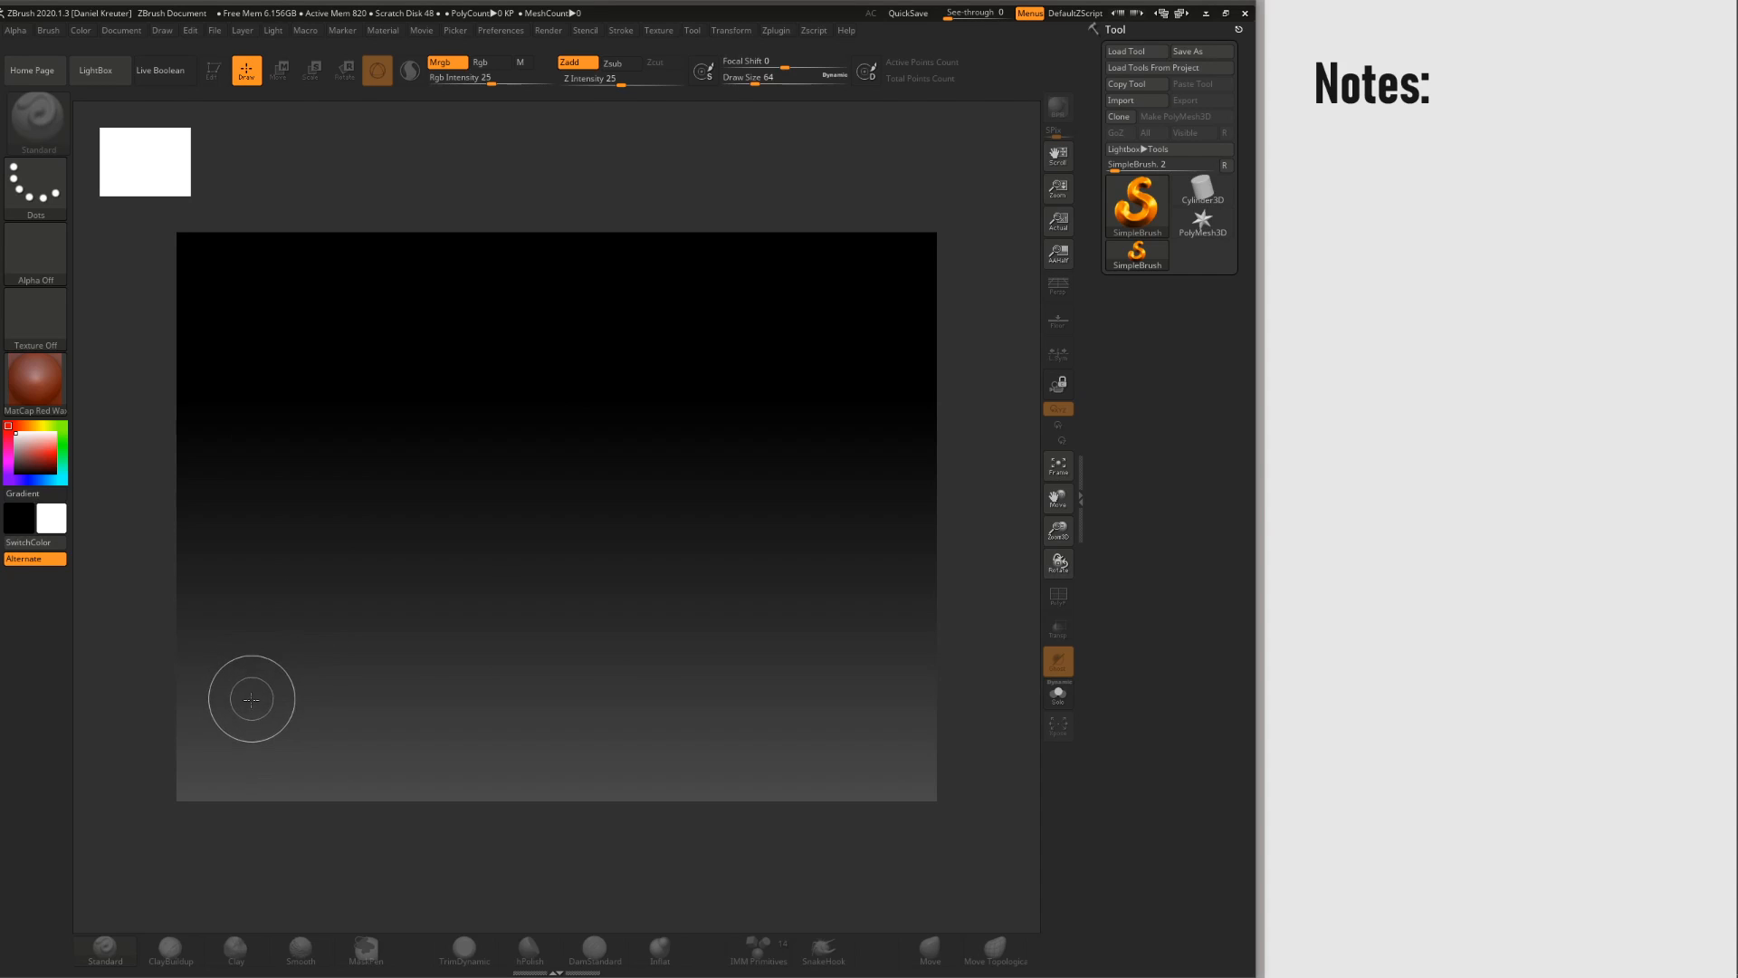
# Step: Paint zigzag strokes across the canvas with the SimpleBrush and carve into their upper end
pyautogui.moveTo(255, 696)
pyautogui.mouseDown()
pyautogui.moveTo(470, 422)
pyautogui.moveTo(398, 666)
pyautogui.moveTo(605, 384)
pyautogui.moveTo(566, 650)
pyautogui.moveTo(731, 373)
pyautogui.moveTo(808, 634)
pyautogui.moveTo(829, 439)
pyautogui.mouseUp()
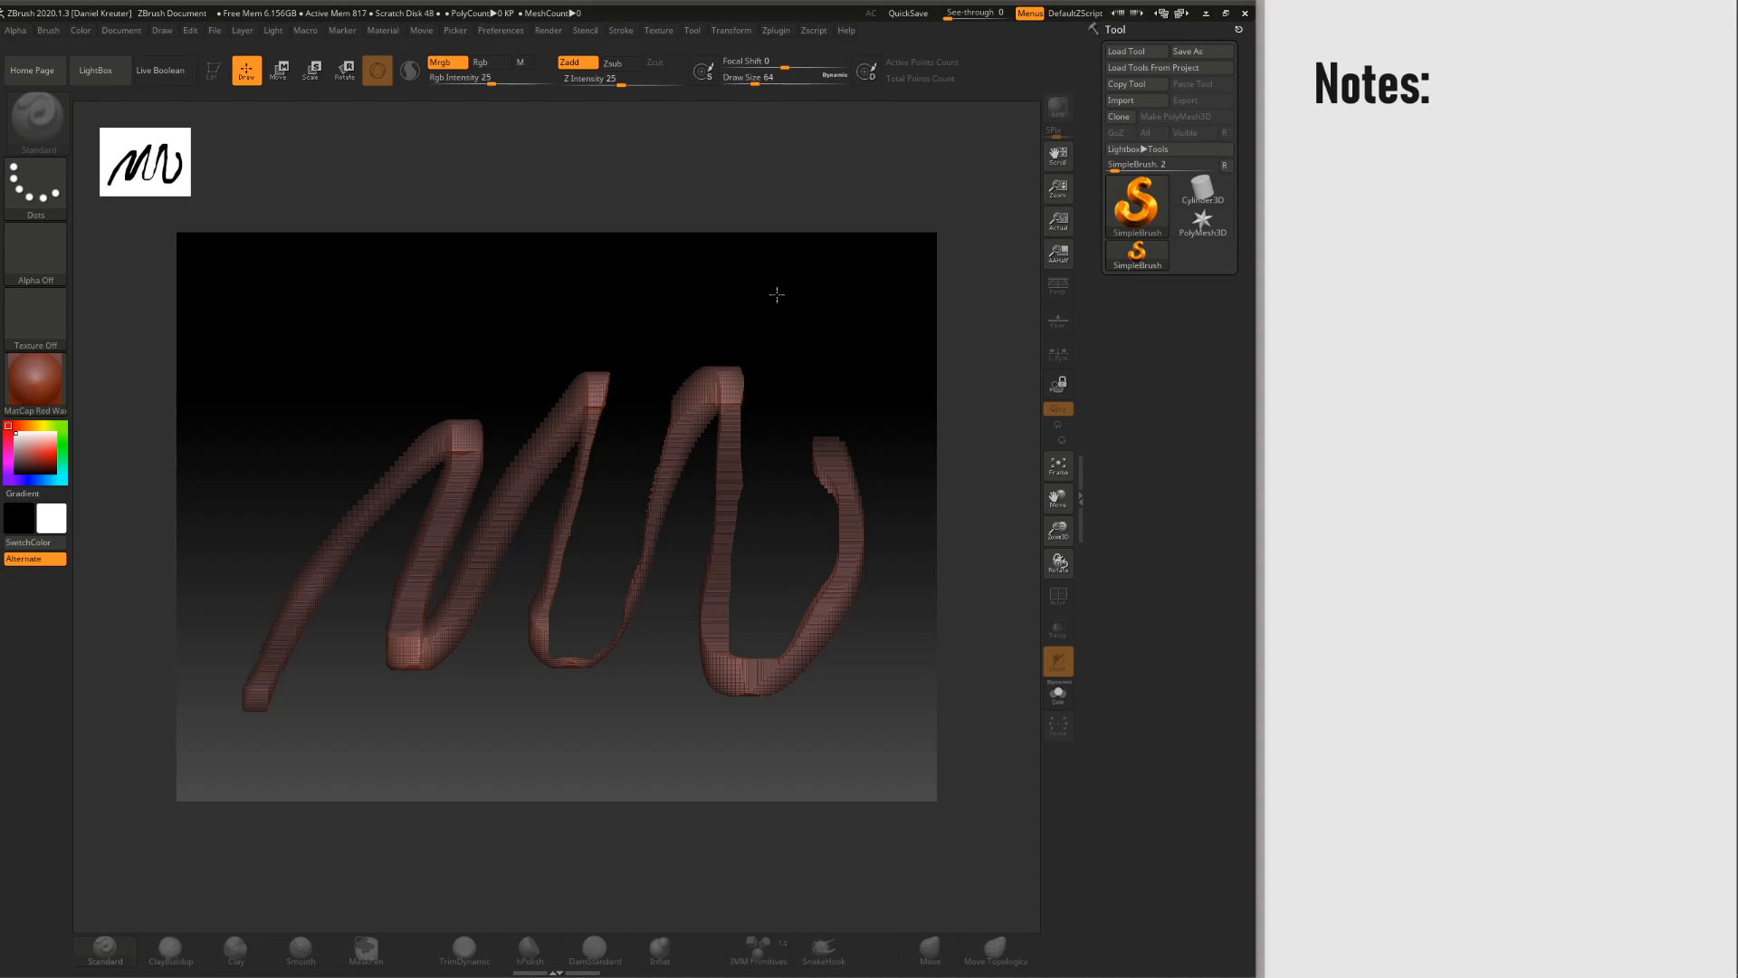
pyautogui.moveTo(772, 291)
pyautogui.mouseDown()
pyautogui.moveTo(801, 421)
pyautogui.moveTo(733, 521)
pyautogui.moveTo(605, 556)
pyautogui.moveTo(484, 634)
pyautogui.moveTo(410, 555)
pyautogui.mouseUp()
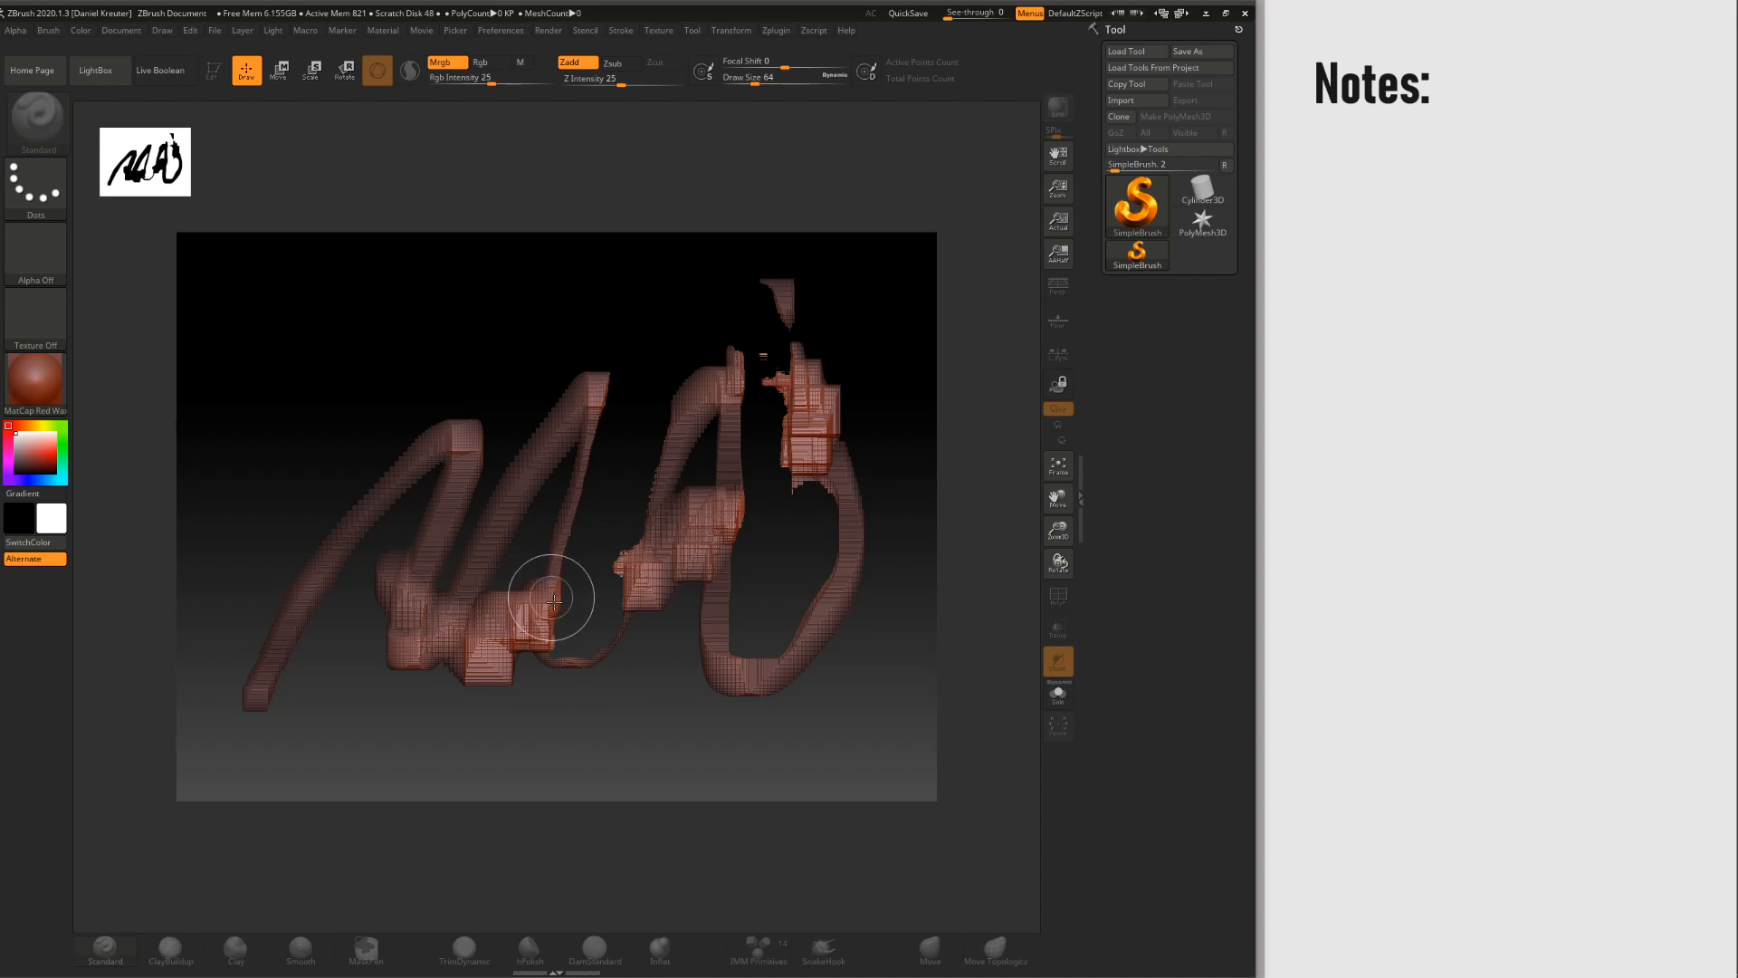
pyautogui.press('space')
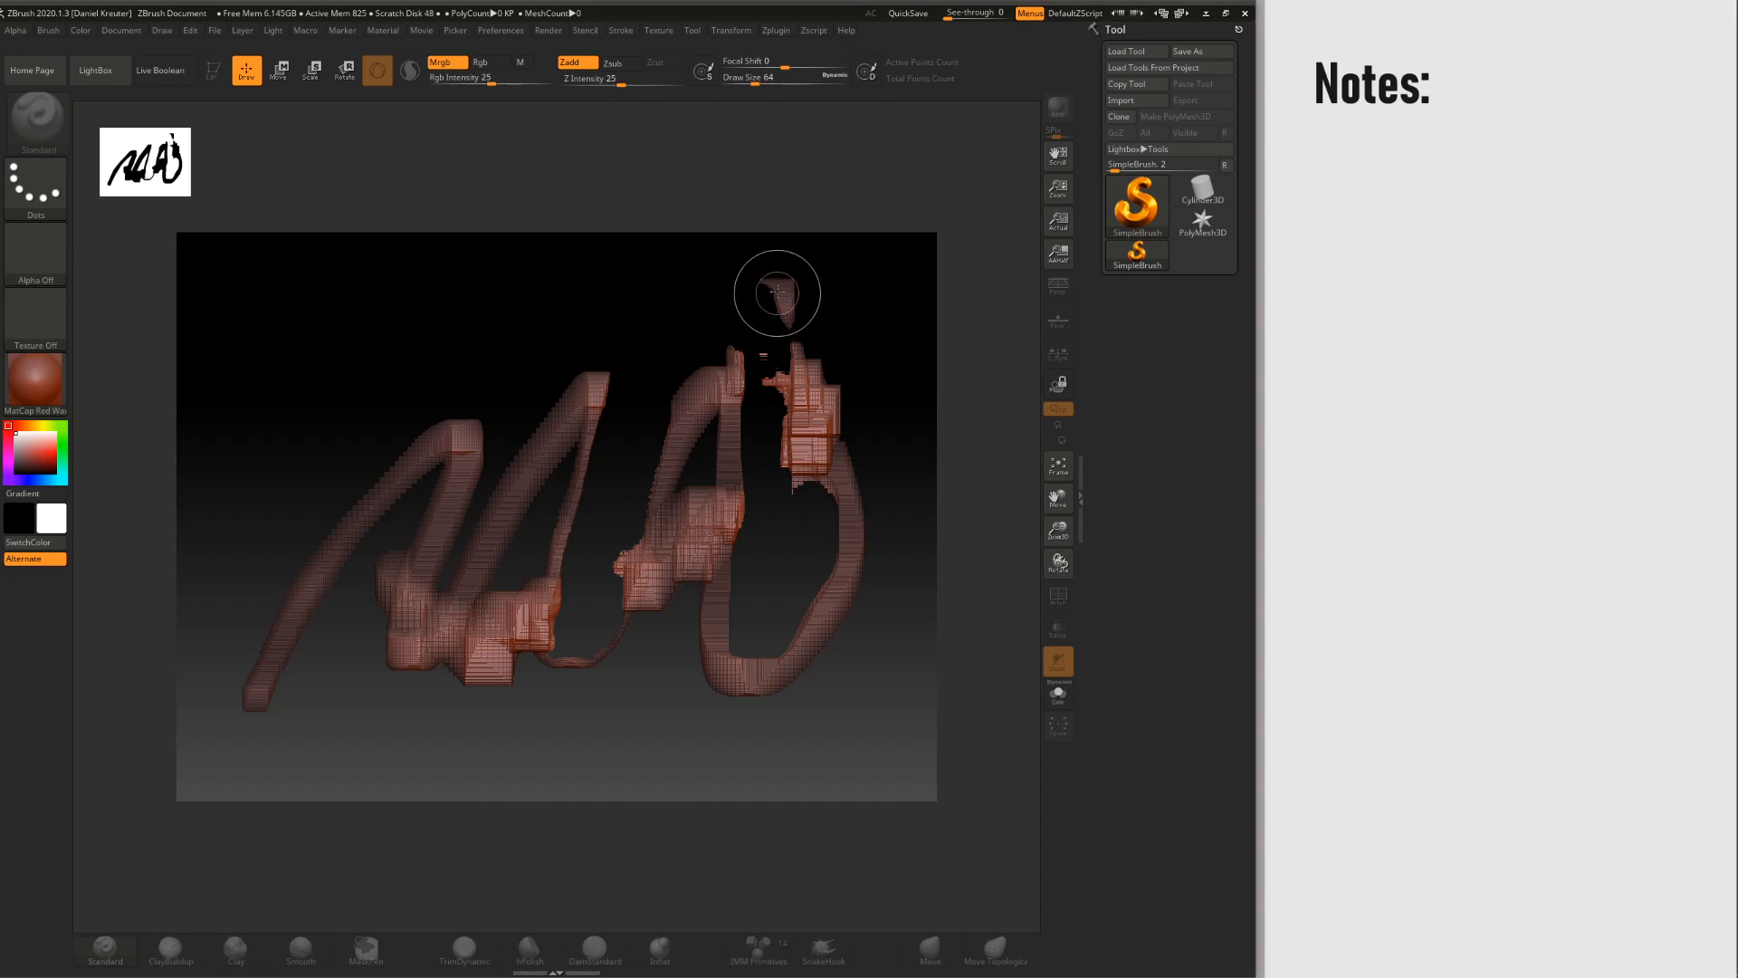
pyautogui.keyDown('alt'); pyautogui.moveTo(778, 294); pyautogui.dragTo(789, 306); pyautogui.keyUp('alt')
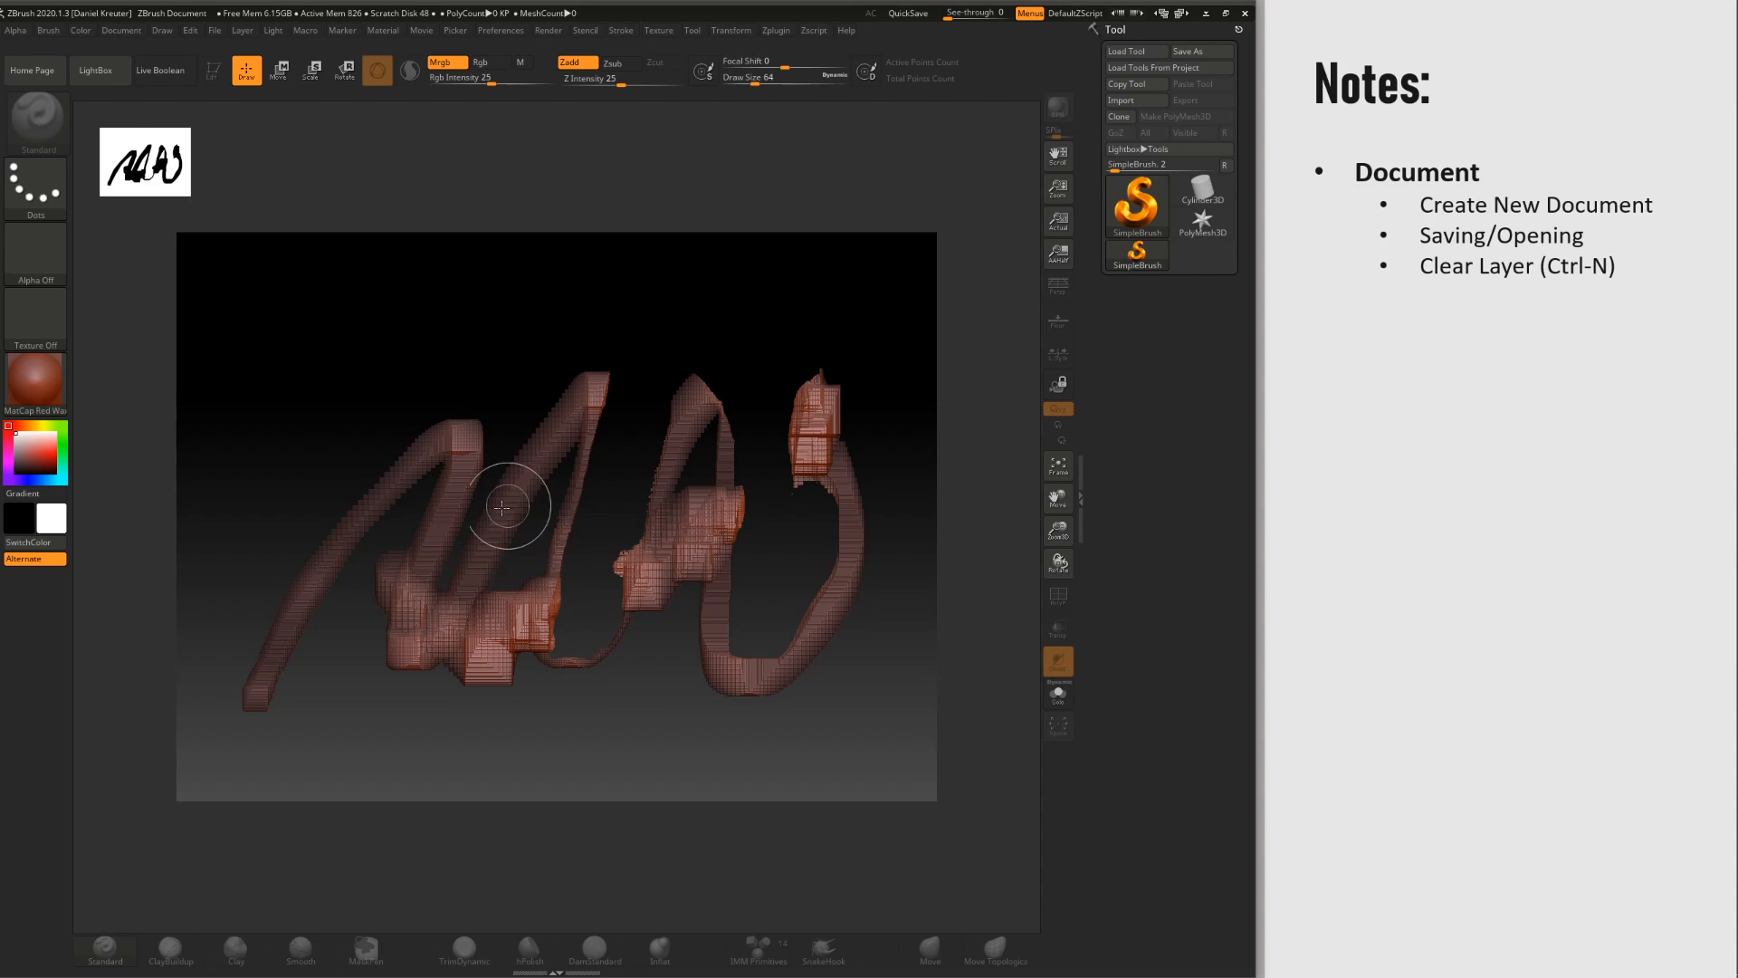
# Step: Examine the open and save options for documents and compare them with those for projects
pyautogui.click(140, 32)
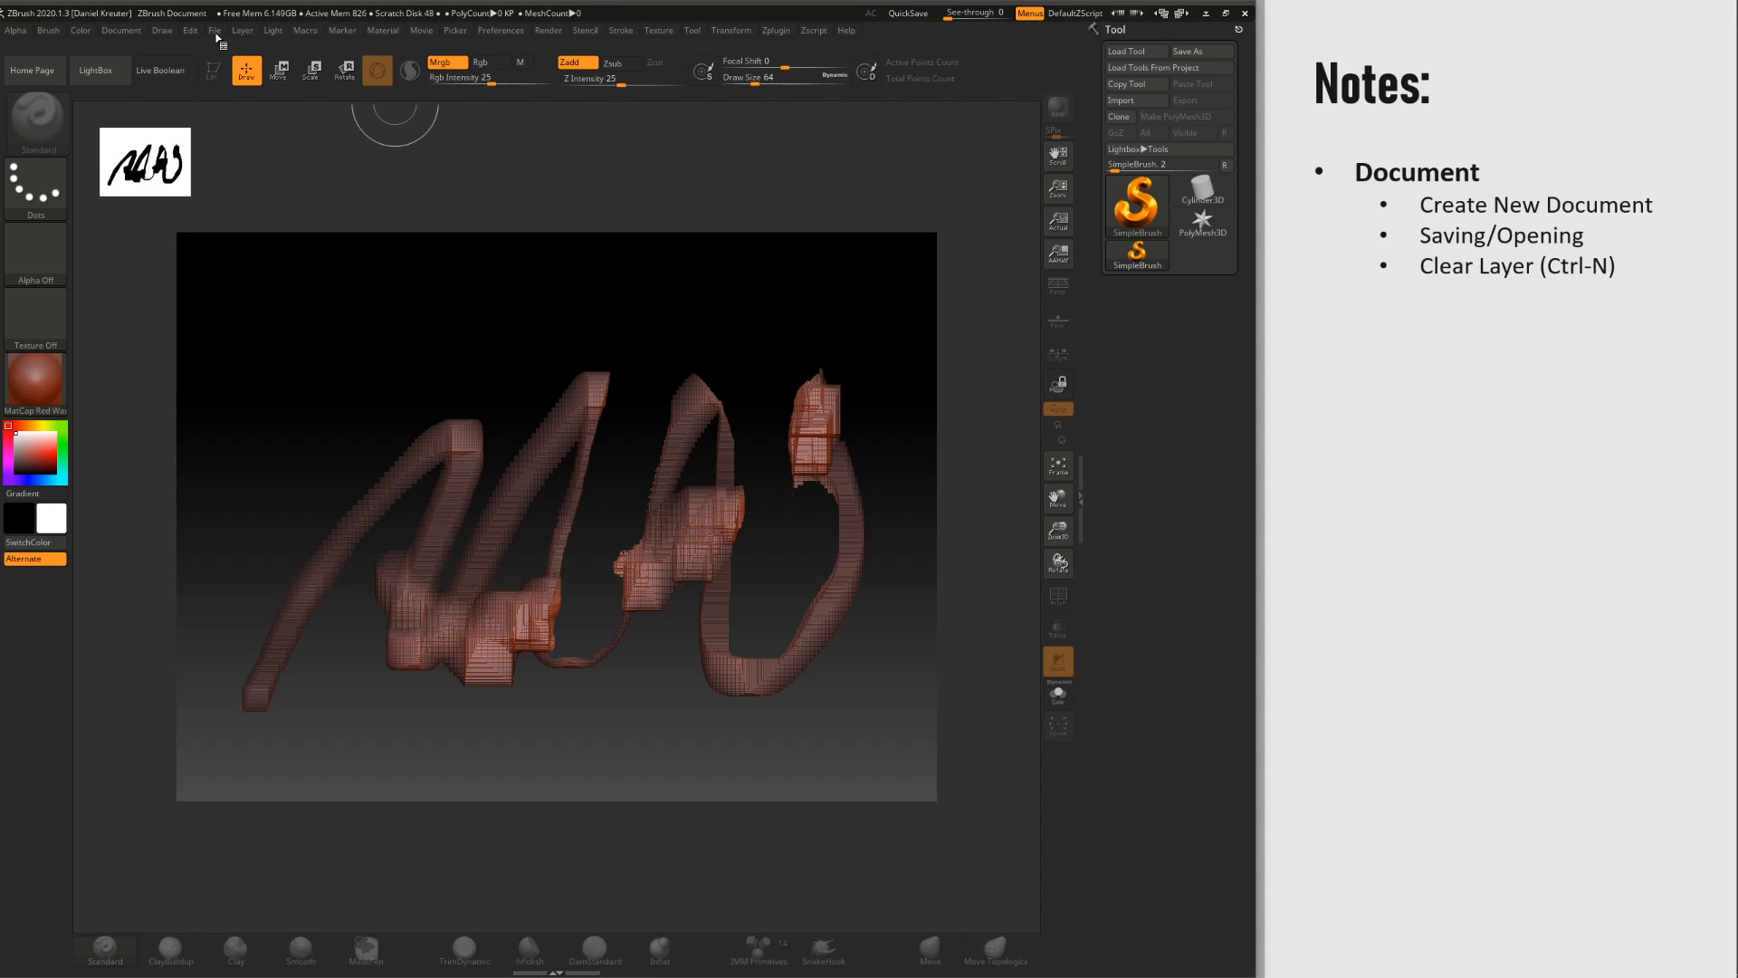
pyautogui.click(128, 33)
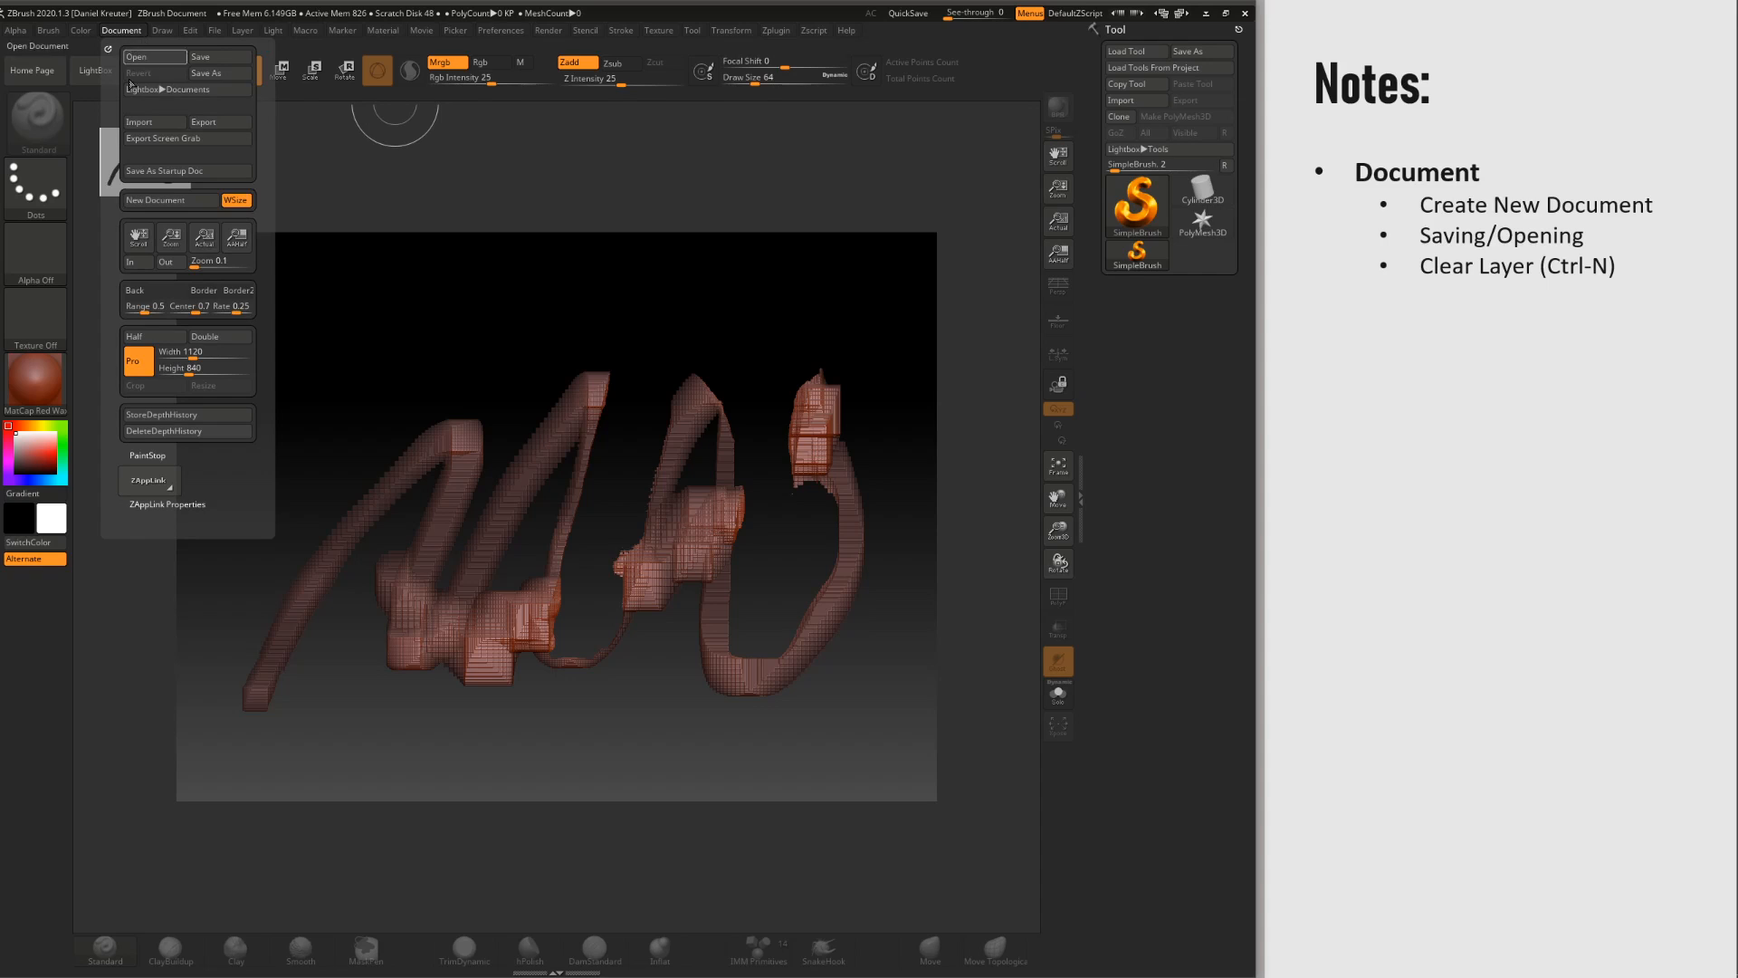
pyautogui.click(130, 32)
pyautogui.click(215, 31)
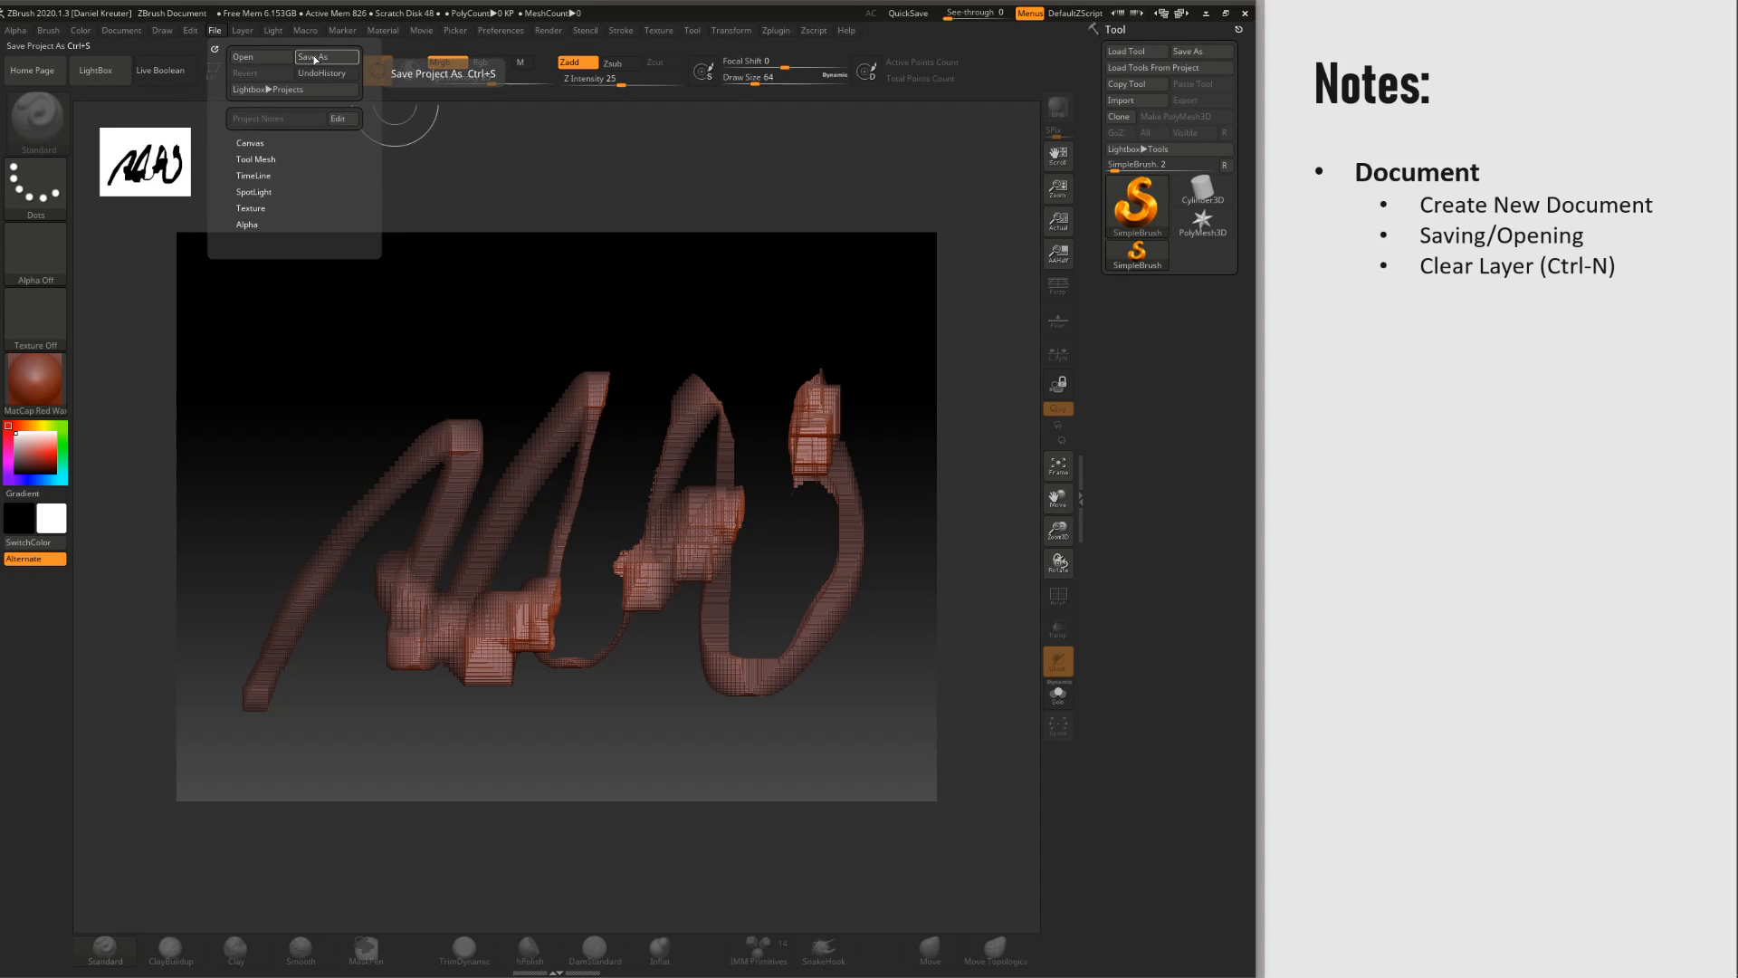
pyautogui.click(136, 31)
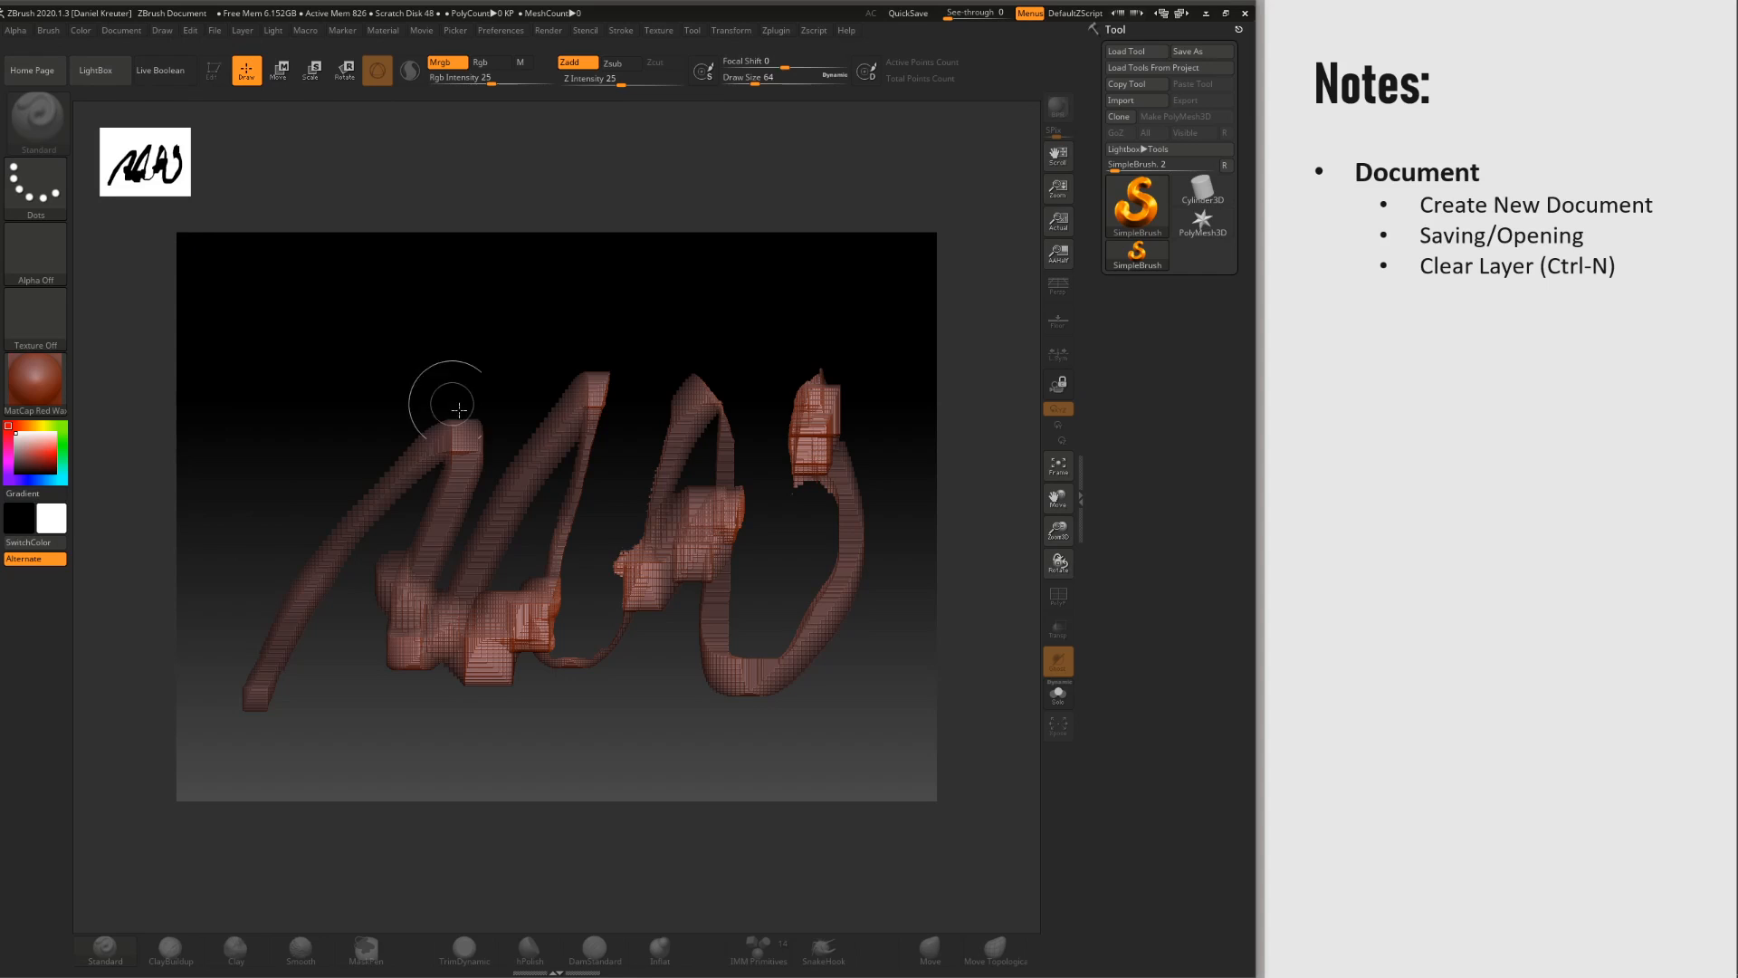
pyautogui.click(216, 32)
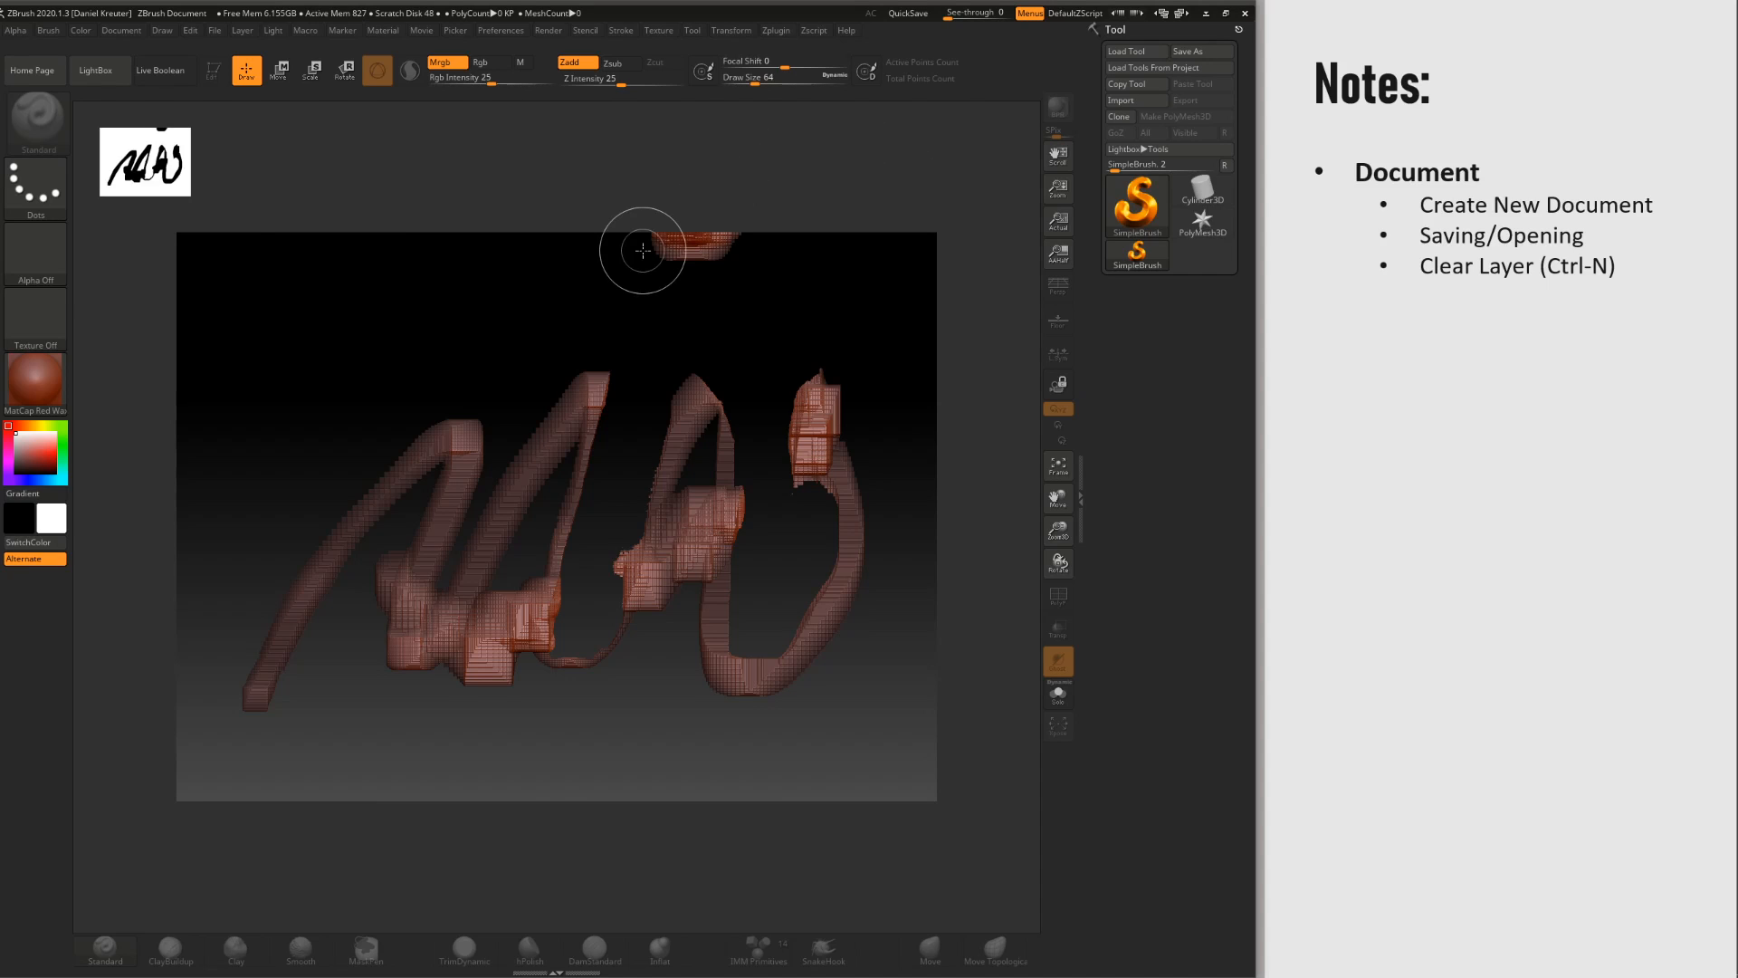
# Step: Create a new document with WSize on, discarding the changes to the current one
pyautogui.click(137, 31)
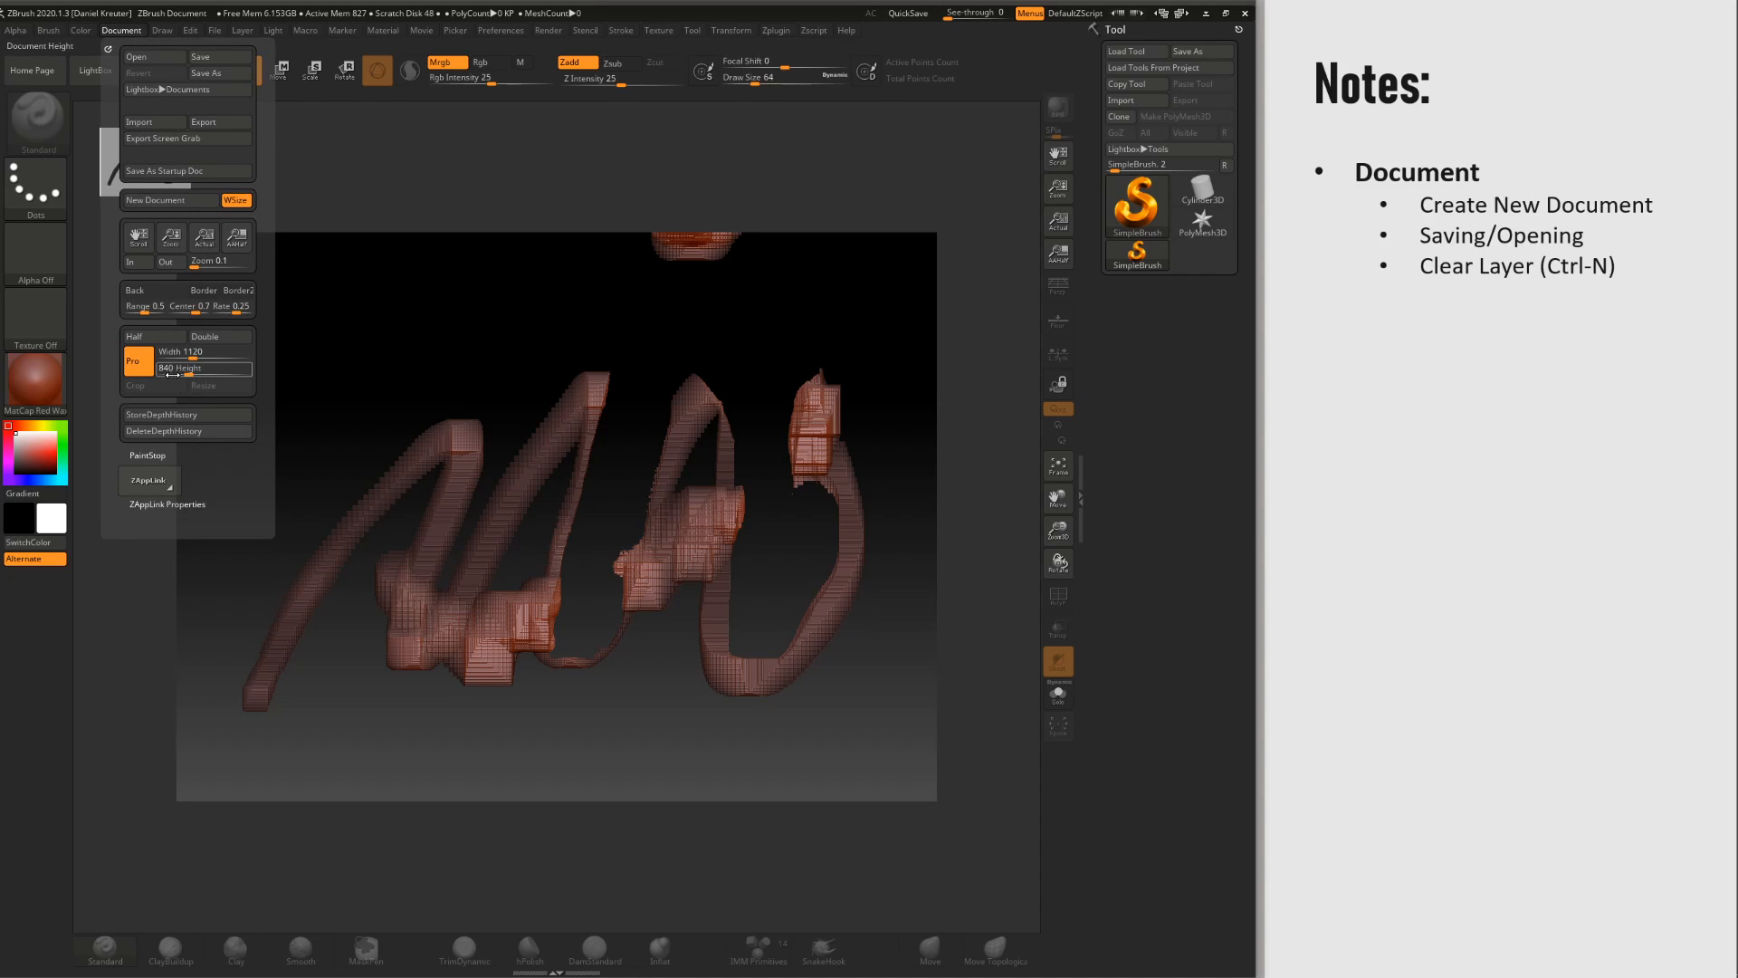
pyautogui.click(184, 201)
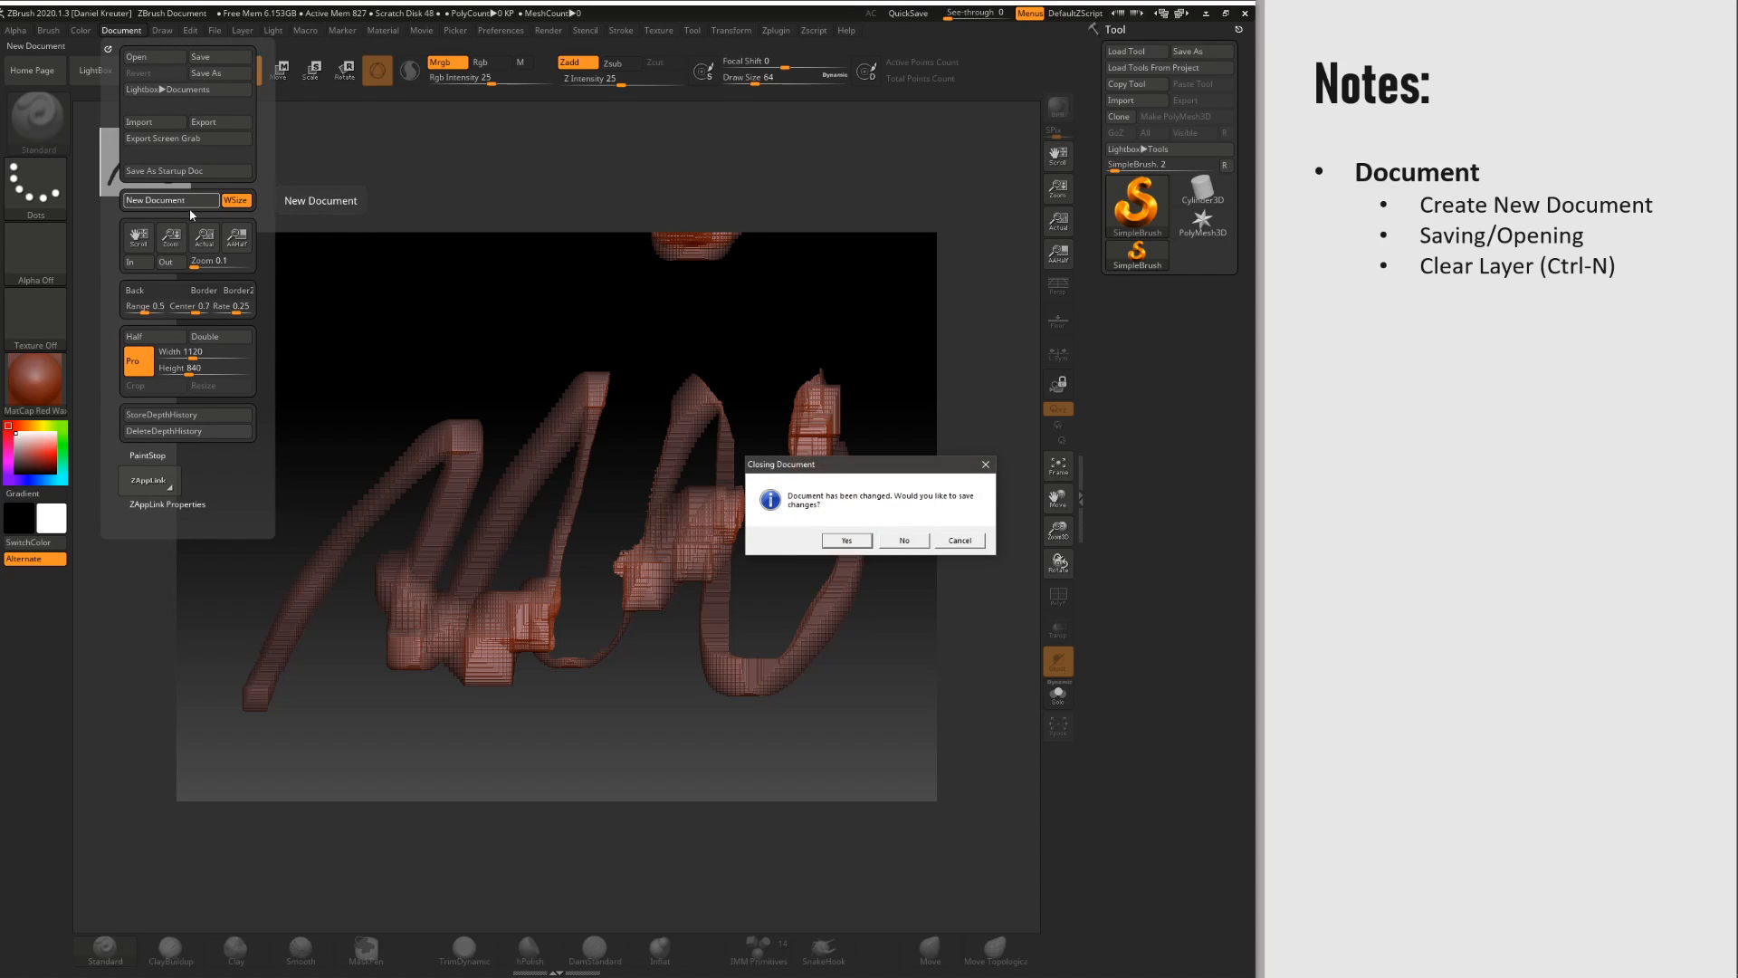
pyautogui.click(905, 541)
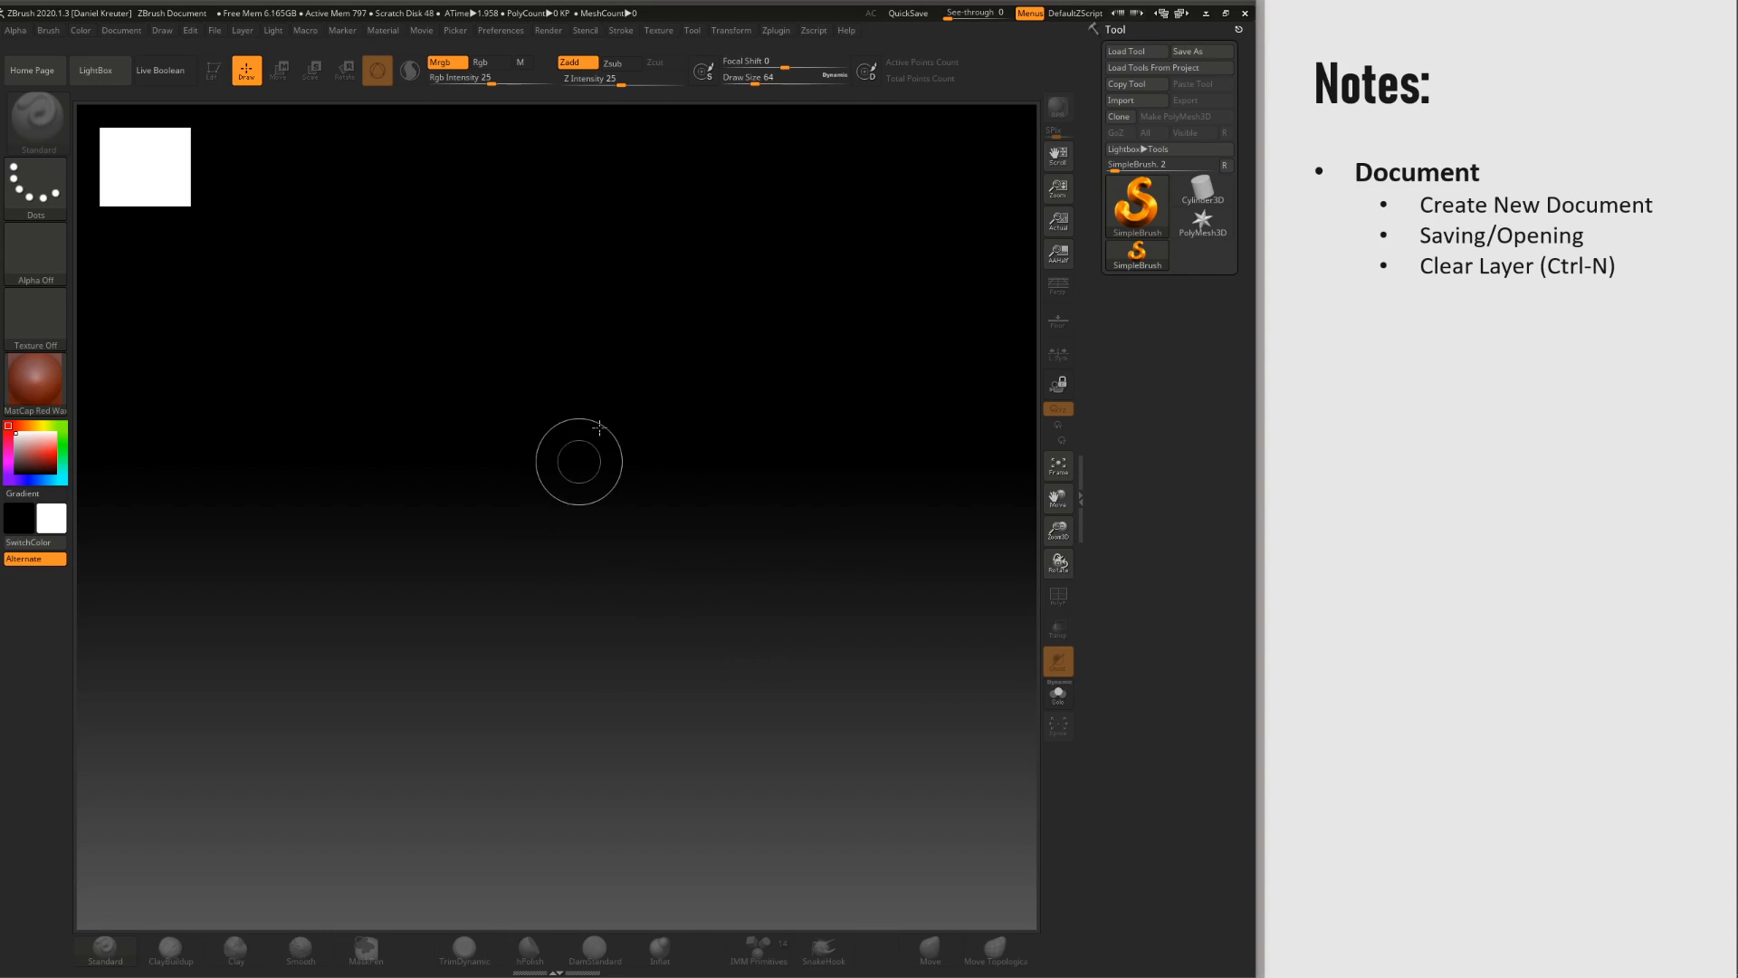
# Step: Paint a large loop and a smaller squiggle inside it on the new canvas, and clear the layer
pyautogui.moveTo(317, 172)
pyautogui.mouseDown()
pyautogui.moveTo(857, 144)
pyautogui.moveTo(1023, 302)
pyautogui.moveTo(880, 566)
pyautogui.moveTo(566, 756)
pyautogui.moveTo(261, 589)
pyautogui.moveTo(263, 244)
pyautogui.mouseUp()
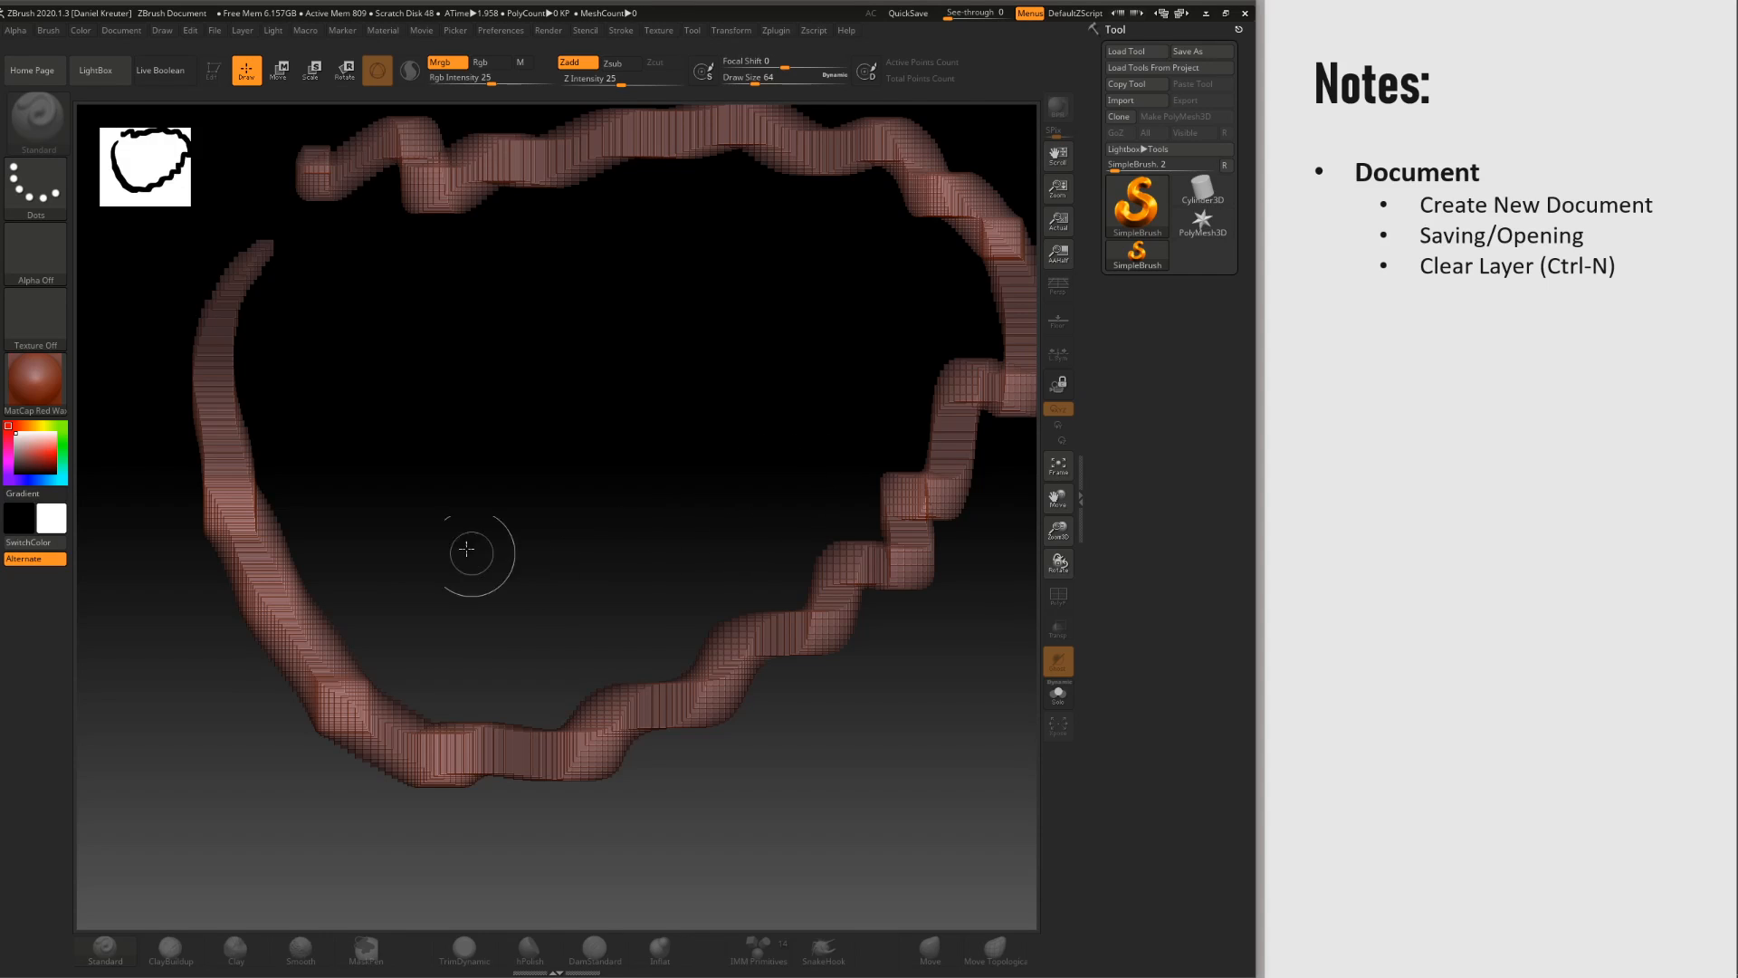
pyautogui.moveTo(487, 375)
pyautogui.mouseDown()
pyautogui.moveTo(643, 371)
pyautogui.moveTo(534, 516)
pyautogui.moveTo(439, 575)
pyautogui.moveTo(624, 516)
pyautogui.moveTo(747, 408)
pyautogui.mouseUp()
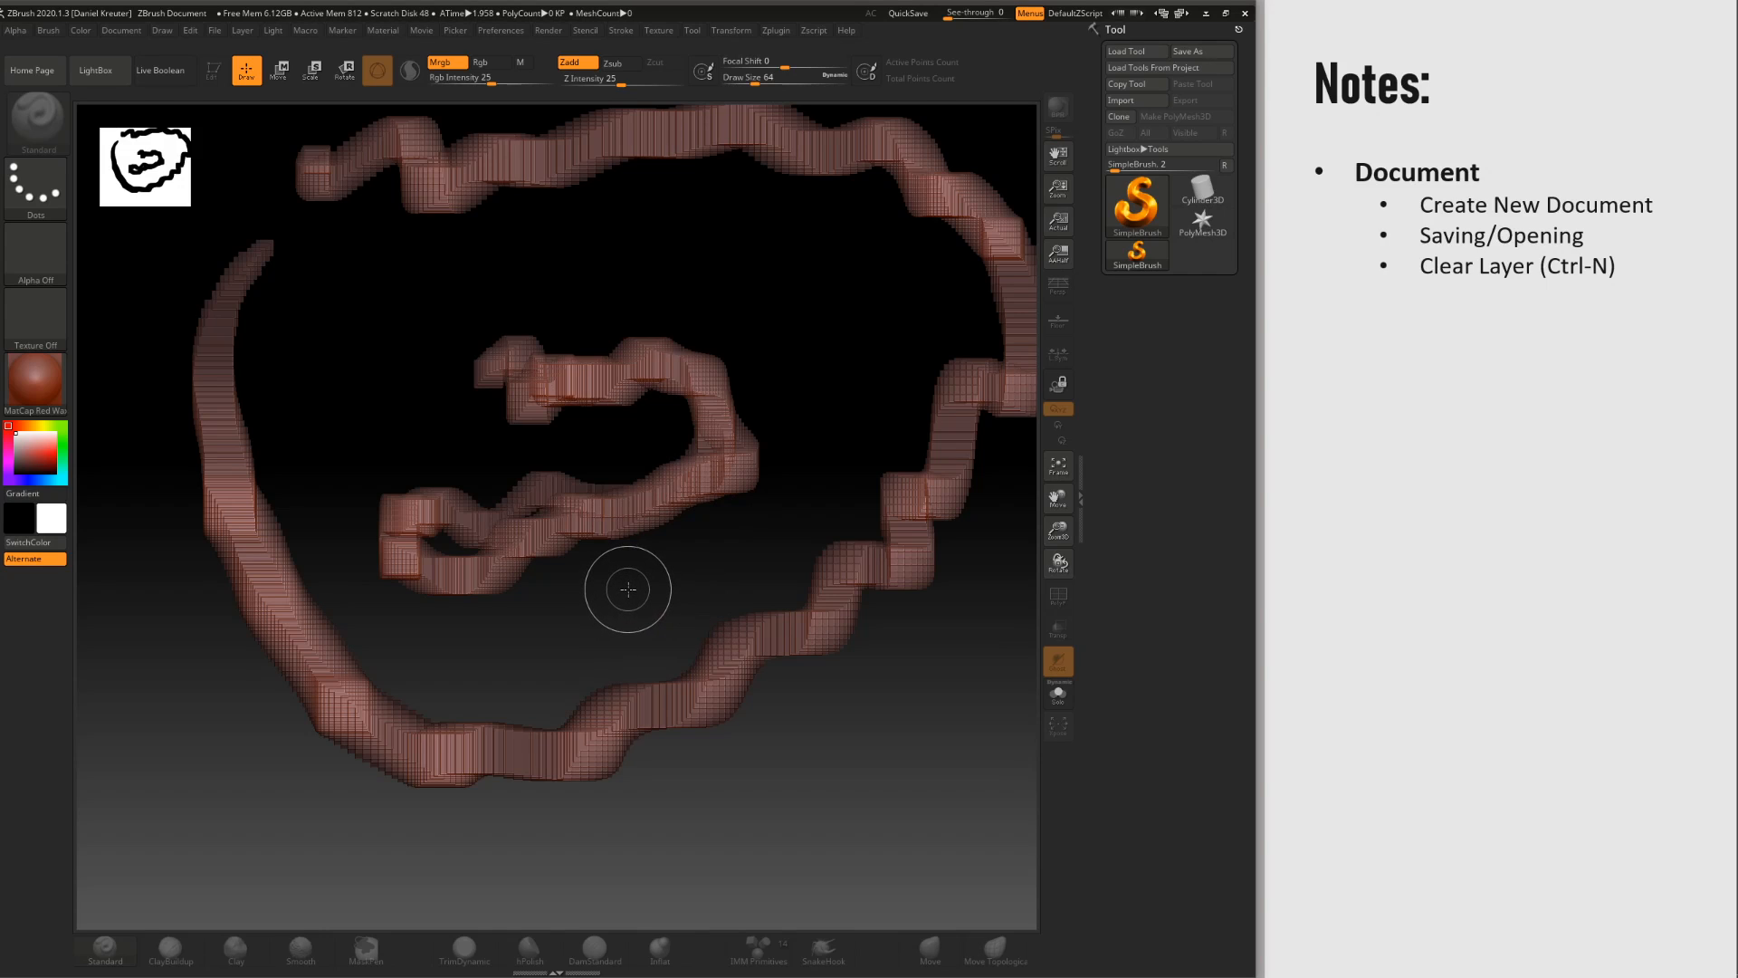
pyautogui.press('ctrl')
pyautogui.hotkey('ctrl', 'n')
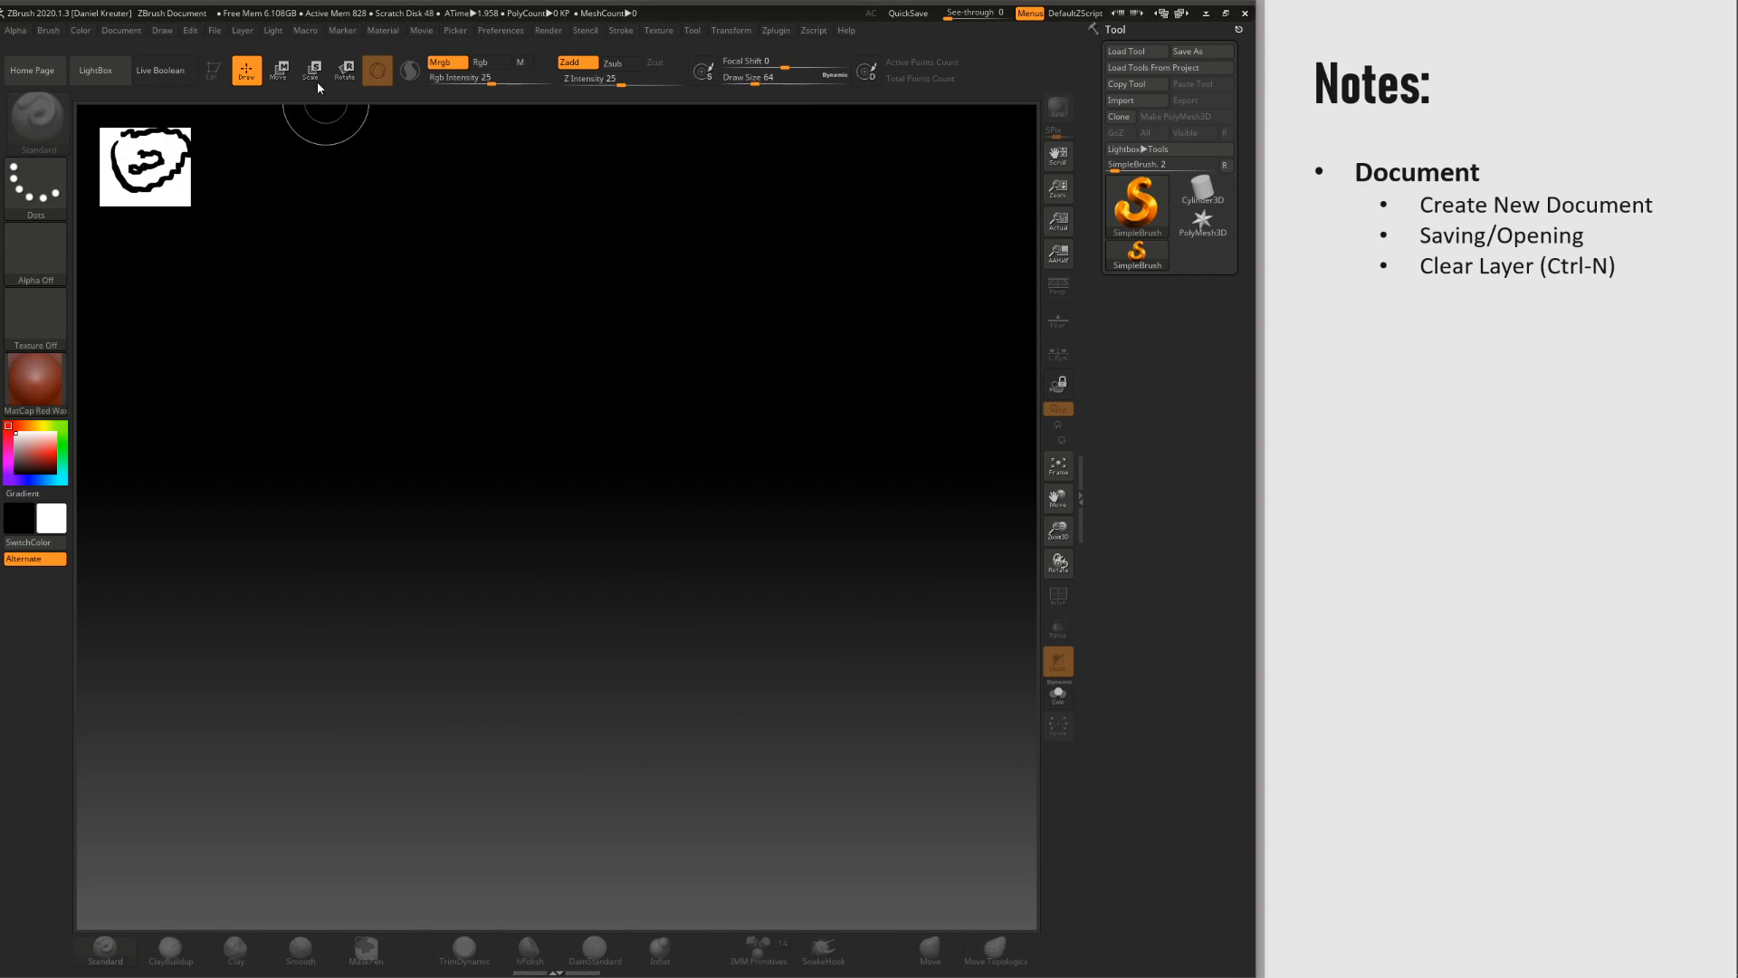
pyautogui.click(253, 31)
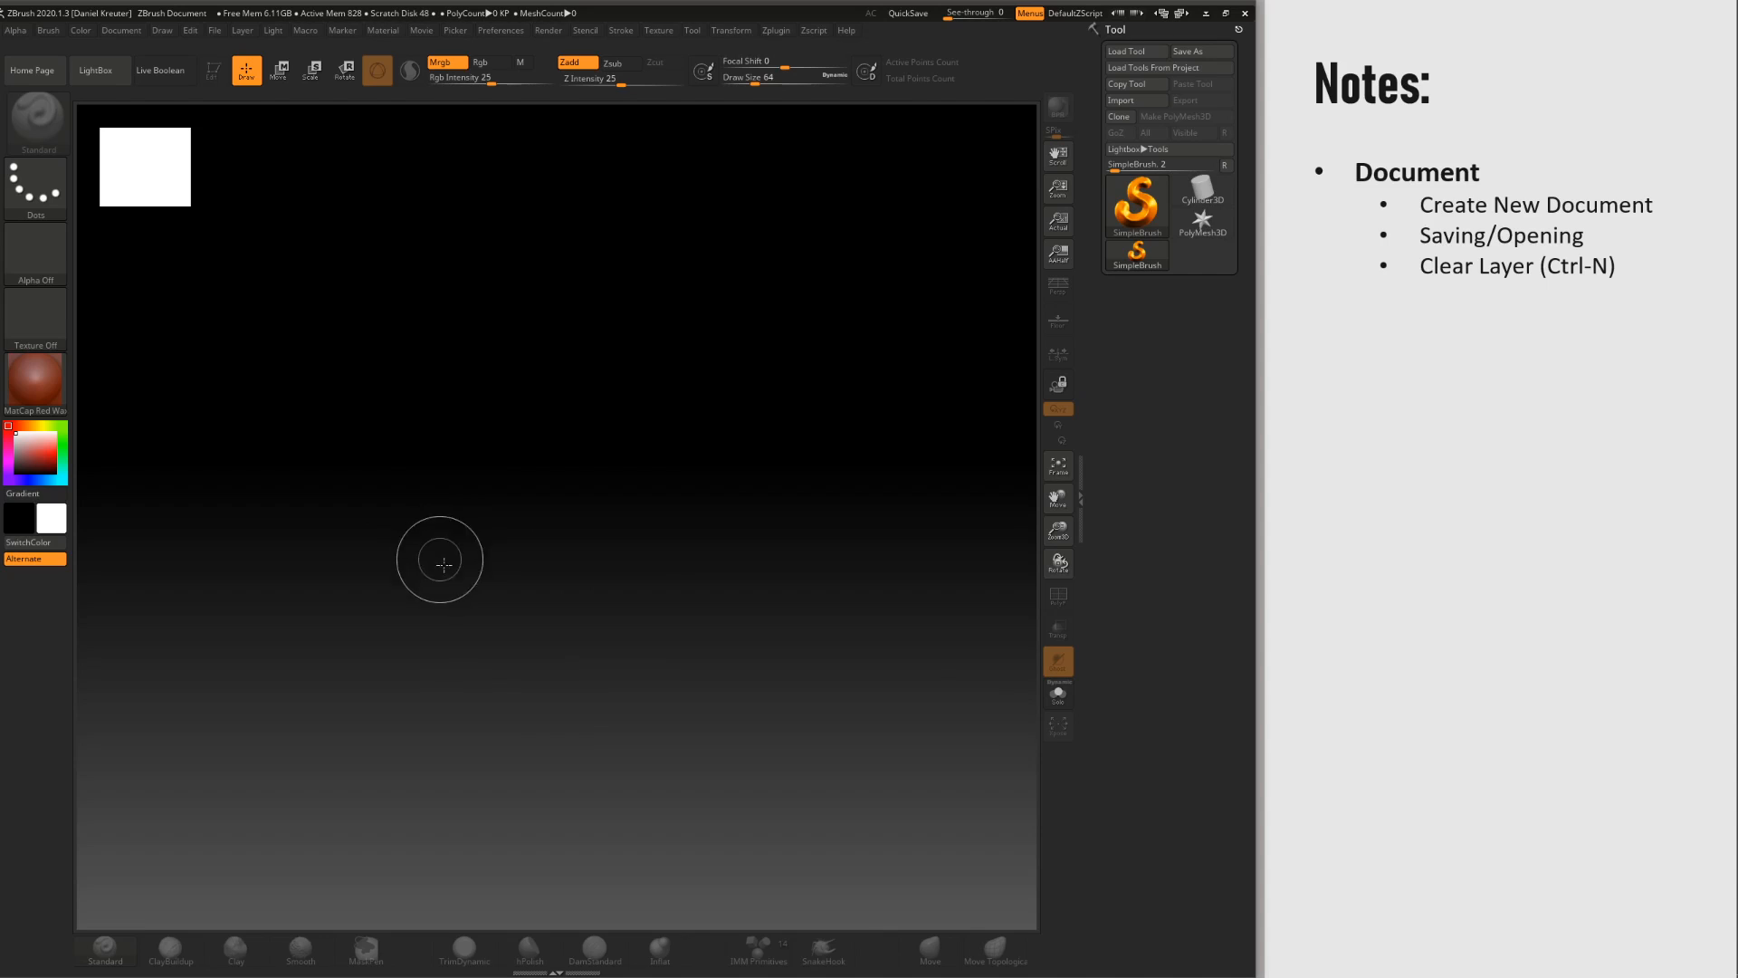
pyautogui.click(1426, 329)
pyautogui.click(1424, 333)
pyautogui.click(1421, 338)
pyautogui.click(1421, 344)
pyautogui.click(1421, 348)
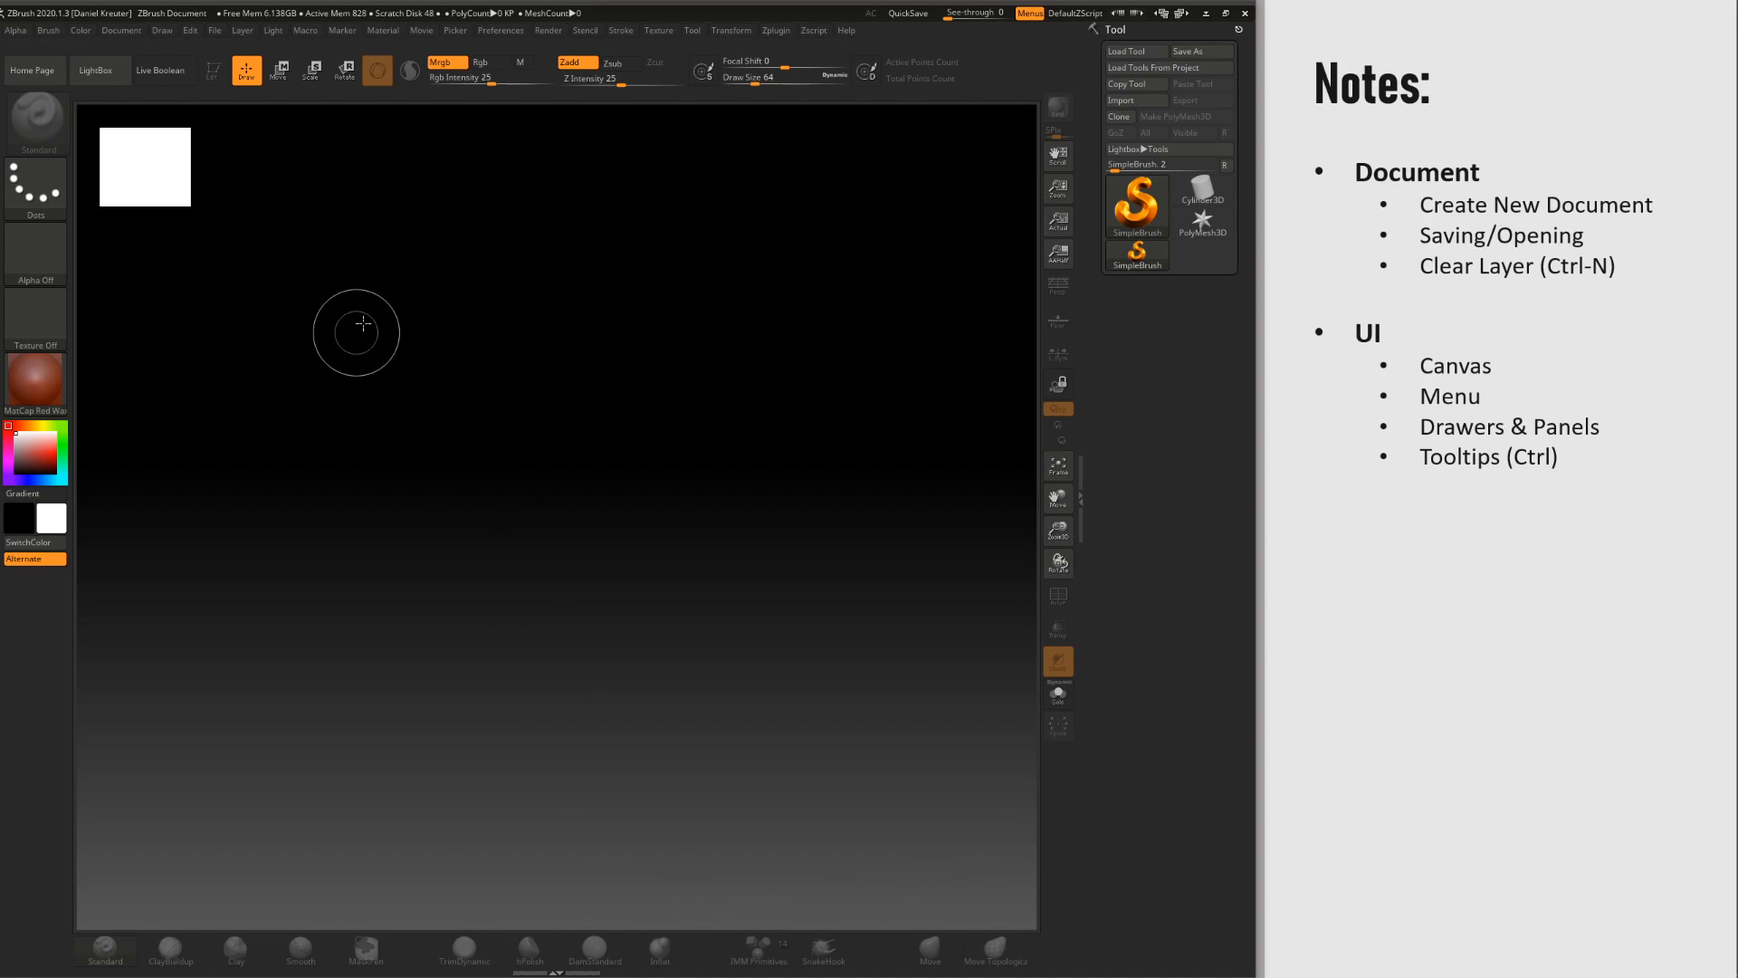
# Step: Look through the contents of the Tool, Color, Marker and Preferences palettes
pyautogui.click(703, 32)
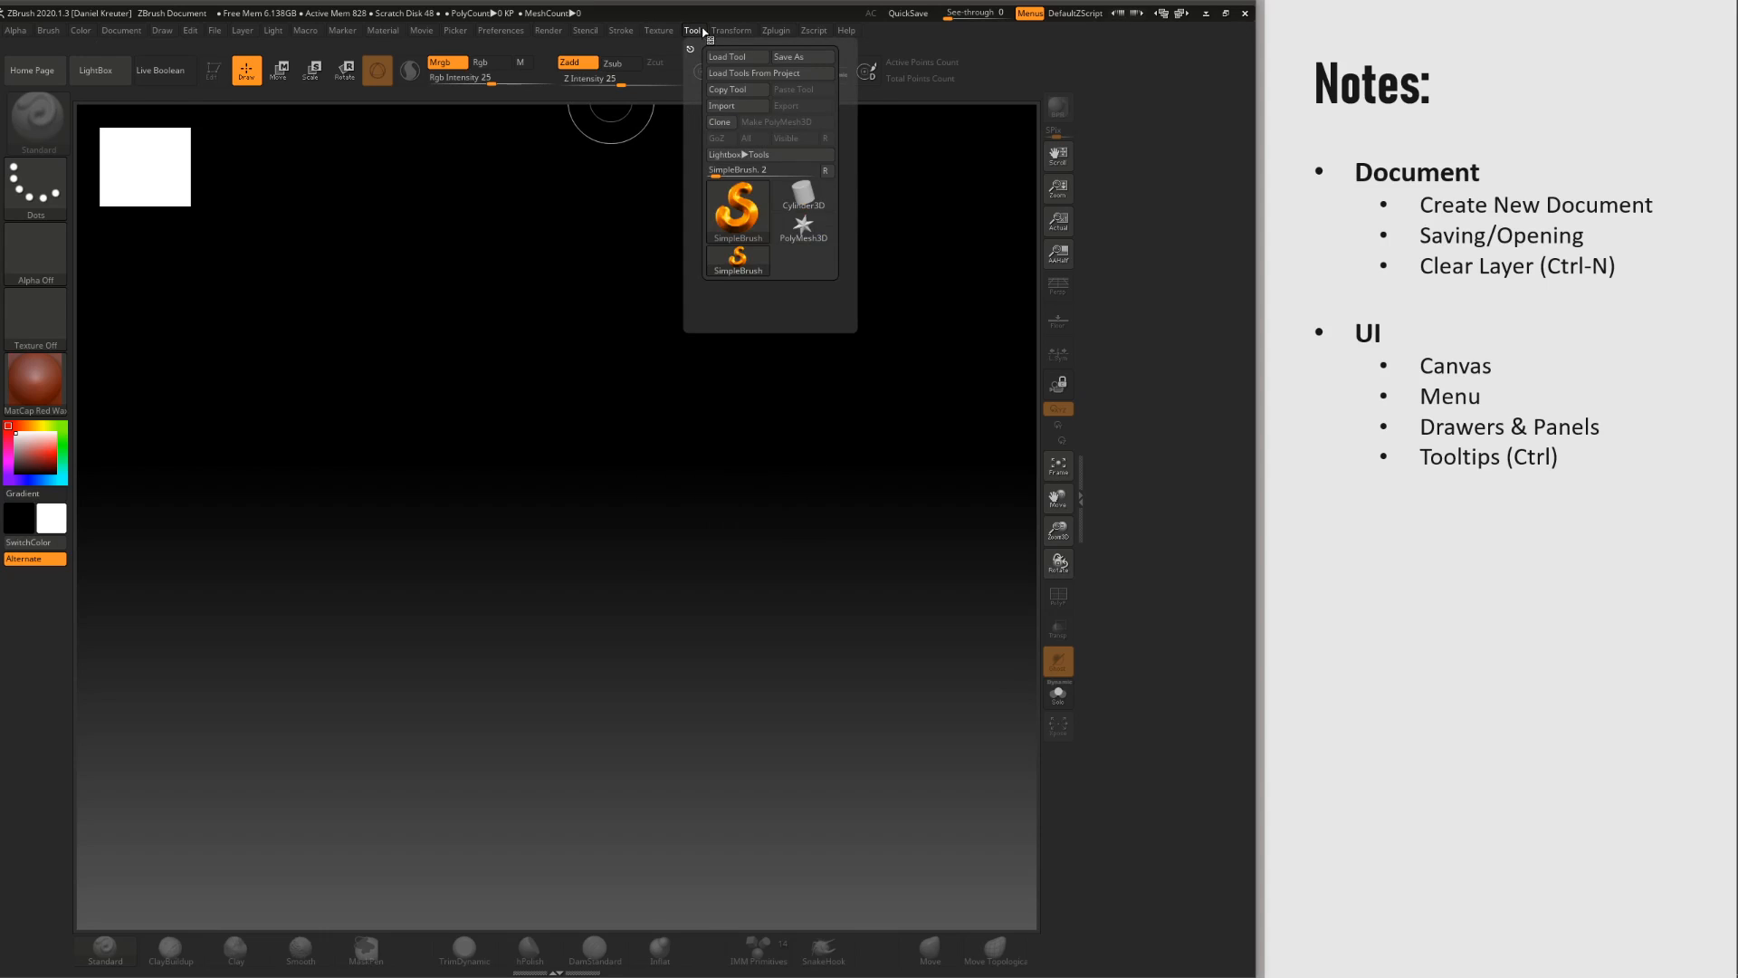
pyautogui.click(29, 195)
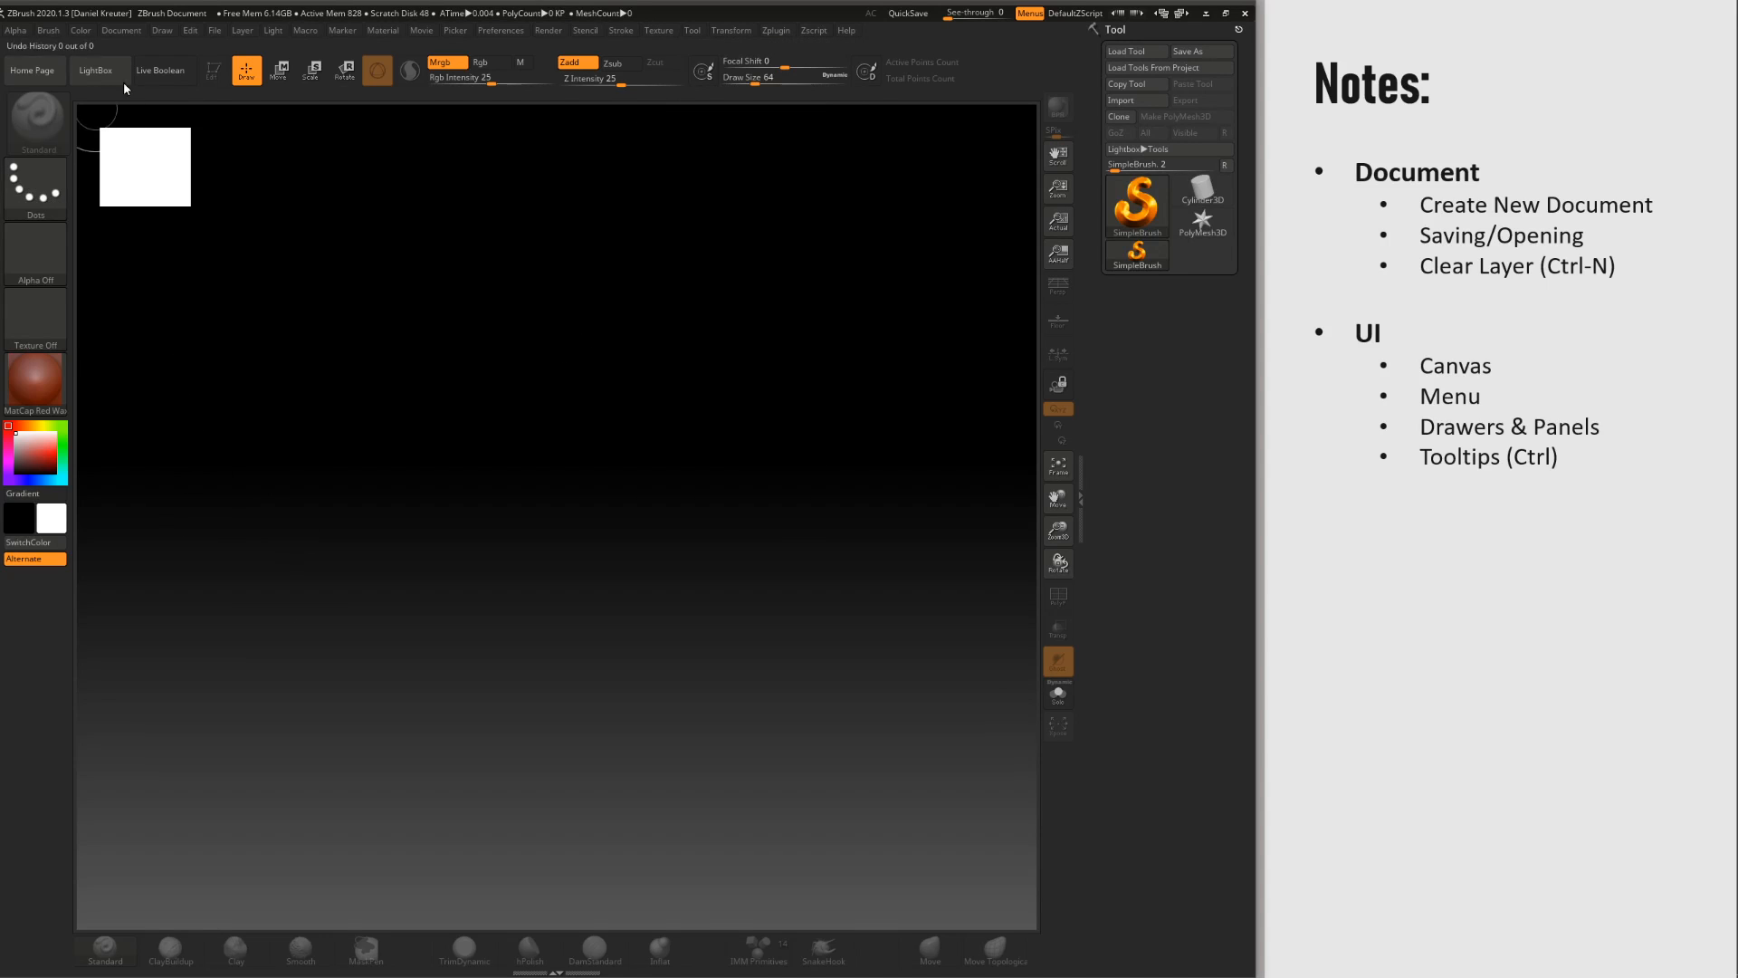
pyautogui.click(623, 33)
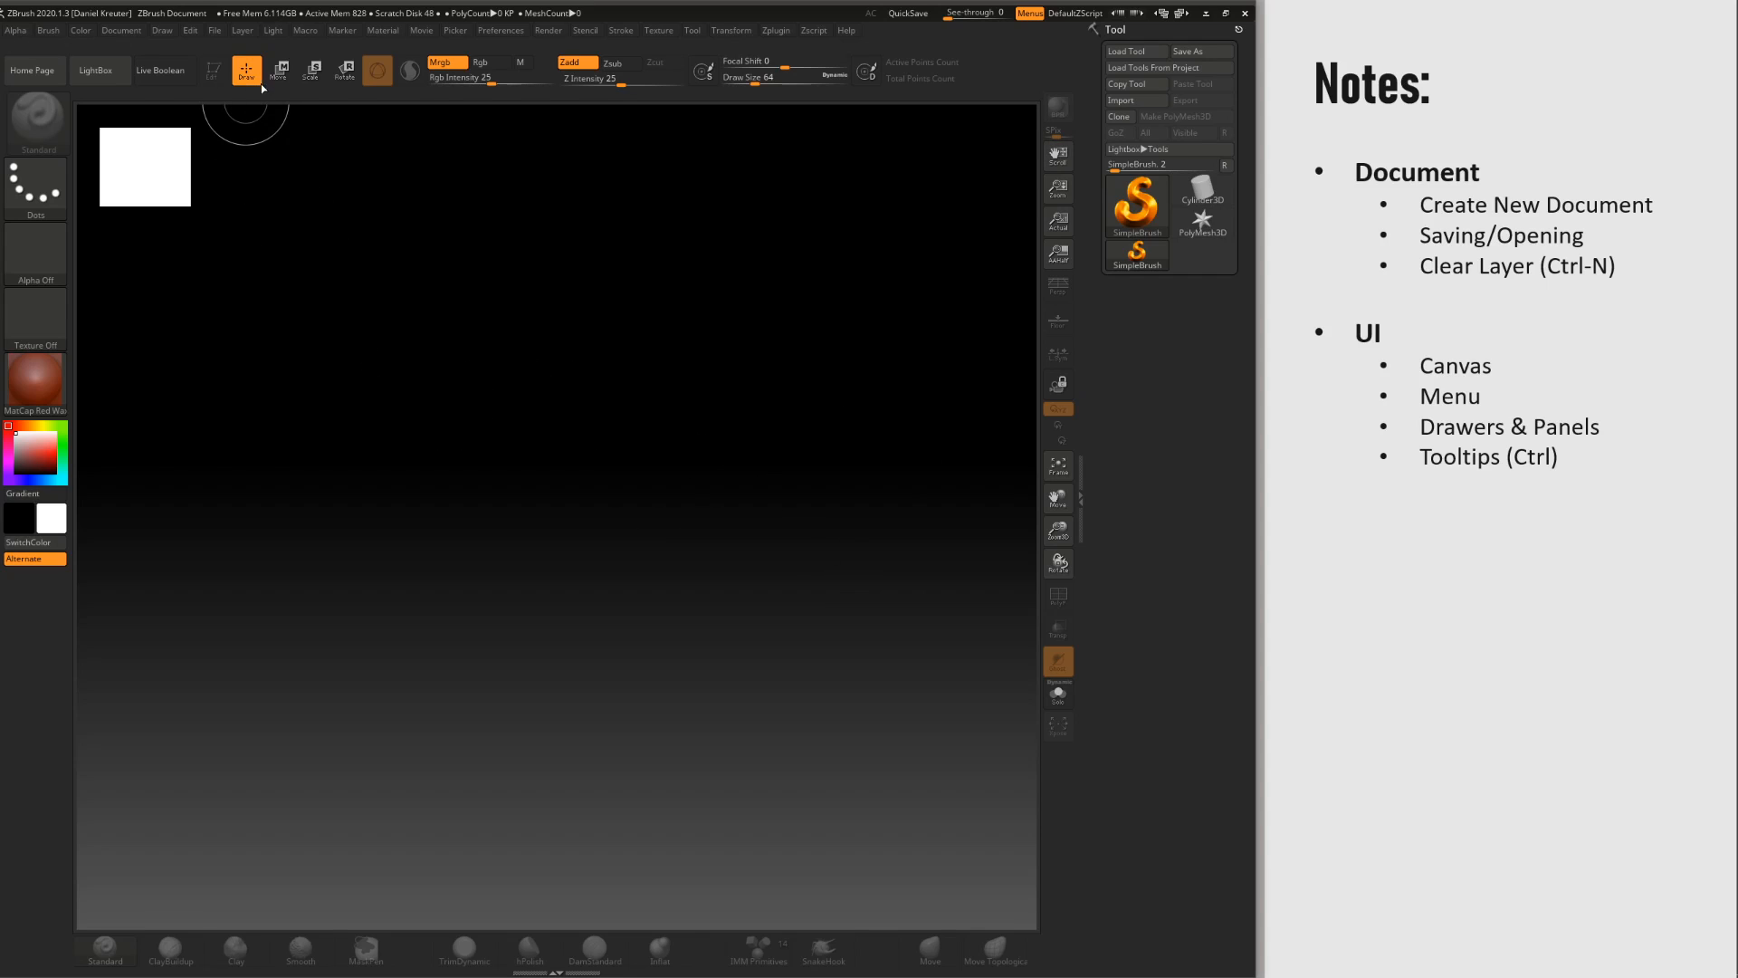
pyautogui.click(141, 33)
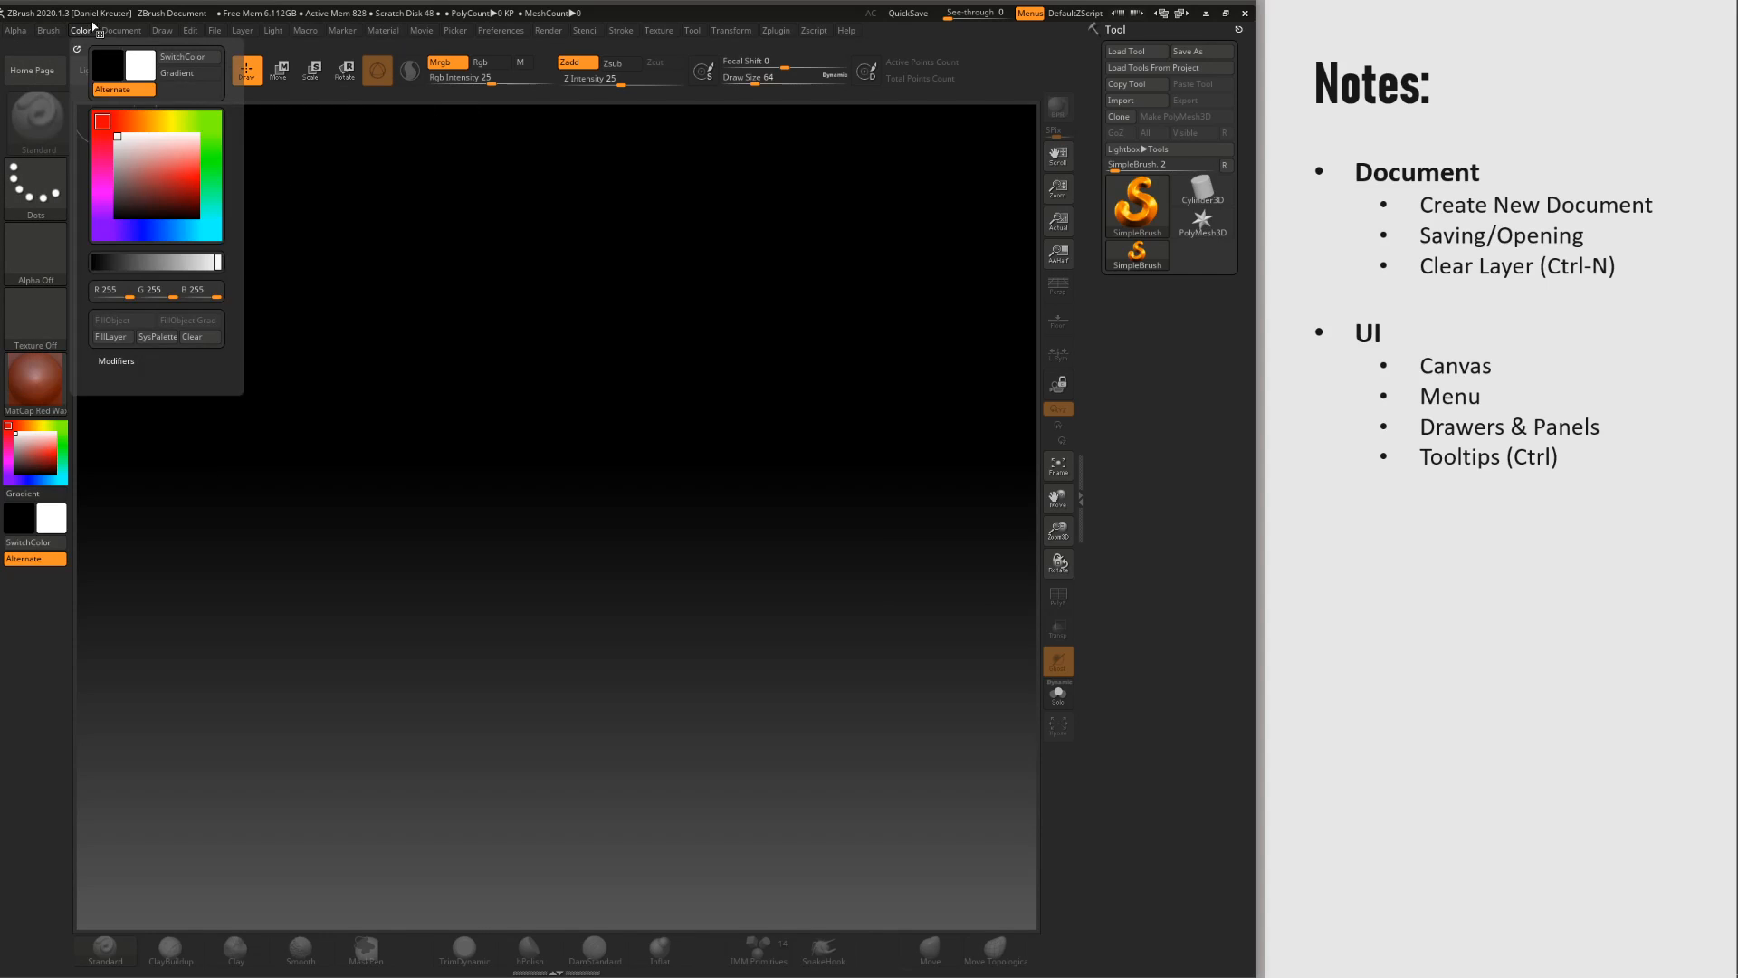
pyautogui.moveTo(141, 33)
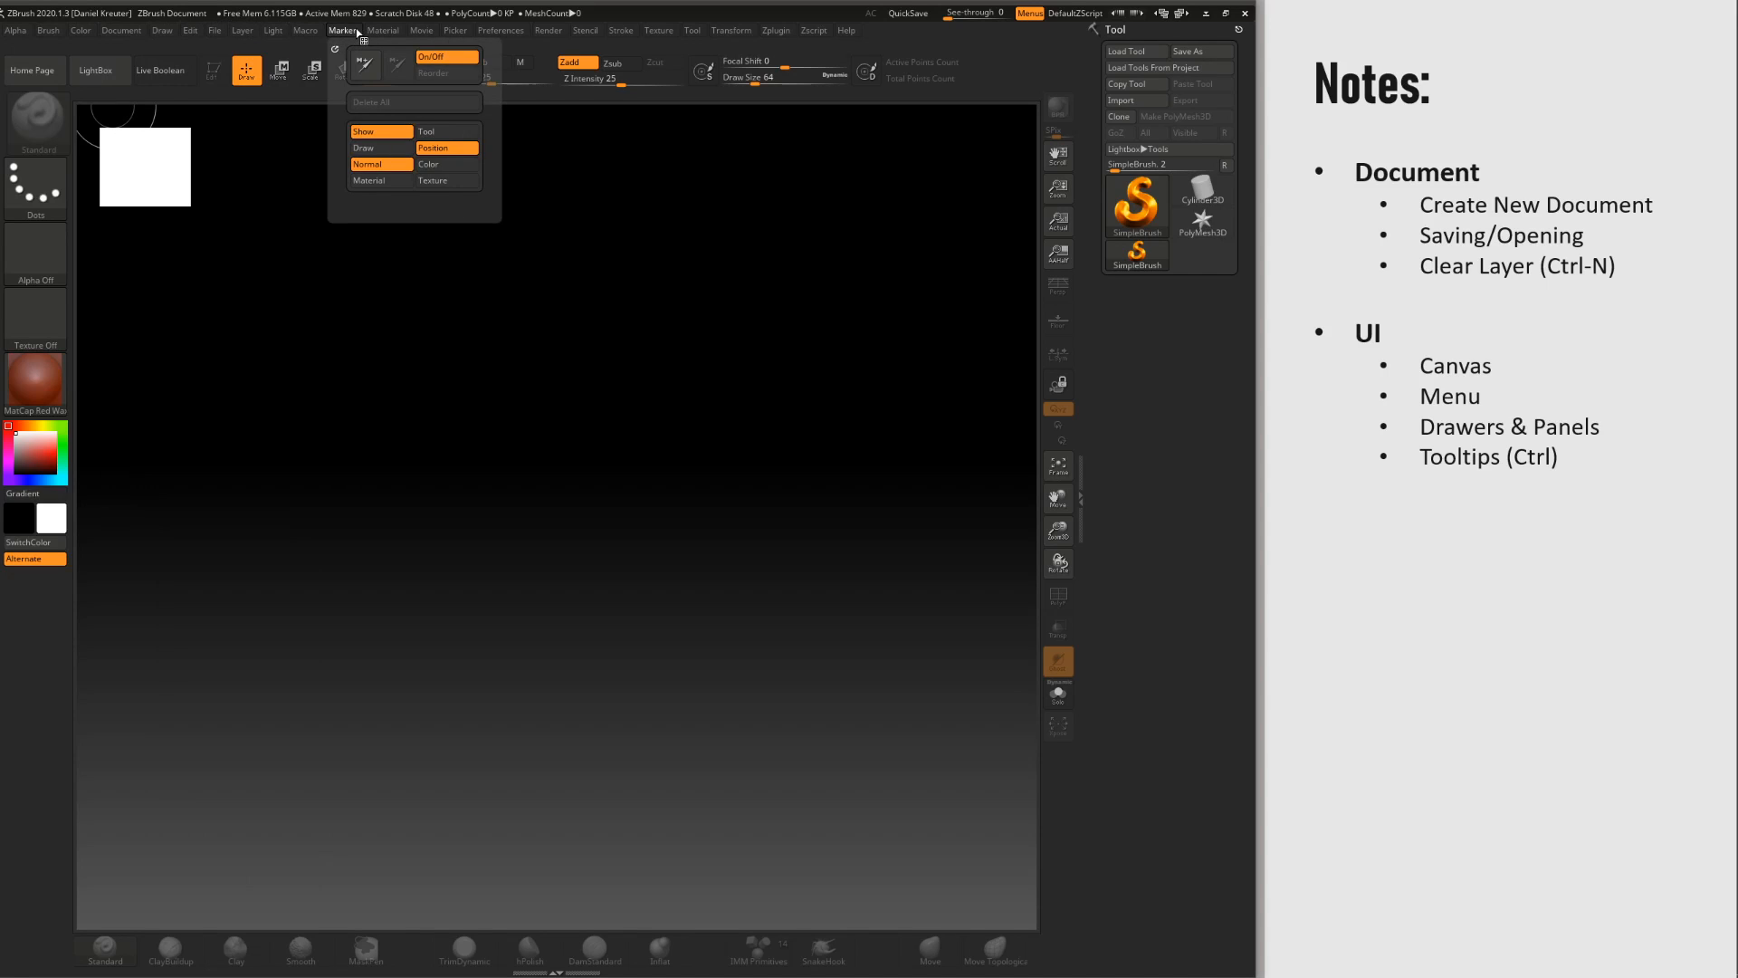
pyautogui.moveTo(421, 33)
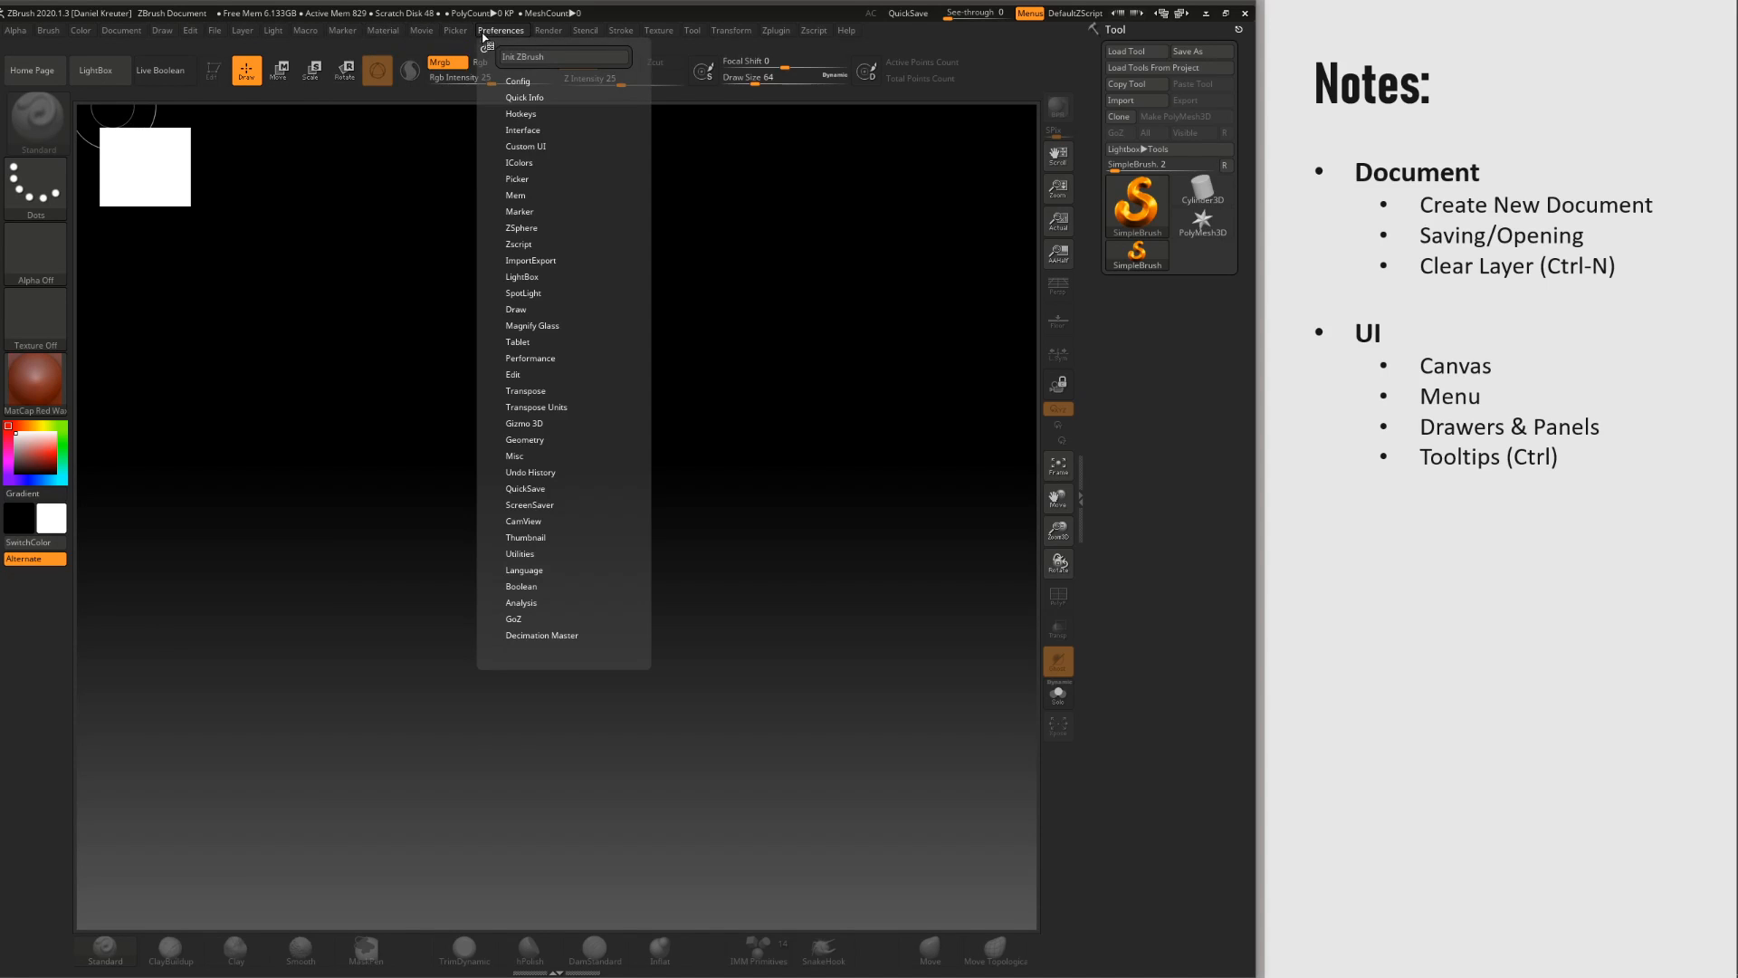
pyautogui.moveTo(548, 31)
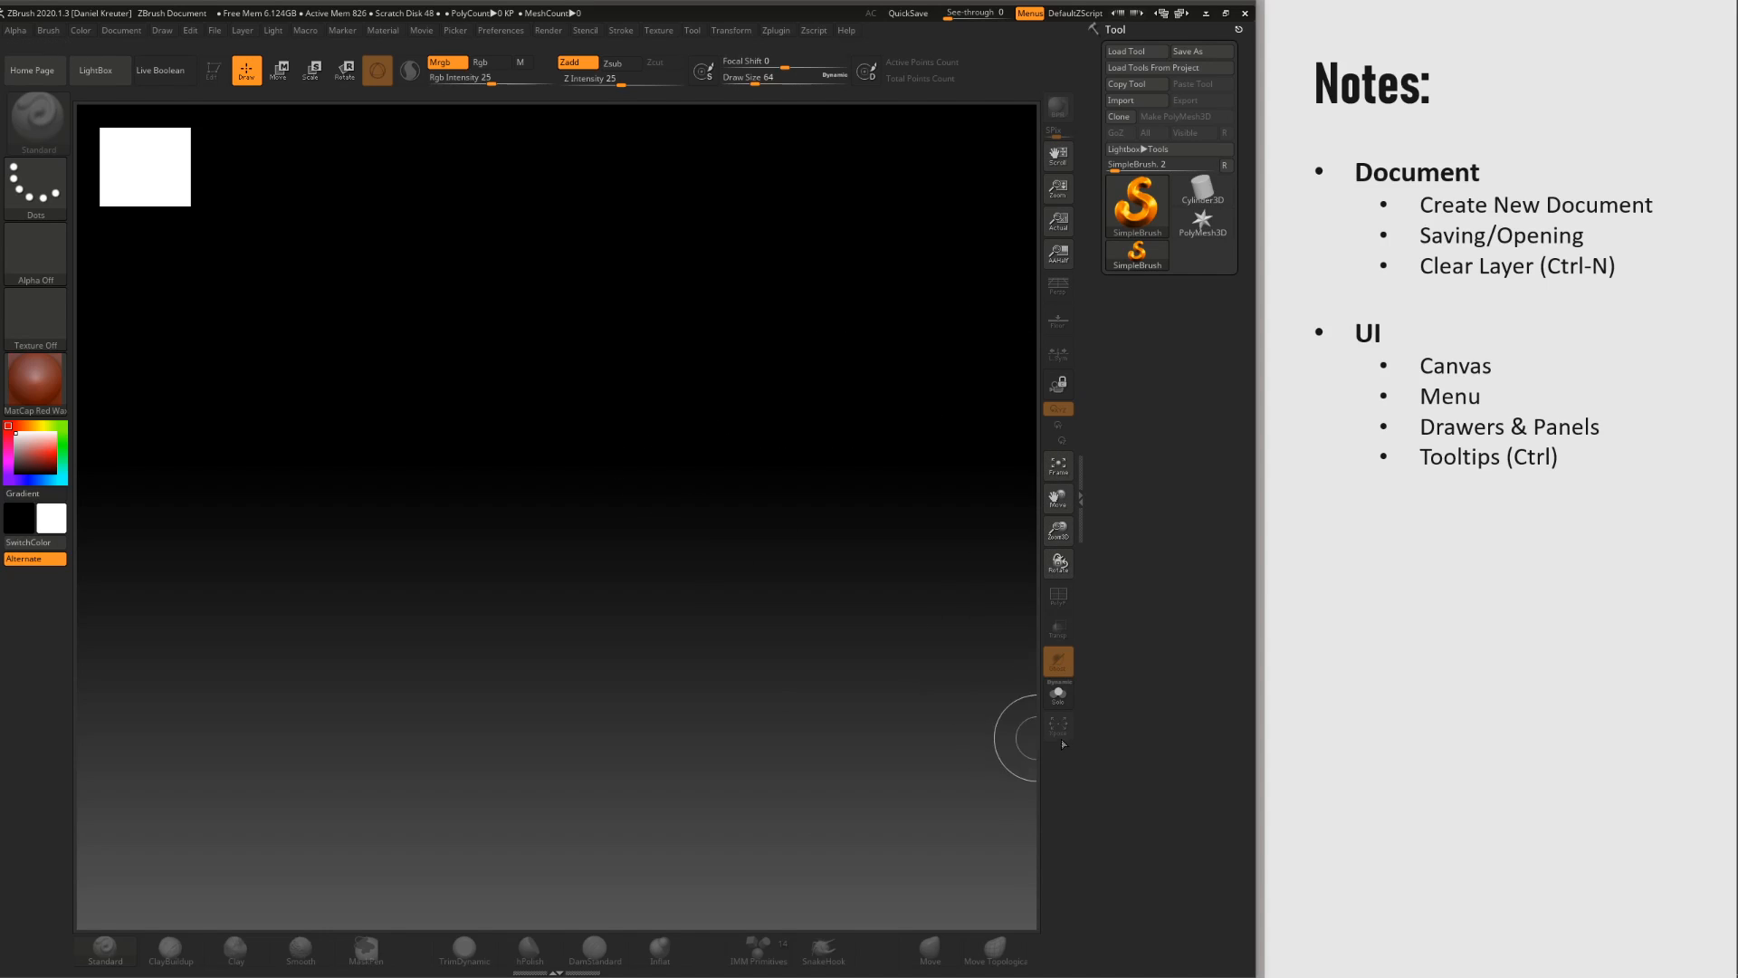
# Step: Collapse the tray holding the Tool palette and expand it again
pyautogui.click(1087, 498)
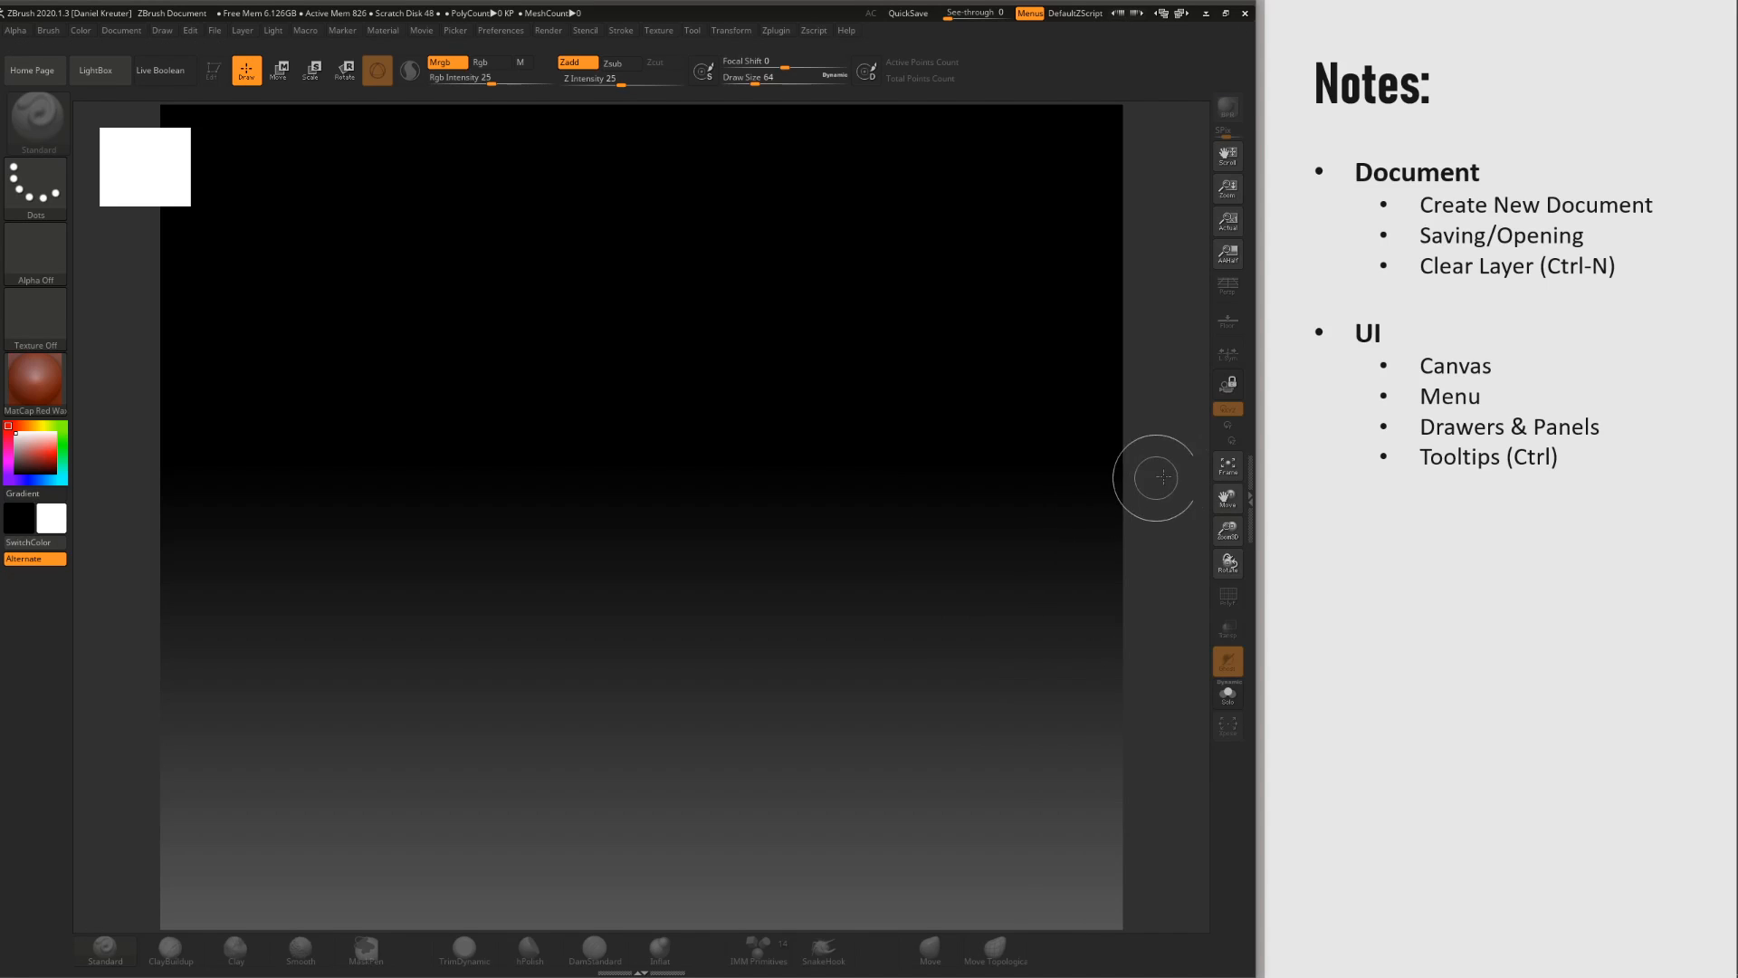
pyautogui.click(1248, 493)
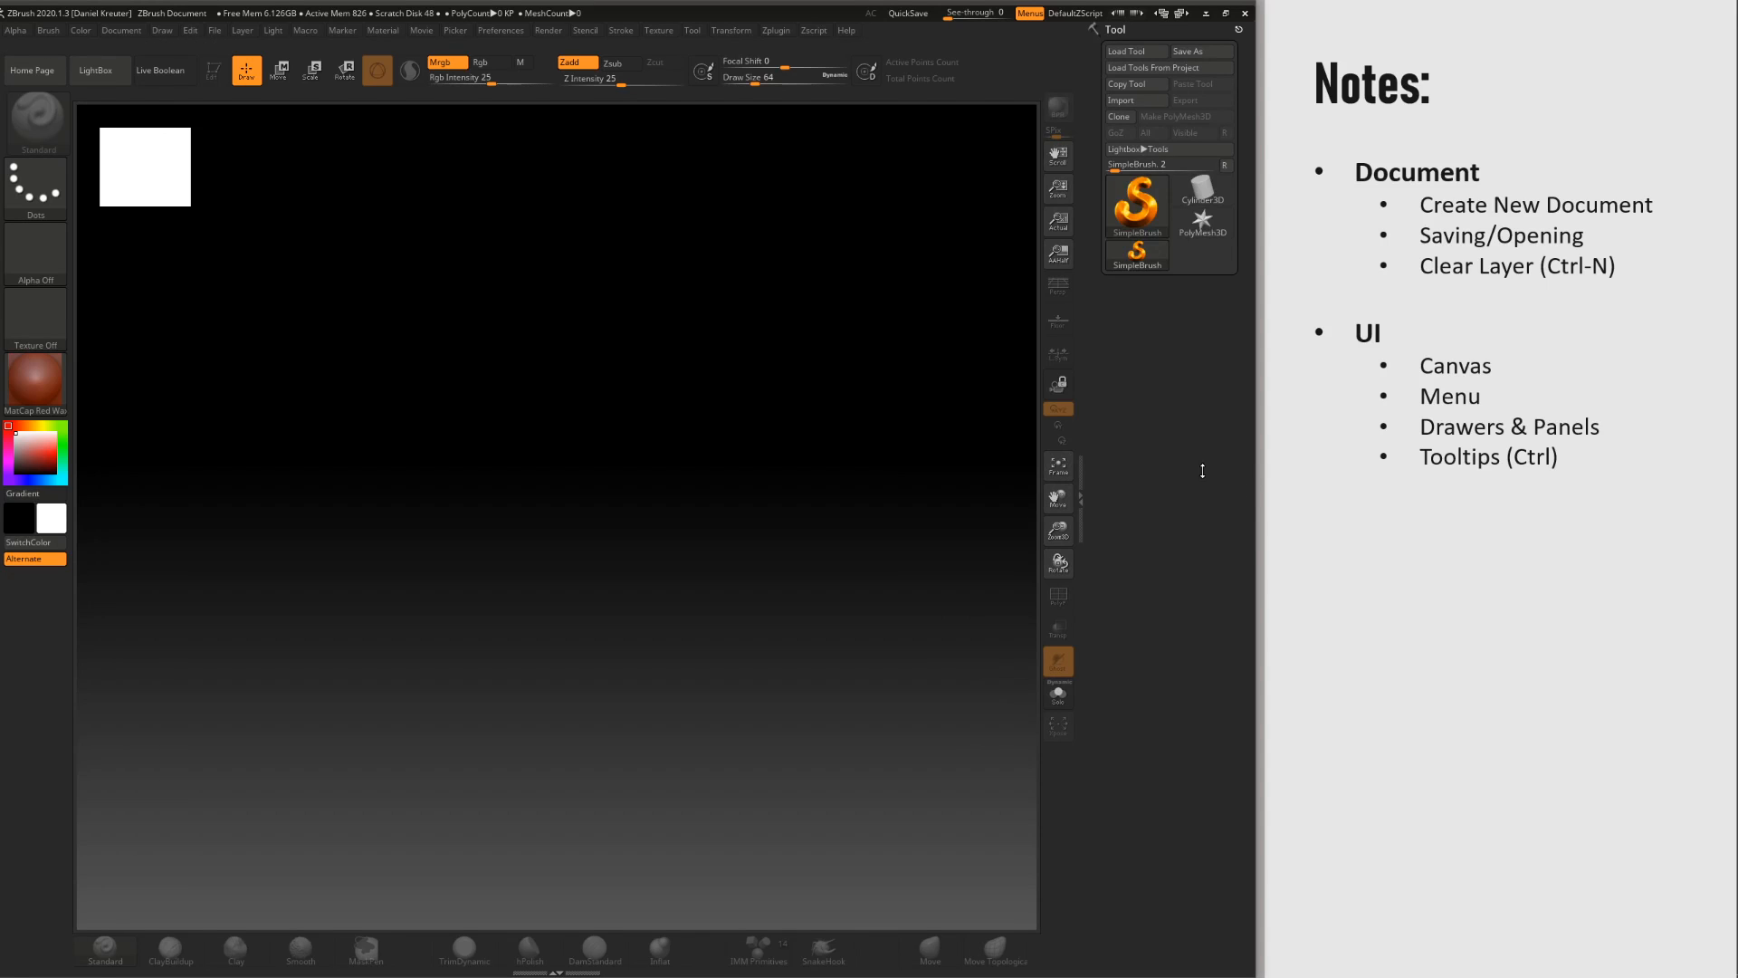
# Step: Try docking the Stroke palette below the Tool palette and removing it from the tray again
pyautogui.click(625, 33)
pyautogui.moveTo(614, 52)
pyautogui.mouseDown()
pyautogui.moveTo(796, 78)
pyautogui.moveTo(1132, 332)
pyautogui.moveTo(1162, 331)
pyautogui.mouseUp()
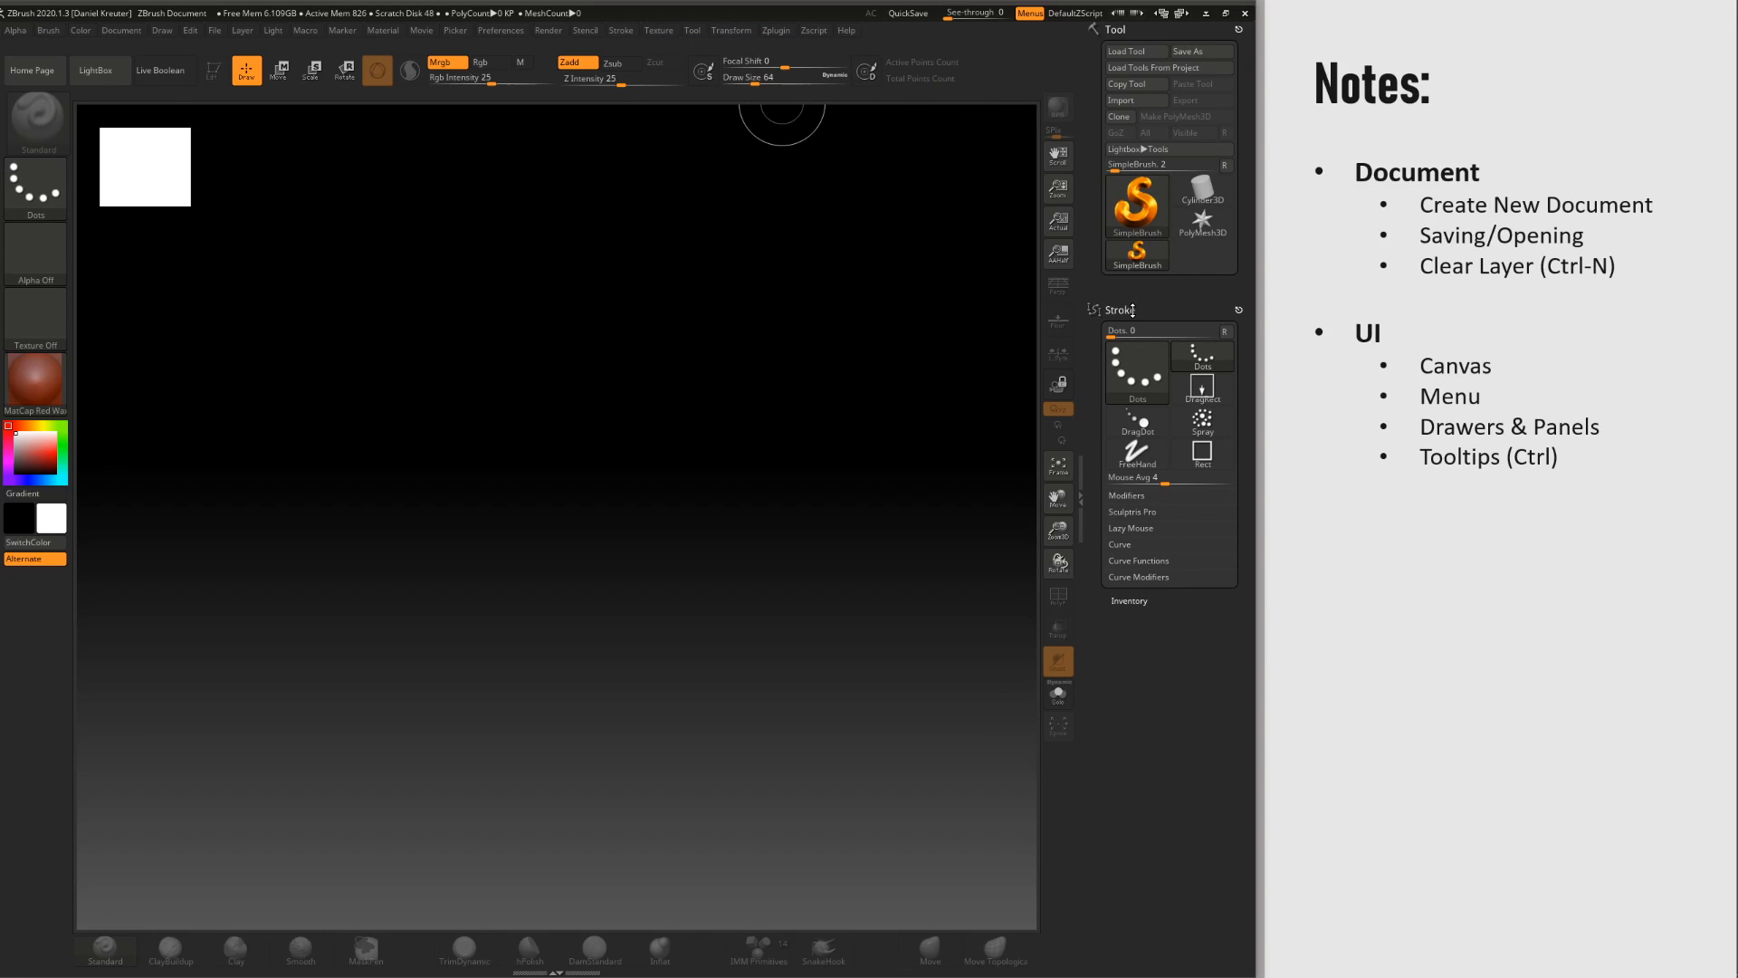
pyautogui.click(1132, 310)
pyautogui.click(1131, 309)
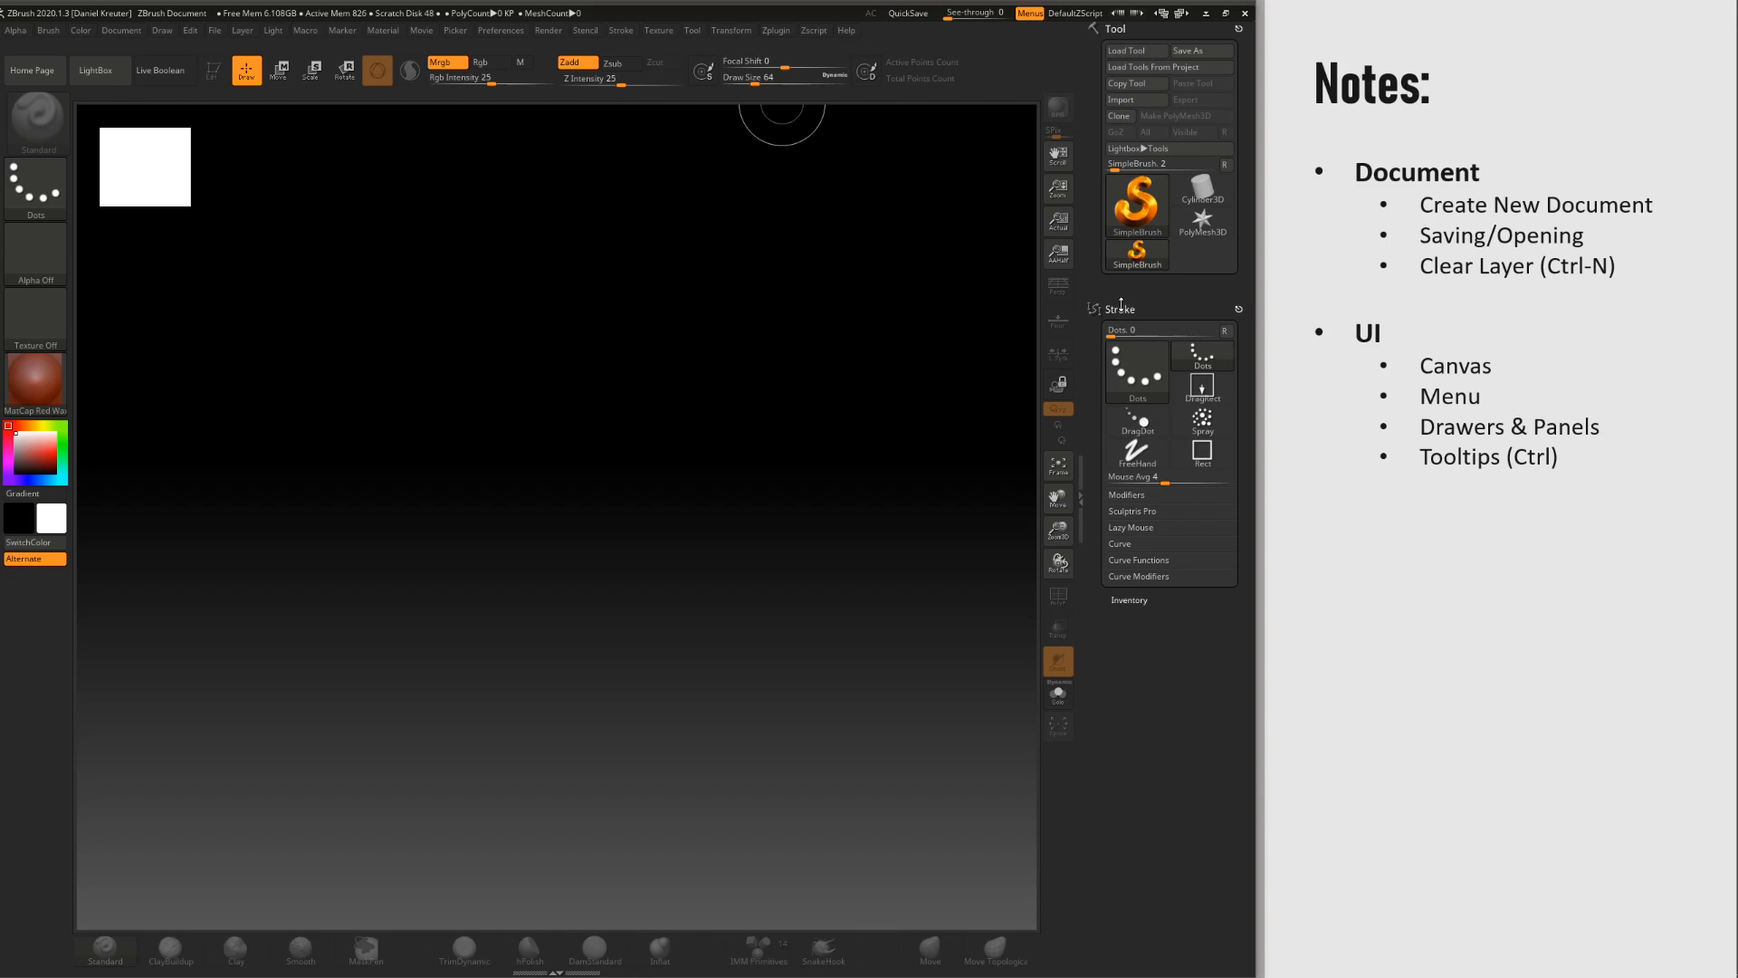
pyautogui.click(1120, 309)
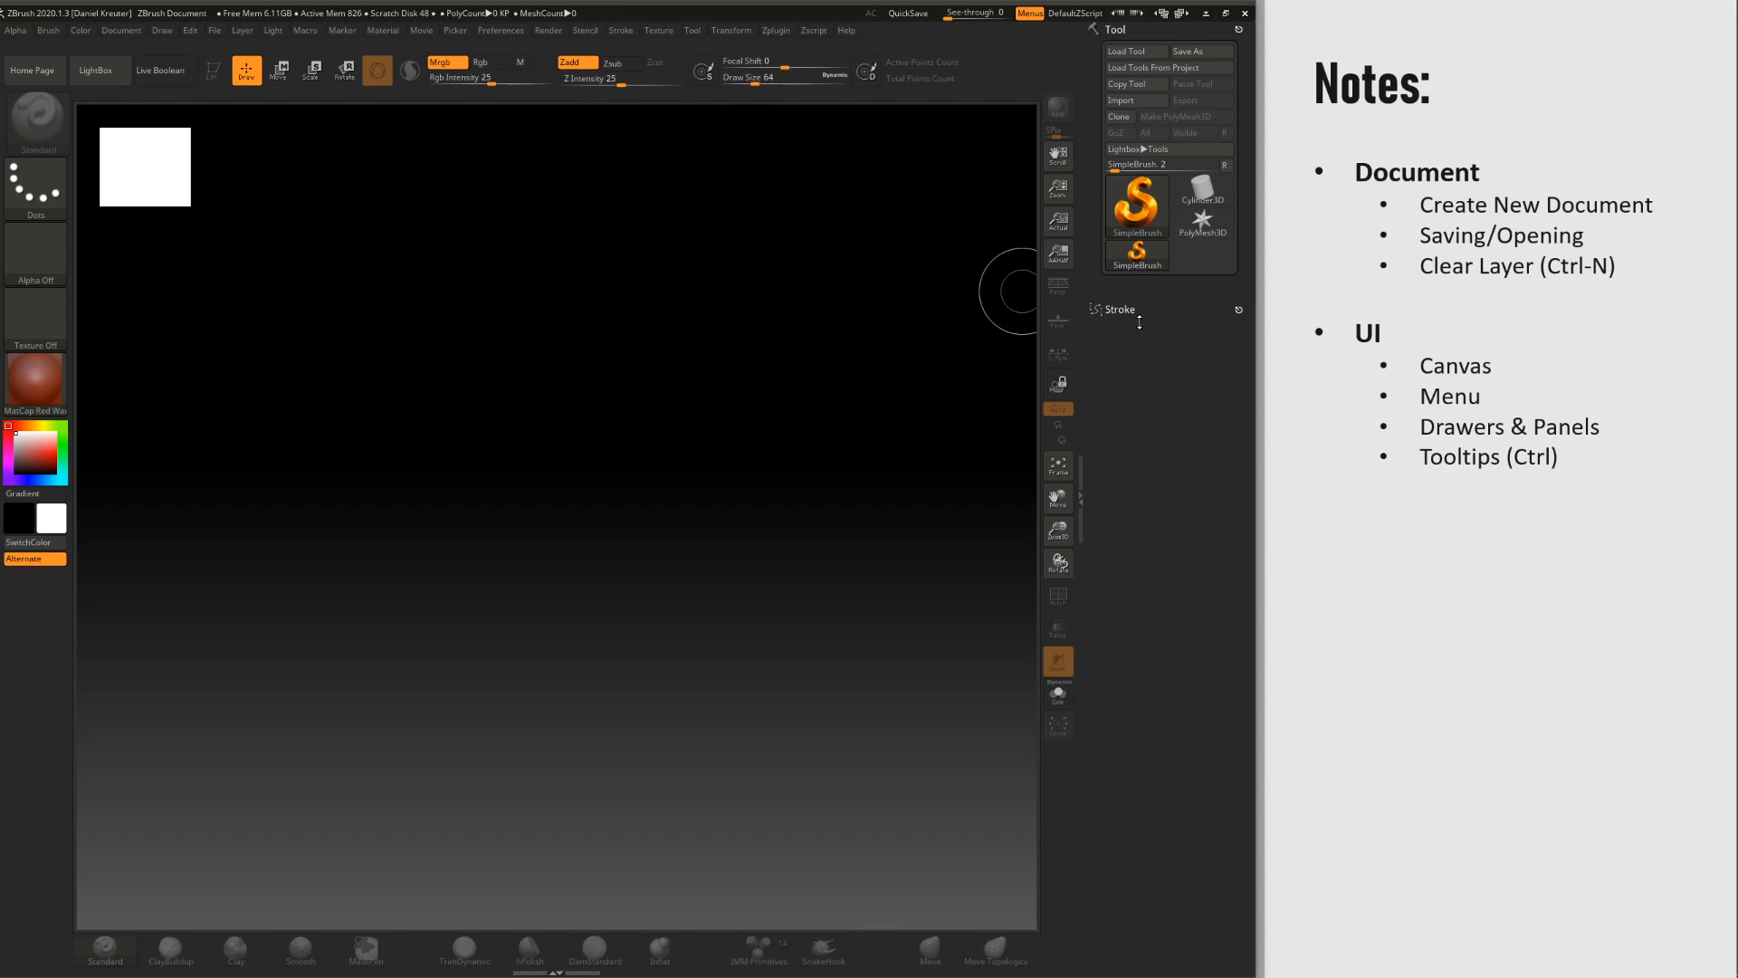
pyautogui.click(1238, 311)
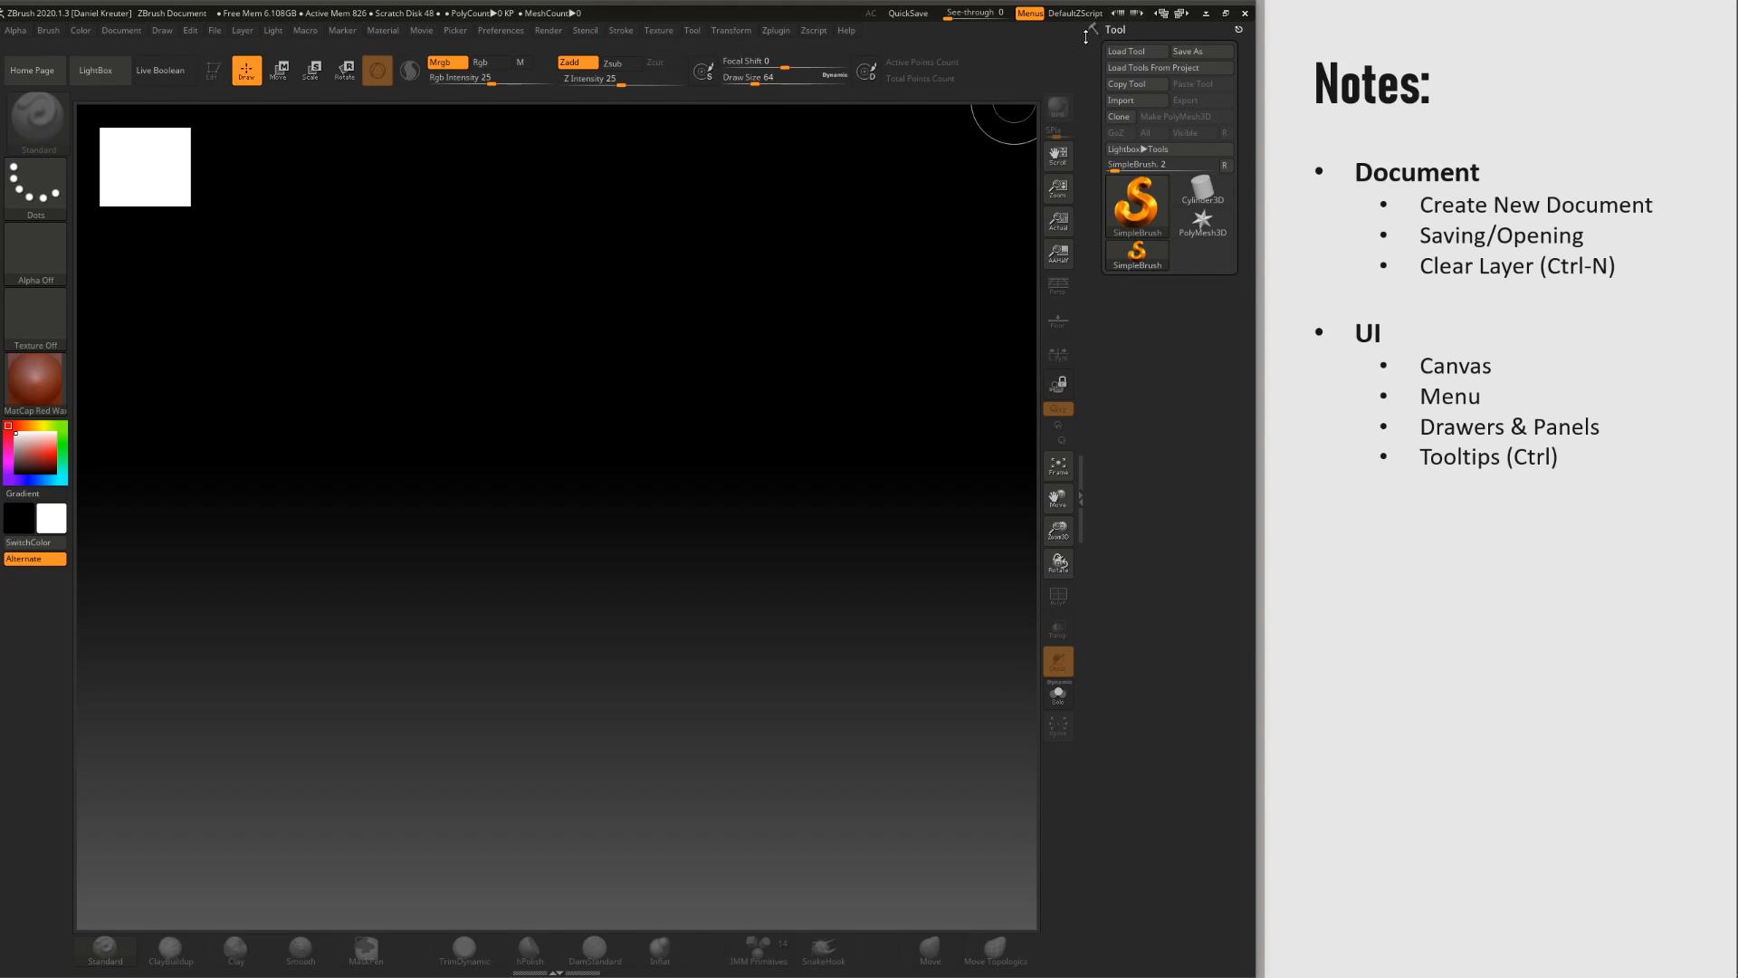
pyautogui.click(1092, 71)
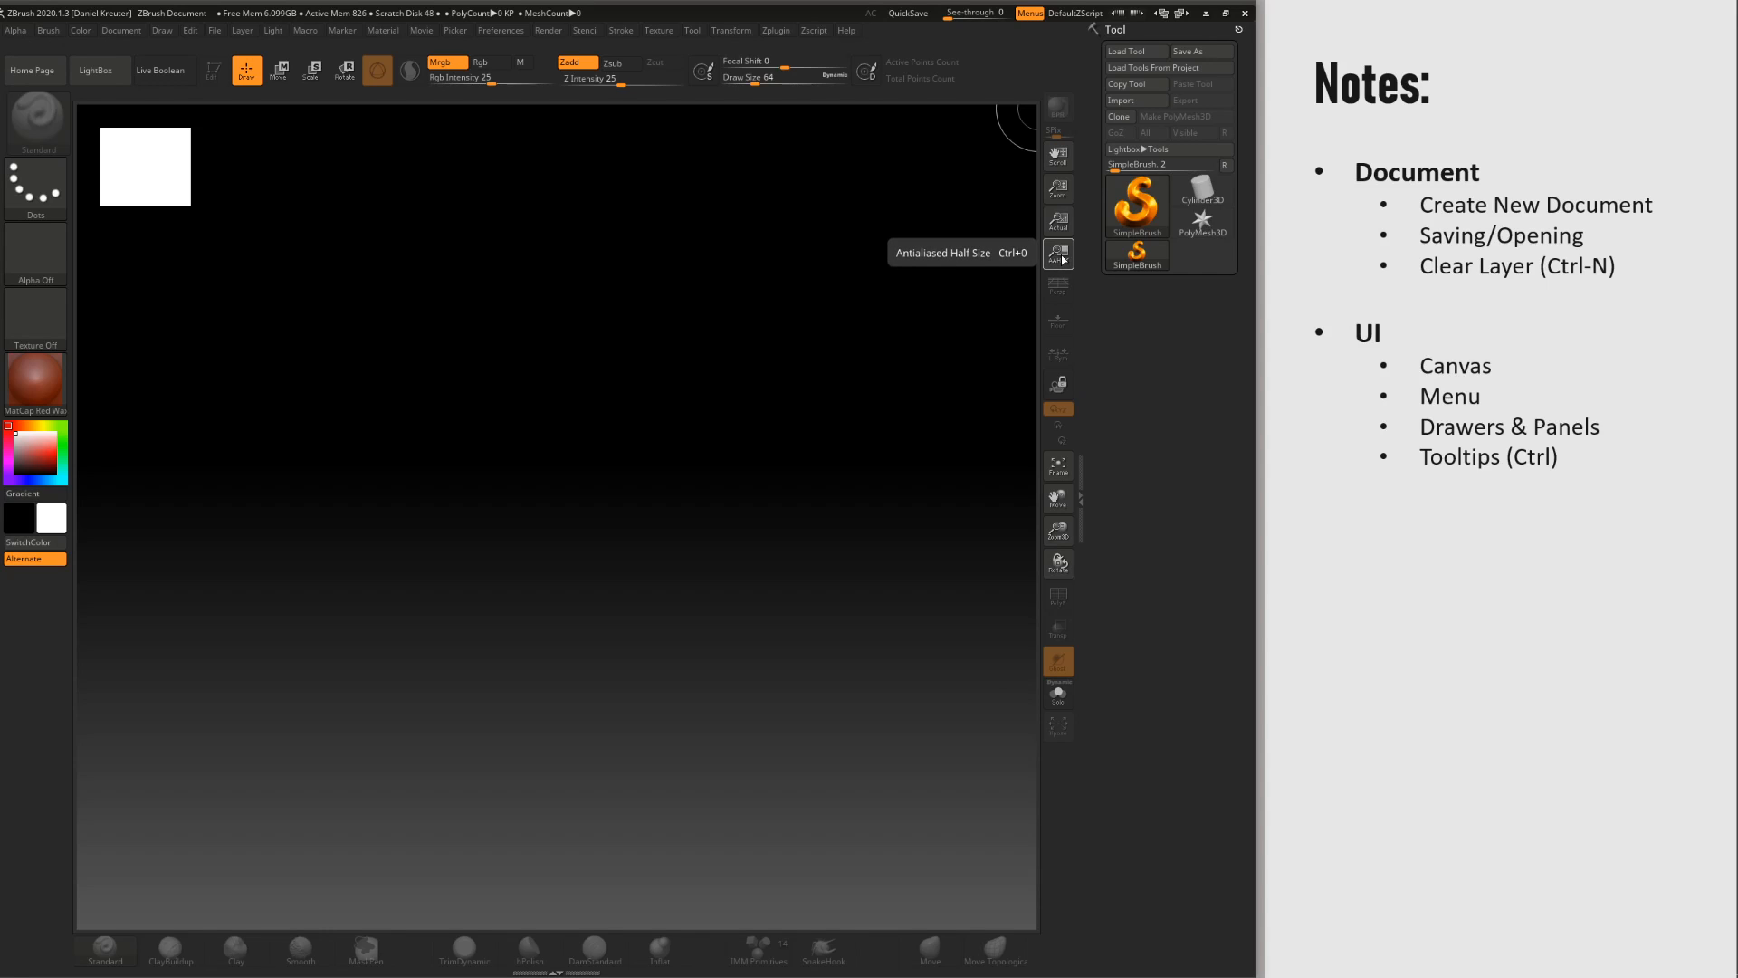
# Step: View the extended tooltips for Antialiased Half Size and Remember Dynamic Mode Per Brush
pyautogui.press('ctrl')
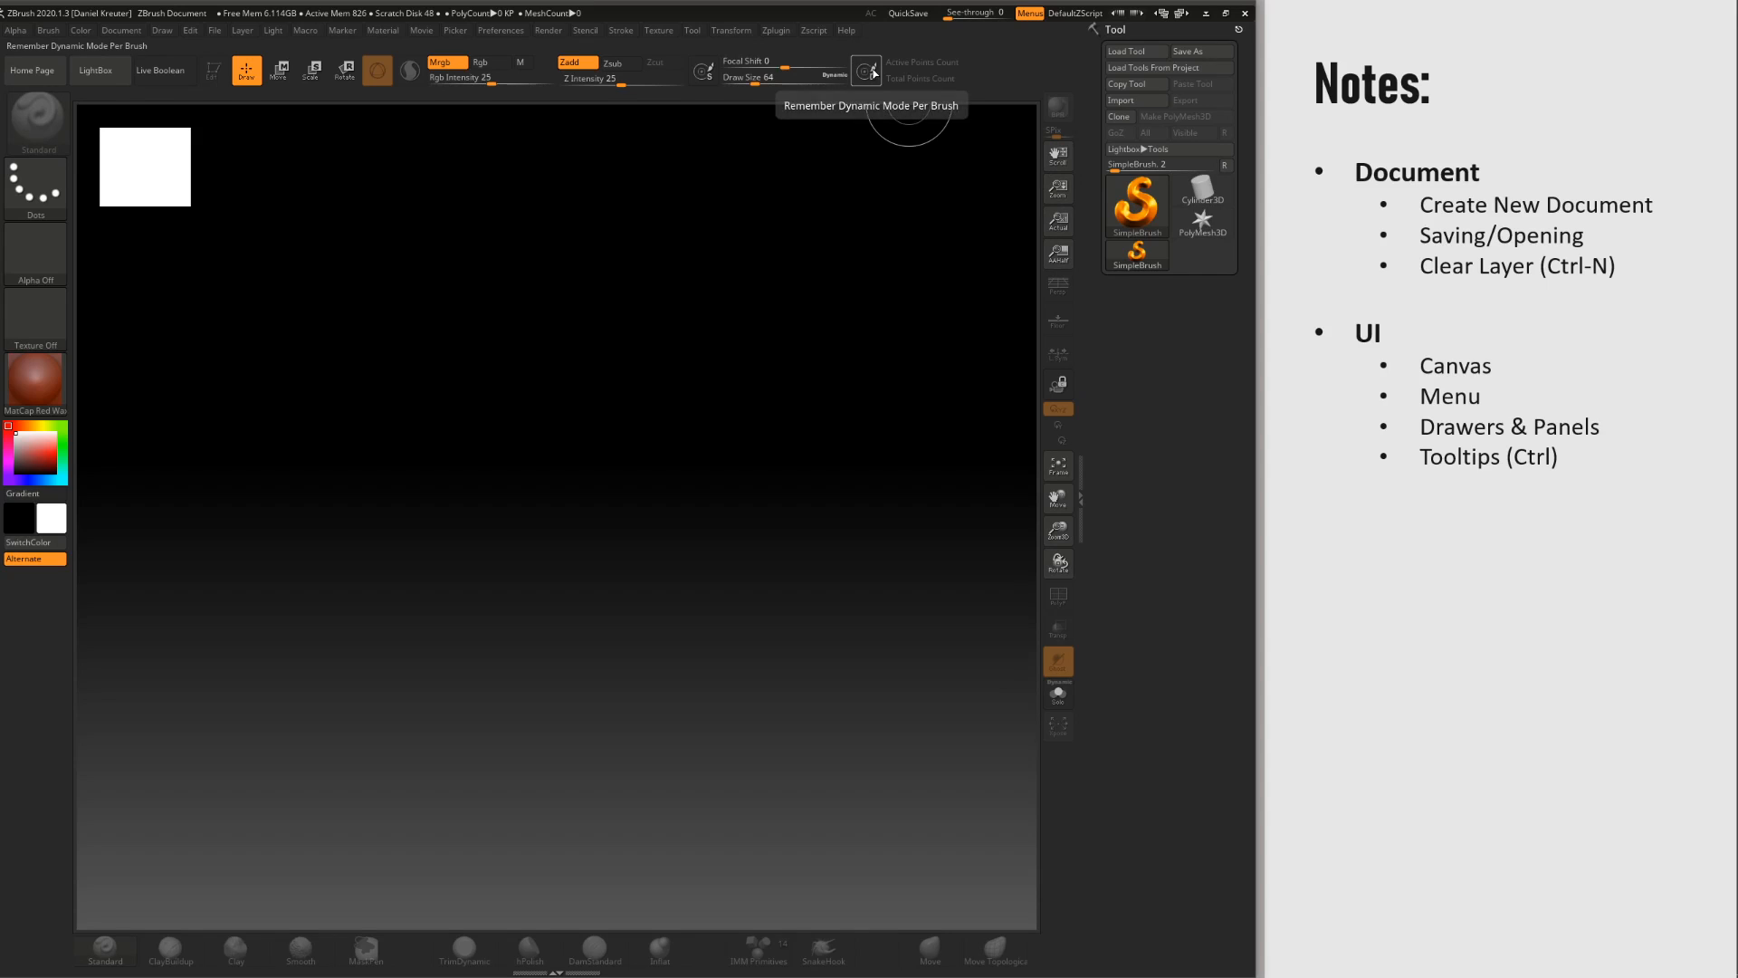
pyautogui.press('ctrl')
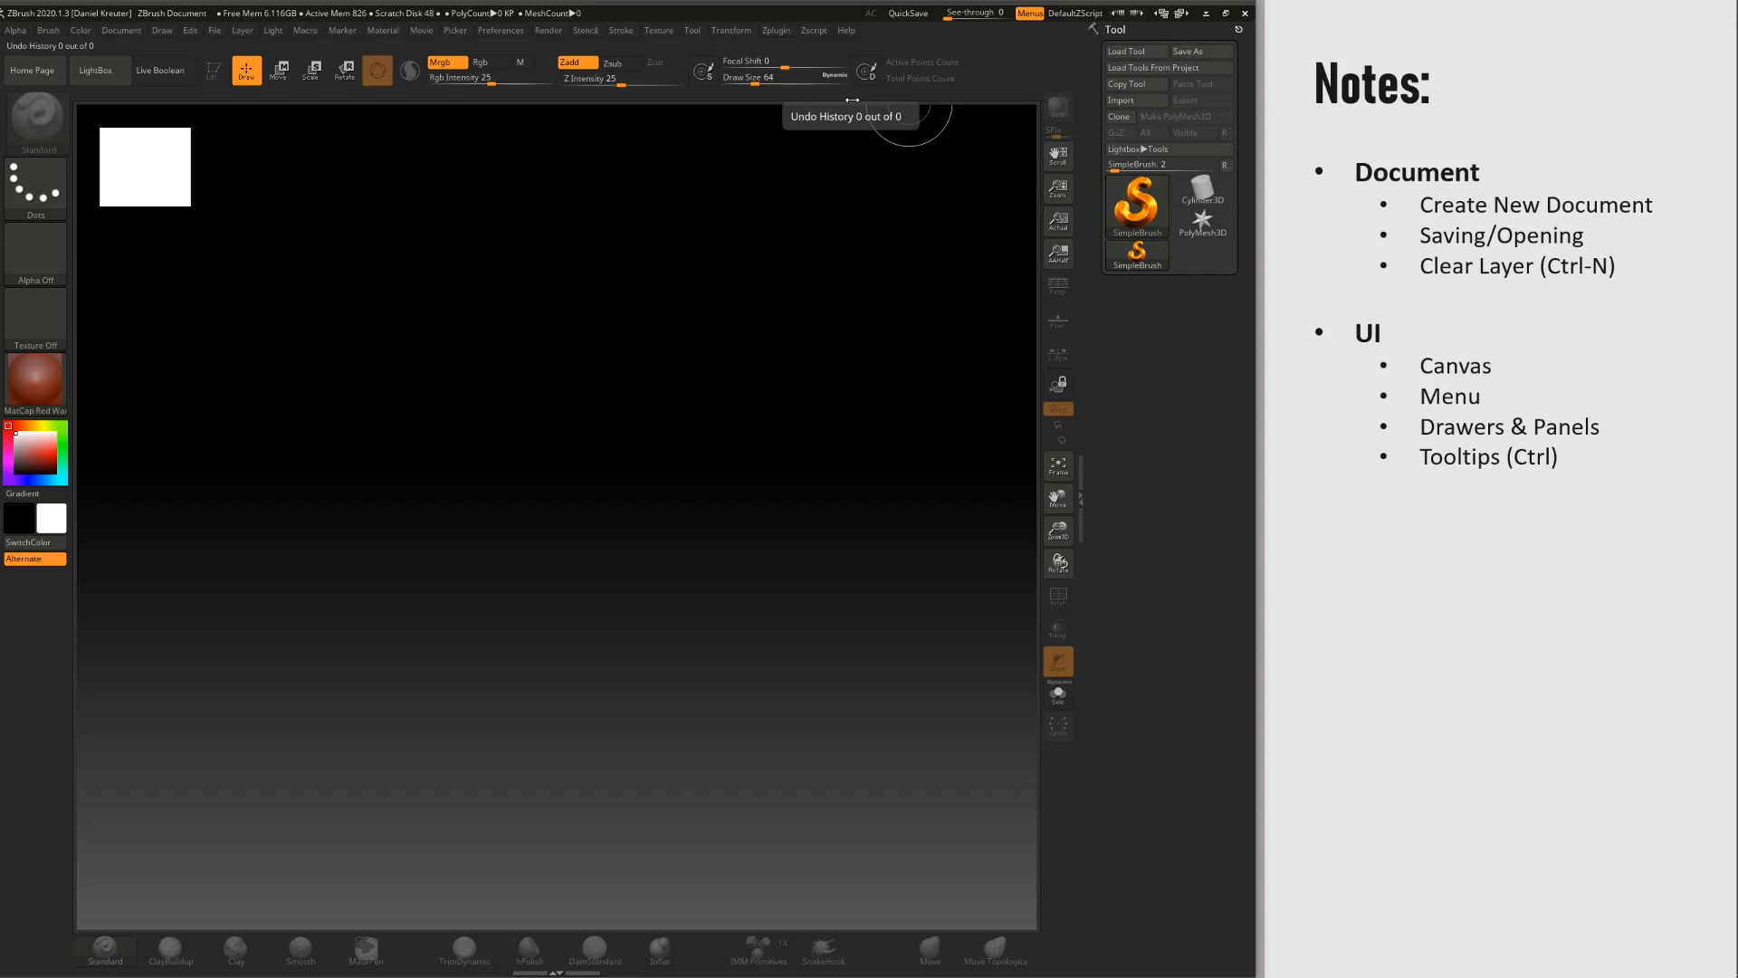
pyautogui.click(1437, 352)
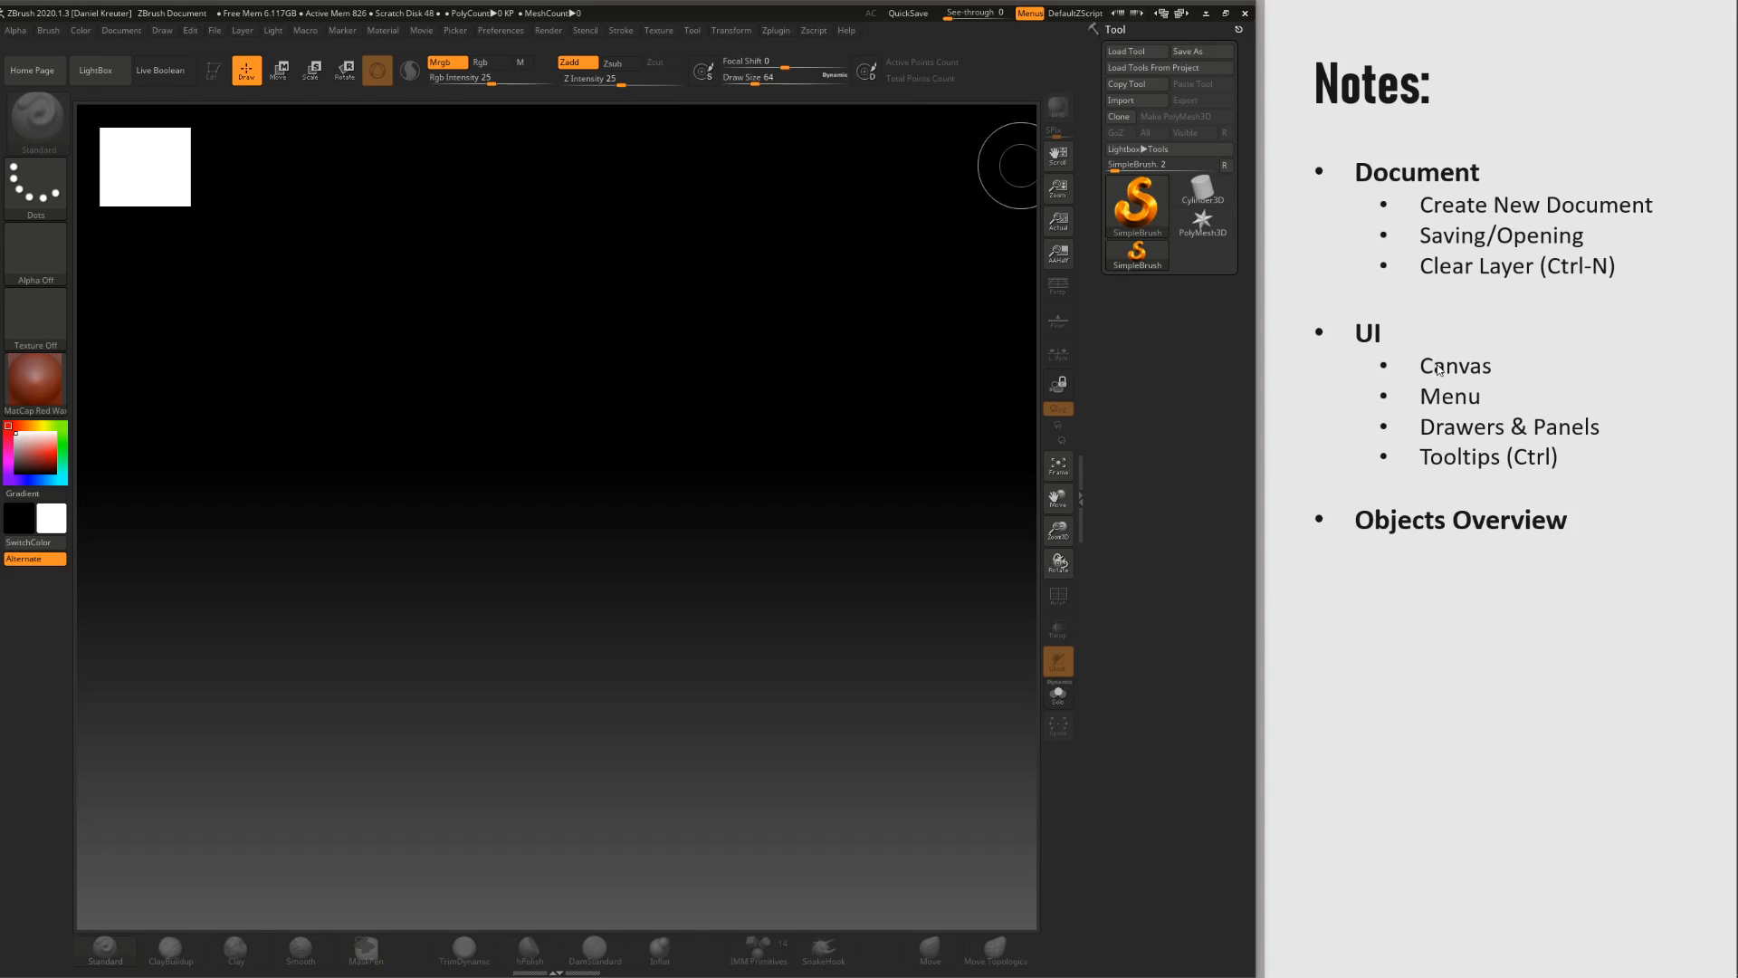
pyautogui.click(1437, 353)
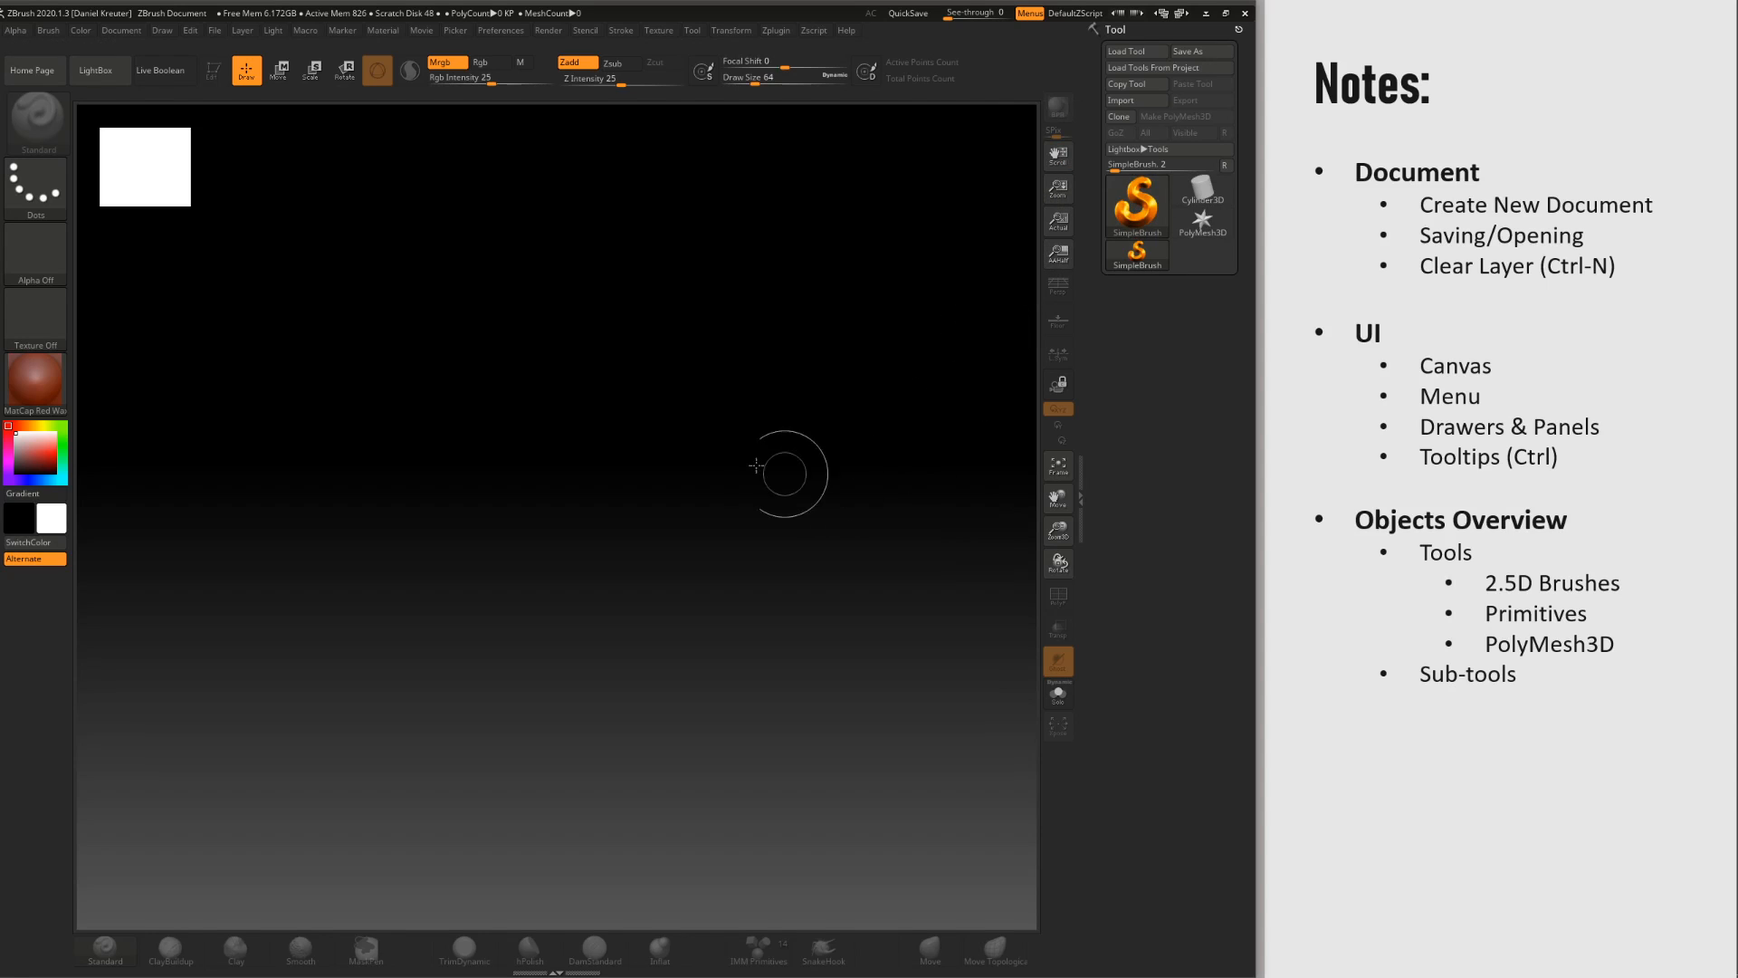
# Step: Paint a zigzag stroke across the canvas with the SimpleBrush and clear the layer
pyautogui.moveTo(329, 601)
pyautogui.mouseDown()
pyautogui.moveTo(624, 362)
pyautogui.moveTo(769, 407)
pyautogui.moveTo(802, 534)
pyautogui.mouseUp()
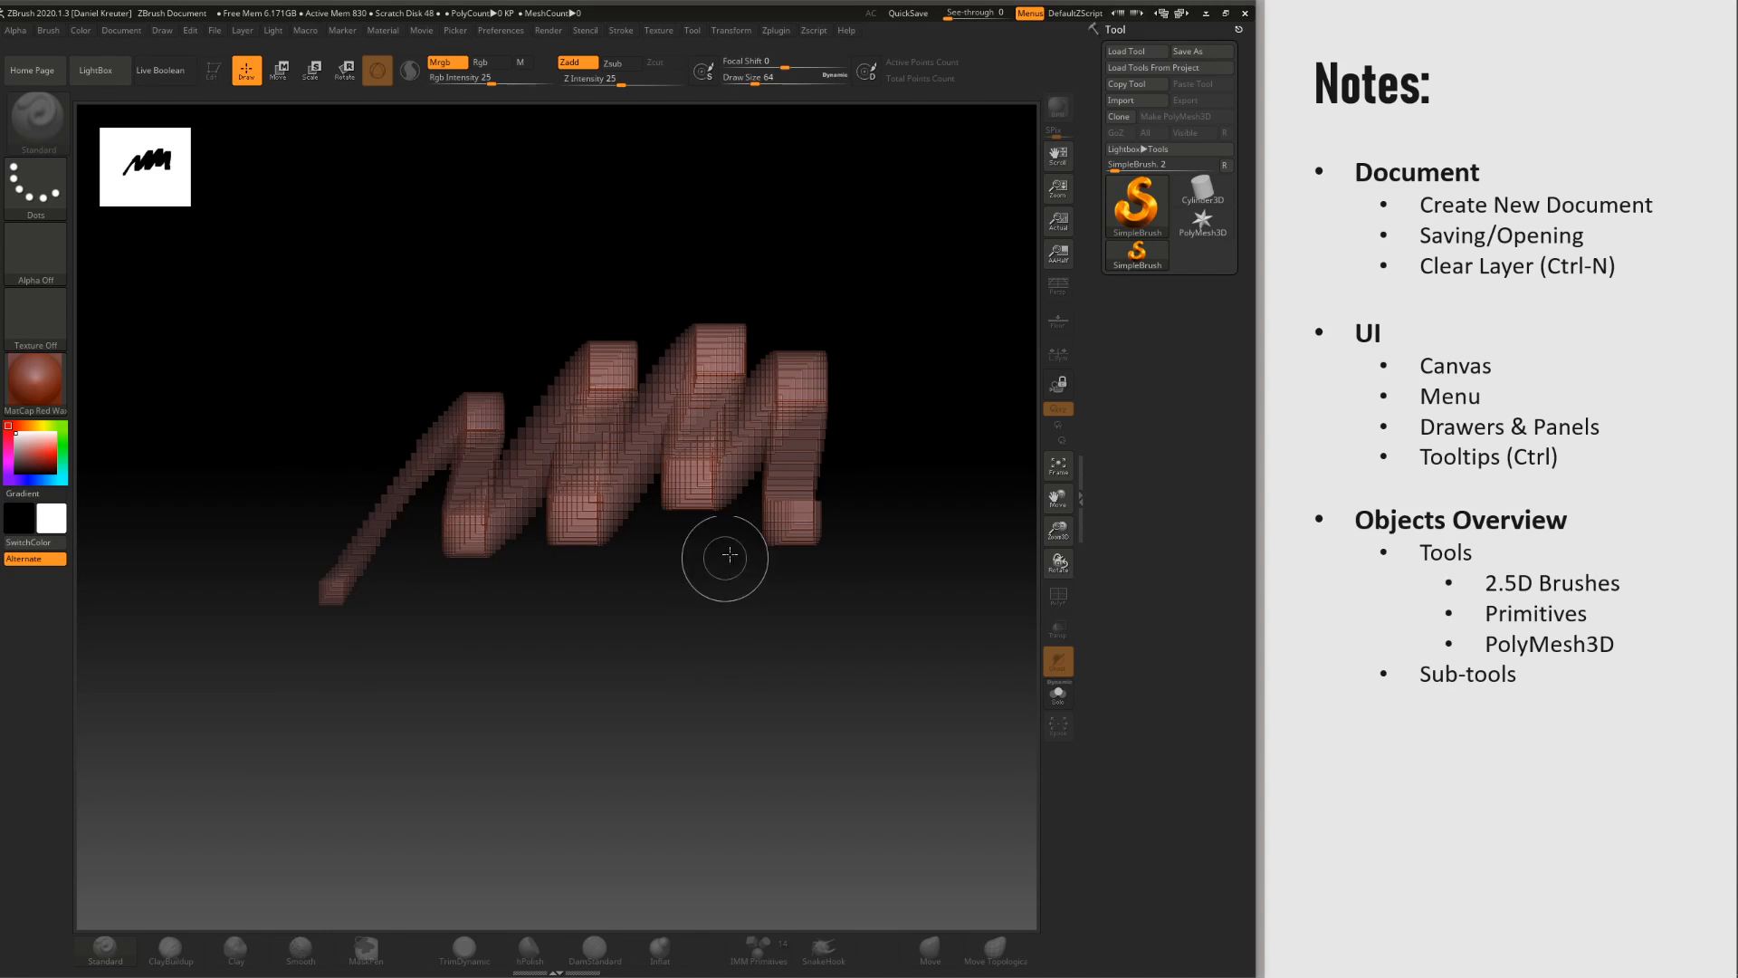
pyautogui.press('ctrl')
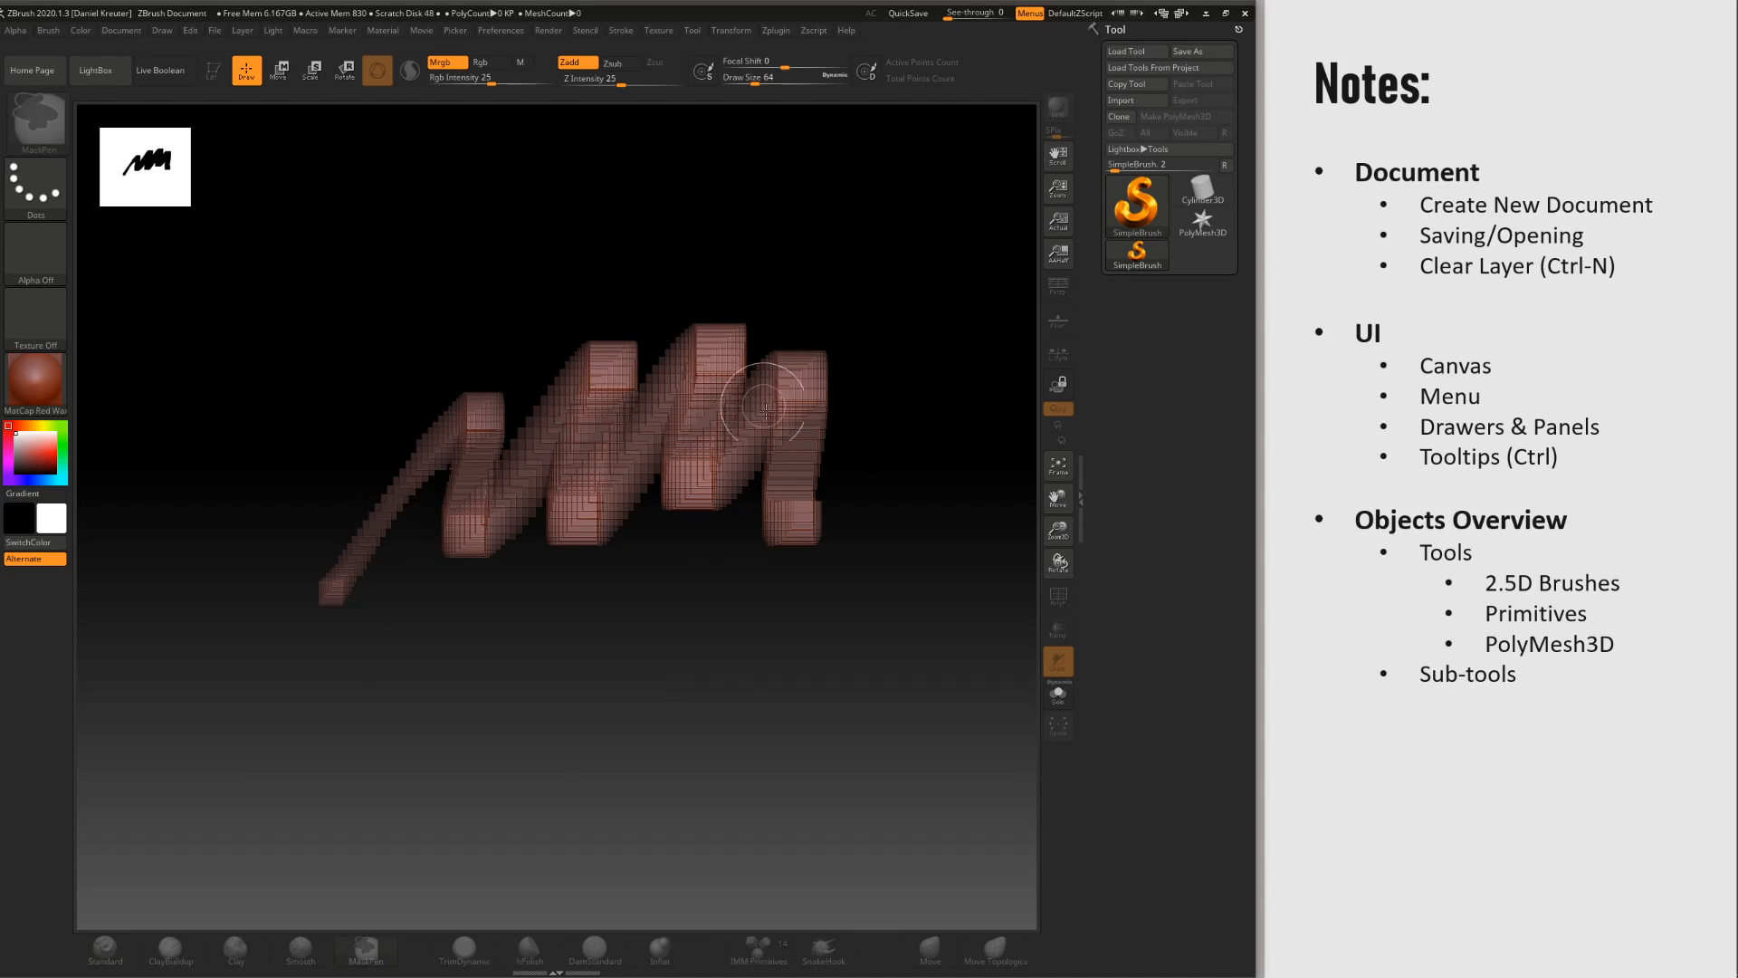
pyautogui.hotkey('ctrl', 'n')
# Step: View the available 3D meshes and 2.5D brushes, and paint a thick SimpleBrush stroke in the middle of the canvas
pyautogui.click(1148, 214)
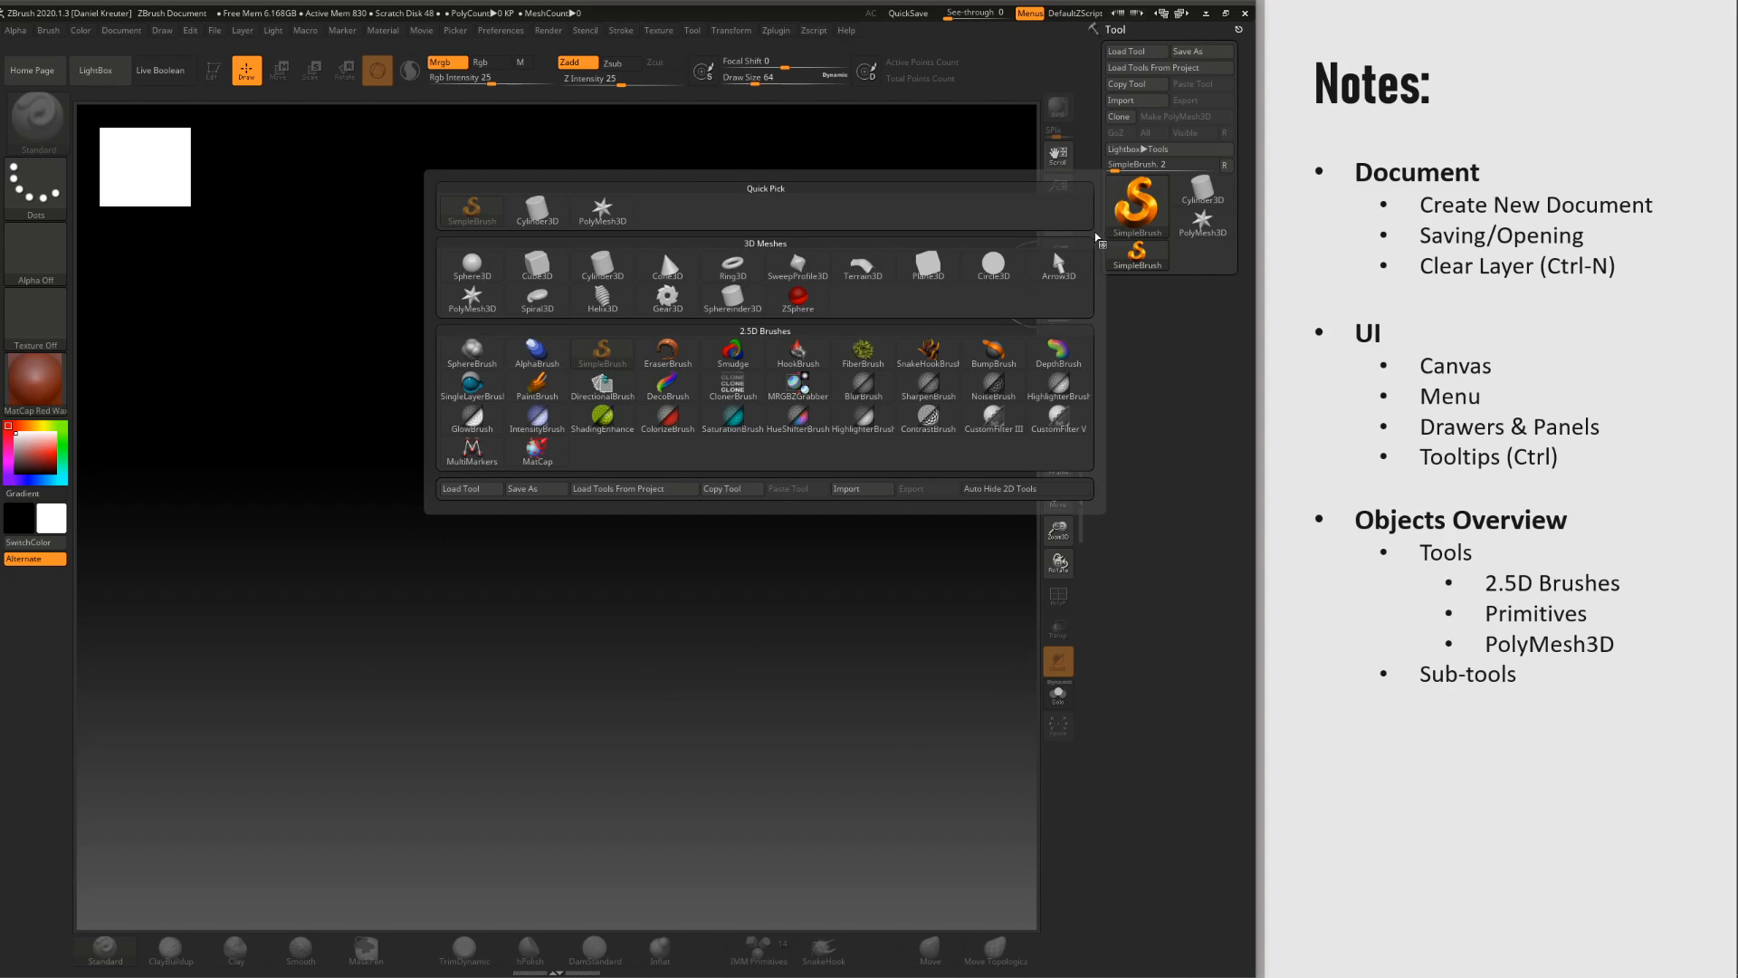
pyautogui.click(1144, 212)
pyautogui.click(1137, 207)
pyautogui.moveTo(480, 503)
pyautogui.mouseDown()
pyautogui.moveTo(491, 546)
pyautogui.moveTo(786, 407)
pyautogui.mouseUp()
# Step: Choose the Smudge 2.5D brush and smear the surface of the painted stroke
pyautogui.click(1138, 205)
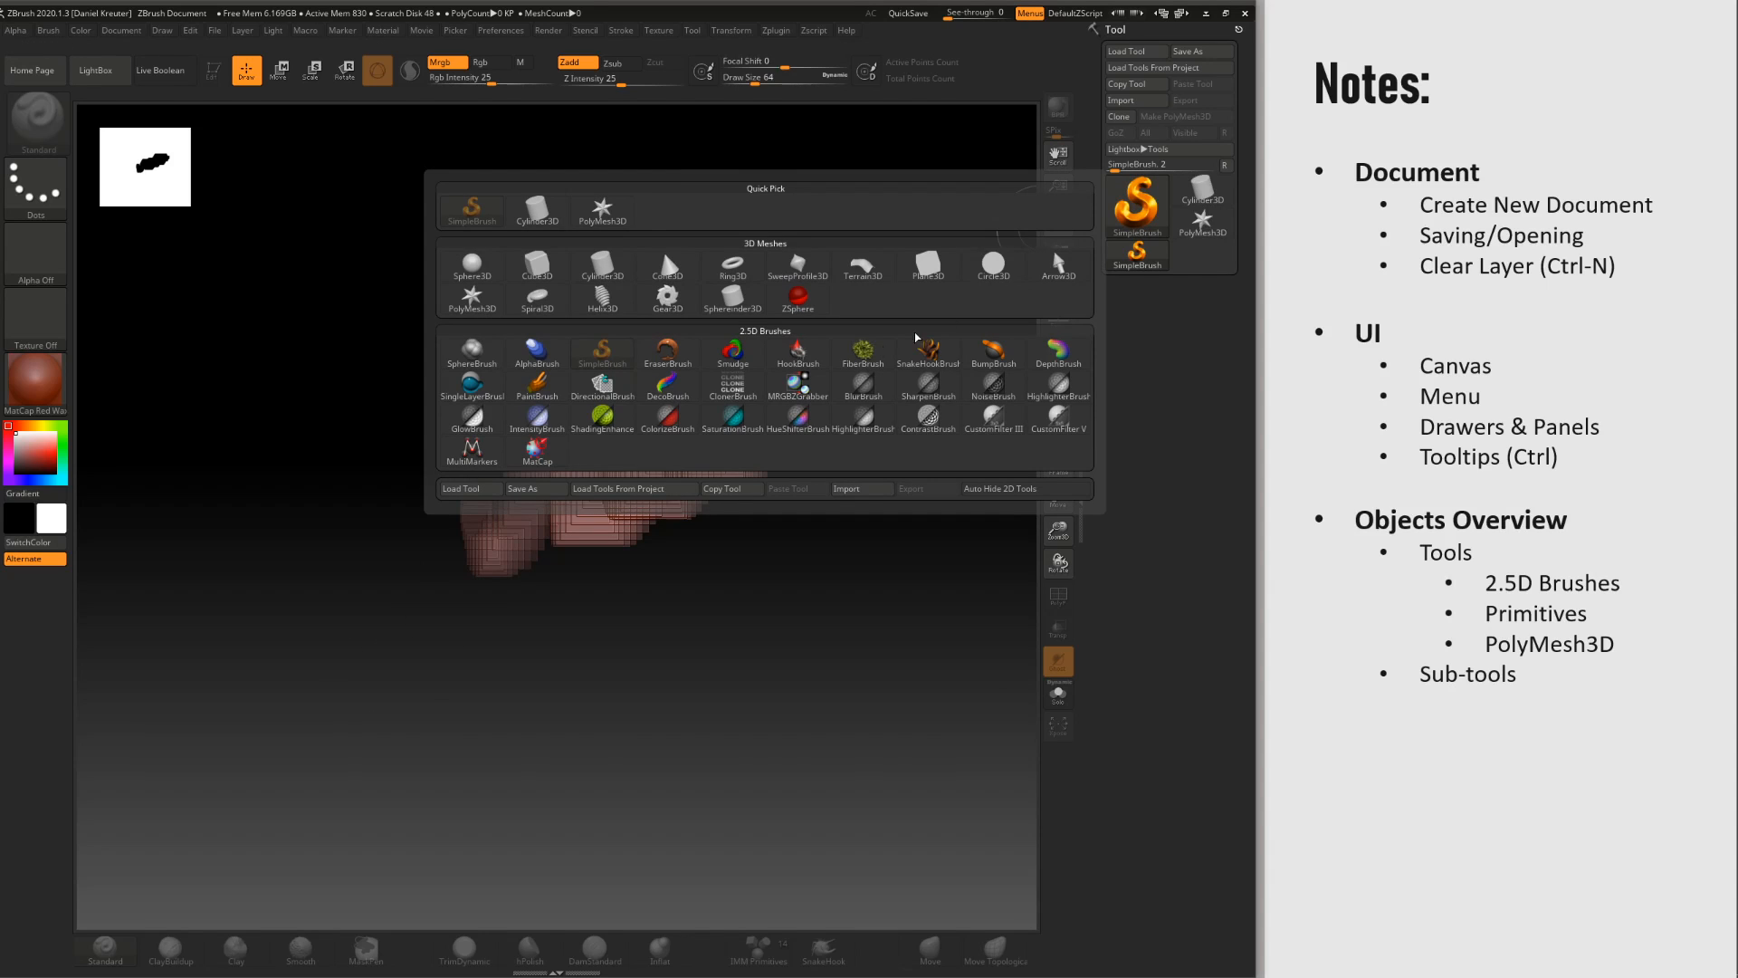
pyautogui.click(732, 348)
pyautogui.moveTo(697, 356)
pyautogui.mouseDown()
pyautogui.moveTo(665, 448)
pyautogui.moveTo(514, 530)
pyautogui.mouseUp()
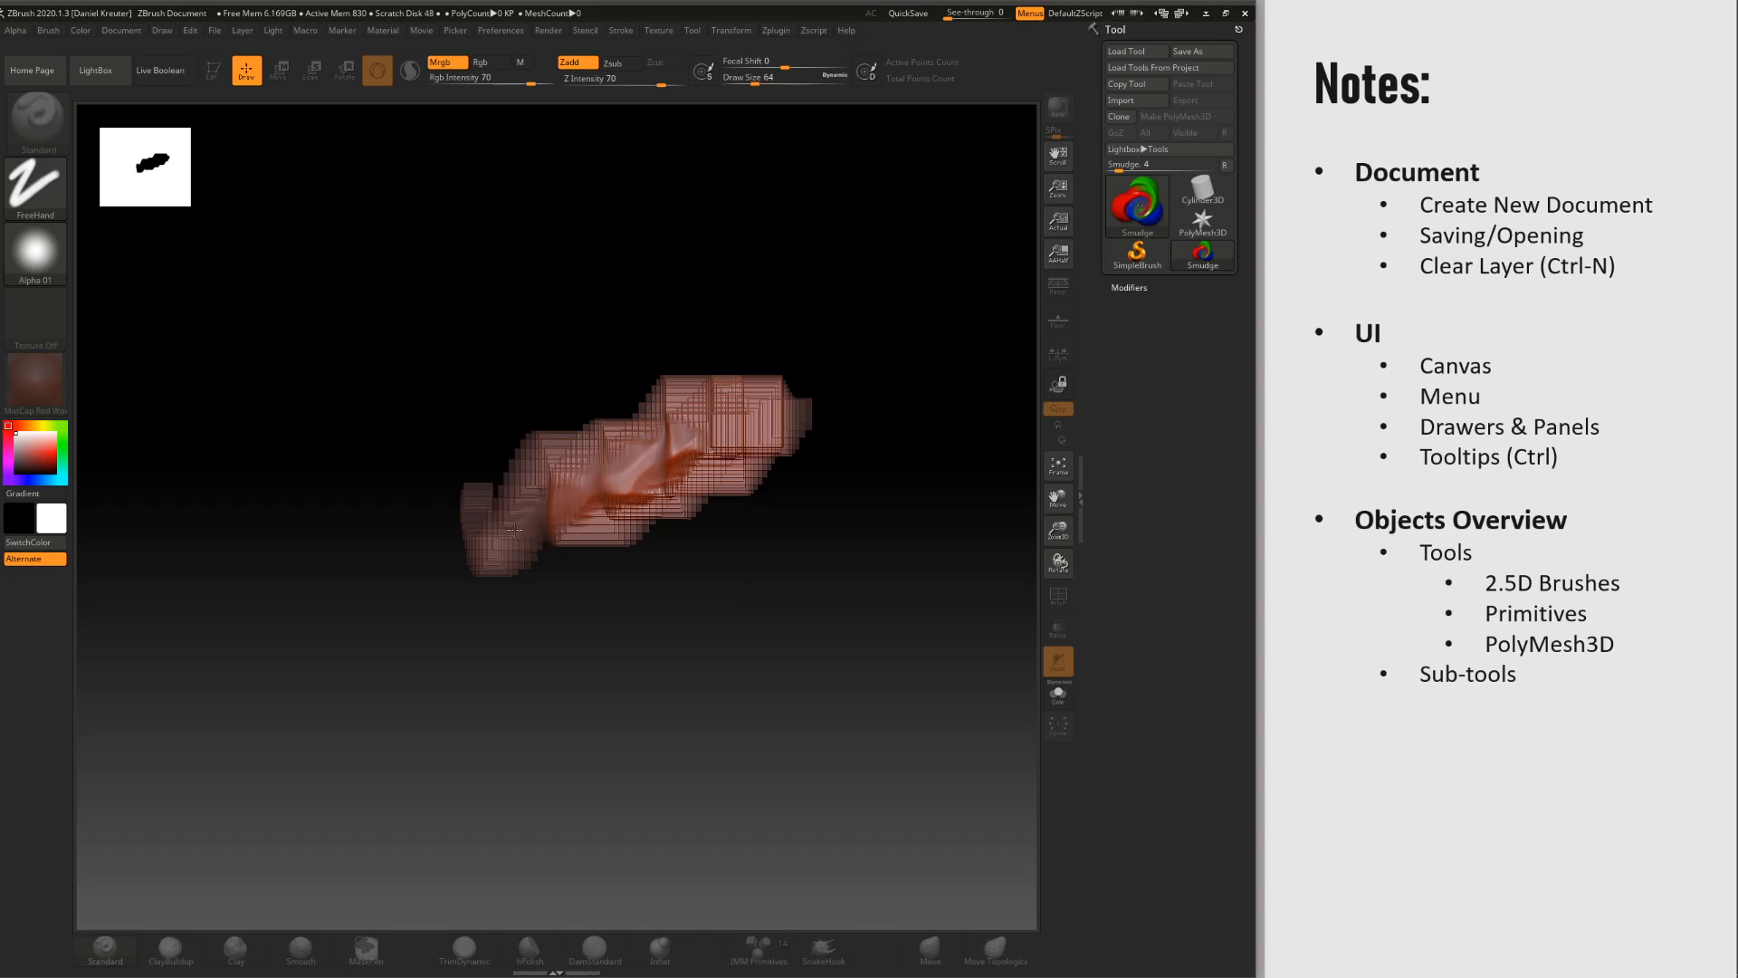
pyautogui.moveTo(623, 416)
pyautogui.mouseDown()
pyautogui.moveTo(742, 418)
pyautogui.moveTo(661, 506)
pyautogui.moveTo(515, 572)
pyautogui.mouseUp()
pyautogui.moveTo(624, 444); pyautogui.dragTo(710, 435)
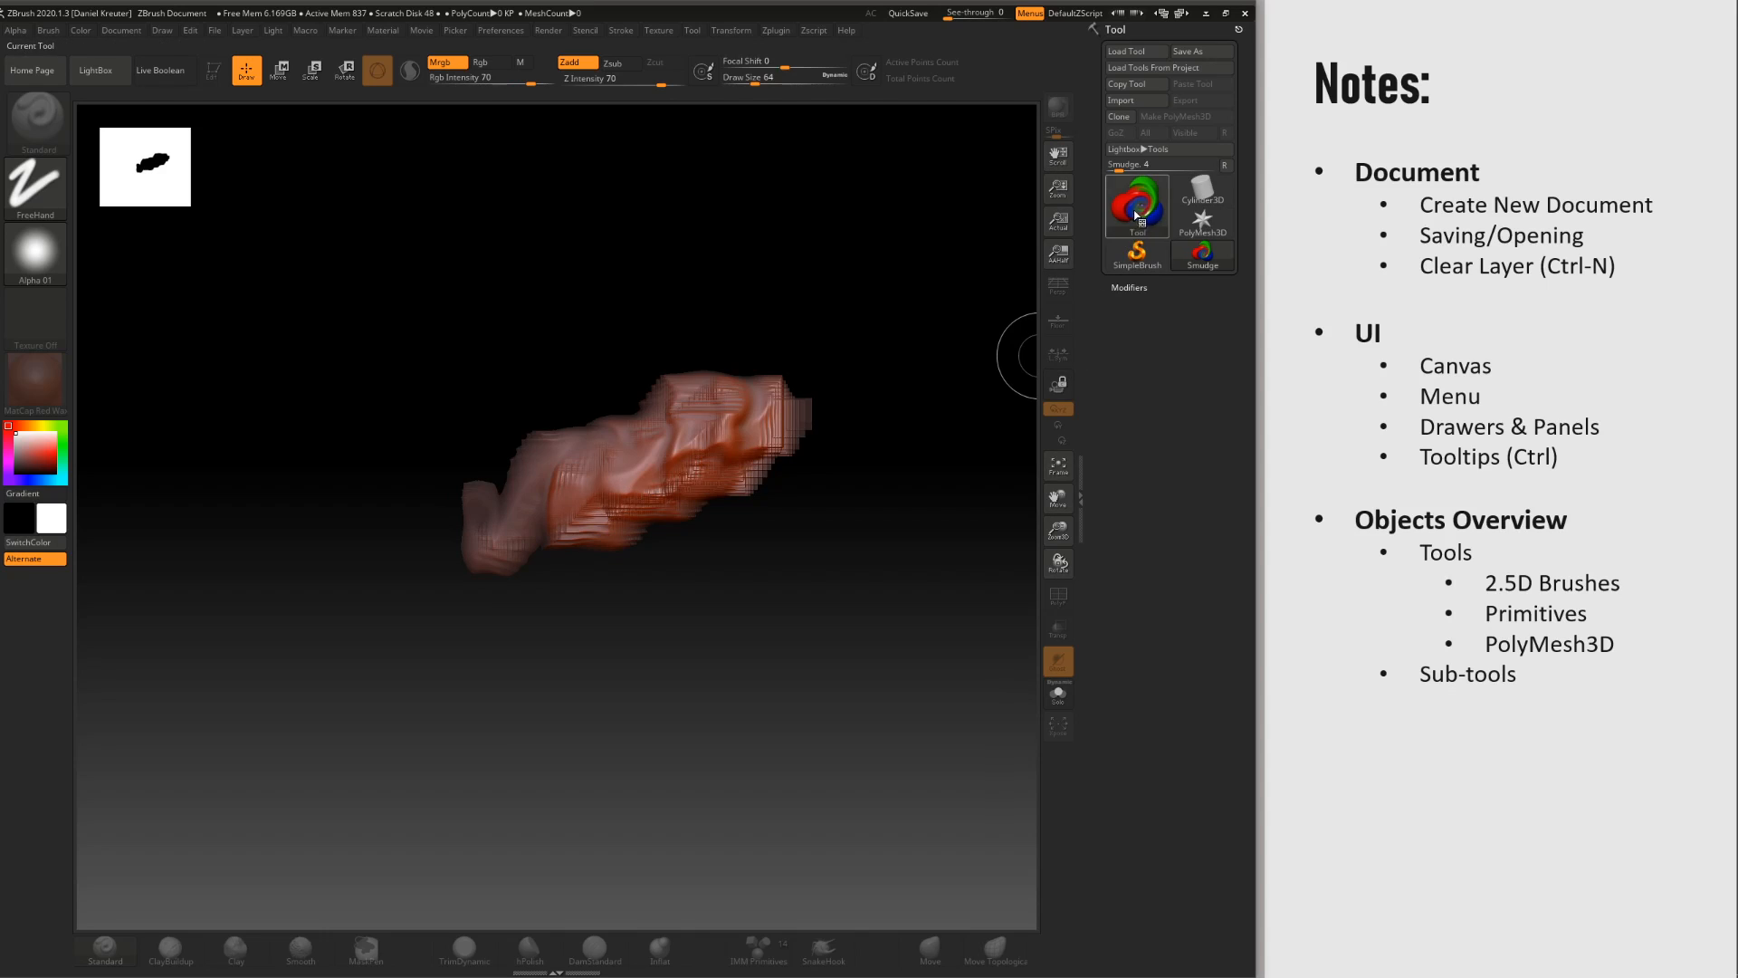
# Step: Select the Sphere3D primitive as the current tool and clear the painted stroke from the canvas
pyautogui.click(1137, 207)
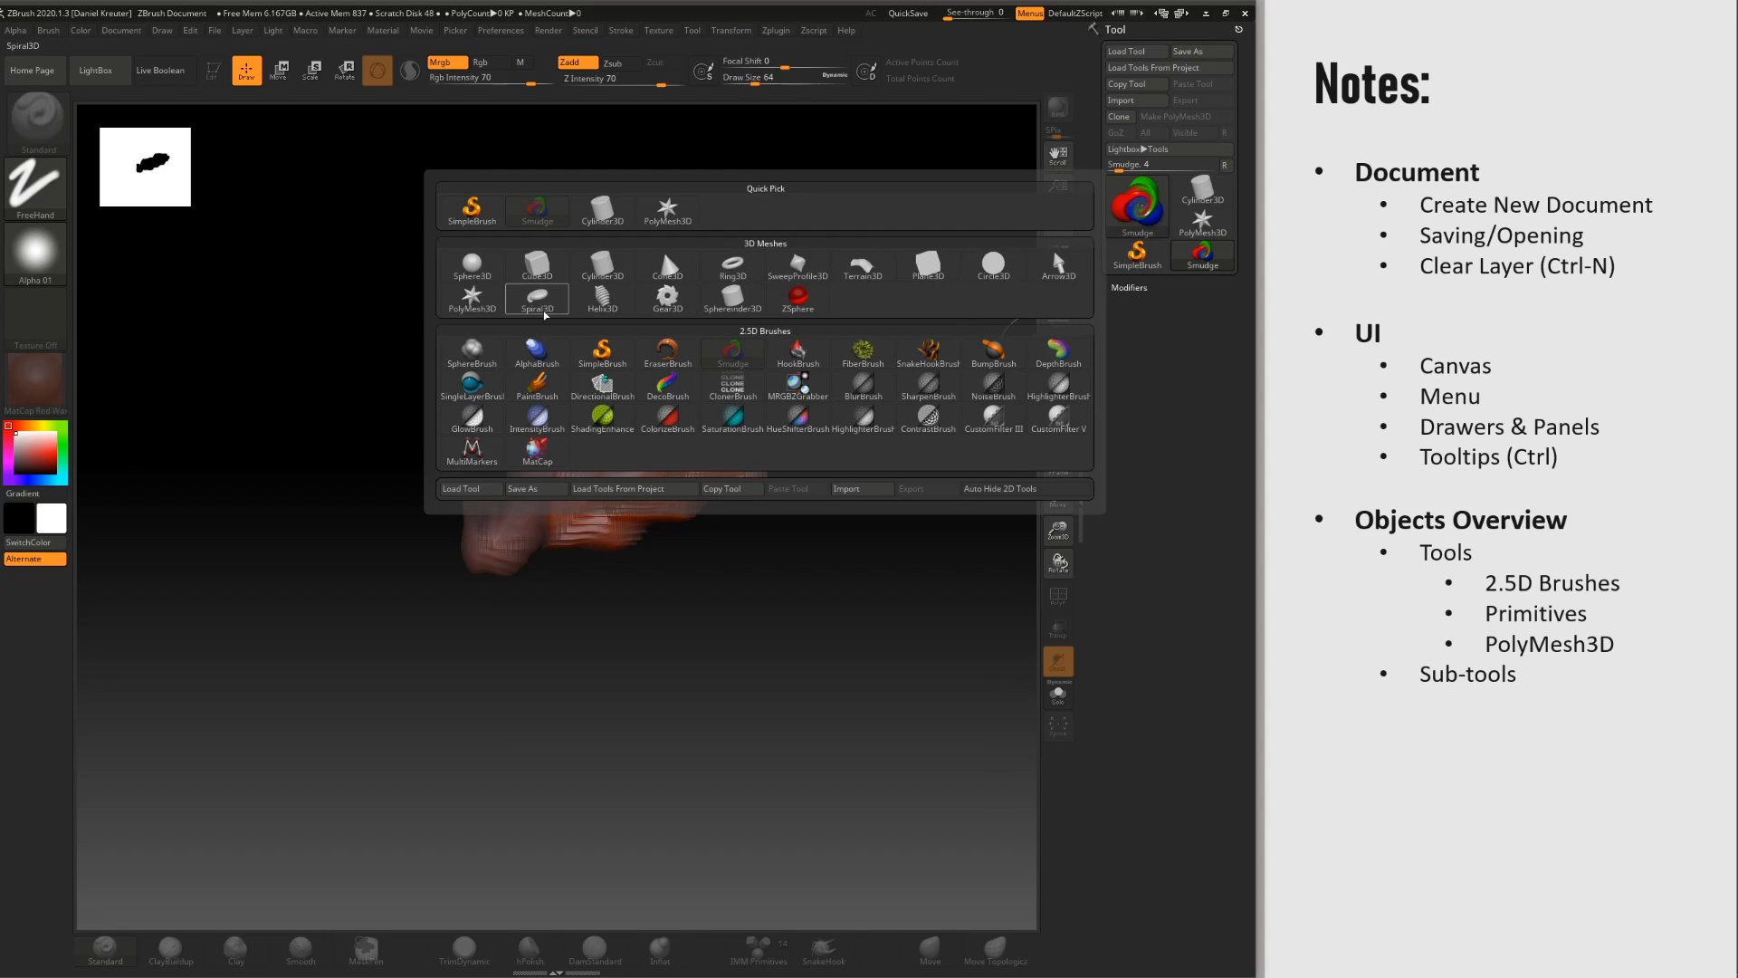
pyautogui.moveTo(480, 270)
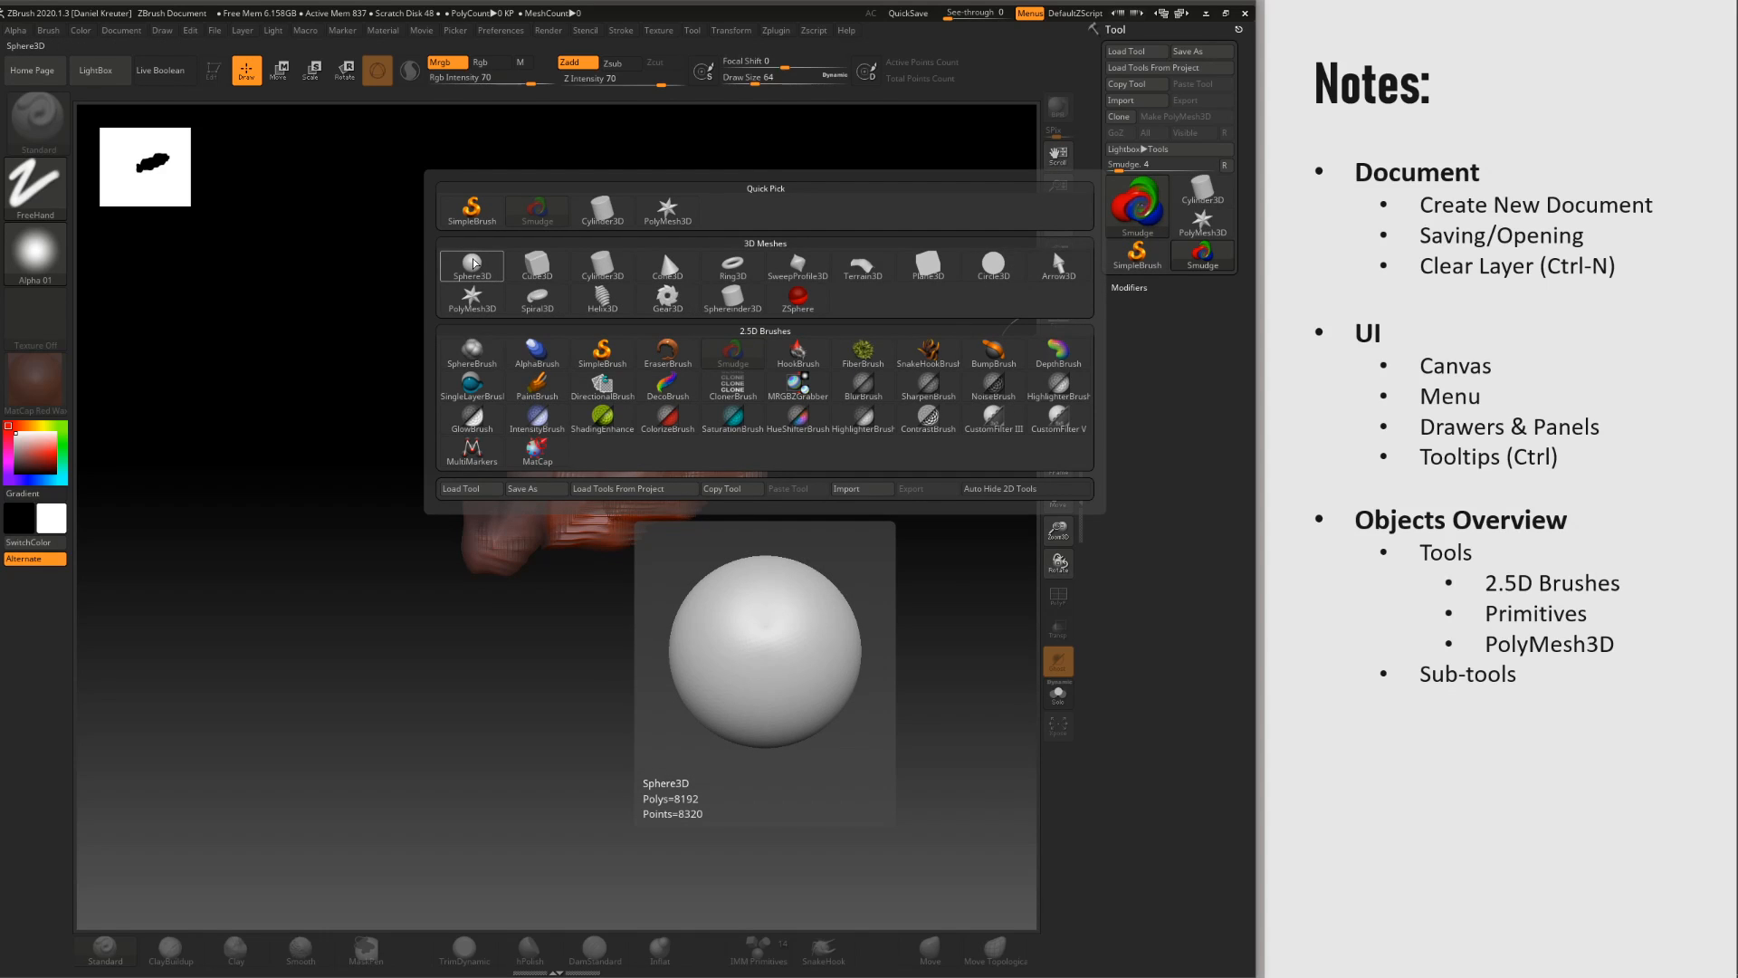
pyautogui.click(472, 263)
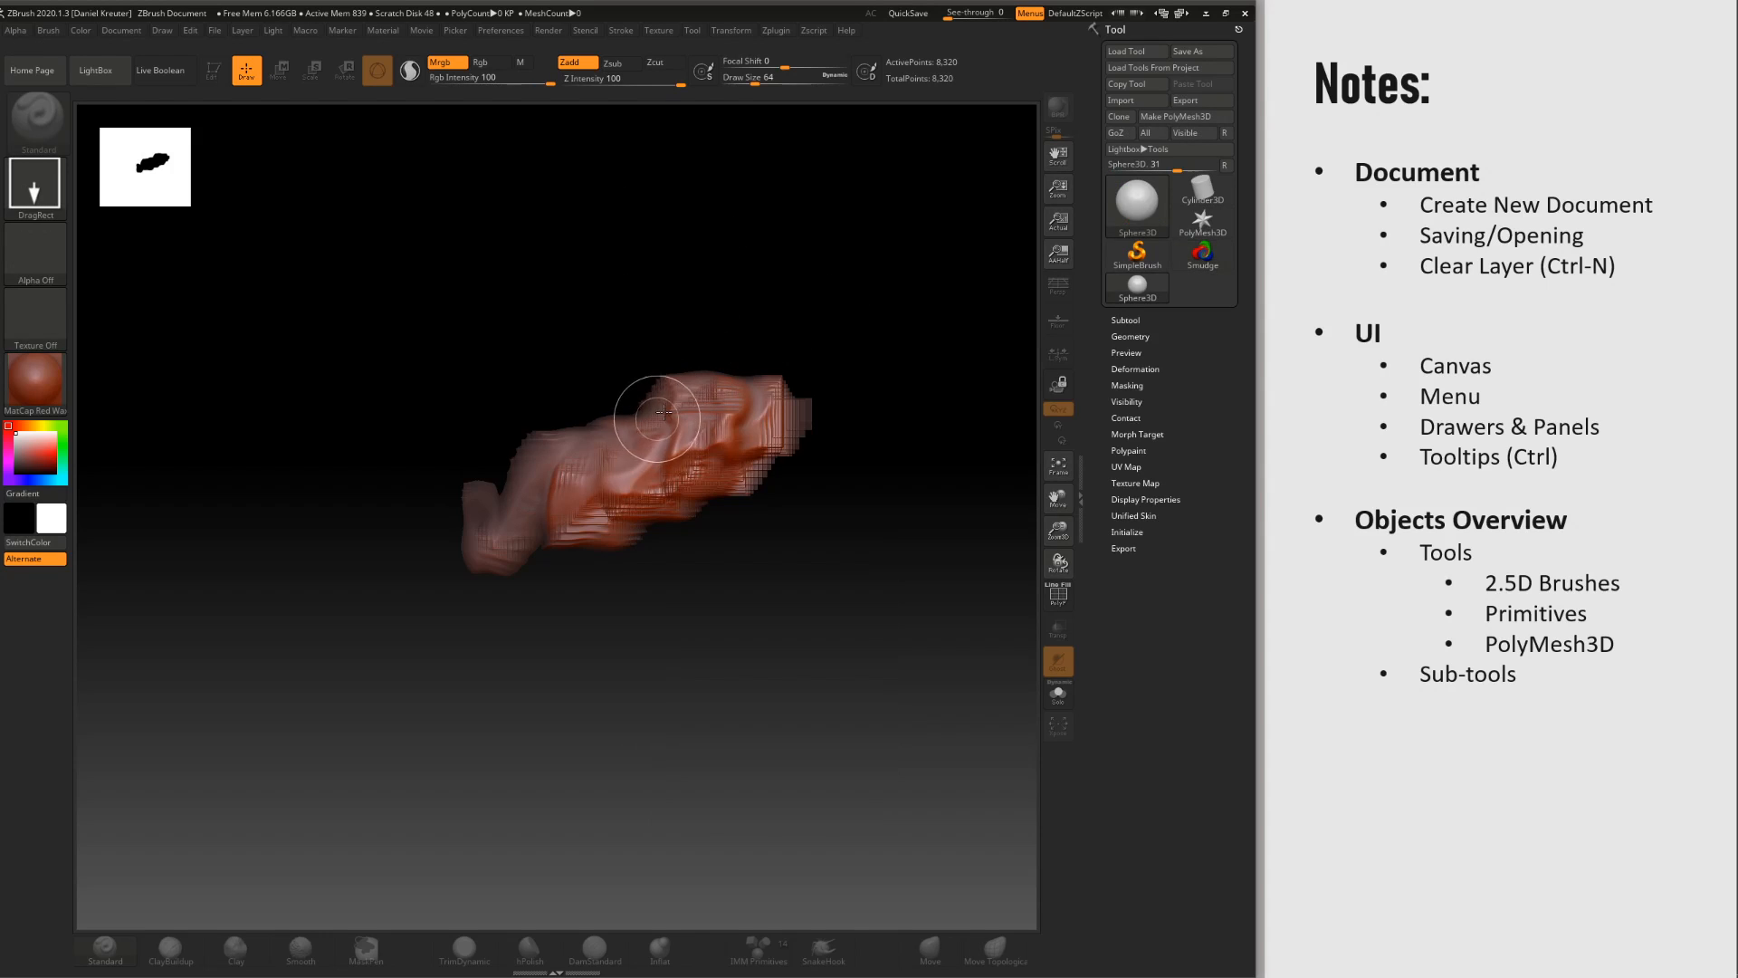
pyautogui.hotkey('ctrl', 'n')
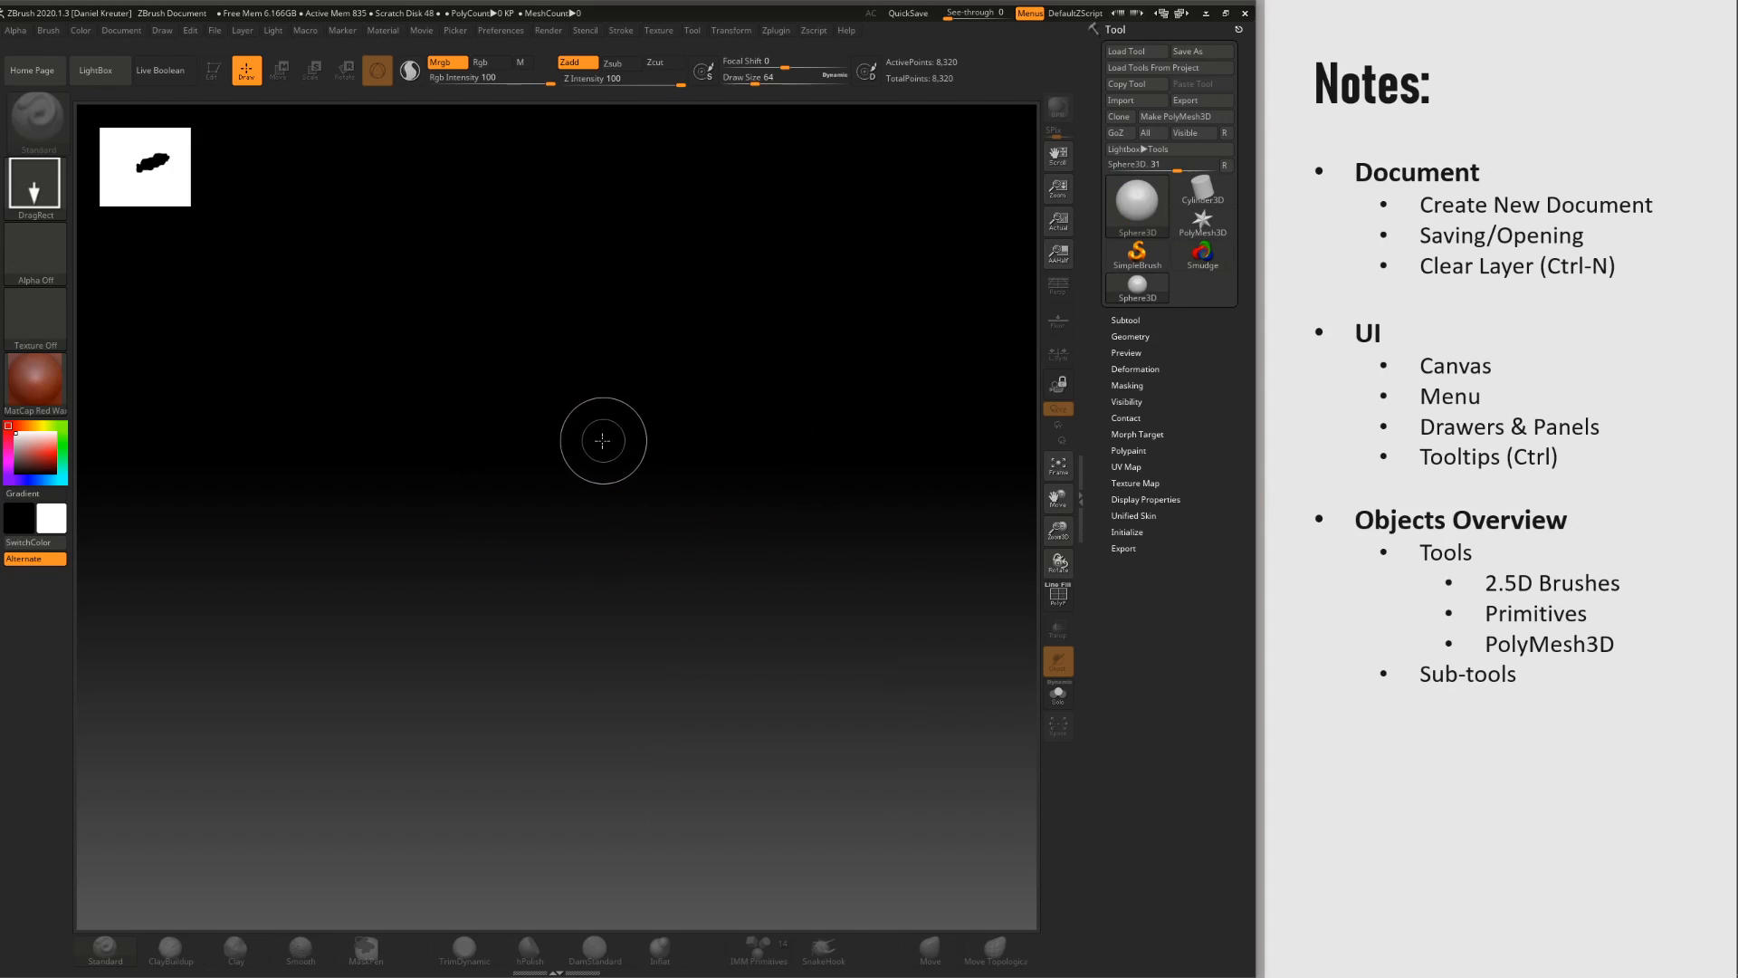
# Step: Draw a large sphere in the middle of the canvas and a cluster of smaller overlapping spheres on and around it
pyautogui.moveTo(597, 445); pyautogui.dragTo(605, 761)
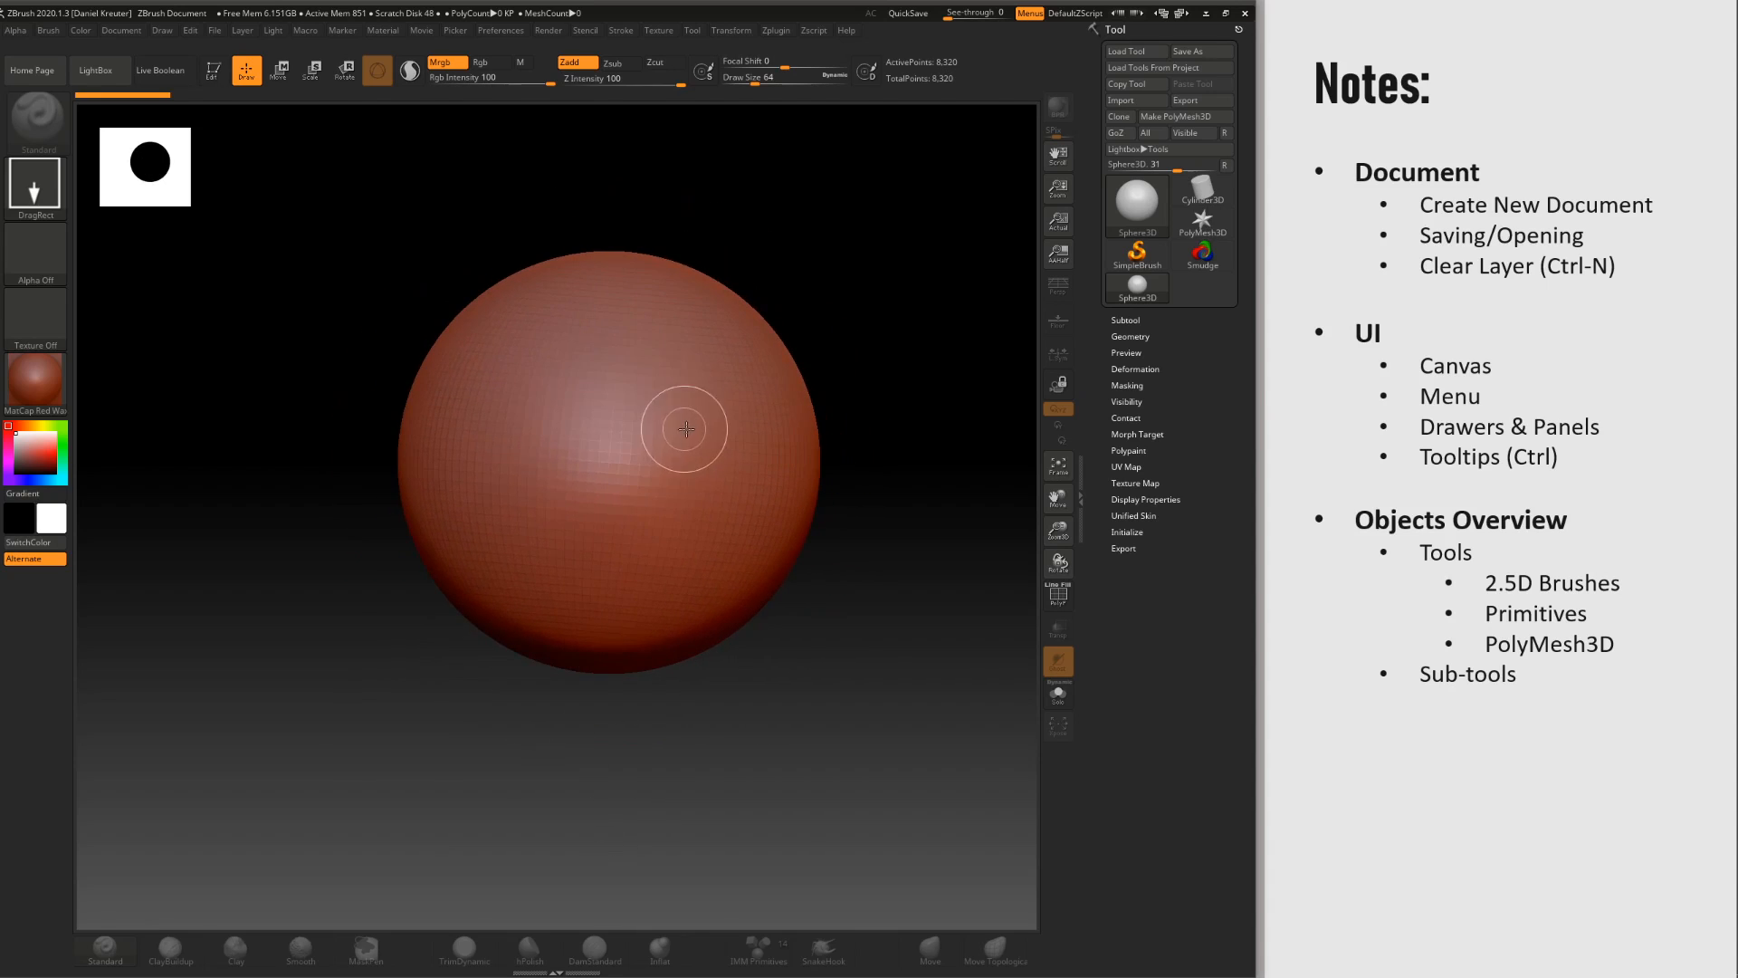
pyautogui.moveTo(708, 425); pyautogui.dragTo(535, 776)
pyautogui.moveTo(503, 647); pyautogui.dragTo(280, 671)
pyautogui.moveTo(400, 341); pyautogui.dragTo(268, 314)
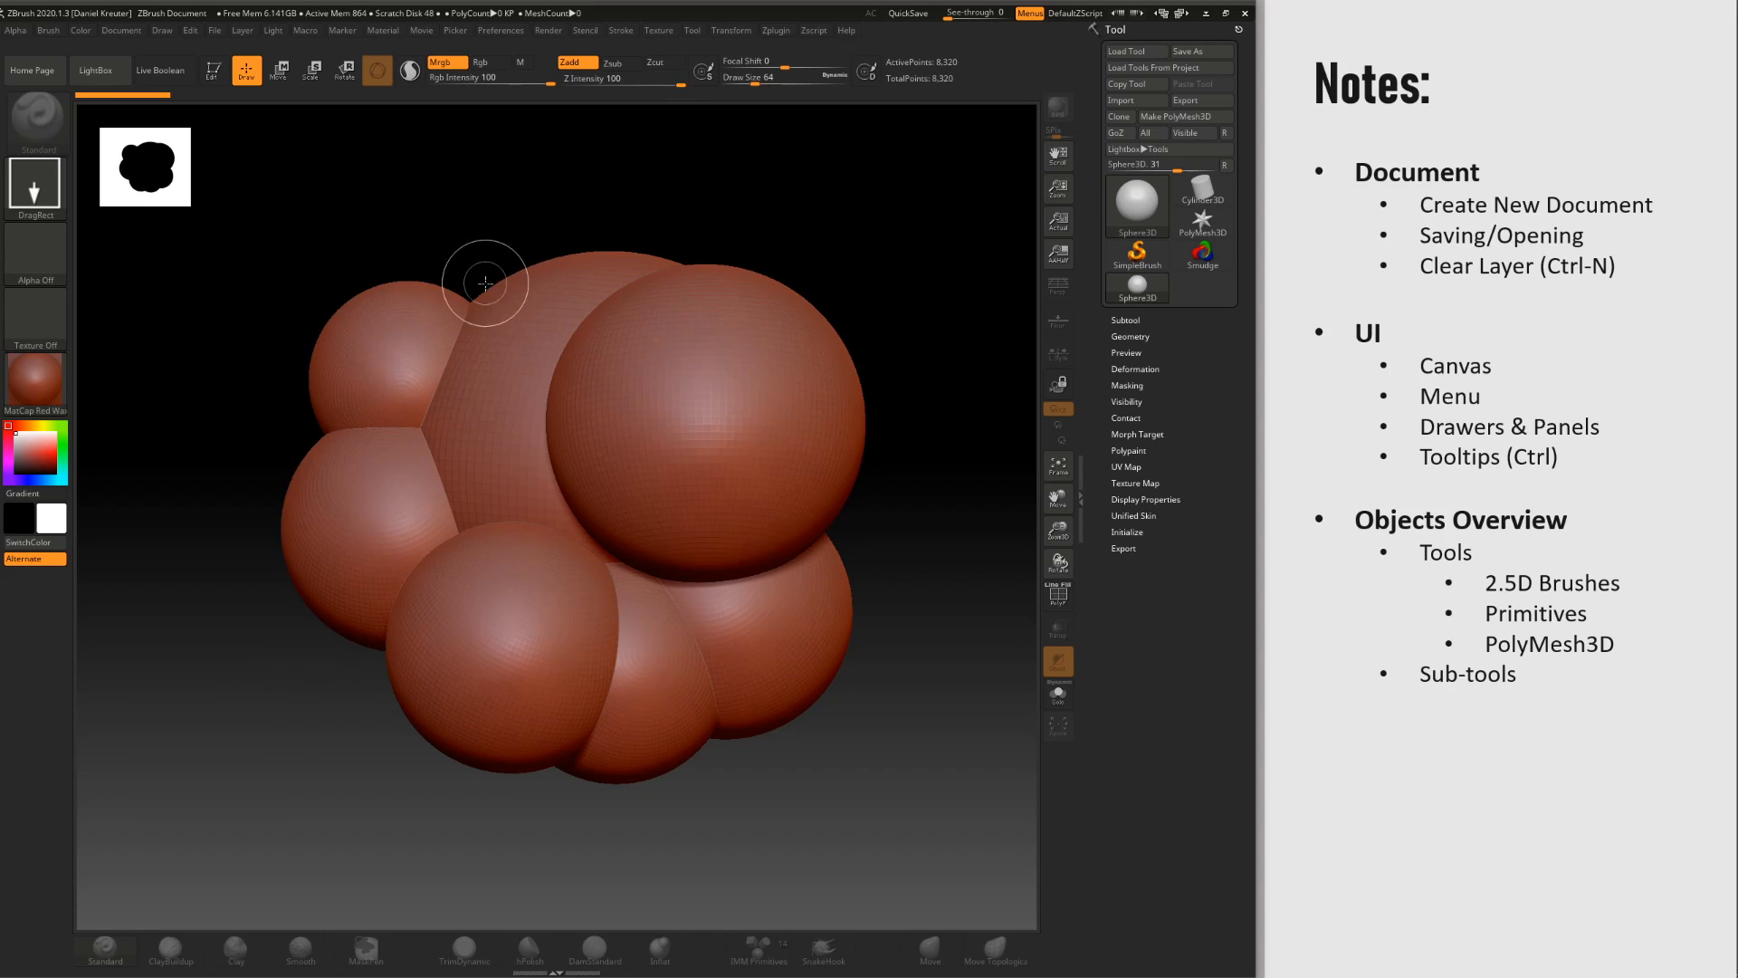
pyautogui.moveTo(480, 272); pyautogui.dragTo(372, 174)
pyautogui.moveTo(620, 241); pyautogui.dragTo(625, 109)
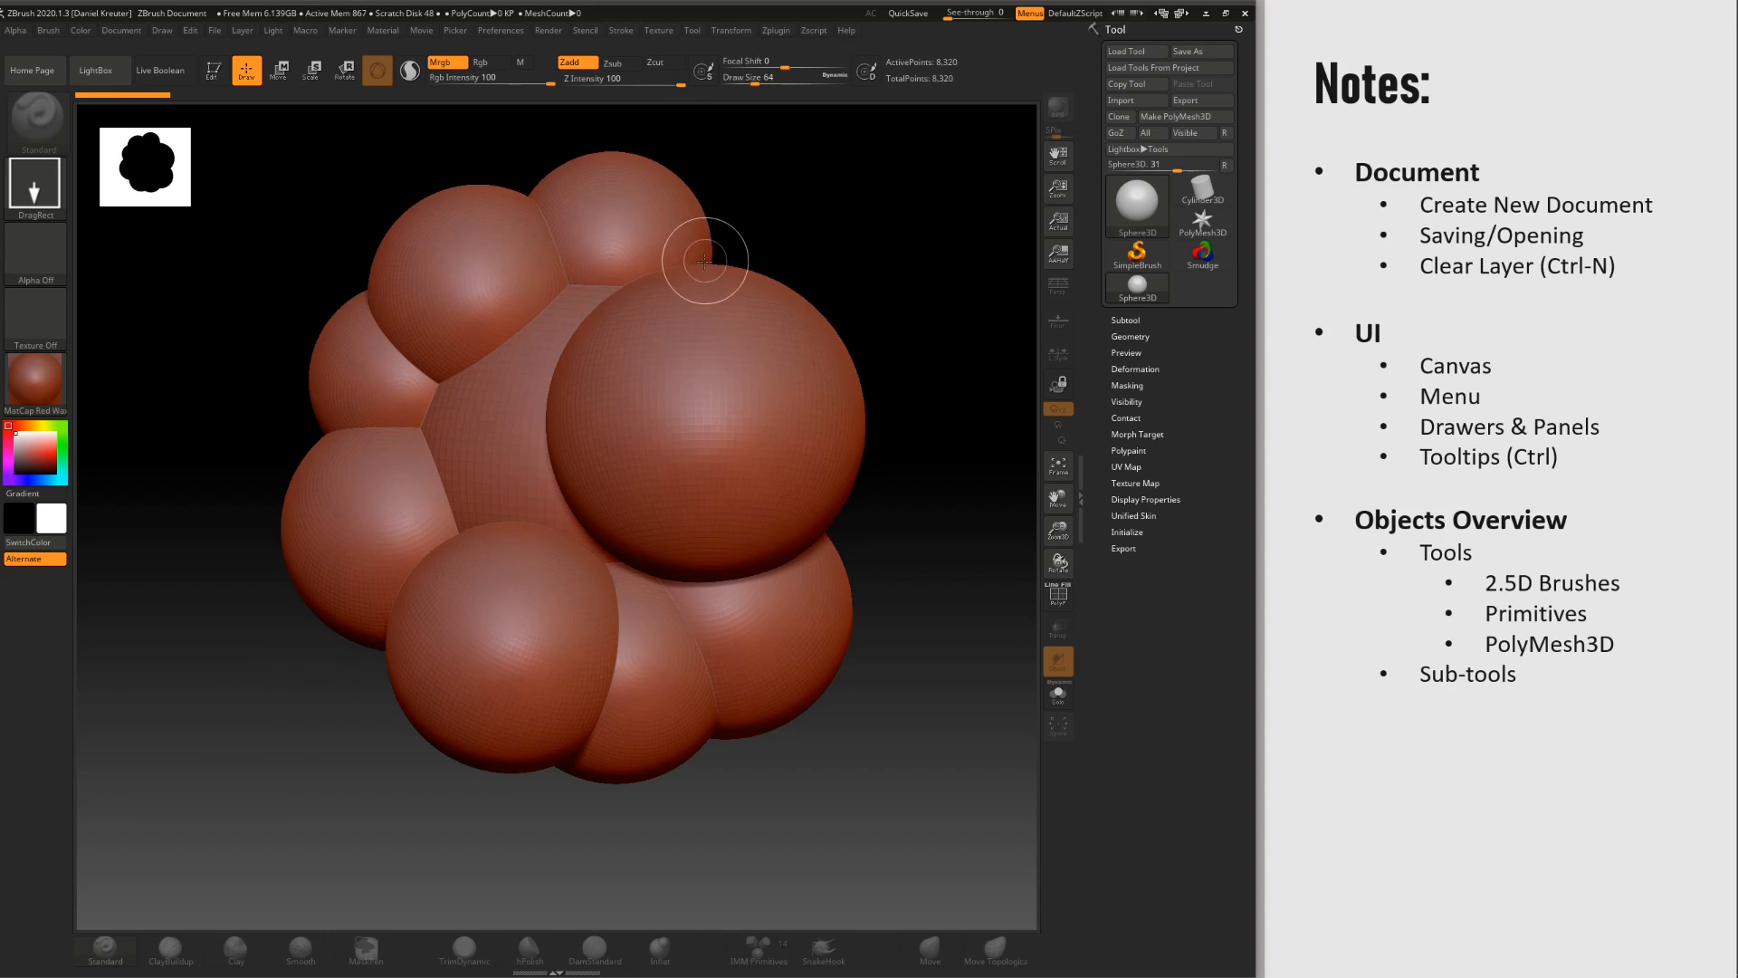
pyautogui.moveTo(702, 256); pyautogui.dragTo(785, 142)
pyautogui.moveTo(800, 292); pyautogui.dragTo(896, 182)
pyautogui.moveTo(873, 500); pyautogui.dragTo(955, 489)
pyautogui.moveTo(828, 566); pyautogui.dragTo(872, 660)
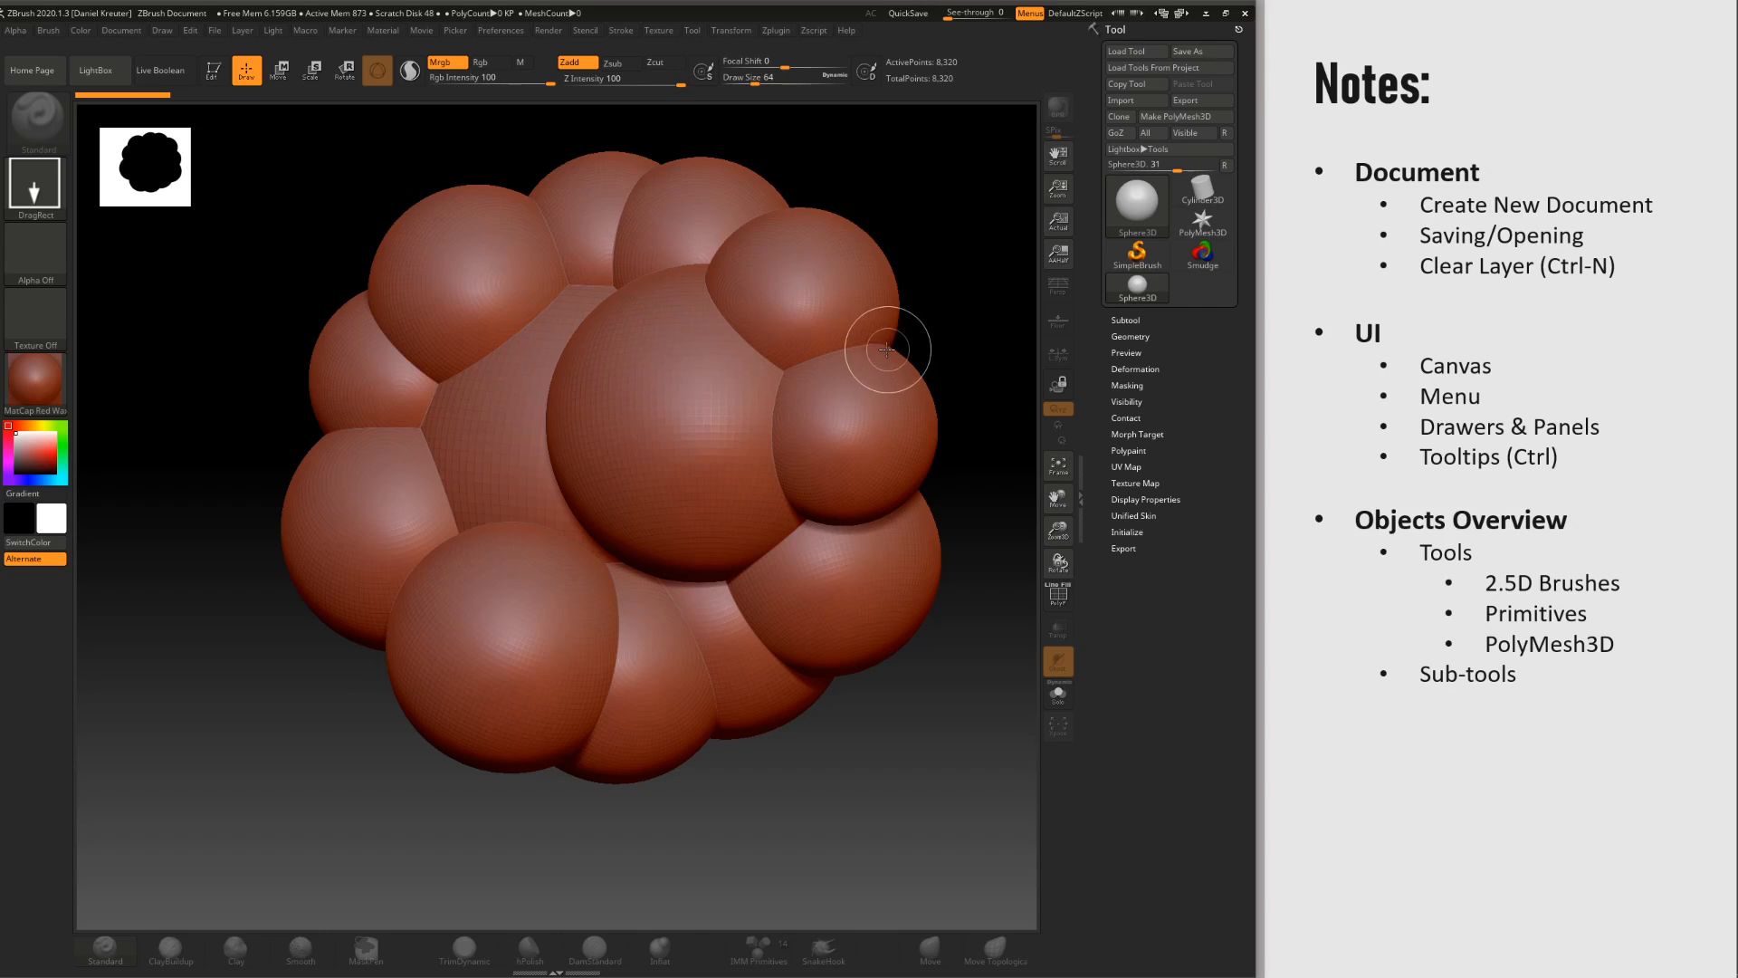
# Step: Replace the sphere cluster with one large Sphere3D in the centre of the cleared canvas and turn on Edit mode
pyautogui.press('ctrl')
pyautogui.hotkey('ctrl', 'n')
pyautogui.moveTo(597, 489)
pyautogui.mouseDown()
pyautogui.moveTo(584, 869)
pyautogui.moveTo(562, 815)
pyautogui.mouseUp()
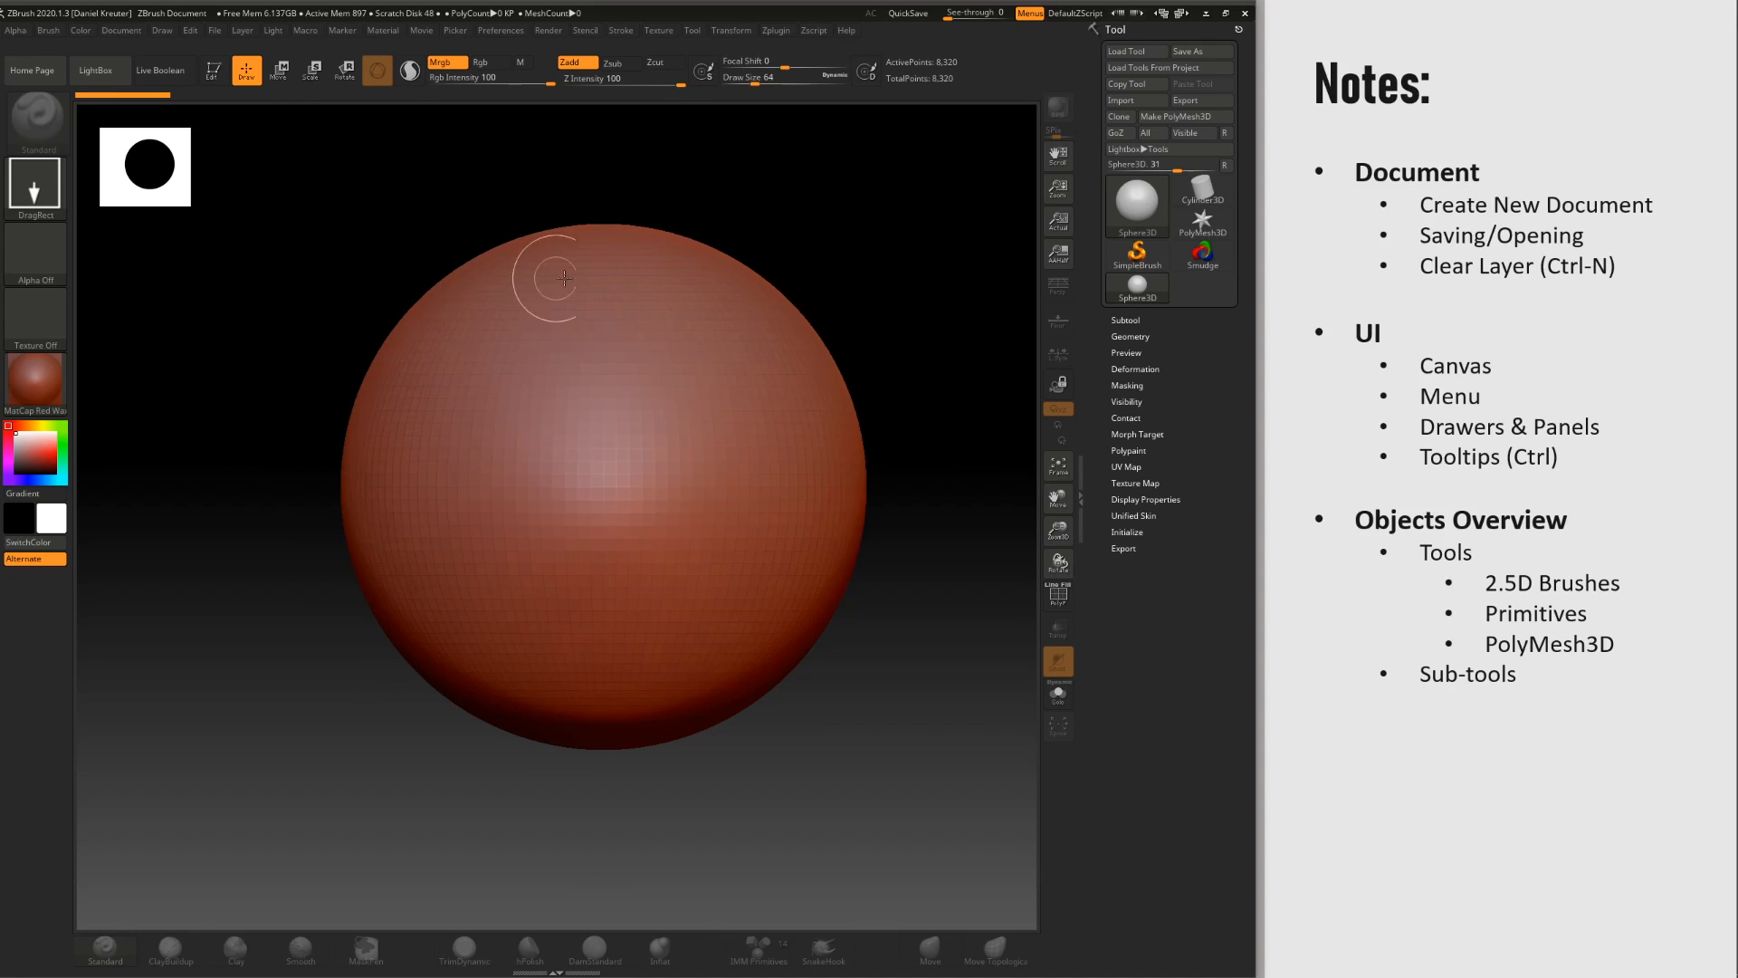
pyautogui.click(214, 70)
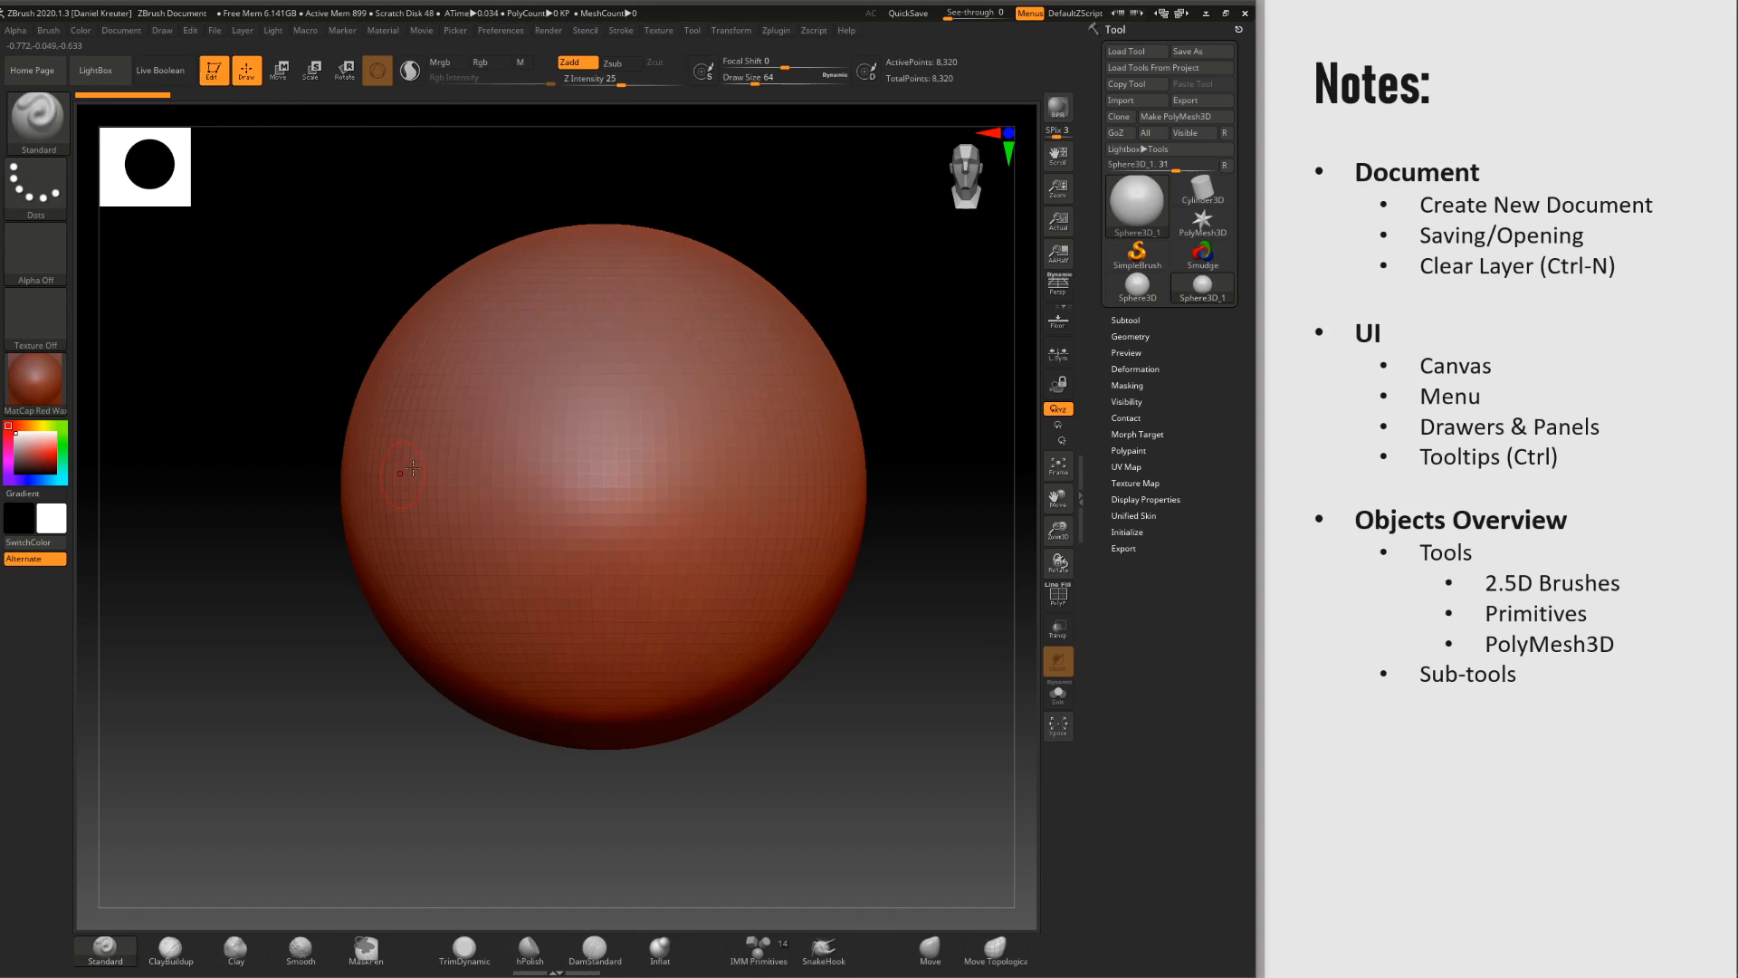
# Step: Try to sculpt a stroke across the front of the Sphere3D primitive with the Standard brush
pyautogui.moveTo(865, 304); pyautogui.dragTo(878, 343)
pyautogui.keyDown('alt'); pyautogui.moveTo(966, 486); pyautogui.dragTo(860, 467); pyautogui.keyUp('alt')
pyautogui.moveTo(835, 570)
pyautogui.mouseDown()
pyautogui.moveTo(777, 617)
pyautogui.moveTo(834, 593)
pyautogui.mouseUp()
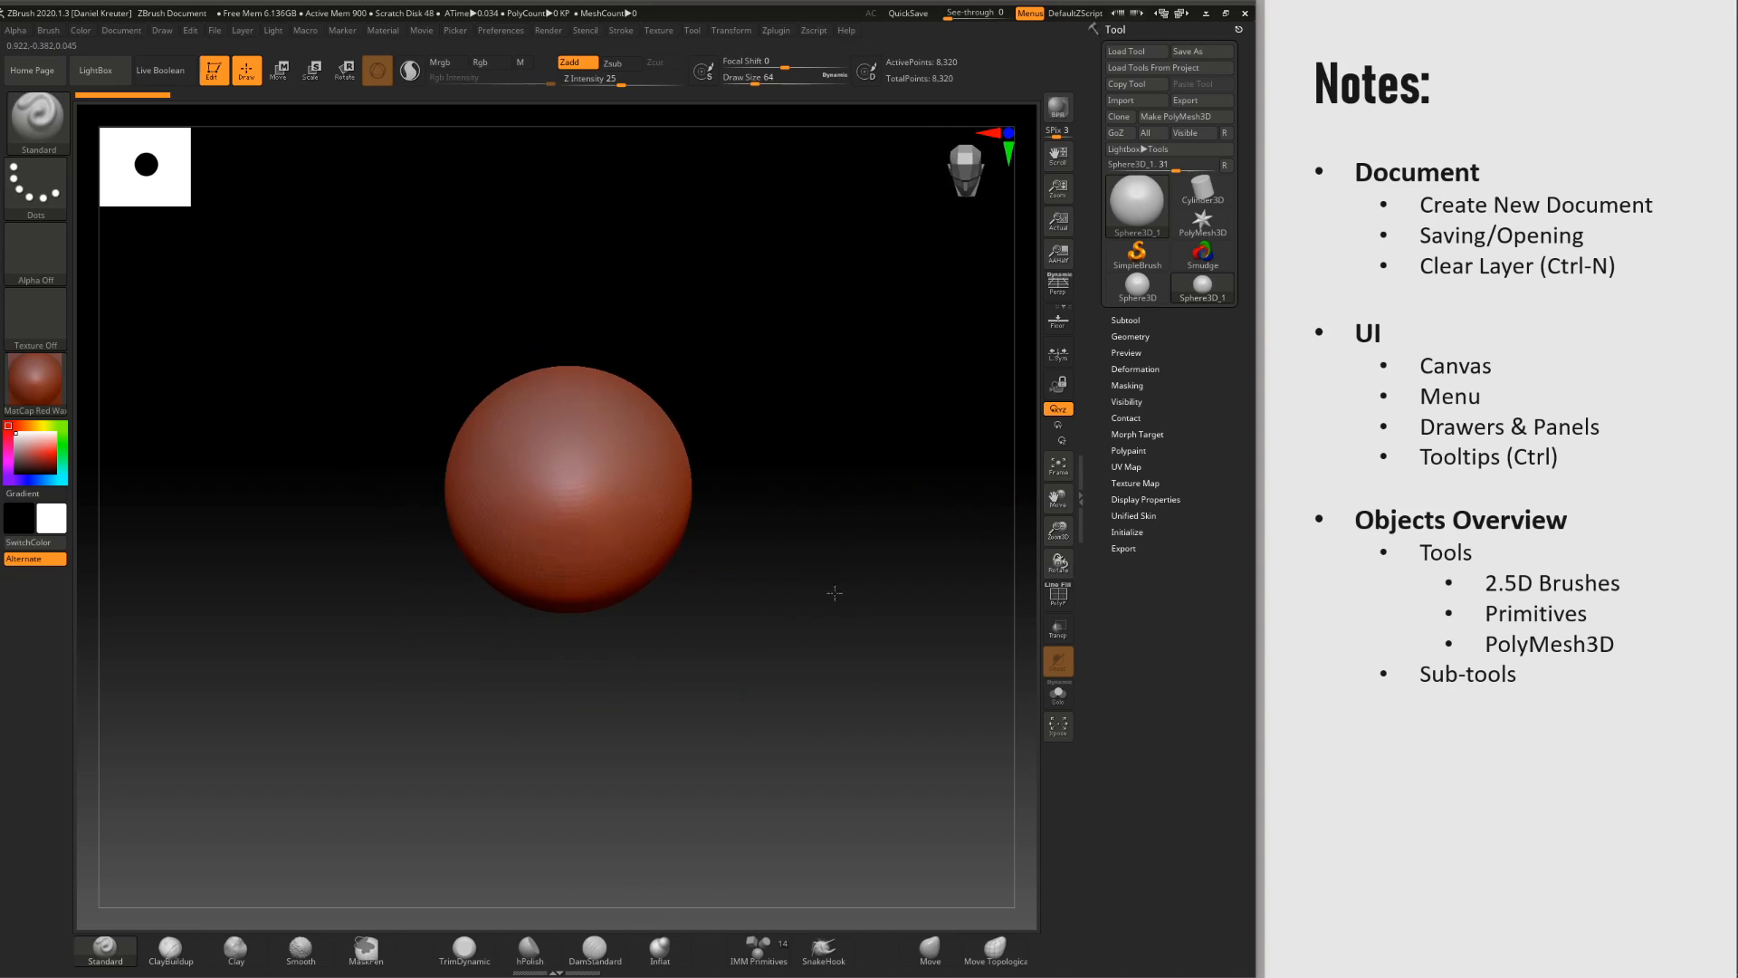
pyautogui.keyDown('alt'); pyautogui.moveTo(801, 525); pyautogui.dragTo(819, 584); pyautogui.keyUp('alt')
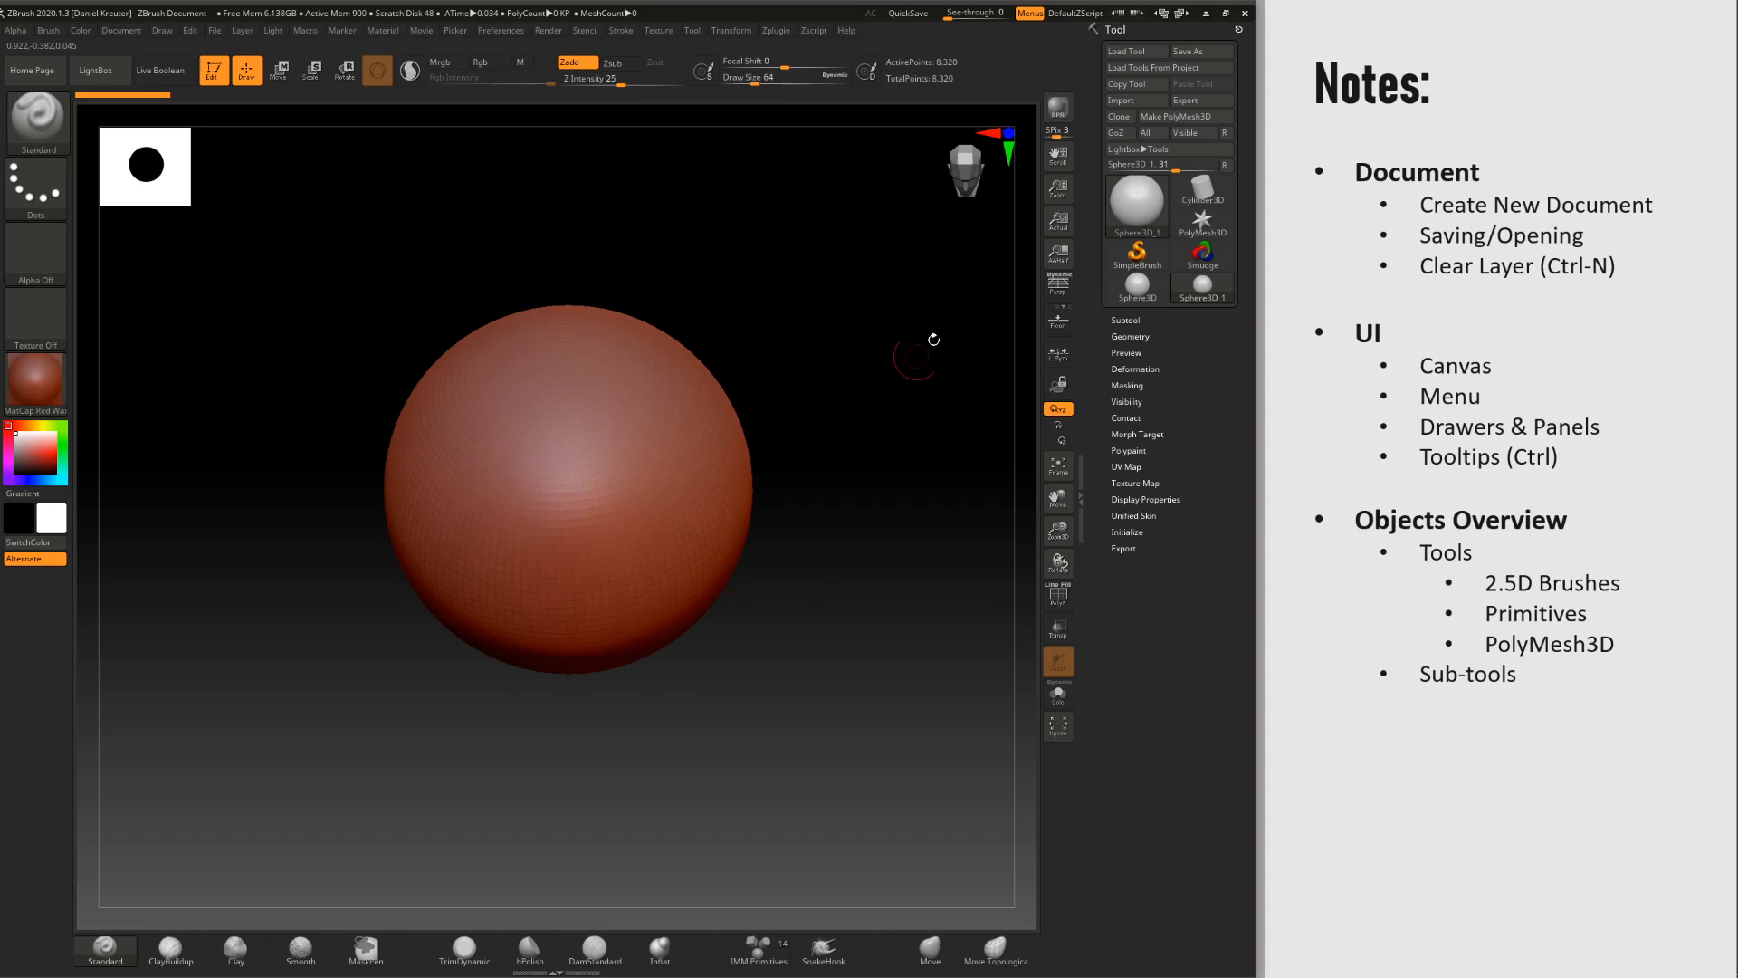
pyautogui.moveTo(588, 486); pyautogui.dragTo(765, 484)
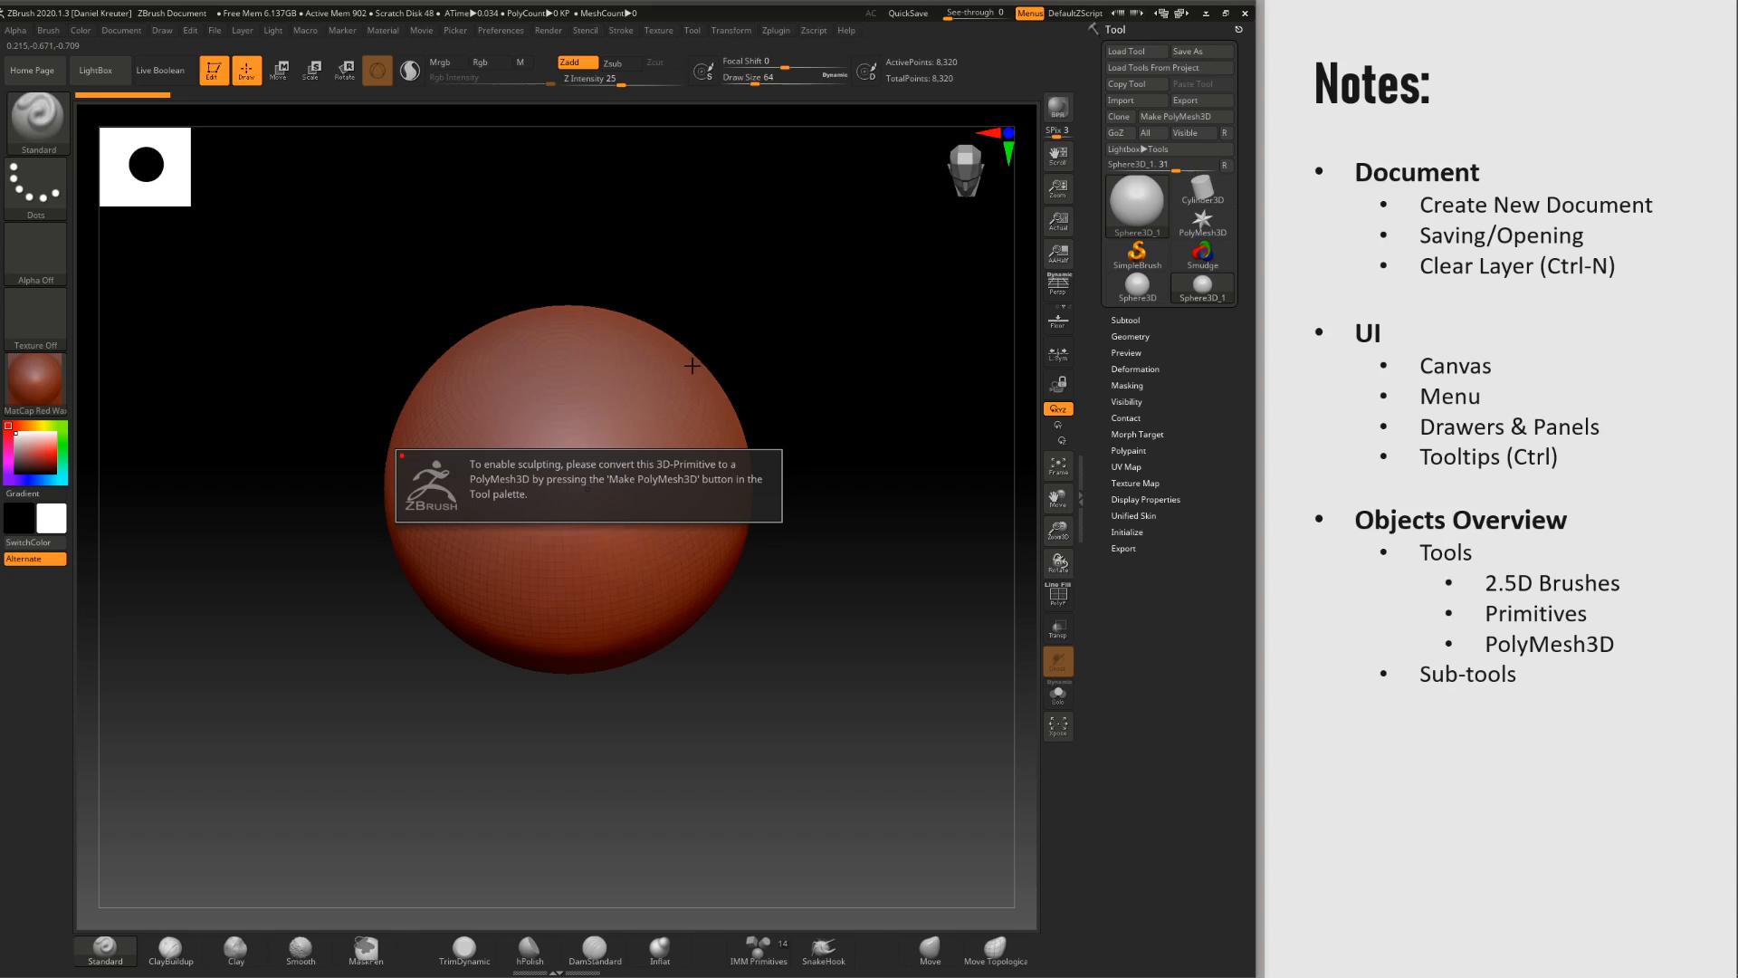
# Step: Try an HDivide of 16 in the sphere's Initialize settings, and set HDivide to 95
pyautogui.click(1122, 233)
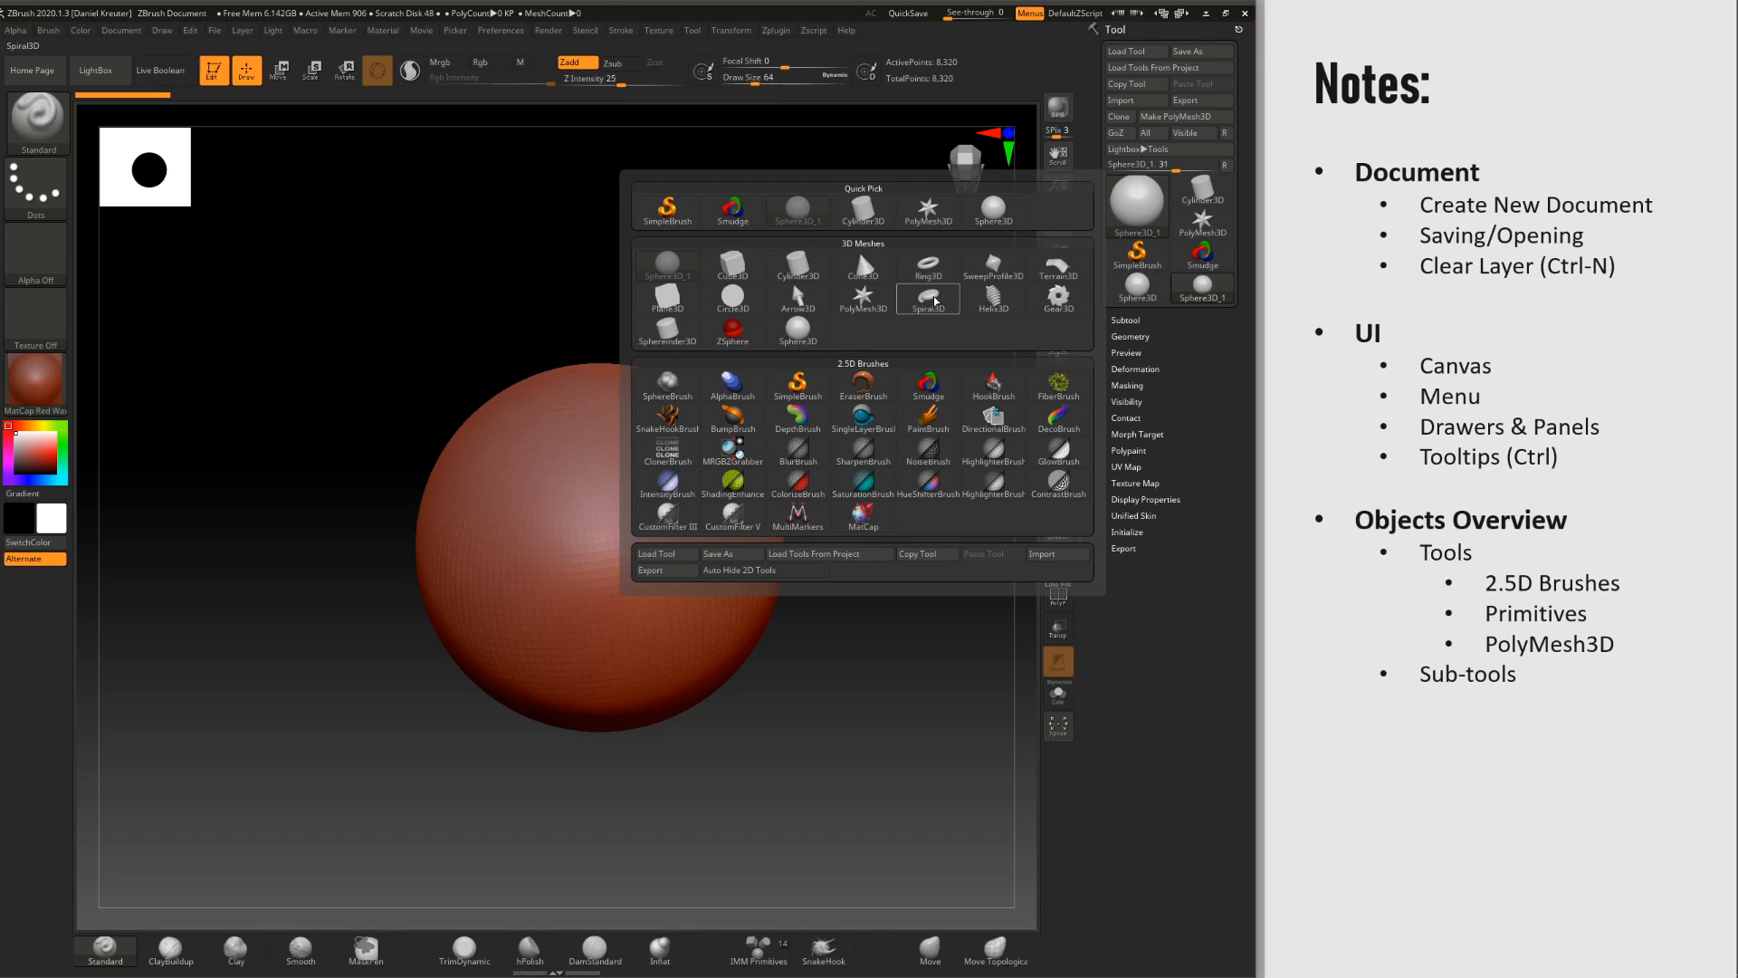
pyautogui.moveTo(946, 274)
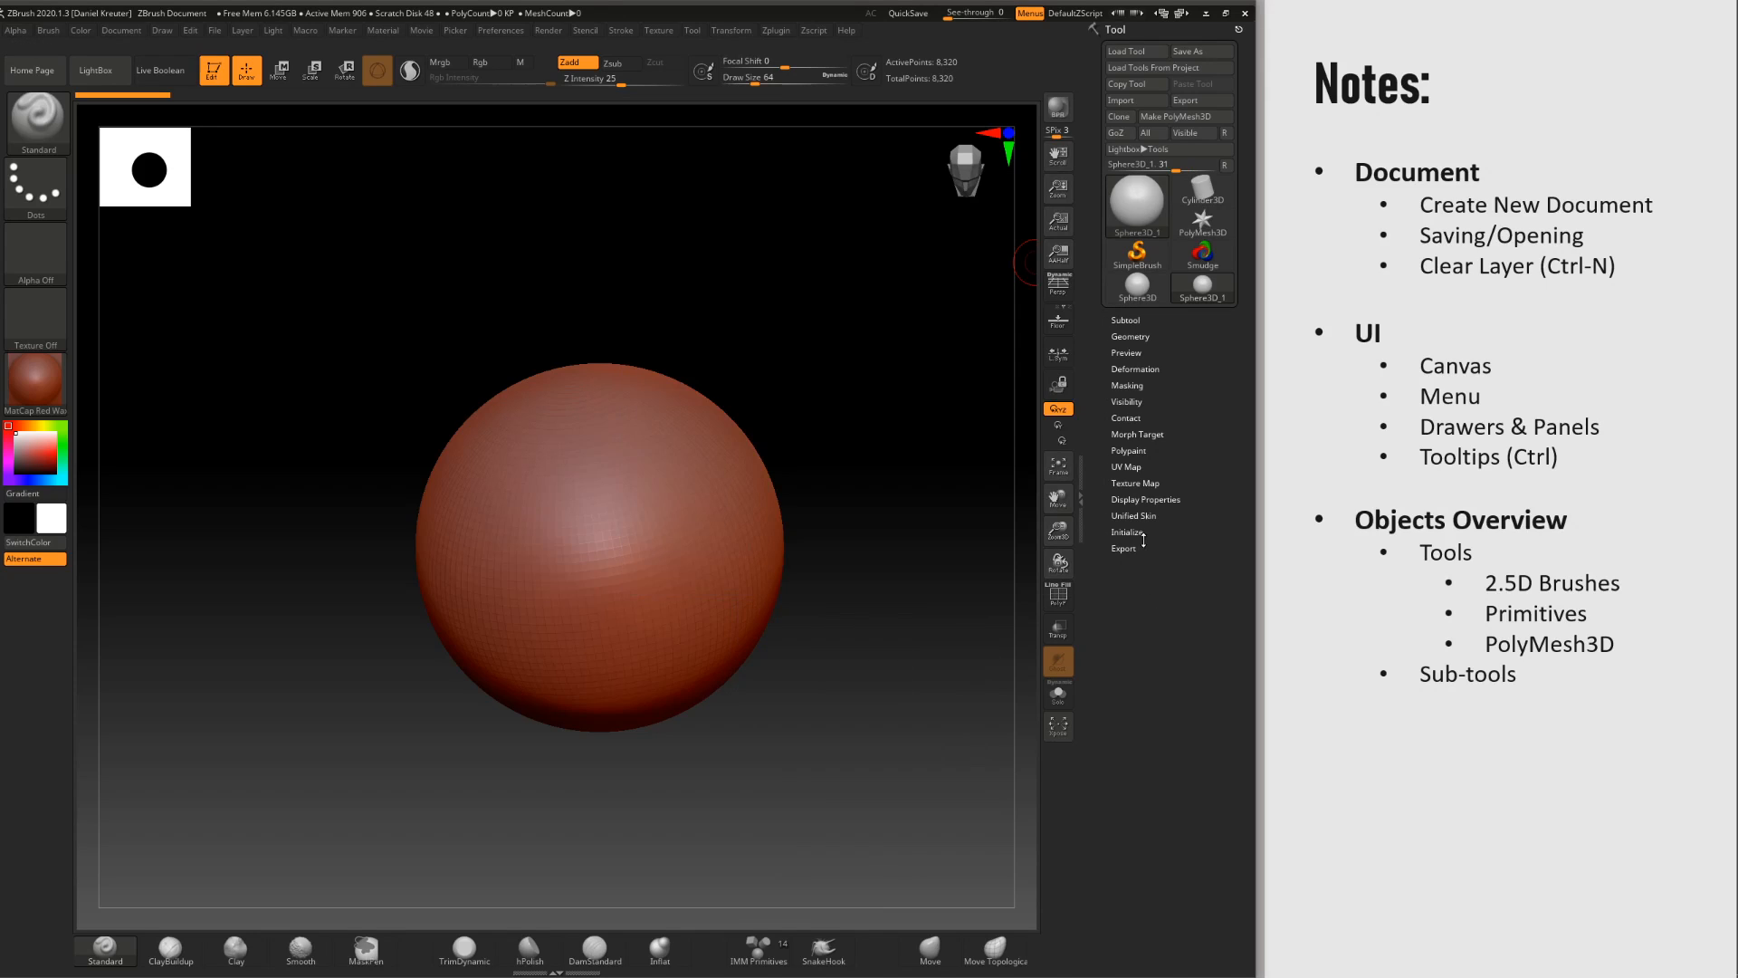
pyautogui.click(1128, 533)
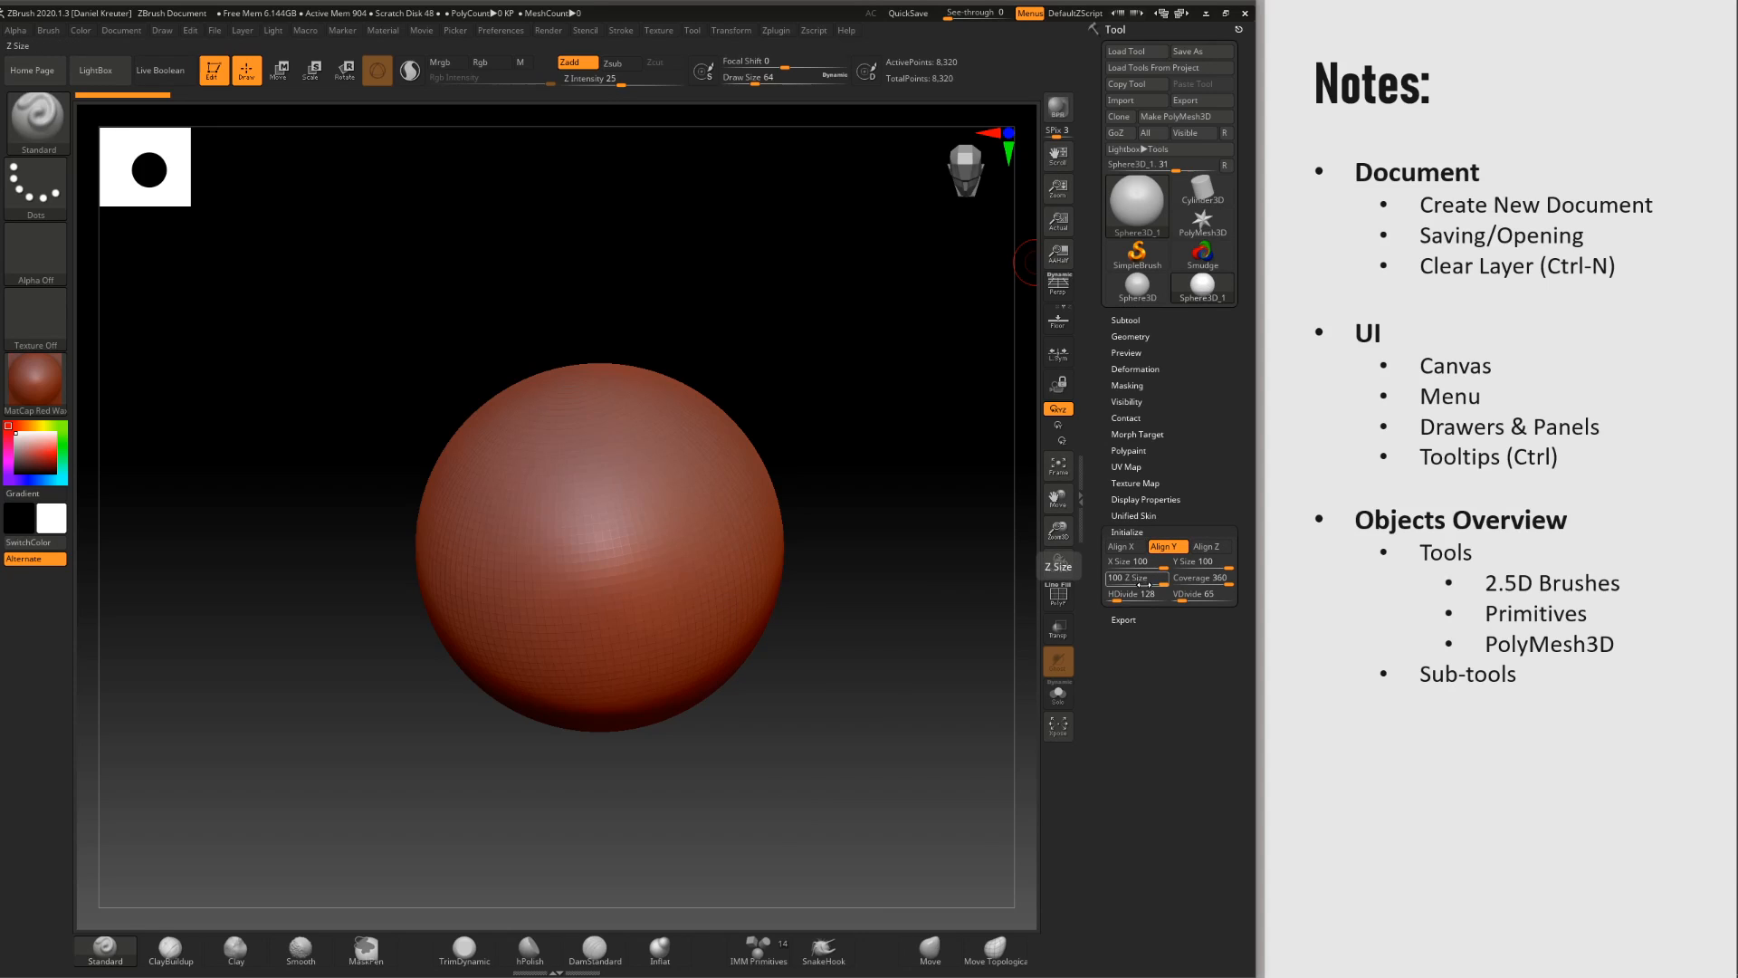
pyautogui.moveTo(1127, 595); pyautogui.dragTo(1112, 596)
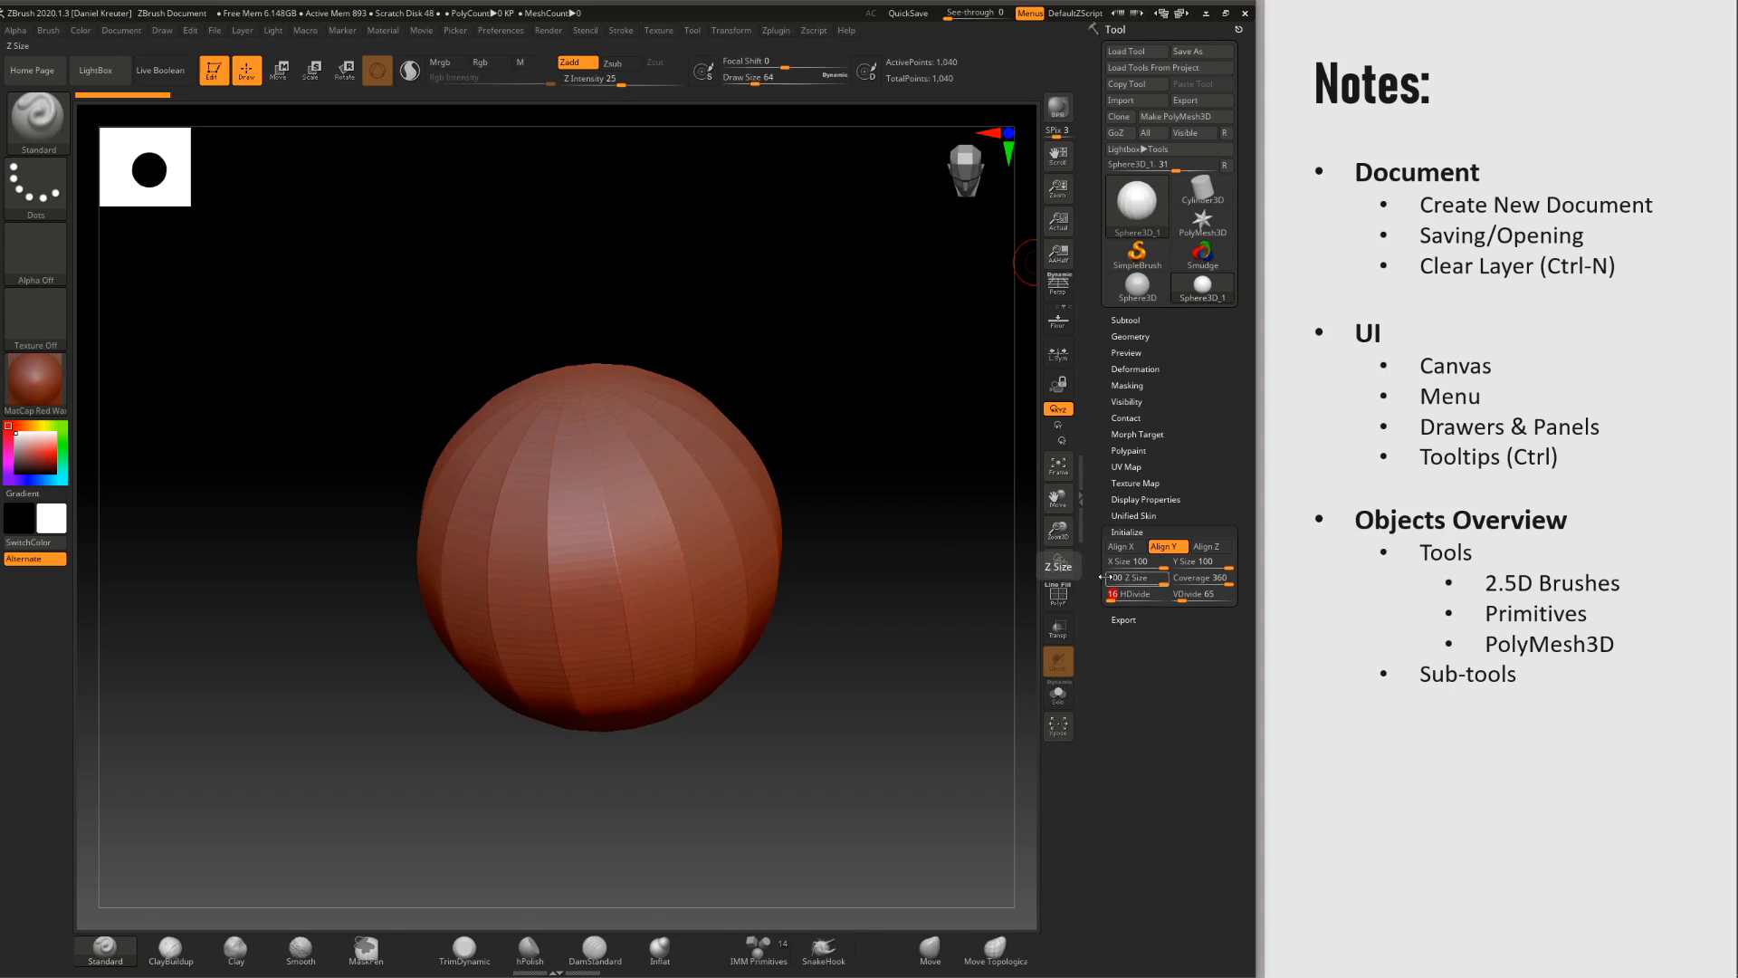
pyautogui.moveTo(896, 493); pyautogui.dragTo(909, 470)
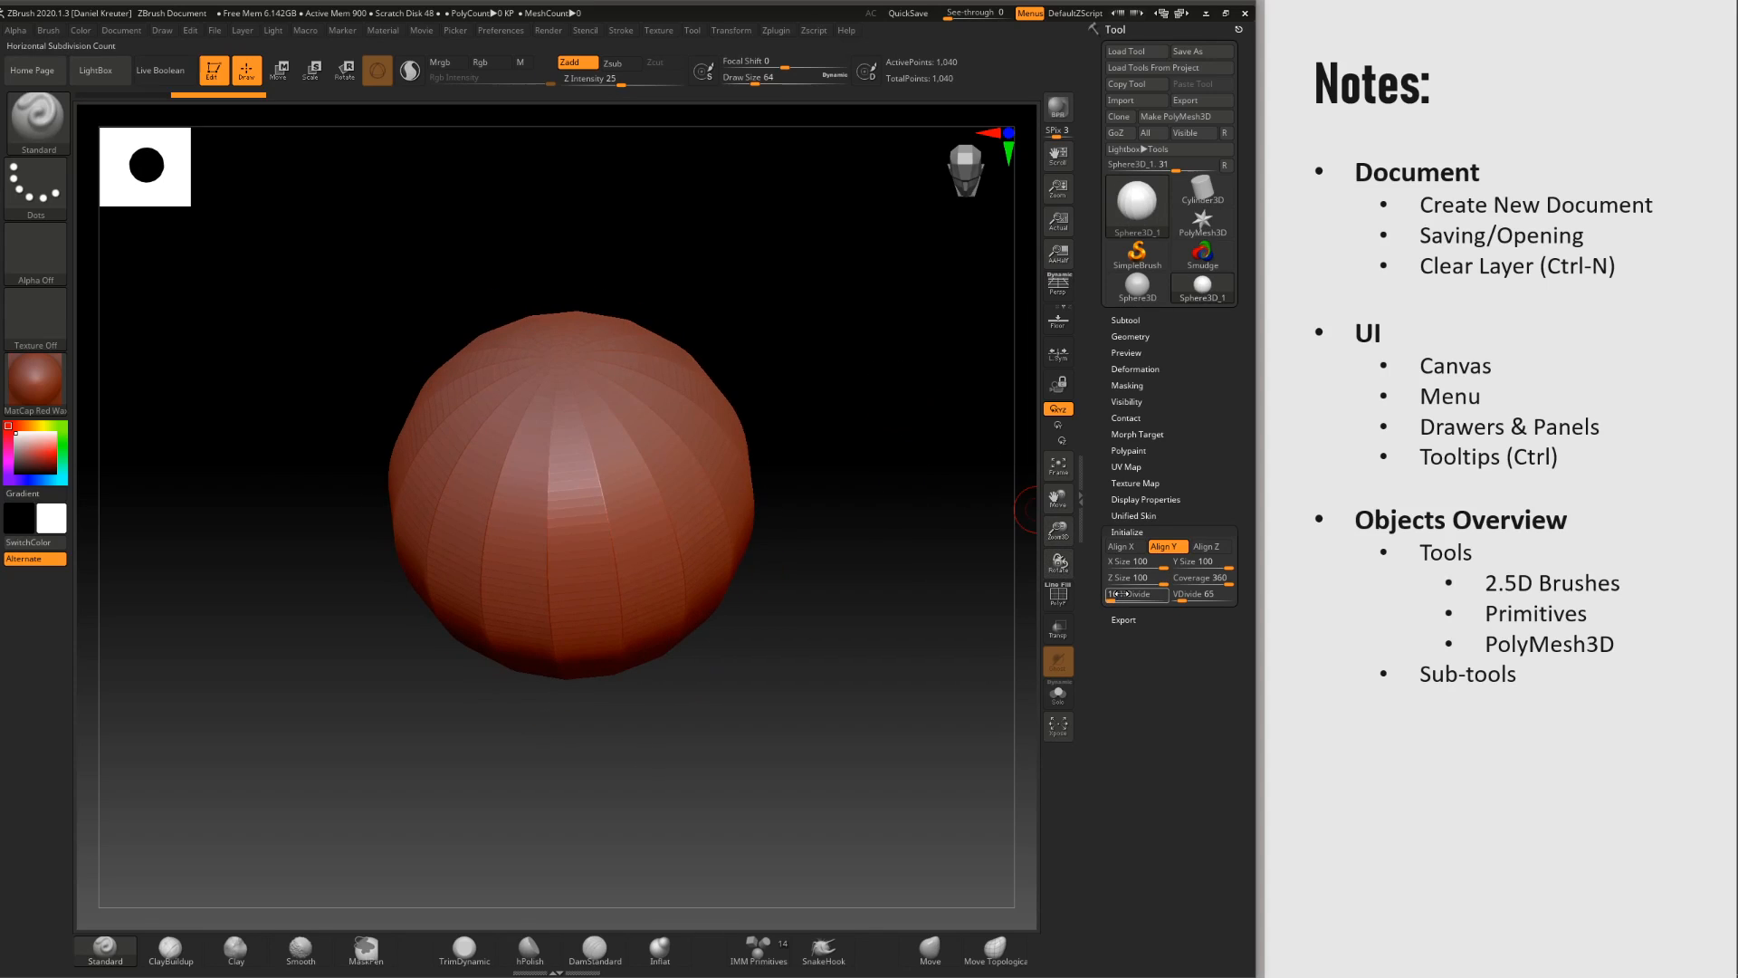
pyautogui.moveTo(1114, 597); pyautogui.dragTo(1117, 595)
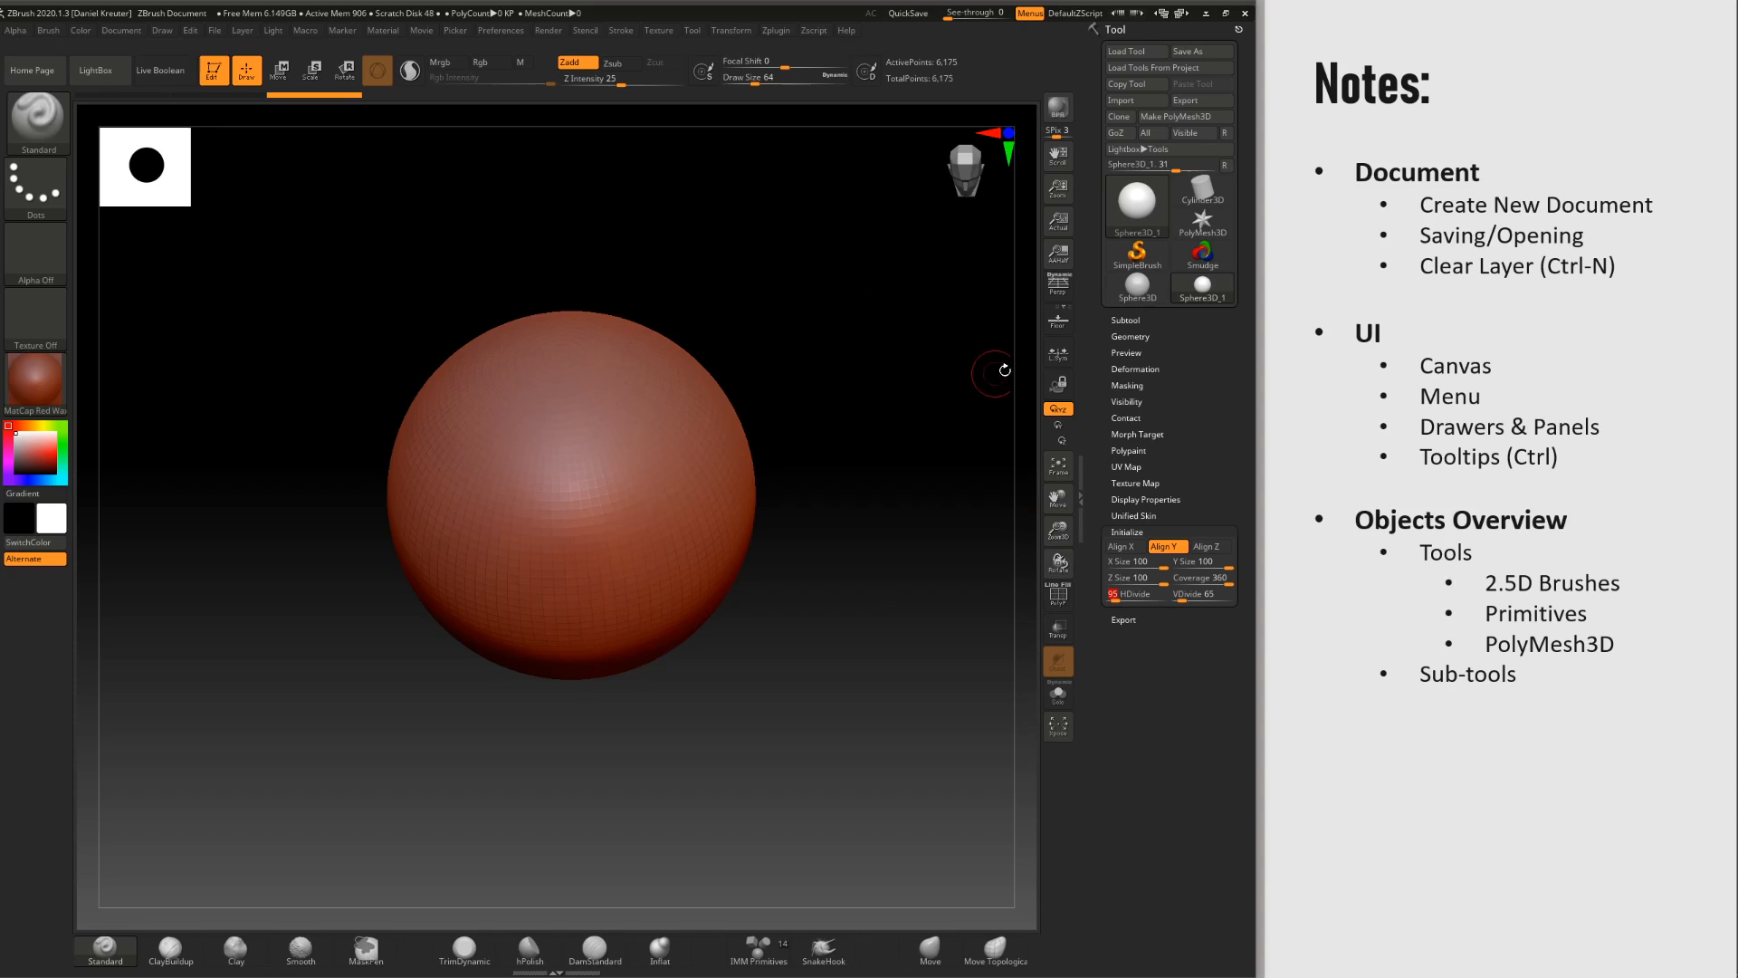
# Step: Convert the sphere primitive to a PolyMesh3D and sculpt a small bump on its front with the Standard brush
pyautogui.click(1175, 119)
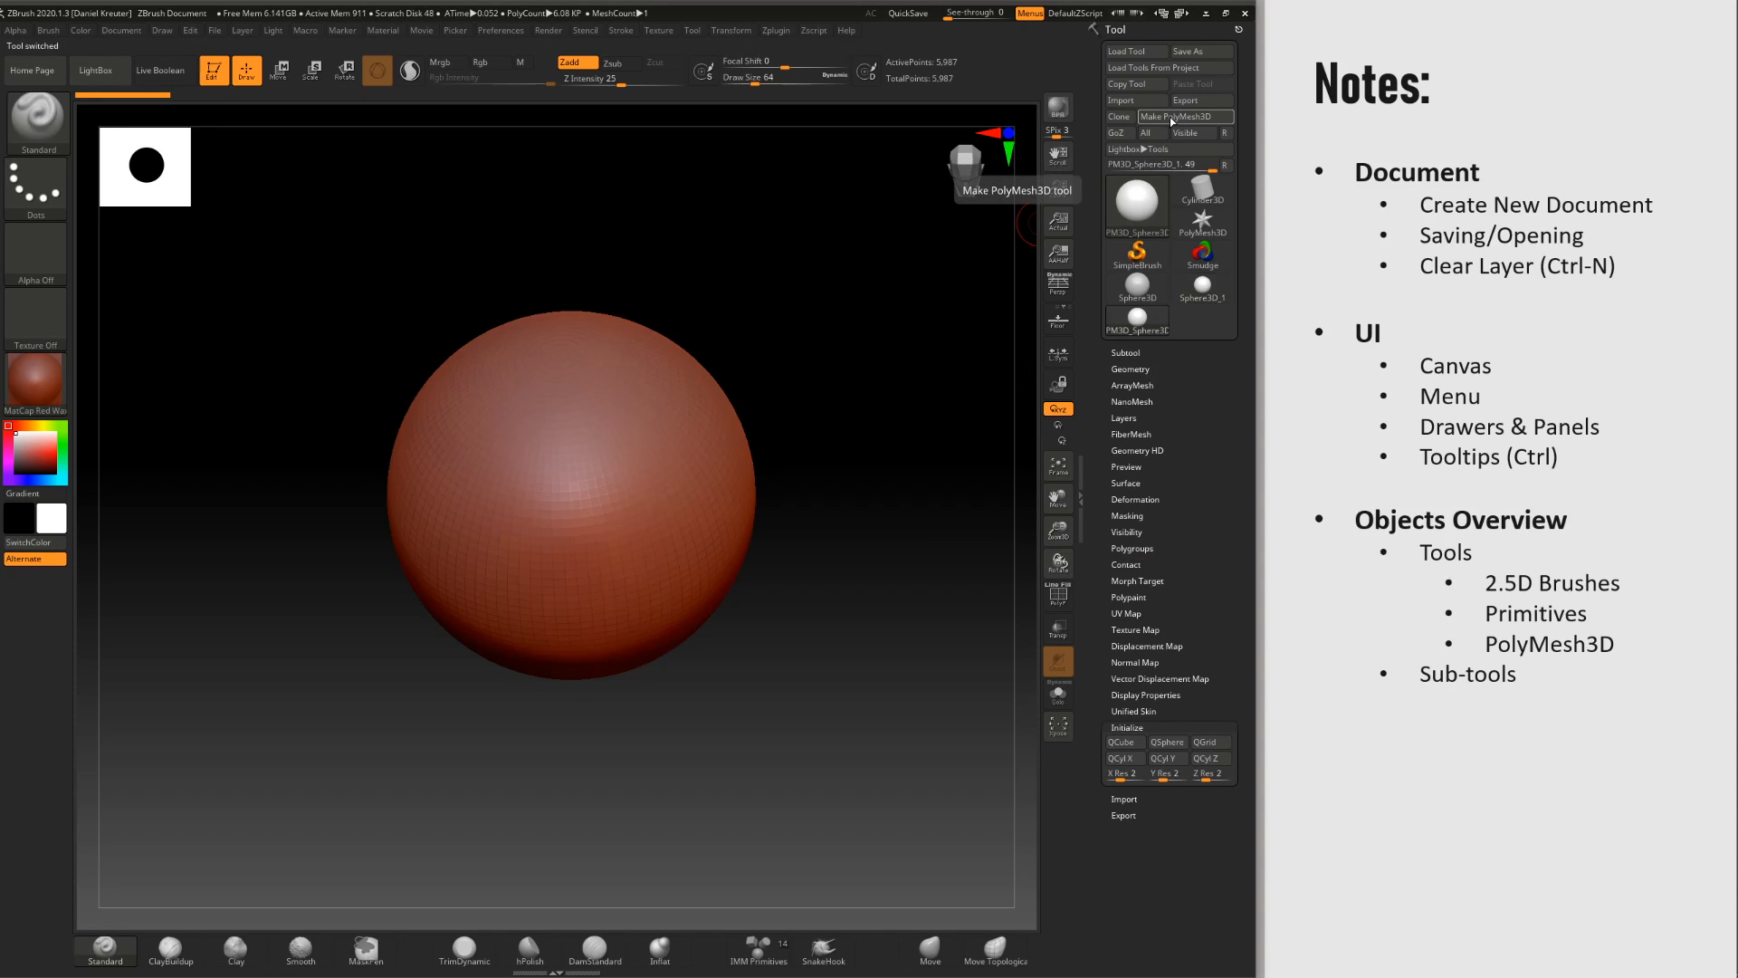
pyautogui.click(1154, 321)
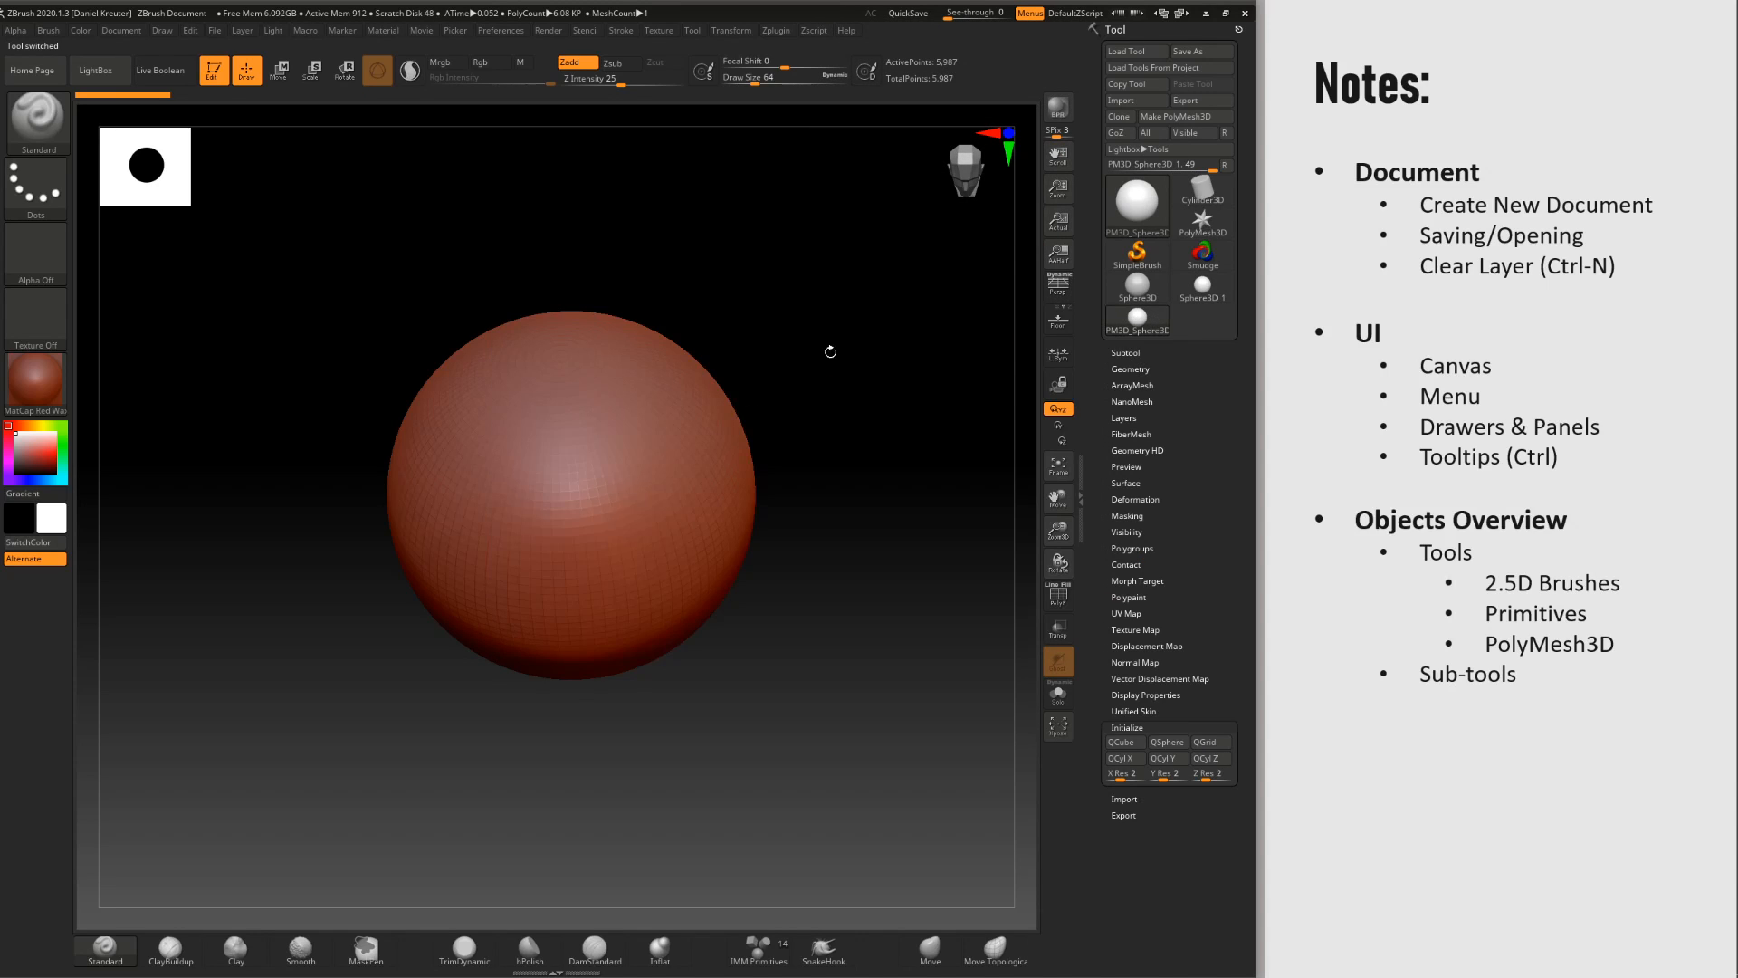
pyautogui.moveTo(632, 472); pyautogui.dragTo(663, 482)
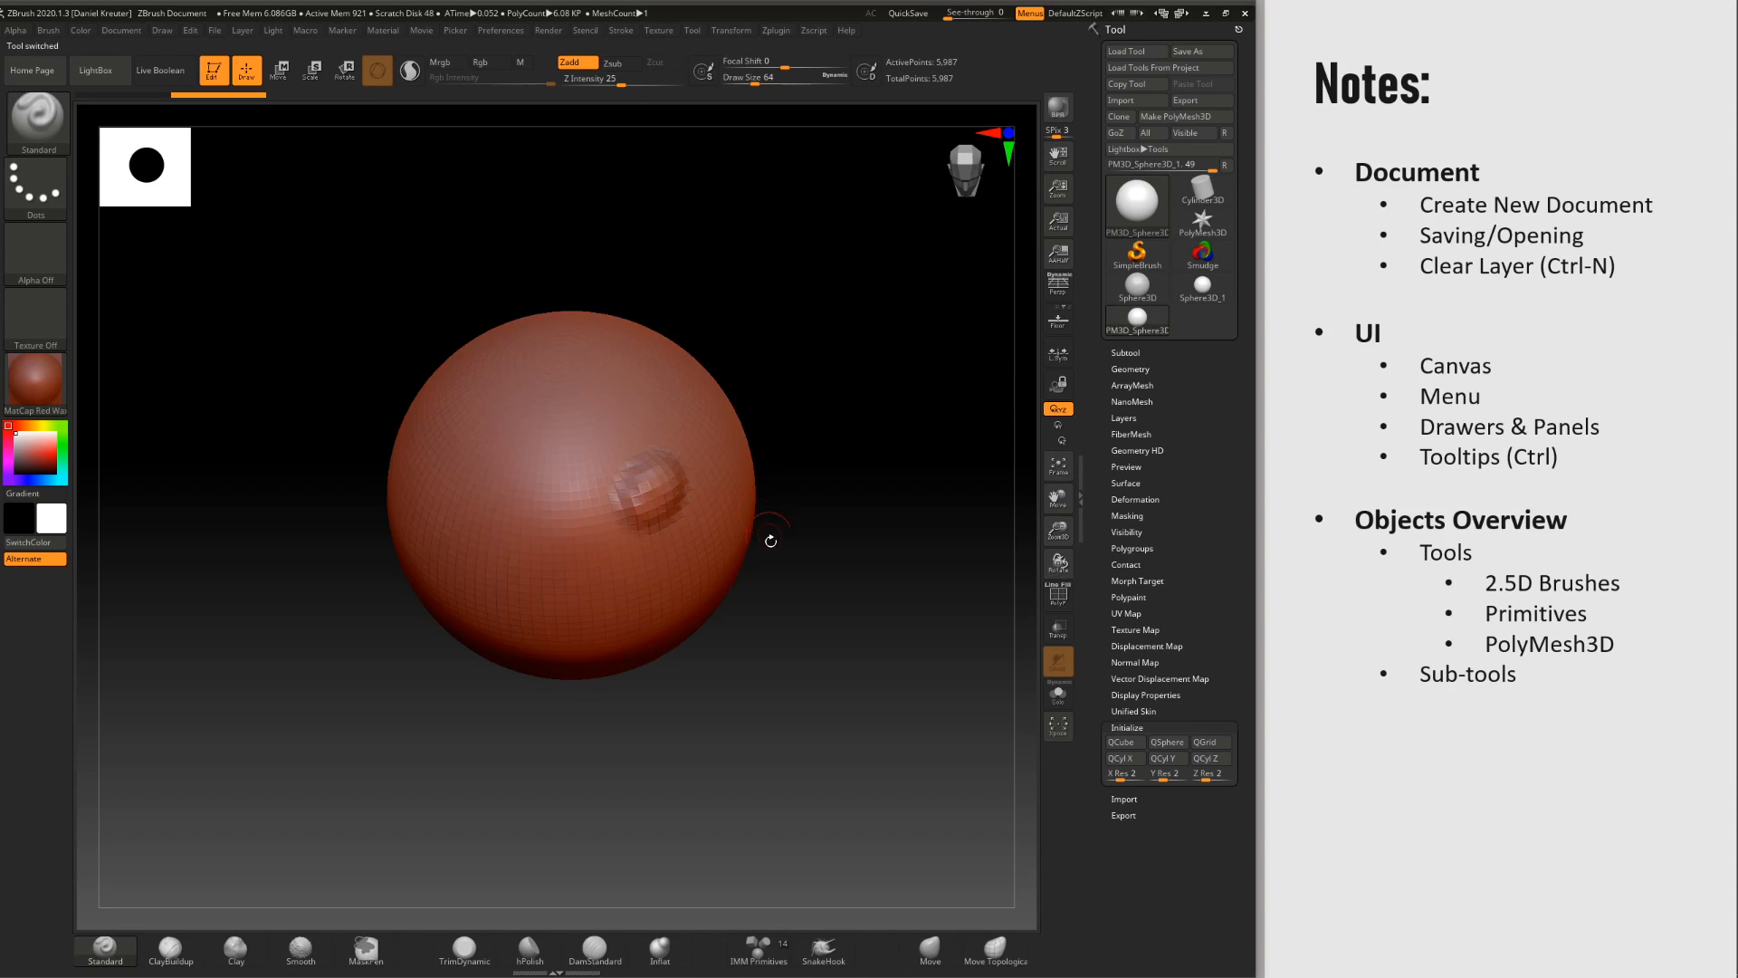
# Step: Smooth out the sculpted bump on the front of the PolyMesh3D sphere with the Smooth brush
pyautogui.click(1109, 235)
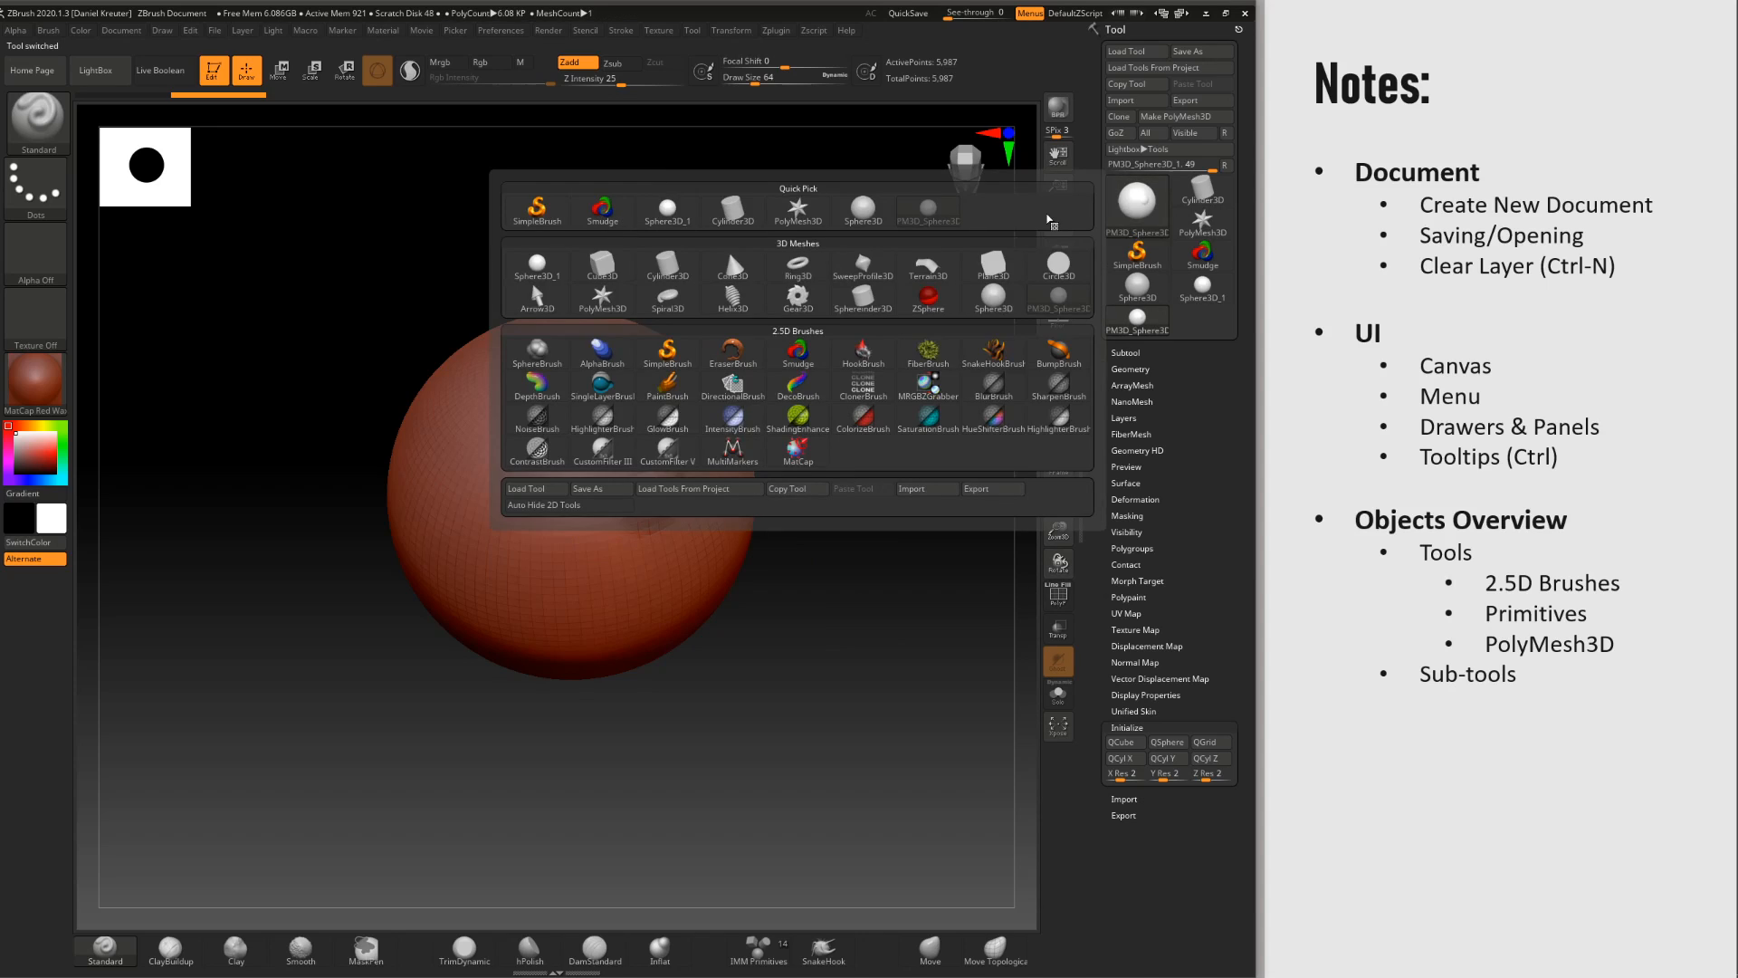
pyautogui.moveTo(787, 262)
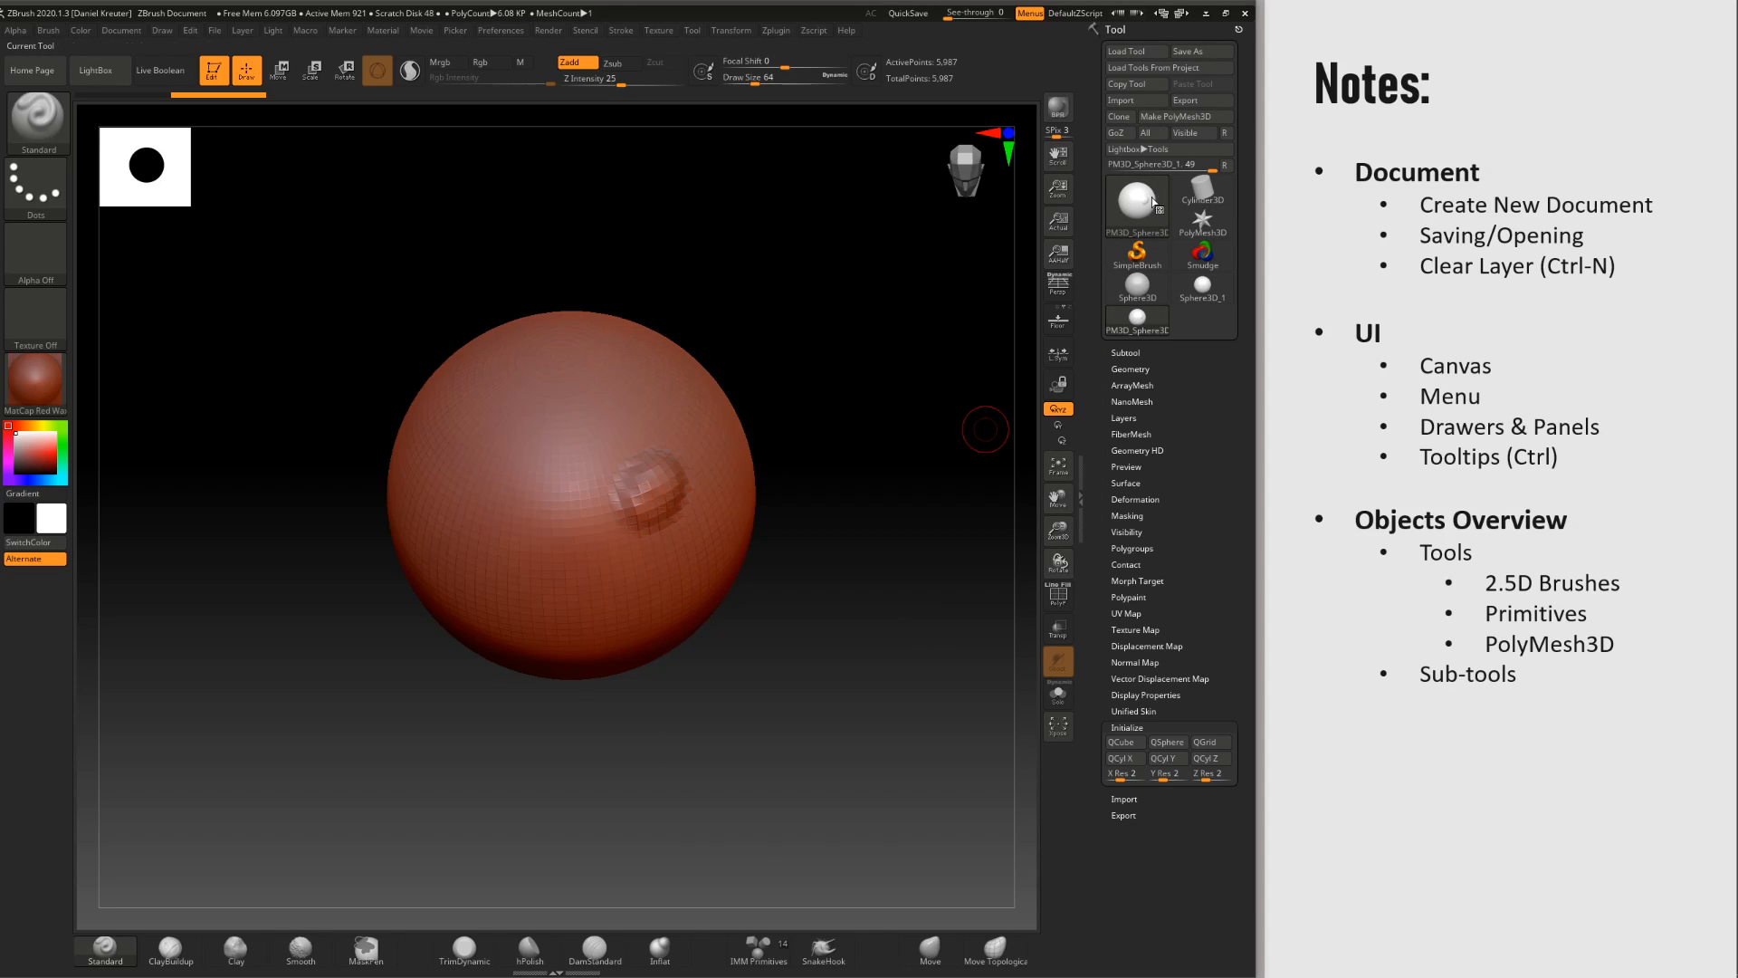
pyautogui.moveTo(1146, 211)
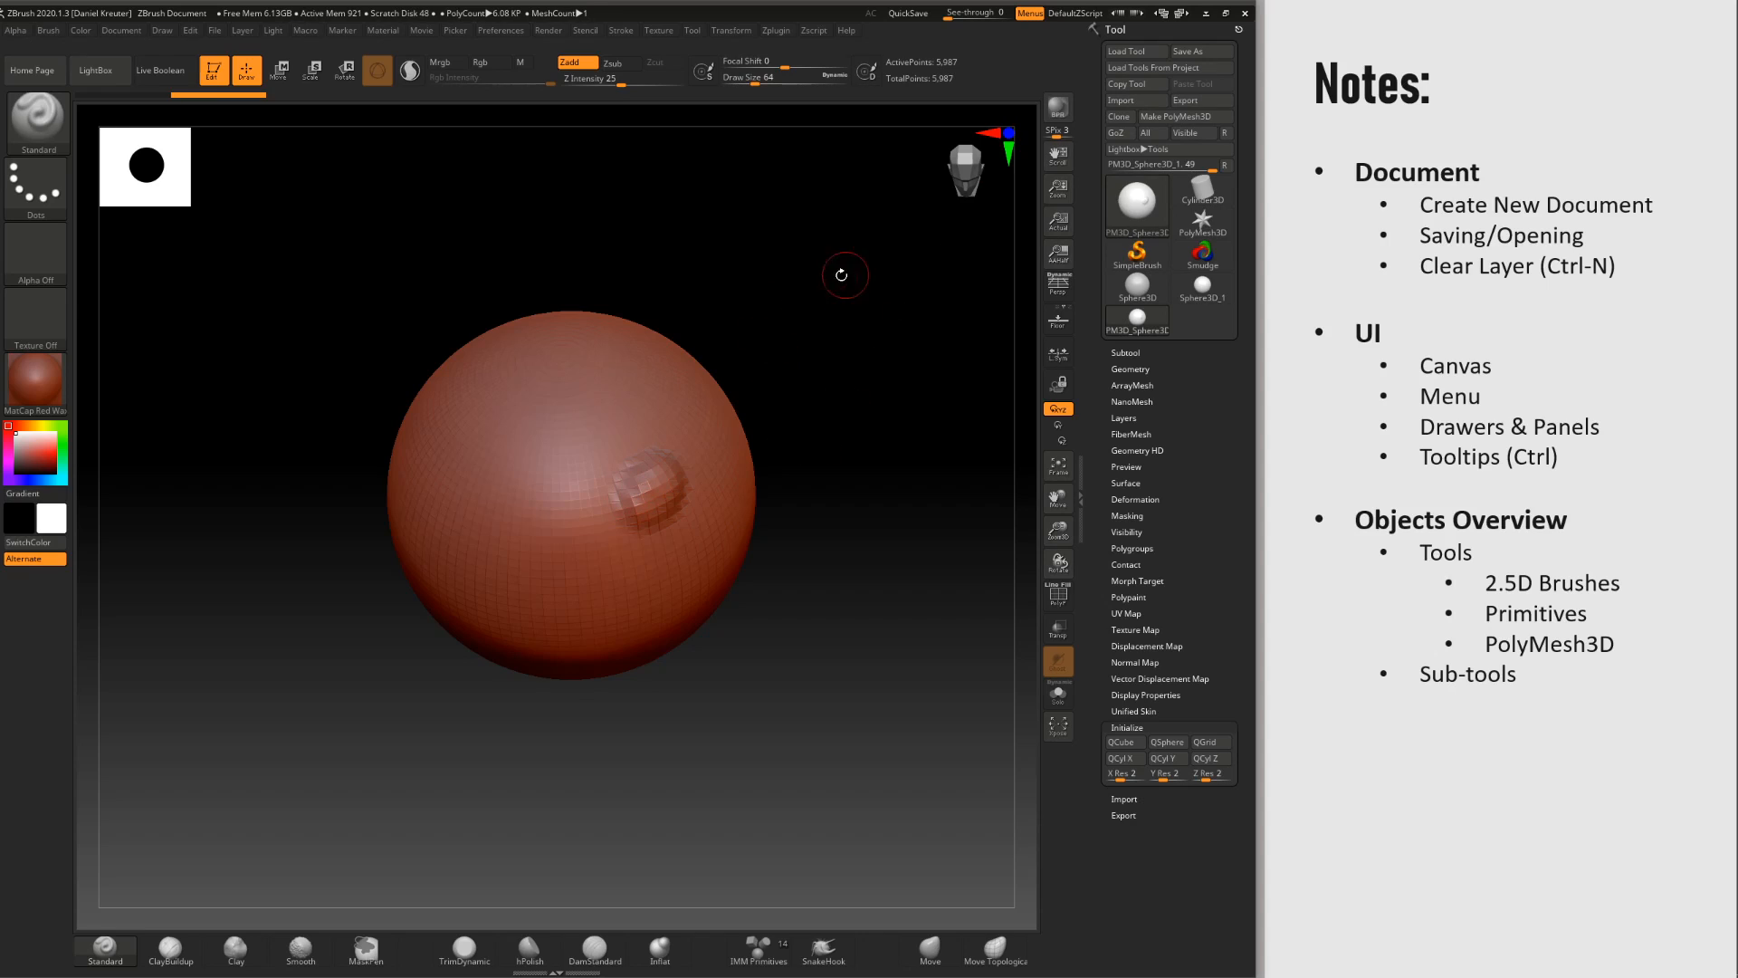
pyautogui.press('shift')
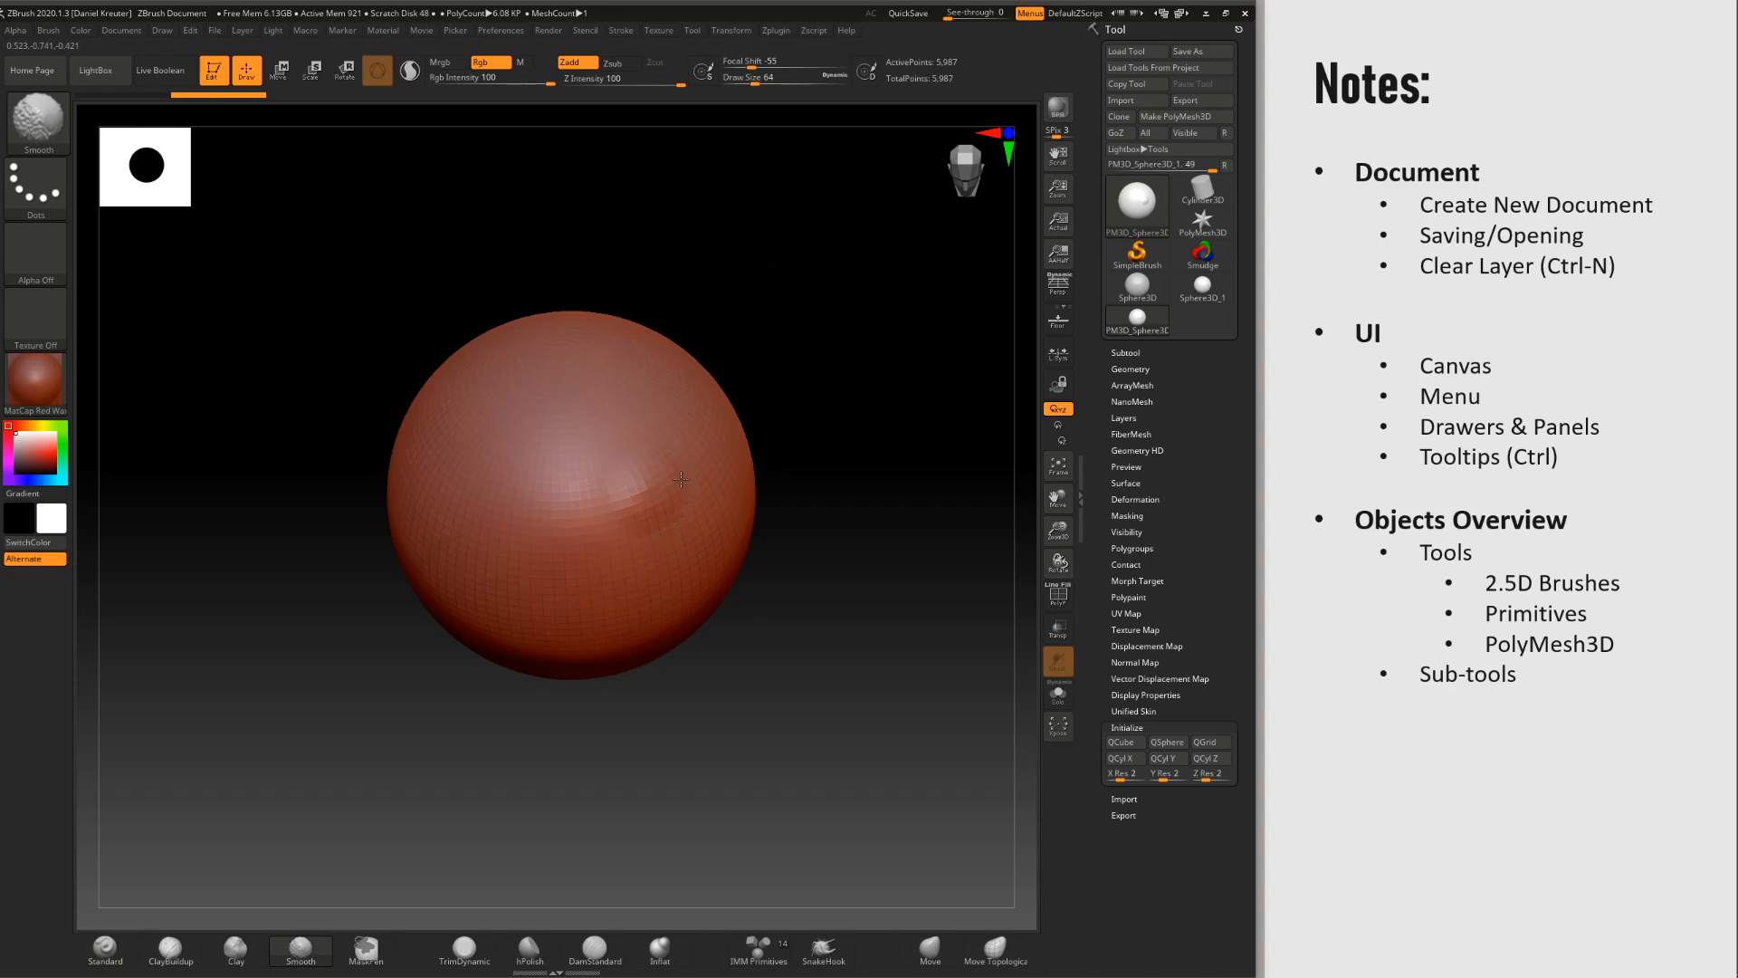
pyautogui.keyDown('shift'); pyautogui.moveTo(681, 479); pyautogui.dragTo(695, 490); pyautogui.keyUp('shift')
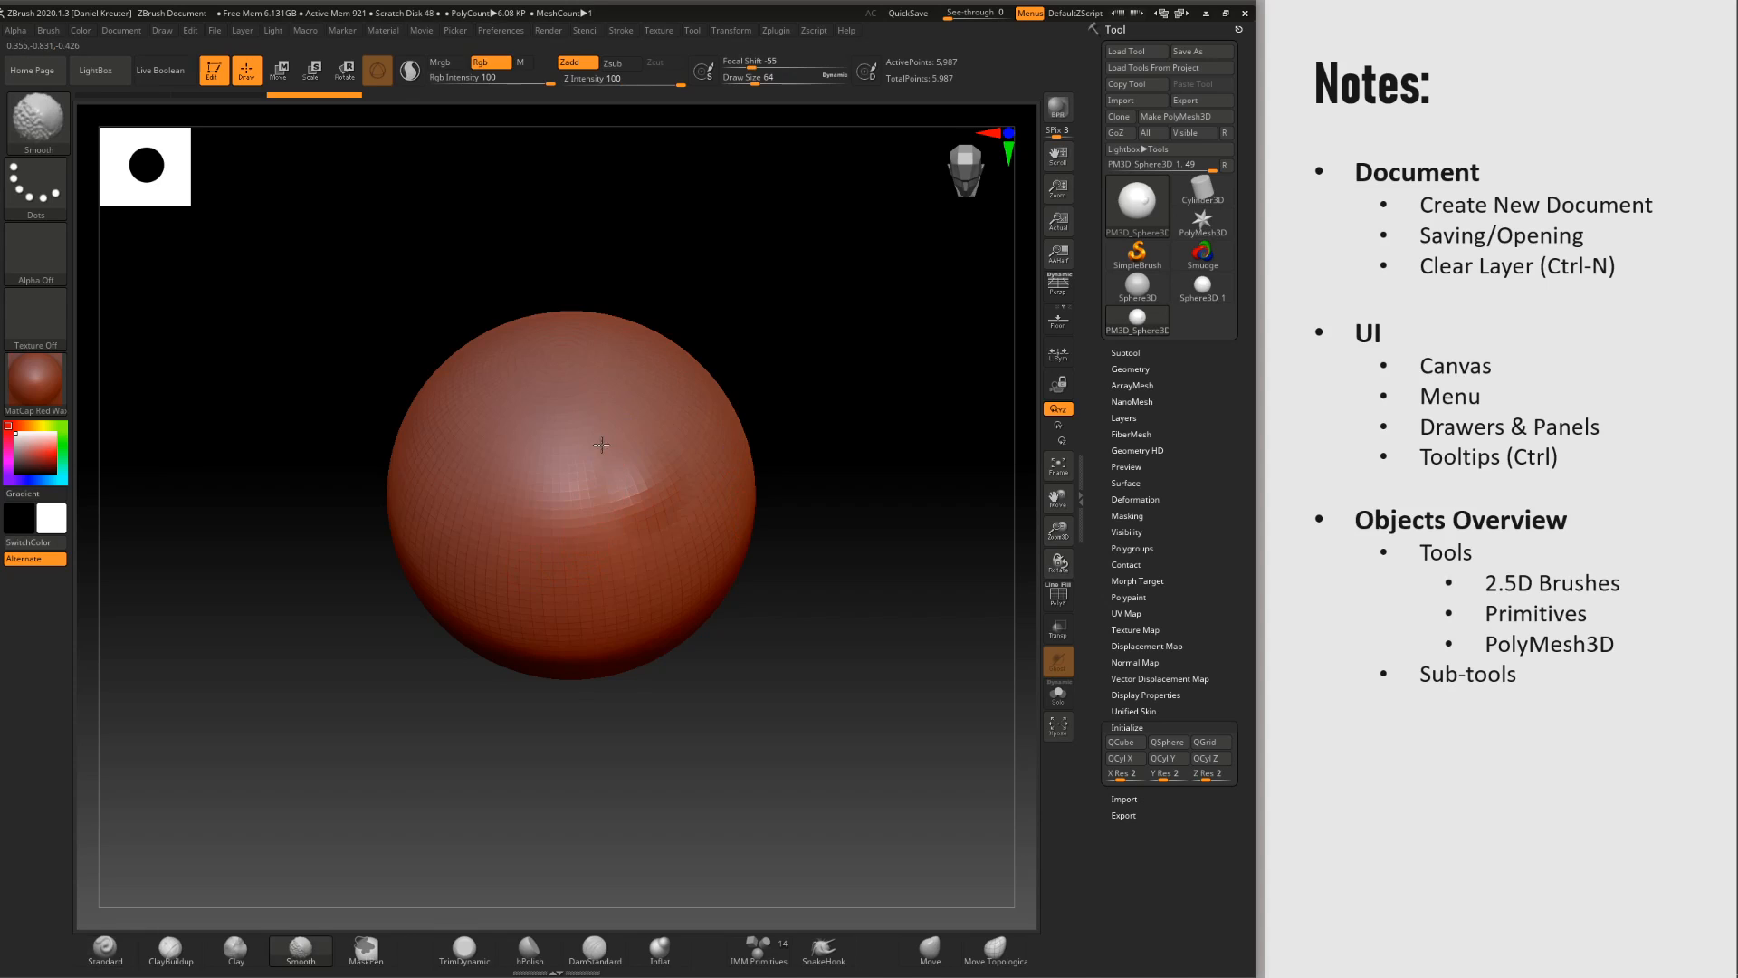
pyautogui.keyDown('shift'); pyautogui.moveTo(602, 453); pyautogui.dragTo(645, 473); pyautogui.keyUp('shift')
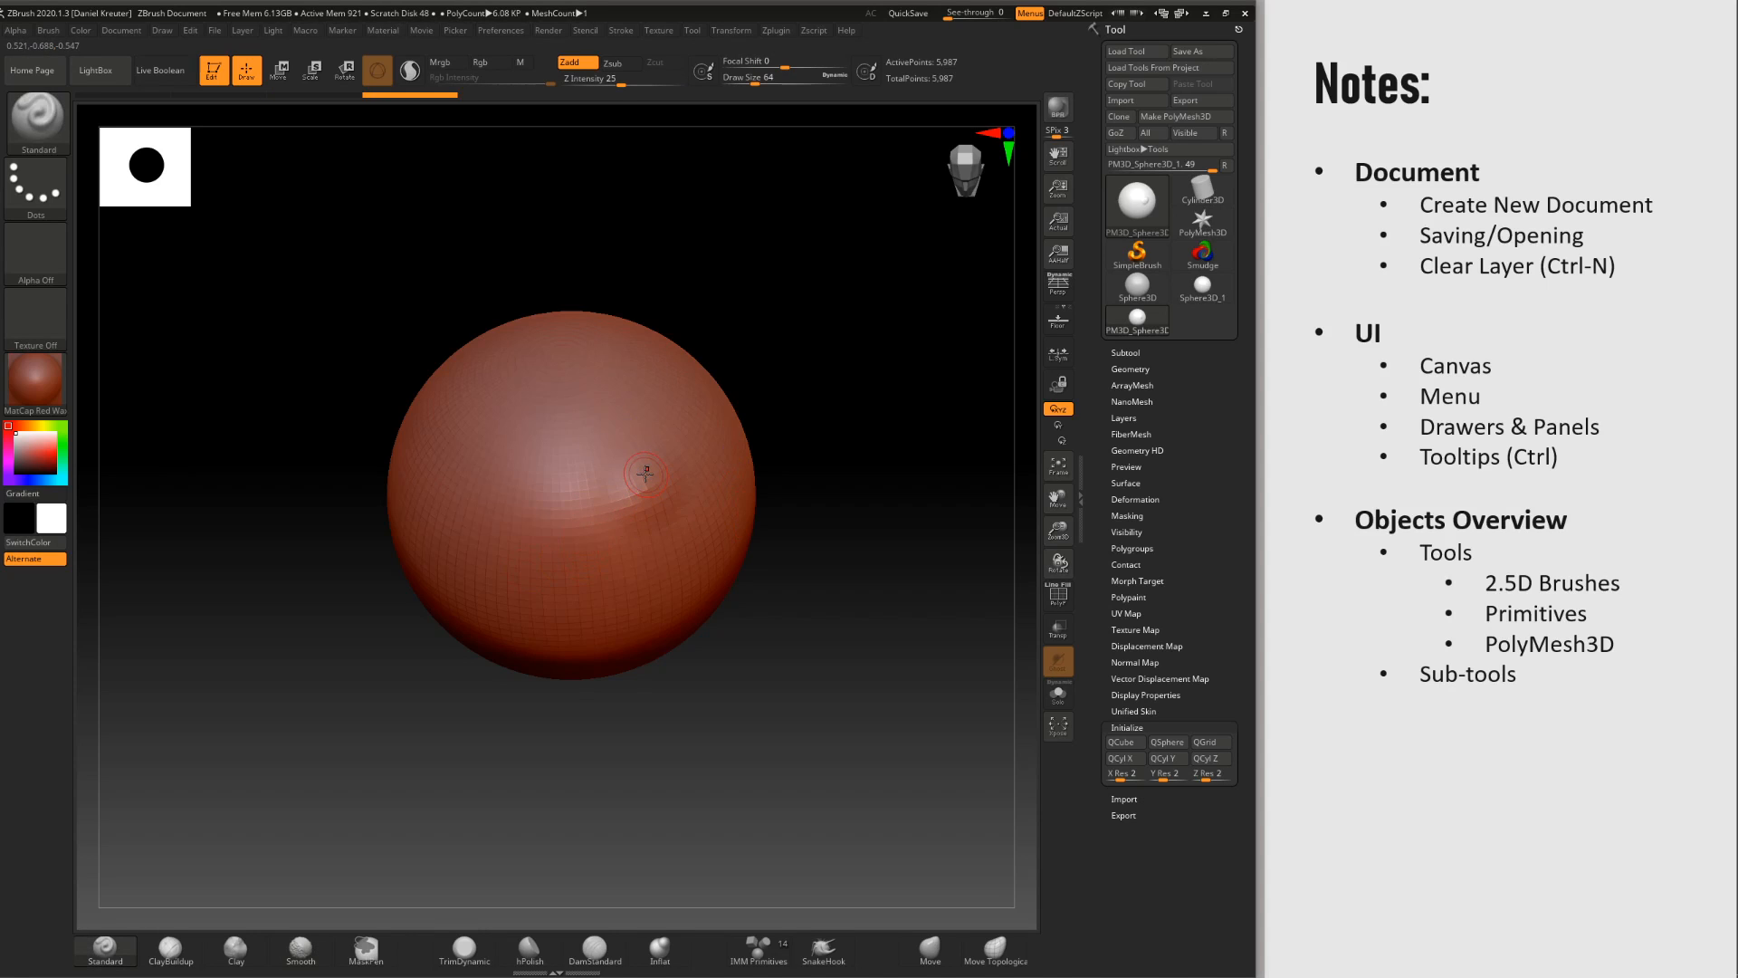
# Step: Load the DynaMesh_Sphere_128 sample project in place of the current PolyMesh3D sphere
pyautogui.click(114, 76)
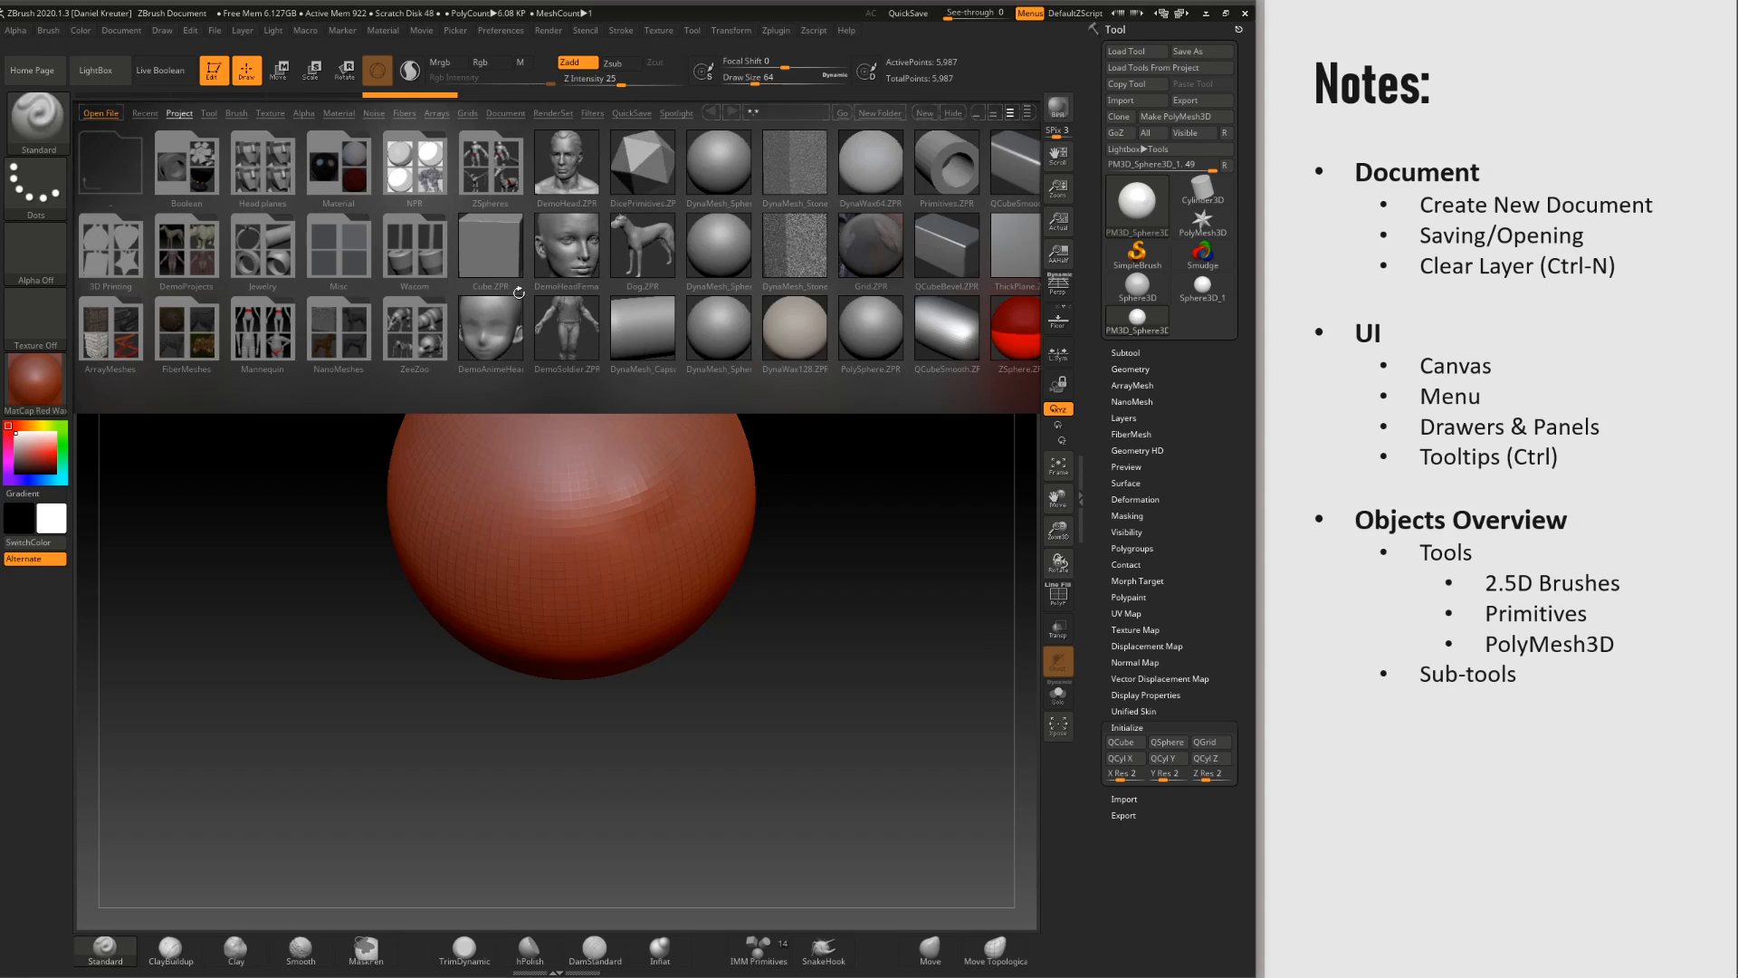
pyautogui.doubleClick(718, 167)
pyautogui.click(900, 540)
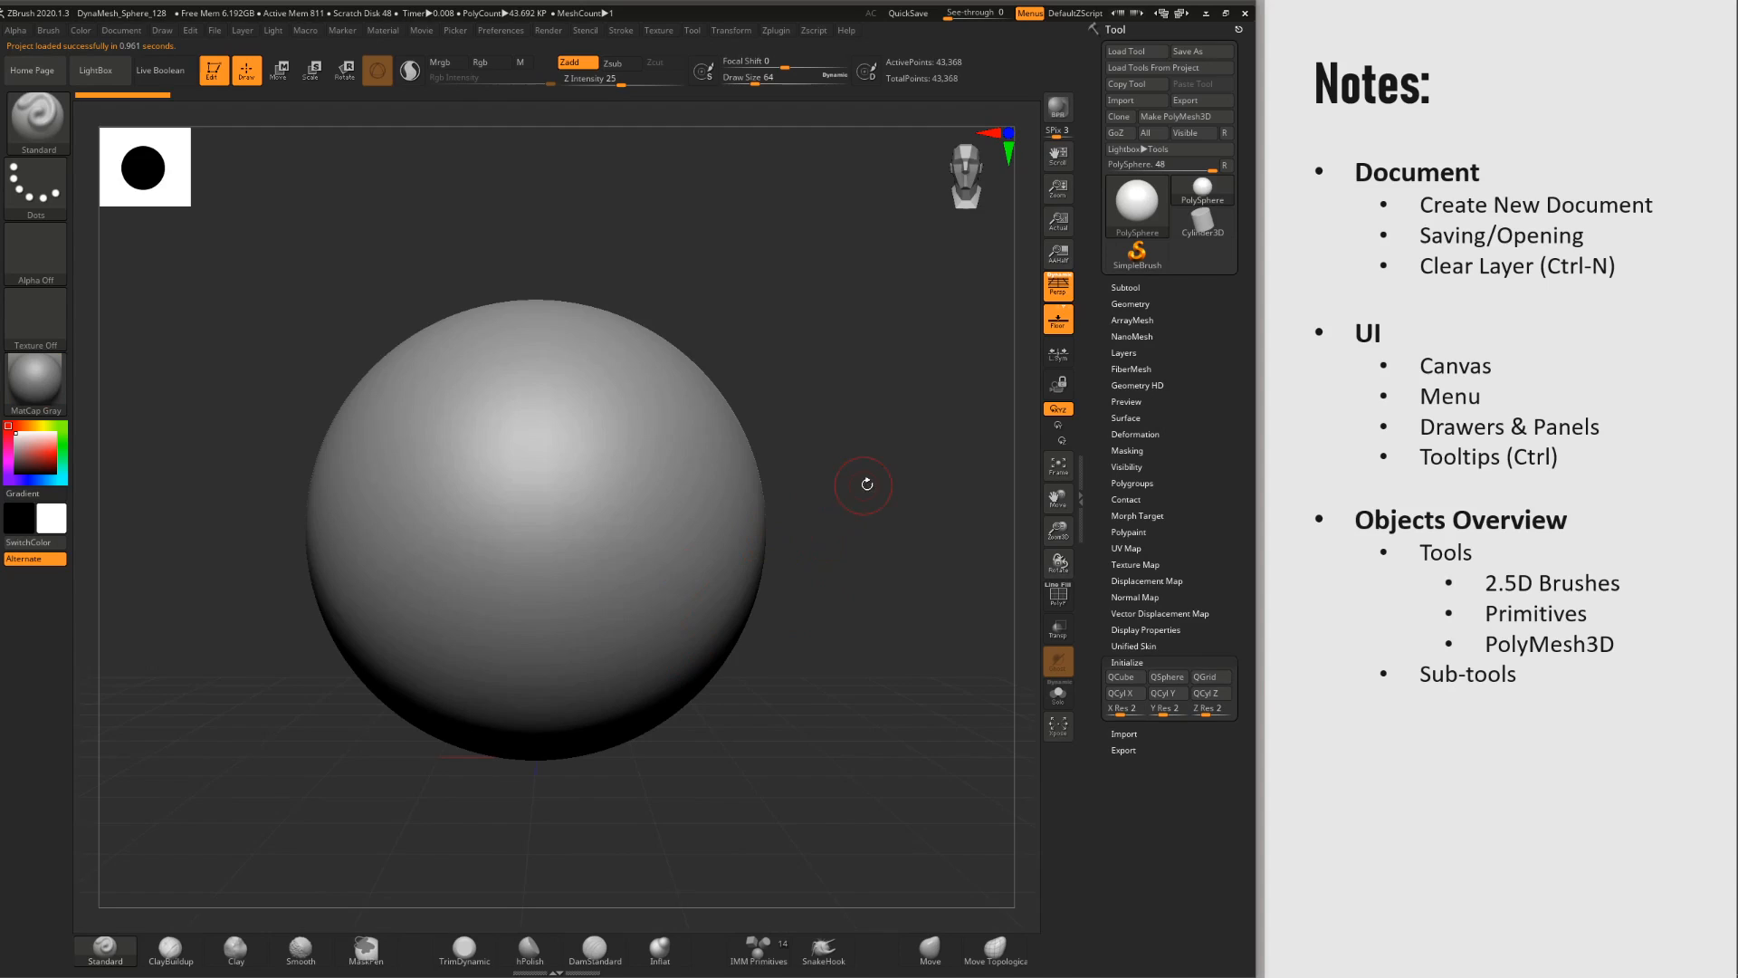
# Step: Try two Standard brush strokes across the front of the DynaMesh sphere, and undo both strokes
pyautogui.moveTo(867, 485); pyautogui.dragTo(854, 524)
pyautogui.moveTo(571, 485)
pyautogui.mouseDown()
pyautogui.moveTo(612, 505)
pyautogui.moveTo(713, 450)
pyautogui.mouseUp()
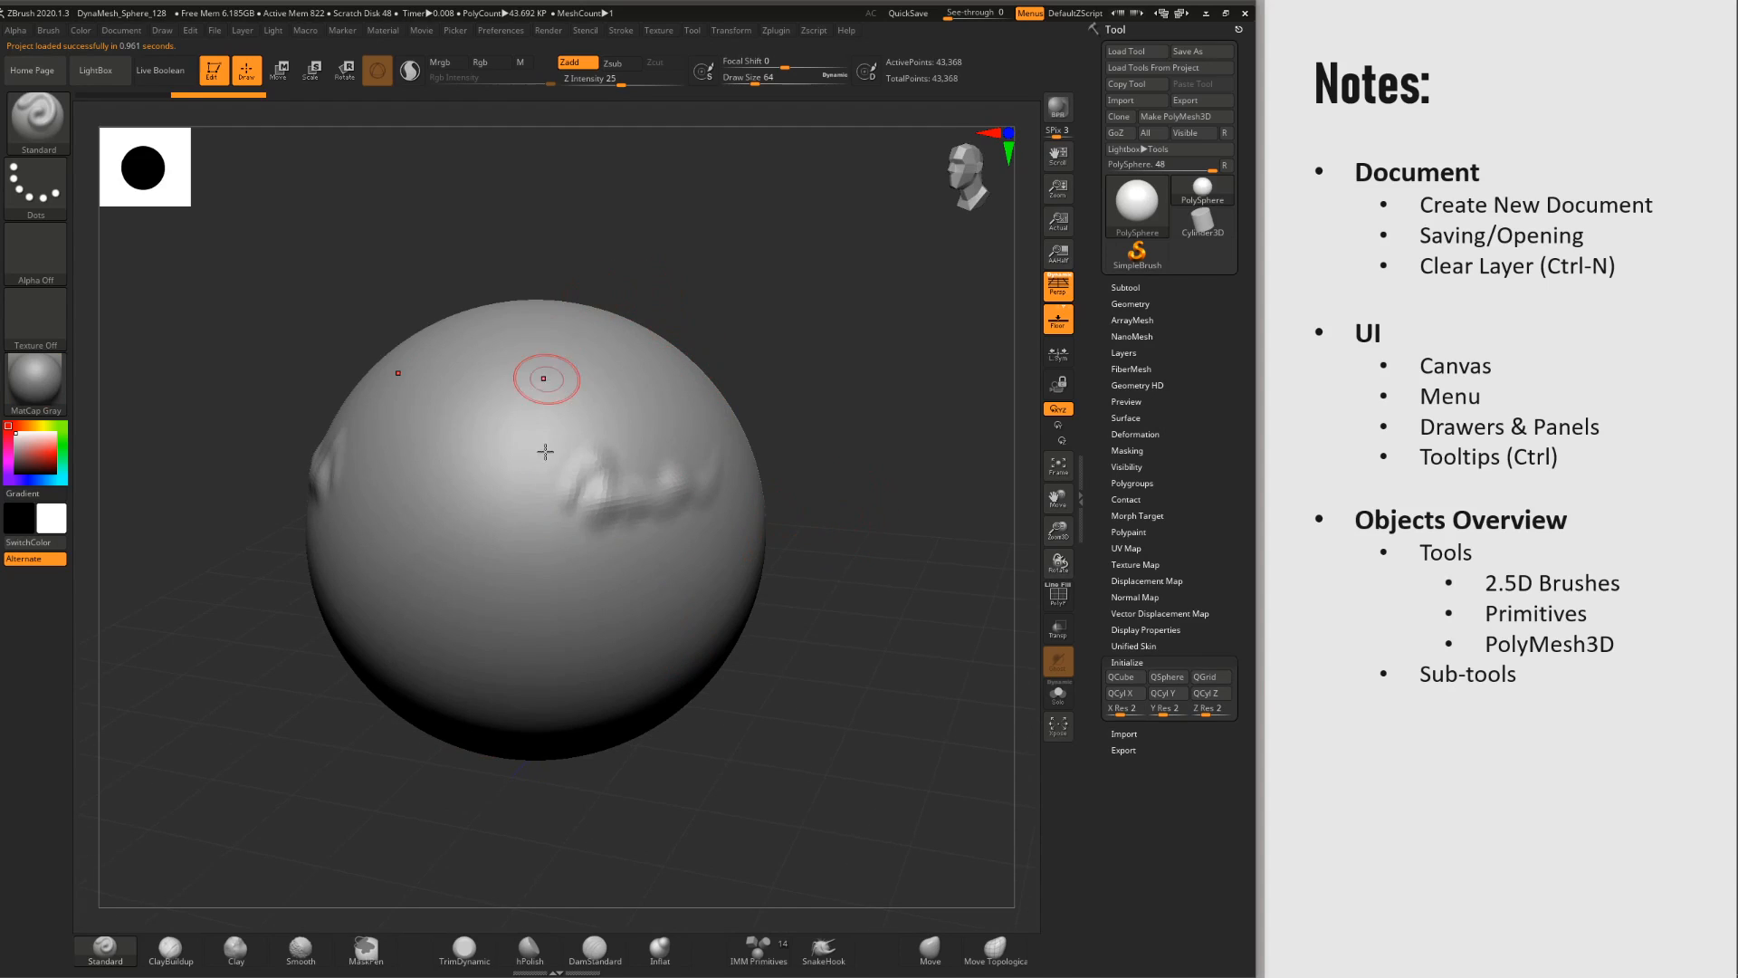
pyautogui.moveTo(503, 543); pyautogui.dragTo(634, 568)
pyautogui.press('ctrl')
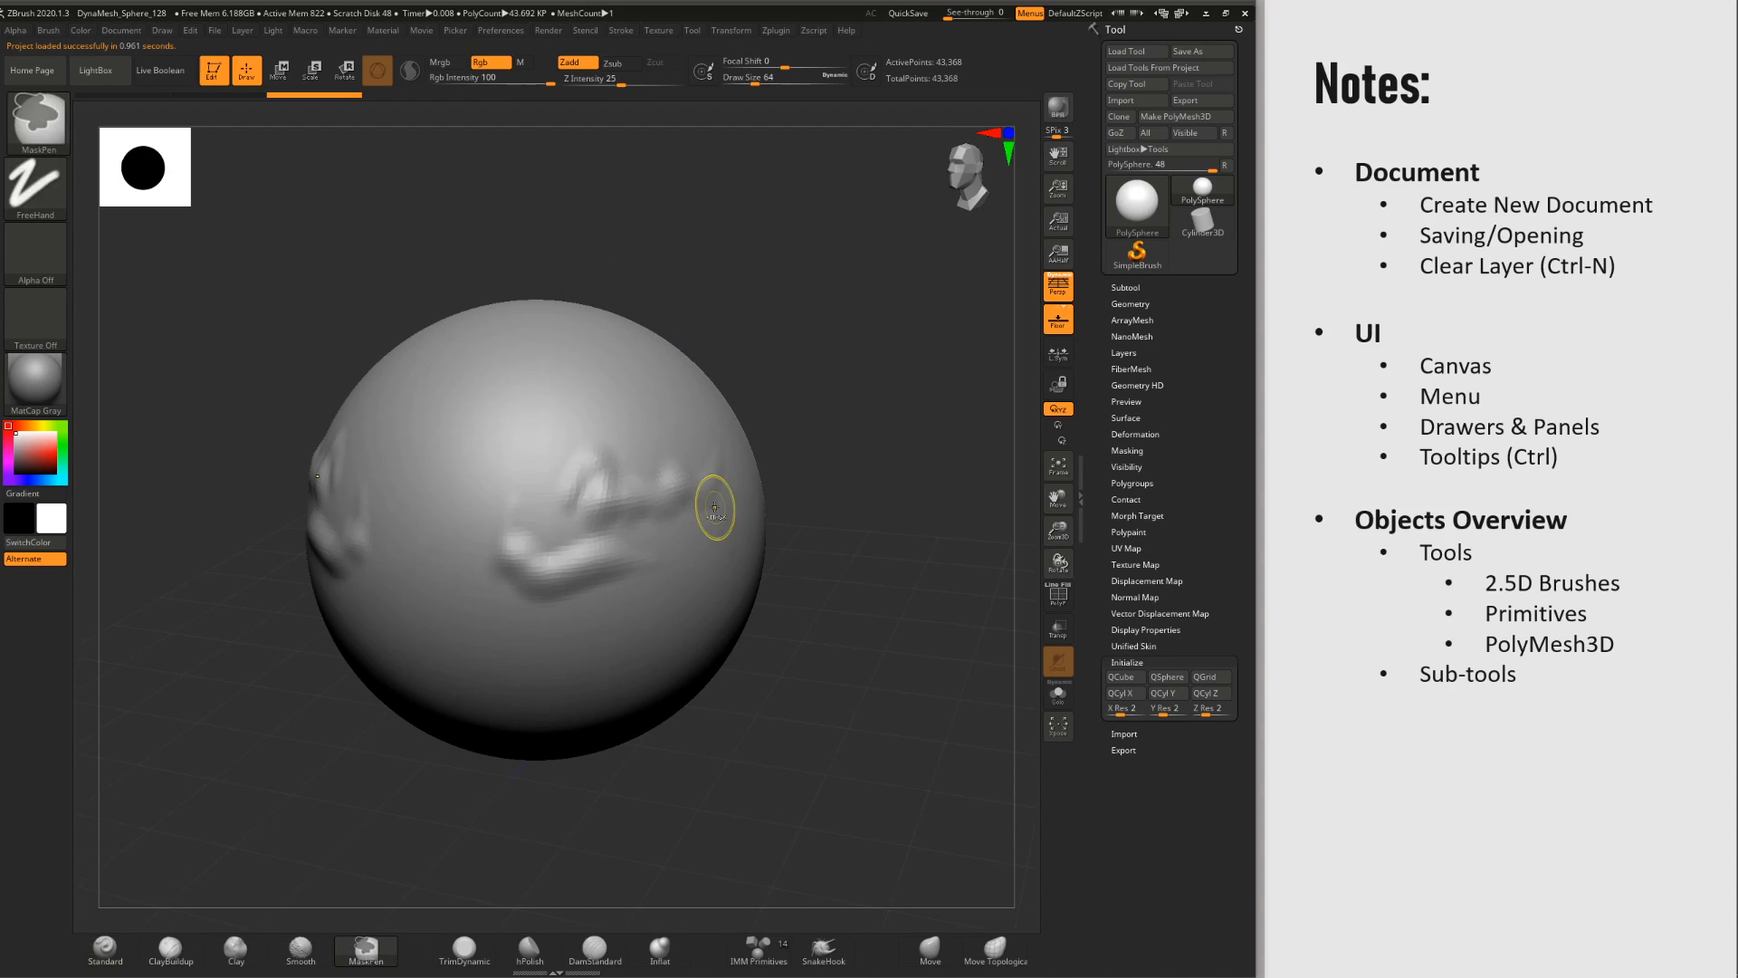
pyautogui.hotkey('ctrl', 'z')
pyautogui.hotkey('ctrl', 'z')
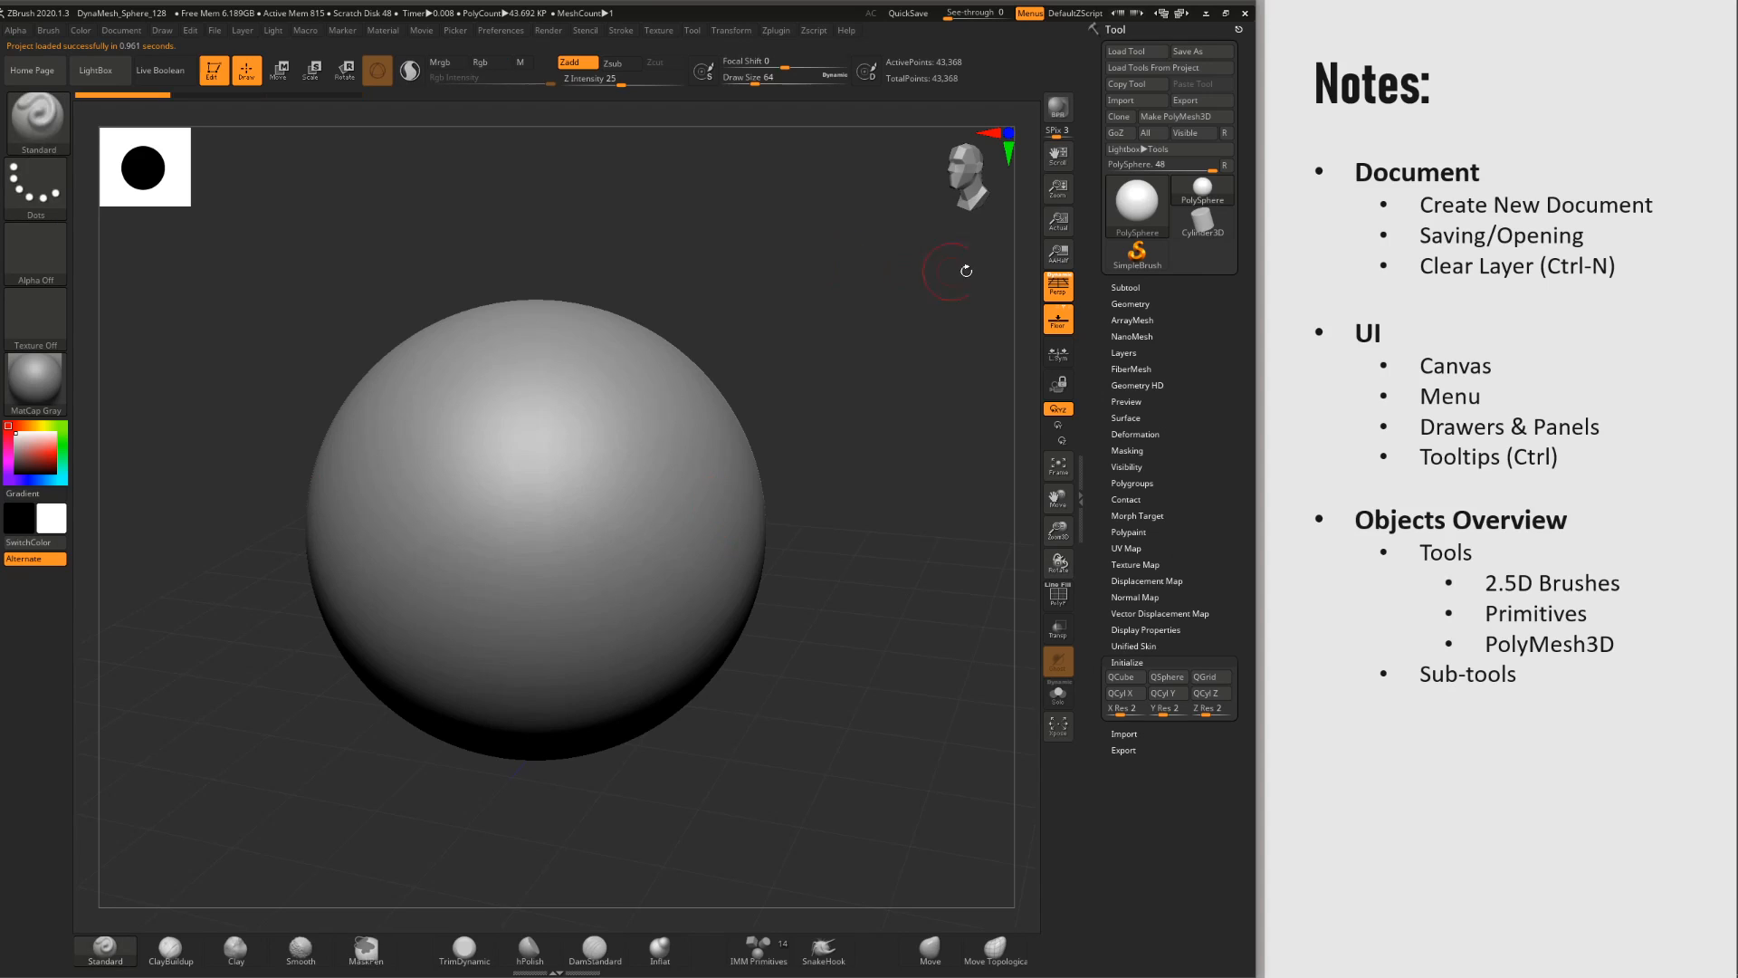
# Step: Show the Subtool list and switch between the Cylinder3D and PolySphere tools to compare them, ending on PolySphere
pyautogui.click(1127, 287)
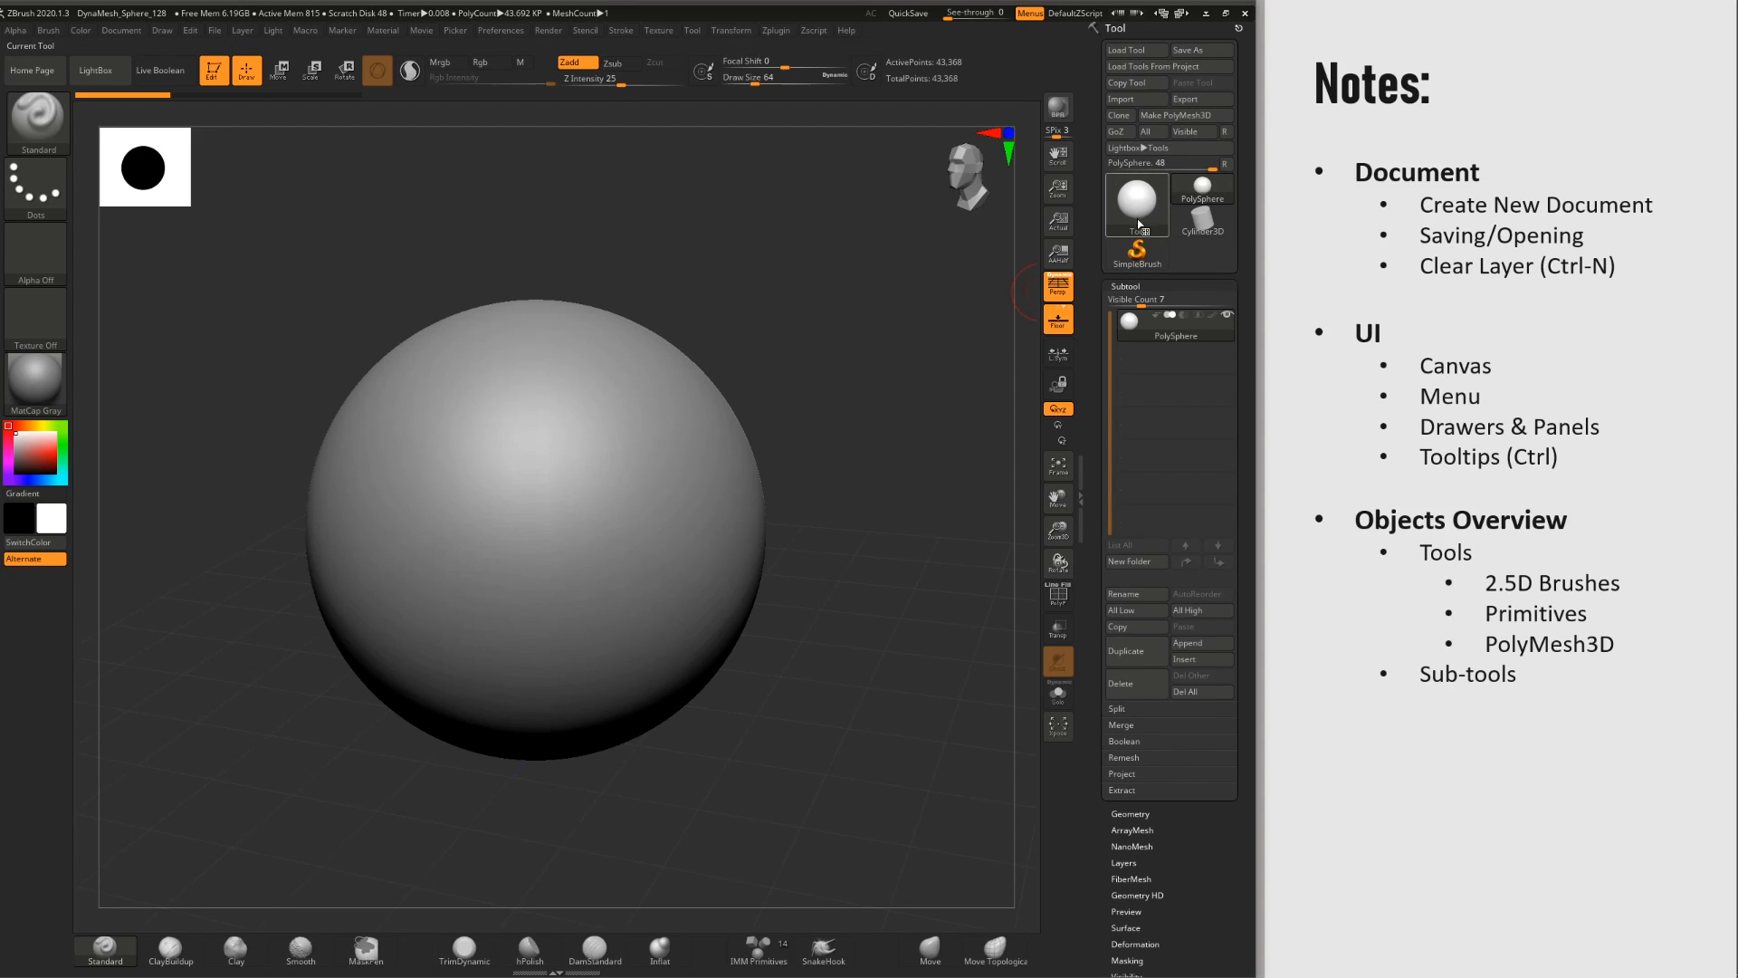
pyautogui.click(1202, 222)
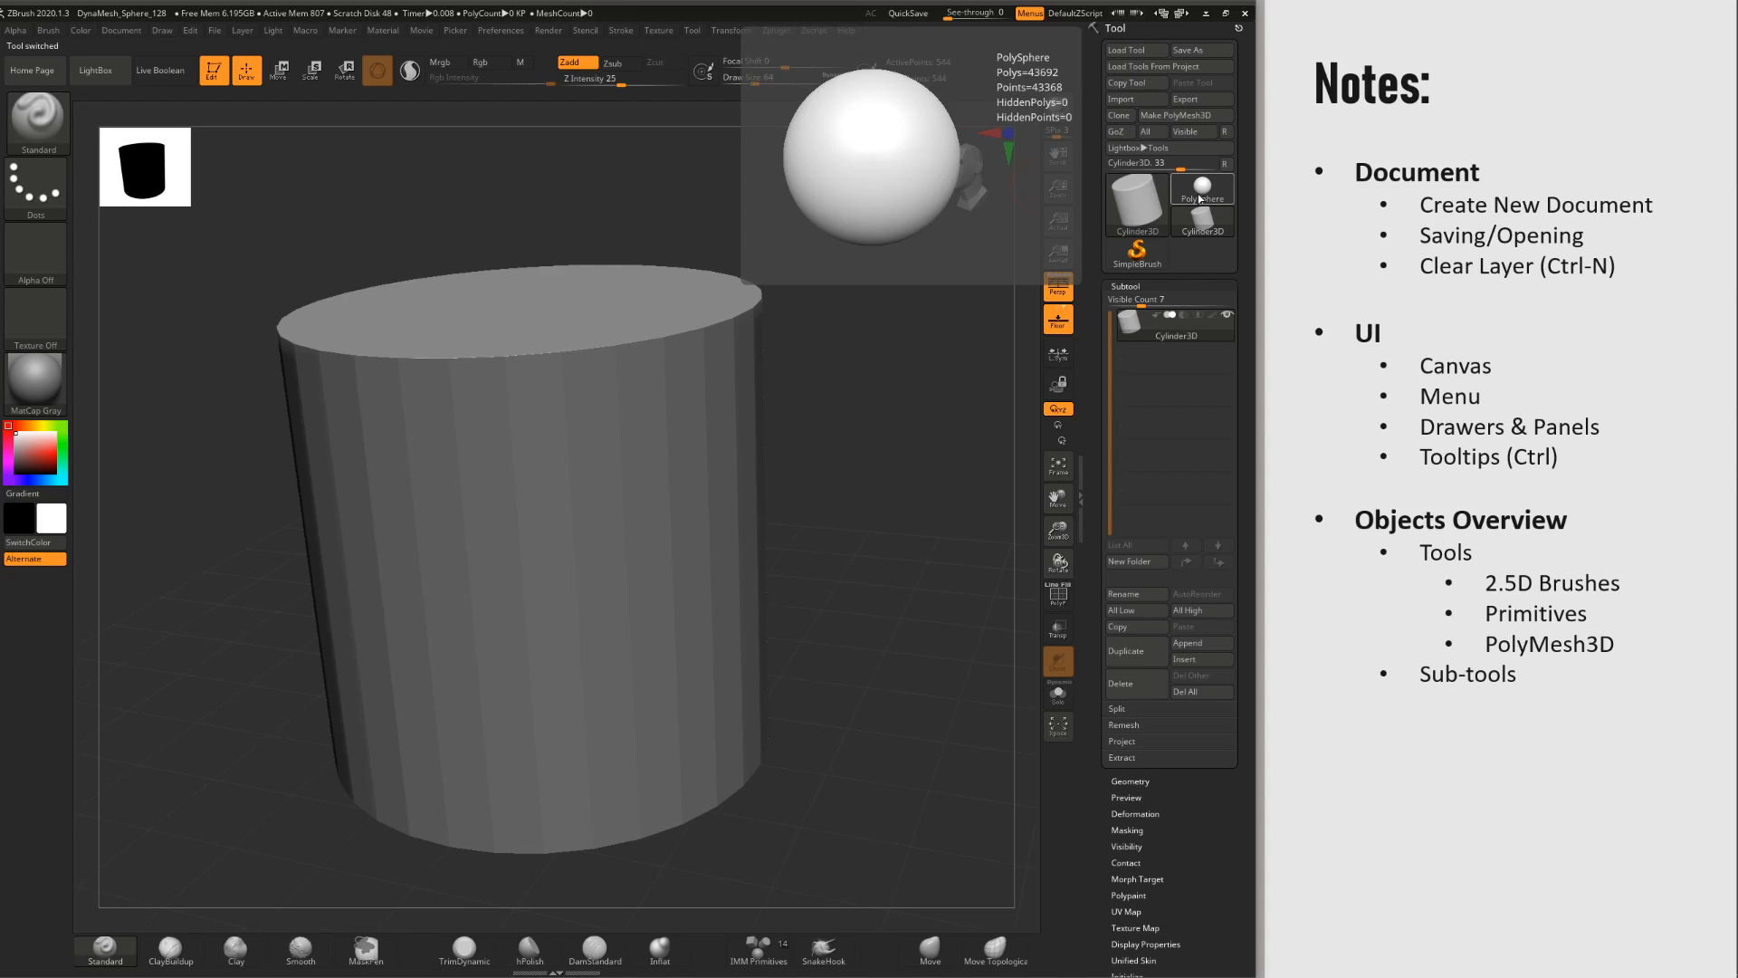
pyautogui.click(1201, 197)
pyautogui.click(1202, 223)
pyautogui.click(1202, 192)
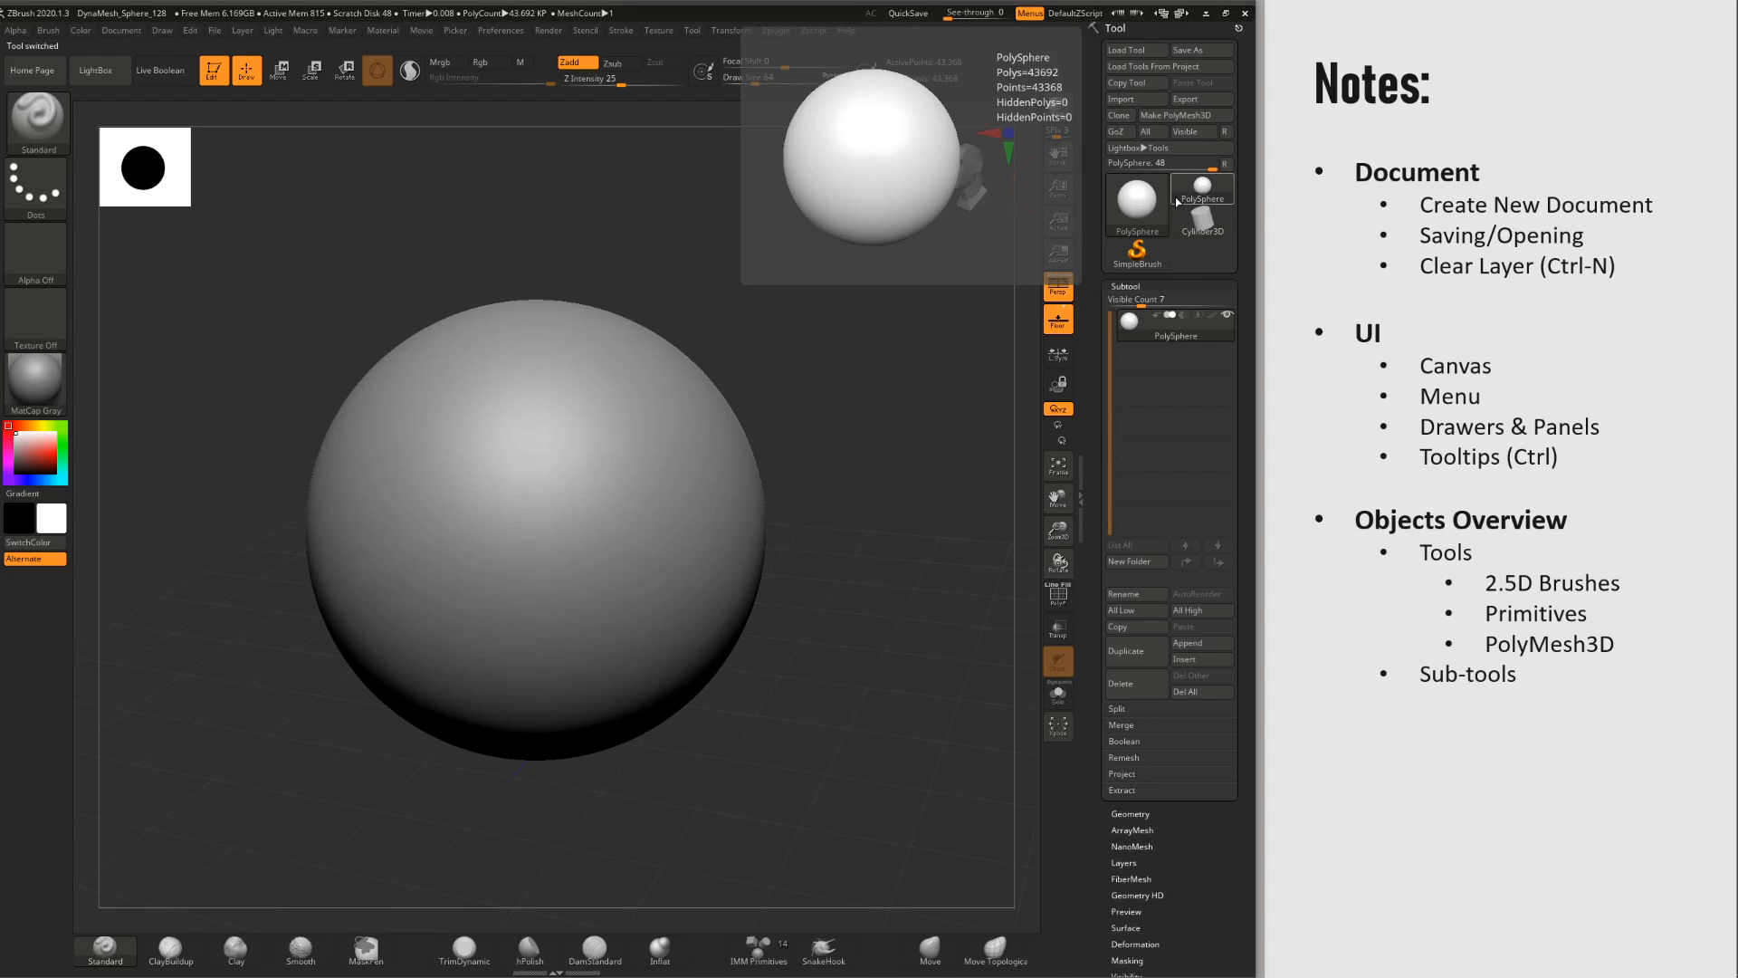
pyautogui.click(1142, 210)
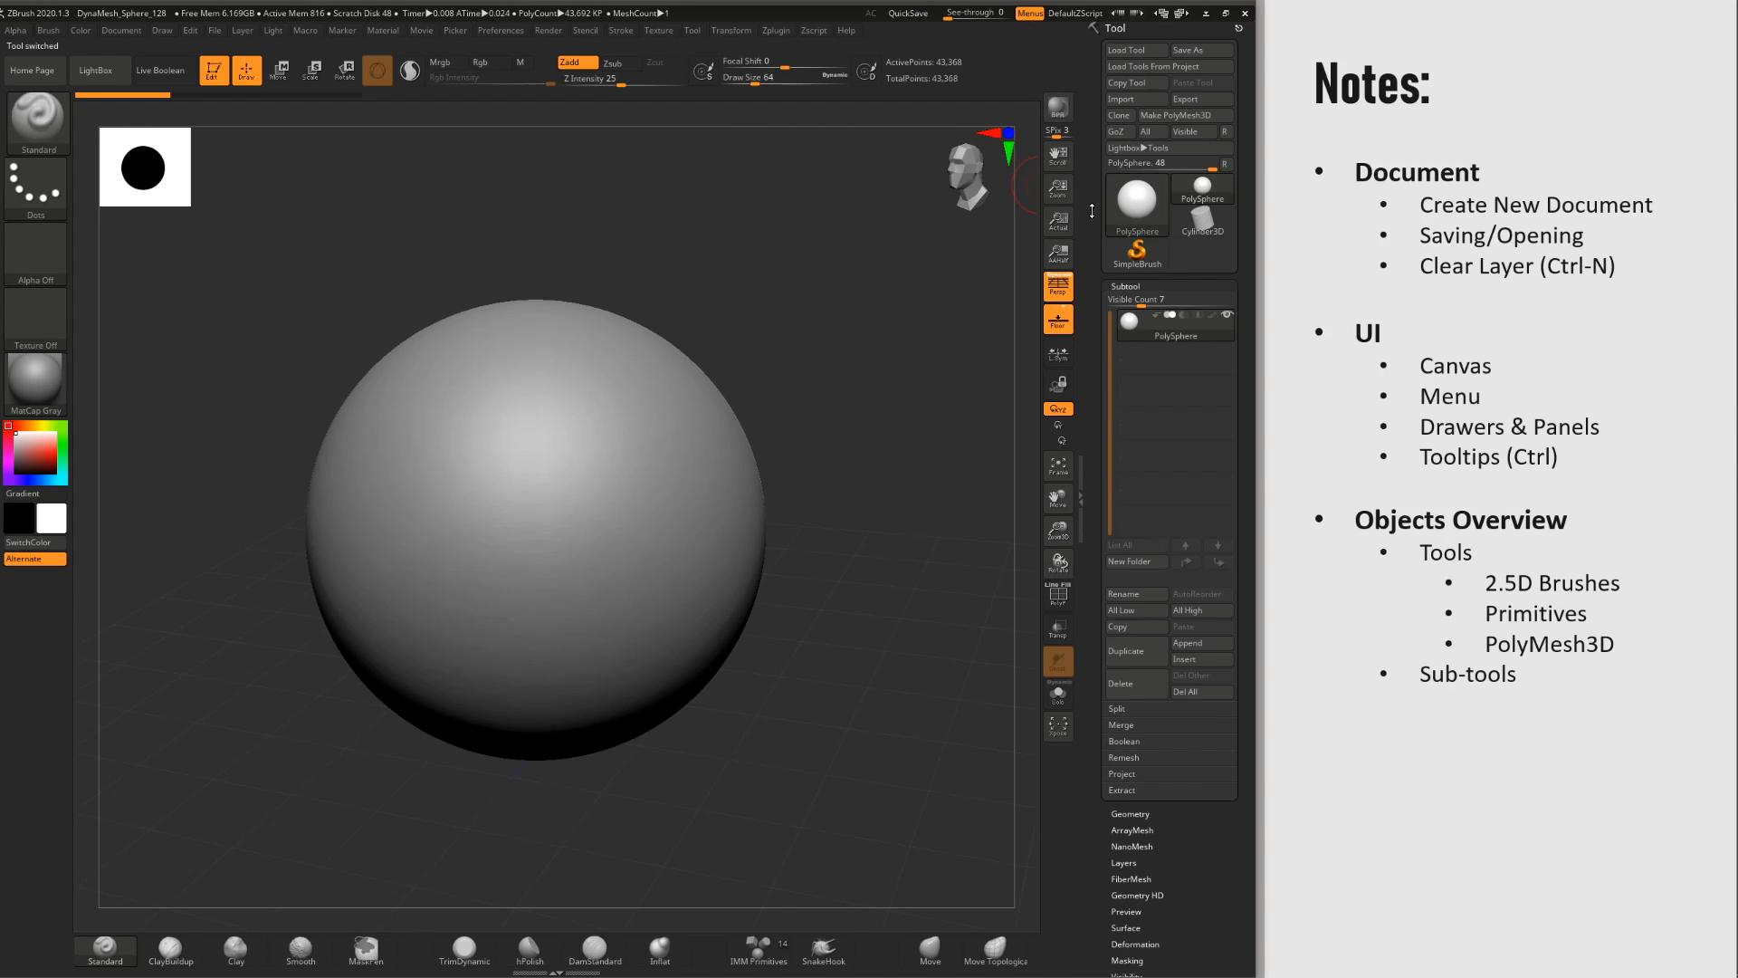
pyautogui.click(1132, 201)
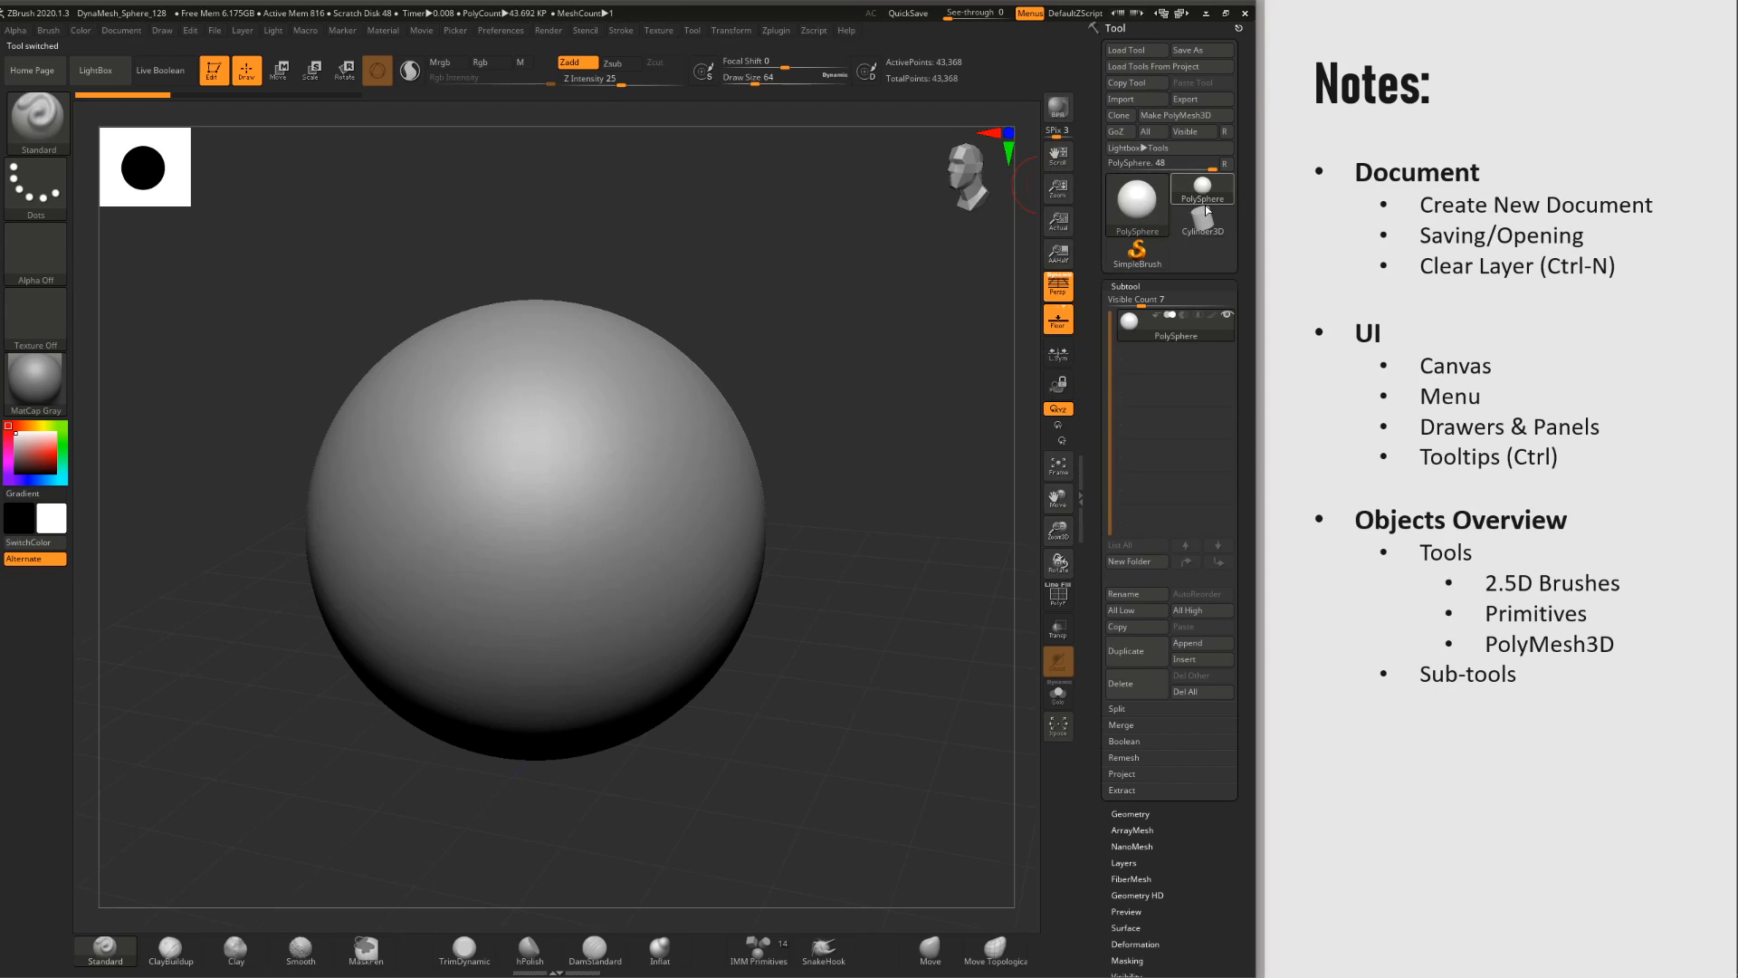
pyautogui.moveTo(1210, 197)
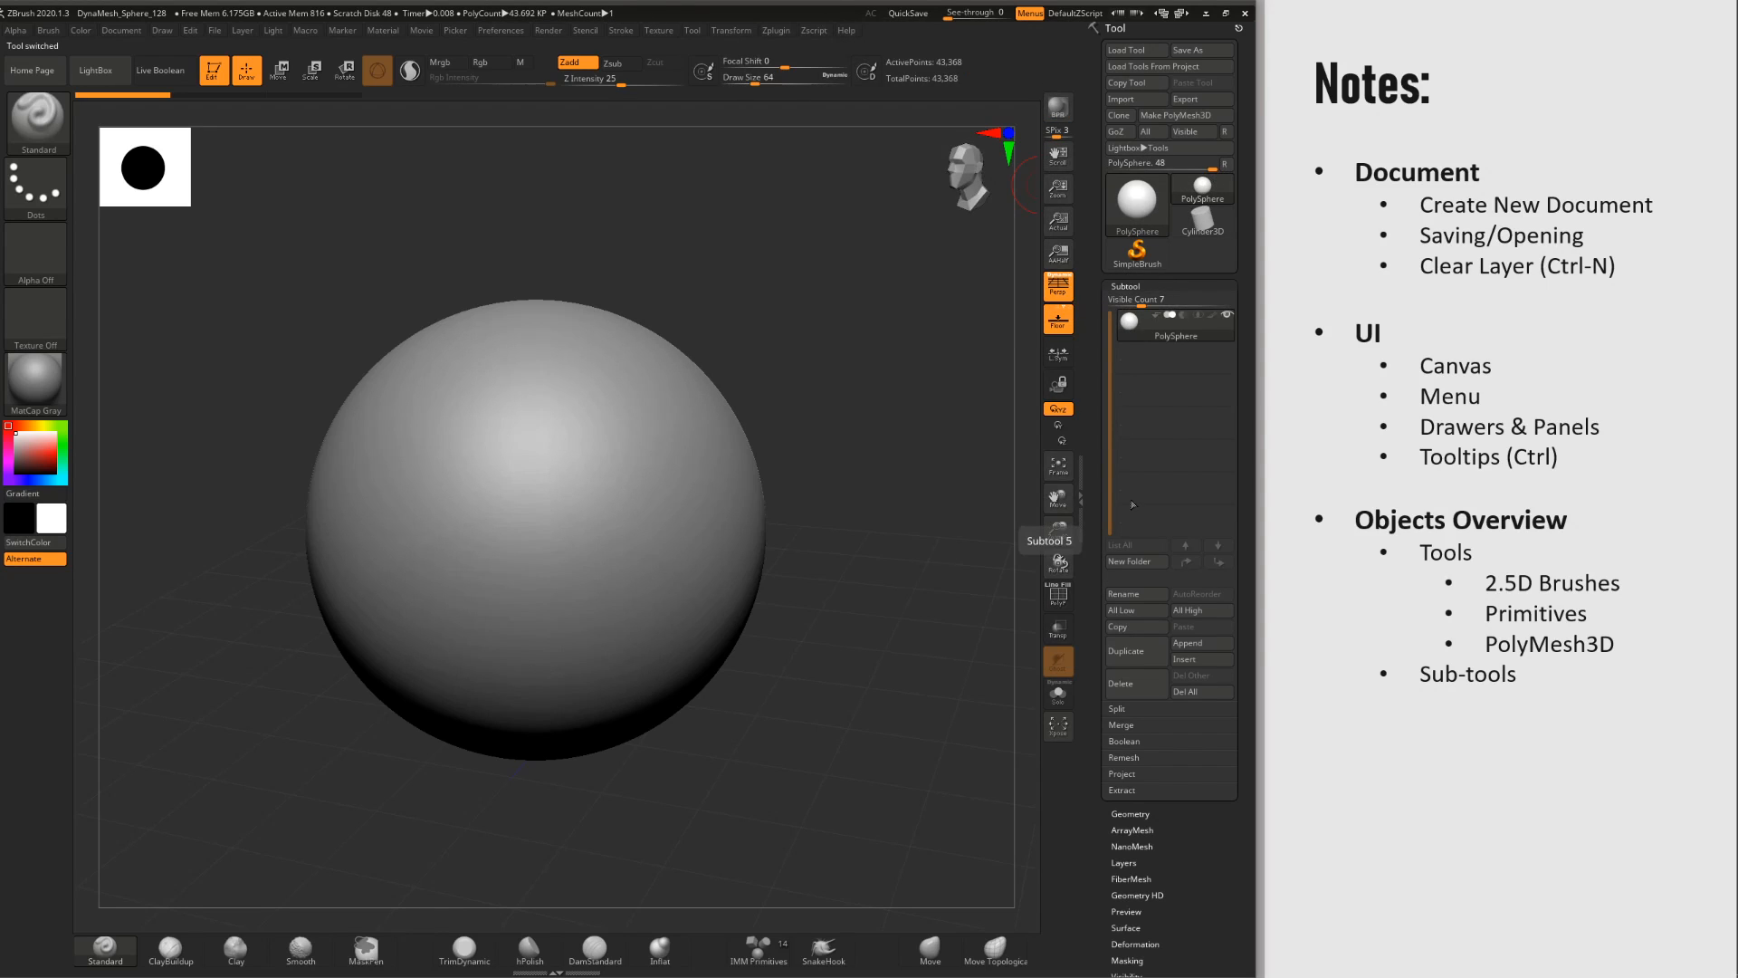
# Step: Append a Helix3D as a second subtool and move it up so it rests on top of the sphere
pyautogui.click(1193, 644)
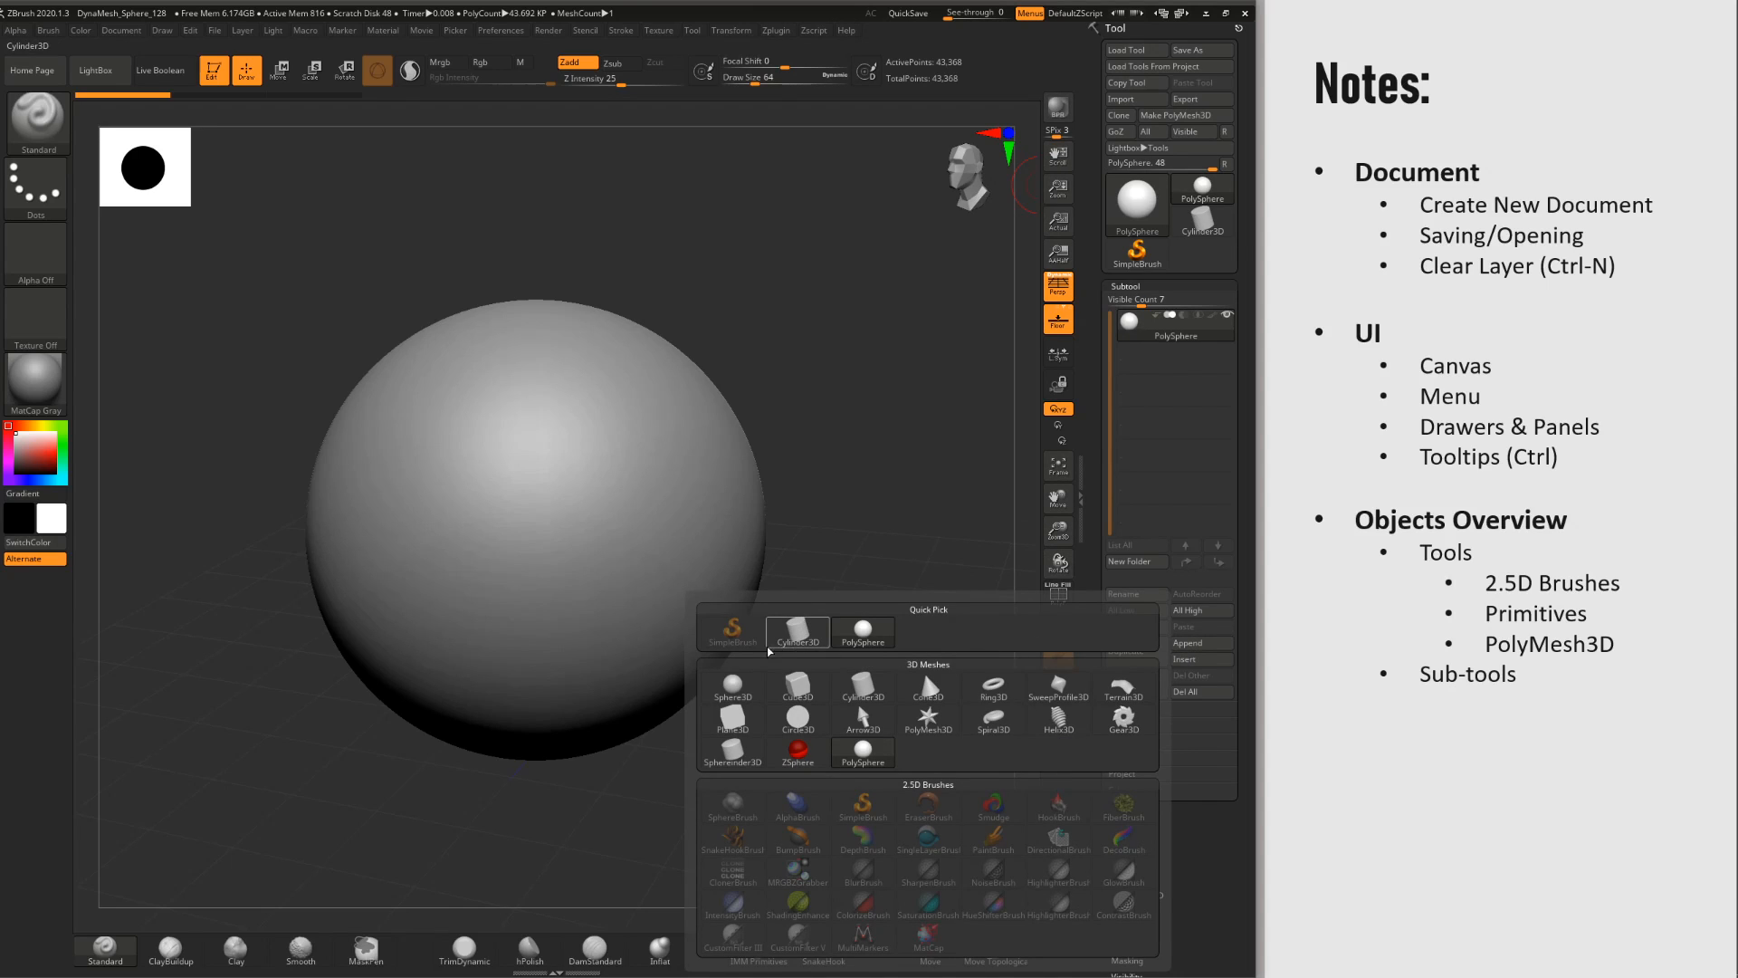
pyautogui.click(1058, 720)
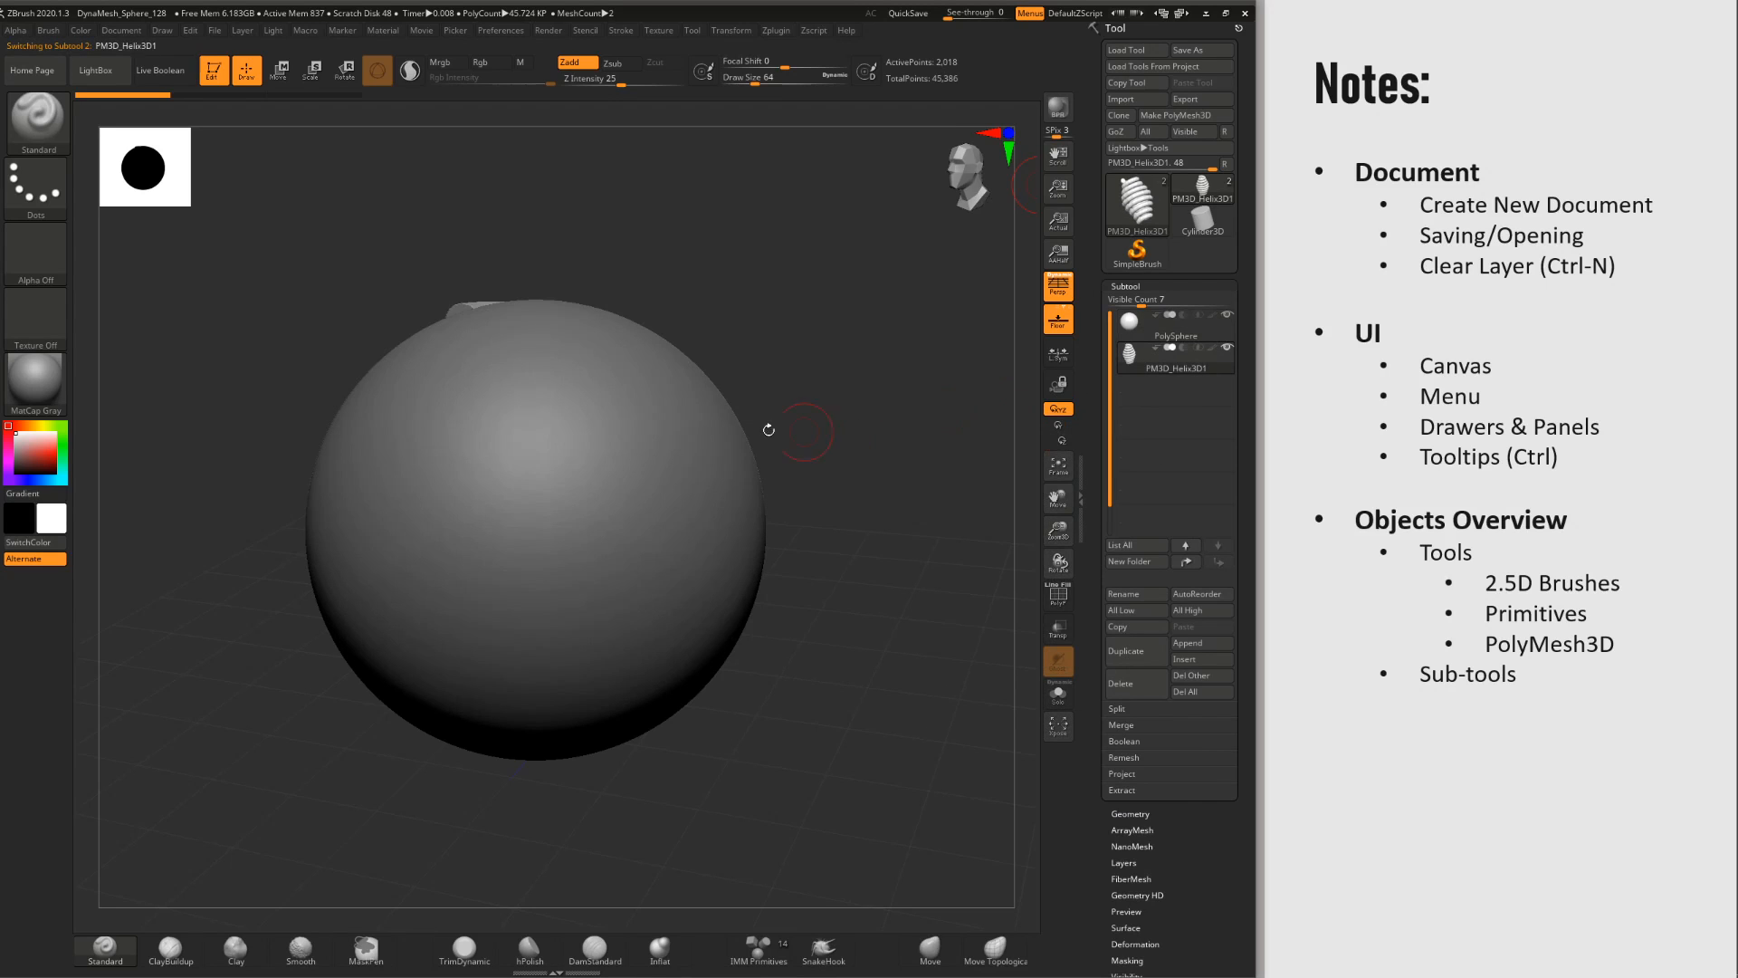
pyautogui.press('w')
pyautogui.moveTo(533, 456); pyautogui.dragTo(510, 170)
pyautogui.keyDown('alt'); pyautogui.moveTo(872, 313); pyautogui.dragTo(737, 388); pyautogui.keyUp('alt')
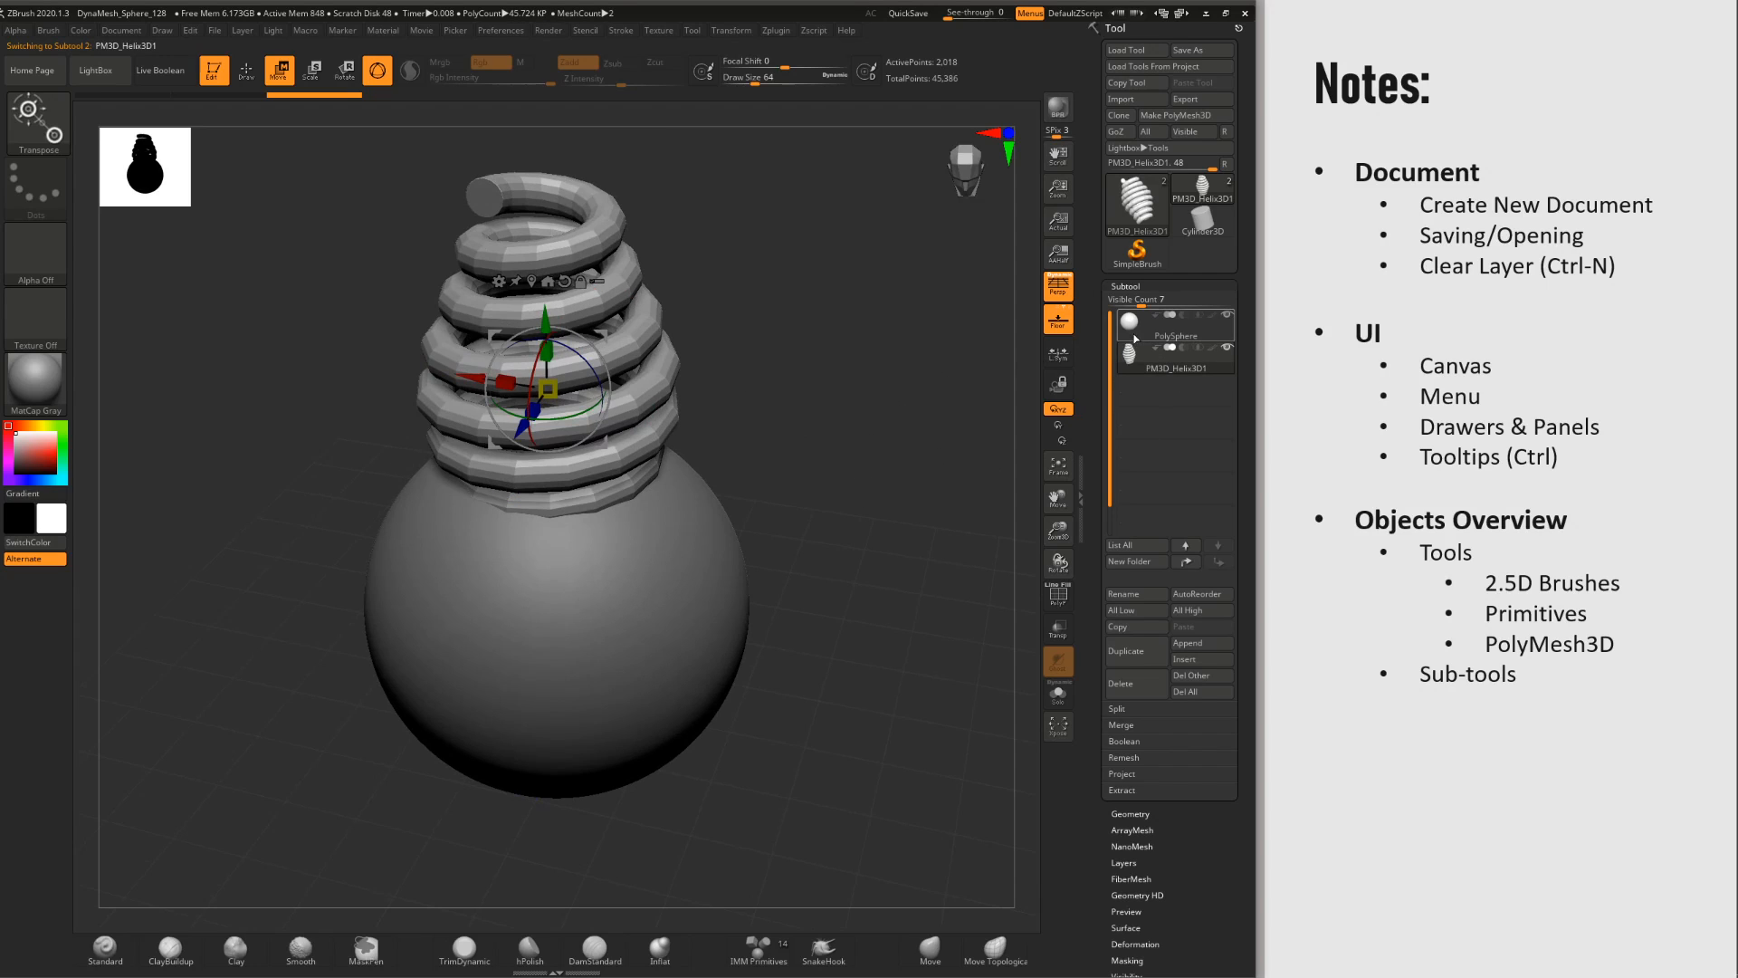
# Step: Switch the active subtool back and forth between the PolySphere and the helix, ending on the helix
pyautogui.click(1126, 330)
pyautogui.click(1128, 357)
pyautogui.click(1129, 330)
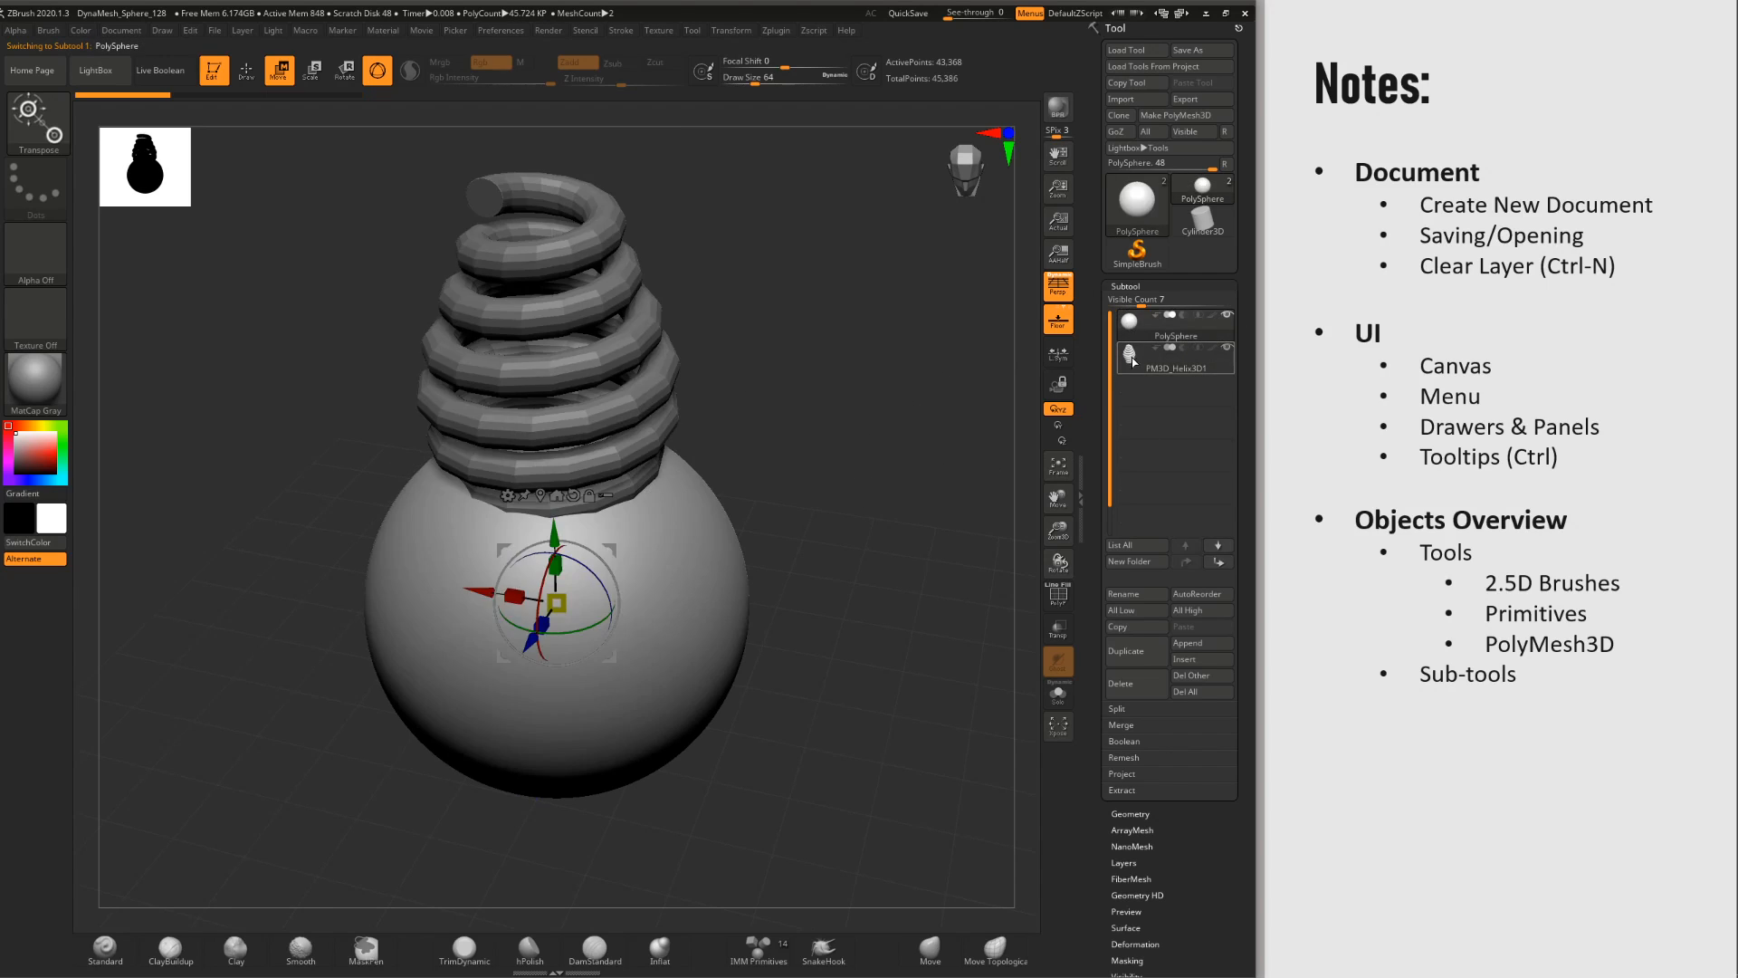
pyautogui.click(1129, 356)
pyautogui.click(1130, 328)
pyautogui.click(1129, 355)
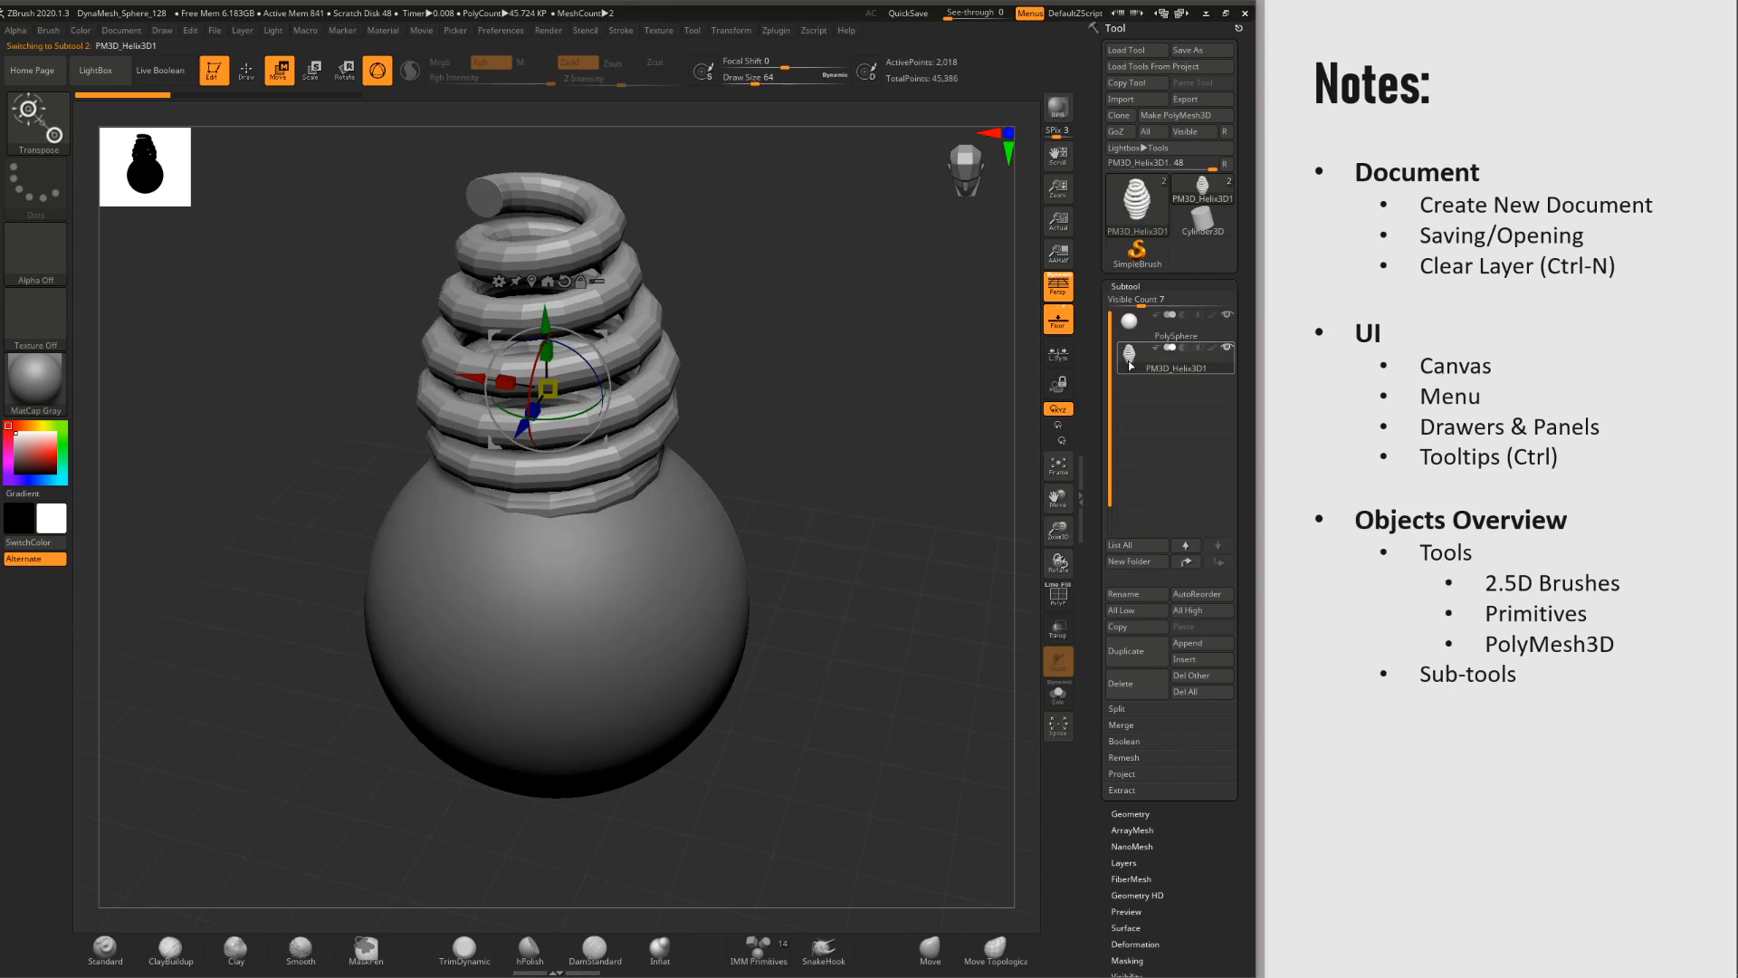
pyautogui.click(1131, 328)
pyautogui.click(1129, 353)
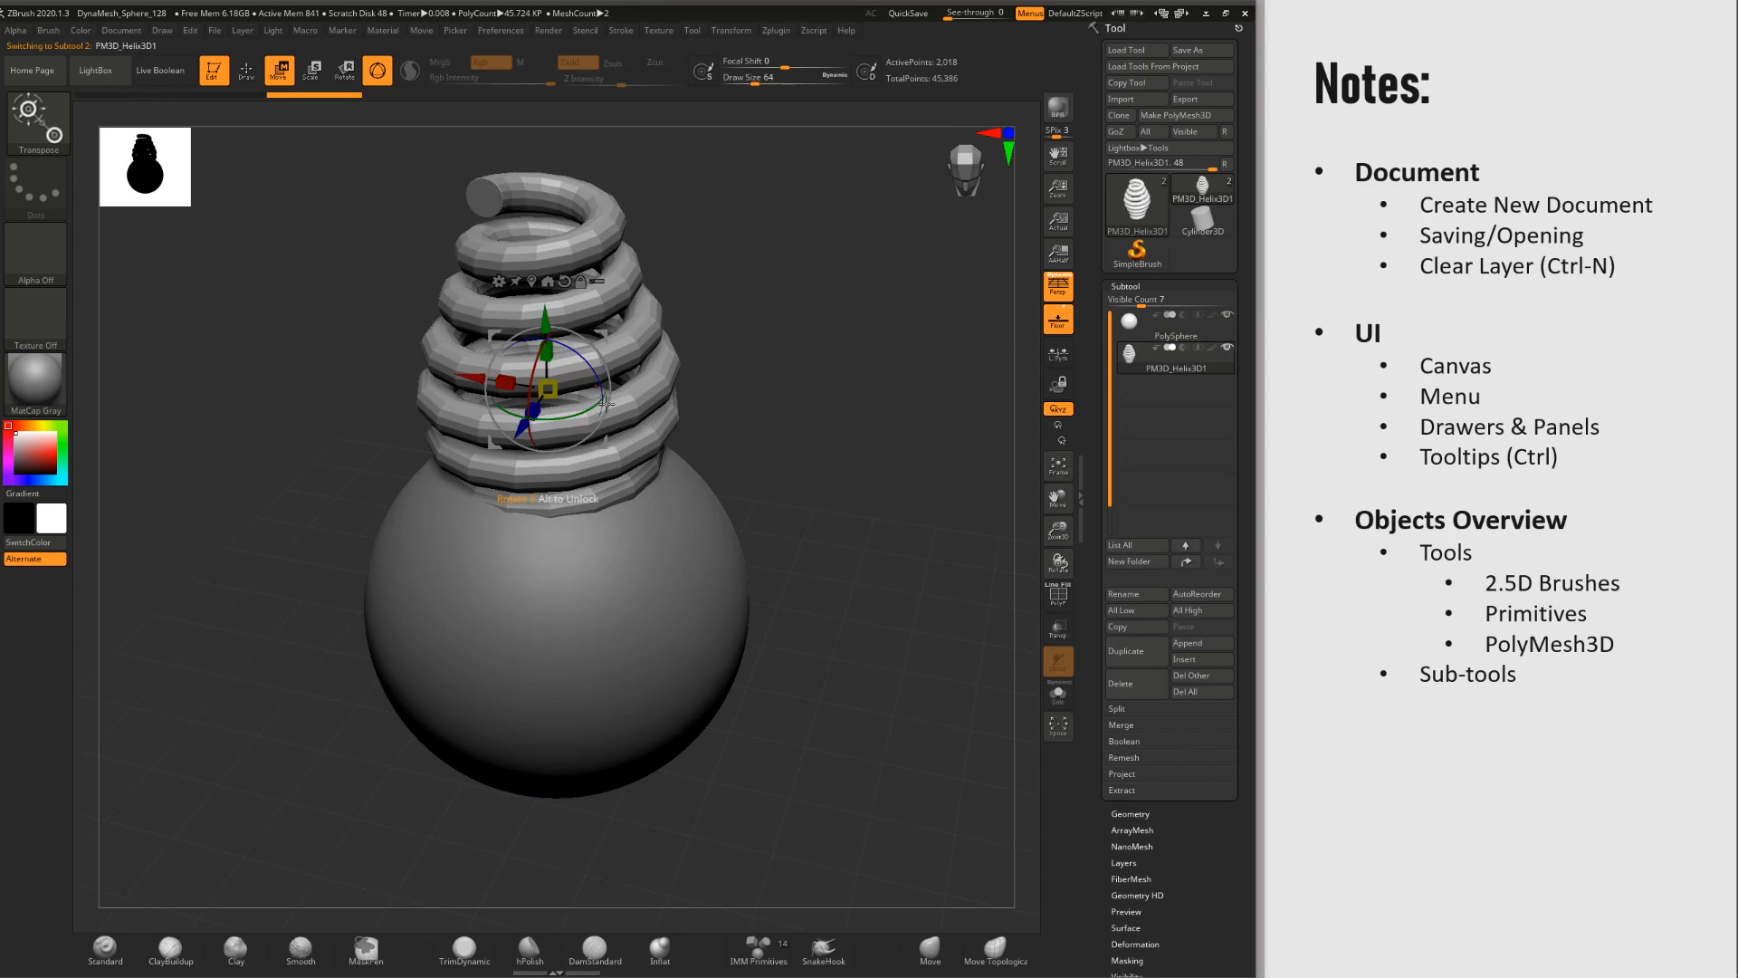
# Step: Pull the helix's lower coils outward on both sides using the Move brush at a draw size of 517
pyautogui.press('q')
pyautogui.click(928, 964)
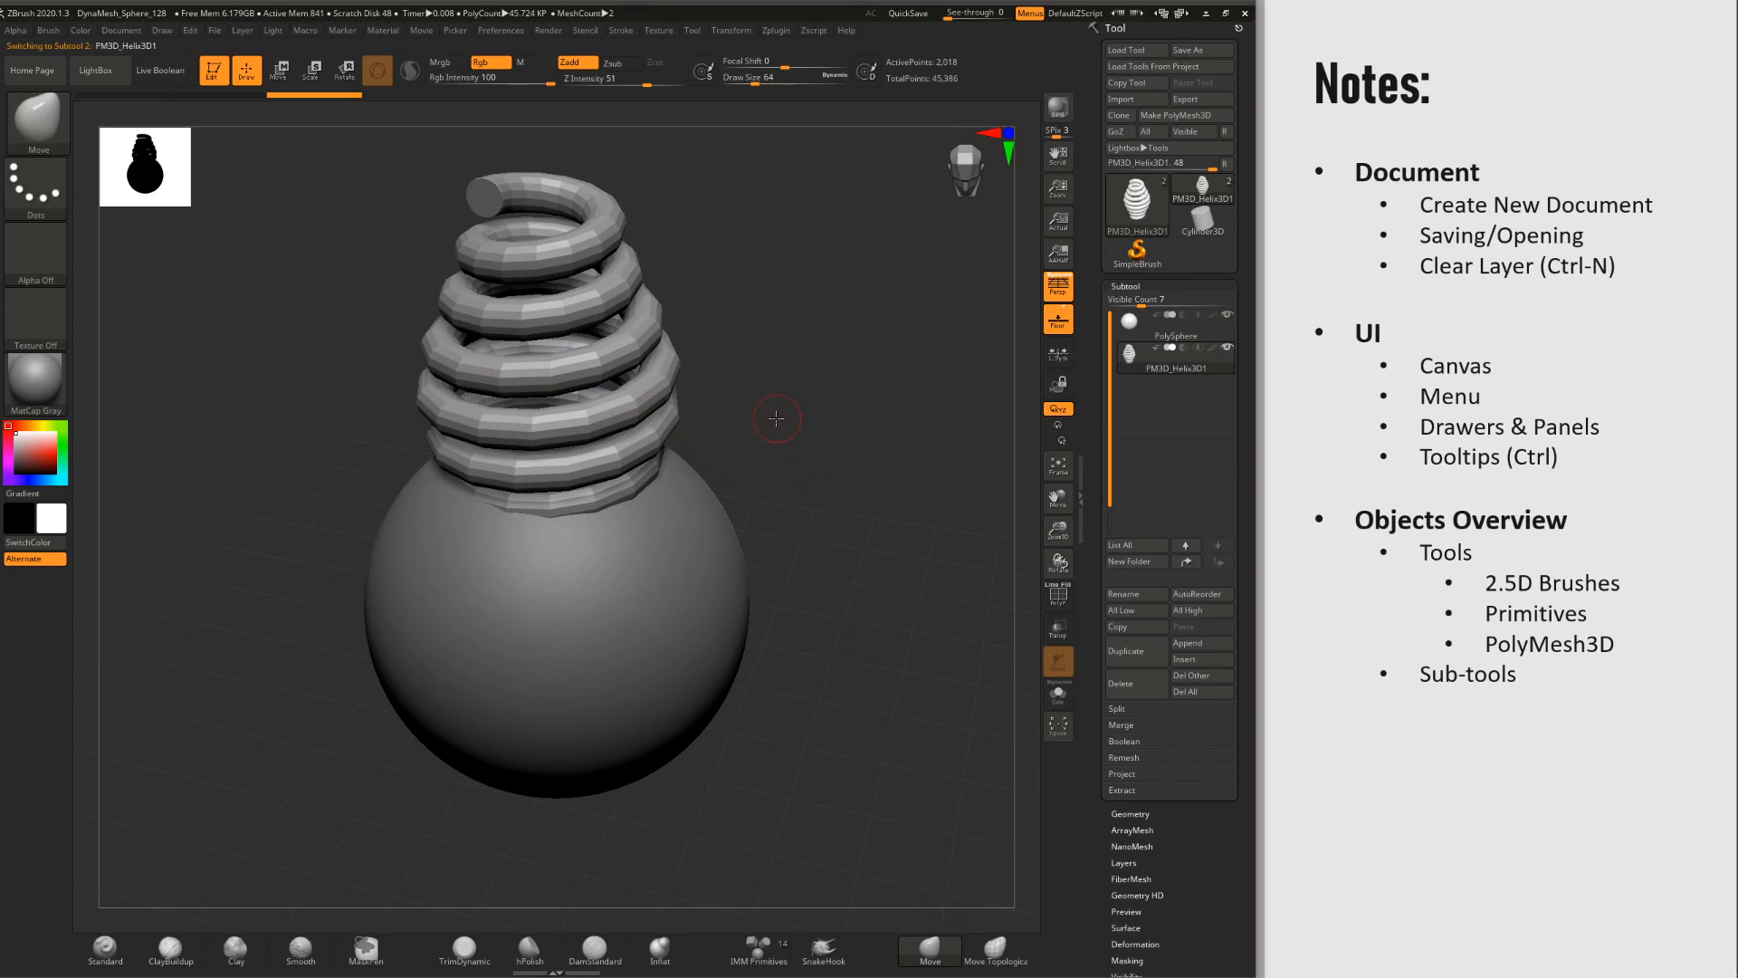
pyautogui.rightClick(804, 437)
pyautogui.moveTo(805, 446); pyautogui.dragTo(853, 449)
pyautogui.moveTo(656, 482)
pyautogui.mouseDown()
pyautogui.moveTo(704, 502)
pyautogui.moveTo(691, 543)
pyautogui.mouseUp()
pyautogui.moveTo(424, 451); pyautogui.dragTo(397, 465)
# Step: Thicken the helix coils using the Inflat brush with a focal shift of 94 and a draw size of 1000
pyautogui.click(659, 947)
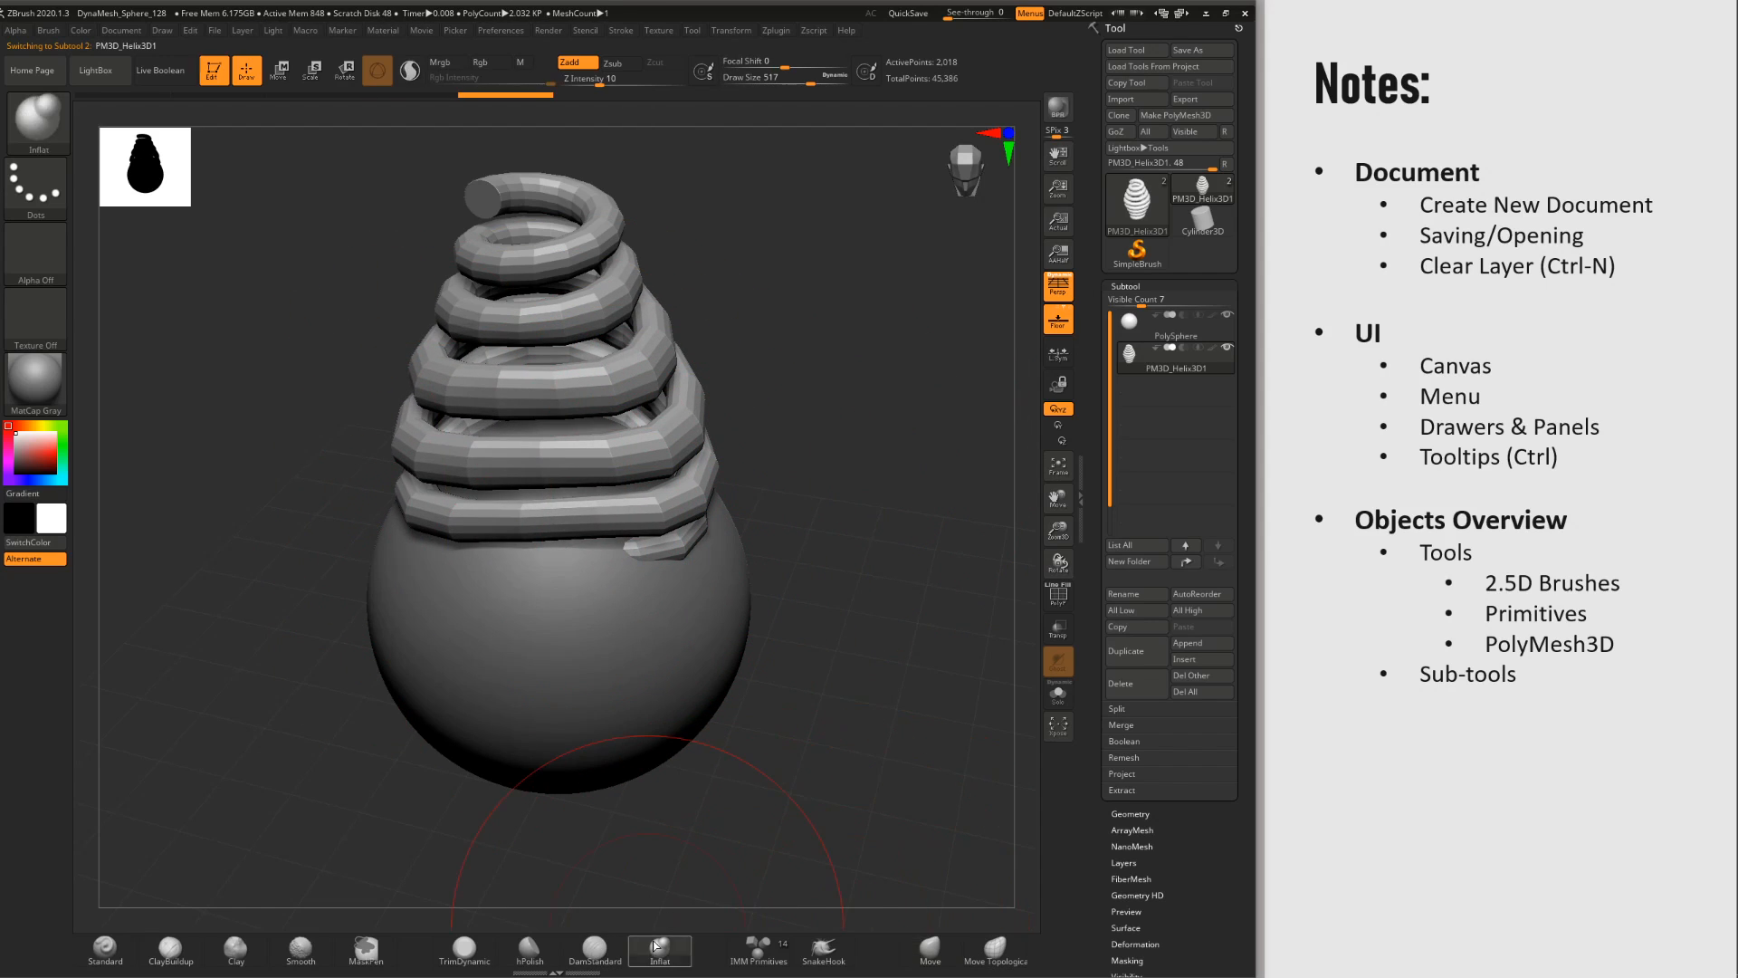
pyautogui.rightClick(801, 470)
pyautogui.click(820, 492)
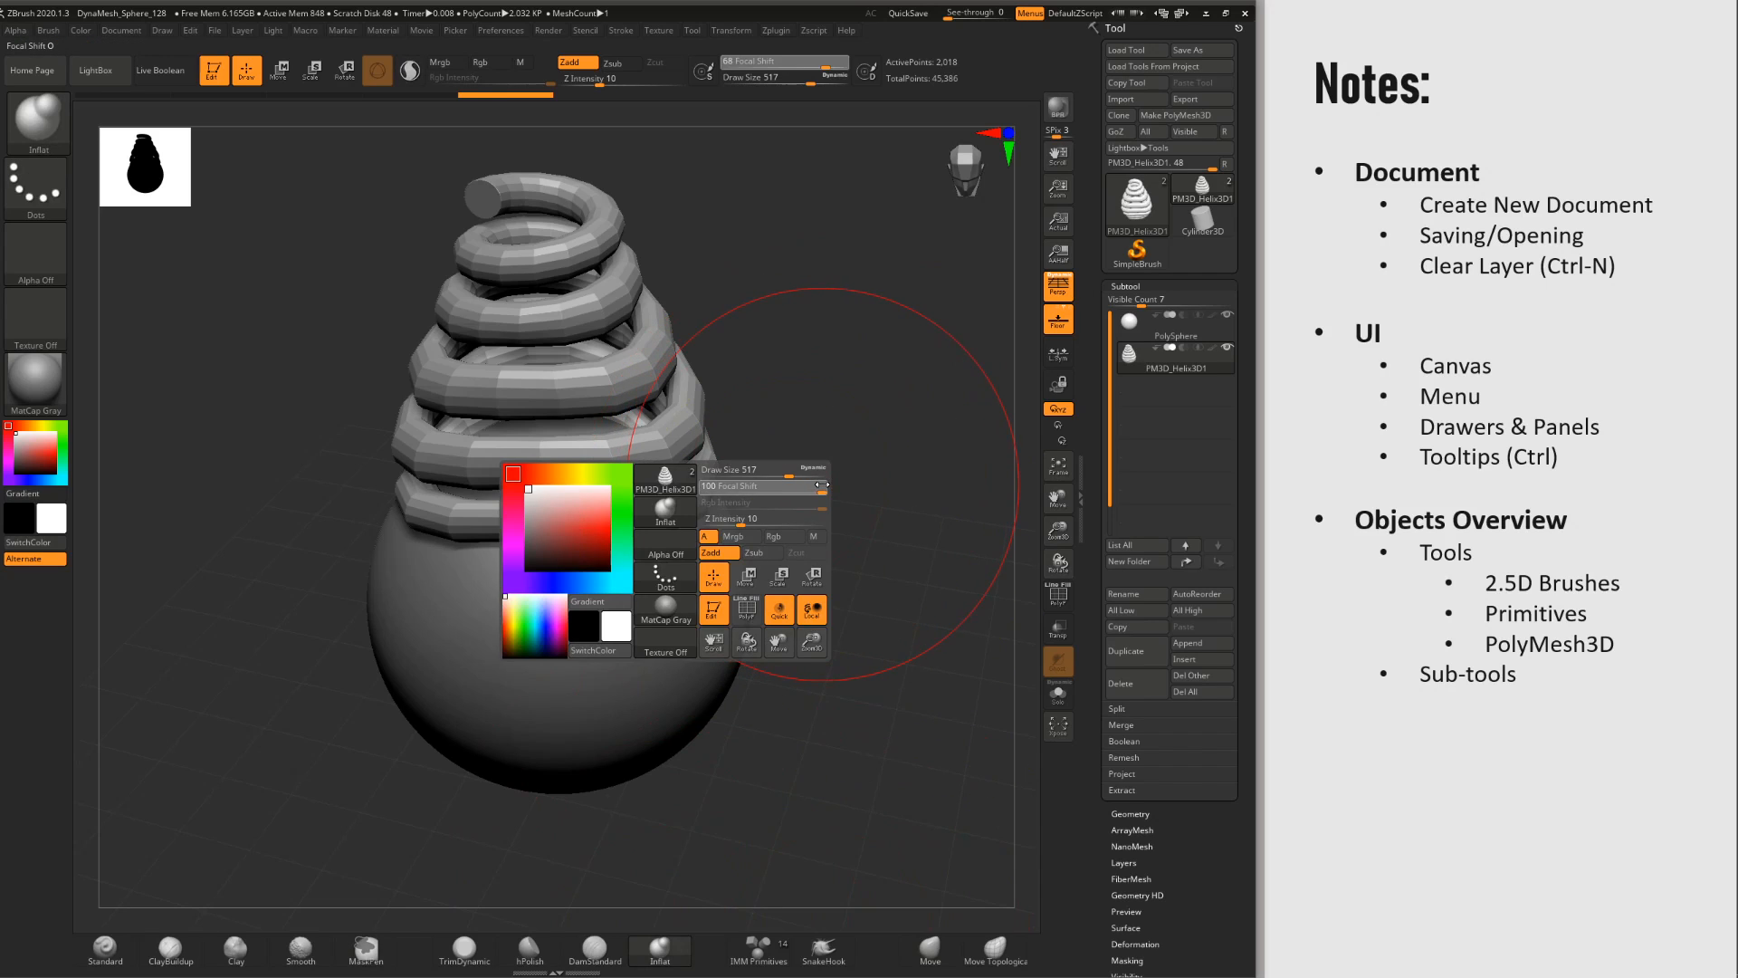
pyautogui.click(823, 473)
pyautogui.moveTo(603, 469)
pyautogui.mouseDown()
pyautogui.moveTo(590, 484)
pyautogui.moveTo(609, 466)
pyautogui.mouseUp()
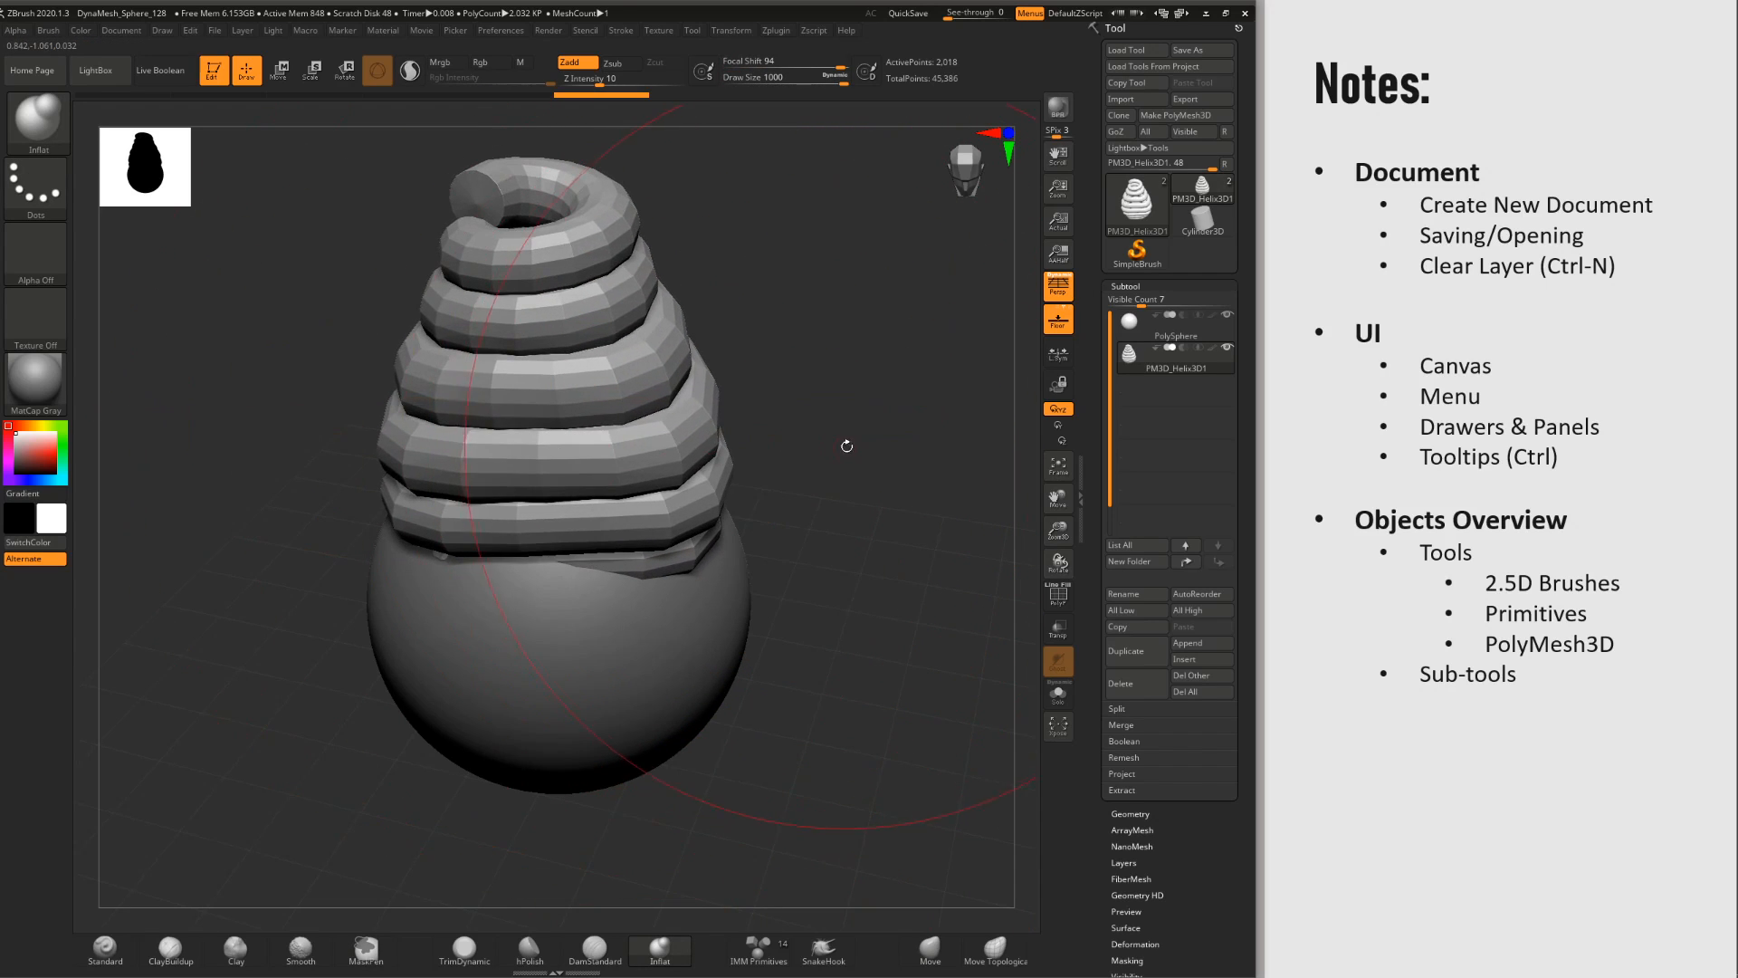
# Step: Set the Inflat brush's draw size to 476 and try smoothing diagonally across the thickened helix coils
pyautogui.moveTo(846, 446); pyautogui.dragTo(828, 412)
pyautogui.rightClick(825, 413)
pyautogui.click(808, 414)
pyautogui.moveTo(487, 421)
pyautogui.keyDown('shift'); pyautogui.mouseDown()
pyautogui.moveTo(509, 549)
pyautogui.moveTo(725, 504)
pyautogui.mouseUp(); pyautogui.keyUp('shift')
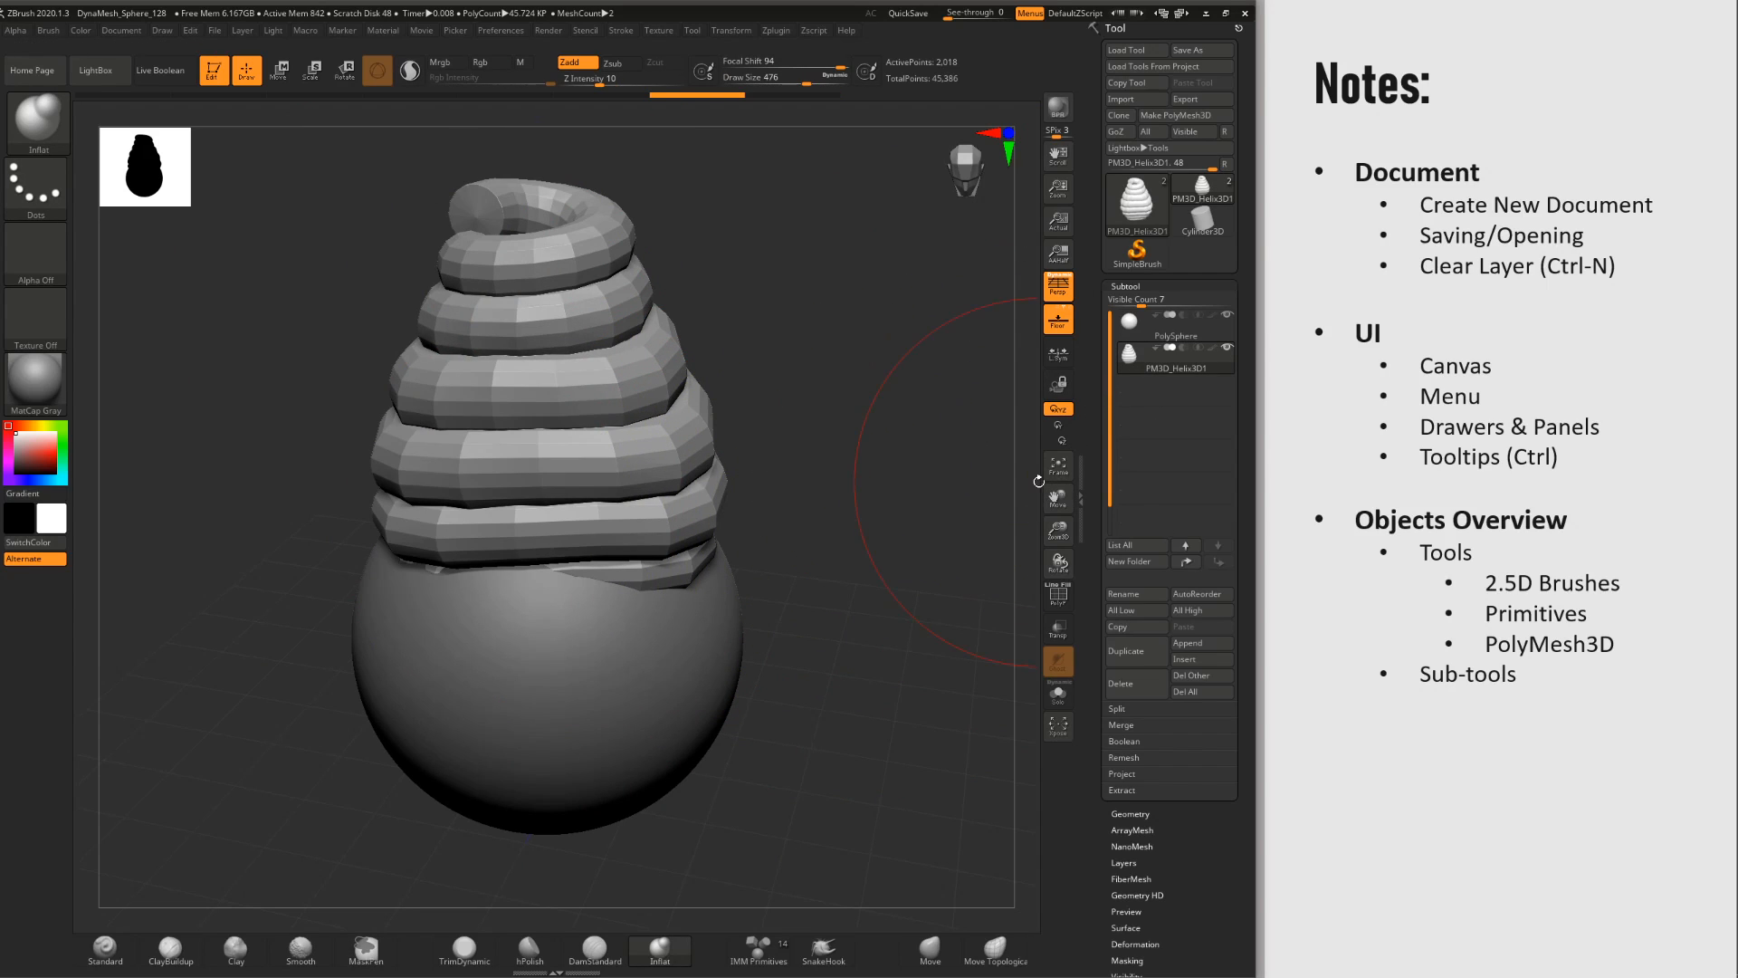
pyautogui.click(1345, 542)
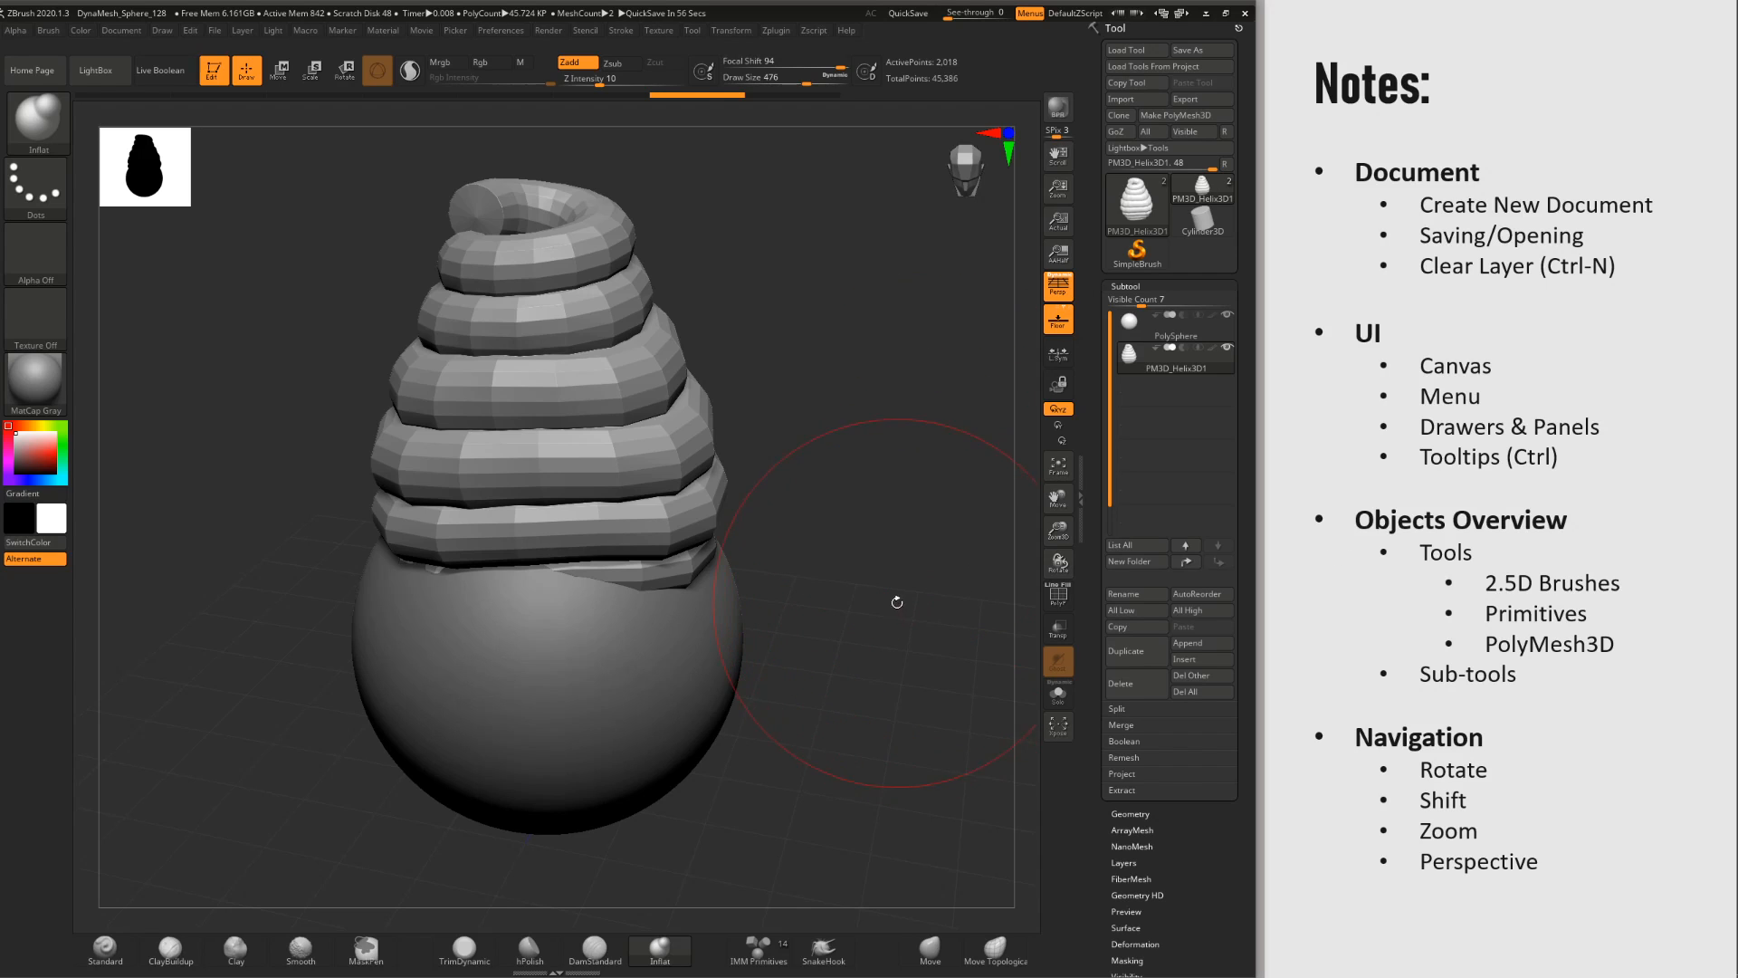
# Step: Rotate, pan and zoom the view to examine the helix and sphere from several angles and distances
pyautogui.moveTo(897, 602); pyautogui.dragTo(878, 586)
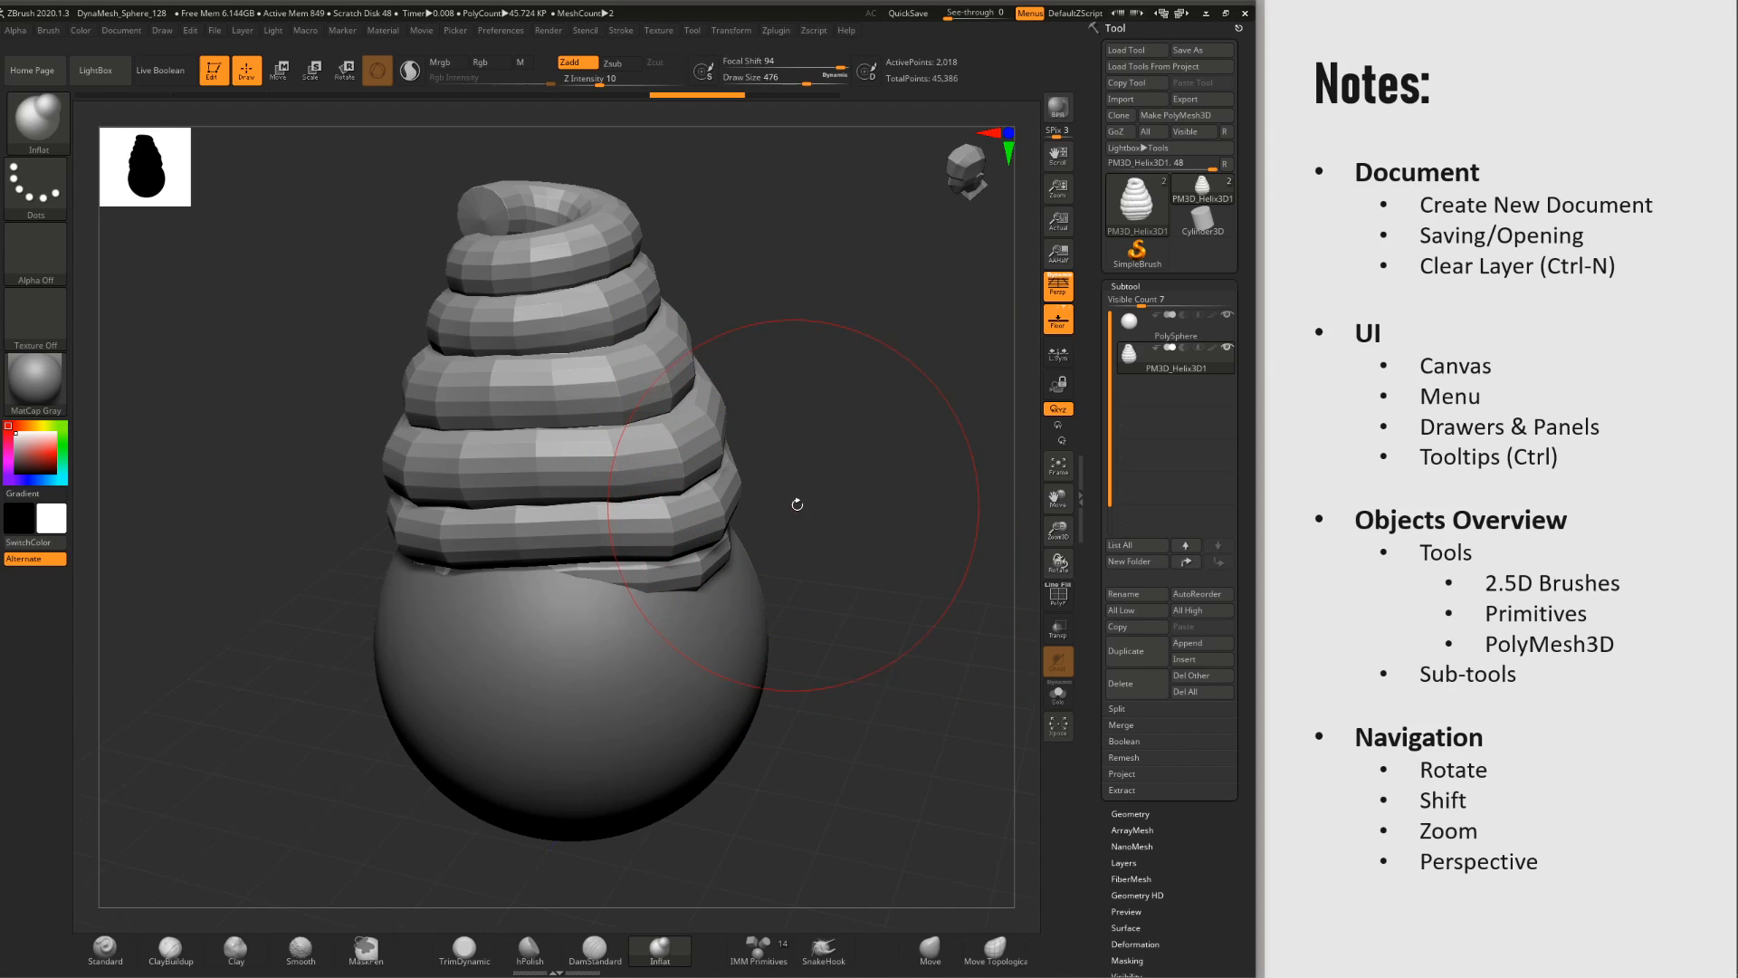
pyautogui.moveTo(824, 530)
pyautogui.mouseDown()
pyautogui.moveTo(867, 552)
pyautogui.moveTo(810, 560)
pyautogui.mouseUp()
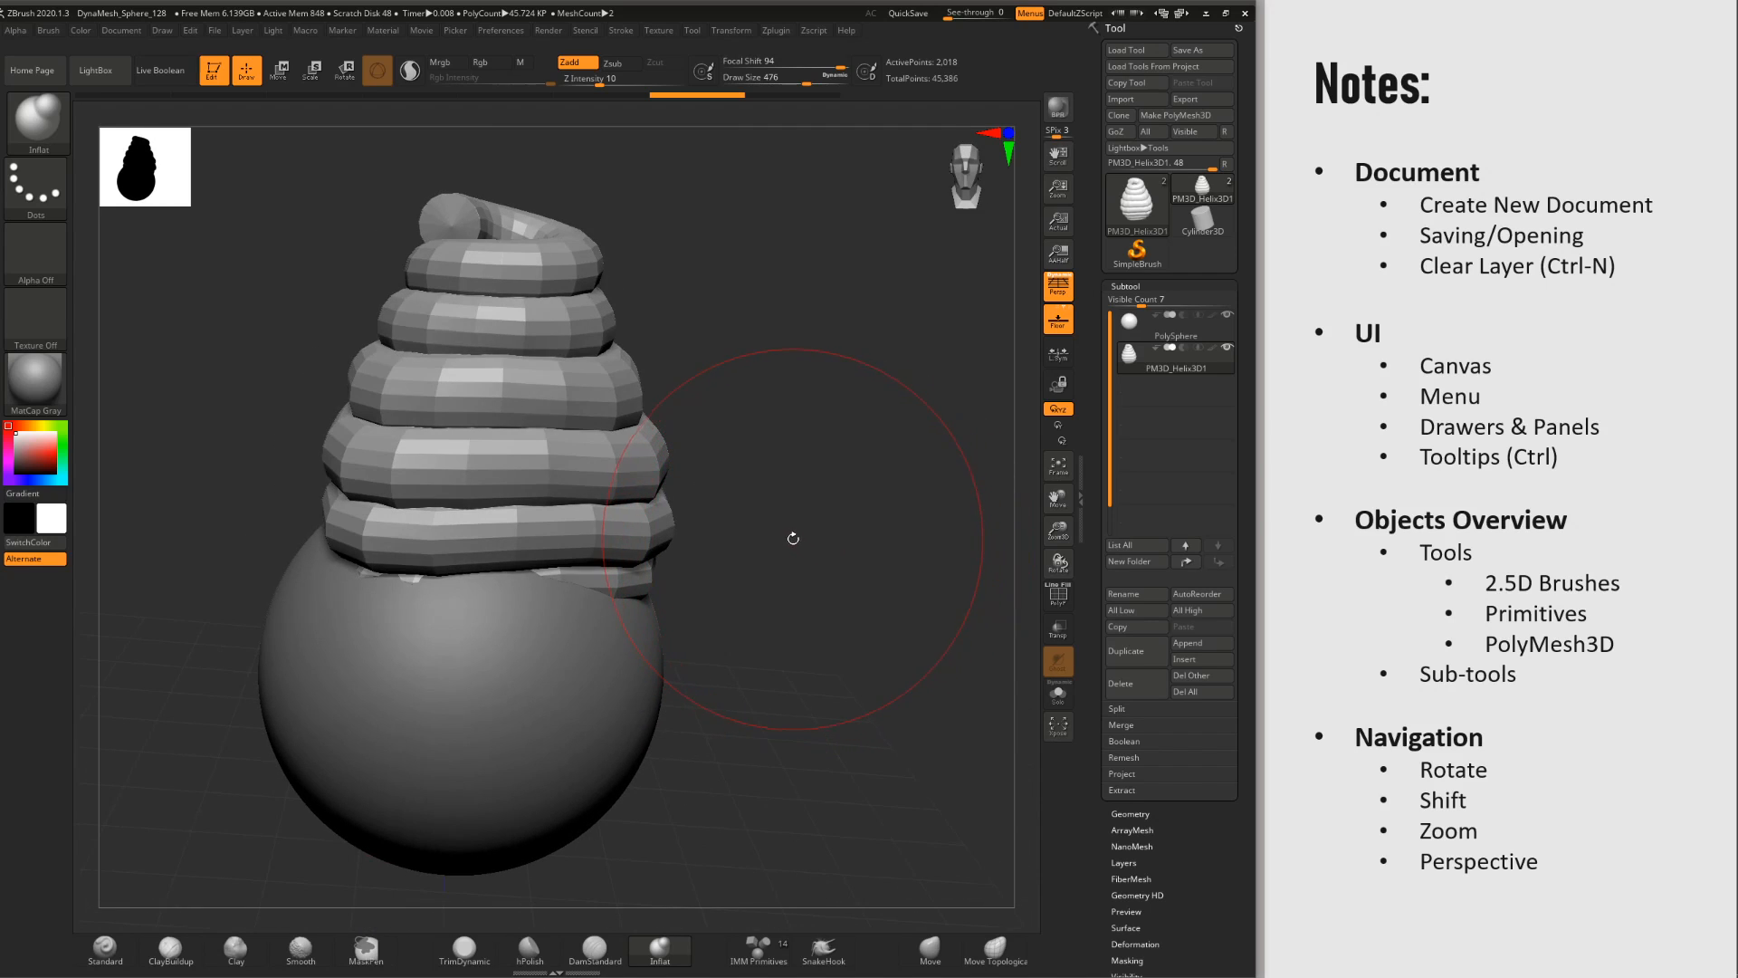
pyautogui.moveTo(786, 526); pyautogui.dragTo(860, 540)
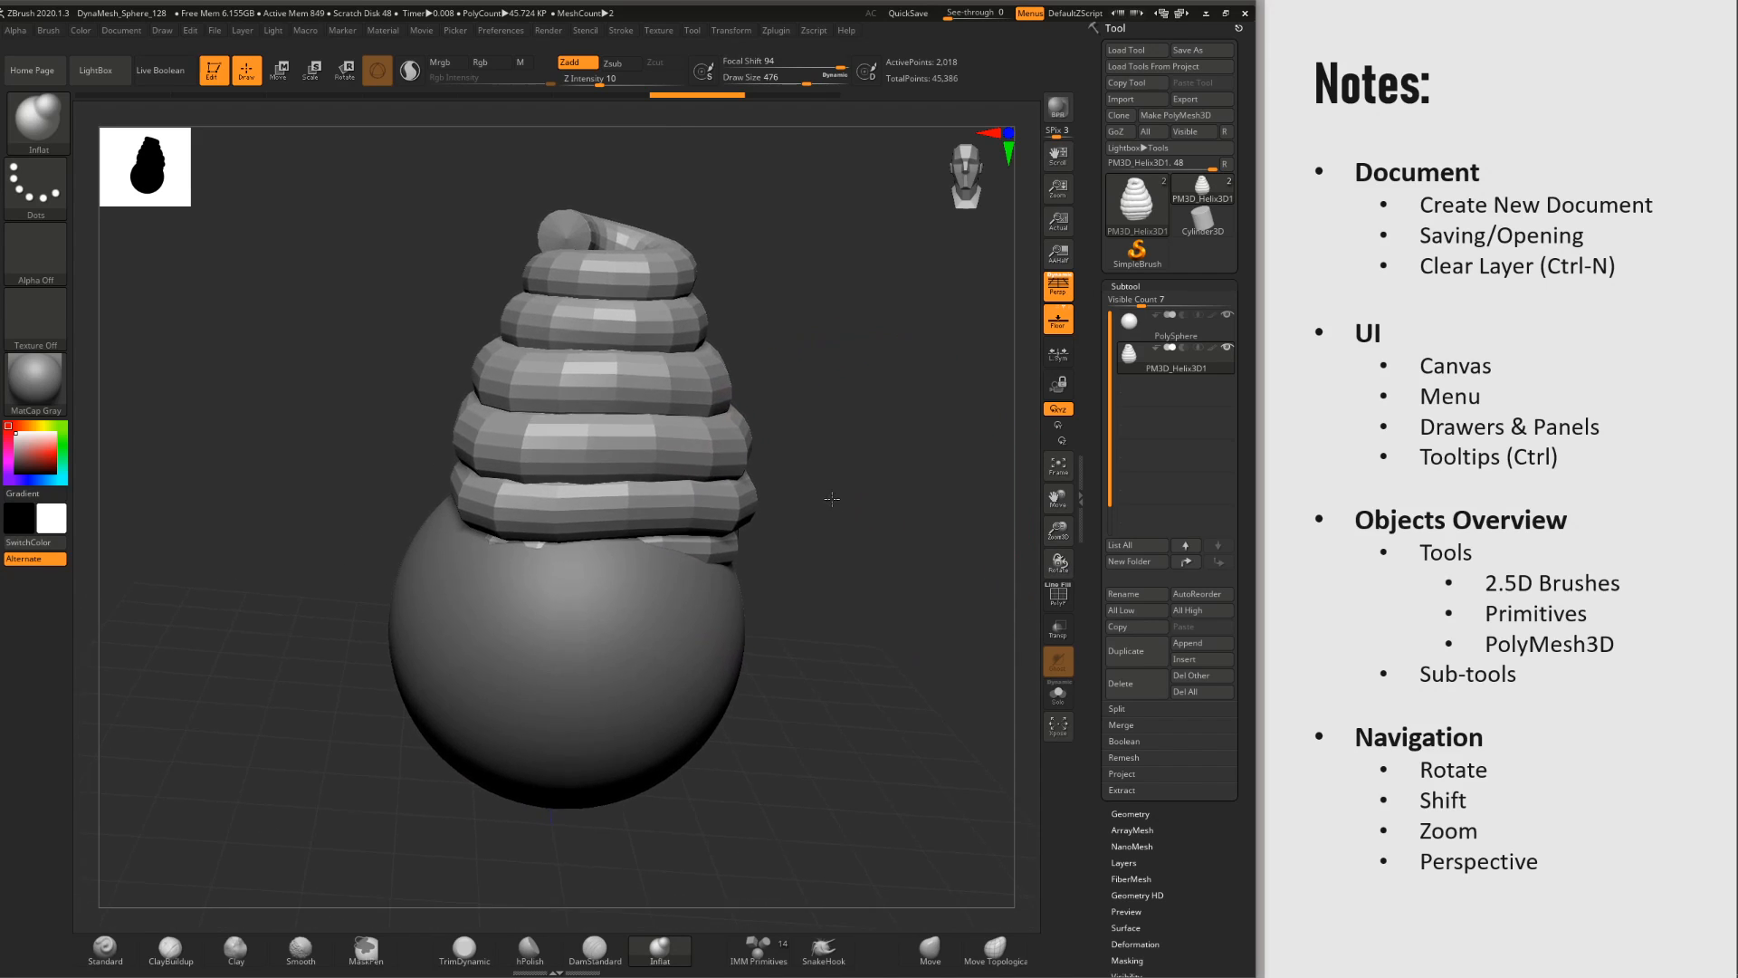
pyautogui.moveTo(835, 510); pyautogui.dragTo(791, 649)
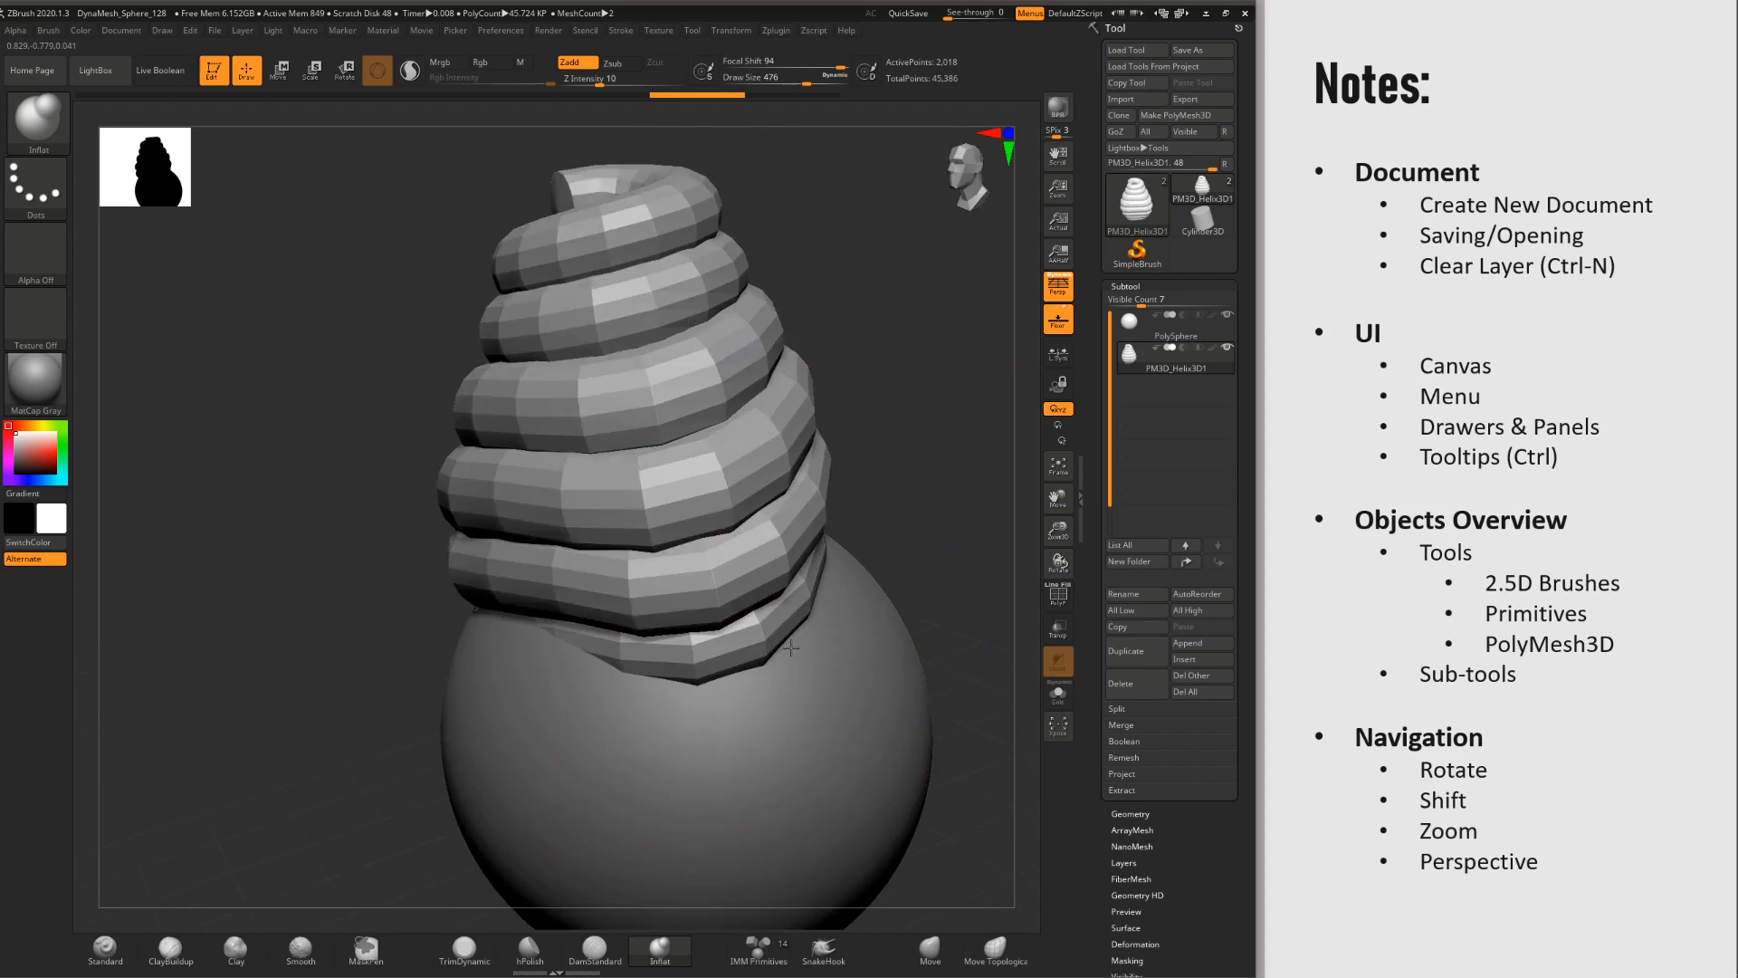
pyautogui.moveTo(790, 648)
pyautogui.keyDown('alt'); pyautogui.mouseDown(button='right')
pyautogui.moveTo(1014, 633)
pyautogui.moveTo(802, 648)
pyautogui.moveTo(826, 614)
pyautogui.moveTo(669, 579)
pyautogui.moveTo(814, 594)
pyautogui.moveTo(802, 582)
pyautogui.moveTo(689, 663)
pyautogui.mouseUp(button='right'); pyautogui.keyUp('alt')
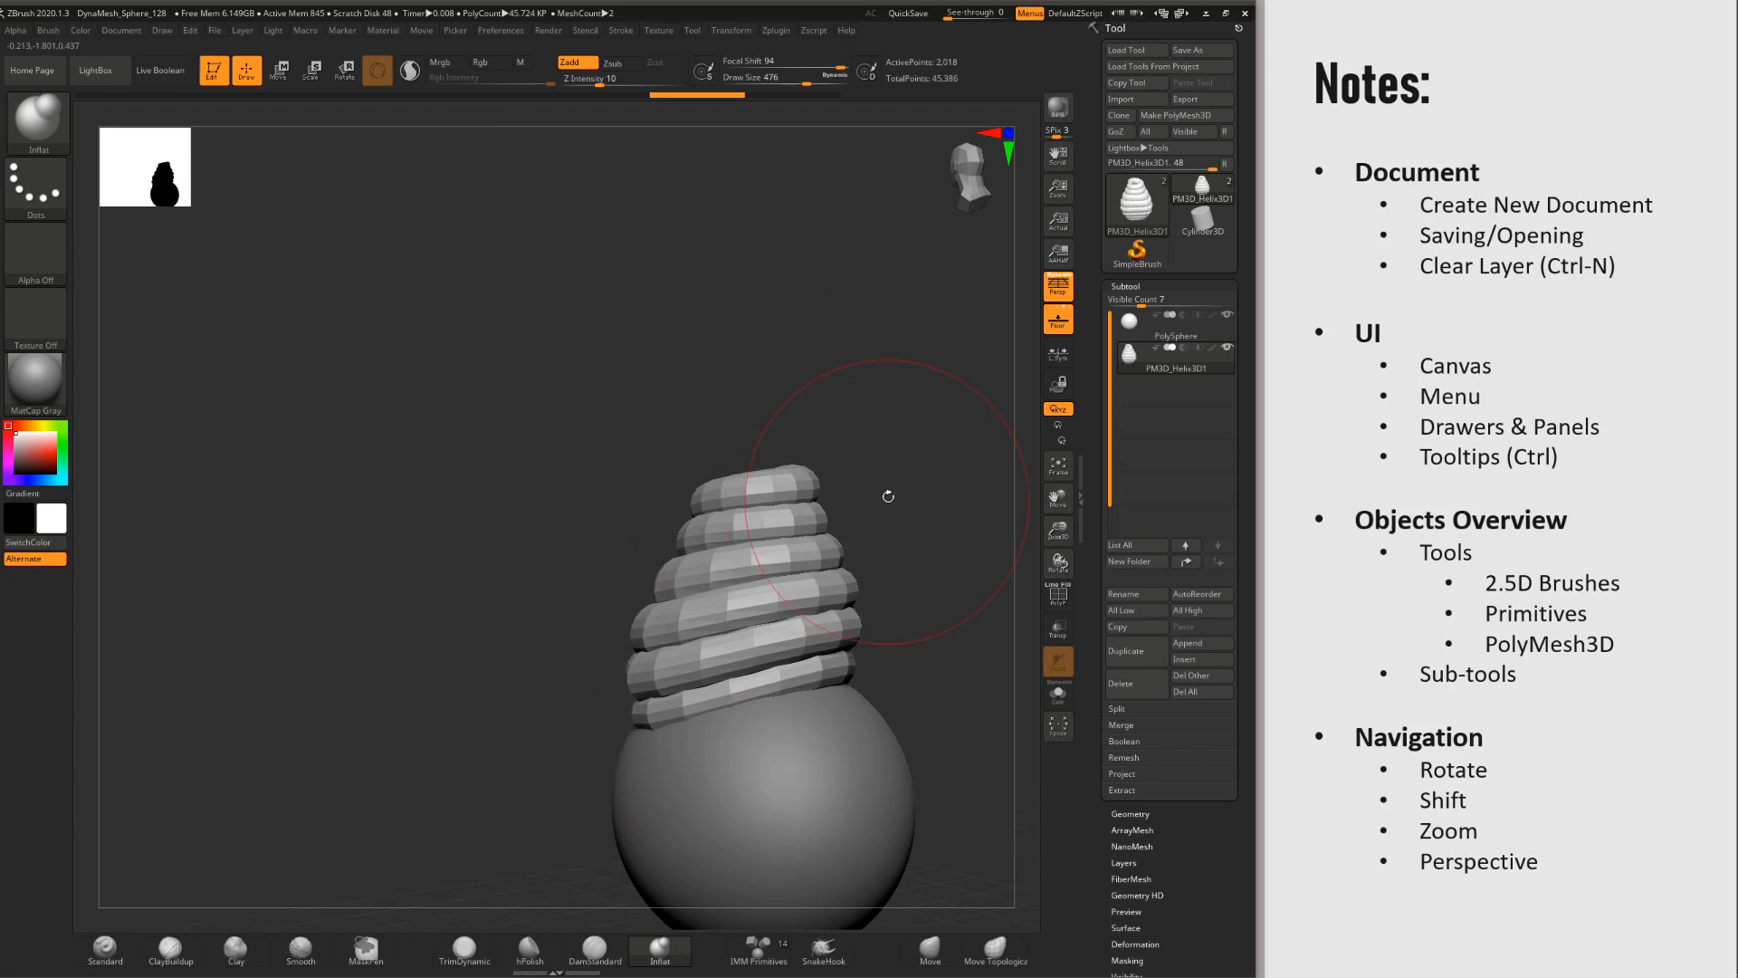
pyautogui.moveTo(888, 496)
pyautogui.mouseDown(button='right')
pyautogui.moveTo(885, 563)
pyautogui.moveTo(764, 447)
pyautogui.moveTo(1000, 544)
pyautogui.moveTo(808, 528)
pyautogui.moveTo(827, 586)
pyautogui.moveTo(828, 469)
pyautogui.mouseUp(button='right')
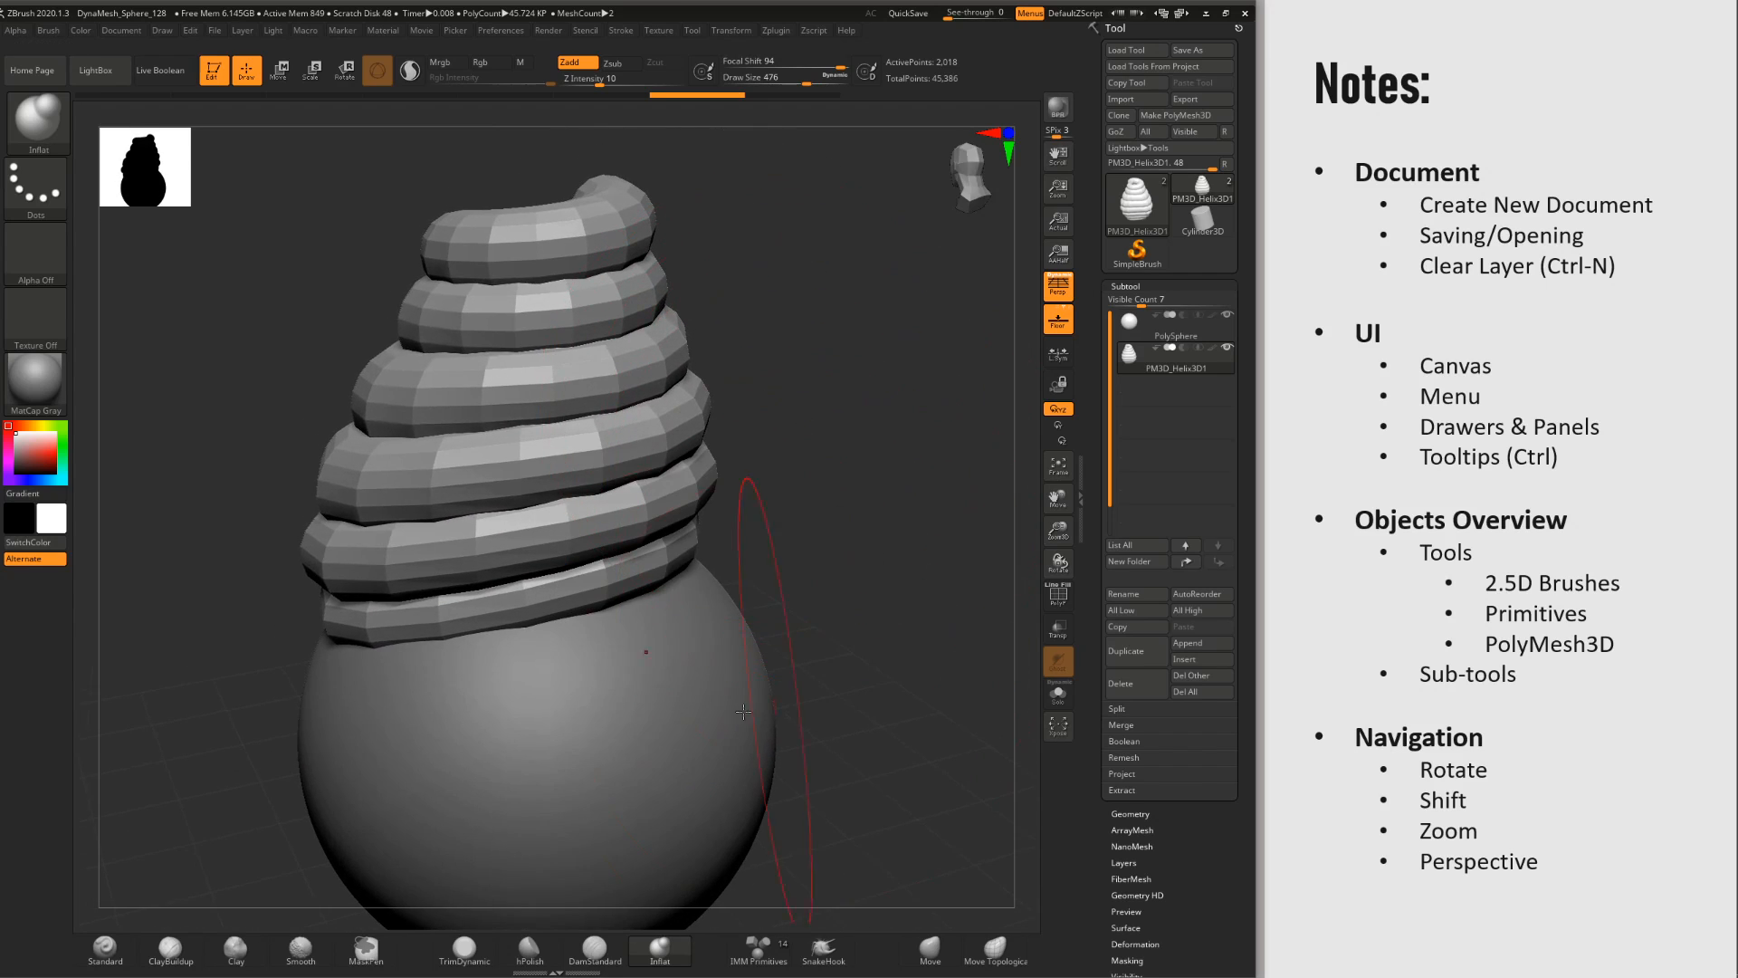
pyautogui.keyDown('alt'); pyautogui.moveTo(896, 642); pyautogui.dragTo(891, 444, button='right'); pyautogui.keyUp('alt')
# Step: Toggle perspective distortion off and back on twice to compare how the helix and sphere look
pyautogui.click(1063, 293)
pyautogui.click(1063, 292)
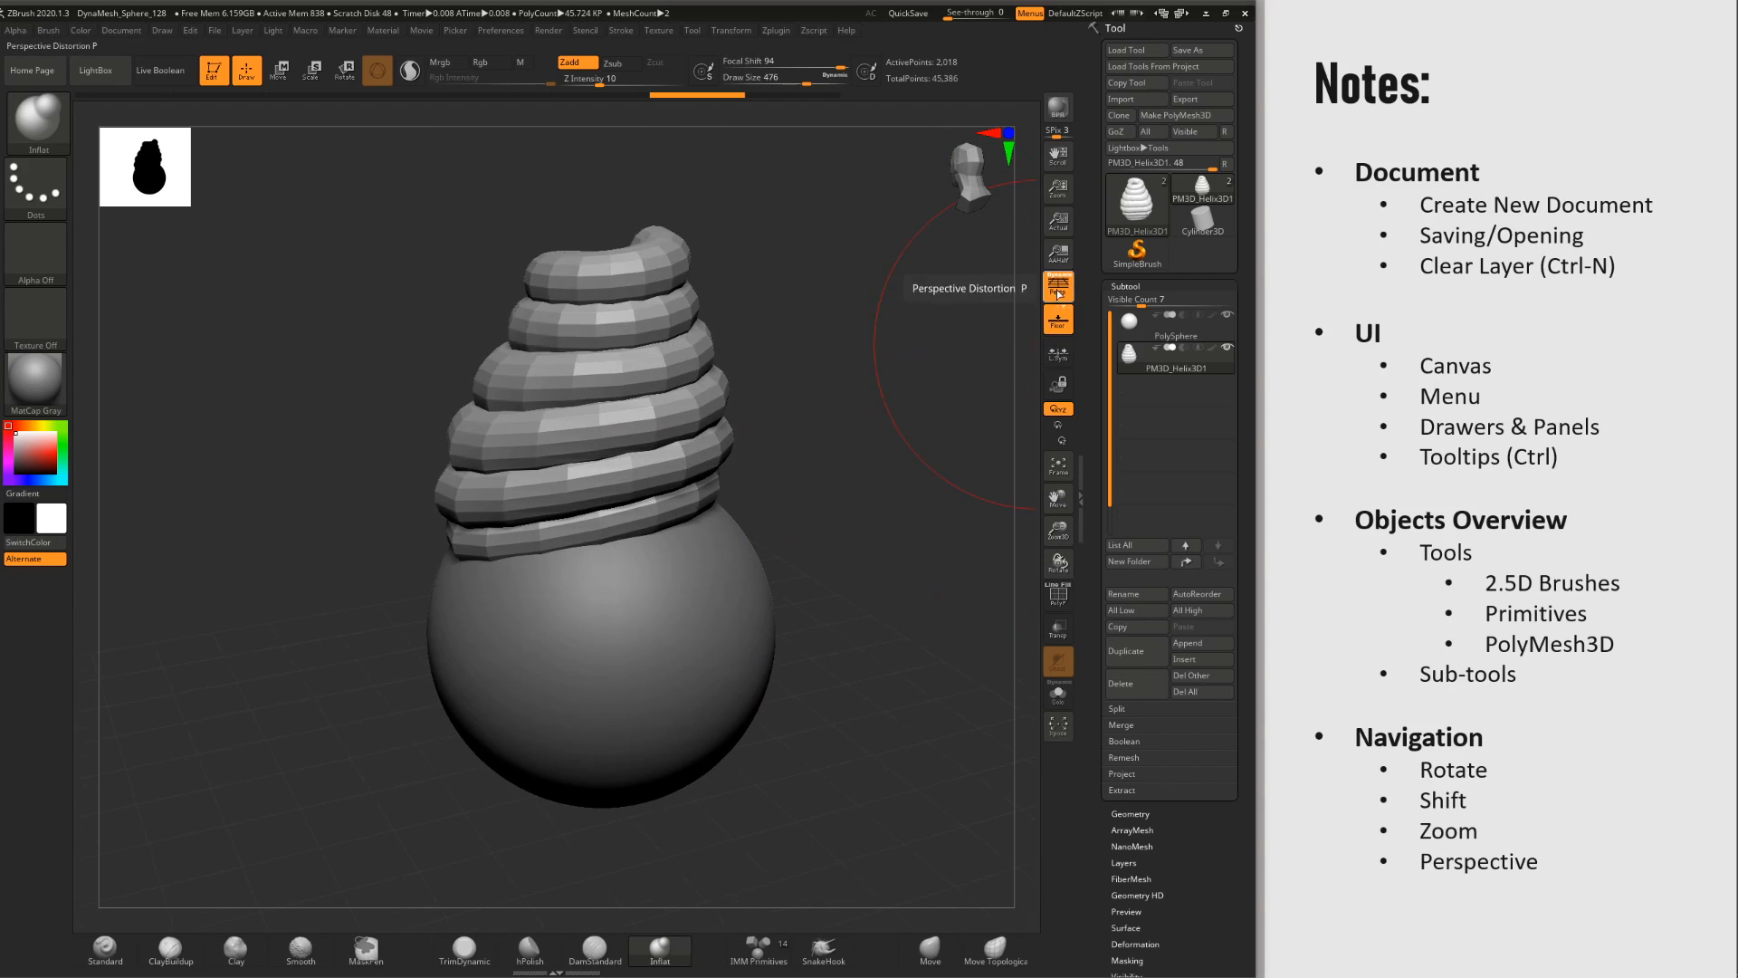
pyautogui.click(1063, 292)
pyautogui.click(1063, 291)
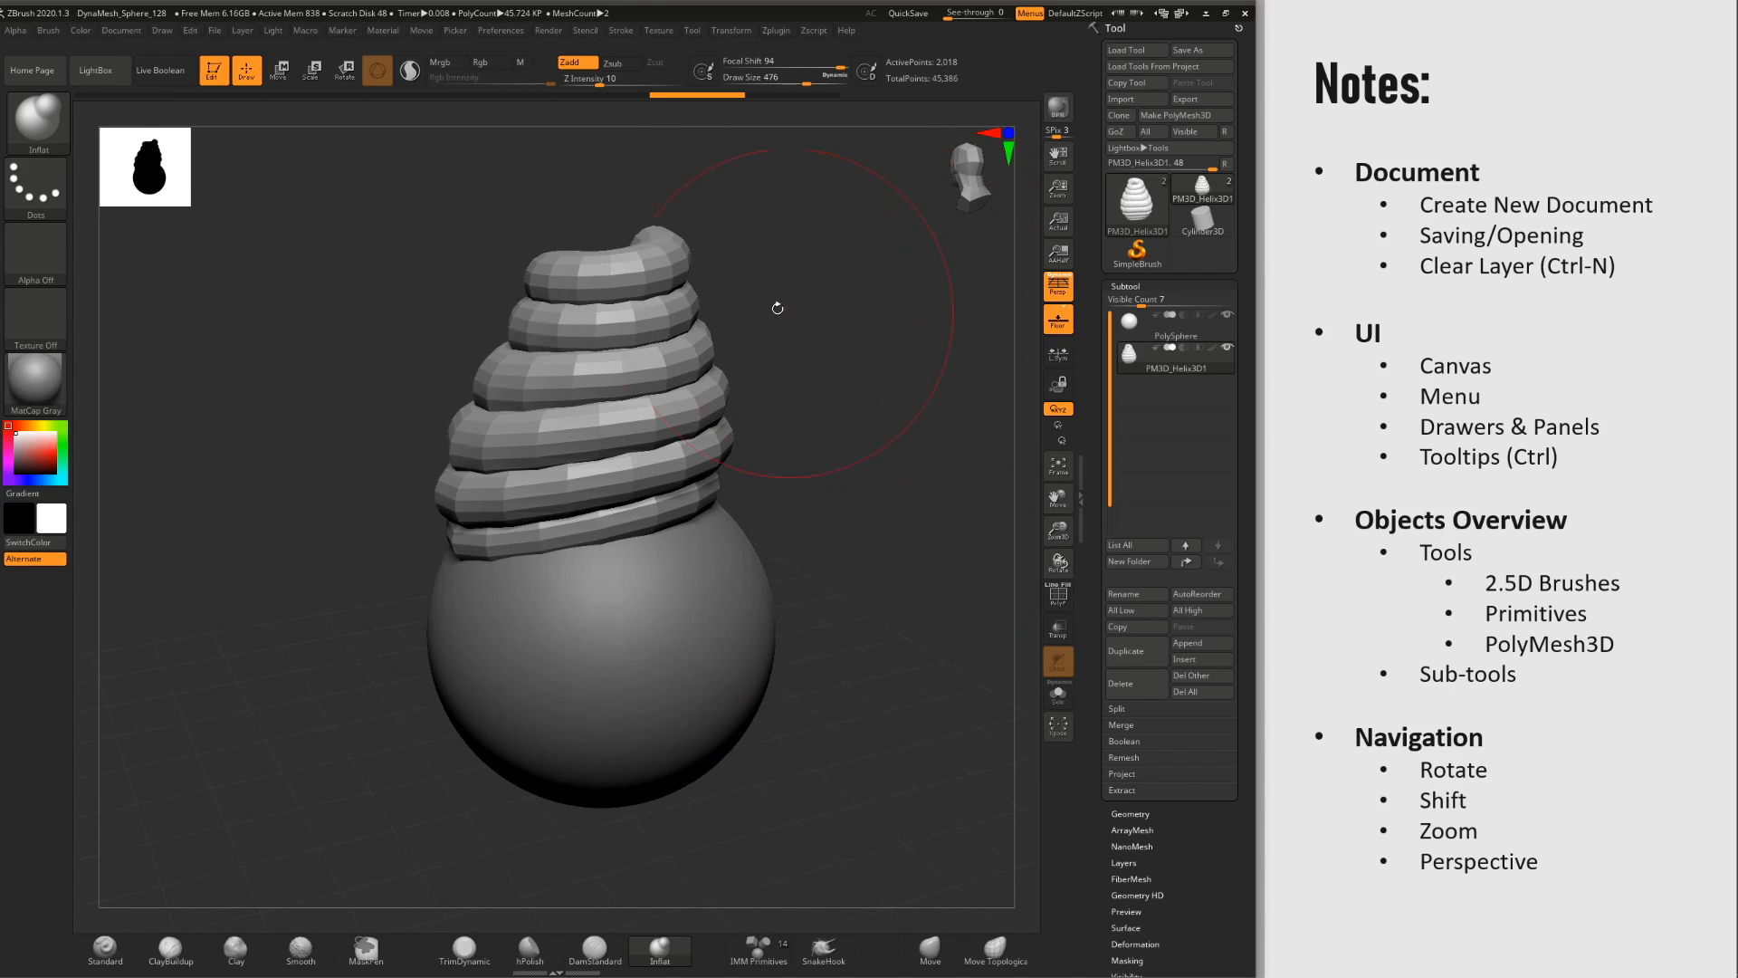
# Step: Set the camera's focal length to about 249 mm, and compare the model with perspective off and on
pyautogui.click(164, 31)
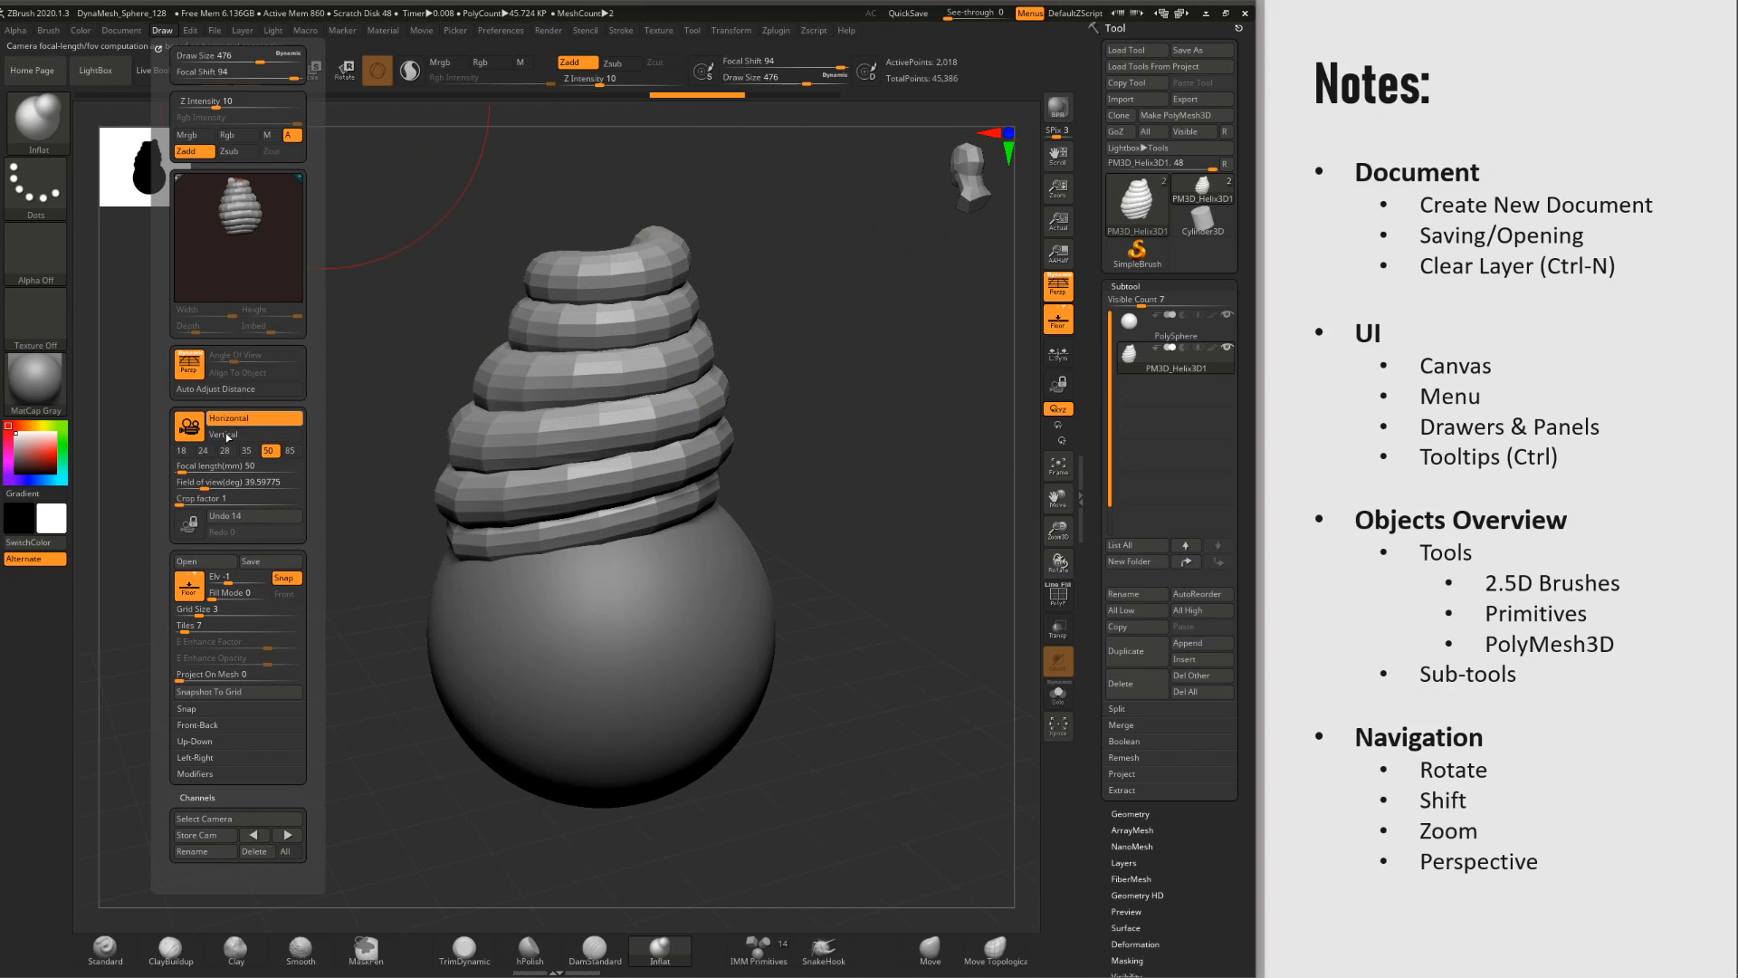
pyautogui.moveTo(185, 465); pyautogui.dragTo(193, 467)
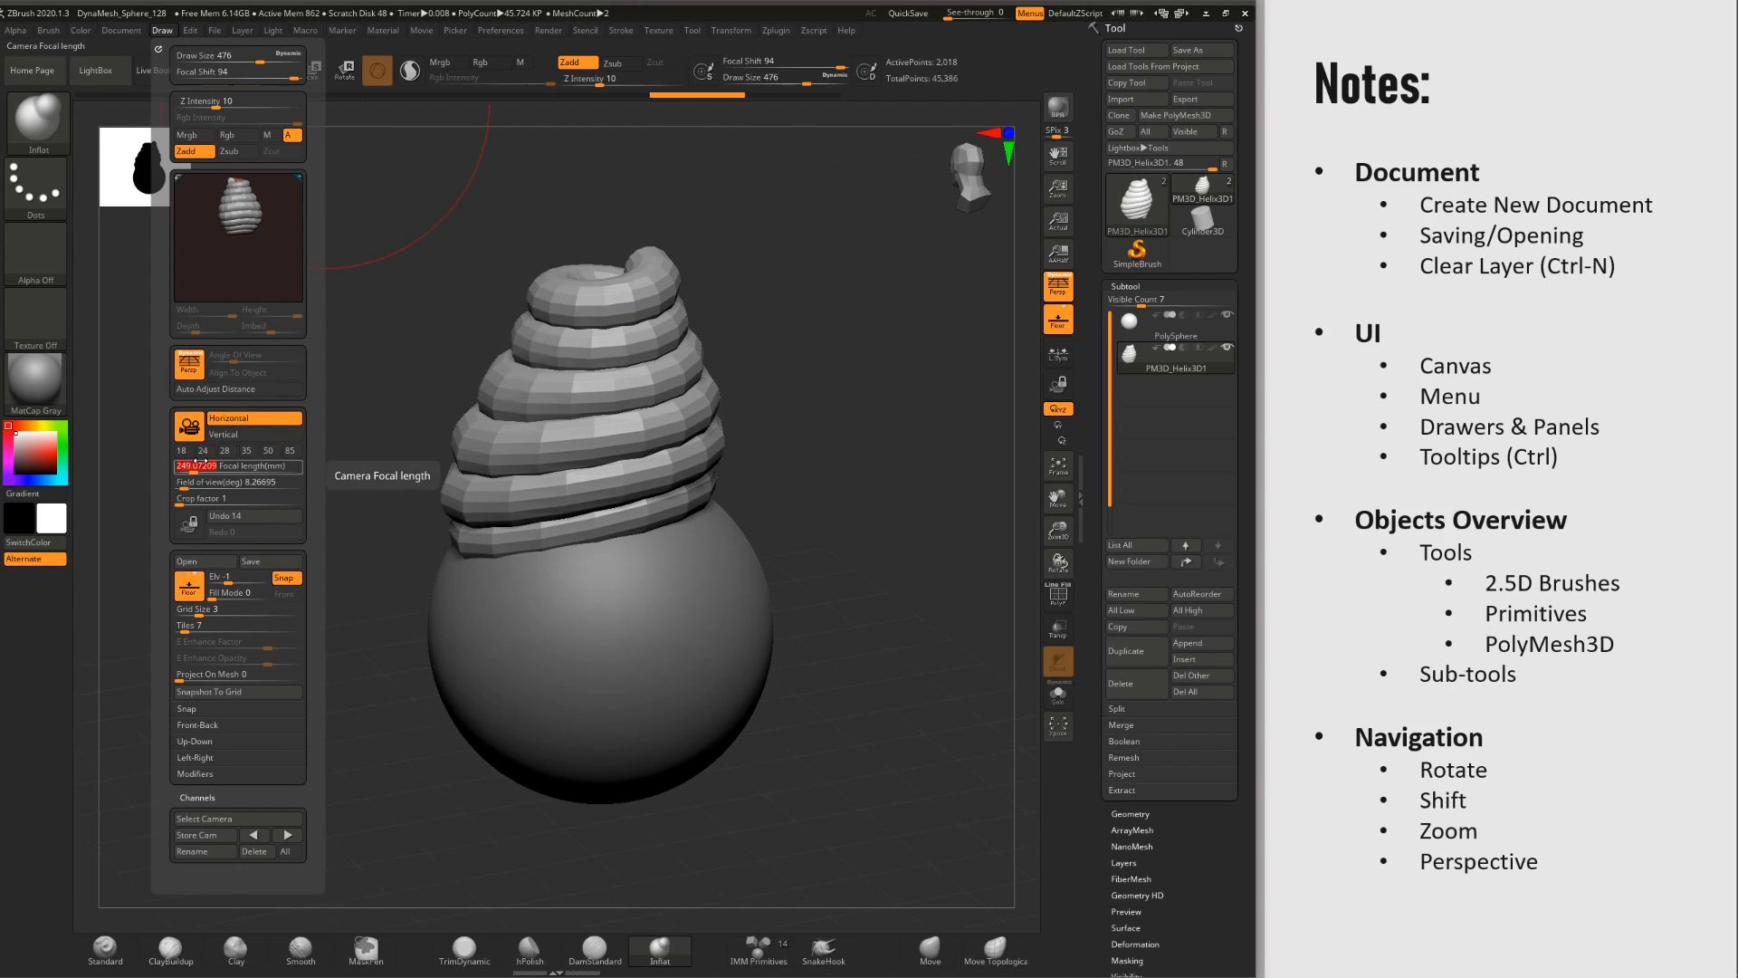
pyautogui.click(191, 374)
pyautogui.click(191, 373)
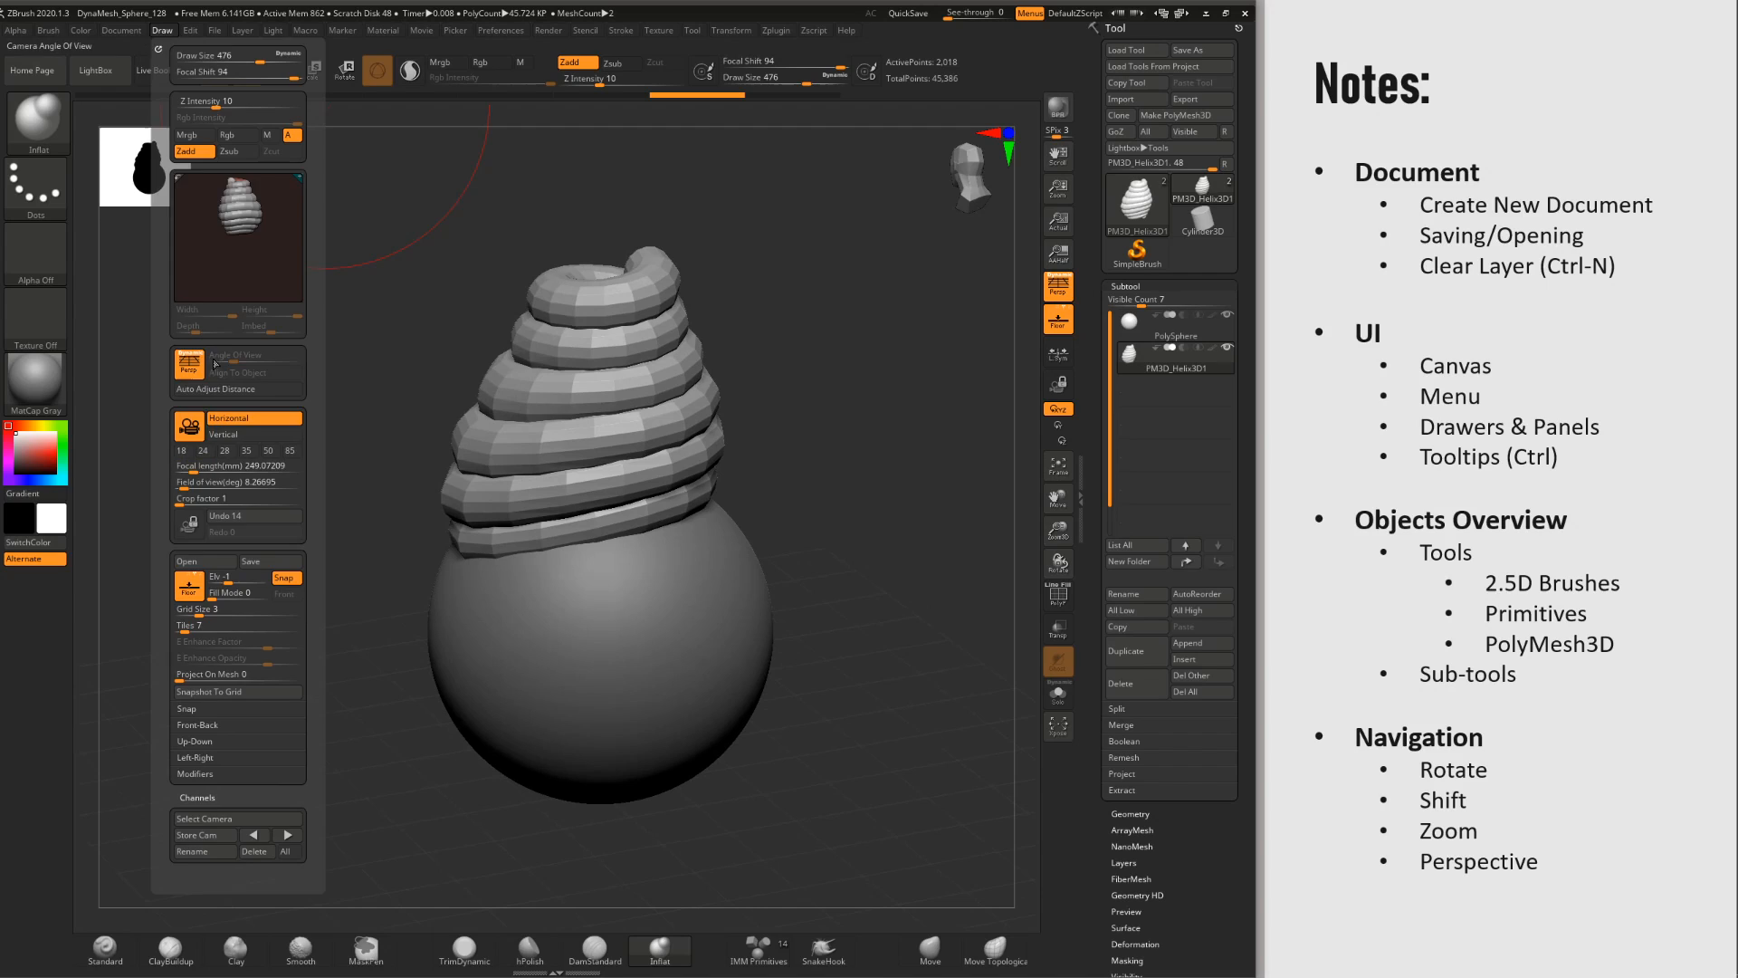
pyautogui.moveTo(853, 514)
pyautogui.mouseDown()
pyautogui.moveTo(873, 509)
pyautogui.moveTo(847, 510)
pyautogui.mouseUp()
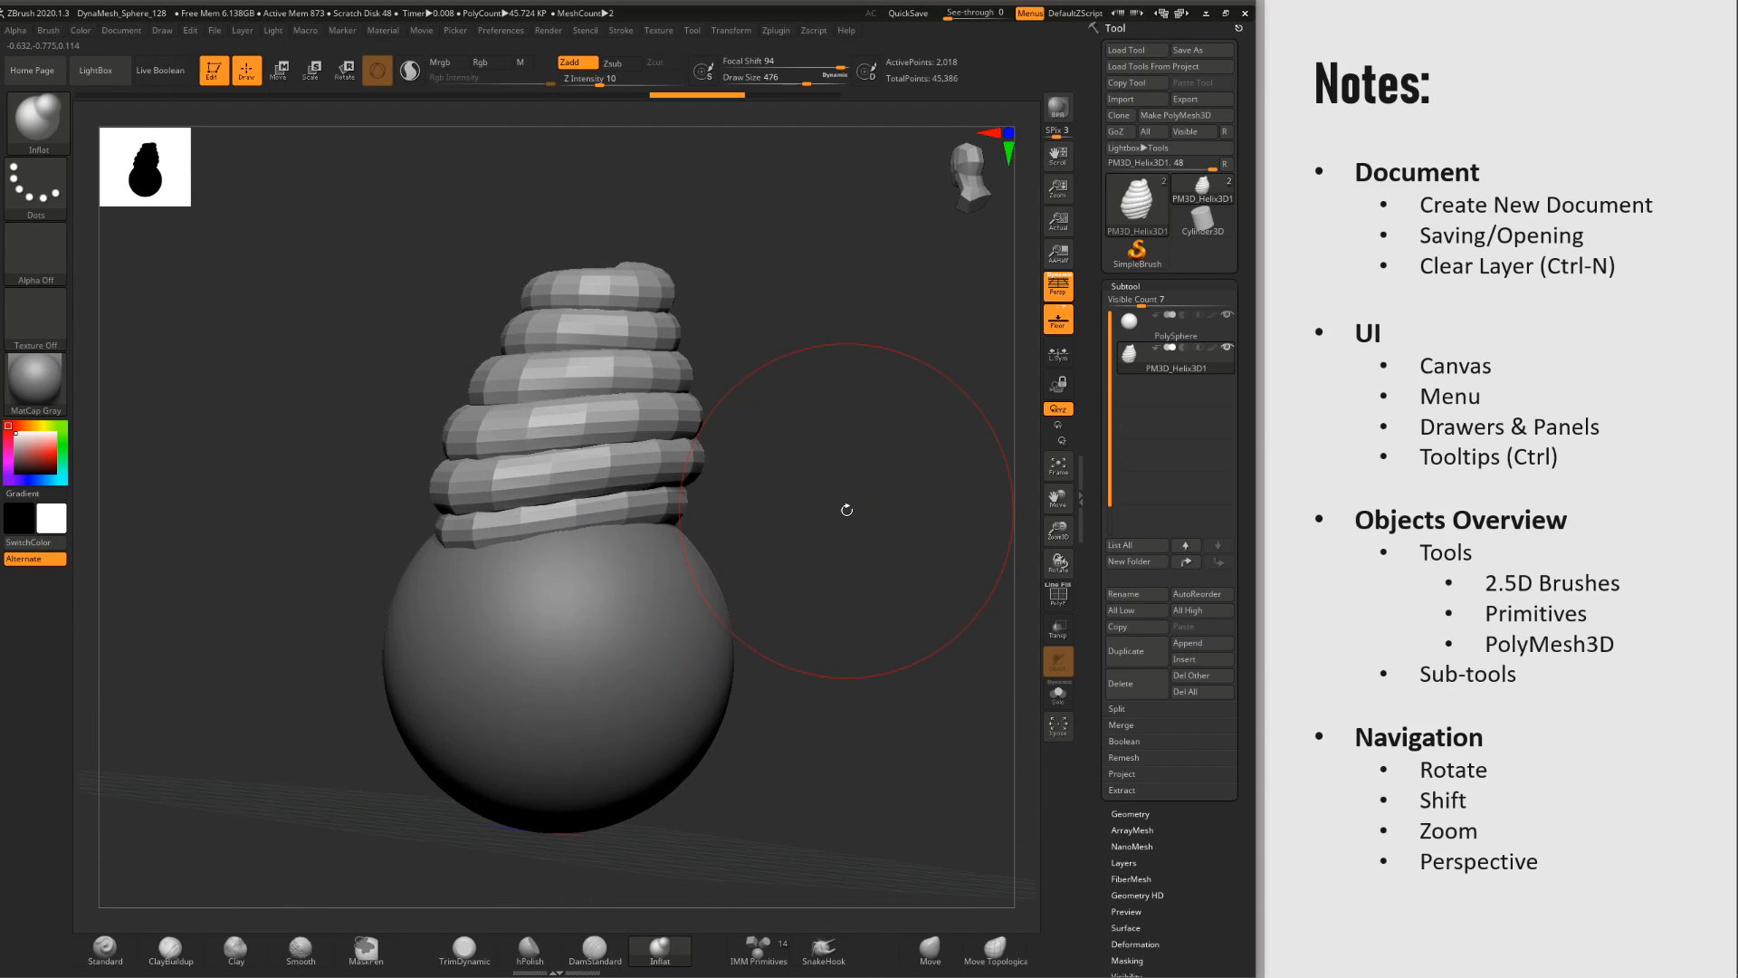
# Step: Make the sphere the active subtool, switch back to the helix, and preview the transform gizmo on it
pyautogui.click(1465, 478)
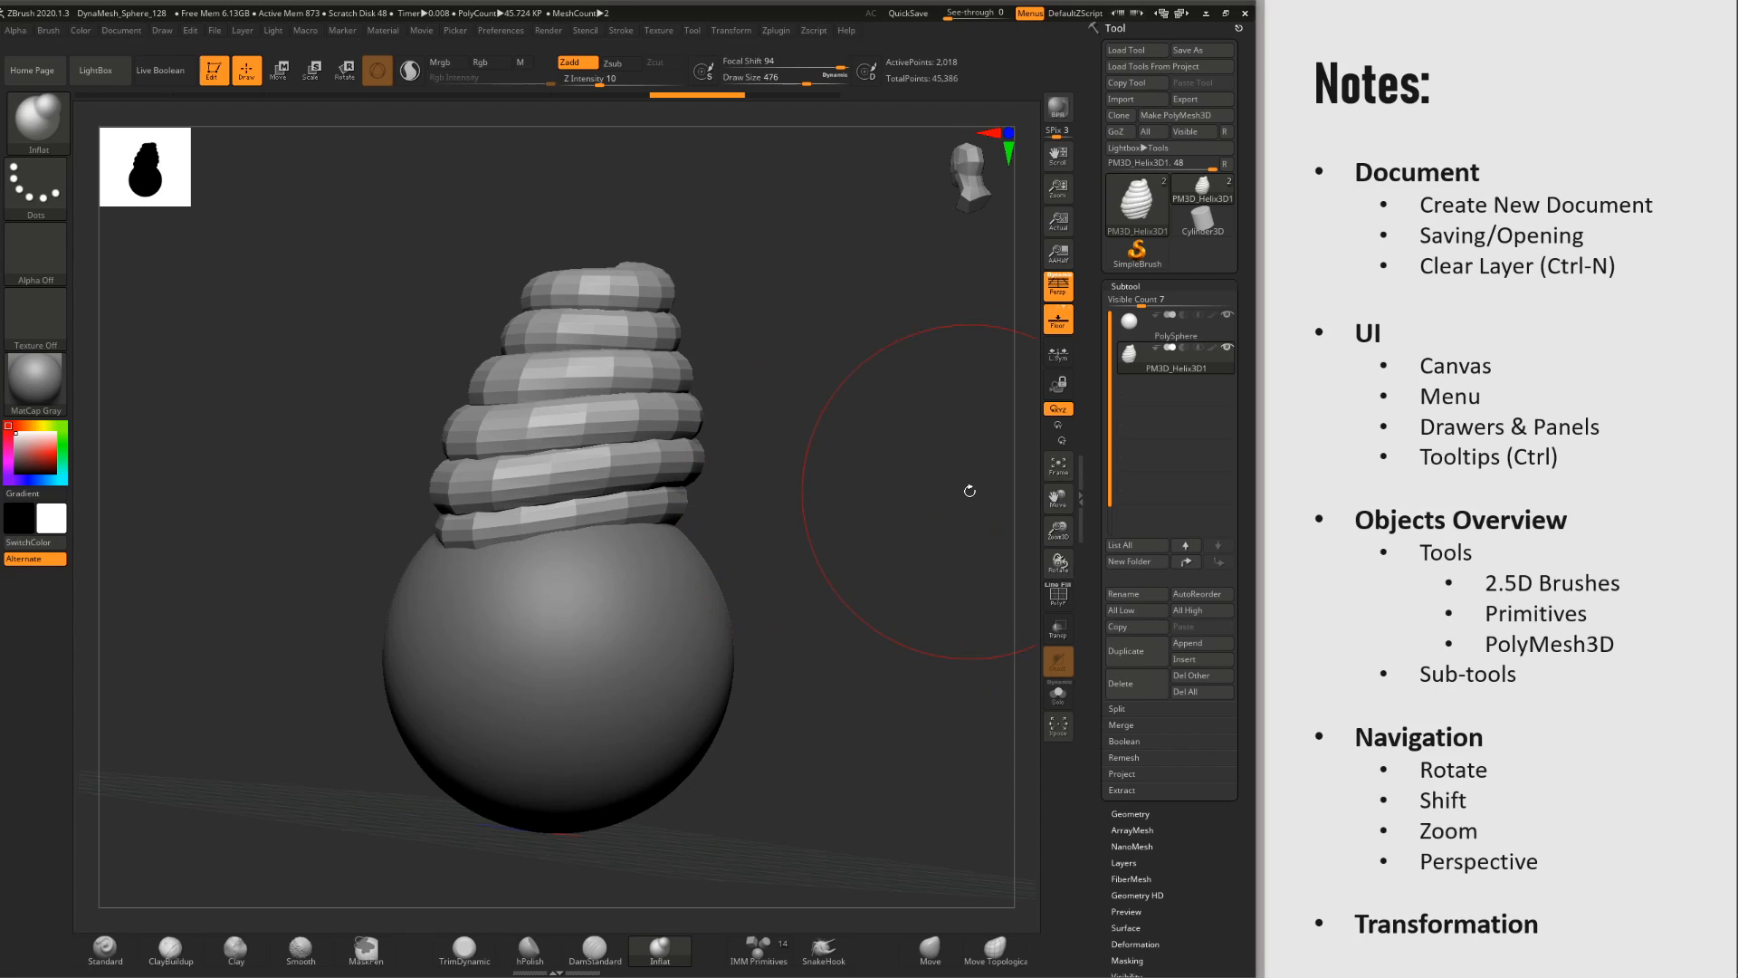
pyautogui.moveTo(829, 428)
pyautogui.mouseDown()
pyautogui.moveTo(860, 575)
pyautogui.moveTo(864, 555)
pyautogui.moveTo(800, 509)
pyautogui.moveTo(828, 476)
pyautogui.mouseUp()
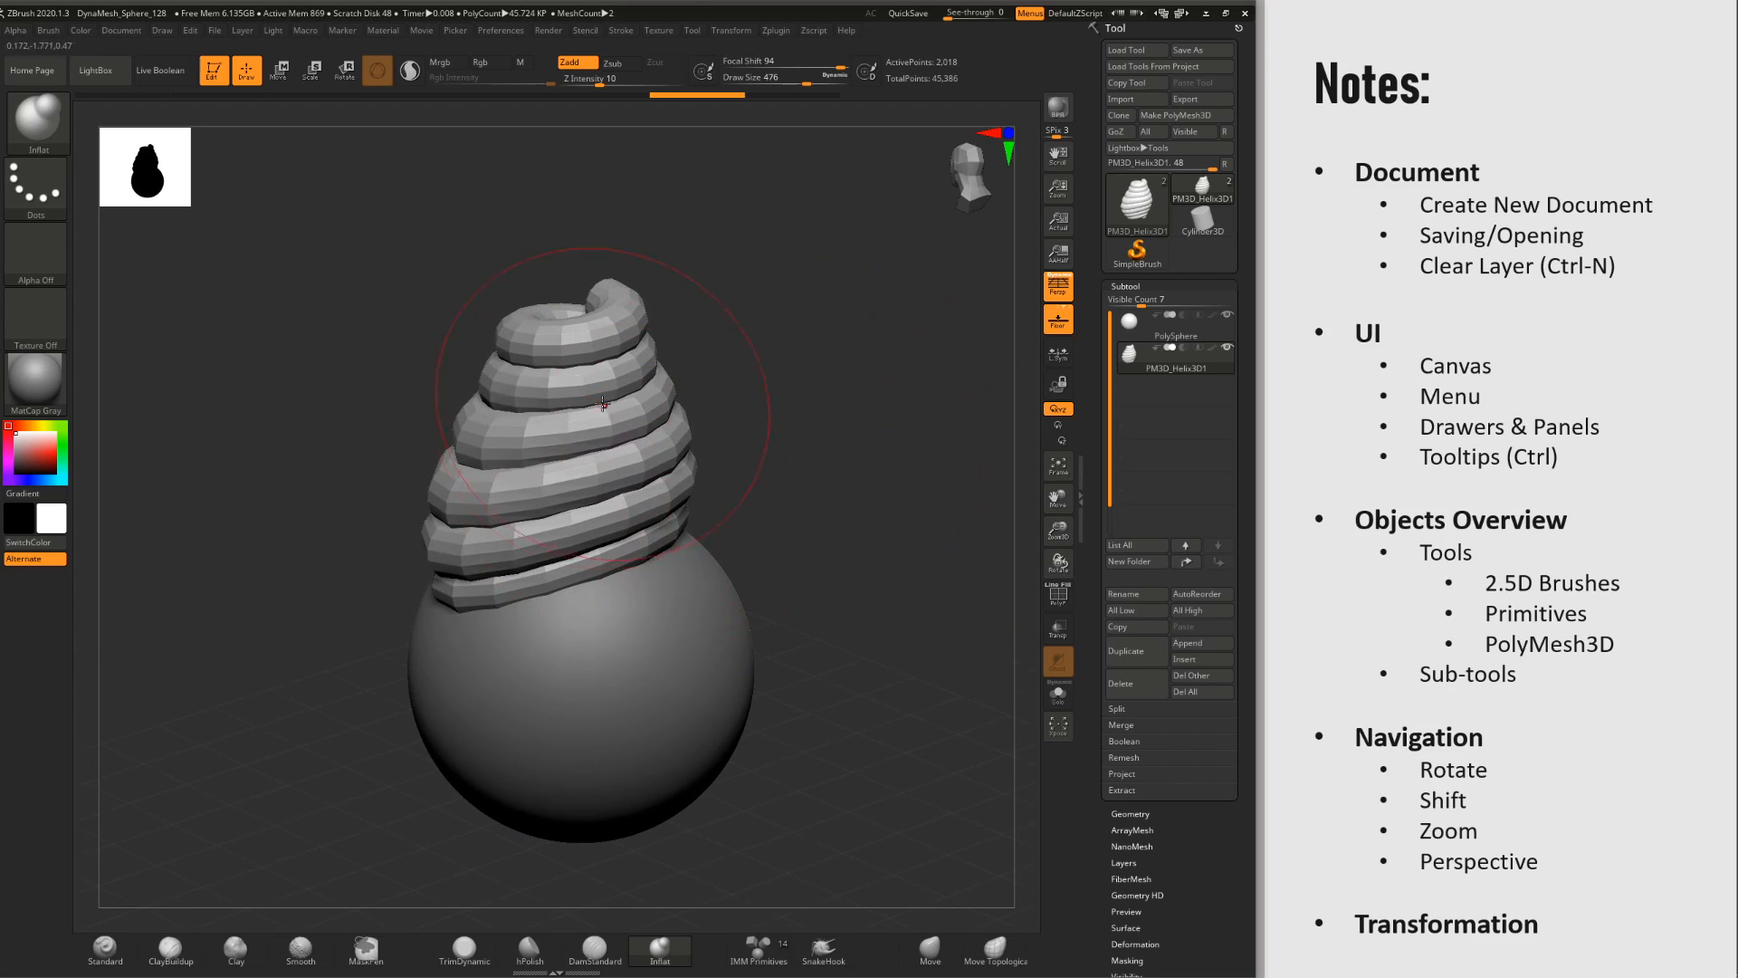
pyautogui.click(1138, 324)
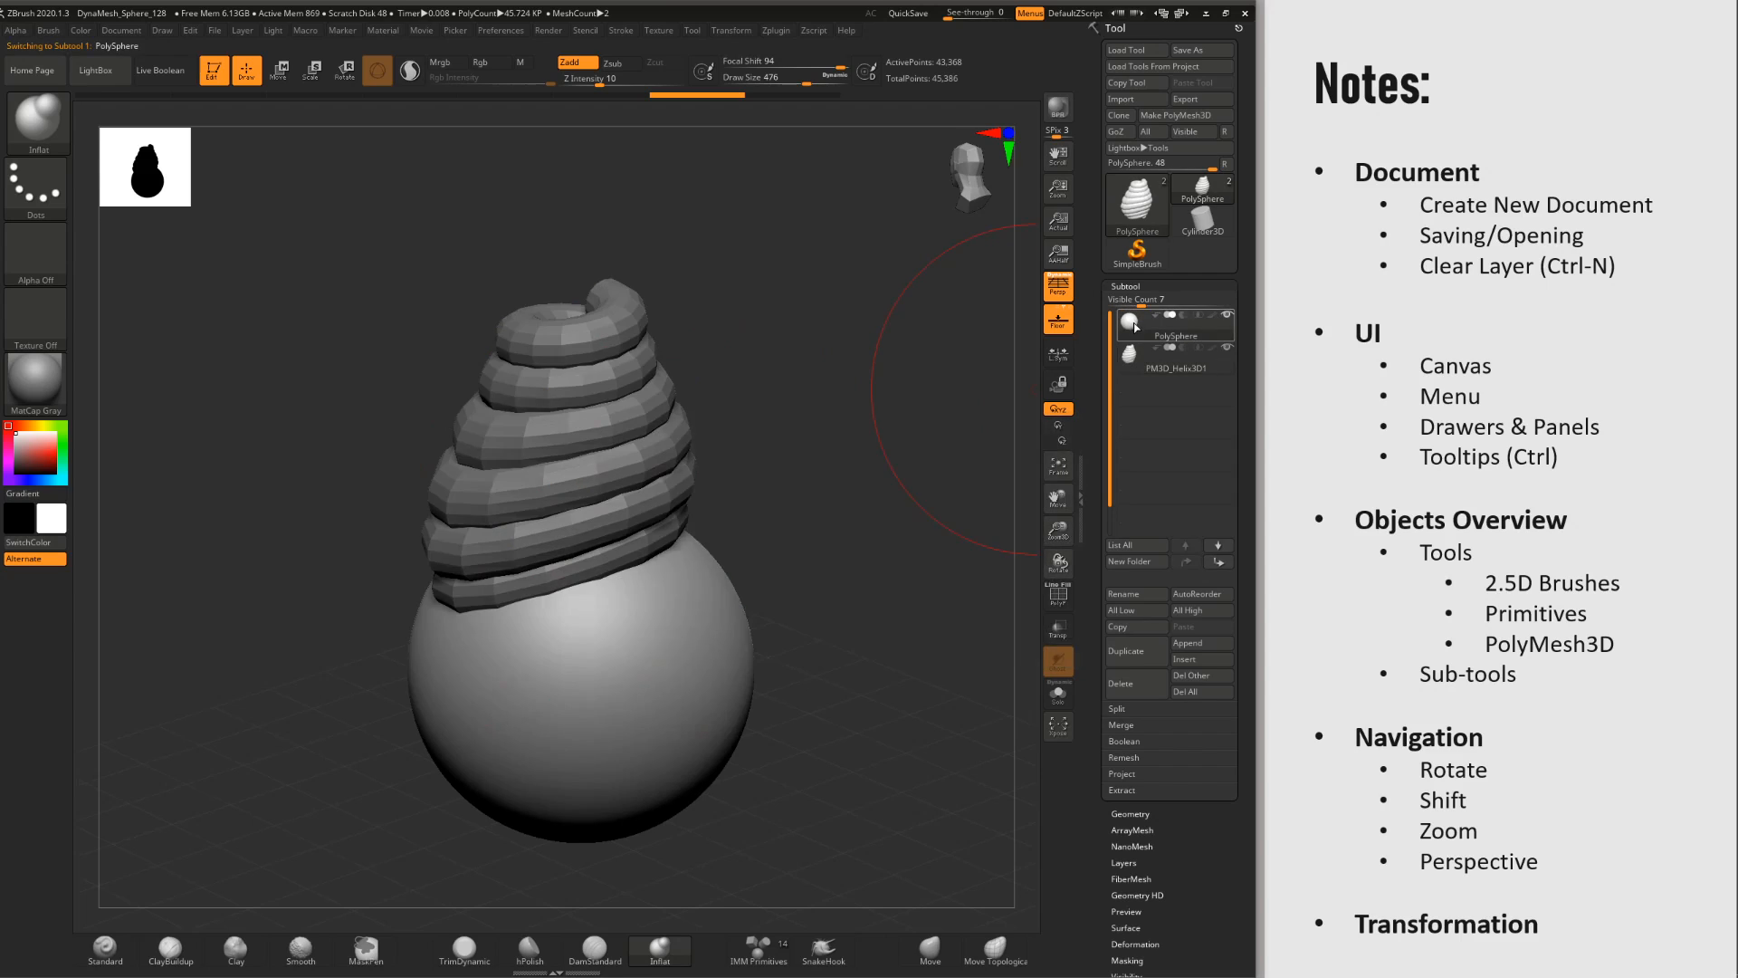
pyautogui.click(1138, 353)
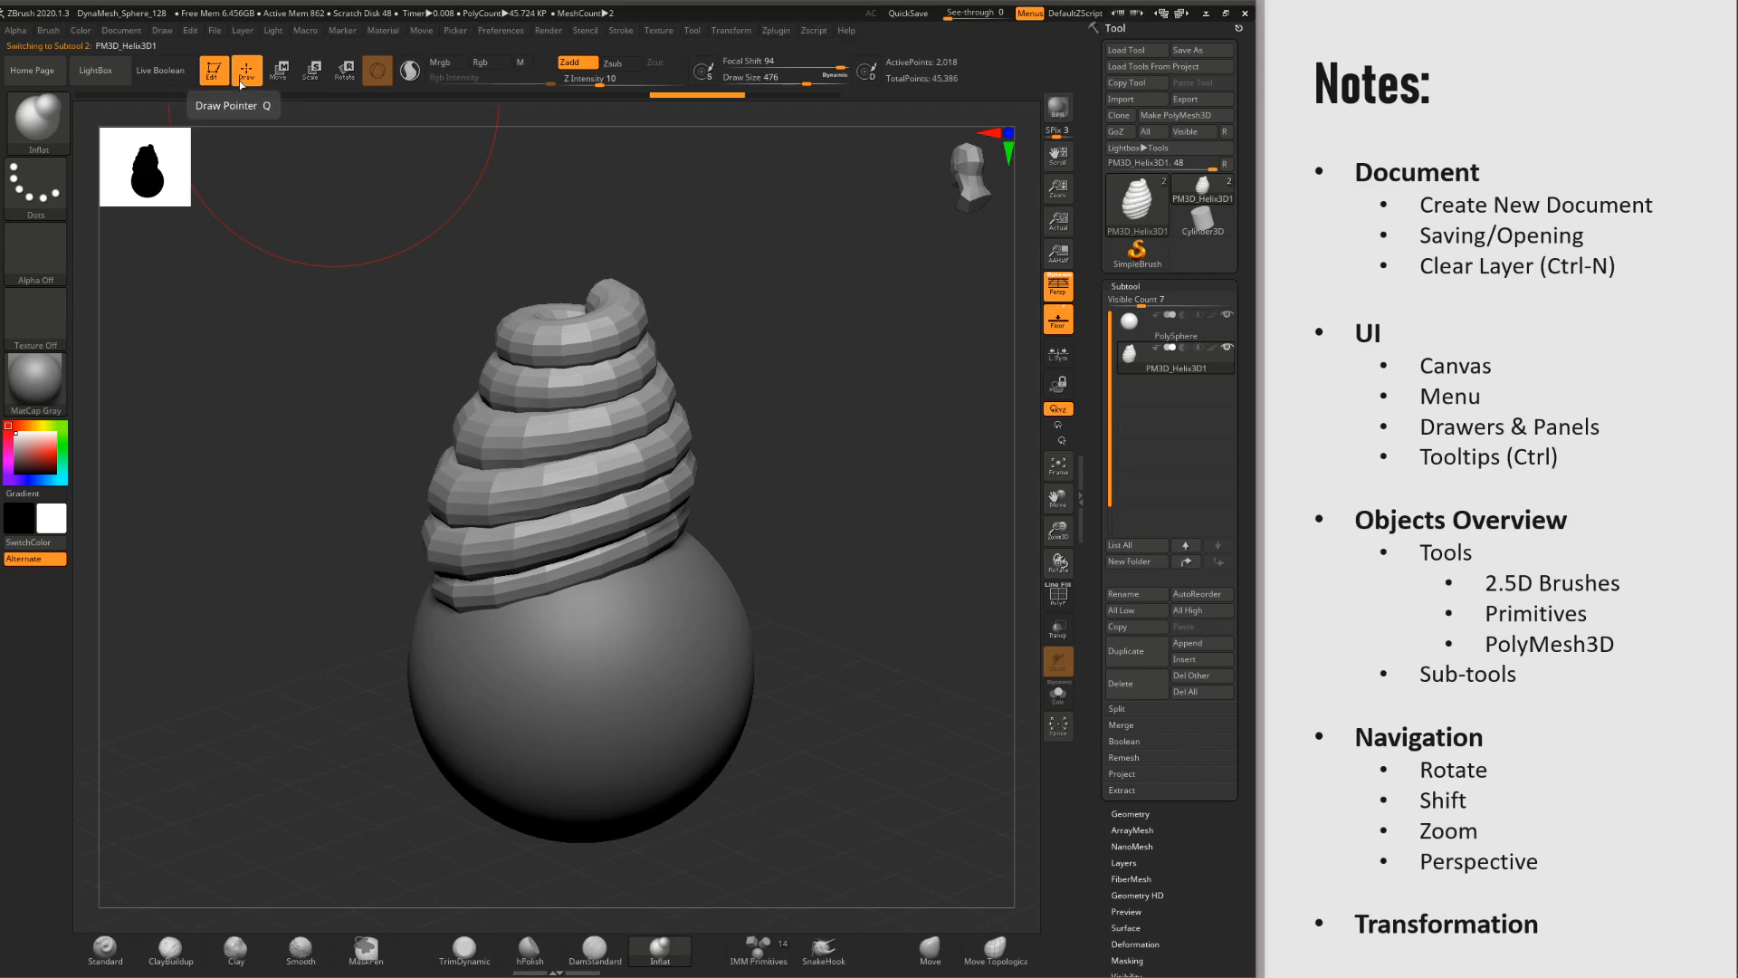
pyautogui.click(313, 70)
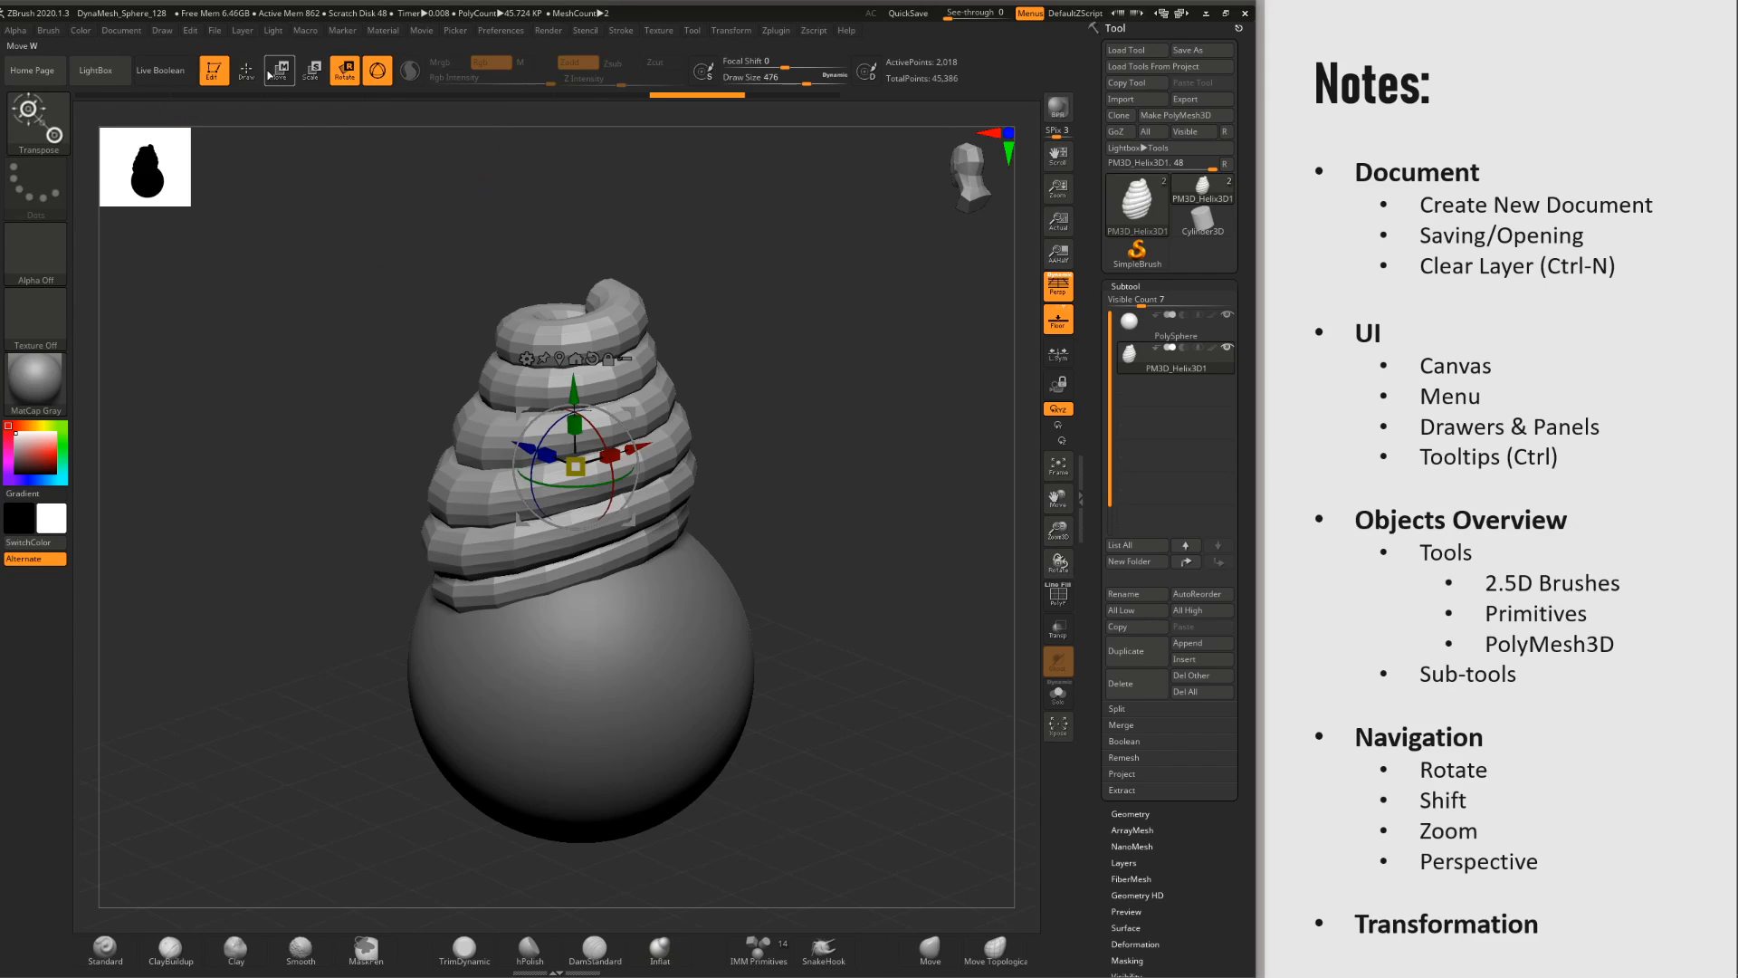
pyautogui.press('q')
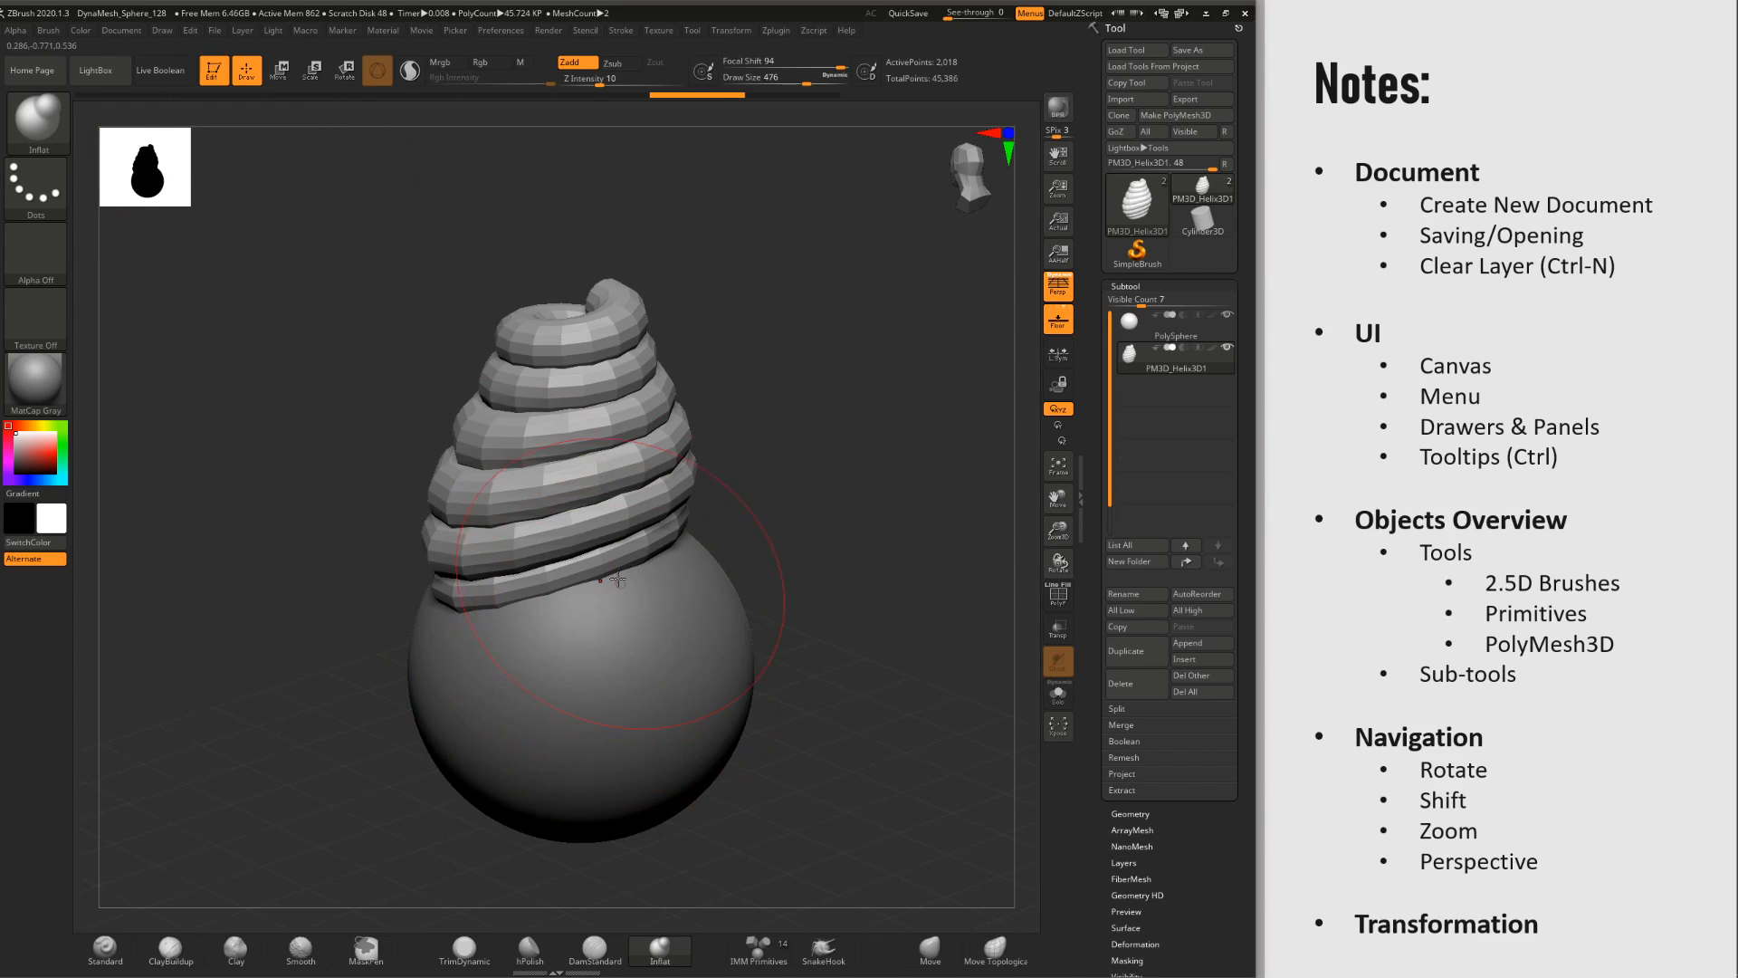
# Step: Switch to the ClayBuildup brush and smooth the middle coils of the helix
pyautogui.click(171, 955)
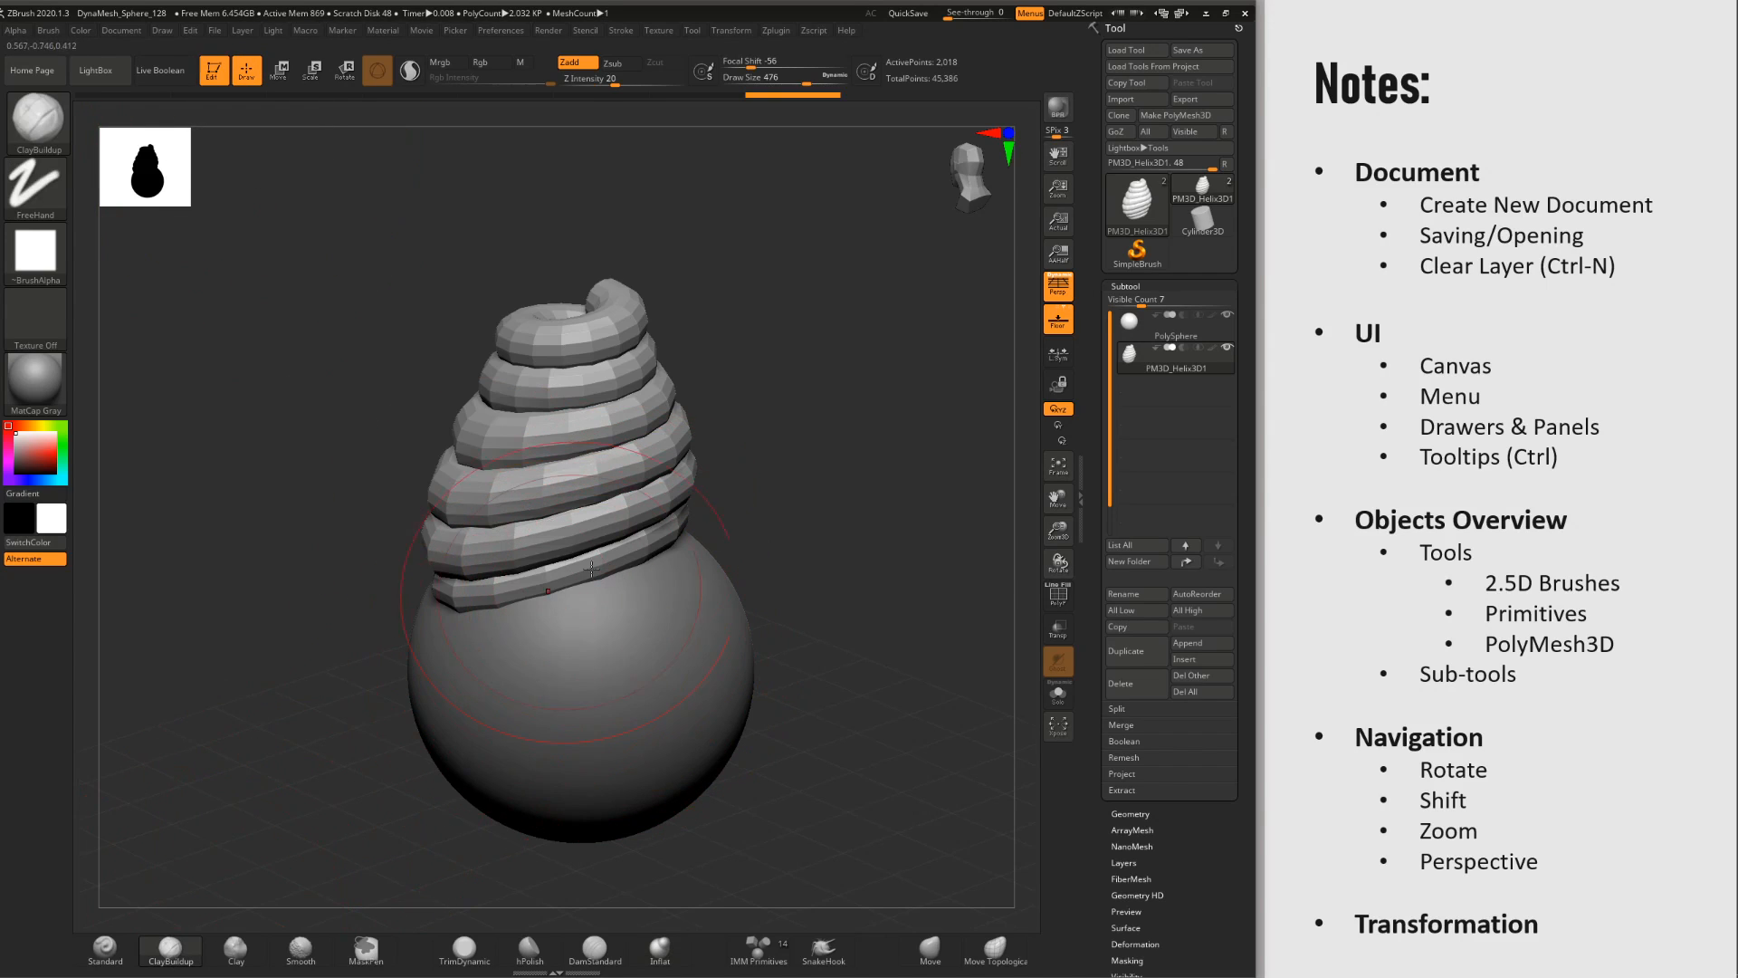
pyautogui.moveTo(582, 494)
pyautogui.mouseDown()
pyautogui.moveTo(577, 512)
pyautogui.moveTo(587, 486)
pyautogui.mouseUp()
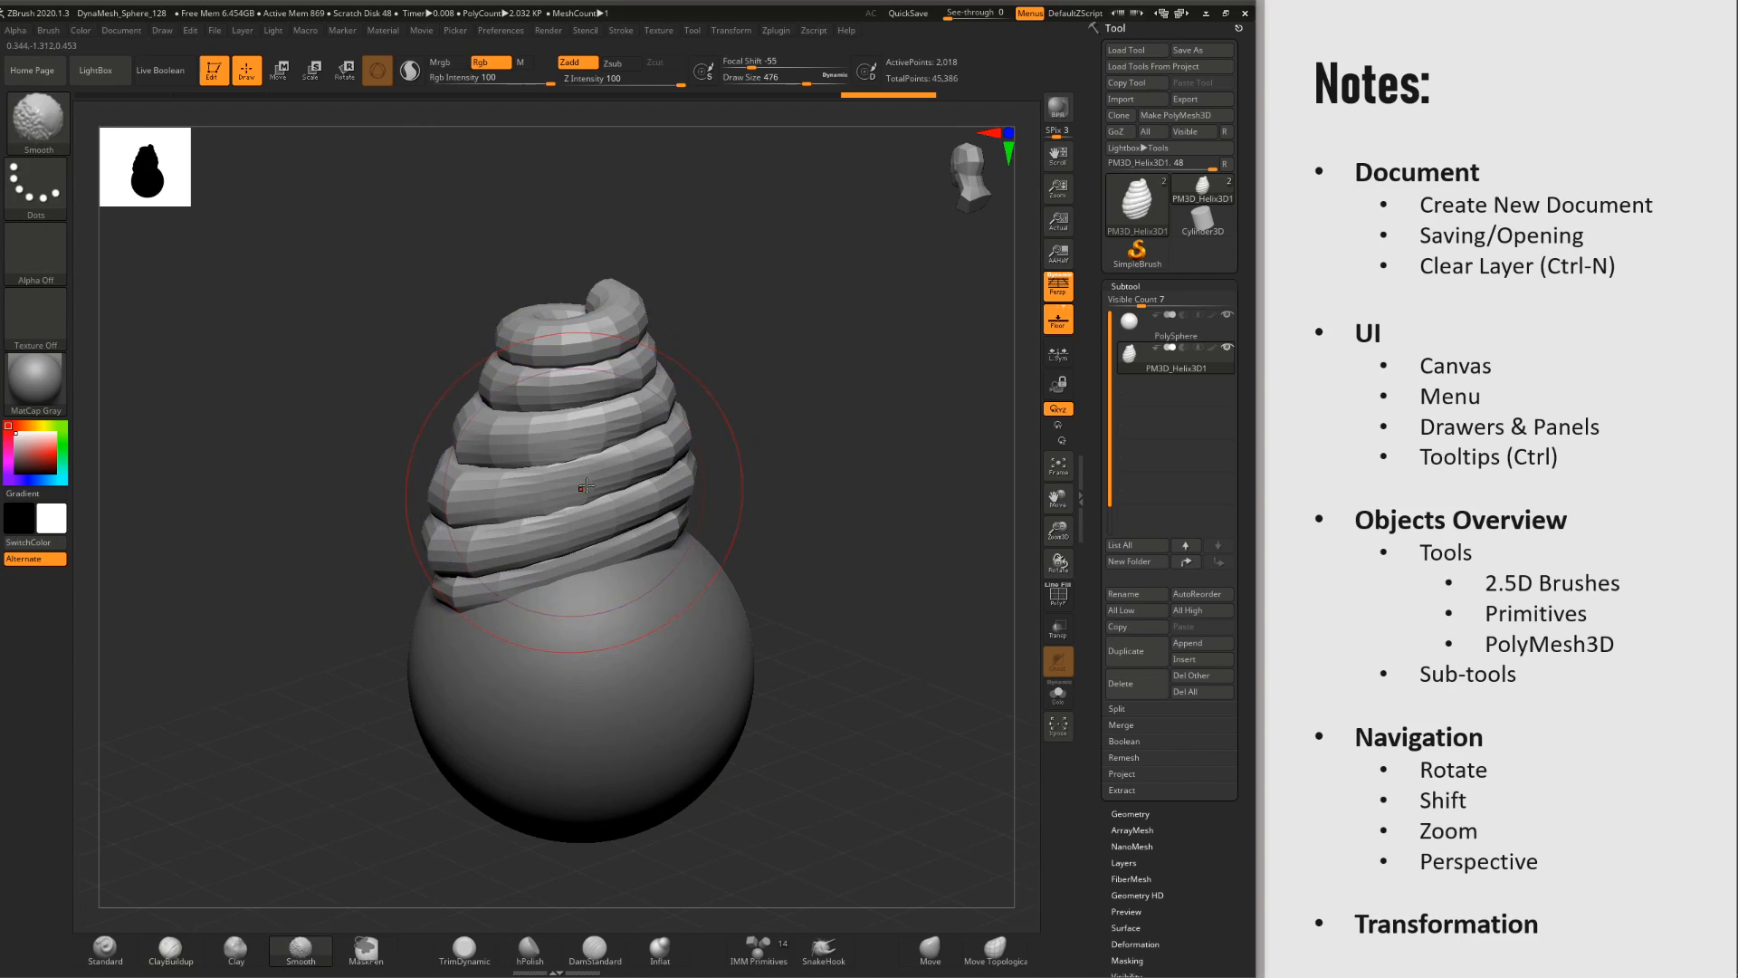
# Step: Reposition the helix relative to the sphere with the transform gizmo
pyautogui.click(280, 72)
pyautogui.moveTo(574, 395)
pyautogui.mouseDown()
pyautogui.moveTo(574, 457)
pyautogui.moveTo(573, 371)
pyautogui.mouseUp()
pyautogui.moveTo(522, 430); pyautogui.dragTo(571, 563)
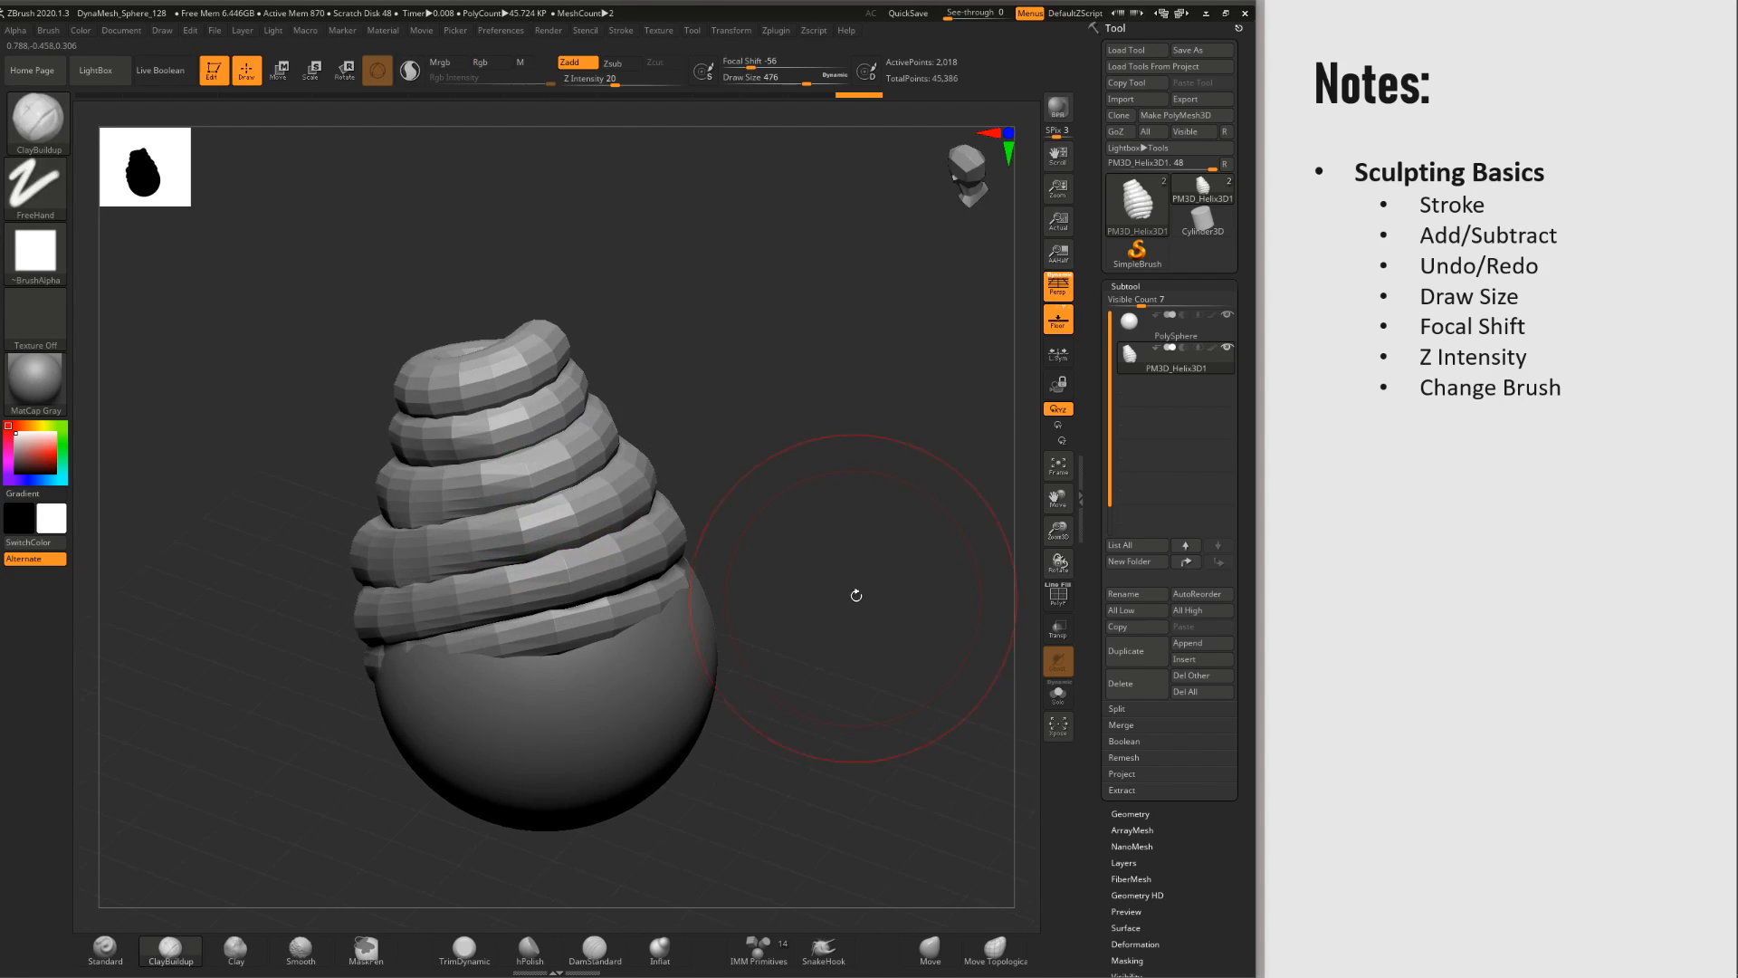
# Step: Set the brush's draw size to 187 and delete the helix subtool
pyautogui.press('space')
pyautogui.moveTo(954, 505); pyautogui.dragTo(925, 505)
pyautogui.click(1131, 682)
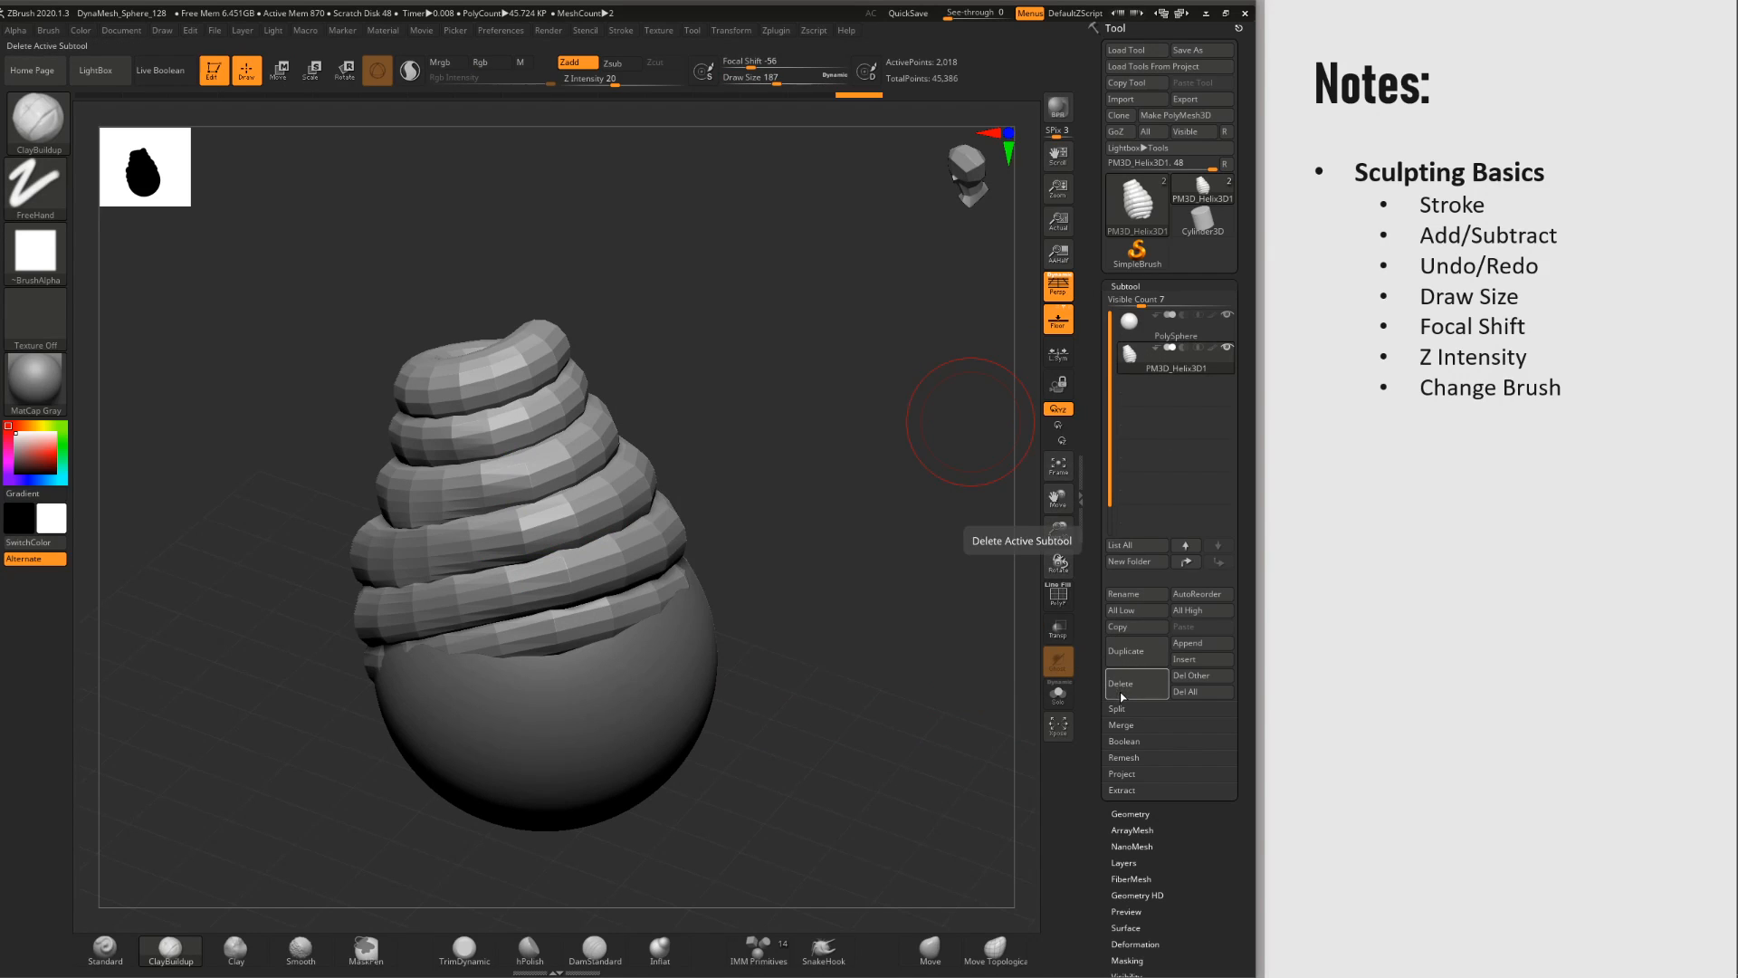
pyautogui.click(1011, 724)
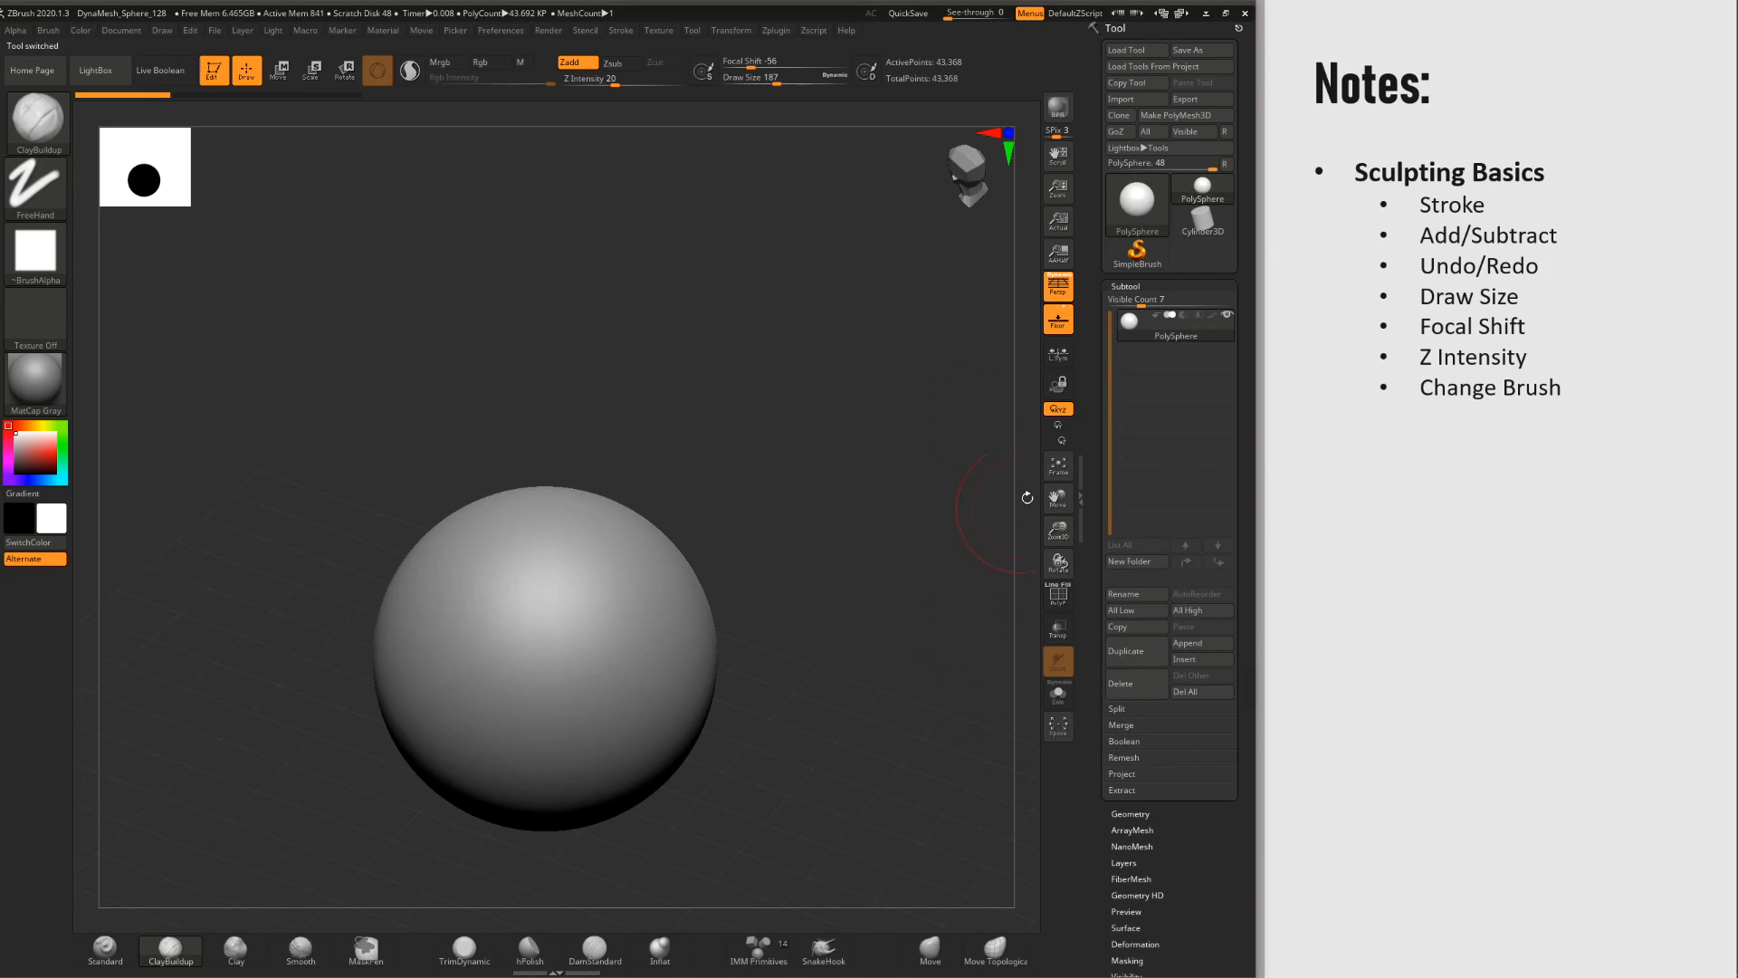
# Step: Set the ClayBuildup draw size to 128 and sculpt a raised S-shaped stroke across the front of the sphere
pyautogui.moveTo(869, 479)
pyautogui.keyDown('alt'); pyautogui.mouseDown()
pyautogui.moveTo(893, 415)
pyautogui.moveTo(937, 426)
pyautogui.mouseUp(); pyautogui.keyUp('alt')
pyautogui.press('space')
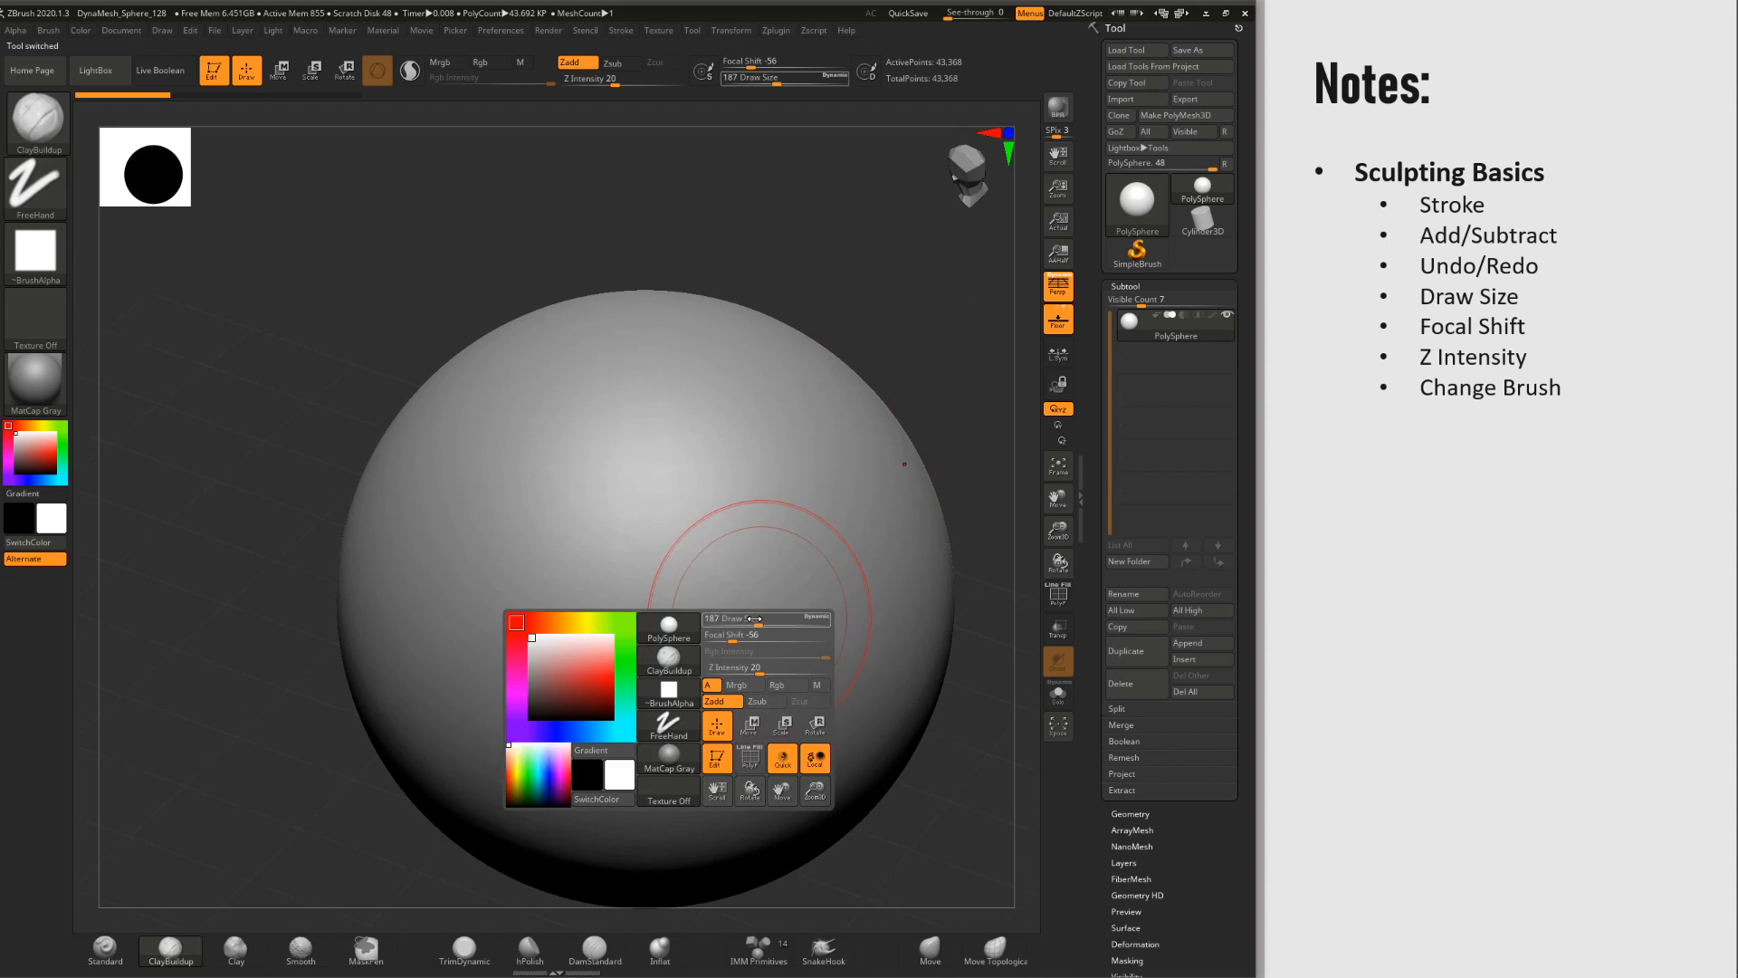
pyautogui.moveTo(760, 618); pyautogui.dragTo(752, 619)
pyautogui.keyDown('alt'); pyautogui.moveTo(786, 598); pyautogui.dragTo(718, 587, button='right'); pyautogui.keyUp('alt')
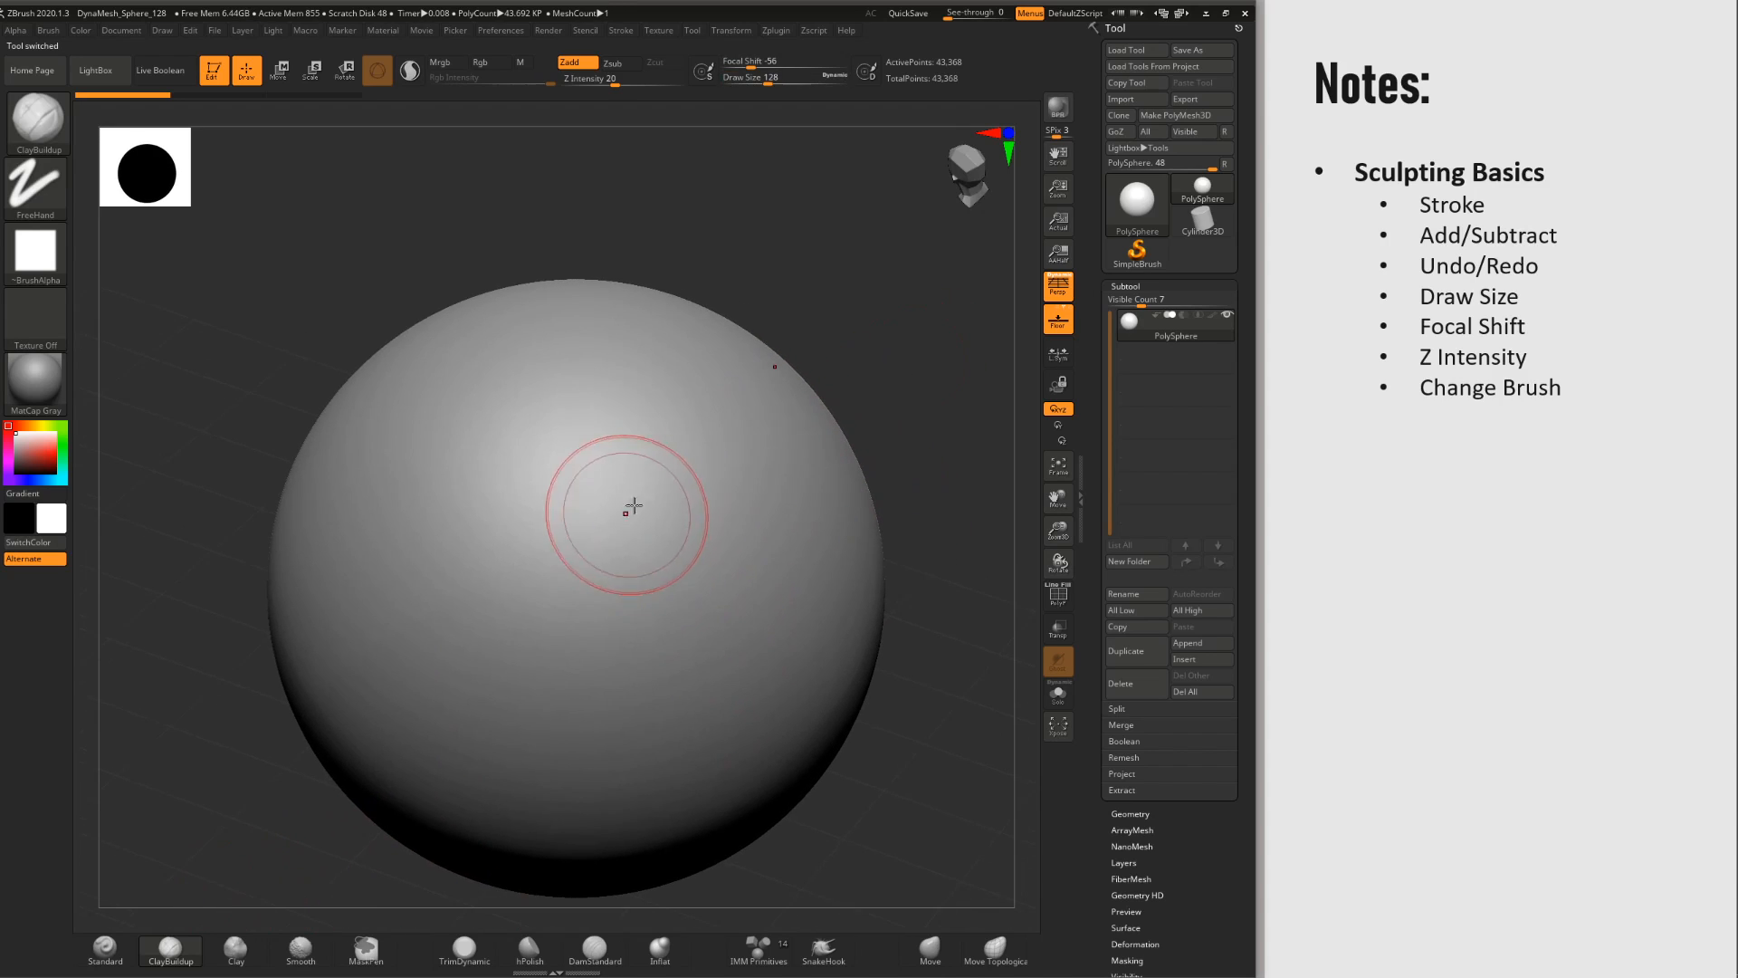
pyautogui.moveTo(476, 722)
pyautogui.mouseDown()
pyautogui.moveTo(633, 584)
pyautogui.moveTo(516, 418)
pyautogui.moveTo(493, 426)
pyautogui.mouseUp()
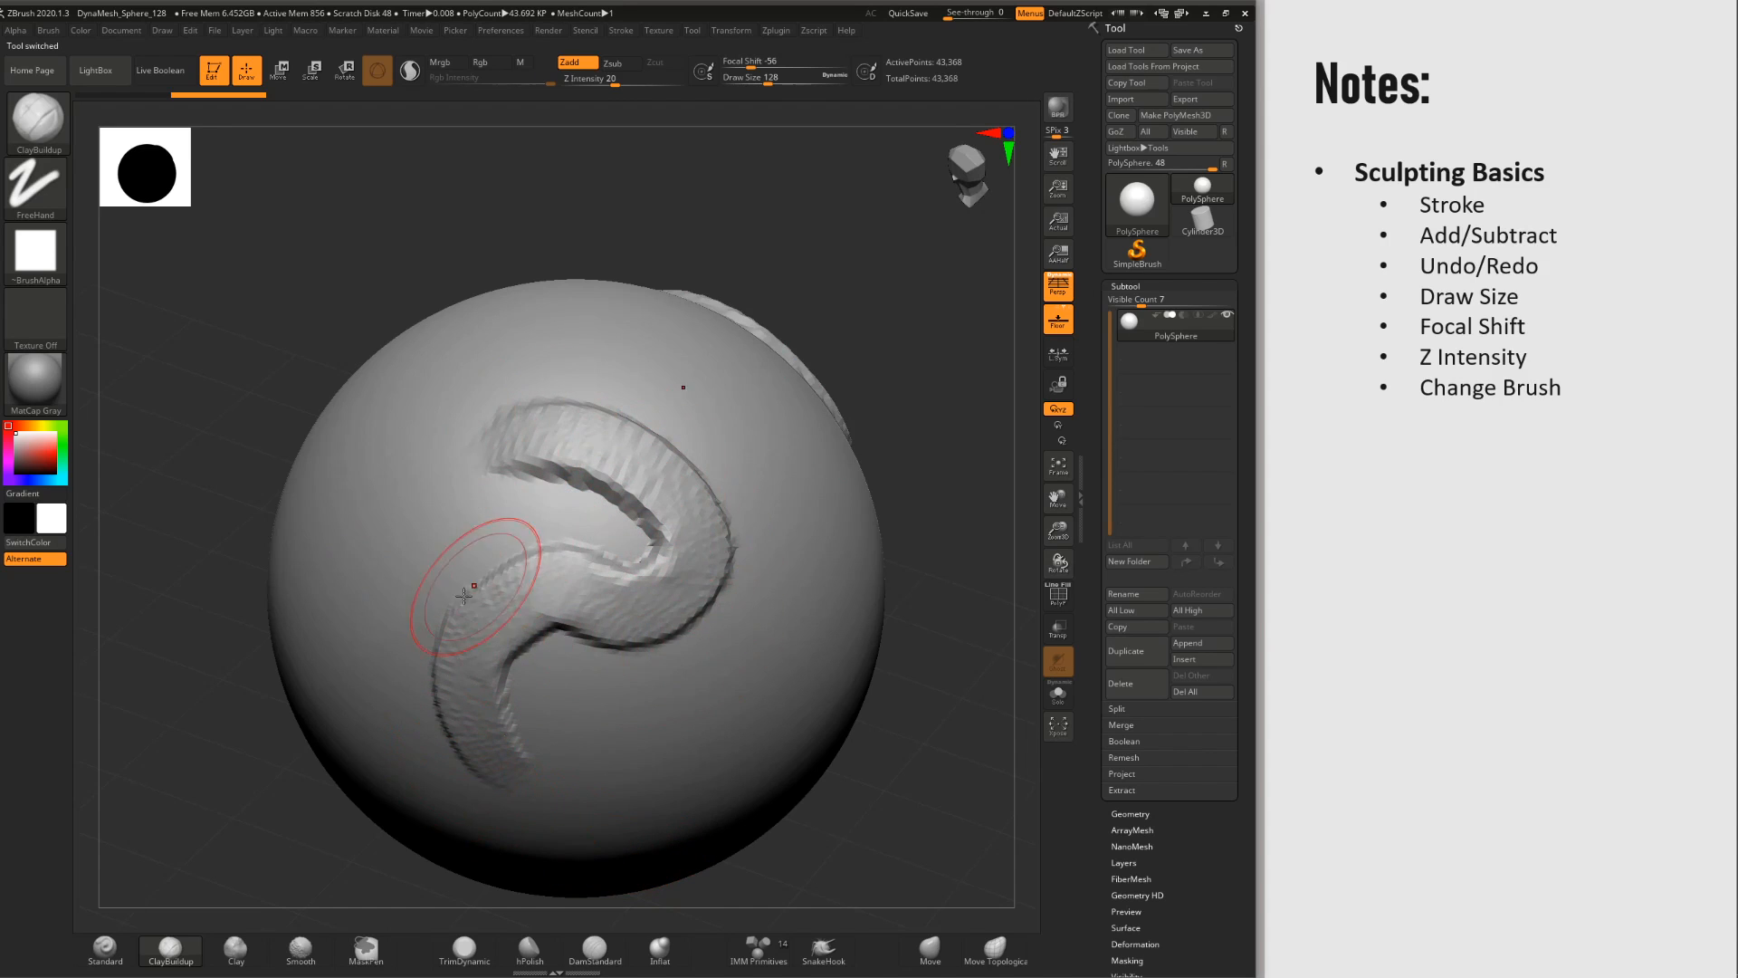
# Step: Sculpt more ClayBuildup strokes alongside and over the S-shaped ridge, from close up and from farther away
pyautogui.moveTo(660, 534)
pyautogui.mouseDown(button='right')
pyautogui.moveTo(640, 543)
pyautogui.moveTo(640, 660)
pyautogui.mouseUp(button='right')
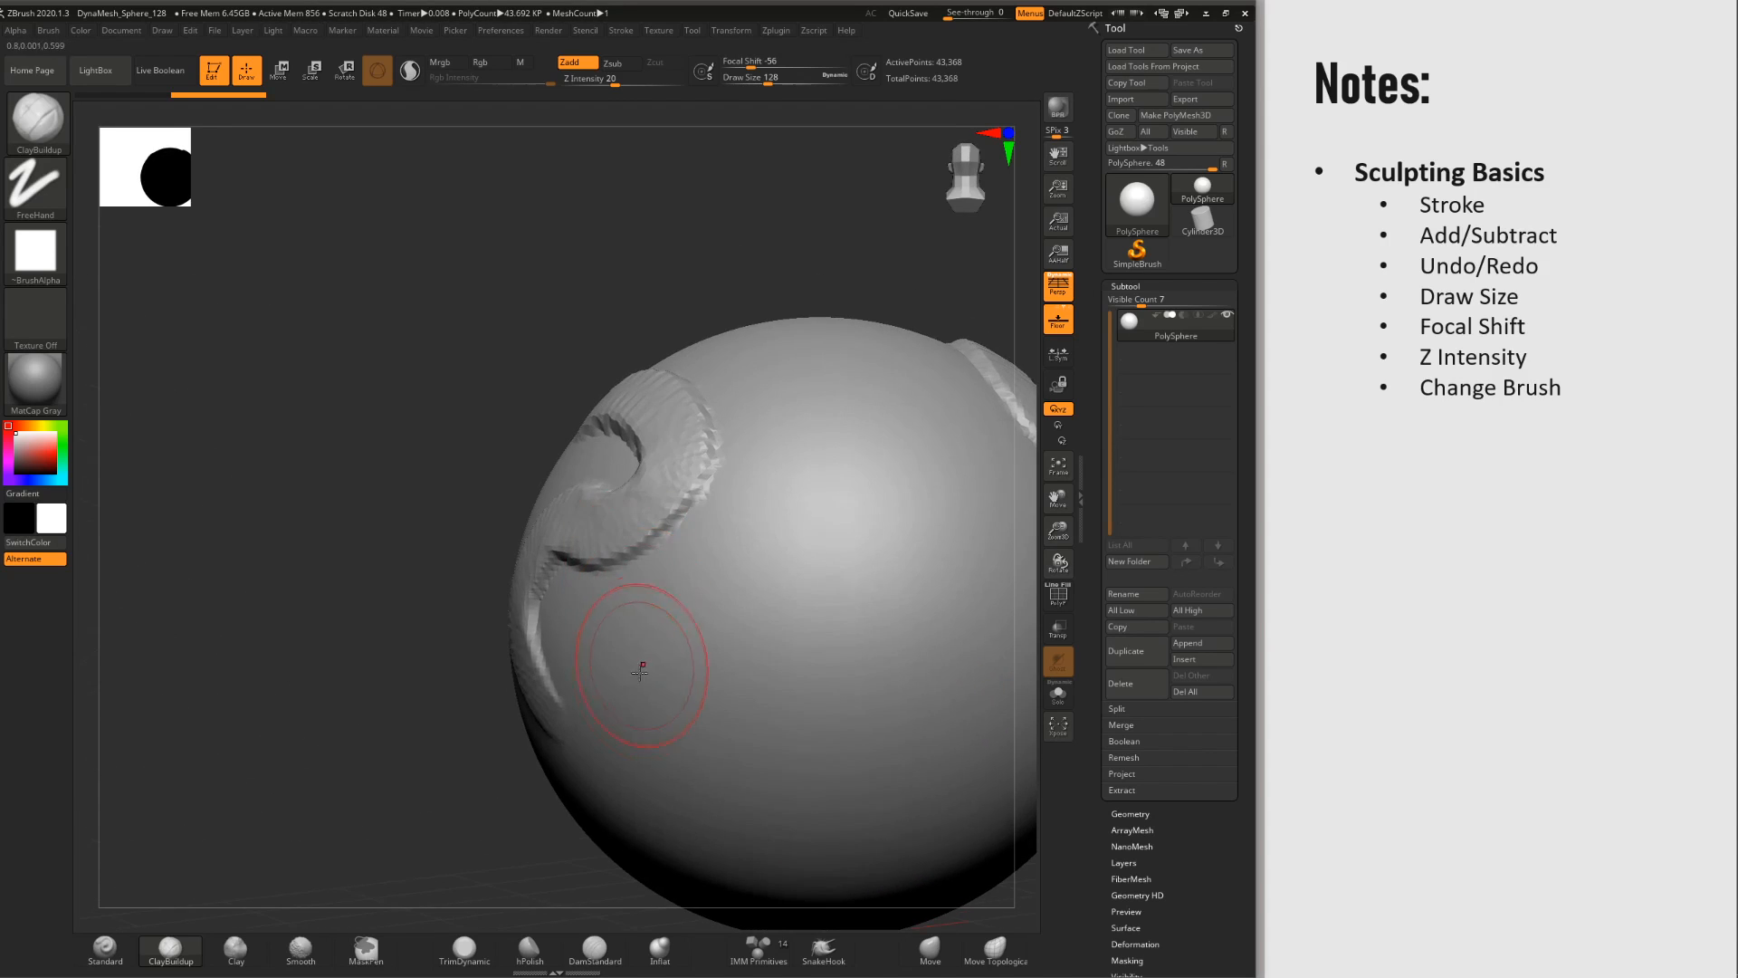
pyautogui.moveTo(751, 405); pyautogui.dragTo(594, 512, button='right')
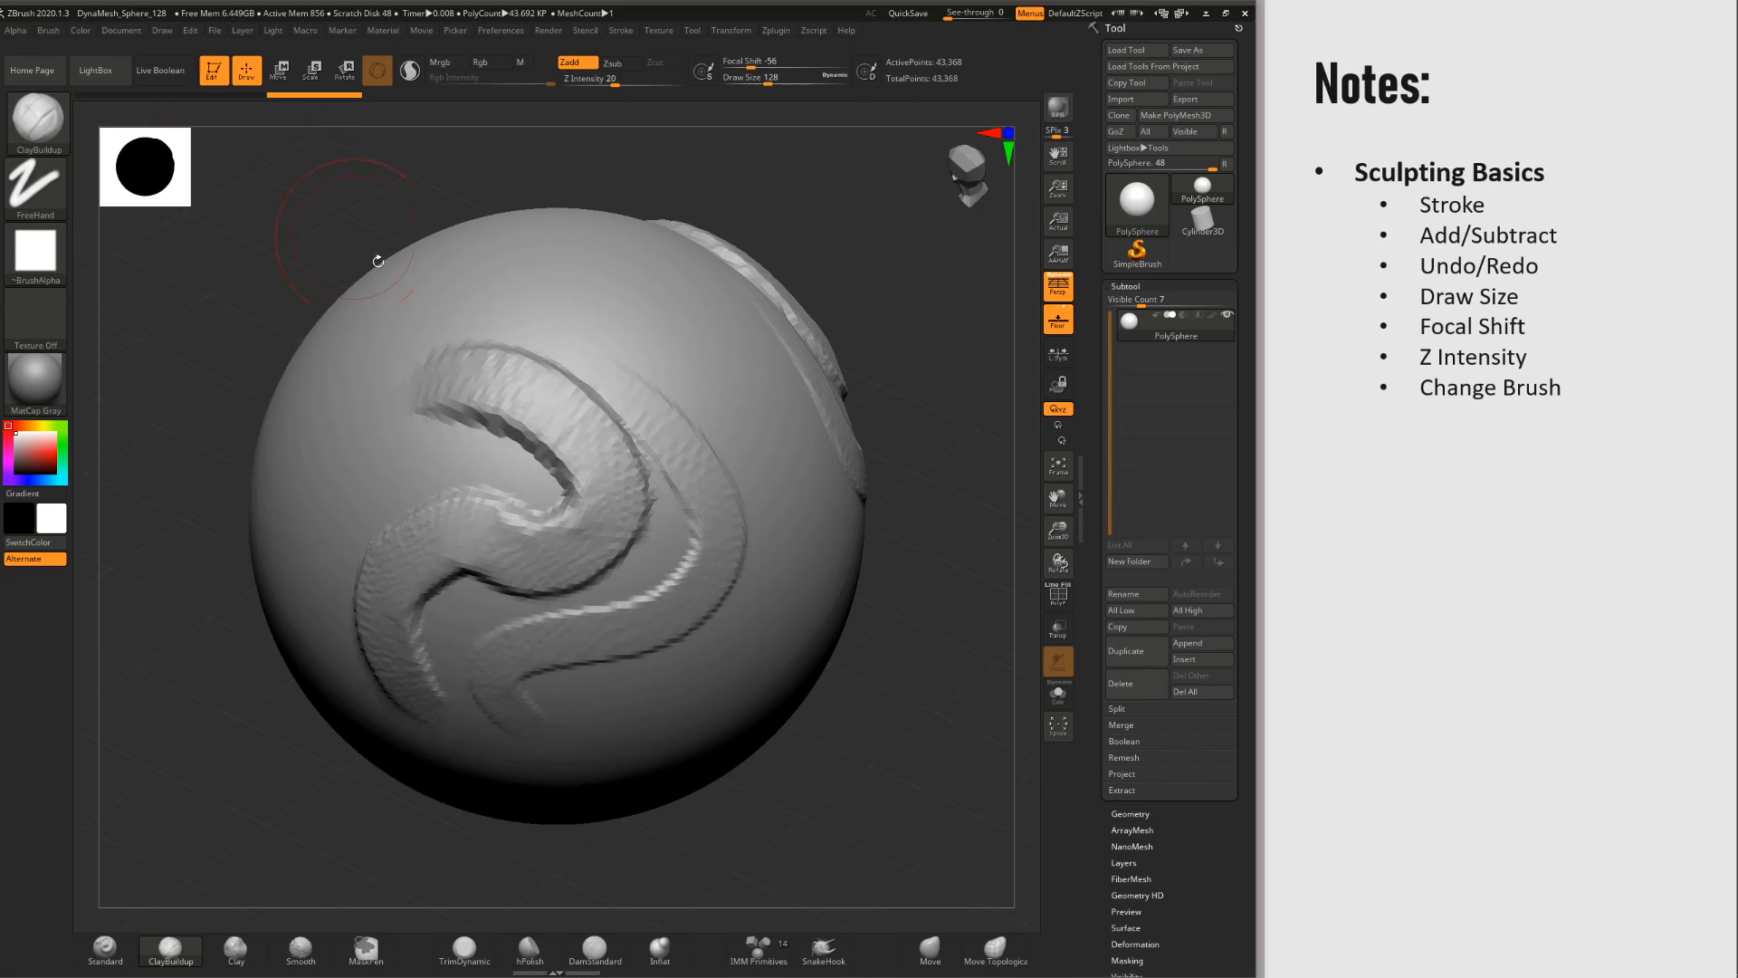
pyautogui.moveTo(698, 707); pyautogui.dragTo(625, 606, button='right')
pyautogui.moveTo(484, 665)
pyautogui.mouseDown()
pyautogui.moveTo(638, 406)
pyautogui.moveTo(607, 525)
pyautogui.moveTo(619, 507)
pyautogui.moveTo(594, 532)
pyautogui.moveTo(677, 532)
pyautogui.mouseUp()
pyautogui.moveTo(639, 625)
pyautogui.mouseDown(button='right')
pyautogui.moveTo(691, 640)
pyautogui.moveTo(668, 561)
pyautogui.mouseUp(button='right')
pyautogui.moveTo(668, 561); pyautogui.dragTo(610, 555, button='right')
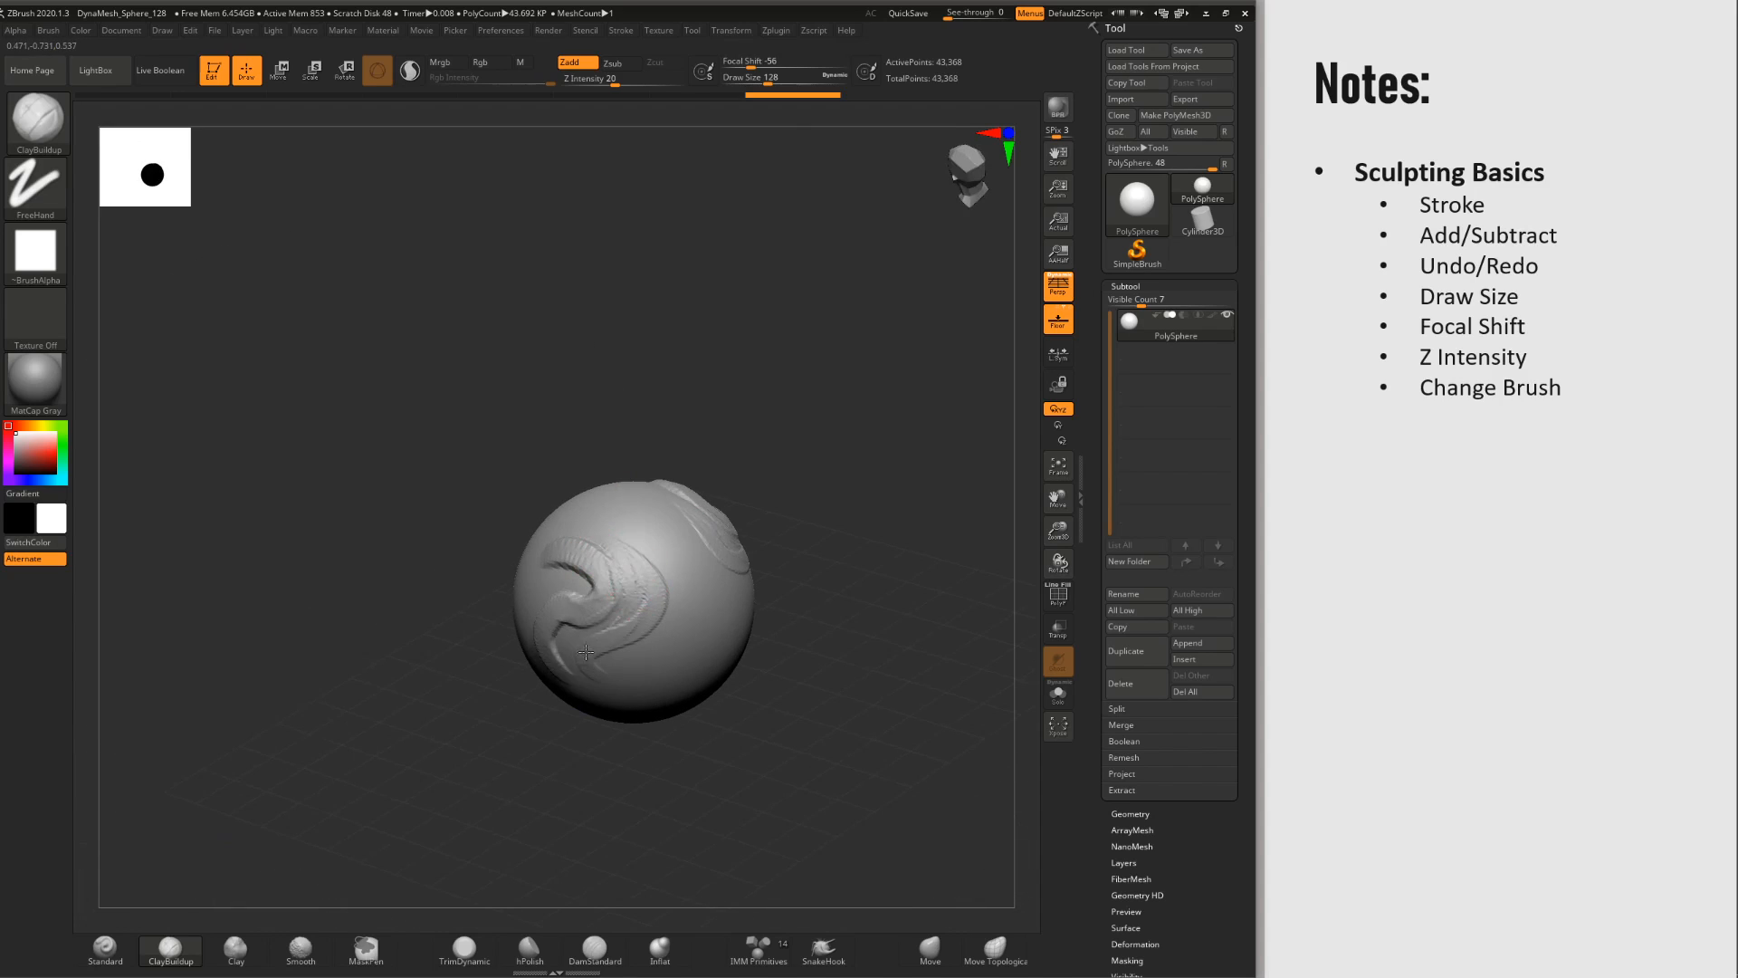
pyautogui.moveTo(563, 667); pyautogui.dragTo(580, 614)
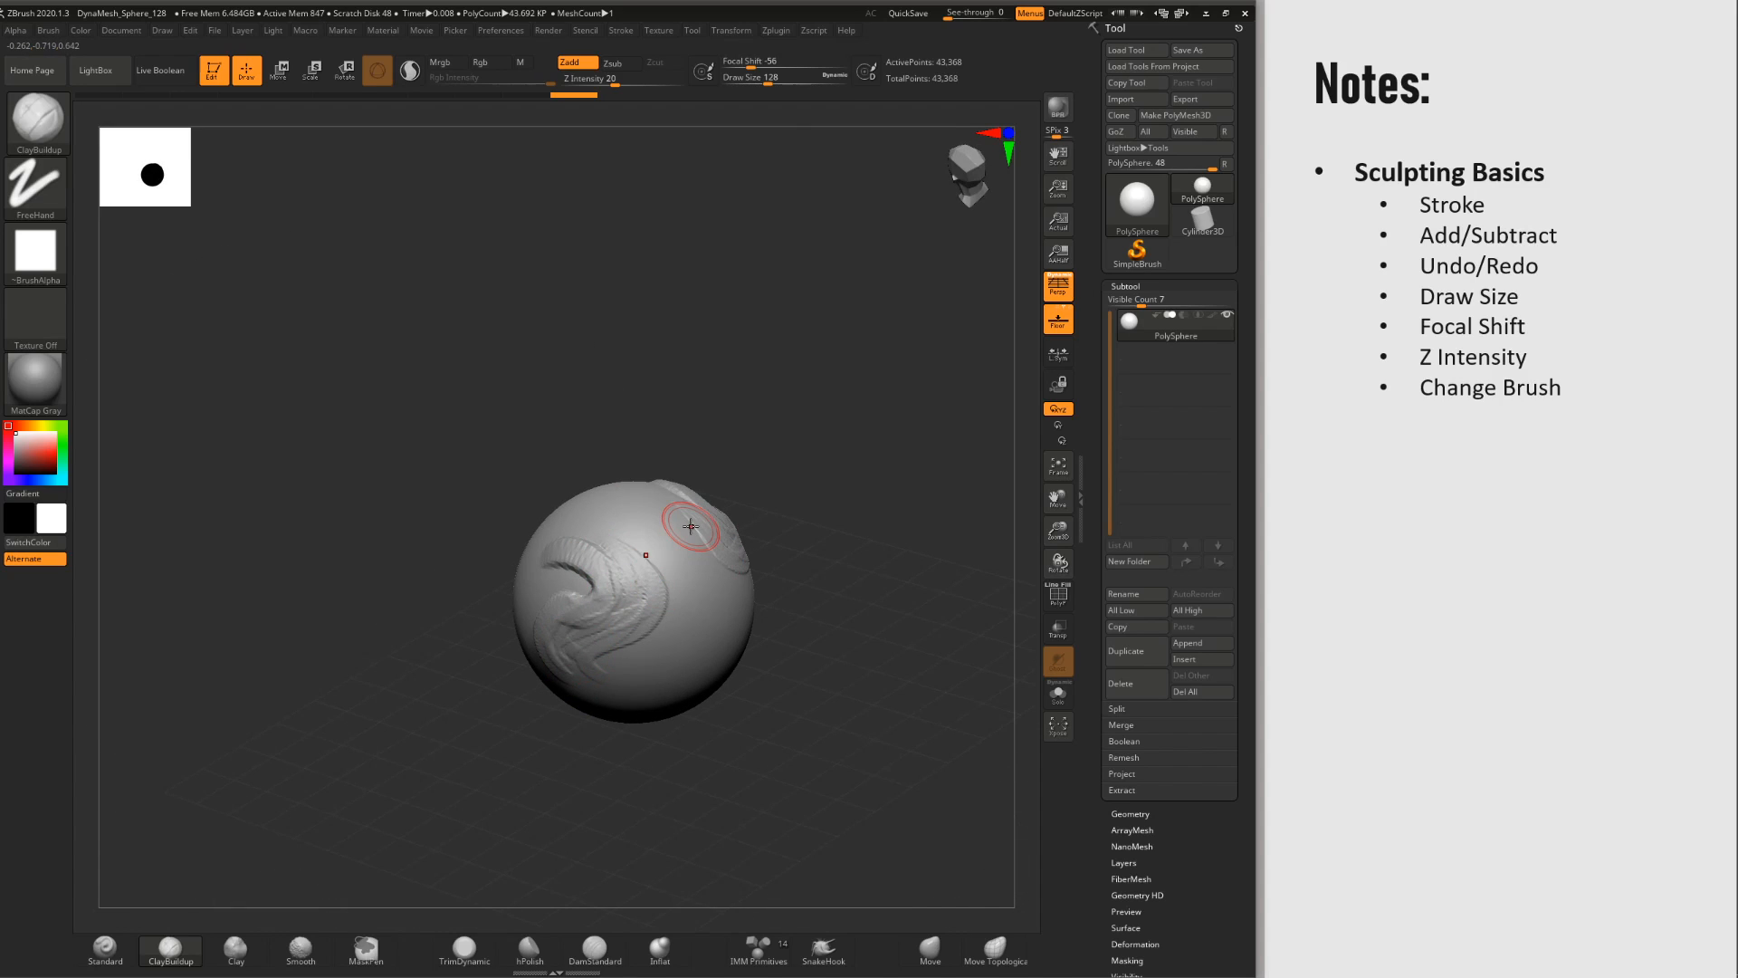
# Step: Carve a round cavity below the sculpted ridges with ClayBuildup in subtract mode, and smooth it
pyautogui.keyDown('alt'); pyautogui.moveTo(724, 548); pyautogui.dragTo(693, 613, button='right'); pyautogui.keyUp('alt')
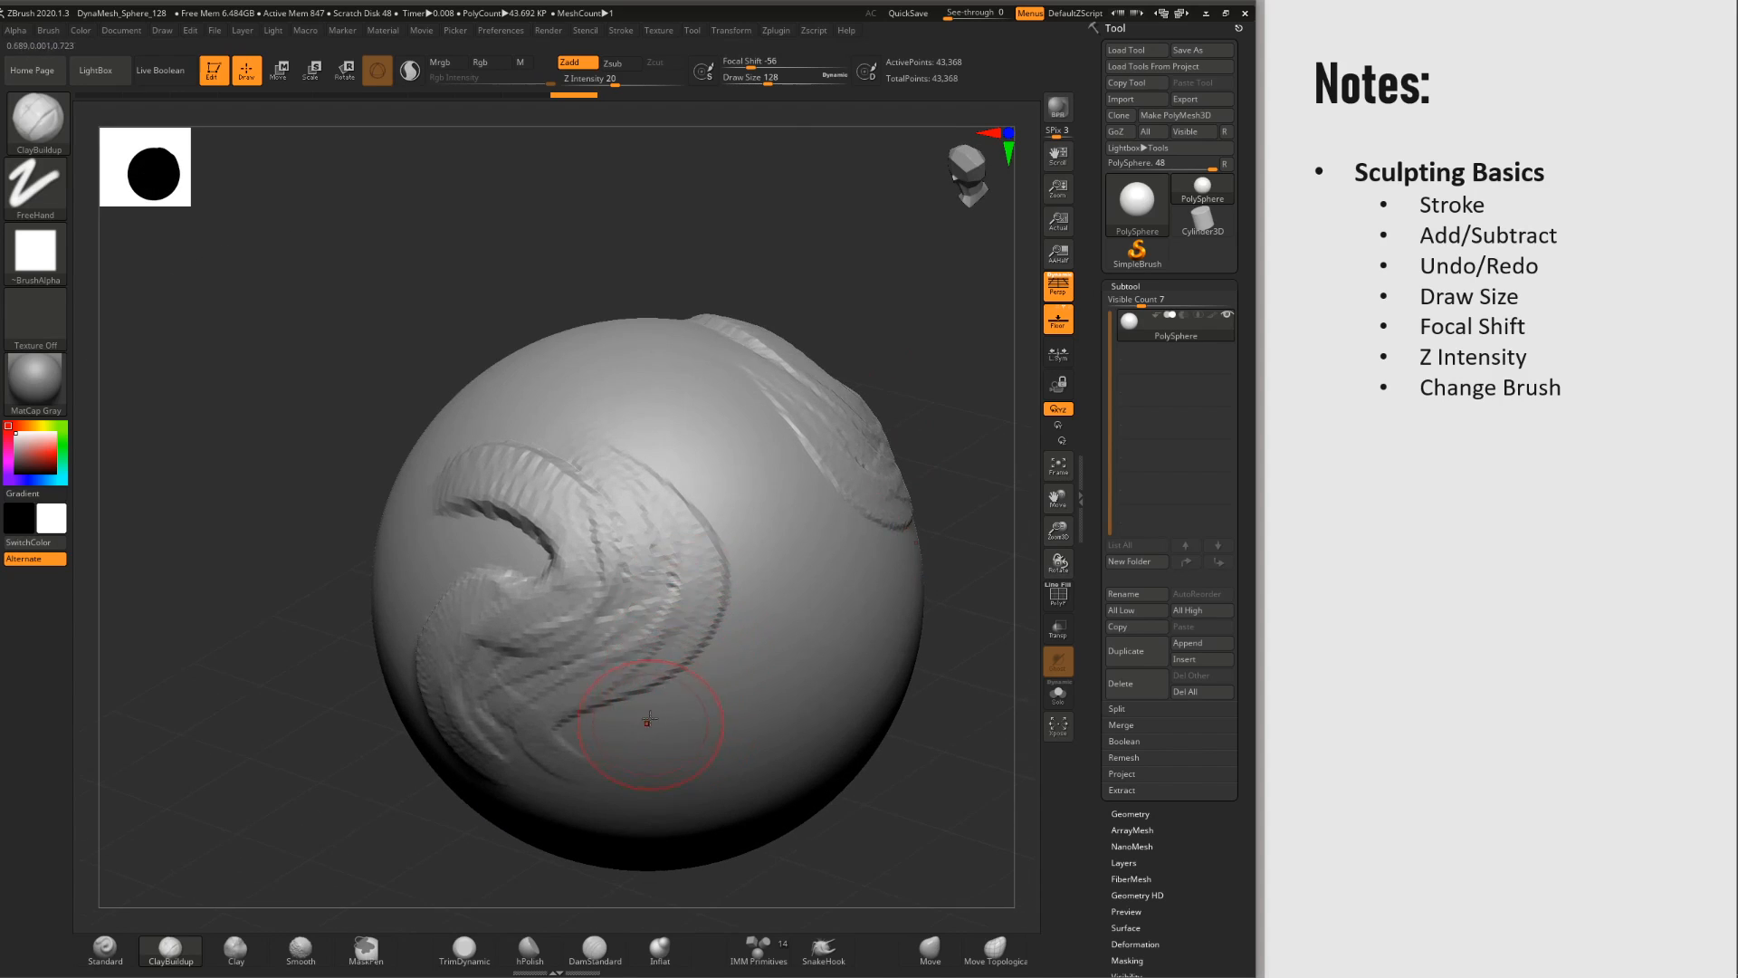
pyautogui.moveTo(649, 719); pyautogui.dragTo(644, 674, button='right')
pyautogui.moveTo(634, 715)
pyautogui.keyDown('alt'); pyautogui.mouseDown()
pyautogui.moveTo(633, 737)
pyautogui.moveTo(653, 716)
pyautogui.moveTo(627, 700)
pyautogui.moveTo(637, 712)
pyautogui.mouseUp(); pyautogui.keyUp('alt')
pyautogui.moveTo(695, 712); pyautogui.dragTo(664, 706, button='right')
pyautogui.keyDown('shift'); pyautogui.moveTo(629, 710); pyautogui.dragTo(621, 706); pyautogui.keyUp('shift')
pyautogui.keyDown('ctrl'); pyautogui.moveTo(634, 719); pyautogui.dragTo(623, 667, button='right'); pyautogui.keyUp('ctrl')
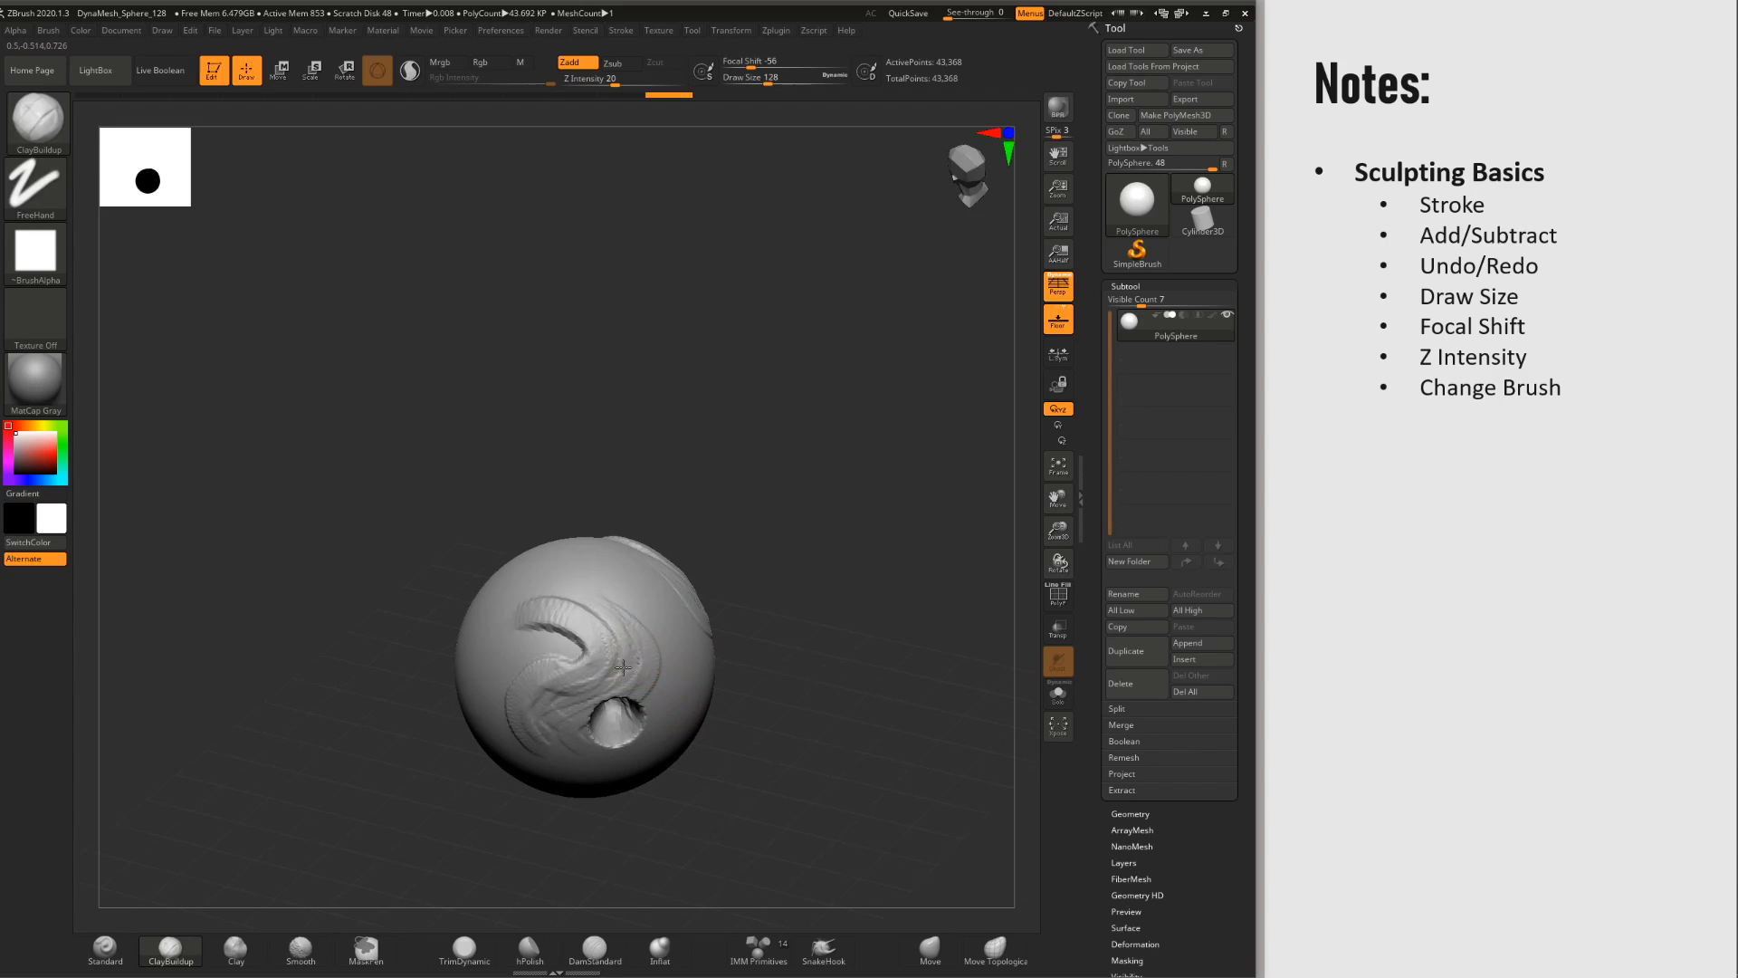
# Step: Build up a round ball of clay just above the cavity and inspect it from another angle
pyautogui.moveTo(622, 667); pyautogui.dragTo(631, 666)
pyautogui.moveTo(699, 692)
pyautogui.mouseDown(button='right')
pyautogui.moveTo(576, 710)
pyautogui.moveTo(681, 674)
pyautogui.mouseUp(button='right')
pyautogui.keyDown('ctrl'); pyautogui.moveTo(680, 674); pyautogui.dragTo(669, 724, button='right'); pyautogui.keyUp('ctrl')
pyautogui.keyDown('alt'); pyautogui.moveTo(615, 665); pyautogui.dragTo(603, 514, button='right'); pyautogui.keyUp('alt')
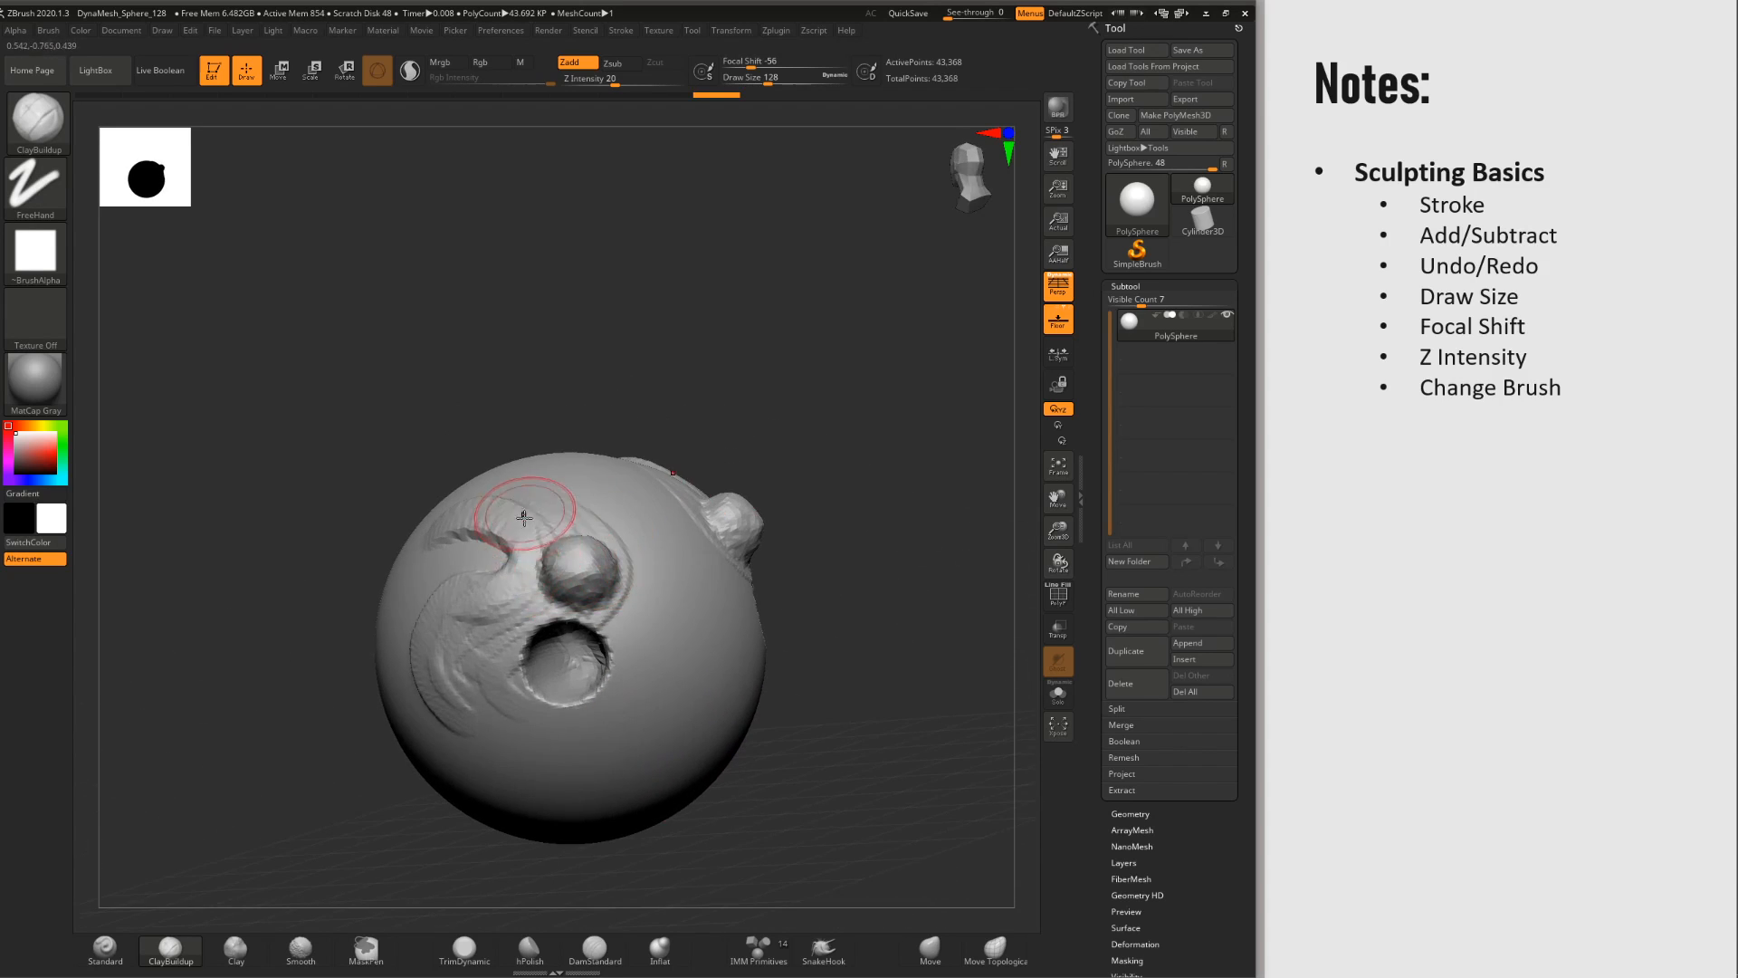
pyautogui.moveTo(623, 371); pyautogui.dragTo(623, 401, button='right')
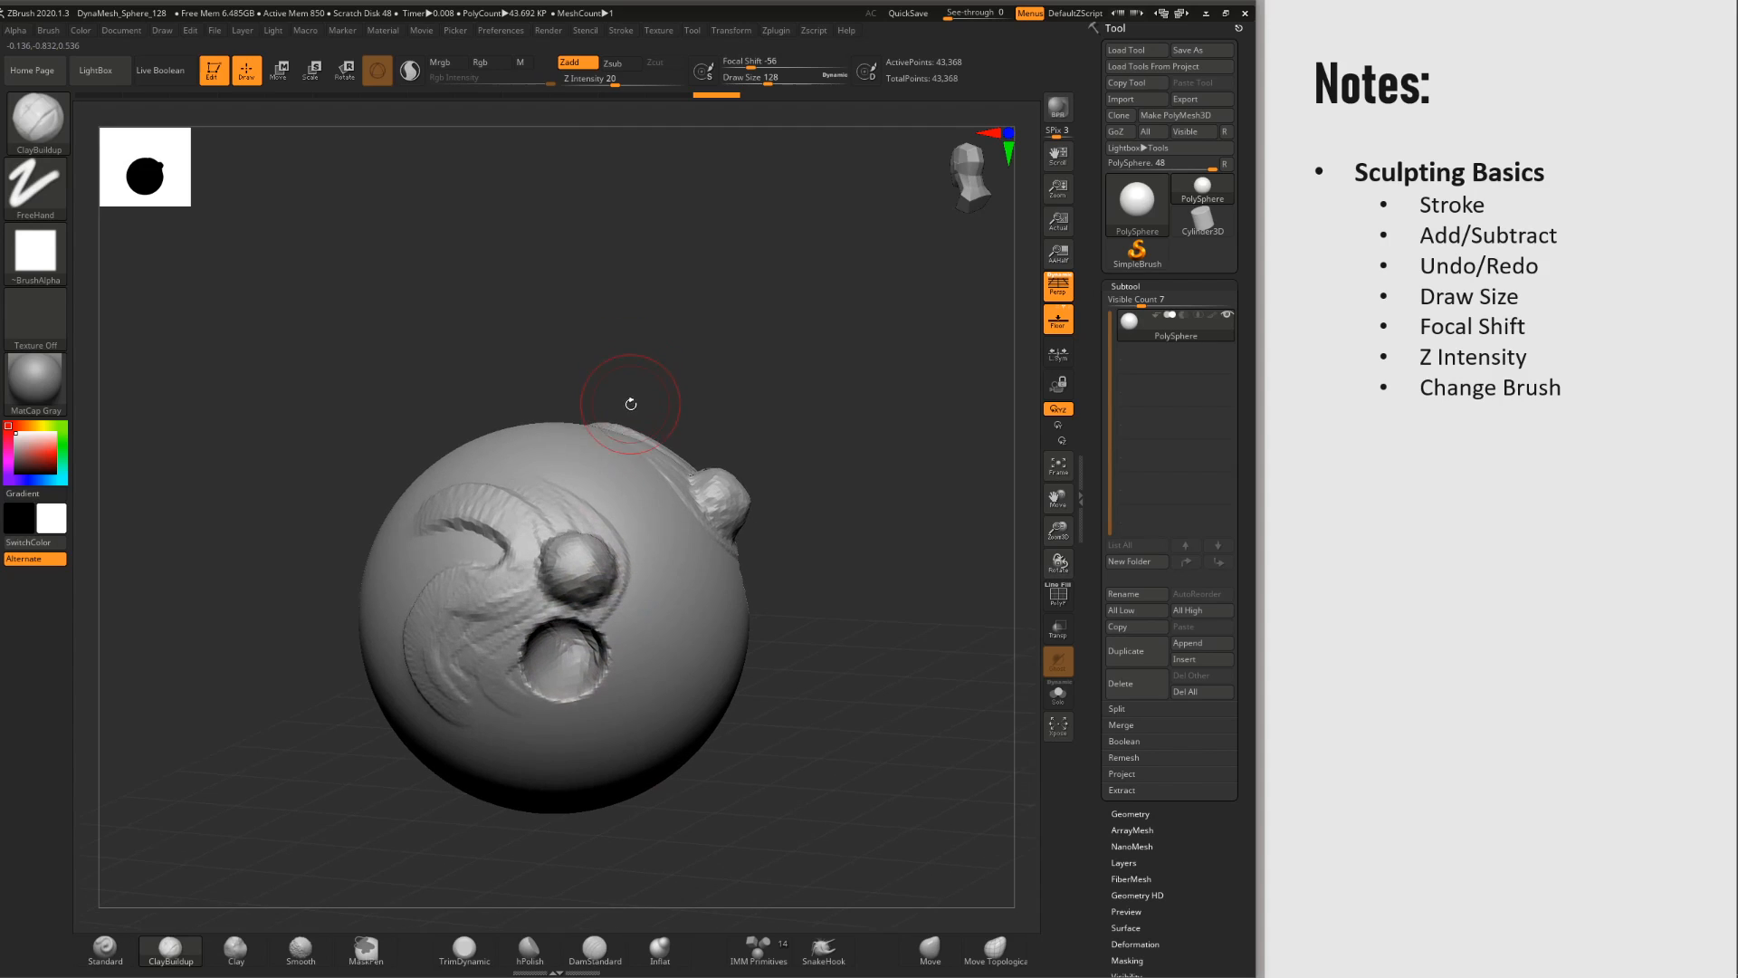
# Step: Undo the ball and the cavity, and take the undo history back to the plain sphere
pyautogui.press('ctrl')
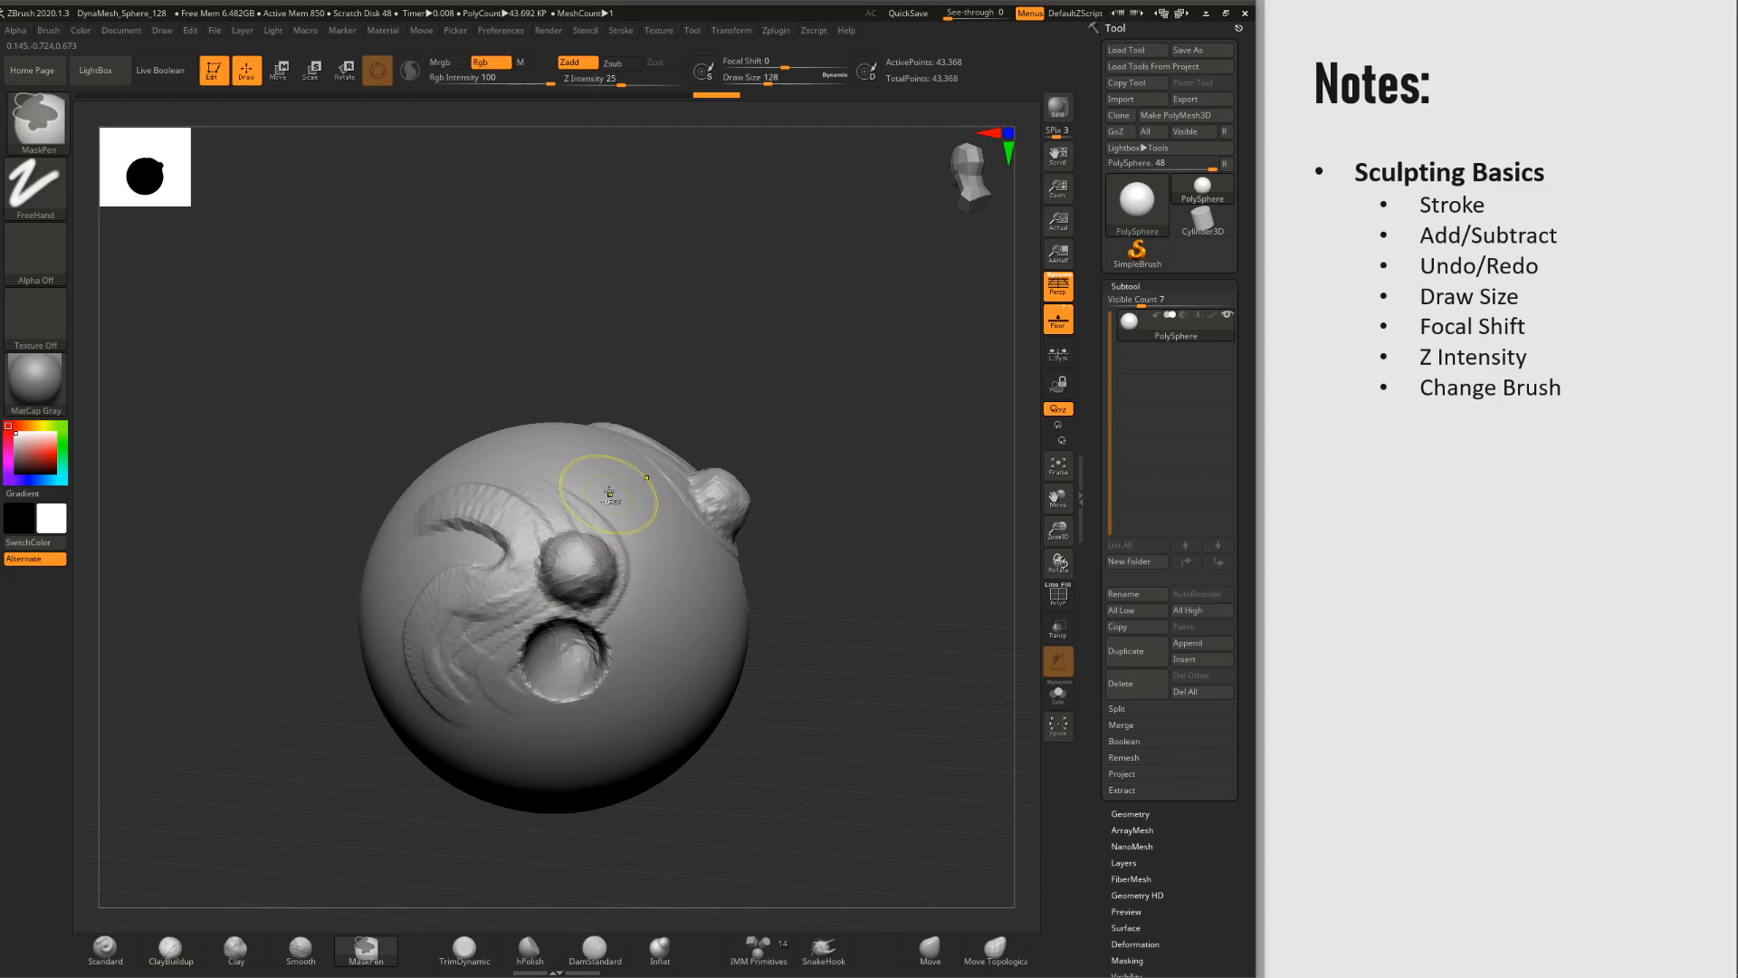
pyautogui.hotkey('ctrl', 'z')
pyautogui.hotkey('ctrl', 'z')
pyautogui.hotkey('ctrl', 'z')
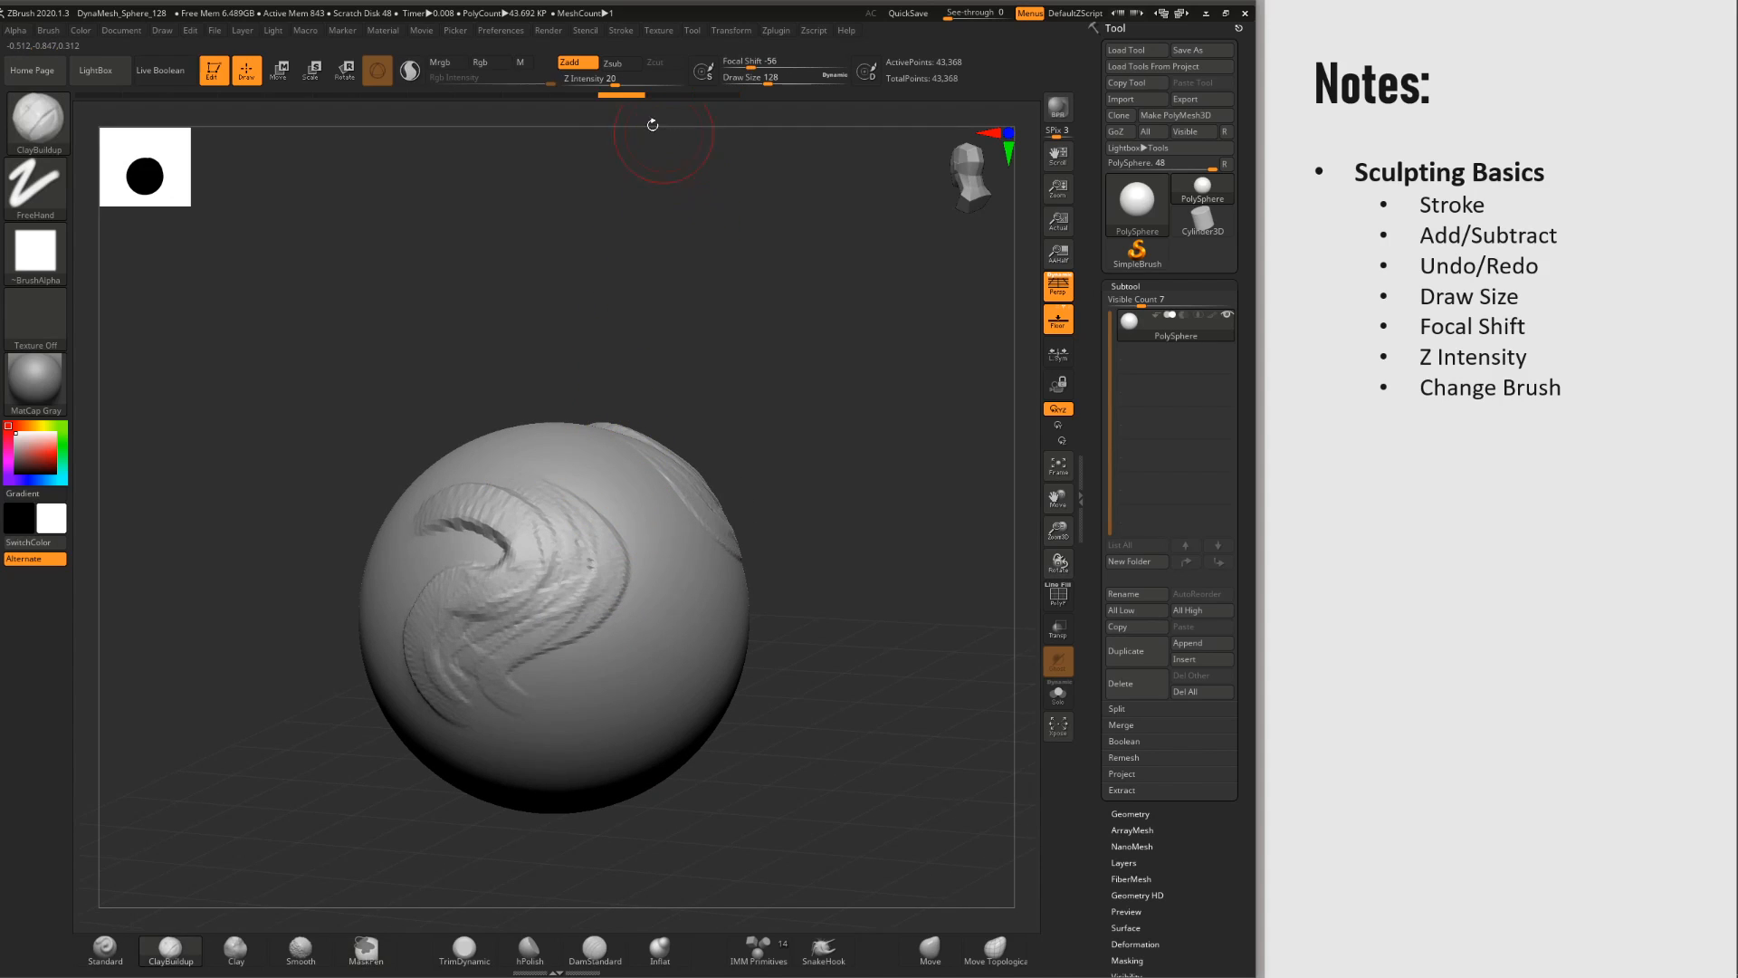
pyautogui.moveTo(583, 94)
pyautogui.mouseDown()
pyautogui.moveTo(724, 95)
pyautogui.moveTo(521, 148)
pyautogui.moveTo(208, 190)
pyautogui.moveTo(324, 163)
pyautogui.moveTo(772, 211)
pyautogui.moveTo(93, 190)
pyautogui.mouseUp()
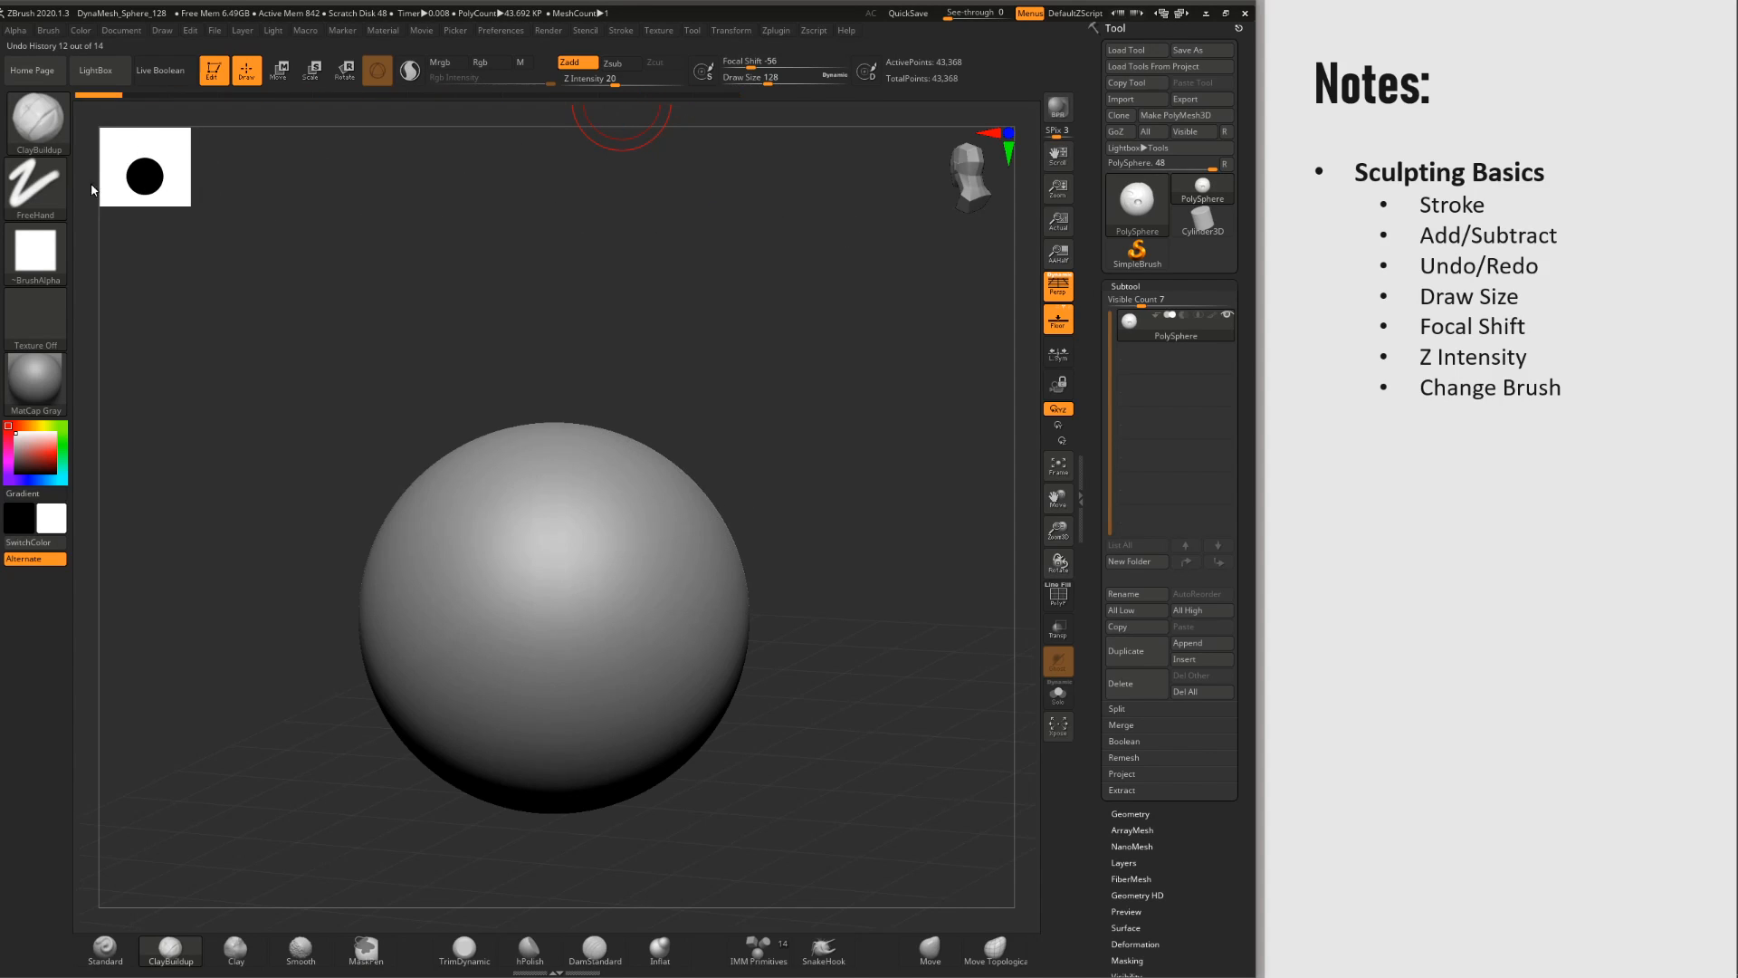
# Step: Set the ClayBuildup brush's draw size to 158, focal shift to 62 and Z intensity to 26
pyautogui.keyDown('alt'); pyautogui.moveTo(742, 494); pyautogui.dragTo(689, 568, button='right'); pyautogui.keyUp('alt')
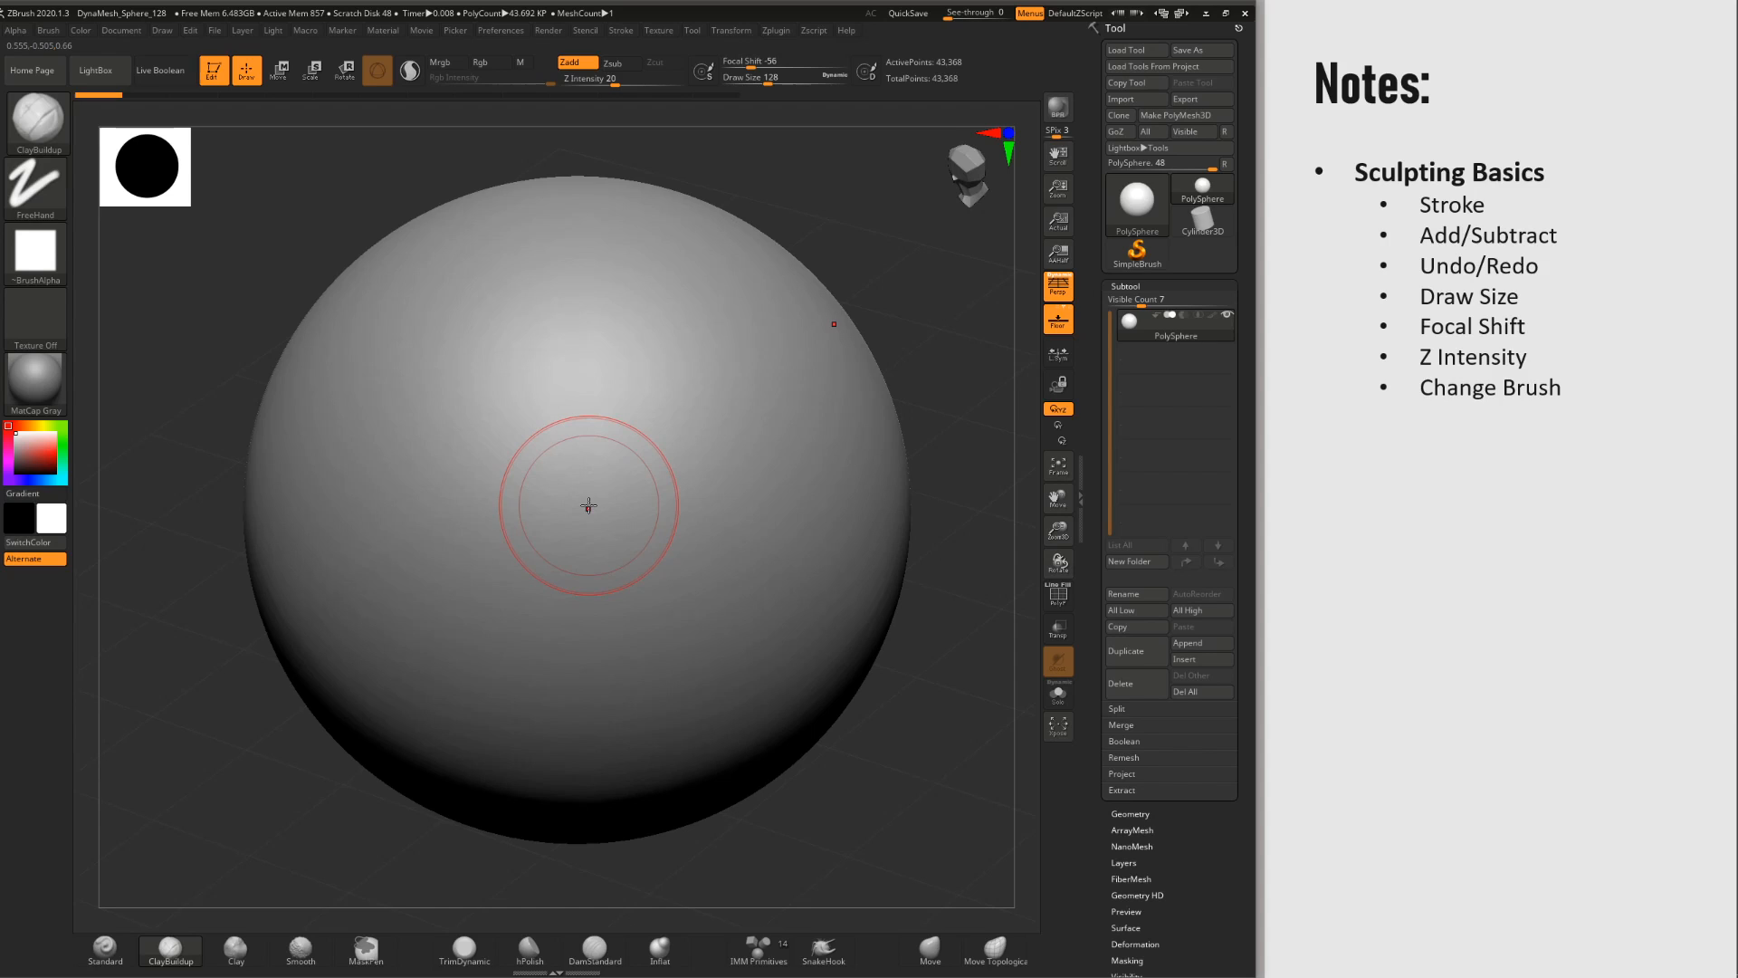
pyautogui.press('space')
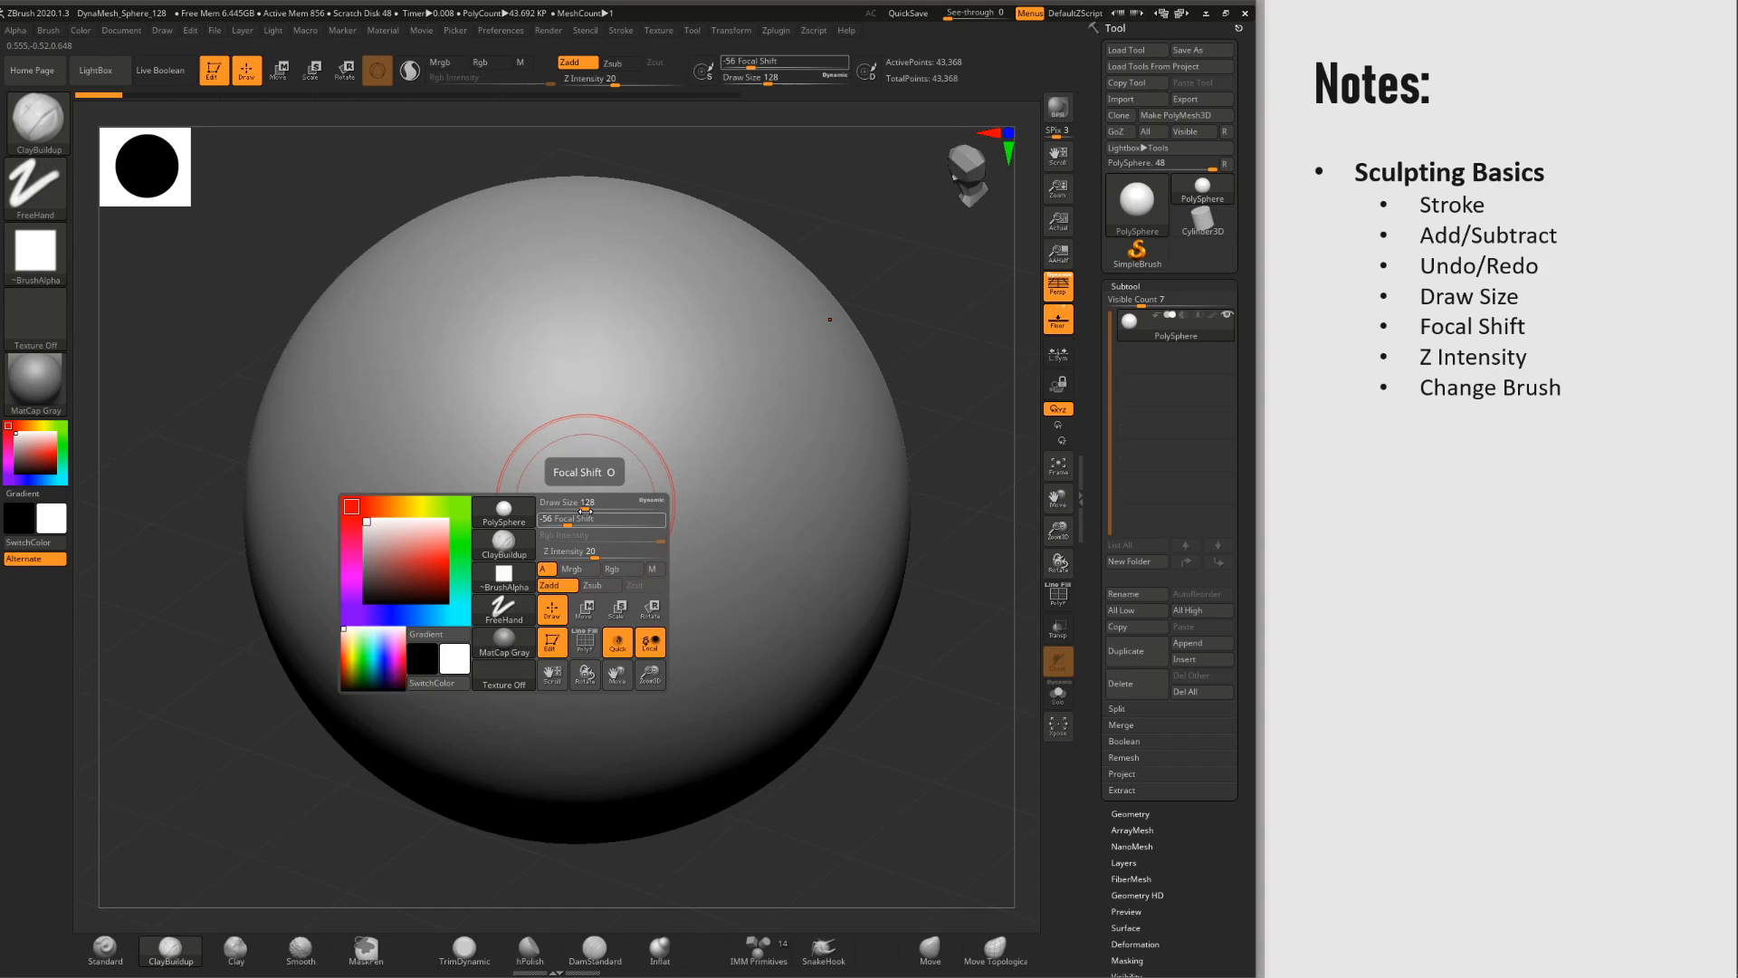
pyautogui.moveTo(588, 508)
pyautogui.mouseDown()
pyautogui.moveTo(580, 520)
pyautogui.moveTo(637, 514)
pyautogui.moveTo(604, 551)
pyautogui.mouseUp()
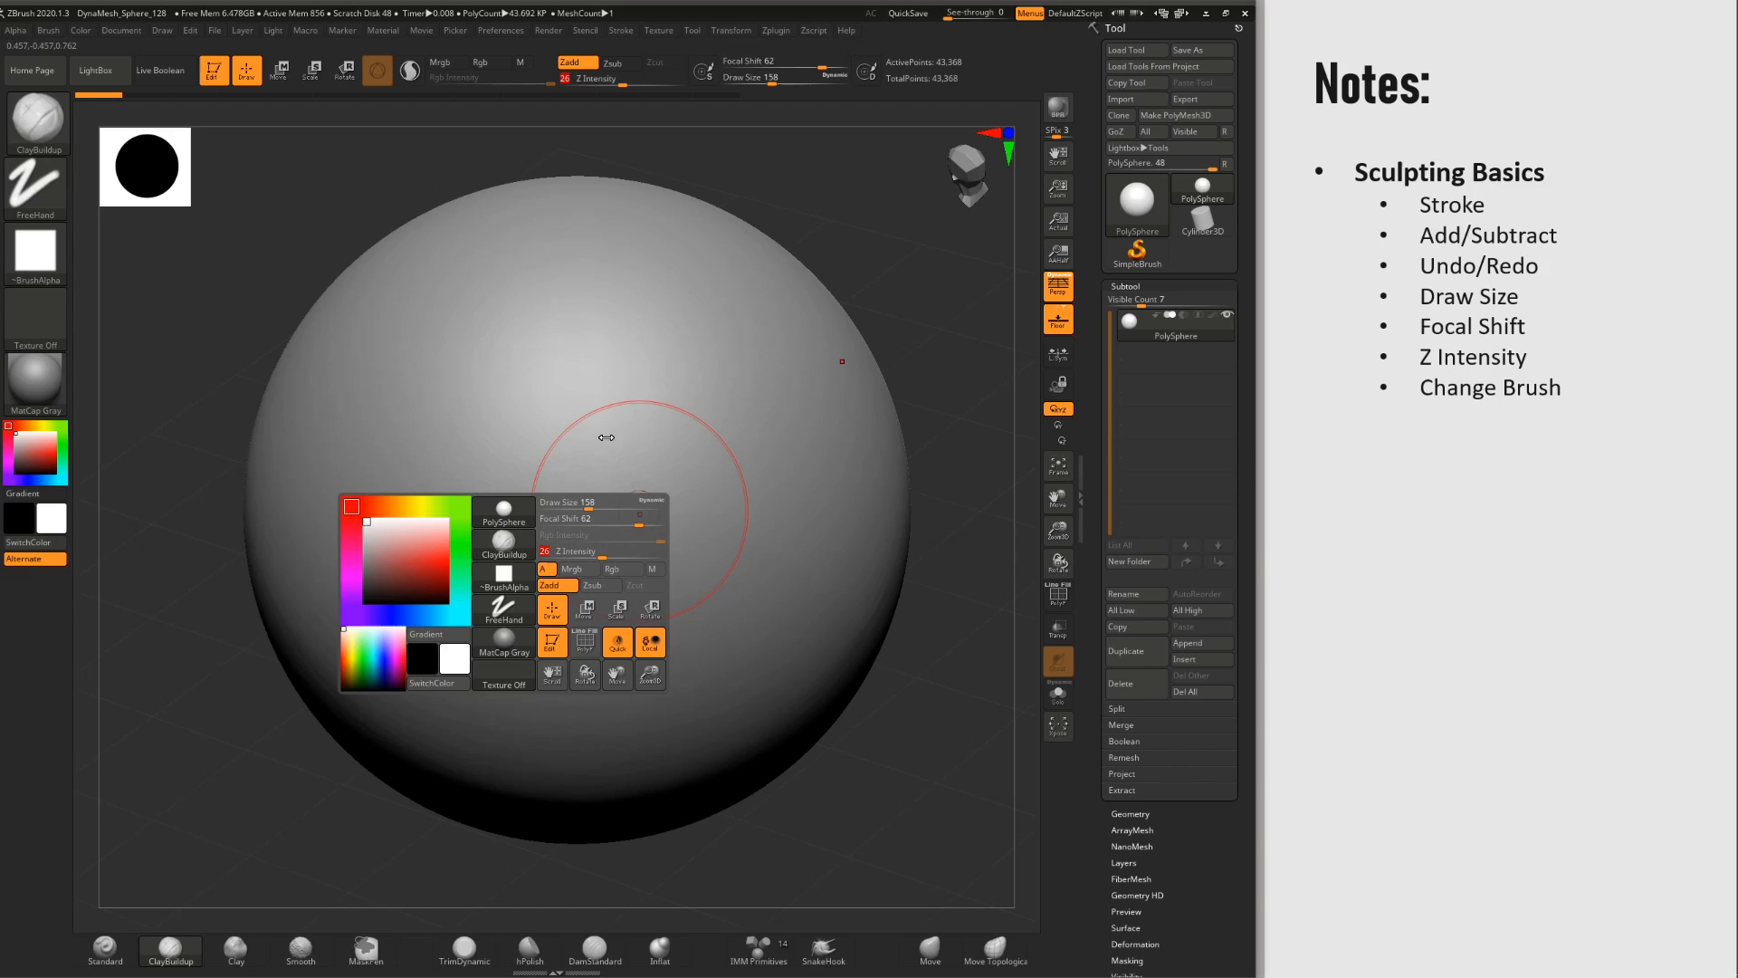
# Step: Sculpt one bump with focal shift 62 and another beside it with focal shift -70, and undo both bumps
pyautogui.moveTo(652, 509)
pyautogui.mouseDown()
pyautogui.moveTo(645, 543)
pyautogui.moveTo(637, 477)
pyautogui.mouseUp()
pyautogui.press('space')
pyautogui.moveTo(453, 416)
pyautogui.mouseDown()
pyautogui.moveTo(476, 471)
pyautogui.moveTo(488, 429)
pyautogui.mouseUp()
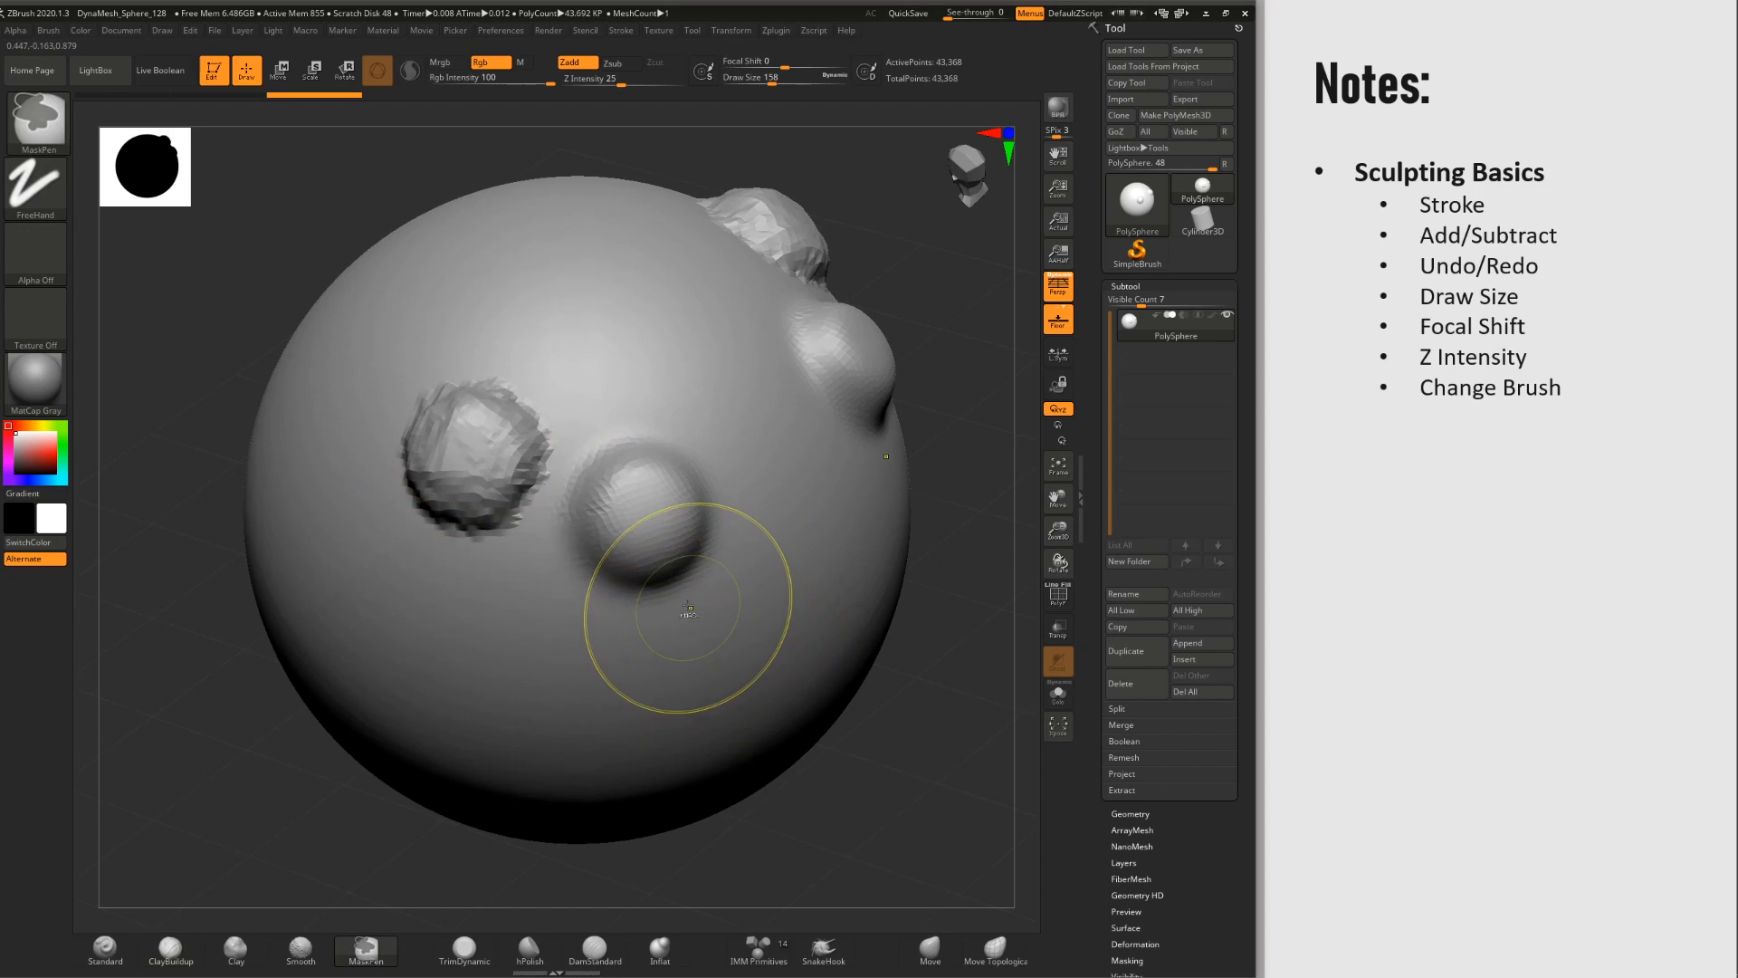
pyautogui.hotkey('ctrl', 'z')
pyautogui.hotkey('ctrl', 'z')
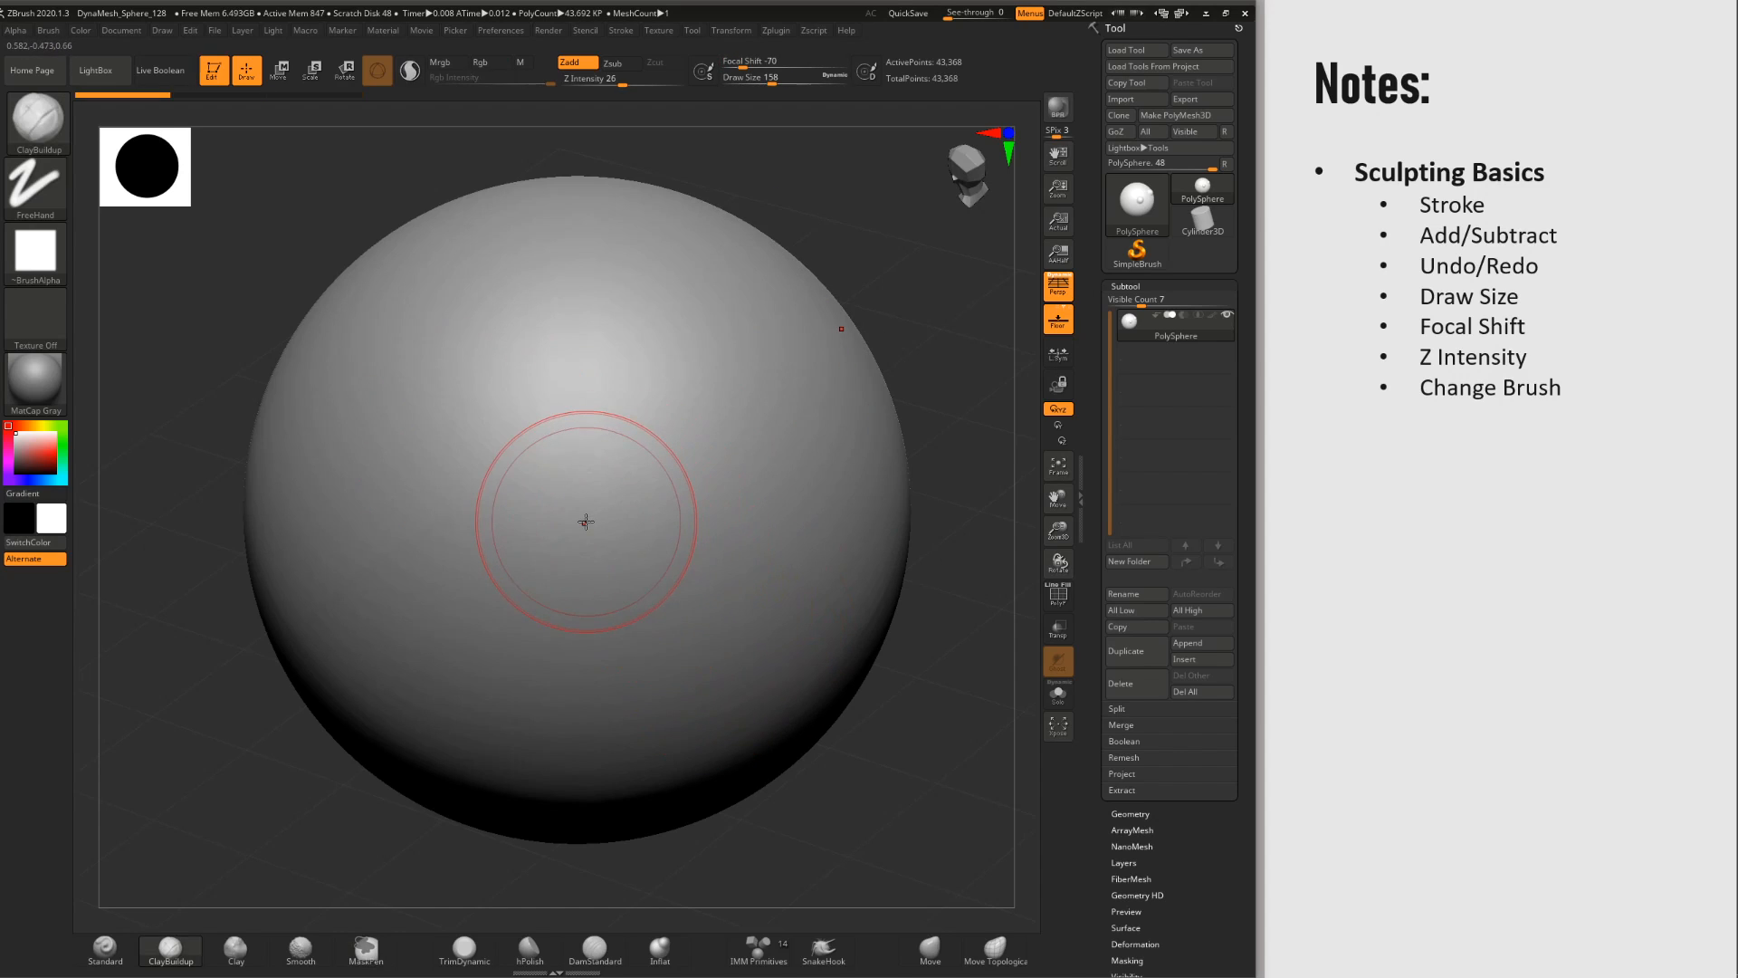
# Step: Open the full brush library and look over the available 3D sculpting brushes
pyautogui.click(38, 125)
pyautogui.click(38, 122)
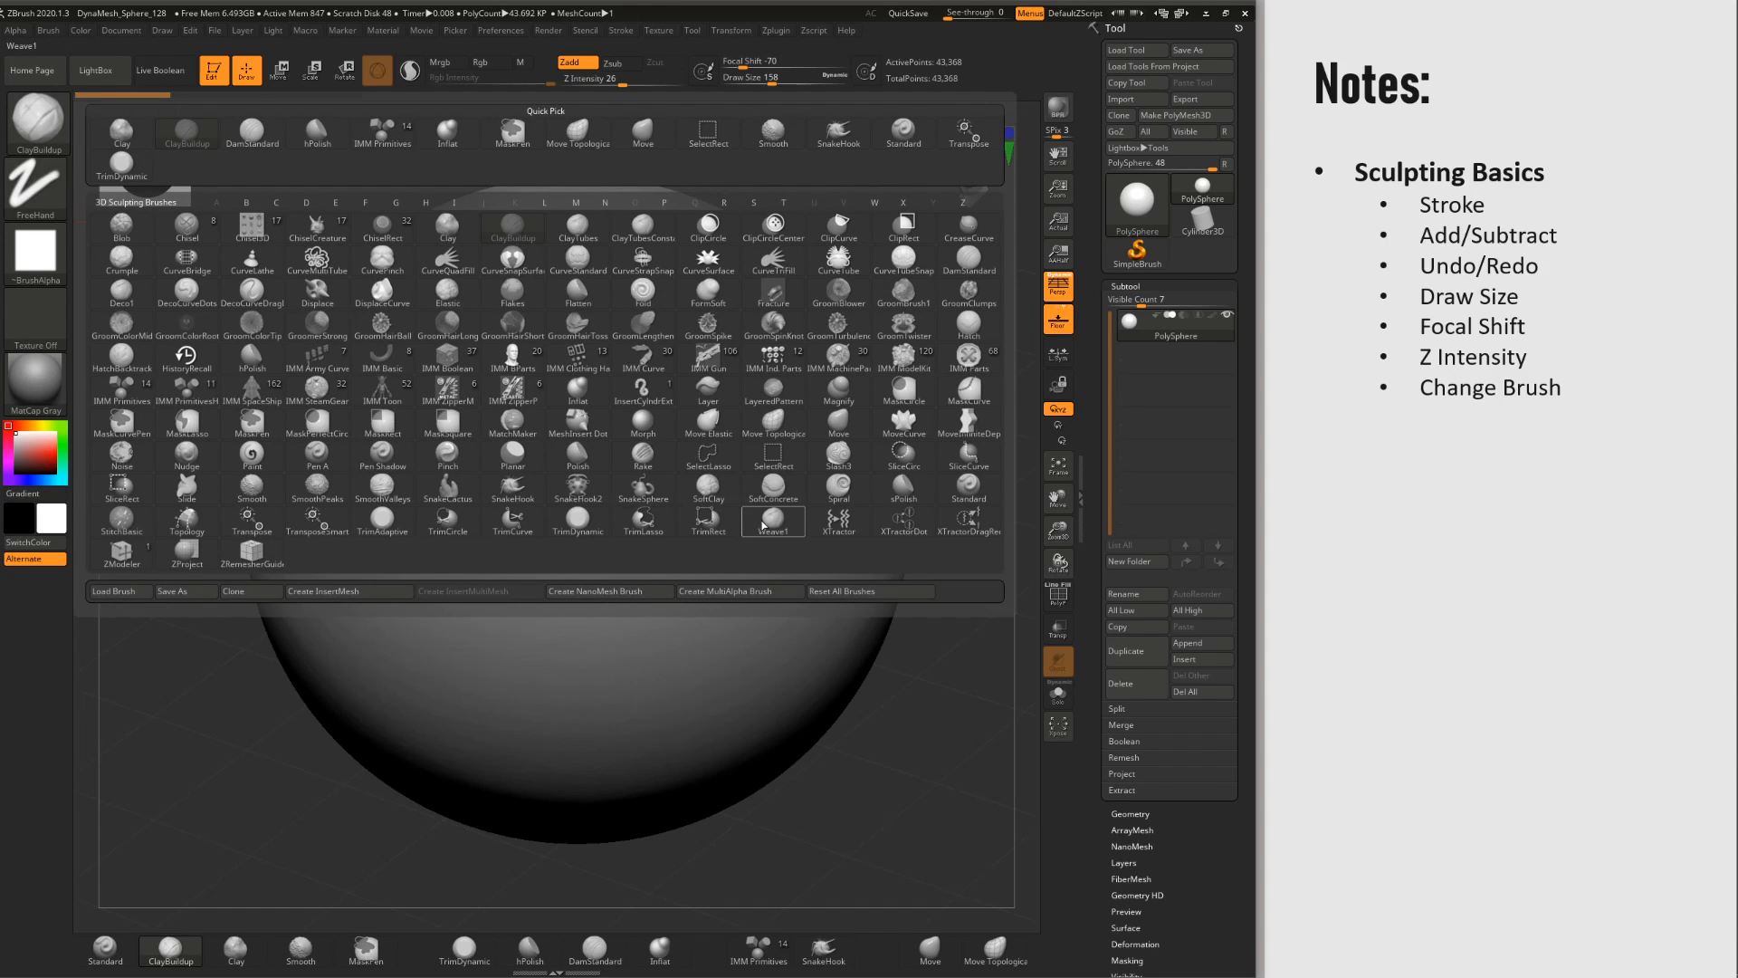
pyautogui.moveTo(669, 489)
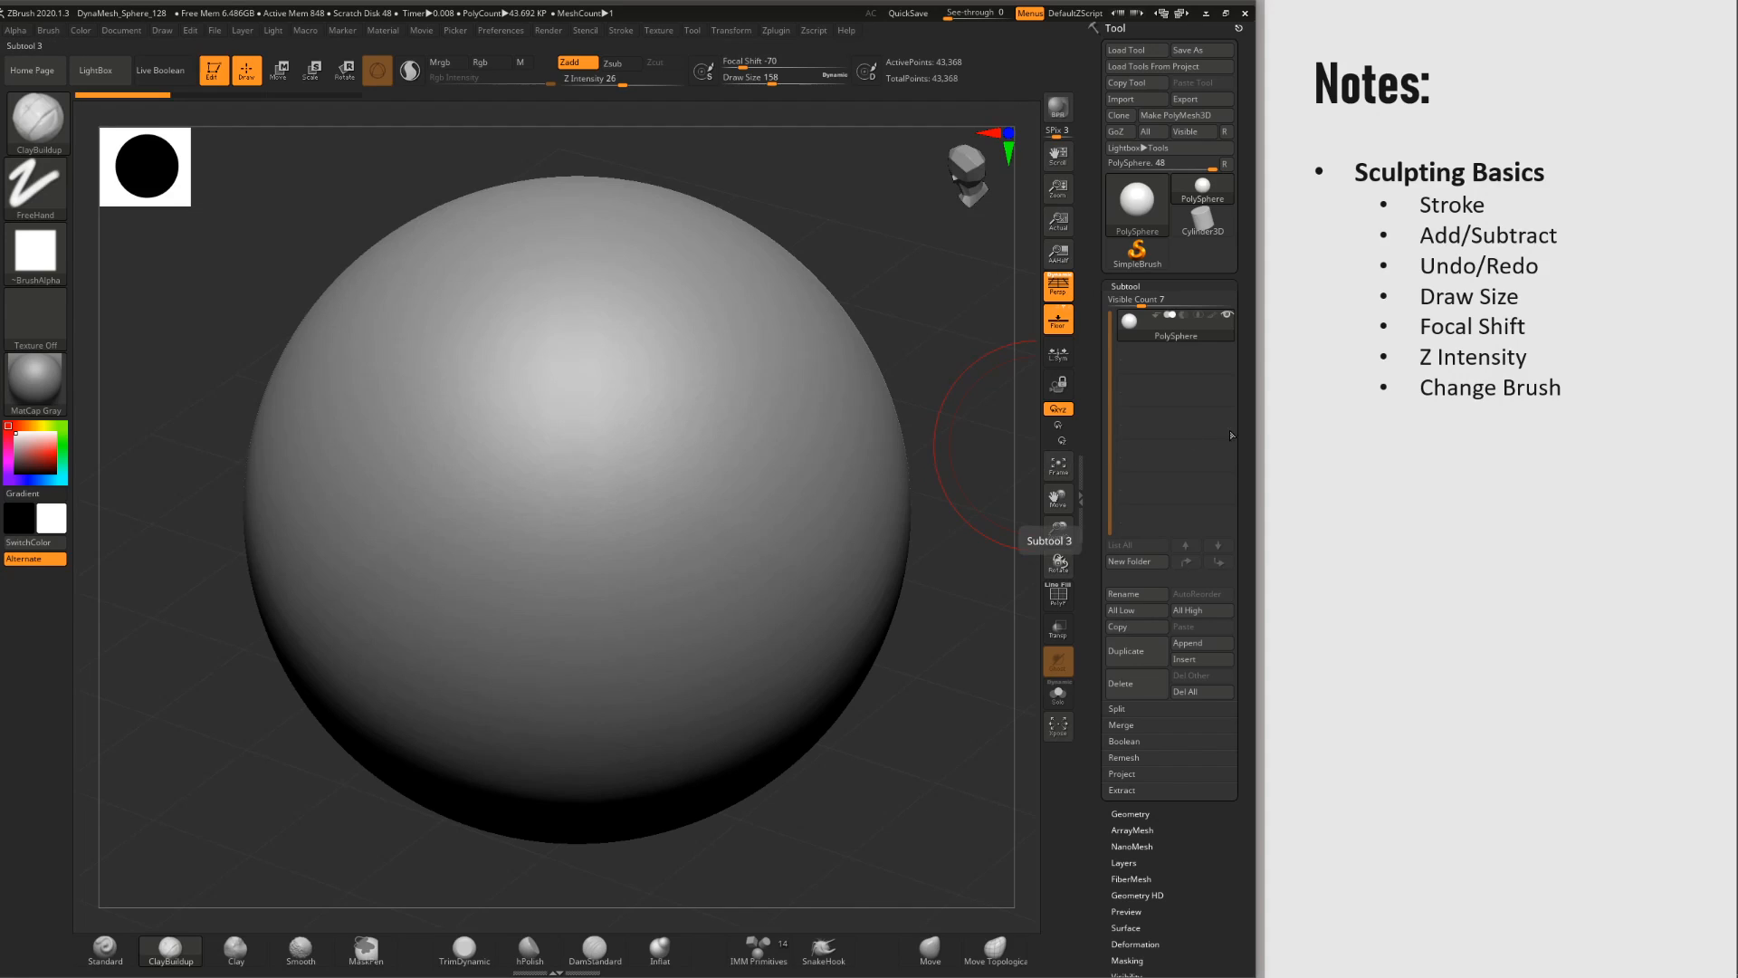
pyautogui.click(1285, 422)
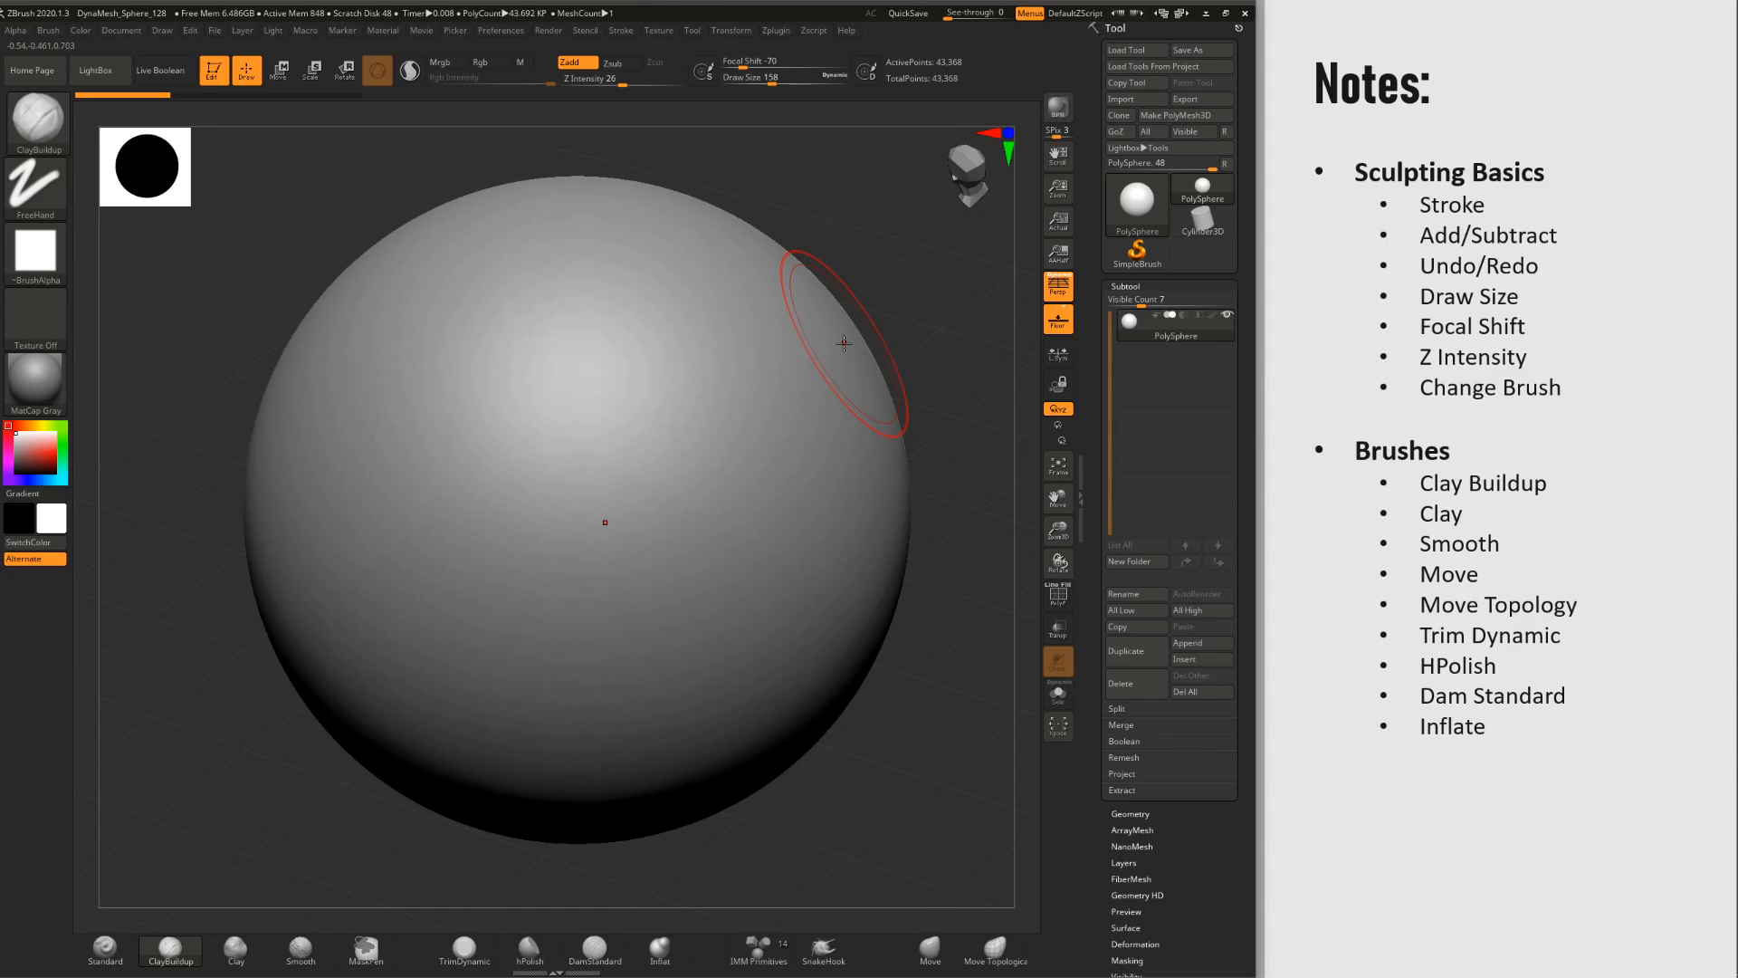
# Step: Switch to the Move brush and set its draw size to 639
pyautogui.keyDown('ctrl'); pyautogui.moveTo(683, 764); pyautogui.dragTo(688, 613, button='right'); pyautogui.keyUp('ctrl')
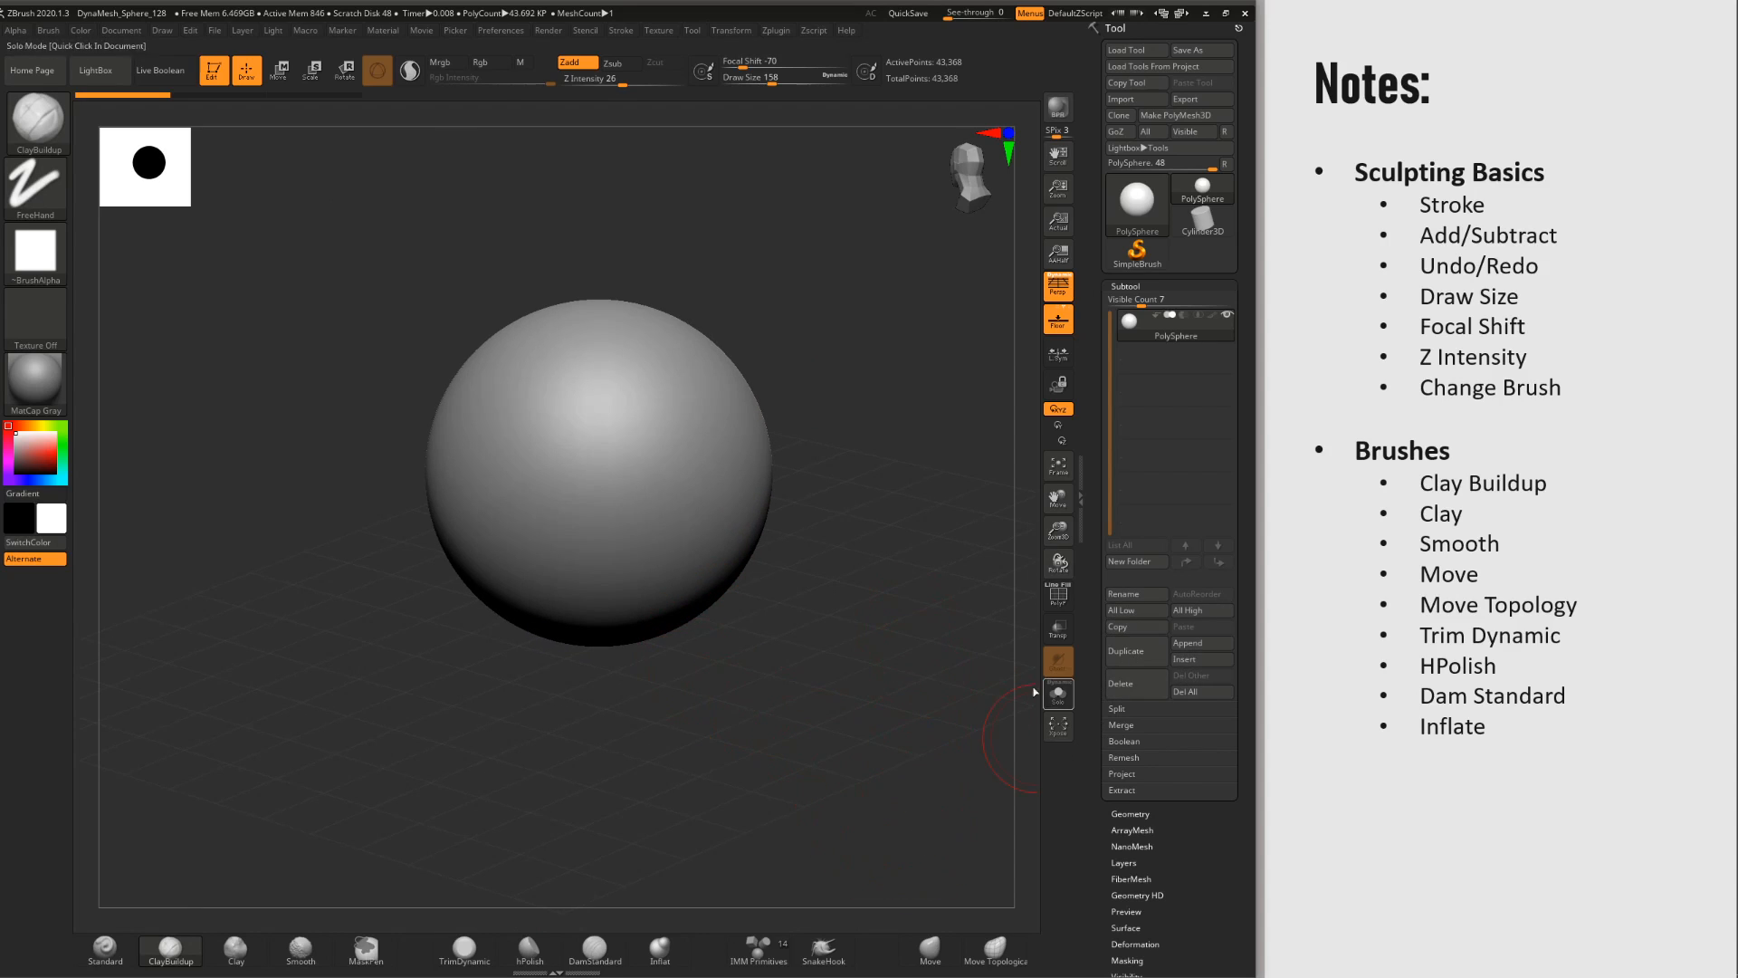
pyautogui.click(932, 957)
pyautogui.keyDown('alt'); pyautogui.moveTo(908, 663); pyautogui.dragTo(769, 604, button='right'); pyautogui.keyUp('alt')
pyautogui.press('space')
pyautogui.moveTo(695, 532); pyautogui.dragTo(741, 531)
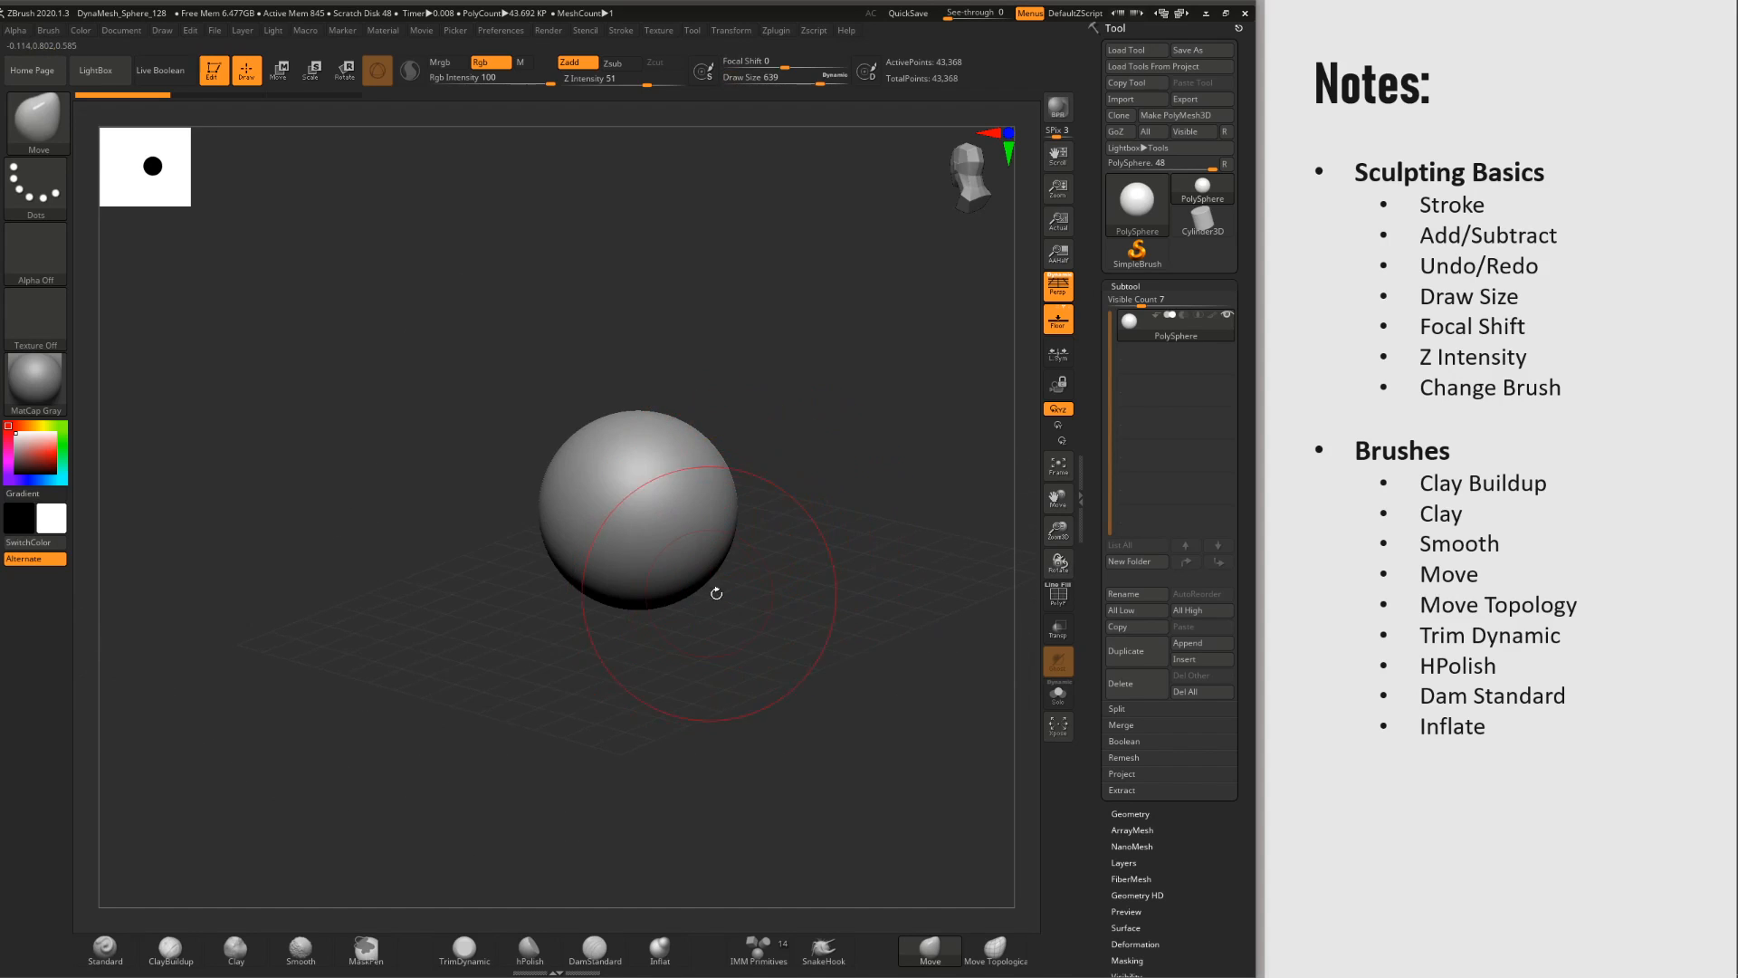
# Step: Filter the brush library to the brushes starting with M and return to the Move brush
pyautogui.rightClick(717, 595)
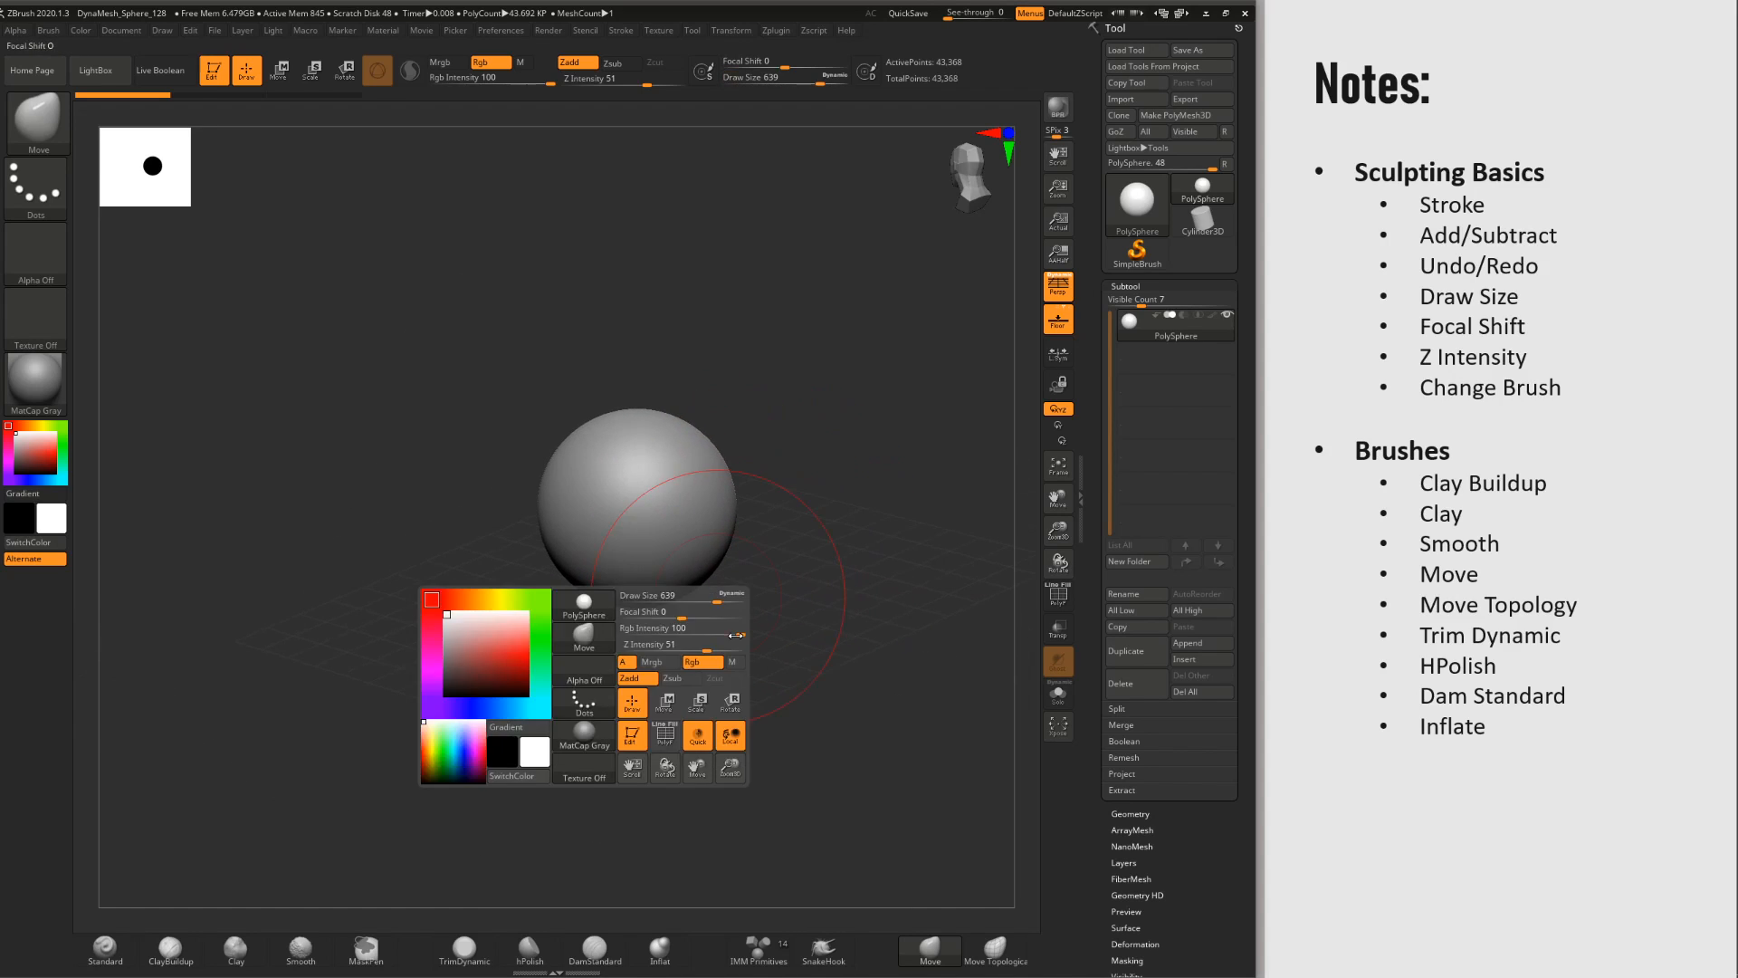
pyautogui.click(50, 129)
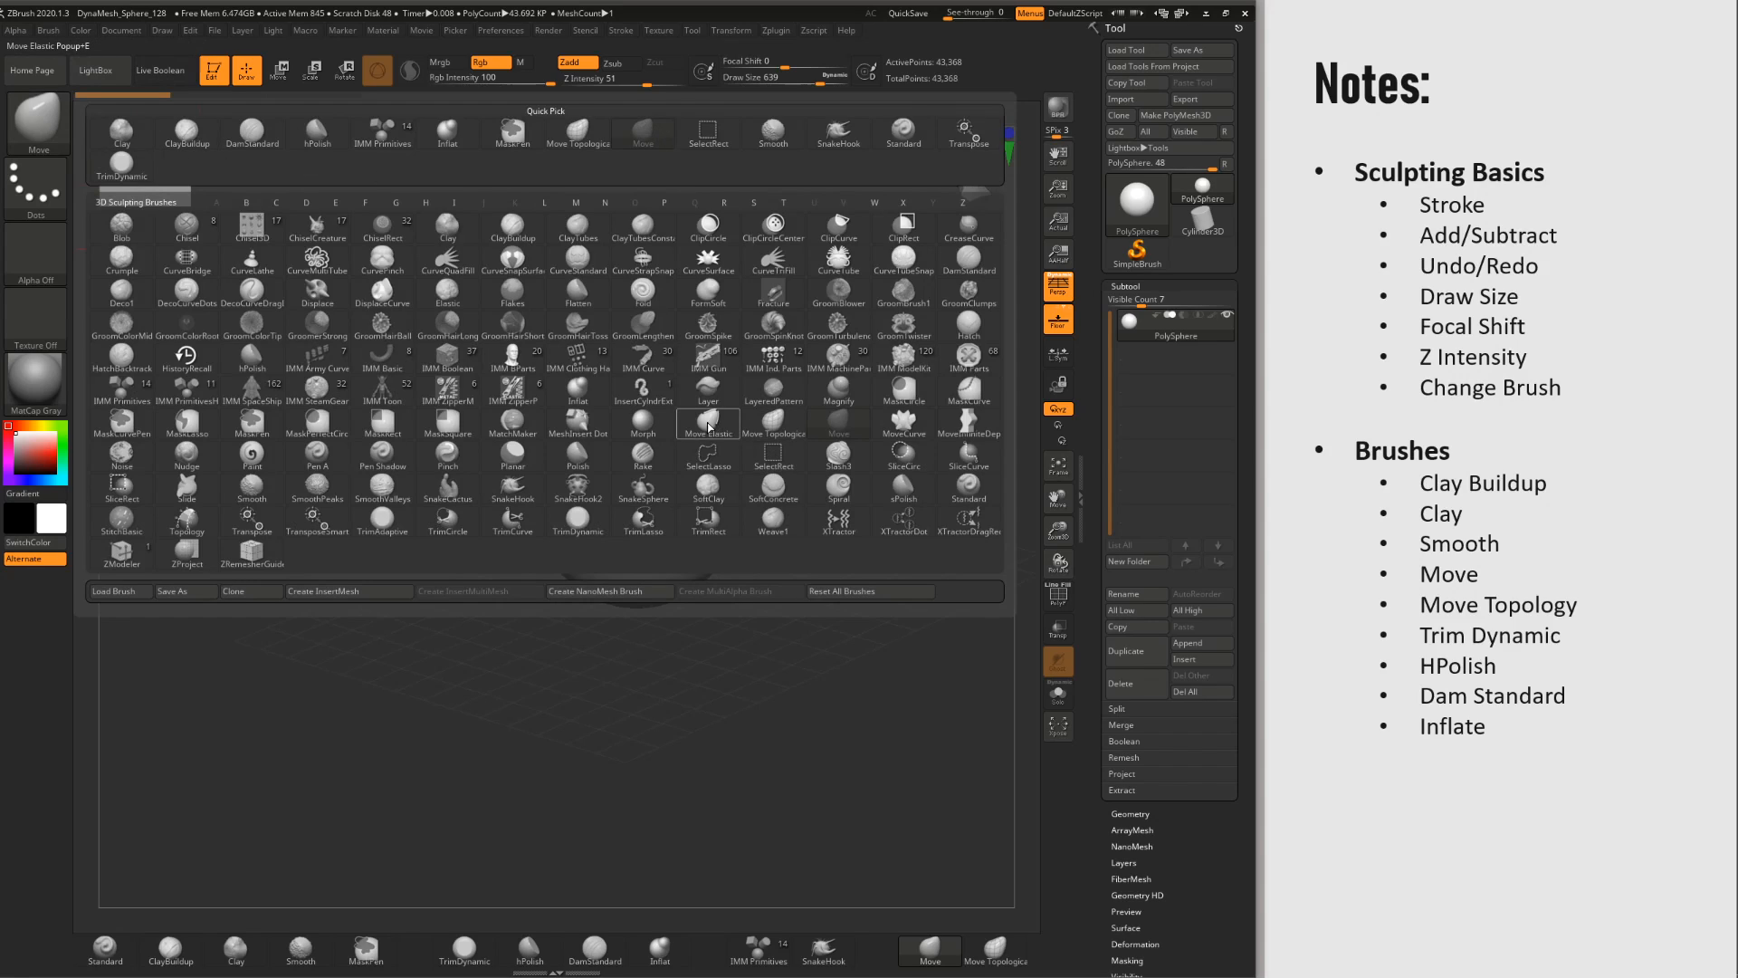
pyautogui.press('m')
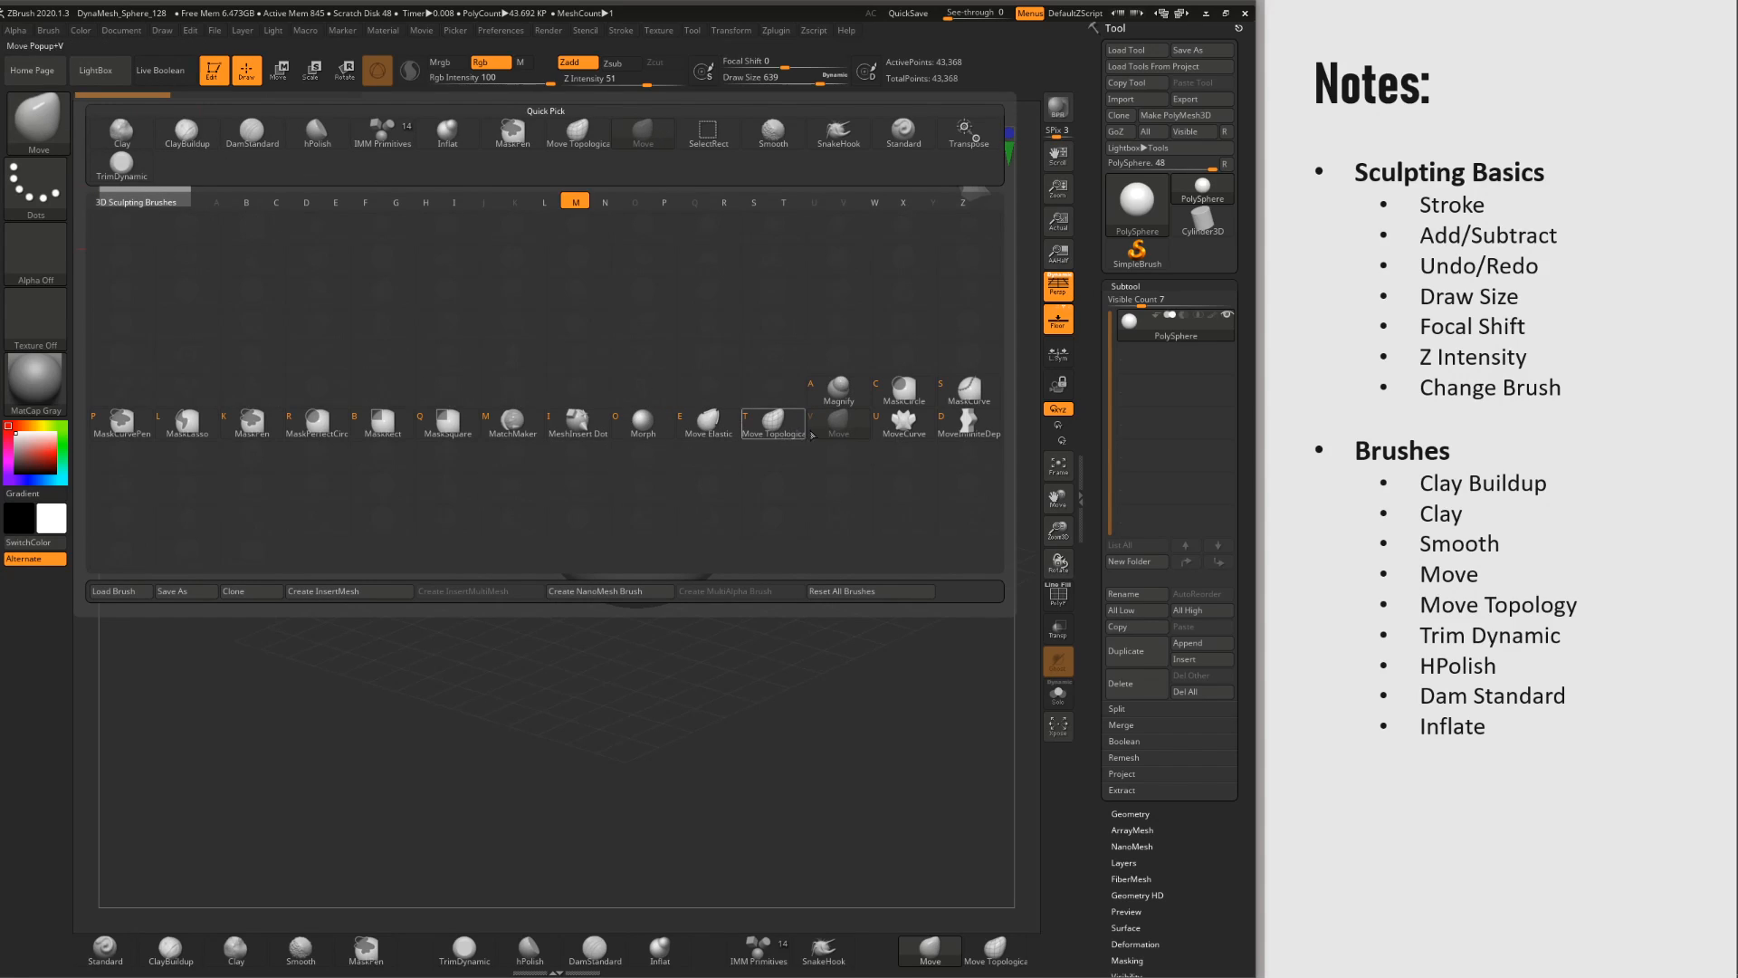
pyautogui.press('m')
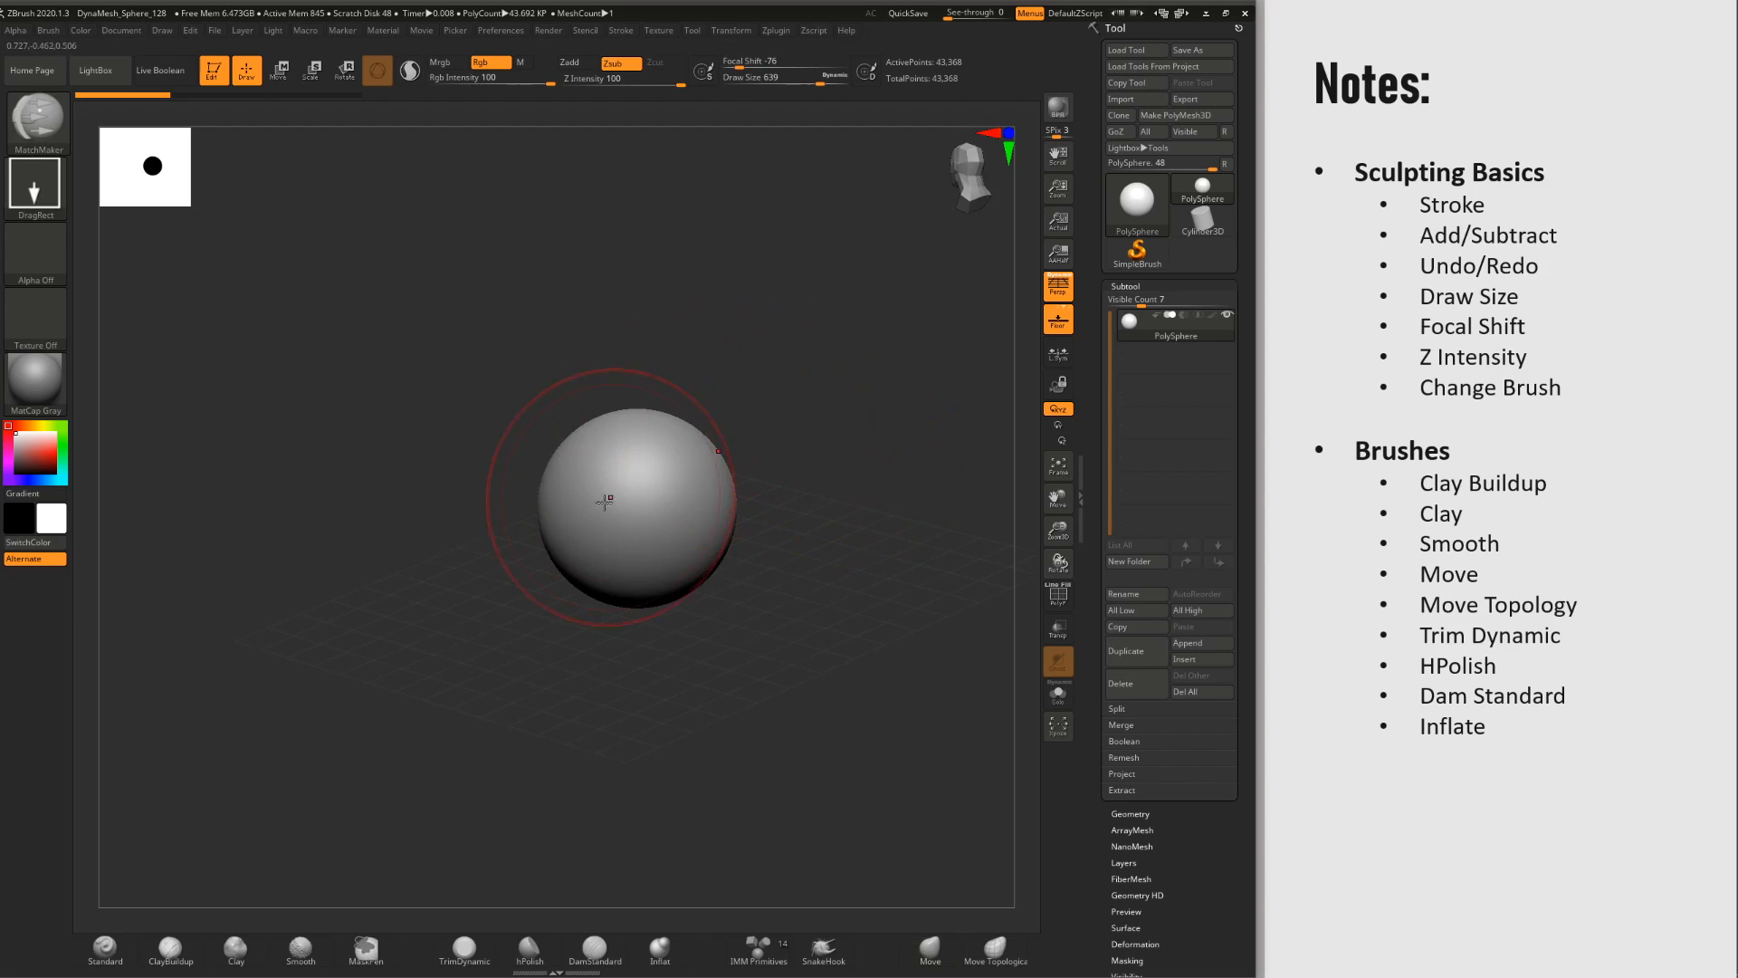
pyautogui.click(921, 962)
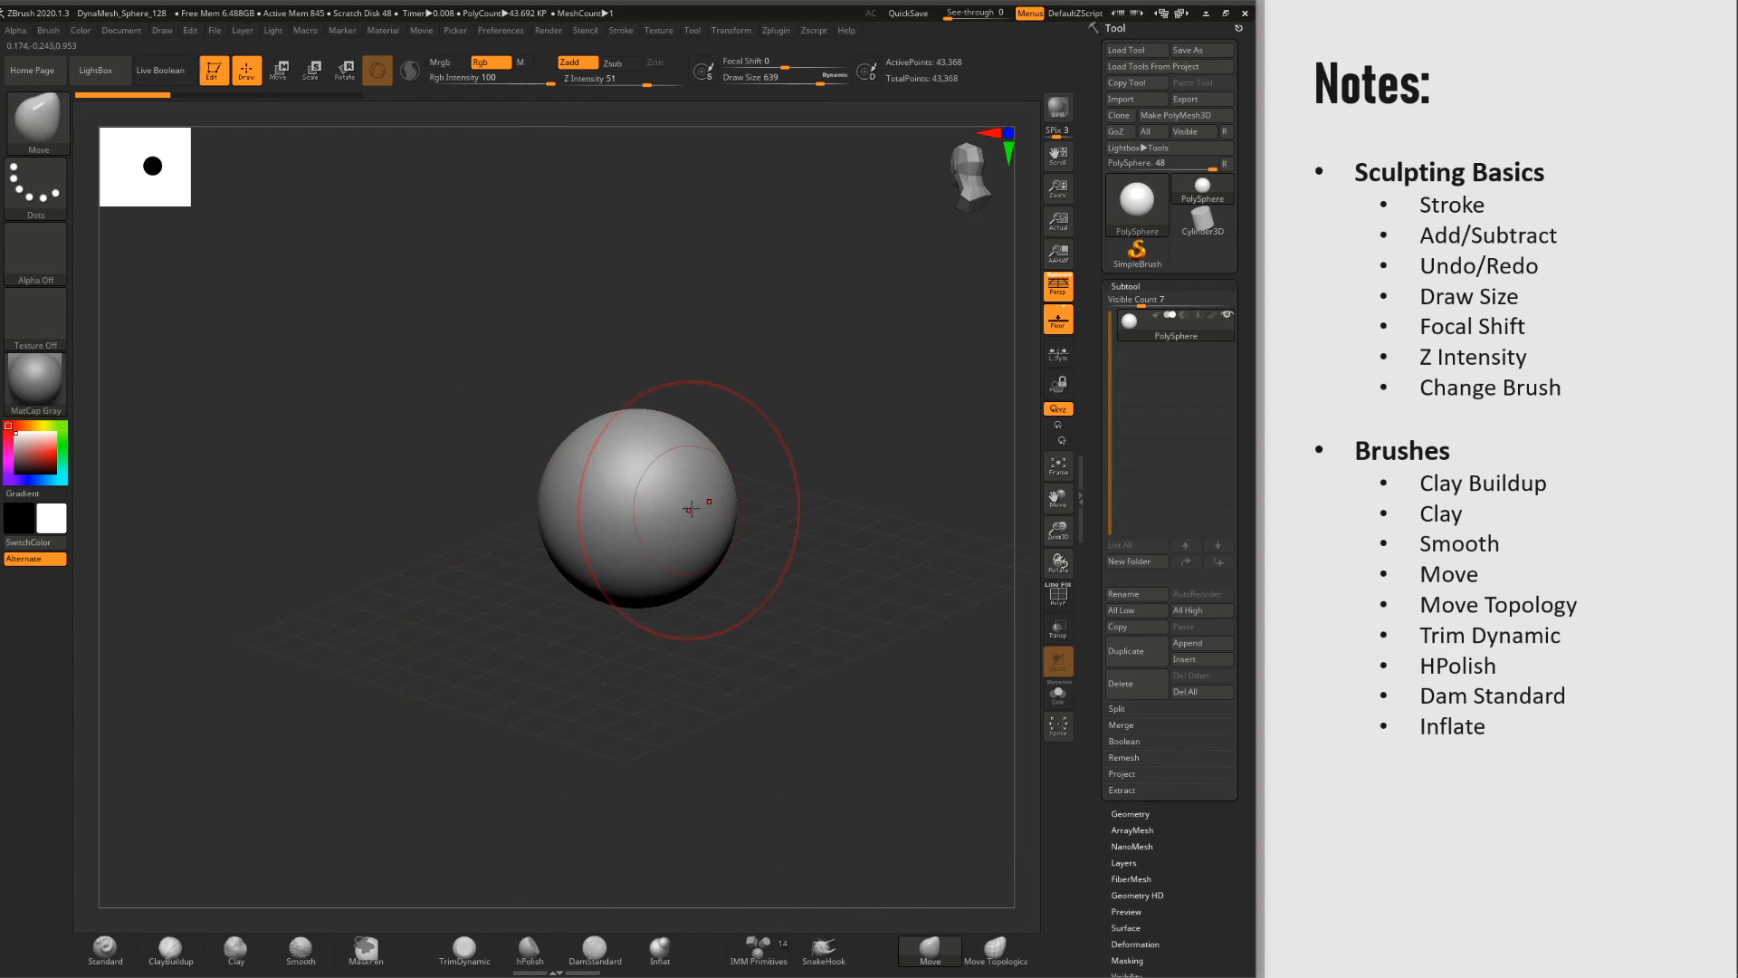
# Step: Try pulling the sphere's upper surface and sides with the Move brush, and undo all the deformations
pyautogui.keyDown('shift'); pyautogui.moveTo(716, 663); pyautogui.dragTo(703, 579); pyautogui.keyUp('shift')
pyautogui.moveTo(650, 470); pyautogui.dragTo(708, 332)
pyautogui.moveTo(547, 462)
pyautogui.mouseDown()
pyautogui.moveTo(522, 409)
pyautogui.moveTo(540, 353)
pyautogui.mouseUp()
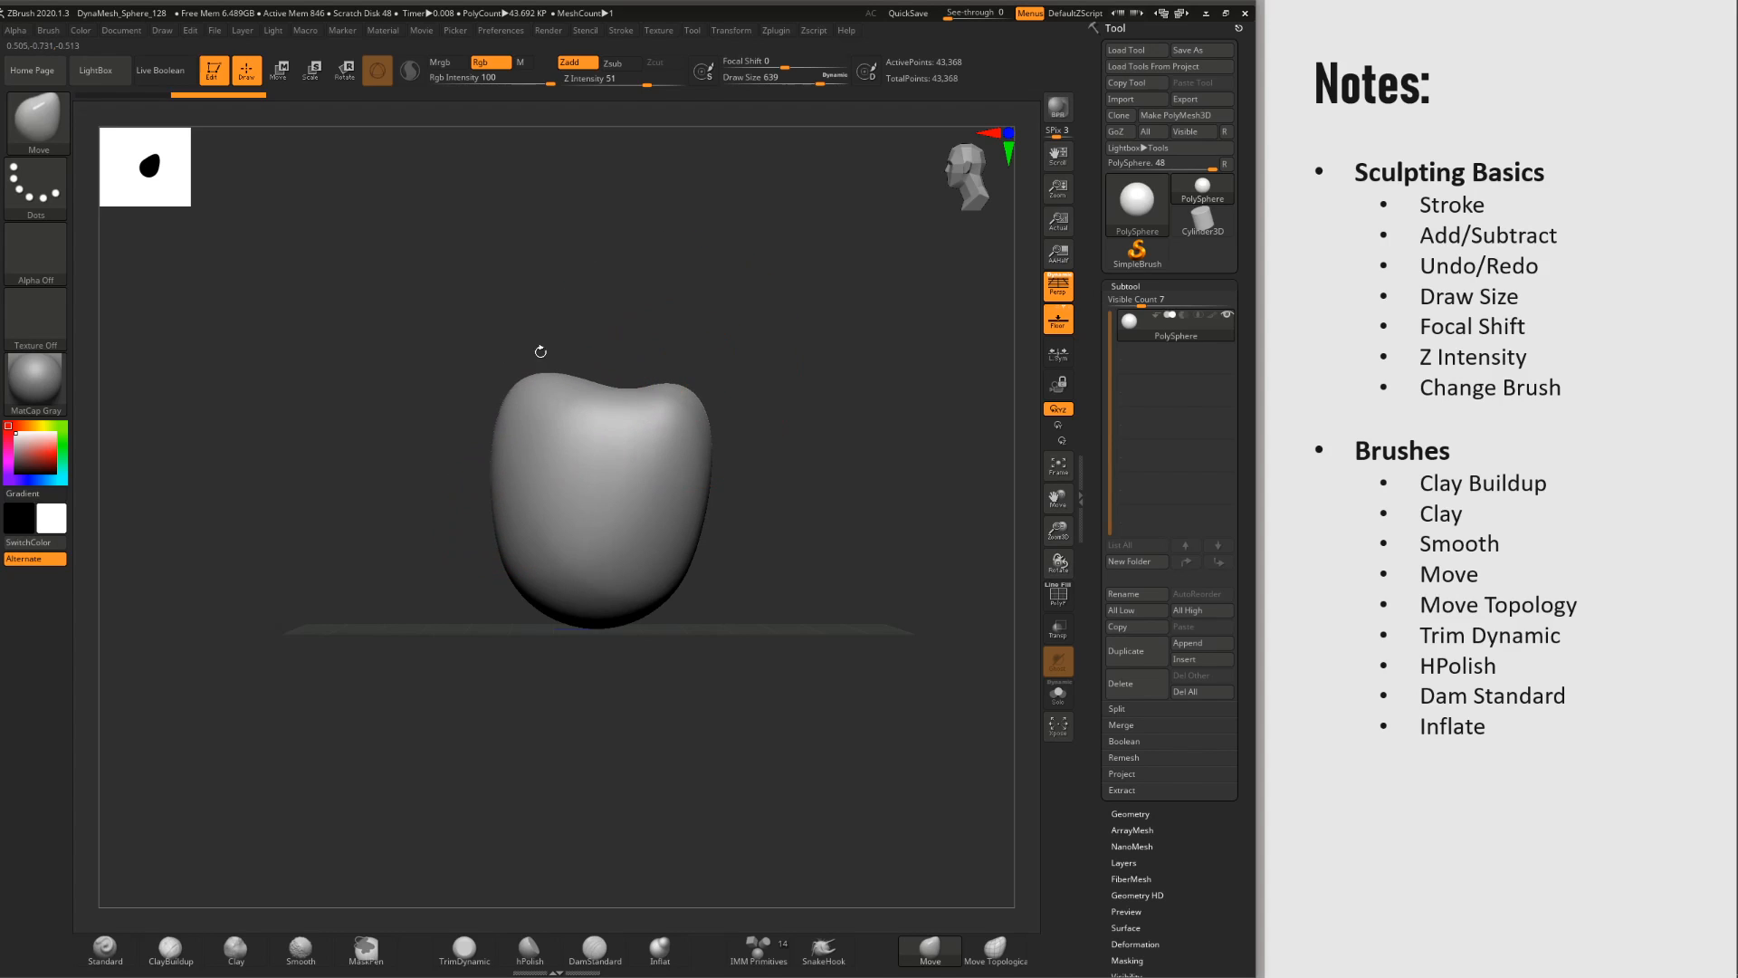
pyautogui.moveTo(602, 425)
pyautogui.mouseDown()
pyautogui.moveTo(624, 347)
pyautogui.moveTo(668, 458)
pyautogui.mouseUp()
pyautogui.hotkey('ctrl', 'z')
pyautogui.hotkey('ctrl', 'z')
pyautogui.hotkey('ctrl', 'z')
pyautogui.hotkey('ctrl', 'z')
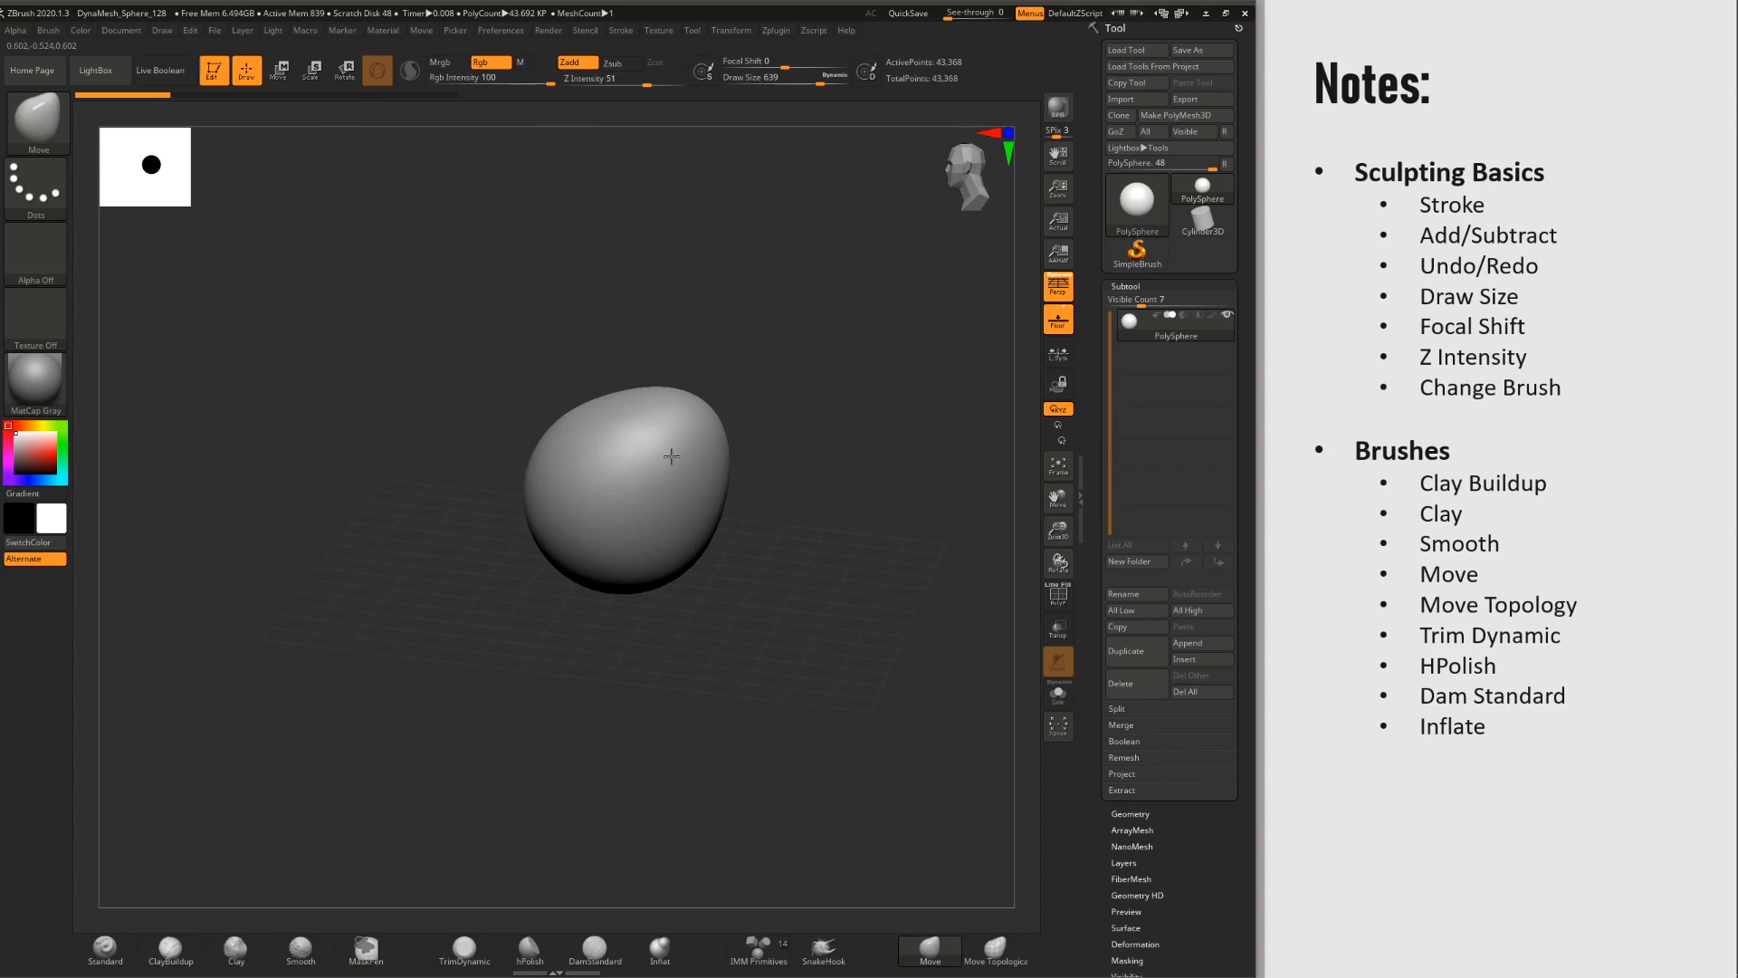
pyautogui.hotkey('ctrl', 'z')
pyautogui.moveTo(497, 493); pyautogui.dragTo(652, 504)
pyautogui.hotkey('ctrl', 'z')
pyautogui.moveTo(783, 458)
pyautogui.mouseDown()
pyautogui.moveTo(797, 291)
pyautogui.moveTo(711, 385)
pyautogui.mouseUp()
pyautogui.hotkey('ctrl', 'z')
# Step: Set the Move brush's draw size to 932 and stretch the sphere into a tall egg-like head form
pyautogui.moveTo(479, 620); pyautogui.dragTo(600, 617)
pyautogui.press('space')
pyautogui.moveTo(732, 523); pyautogui.dragTo(757, 522)
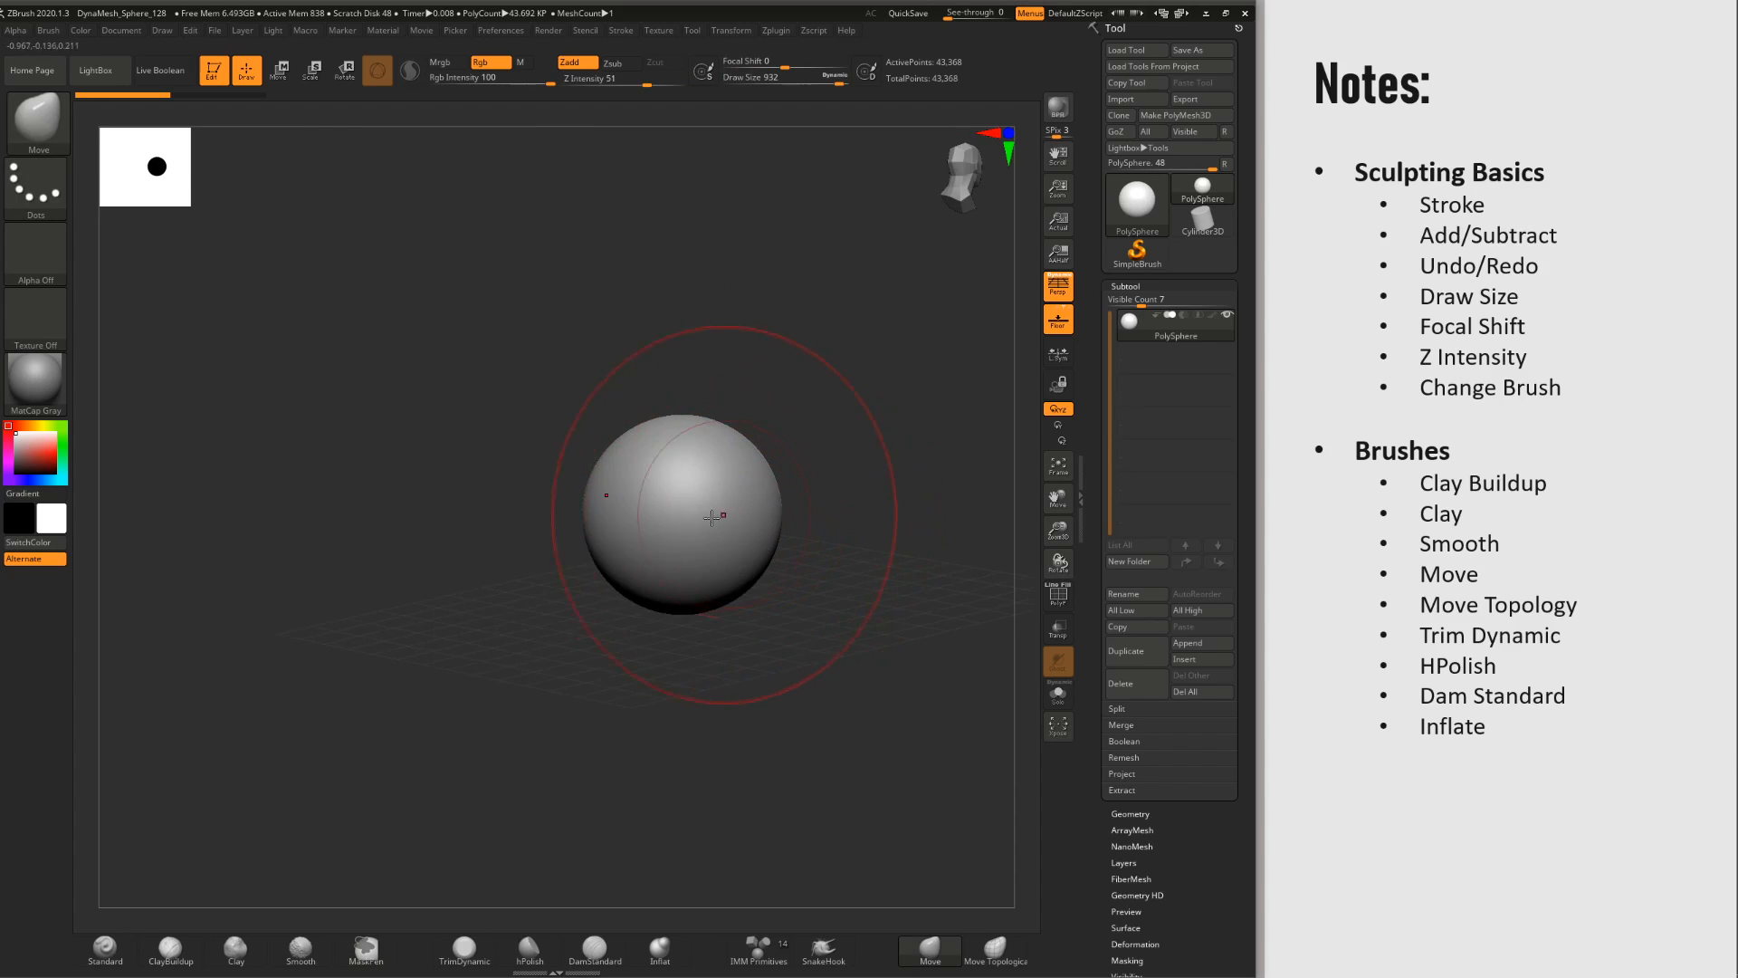
pyautogui.moveTo(646, 683); pyautogui.dragTo(643, 717)
pyautogui.moveTo(548, 588); pyautogui.dragTo(634, 551)
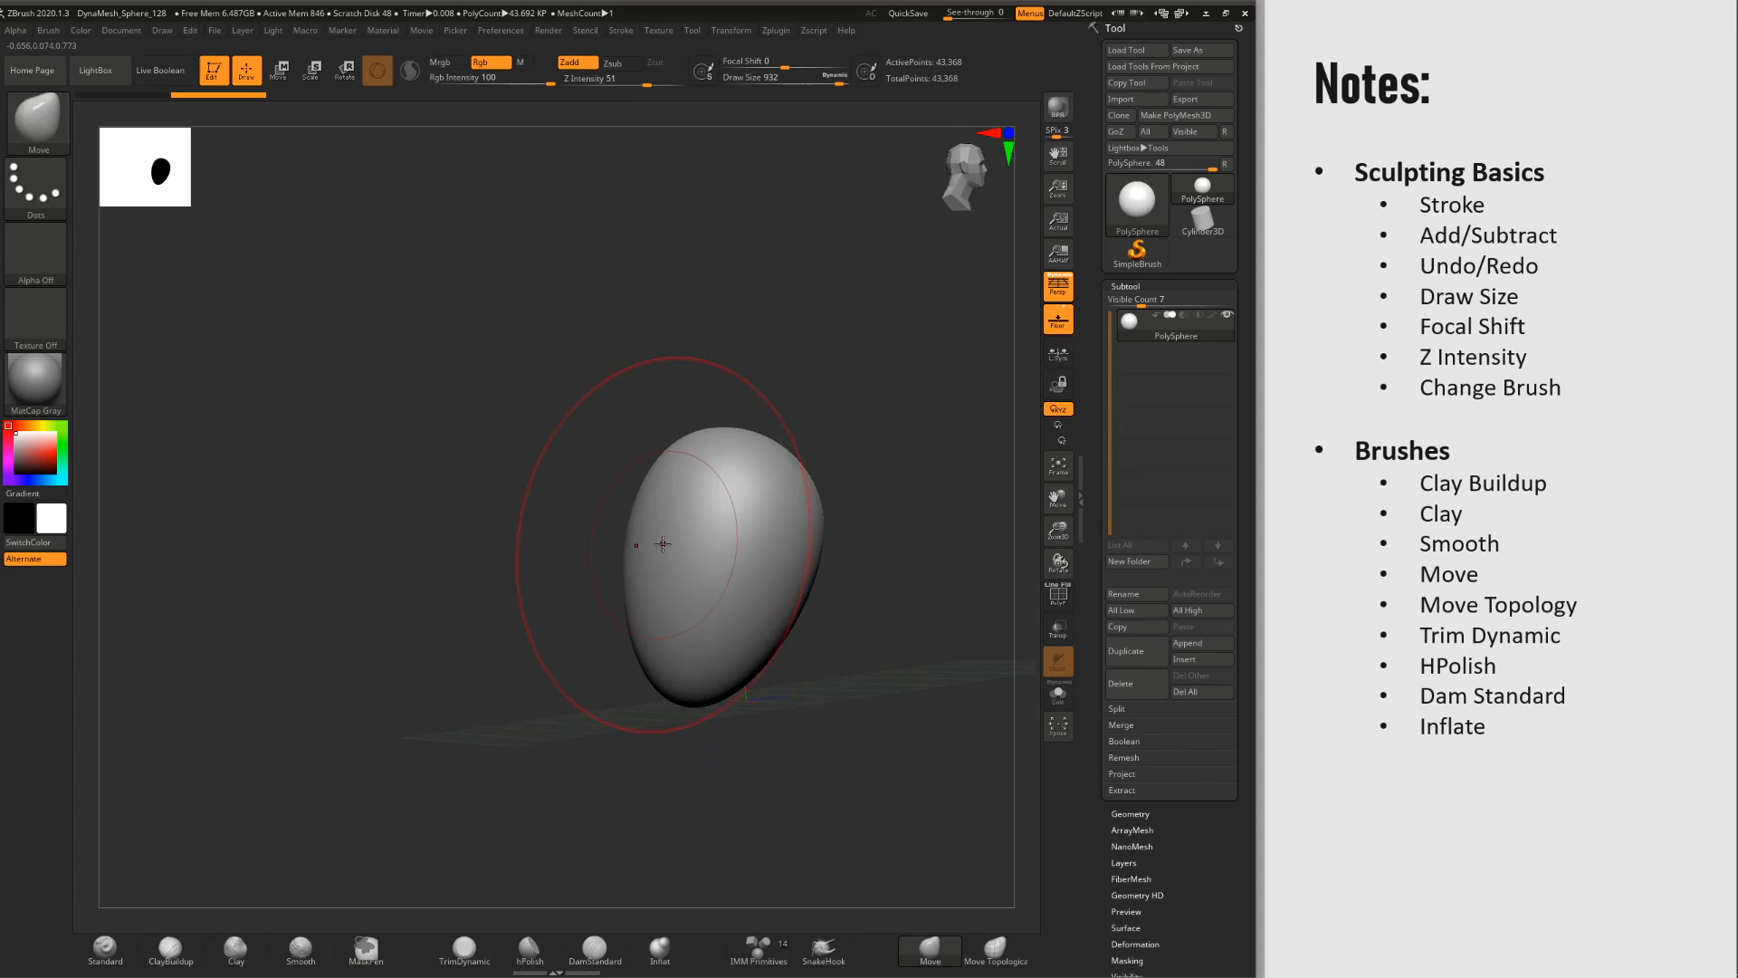
pyautogui.keyDown('shift'); pyautogui.moveTo(786, 462); pyautogui.dragTo(771, 489); pyautogui.keyUp('shift')
pyautogui.moveTo(690, 663); pyautogui.dragTo(648, 648)
pyautogui.moveTo(664, 455); pyautogui.dragTo(669, 459)
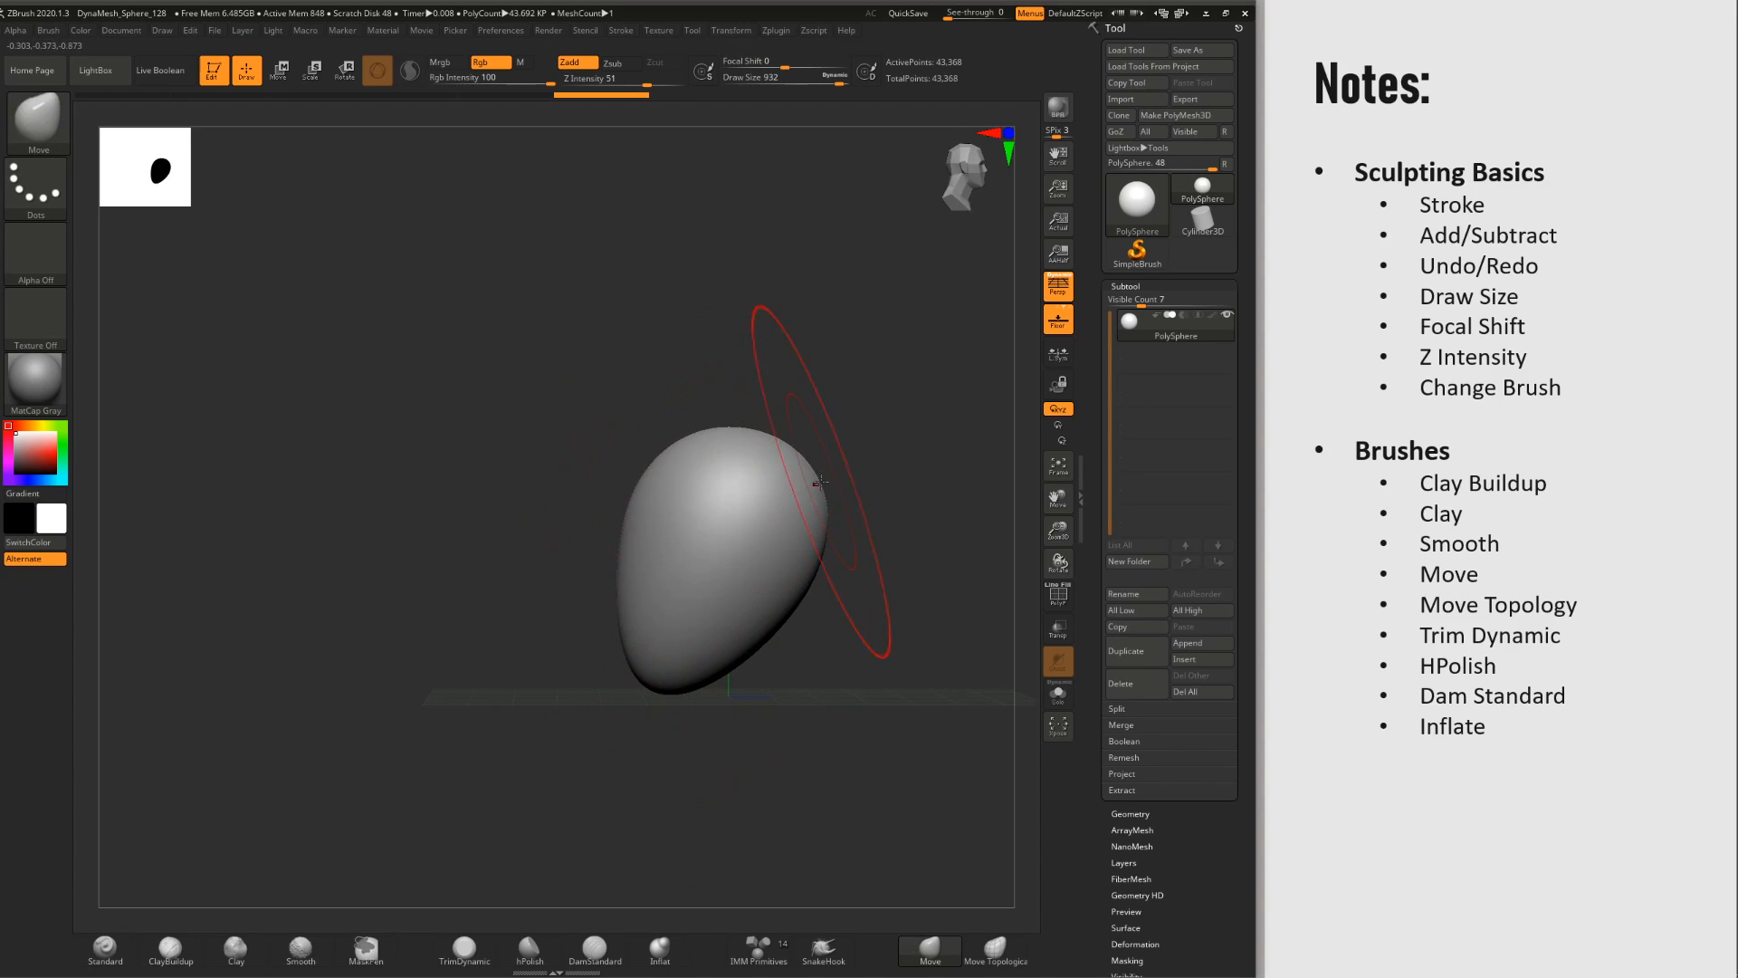
pyautogui.moveTo(819, 481); pyautogui.dragTo(833, 487)
# Step: Set the Move brush's draw size to 695 and pull out the back of the head and the chin in profile
pyautogui.press('space')
pyautogui.moveTo(838, 570)
pyautogui.mouseDown()
pyautogui.moveTo(855, 572)
pyautogui.moveTo(856, 603)
pyautogui.mouseUp()
pyautogui.keyDown('shift'); pyautogui.moveTo(838, 547); pyautogui.dragTo(799, 528, button='right'); pyautogui.keyUp('shift')
pyautogui.moveTo(803, 507)
pyautogui.keyDown('shift'); pyautogui.mouseDown()
pyautogui.moveTo(833, 601)
pyautogui.moveTo(815, 624)
pyautogui.mouseUp(); pyautogui.keyUp('shift')
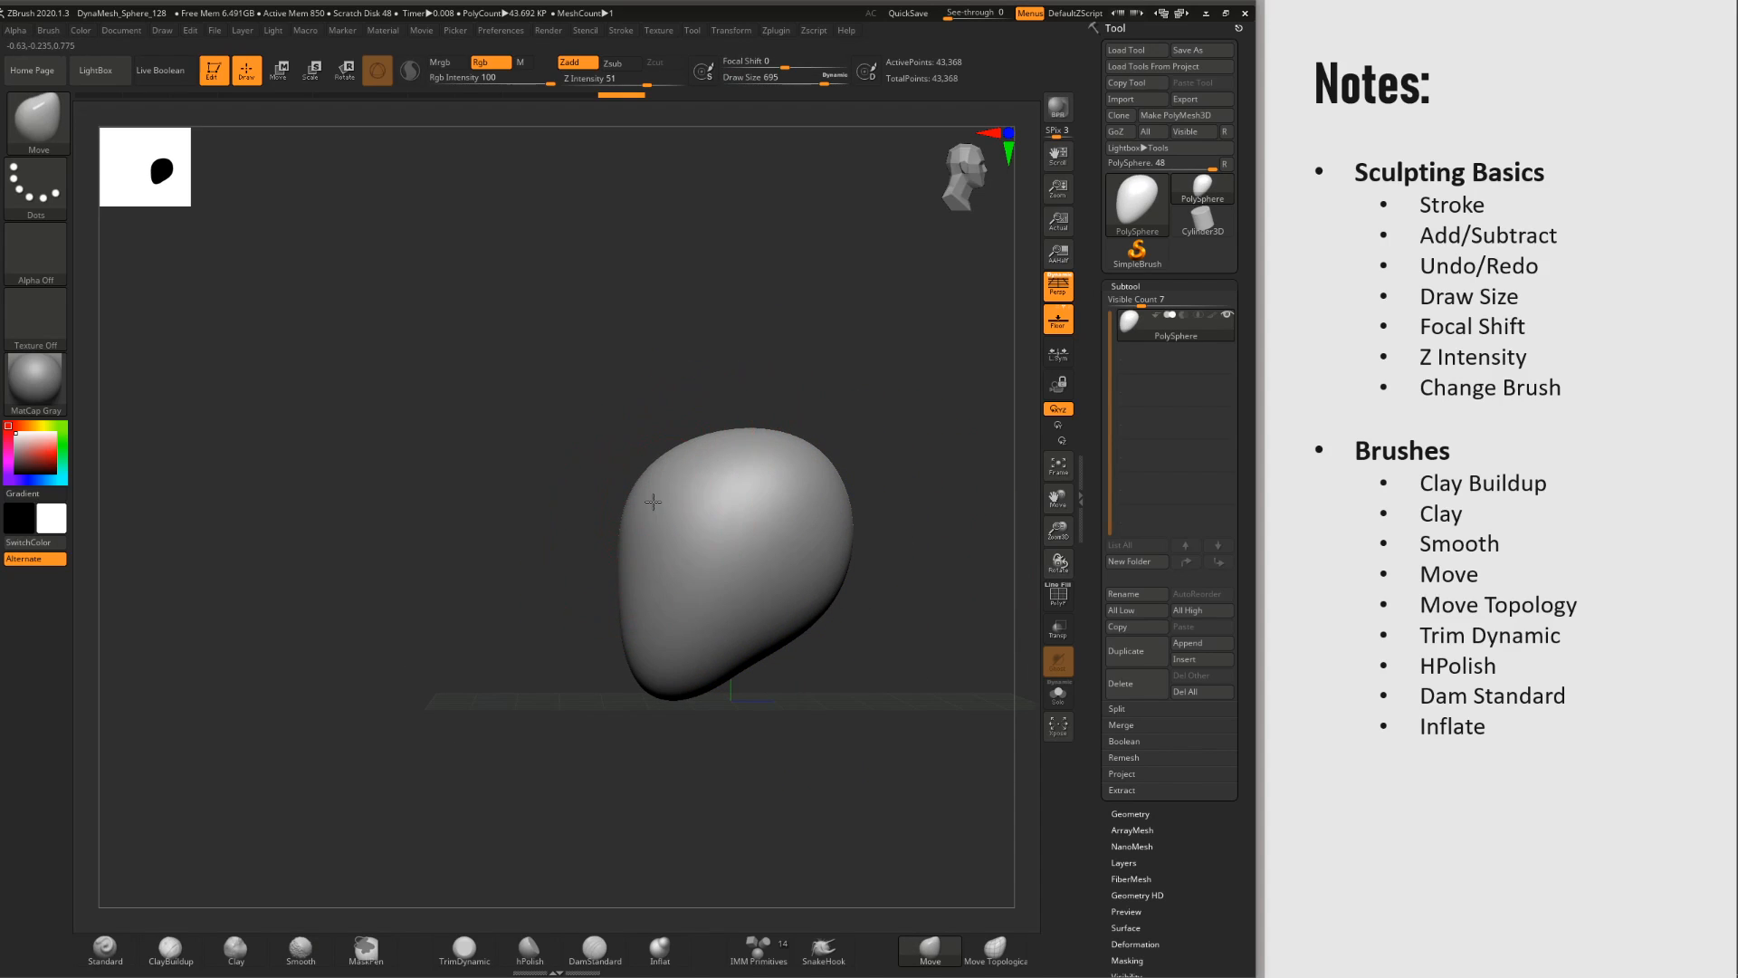
pyautogui.moveTo(639, 640); pyautogui.dragTo(634, 646)
pyautogui.keyDown('shift'); pyautogui.moveTo(638, 646); pyautogui.dragTo(746, 648, button='right'); pyautogui.keyUp('shift')
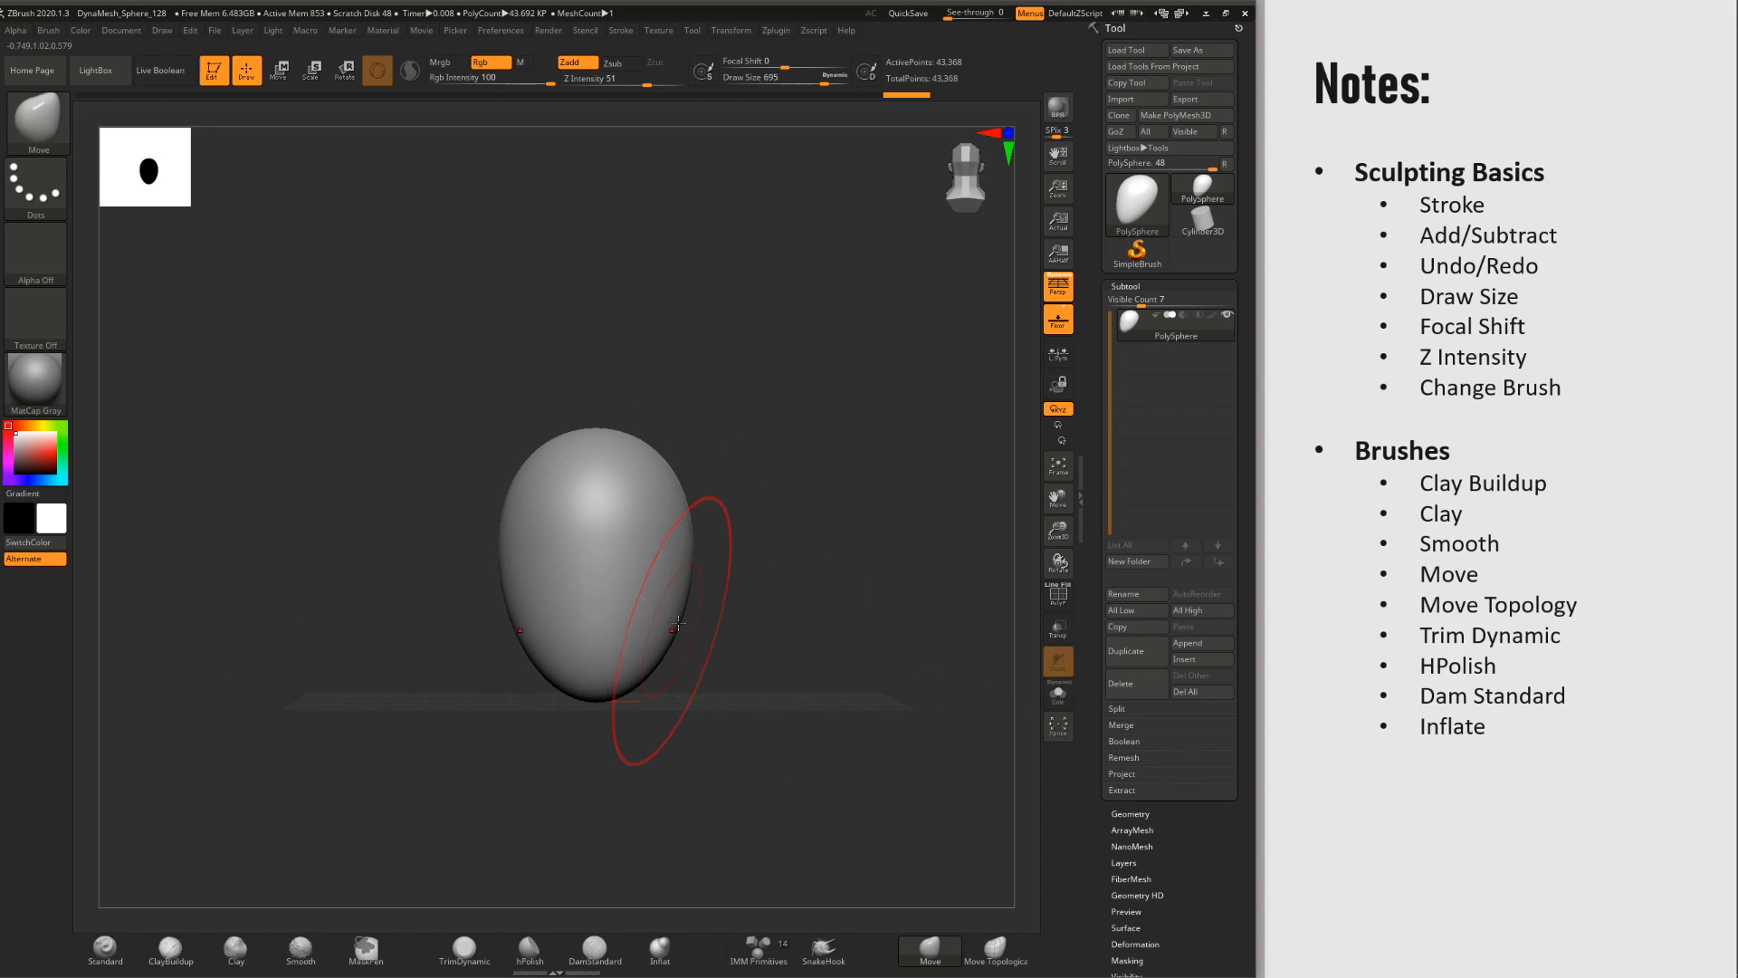
# Step: Set the Move brush's draw size to 500 and refine the lower sides of the head from the front
pyautogui.press('space')
pyautogui.moveTo(690, 615); pyautogui.dragTo(678, 616)
pyautogui.moveTo(675, 620)
pyautogui.mouseDown()
pyautogui.moveTo(715, 665)
pyautogui.moveTo(709, 644)
pyautogui.mouseUp()
pyautogui.keyDown('shift'); pyautogui.moveTo(708, 645); pyautogui.dragTo(679, 595, button='right'); pyautogui.keyUp('shift')
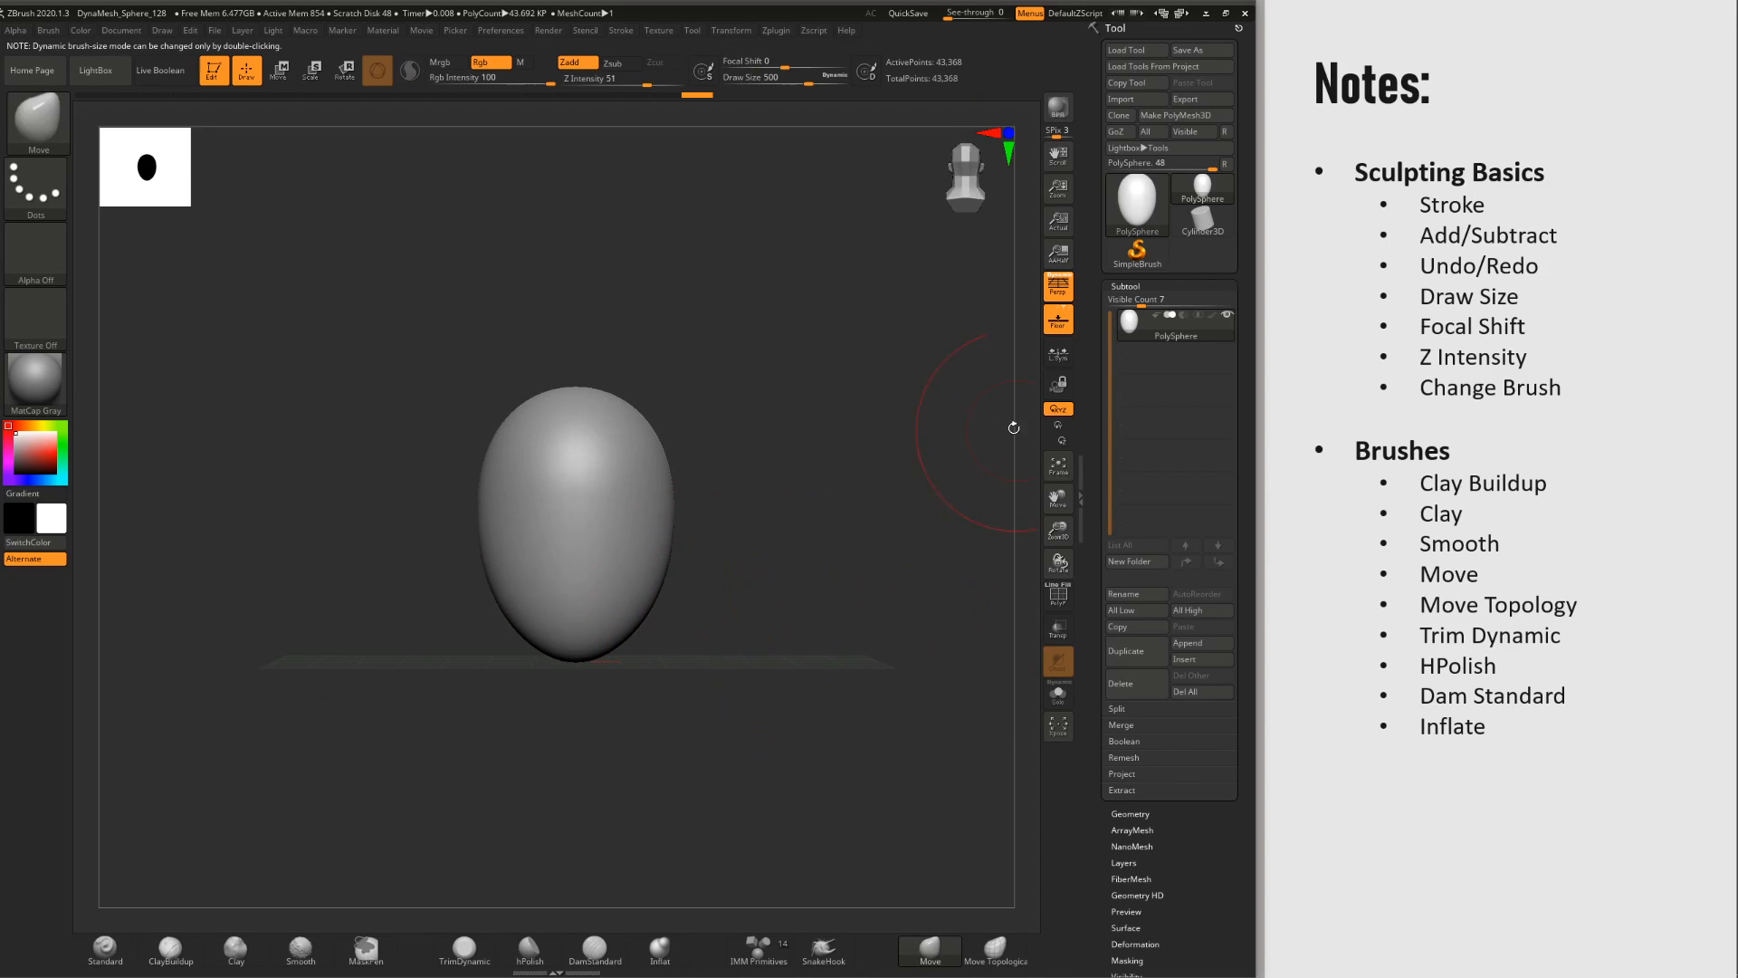
# Step: Switch to the ClayBuildup brush, reduce its draw size and carve two eye sockets into the front of the head
pyautogui.click(175, 961)
pyautogui.press('space')
pyautogui.moveTo(738, 499); pyautogui.dragTo(719, 503)
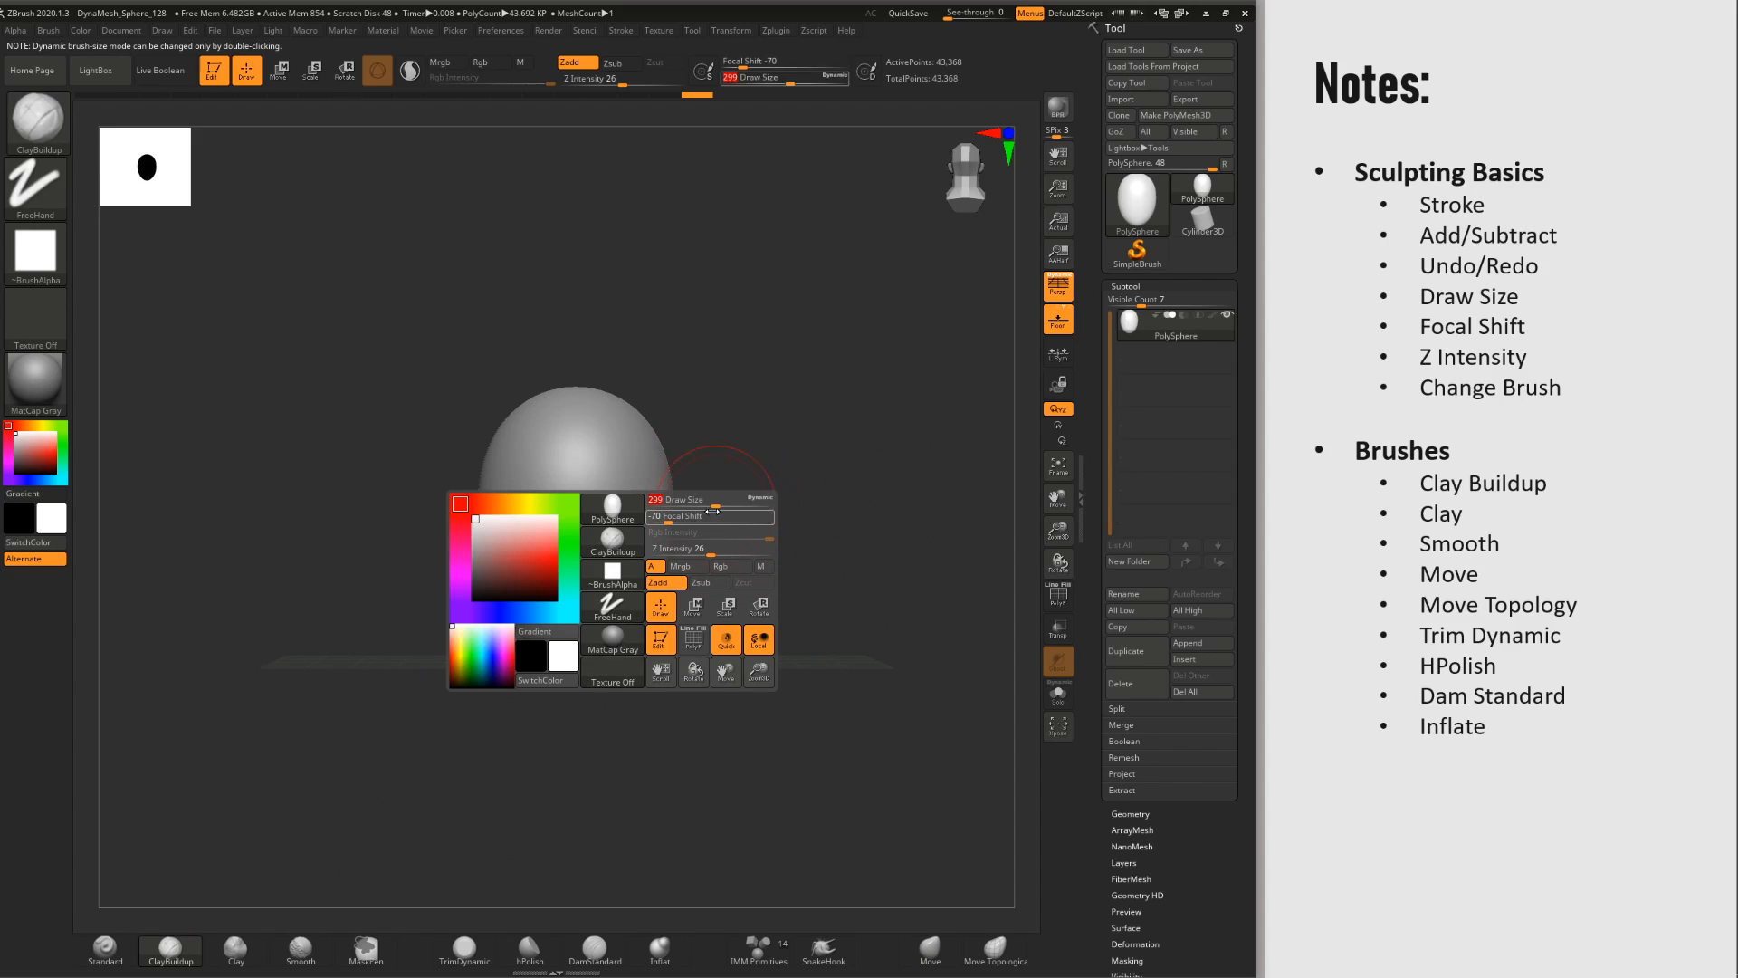
pyautogui.keyDown('alt'); pyautogui.moveTo(667, 475); pyautogui.dragTo(674, 549, button='right'); pyautogui.keyUp('alt')
pyautogui.moveTo(674, 549); pyautogui.dragTo(652, 543, button='right')
pyautogui.press('space')
pyautogui.moveTo(653, 566); pyautogui.dragTo(636, 563)
pyautogui.moveTo(636, 554); pyautogui.dragTo(596, 549, button='right')
pyautogui.moveTo(469, 586)
pyautogui.mouseDown()
pyautogui.moveTo(539, 548)
pyautogui.moveTo(567, 584)
pyautogui.mouseUp()
pyautogui.moveTo(638, 618); pyautogui.dragTo(555, 572, button='right')
# Step: Set the ClayBuildup draw size to 192 and carve the eye sockets deeper toward their outer corners
pyautogui.press('space')
pyautogui.moveTo(552, 594); pyautogui.dragTo(559, 595)
pyautogui.moveTo(558, 593); pyautogui.dragTo(576, 576, button='right')
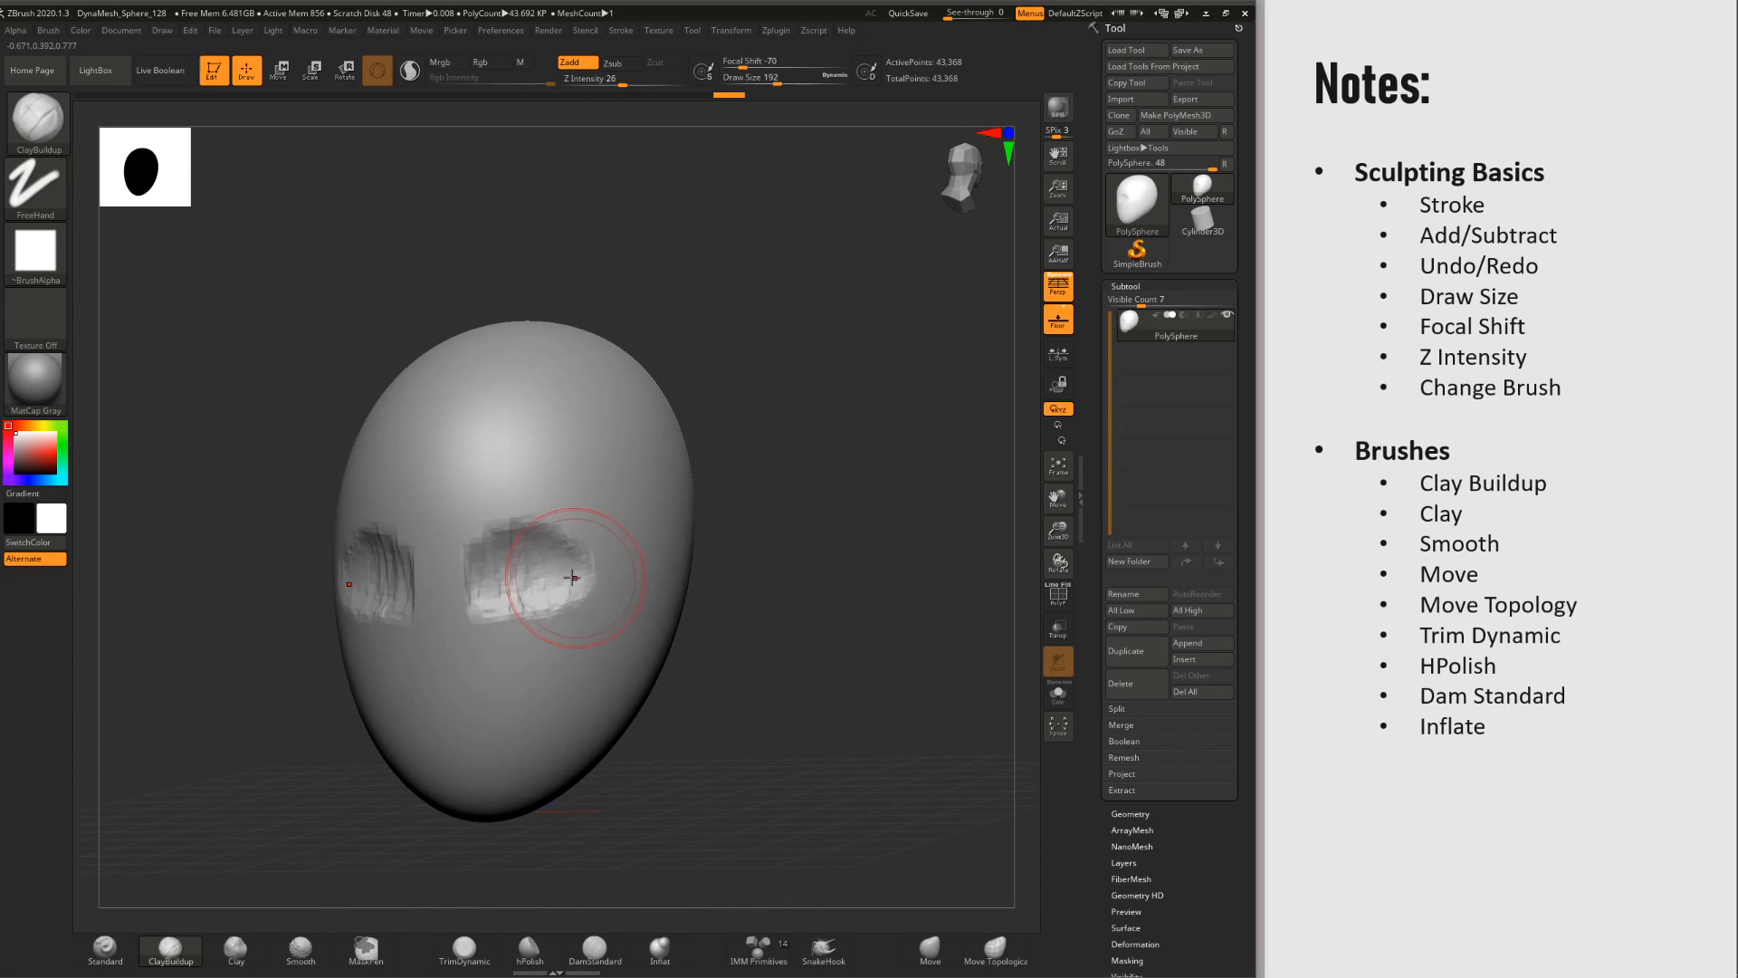
pyautogui.moveTo(574, 574)
pyautogui.keyDown('alt'); pyautogui.mouseDown()
pyautogui.moveTo(494, 608)
pyautogui.moveTo(497, 573)
pyautogui.moveTo(591, 582)
pyautogui.mouseUp(); pyautogui.keyUp('alt')
# Step: Set the ClayBuildup draw size to 234, extend the eye sockets, and build up the cheekbones and nose bridge around them
pyautogui.moveTo(592, 584); pyautogui.dragTo(546, 591, button='right')
pyautogui.press('space')
pyautogui.moveTo(547, 593); pyautogui.dragTo(557, 593)
pyautogui.moveTo(558, 593); pyautogui.dragTo(598, 582, button='right')
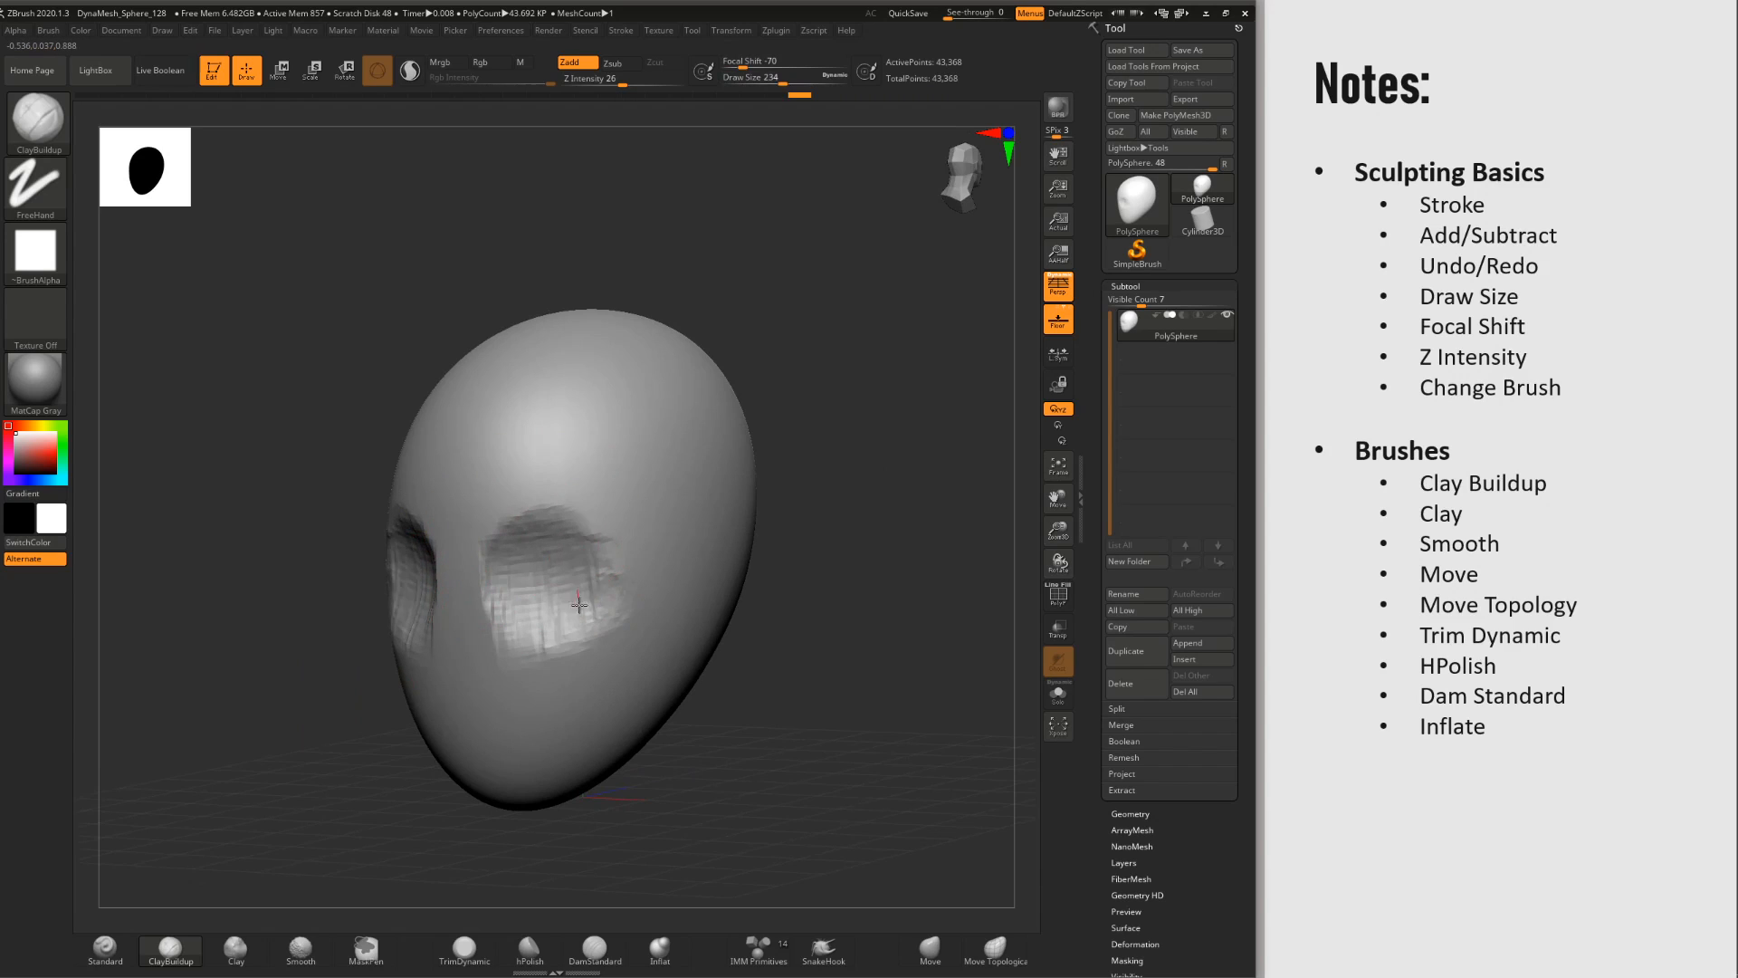
pyautogui.moveTo(548, 697)
pyautogui.keyDown('alt'); pyautogui.mouseDown()
pyautogui.moveTo(638, 666)
pyautogui.moveTo(654, 570)
pyautogui.mouseUp(); pyautogui.keyUp('alt')
pyautogui.moveTo(541, 647); pyautogui.dragTo(564, 628)
pyautogui.moveTo(653, 548)
pyautogui.mouseDown()
pyautogui.moveTo(540, 642)
pyautogui.moveTo(659, 563)
pyautogui.mouseUp()
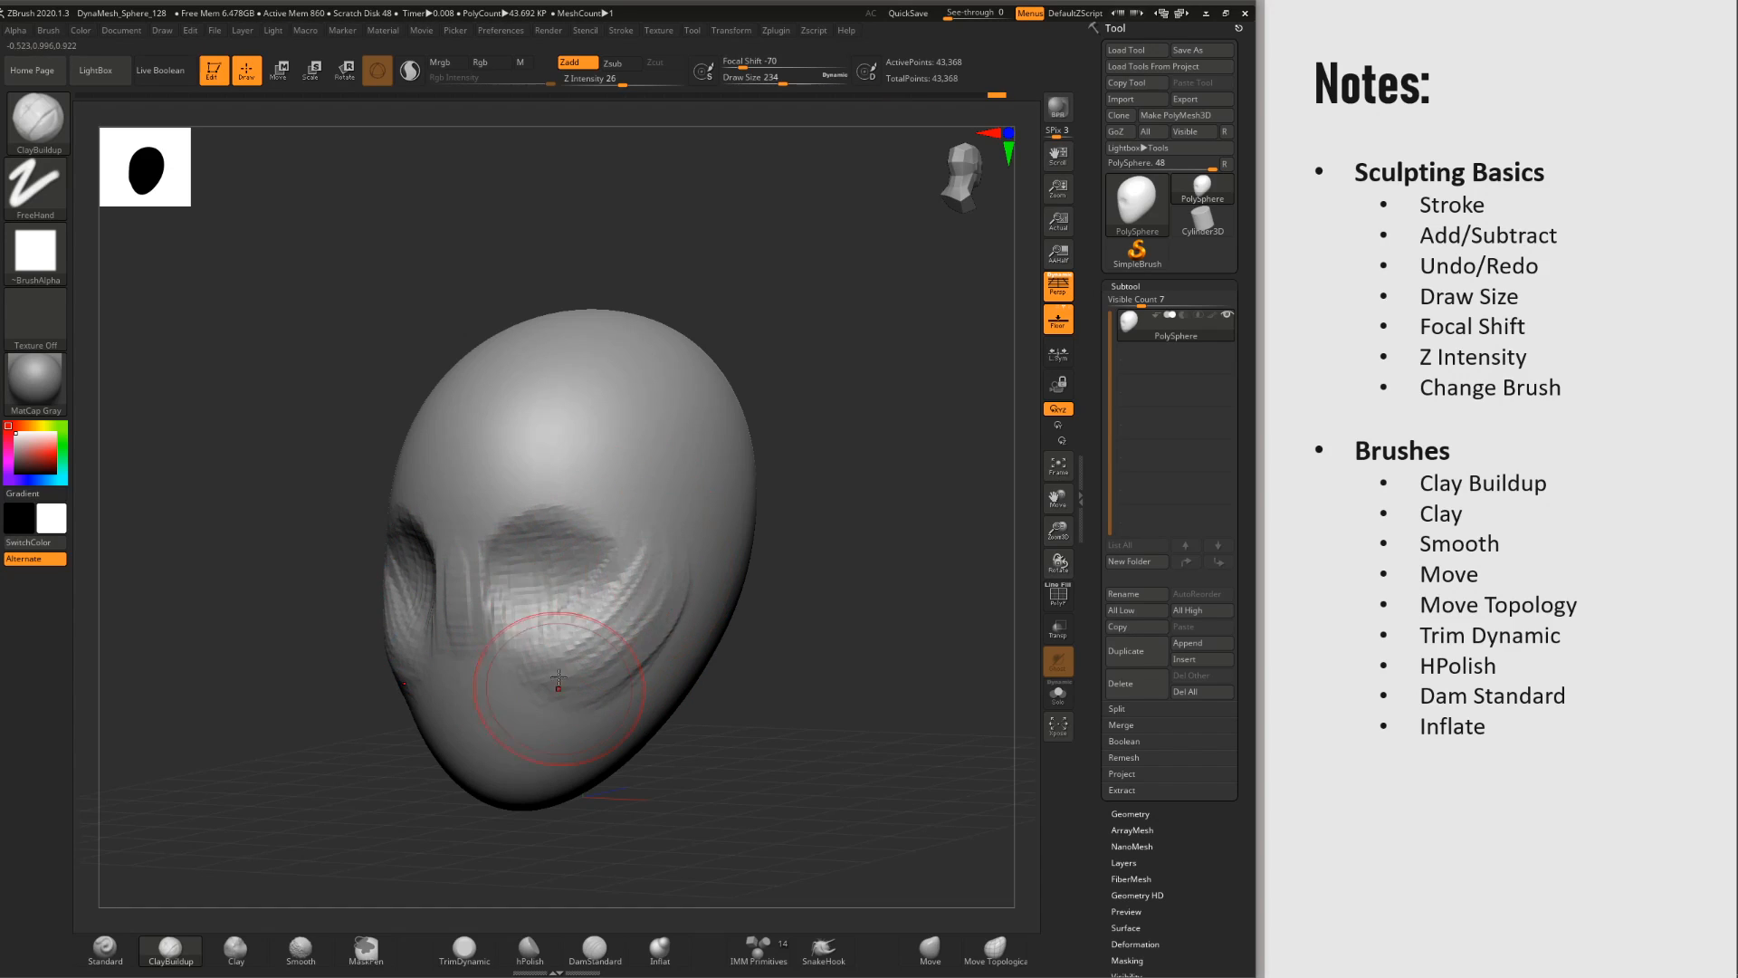
pyautogui.moveTo(558, 677); pyautogui.dragTo(664, 620)
# Step: Set the ClayBuildup draw size to 140 and refine the forms inside the eye sockets
pyautogui.moveTo(666, 593)
pyautogui.mouseDown(button='right')
pyautogui.moveTo(700, 595)
pyautogui.moveTo(640, 608)
pyautogui.moveTo(584, 526)
pyautogui.moveTo(644, 516)
pyautogui.moveTo(598, 523)
pyautogui.moveTo(638, 640)
pyautogui.mouseUp(button='right')
pyautogui.press('space')
pyautogui.moveTo(638, 641)
pyautogui.mouseDown()
pyautogui.moveTo(690, 645)
pyautogui.moveTo(635, 657)
pyautogui.mouseUp()
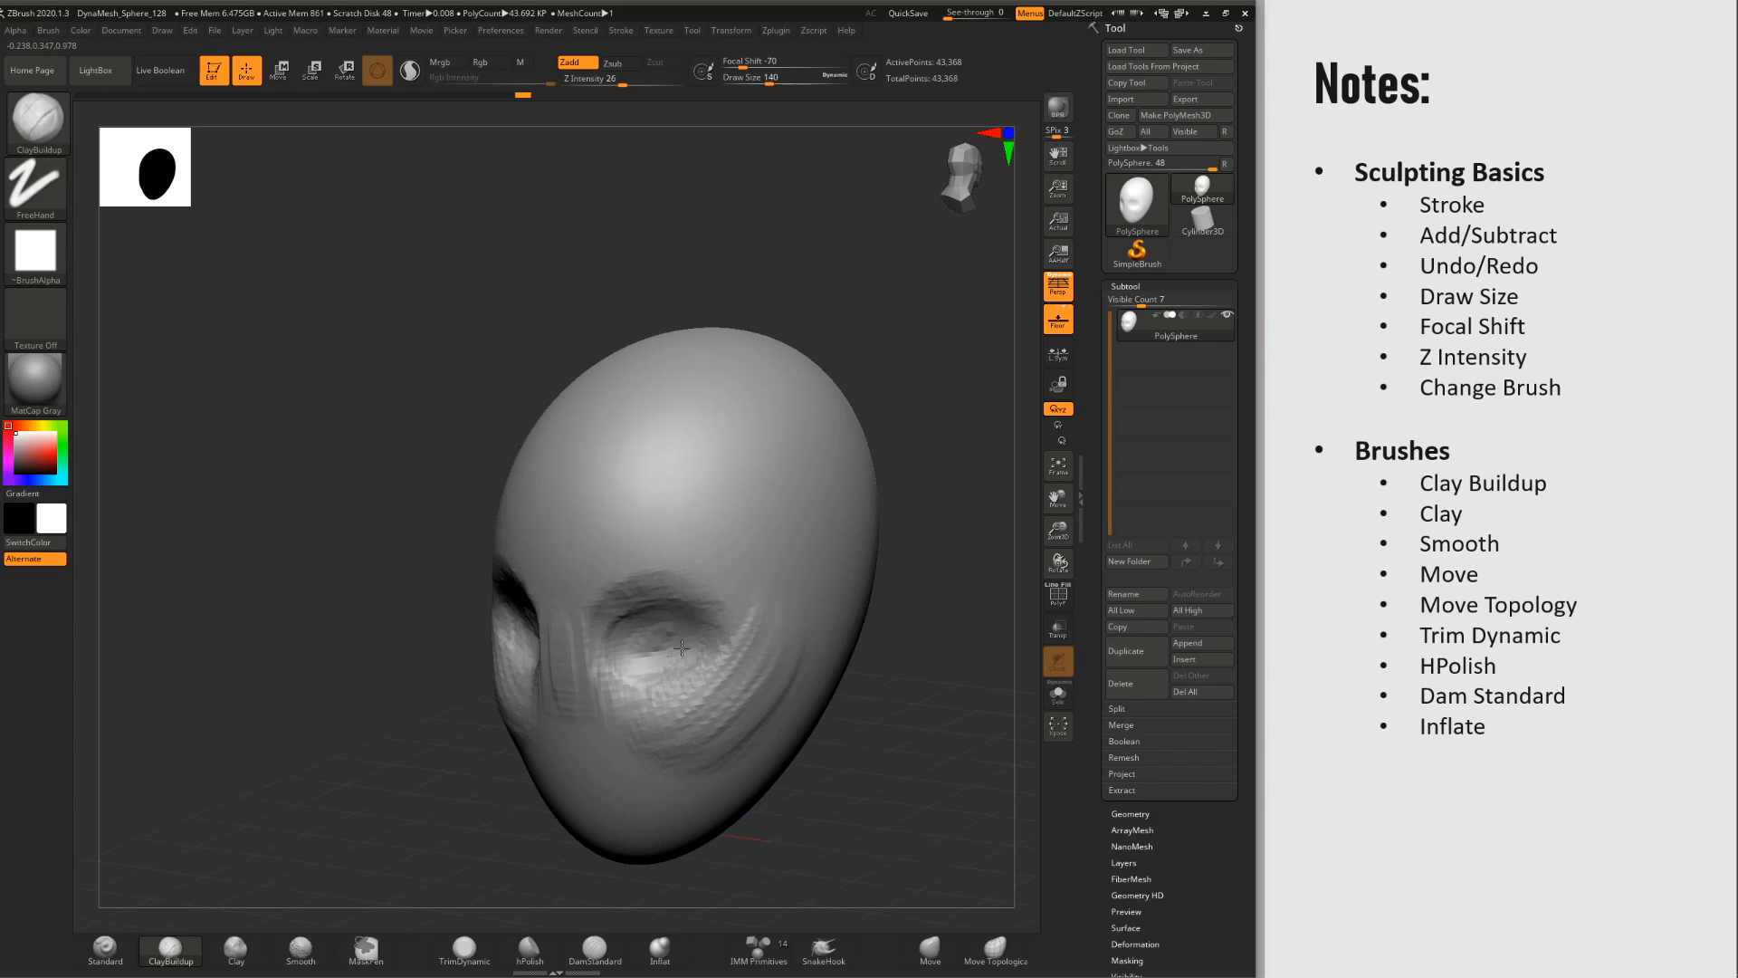
pyautogui.moveTo(675, 631)
pyautogui.mouseDown(button='right')
pyautogui.moveTo(710, 625)
pyautogui.moveTo(654, 628)
pyautogui.mouseUp(button='right')
pyautogui.moveTo(654, 628)
pyautogui.keyDown('ctrl'); pyautogui.mouseDown(button='right')
pyautogui.moveTo(637, 594)
pyautogui.moveTo(660, 679)
pyautogui.mouseUp(button='right'); pyautogui.keyUp('ctrl')
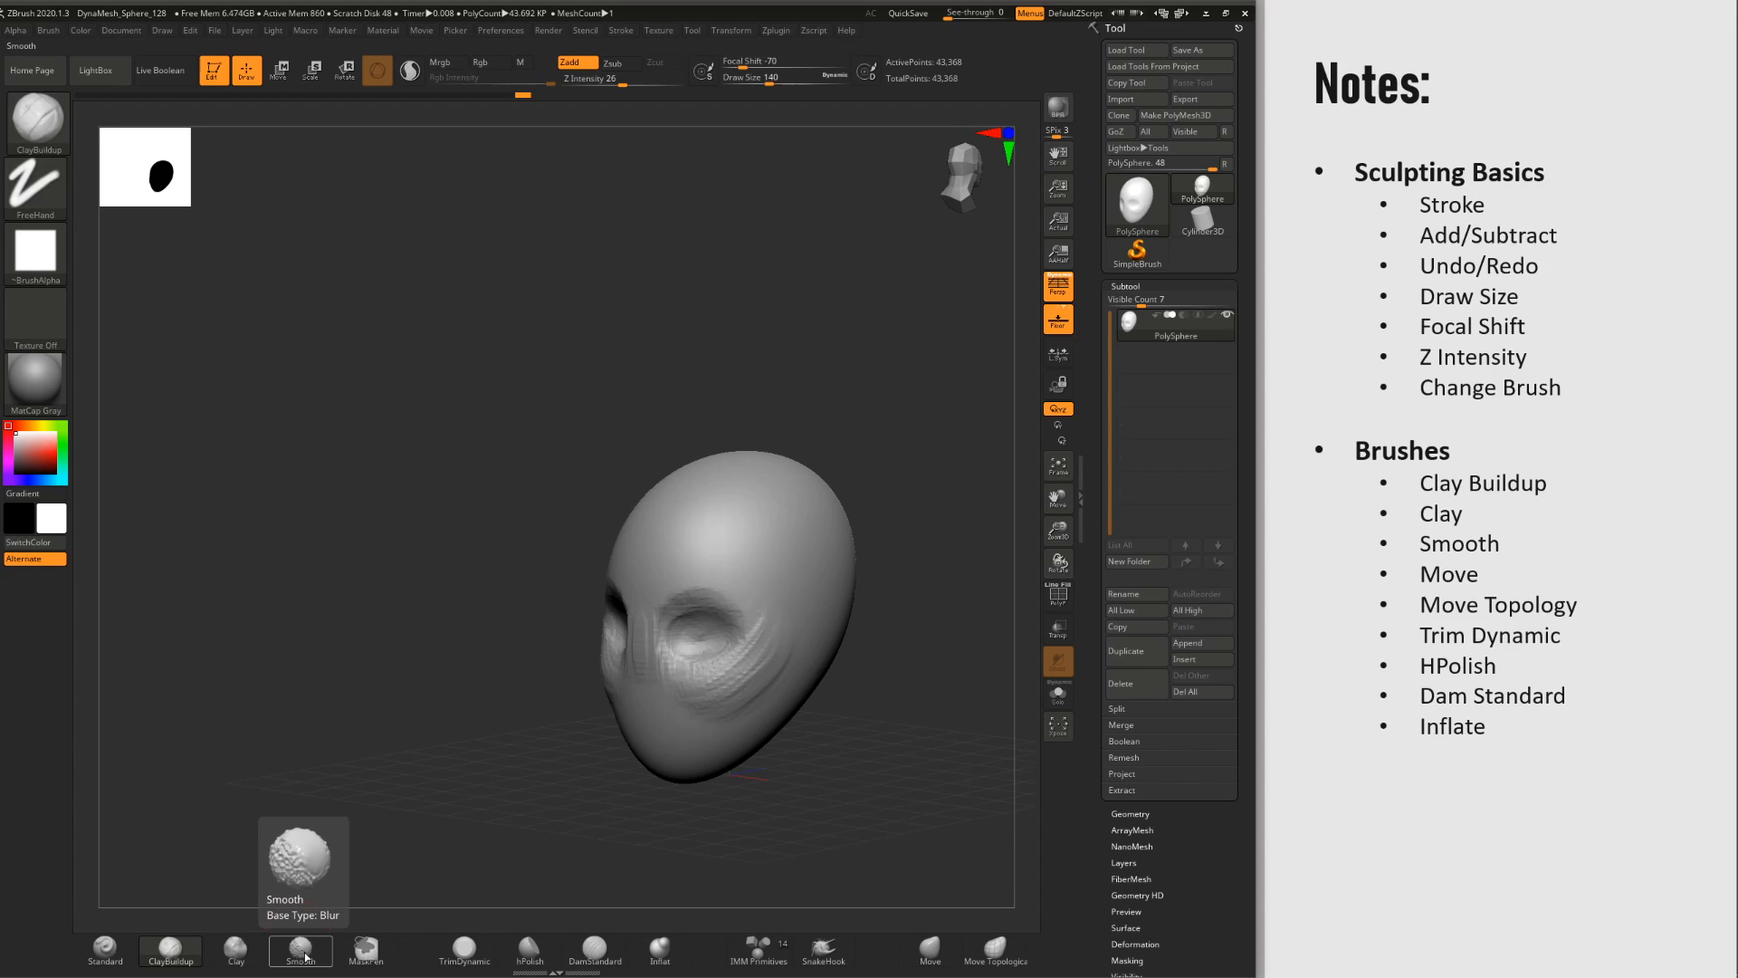
# Step: Smooth the rough clay strokes around the eye sockets and outer cheekbones with the Smooth brush
pyautogui.keyDown('alt'); pyautogui.moveTo(724, 569); pyautogui.dragTo(674, 584, button='right'); pyautogui.keyUp('alt')
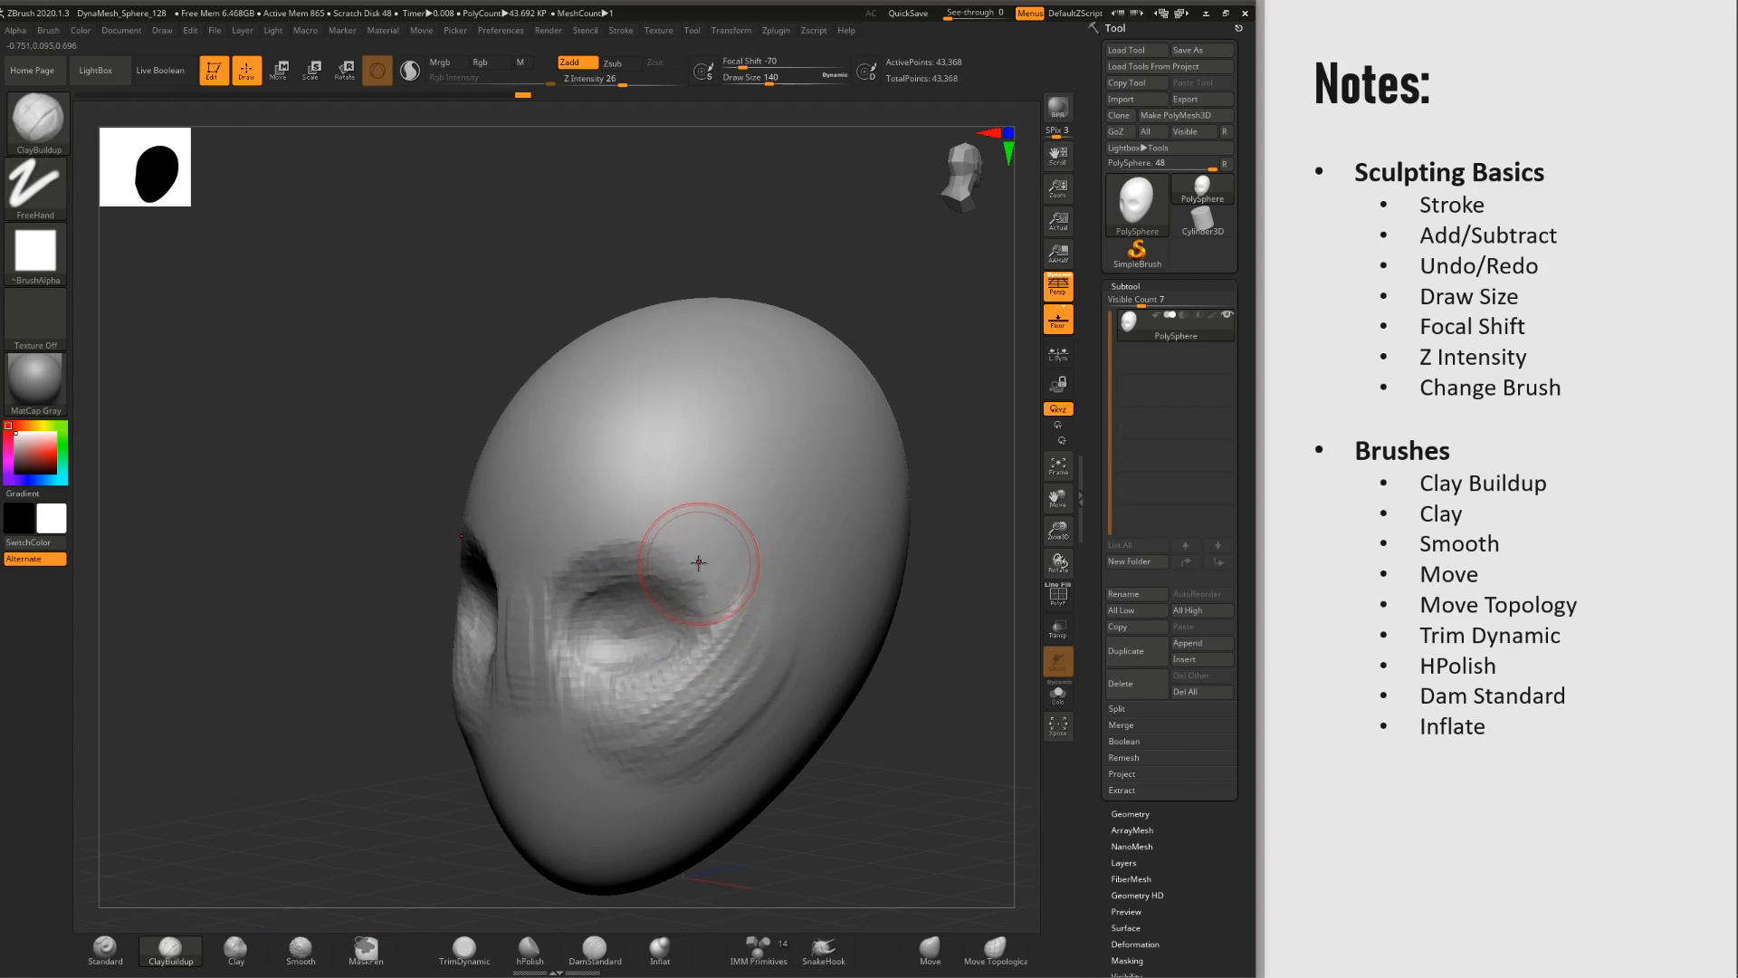
pyautogui.press('shift')
pyautogui.press('shift')
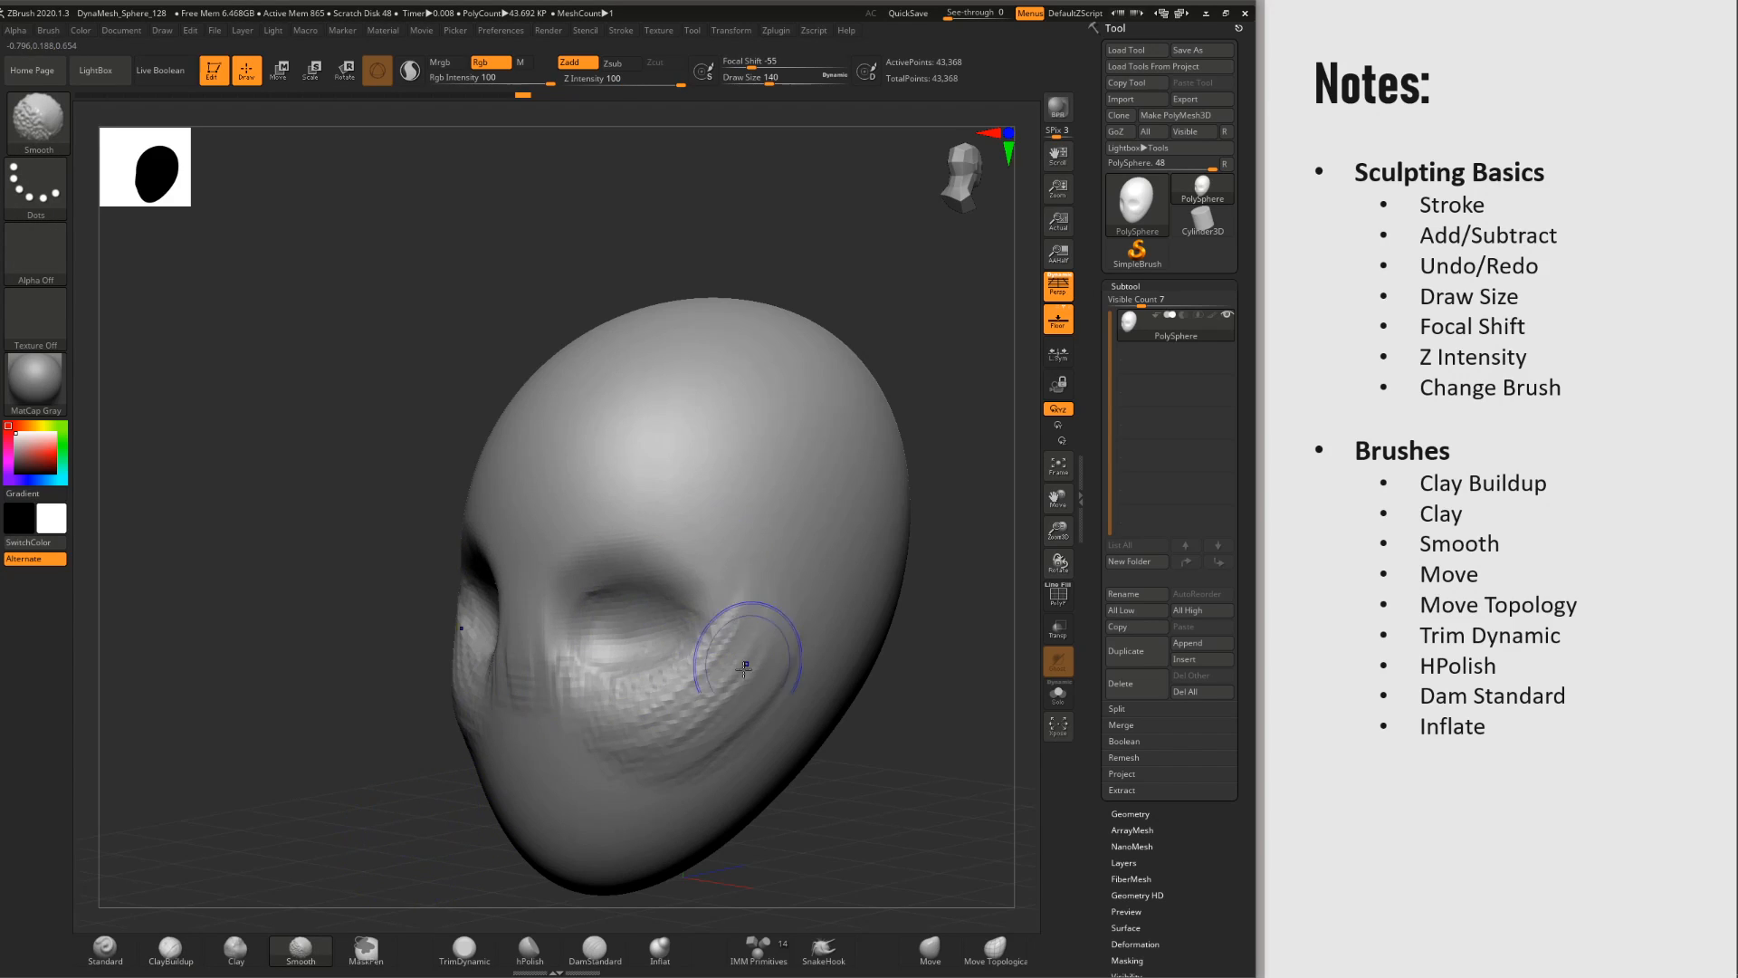
pyautogui.keyDown('shift'); pyautogui.moveTo(761, 554); pyautogui.dragTo(715, 715); pyautogui.keyUp('shift')
pyautogui.keyDown('shift'); pyautogui.moveTo(752, 524); pyautogui.dragTo(668, 814); pyautogui.keyUp('shift')
pyautogui.moveTo(567, 731)
pyautogui.keyDown('shift'); pyautogui.mouseDown()
pyautogui.moveTo(616, 675)
pyautogui.moveTo(570, 748)
pyautogui.mouseUp(); pyautogui.keyUp('shift')
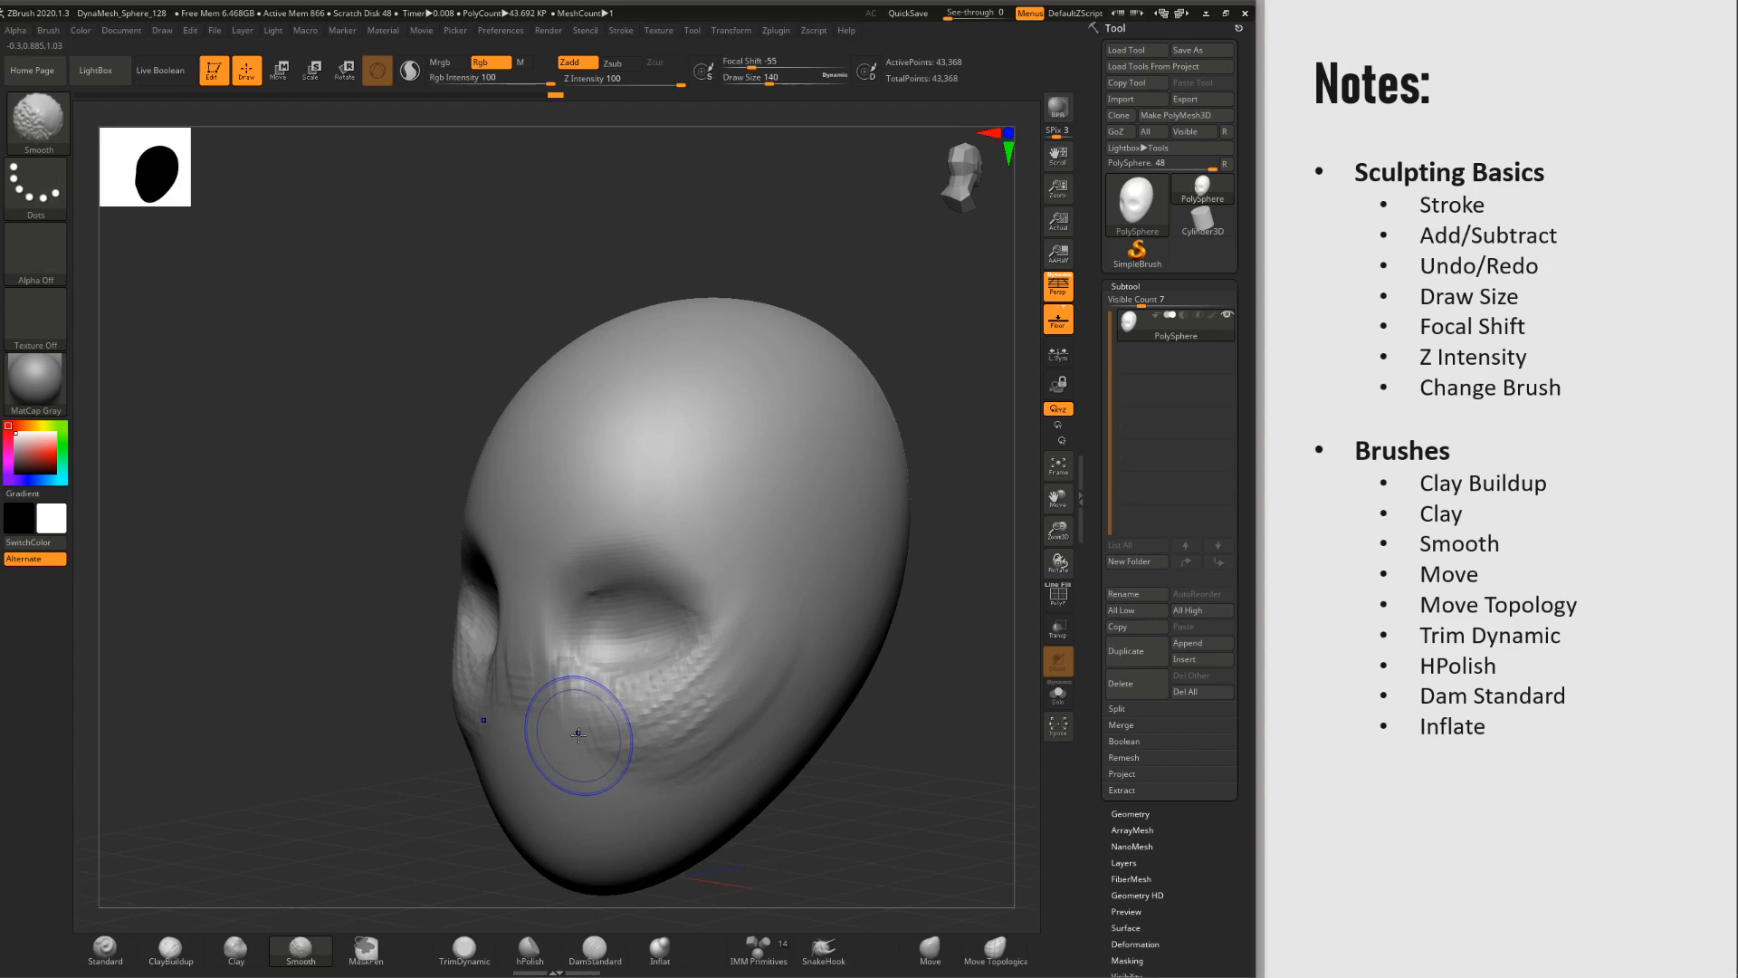
pyautogui.keyDown('alt'); pyautogui.moveTo(585, 732); pyautogui.dragTo(591, 638, button='right'); pyautogui.keyUp('alt')
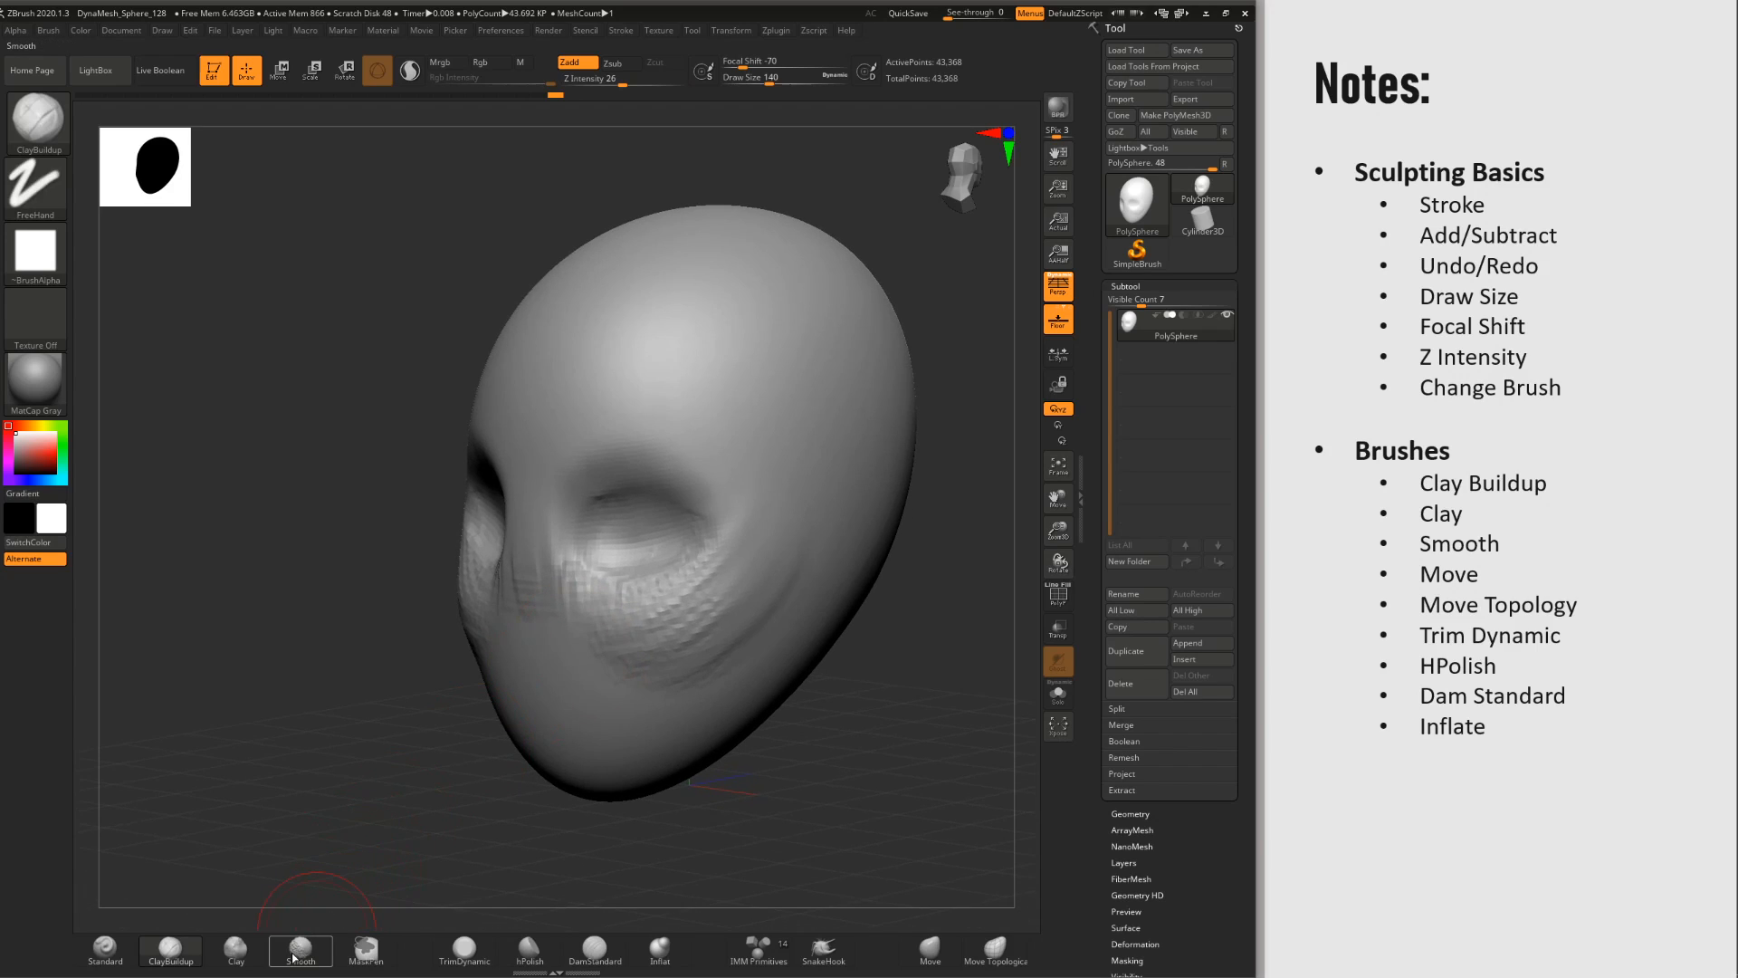
# Step: Switch among the Smooth, Clay and ClayBuildup brushes to compare them, finishing on ClayBuildup
pyautogui.press('shift')
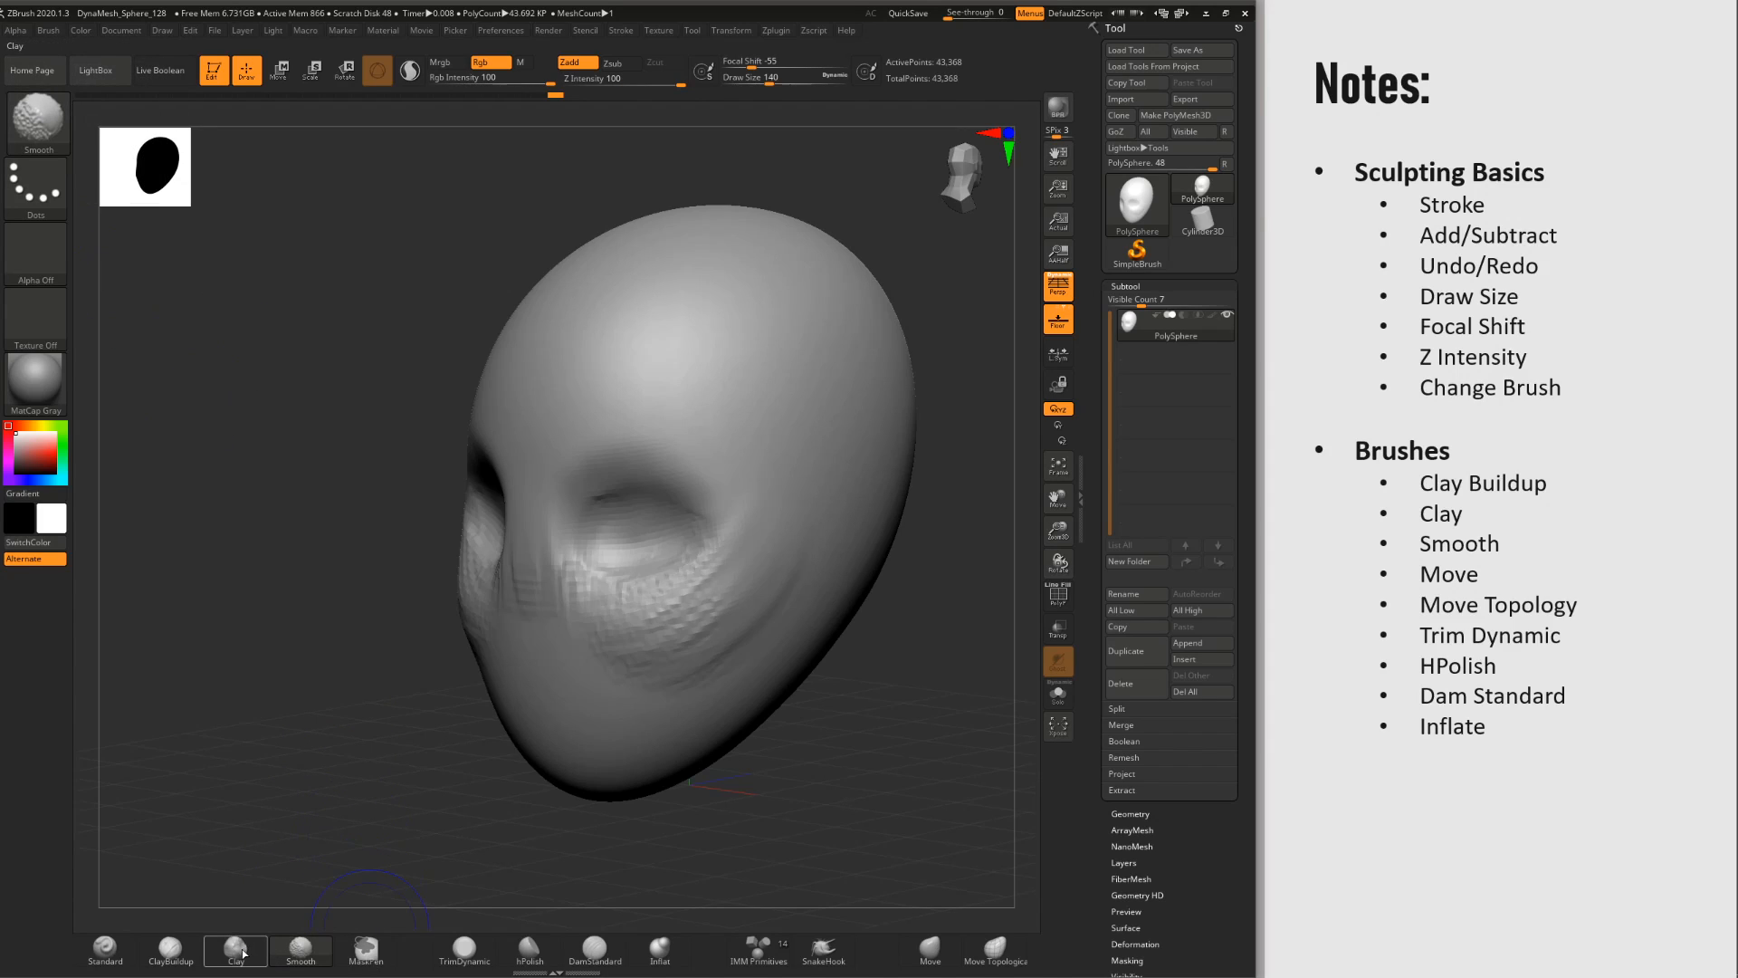
pyautogui.click(170, 947)
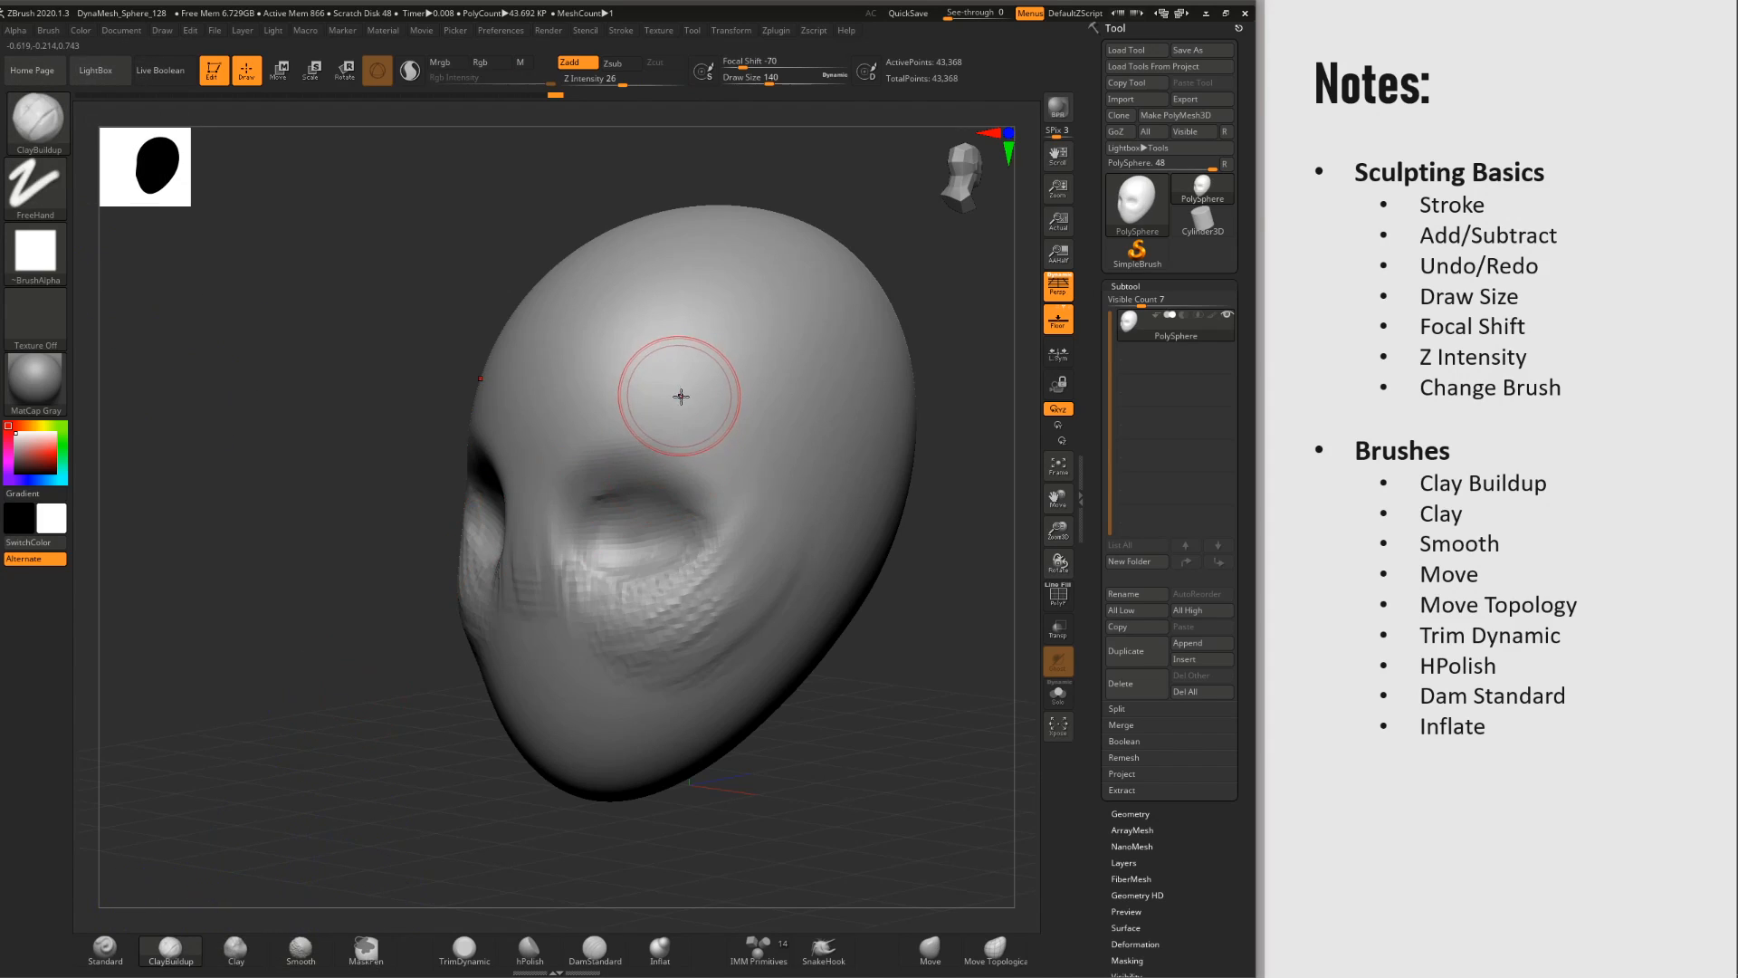
pyautogui.press('shift')
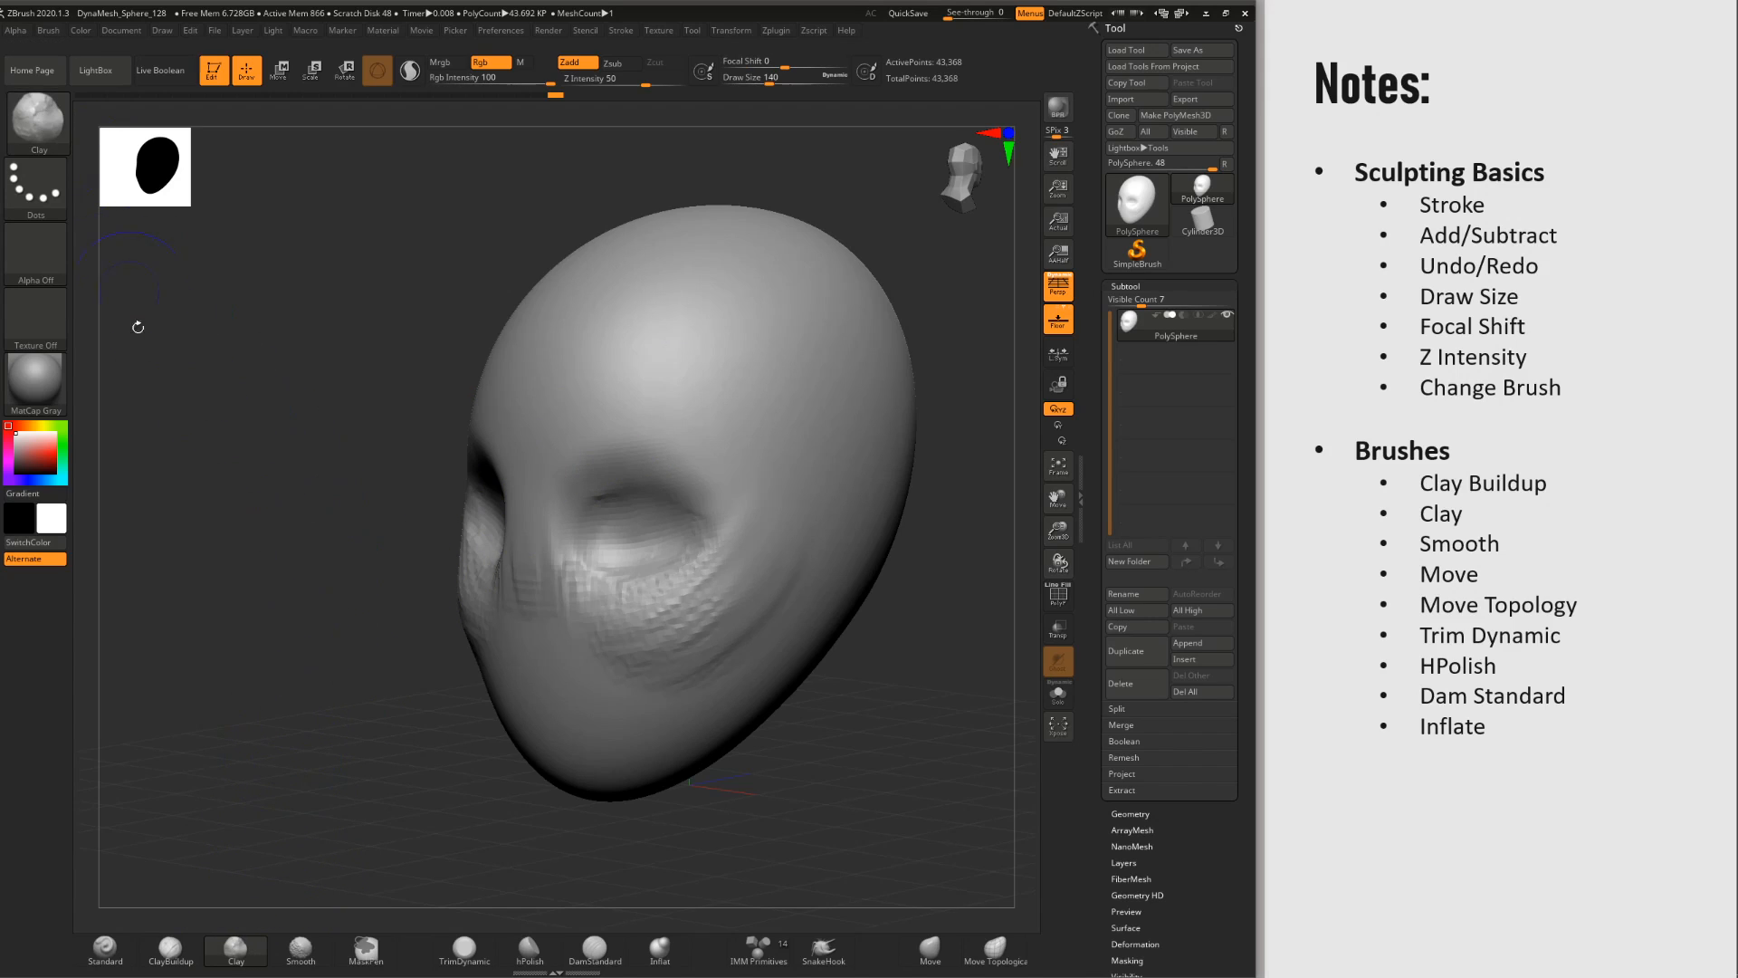
pyautogui.click(46, 120)
pyautogui.click(192, 135)
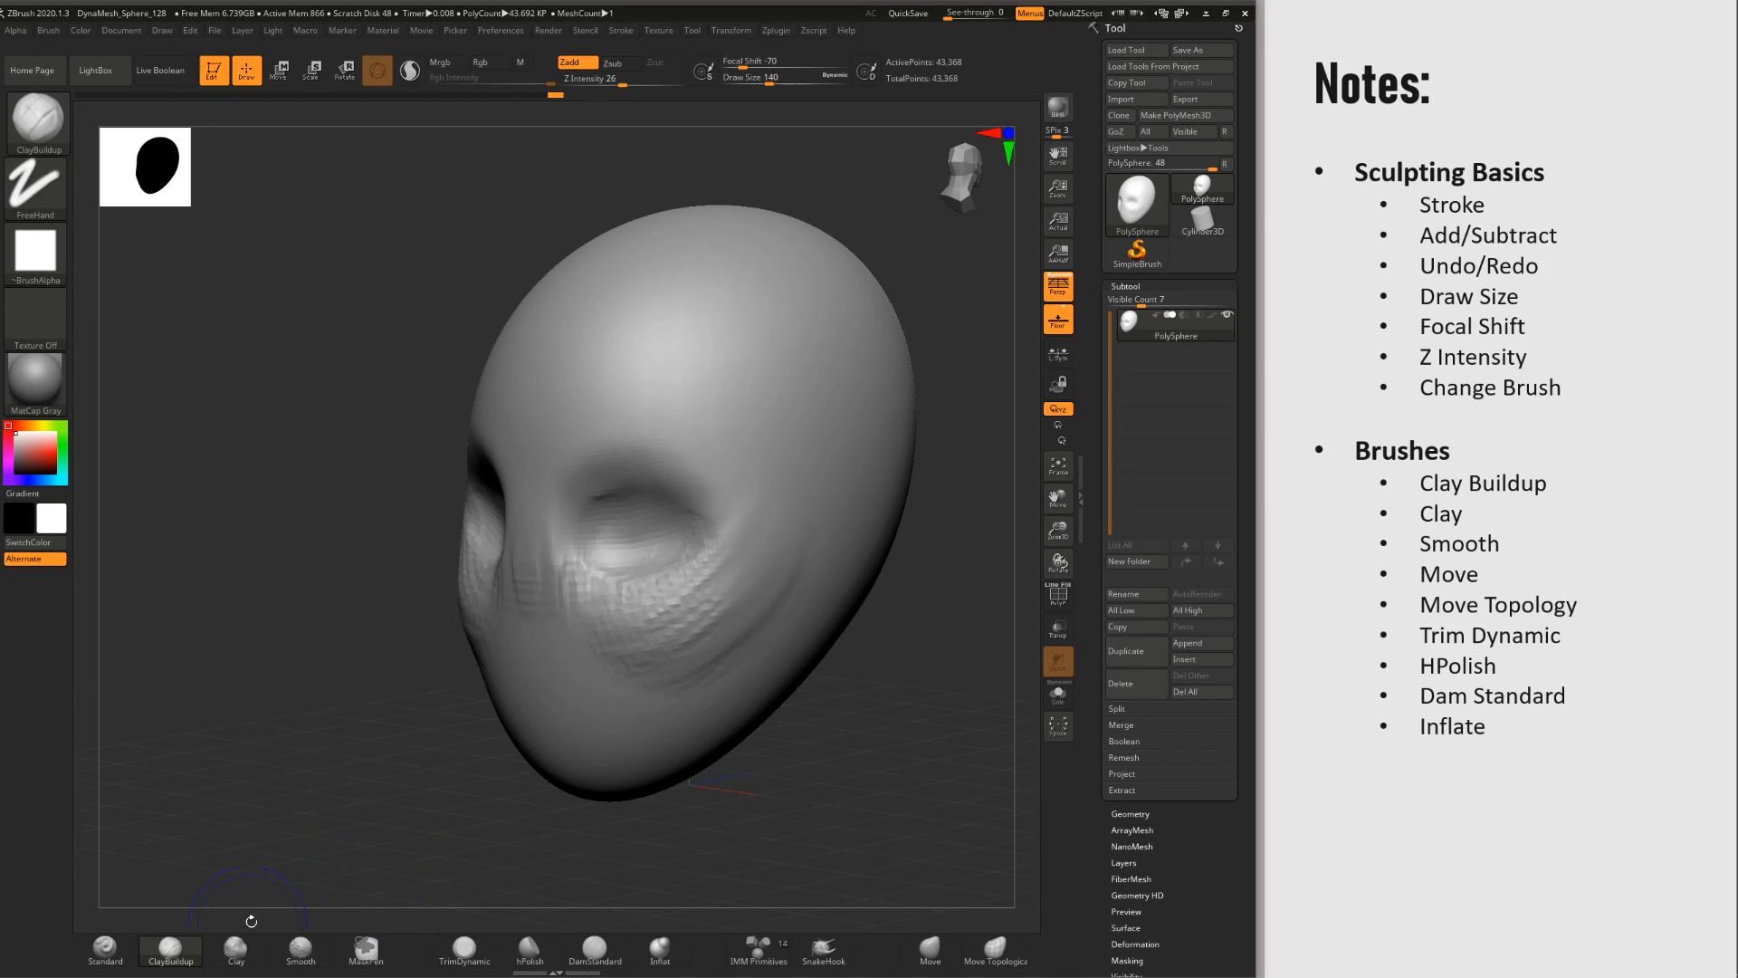
pyautogui.click(302, 949)
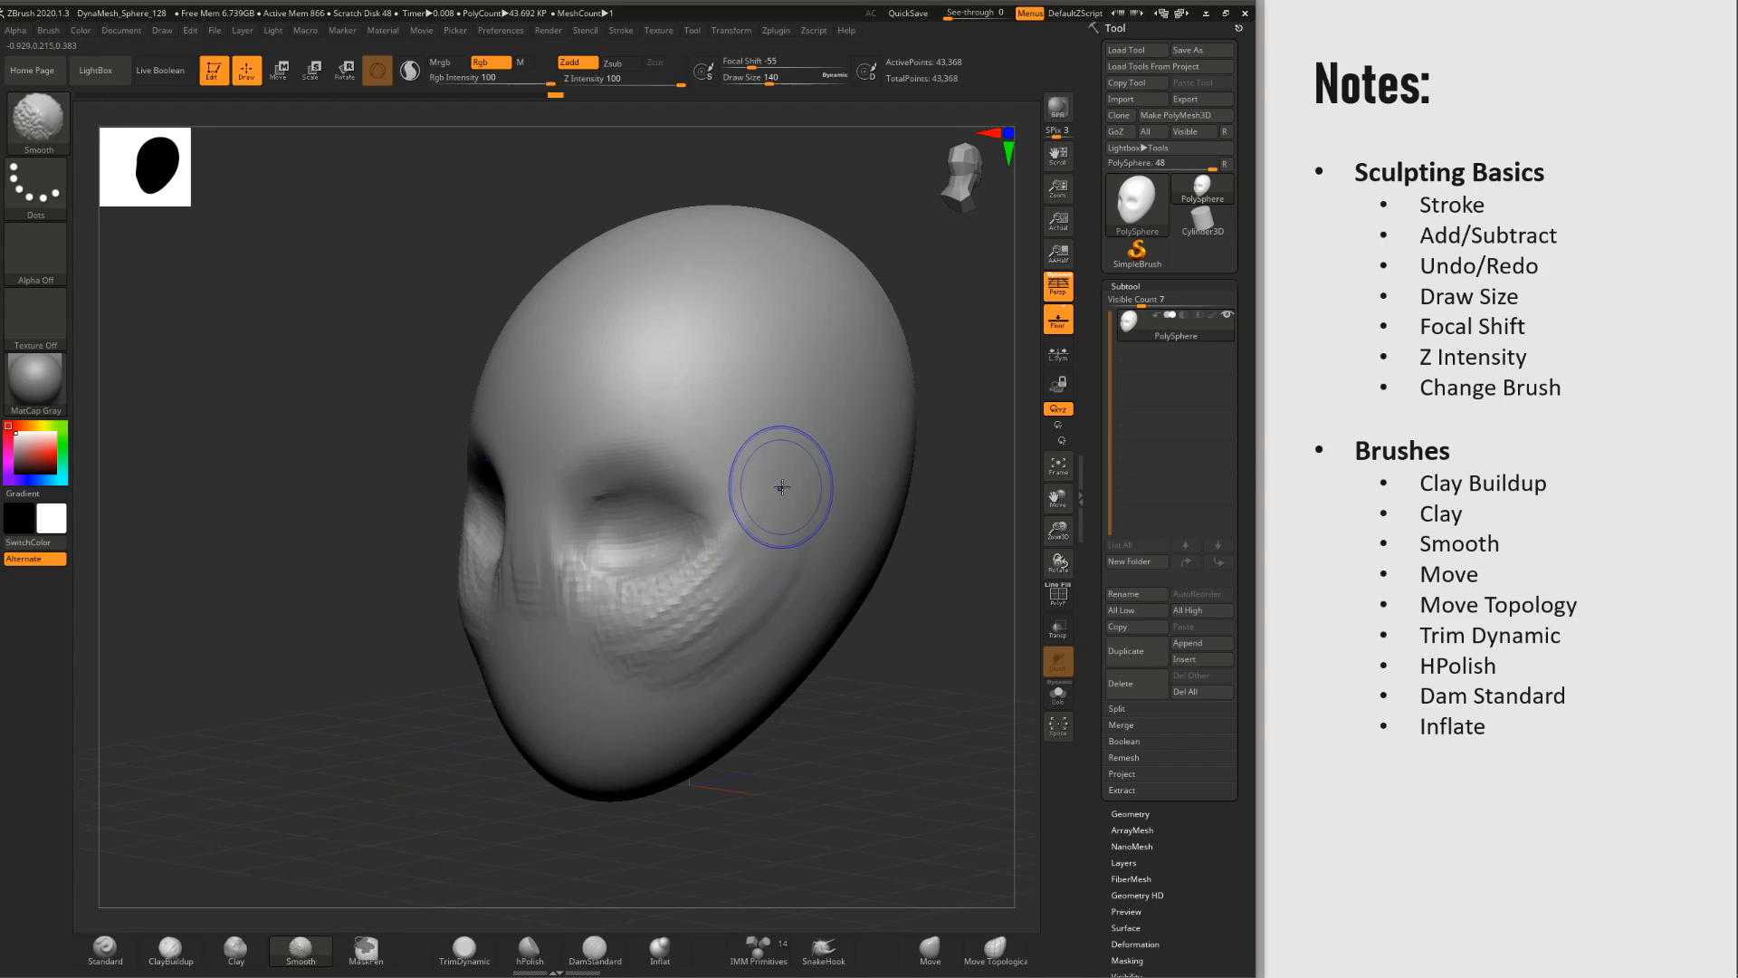
pyautogui.press('b')
pyautogui.press('c')
pyautogui.press('b')
# Step: Smooth the remaining texture on the cheekbones, nose bridge and brow above the eye sockets
pyautogui.moveTo(766, 546)
pyautogui.keyDown('shift'); pyautogui.mouseDown()
pyautogui.moveTo(774, 484)
pyautogui.moveTo(669, 634)
pyautogui.moveTo(791, 496)
pyautogui.moveTo(737, 601)
pyautogui.moveTo(596, 652)
pyautogui.moveTo(690, 574)
pyautogui.moveTo(737, 500)
pyautogui.moveTo(551, 621)
pyautogui.moveTo(768, 605)
pyautogui.moveTo(627, 688)
pyautogui.moveTo(793, 510)
pyautogui.moveTo(577, 623)
pyautogui.moveTo(515, 617)
pyautogui.mouseUp(); pyautogui.keyUp('shift')
pyautogui.moveTo(528, 527)
pyautogui.keyDown('shift'); pyautogui.mouseDown()
pyautogui.moveTo(628, 588)
pyautogui.moveTo(640, 530)
pyautogui.moveTo(632, 495)
pyautogui.moveTo(610, 489)
pyautogui.mouseUp(); pyautogui.keyUp('shift')
pyautogui.moveTo(611, 489)
pyautogui.mouseDown(button='right')
pyautogui.moveTo(690, 466)
pyautogui.moveTo(589, 377)
pyautogui.moveTo(679, 287)
pyautogui.moveTo(613, 625)
pyautogui.moveTo(659, 501)
pyautogui.moveTo(610, 567)
pyautogui.moveTo(586, 506)
pyautogui.mouseUp(button='right')
pyautogui.keyDown('shift'); pyautogui.moveTo(587, 506); pyautogui.dragTo(435, 489); pyautogui.keyUp('shift')
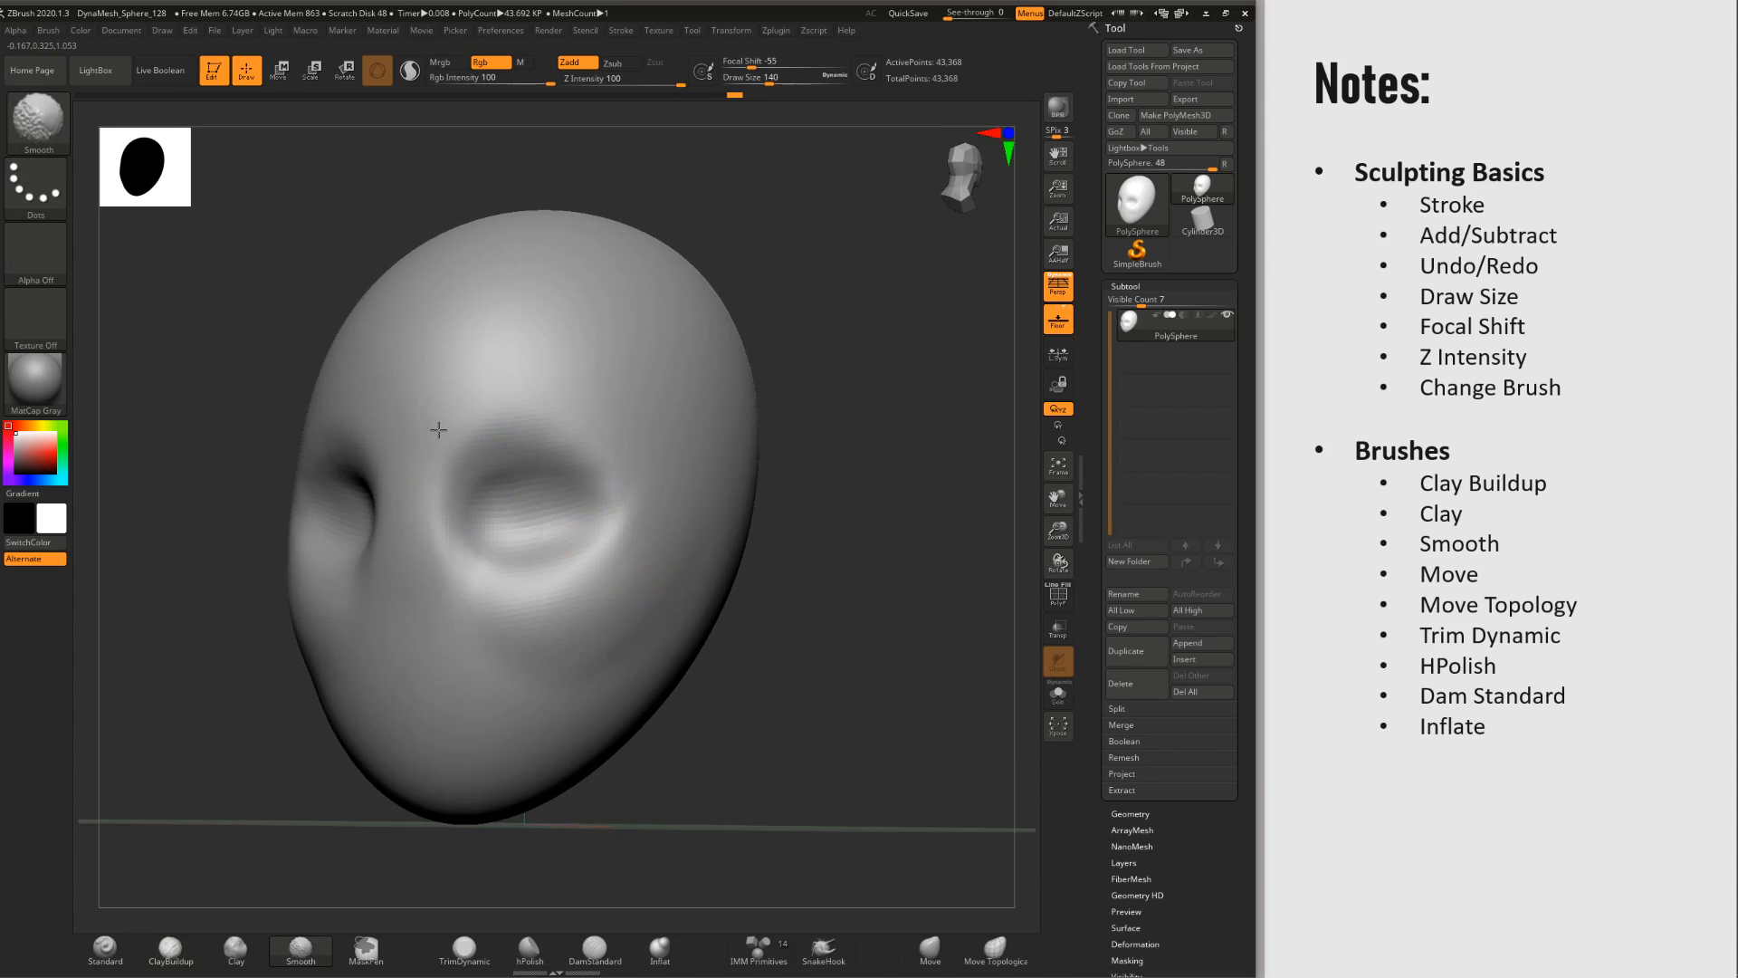
pyautogui.keyDown('shift'); pyautogui.moveTo(438, 430); pyautogui.dragTo(626, 419); pyautogui.keyUp('shift')
pyautogui.keyDown('shift'); pyautogui.moveTo(504, 427); pyautogui.dragTo(640, 486); pyautogui.keyUp('shift')
pyautogui.moveTo(535, 554)
pyautogui.keyDown('alt'); pyautogui.mouseDown(button='right')
pyautogui.moveTo(530, 495)
pyautogui.moveTo(534, 552)
pyautogui.mouseUp(button='right'); pyautogui.keyUp('alt')
pyautogui.keyDown('alt'); pyautogui.moveTo(534, 552); pyautogui.dragTo(638, 552, button='right'); pyautogui.keyUp('alt')
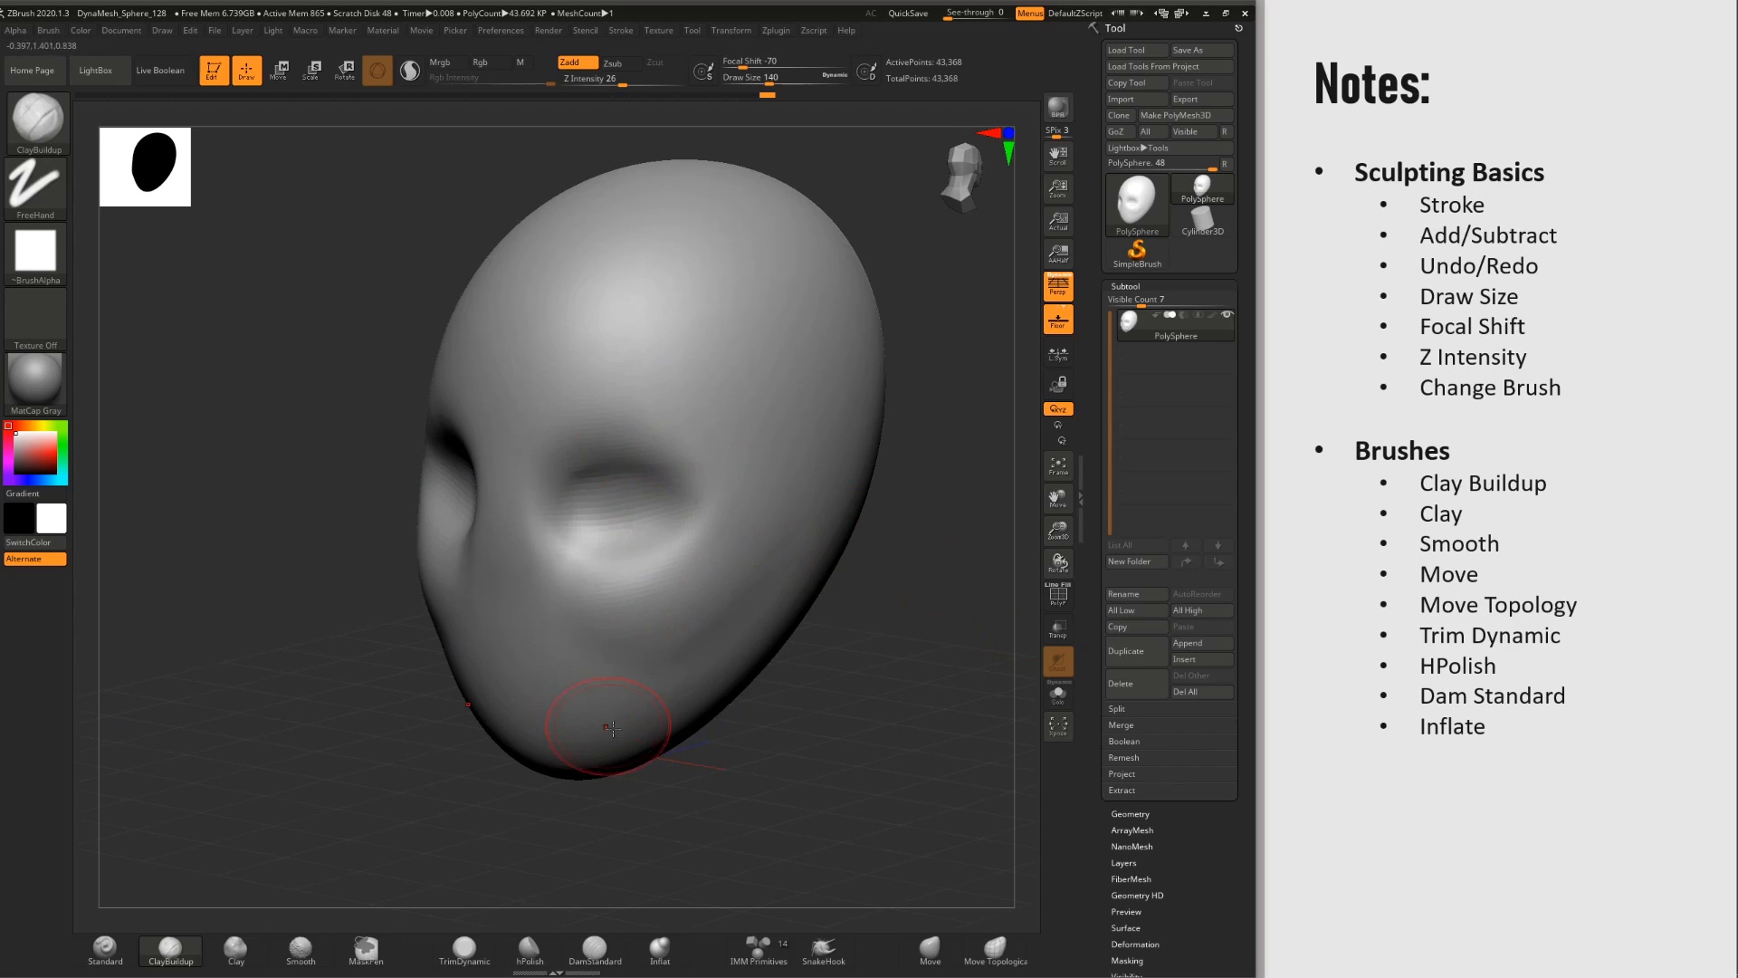
# Step: Switch to the TrimDynamic brush and flatten the surface below the eye sockets at draw size 172
pyautogui.keyDown('alt'); pyautogui.moveTo(691, 732); pyautogui.dragTo(584, 579, button='right'); pyautogui.keyUp('alt')
pyautogui.moveTo(584, 579)
pyautogui.mouseDown(button='right')
pyautogui.moveTo(616, 586)
pyautogui.moveTo(579, 591)
pyautogui.mouseUp(button='right')
pyautogui.moveTo(633, 535)
pyautogui.mouseDown()
pyautogui.moveTo(589, 555)
pyautogui.moveTo(609, 540)
pyautogui.mouseUp()
pyautogui.keyDown('alt'); pyautogui.moveTo(612, 560); pyautogui.dragTo(544, 853, button='right'); pyautogui.keyUp('alt')
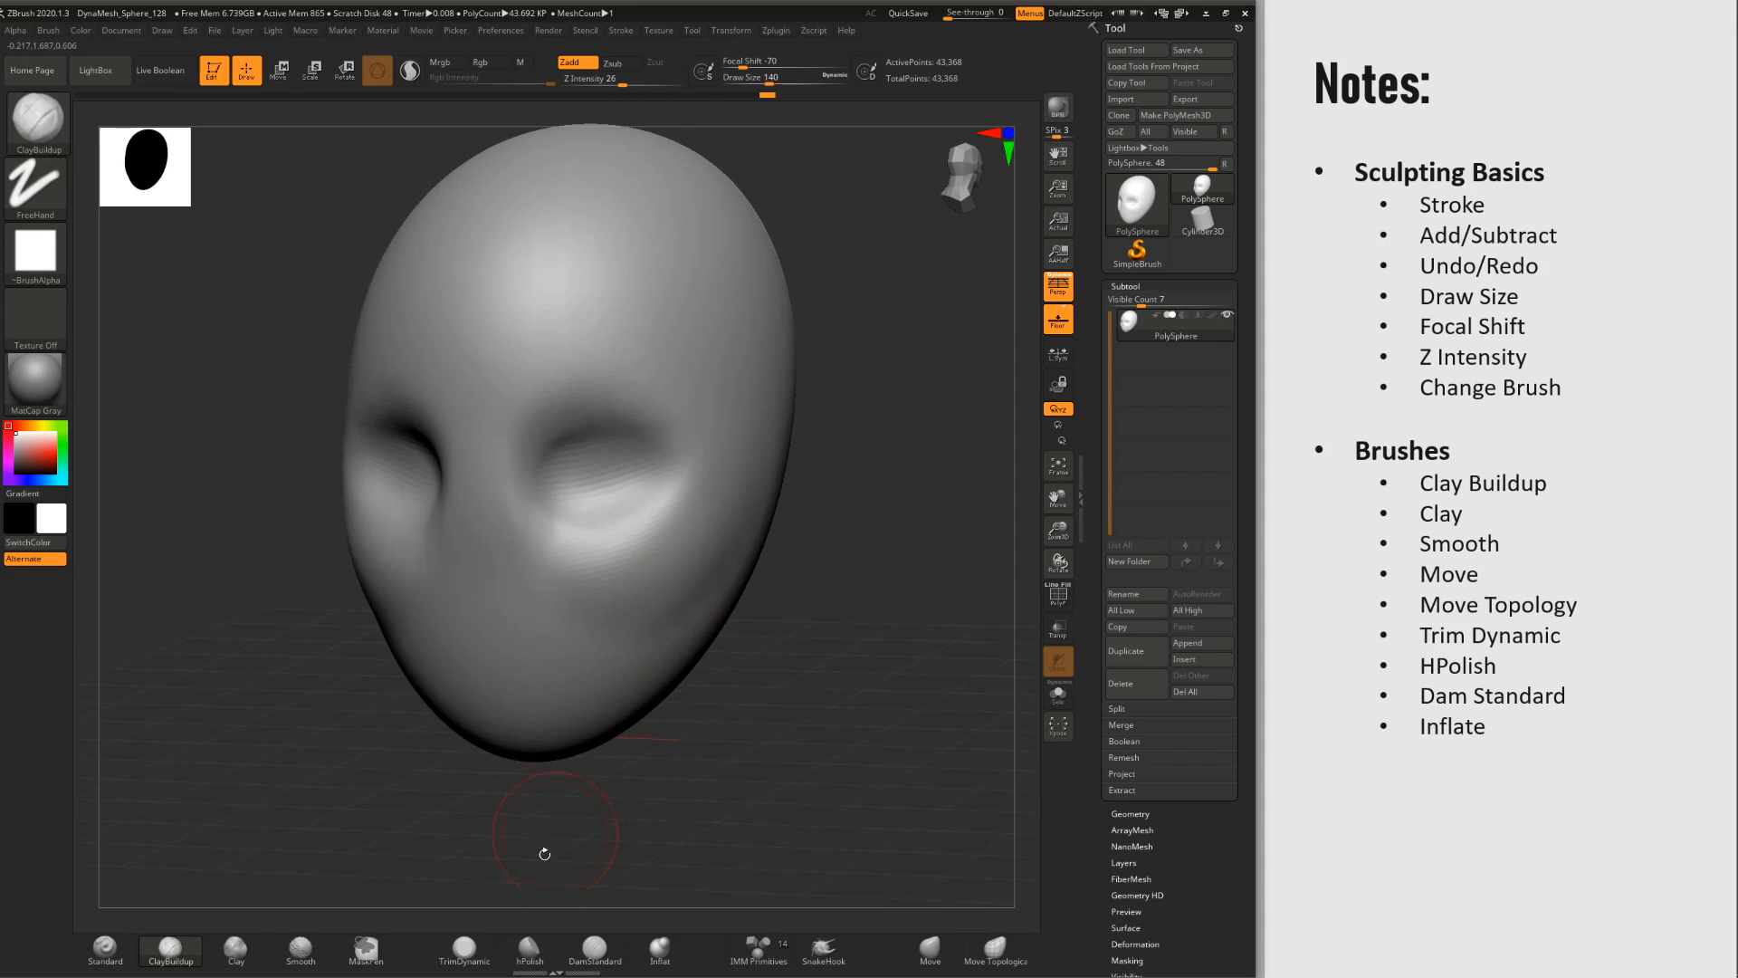
pyautogui.click(477, 948)
pyautogui.moveTo(668, 575); pyautogui.dragTo(605, 563, button='right')
pyautogui.rightClick(646, 564)
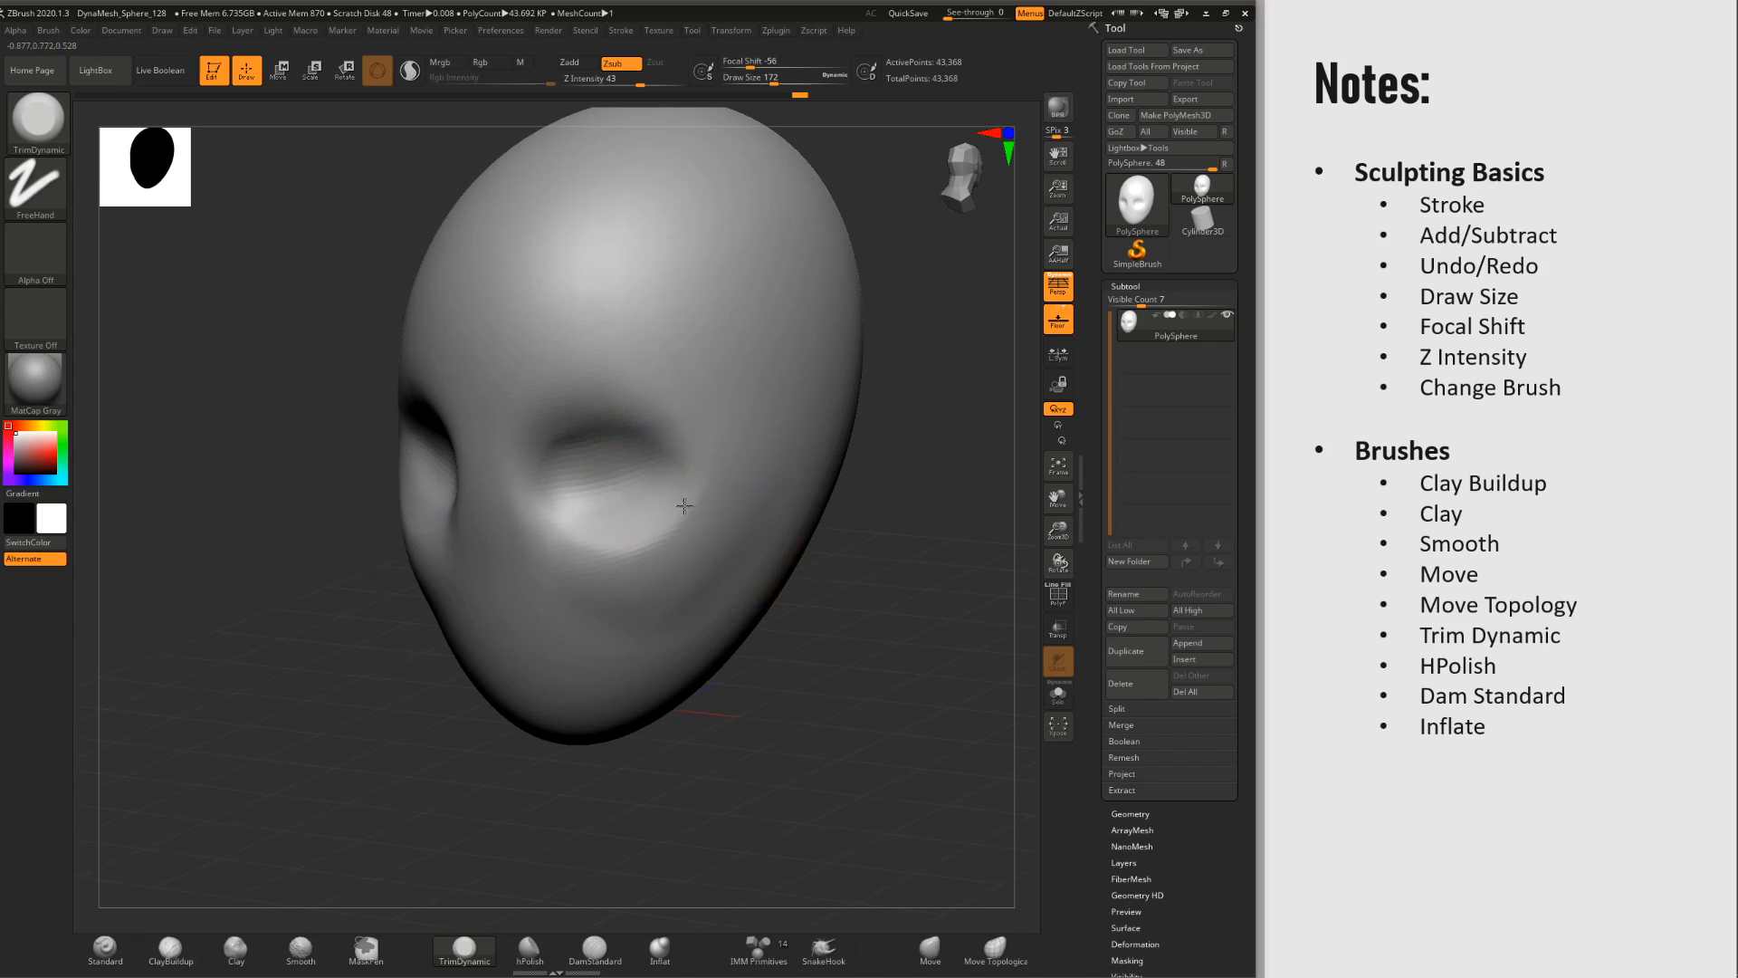
# Step: Set the TrimDynamic draw size to 400 and flatten the sides of the head behind the eye sockets
pyautogui.moveTo(684, 506)
pyautogui.keyDown('ctrl'); pyautogui.mouseDown(button='right')
pyautogui.moveTo(698, 555)
pyautogui.moveTo(674, 570)
pyautogui.mouseUp(button='right'); pyautogui.keyUp('ctrl')
pyautogui.rightClick(668, 563)
pyautogui.moveTo(666, 549); pyautogui.dragTo(703, 546)
pyautogui.moveTo(711, 504); pyautogui.dragTo(598, 529, button='right')
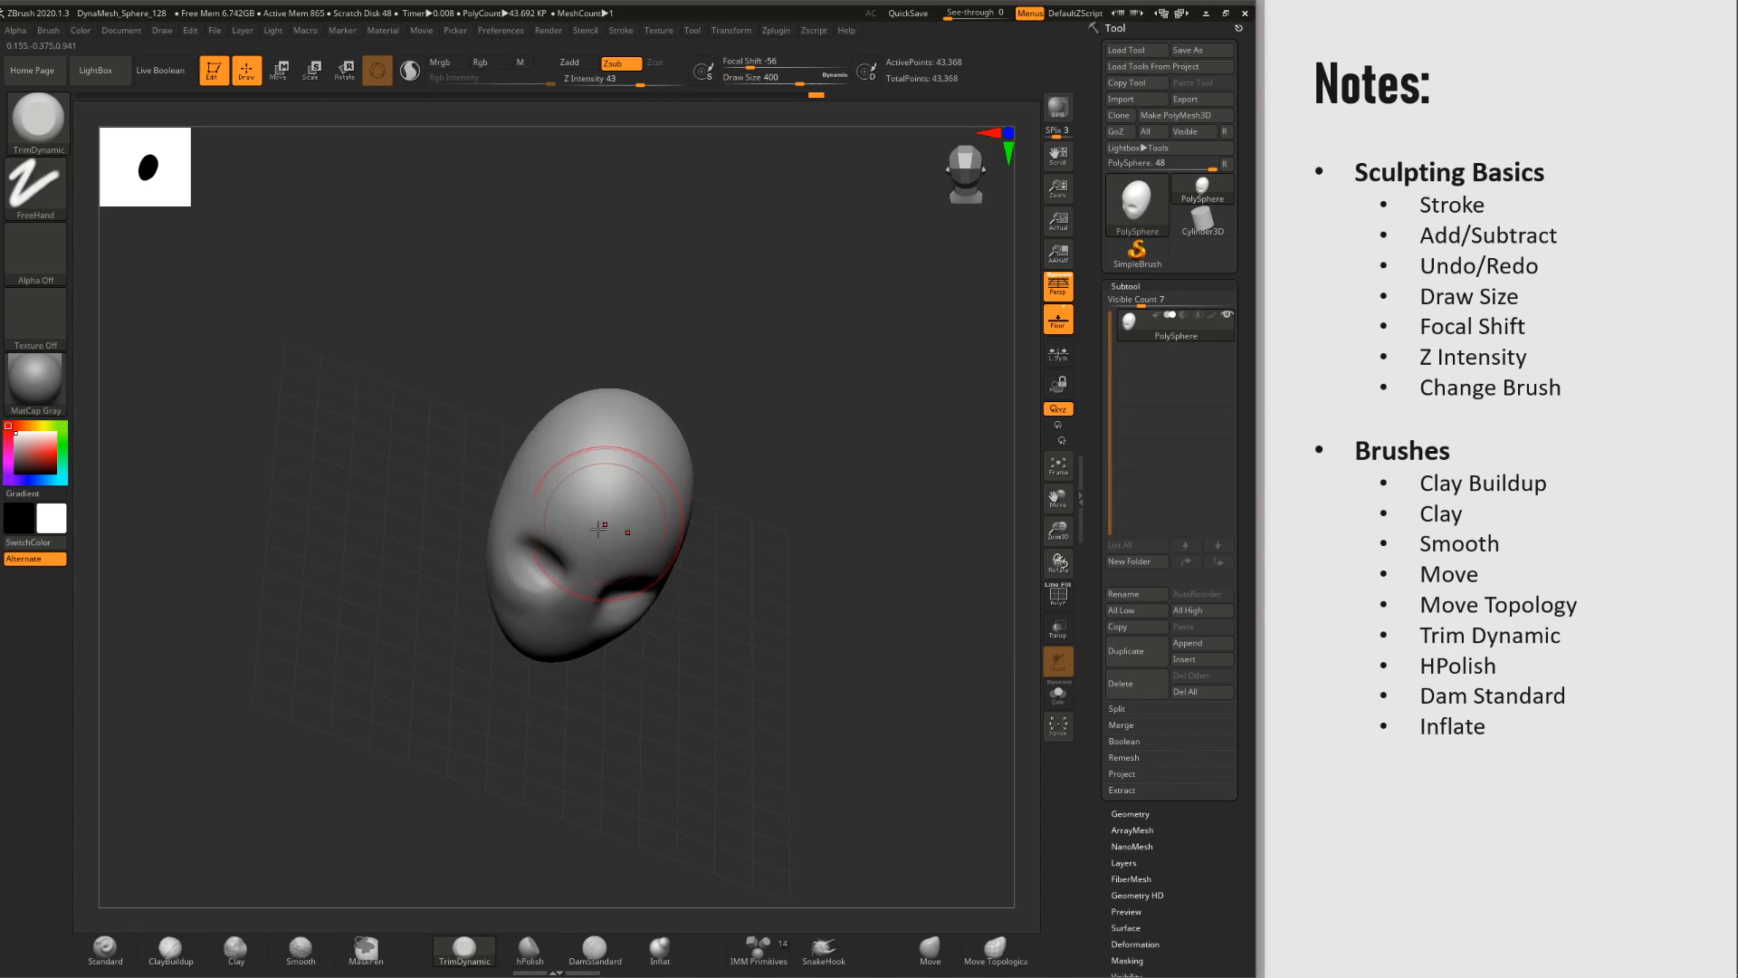
pyautogui.moveTo(626, 384); pyautogui.dragTo(710, 533, button='right')
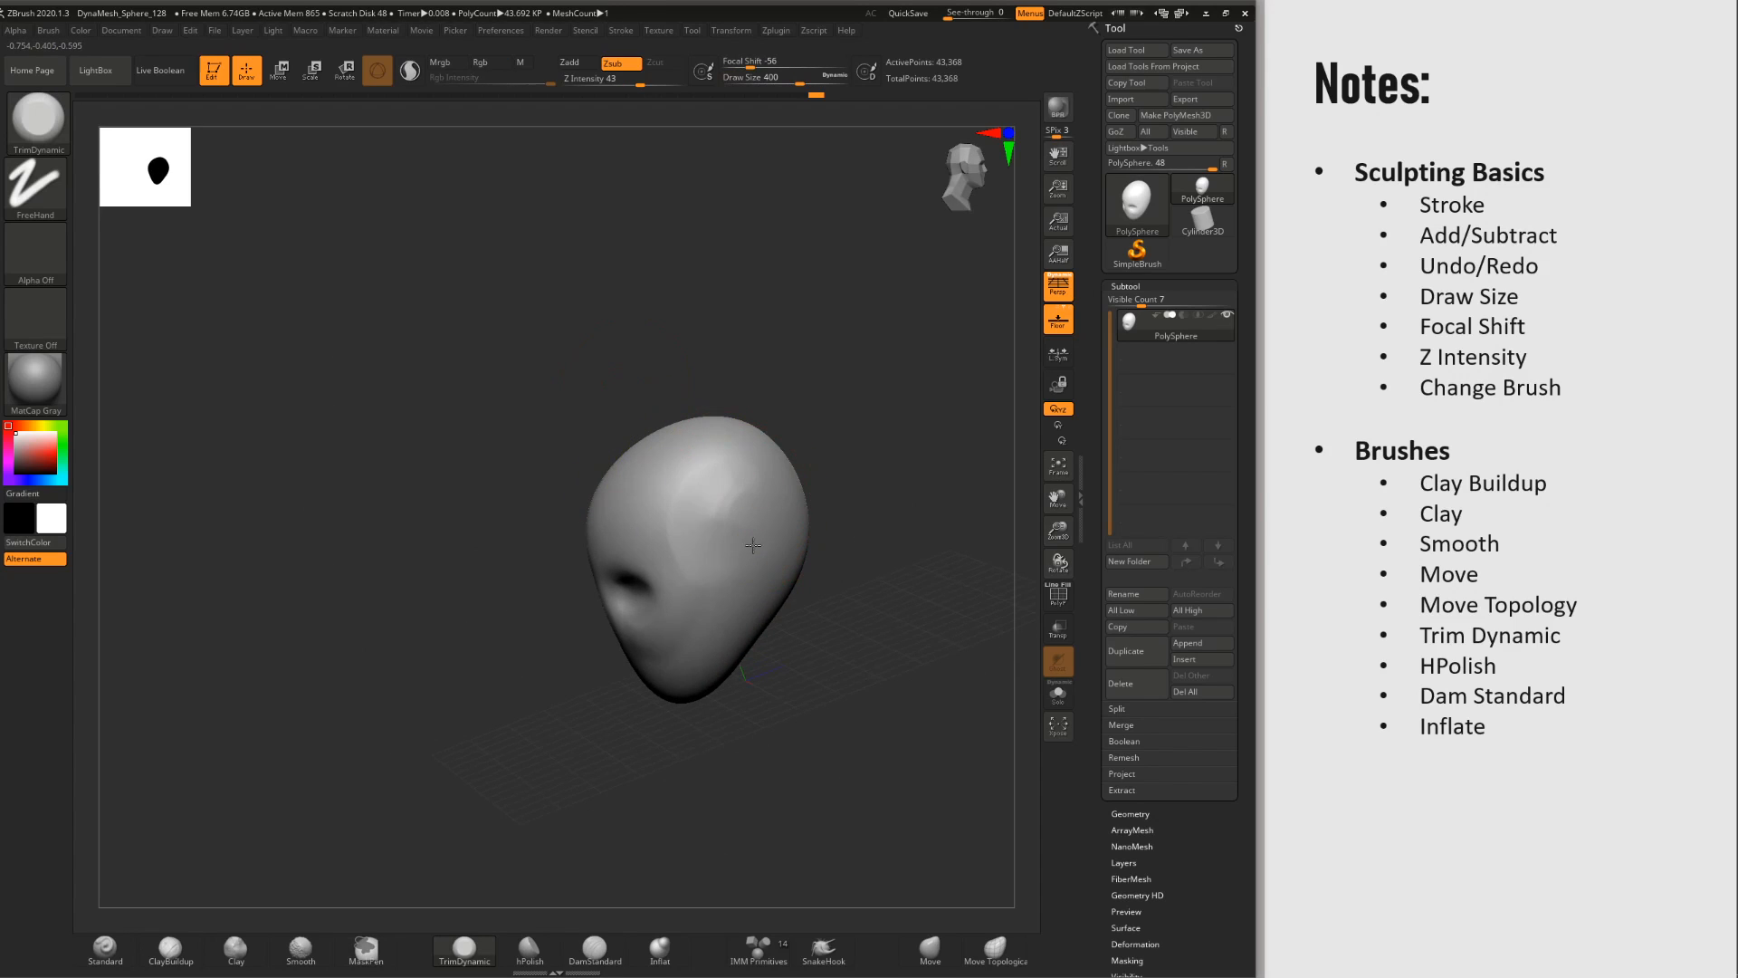
pyautogui.moveTo(710, 493); pyautogui.dragTo(726, 502)
pyautogui.moveTo(726, 502); pyautogui.dragTo(787, 509, button='right')
pyautogui.moveTo(788, 509)
pyautogui.keyDown('ctrl'); pyautogui.mouseDown(button='right')
pyautogui.moveTo(785, 475)
pyautogui.moveTo(711, 490)
pyautogui.mouseUp(button='right'); pyautogui.keyUp('ctrl')
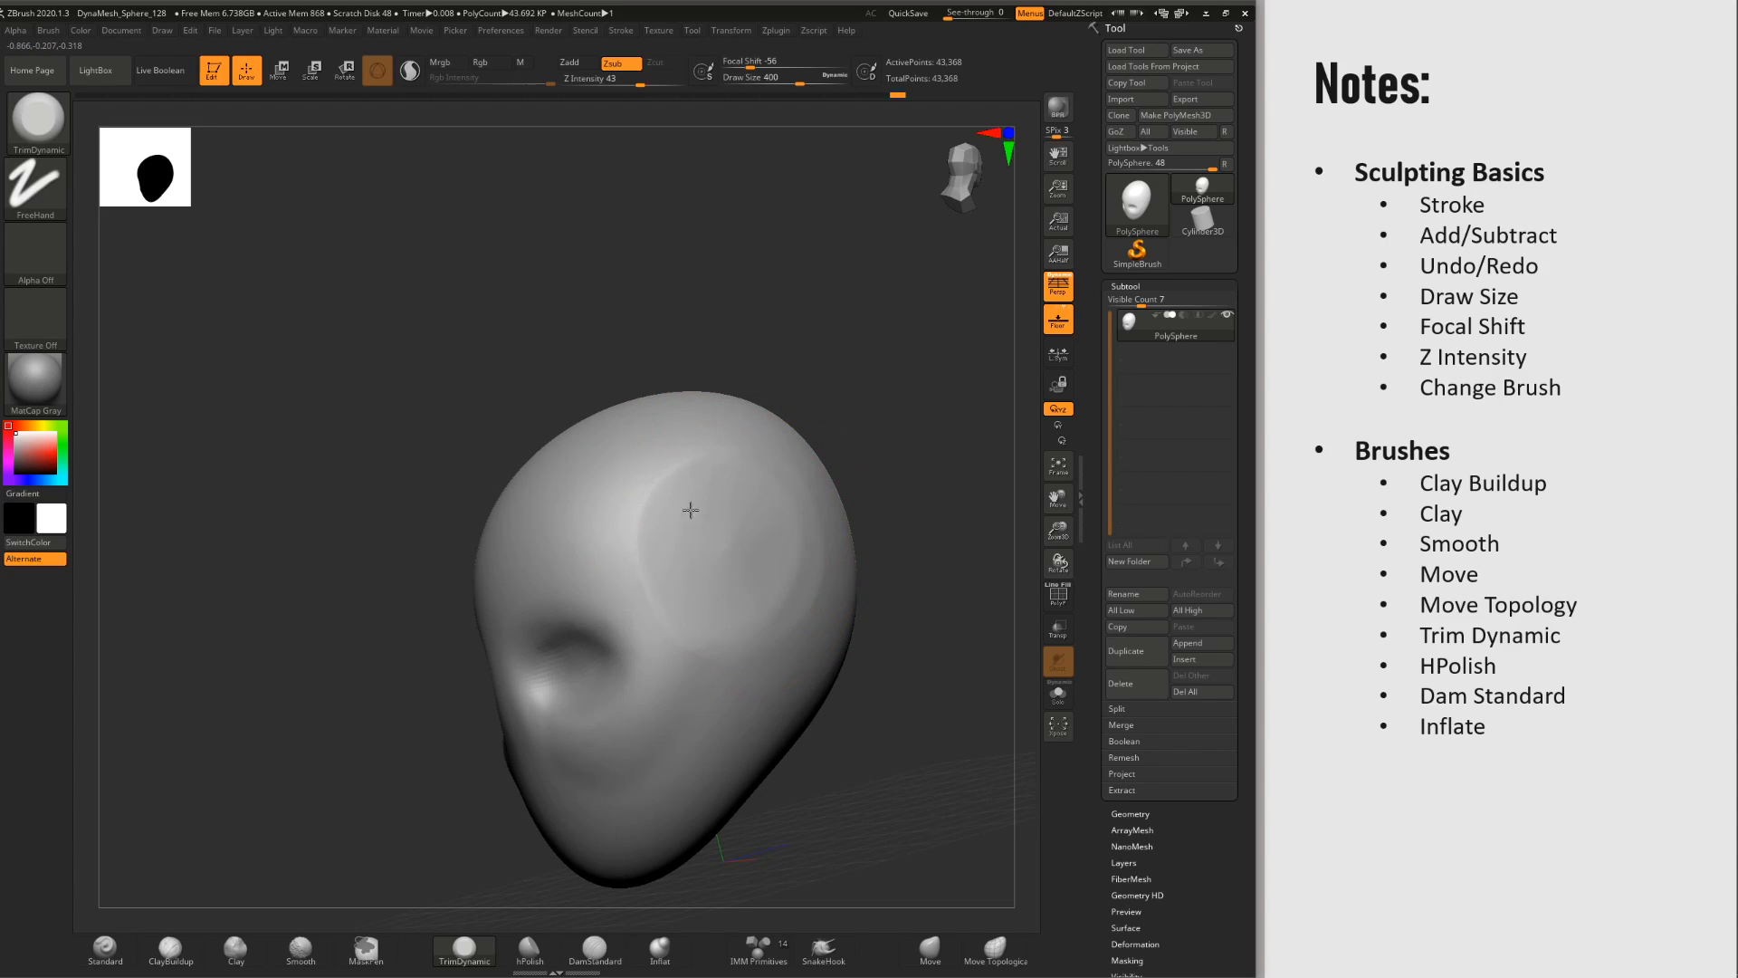
# Step: Flatten the sides of the lower face below the cheekbones with the TrimDynamic brush at draw size 400
pyautogui.moveTo(733, 530)
pyautogui.mouseDown(button='right')
pyautogui.moveTo(779, 529)
pyautogui.moveTo(727, 528)
pyautogui.mouseUp(button='right')
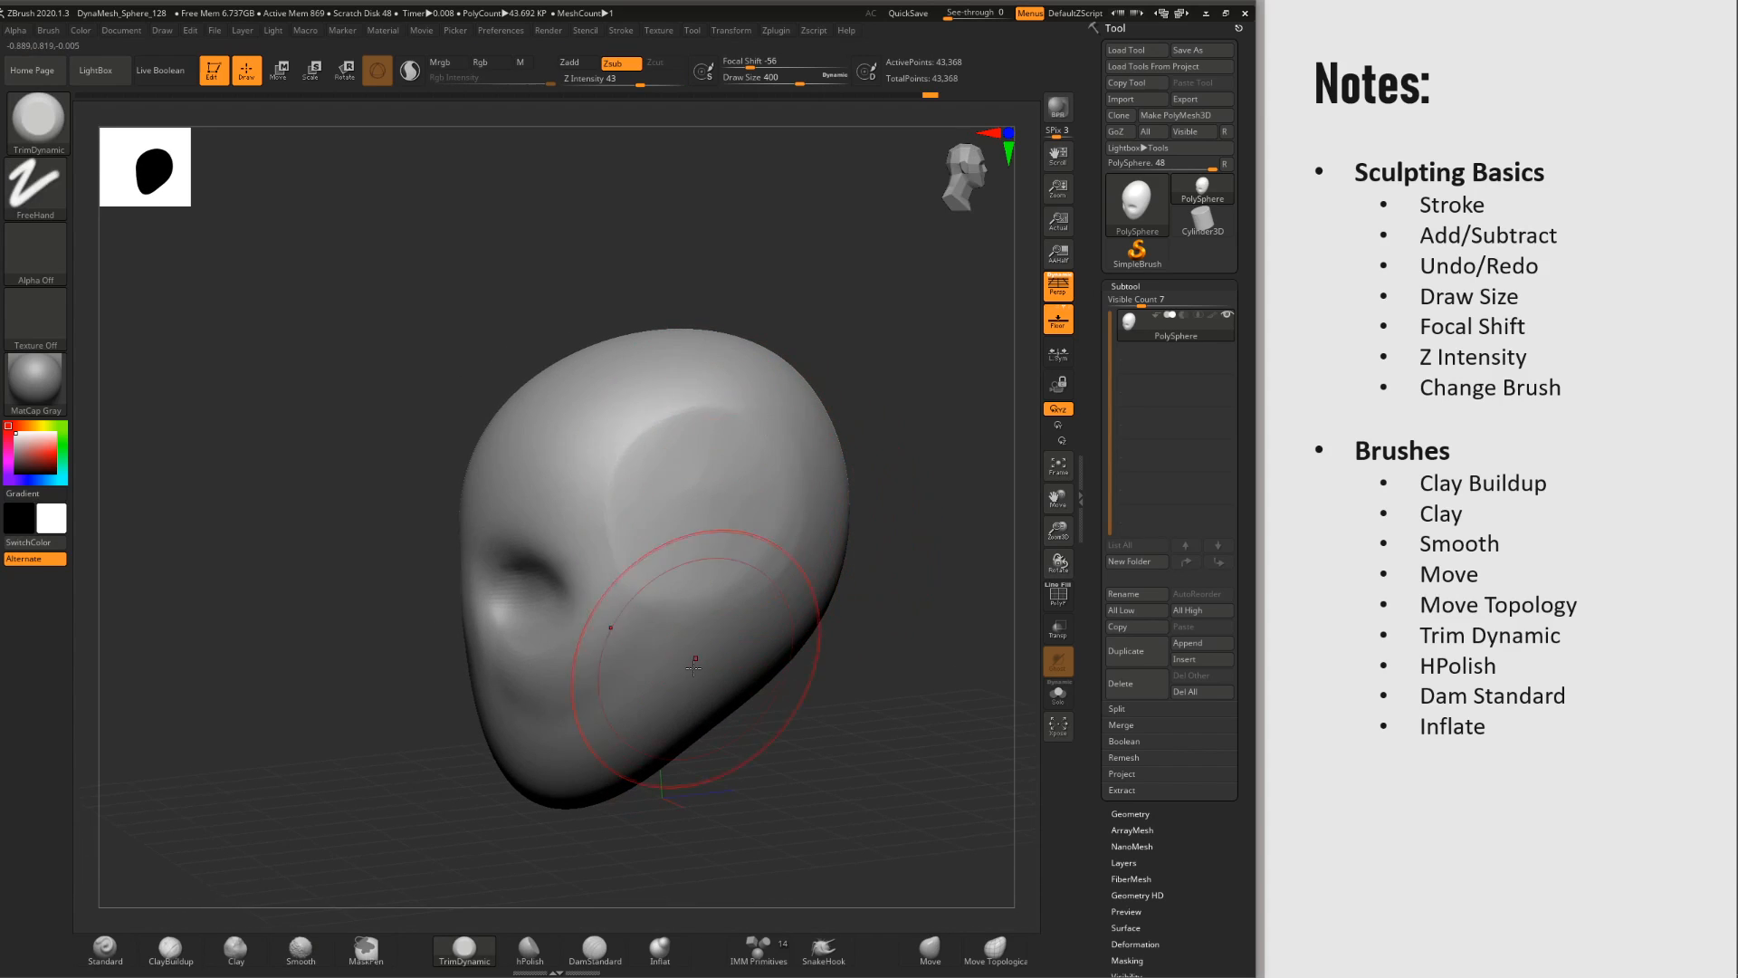
pyautogui.moveTo(694, 667); pyautogui.dragTo(726, 529, button='right')
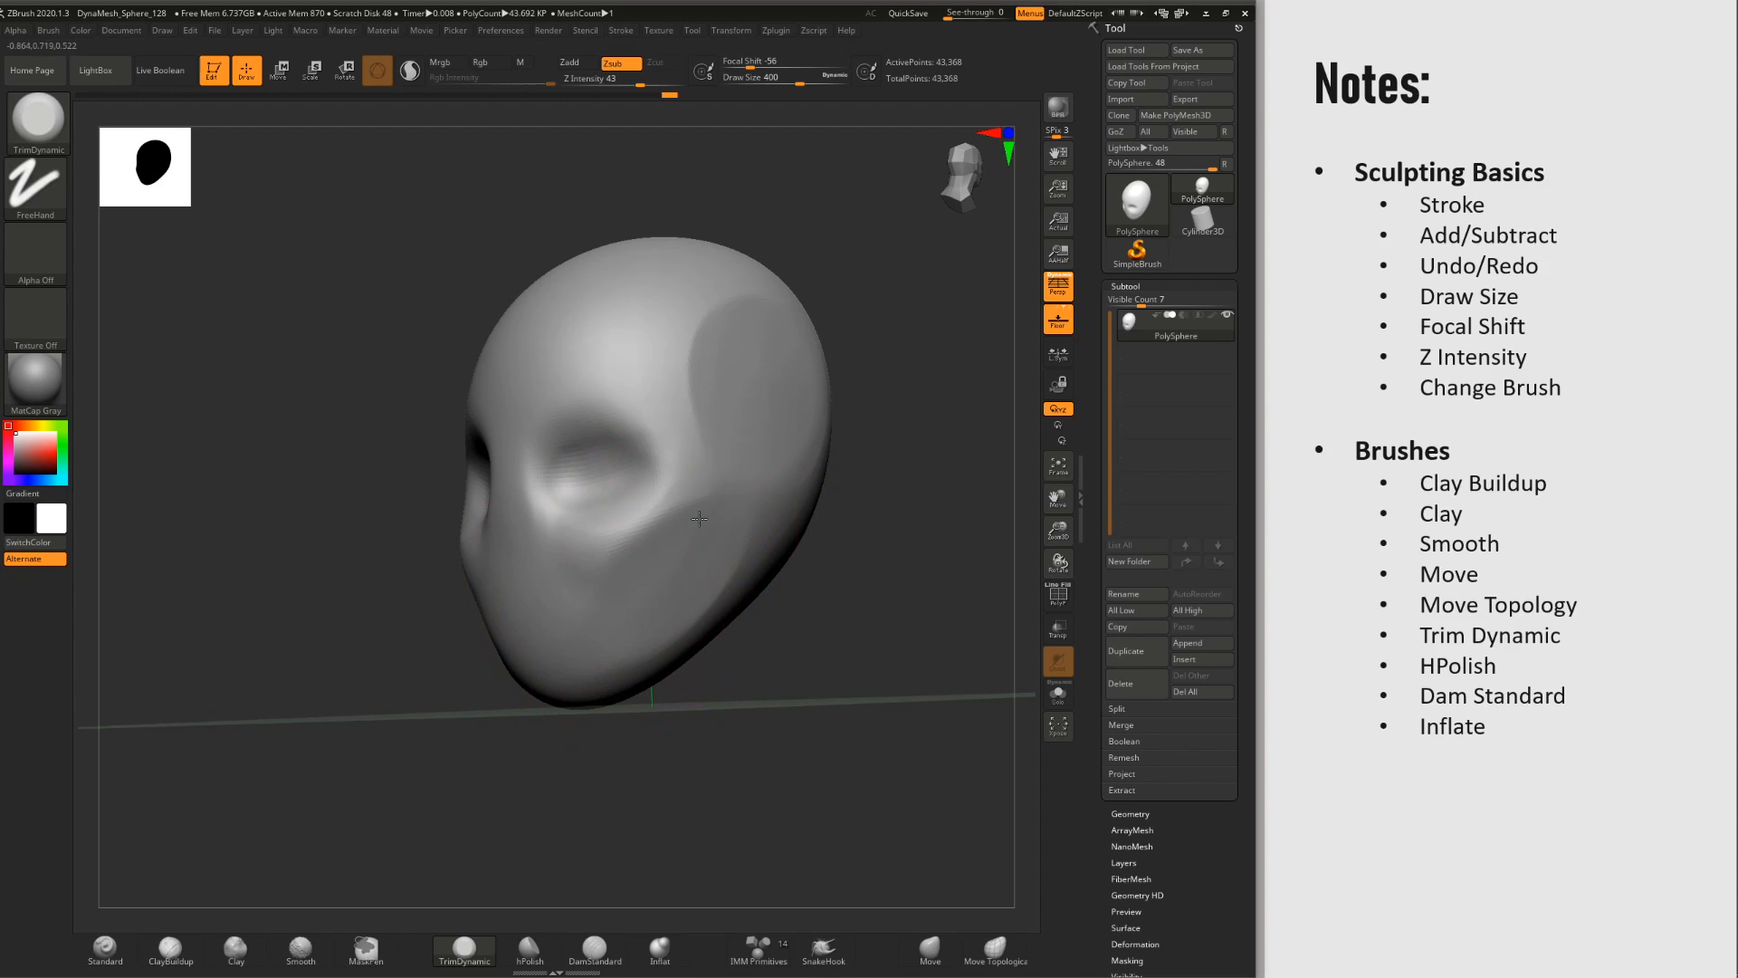
pyautogui.moveTo(698, 518); pyautogui.dragTo(659, 539)
# Step: Set the TrimDynamic draw size to 251 and flatten the sides of the head behind the brow
pyautogui.moveTo(659, 570)
pyautogui.mouseDown(button='right')
pyautogui.moveTo(700, 609)
pyautogui.moveTo(707, 581)
pyautogui.mouseUp(button='right')
pyautogui.press('space')
pyautogui.moveTo(708, 587); pyautogui.dragTo(693, 586)
pyautogui.moveTo(735, 563)
pyautogui.mouseDown(button='right')
pyautogui.moveTo(703, 554)
pyautogui.moveTo(718, 601)
pyautogui.moveTo(729, 477)
pyautogui.mouseUp(button='right')
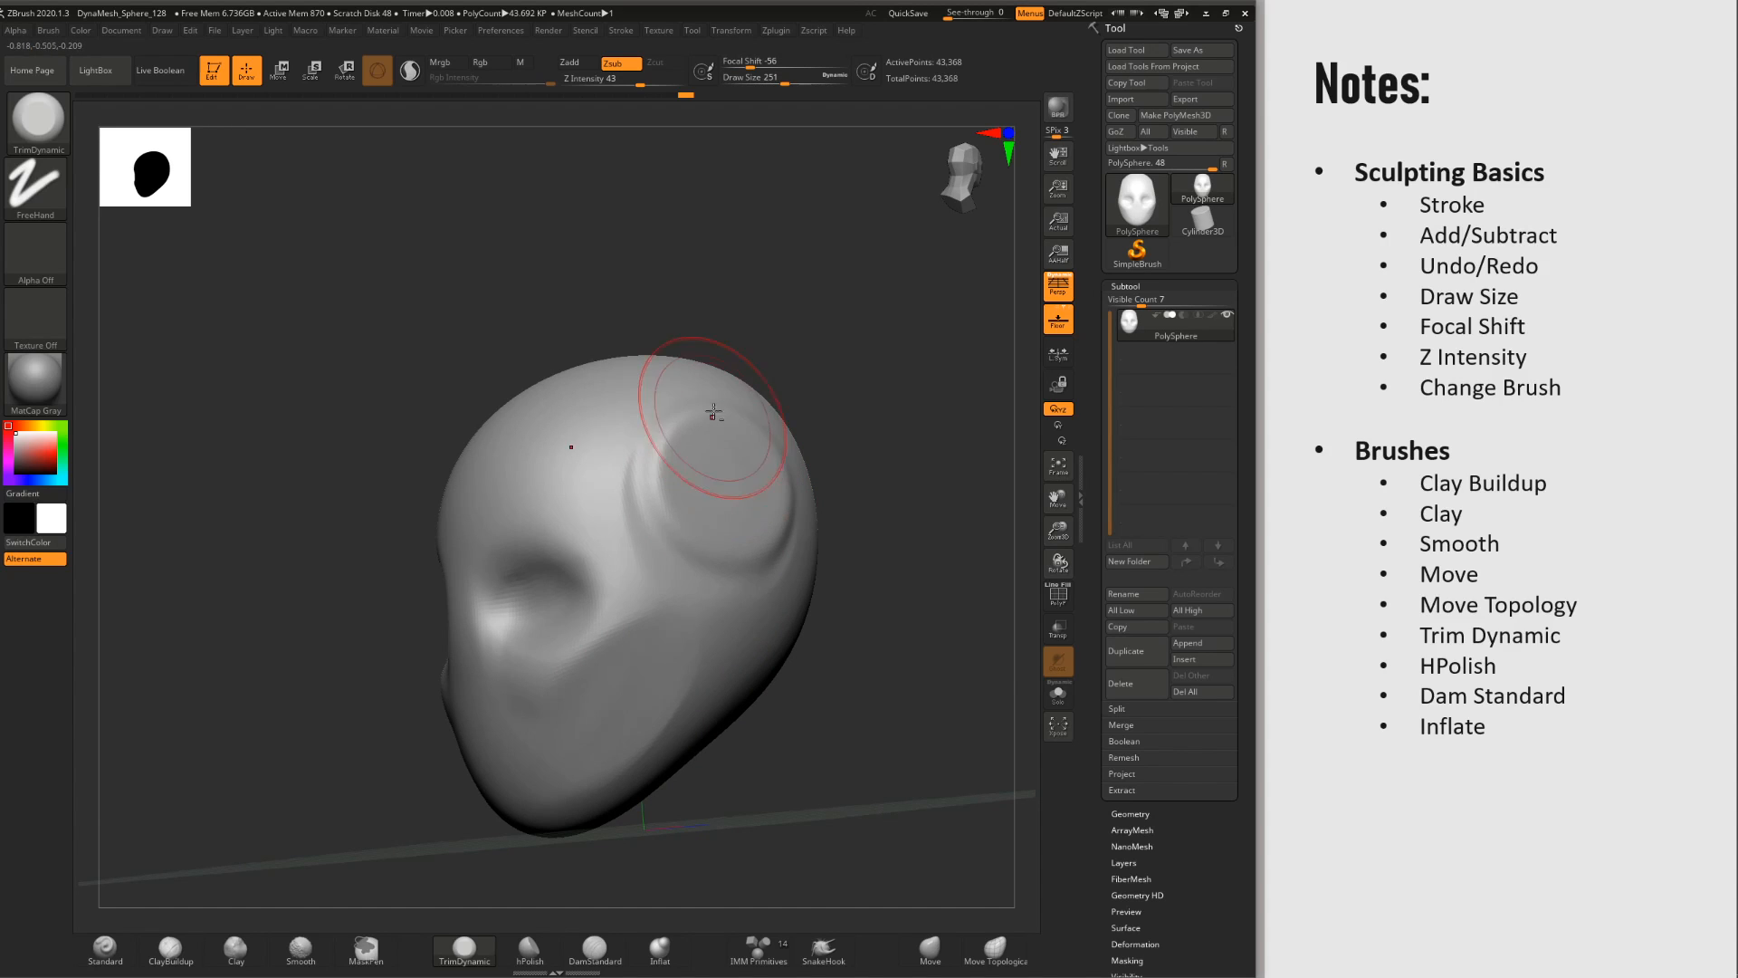
pyautogui.moveTo(708, 424)
pyautogui.mouseDown(button='right')
pyautogui.moveTo(798, 490)
pyautogui.moveTo(680, 379)
pyautogui.mouseUp(button='right')
pyautogui.moveTo(690, 501)
pyautogui.mouseDown(button='right')
pyautogui.moveTo(753, 497)
pyautogui.moveTo(713, 560)
pyautogui.mouseUp(button='right')
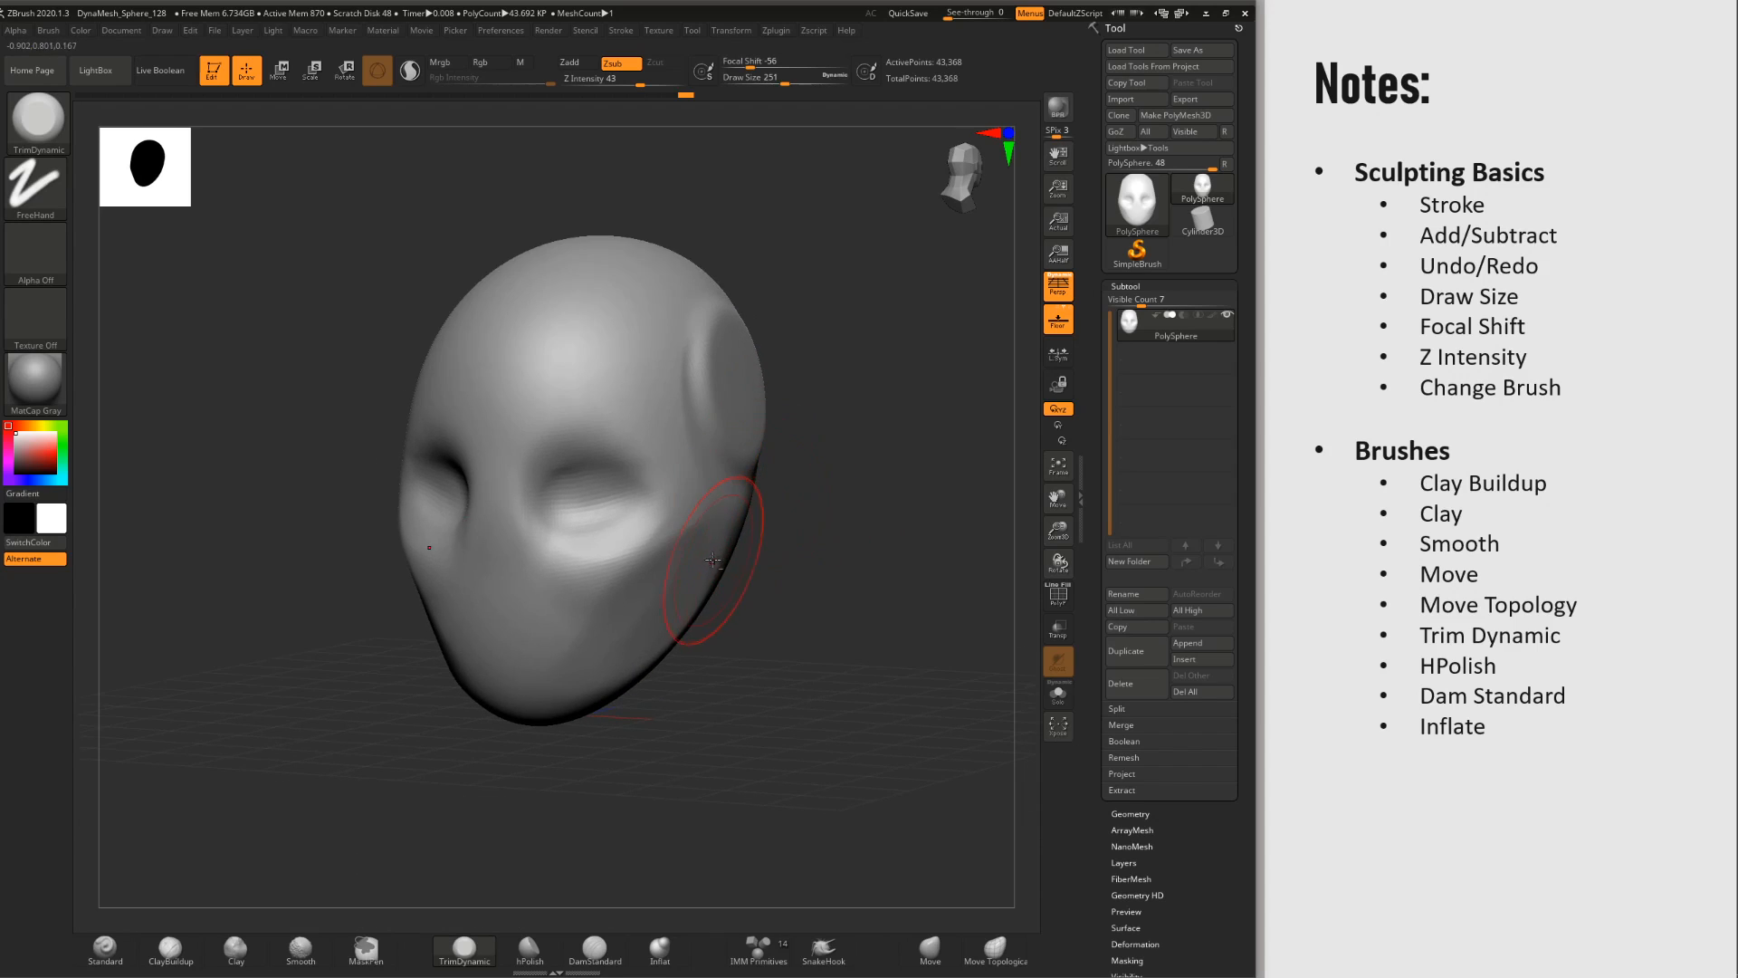
# Step: Switch to the hPolish brush at draw size 460 and polish the sides of the head into flat discs
pyautogui.click(531, 950)
pyautogui.moveTo(568, 883)
pyautogui.mouseDown(button='right')
pyautogui.moveTo(726, 518)
pyautogui.moveTo(697, 548)
pyautogui.mouseUp(button='right')
pyautogui.press('space')
pyautogui.moveTo(699, 553); pyautogui.dragTo(725, 520)
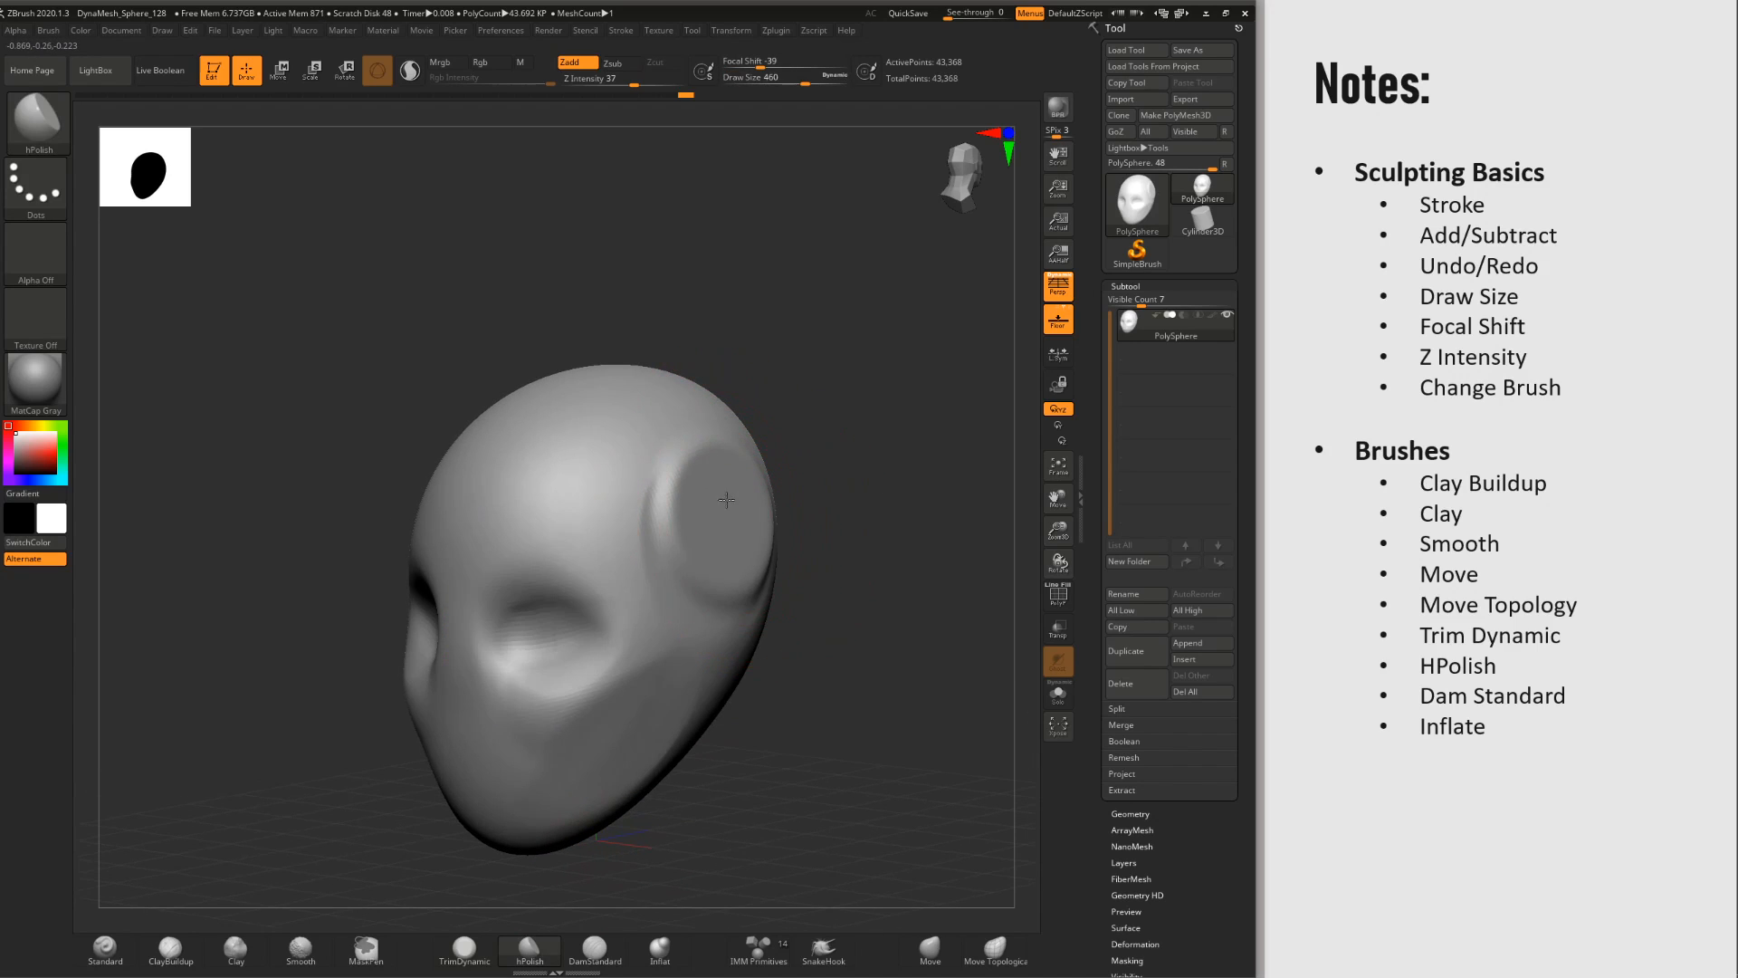
pyautogui.moveTo(829, 518); pyautogui.dragTo(784, 503, button='right')
pyautogui.moveTo(709, 395); pyautogui.dragTo(738, 534, button='right')
pyautogui.moveTo(633, 380)
pyautogui.mouseDown()
pyautogui.moveTo(725, 384)
pyautogui.moveTo(735, 362)
pyautogui.mouseUp()
pyautogui.moveTo(751, 580); pyautogui.dragTo(751, 444, button='right')
pyautogui.press('ctrl')
pyautogui.hotkey('ctrl', 'z')
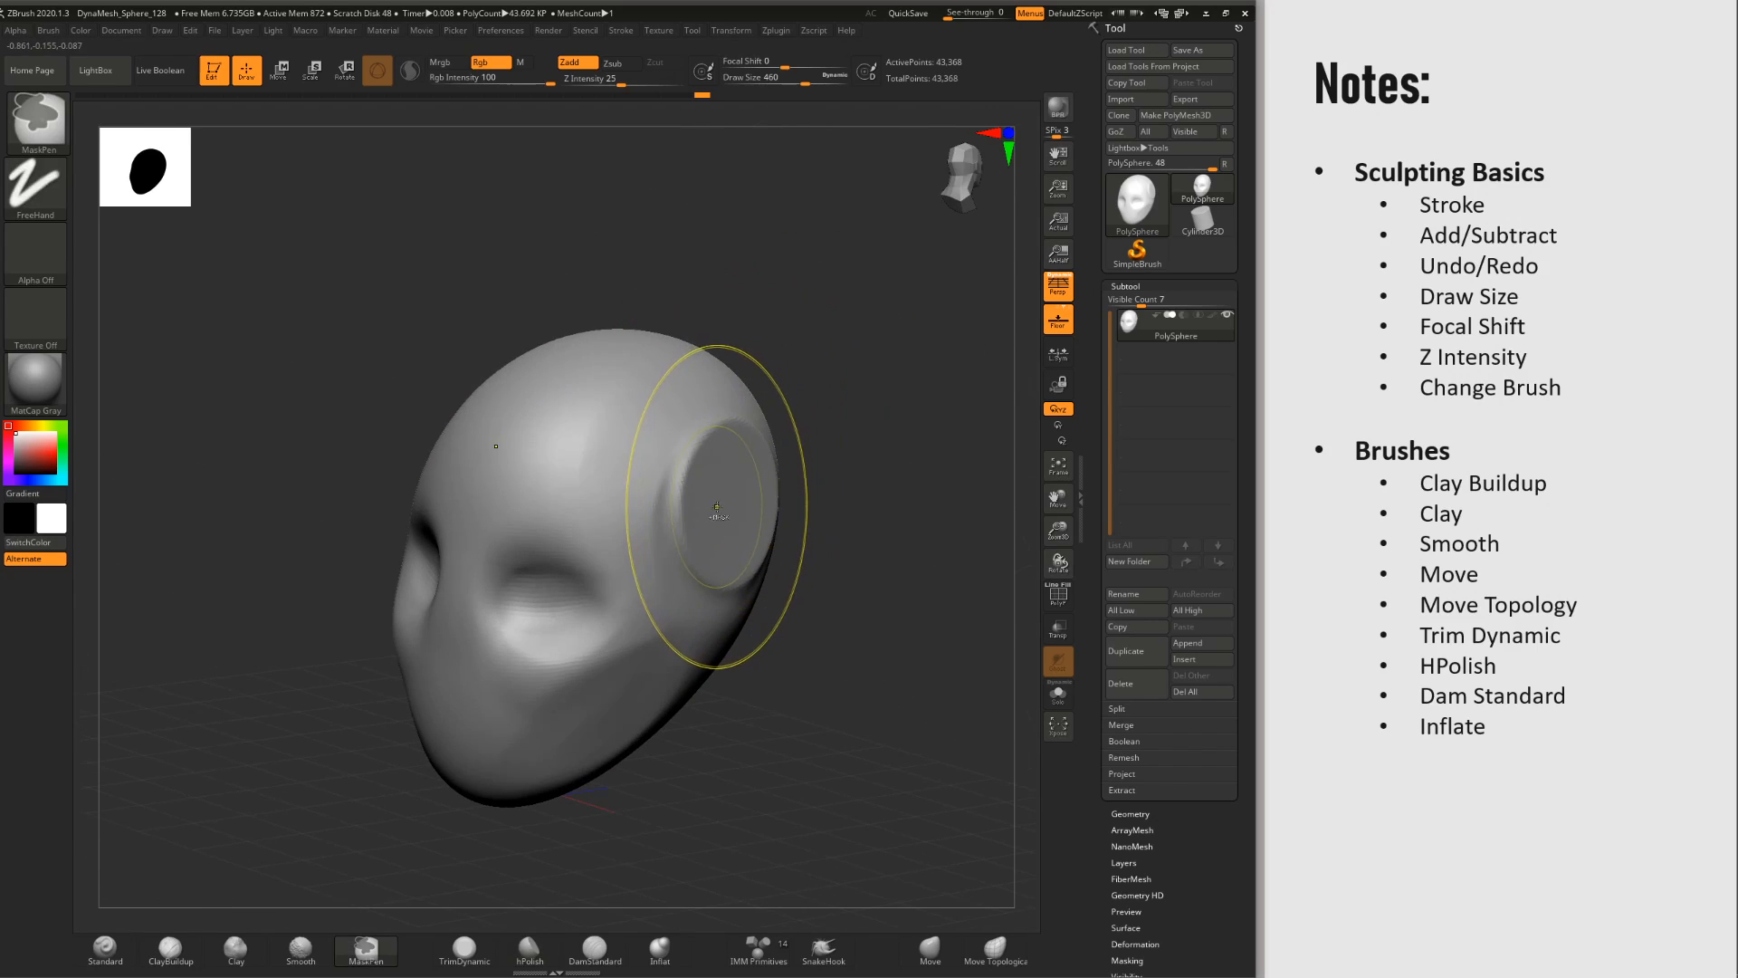
# Step: Switch to the DamStandard brush at draw size 149 and carve a crease across the lower part of the eye sockets
pyautogui.moveTo(729, 540)
pyautogui.keyDown('alt'); pyautogui.mouseDown(button='right')
pyautogui.moveTo(737, 516)
pyautogui.moveTo(890, 498)
pyautogui.moveTo(681, 516)
pyautogui.moveTo(705, 602)
pyautogui.mouseUp(button='right'); pyautogui.keyUp('alt')
pyautogui.click(595, 949)
pyautogui.press('space')
pyautogui.moveTo(667, 545); pyautogui.dragTo(635, 545)
pyautogui.moveTo(492, 532)
pyautogui.mouseDown()
pyautogui.moveTo(762, 514)
pyautogui.moveTo(551, 535)
pyautogui.moveTo(652, 523)
pyautogui.mouseUp()
pyautogui.hotkey('ctrl', 'z')
pyautogui.moveTo(652, 523)
pyautogui.mouseDown(button='right')
pyautogui.moveTo(530, 529)
pyautogui.moveTo(547, 493)
pyautogui.mouseUp(button='right')
pyautogui.moveTo(547, 477)
pyautogui.keyDown('shift'); pyautogui.mouseDown()
pyautogui.moveTo(594, 474)
pyautogui.moveTo(546, 558)
pyautogui.mouseUp(); pyautogui.keyUp('shift')
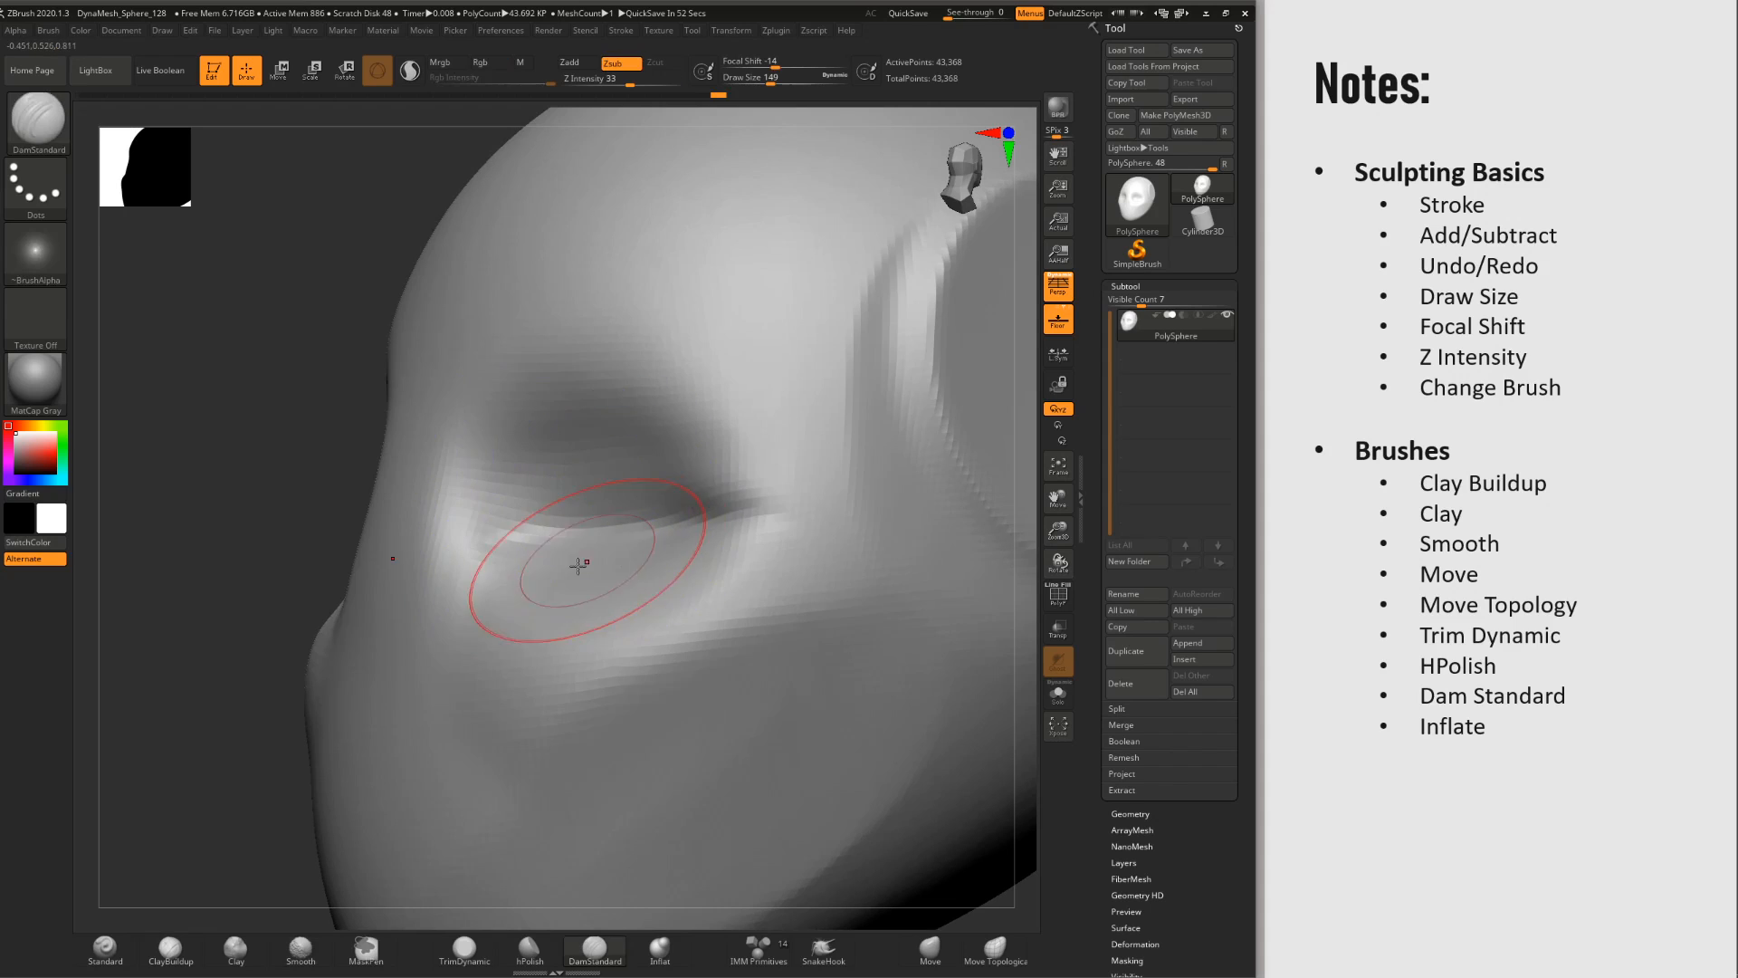
# Step: Try flattening the inside of the eye sockets with the TrimDynamic brush at draw size 112
pyautogui.moveTo(582, 566); pyautogui.dragTo(666, 593, button='right')
pyautogui.press('space')
pyautogui.moveTo(648, 563); pyautogui.dragTo(632, 563)
pyautogui.click(464, 957)
pyautogui.moveTo(640, 549)
pyautogui.mouseDown(button='right')
pyautogui.moveTo(609, 524)
pyautogui.moveTo(534, 519)
pyautogui.moveTo(677, 495)
pyautogui.mouseUp(button='right')
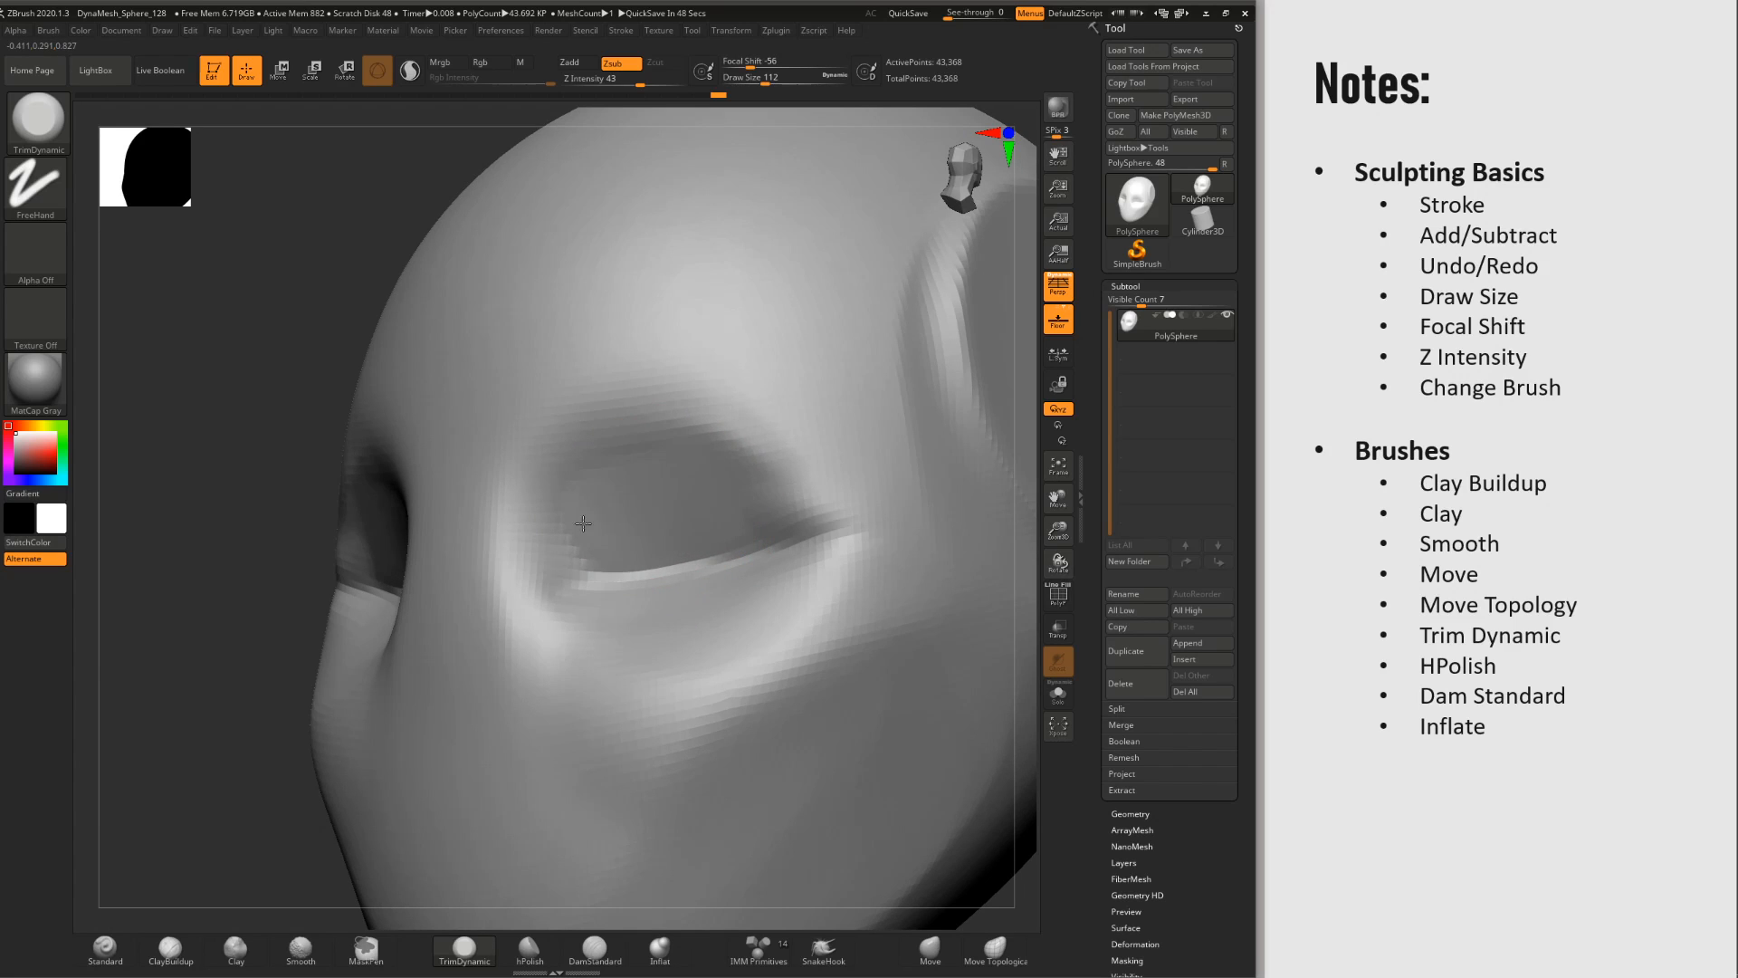
pyautogui.moveTo(689, 468)
pyautogui.mouseDown(button='right')
pyautogui.moveTo(691, 589)
pyautogui.moveTo(652, 593)
pyautogui.moveTo(579, 425)
pyautogui.moveTo(640, 582)
pyautogui.moveTo(698, 609)
pyautogui.moveTo(686, 541)
pyautogui.moveTo(673, 523)
pyautogui.moveTo(688, 589)
pyautogui.moveTo(633, 635)
pyautogui.mouseUp(button='right')
pyautogui.press('ctrl')
# Step: Switch to the hPolish brush at draw size 268 and flatten the surface just below the eye socket creases
pyautogui.click(531, 949)
pyautogui.press('space')
pyautogui.moveTo(696, 545); pyautogui.dragTo(735, 550)
pyautogui.moveTo(735, 550); pyautogui.dragTo(692, 547, button='right')
pyautogui.press('ctrl')
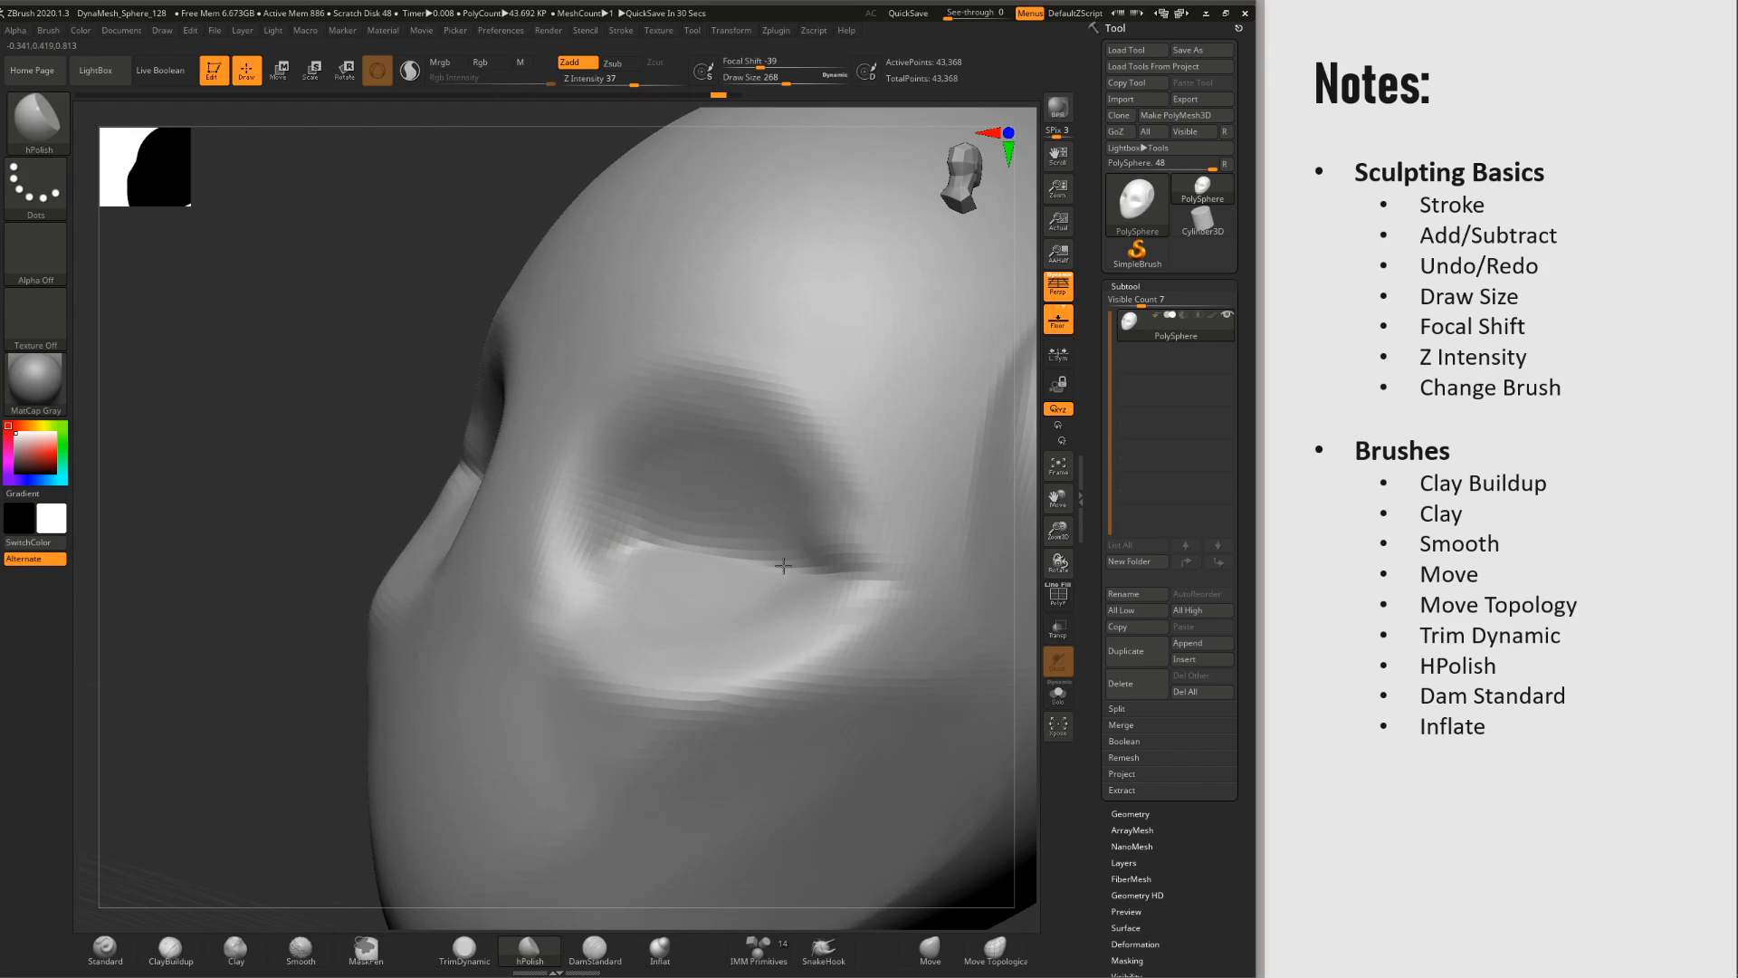
pyautogui.moveTo(783, 565)
pyautogui.mouseDown()
pyautogui.moveTo(710, 562)
pyautogui.moveTo(687, 527)
pyautogui.moveTo(755, 574)
pyautogui.mouseUp()
pyautogui.hotkey('ctrl', 'z')
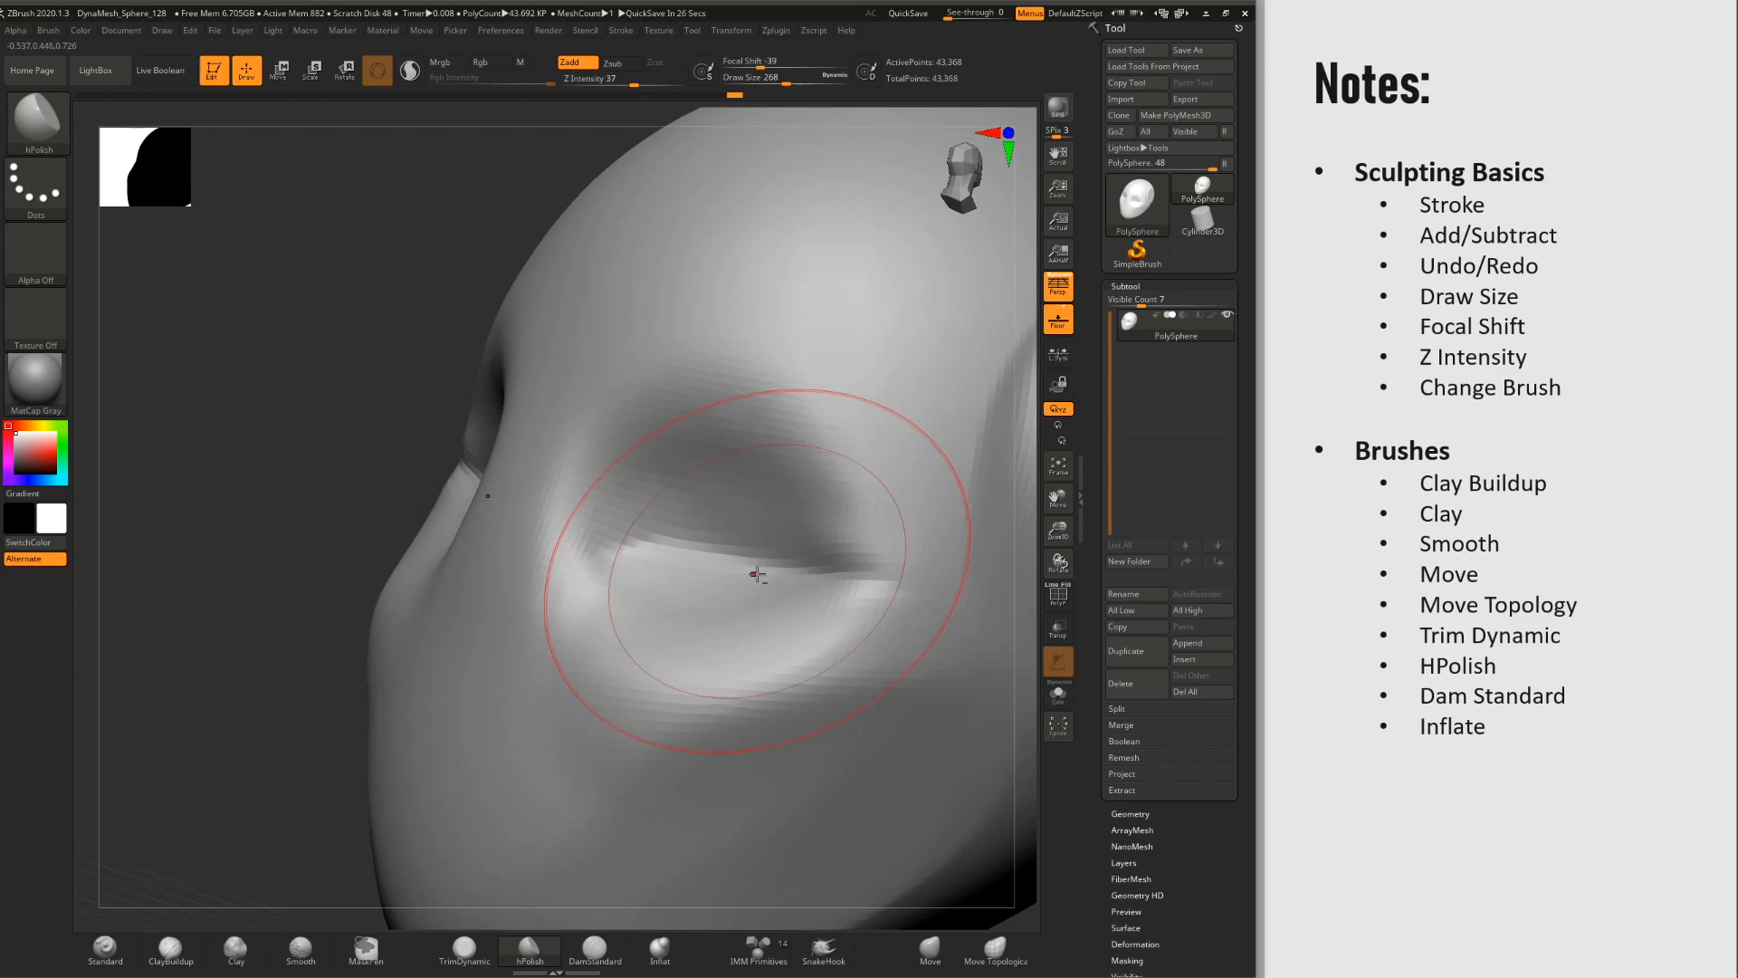
# Step: Polish the inside of the eye sockets above the crease with the hPolish brush
pyautogui.keyDown('ctrl'); pyautogui.moveTo(756, 574); pyautogui.dragTo(692, 509, button='right'); pyautogui.keyUp('ctrl')
pyautogui.moveTo(692, 509); pyautogui.dragTo(725, 518, button='right')
pyautogui.moveTo(725, 517)
pyautogui.mouseDown()
pyautogui.moveTo(724, 534)
pyautogui.moveTo(758, 536)
pyautogui.mouseUp()
pyautogui.moveTo(758, 536)
pyautogui.mouseDown(button='right')
pyautogui.moveTo(708, 571)
pyautogui.moveTo(730, 543)
pyautogui.mouseUp(button='right')
pyautogui.moveTo(762, 544); pyautogui.dragTo(760, 532)
pyautogui.moveTo(760, 532)
pyautogui.mouseDown(button='right')
pyautogui.moveTo(719, 568)
pyautogui.moveTo(725, 533)
pyautogui.moveTo(729, 554)
pyautogui.moveTo(758, 545)
pyautogui.moveTo(716, 556)
pyautogui.mouseUp(button='right')
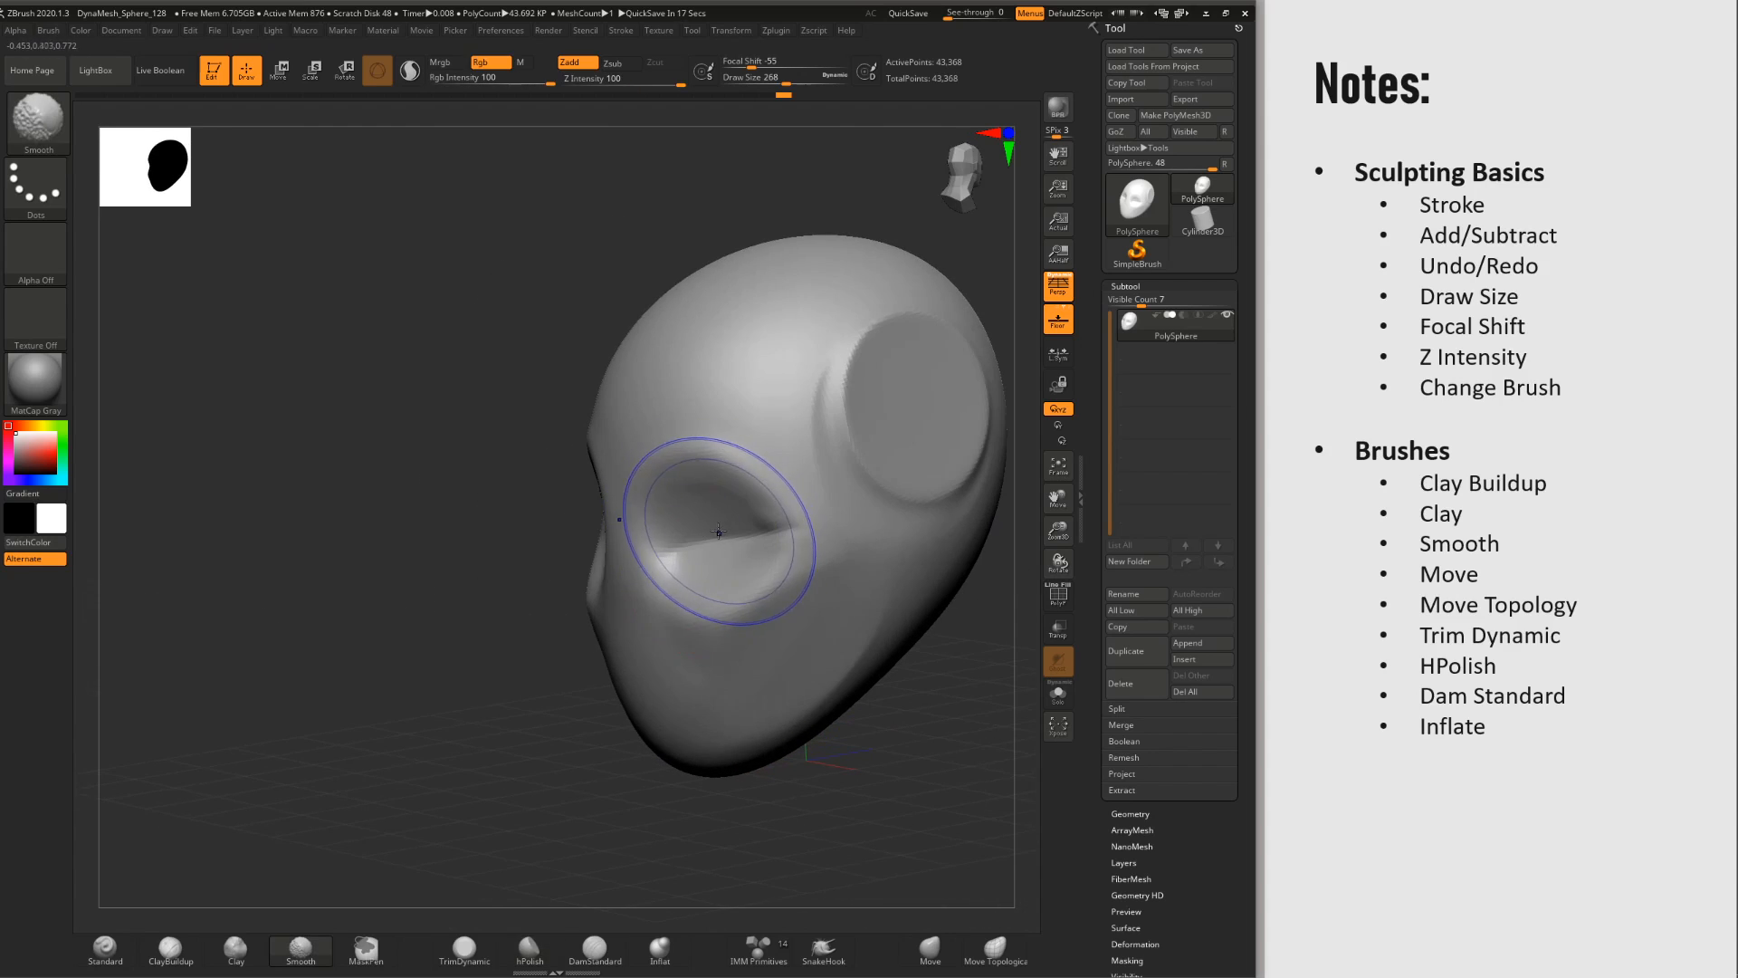
# Step: Step back through the eye socket polishing strokes and redo them to compare the shapes
pyautogui.press('ctrl')
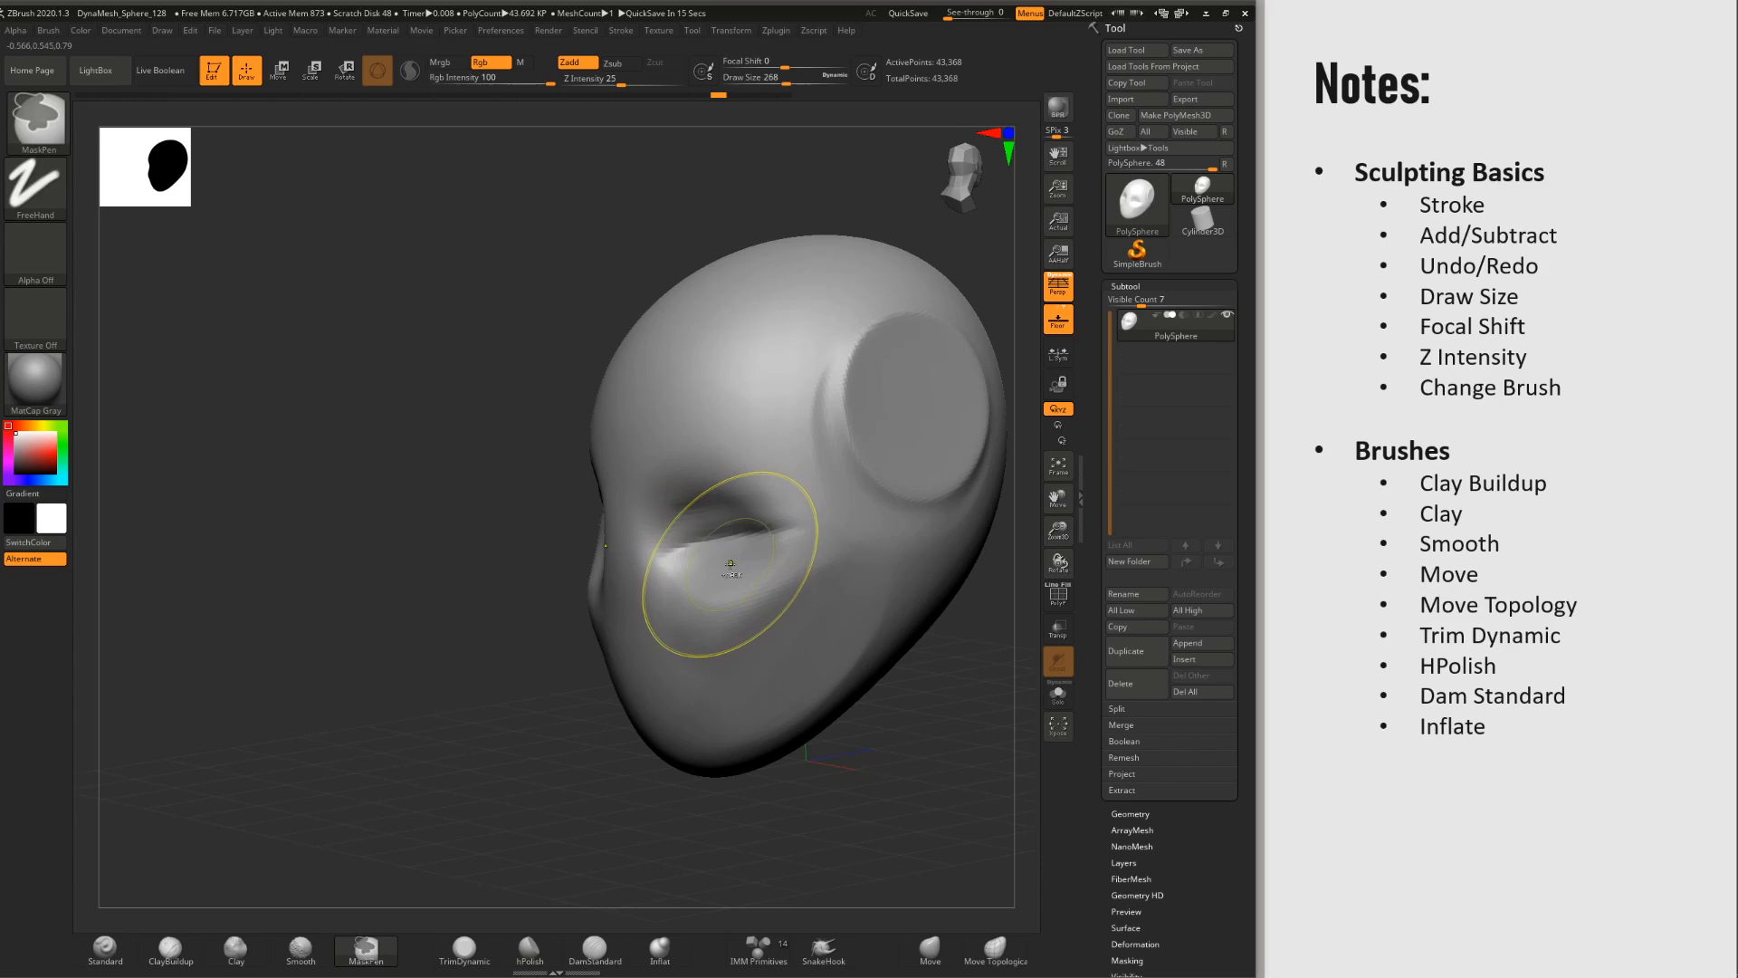
pyautogui.hotkey('ctrl', 'shift')
pyautogui.hotkey('ctrl', 'shift', 'z')
pyautogui.hotkey('ctrl', 'shift', 'z')
pyautogui.hotkey('ctrl', 'shift', 'z')
pyautogui.hotkey('ctrl', 'shift', 'z')
pyautogui.hotkey('ctrl', 'shift', 'z')
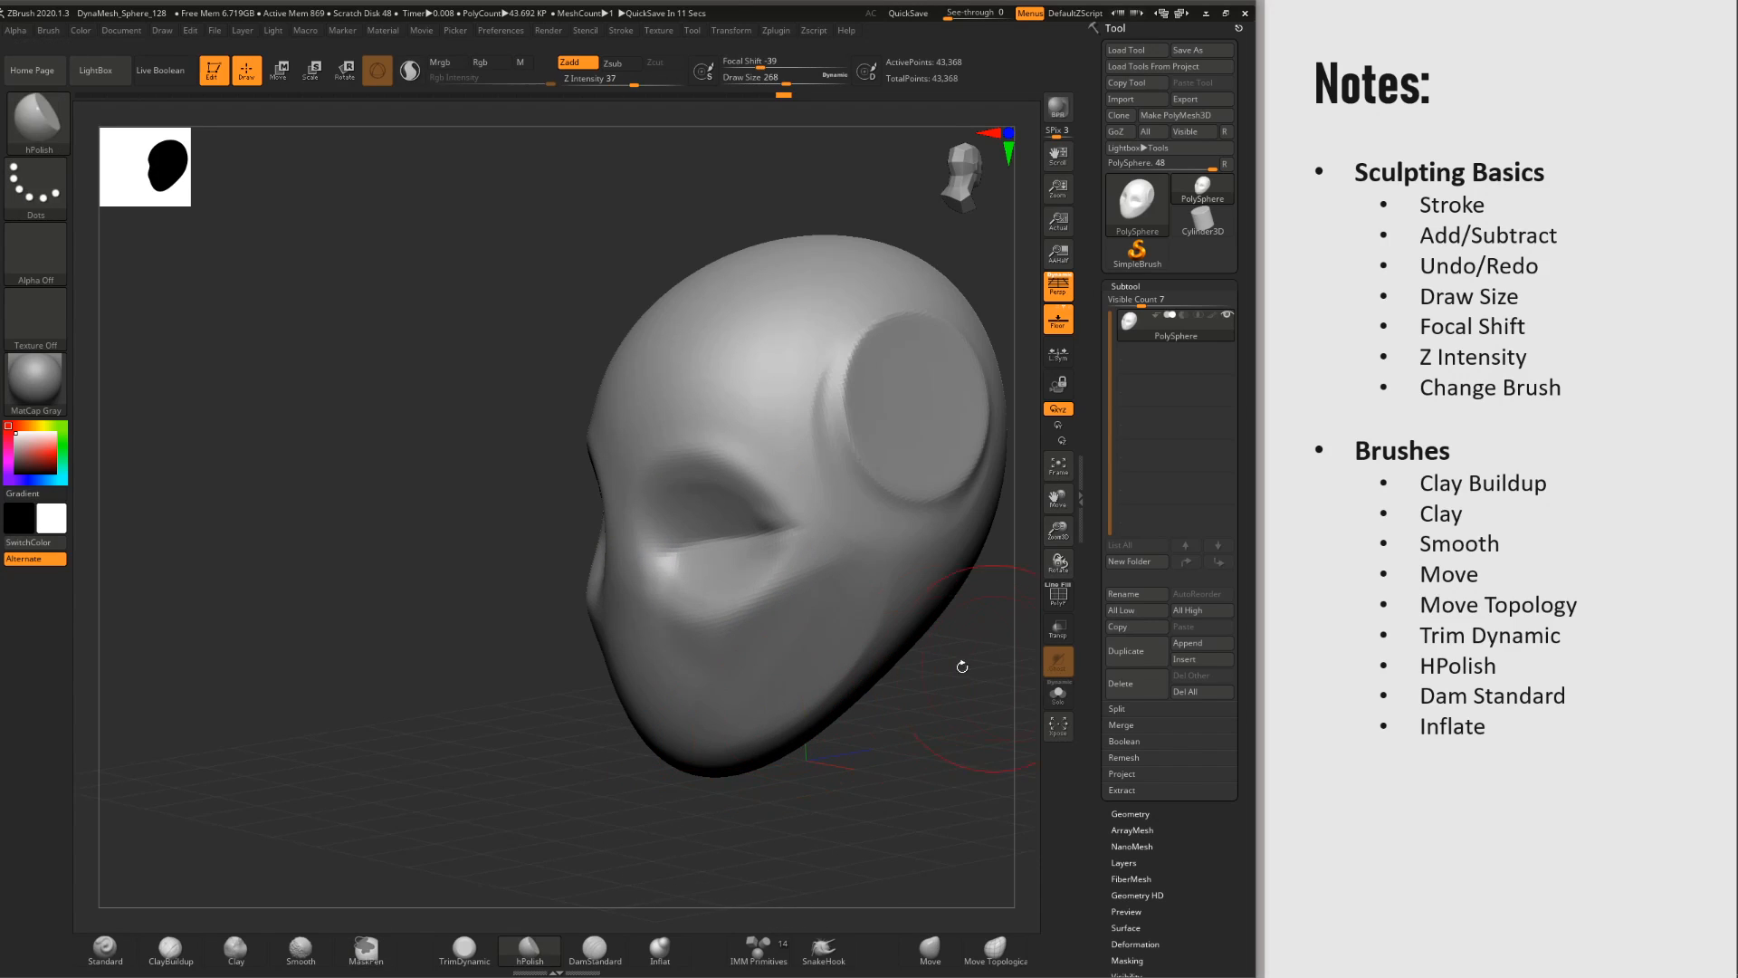
# Step: Switch to the DamStandard brush at draw size 80 and carve a crease along the upper edge of the eye sockets
pyautogui.click(582, 952)
pyautogui.moveTo(758, 475)
pyautogui.keyDown('alt'); pyautogui.mouseDown(button='right')
pyautogui.moveTo(671, 504)
pyautogui.moveTo(602, 608)
pyautogui.mouseUp(button='right'); pyautogui.keyUp('alt')
pyautogui.press('space')
pyautogui.moveTo(697, 518); pyautogui.dragTo(672, 518)
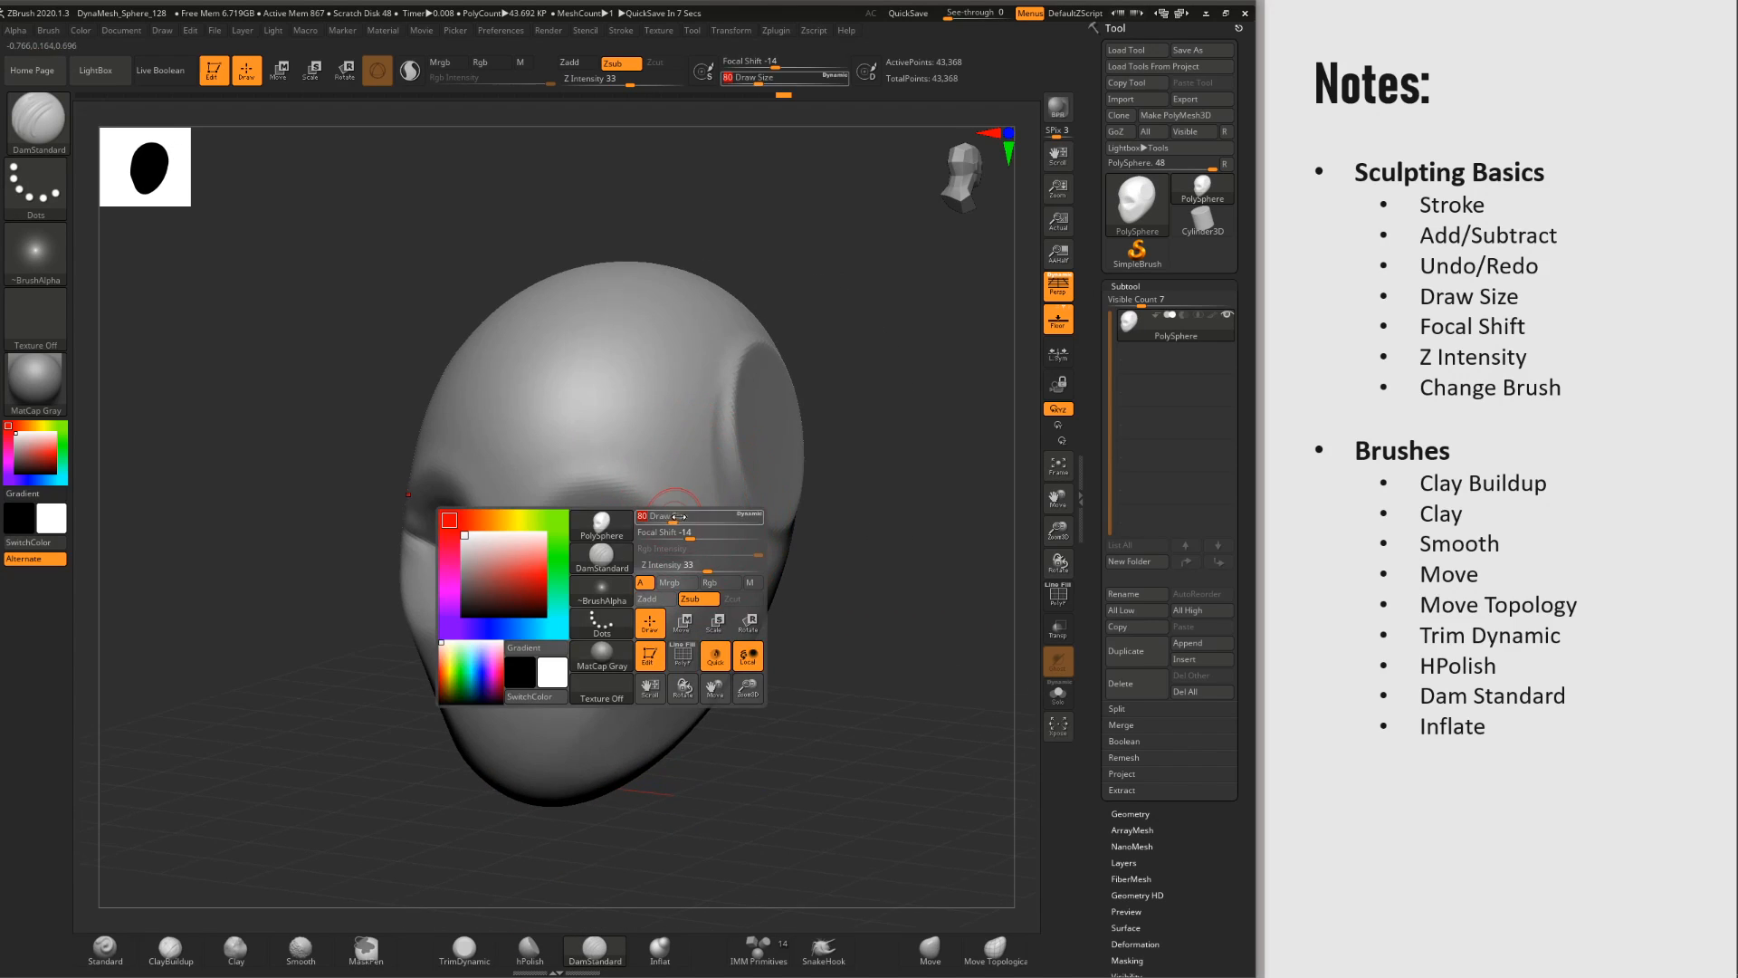
pyautogui.moveTo(680, 521)
pyautogui.keyDown('alt'); pyautogui.mouseDown(button='right')
pyautogui.moveTo(702, 589)
pyautogui.moveTo(668, 568)
pyautogui.mouseUp(button='right'); pyautogui.keyUp('alt')
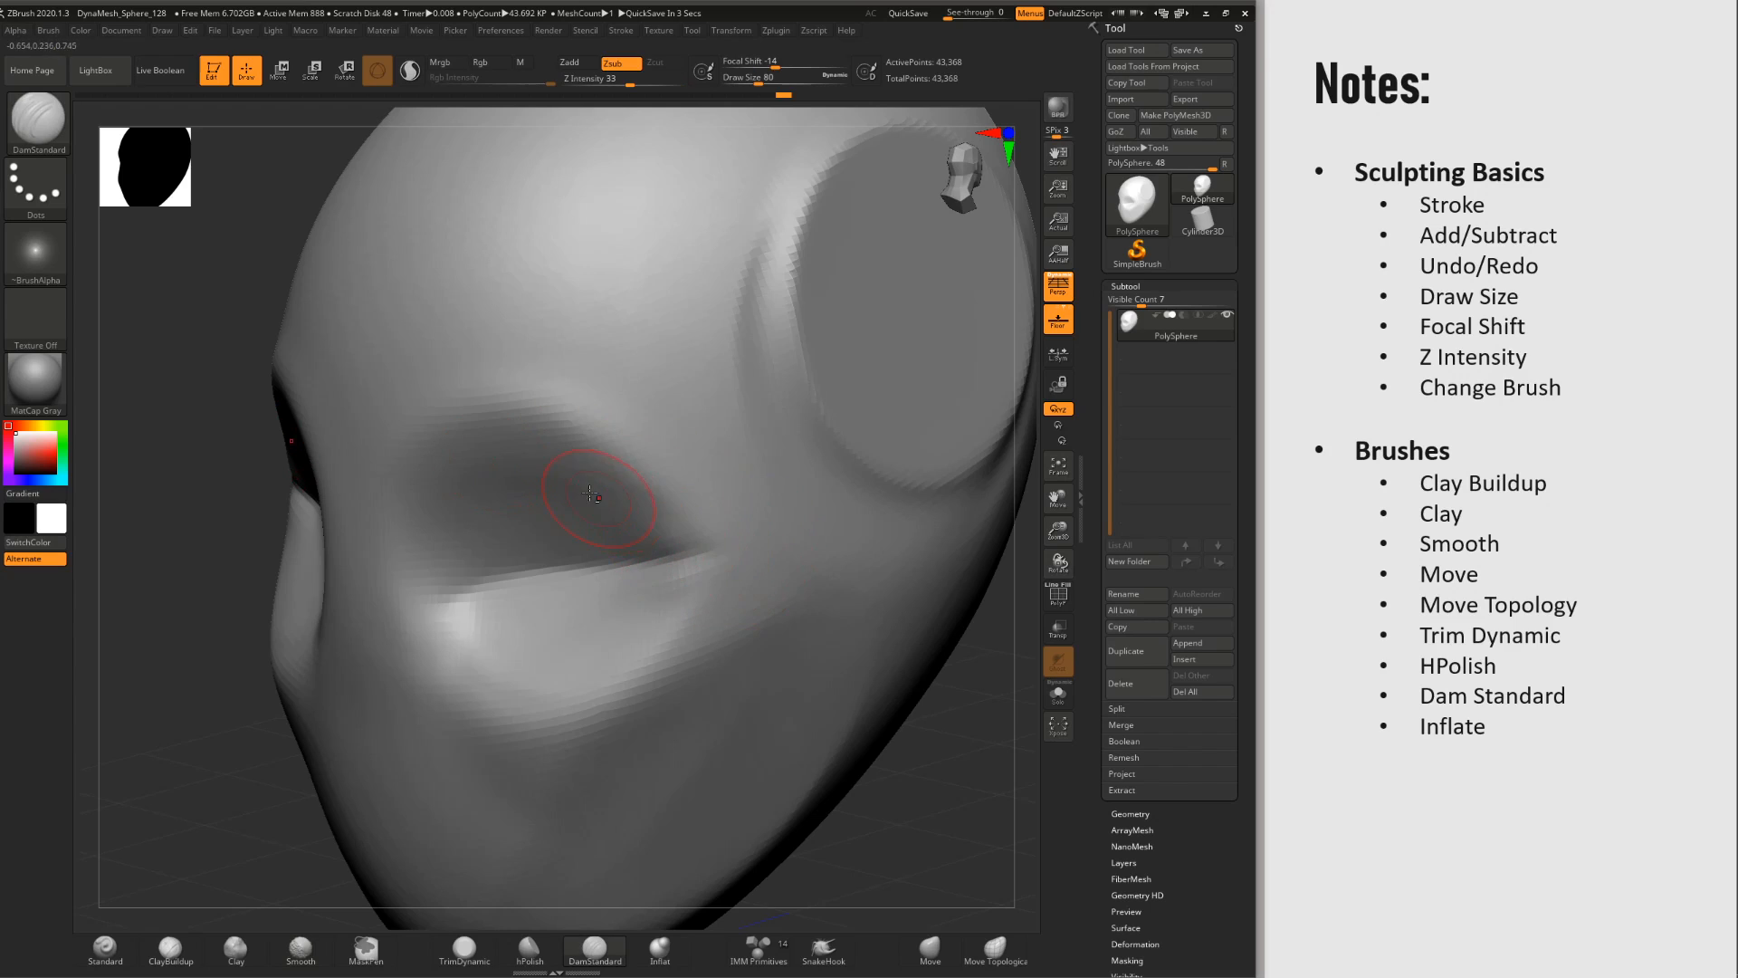
pyautogui.moveTo(590, 494)
pyautogui.mouseDown(button='right')
pyautogui.moveTo(552, 566)
pyautogui.moveTo(519, 453)
pyautogui.mouseUp(button='right')
pyautogui.moveTo(523, 457)
pyautogui.mouseDown()
pyautogui.moveTo(561, 425)
pyautogui.moveTo(685, 393)
pyautogui.moveTo(831, 499)
pyautogui.mouseUp()
pyautogui.moveTo(868, 547); pyautogui.dragTo(731, 446, button='right')
pyautogui.moveTo(779, 442)
pyautogui.mouseDown()
pyautogui.moveTo(860, 489)
pyautogui.moveTo(724, 399)
pyautogui.mouseUp()
# Step: Reduce the Smooth brush to draw size 23 and soften the crease along the upper eye socket edge
pyautogui.press('space')
pyautogui.press('shift')
pyautogui.hotkey('ctrl', 'z')
pyautogui.keyDown('shift'); pyautogui.moveTo(844, 483); pyautogui.dragTo(658, 367); pyautogui.keyUp('shift')
pyautogui.hotkey('ctrl', 'z')
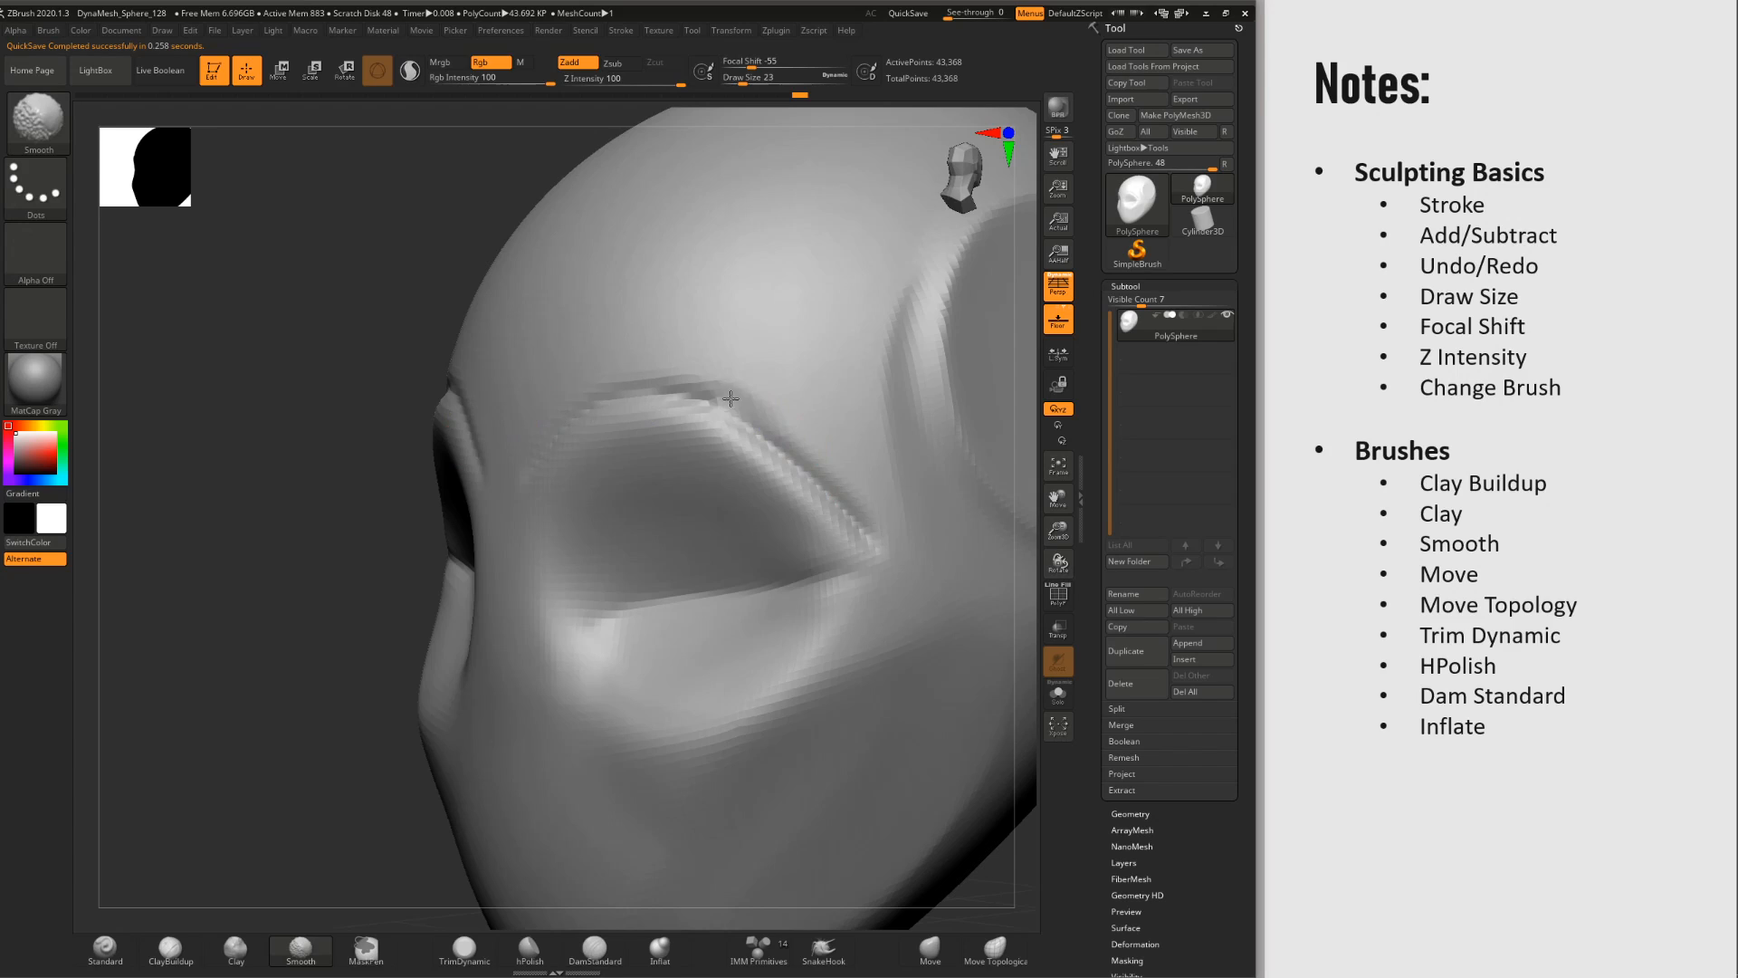
pyautogui.hotkey('ctrl', 'z')
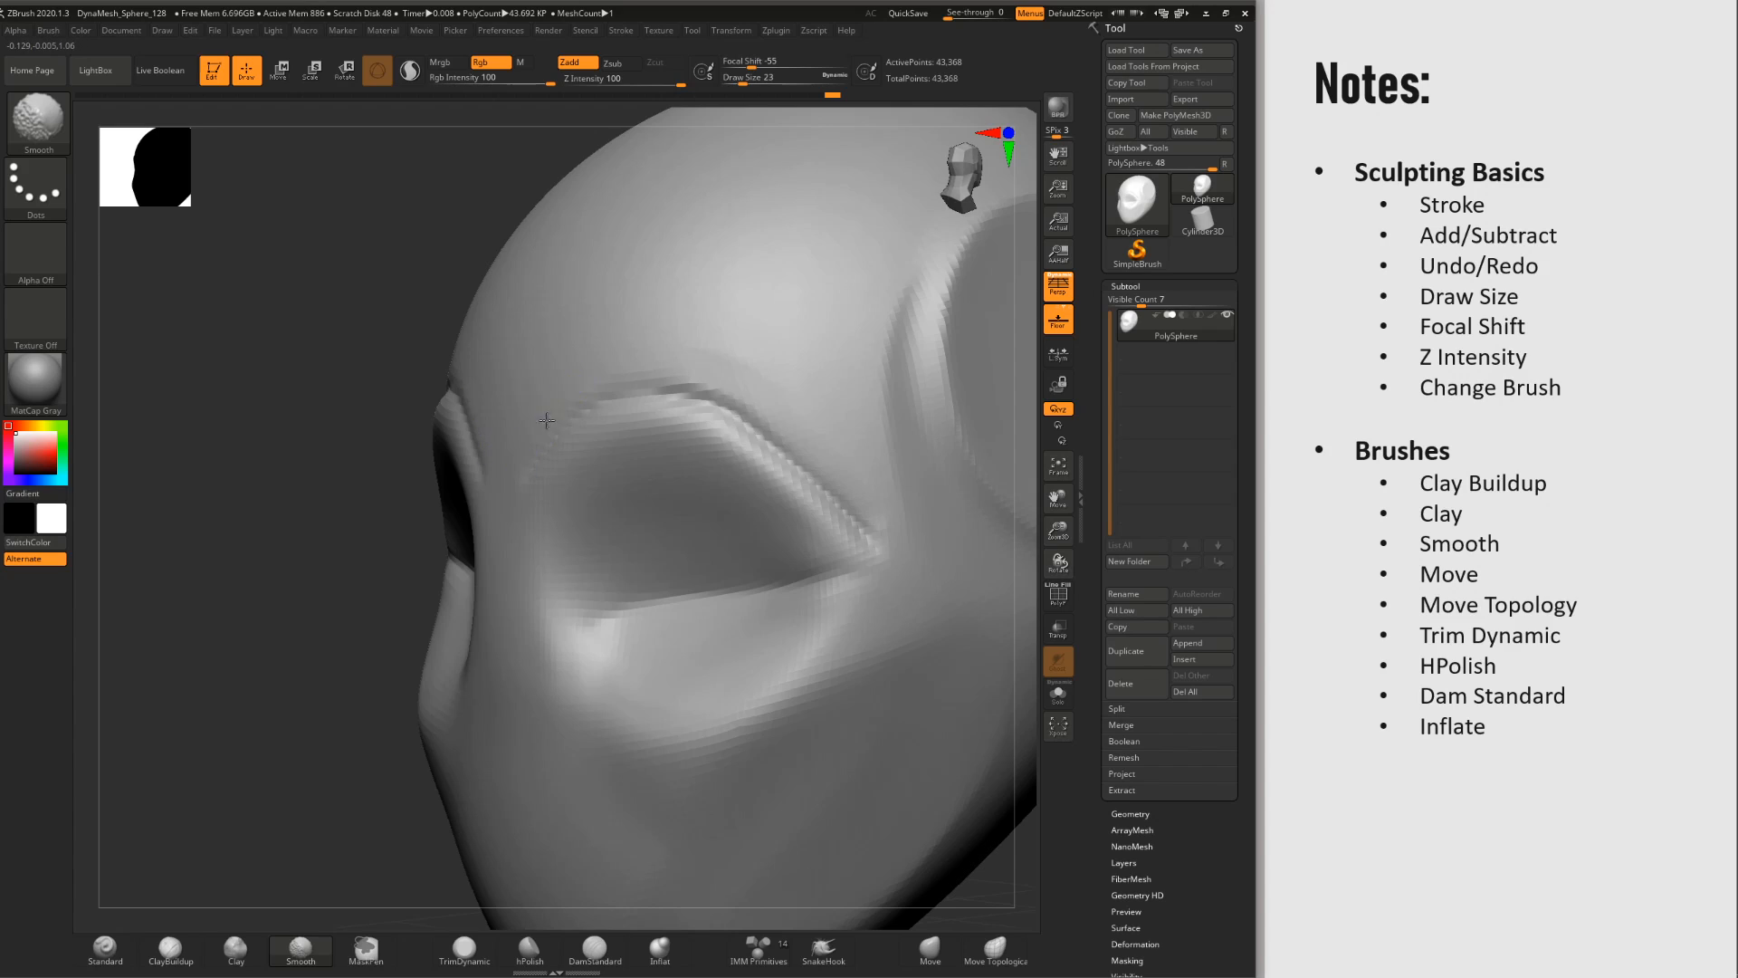
# Step: Smooth the brow crease and the area between the eyes further, raising the Smooth draw size to 37 and 59
pyautogui.moveTo(775, 380)
pyautogui.keyDown('alt'); pyautogui.mouseDown(button='right')
pyautogui.moveTo(687, 325)
pyautogui.moveTo(695, 362)
pyautogui.mouseUp(button='right'); pyautogui.keyUp('alt')
pyautogui.press('space')
pyautogui.moveTo(757, 414); pyautogui.dragTo(765, 413)
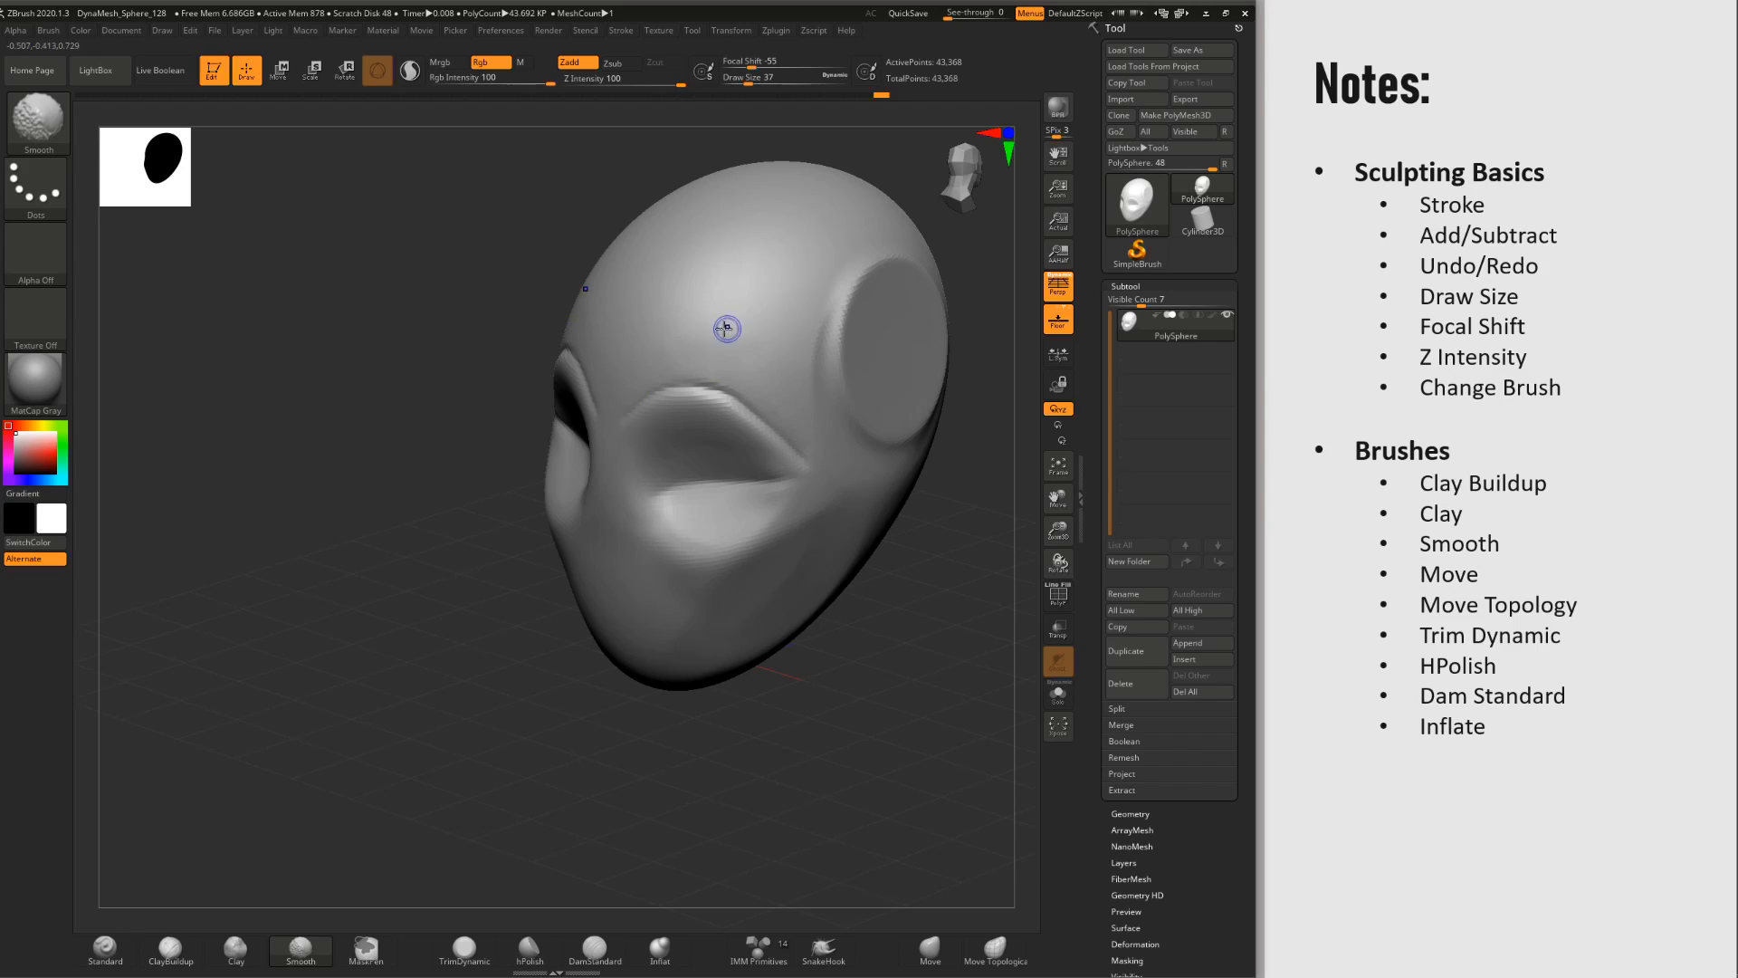
pyautogui.press('space')
pyautogui.moveTo(727, 329); pyautogui.dragTo(744, 329)
pyautogui.keyDown('shift'); pyautogui.moveTo(761, 376); pyautogui.dragTo(797, 368, button='right'); pyautogui.keyUp('shift')
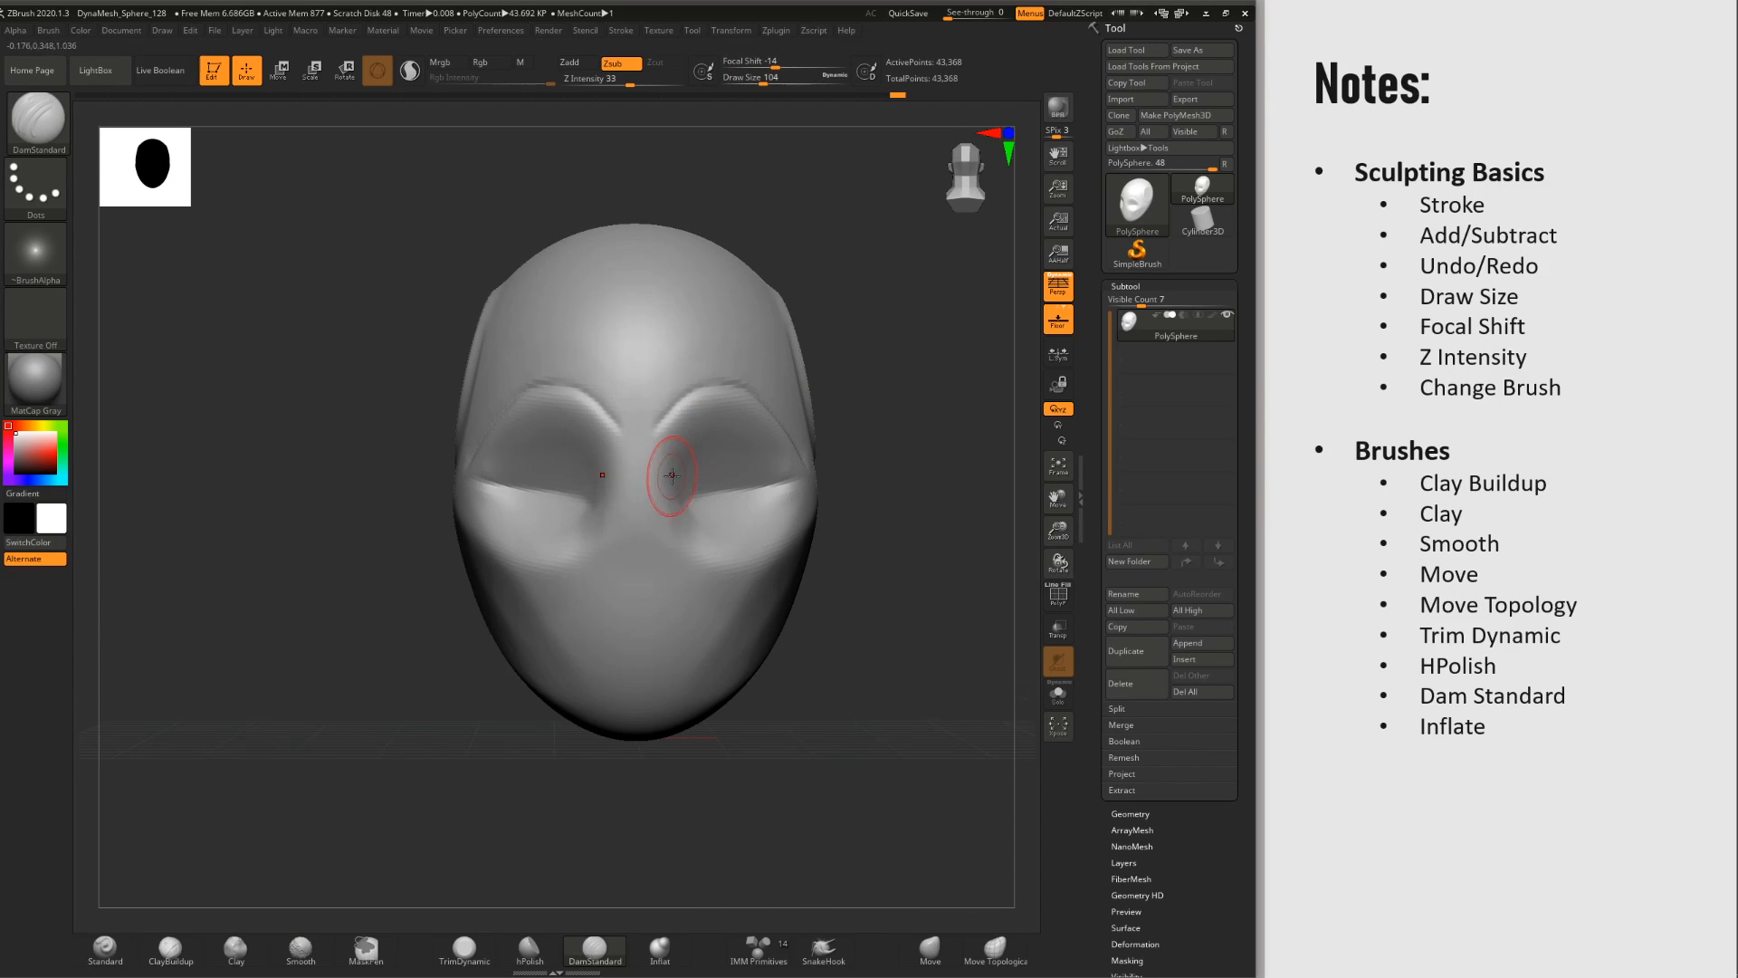
pyautogui.press('shift')
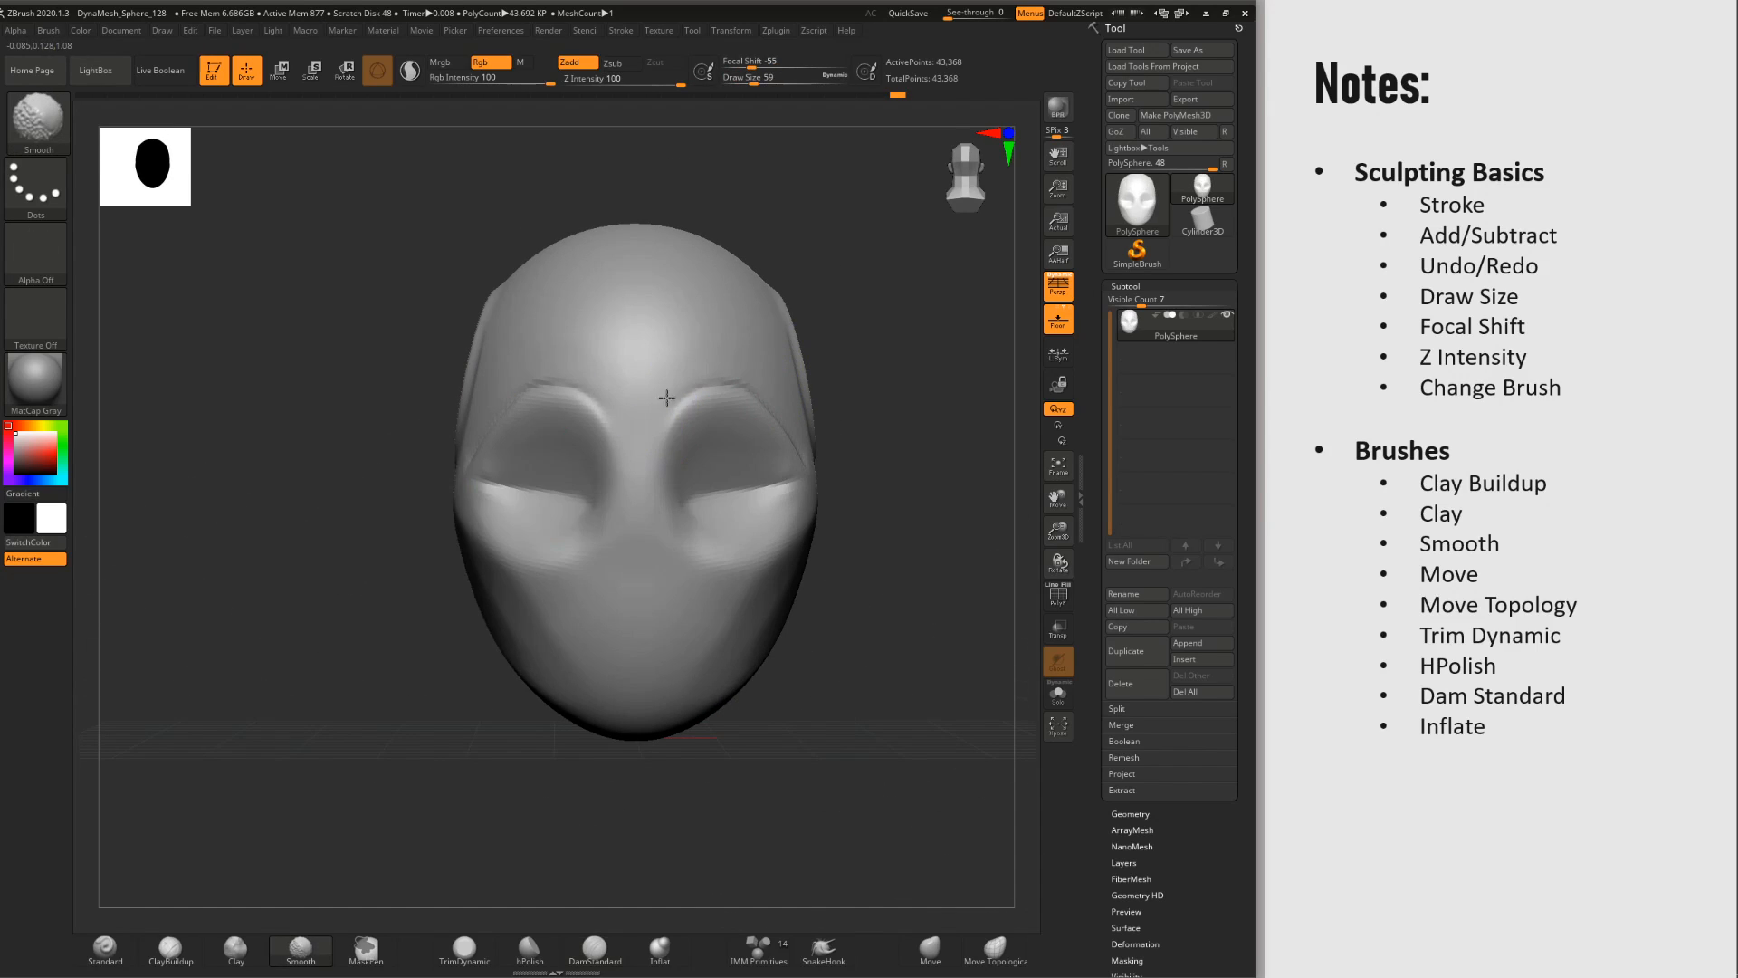
pyautogui.moveTo(666, 398); pyautogui.dragTo(816, 452, button='right')
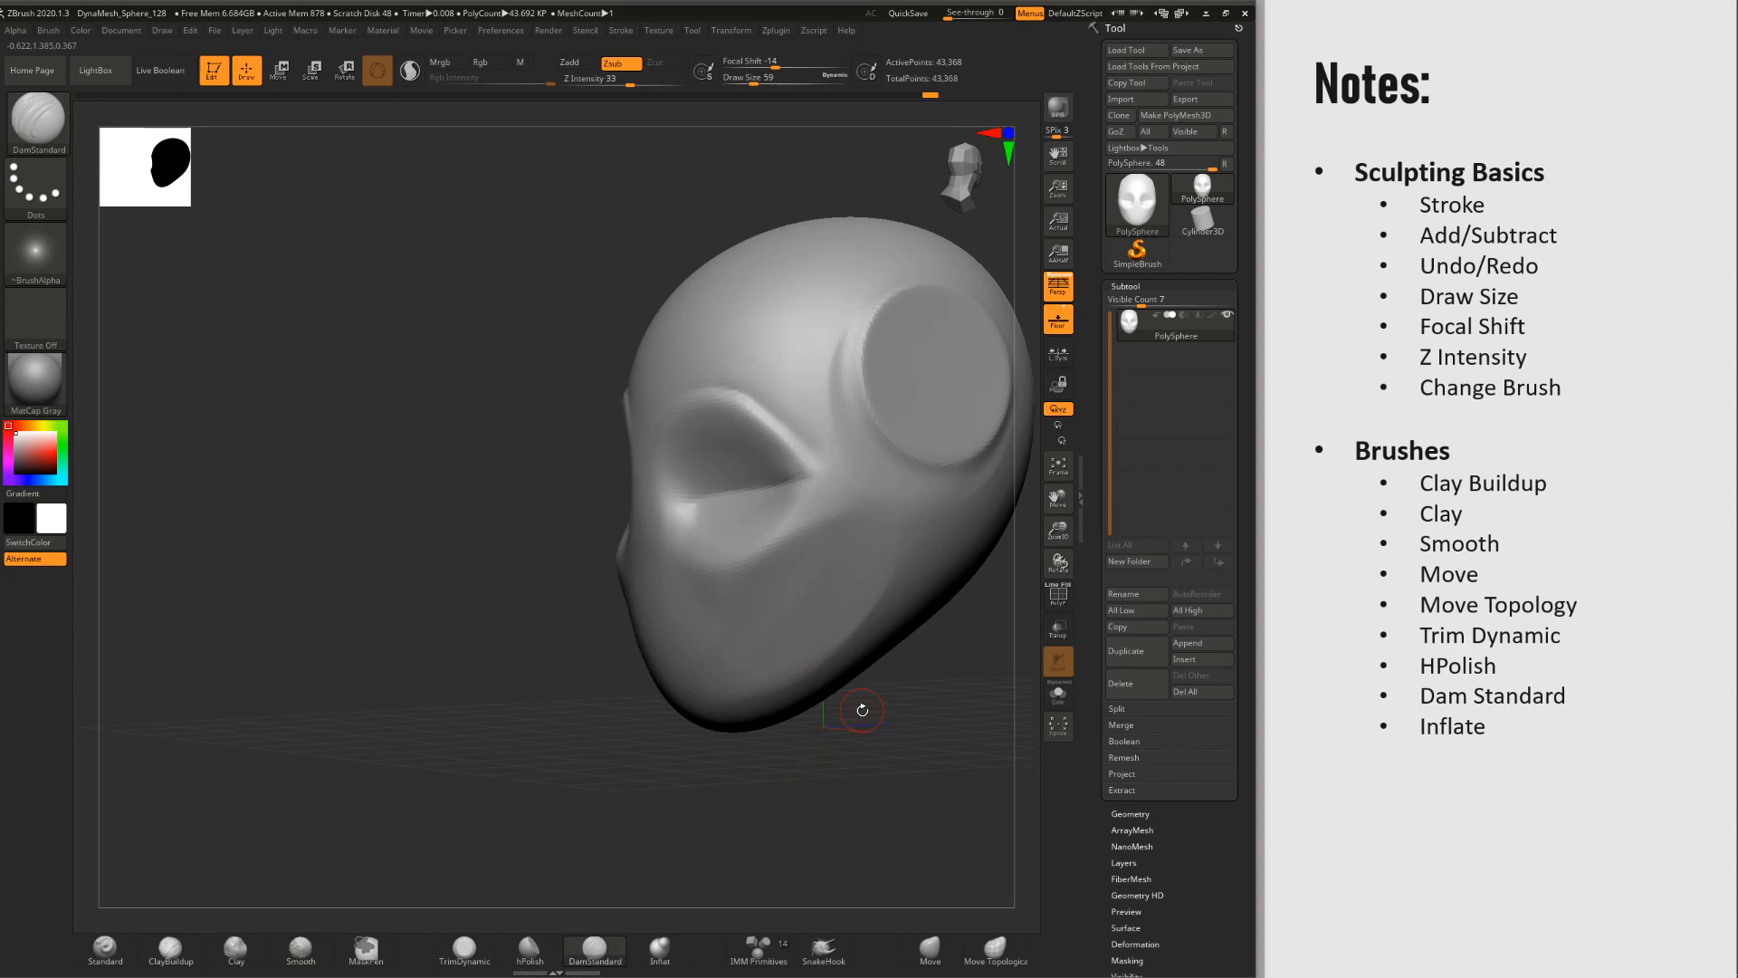
pyautogui.moveTo(860, 702); pyautogui.dragTo(560, 837)
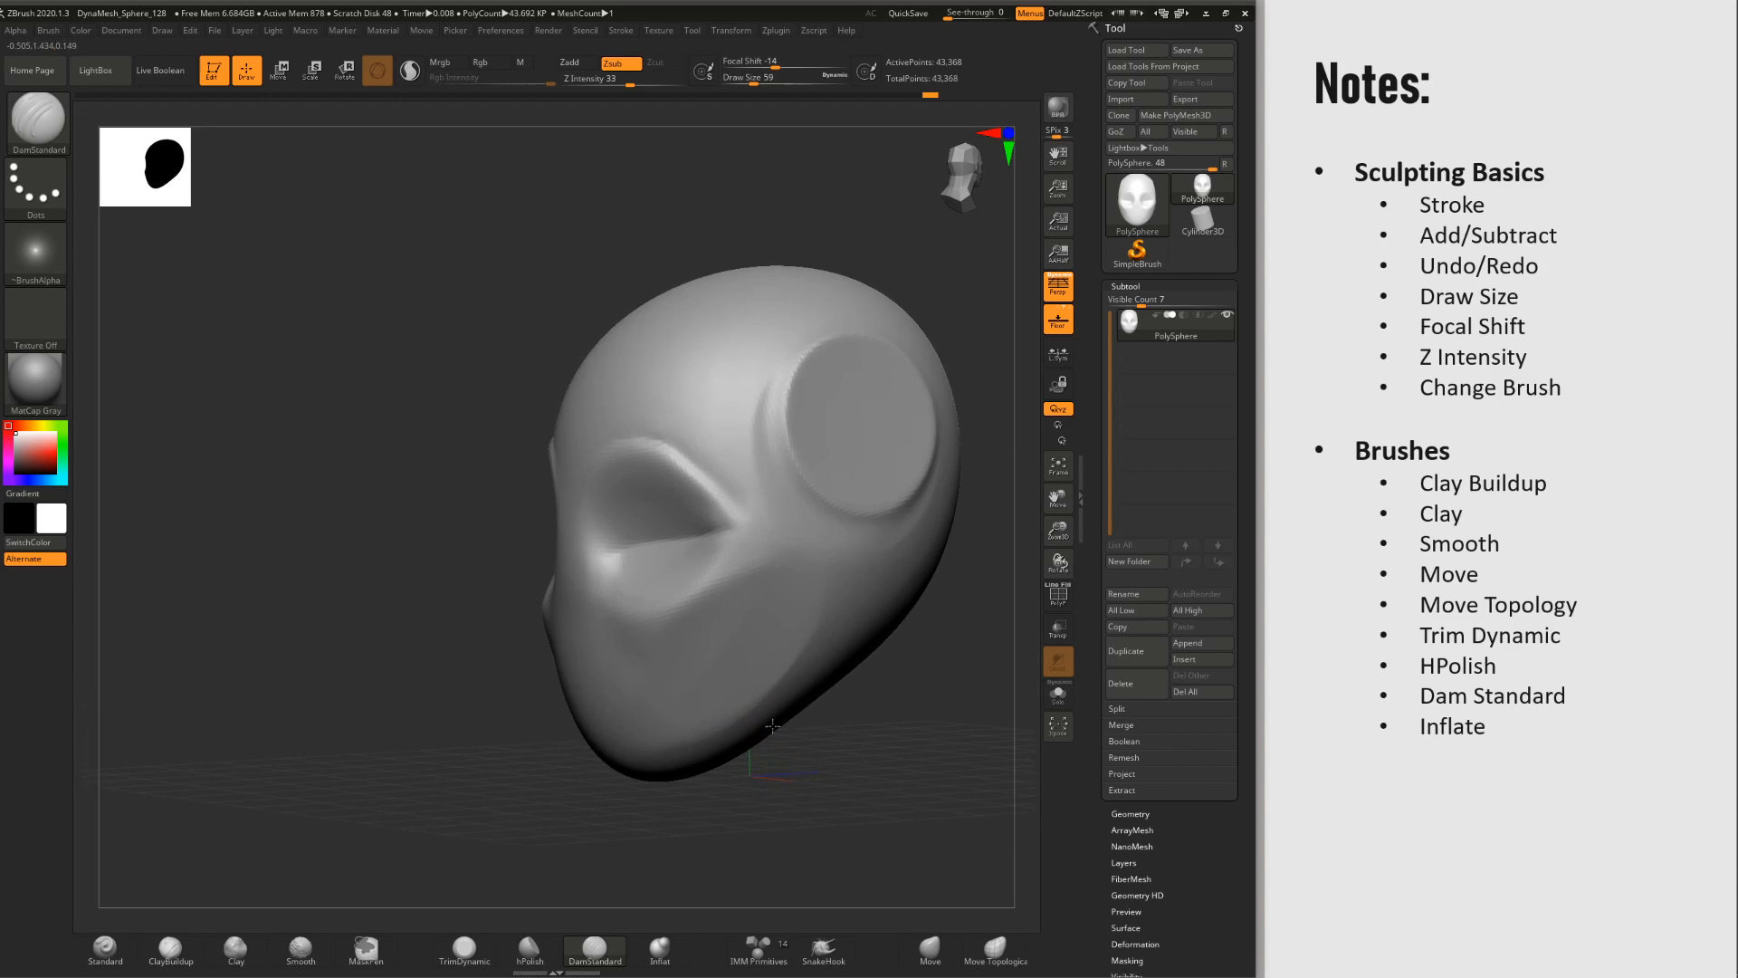
# Step: Switch to the Clay brush and set its draw size to 172
pyautogui.click(239, 950)
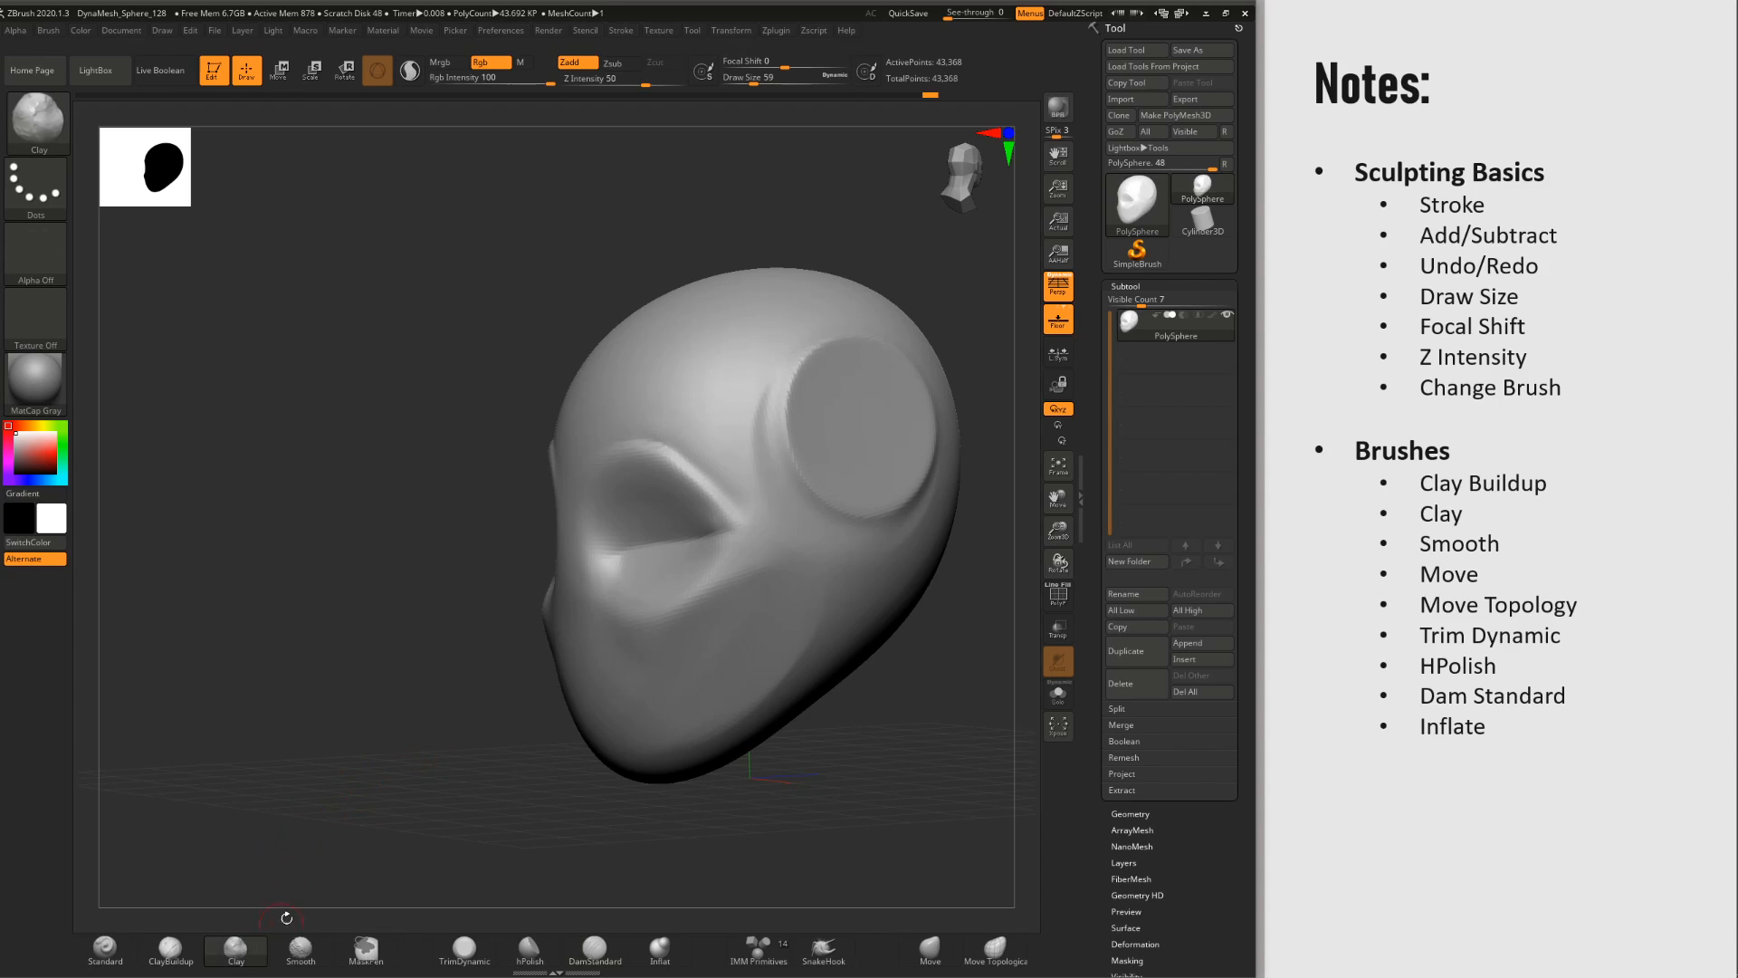
pyautogui.moveTo(667, 543); pyautogui.dragTo(753, 504, button='right')
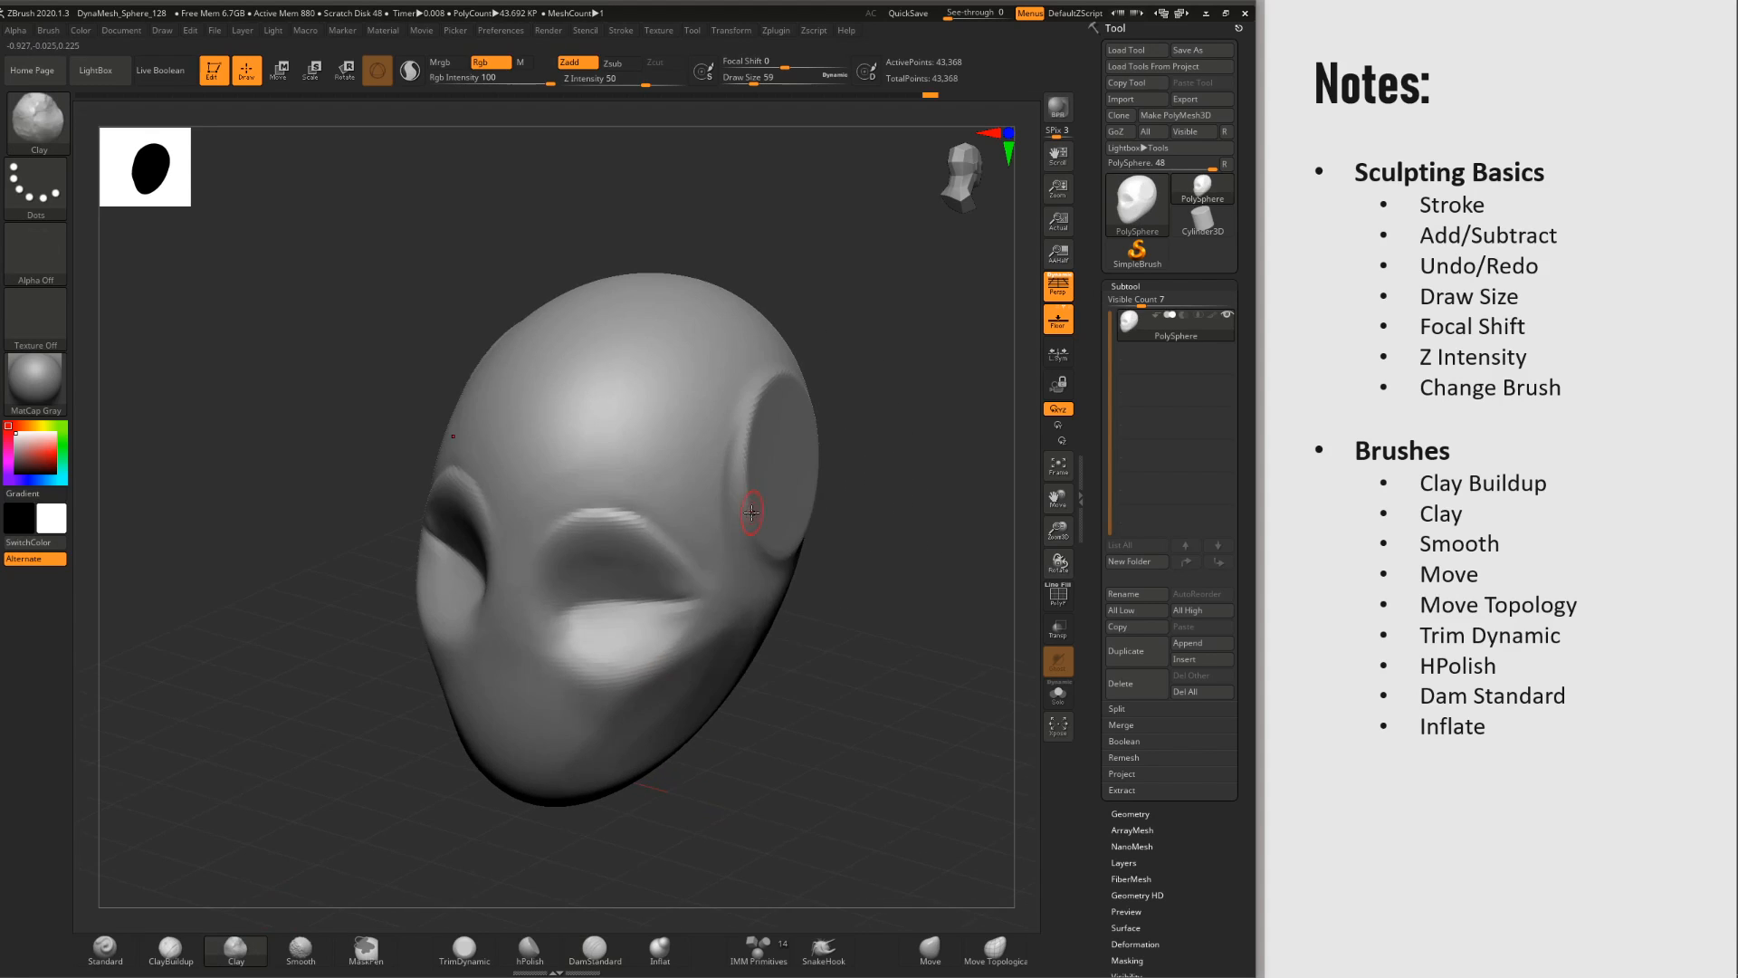
pyautogui.press('space')
pyautogui.moveTo(754, 508); pyautogui.dragTo(775, 510)
# Step: Try Clay strokes on the forehead and undo them
pyautogui.moveTo(649, 393)
pyautogui.mouseDown()
pyautogui.moveTo(675, 372)
pyautogui.moveTo(637, 380)
pyautogui.moveTo(641, 356)
pyautogui.moveTo(672, 391)
pyautogui.mouseUp()
pyautogui.hotkey('ctrl', 'z')
pyautogui.hotkey('ctrl', 'z')
pyautogui.hotkey('ctrl', 'z')
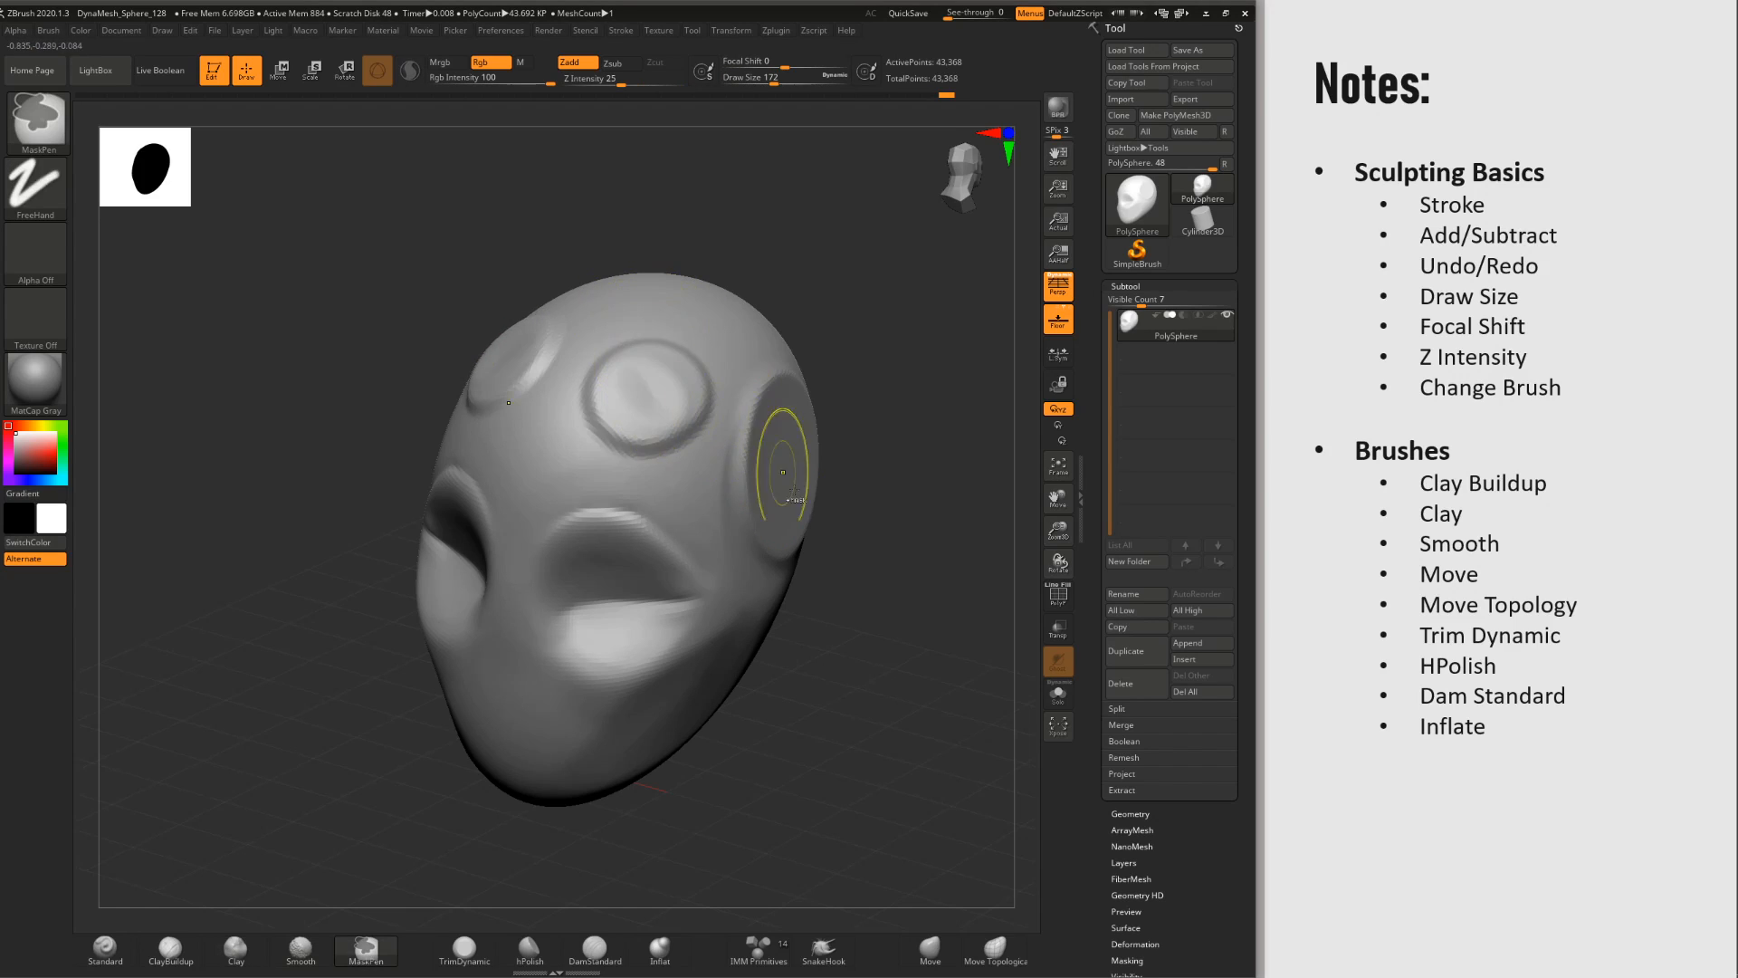
pyautogui.moveTo(795, 497); pyautogui.dragTo(776, 465, button='right')
pyautogui.hotkey('ctrl', 'z')
# Step: With Clay at focal shift 57, build up the side discs at draw size 172 and shape the cheeks at draw size 228
pyautogui.moveTo(767, 451)
pyautogui.mouseDown()
pyautogui.moveTo(742, 479)
pyautogui.moveTo(740, 442)
pyautogui.moveTo(771, 458)
pyautogui.moveTo(757, 431)
pyautogui.moveTo(765, 473)
pyautogui.moveTo(811, 496)
pyautogui.mouseUp()
pyautogui.press('space')
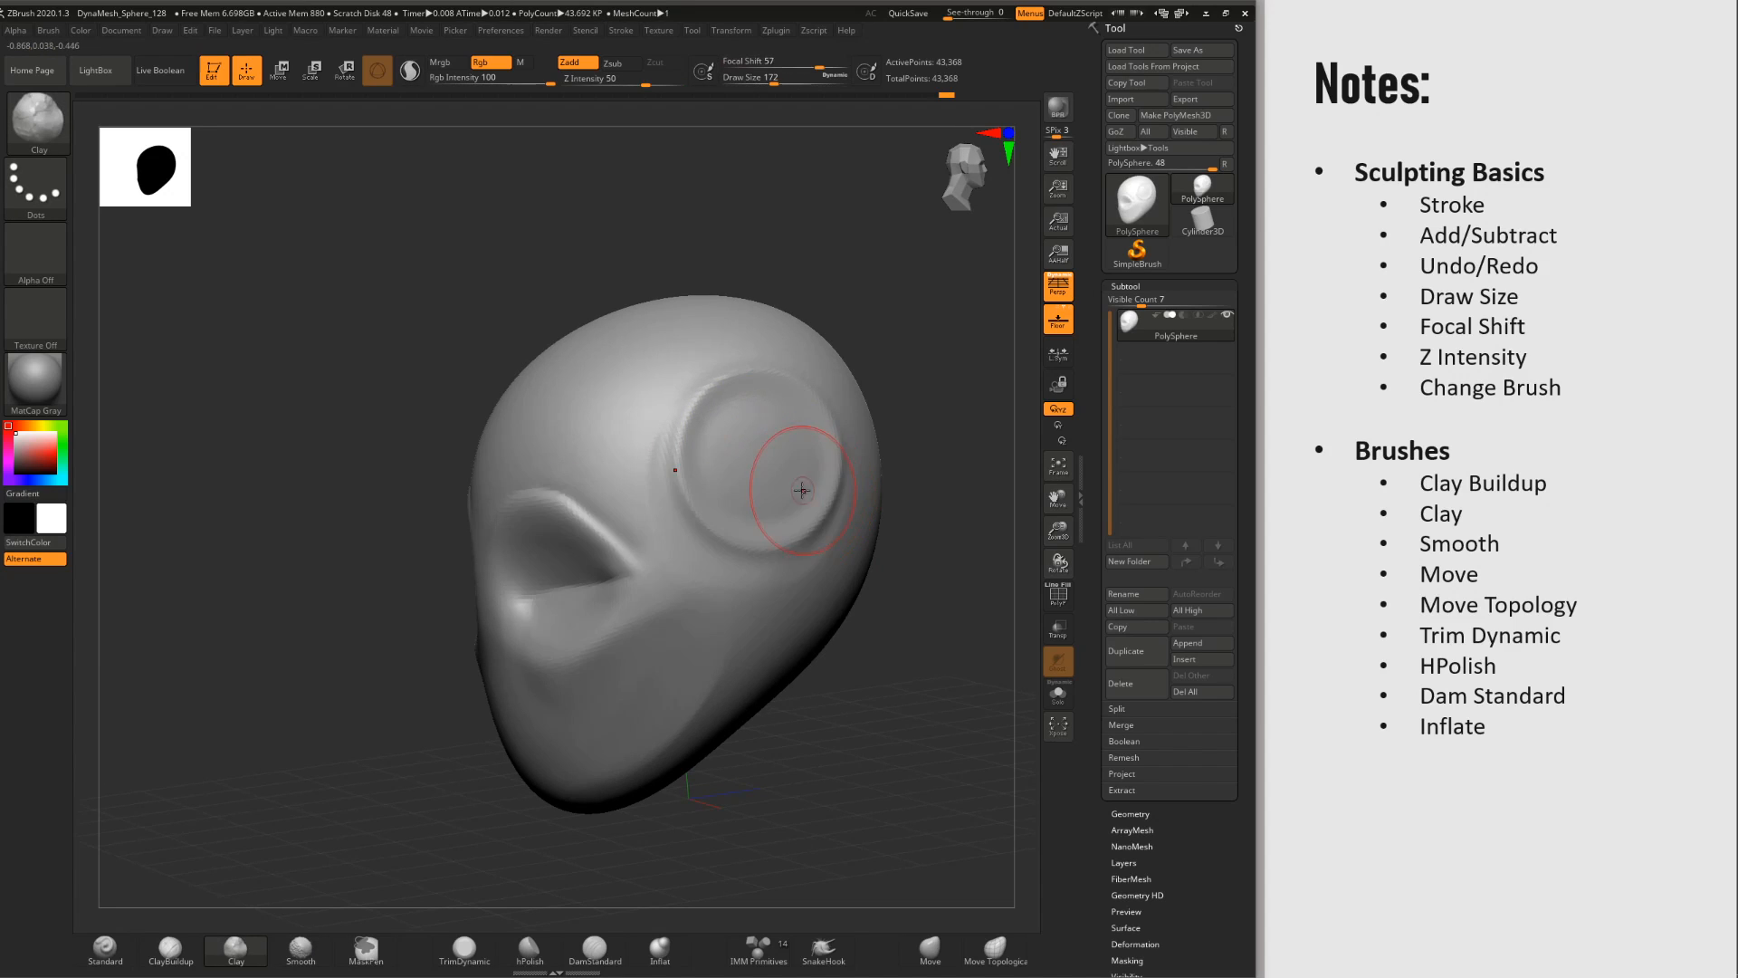
pyautogui.keyDown('alt'); pyautogui.moveTo(711, 654); pyautogui.dragTo(716, 597, button='right'); pyautogui.keyUp('alt')
pyautogui.moveTo(715, 597); pyautogui.dragTo(757, 543, button='right')
pyautogui.moveTo(750, 479)
pyautogui.mouseDown()
pyautogui.moveTo(624, 536)
pyautogui.moveTo(699, 469)
pyautogui.mouseUp()
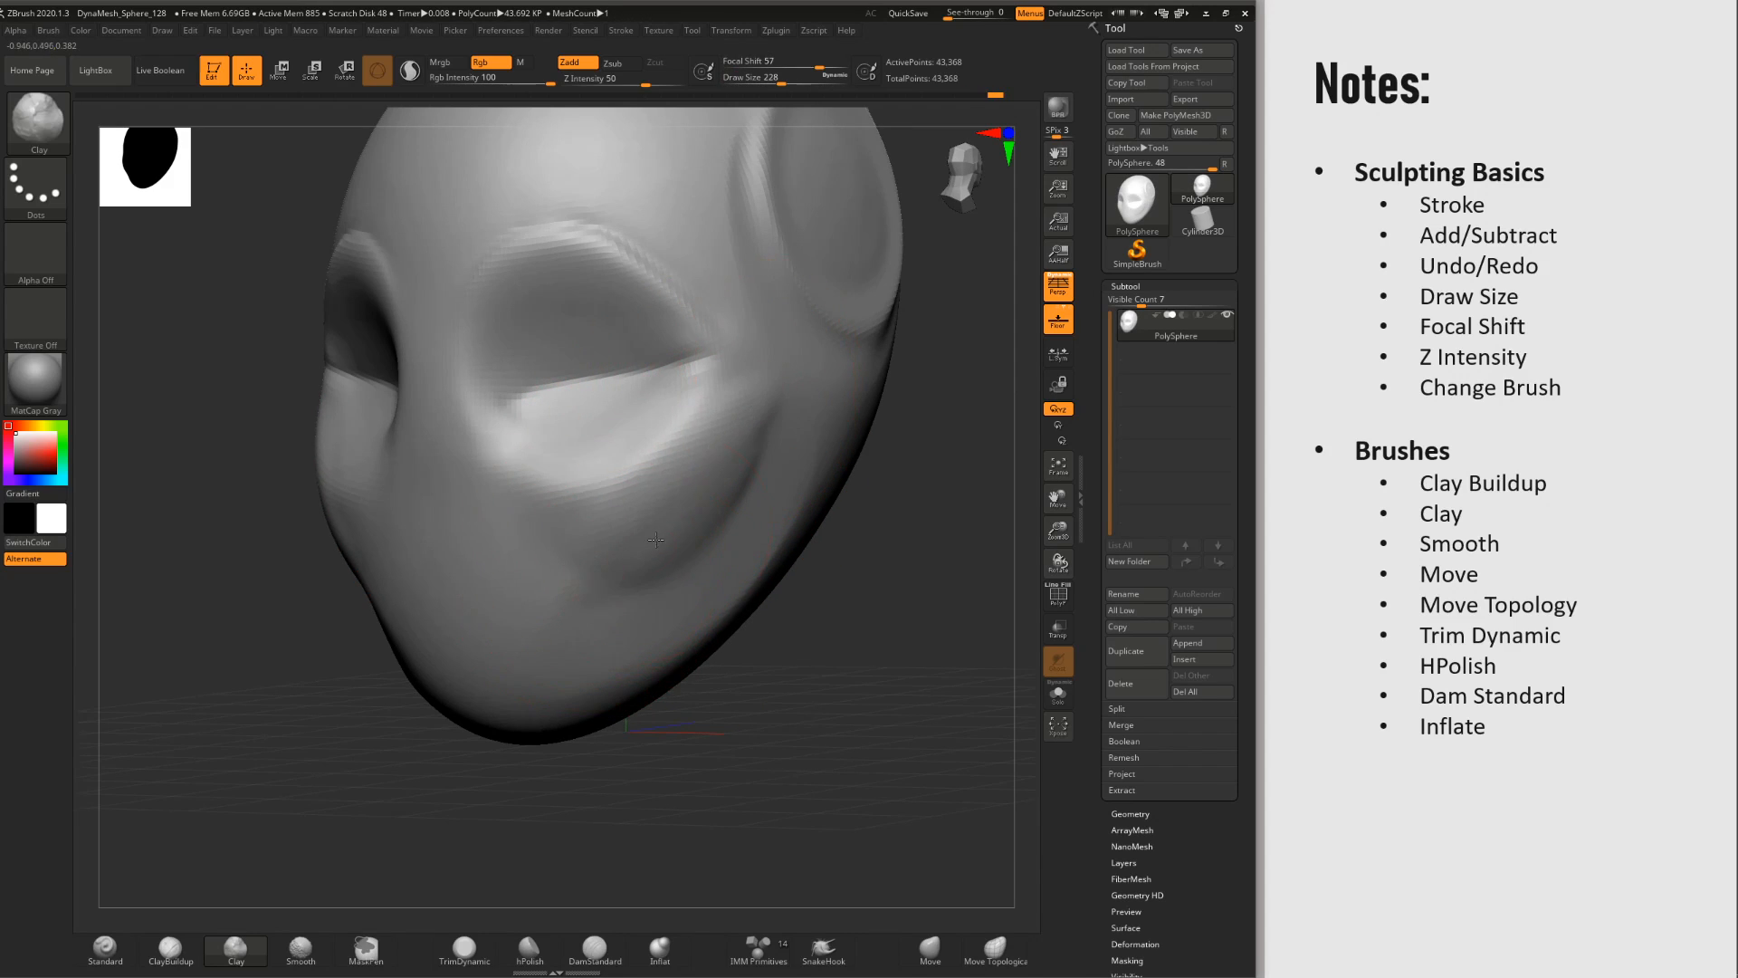
pyautogui.moveTo(655, 539); pyautogui.dragTo(770, 407)
# Step: Build up the mouth area with the Clay brush and carve in the surface between it and the chin
pyautogui.moveTo(704, 443)
pyautogui.mouseDown(button='right')
pyautogui.moveTo(716, 439)
pyautogui.moveTo(684, 480)
pyautogui.mouseUp(button='right')
pyautogui.moveTo(775, 443); pyautogui.dragTo(692, 439, button='right')
pyautogui.moveTo(693, 439)
pyautogui.keyDown('ctrl'); pyautogui.mouseDown(button='right')
pyautogui.moveTo(675, 400)
pyautogui.moveTo(725, 475)
pyautogui.moveTo(769, 493)
pyautogui.moveTo(765, 561)
pyautogui.mouseUp(button='right'); pyautogui.keyUp('ctrl')
pyautogui.moveTo(766, 562); pyautogui.dragTo(633, 548, button='right')
pyautogui.moveTo(615, 526); pyautogui.dragTo(561, 526)
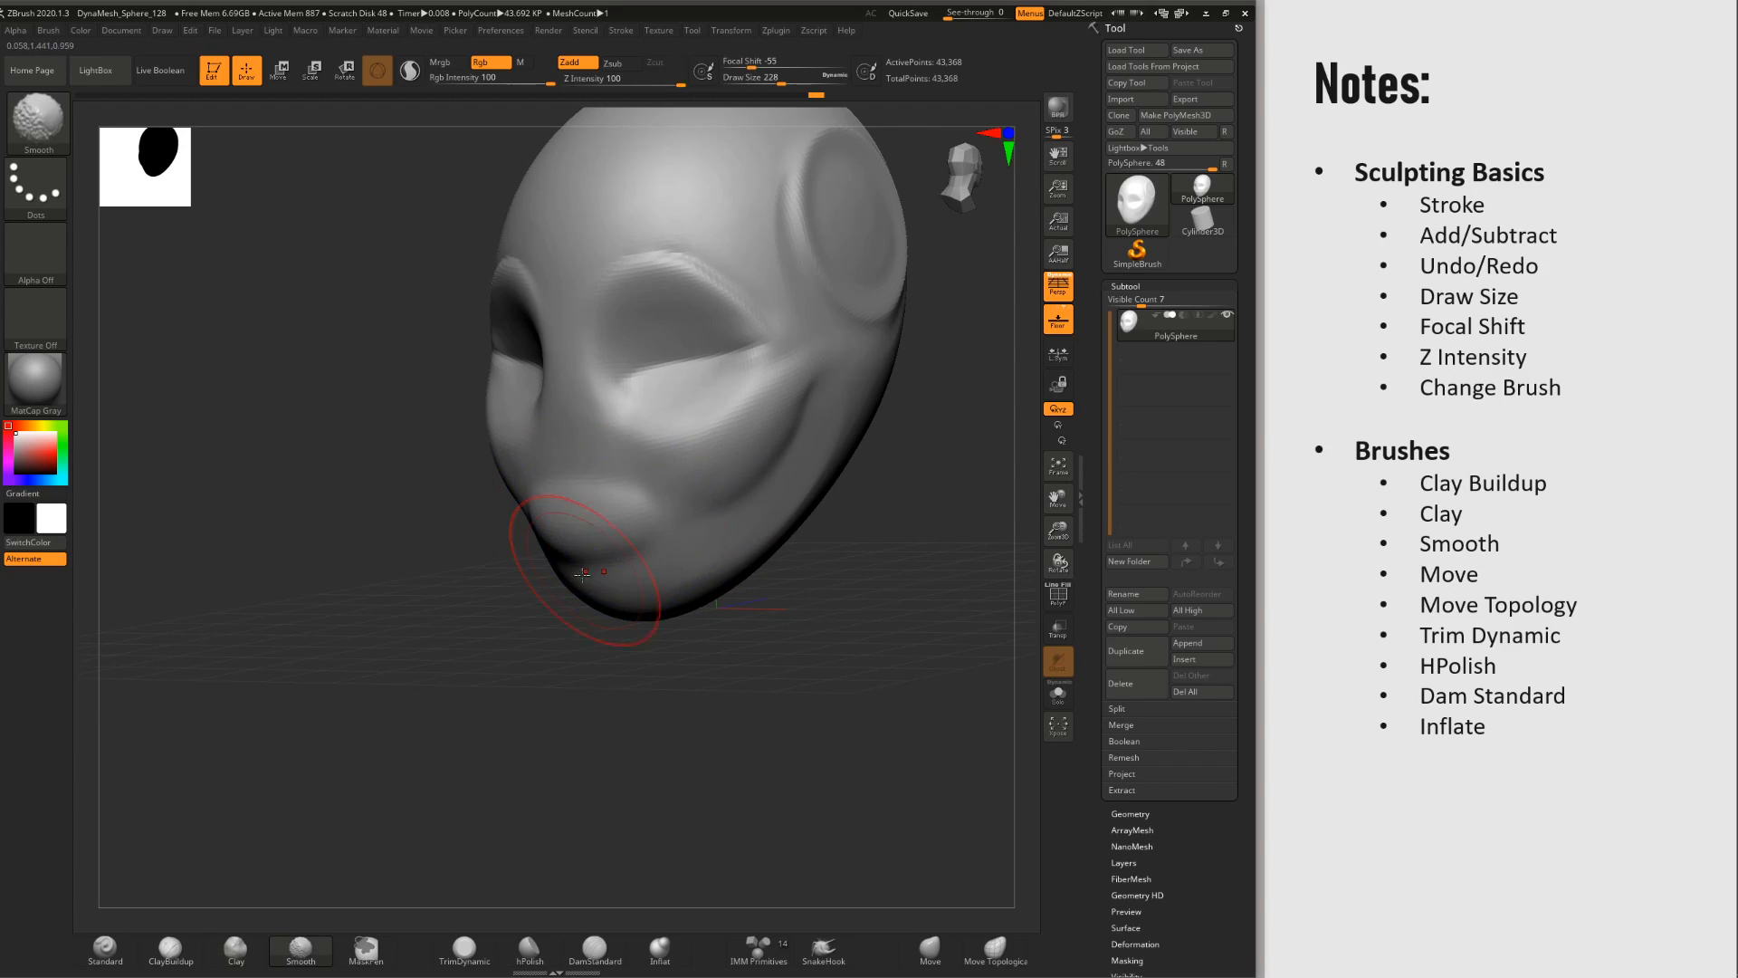
pyautogui.keyDown('alt'); pyautogui.moveTo(586, 559); pyautogui.dragTo(650, 543); pyautogui.keyUp('alt')
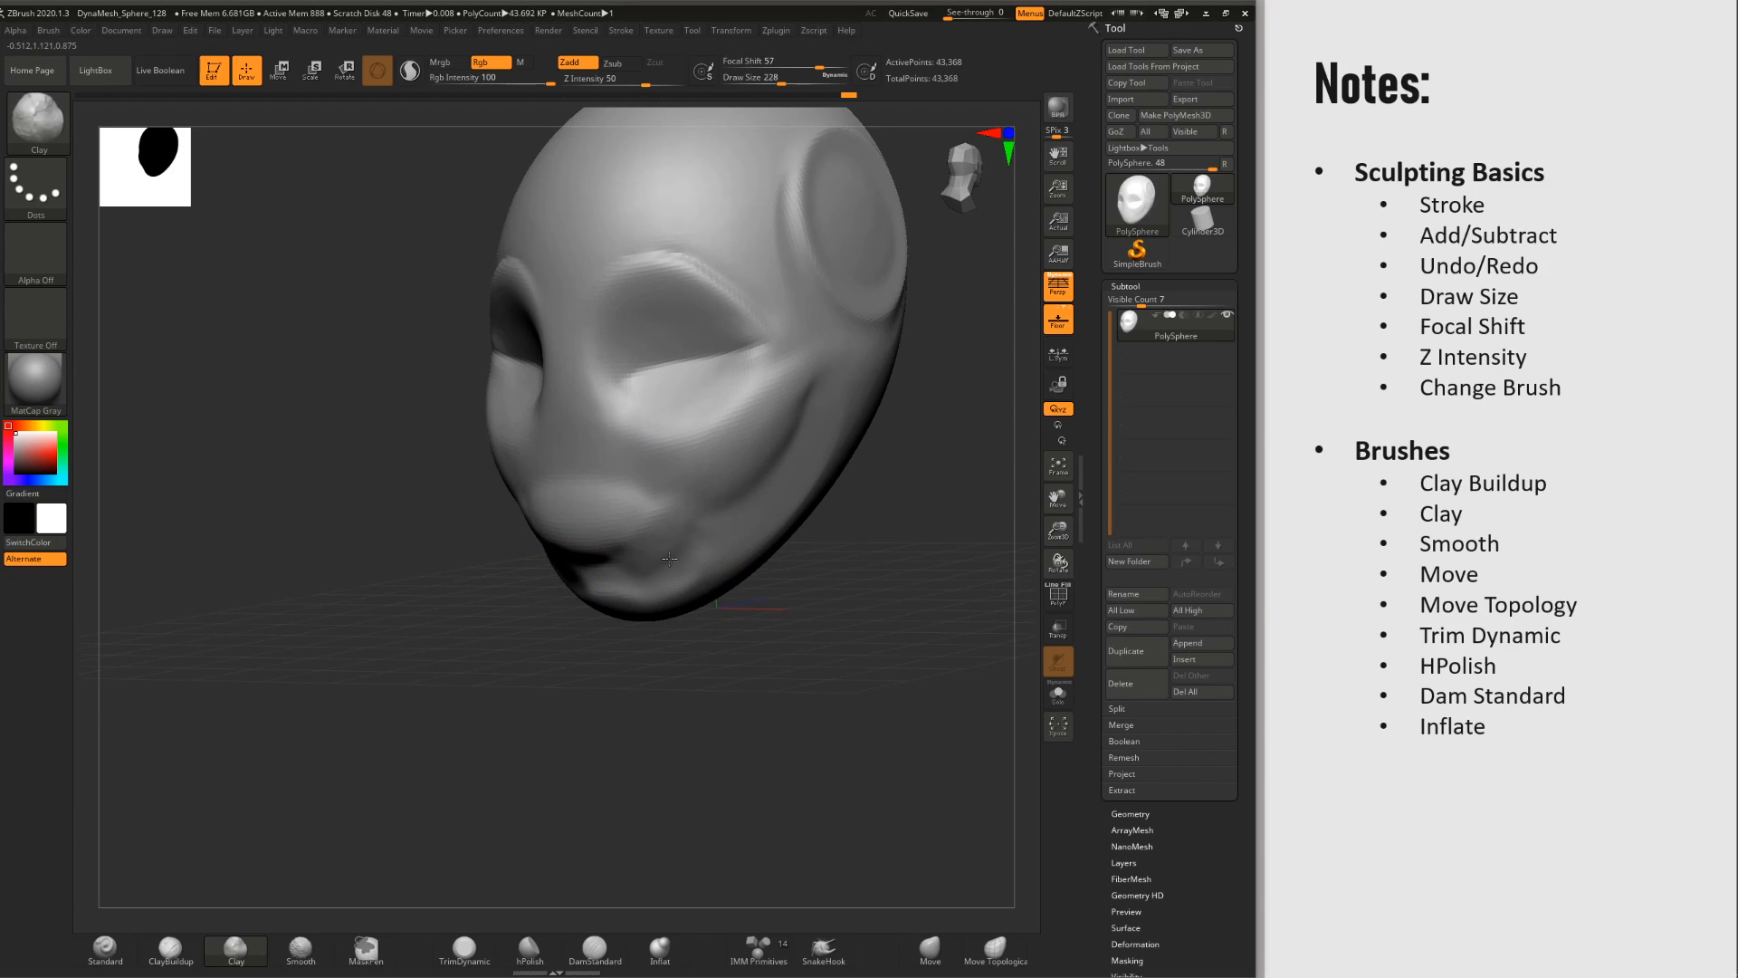
pyautogui.moveTo(669, 559); pyautogui.dragTo(684, 539)
# Step: Switch to the Move Topological brush and pull a nose out of the middle of the face at draw size 228
pyautogui.keyDown('ctrl'); pyautogui.moveTo(679, 625); pyautogui.dragTo(653, 529, button='right'); pyautogui.keyUp('ctrl')
pyautogui.moveTo(653, 530)
pyautogui.mouseDown(button='right')
pyautogui.moveTo(718, 513)
pyautogui.moveTo(606, 525)
pyautogui.moveTo(627, 515)
pyautogui.mouseUp(button='right')
pyautogui.click(994, 948)
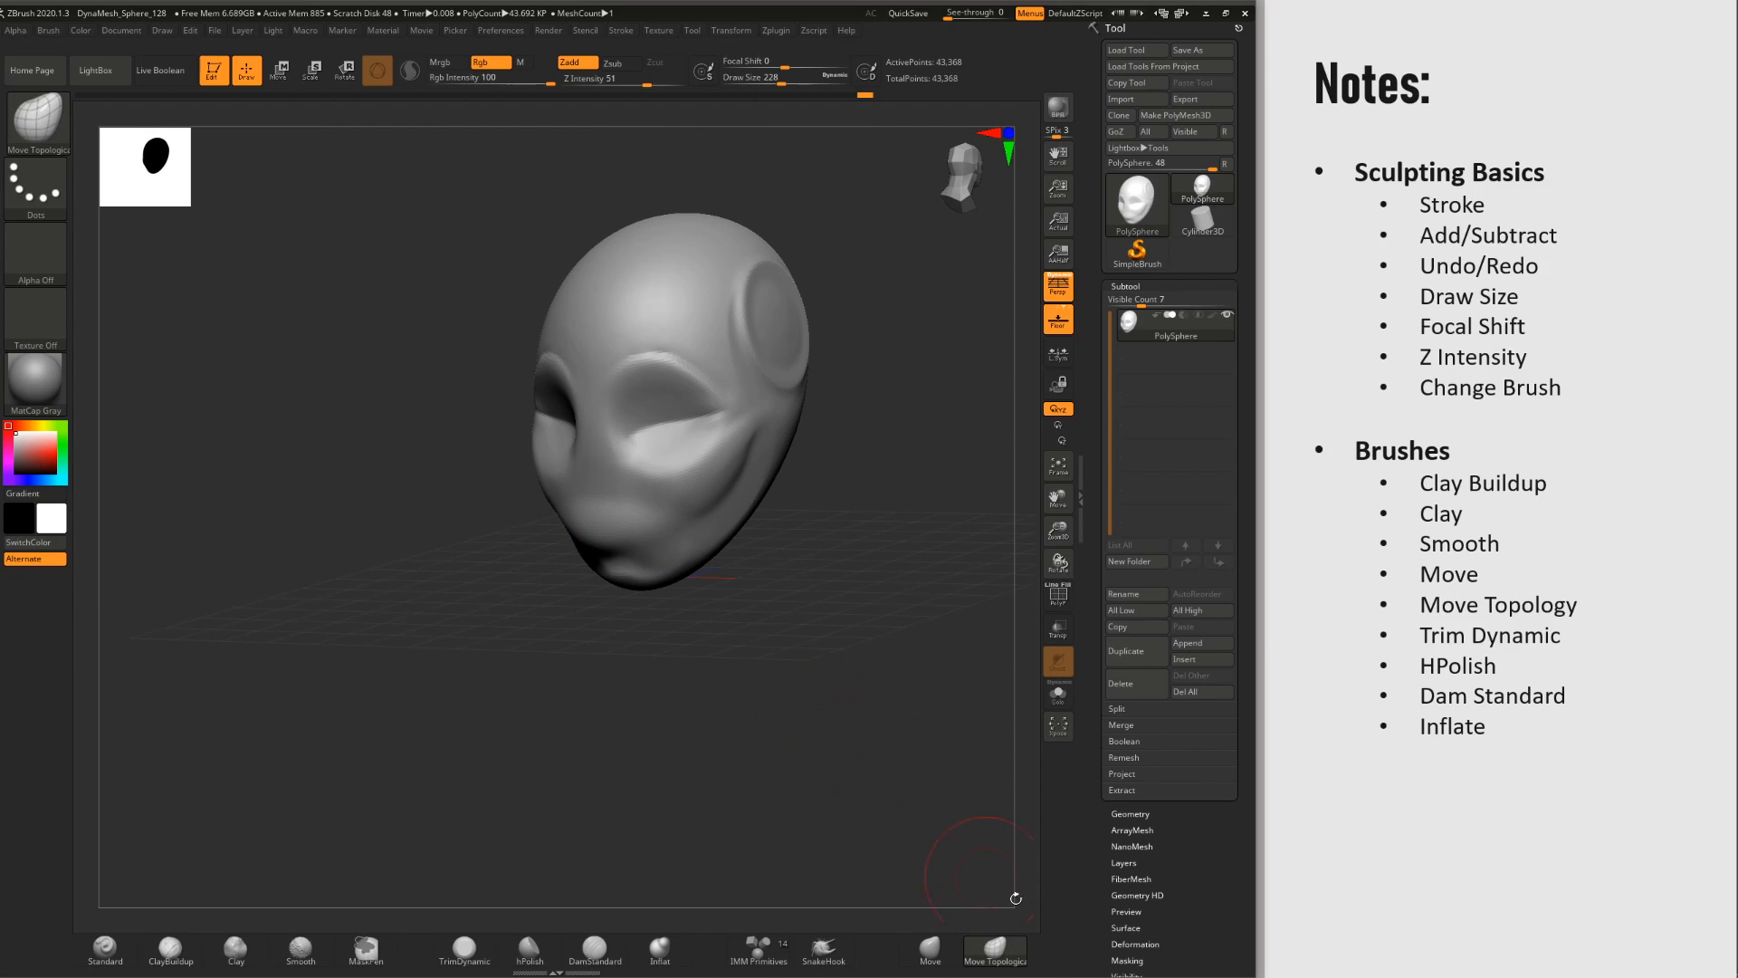
pyautogui.moveTo(628, 456)
pyautogui.mouseDown(button='right')
pyautogui.moveTo(590, 431)
pyautogui.moveTo(598, 509)
pyautogui.moveTo(543, 489)
pyautogui.moveTo(576, 481)
pyautogui.mouseUp(button='right')
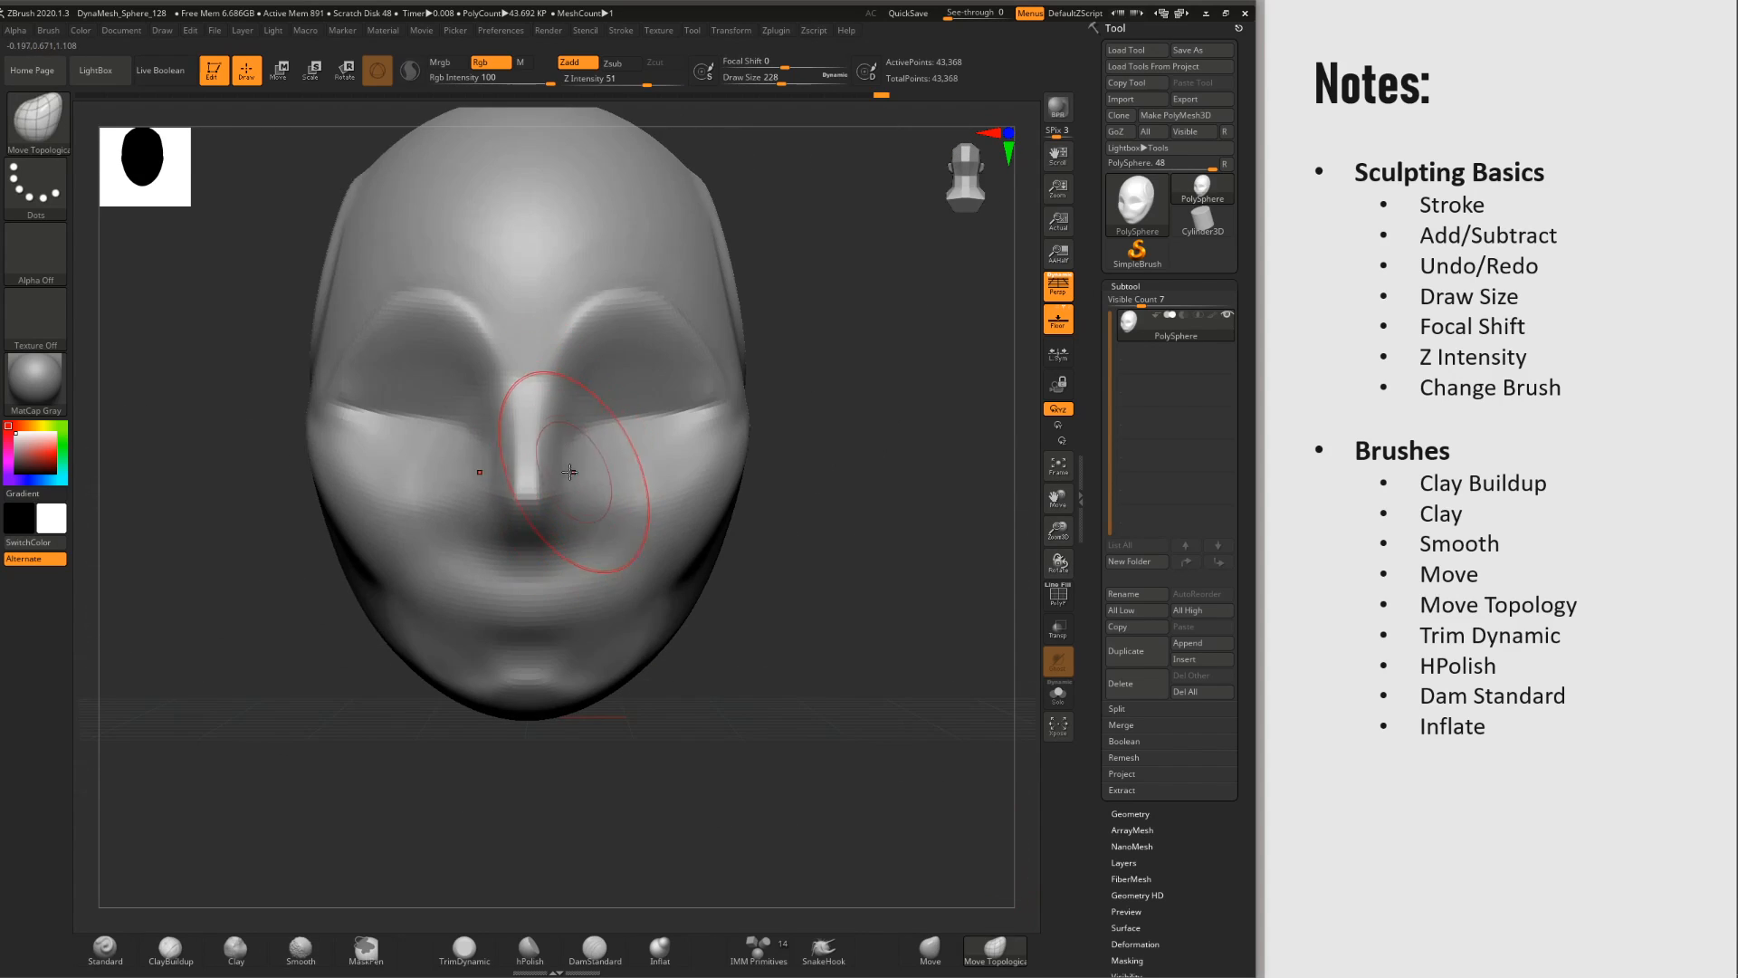
pyautogui.moveTo(574, 474); pyautogui.dragTo(586, 510)
pyautogui.moveTo(593, 512); pyautogui.dragTo(568, 512, button='right')
# Step: Set the Move Topological draw size to 158 and refine the nose profile
pyautogui.press('space')
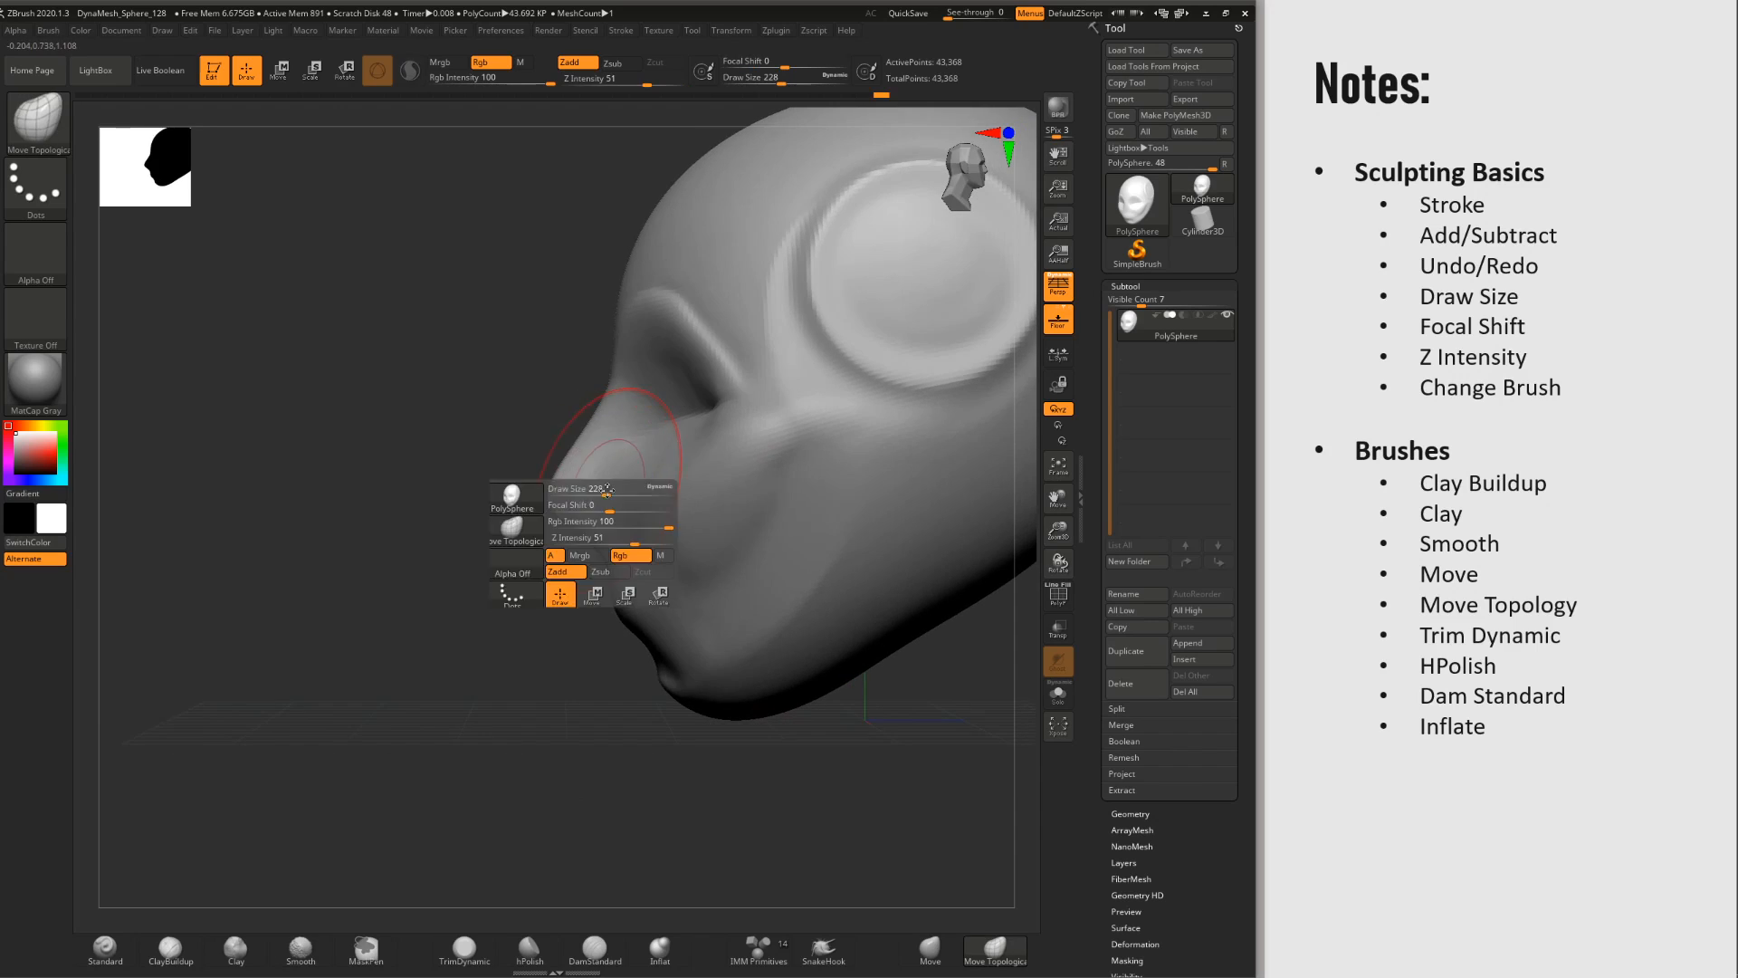
pyautogui.moveTo(609, 493); pyautogui.dragTo(598, 493)
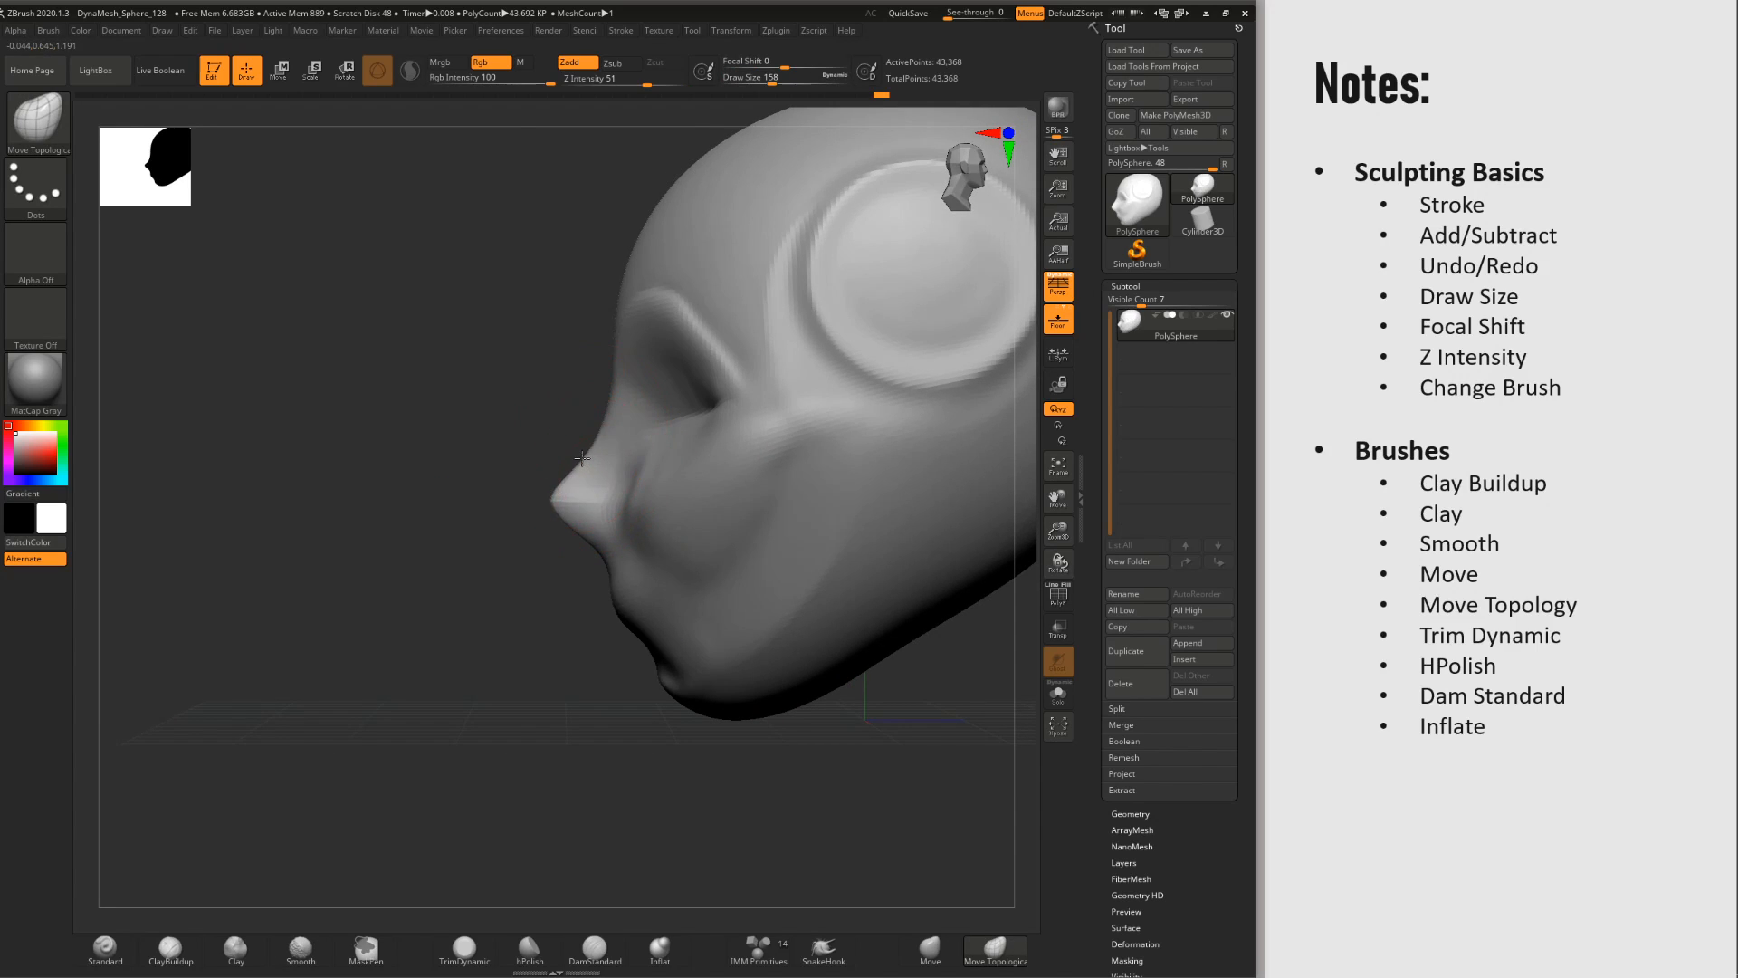
pyautogui.keyDown('alt'); pyautogui.moveTo(771, 544); pyautogui.dragTo(732, 496, button='right'); pyautogui.keyUp('alt')
pyautogui.moveTo(732, 496); pyautogui.dragTo(765, 629, button='right')
pyautogui.moveTo(765, 629); pyautogui.dragTo(723, 637, button='right')
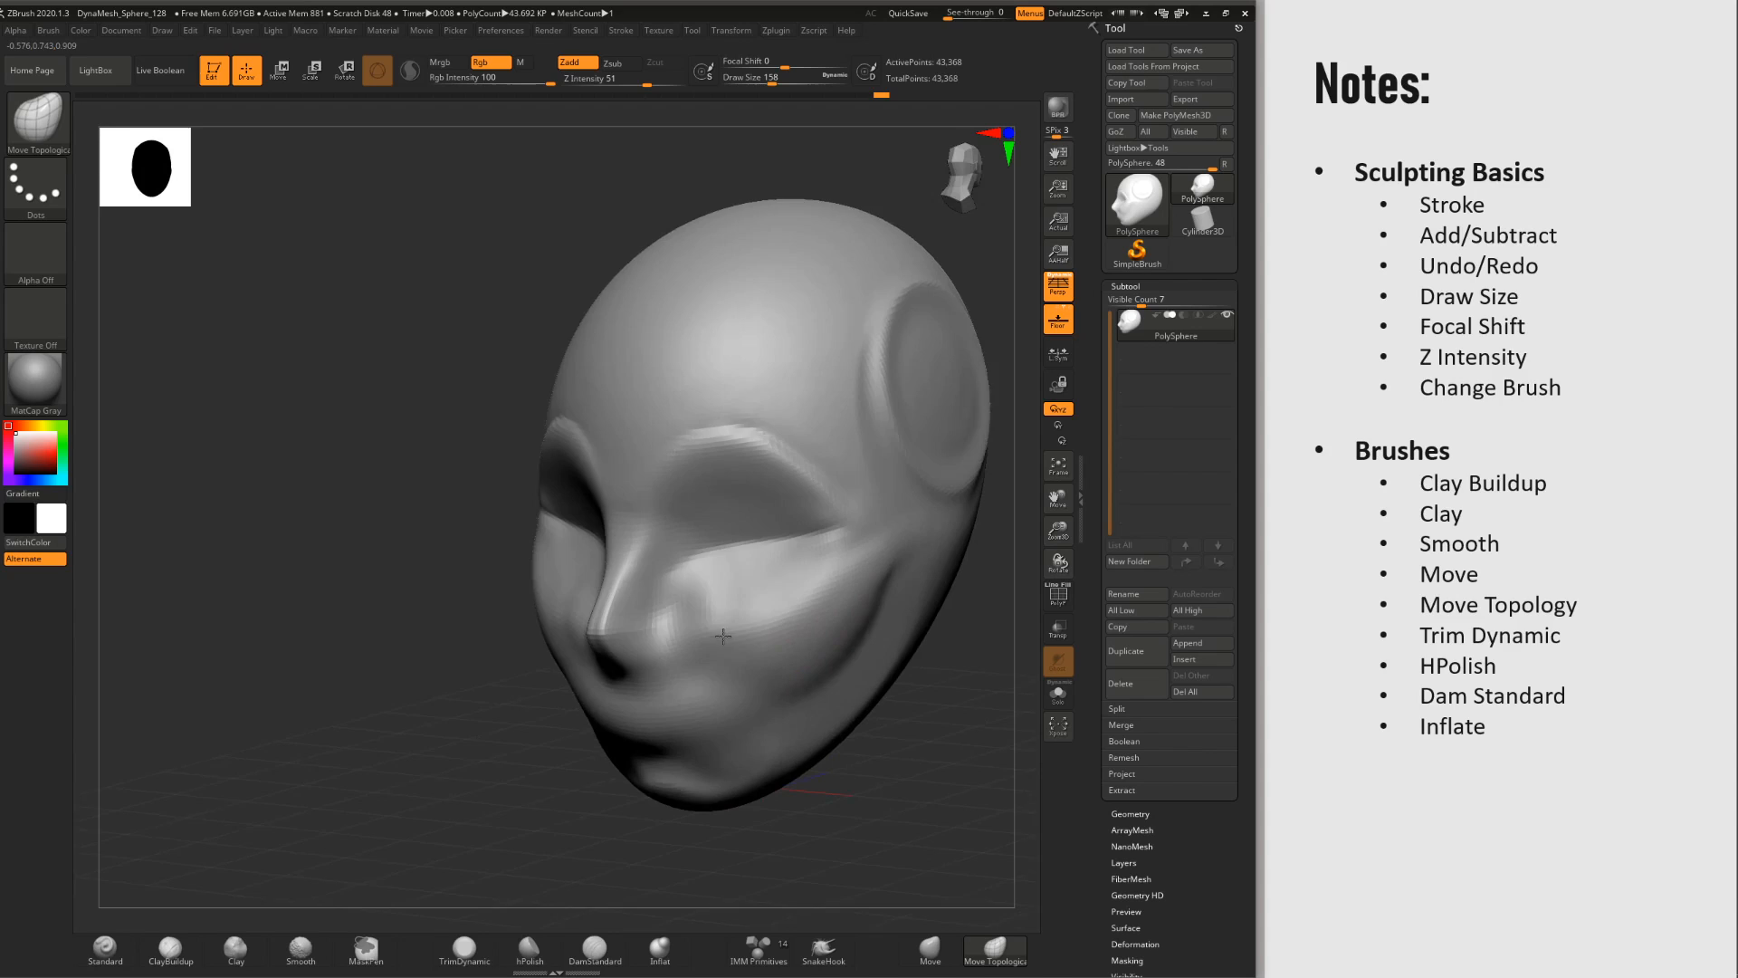
# Step: Switch to the TrimDynamic brush, flatten the cheek surface beside the nose and smooth it
pyautogui.click(463, 948)
pyautogui.moveTo(704, 628); pyautogui.dragTo(753, 595)
pyautogui.moveTo(753, 596); pyautogui.dragTo(779, 619, button='right')
pyautogui.keyDown('shift'); pyautogui.moveTo(765, 623); pyautogui.dragTo(736, 633); pyautogui.keyUp('shift')
# Step: Duplicate the head upward inside the same mesh so both copies overlap, and clear the resulting mask
pyautogui.moveTo(753, 642)
pyautogui.keyDown('shift'); pyautogui.mouseDown(button='right')
pyautogui.moveTo(830, 610)
pyautogui.moveTo(790, 536)
pyautogui.mouseUp(button='right'); pyautogui.keyUp('shift')
pyautogui.press('w')
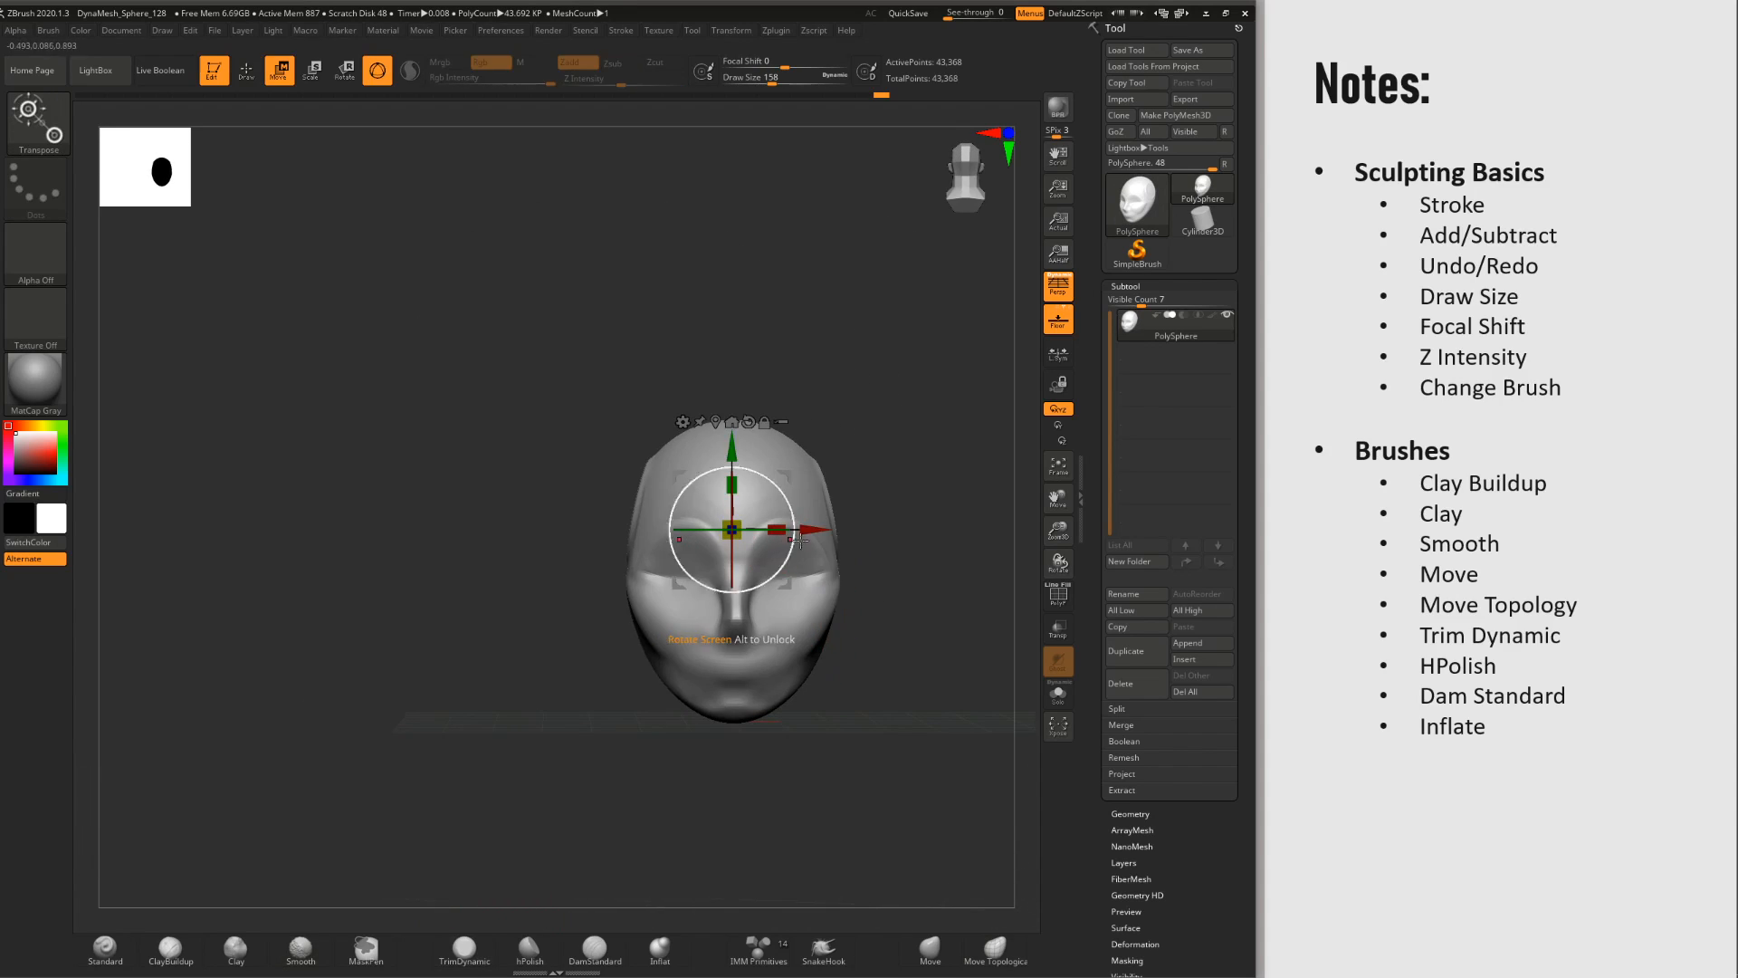
pyautogui.keyDown('ctrl'); pyautogui.moveTo(820, 533); pyautogui.dragTo(709, 533); pyautogui.keyUp('ctrl')
pyautogui.hotkey('ctrl', 'z')
pyautogui.keyDown('ctrl'); pyautogui.moveTo(734, 450); pyautogui.dragTo(734, 337); pyautogui.keyUp('ctrl')
pyautogui.moveTo(946, 518)
pyautogui.keyDown('ctrl'); pyautogui.mouseDown()
pyautogui.moveTo(981, 540)
pyautogui.moveTo(867, 848)
pyautogui.mouseUp(); pyautogui.keyUp('ctrl')
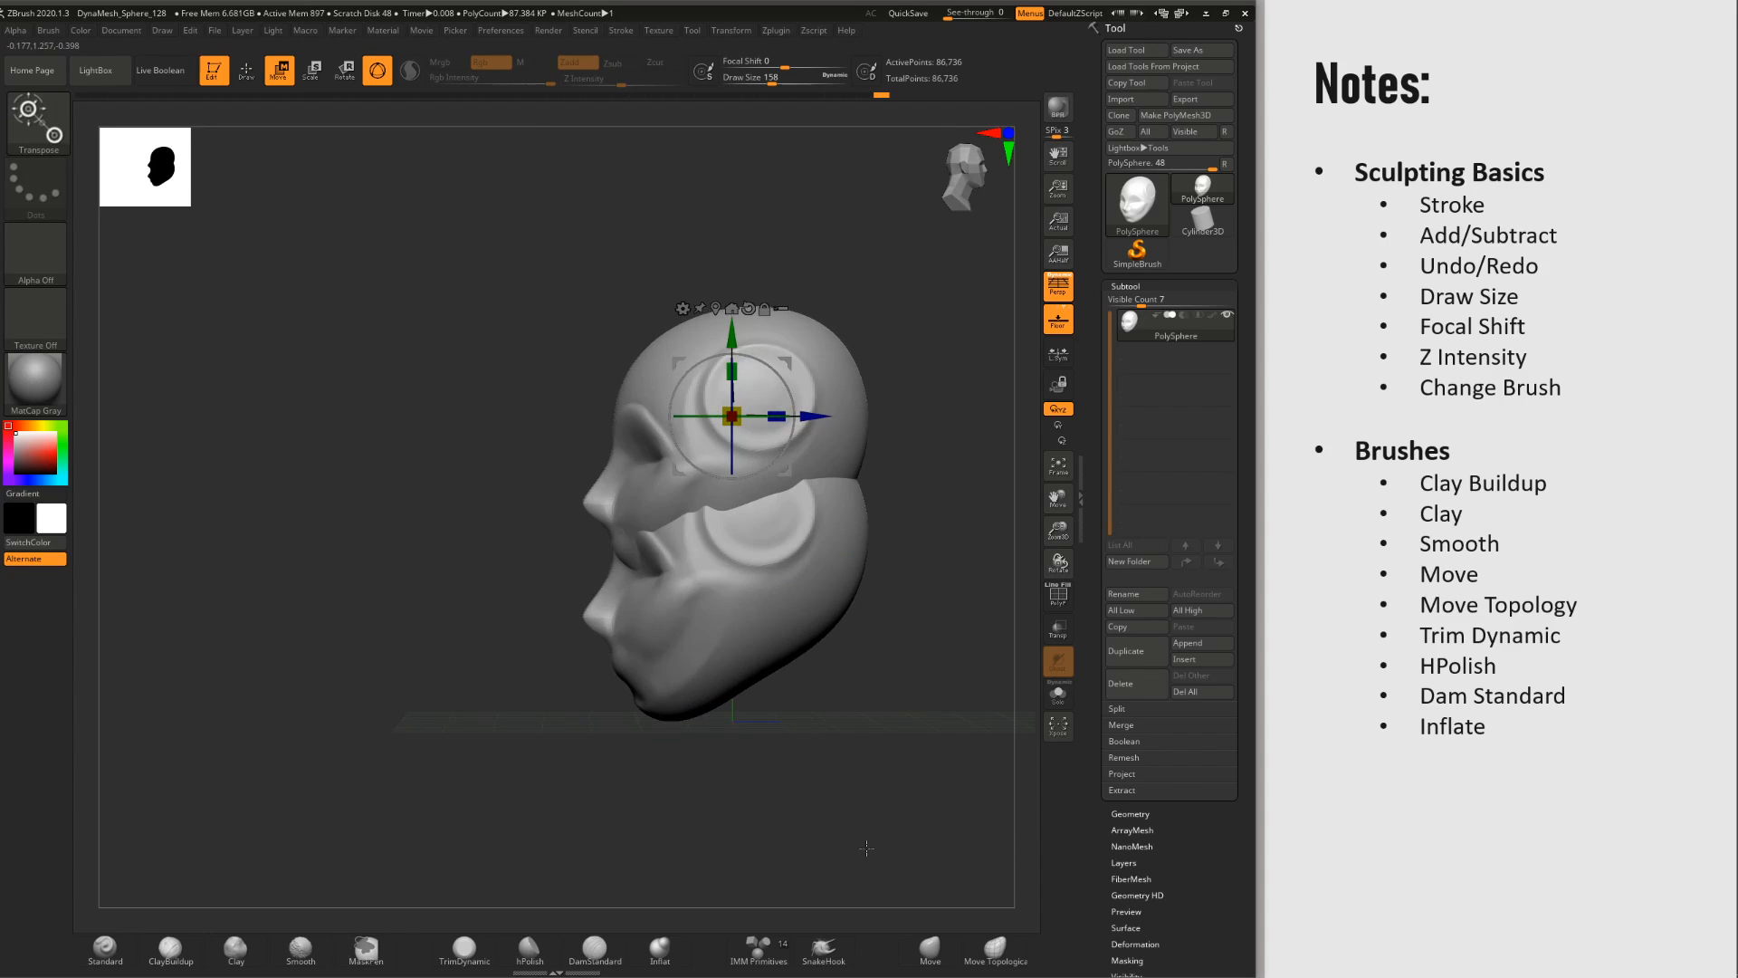
# Step: Switch to the Move brush, set its draw size to 430 and shift the surface where the two heads overlap
pyautogui.click(1007, 954)
pyautogui.moveTo(713, 591)
pyautogui.keyDown('alt'); pyautogui.mouseDown(button='right')
pyautogui.moveTo(772, 628)
pyautogui.moveTo(806, 752)
pyautogui.mouseUp(button='right'); pyautogui.keyUp('alt')
pyautogui.click(930, 950)
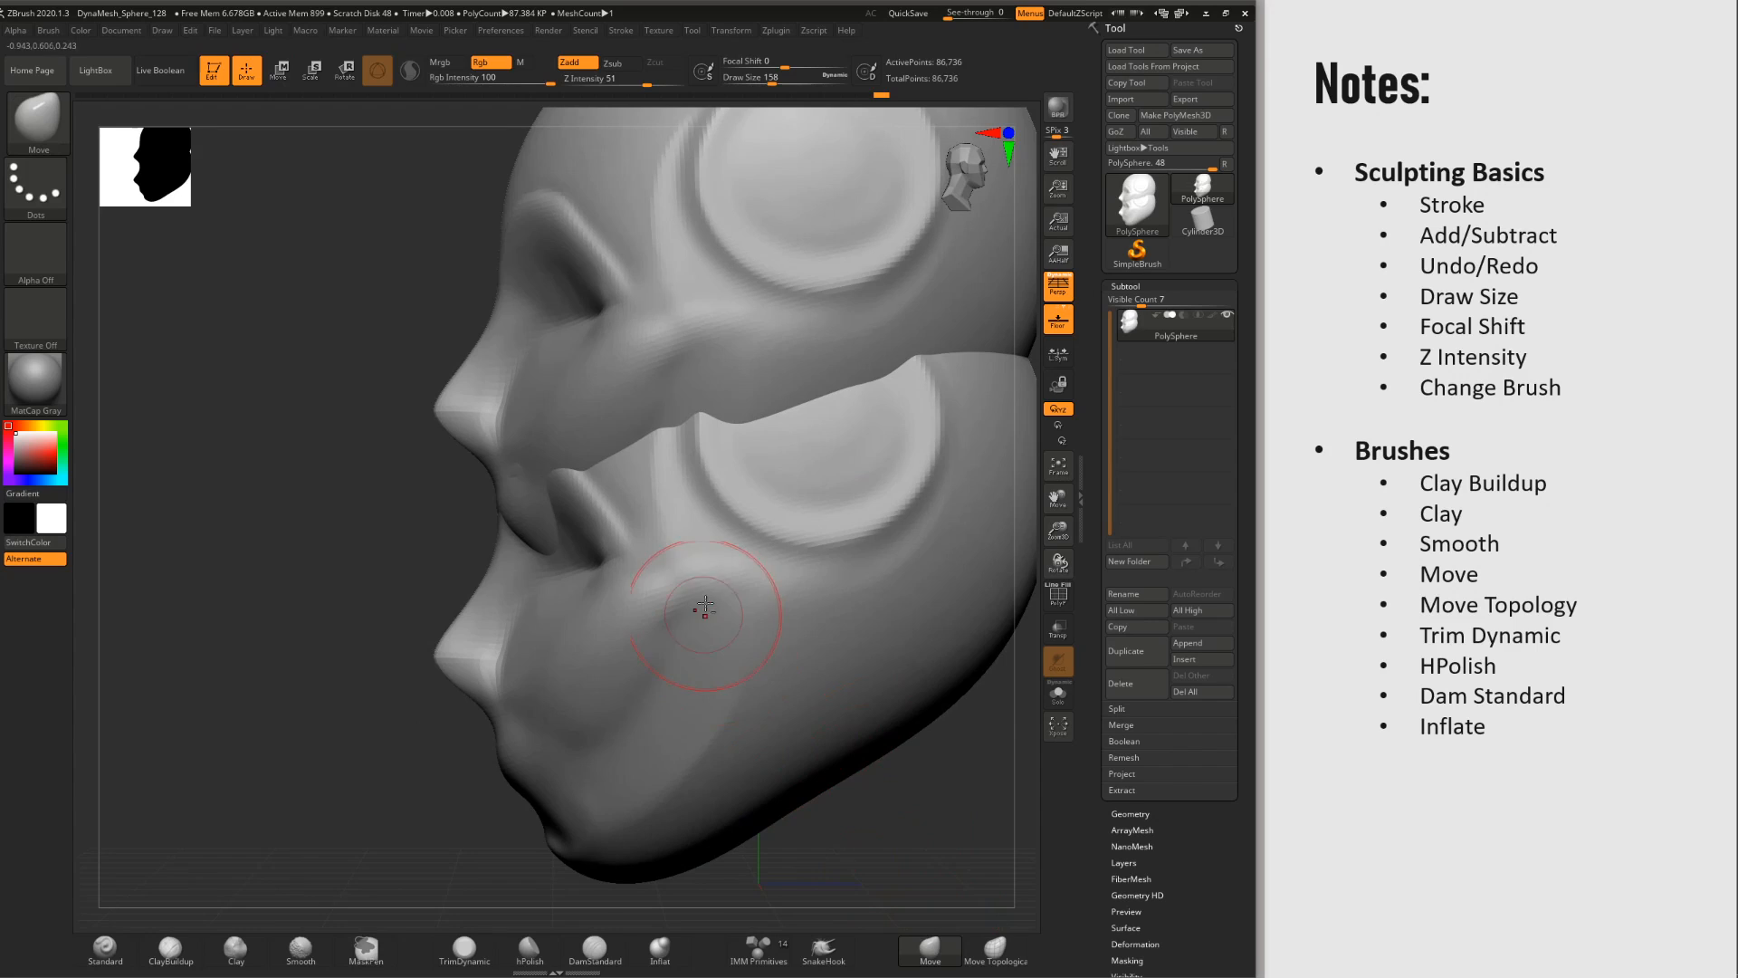
pyautogui.keyDown('alt'); pyautogui.moveTo(702, 606); pyautogui.dragTo(757, 693, button='right'); pyautogui.keyUp('alt')
pyautogui.moveTo(733, 561); pyautogui.dragTo(755, 566, button='right')
pyautogui.press('space')
pyautogui.moveTo(754, 564); pyautogui.dragTo(784, 577)
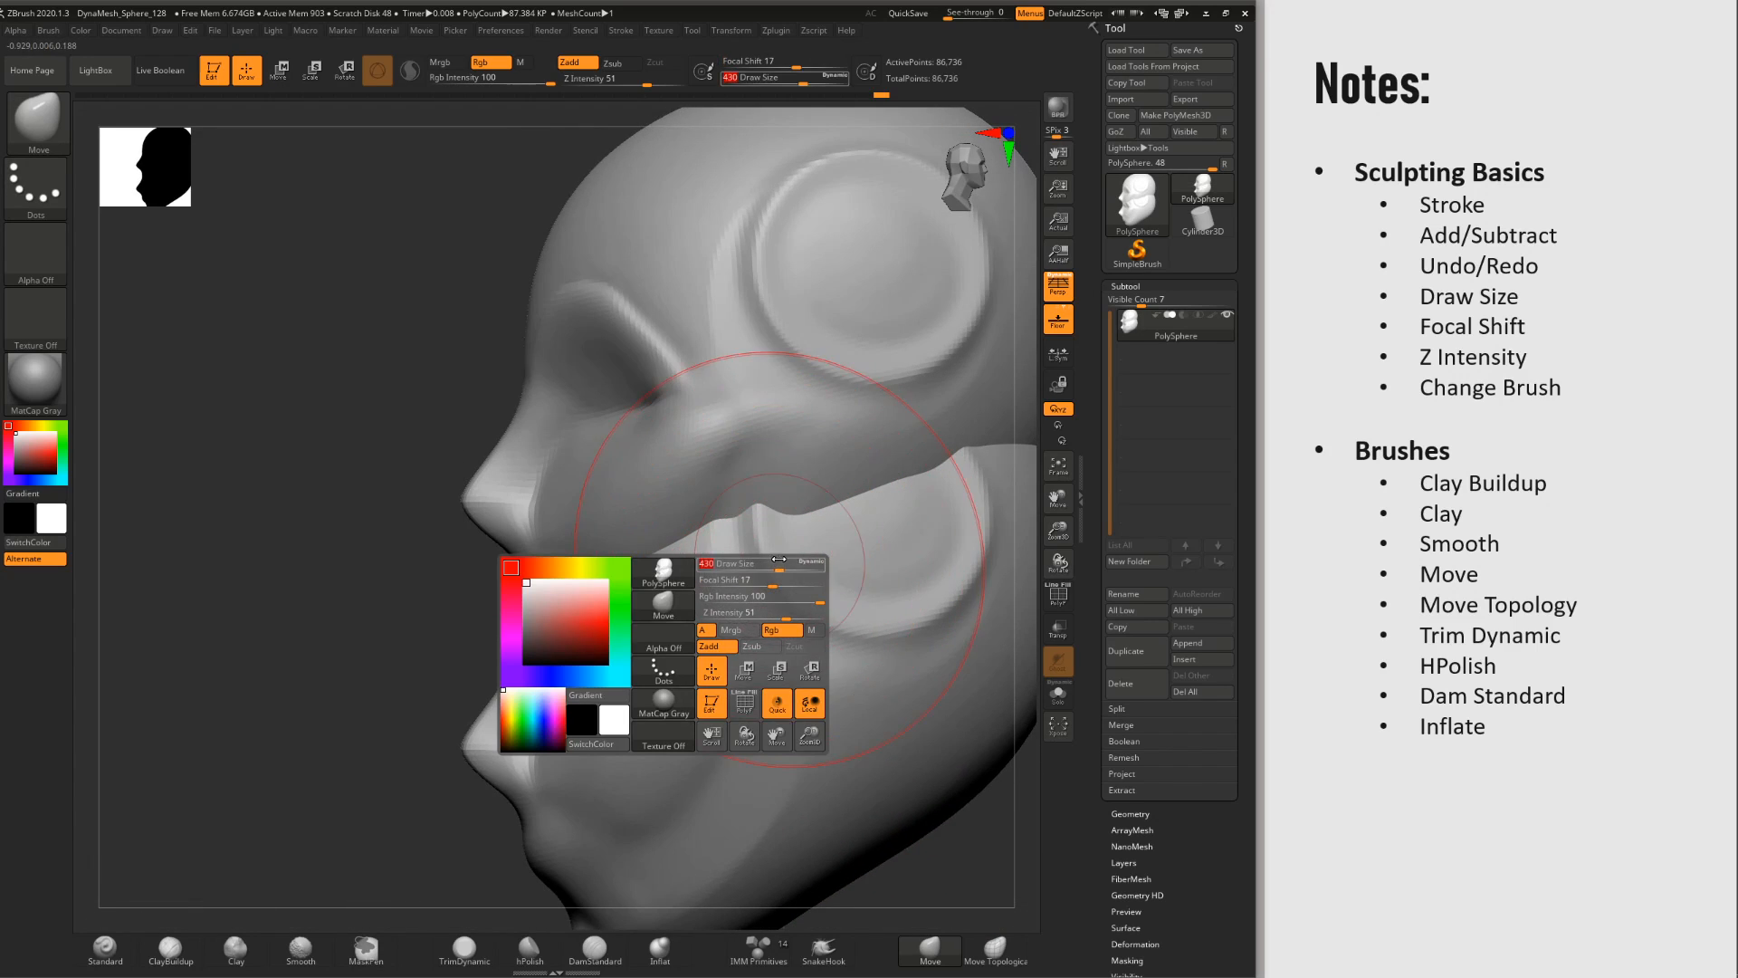
pyautogui.moveTo(670, 526)
pyautogui.mouseDown()
pyautogui.moveTo(694, 586)
pyautogui.moveTo(648, 566)
pyautogui.mouseUp()
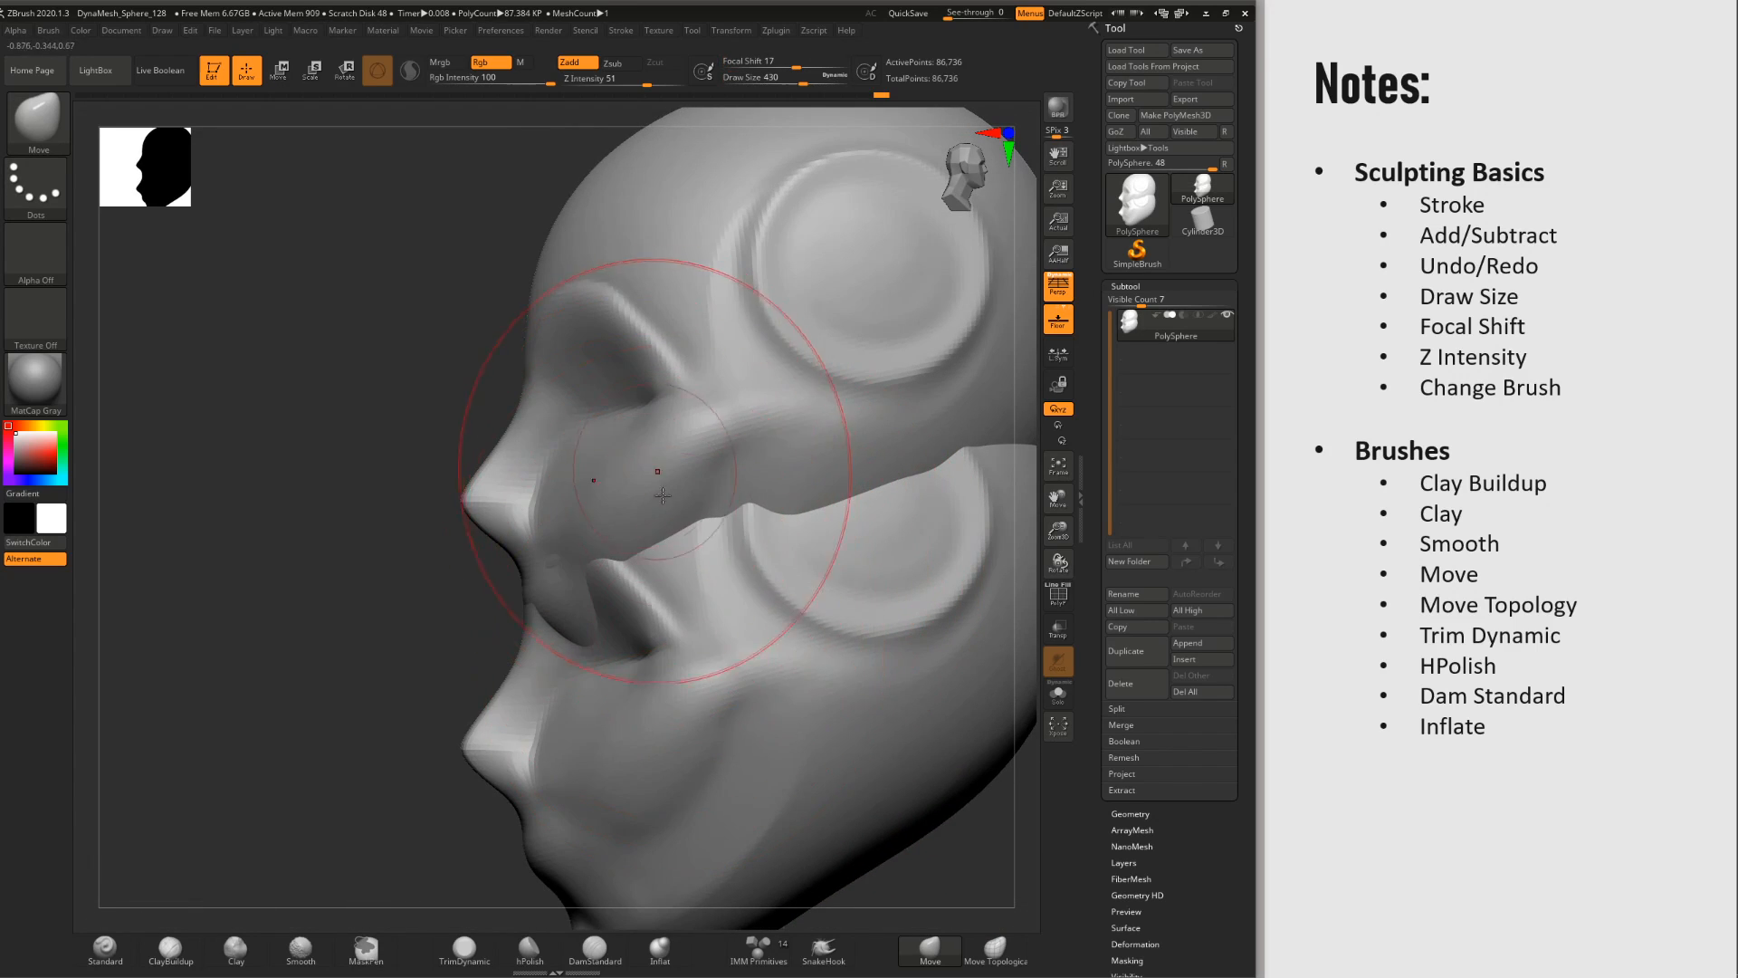
# Step: Repeat the shift at the overlap with the Move Topological brush at draw size 430
pyautogui.click(995, 946)
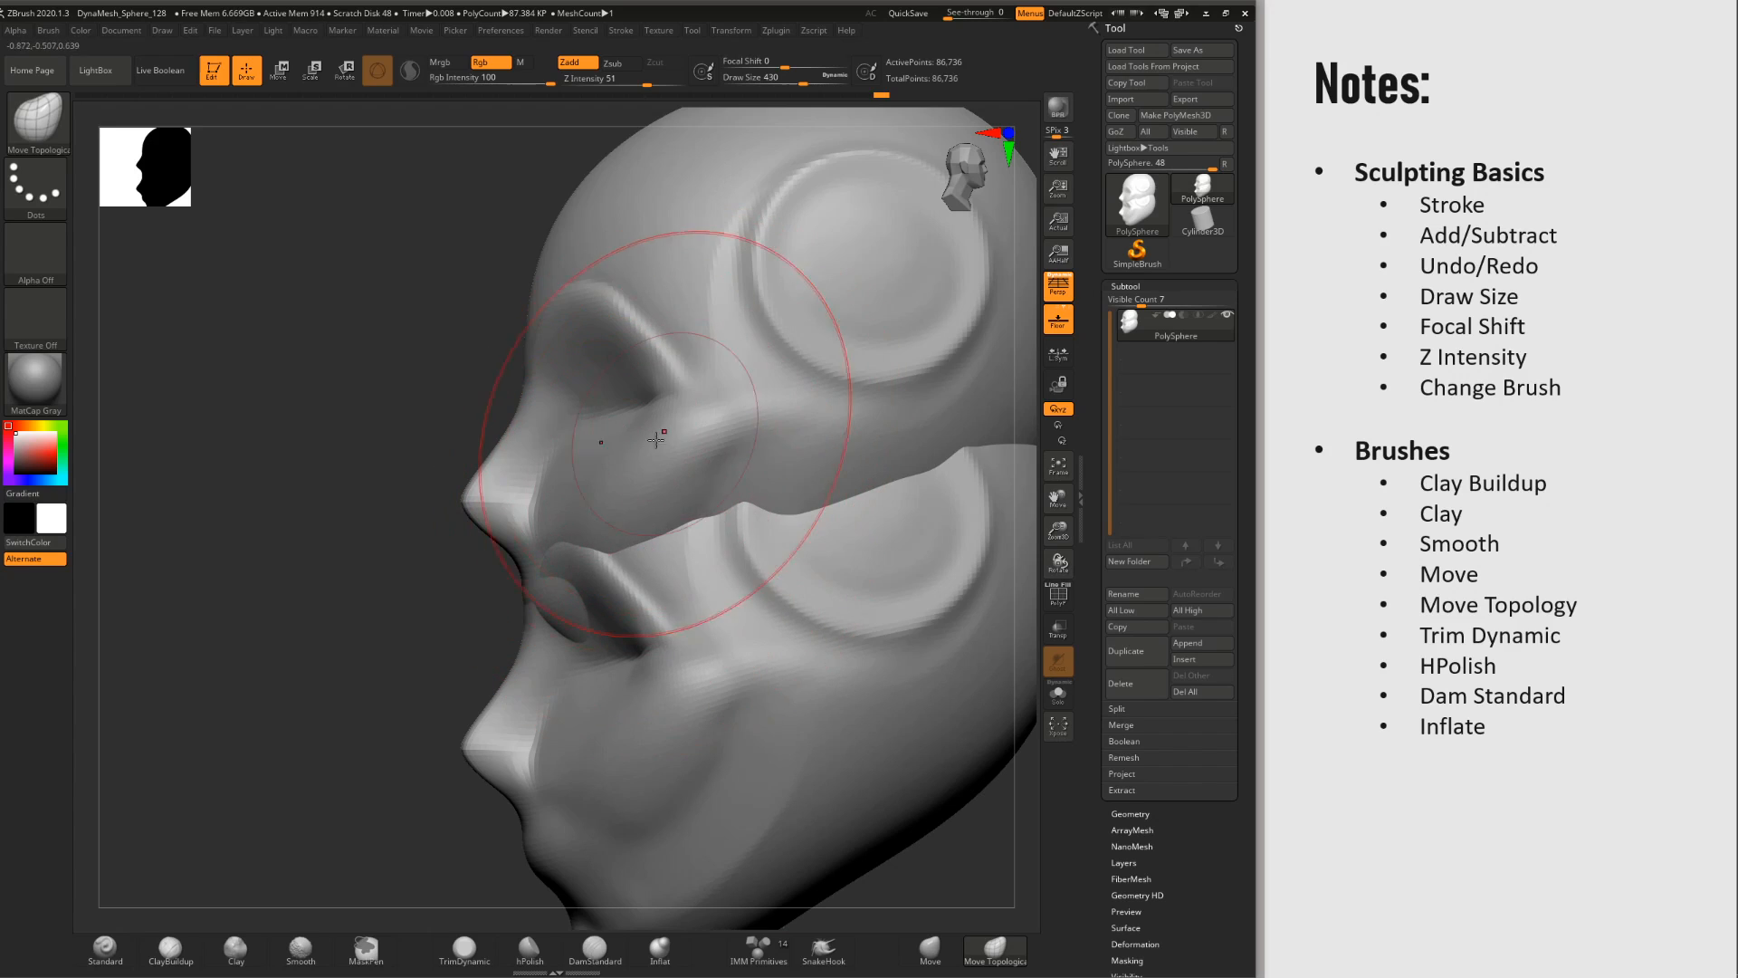
pyautogui.moveTo(591, 535); pyautogui.dragTo(645, 587)
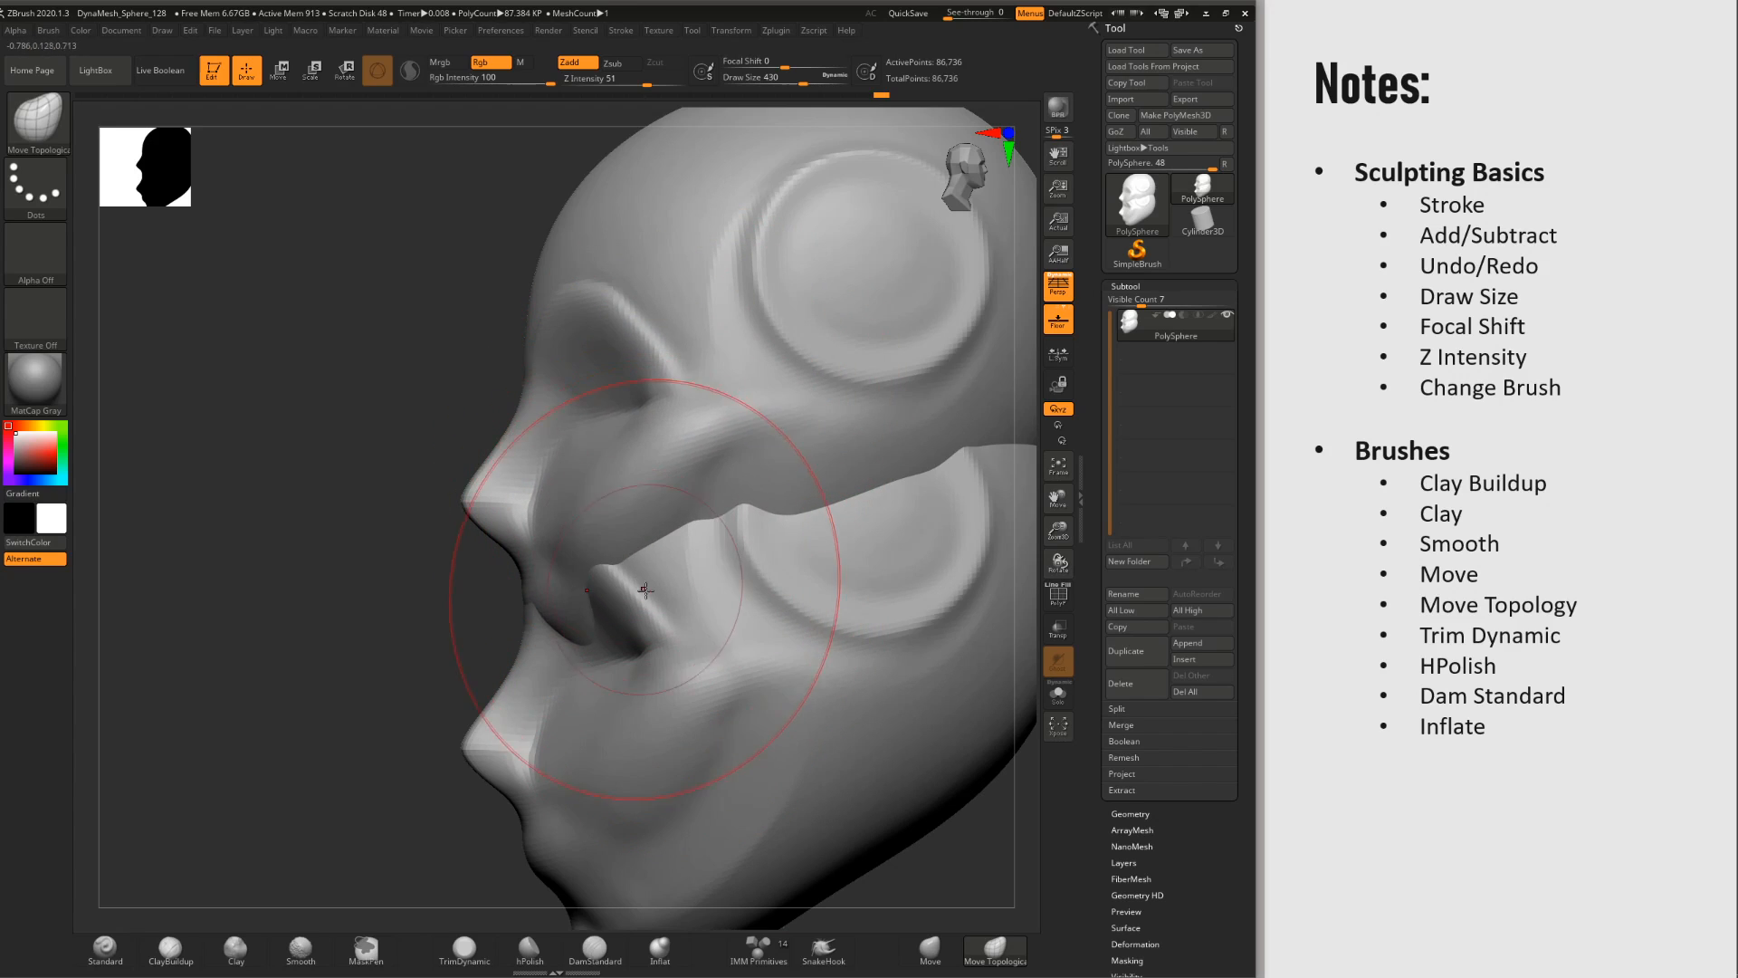
pyautogui.moveTo(646, 587)
pyautogui.mouseDown(button='right')
pyautogui.moveTo(543, 577)
pyautogui.moveTo(657, 597)
pyautogui.moveTo(594, 531)
pyautogui.moveTo(552, 572)
pyautogui.mouseUp(button='right')
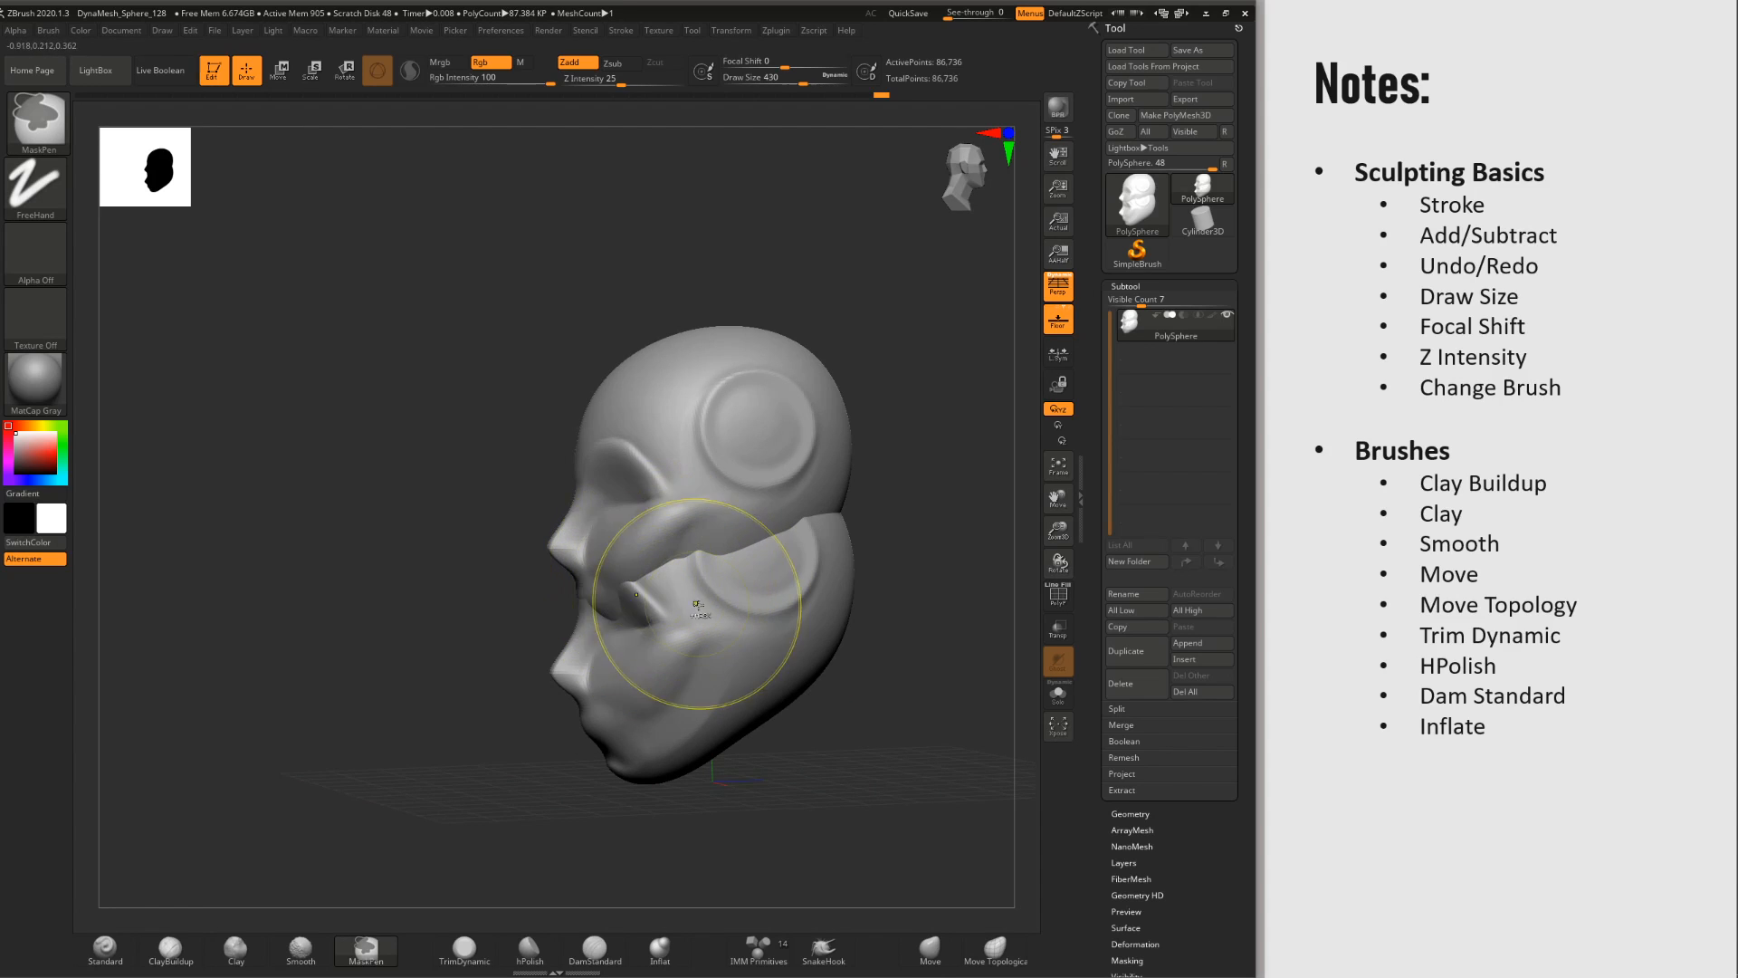
# Step: Undo the duplicated head and the earlier edits back to the single head without a nose
pyautogui.moveTo(697, 604)
pyautogui.mouseDown(button='right')
pyautogui.moveTo(760, 604)
pyautogui.moveTo(776, 576)
pyautogui.moveTo(779, 632)
pyautogui.moveTo(747, 643)
pyautogui.moveTo(723, 607)
pyautogui.mouseUp(button='right')
pyautogui.hotkey('ctrl', 'z')
pyautogui.hotkey('ctrl', 'z')
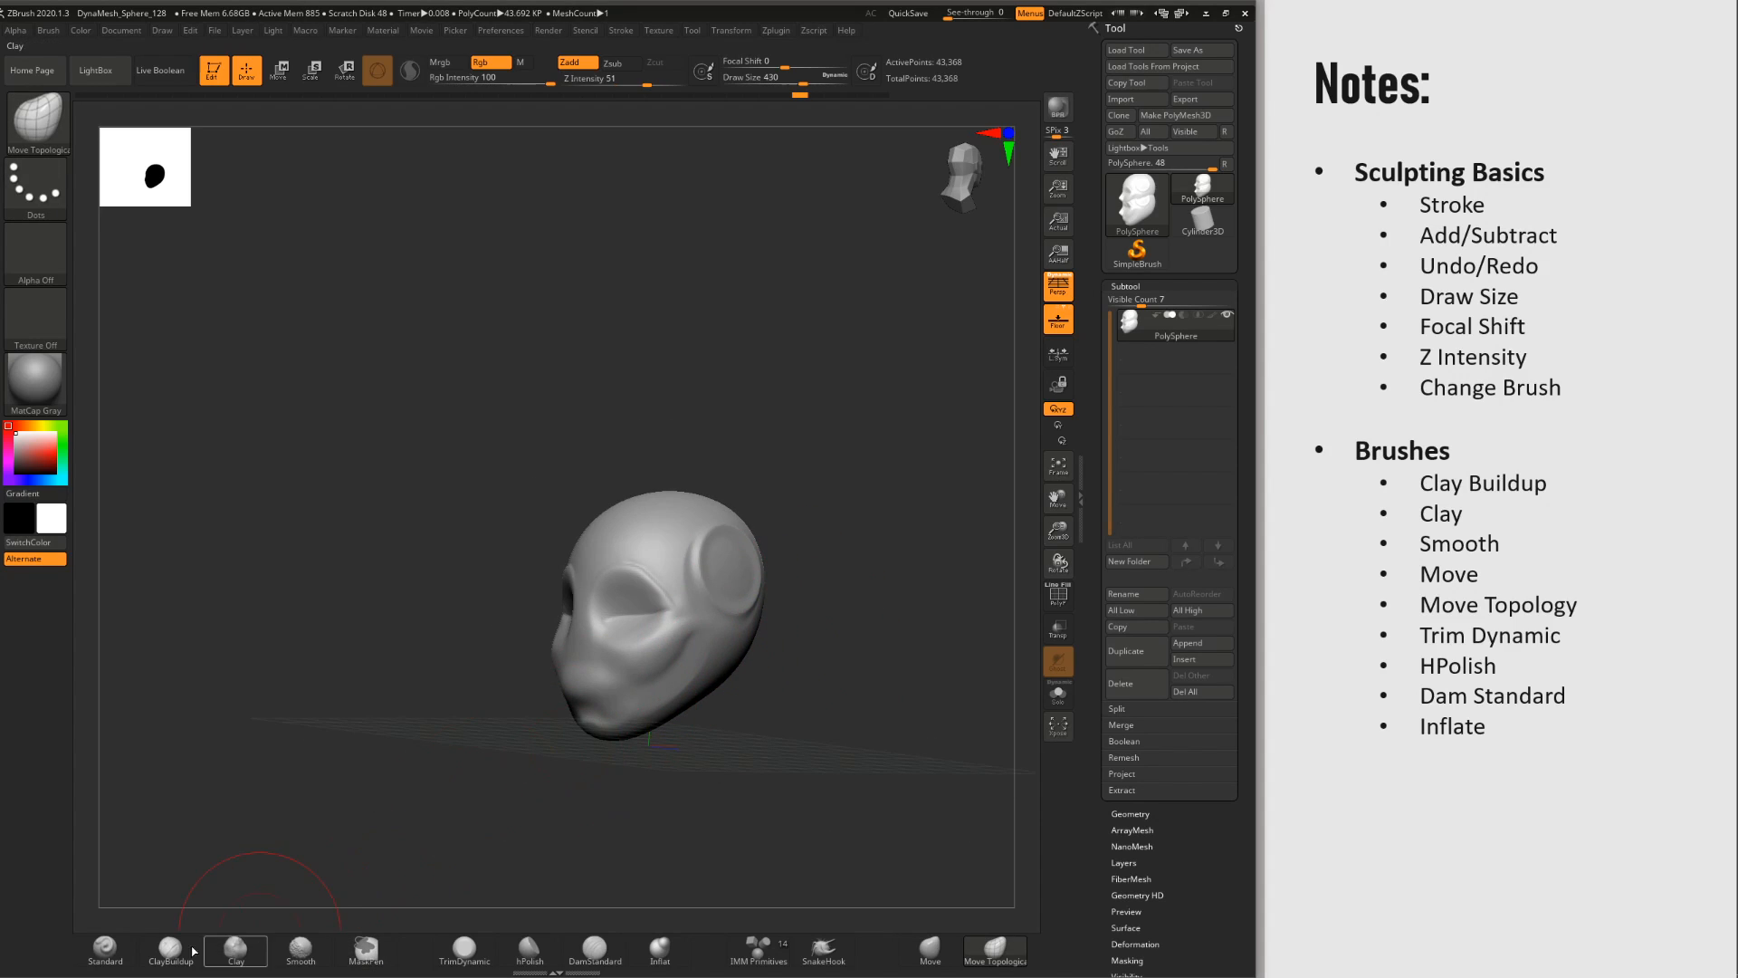
# Step: Switch to the ClayBuildup brush, set its draw size to 245 and frame the face
pyautogui.click(179, 950)
pyautogui.keyDown('alt'); pyautogui.moveTo(418, 820); pyautogui.dragTo(503, 745, button='right'); pyautogui.keyUp('alt')
pyautogui.press('space')
pyautogui.moveTo(797, 509); pyautogui.dragTo(777, 512)
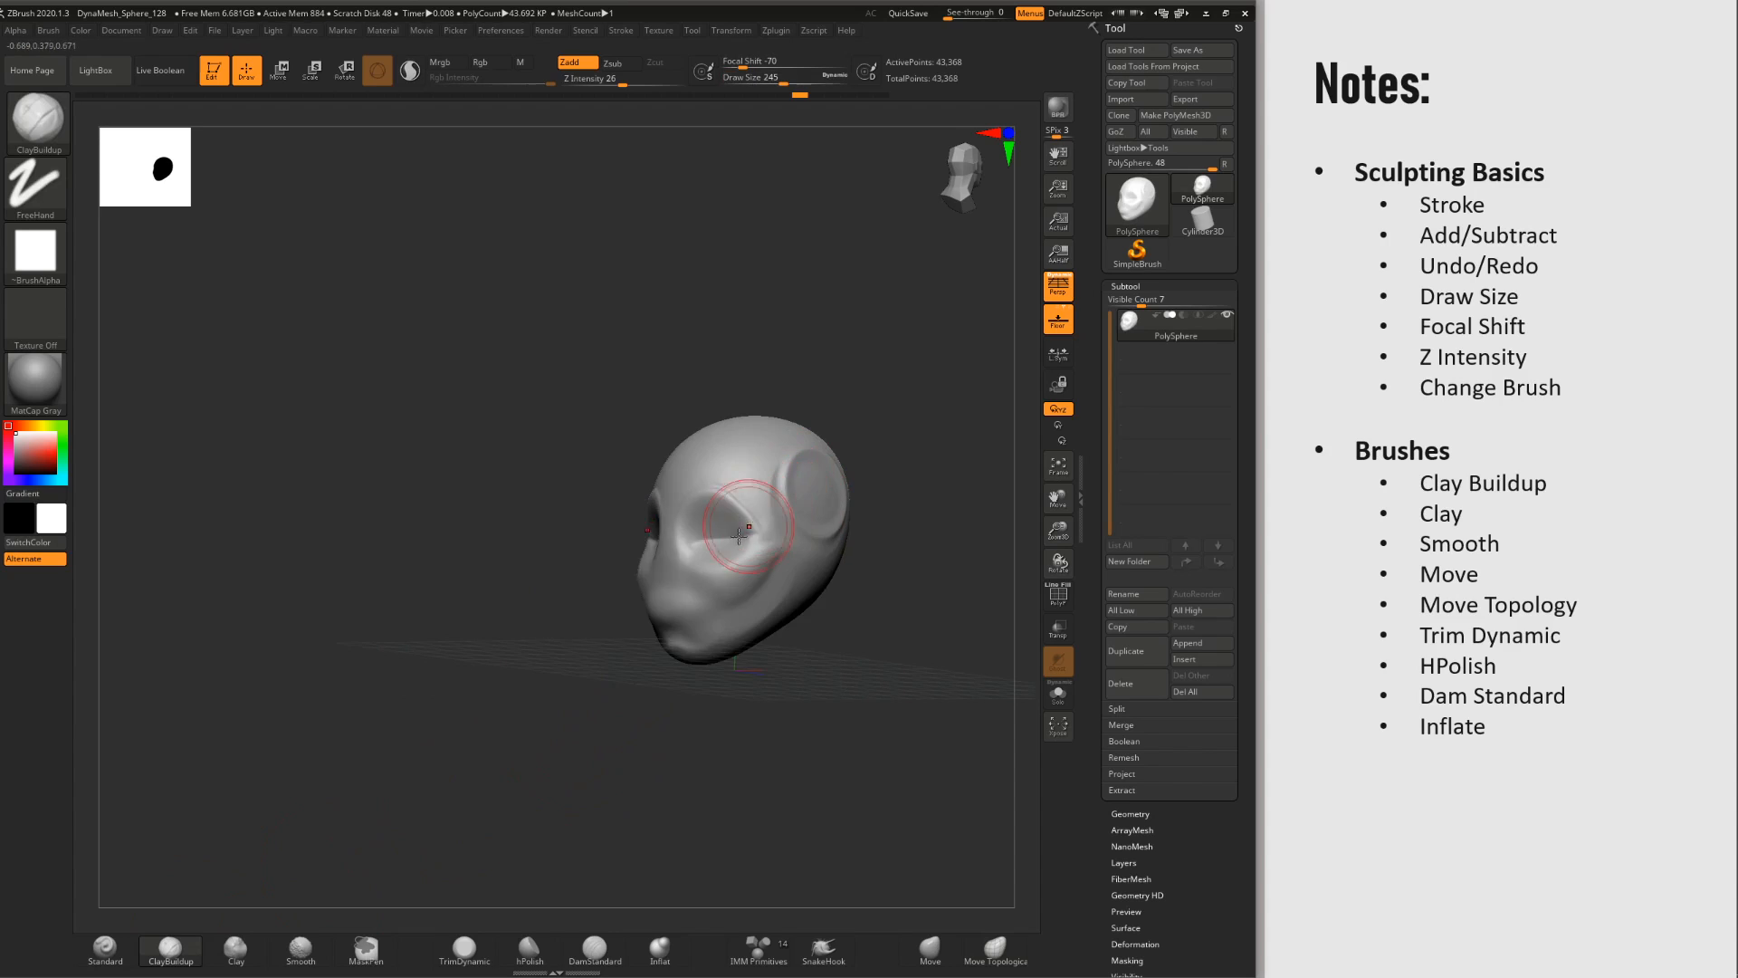
pyautogui.keyDown('alt'); pyautogui.moveTo(739, 536); pyautogui.dragTo(766, 587, button='right'); pyautogui.keyUp('alt')
pyautogui.keyDown('ctrl'); pyautogui.moveTo(766, 587); pyautogui.dragTo(789, 692, button='right'); pyautogui.keyUp('ctrl')
pyautogui.moveTo(641, 669); pyautogui.dragTo(682, 672, button='right')
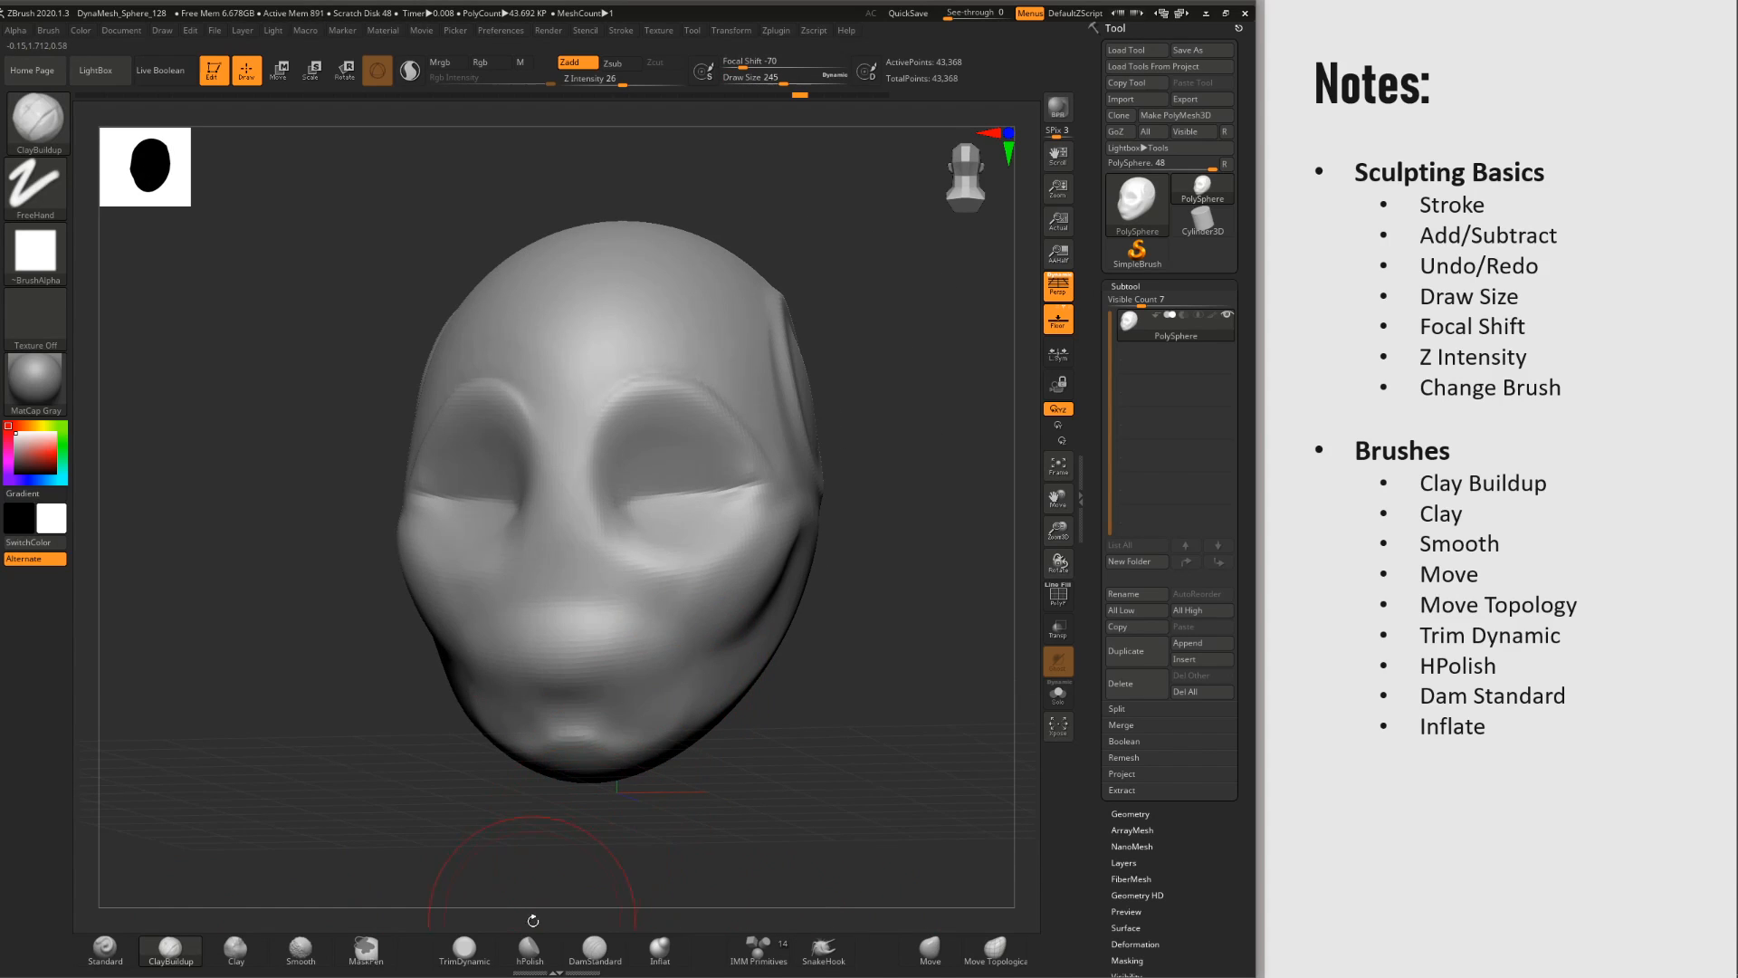
# Step: Switch to the TrimDynamic brush, flatten the chin area and reduce the draw size to 74
pyautogui.click(464, 951)
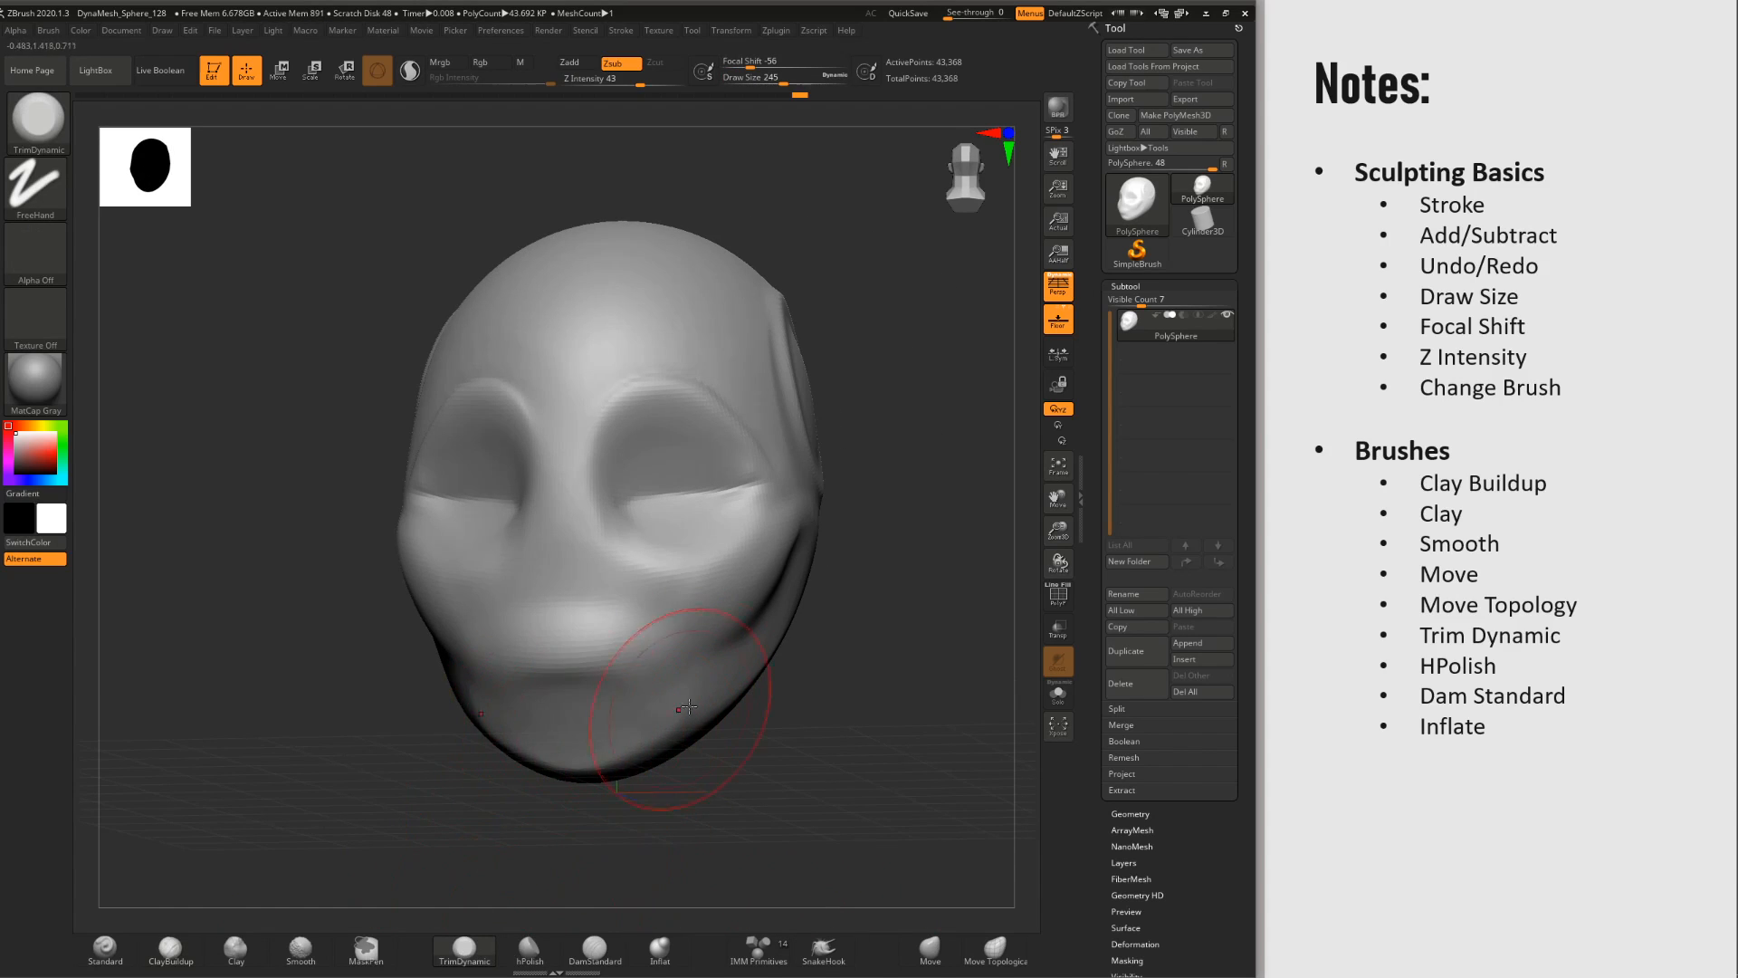
pyautogui.moveTo(688, 707); pyautogui.dragTo(634, 710, button='right')
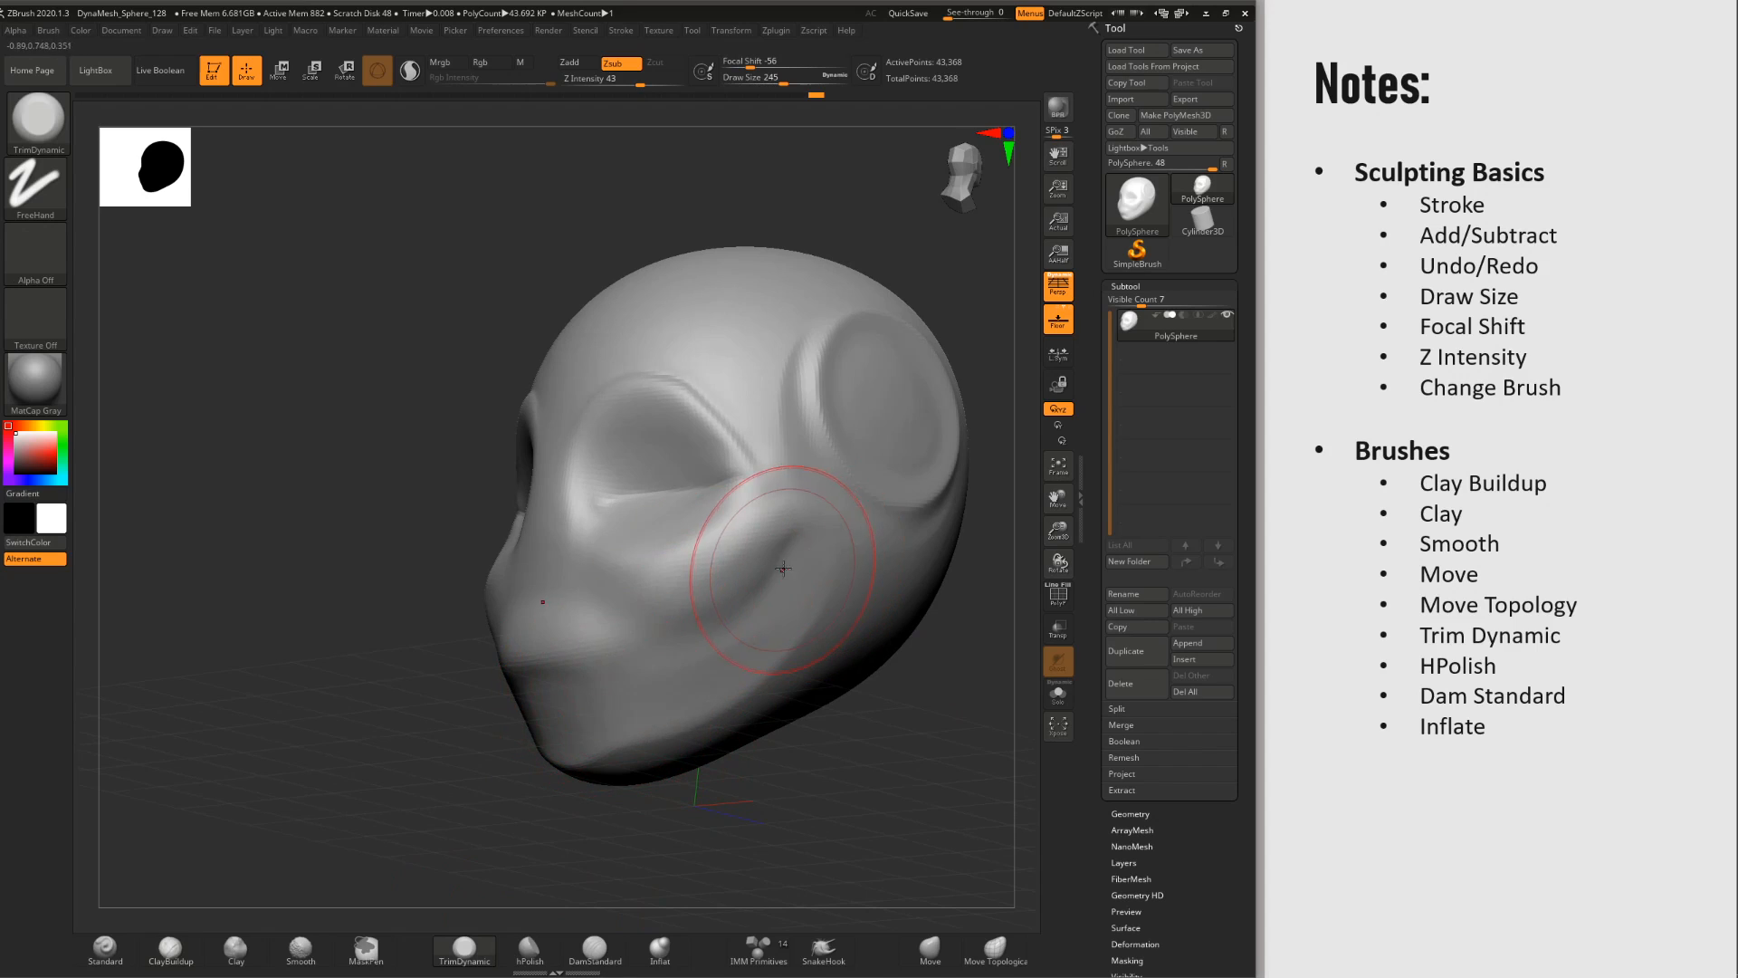
pyautogui.press('space')
pyautogui.press('space')
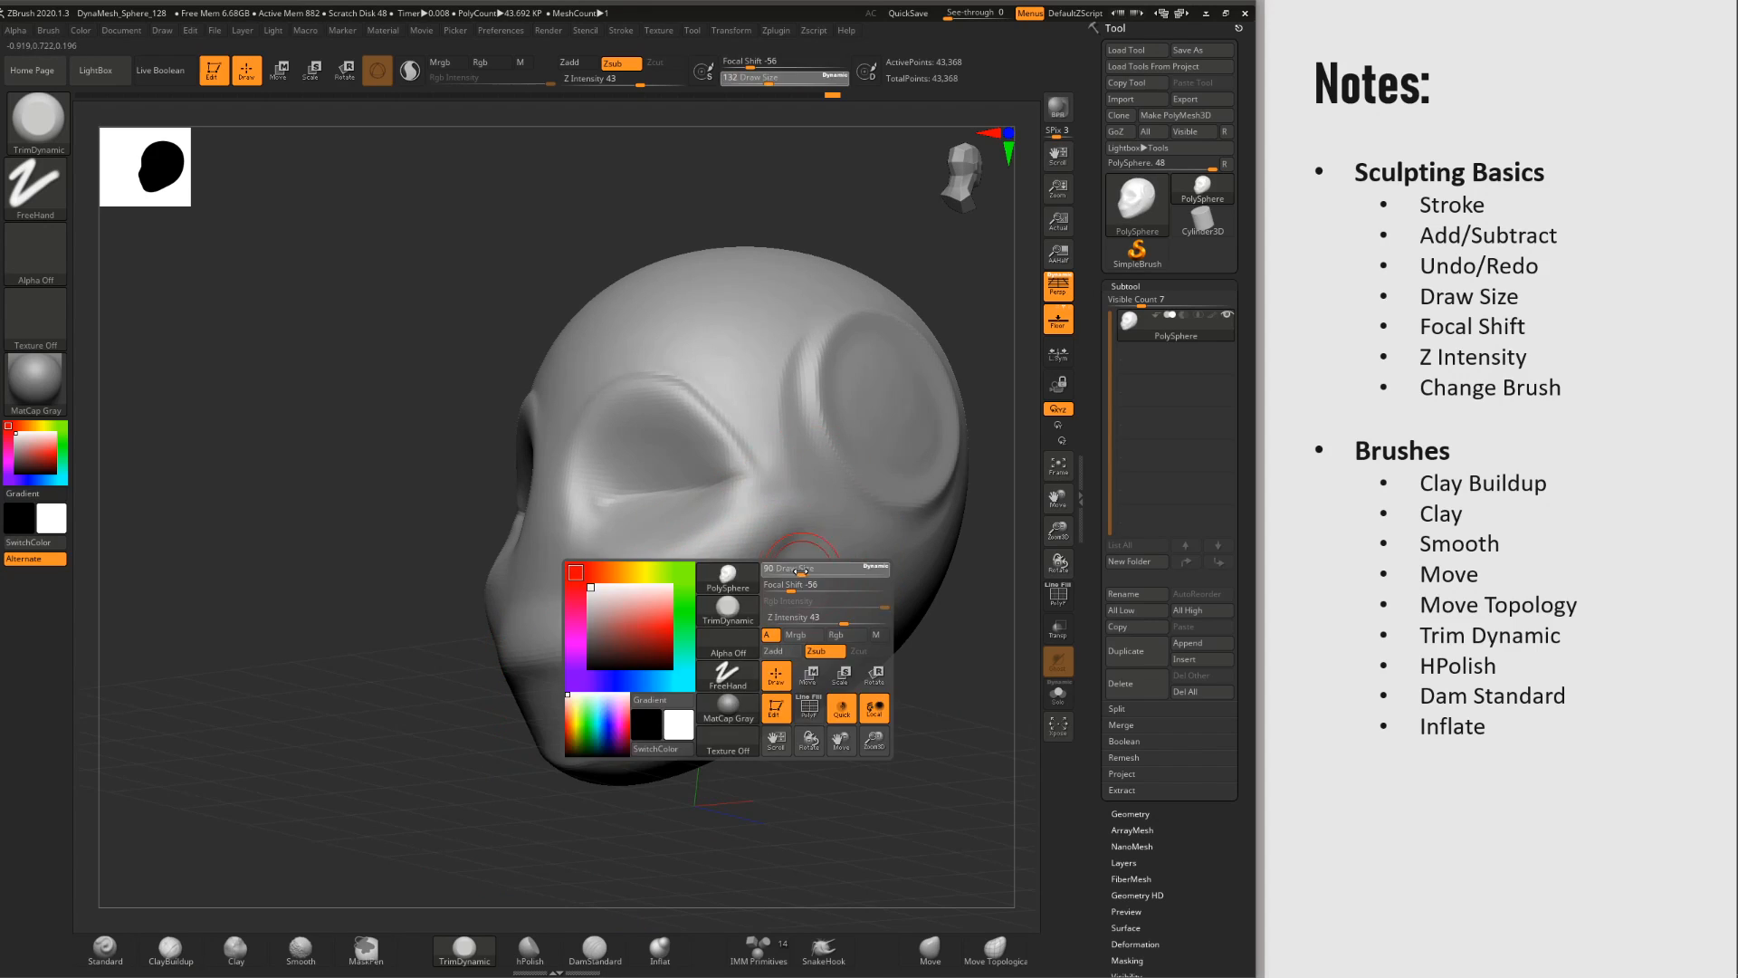
pyautogui.press('shift')
pyautogui.moveTo(644, 709); pyautogui.dragTo(675, 729, button='right')
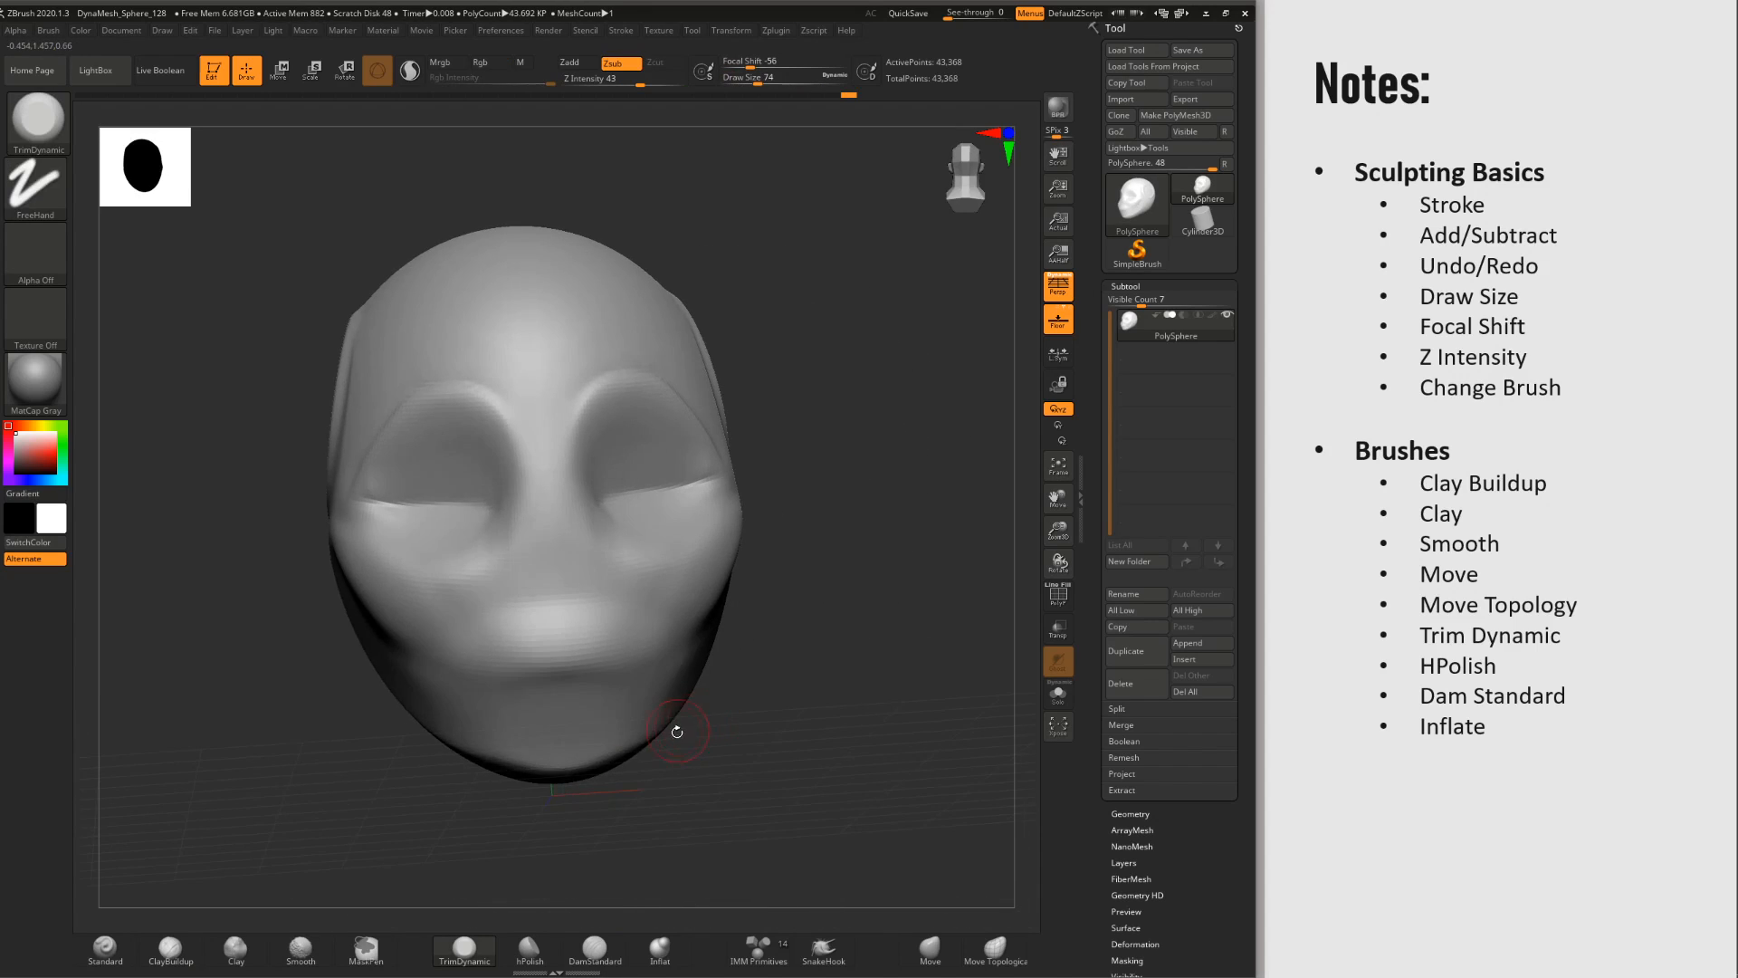
# Step: Set the TrimDynamic draw size to 140, flatten the mouth mound and smooth its edges into the cheeks
pyautogui.press('space')
pyautogui.moveTo(675, 731); pyautogui.dragTo(688, 731)
pyautogui.moveTo(540, 594)
pyautogui.mouseDown(button='right')
pyautogui.moveTo(506, 633)
pyautogui.moveTo(647, 623)
pyautogui.mouseUp(button='right')
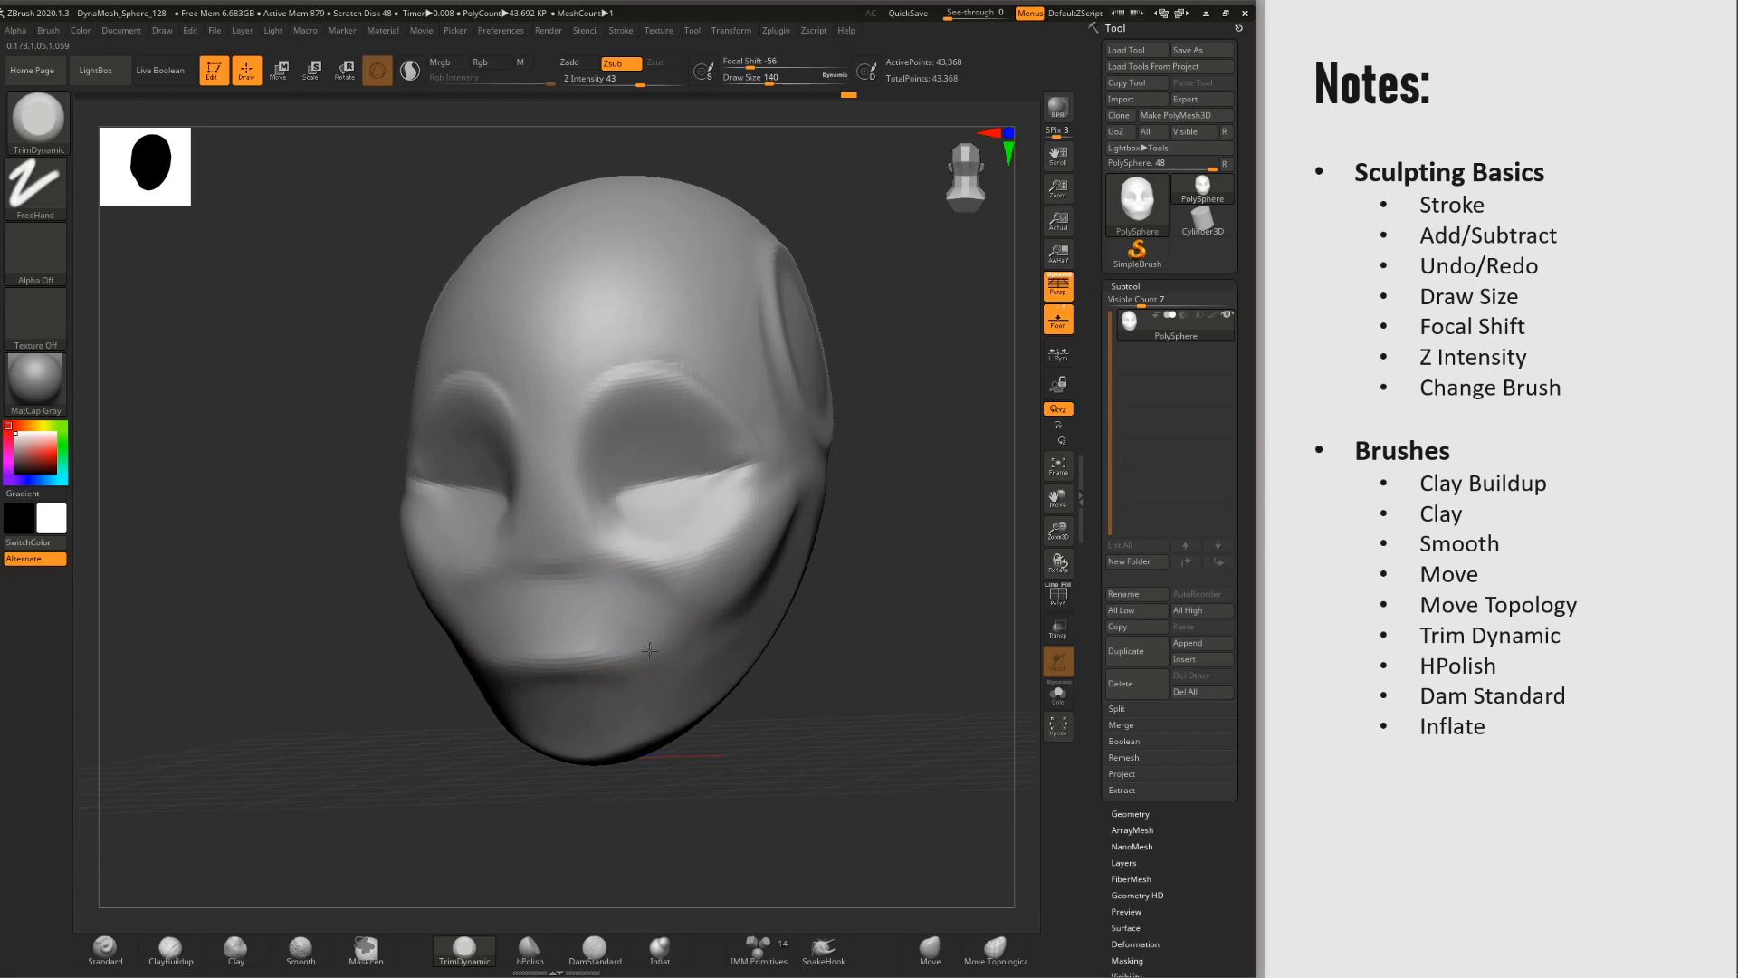
pyautogui.press('shift')
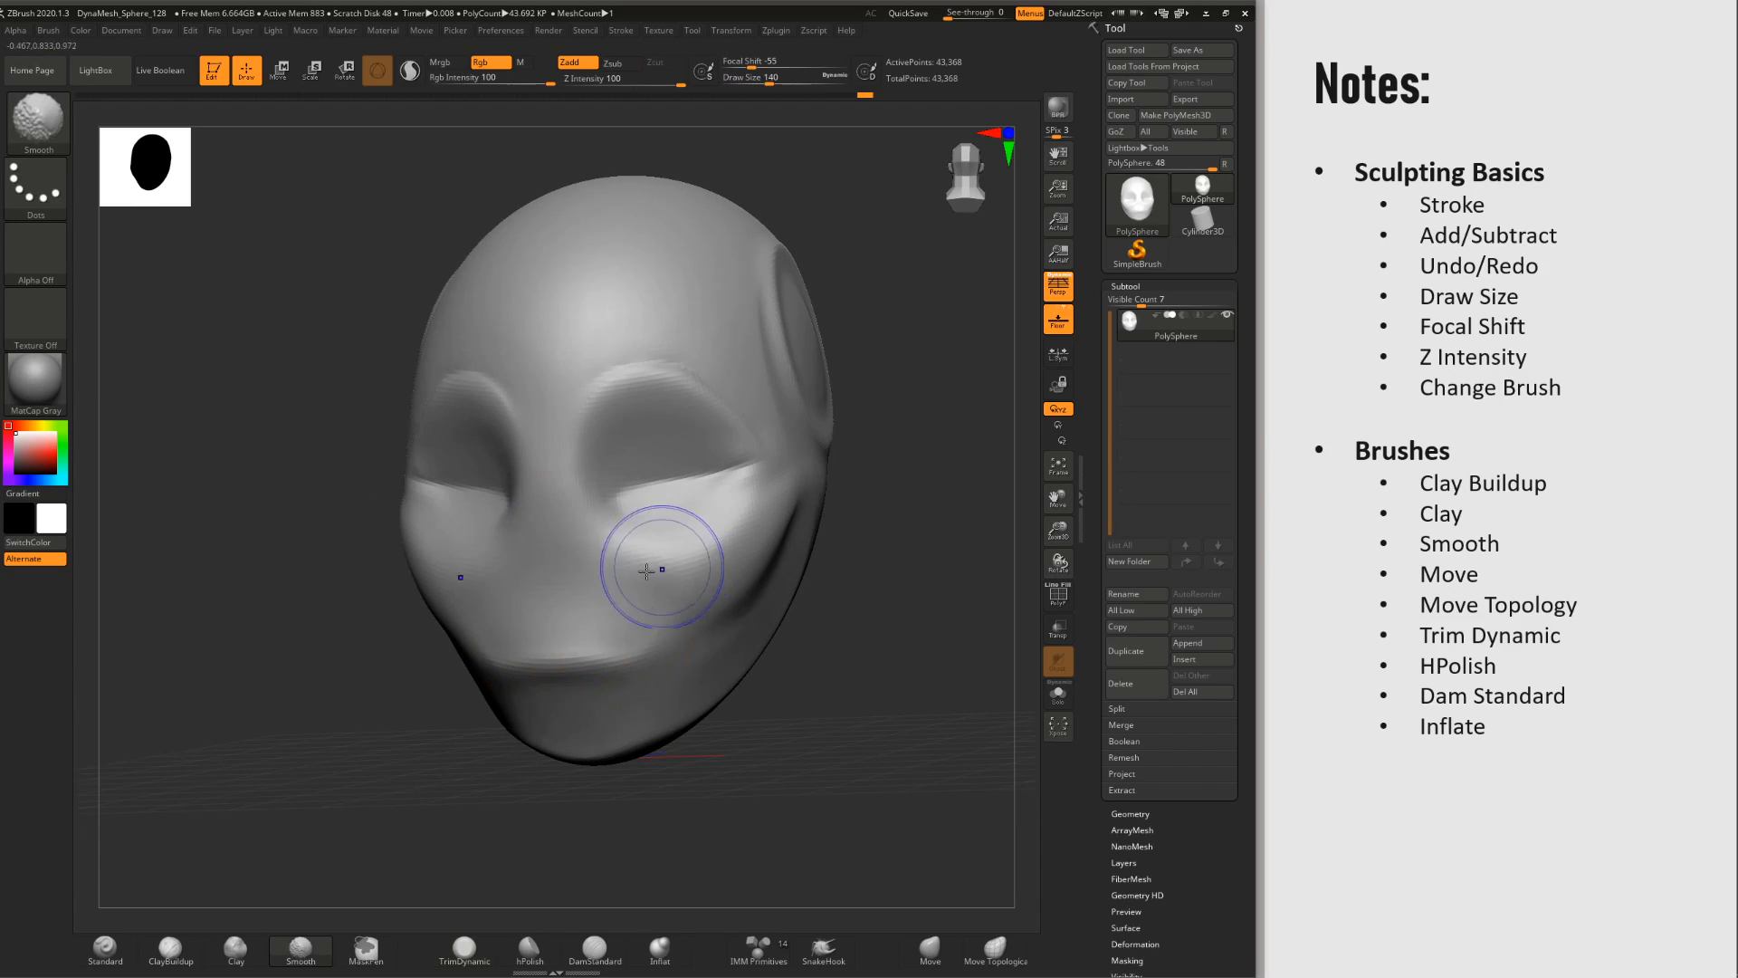
# Step: Switch to the Inflat brush and set its draw size to 542
pyautogui.click(658, 952)
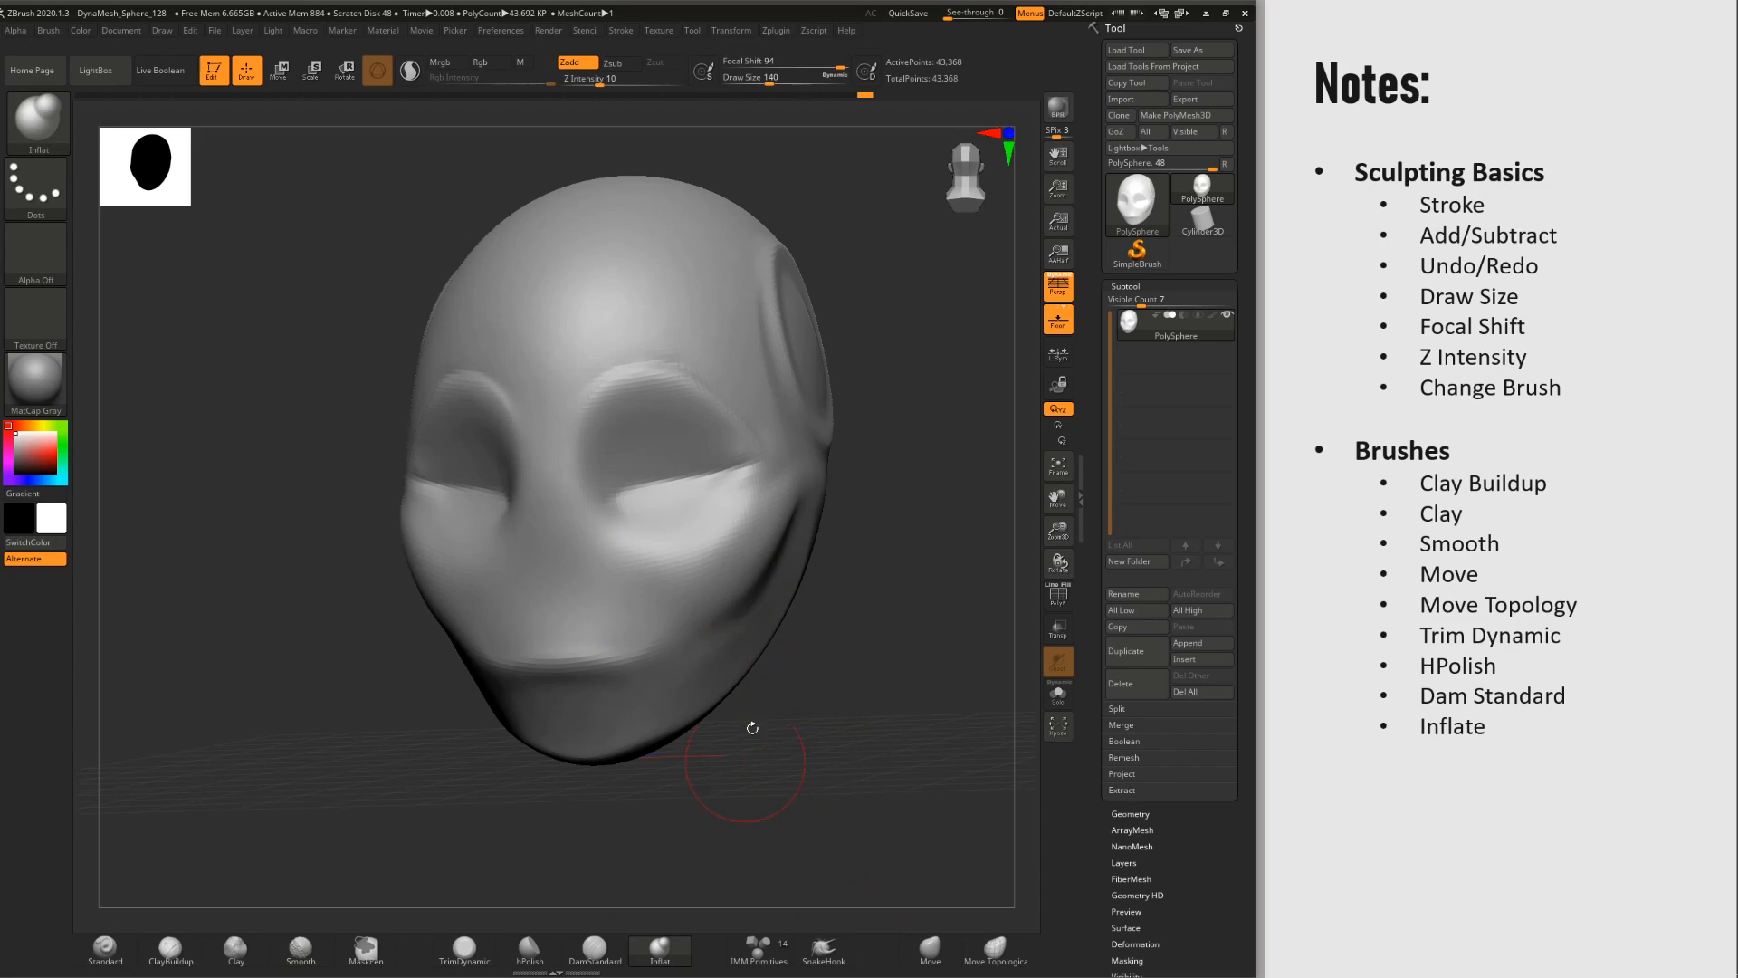
pyautogui.moveTo(753, 725); pyautogui.dragTo(667, 594, button='right')
pyautogui.press('space')
pyautogui.moveTo(704, 578)
pyautogui.mouseDown()
pyautogui.moveTo(763, 577)
pyautogui.moveTo(672, 594)
pyautogui.mouseUp()
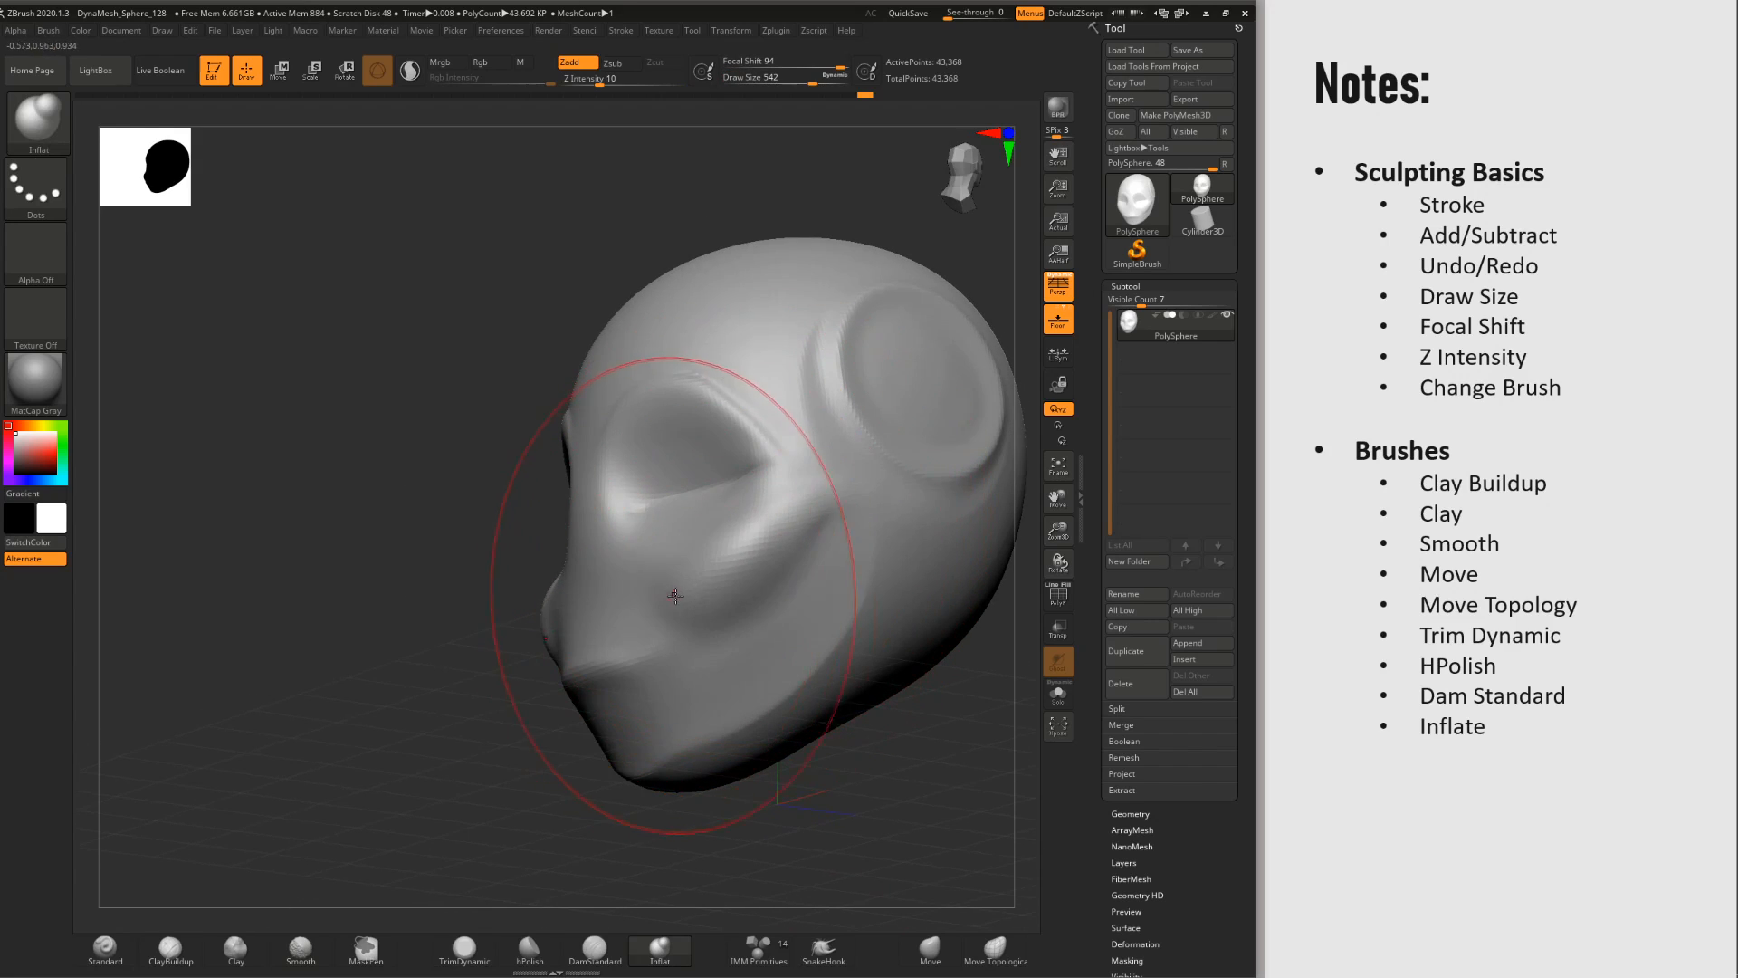
# Step: Set the Inflat focal shift to 14, try inflating the cheek area and undo the test strokes
pyautogui.moveTo(672, 594); pyautogui.dragTo(764, 603, button='right')
pyautogui.hotkey('ctrl', 'z')
pyautogui.press('space')
pyautogui.moveTo(776, 512)
pyautogui.mouseDown()
pyautogui.moveTo(753, 528)
pyautogui.moveTo(761, 505)
pyautogui.mouseUp()
pyautogui.hotkey('ctrl', 'z')
pyautogui.press('space')
pyautogui.moveTo(769, 506); pyautogui.dragTo(683, 518, button='right')
pyautogui.moveTo(665, 530); pyautogui.dragTo(784, 534)
pyautogui.moveTo(697, 554)
pyautogui.mouseDown(button='right')
pyautogui.moveTo(758, 586)
pyautogui.moveTo(798, 557)
pyautogui.moveTo(737, 503)
pyautogui.moveTo(696, 496)
pyautogui.moveTo(633, 553)
pyautogui.moveTo(489, 623)
pyautogui.mouseUp(button='right')
pyautogui.hotkey('ctrl', 'z')
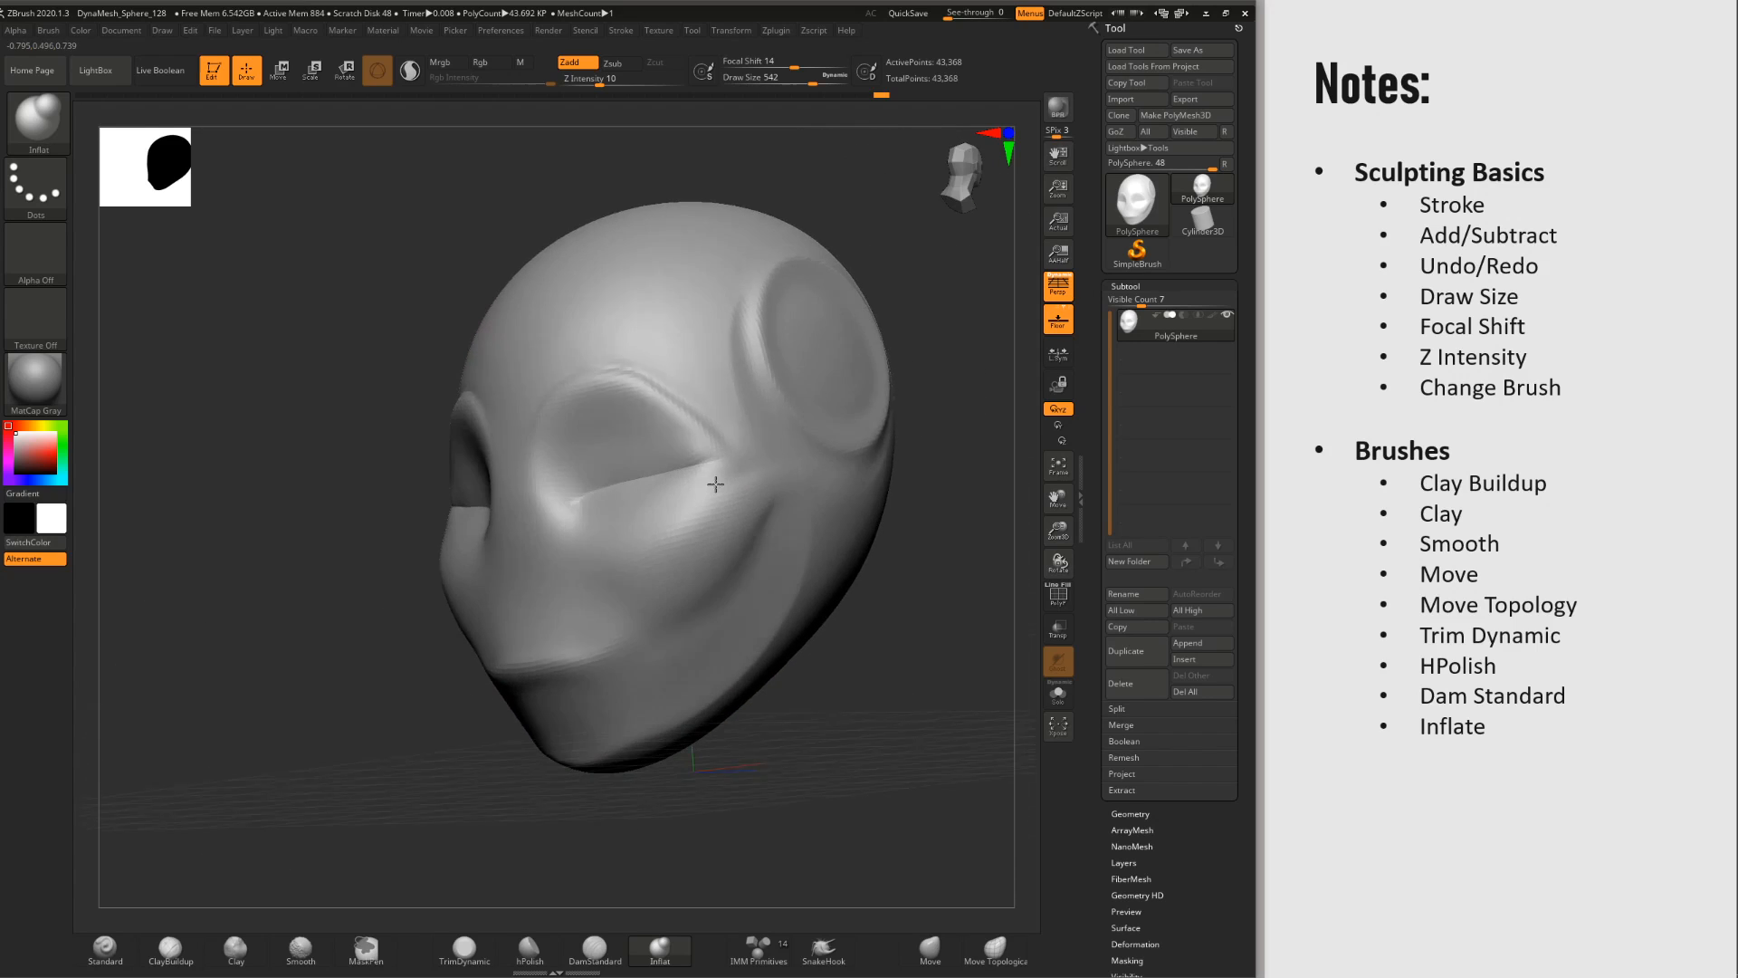
# Step: Smooth the front ridge of the mouth
pyautogui.keyDown('shift'); pyautogui.moveTo(543, 653); pyautogui.dragTo(507, 674); pyautogui.keyUp('shift')
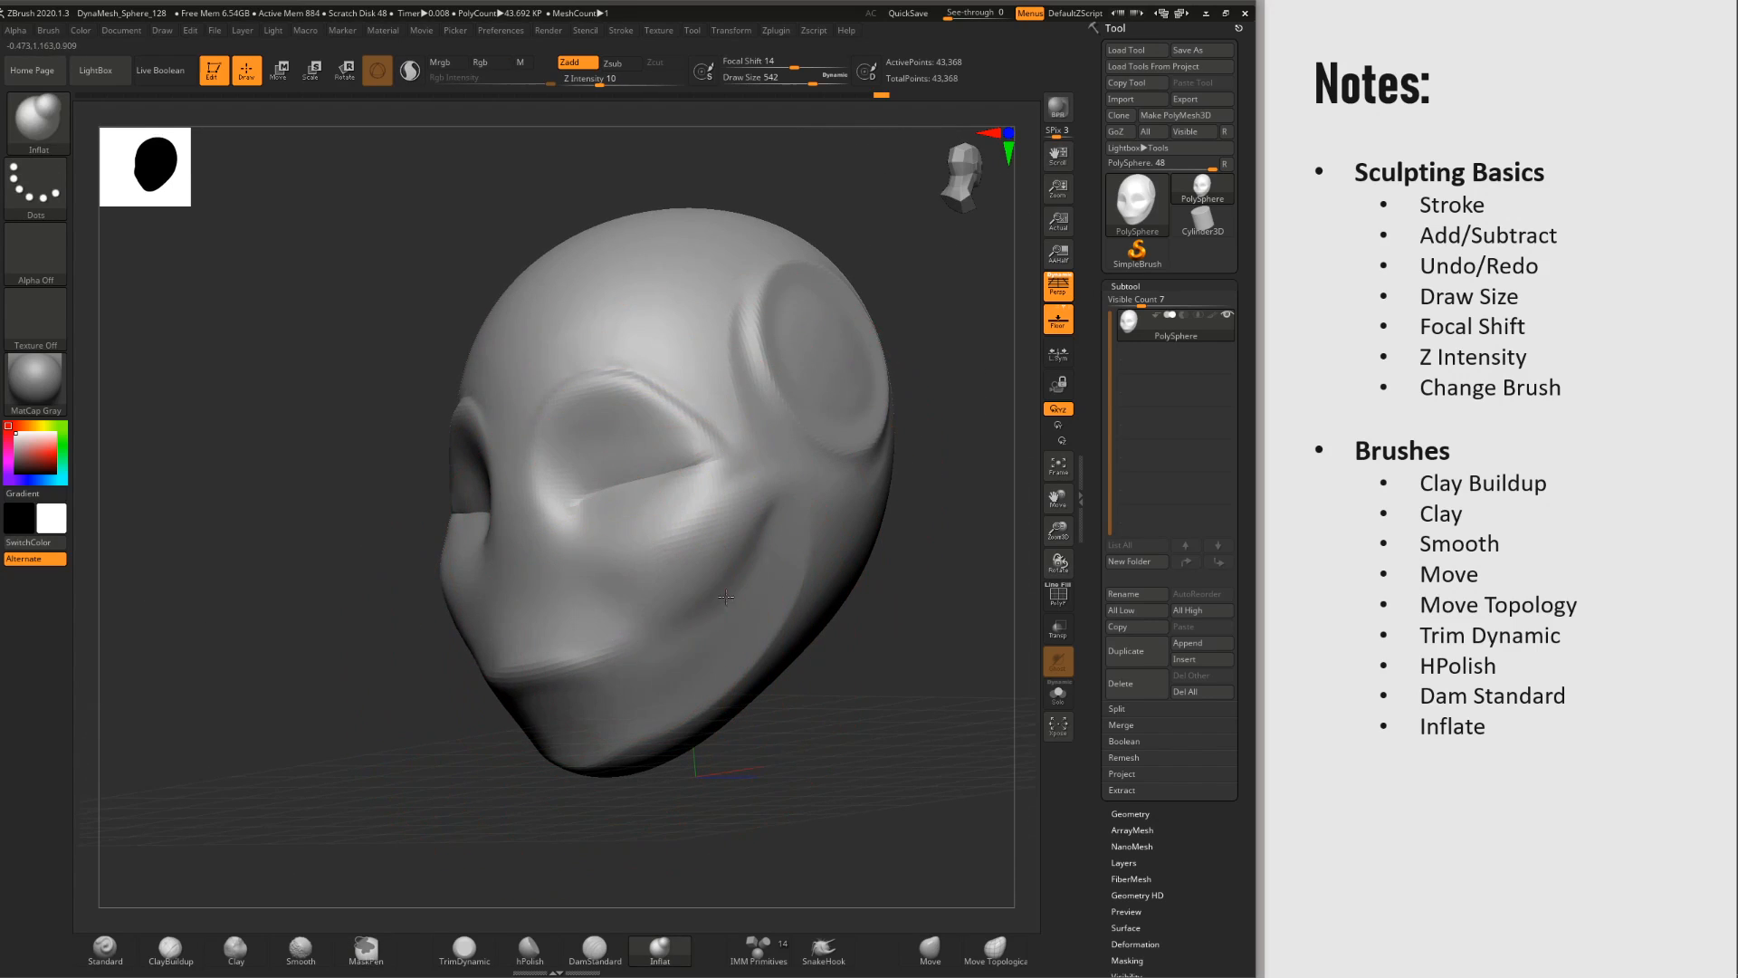
pyautogui.moveTo(685, 599)
pyautogui.mouseDown(button='right')
pyautogui.moveTo(718, 718)
pyautogui.moveTo(883, 520)
pyautogui.mouseUp(button='right')
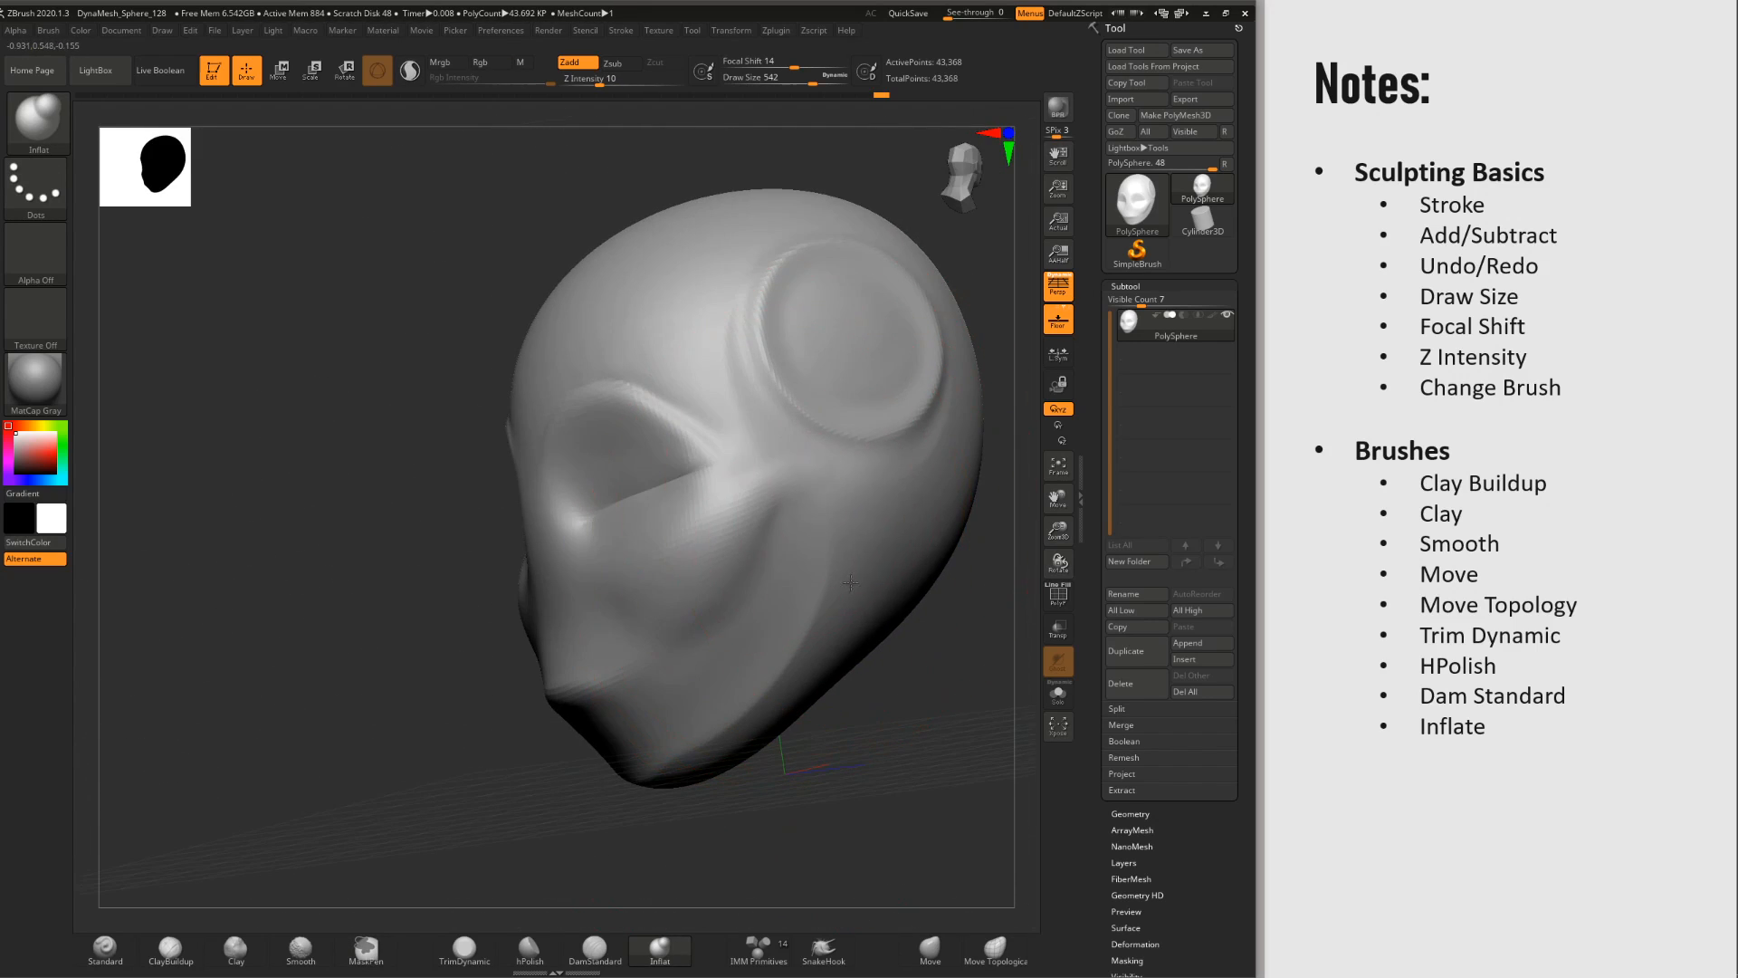
# Step: Undo the last two Inflate strokes on the cheek and redo one of them
pyautogui.moveTo(661, 566)
pyautogui.mouseDown(button='right')
pyautogui.moveTo(756, 531)
pyautogui.moveTo(709, 535)
pyautogui.moveTo(667, 572)
pyautogui.moveTo(744, 485)
pyautogui.moveTo(755, 541)
pyautogui.moveTo(703, 504)
pyautogui.moveTo(691, 637)
pyautogui.moveTo(680, 626)
pyautogui.mouseUp(button='right')
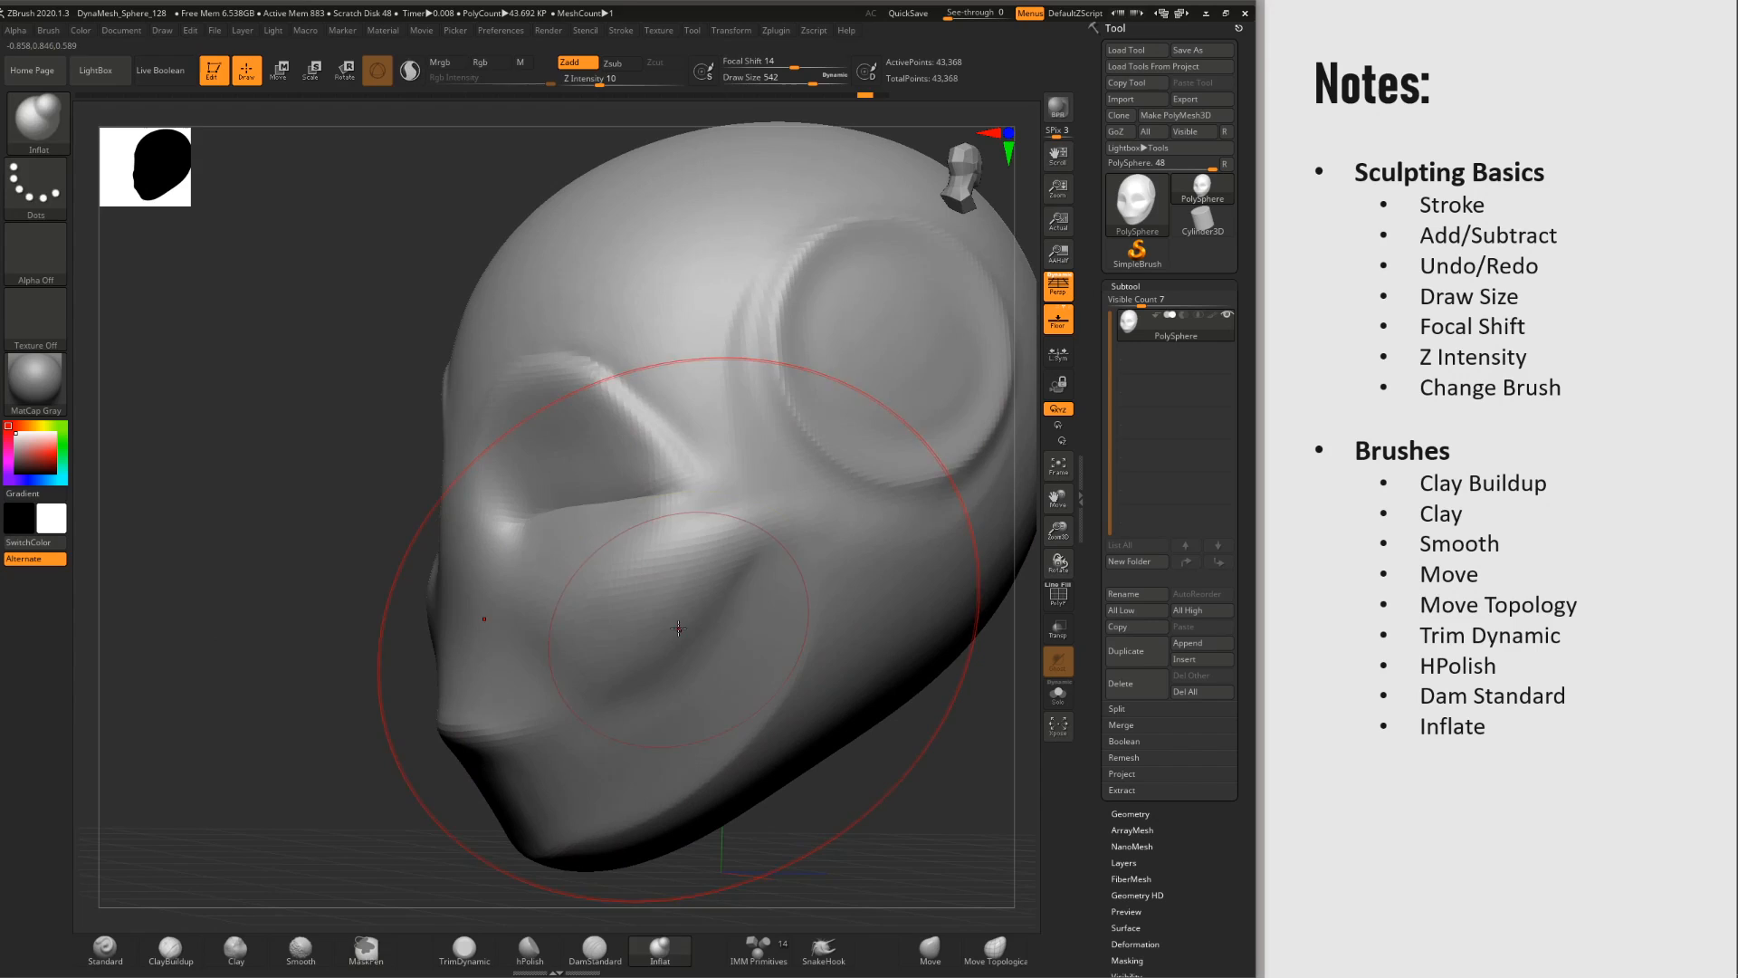
pyautogui.hotkey('ctrl', 'z')
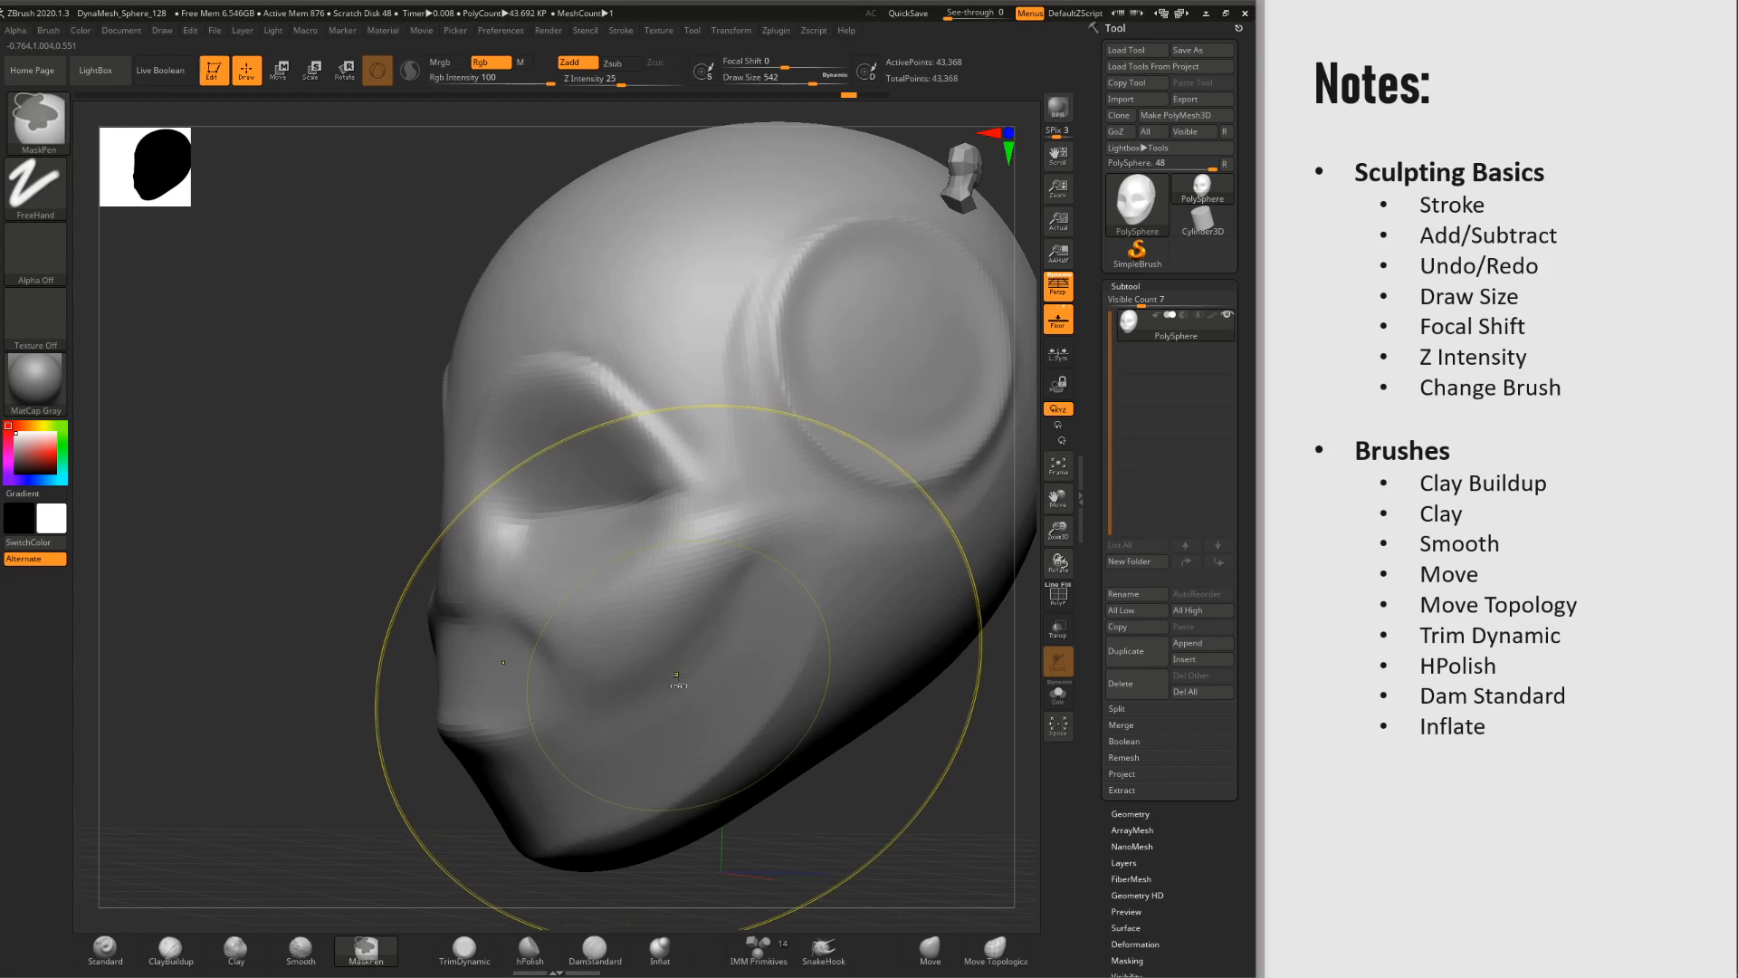
pyautogui.hotkey('ctrl', 'z')
pyautogui.hotkey('ctrl', 'shift', 'z')
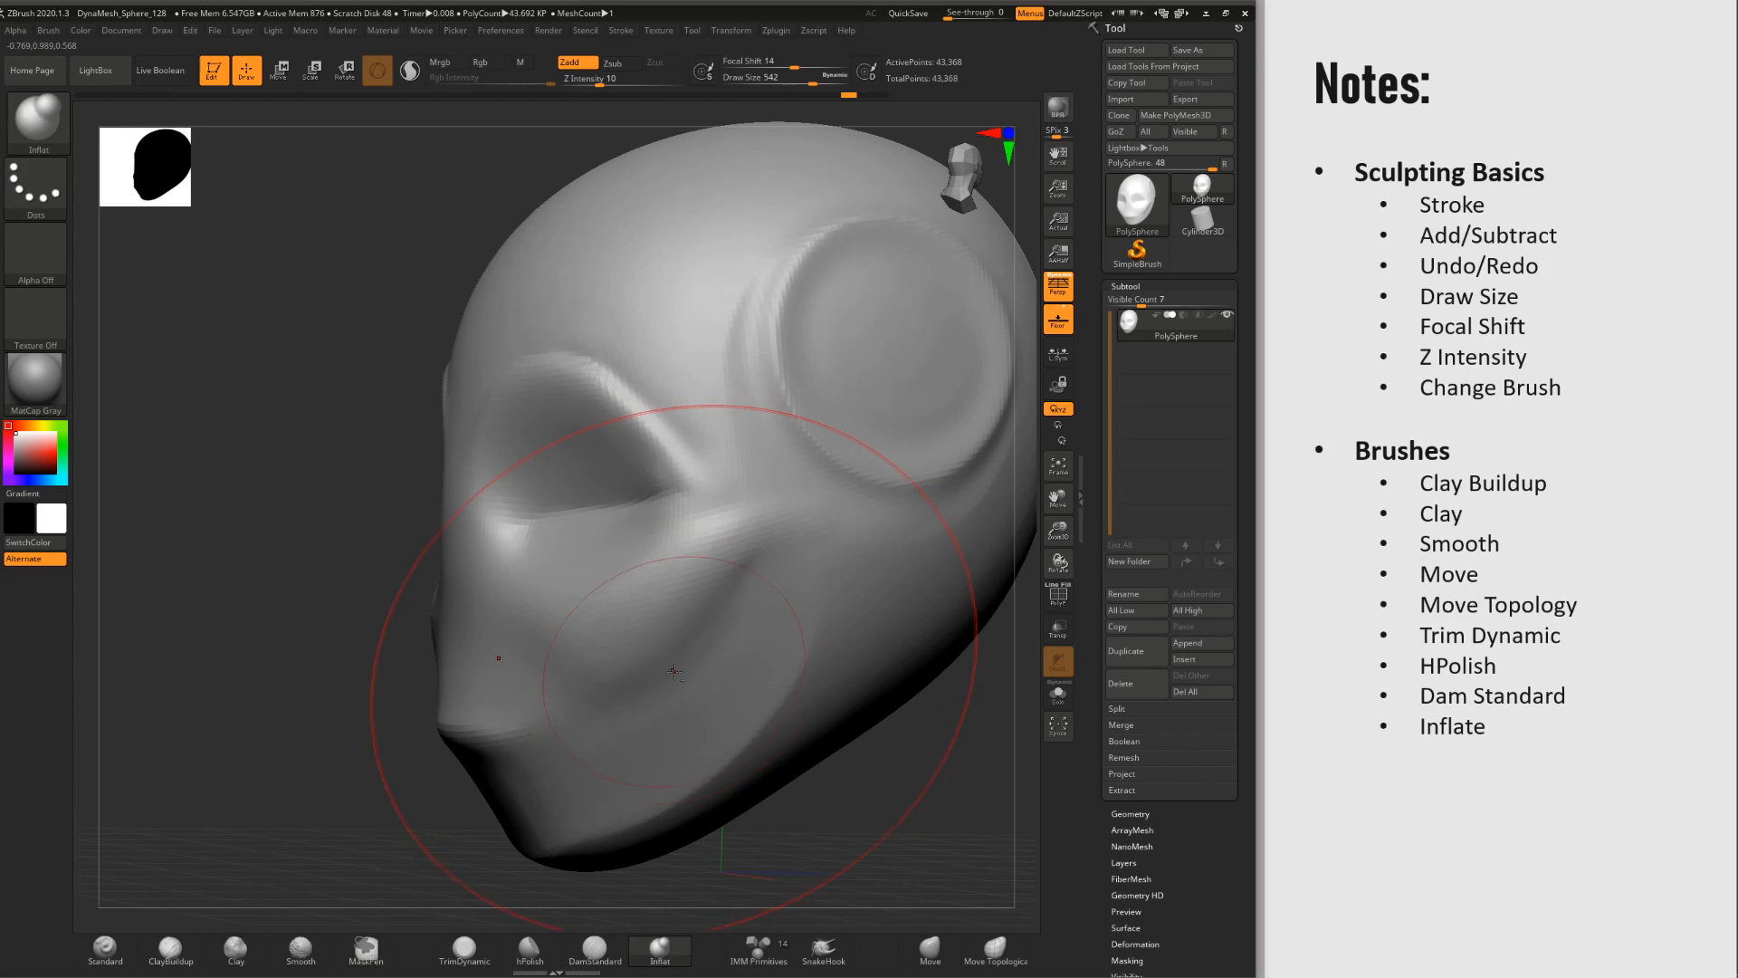
# Step: Flatten the cheek surface with the TrimDynamic brush at draw size 331 and reduce the draw size to 217
pyautogui.moveTo(676, 668)
pyautogui.keyDown('ctrl'); pyautogui.mouseDown(button='right')
pyautogui.moveTo(627, 660)
pyautogui.moveTo(362, 879)
pyautogui.mouseUp(button='right'); pyautogui.keyUp('ctrl')
pyautogui.click(486, 963)
pyautogui.moveTo(591, 880); pyautogui.dragTo(520, 801, button='right')
pyautogui.press('space')
pyautogui.moveTo(635, 645); pyautogui.dragTo(612, 650)
pyautogui.moveTo(619, 637); pyautogui.dragTo(660, 640, button='right')
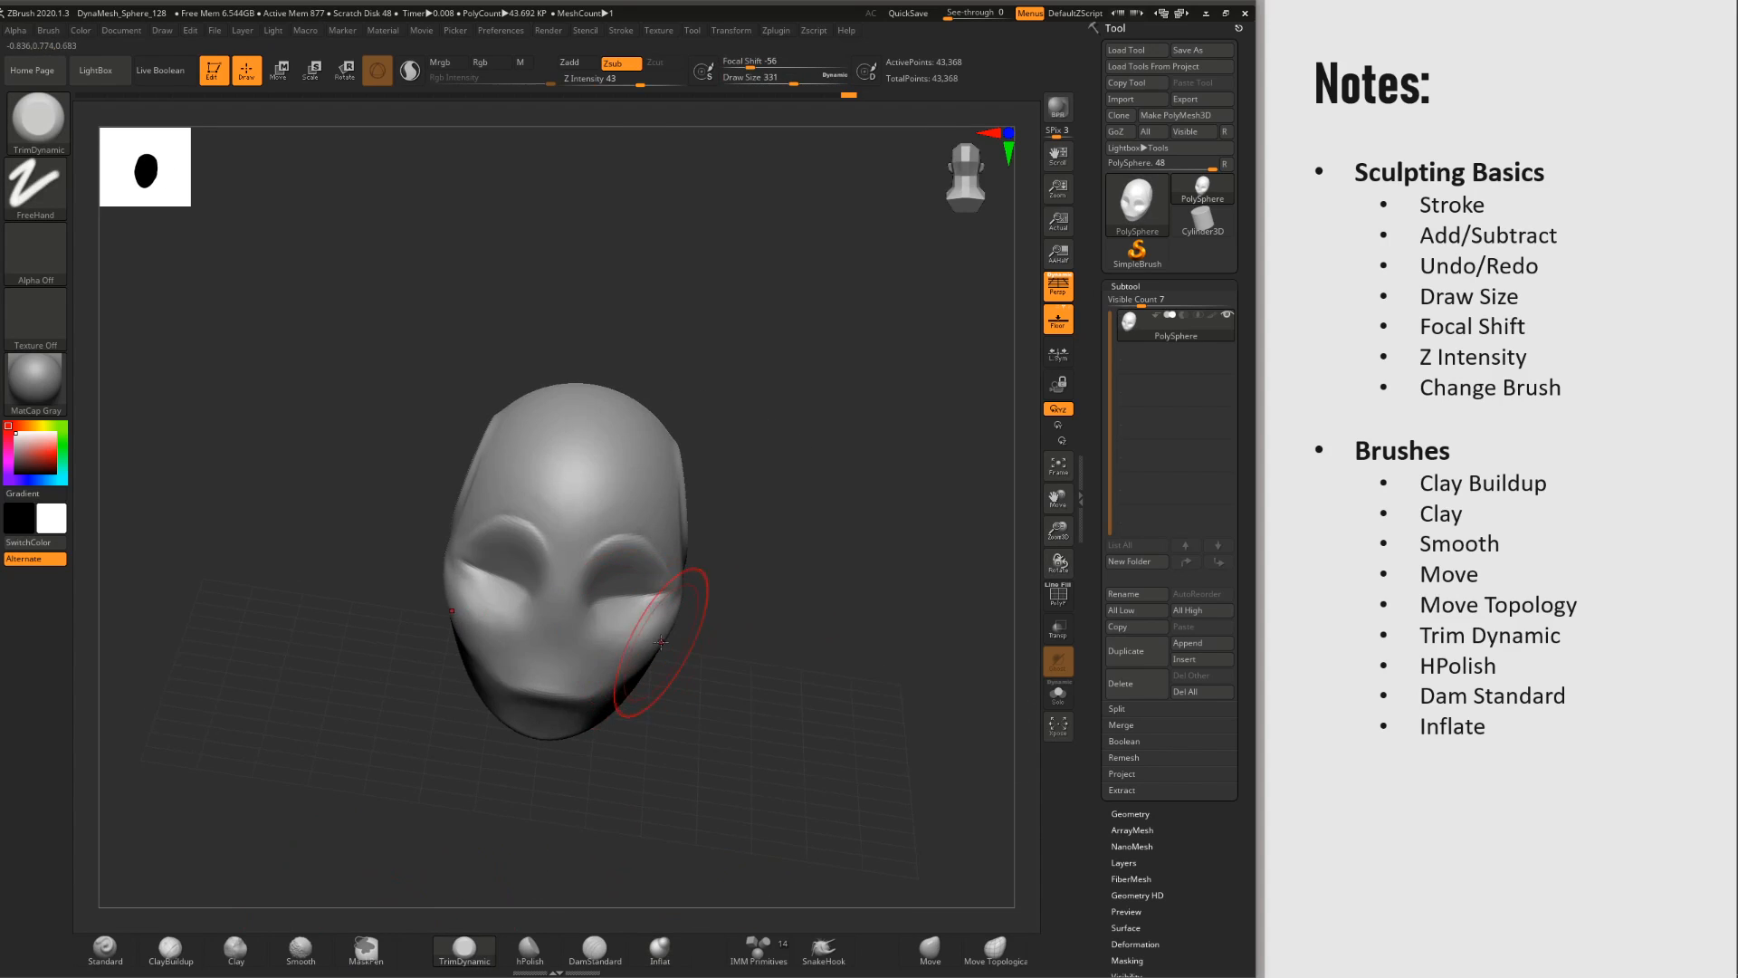
pyautogui.moveTo(660, 640); pyautogui.dragTo(654, 659)
pyautogui.moveTo(653, 659); pyautogui.dragTo(623, 639, button='right')
pyautogui.press('space')
pyautogui.moveTo(623, 639); pyautogui.dragTo(608, 639)
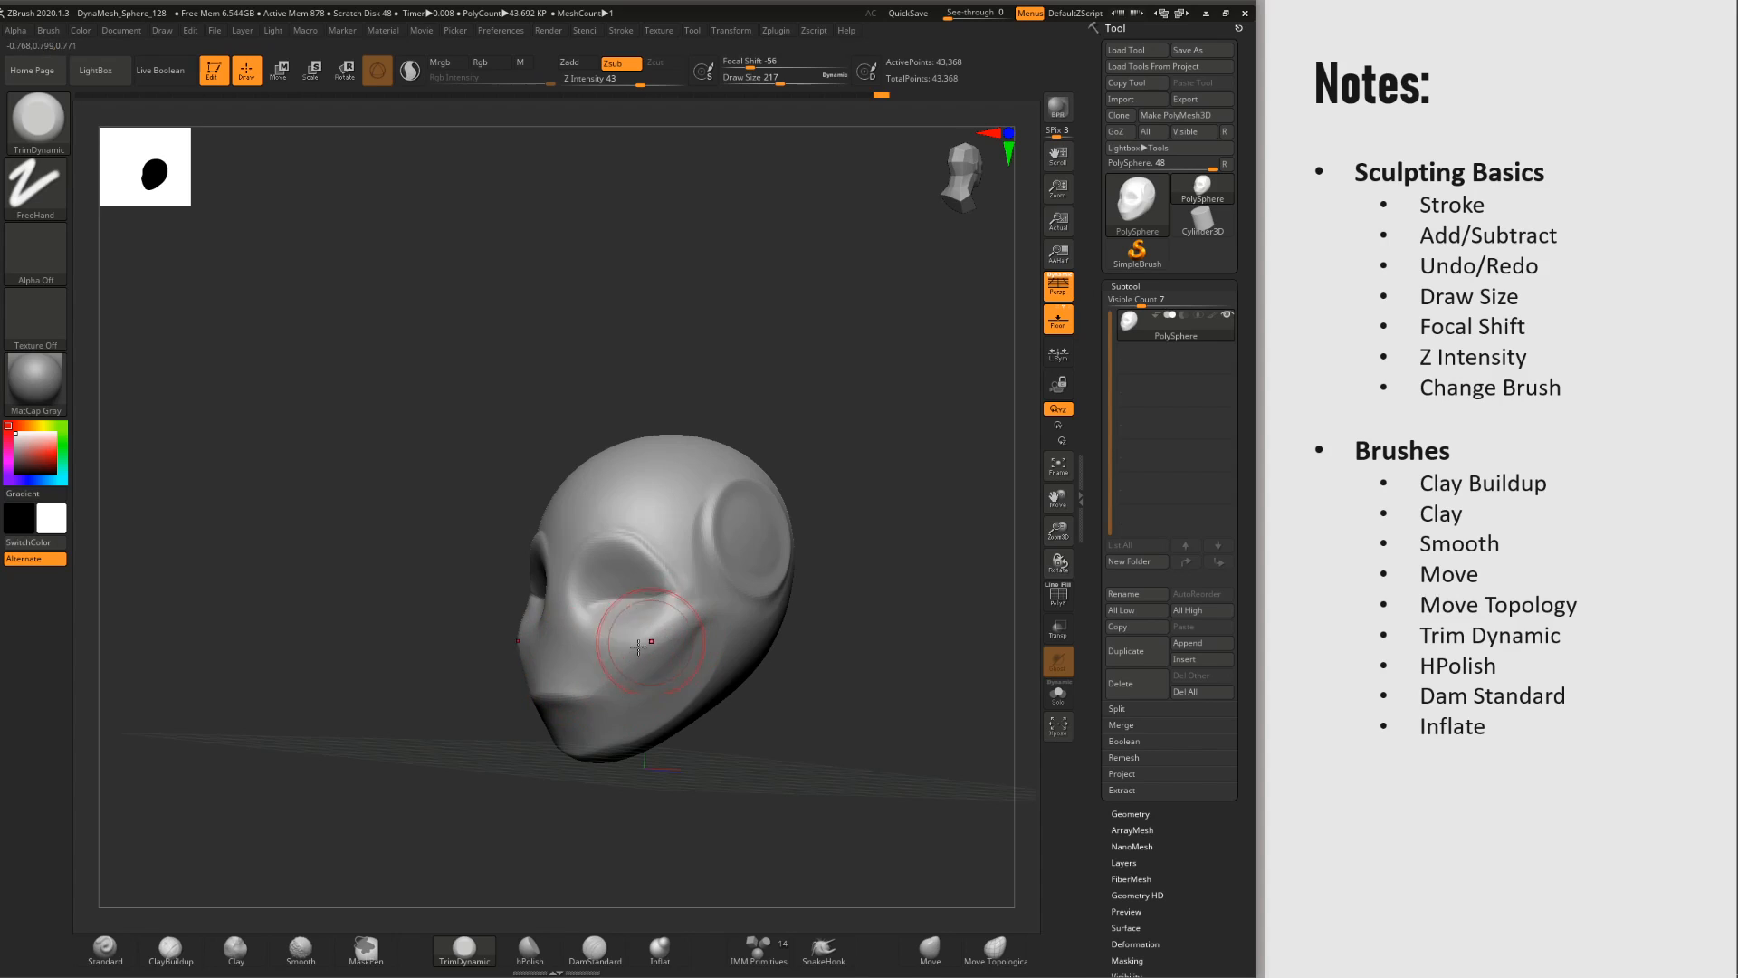
pyautogui.moveTo(619, 617)
pyautogui.mouseDown(button='right')
pyautogui.moveTo(744, 637)
pyautogui.moveTo(599, 612)
pyautogui.mouseUp(button='right')
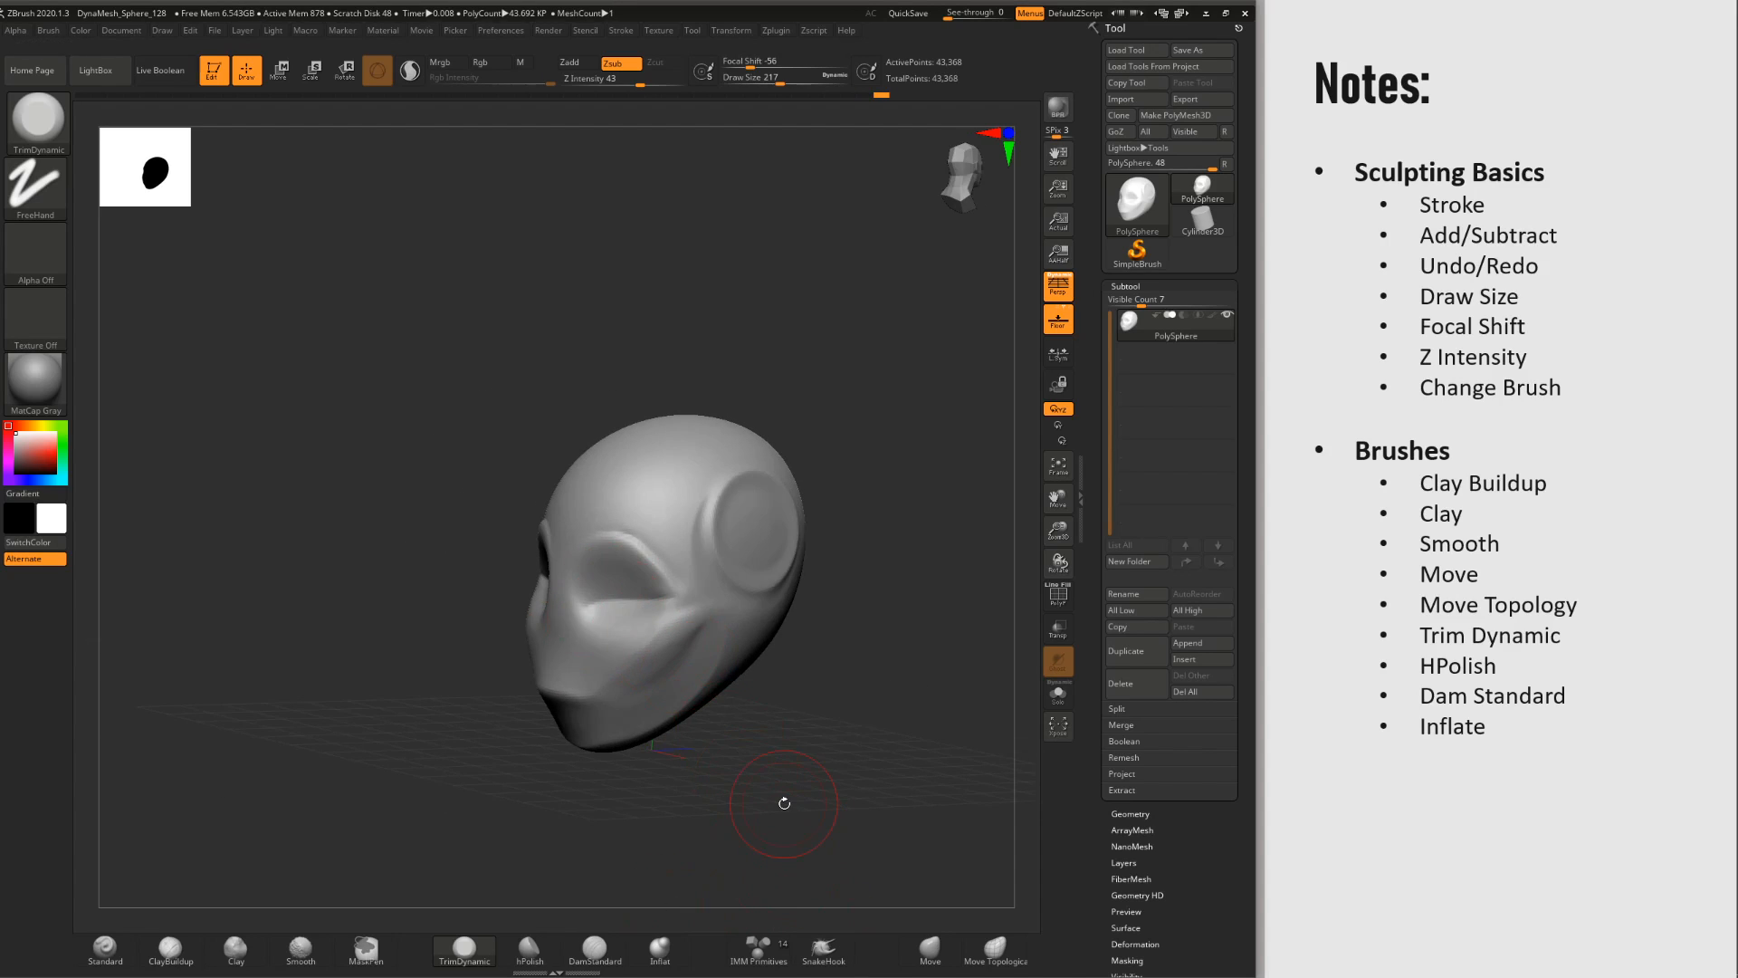
pyautogui.click(1302, 736)
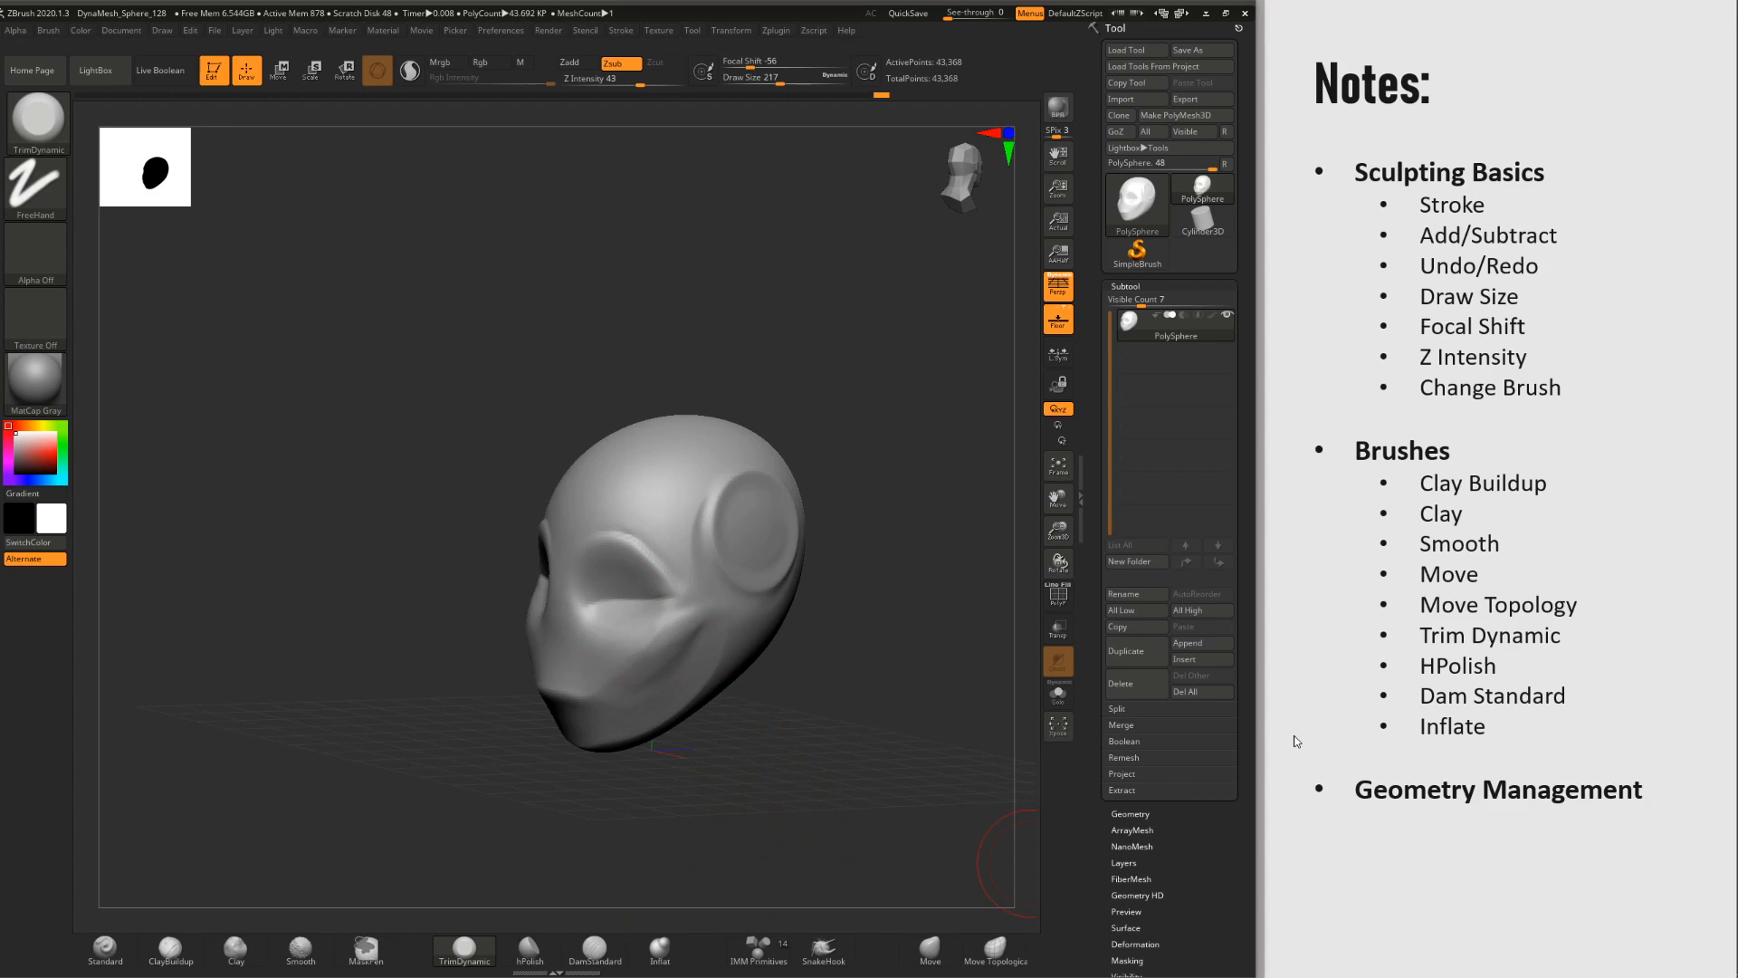
pyautogui.press('shift')
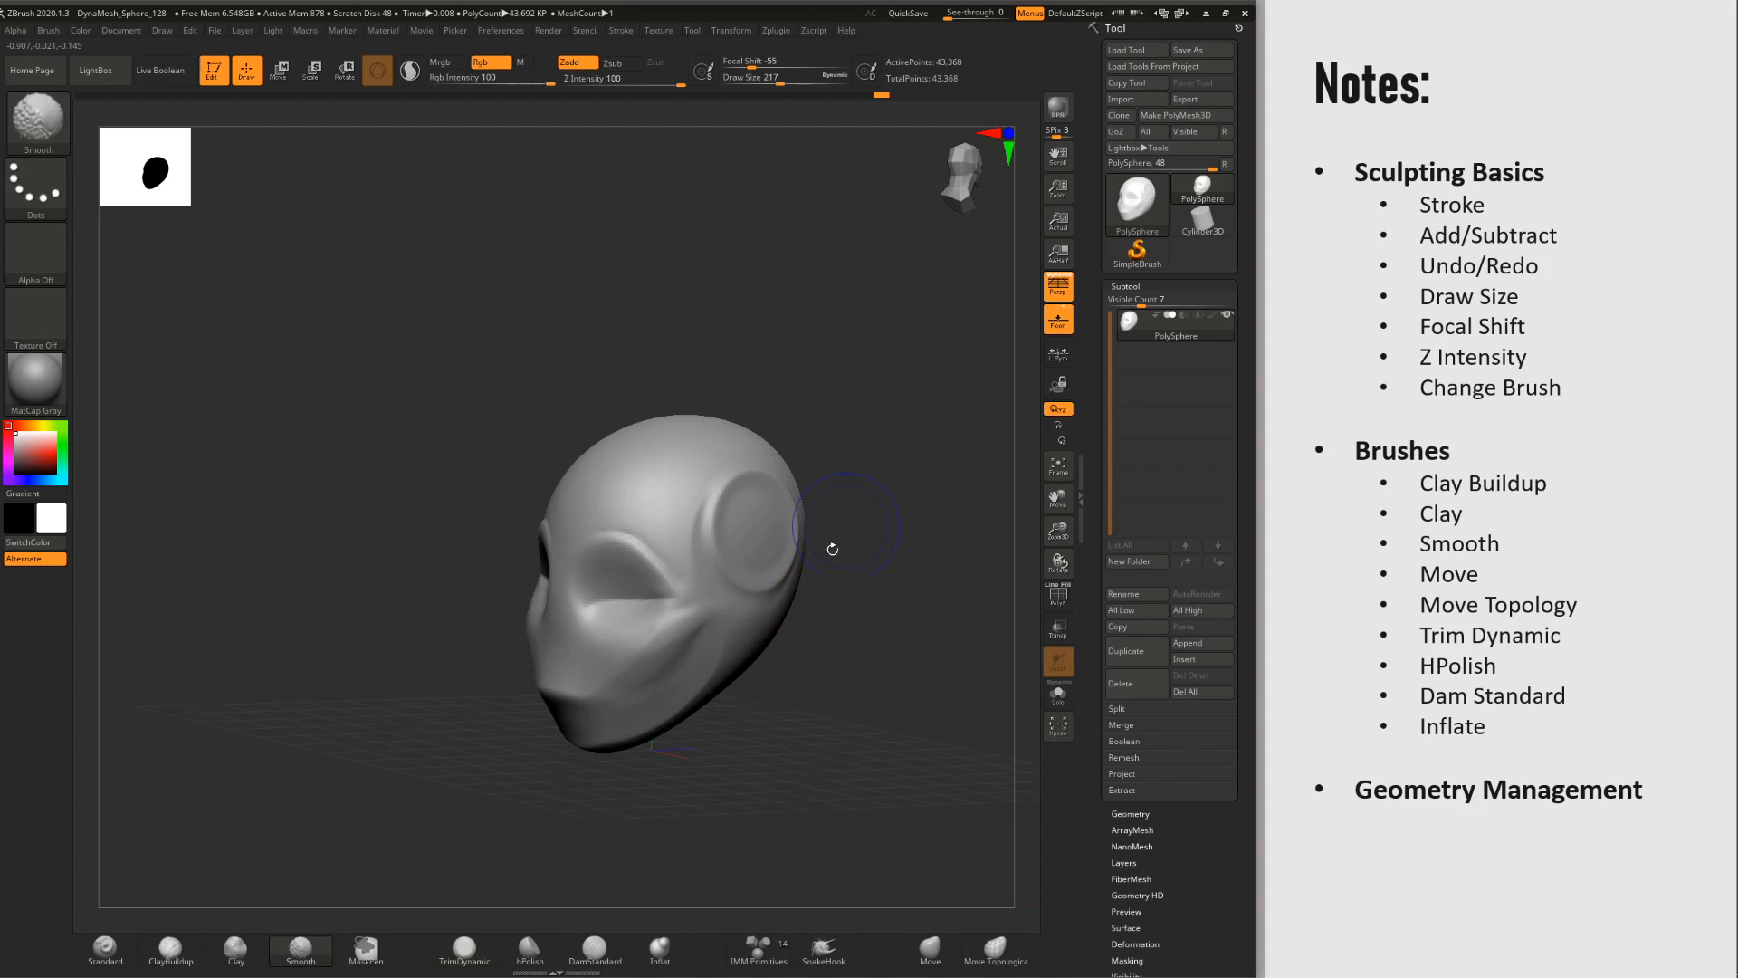
pyautogui.moveTo(679, 663)
pyautogui.mouseDown(button='right')
pyautogui.moveTo(757, 667)
pyautogui.moveTo(771, 748)
pyautogui.mouseUp(button='right')
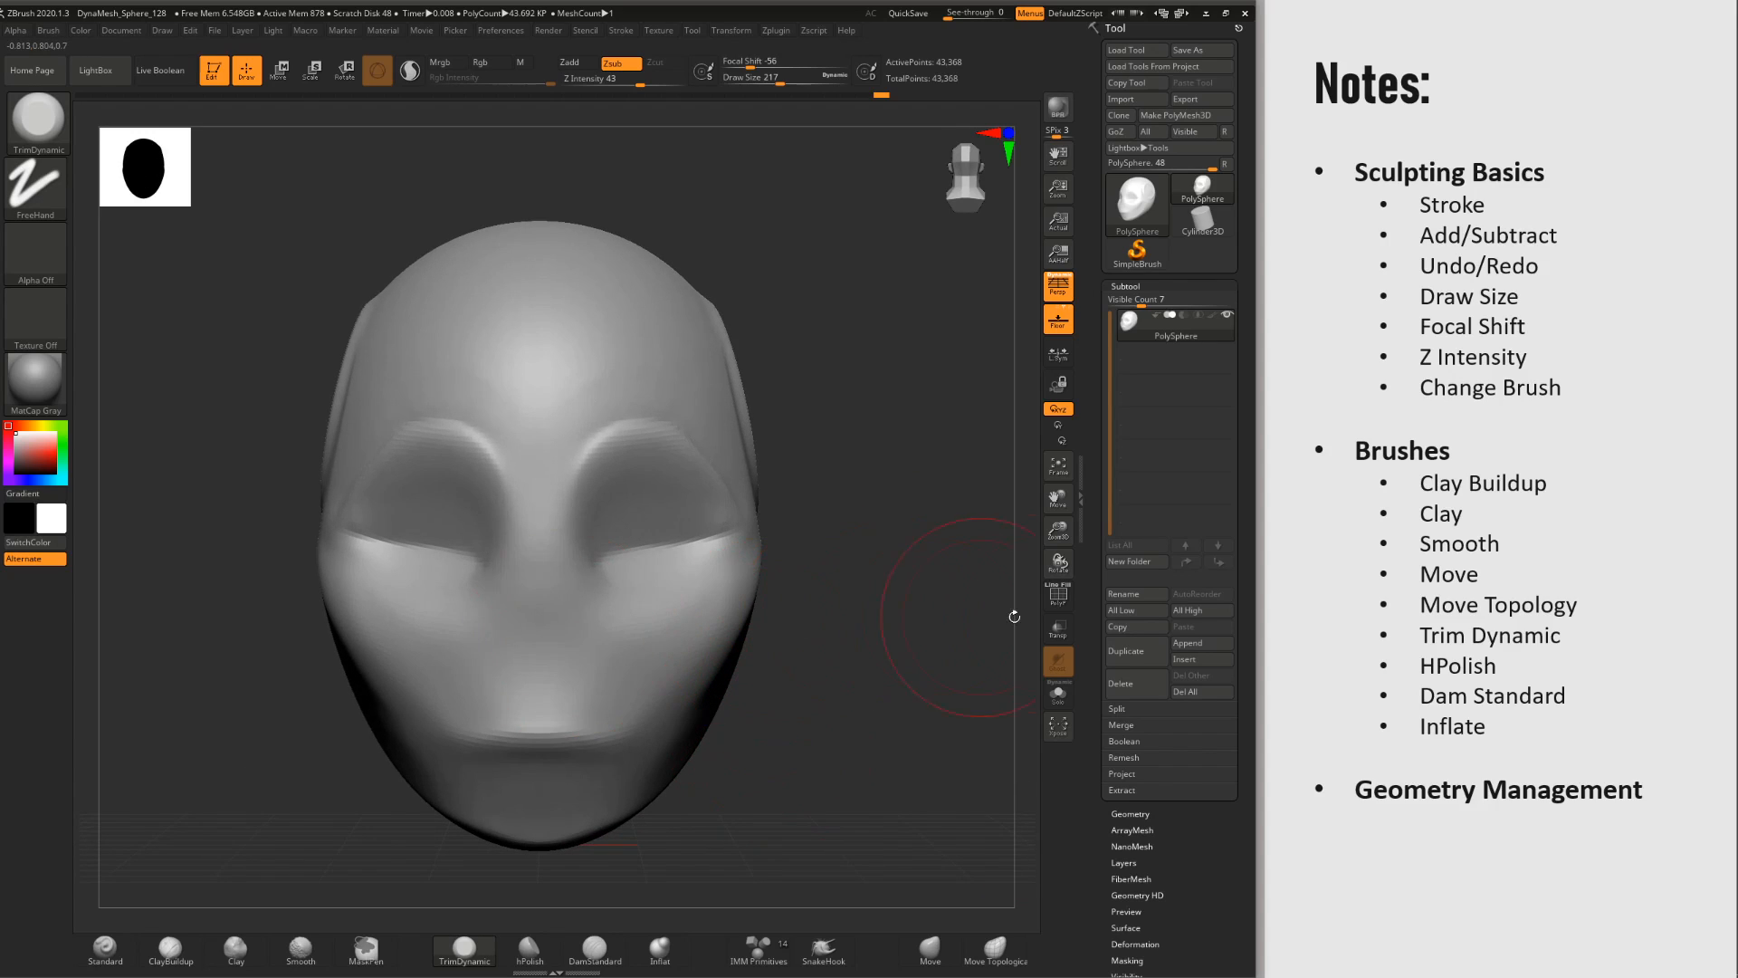
pyautogui.click(1298, 667)
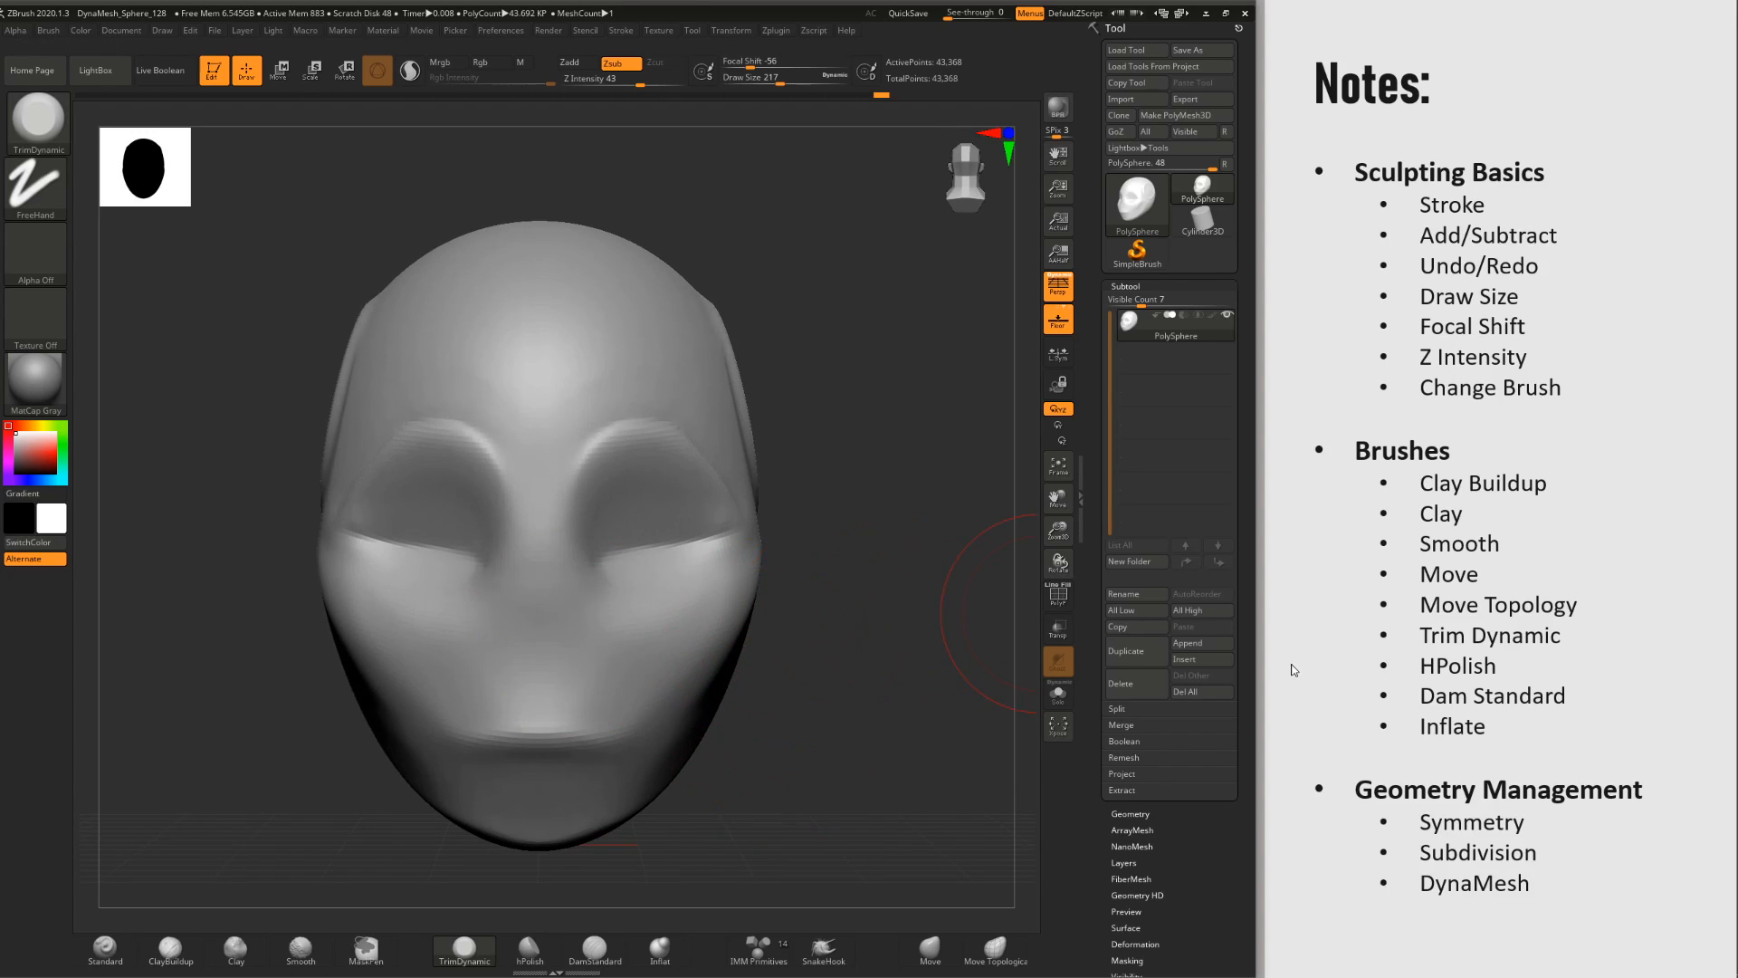
pyautogui.click(1292, 674)
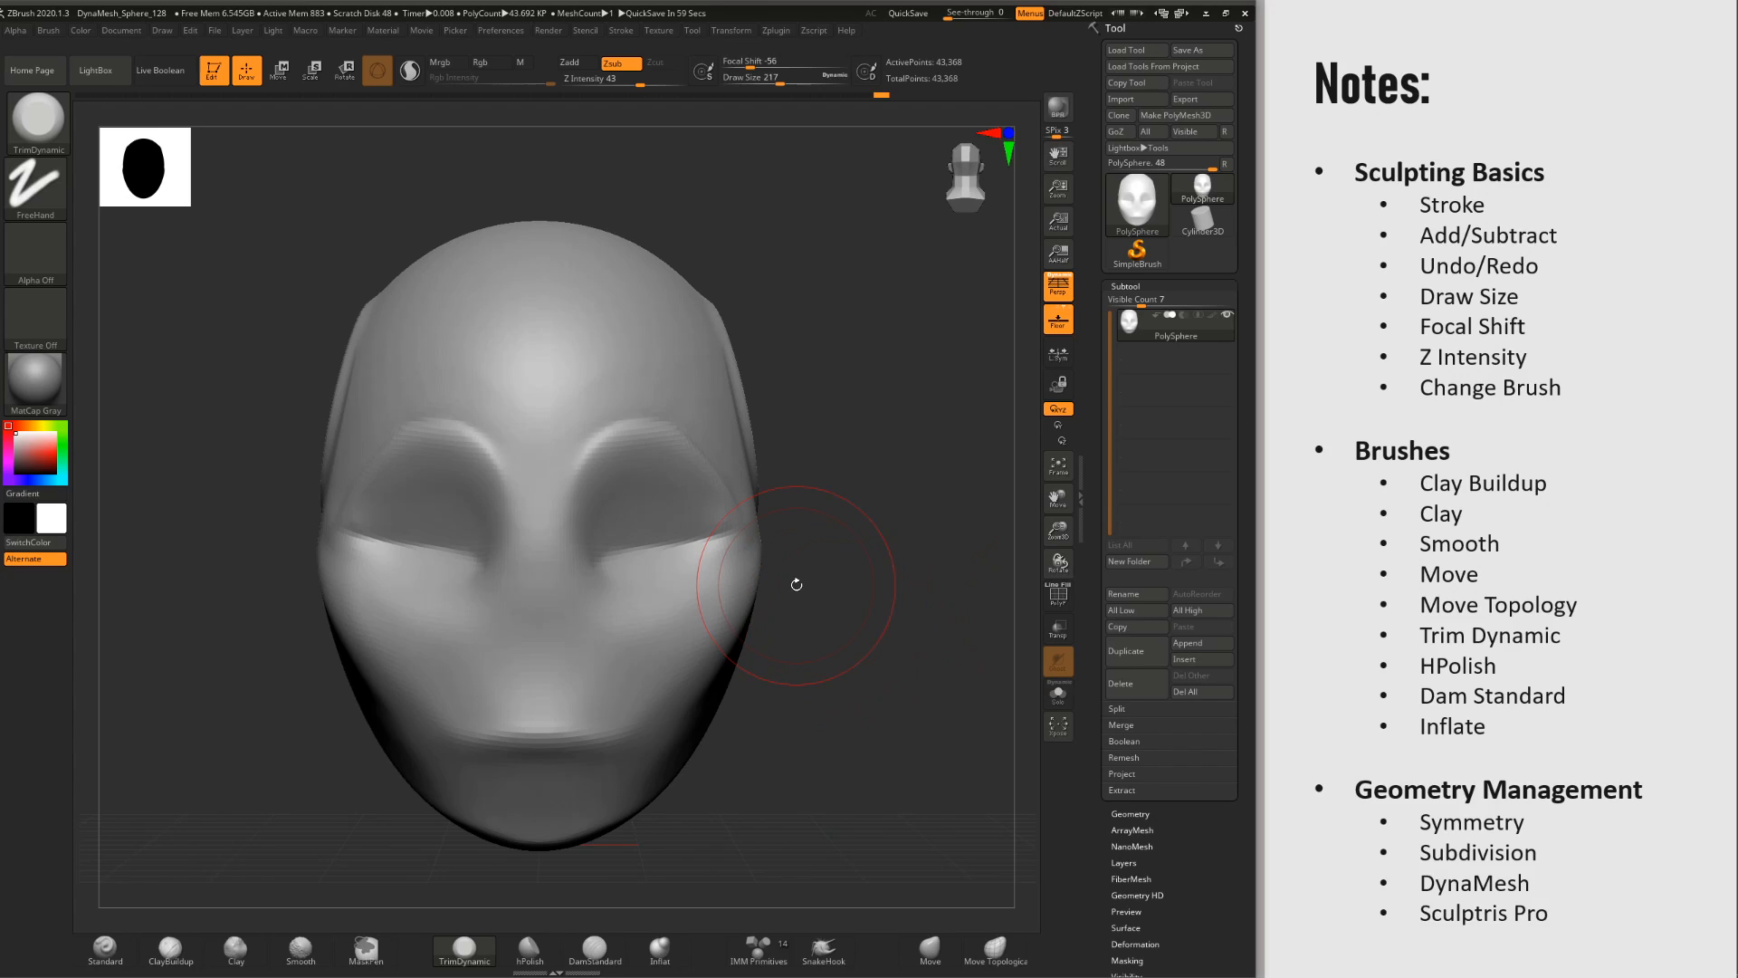
# Step: Trim a flat spot on each side of the forehead using the TrimDynamic brush at draw size 149 with symmetry
pyautogui.moveTo(789, 431); pyautogui.dragTo(691, 398, button='right')
pyautogui.moveTo(594, 371); pyautogui.dragTo(603, 444, button='right')
pyautogui.press('space')
pyautogui.moveTo(601, 444); pyautogui.dragTo(592, 444)
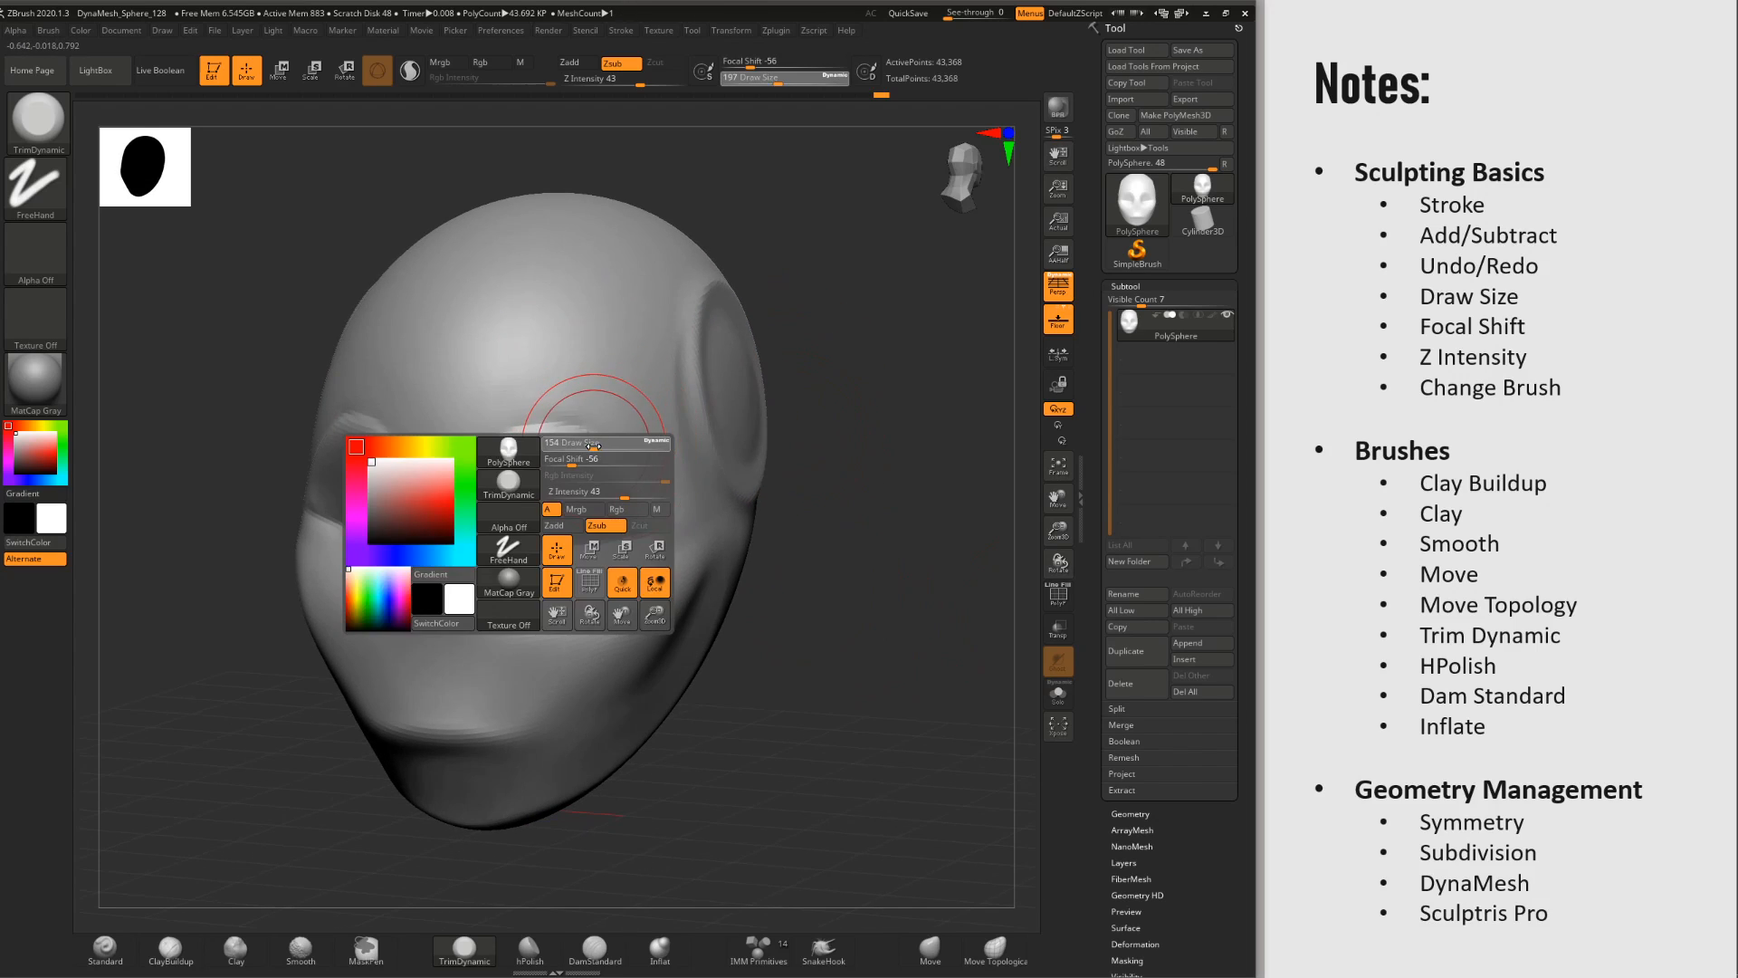
pyautogui.moveTo(550, 348); pyautogui.dragTo(567, 324)
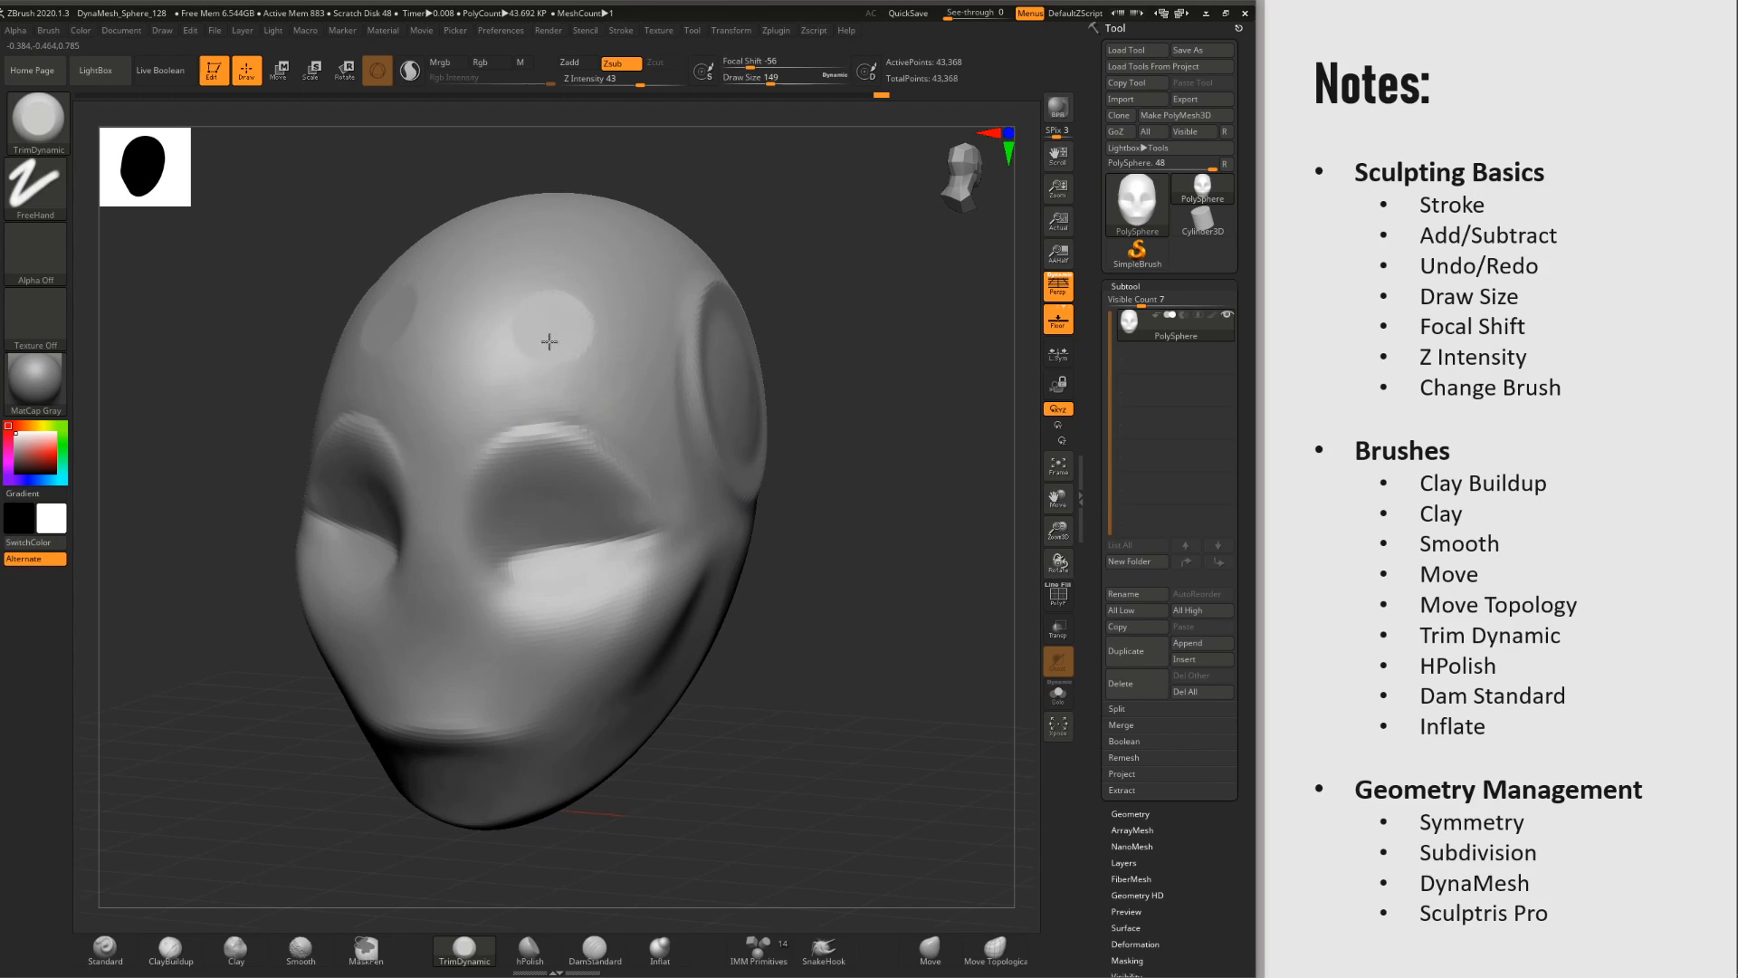
pyautogui.moveTo(525, 337)
pyautogui.mouseDown(button='right')
pyautogui.moveTo(648, 434)
pyautogui.moveTo(597, 420)
pyautogui.mouseUp(button='right')
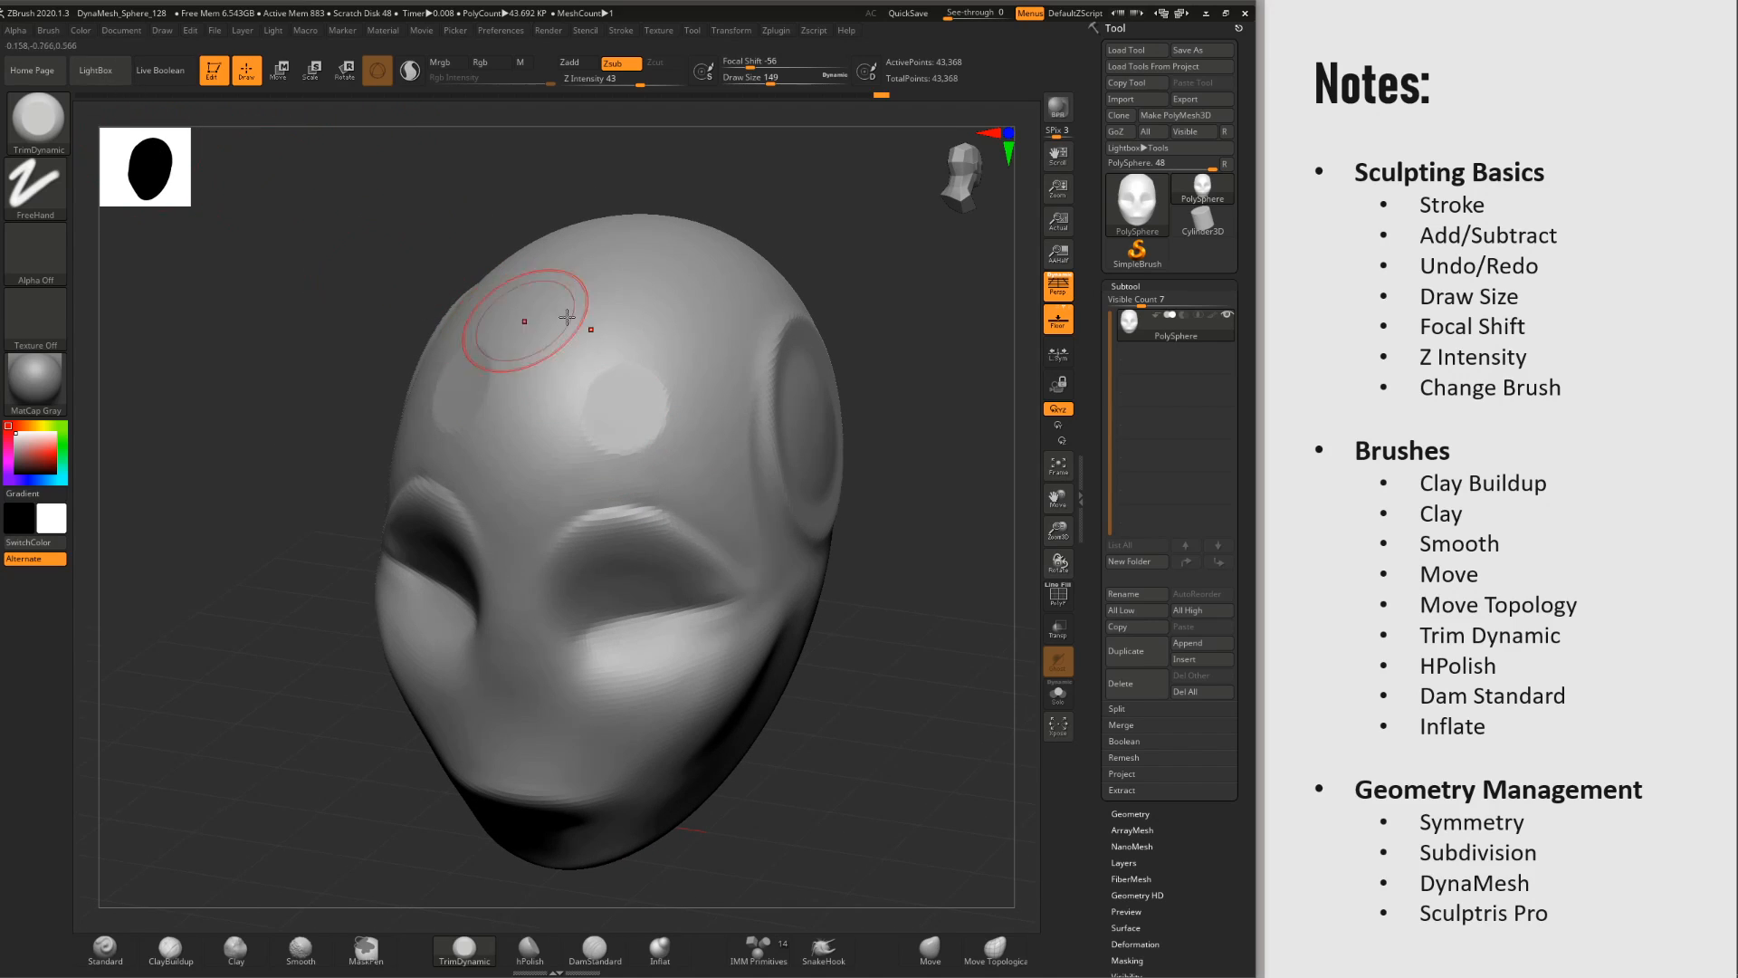
pyautogui.moveTo(584, 502); pyautogui.dragTo(616, 383, button='right')
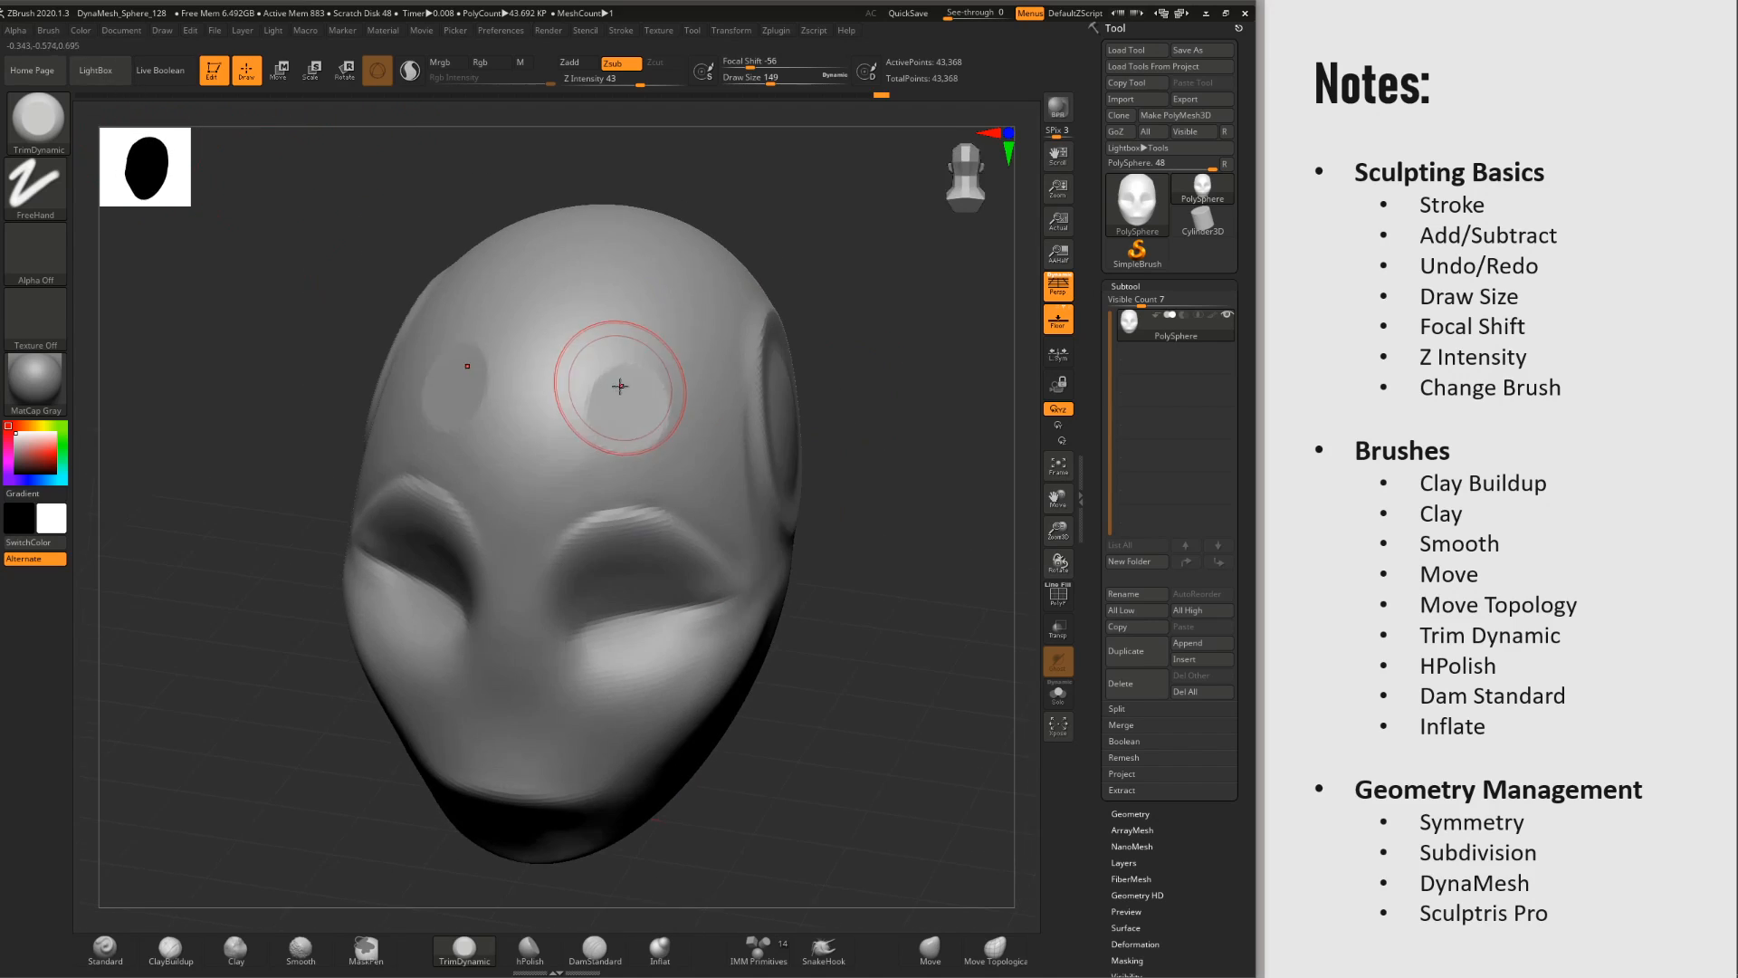
# Step: Smooth out the two flat spots on the forehead and undo the last change
pyautogui.moveTo(616, 383)
pyautogui.keyDown('shift'); pyautogui.mouseDown()
pyautogui.moveTo(610, 435)
pyautogui.moveTo(634, 371)
pyautogui.mouseUp(); pyautogui.keyUp('shift')
pyautogui.moveTo(637, 365)
pyautogui.mouseDown(button='right')
pyautogui.moveTo(690, 372)
pyautogui.moveTo(652, 399)
pyautogui.mouseUp(button='right')
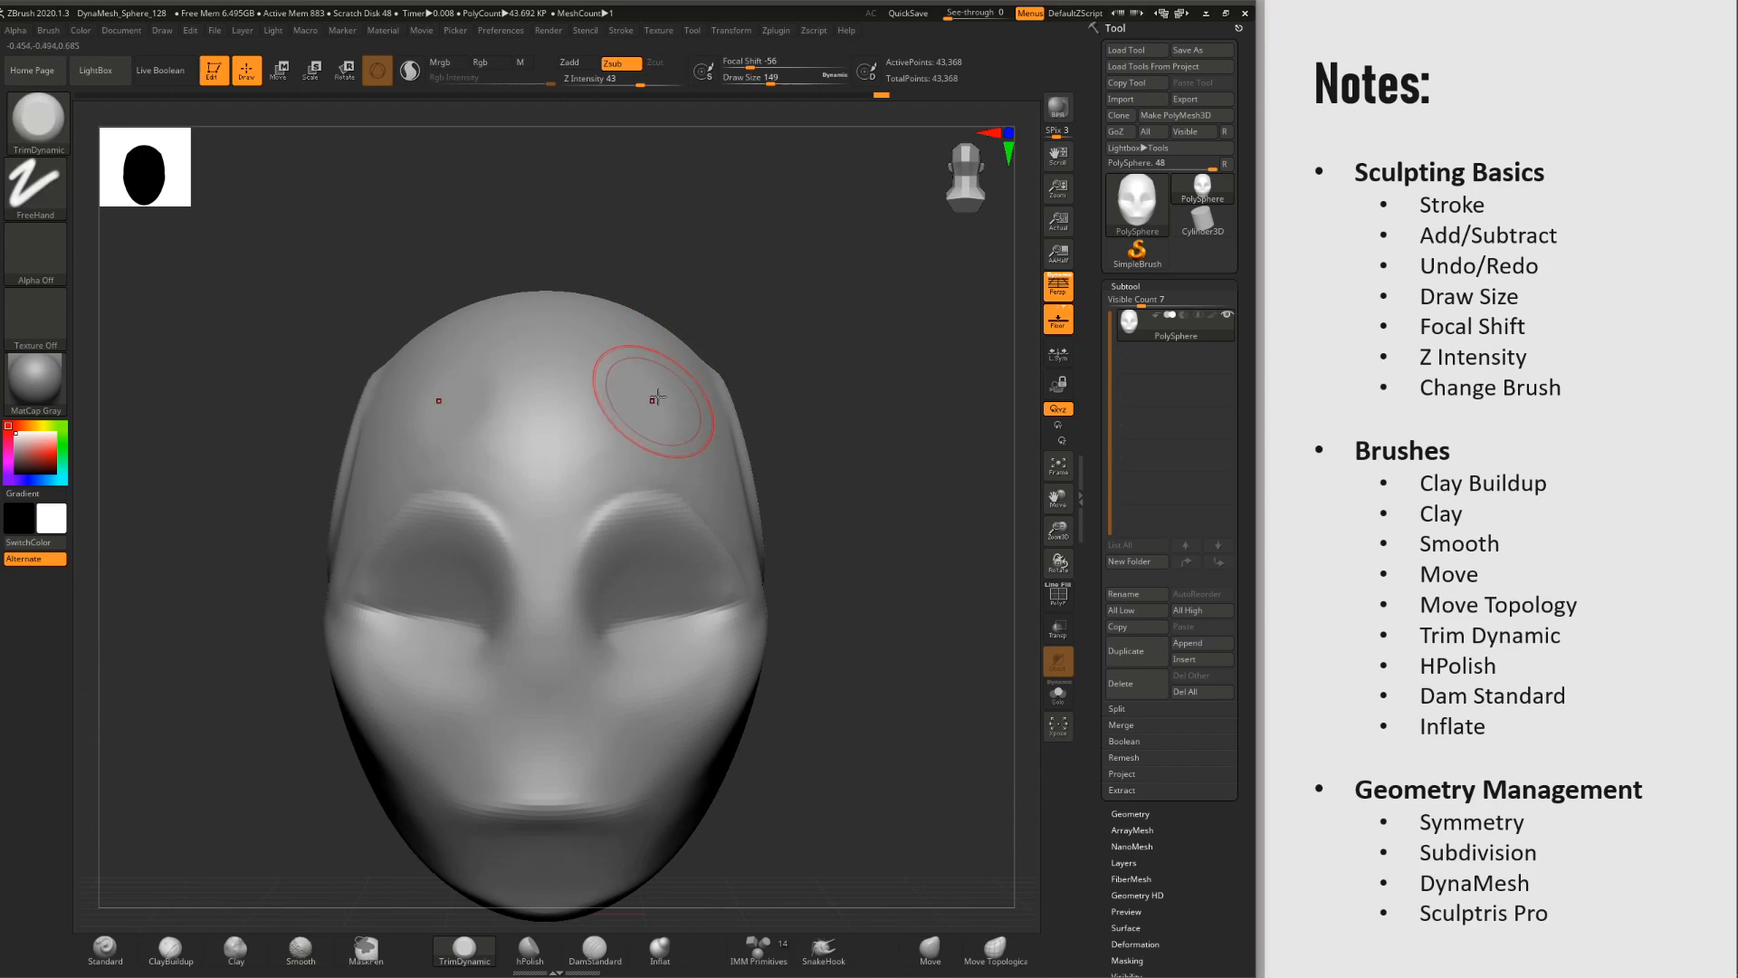
pyautogui.press('ctrl')
pyautogui.hotkey('ctrl', 'z')
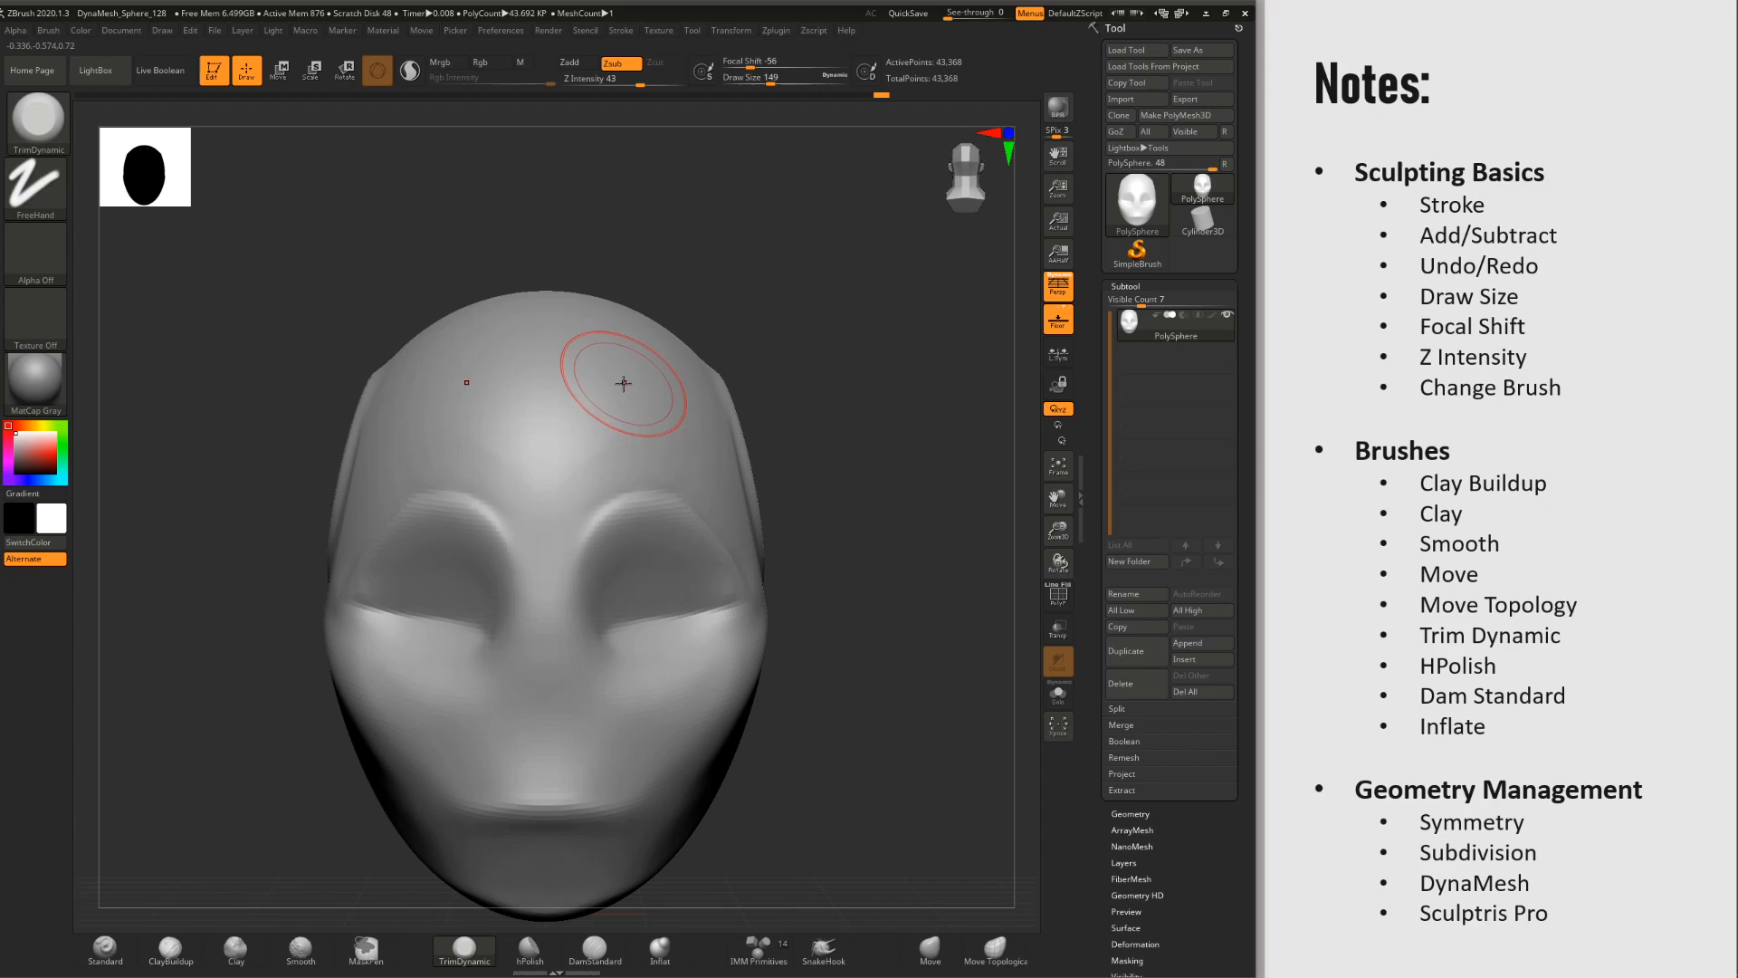
# Step: Pull a horn out of only the forehead's left side, seen from the front, using the Move brush at draw size 145
pyautogui.click(735, 31)
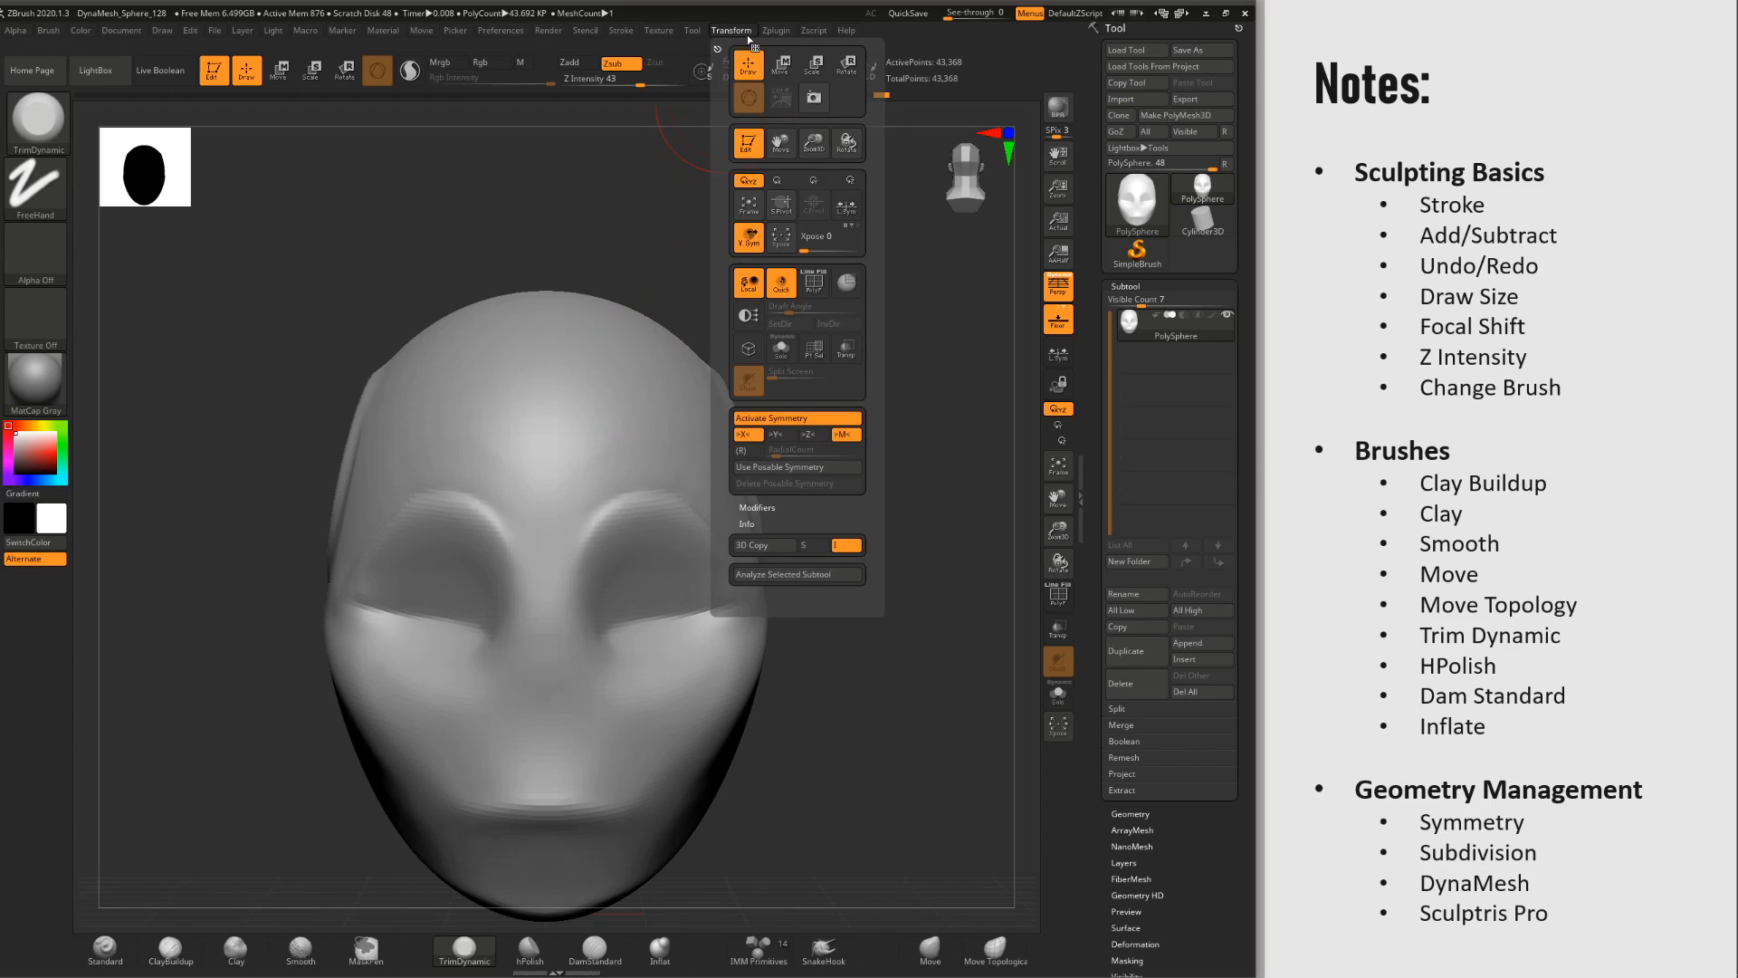
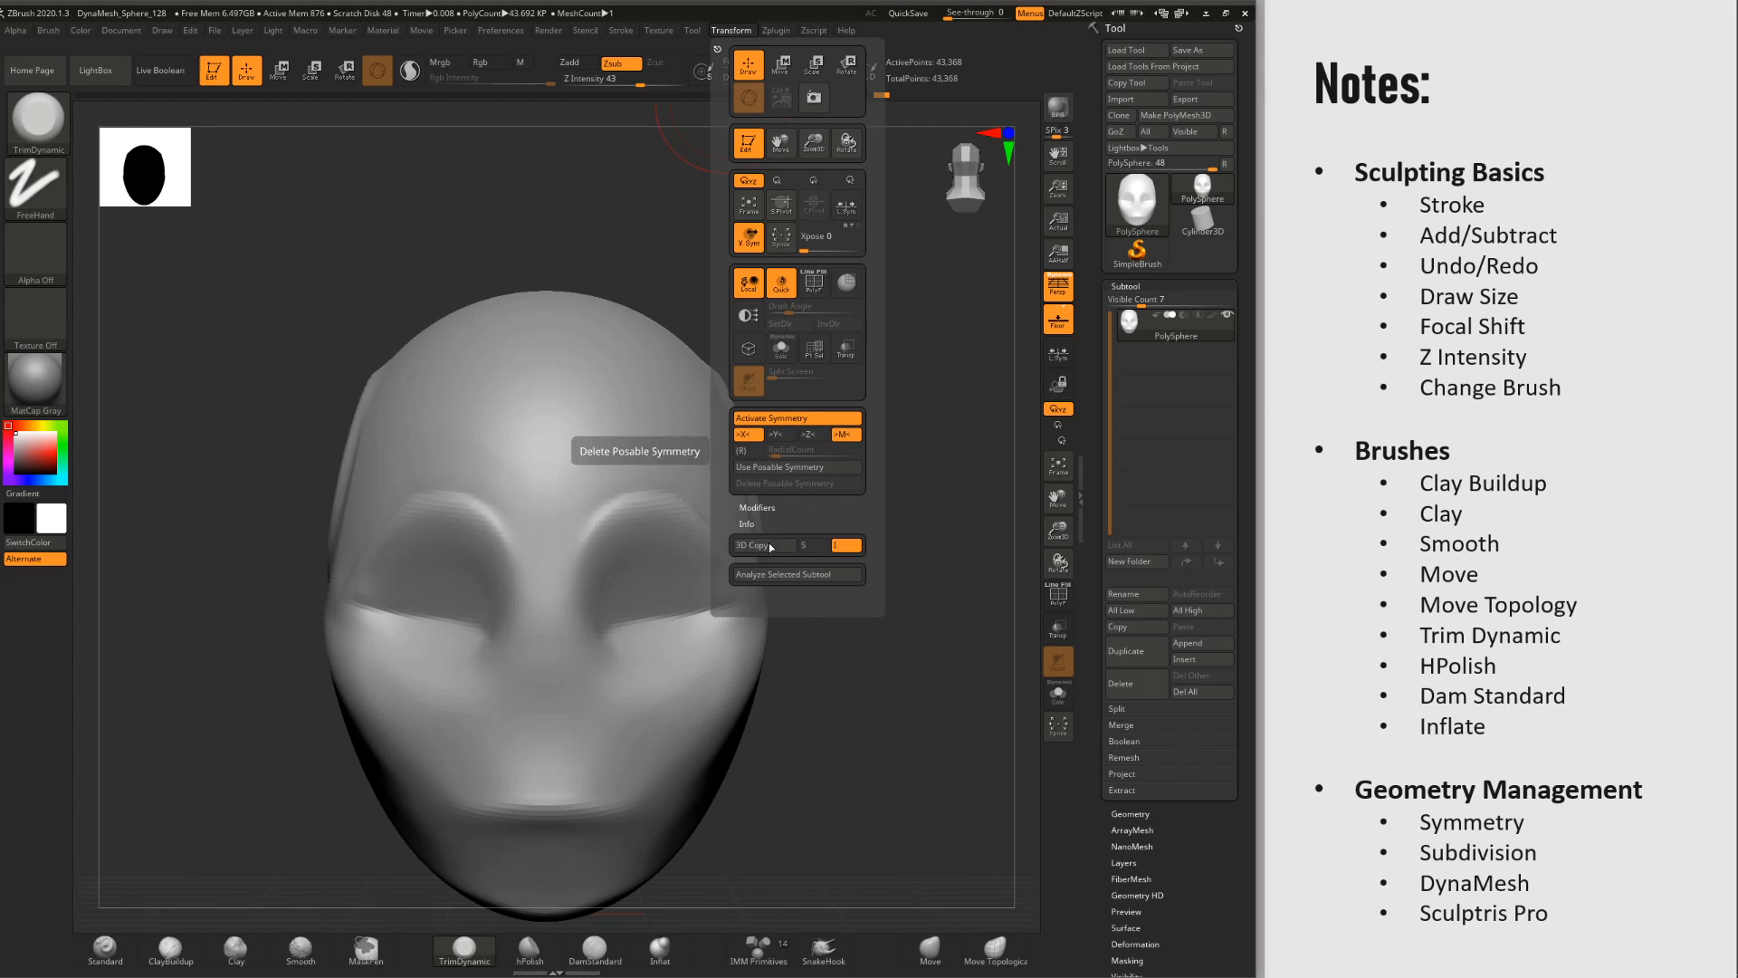
pyautogui.click(930, 948)
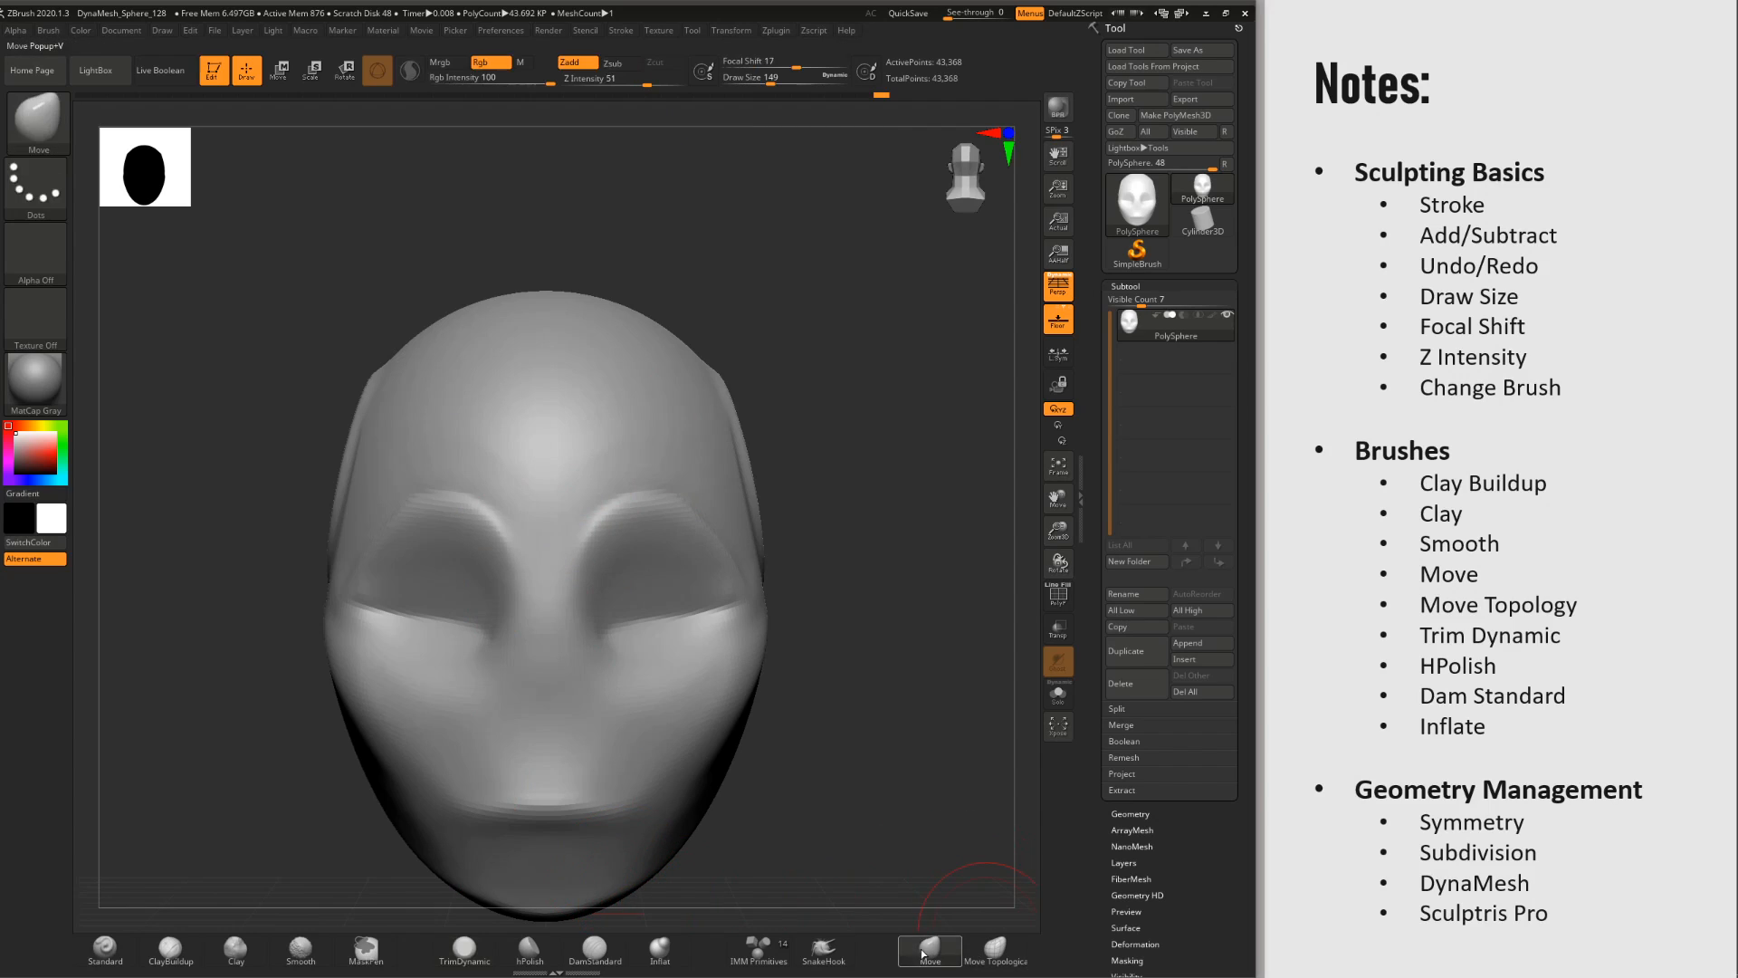
pyautogui.press('space')
pyautogui.moveTo(672, 421); pyautogui.dragTo(846, 243)
pyautogui.hotkey('ctrl', 'z')
pyautogui.moveTo(420, 394); pyautogui.dragTo(320, 224)
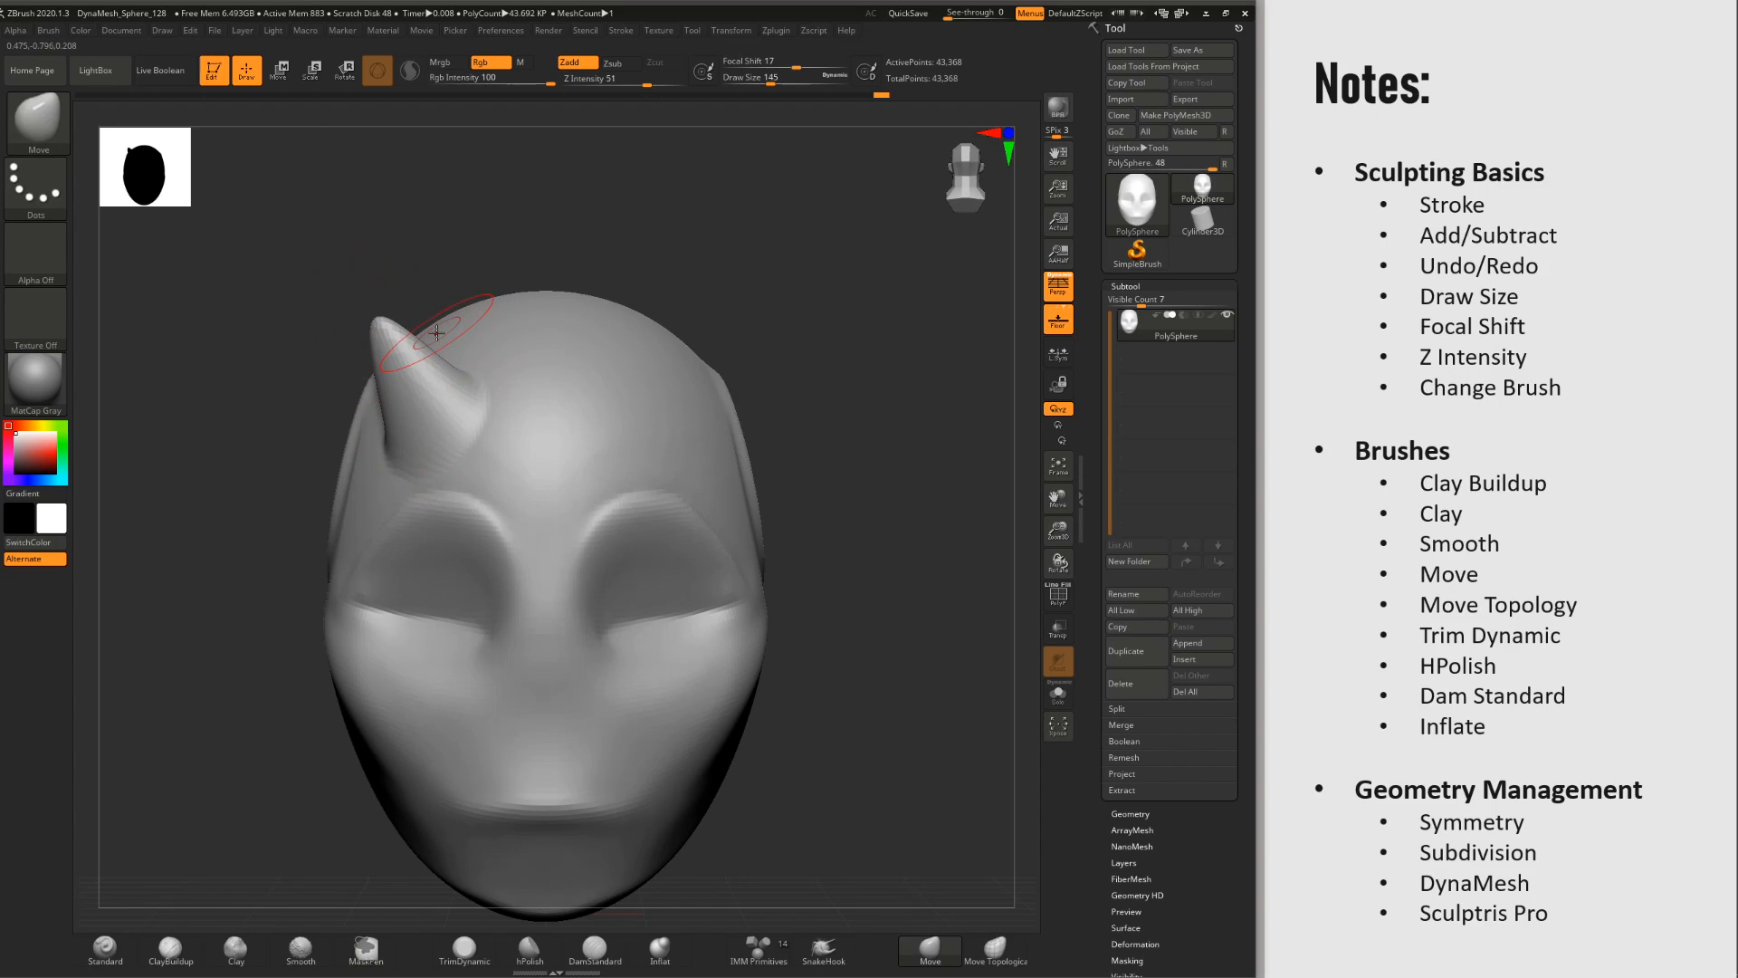
# Step: Apply Mirror And Weld from the Modify Topology options to the head and check its back view
pyautogui.moveTo(742, 737); pyautogui.dragTo(774, 640, button='right')
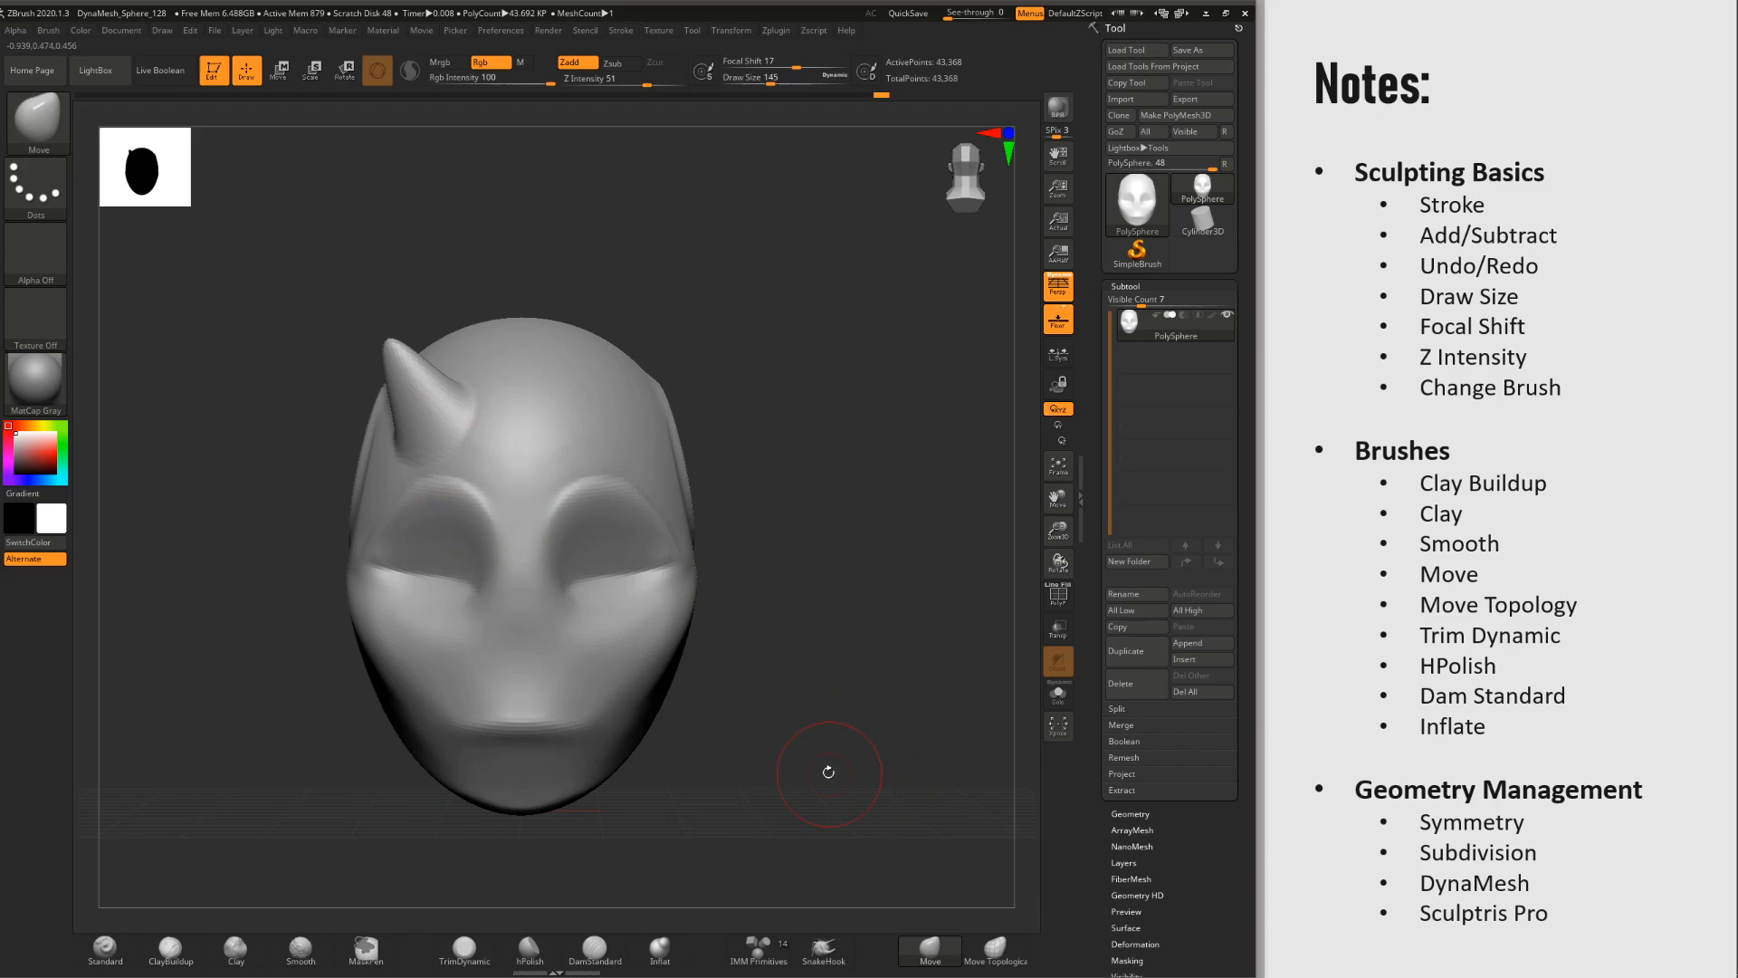
pyautogui.click(1131, 813)
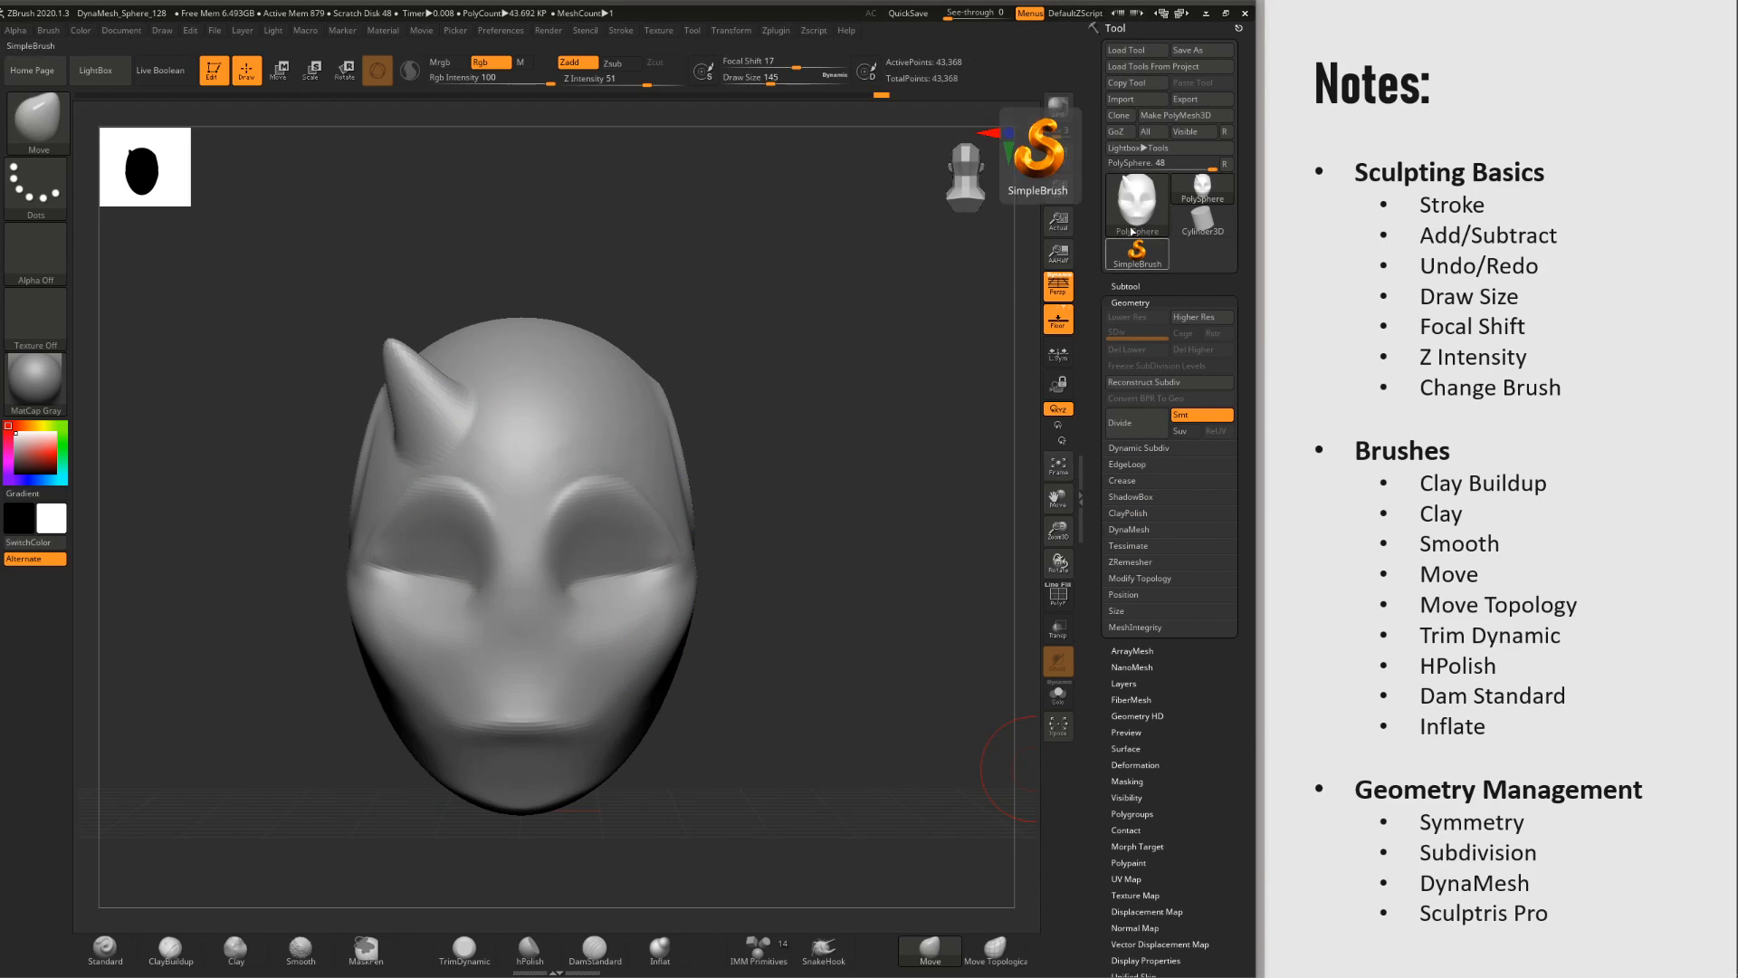
pyautogui.click(1148, 578)
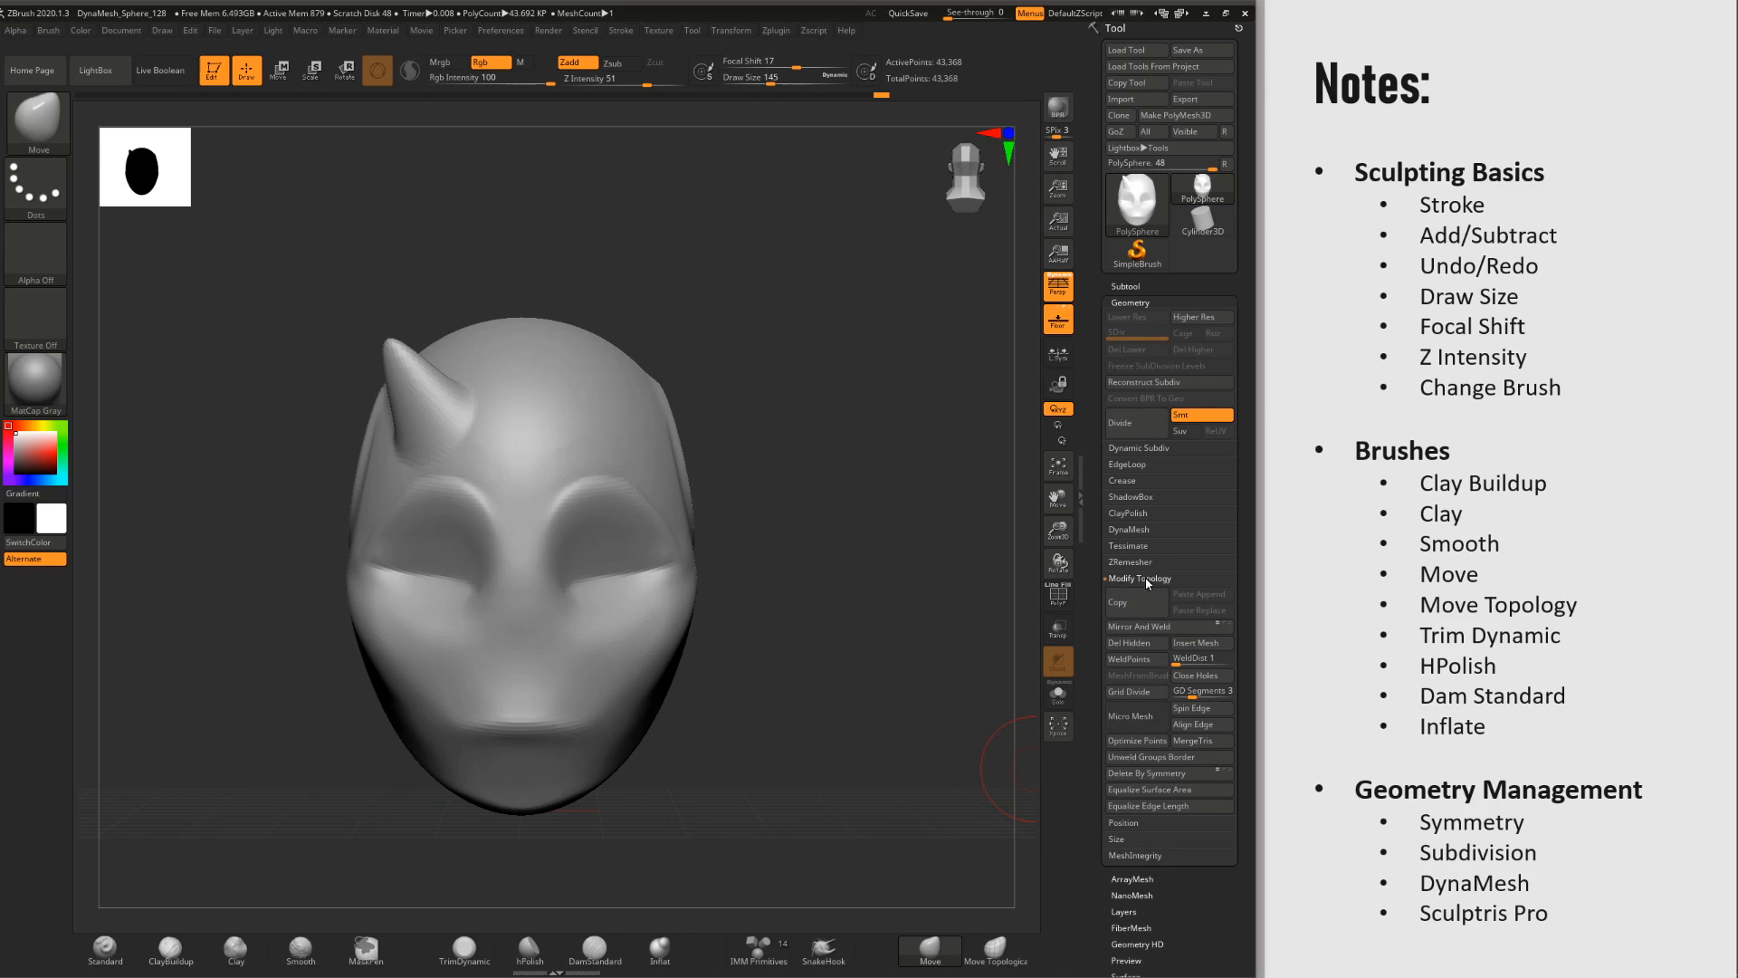
pyautogui.click(1159, 628)
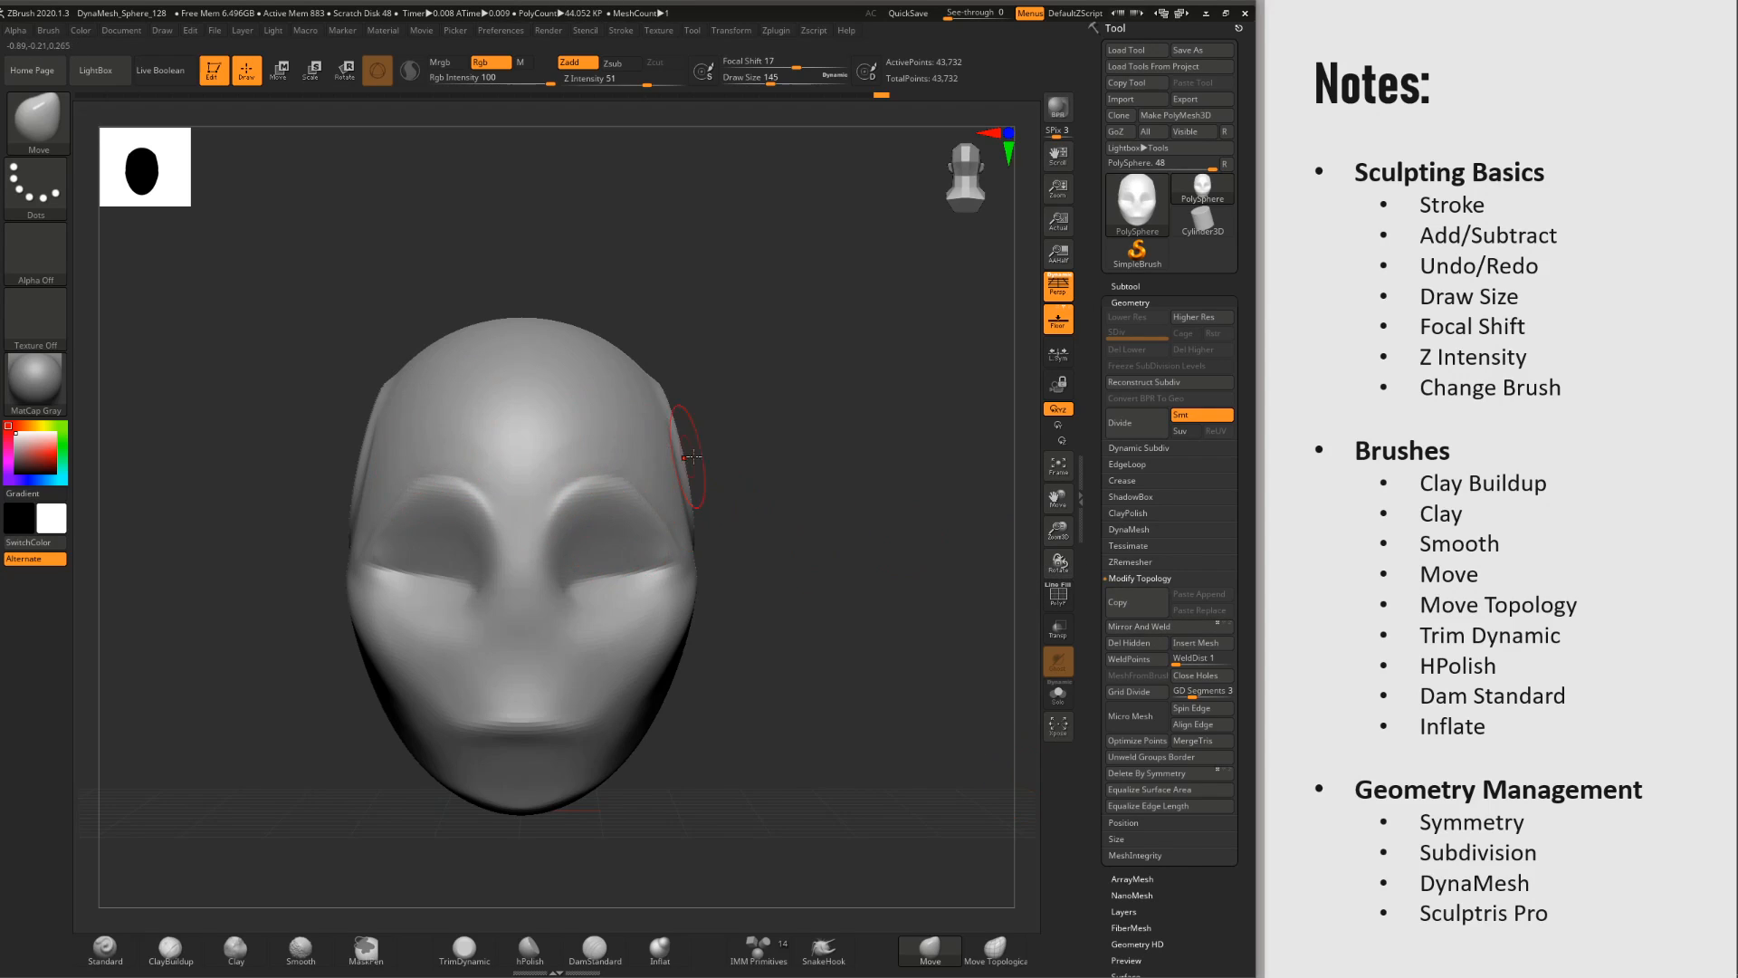
pyautogui.click(970, 193)
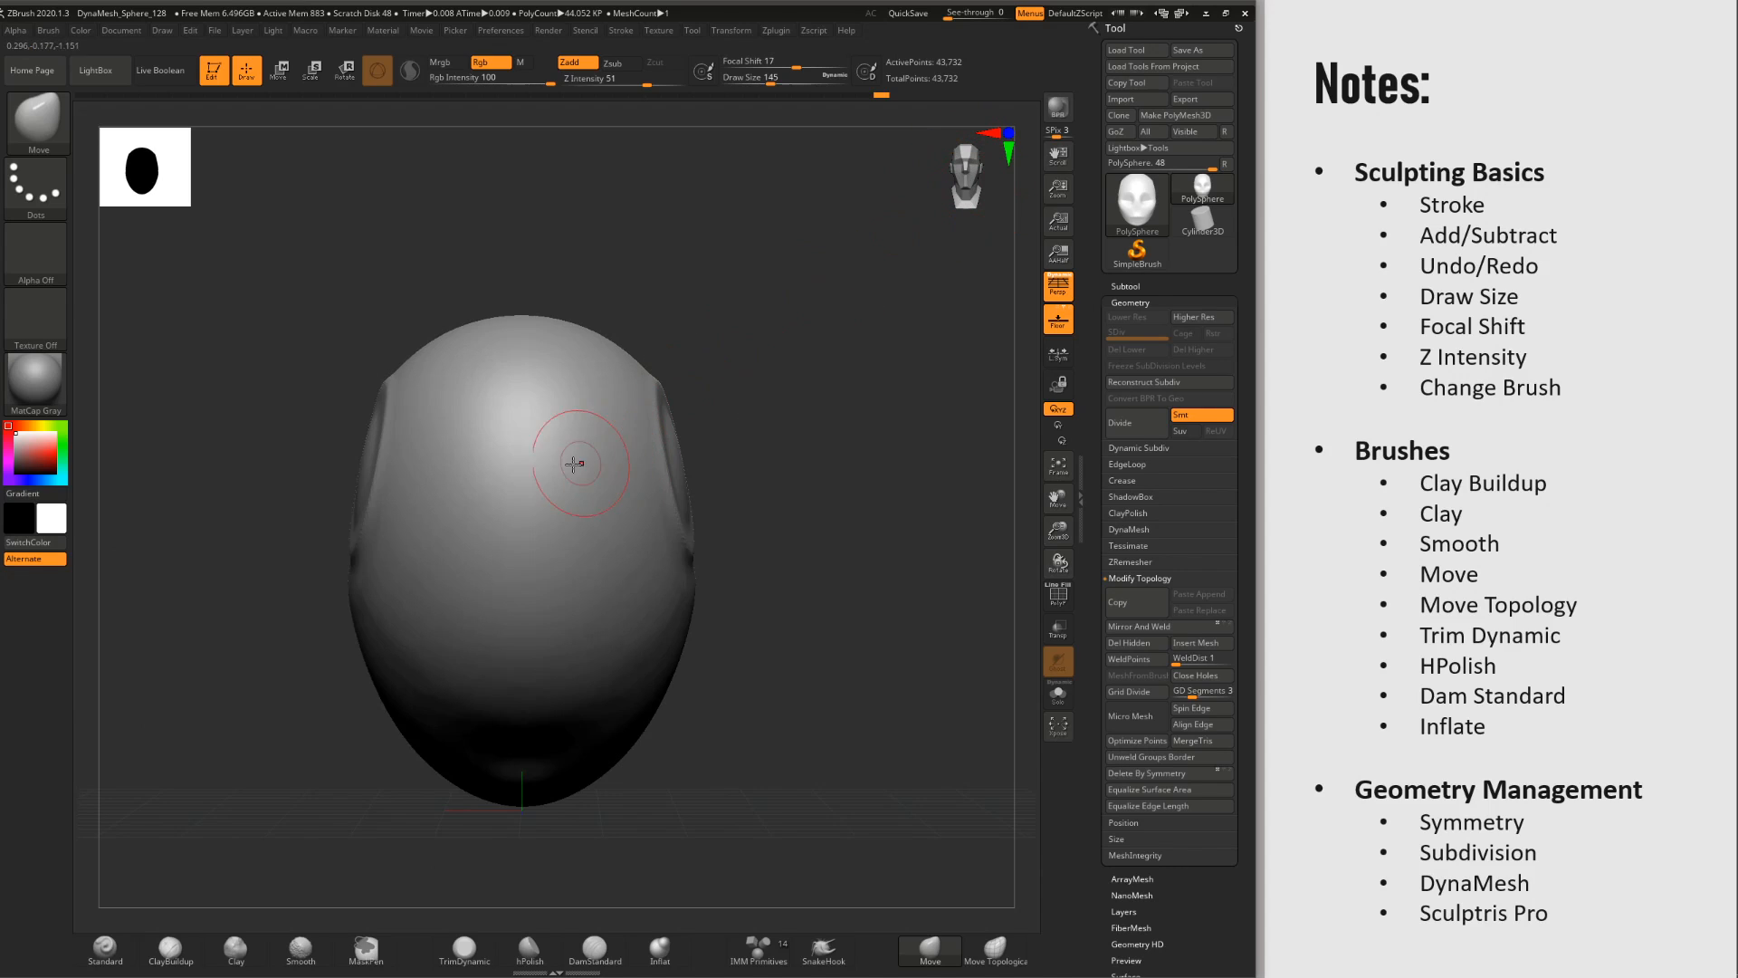
# Step: Pull a horn out of the forehead's right side, seen from the front, and try Mirror And Weld on it before undoing the weld
pyautogui.moveTo(666, 265); pyautogui.dragTo(838, 262)
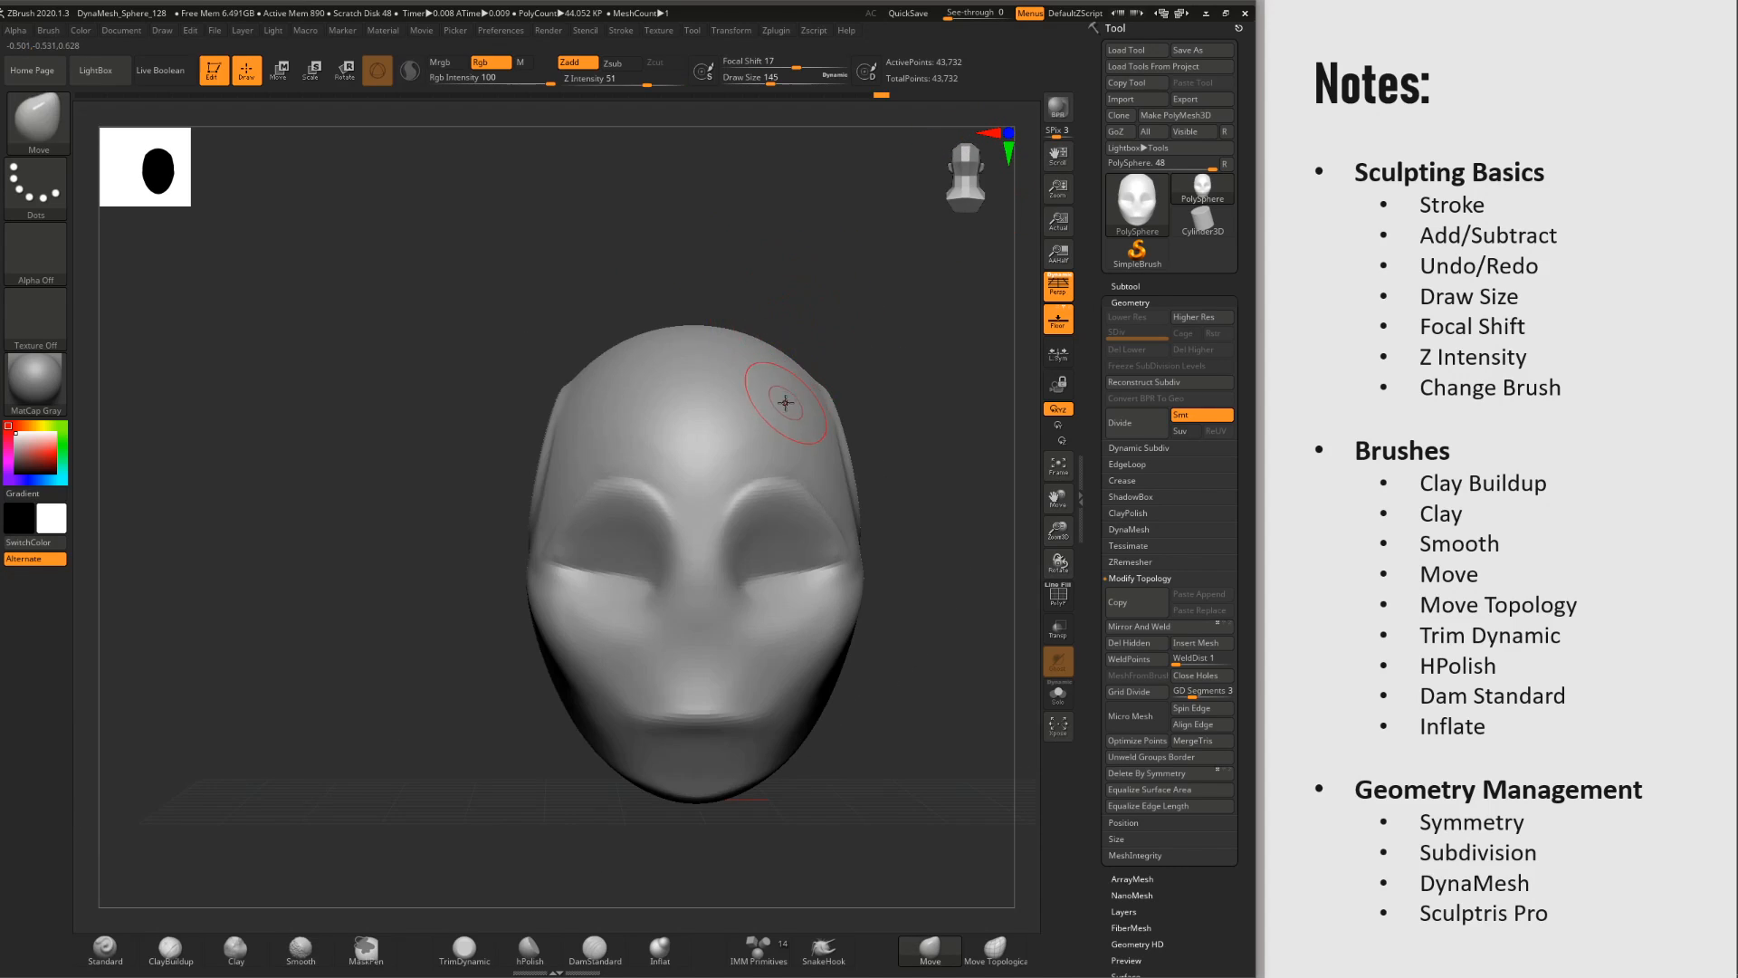
pyautogui.moveTo(784, 402); pyautogui.dragTo(856, 303)
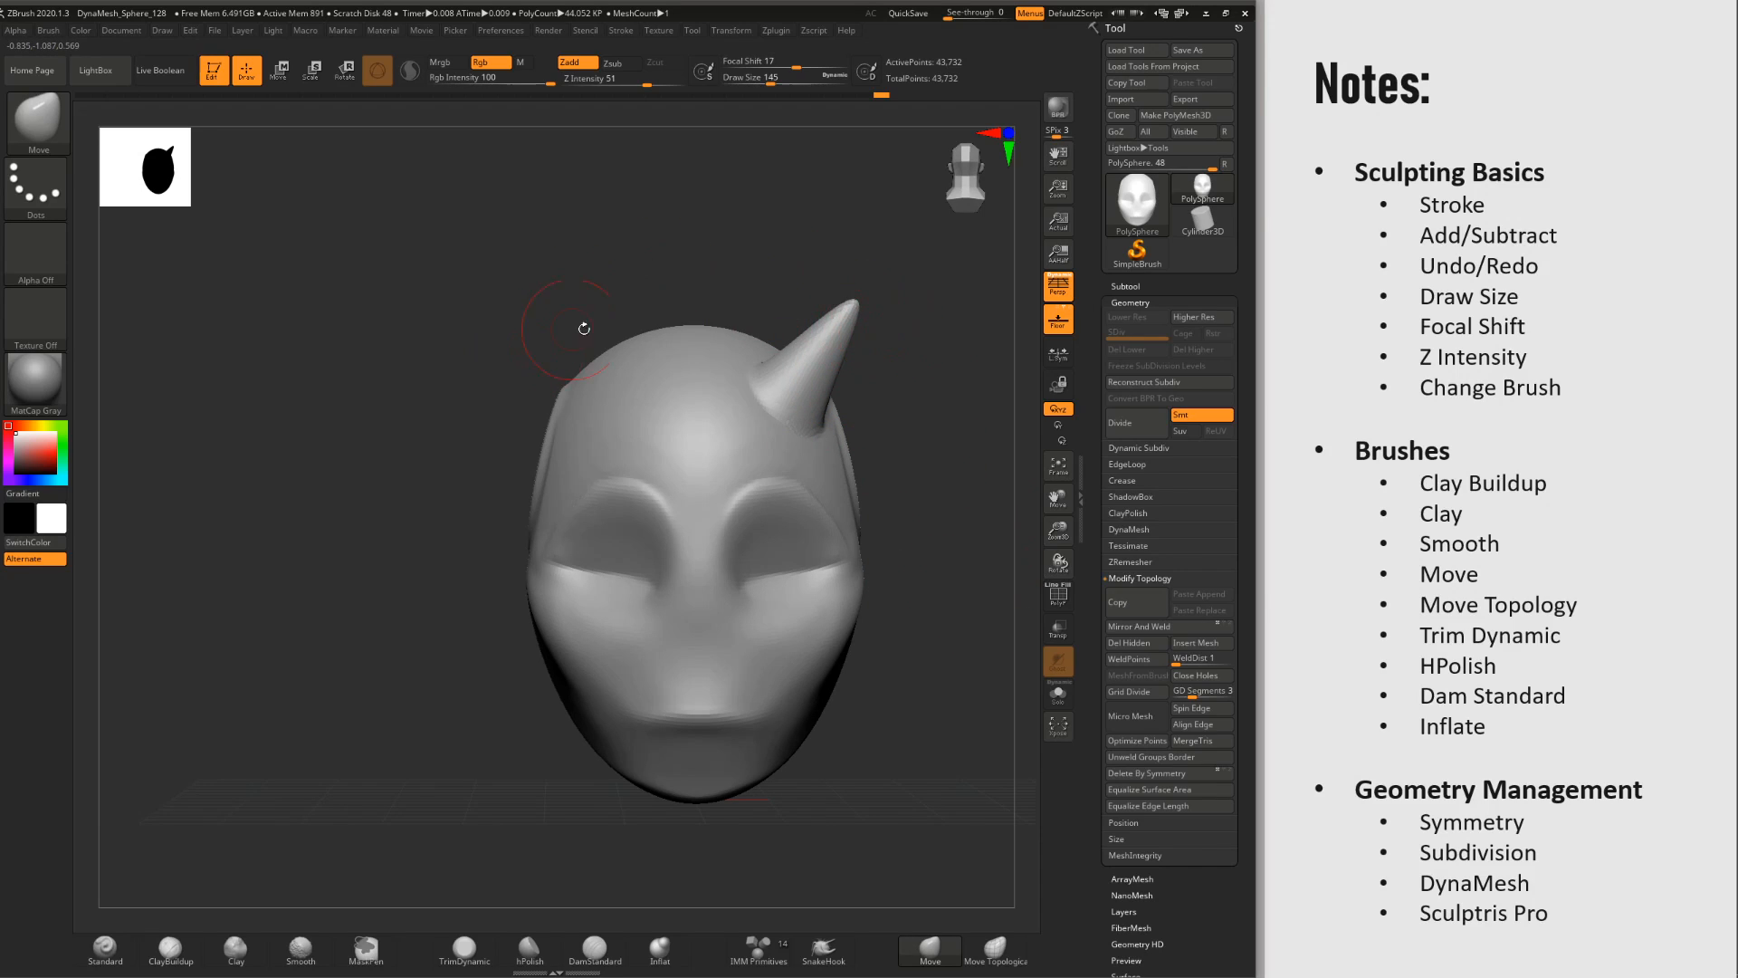
pyautogui.click(1140, 626)
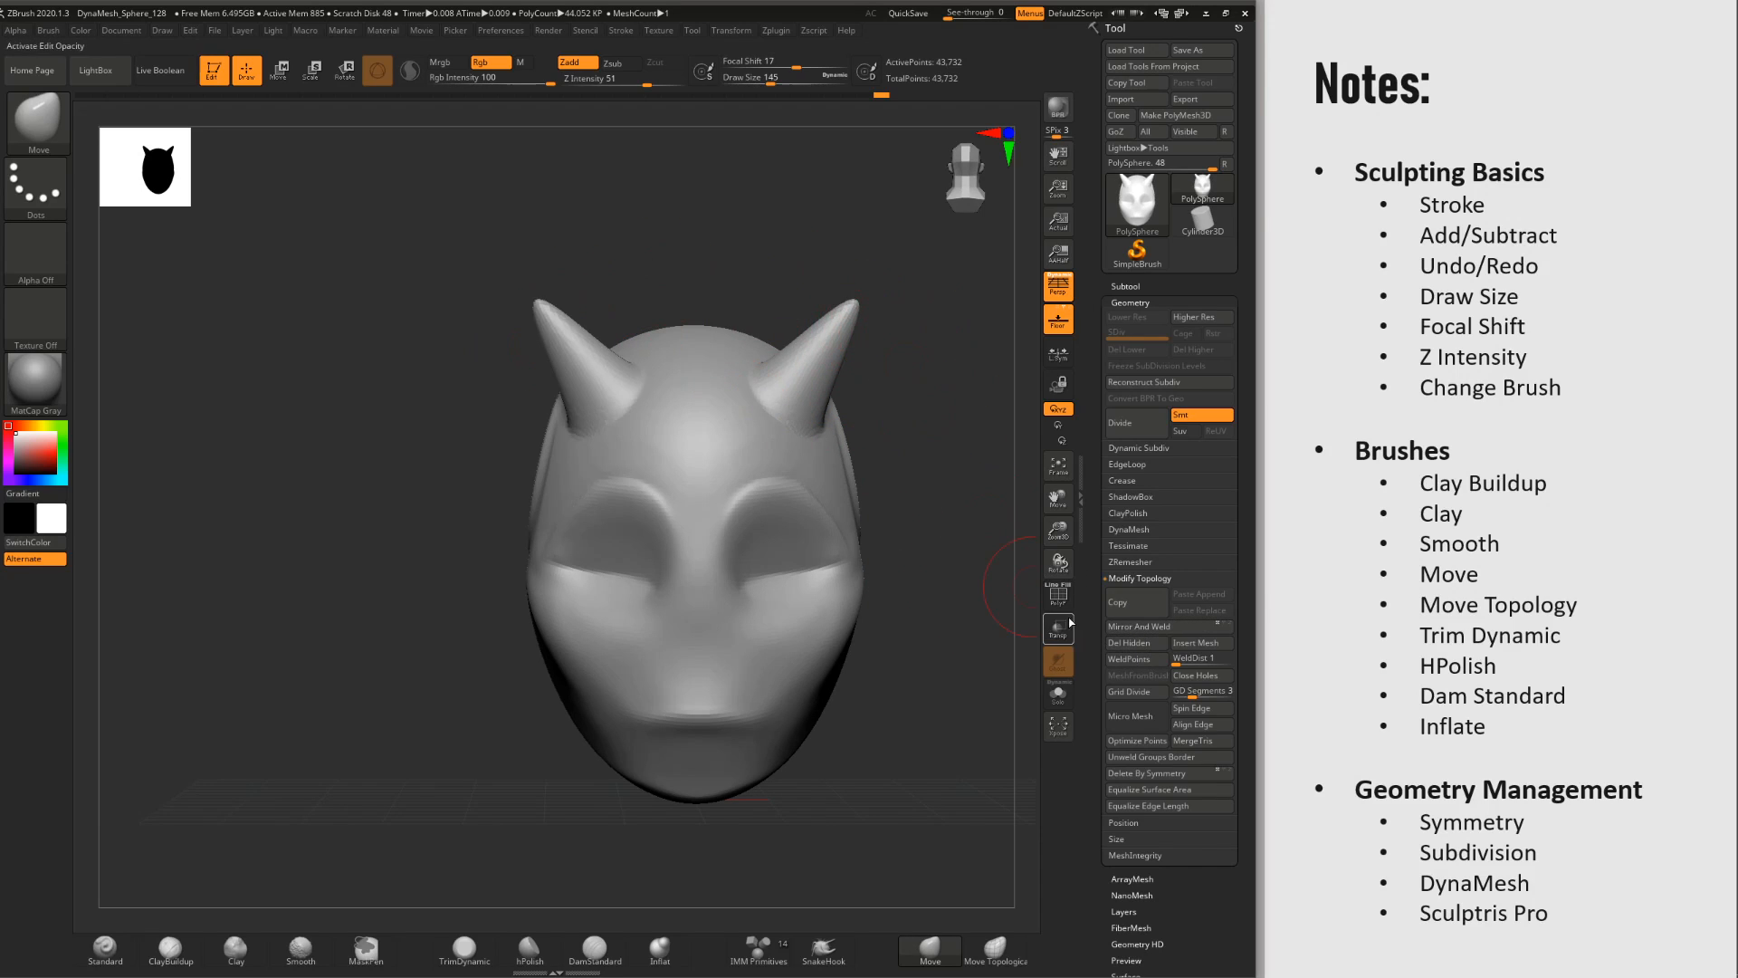
pyautogui.hotkey('ctrl', 'z')
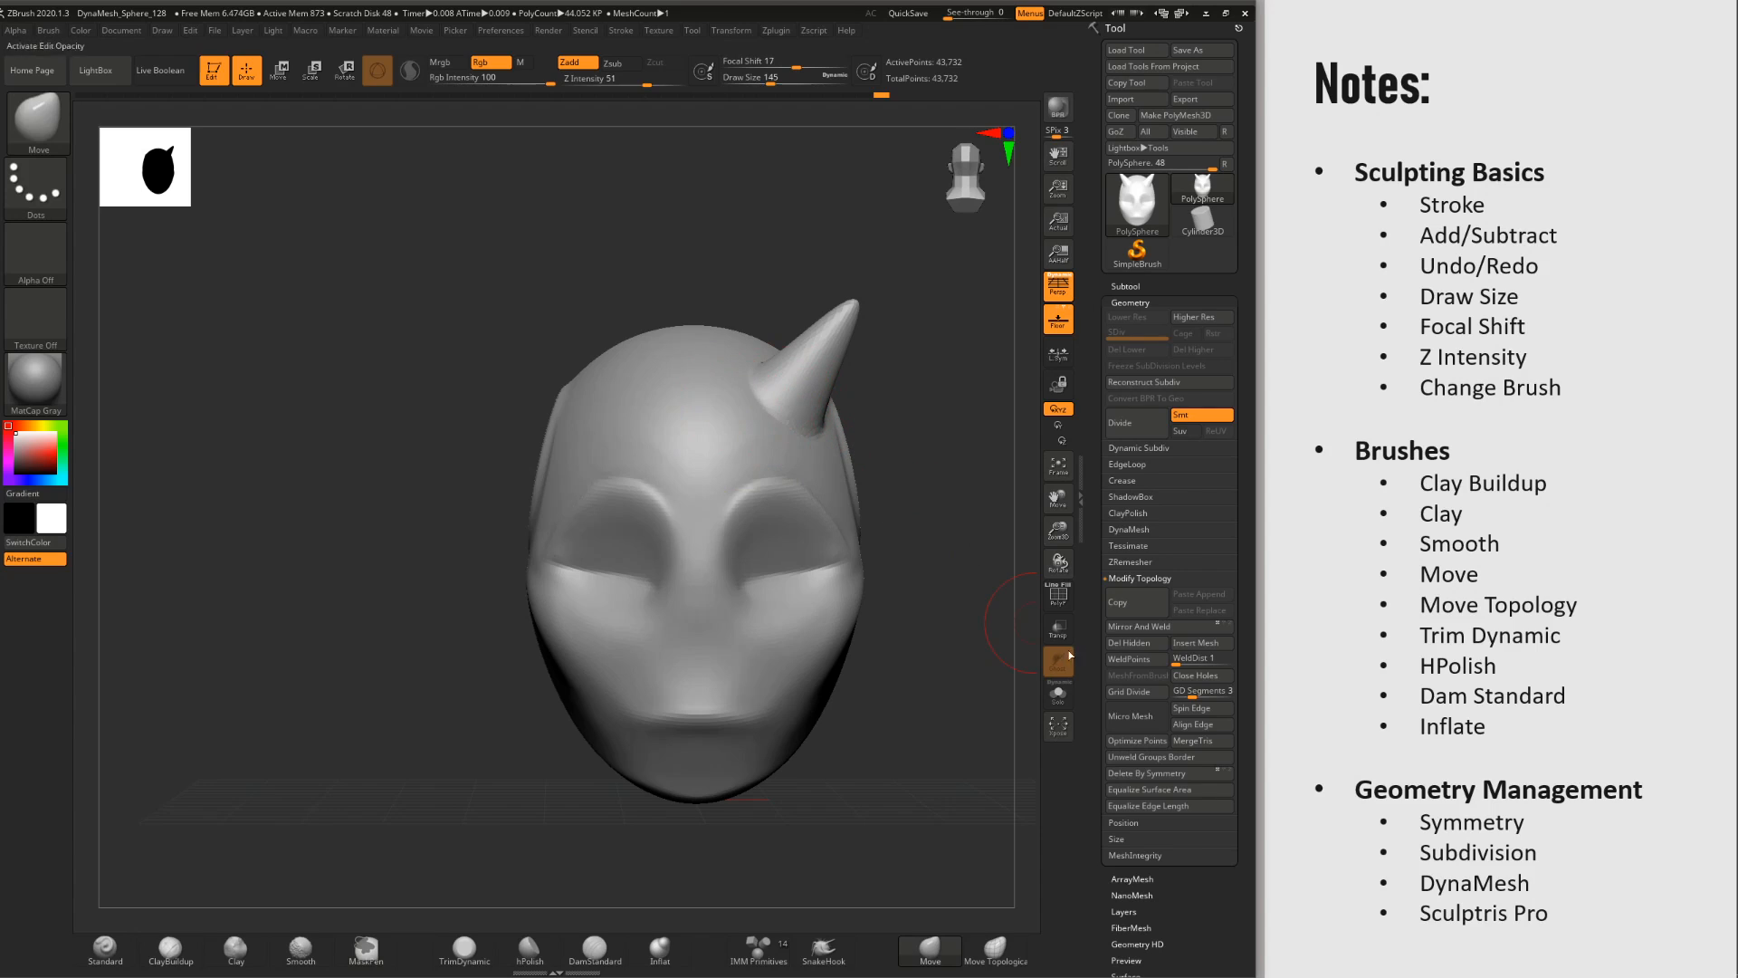
# Step: Flip the head to its mirror image with the Mirror deformation
pyautogui.scroll(-5, 1089, 635)
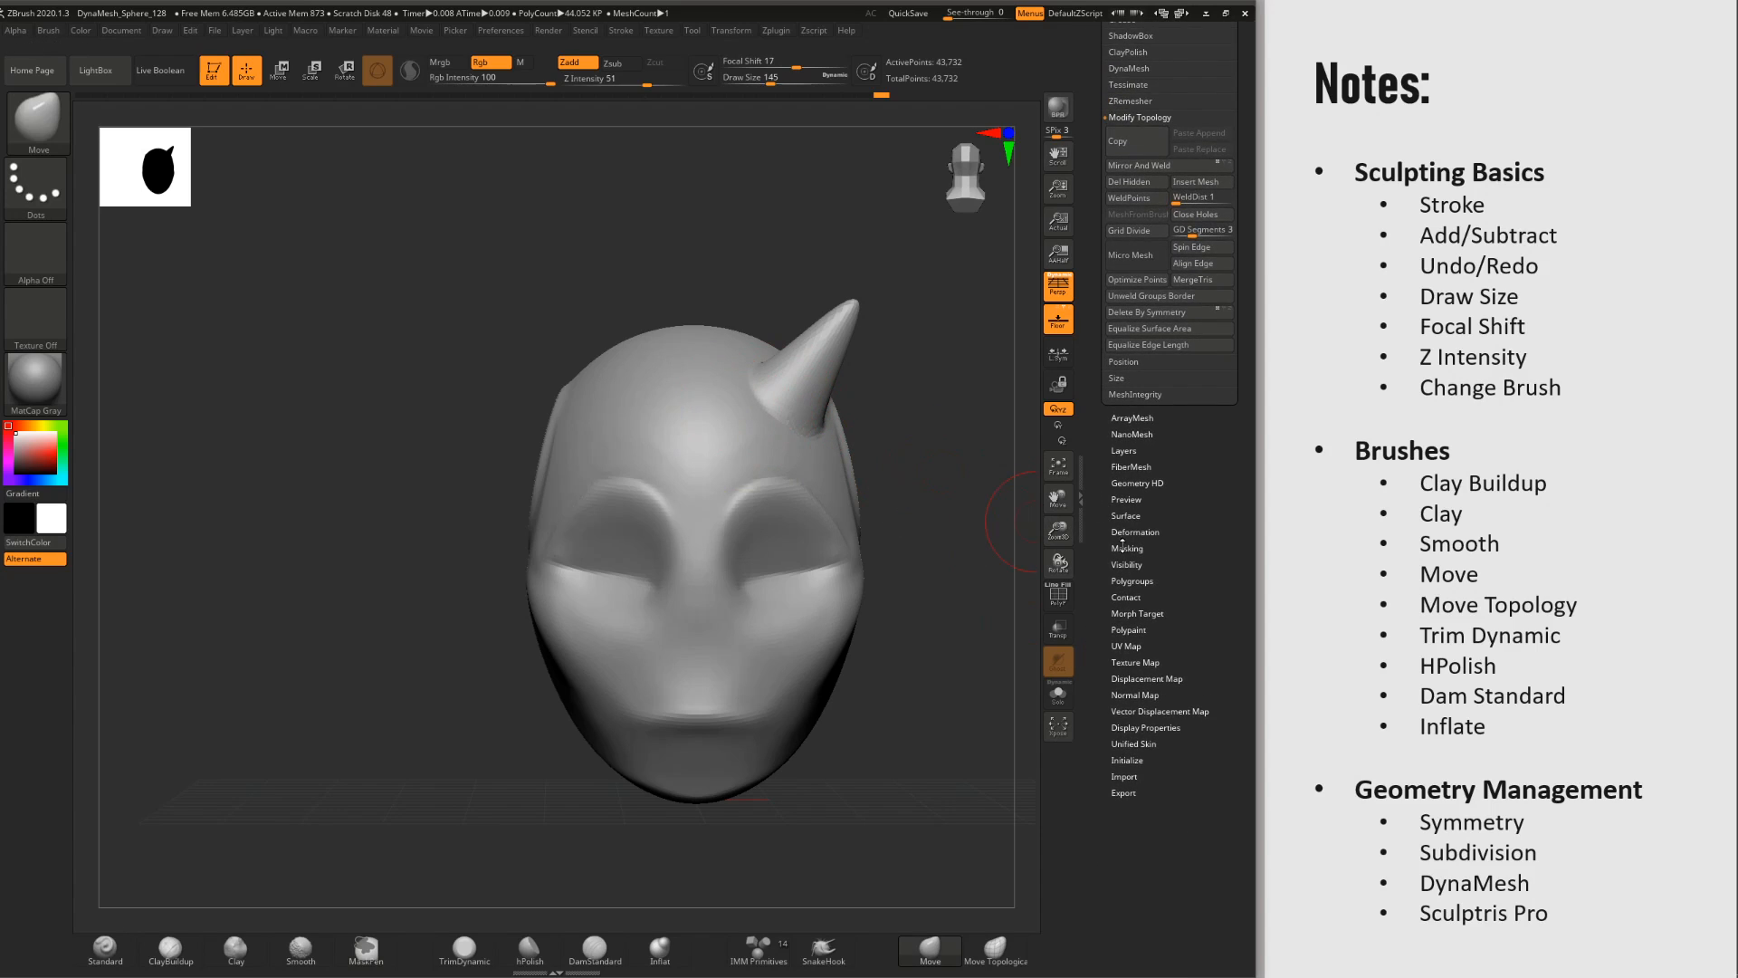
pyautogui.click(1137, 532)
pyautogui.scroll(3, 1103, 415)
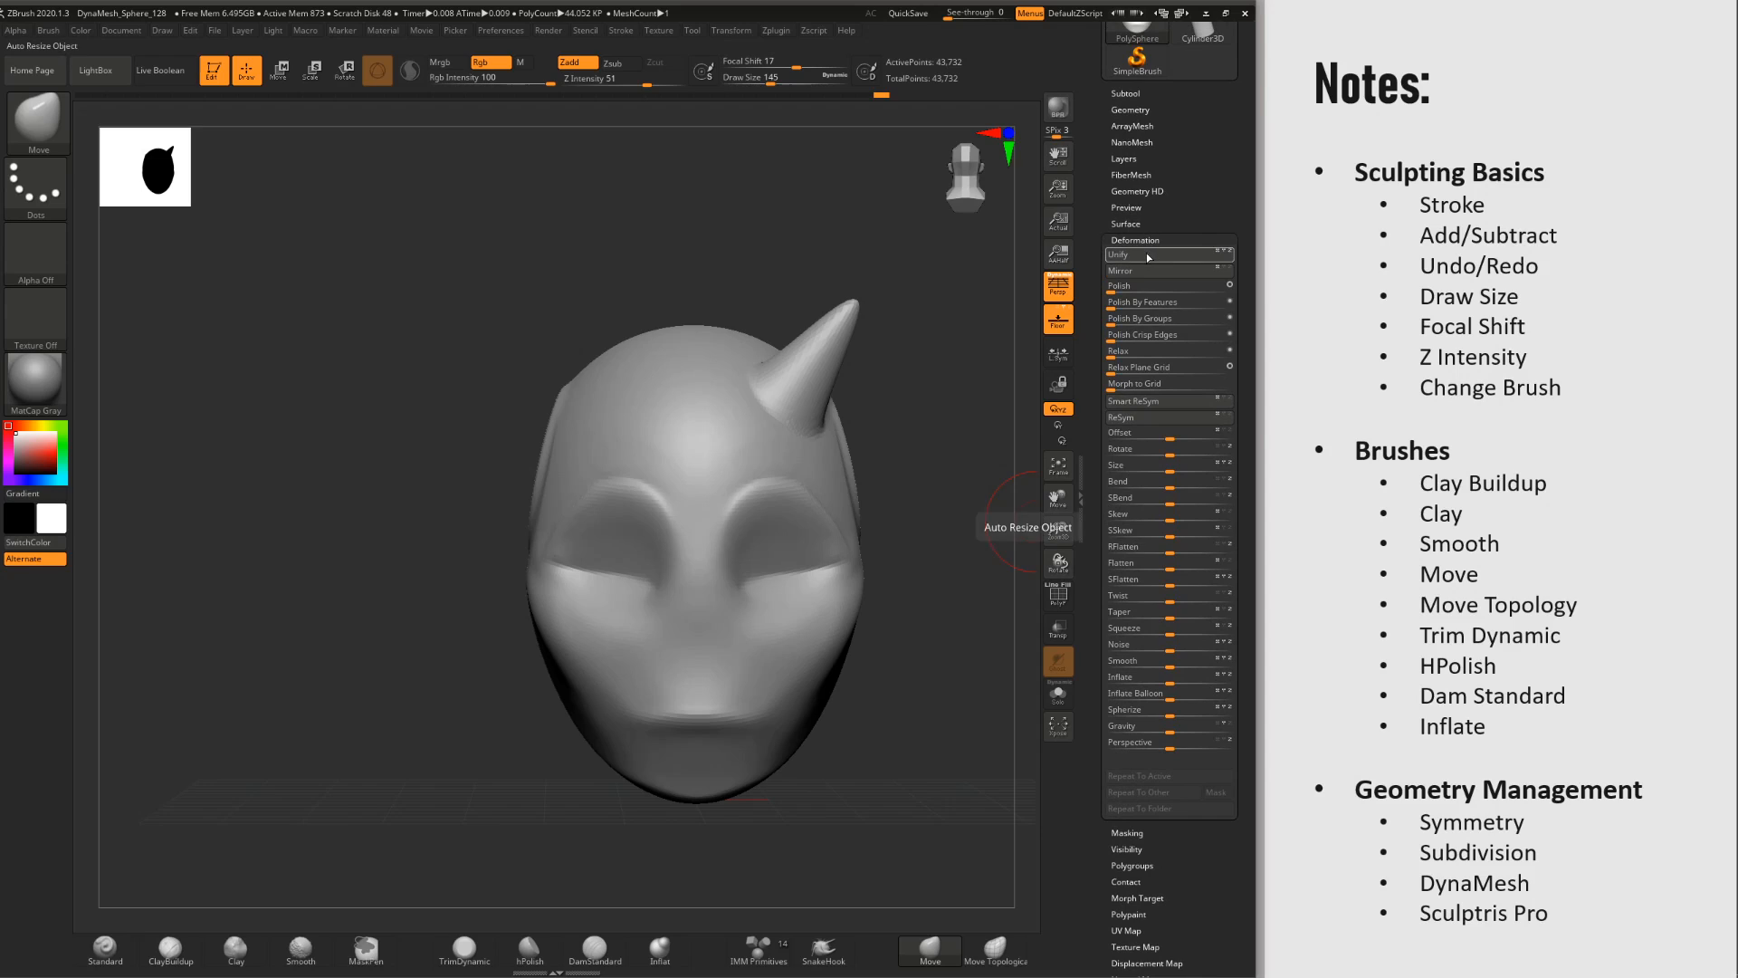
pyautogui.click(1145, 273)
# Step: Mirror and weld the flipped head to remove the one-sided horn and inspect it from an angle
pyautogui.moveTo(1104, 206); pyautogui.dragTo(1108, 321)
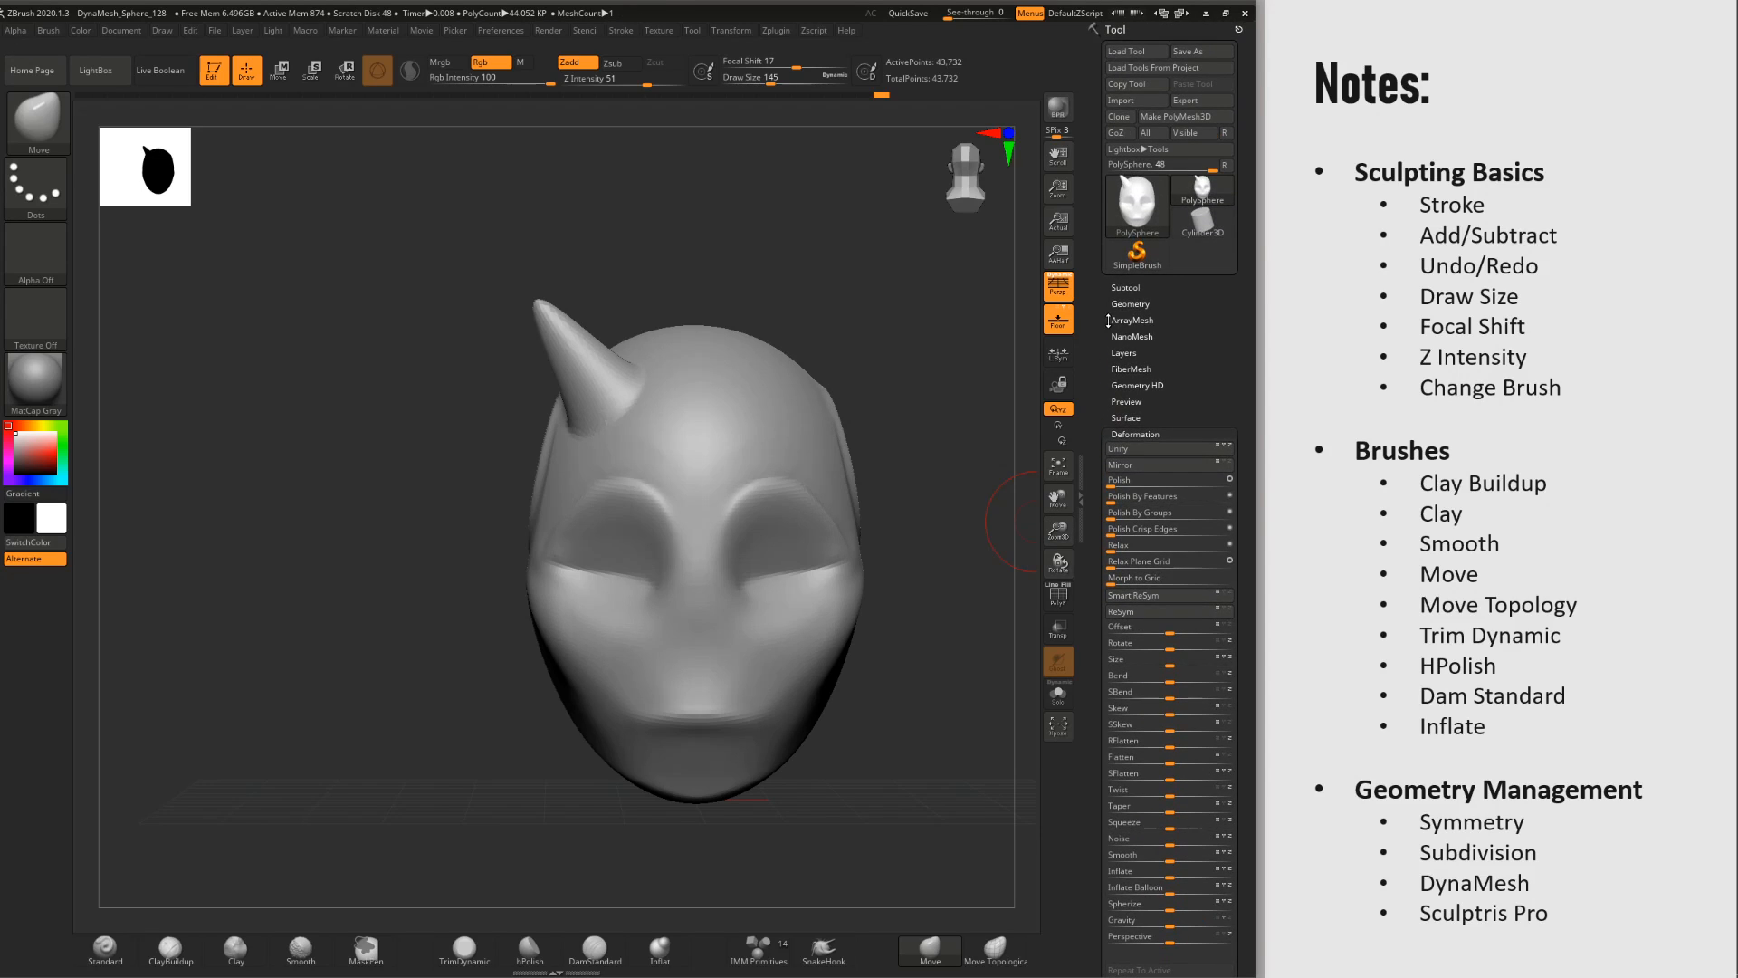
pyautogui.click(1132, 304)
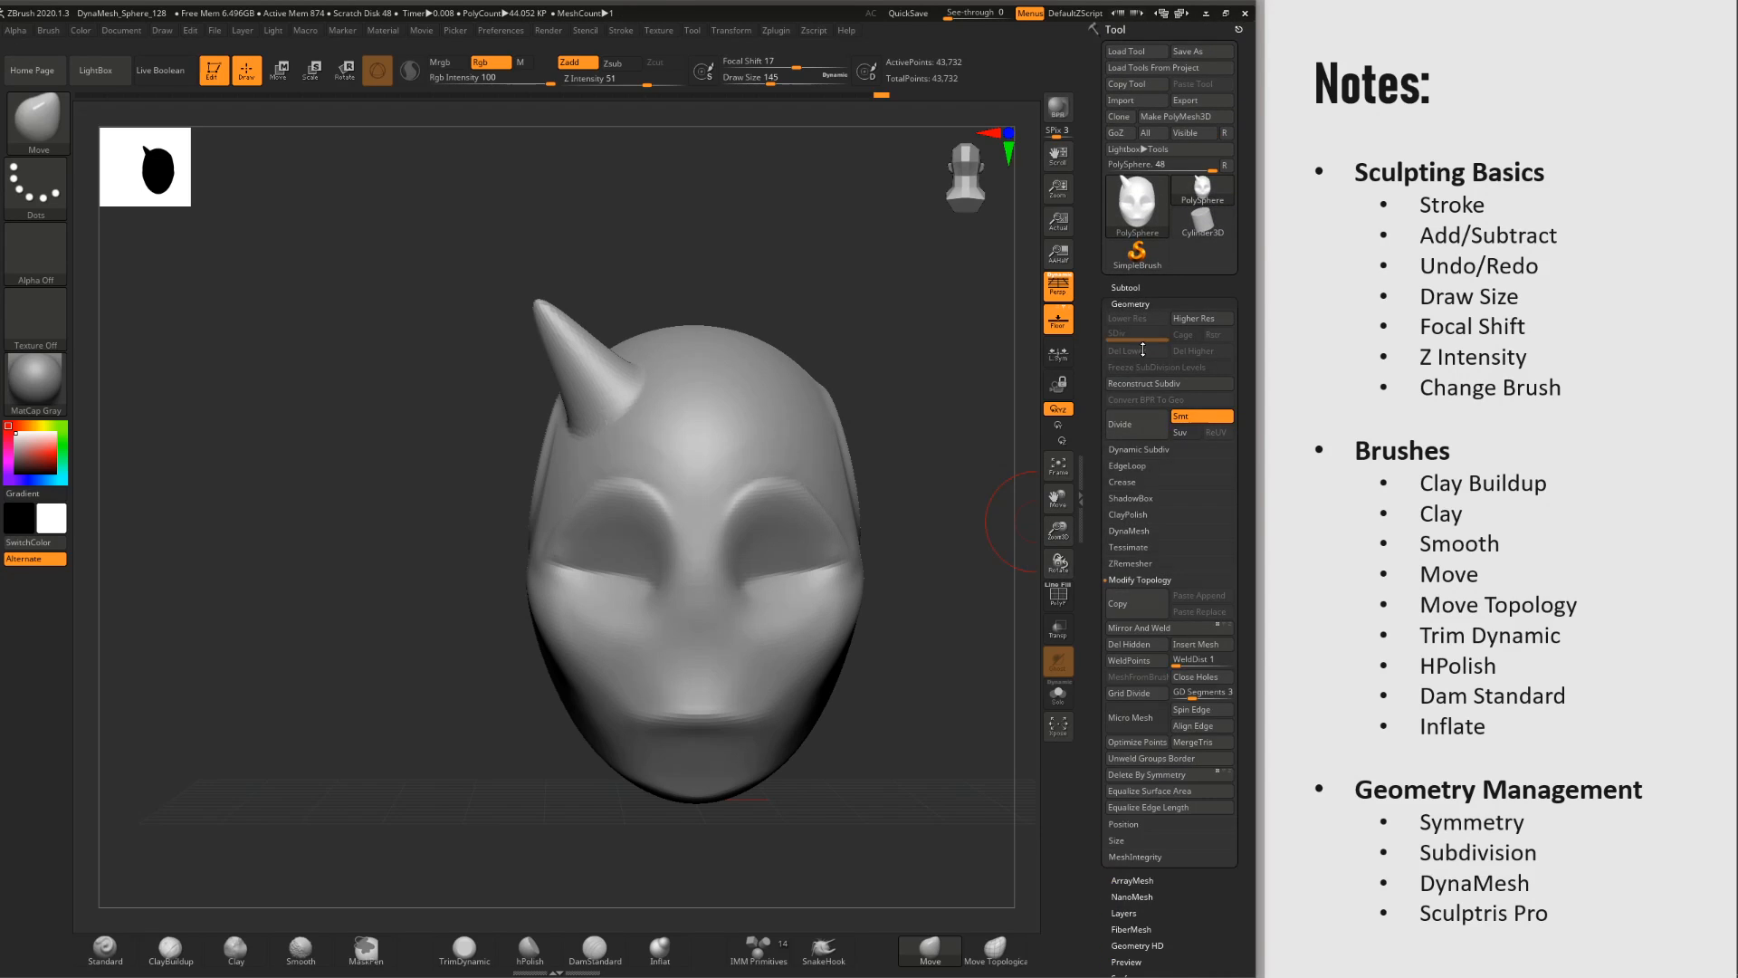
pyautogui.click(1165, 631)
pyautogui.moveTo(923, 430); pyautogui.dragTo(712, 273)
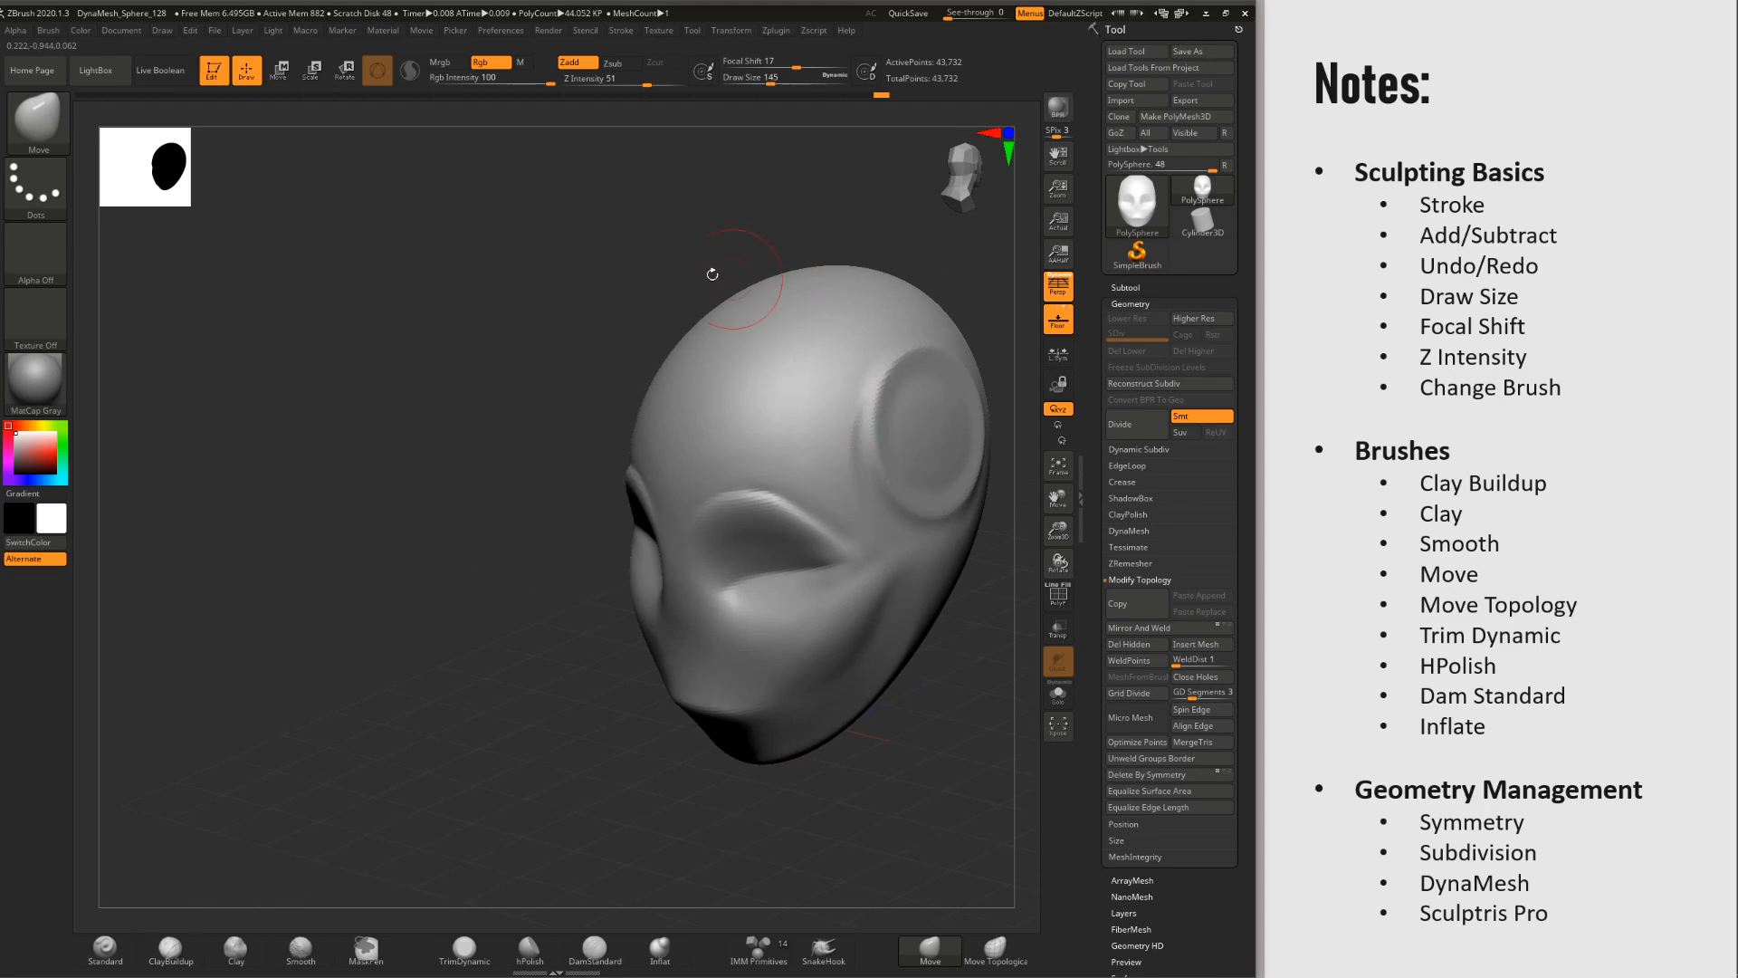
# Step: Choose the Dam Standard brush with draw size 41 and try carving a crease along the brow above the eye socket
pyautogui.keyDown('shift'); pyautogui.moveTo(932, 764); pyautogui.dragTo(853, 643); pyautogui.keyUp('shift')
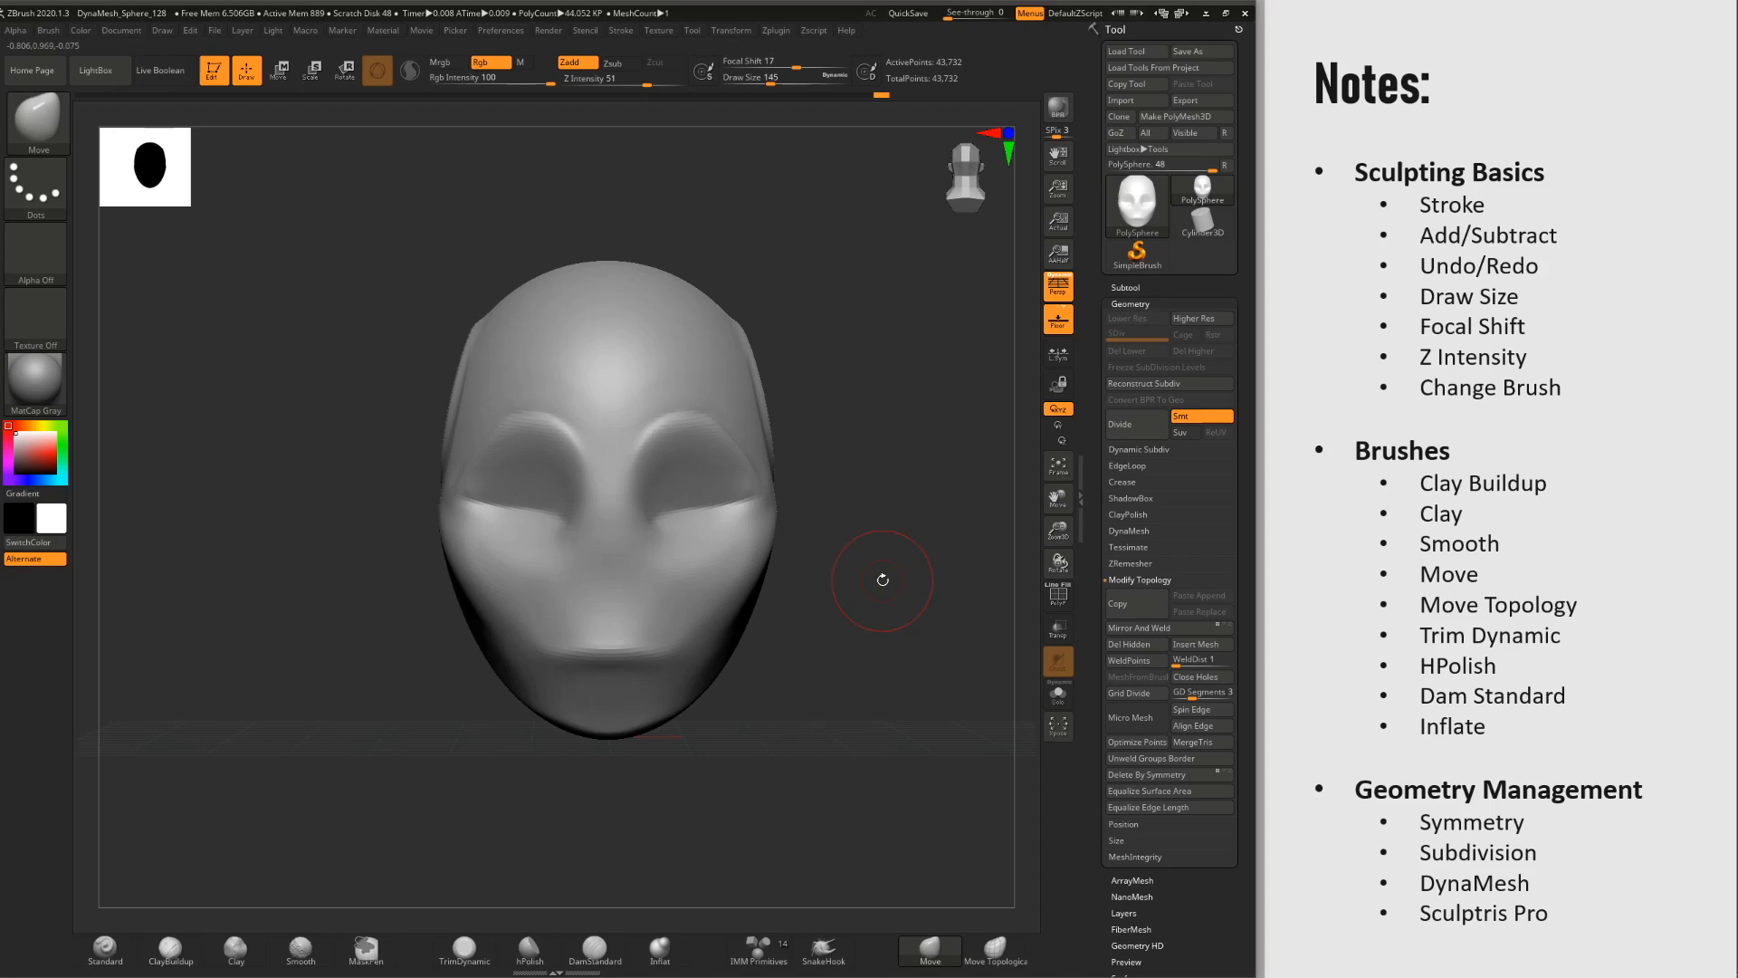
pyautogui.keyDown('alt'); pyautogui.moveTo(850, 428); pyautogui.dragTo(921, 625); pyautogui.keyUp('alt')
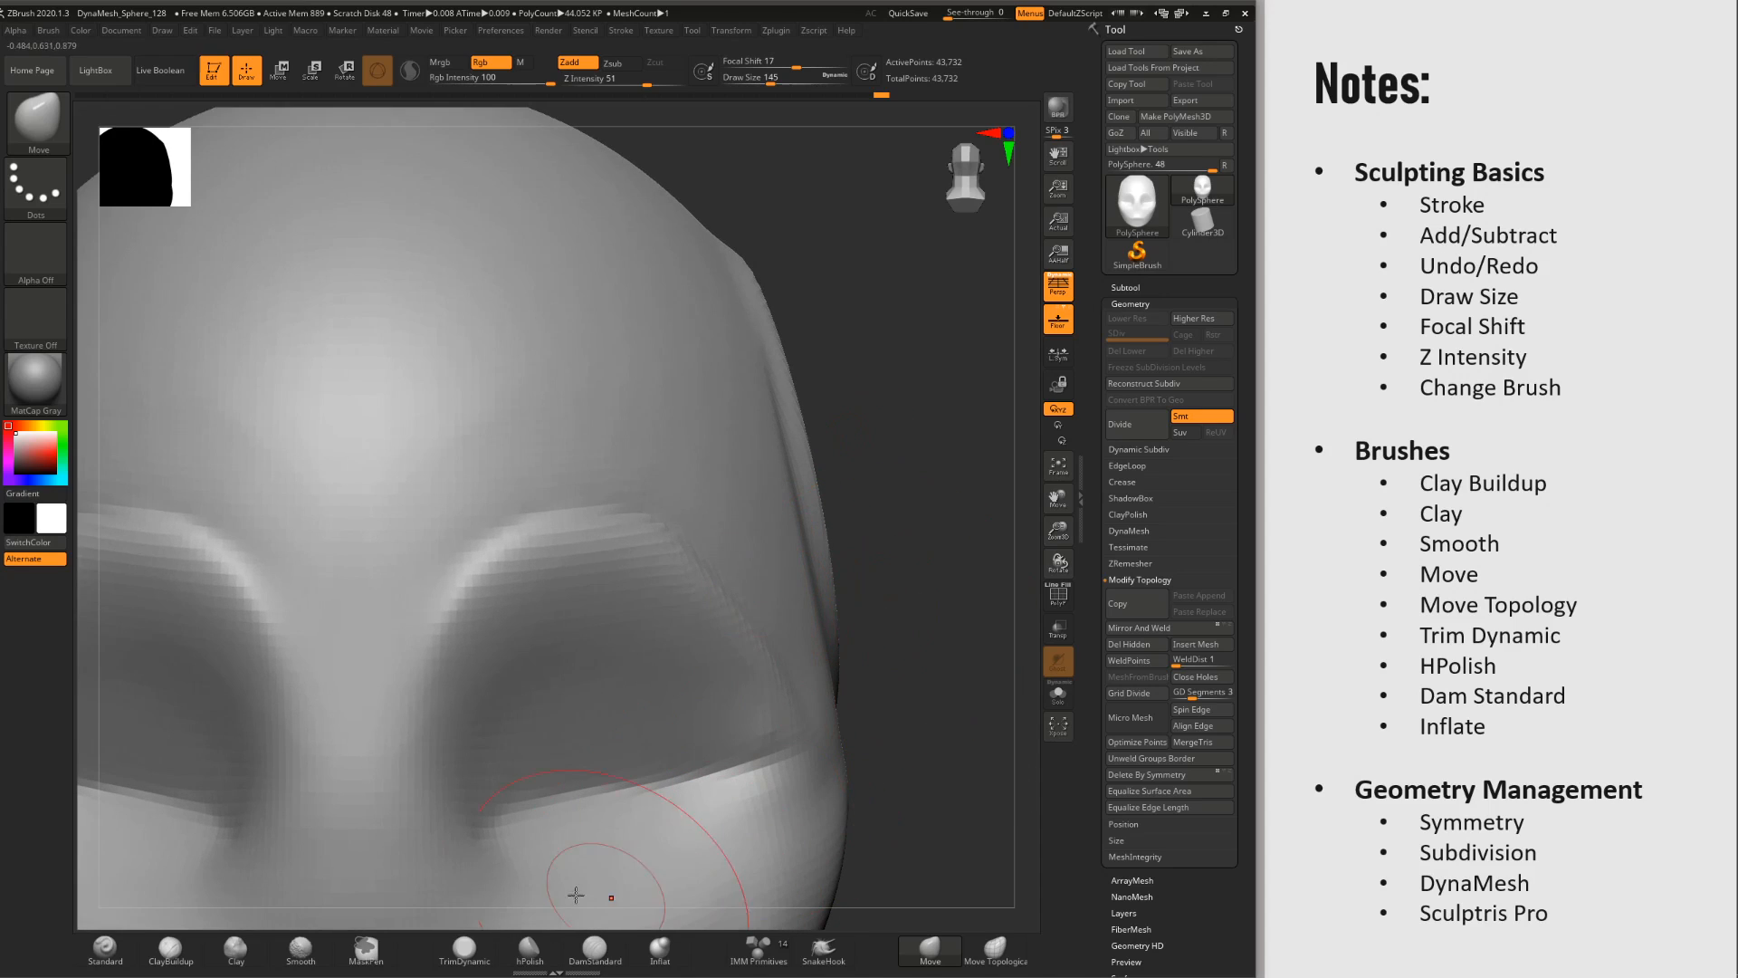
pyautogui.click(597, 951)
pyautogui.press('space')
pyautogui.moveTo(737, 588); pyautogui.dragTo(716, 589)
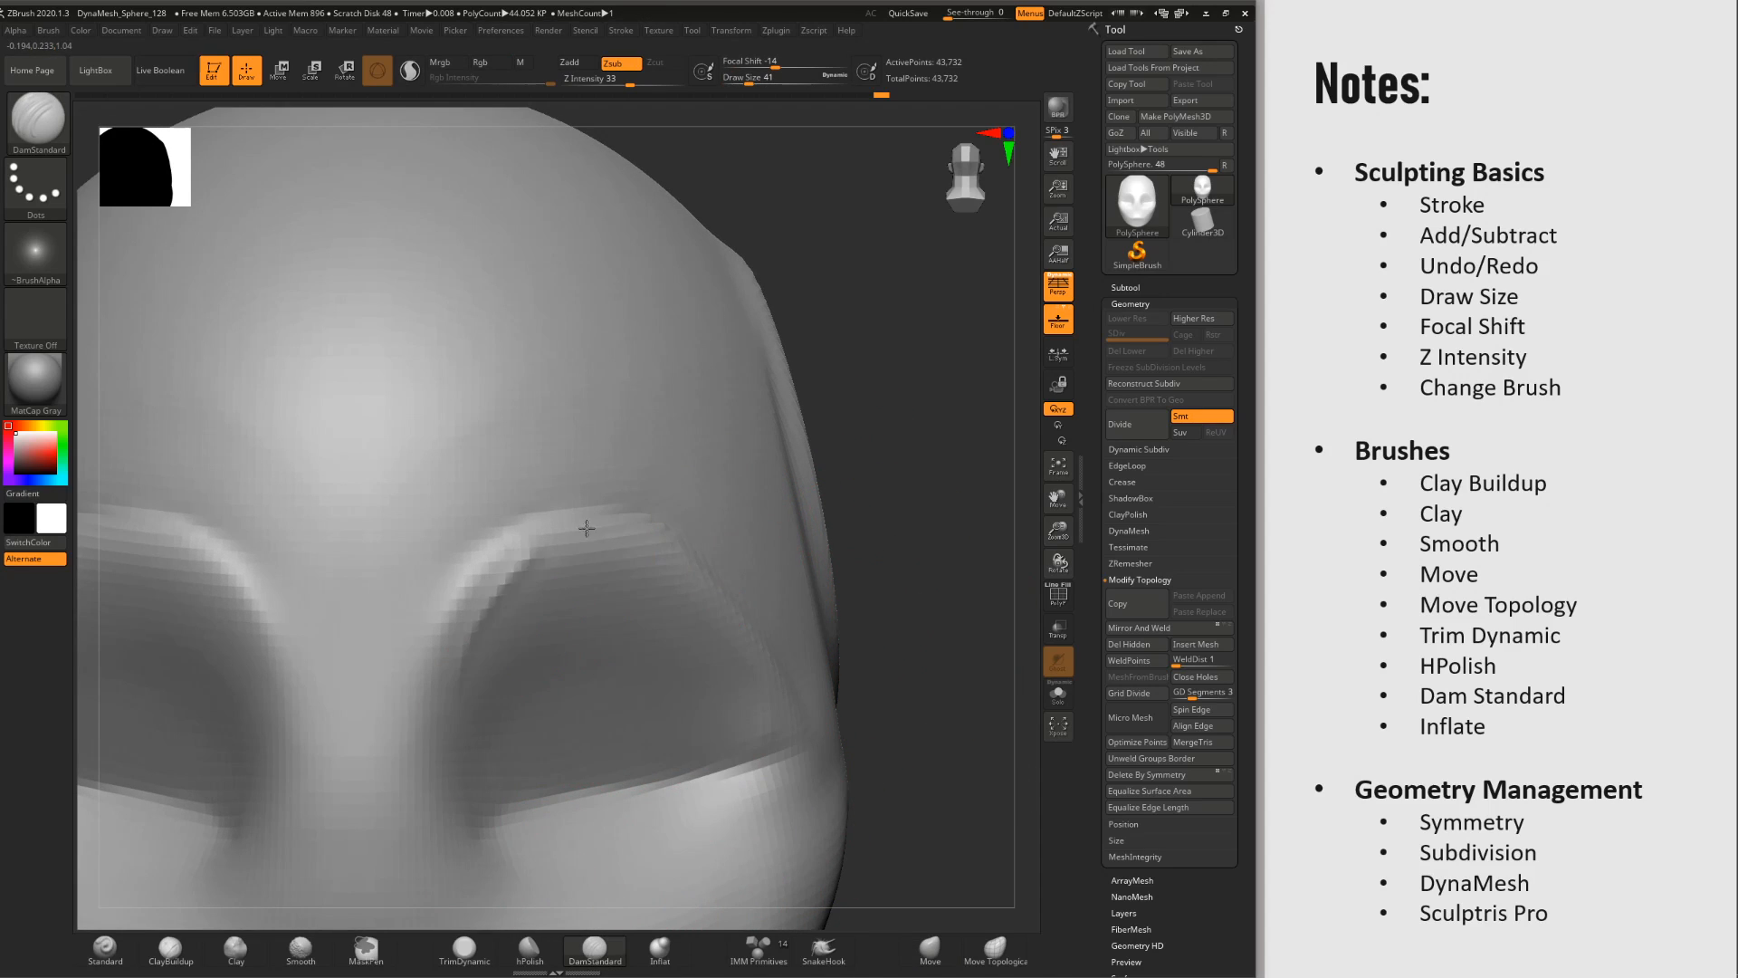
pyautogui.press('shift')
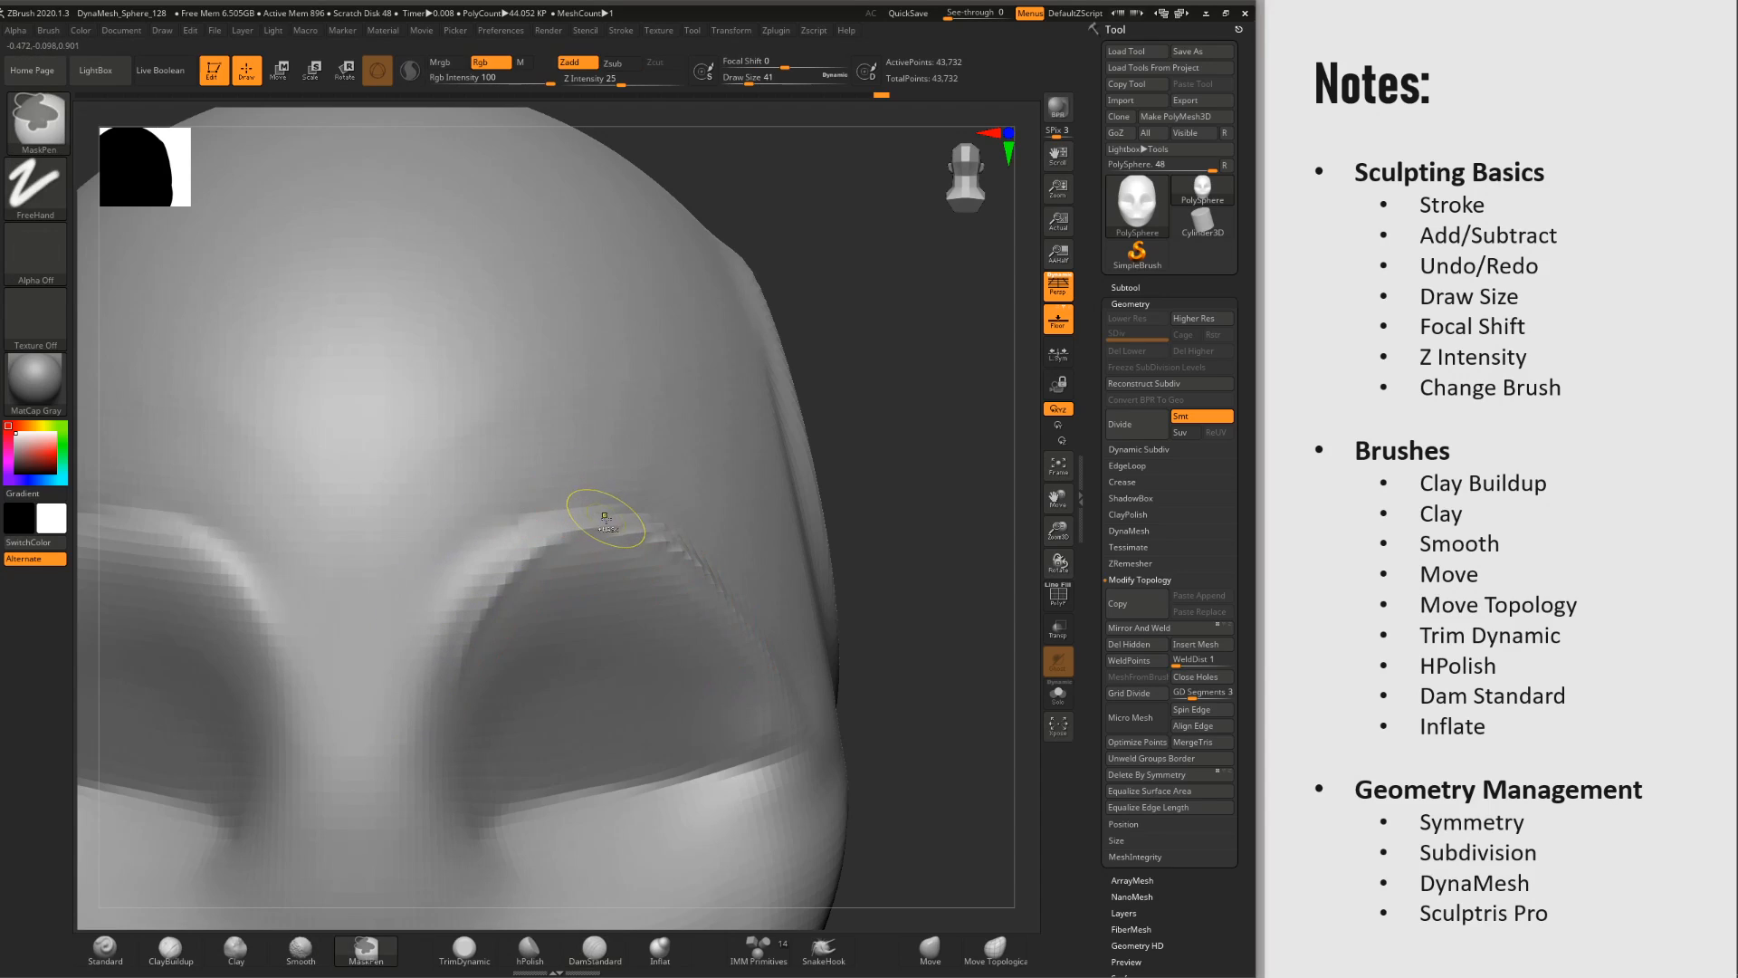
pyautogui.hotkey('ctrl', 'z')
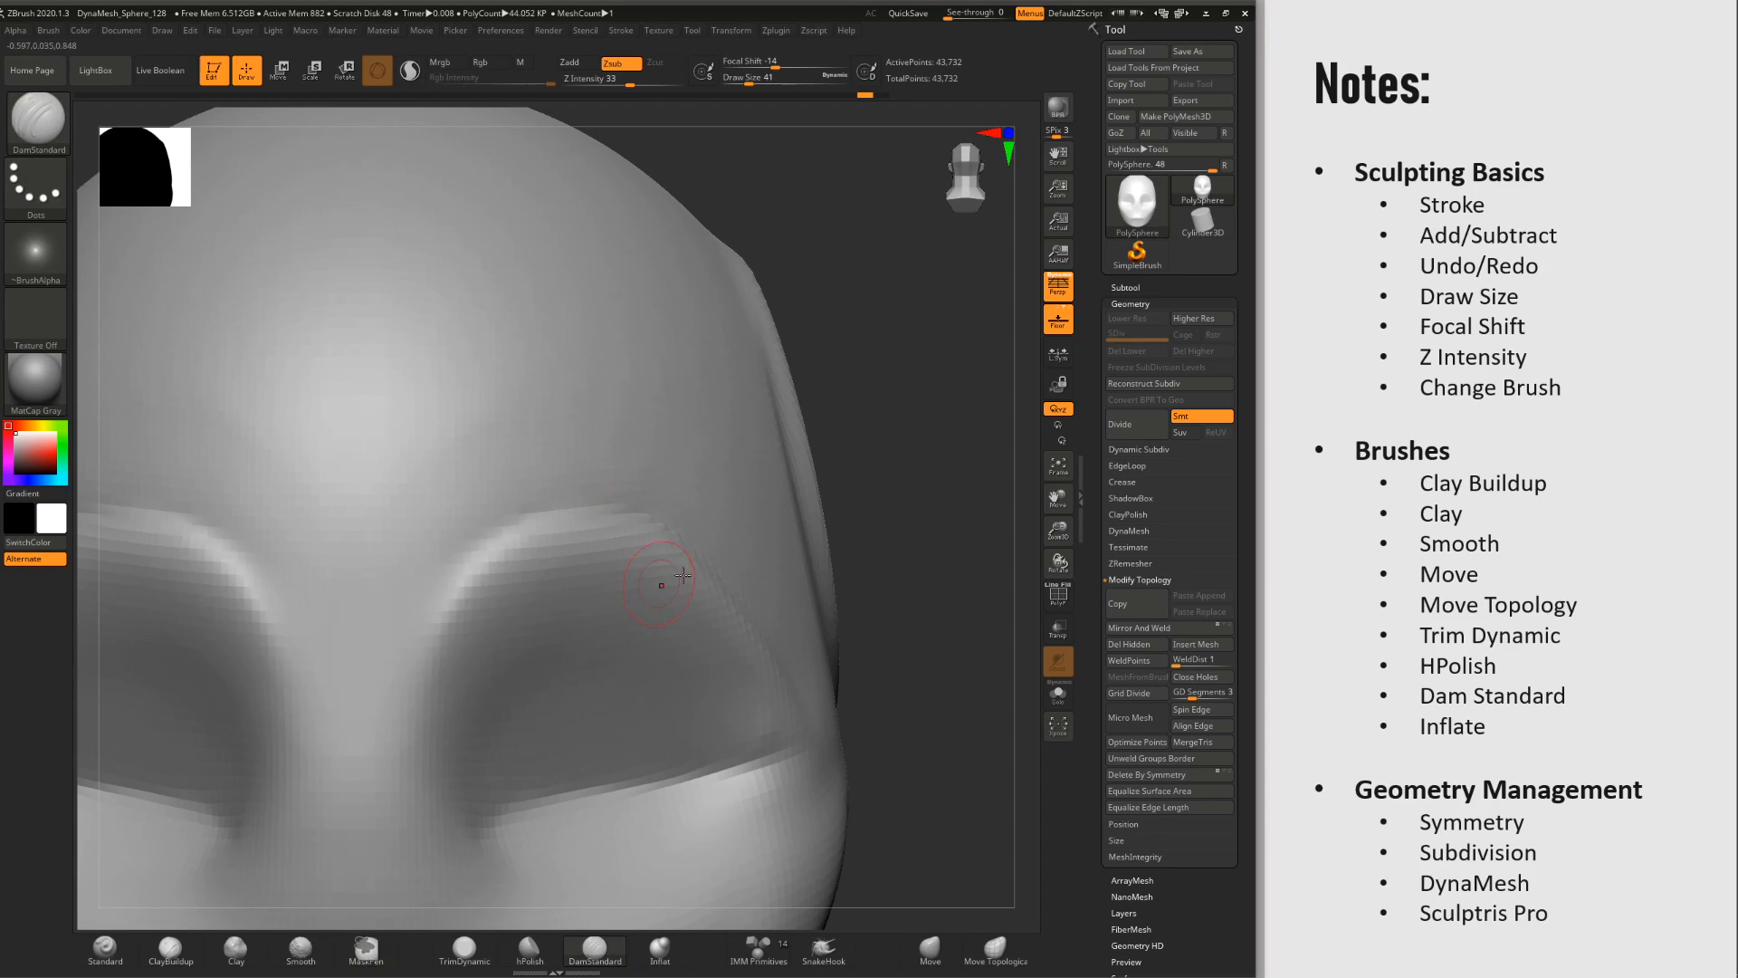
pyautogui.keyDown('alt'); pyautogui.moveTo(886, 485); pyautogui.dragTo(837, 413); pyautogui.keyUp('alt')
pyautogui.hotkey('ctrl', 'z')
pyautogui.hotkey('ctrl', 'shift', 'z')
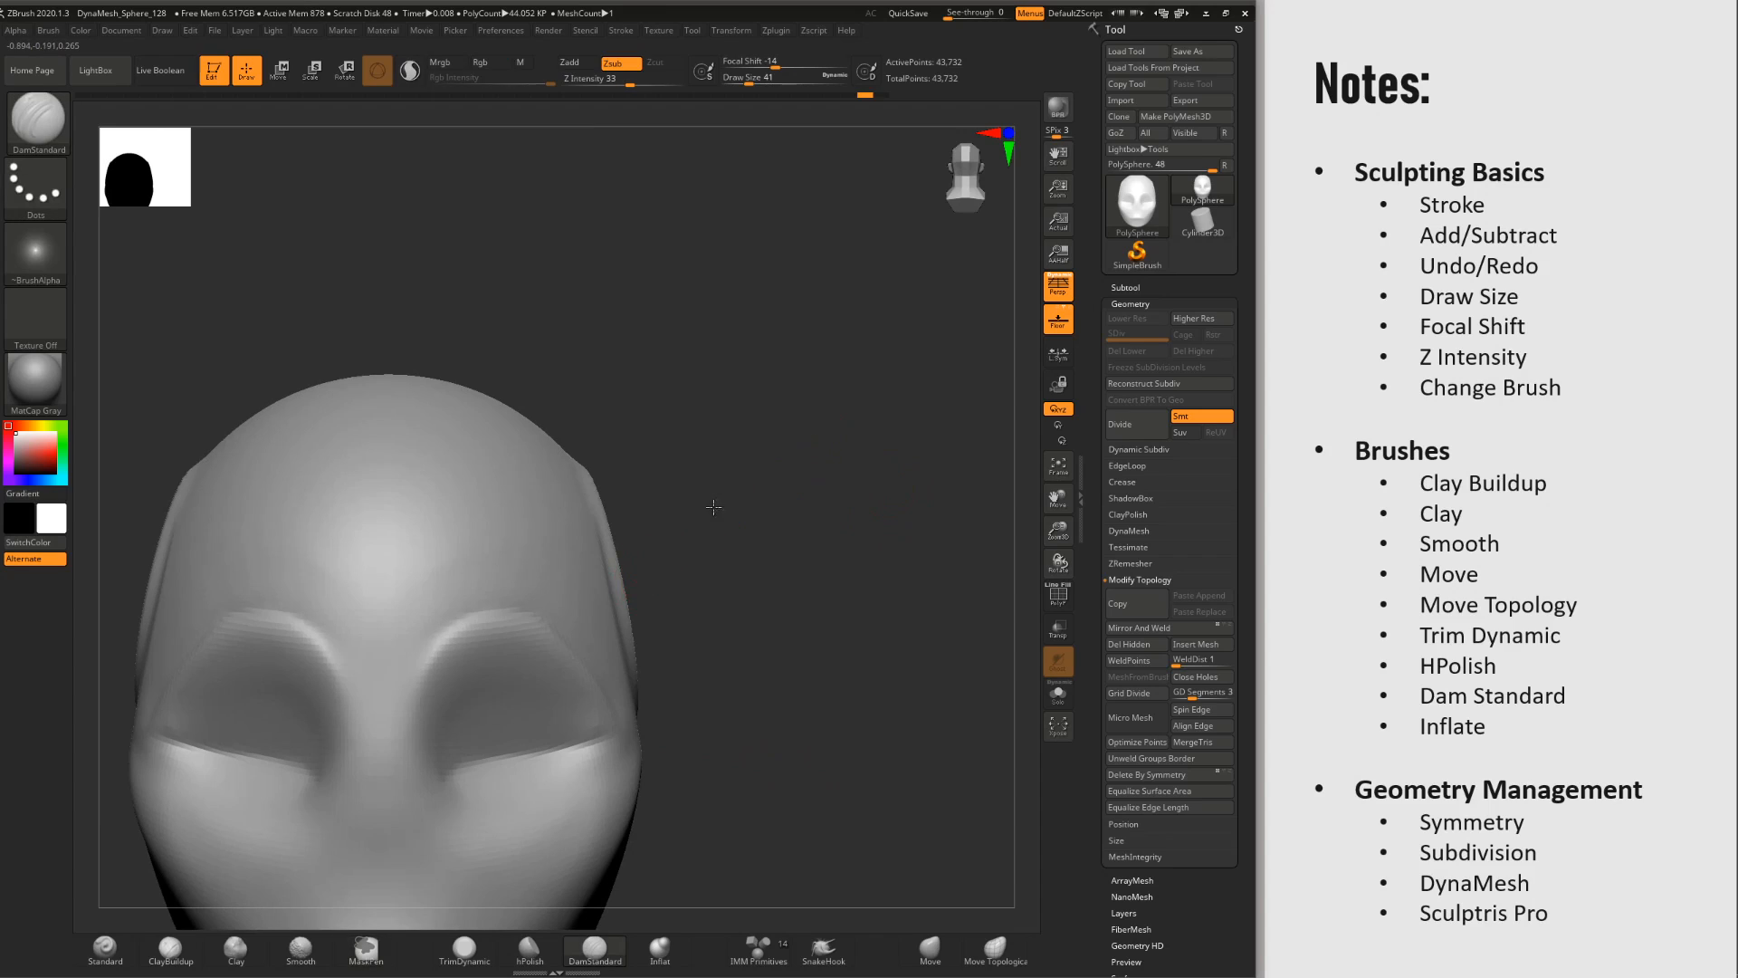
# Step: Carve a test crease along the inner edges of both eye sockets with Dam Standard and smooth it away
pyautogui.keyDown('alt'); pyautogui.moveTo(714, 507); pyautogui.dragTo(867, 448); pyautogui.keyUp('alt')
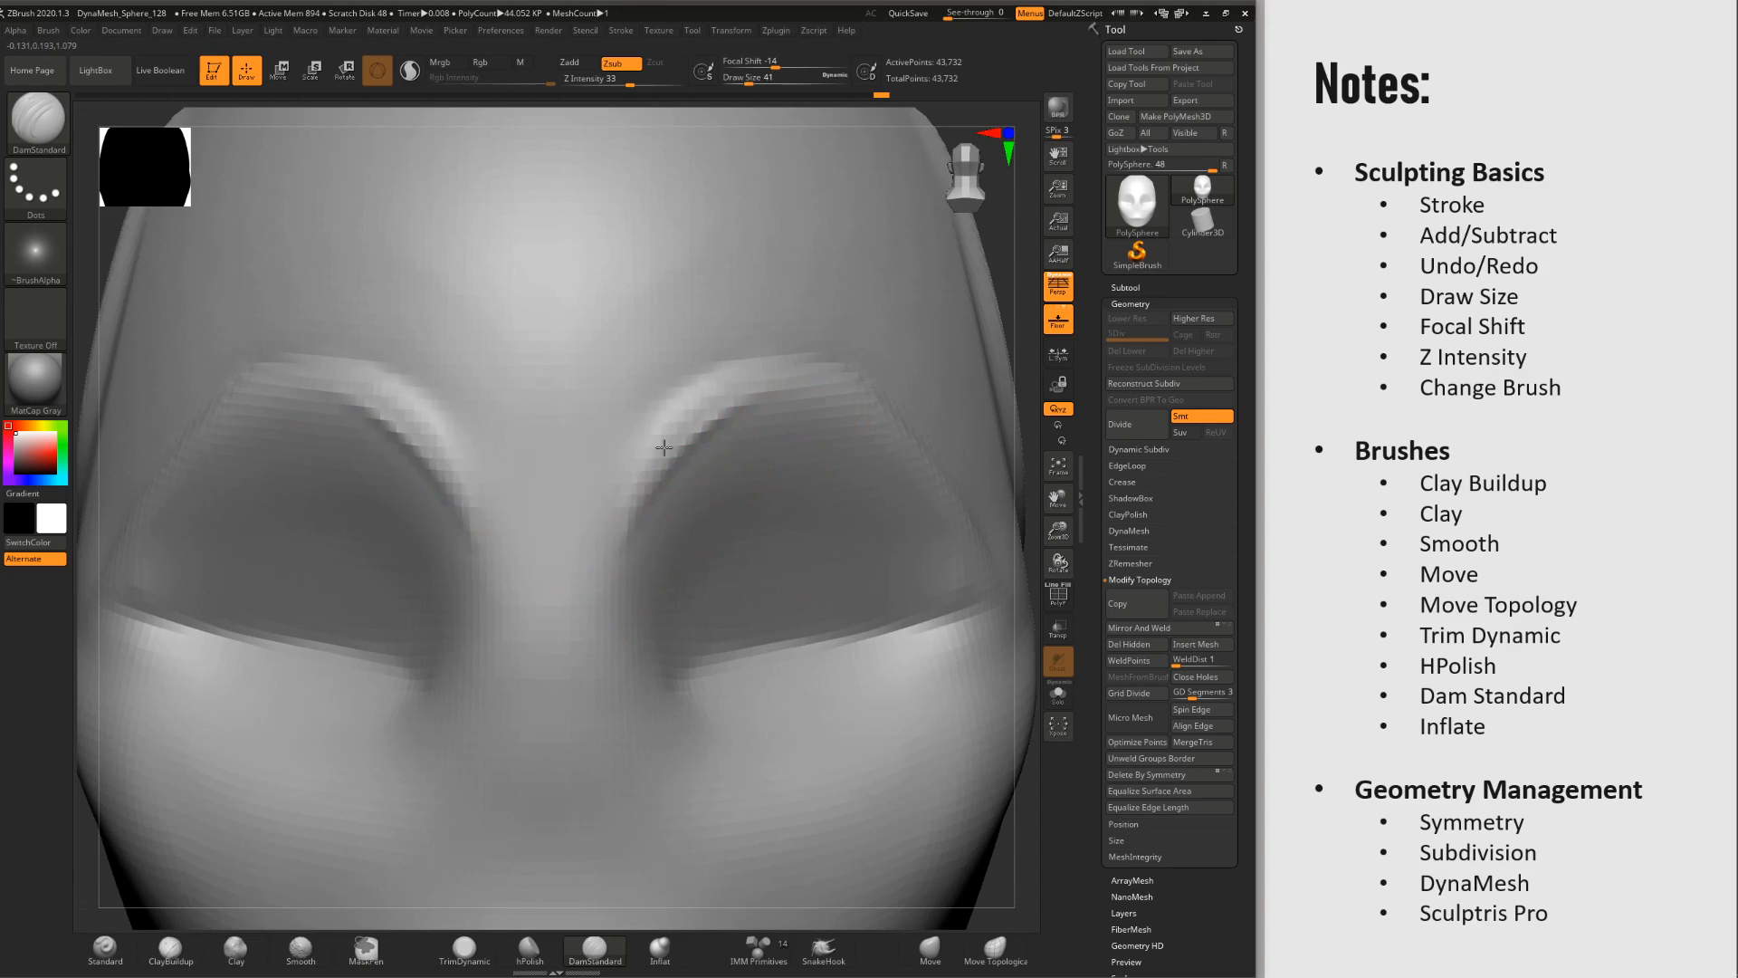
pyautogui.press('shift')
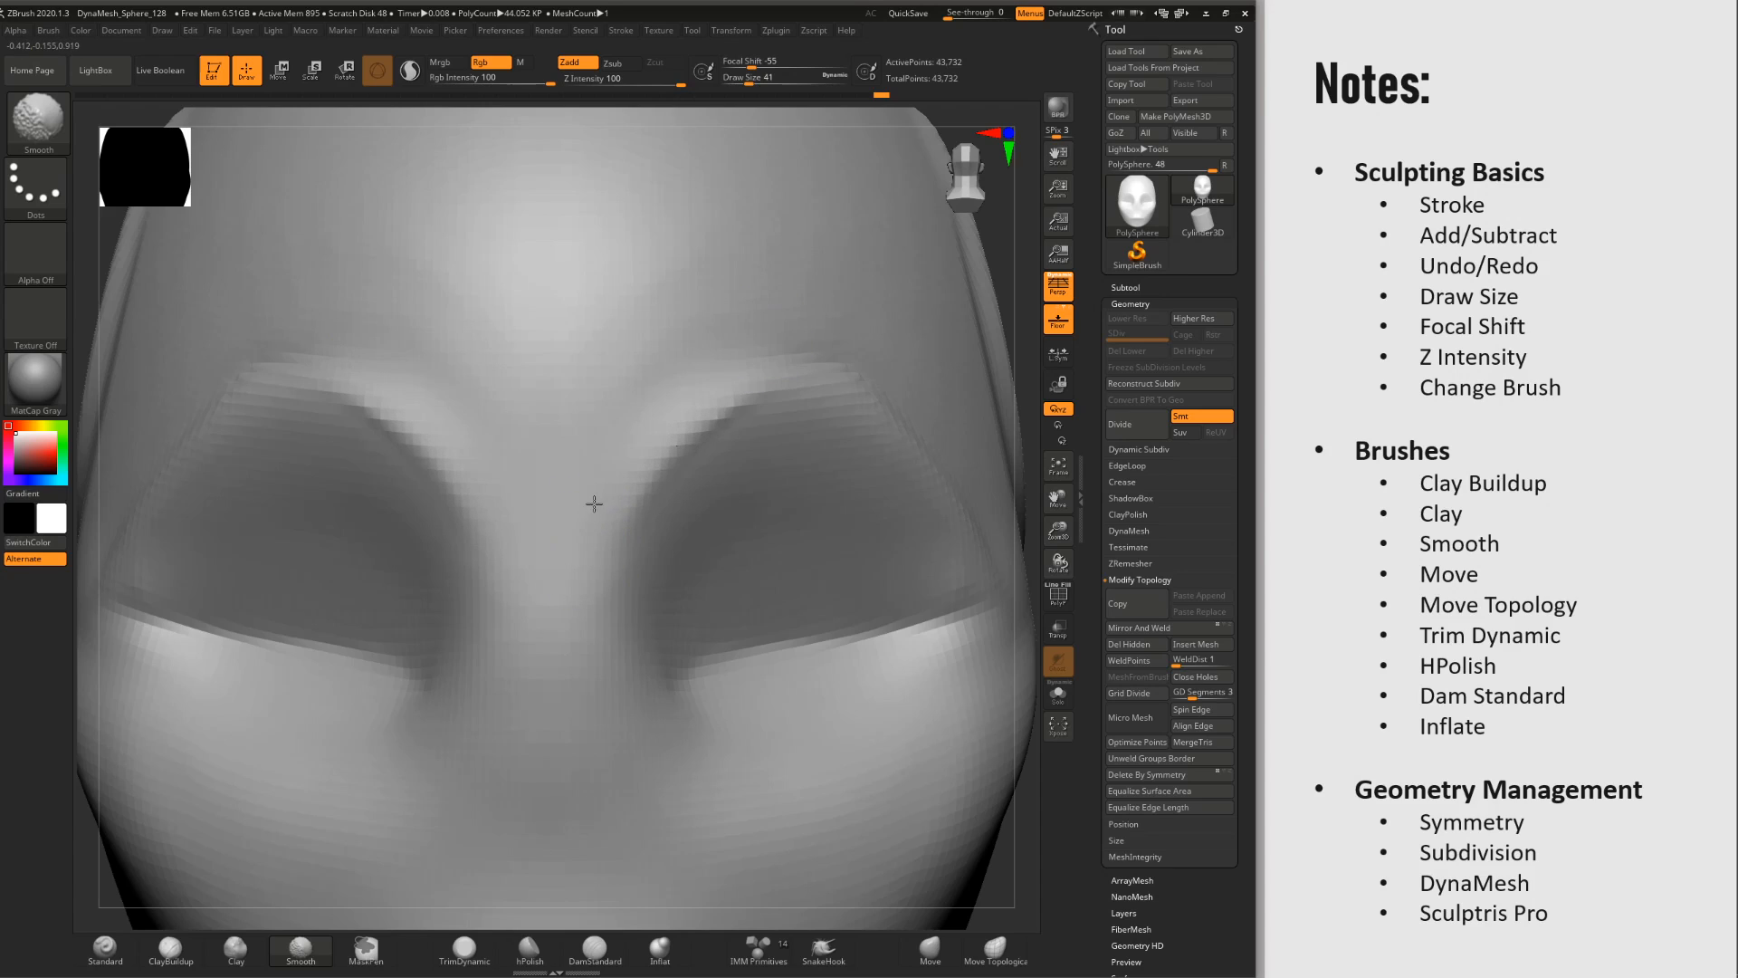
pyautogui.moveTo(747, 402); pyautogui.dragTo(659, 581)
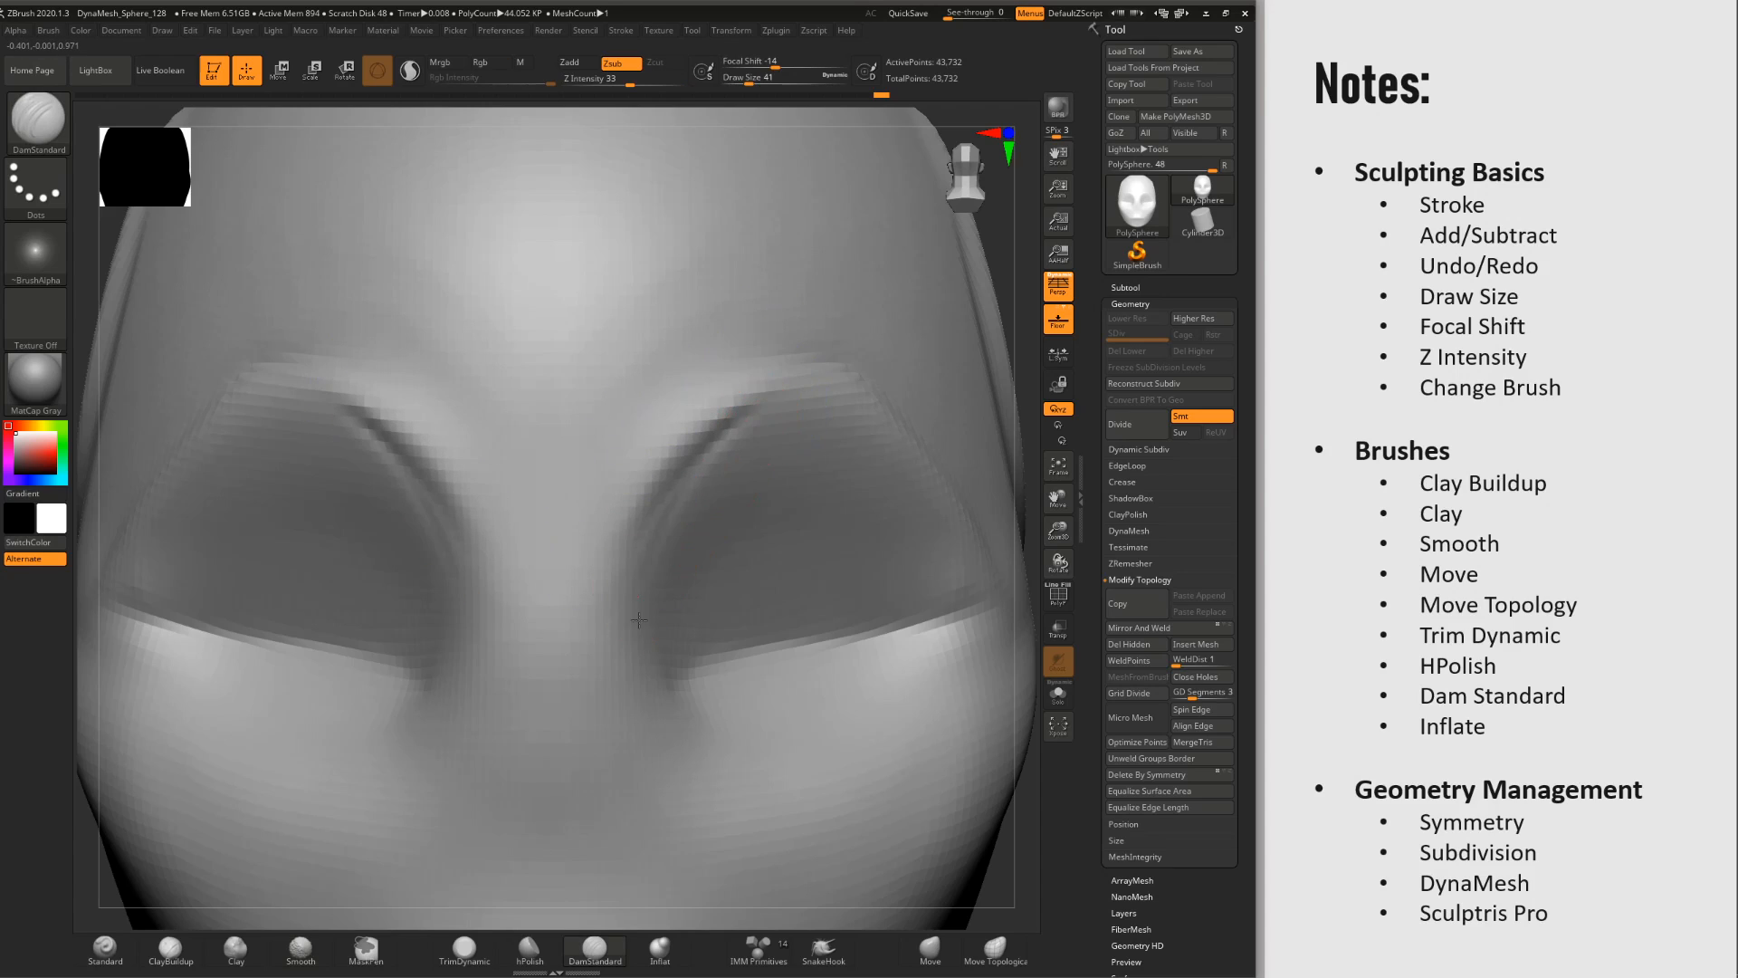
pyautogui.press('shift')
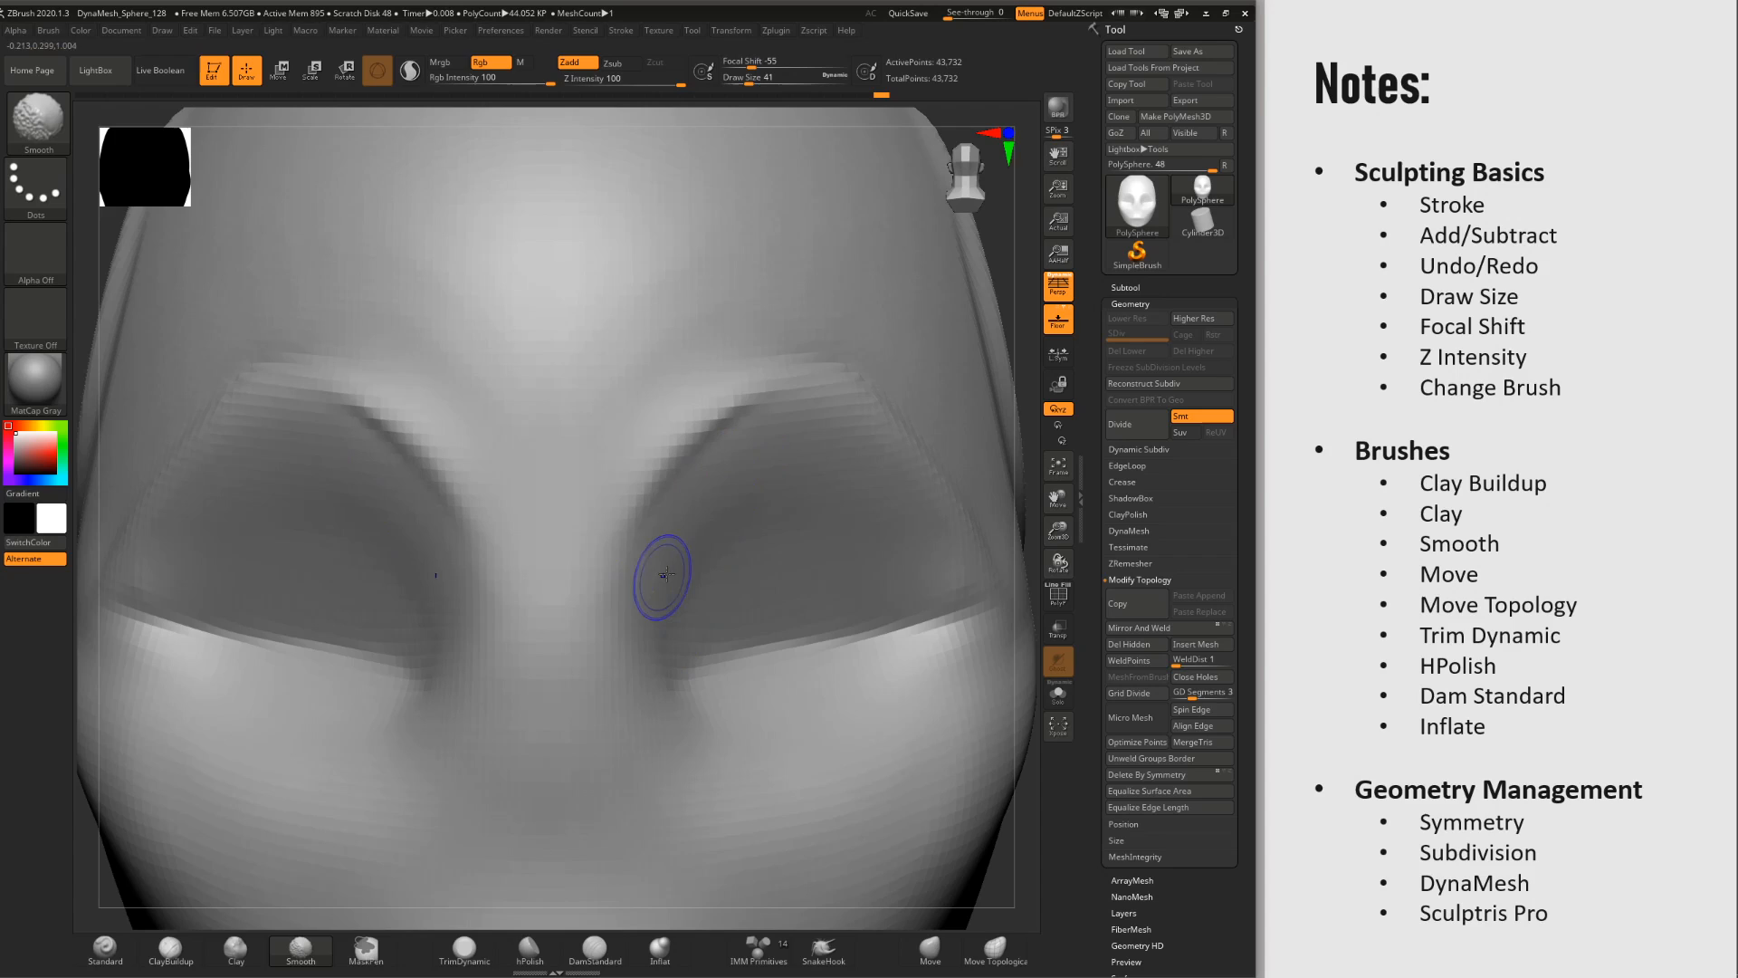
# Step: Divide the head twice to subdivision level 3 and carve Dam Standard creases along the inner upper edges of the eye sockets
pyautogui.click(1129, 427)
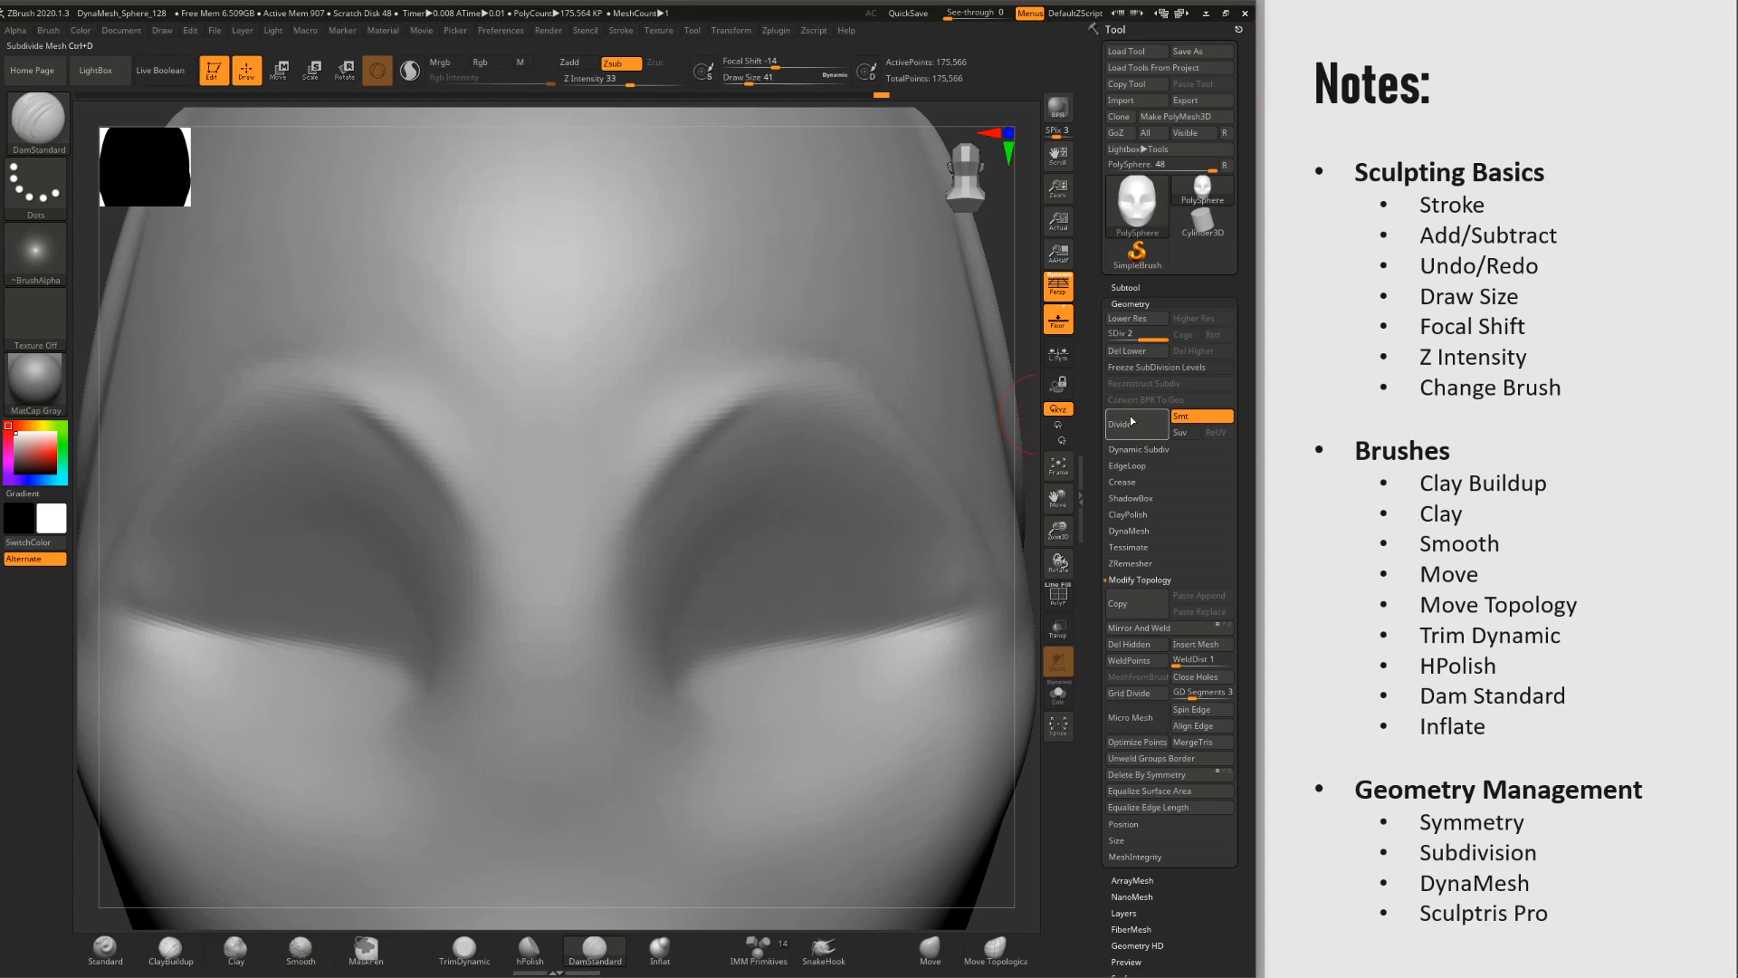
pyautogui.click(1133, 419)
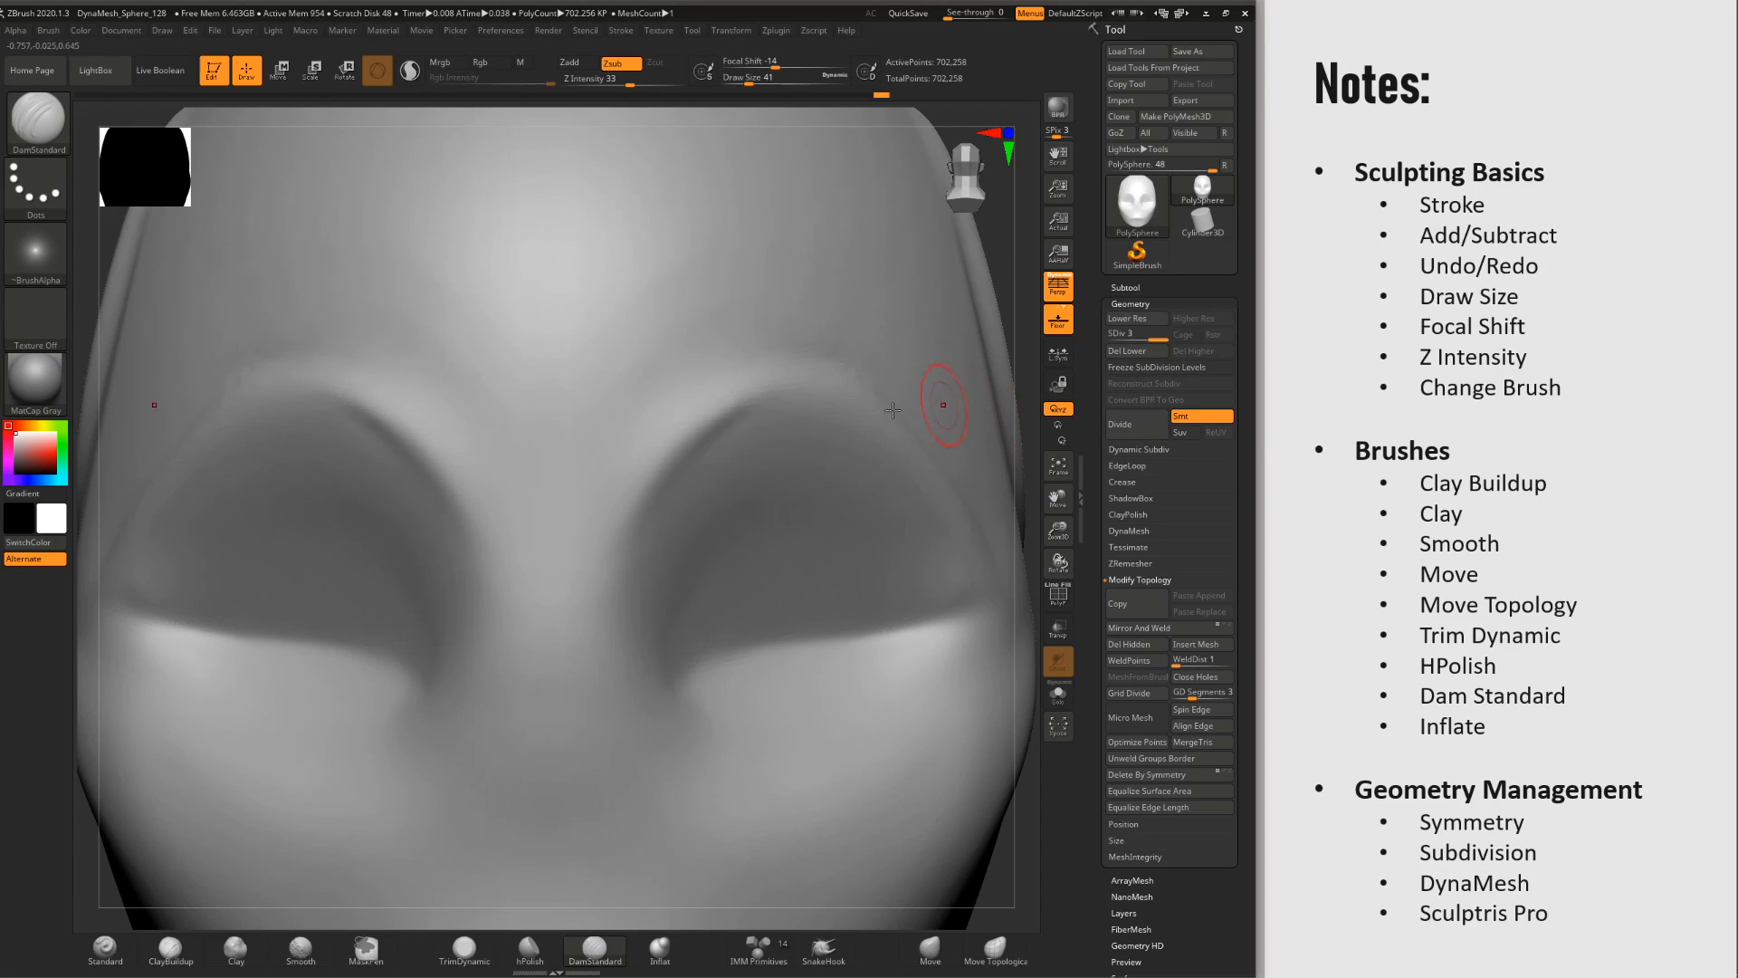
pyautogui.moveTo(633, 566); pyautogui.dragTo(788, 411)
pyautogui.hotkey('ctrl', 'z')
pyautogui.moveTo(634, 563); pyautogui.dragTo(765, 408)
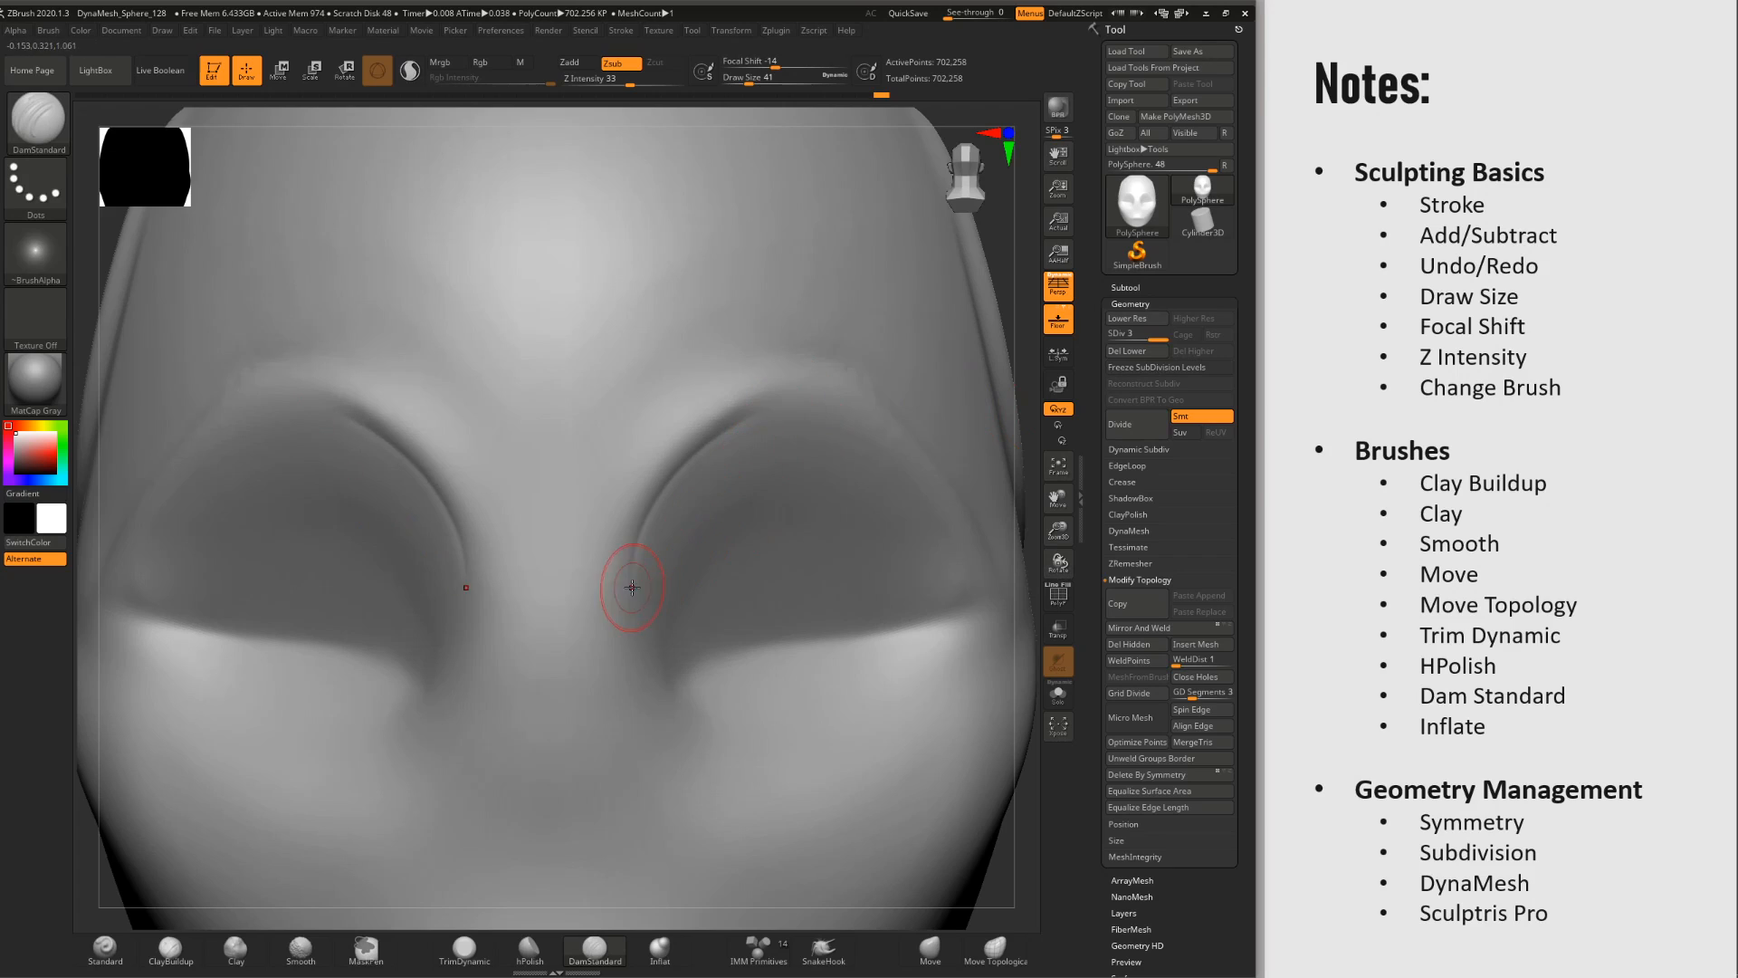
pyautogui.hotkey('ctrl', 'z')
pyautogui.moveTo(649, 545); pyautogui.dragTo(734, 413)
pyautogui.moveTo(631, 564)
pyautogui.mouseDown()
pyautogui.moveTo(641, 526)
pyautogui.moveTo(715, 491)
pyautogui.mouseUp()
pyautogui.press('shift')
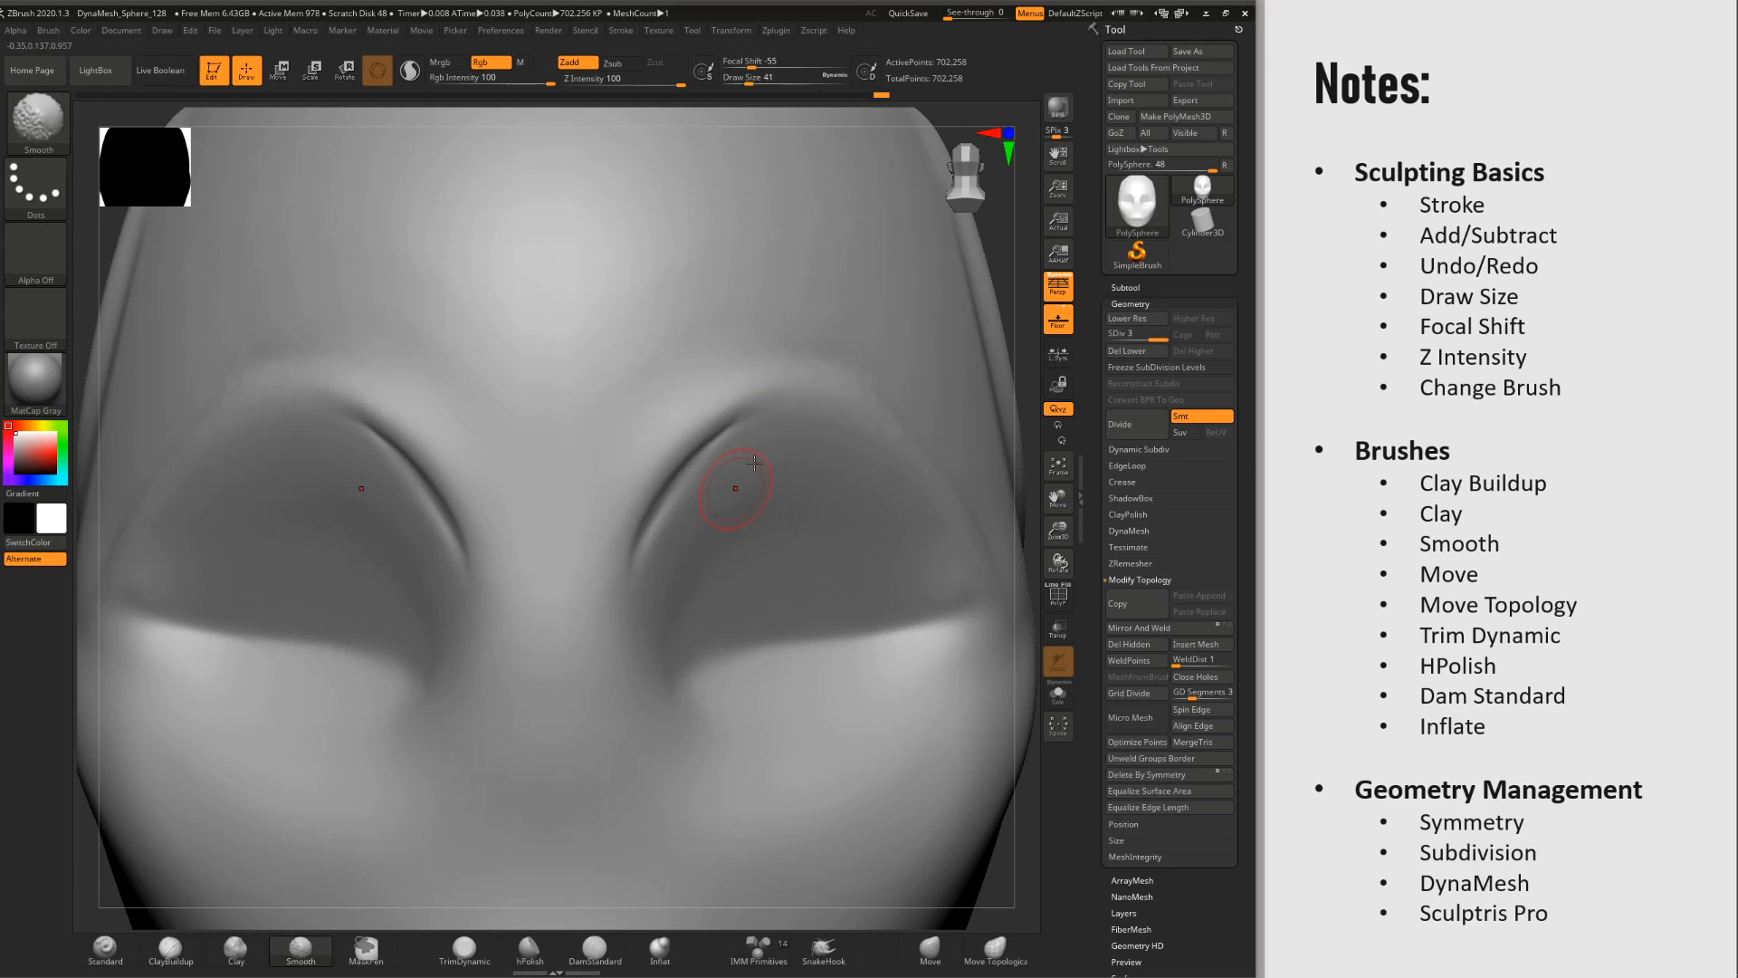
# Step: Smooth the rough brow ridge along the upper outer rim of the eye sockets
pyautogui.moveTo(750, 561)
pyautogui.keyDown('ctrl'); pyautogui.mouseDown(button='right')
pyautogui.moveTo(860, 543)
pyautogui.moveTo(706, 557)
pyautogui.moveTo(810, 552)
pyautogui.moveTo(892, 579)
pyautogui.mouseUp(button='right'); pyautogui.keyUp('ctrl')
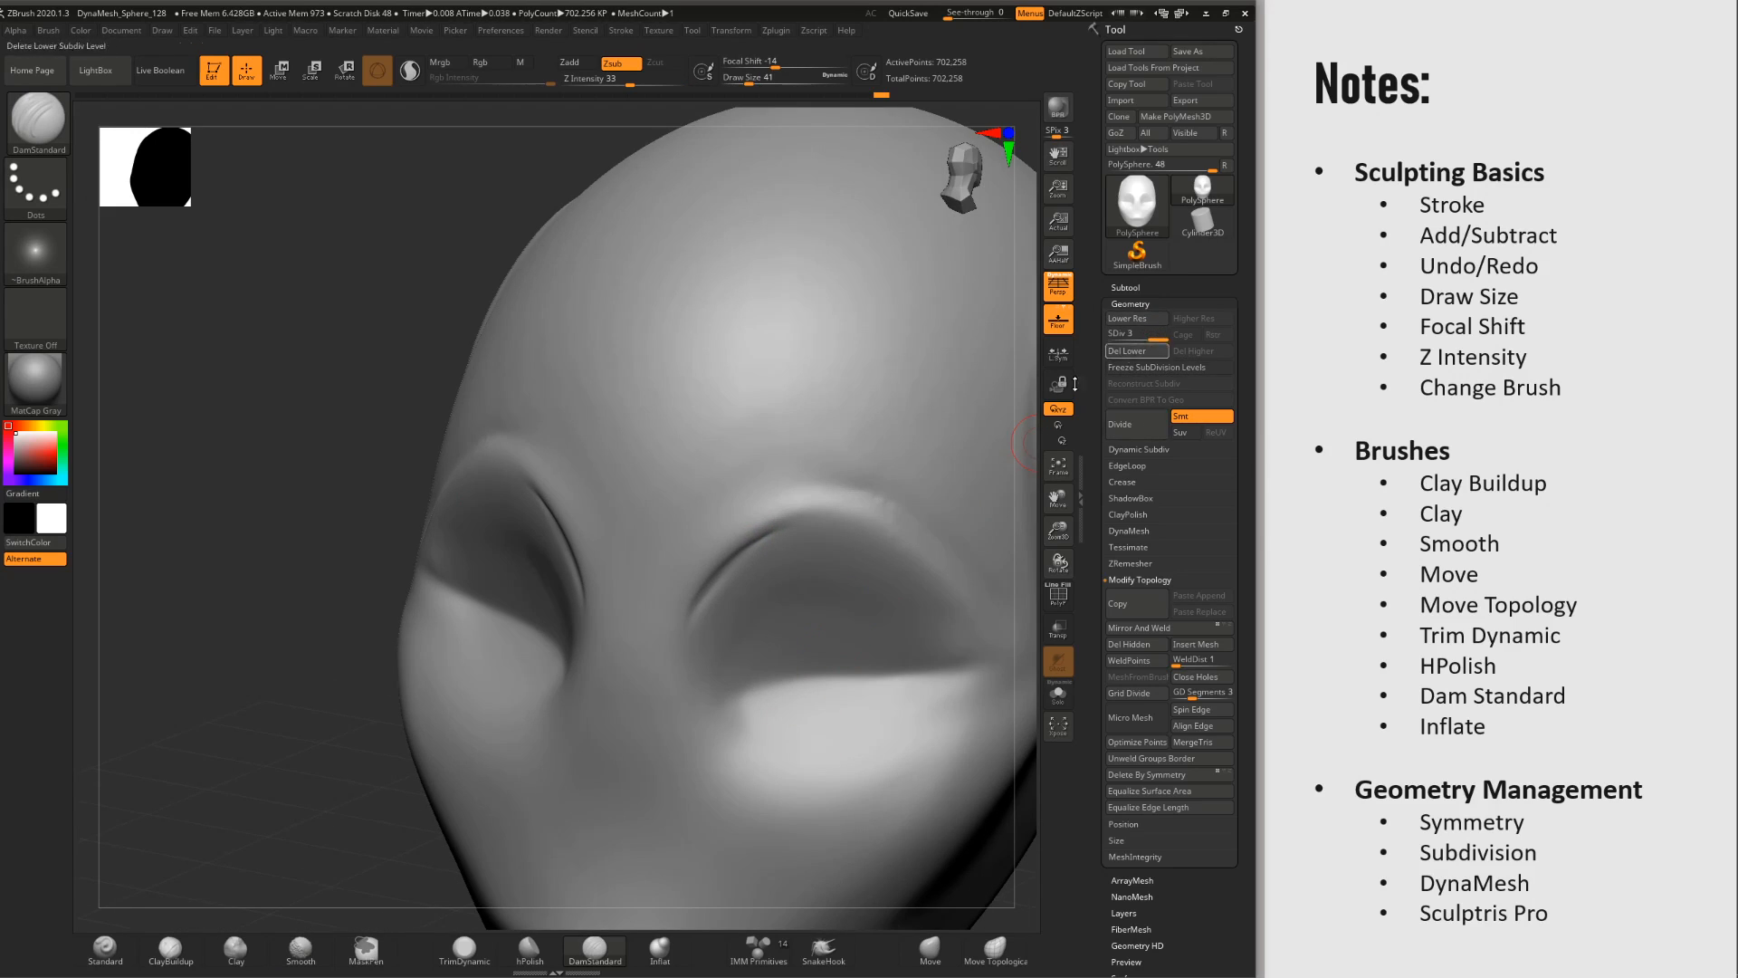
pyautogui.keyDown('alt'); pyautogui.moveTo(875, 499); pyautogui.dragTo(813, 489, button='right'); pyautogui.keyUp('alt')
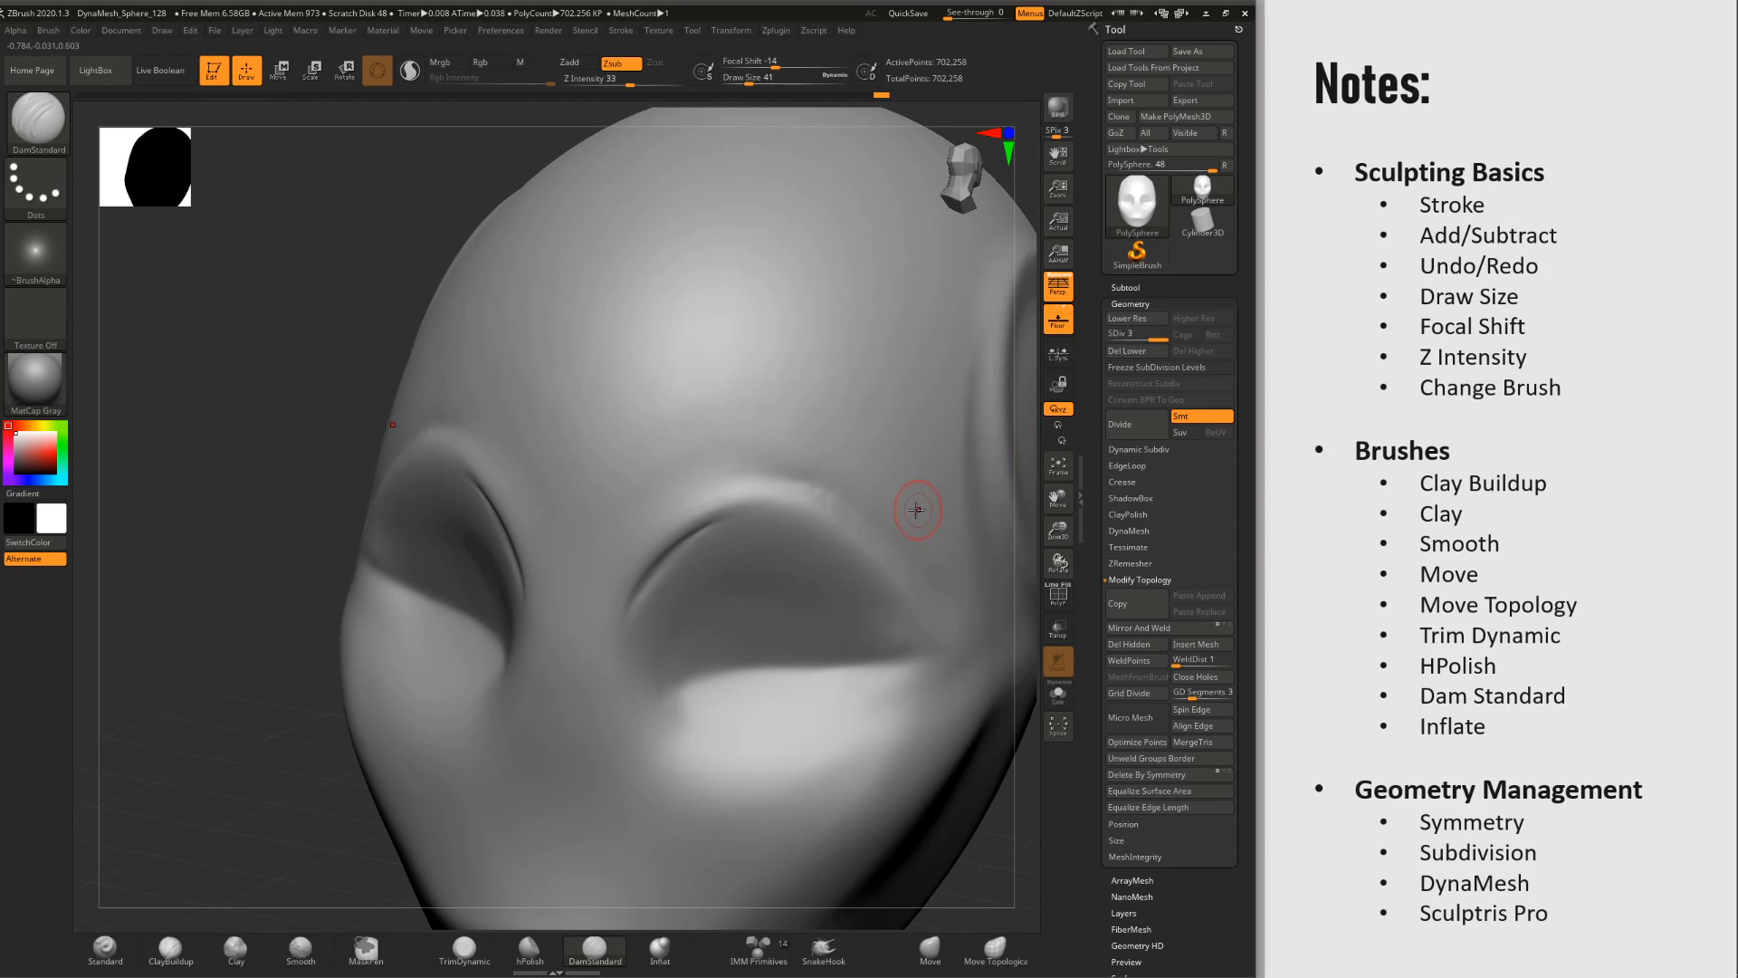
pyautogui.press('shift')
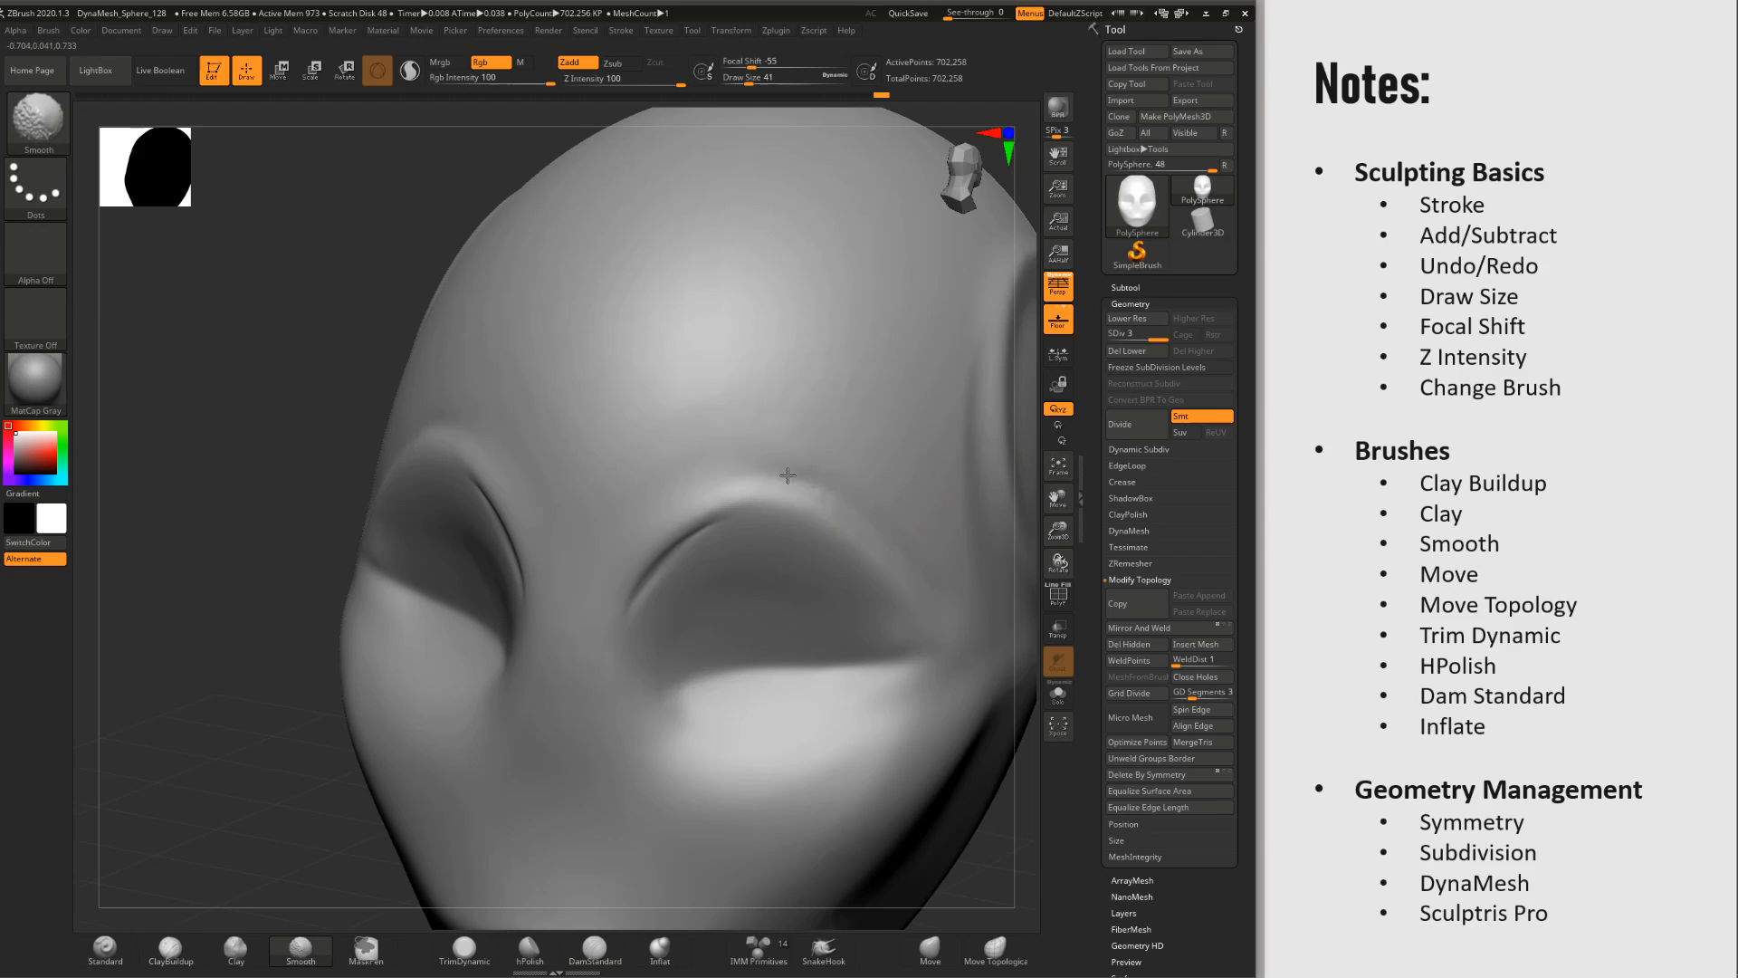
pyautogui.keyDown('shift'); pyautogui.moveTo(786, 504); pyautogui.dragTo(865, 523); pyautogui.keyUp('shift')
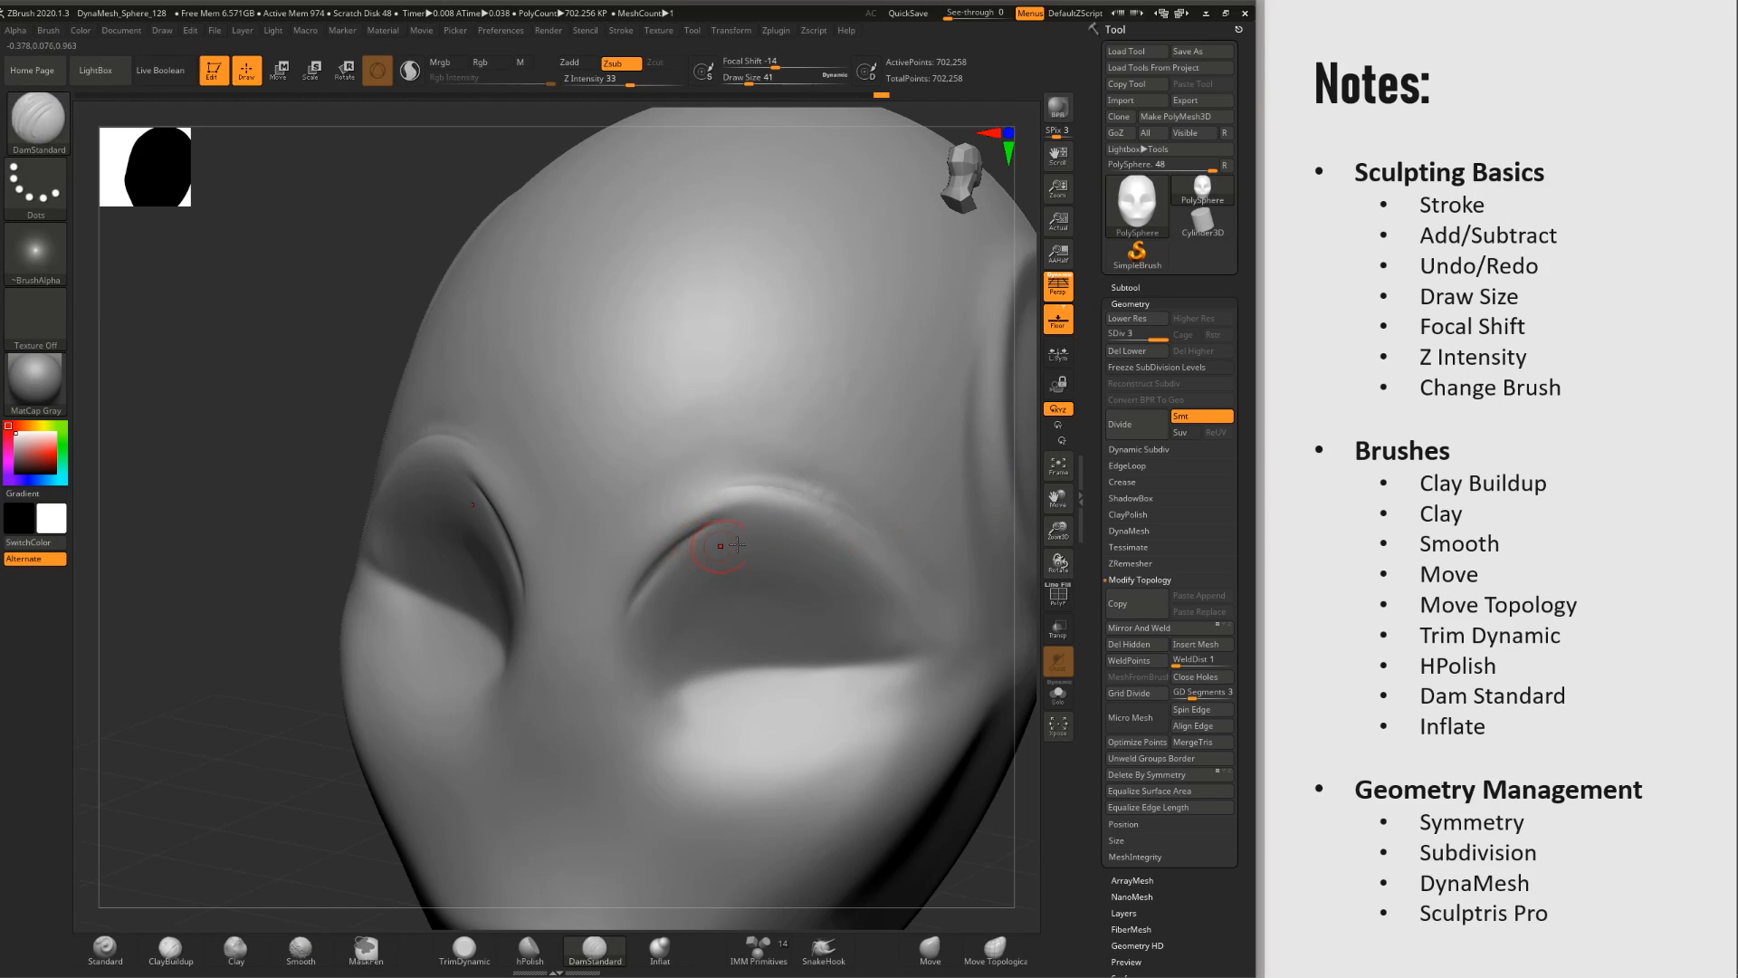
pyautogui.keyDown('shift'); pyautogui.moveTo(724, 520); pyautogui.dragTo(866, 527); pyautogui.keyUp('shift')
pyautogui.press('shift')
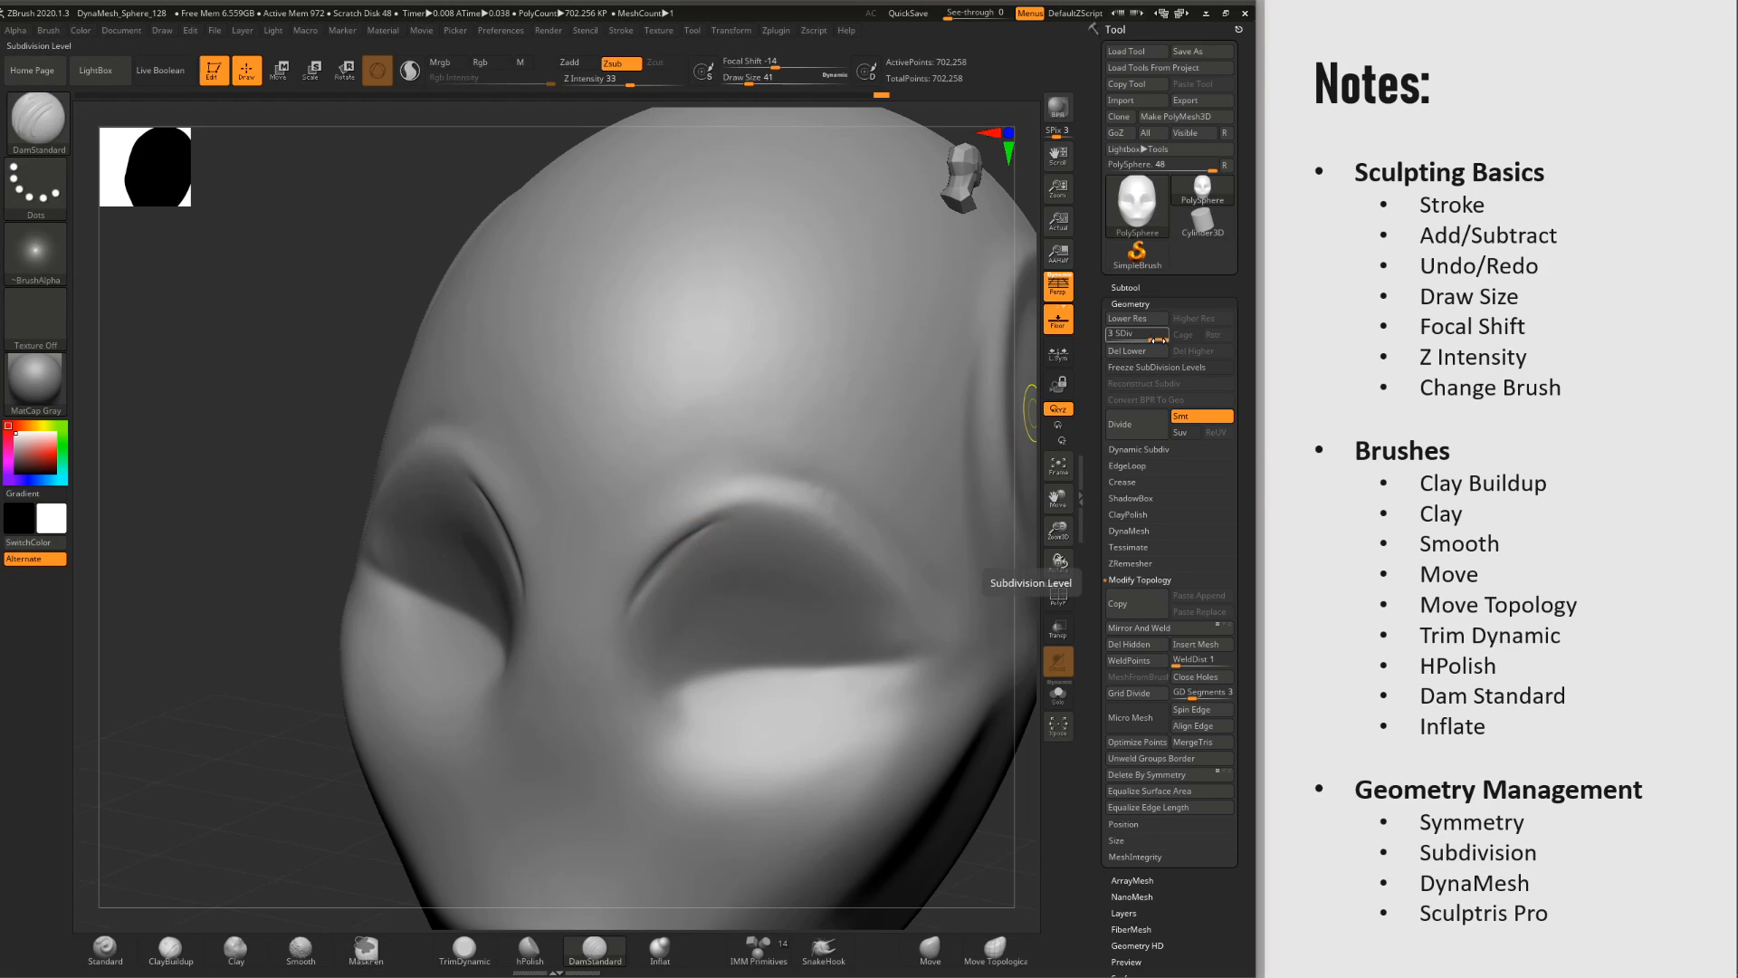
# Step: Switch the head between subdivision levels 1 and 3 to compare the eye socket detail from the front
pyautogui.moveTo(1158, 338)
pyautogui.mouseDown()
pyautogui.moveTo(1118, 332)
pyautogui.moveTo(1156, 337)
pyautogui.mouseUp()
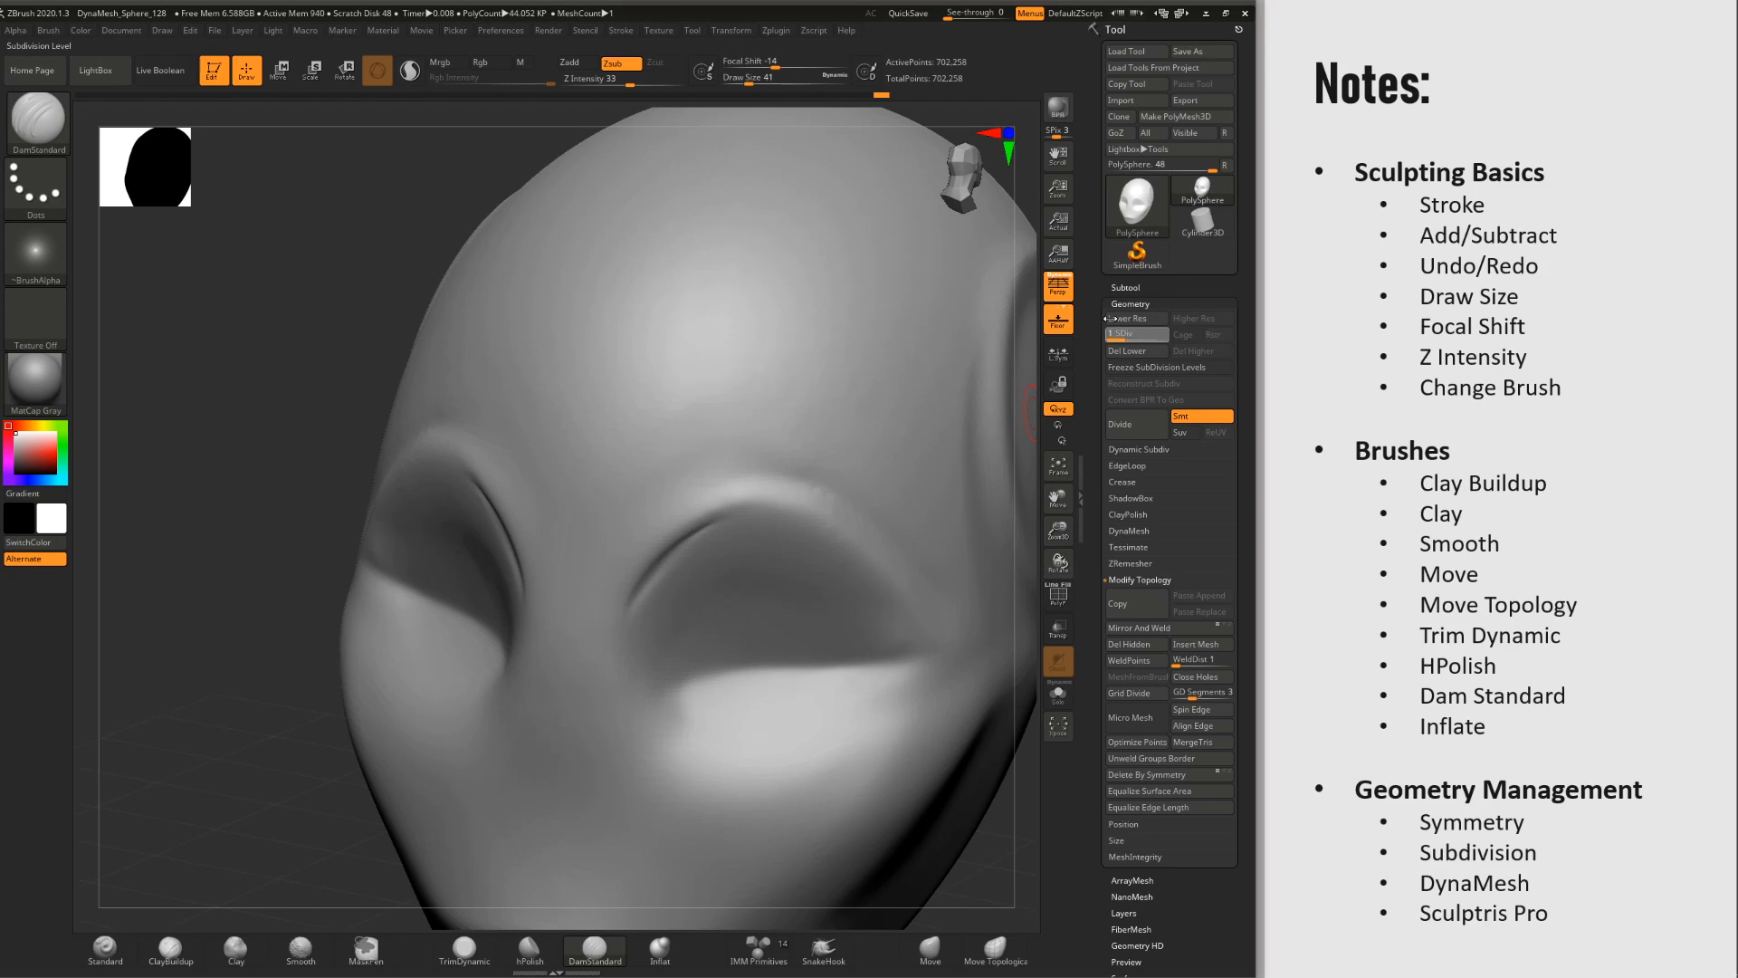
pyautogui.click(1124, 335)
pyautogui.moveTo(1153, 350); pyautogui.dragTo(1154, 351)
pyautogui.moveTo(724, 525); pyautogui.dragTo(814, 562, button='right')
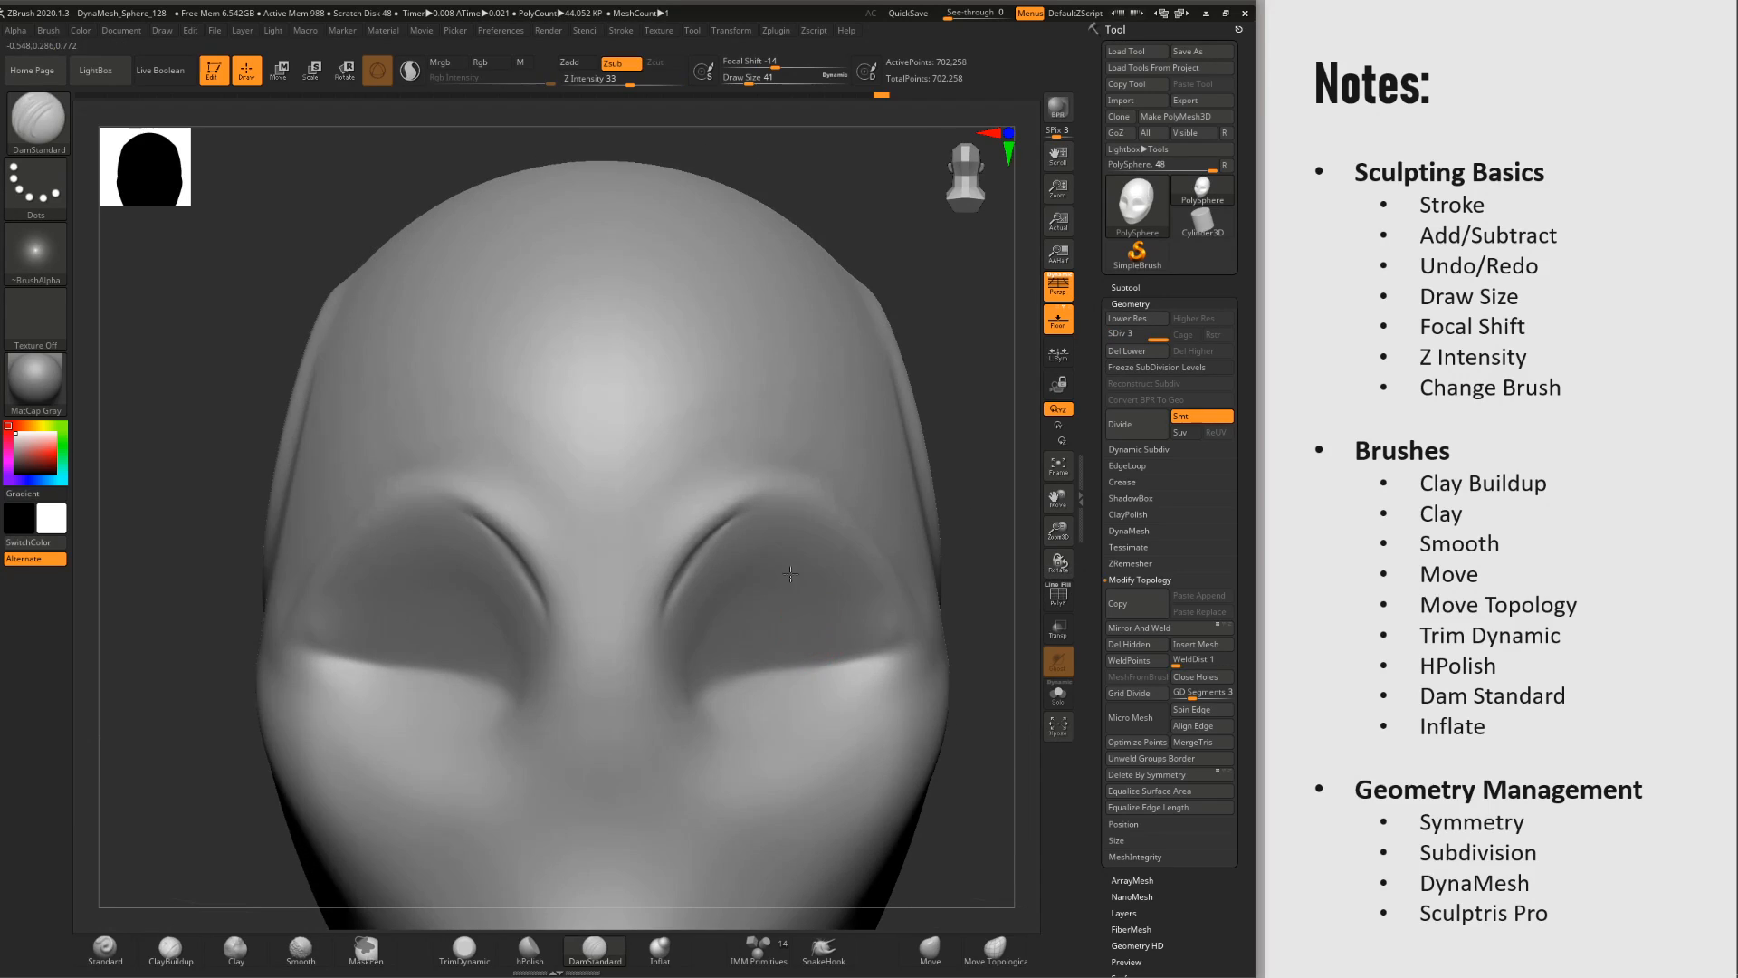
# Step: Enlarge the Move brush's draw size and lower the head to subdivision level 1
pyautogui.keyDown('ctrl'); pyautogui.moveTo(743, 615); pyautogui.dragTo(712, 559, button='right'); pyautogui.keyUp('ctrl')
pyautogui.click(930, 948)
pyautogui.keyDown('ctrl'); pyautogui.moveTo(945, 689); pyautogui.dragTo(826, 492, button='right'); pyautogui.keyUp('ctrl')
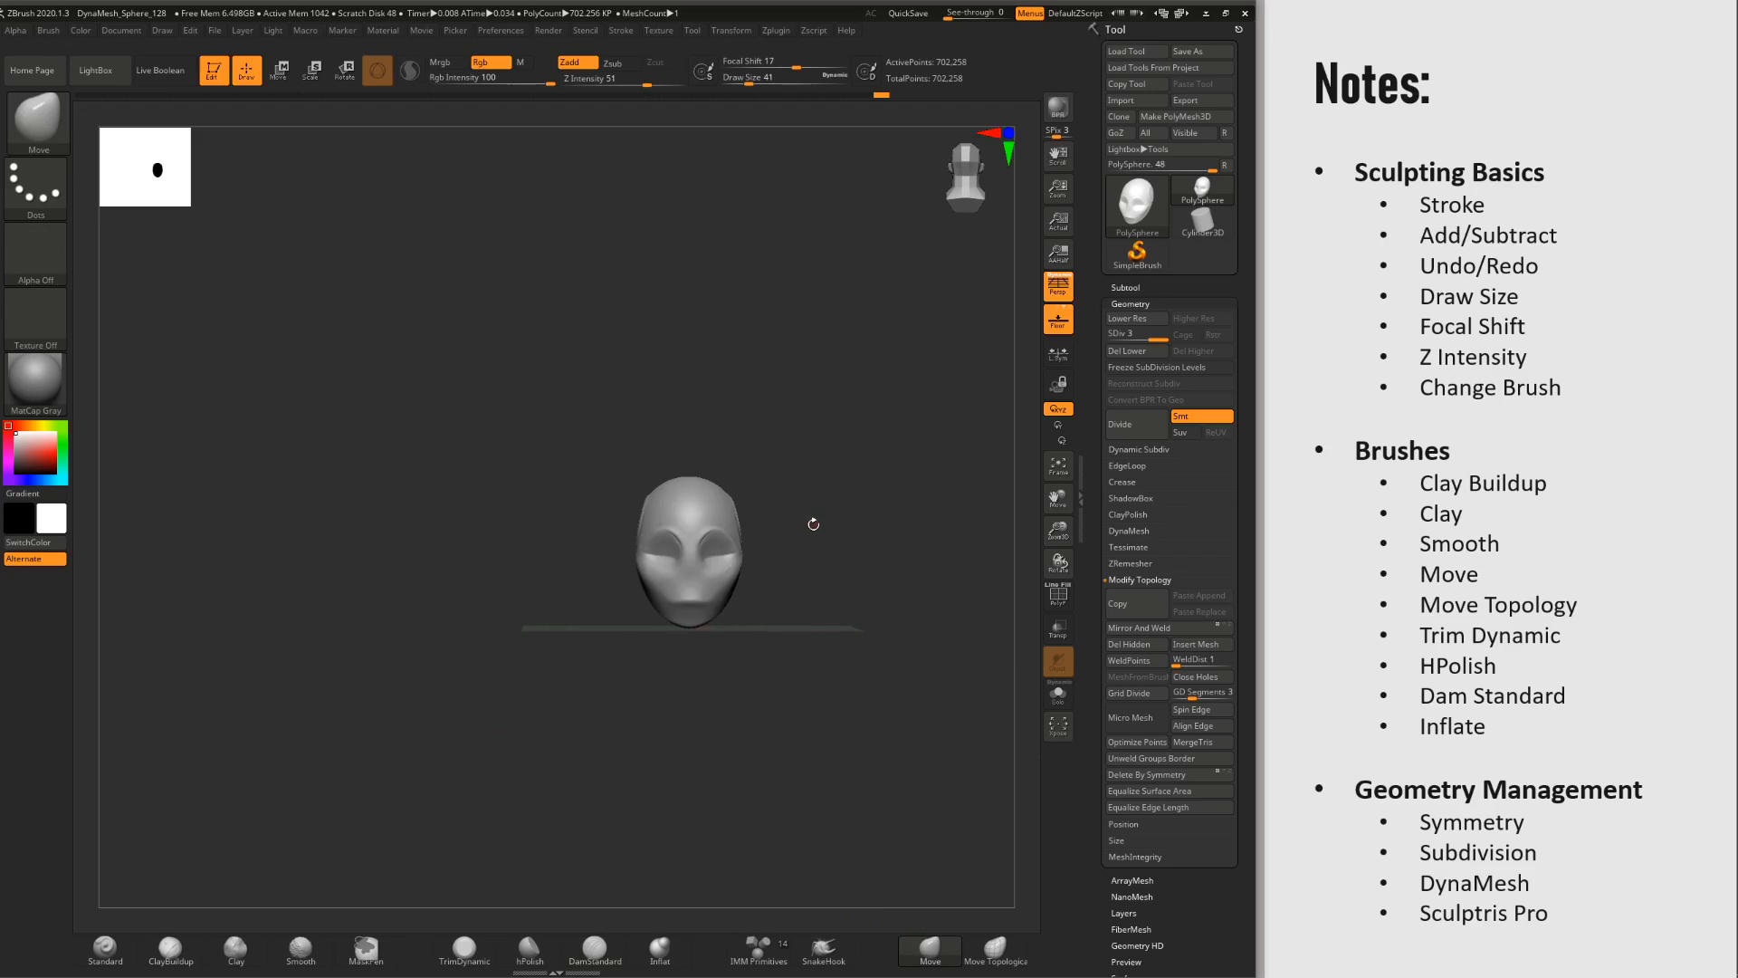
pyautogui.press('space')
pyautogui.click(844, 520)
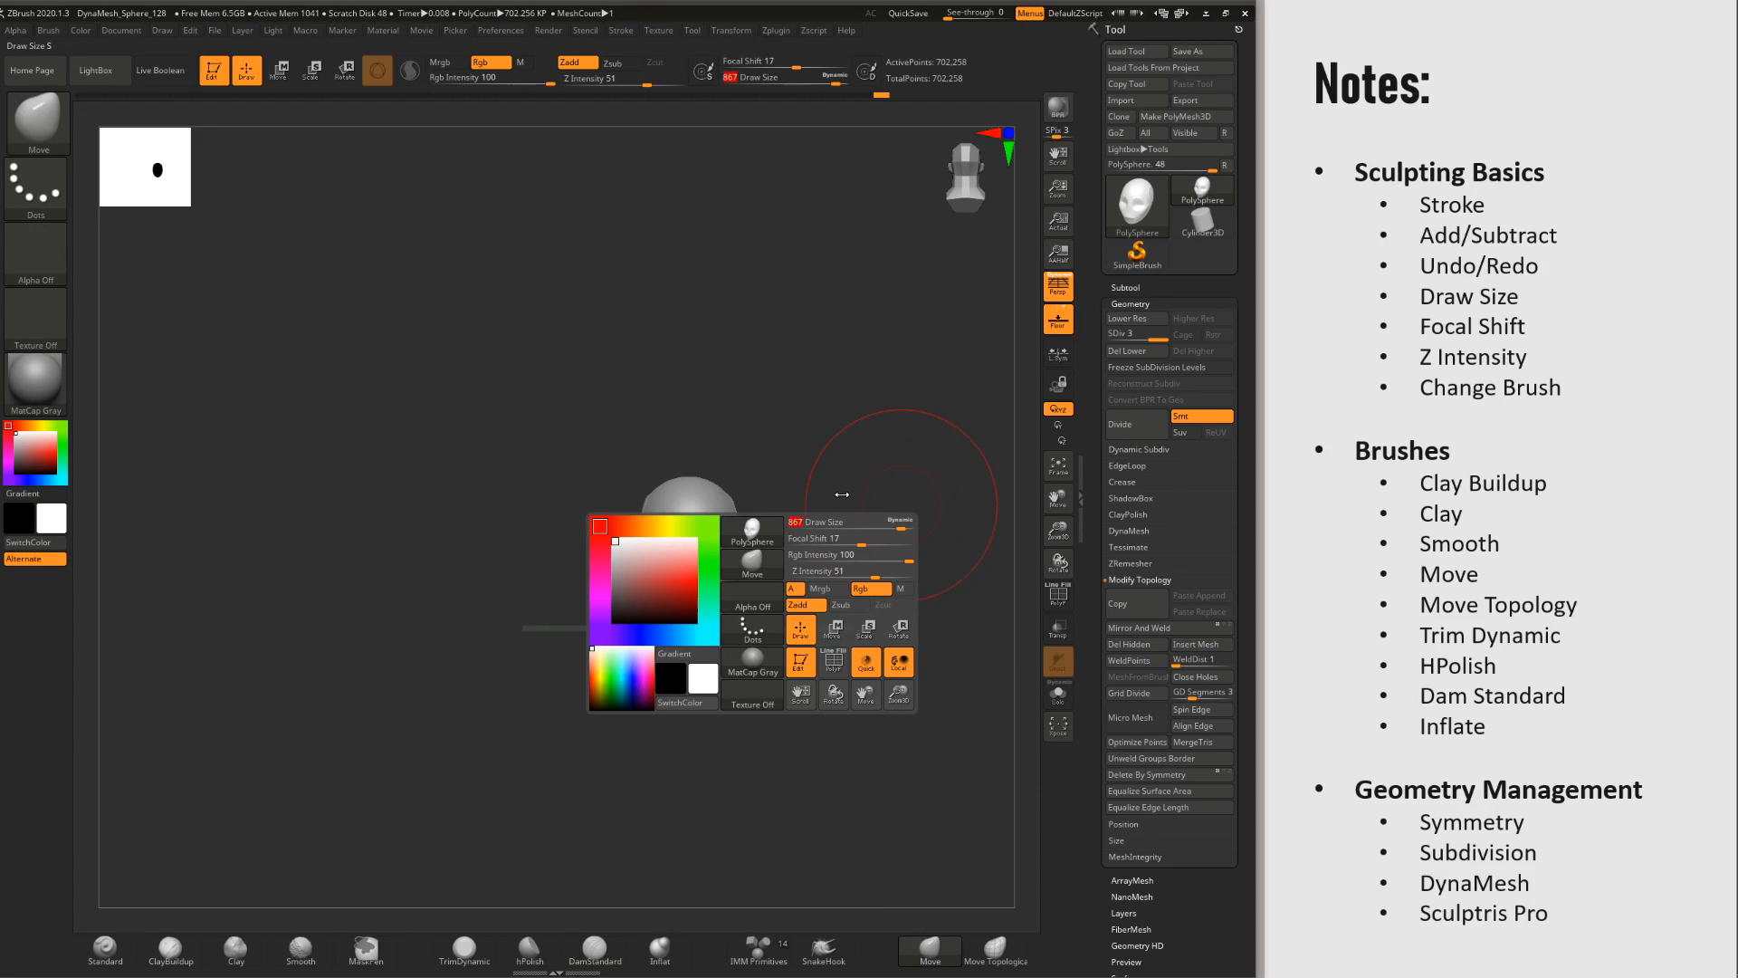
pyautogui.click(1110, 334)
pyautogui.keyDown('ctrl'); pyautogui.moveTo(919, 421); pyautogui.dragTo(828, 588, button='right'); pyautogui.keyUp('ctrl')
pyautogui.moveTo(828, 588); pyautogui.dragTo(625, 634, button='right')
pyautogui.click(171, 948)
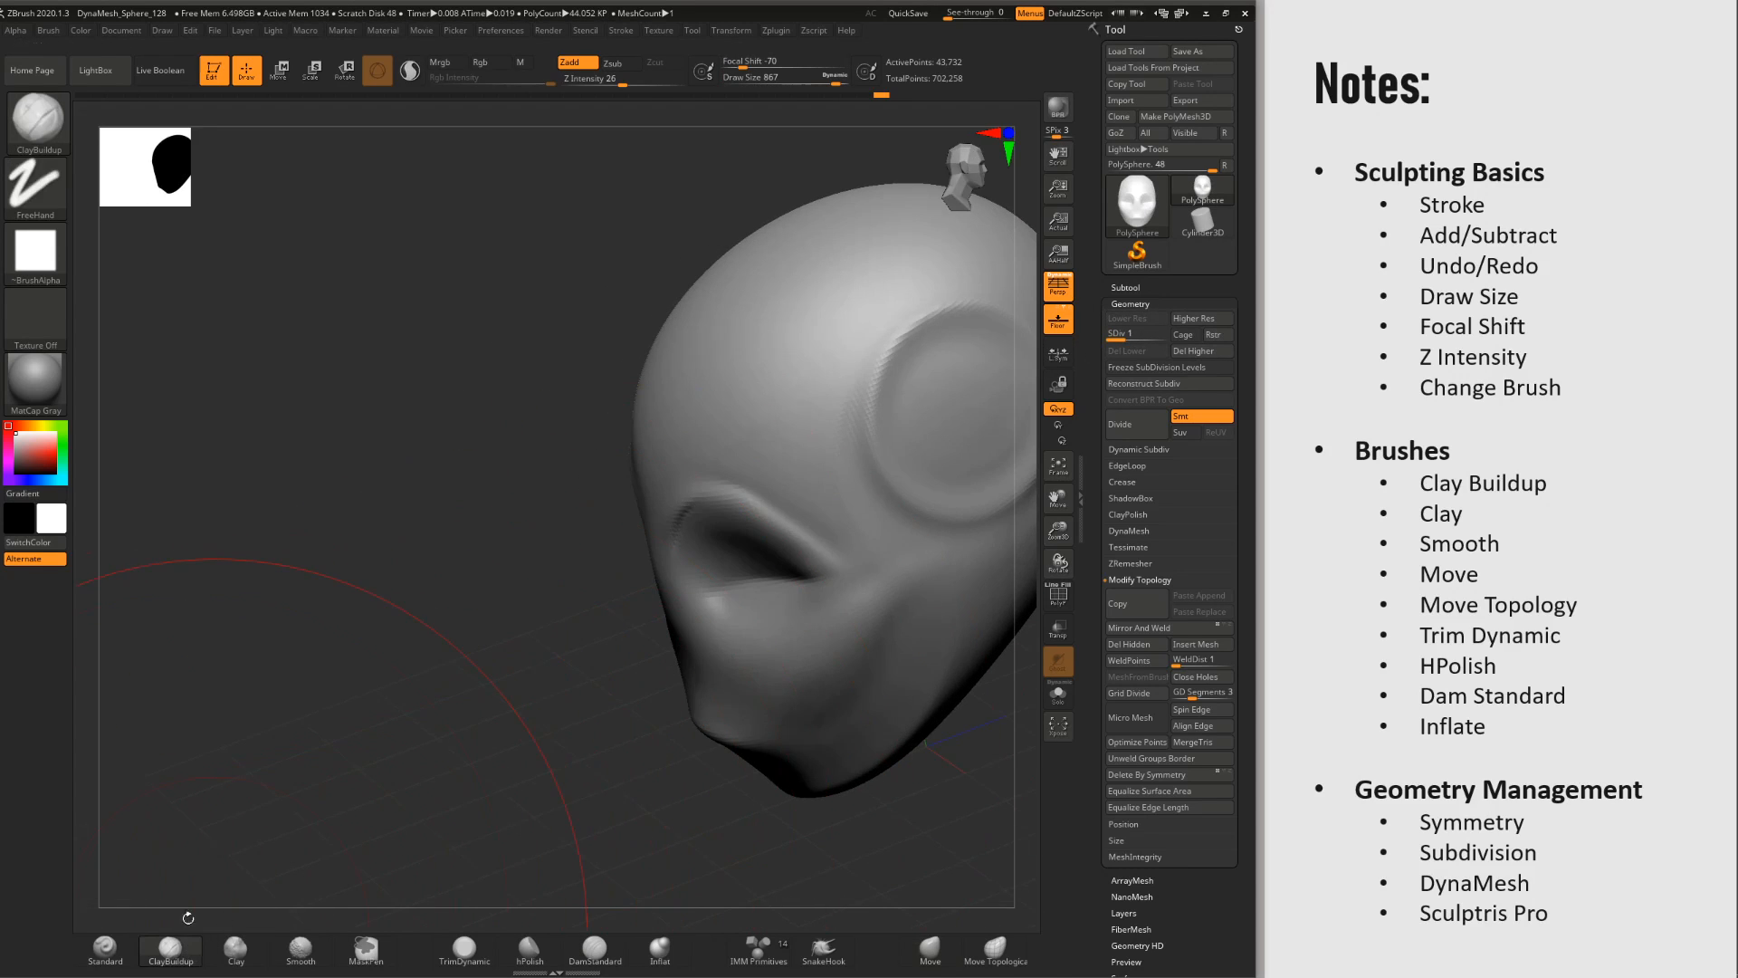
pyautogui.moveTo(189, 918); pyautogui.dragTo(885, 682, button='right')
# Step: Reduce the Move brush's draw size and pull a symmetrical pair of horns outward from the forehead
pyautogui.click(926, 949)
pyautogui.moveTo(743, 616)
pyautogui.mouseDown(button='right')
pyautogui.moveTo(876, 512)
pyautogui.moveTo(717, 597)
pyautogui.mouseUp(button='right')
pyautogui.press('space')
pyautogui.moveTo(869, 508); pyautogui.dragTo(833, 507)
pyautogui.press('space')
pyautogui.moveTo(783, 439)
pyautogui.mouseDown()
pyautogui.moveTo(763, 438)
pyautogui.moveTo(936, 378)
pyautogui.moveTo(964, 288)
pyautogui.moveTo(951, 291)
pyautogui.moveTo(1024, 188)
pyautogui.mouseUp()
# Step: Set the draw size to 280 and lengthen and bend the horns upward into long curved shapes
pyautogui.keyDown('ctrl'); pyautogui.moveTo(987, 245); pyautogui.dragTo(876, 399, button='right'); pyautogui.keyUp('ctrl')
pyautogui.press('space')
pyautogui.moveTo(869, 401); pyautogui.dragTo(881, 401)
pyautogui.keyDown('shift'); pyautogui.moveTo(956, 298); pyautogui.dragTo(986, 223); pyautogui.keyUp('shift')
pyautogui.moveTo(907, 342)
pyautogui.mouseDown()
pyautogui.moveTo(940, 319)
pyautogui.moveTo(915, 307)
pyautogui.moveTo(933, 290)
pyautogui.moveTo(894, 343)
pyautogui.moveTo(954, 270)
pyautogui.mouseUp()
pyautogui.moveTo(956, 268)
pyautogui.keyDown('alt'); pyautogui.mouseDown(button='right')
pyautogui.moveTo(844, 439)
pyautogui.moveTo(882, 467)
pyautogui.mouseUp(button='right'); pyautogui.keyUp('alt')
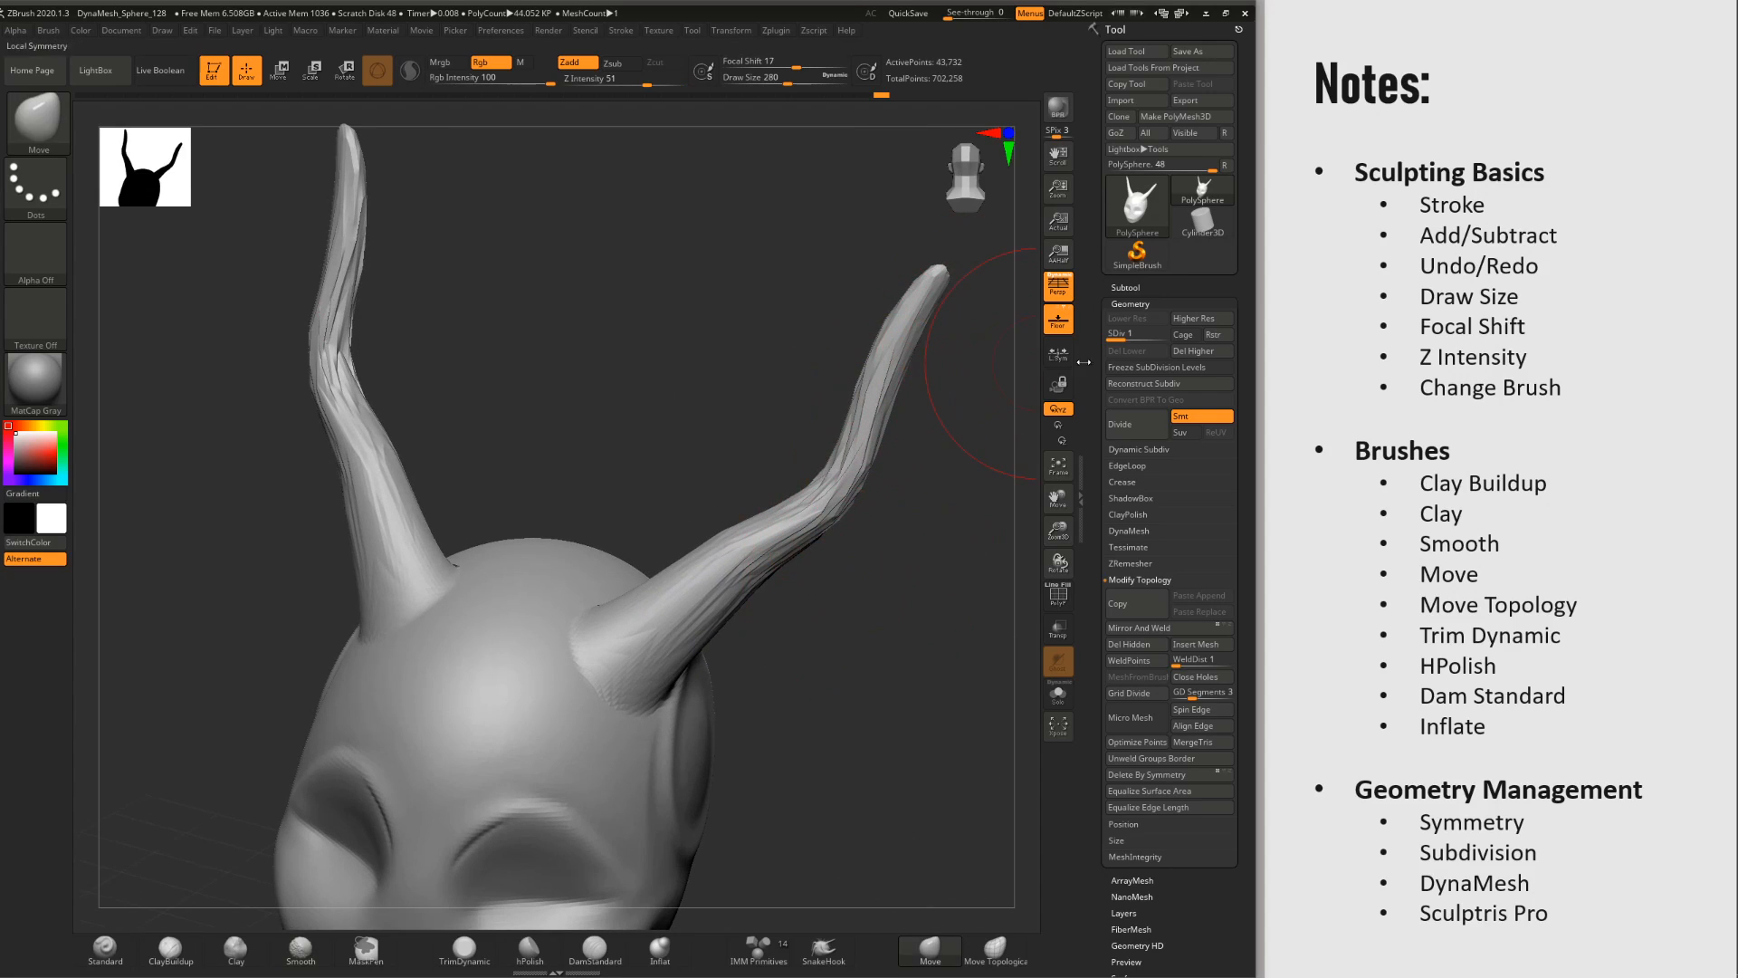
# Step: Raise the head to subdivision level 3 and inspect the stretched polygons on the horns with PolyFrame, turning it off again
pyautogui.click(1168, 332)
pyautogui.keyDown('alt'); pyautogui.moveTo(756, 675); pyautogui.dragTo(755, 612, button='right'); pyautogui.keyUp('alt')
pyautogui.hotkey('shift', 'f')
pyautogui.keyDown('alt'); pyautogui.moveTo(725, 462); pyautogui.dragTo(641, 480, button='right'); pyautogui.keyUp('alt')
pyautogui.moveTo(805, 439)
pyautogui.keyDown('shift'); pyautogui.mouseDown()
pyautogui.moveTo(899, 292)
pyautogui.moveTo(724, 617)
pyautogui.mouseUp(); pyautogui.keyUp('shift')
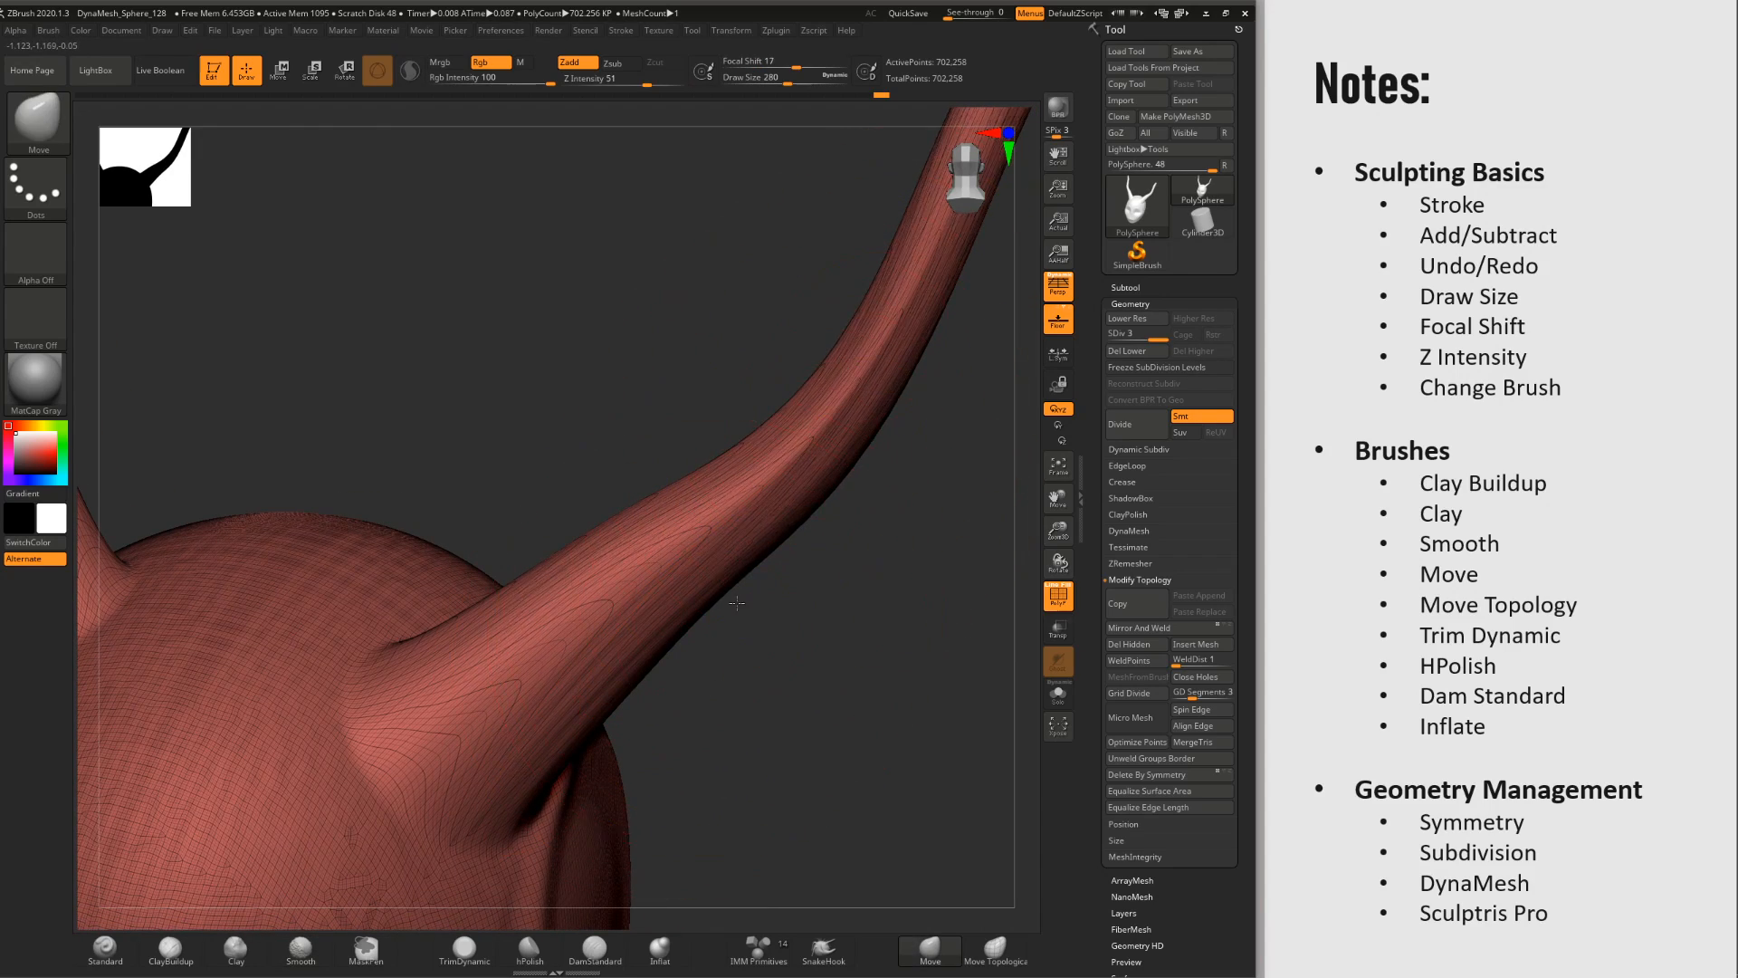
pyautogui.keyDown('alt'); pyautogui.moveTo(737, 603); pyautogui.dragTo(945, 385, button='right'); pyautogui.keyUp('alt')
pyautogui.keyDown('ctrl'); pyautogui.moveTo(532, 762); pyautogui.dragTo(561, 519, button='right'); pyautogui.keyUp('ctrl')
pyautogui.hotkey('shift', 'f')
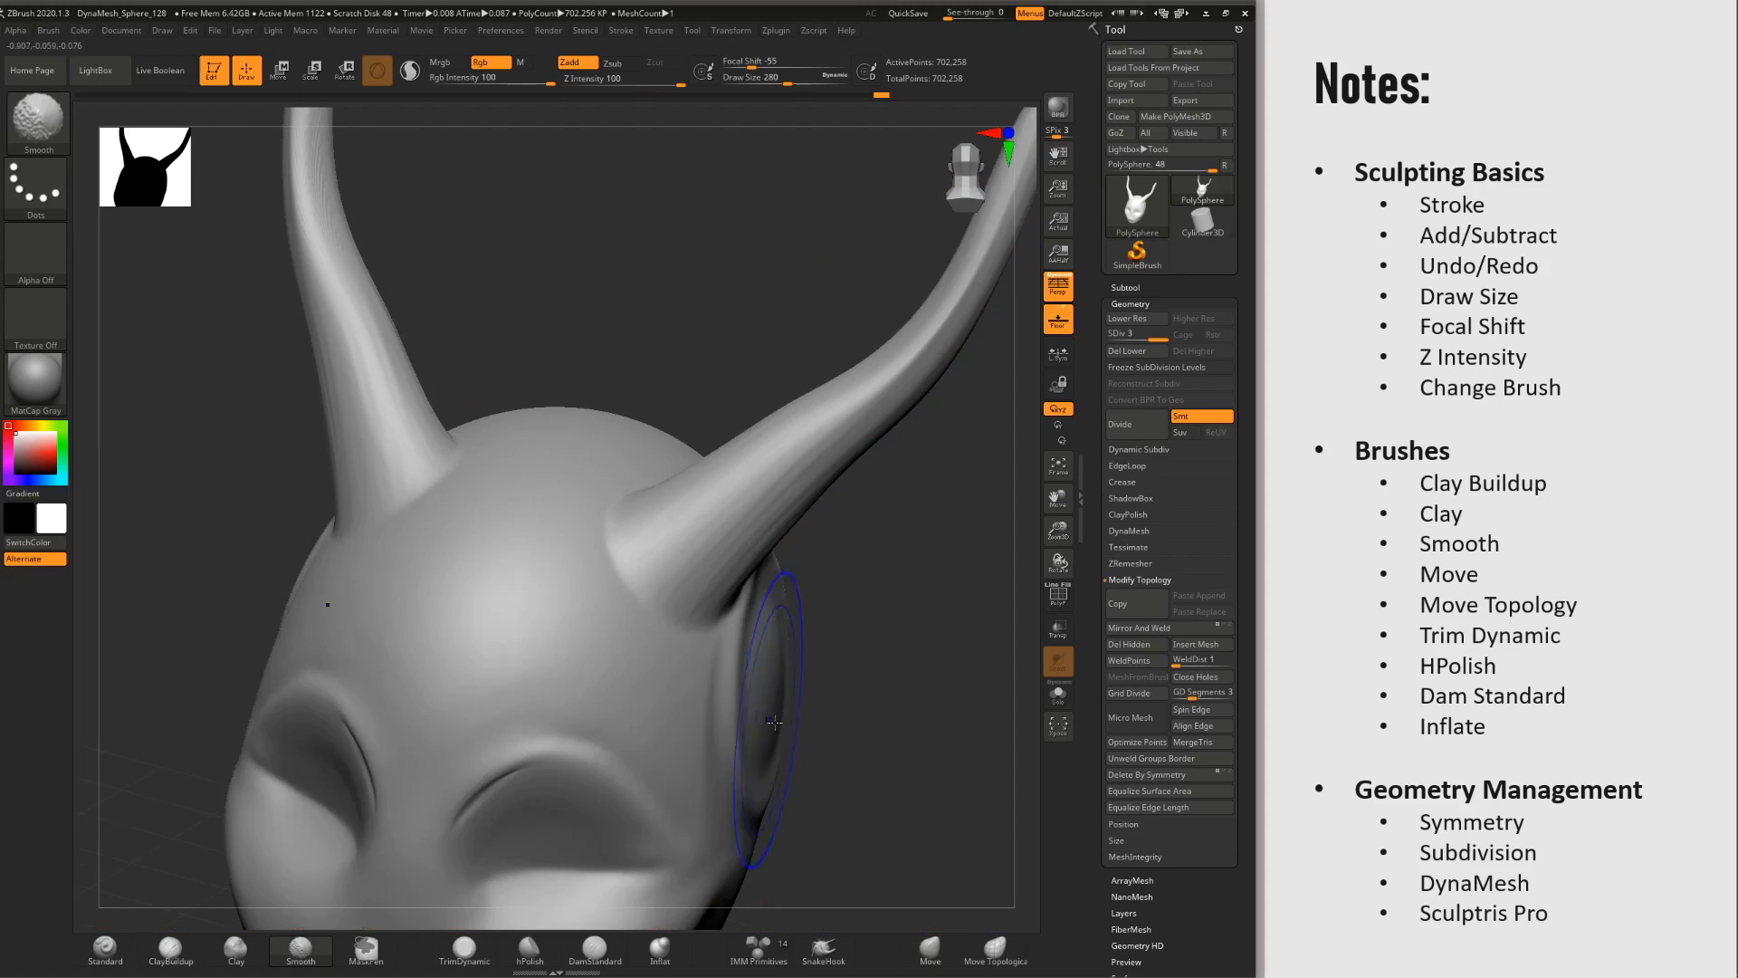
pyautogui.keyDown('ctrl'); pyautogui.moveTo(775, 667); pyautogui.dragTo(748, 567, button='right'); pyautogui.keyUp('ctrl')
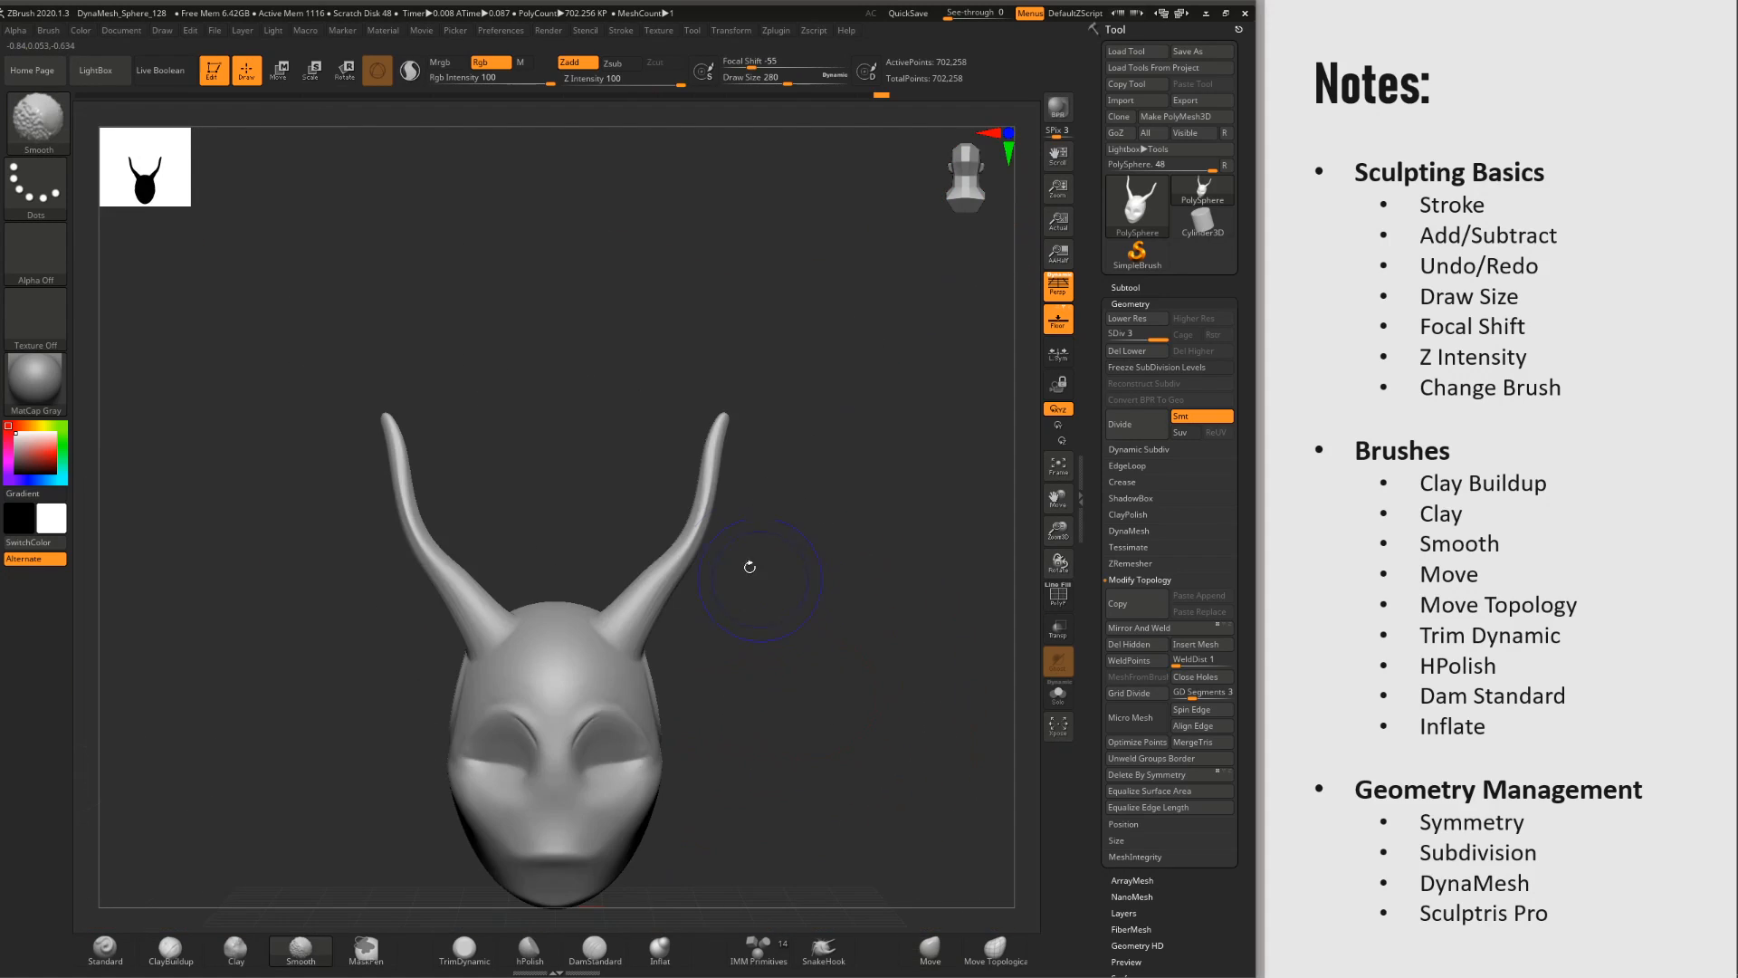
# Step: Lower the horned head to subdivision level 1 and examine its coarse shape from the side and a three-quarter angle
pyautogui.click(1153, 319)
pyautogui.click(1153, 319)
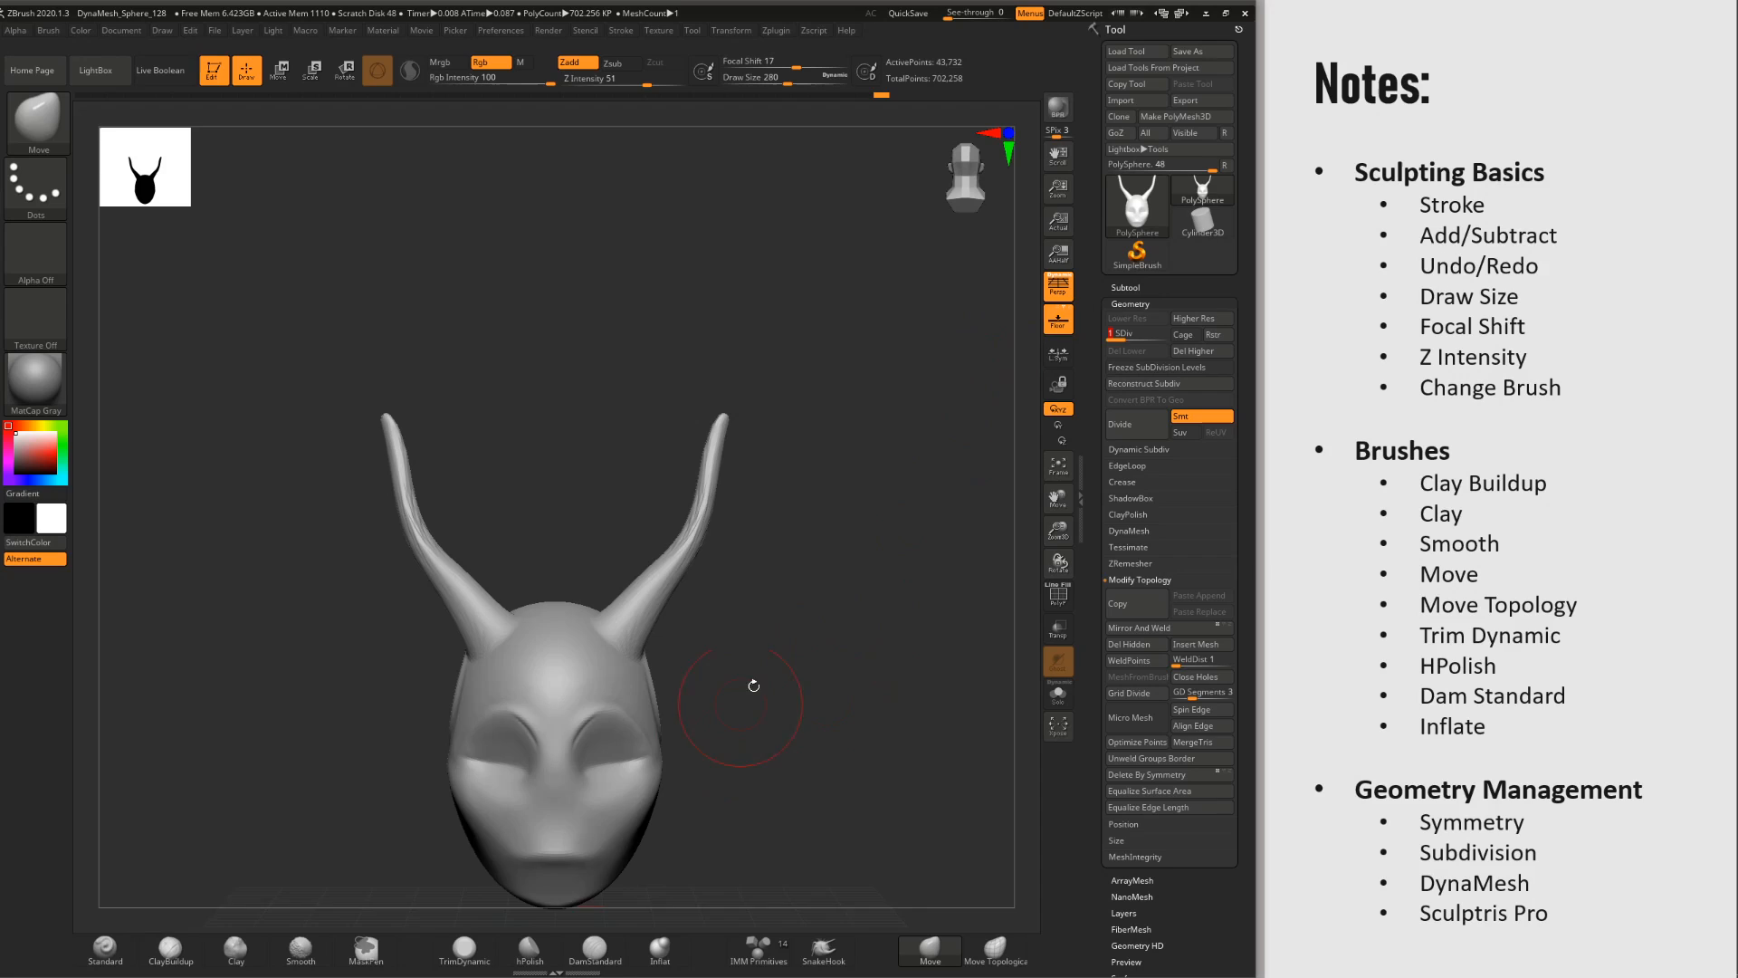
pyautogui.keyDown('alt'); pyautogui.moveTo(753, 685); pyautogui.dragTo(844, 594, button='right'); pyautogui.keyUp('alt')
pyautogui.moveTo(814, 704); pyautogui.dragTo(684, 732, button='right')
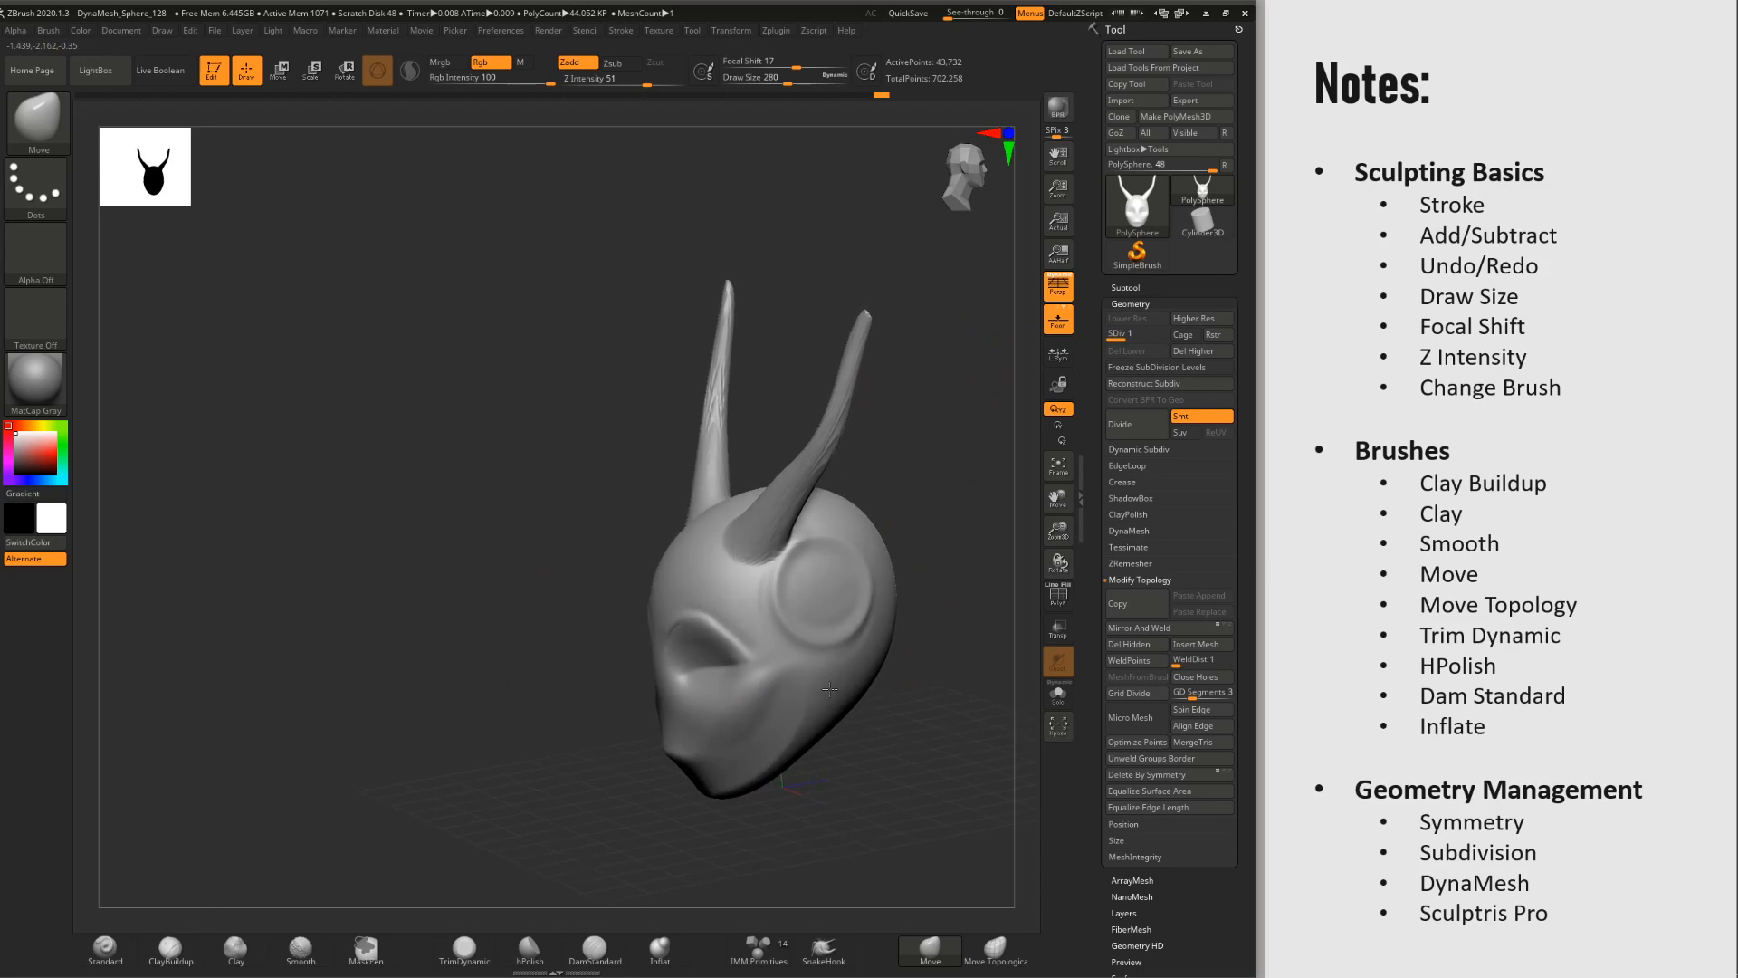
pyautogui.keyDown('alt'); pyautogui.moveTo(769, 579); pyautogui.dragTo(784, 634, button='right'); pyautogui.keyUp('alt')
pyautogui.keyDown('ctrl'); pyautogui.moveTo(833, 579); pyautogui.dragTo(853, 655, button='right'); pyautogui.keyUp('ctrl')
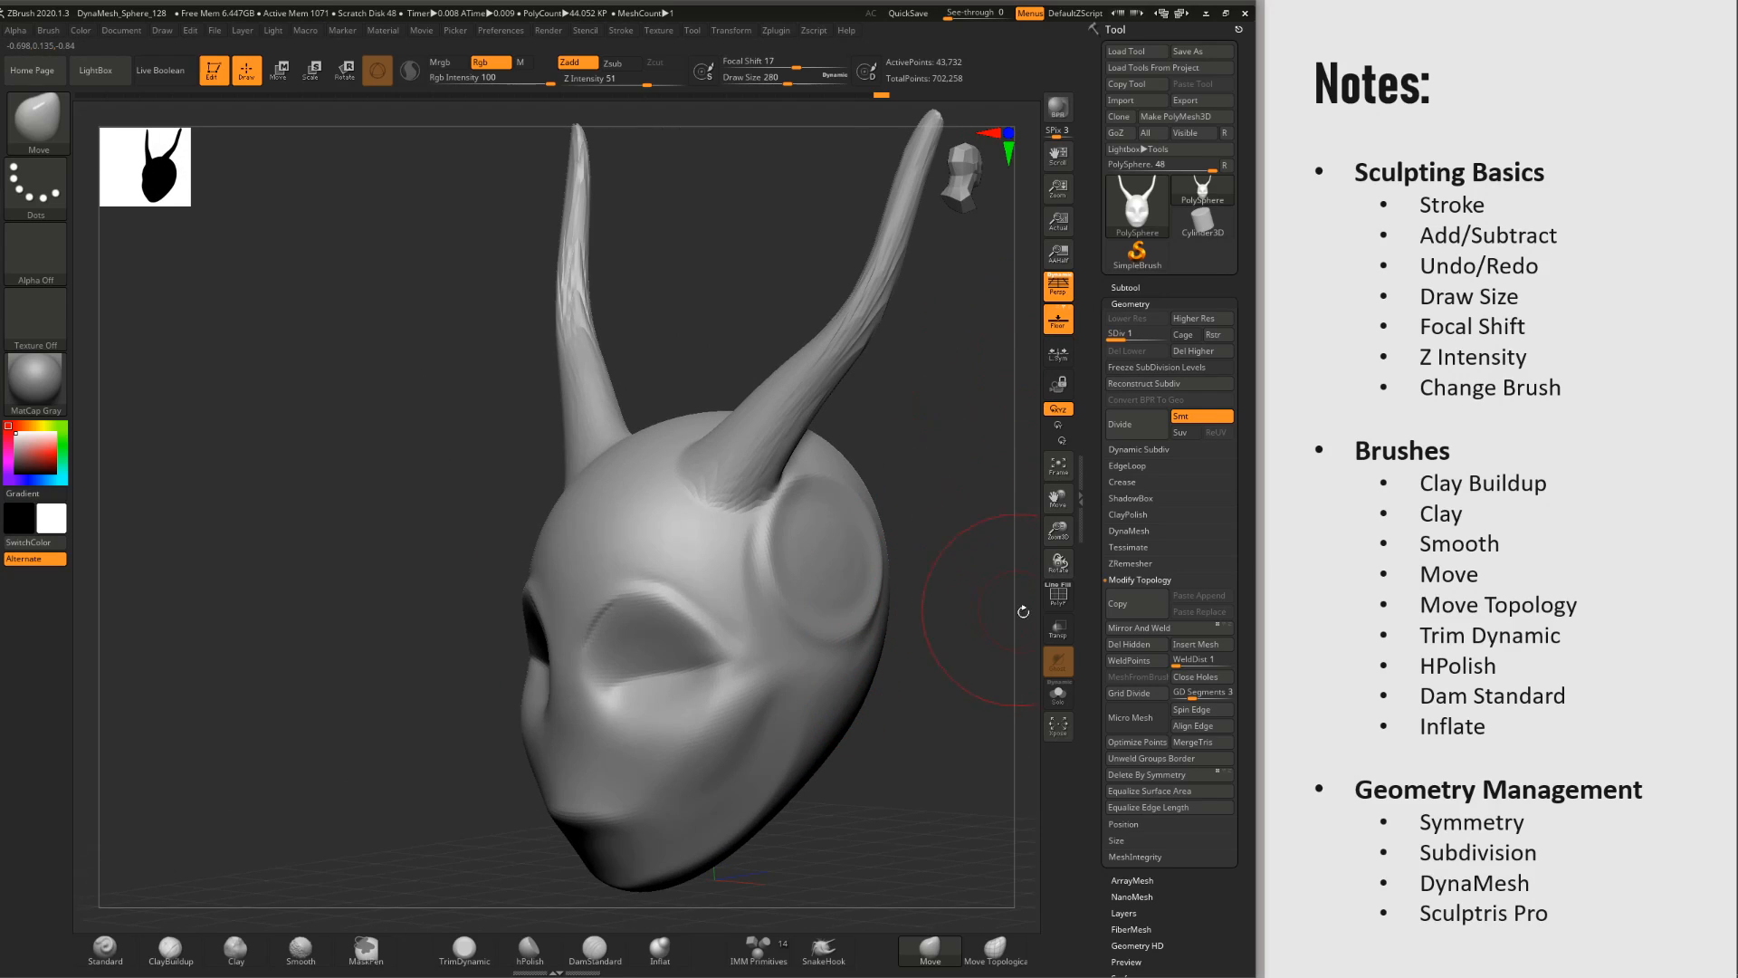
# Step: Return the head to subdivision level 3, delete its lower subdivision levels and check the horn bases up close
pyautogui.scroll(-3, 1123, 362)
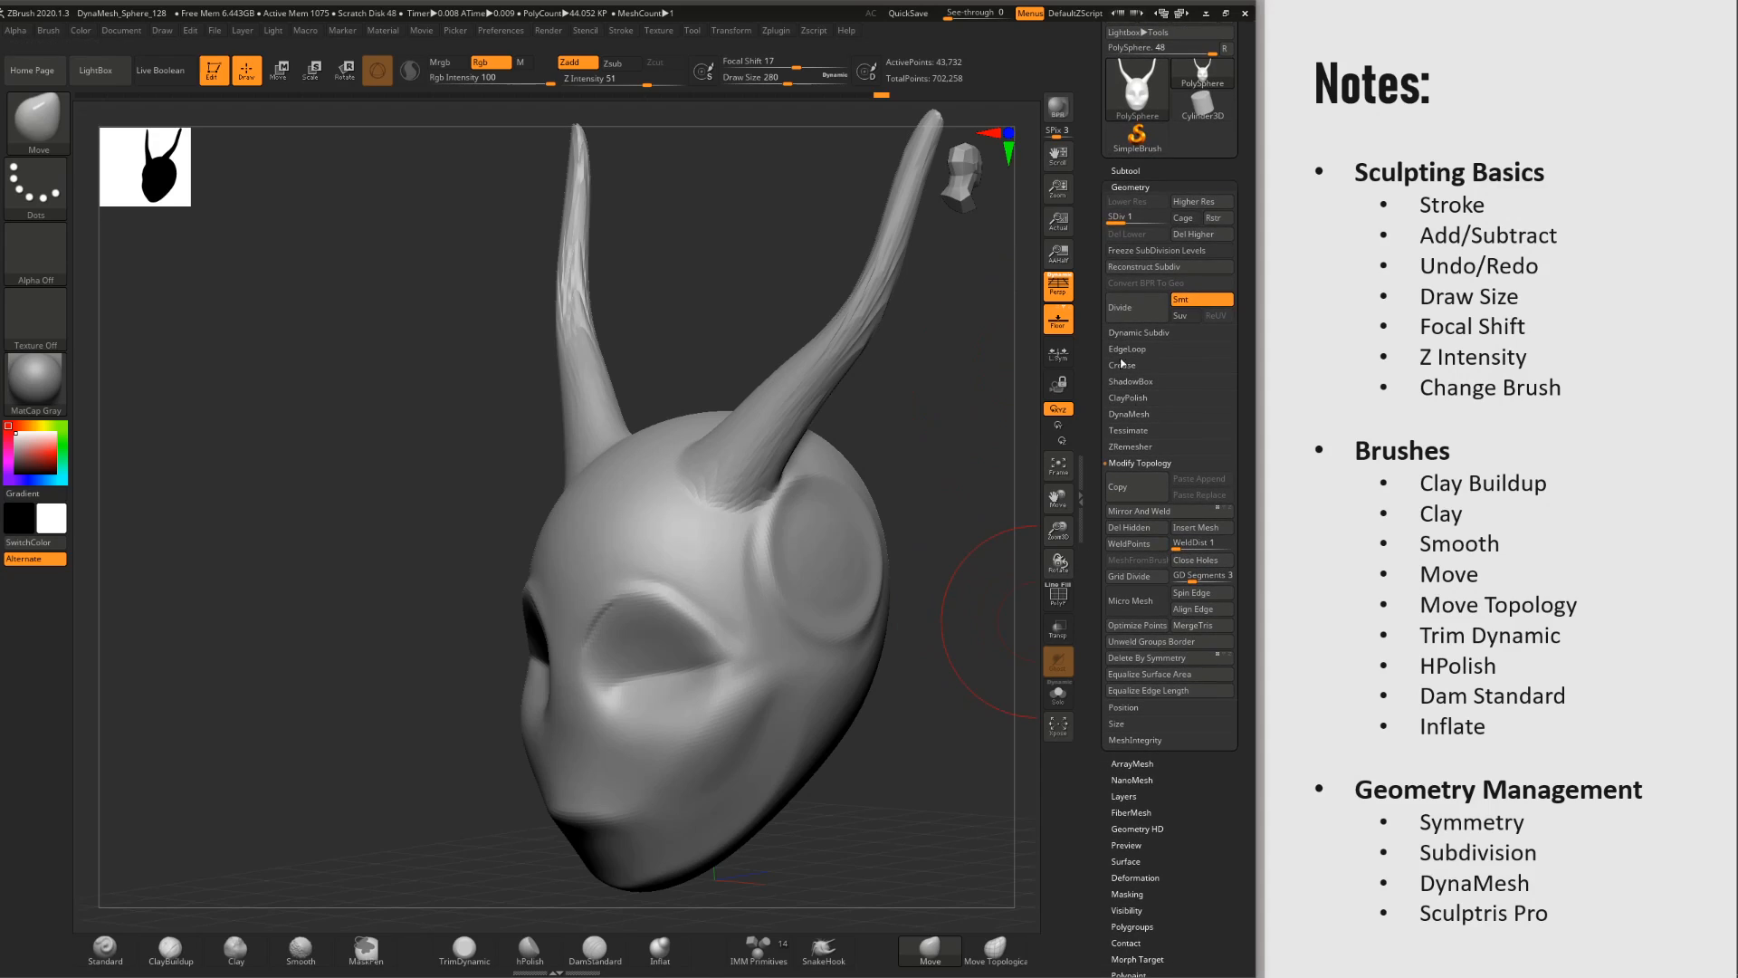
pyautogui.click(1157, 218)
pyautogui.click(1142, 235)
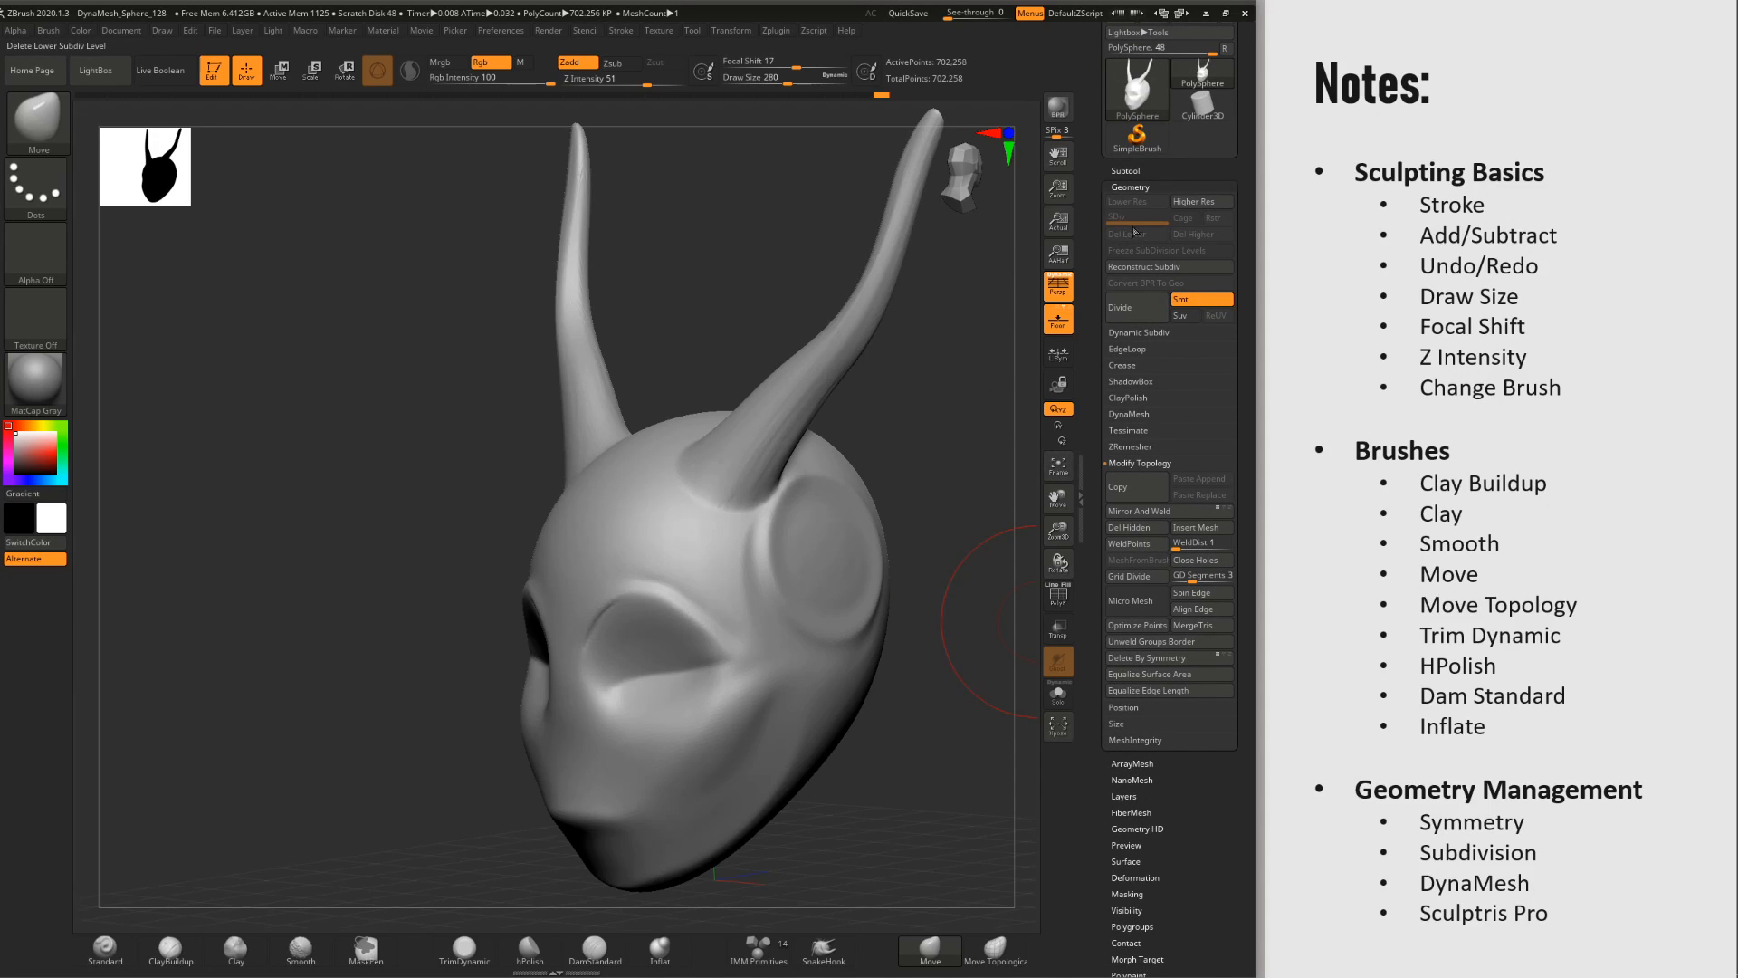
pyautogui.keyDown('ctrl'); pyautogui.moveTo(819, 520); pyautogui.dragTo(842, 368, button='right'); pyautogui.keyUp('ctrl')
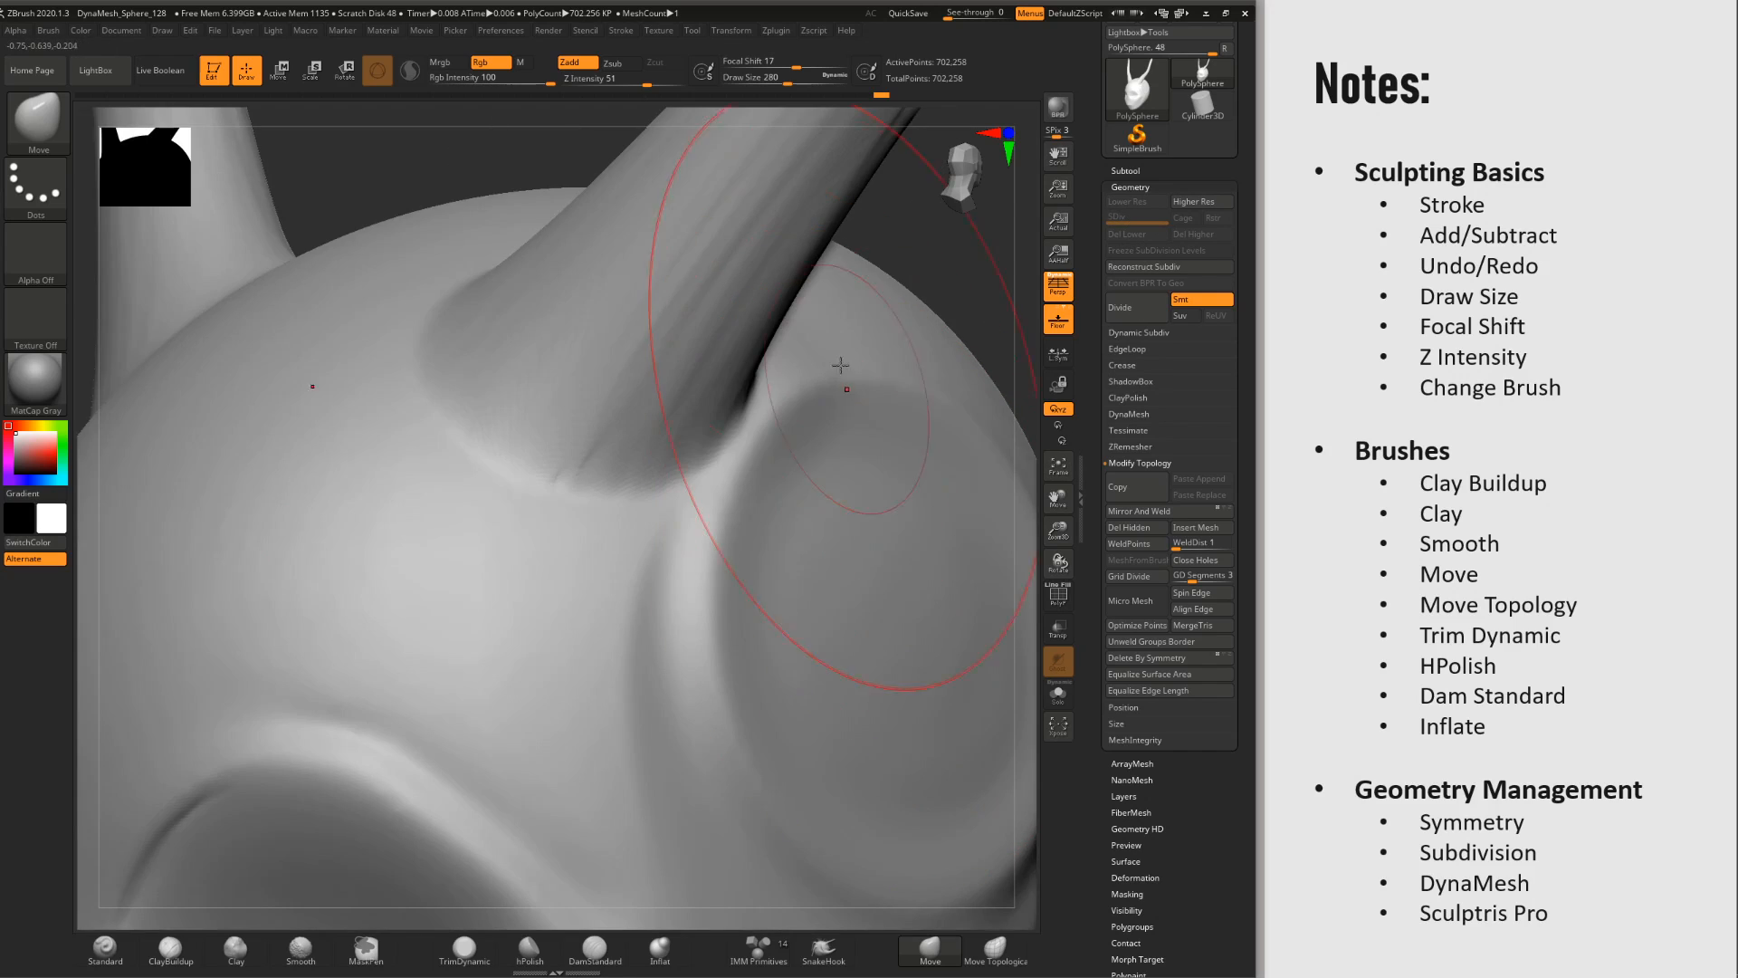
pyautogui.moveTo(737, 667)
pyautogui.keyDown('ctrl'); pyautogui.mouseDown(button='right')
pyautogui.moveTo(697, 604)
pyautogui.moveTo(784, 644)
pyautogui.moveTo(785, 454)
pyautogui.mouseUp(button='right'); pyautogui.keyUp('ctrl')
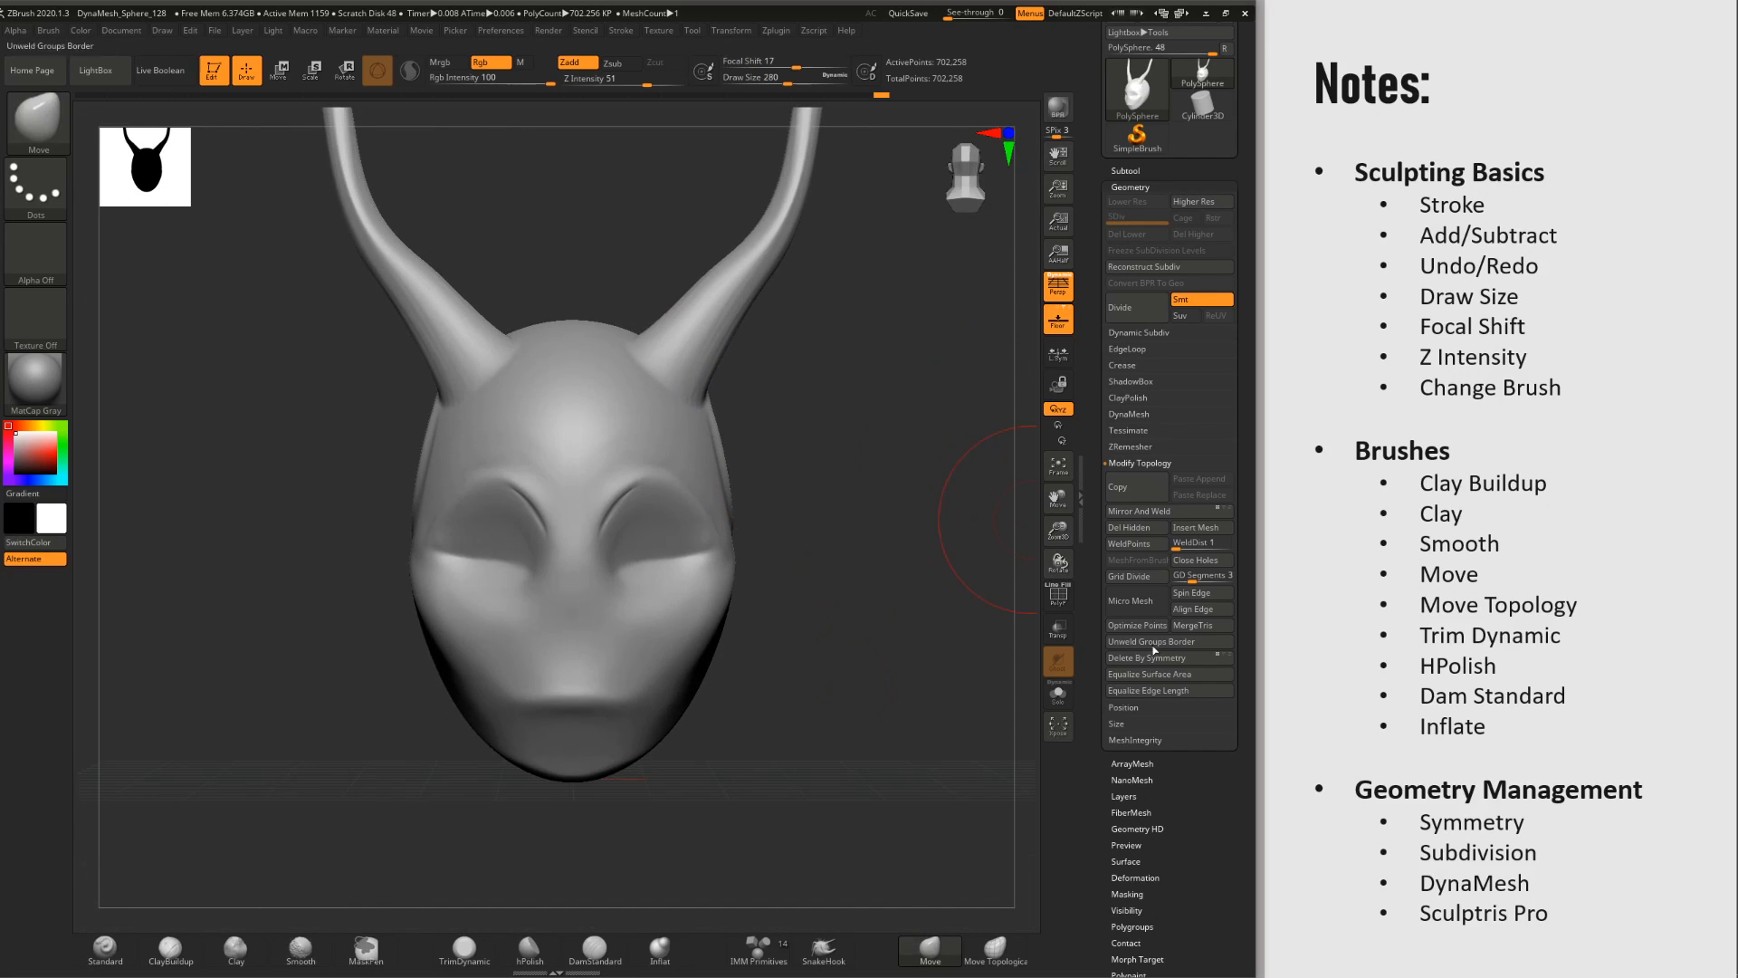
# Step: Remesh the horned head with DynaMesh at resolution 128
pyautogui.click(1132, 417)
pyautogui.keyDown('alt'); pyautogui.moveTo(942, 400); pyautogui.dragTo(992, 520, button='right'); pyautogui.keyUp('alt')
pyautogui.keyDown('ctrl'); pyautogui.moveTo(920, 466); pyautogui.dragTo(904, 579, button='right'); pyautogui.keyUp('ctrl')
pyautogui.keyDown('alt'); pyautogui.moveTo(866, 507); pyautogui.dragTo(797, 656, button='right'); pyautogui.keyUp('alt')
pyautogui.keyDown('ctrl'); pyautogui.moveTo(837, 625); pyautogui.dragTo(851, 727, button='right'); pyautogui.keyUp('ctrl')
pyautogui.keyDown('alt'); pyautogui.moveTo(884, 482); pyautogui.dragTo(864, 534, button='right'); pyautogui.keyUp('alt')
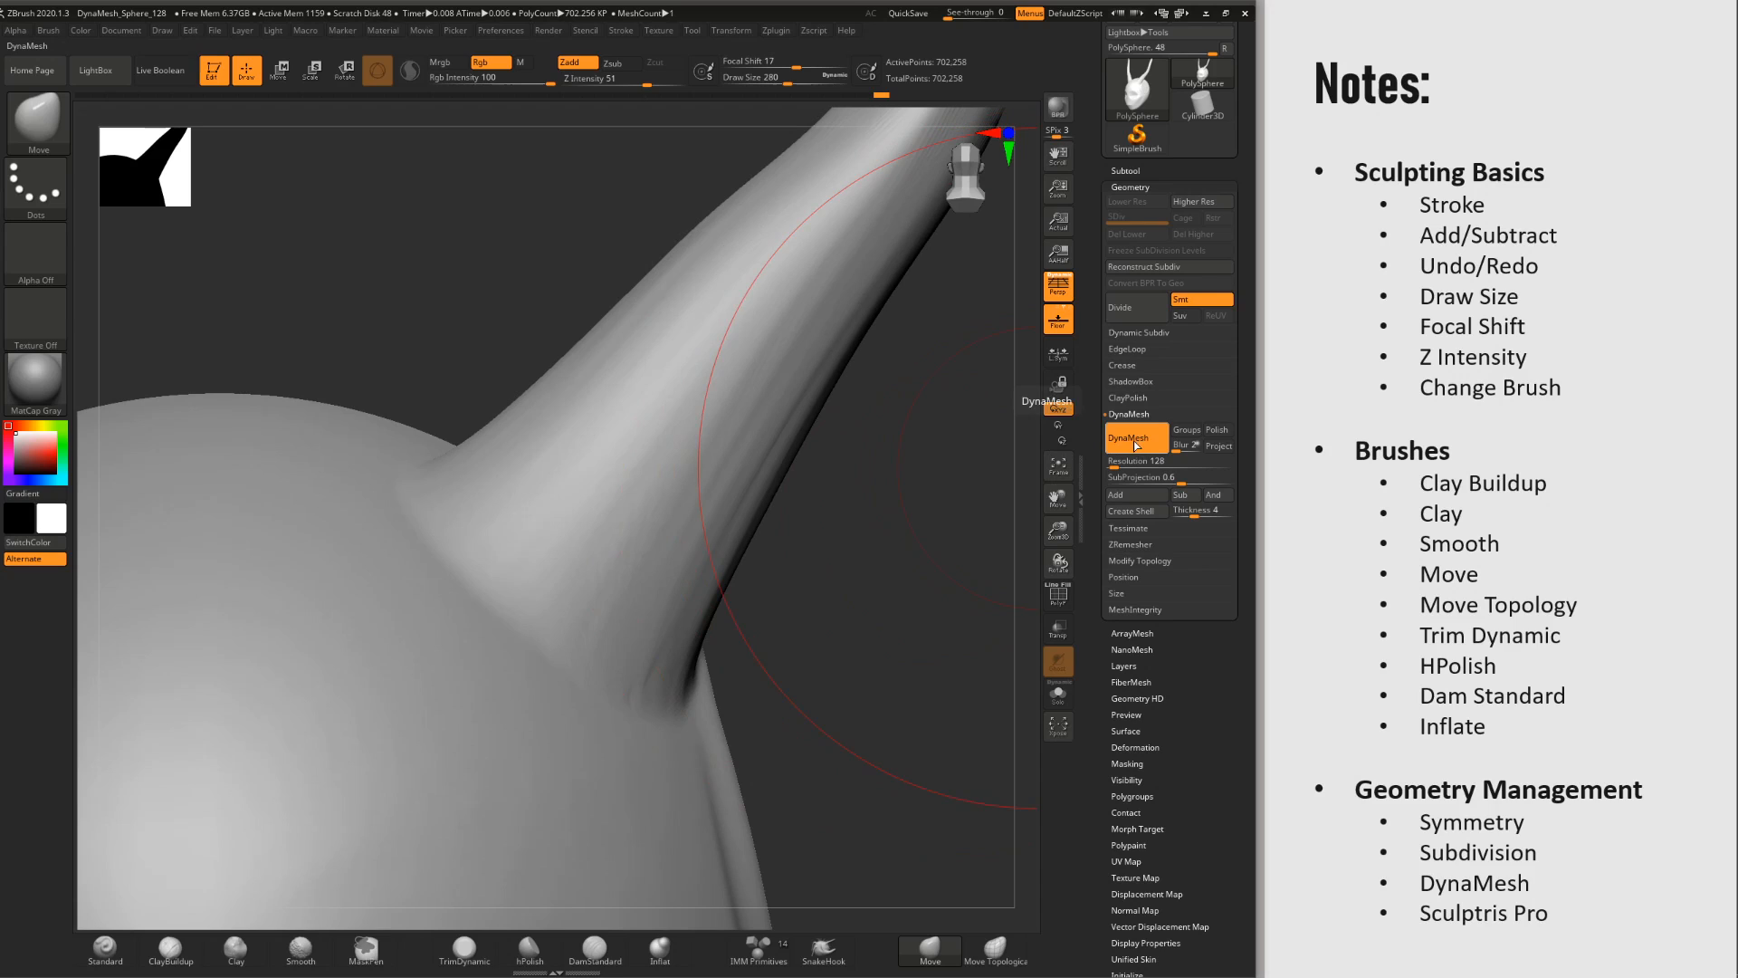
pyautogui.click(1141, 445)
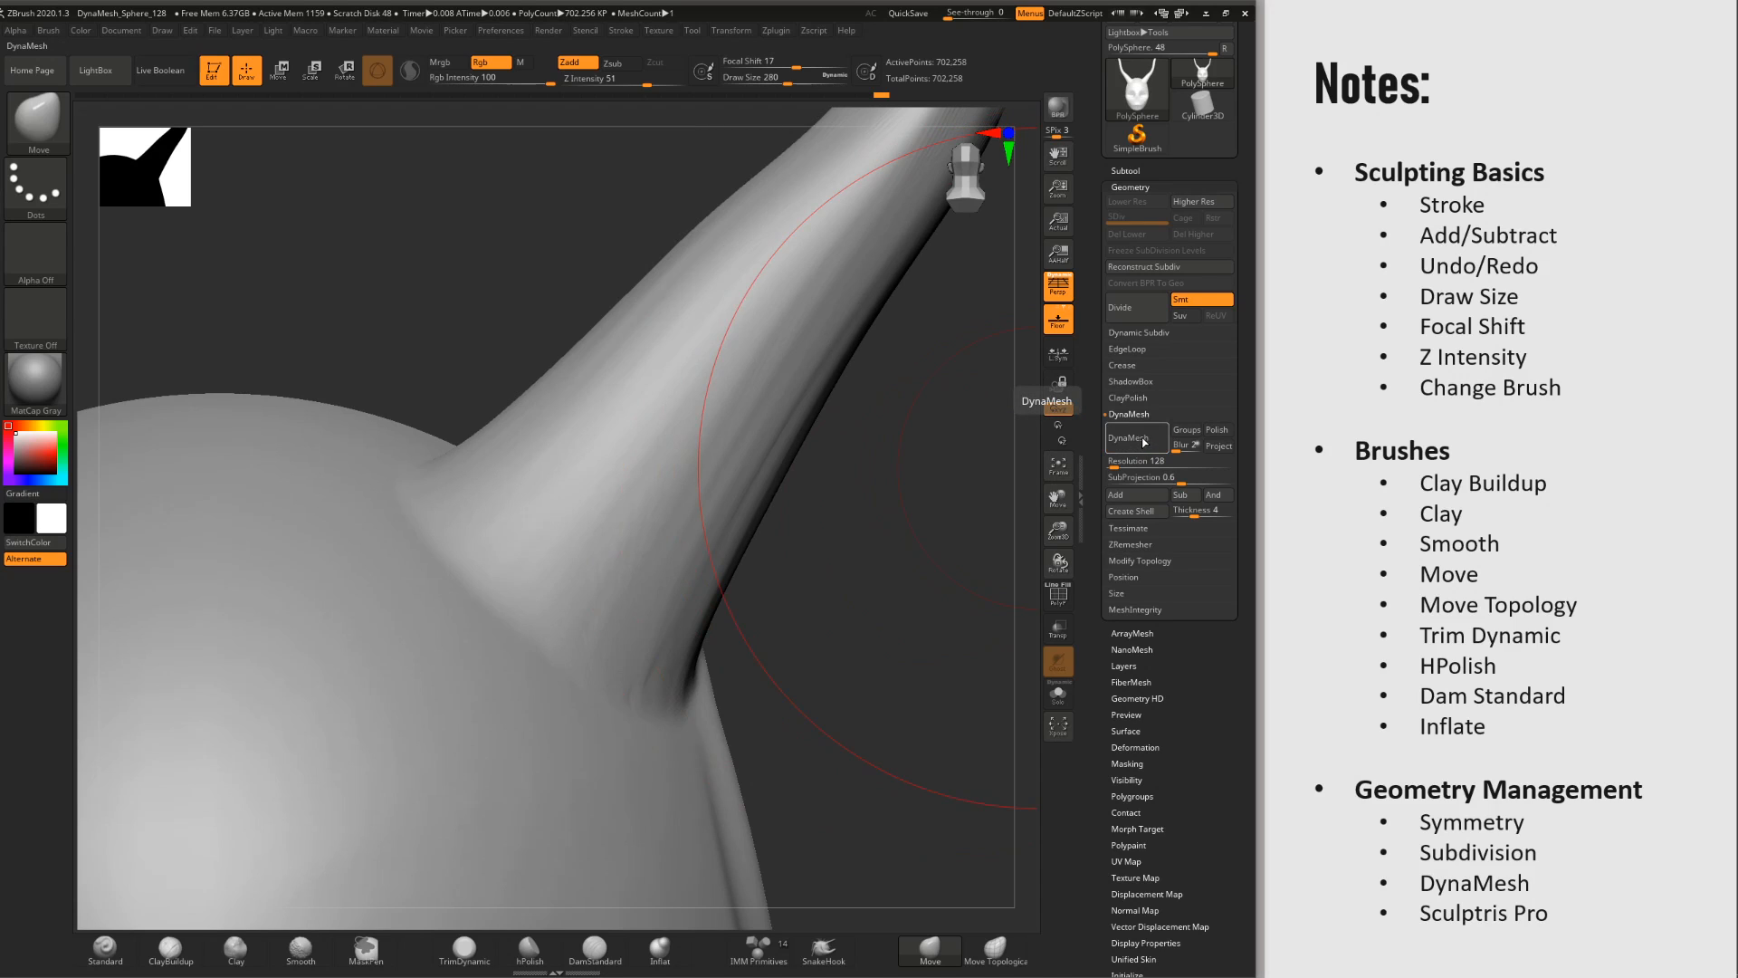
pyautogui.click(1135, 446)
pyautogui.keyDown('alt'); pyautogui.moveTo(830, 549); pyautogui.dragTo(774, 763); pyautogui.keyUp('alt')
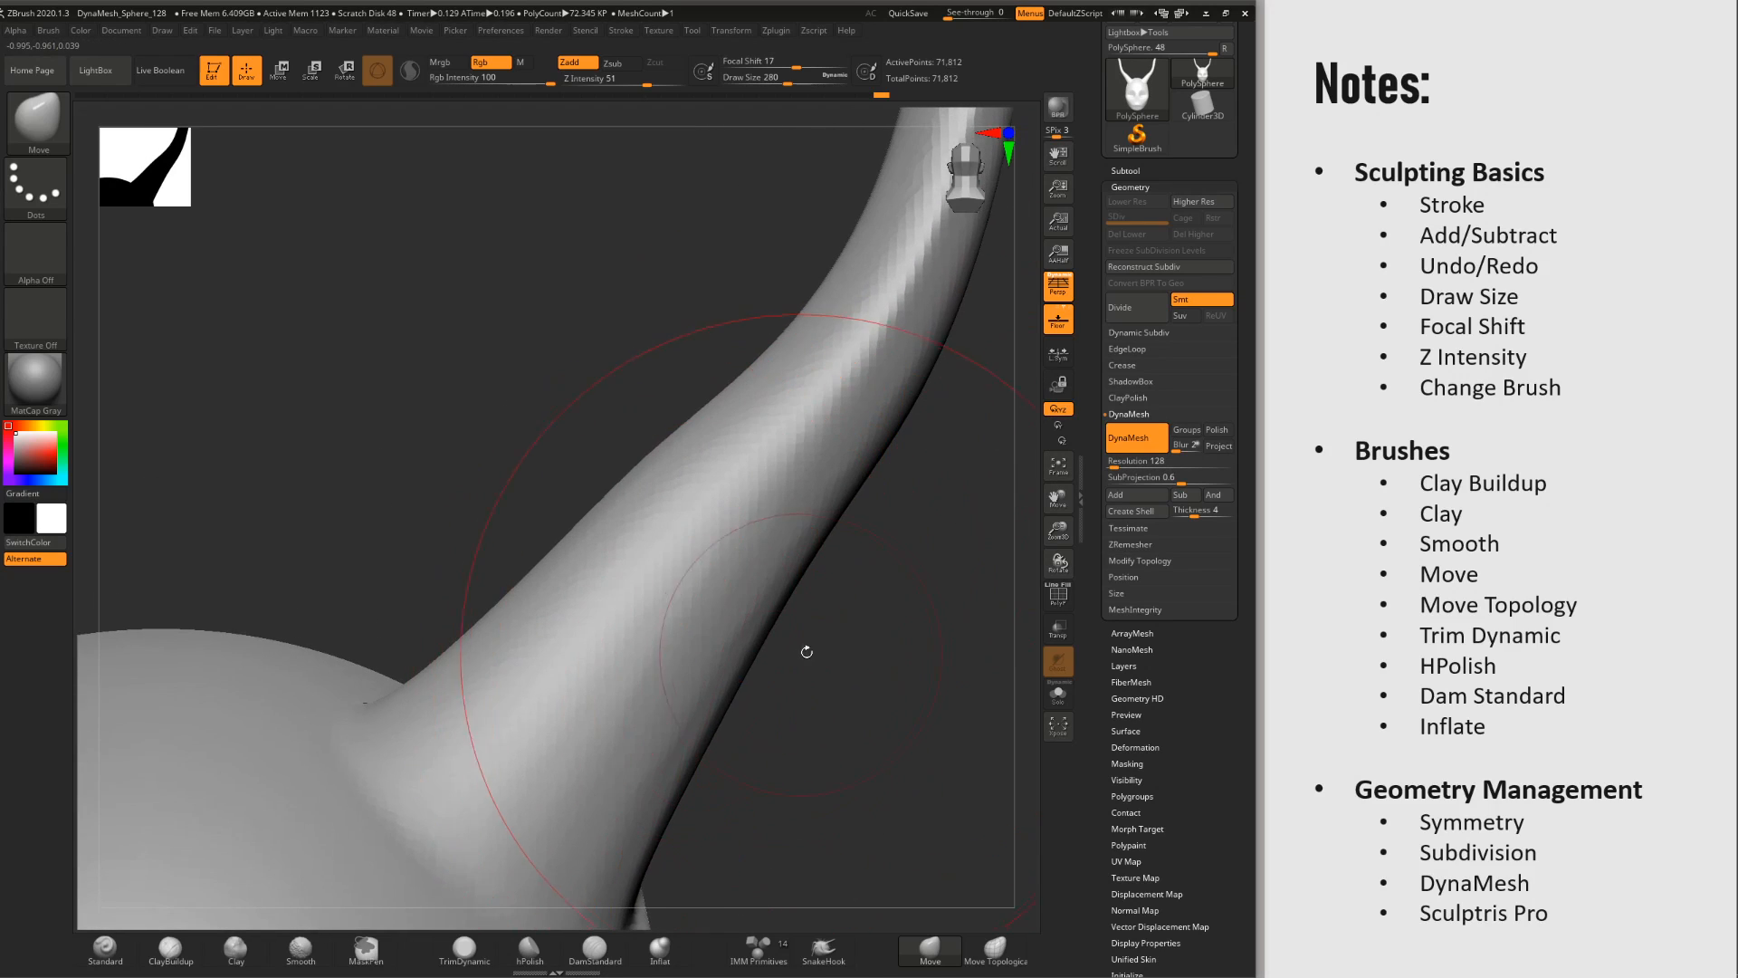
# Step: Show the PolyFrame and examine the polygon distribution on the horns, their bases and the rest of the head
pyautogui.press('shift')
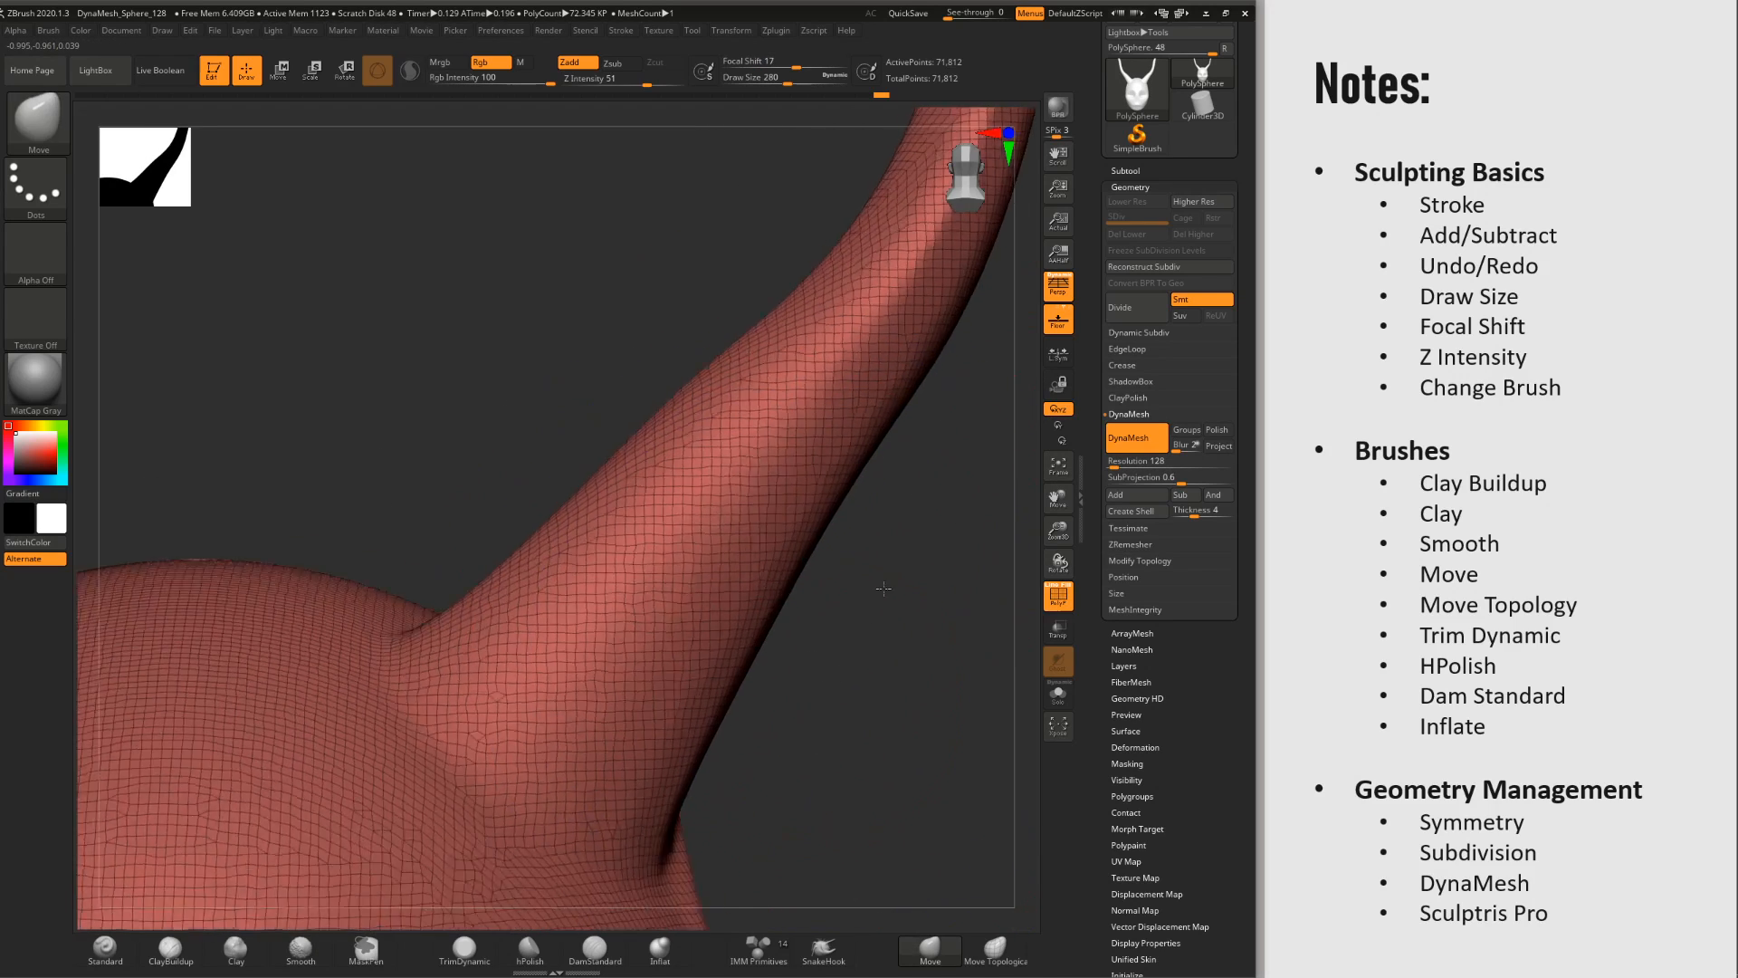
pyautogui.moveTo(815, 633); pyautogui.dragTo(903, 680)
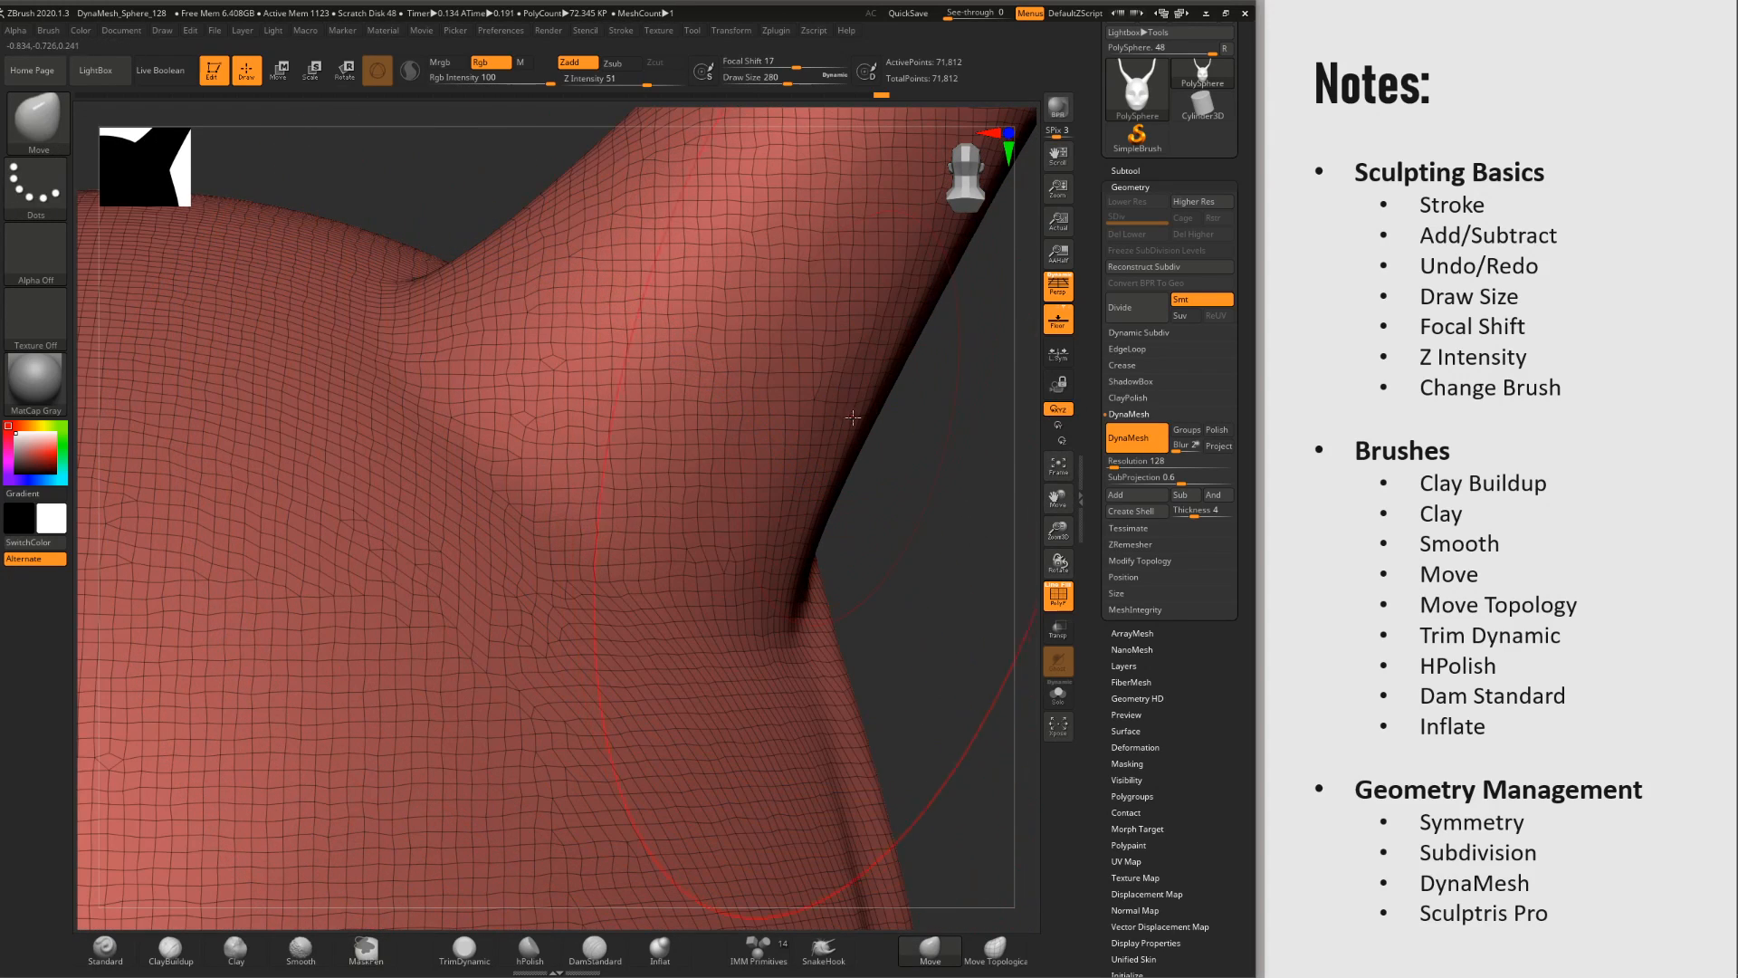
pyautogui.keyDown('ctrl'); pyautogui.moveTo(760, 678); pyautogui.dragTo(741, 571, button='right'); pyautogui.keyUp('ctrl')
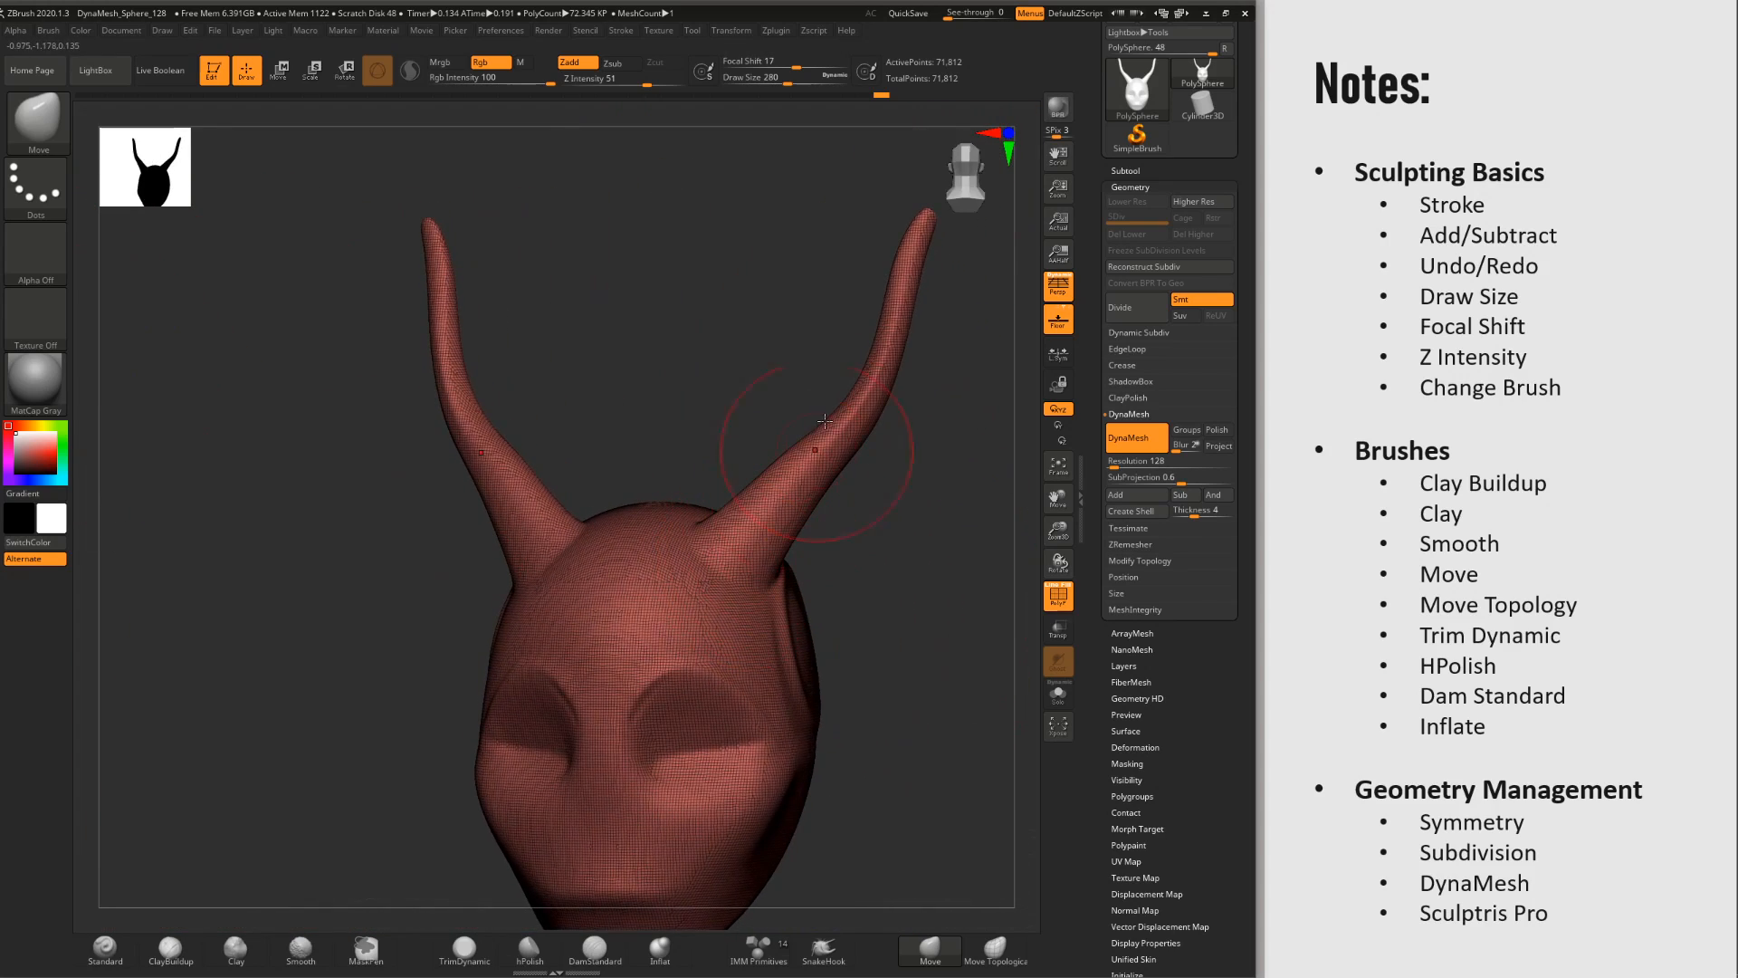
pyautogui.moveTo(832, 700); pyautogui.dragTo(731, 704, button='right')
pyautogui.keyDown('ctrl'); pyautogui.moveTo(688, 629); pyautogui.dragTo(568, 864, button='right'); pyautogui.keyUp('ctrl')
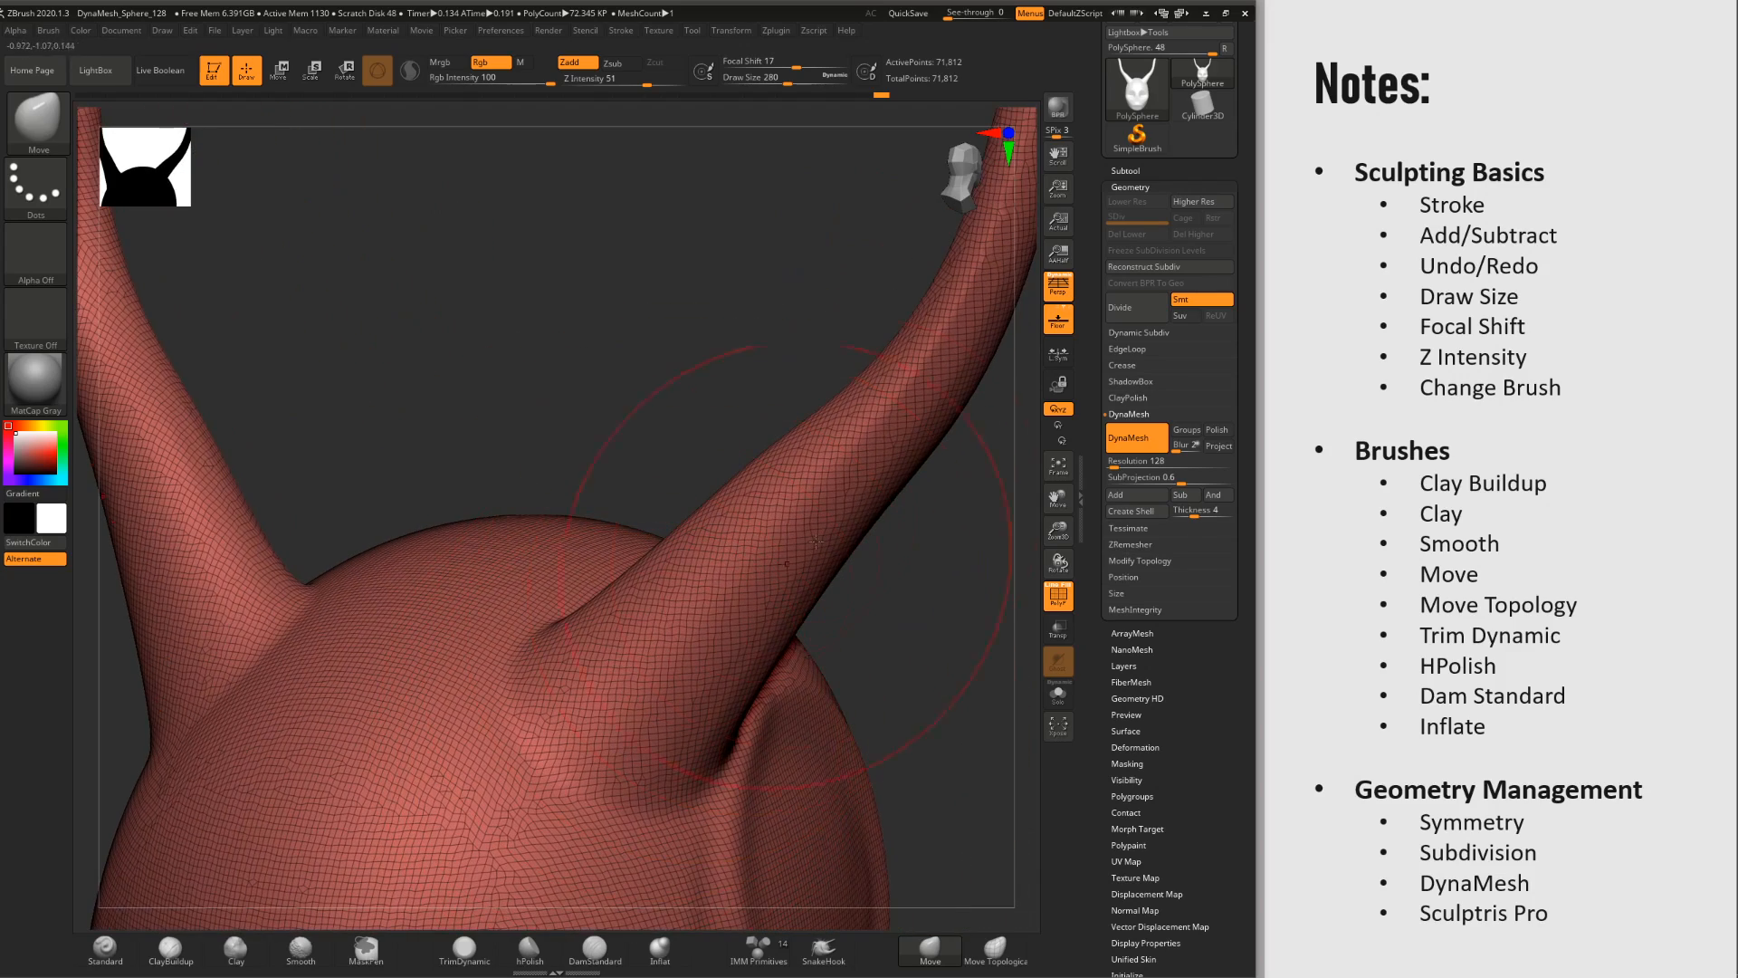
pyautogui.moveTo(772, 717); pyautogui.dragTo(735, 593, button='right')
pyautogui.keyDown('alt'); pyautogui.moveTo(779, 752); pyautogui.dragTo(815, 642, button='right'); pyautogui.keyUp('alt')
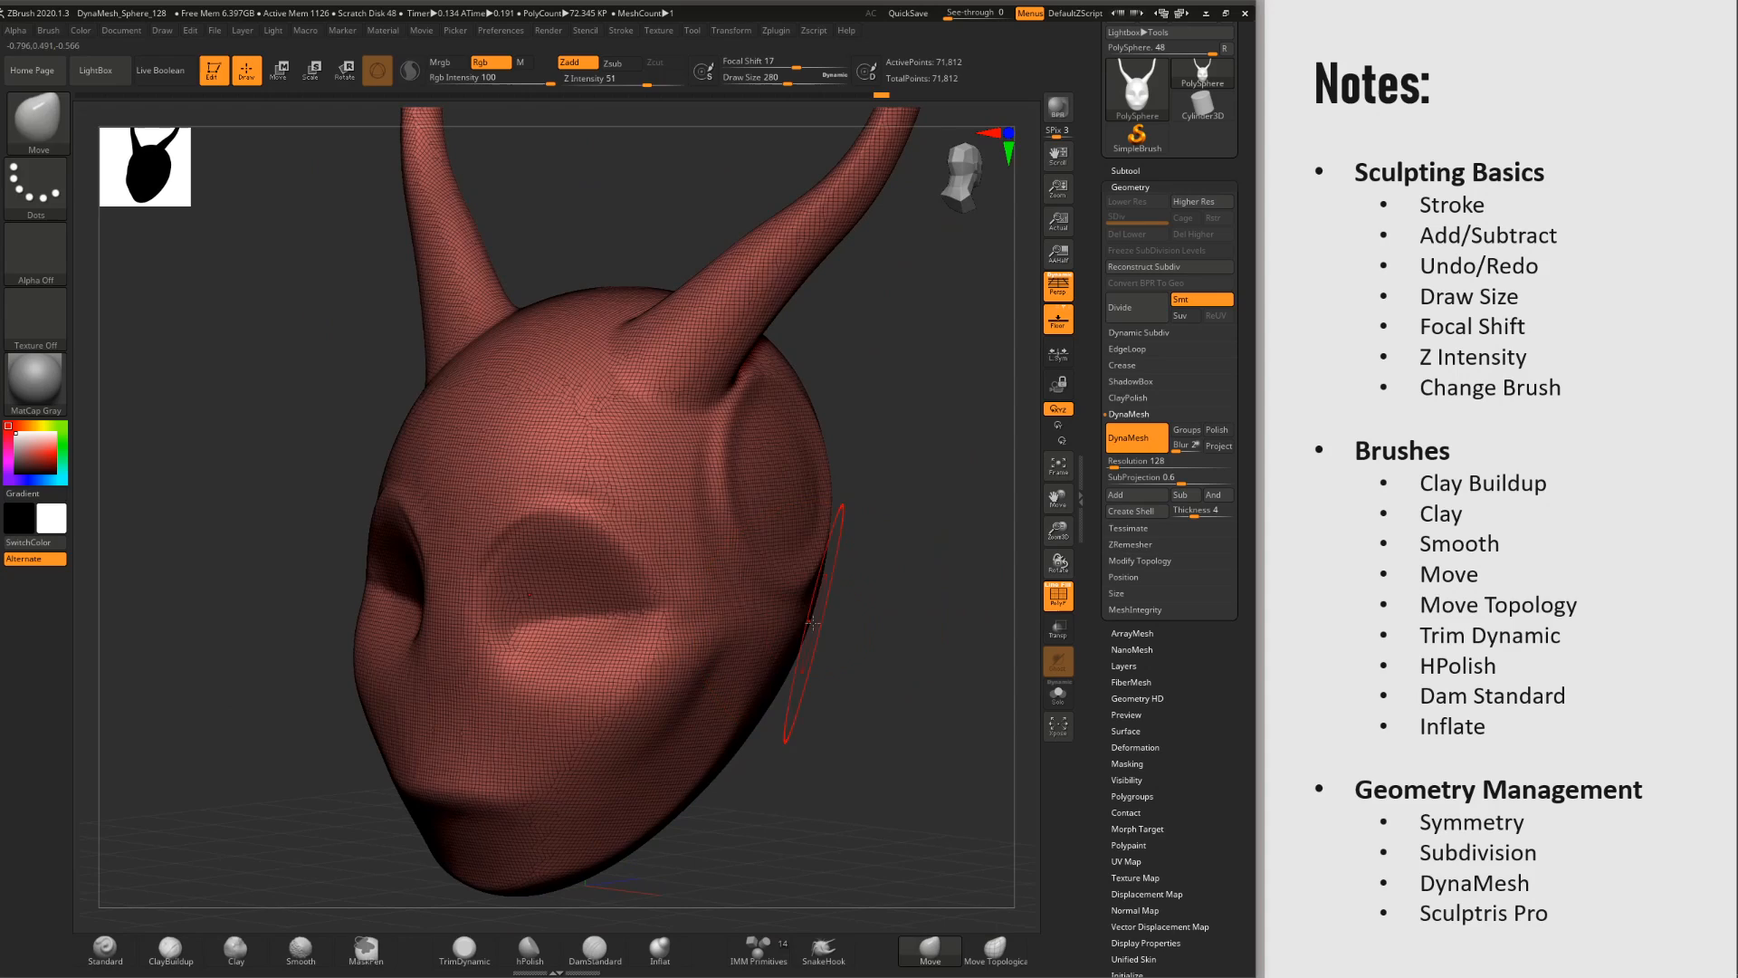
# Step: Undo the DynaMesh, duplicate the head downward so the copy overlaps the original, and hide the PolyFrame
pyautogui.hotkey('ctrl', 'z')
pyautogui.press('w')
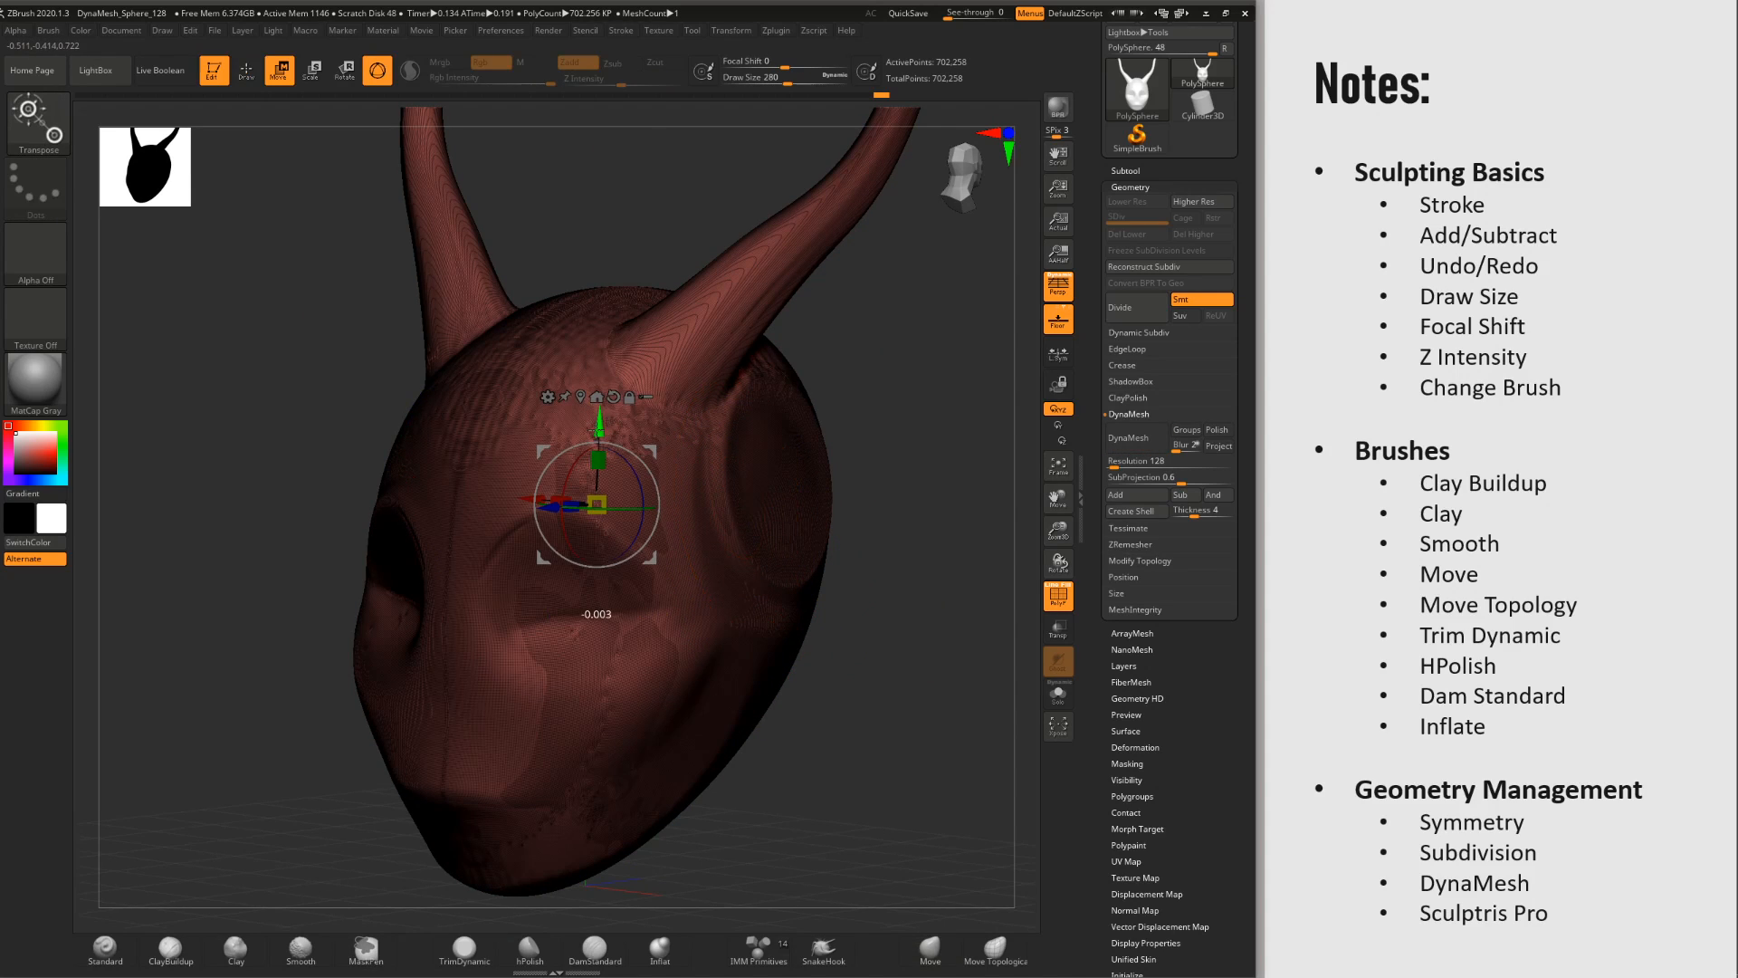
pyautogui.hotkey('ctrl', 'shift', 'z')
pyautogui.press('q')
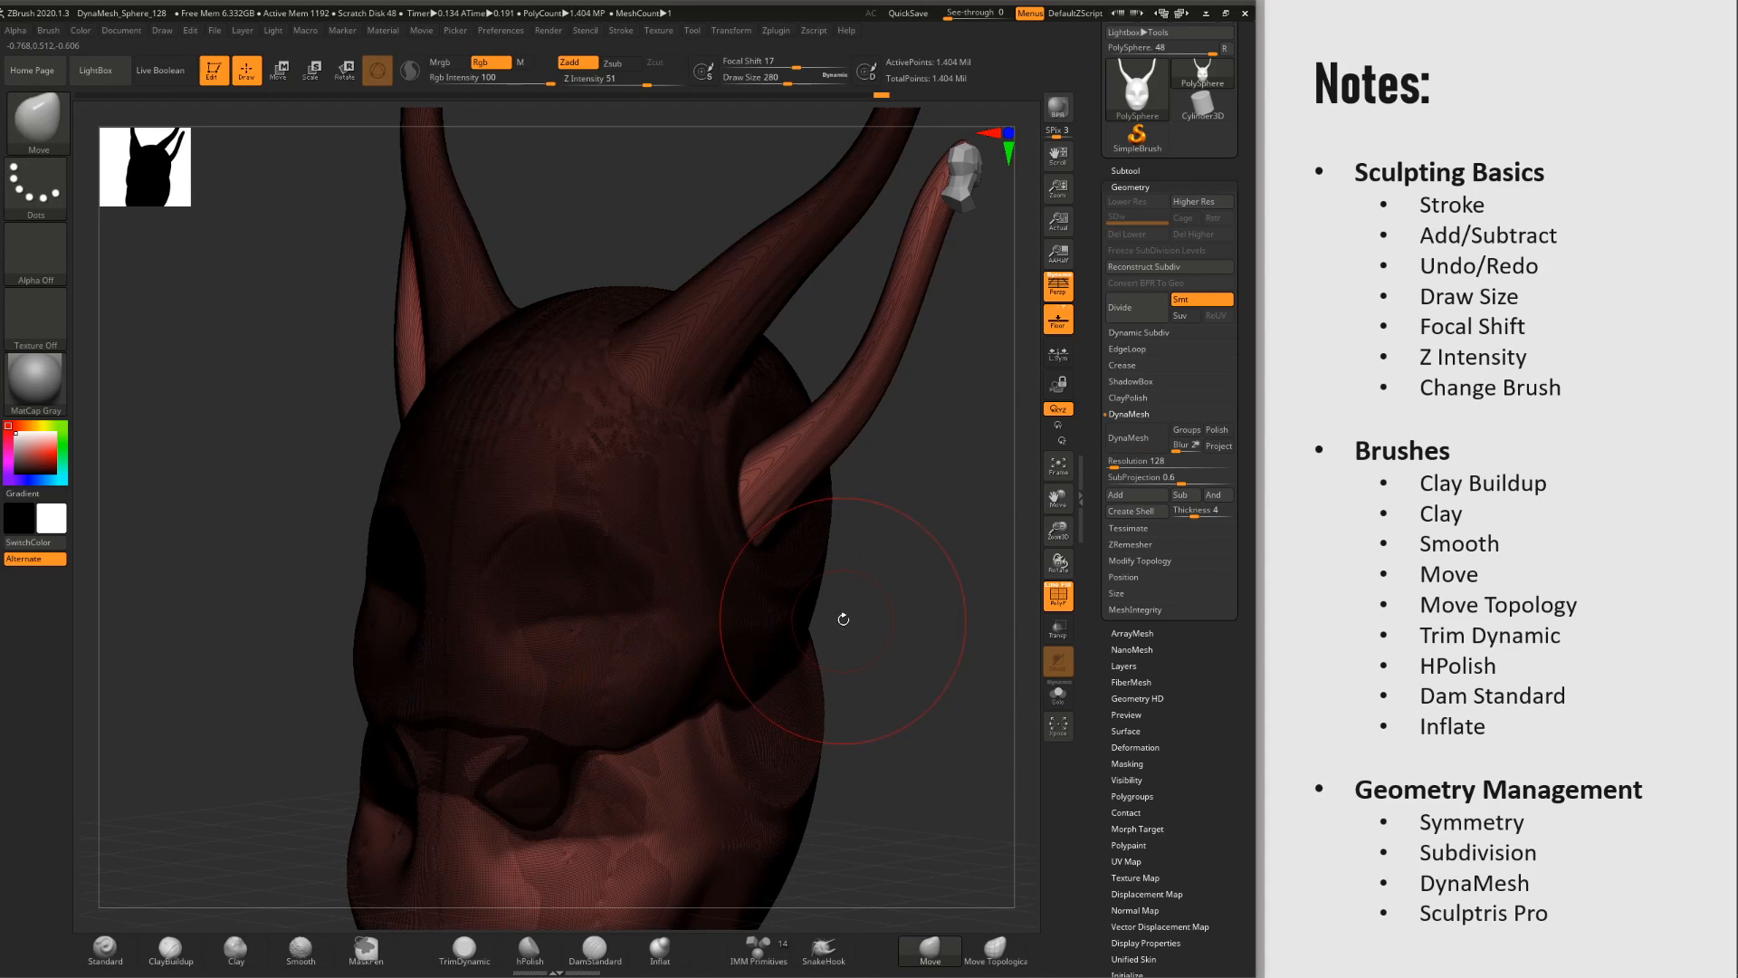
pyautogui.hotkey('shift', 'f')
pyautogui.keyDown('alt'); pyautogui.moveTo(930, 571); pyautogui.dragTo(949, 440, button='right'); pyautogui.keyUp('alt')
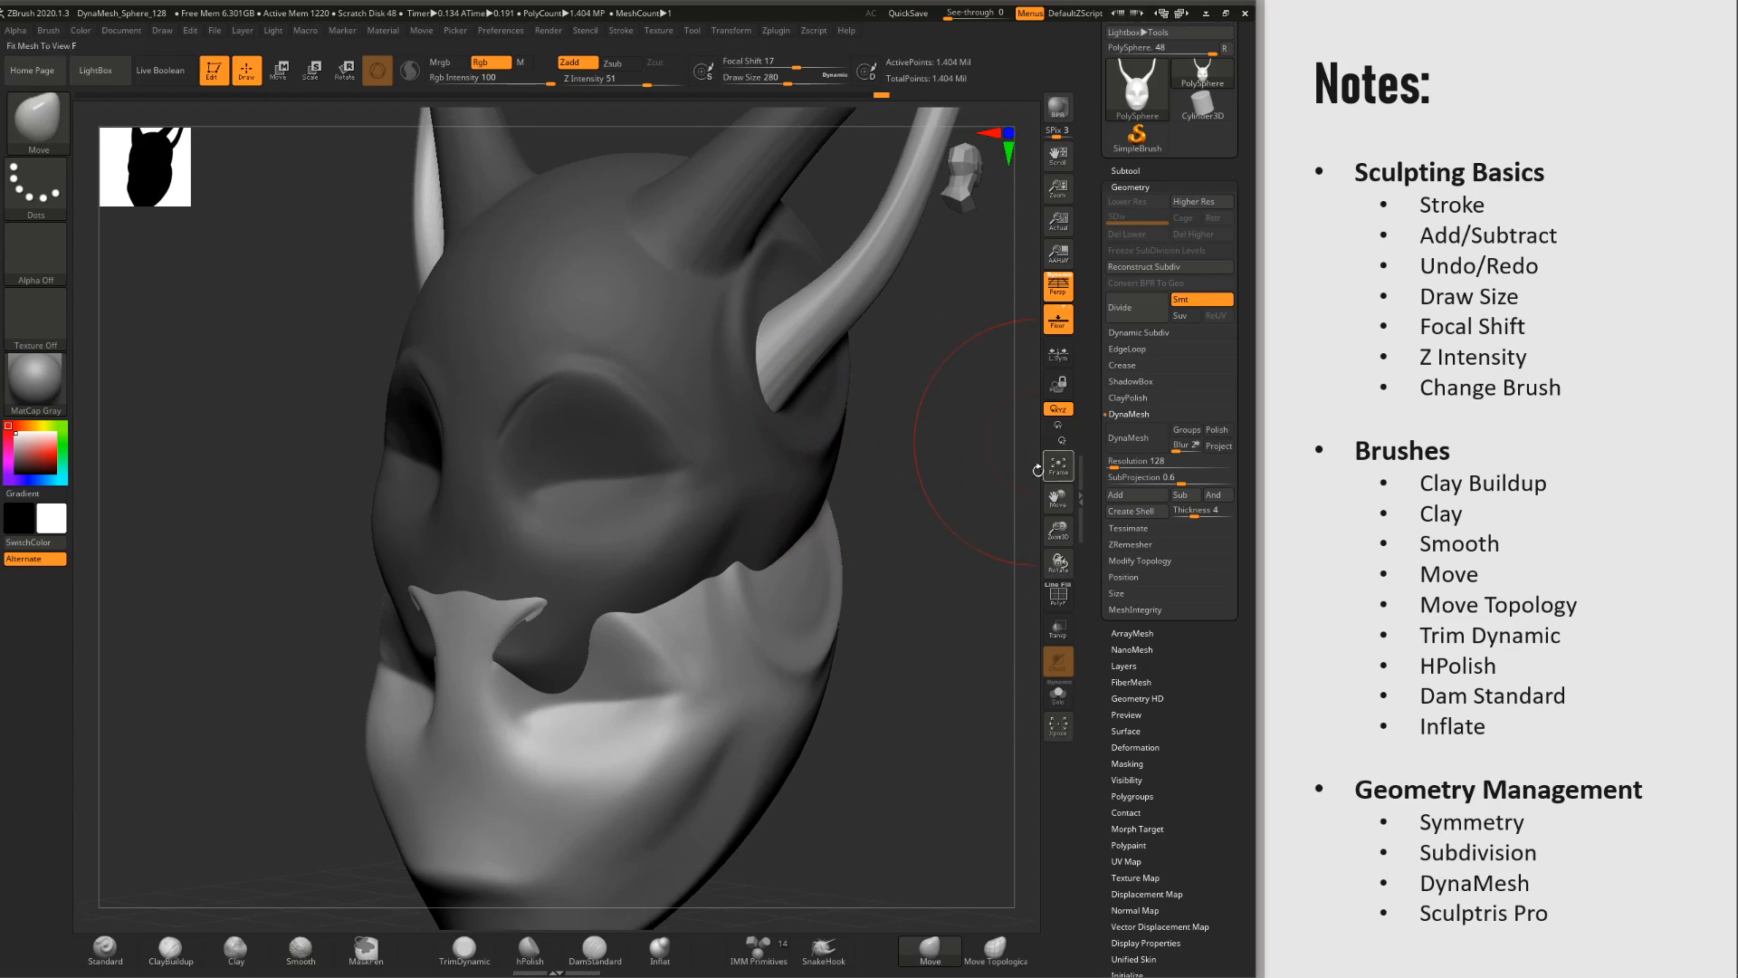
# Step: Clear the mask and fuse the two overlapping heads with DynaMesh at resolution 80
pyautogui.keyDown('ctrl'); pyautogui.moveTo(986, 496); pyautogui.dragTo(1032, 521); pyautogui.keyUp('ctrl')
pyautogui.keyDown('alt'); pyautogui.moveTo(654, 584); pyautogui.dragTo(883, 611, button='right'); pyautogui.keyUp('alt')
pyautogui.hotkey('ctrl', 'z')
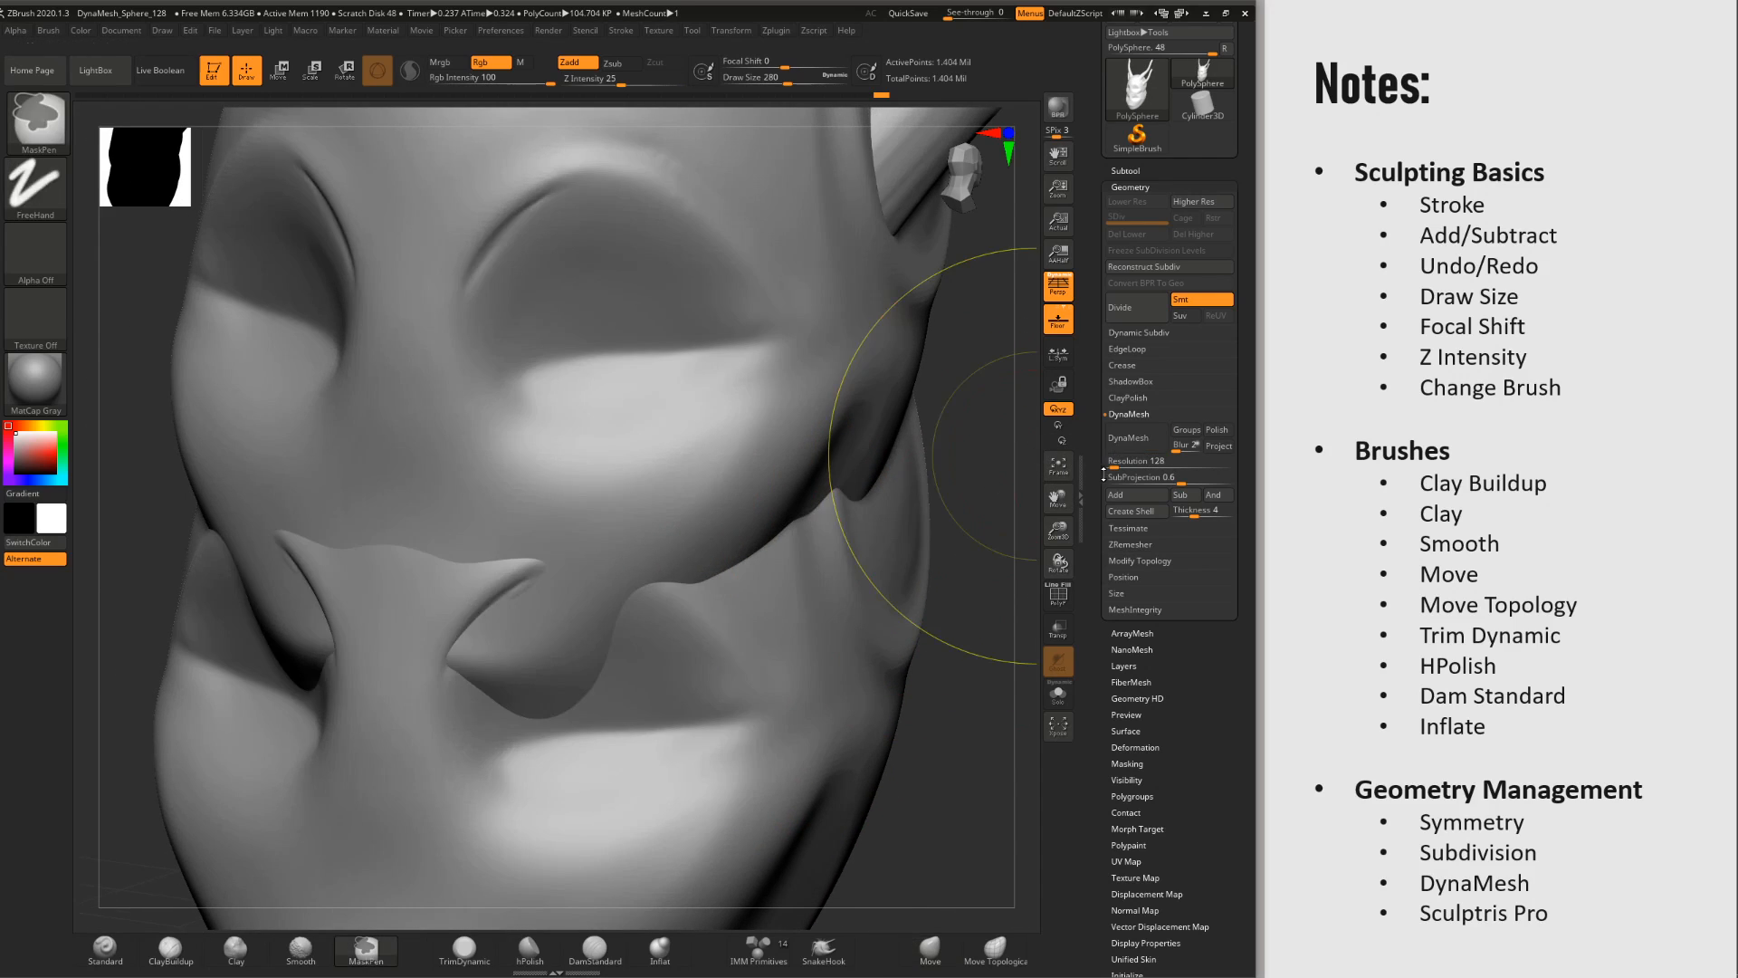
pyautogui.click(1110, 463)
pyautogui.write('80')
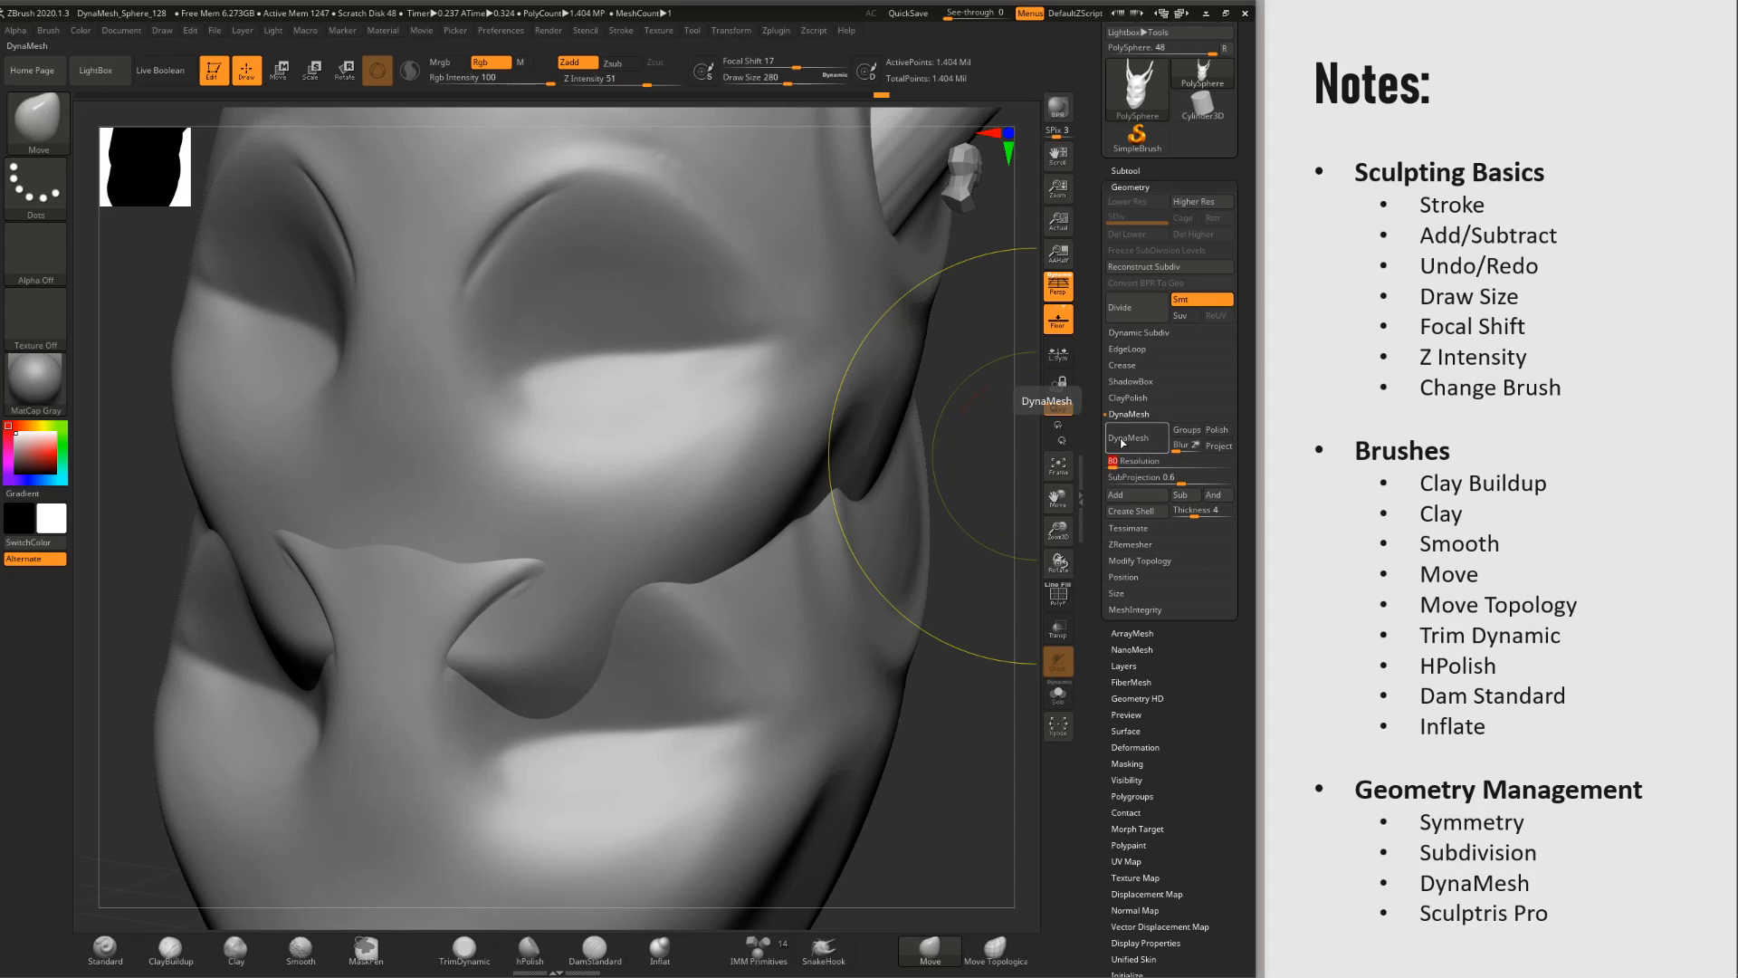
pyautogui.click(1123, 440)
pyautogui.moveTo(792, 683)
pyautogui.keyDown('ctrl'); pyautogui.mouseDown(button='right')
pyautogui.moveTo(838, 427)
pyautogui.moveTo(602, 625)
pyautogui.moveTo(826, 601)
pyautogui.moveTo(818, 580)
pyautogui.moveTo(691, 594)
pyautogui.moveTo(814, 575)
pyautogui.moveTo(812, 604)
pyautogui.moveTo(850, 660)
pyautogui.moveTo(860, 792)
pyautogui.moveTo(812, 679)
pyautogui.mouseUp(button='right'); pyautogui.keyUp('ctrl')
pyautogui.press('shift')
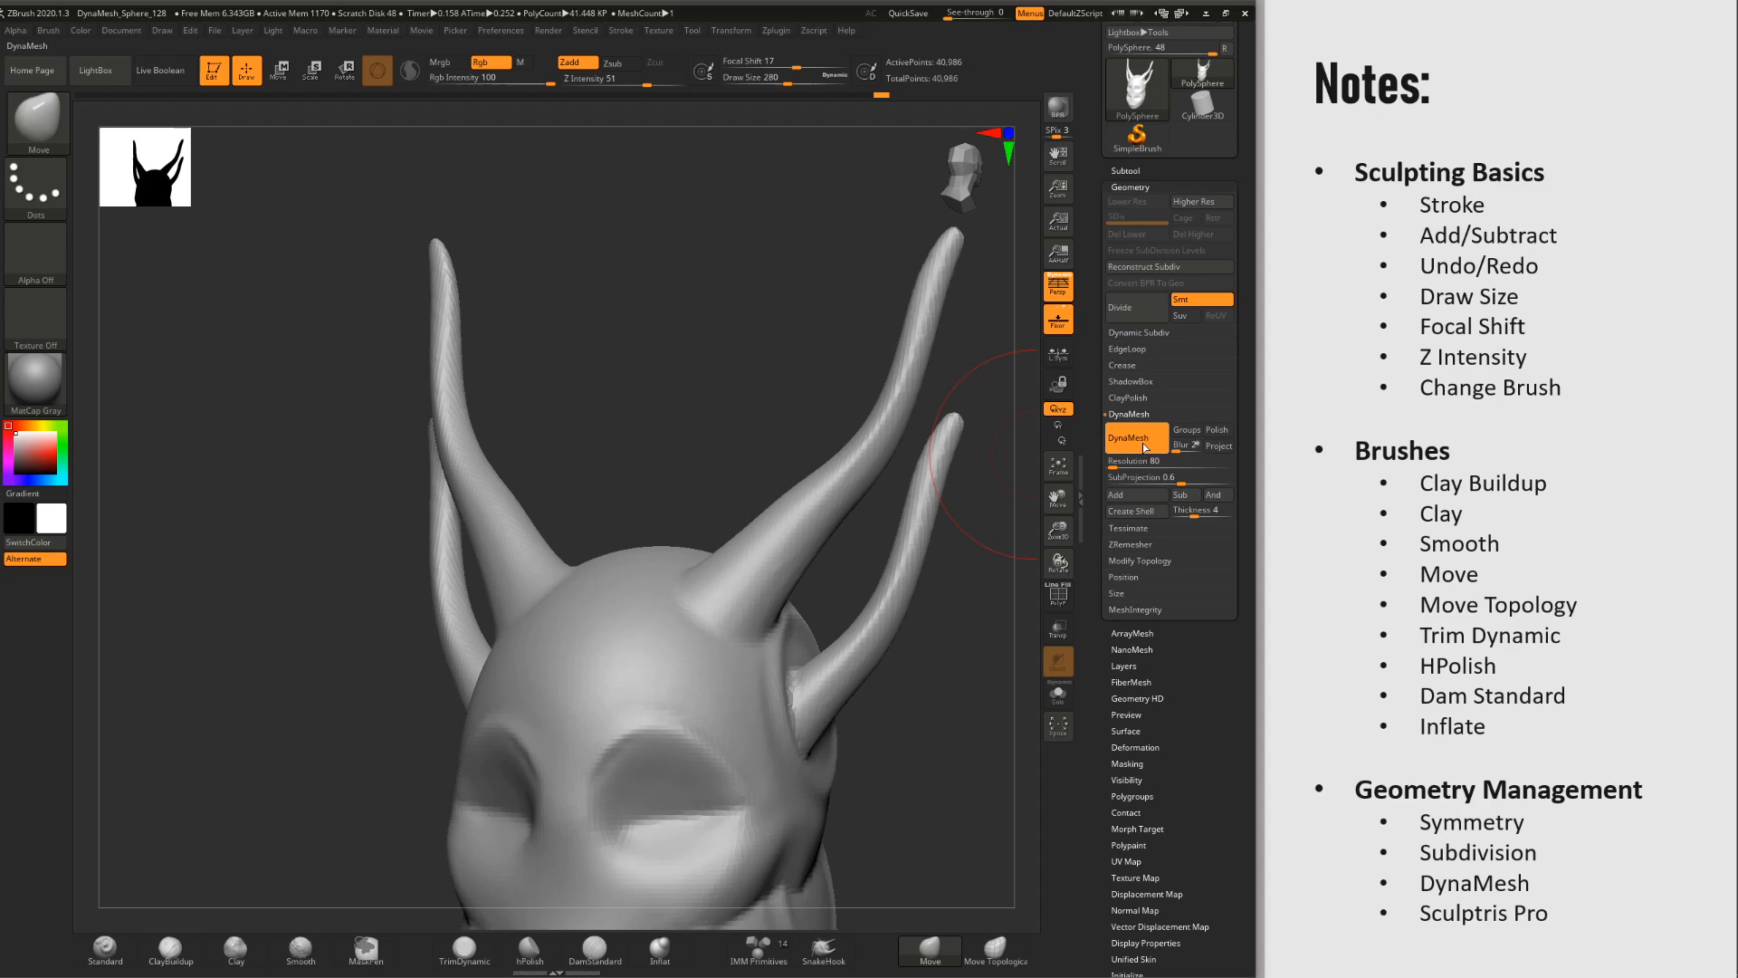
pyautogui.keyDown('ctrl'); pyautogui.moveTo(861, 622); pyautogui.dragTo(830, 489, button='right'); pyautogui.keyUp('ctrl')
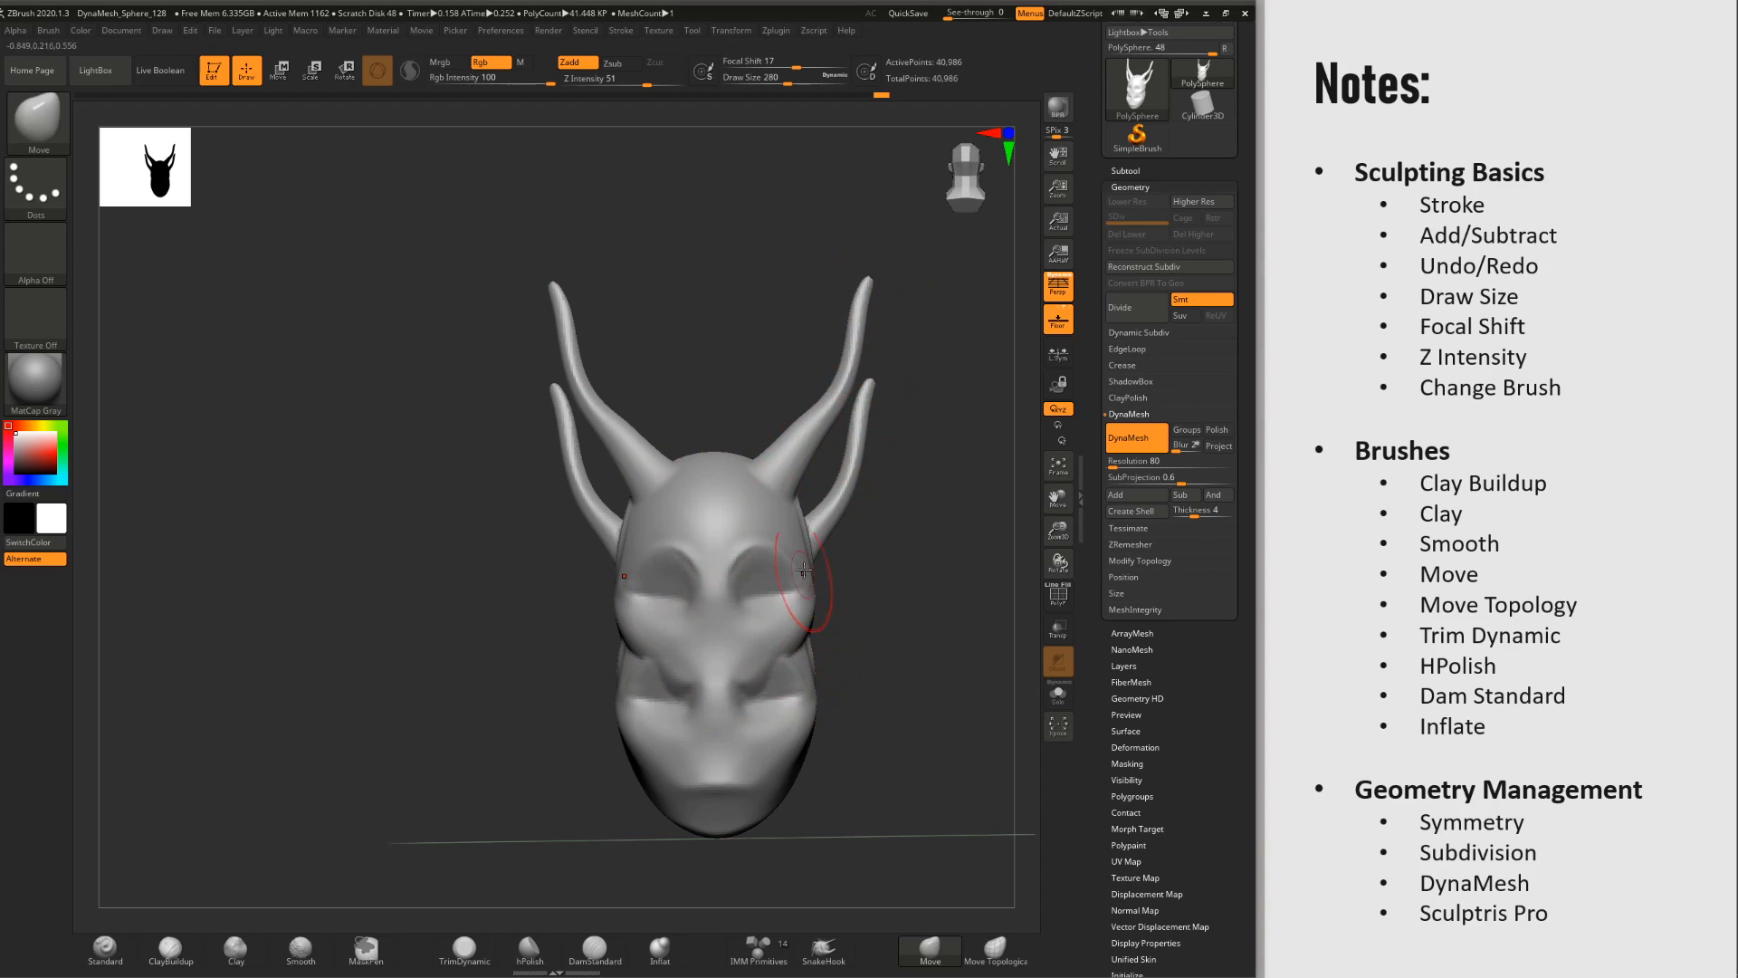
pyautogui.moveTo(907, 593); pyautogui.dragTo(889, 606, button='right')
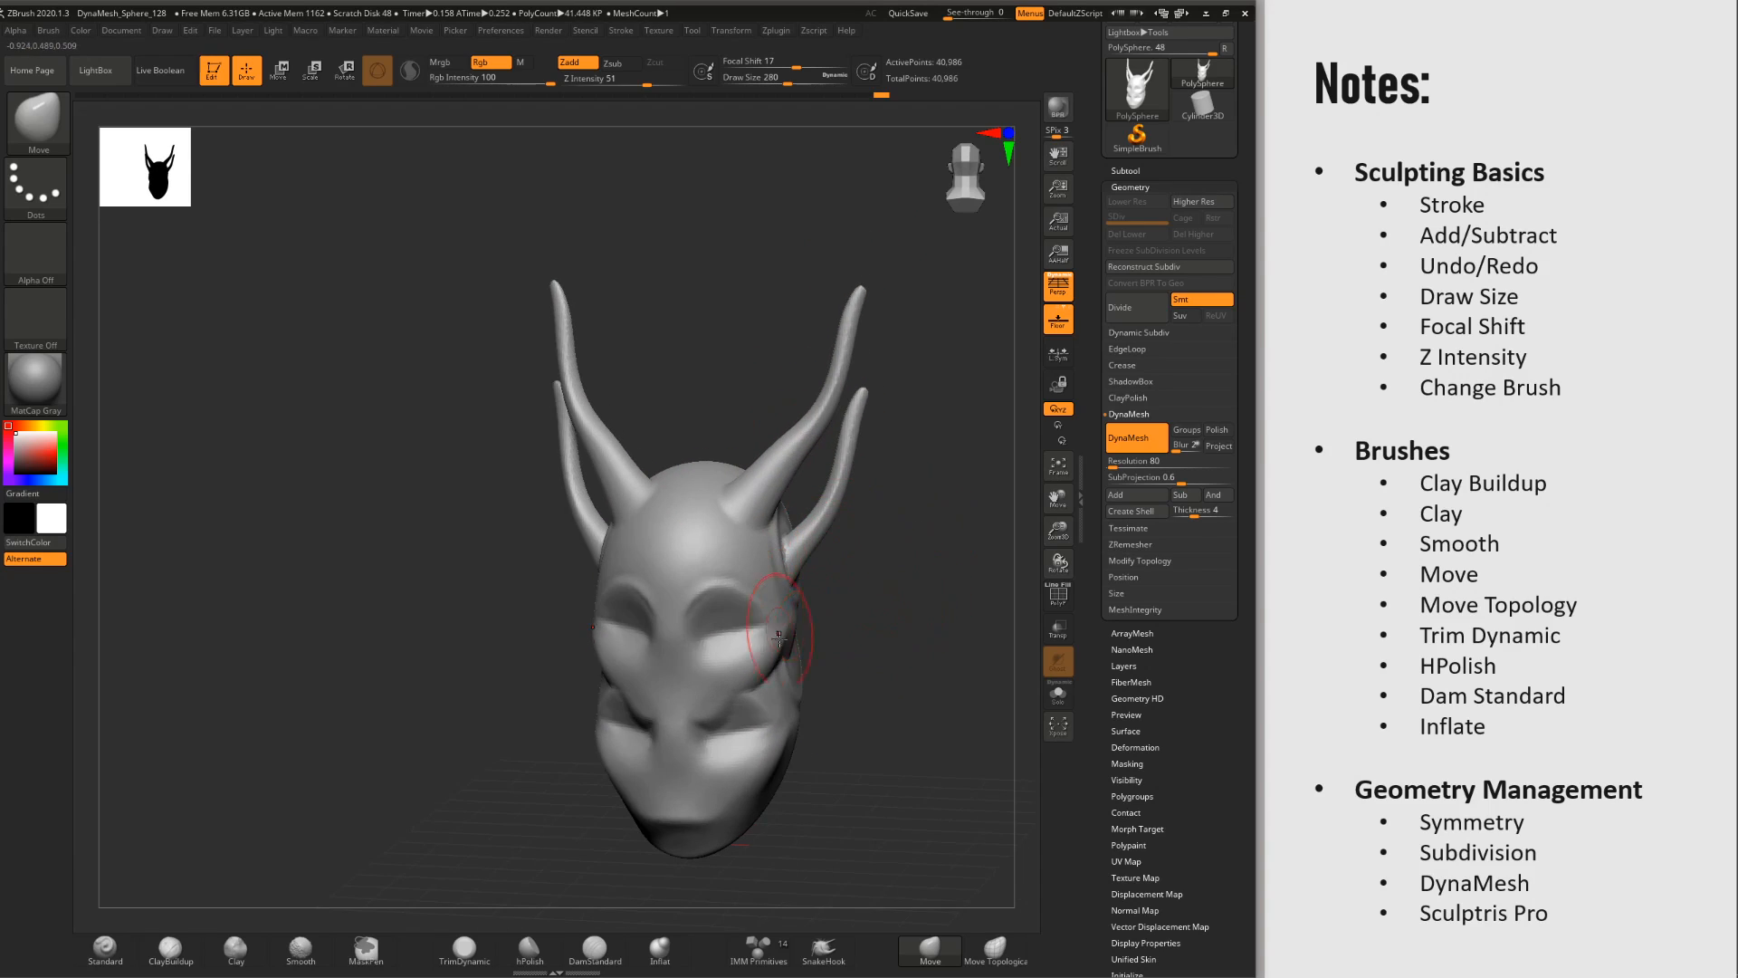
# Step: Undo the fusion and duplication, and remesh the single head with DynaMesh at resolution 128
pyautogui.press('ctrl')
pyautogui.hotkey('ctrl', 'z')
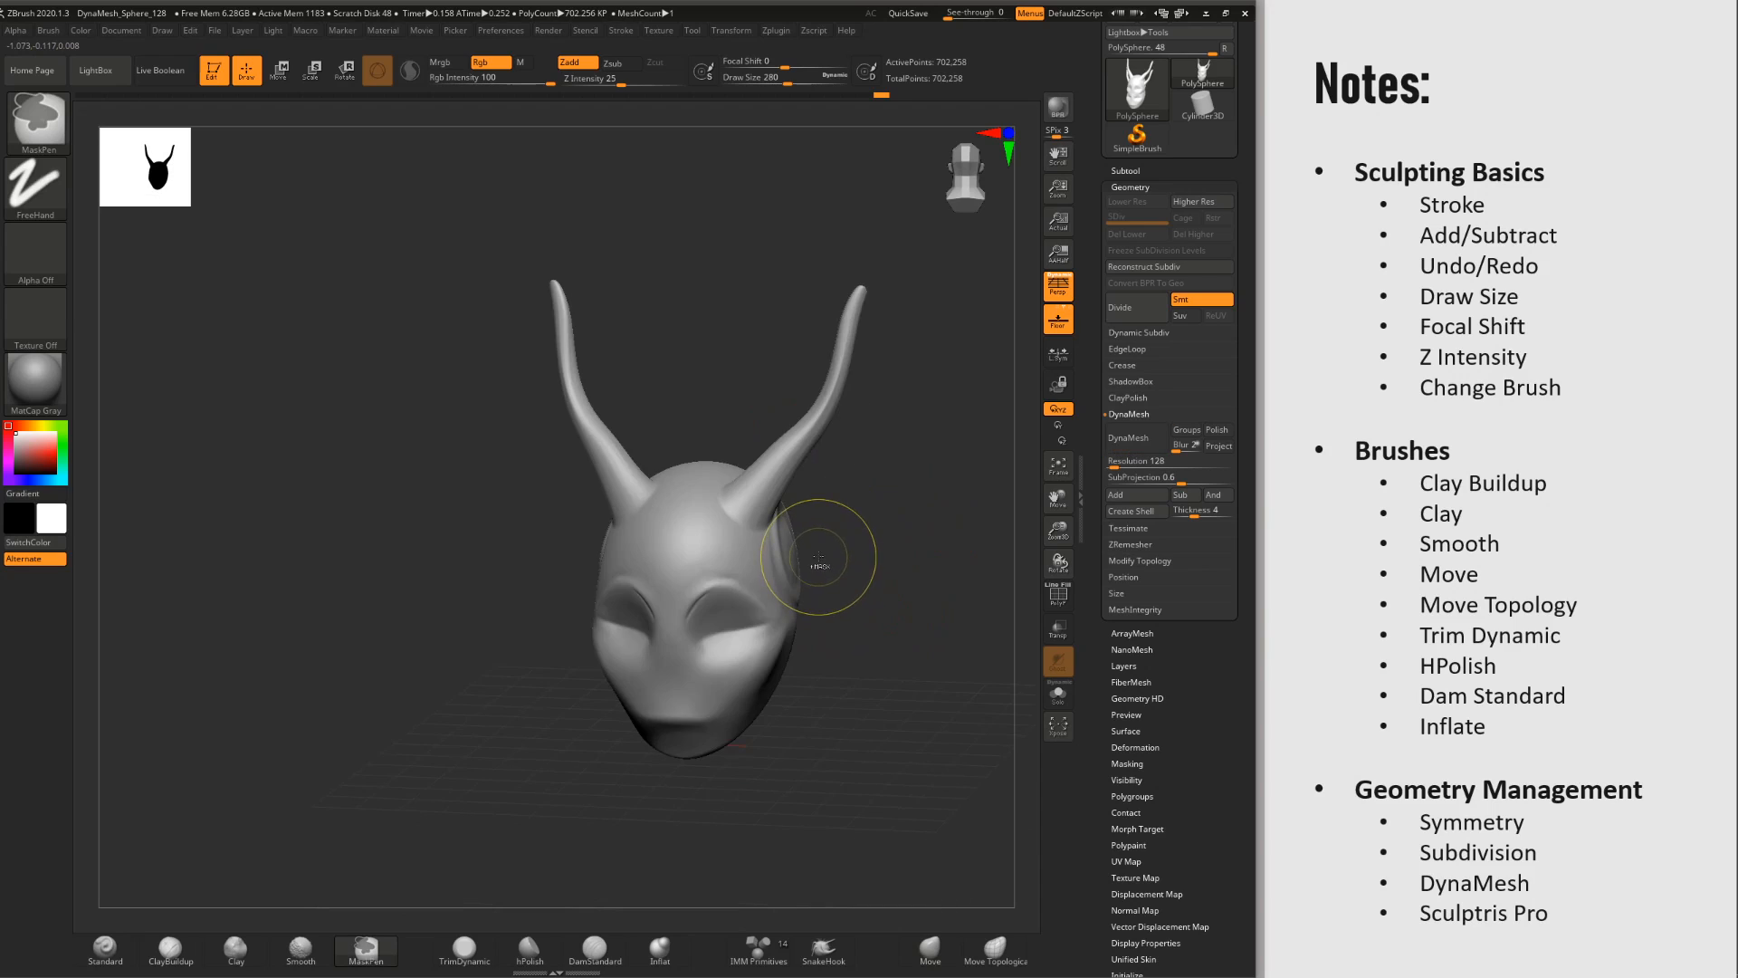
pyautogui.moveTo(724, 371); pyautogui.dragTo(770, 507, button='right')
pyautogui.click(1137, 438)
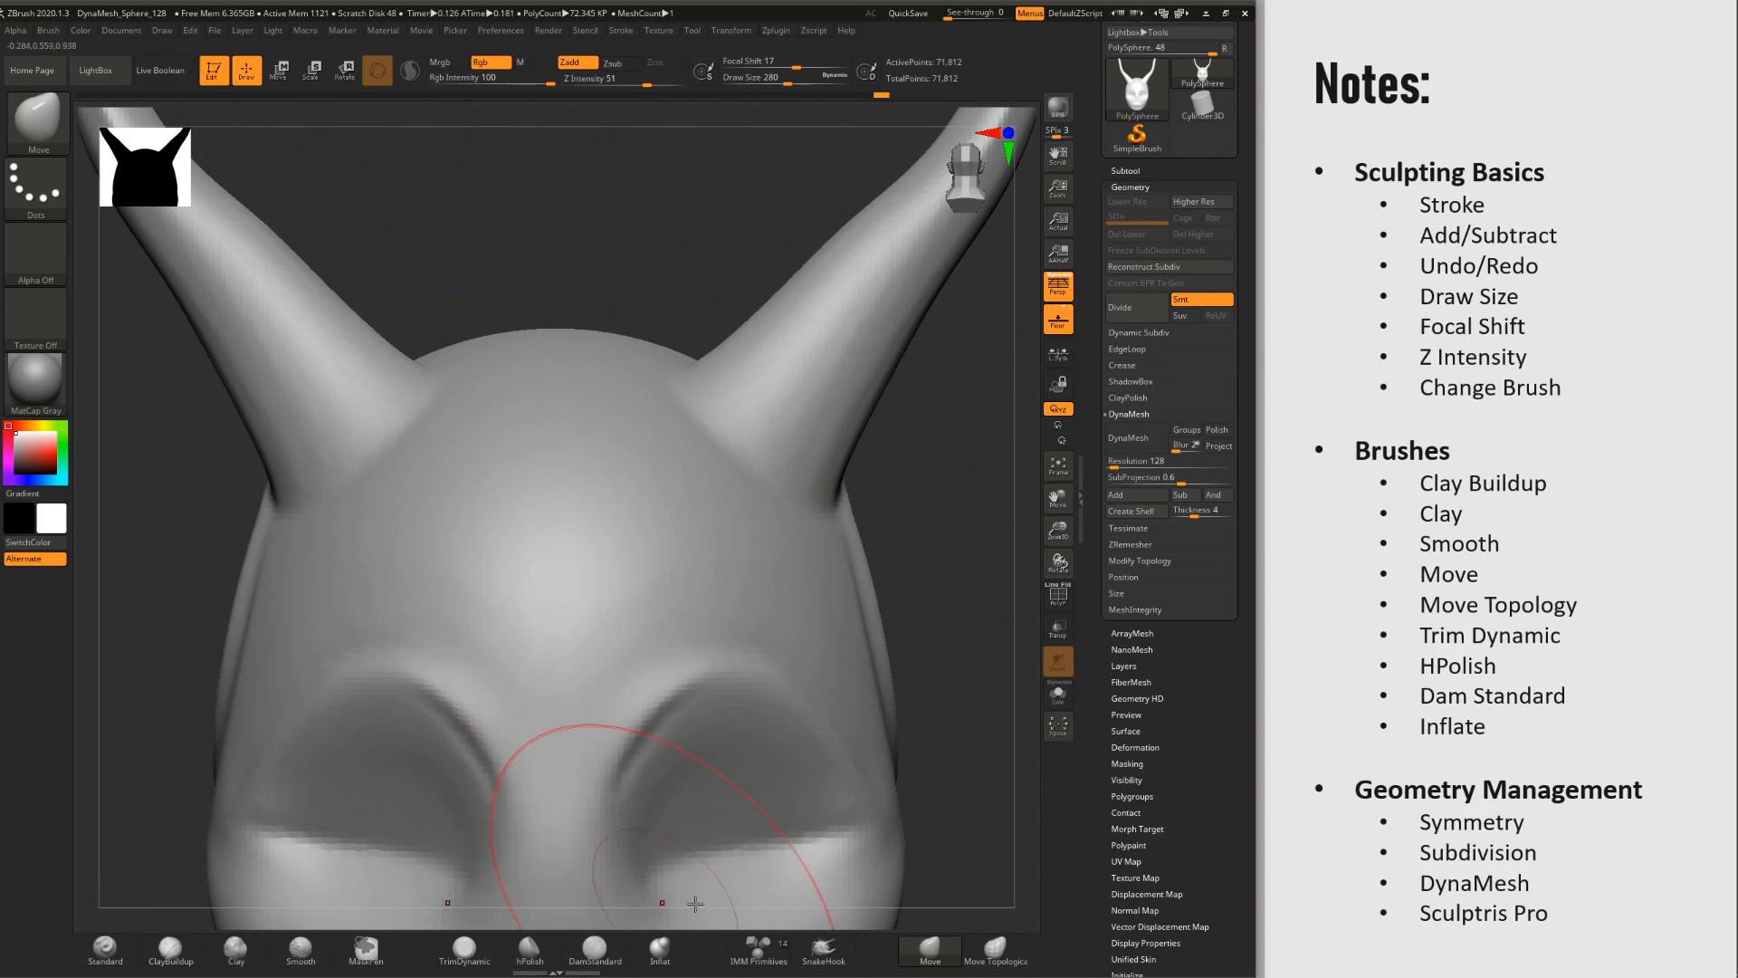
# Step: Select the ClayBuildup brush and activate Sculptris Pro mode
pyautogui.click(163, 955)
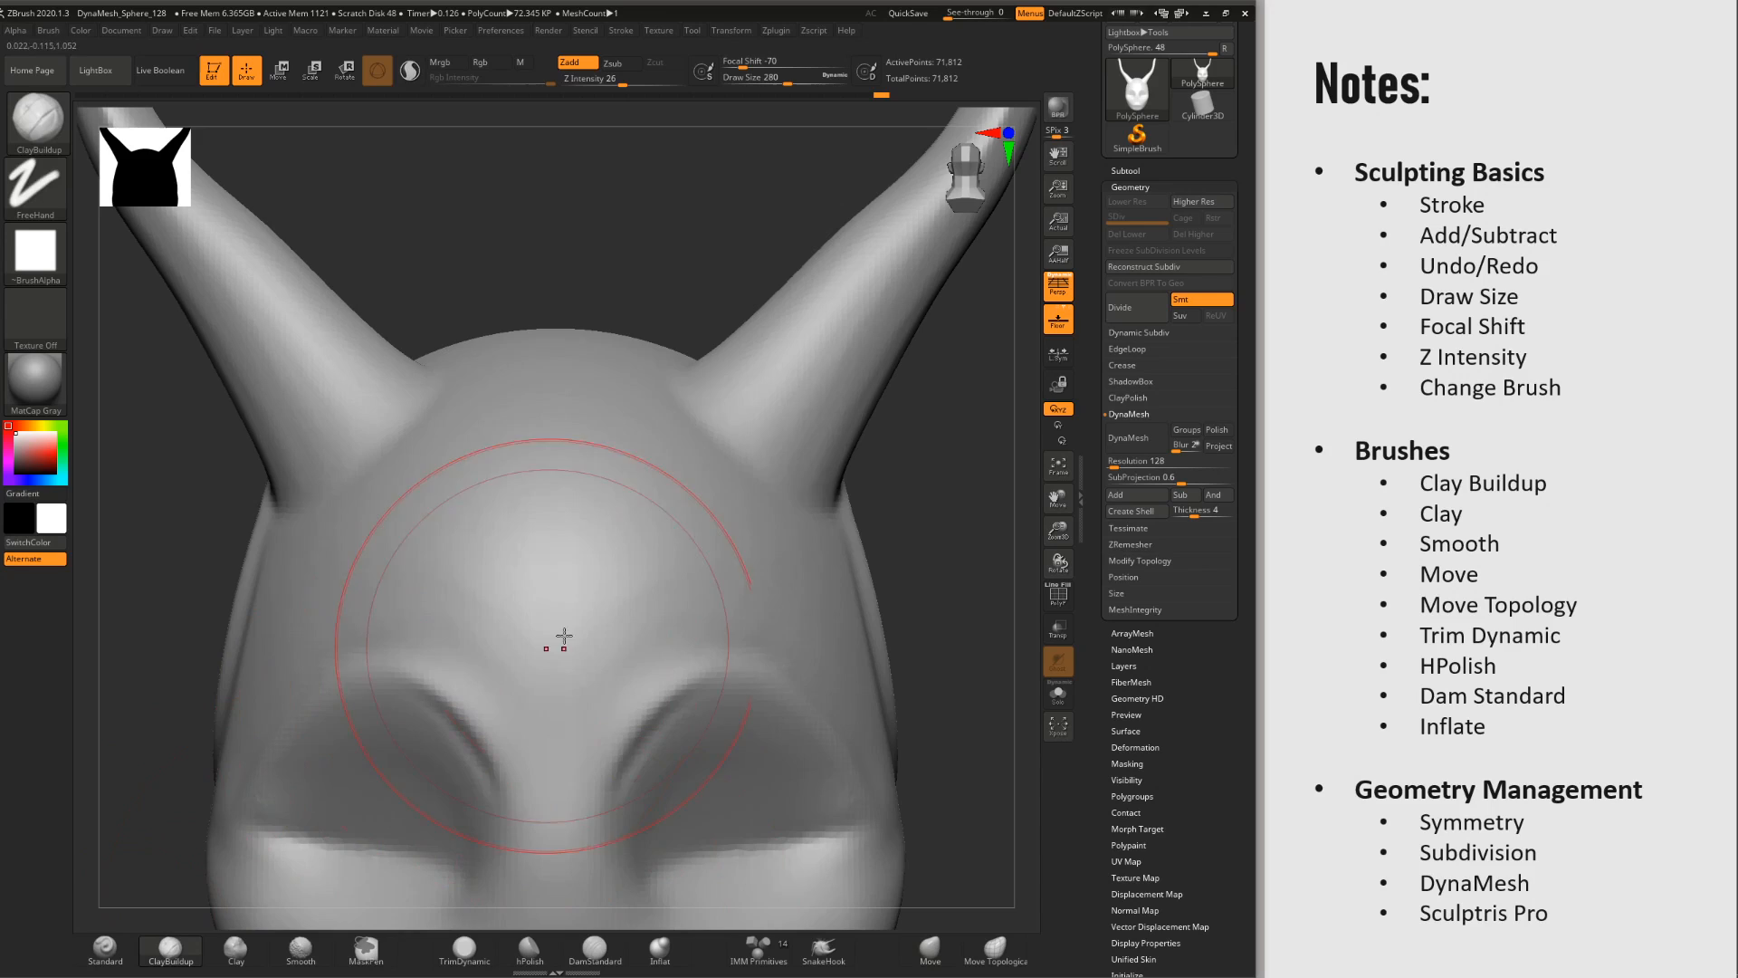
pyautogui.moveTo(633, 484)
pyautogui.keyDown('ctrl'); pyautogui.mouseDown(button='right')
pyautogui.moveTo(636, 438)
pyautogui.moveTo(602, 426)
pyautogui.mouseUp(button='right'); pyautogui.keyUp('ctrl')
pyautogui.moveTo(587, 261); pyautogui.dragTo(497, 145)
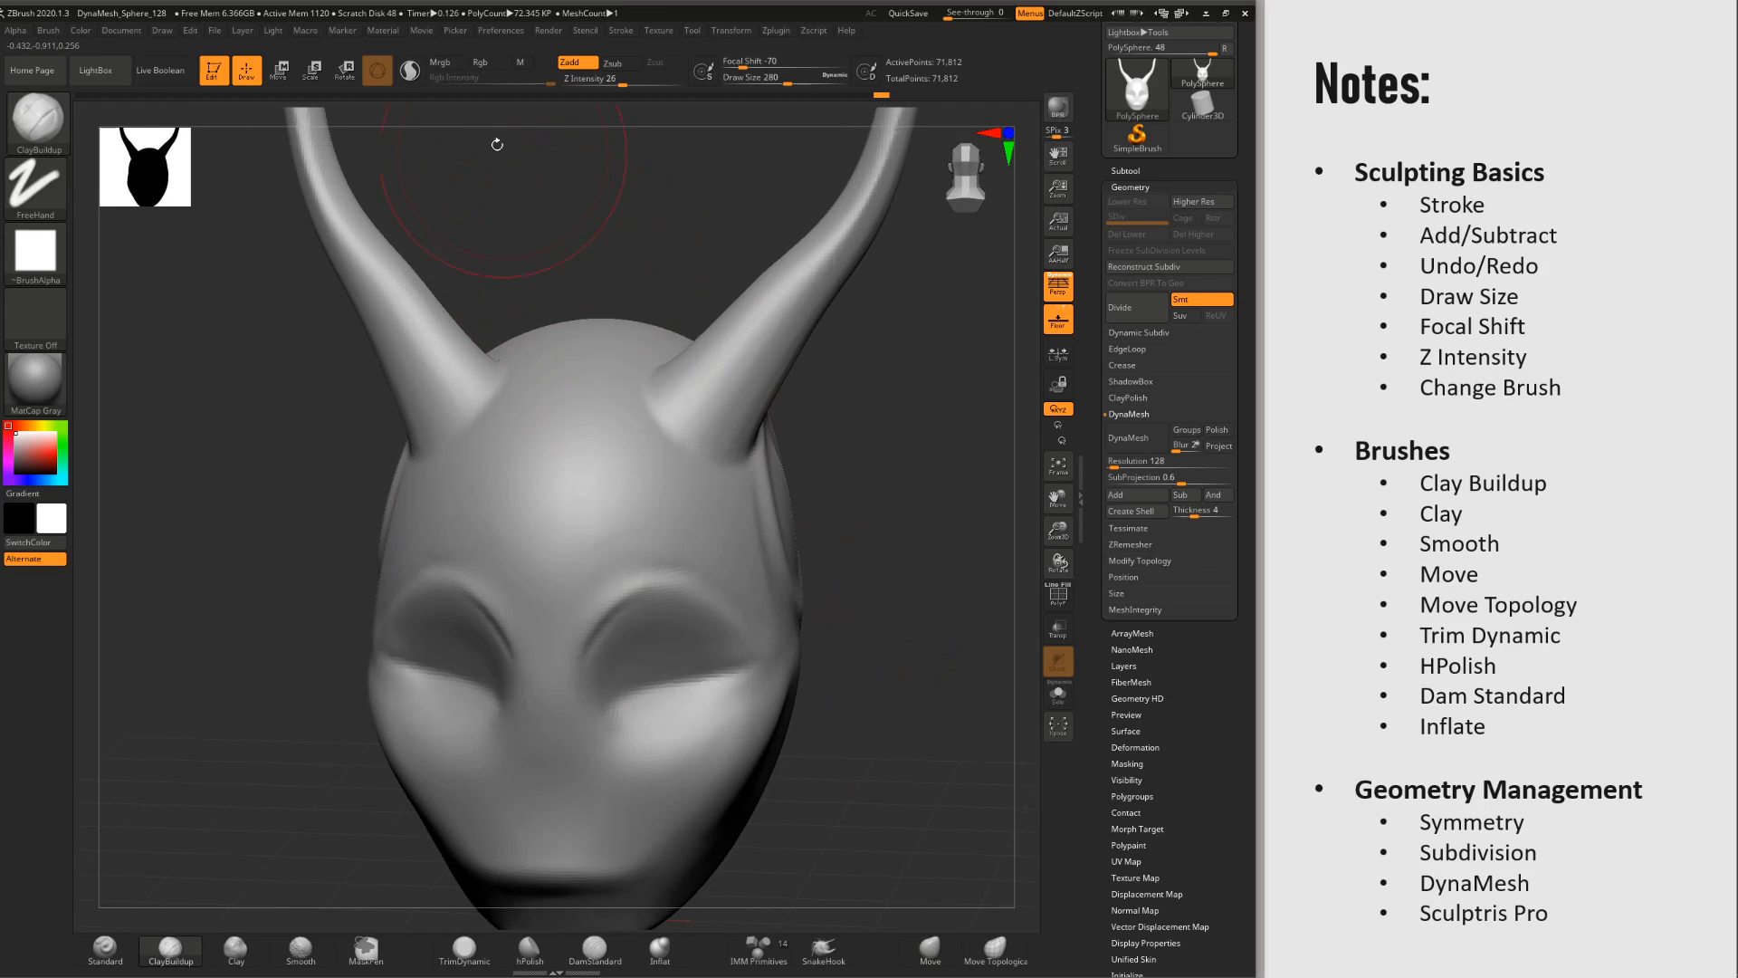
pyautogui.click(415, 72)
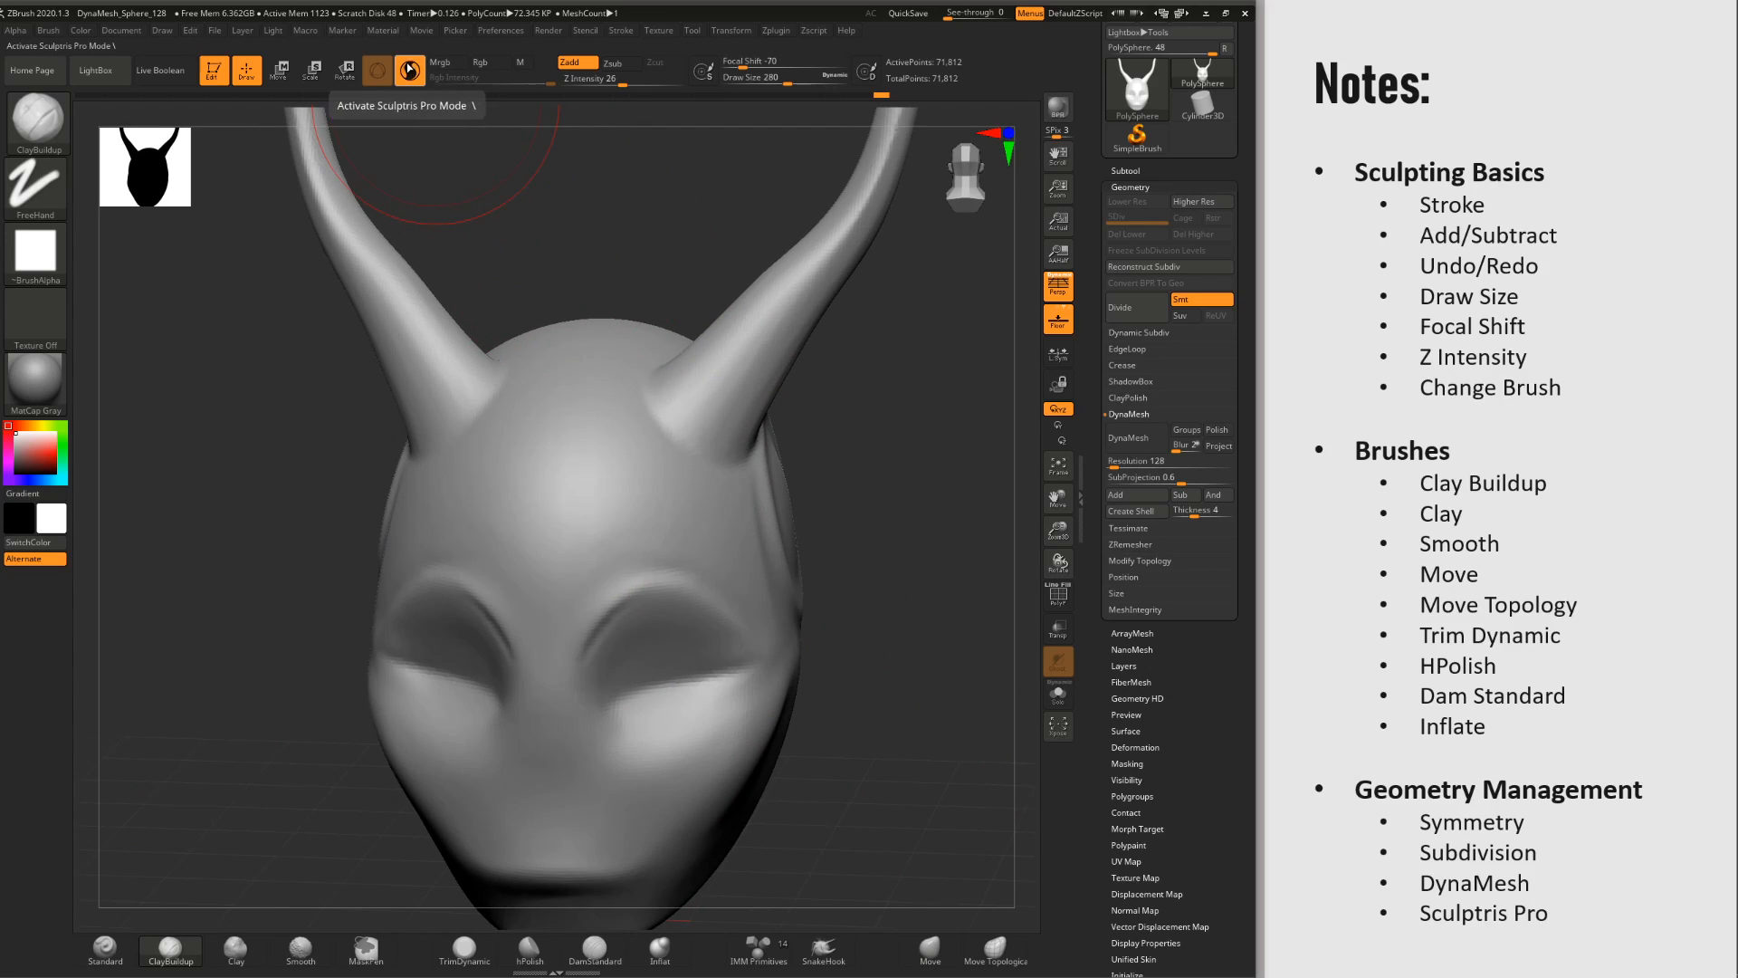
# Step: Reduce the draw size, build two thick mirrored protrusions out of the forehead, and show the PolyFrame
pyautogui.press('space')
pyautogui.moveTo(792, 577); pyautogui.dragTo(778, 578)
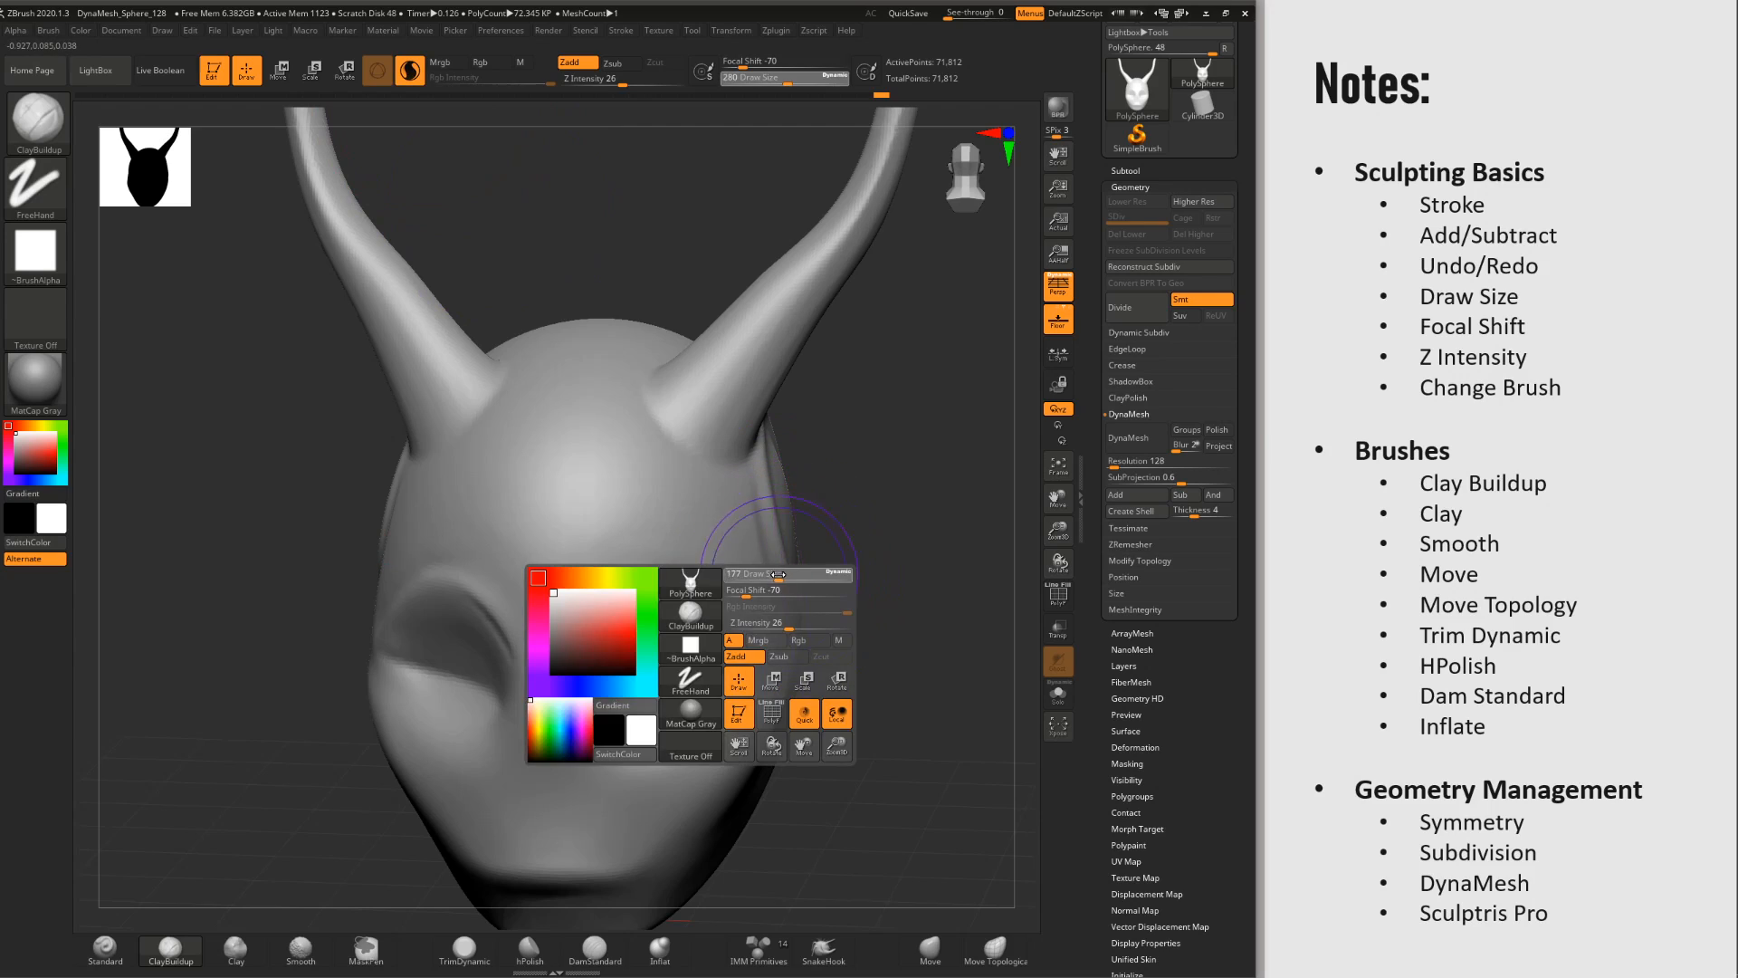
pyautogui.moveTo(650, 495)
pyautogui.mouseDown()
pyautogui.moveTo(660, 518)
pyautogui.moveTo(703, 485)
pyautogui.moveTo(677, 489)
pyautogui.moveTo(760, 470)
pyautogui.mouseUp()
pyautogui.moveTo(762, 469)
pyautogui.mouseDown(button='right')
pyautogui.moveTo(765, 653)
pyautogui.moveTo(818, 752)
pyautogui.moveTo(737, 621)
pyautogui.moveTo(620, 543)
pyautogui.moveTo(597, 443)
pyautogui.moveTo(654, 548)
pyautogui.moveTo(638, 625)
pyautogui.moveTo(577, 651)
pyautogui.mouseUp(button='right')
pyautogui.hotkey('shift', 'f')
# Step: Sculpt a pair of small bumps on the forehead above the protrusions at draw size 33
pyautogui.press('space')
pyautogui.moveTo(662, 561)
pyautogui.mouseDown()
pyautogui.moveTo(628, 536)
pyautogui.moveTo(659, 534)
pyautogui.moveTo(634, 507)
pyautogui.moveTo(654, 521)
pyautogui.mouseUp()
pyautogui.keyDown('alt'); pyautogui.moveTo(750, 628); pyautogui.dragTo(664, 522, button='right'); pyautogui.keyUp('alt')
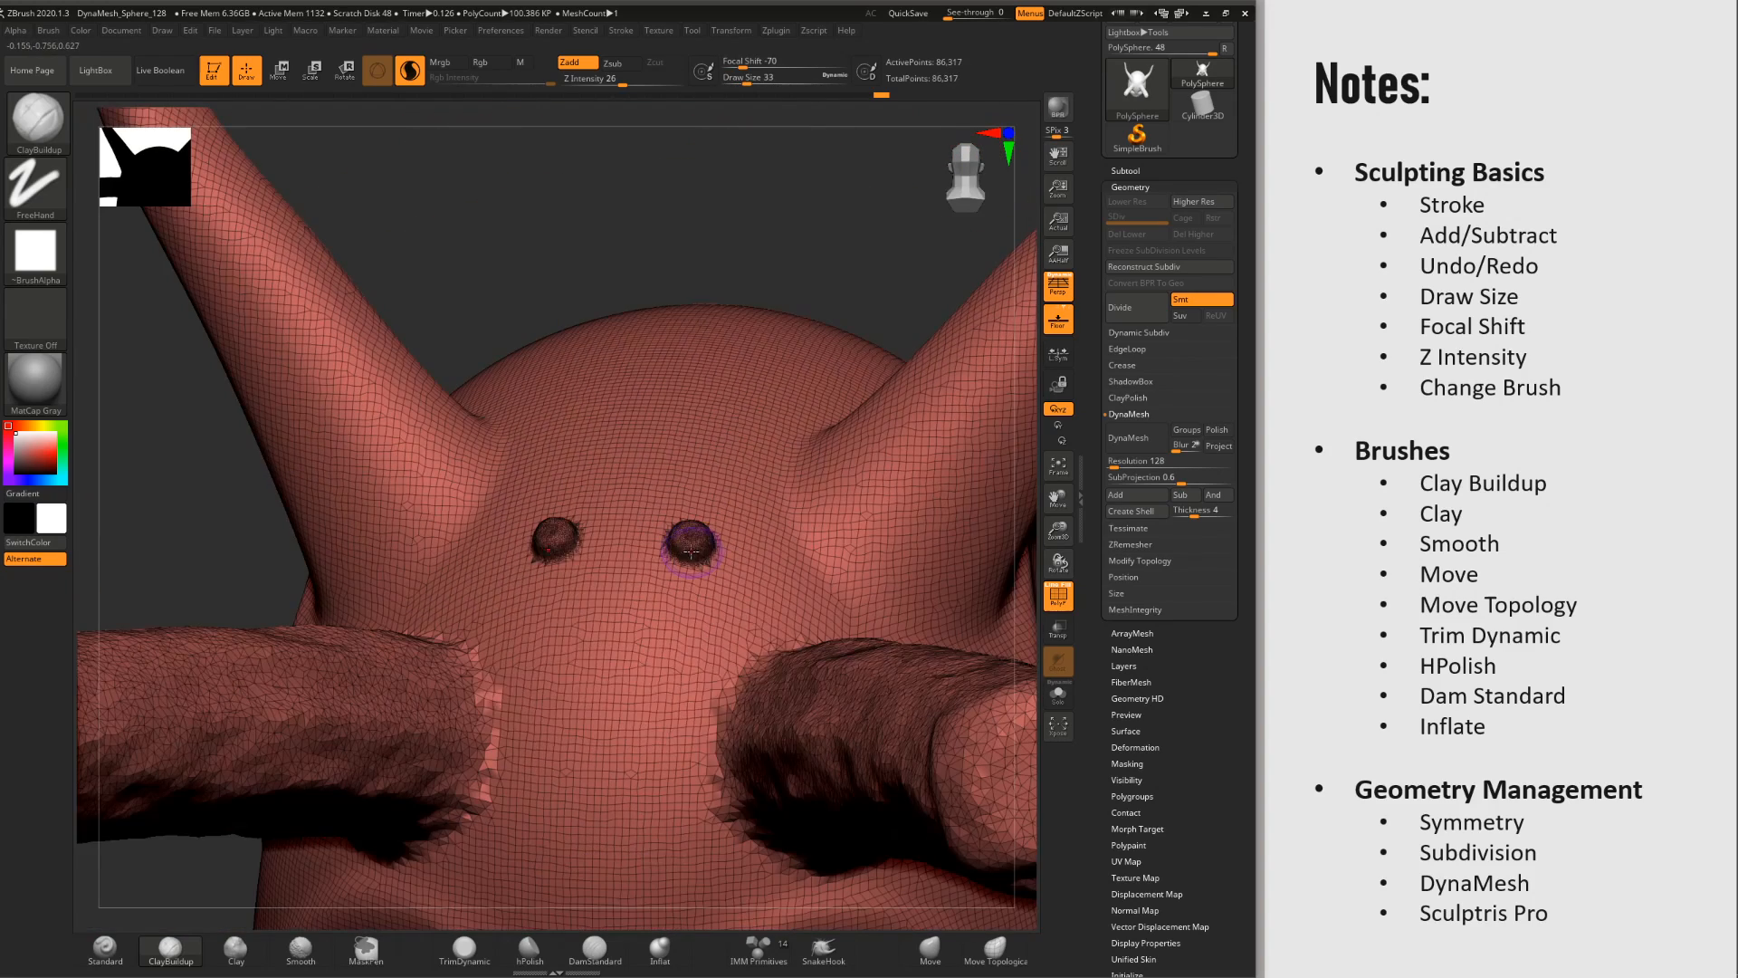
# Step: Set the draw size to 77 and smooth out the small bumps on the upper forehead
pyautogui.press('space')
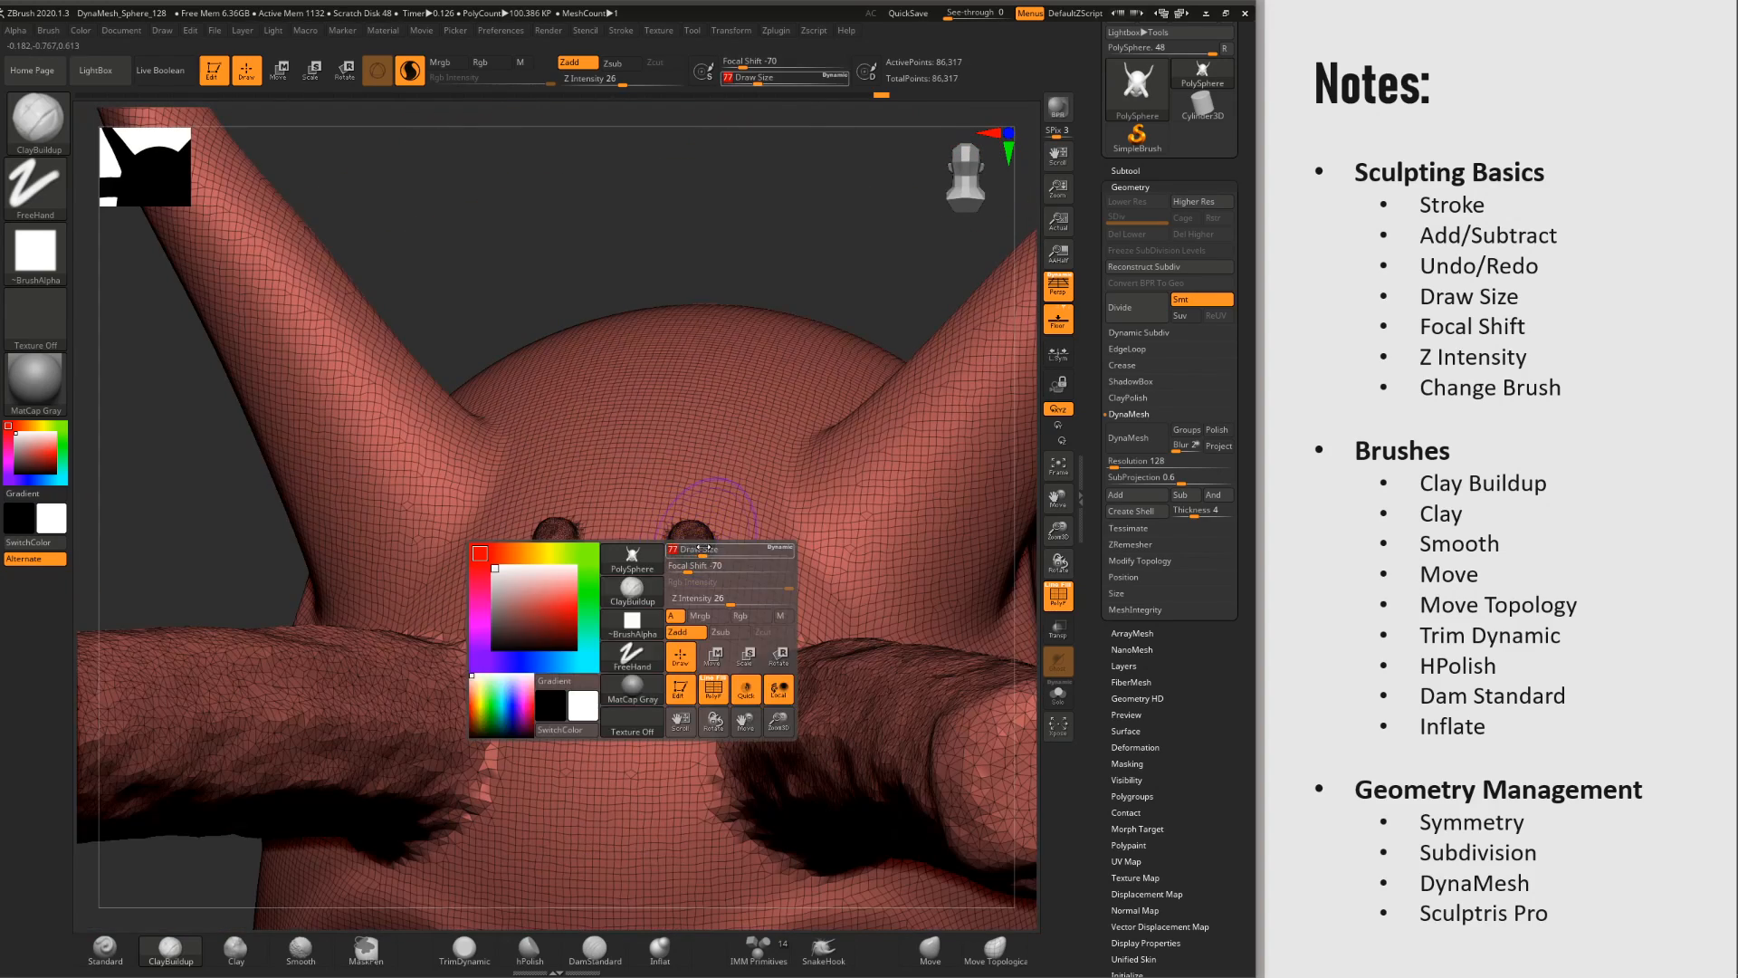
pyautogui.press('shift')
pyautogui.keyDown('shift'); pyautogui.moveTo(716, 548); pyautogui.dragTo(717, 516); pyautogui.keyUp('shift')
pyautogui.keyDown('ctrl'); pyautogui.moveTo(717, 508); pyautogui.dragTo(718, 725, button='right'); pyautogui.keyUp('ctrl')
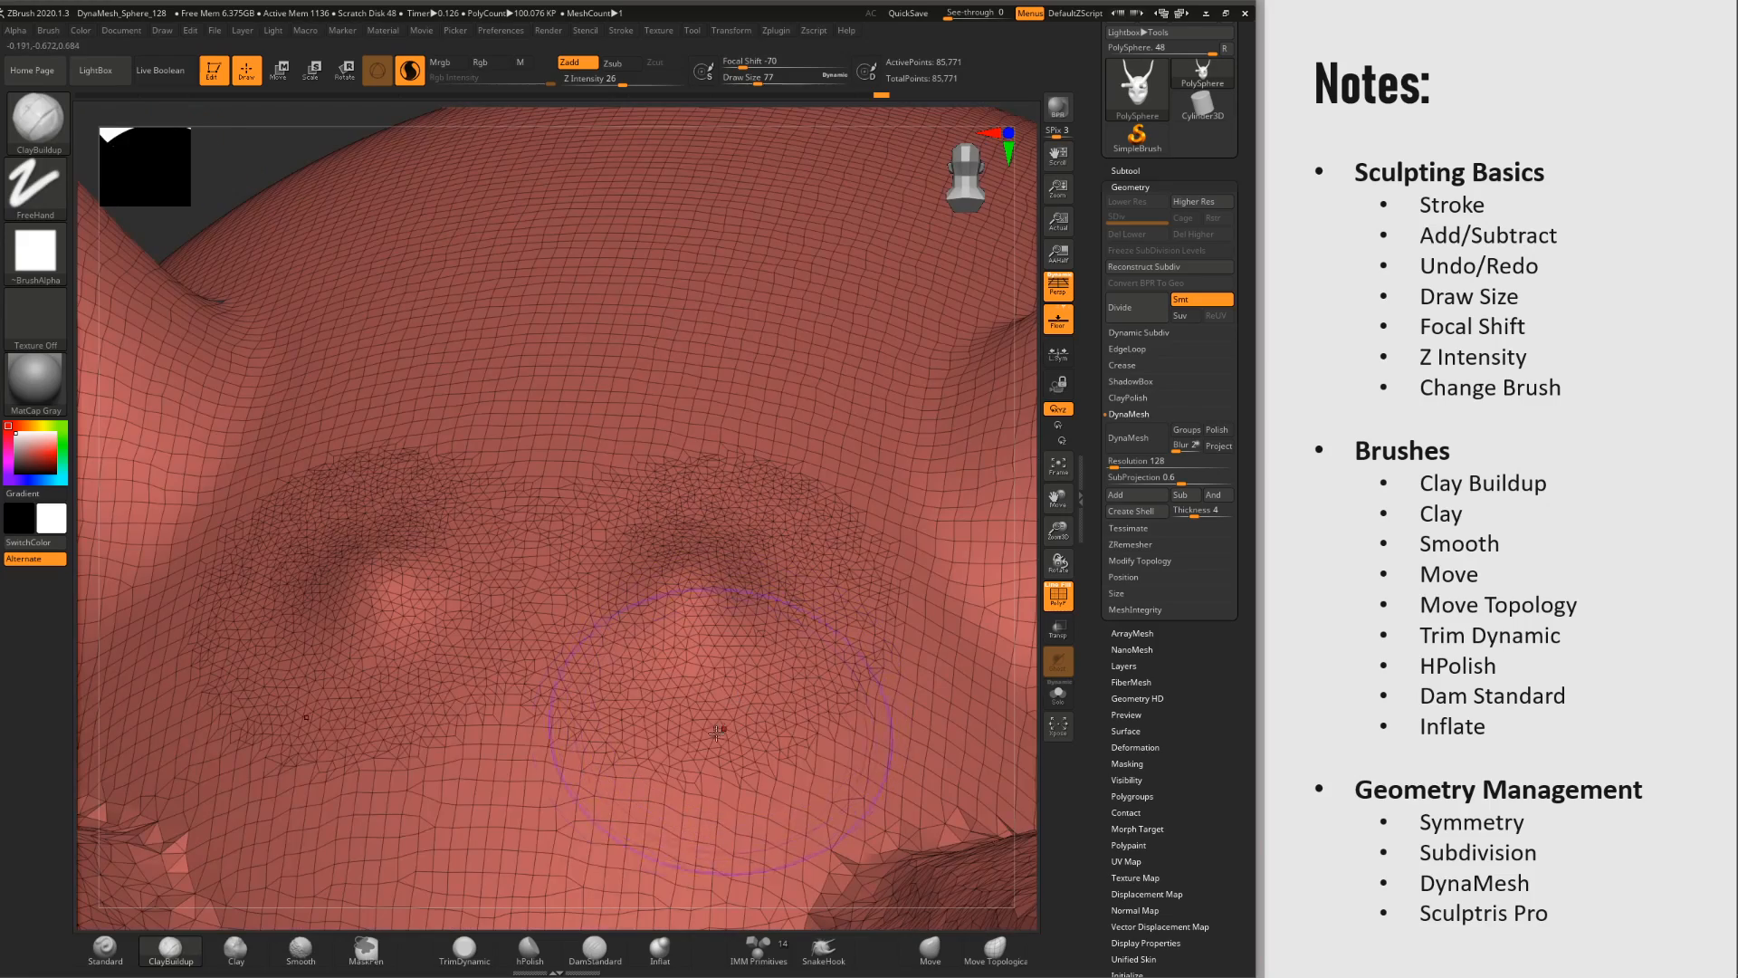
pyautogui.moveTo(718, 727)
pyautogui.keyDown('shift'); pyautogui.mouseDown()
pyautogui.moveTo(692, 779)
pyautogui.moveTo(670, 752)
pyautogui.moveTo(692, 475)
pyautogui.moveTo(725, 366)
pyautogui.moveTo(873, 679)
pyautogui.moveTo(629, 308)
pyautogui.mouseUp(); pyautogui.keyUp('shift')
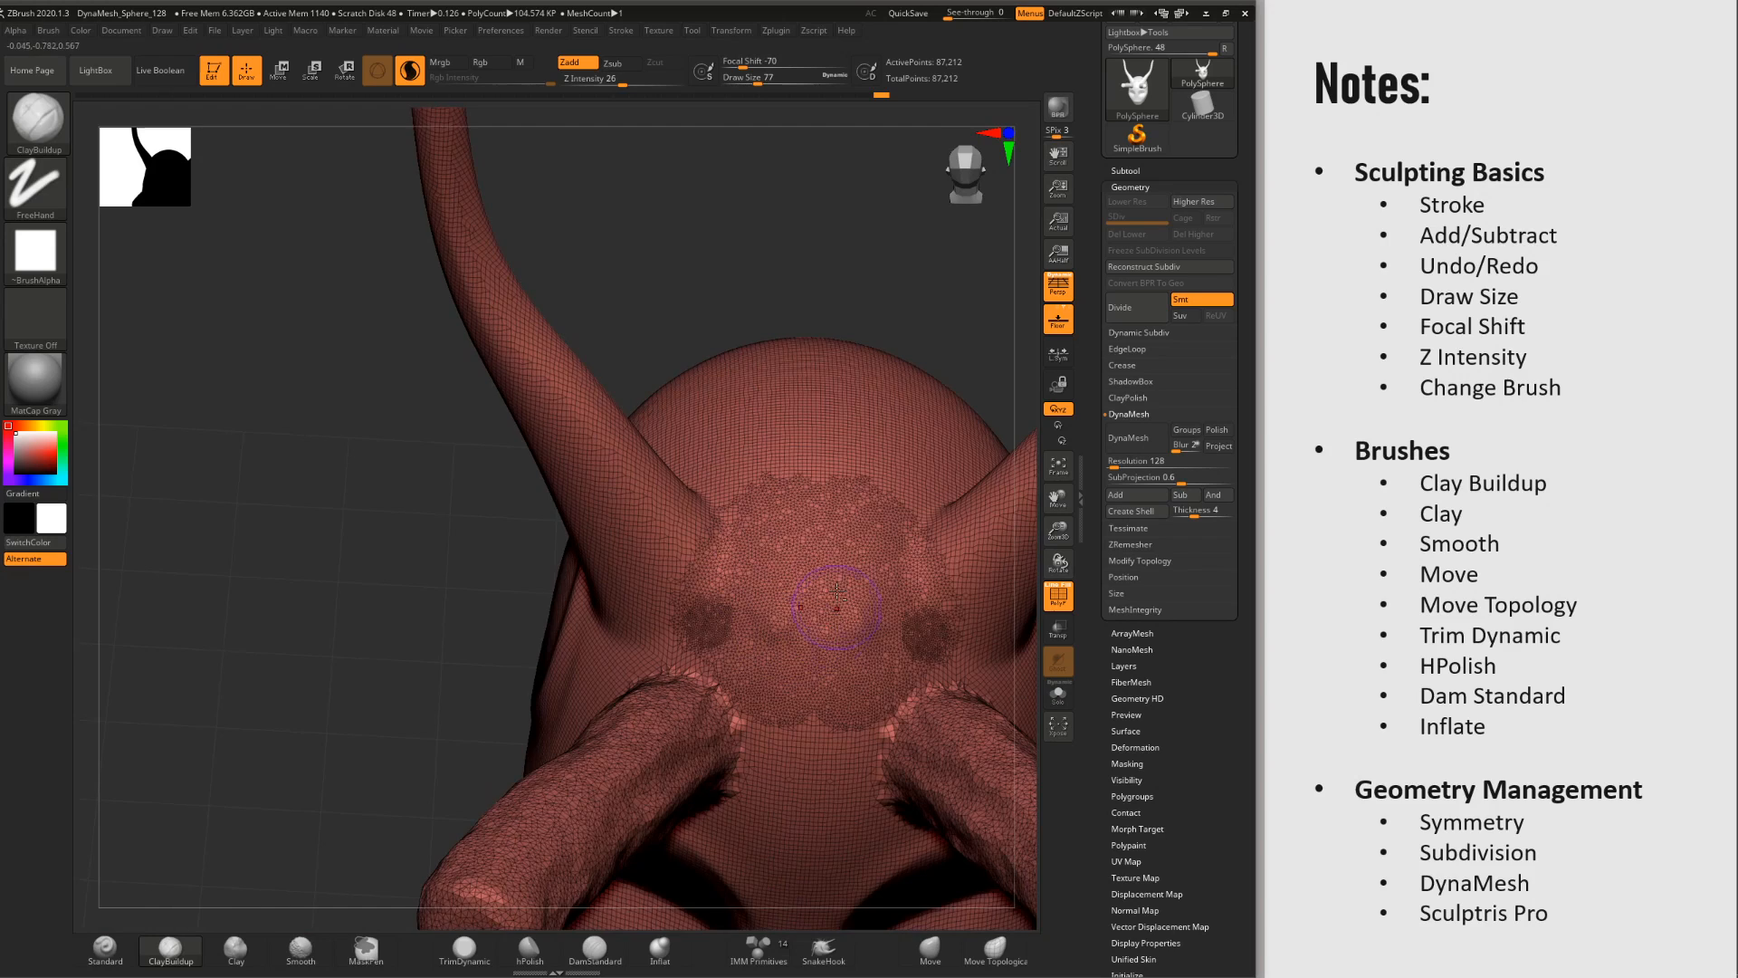
# Step: Sculpt mirrored eye-like rings above the forehead protrusions at draw size 77, and hide the PolyFrame
pyautogui.moveTo(838, 590); pyautogui.dragTo(794, 568, button='right')
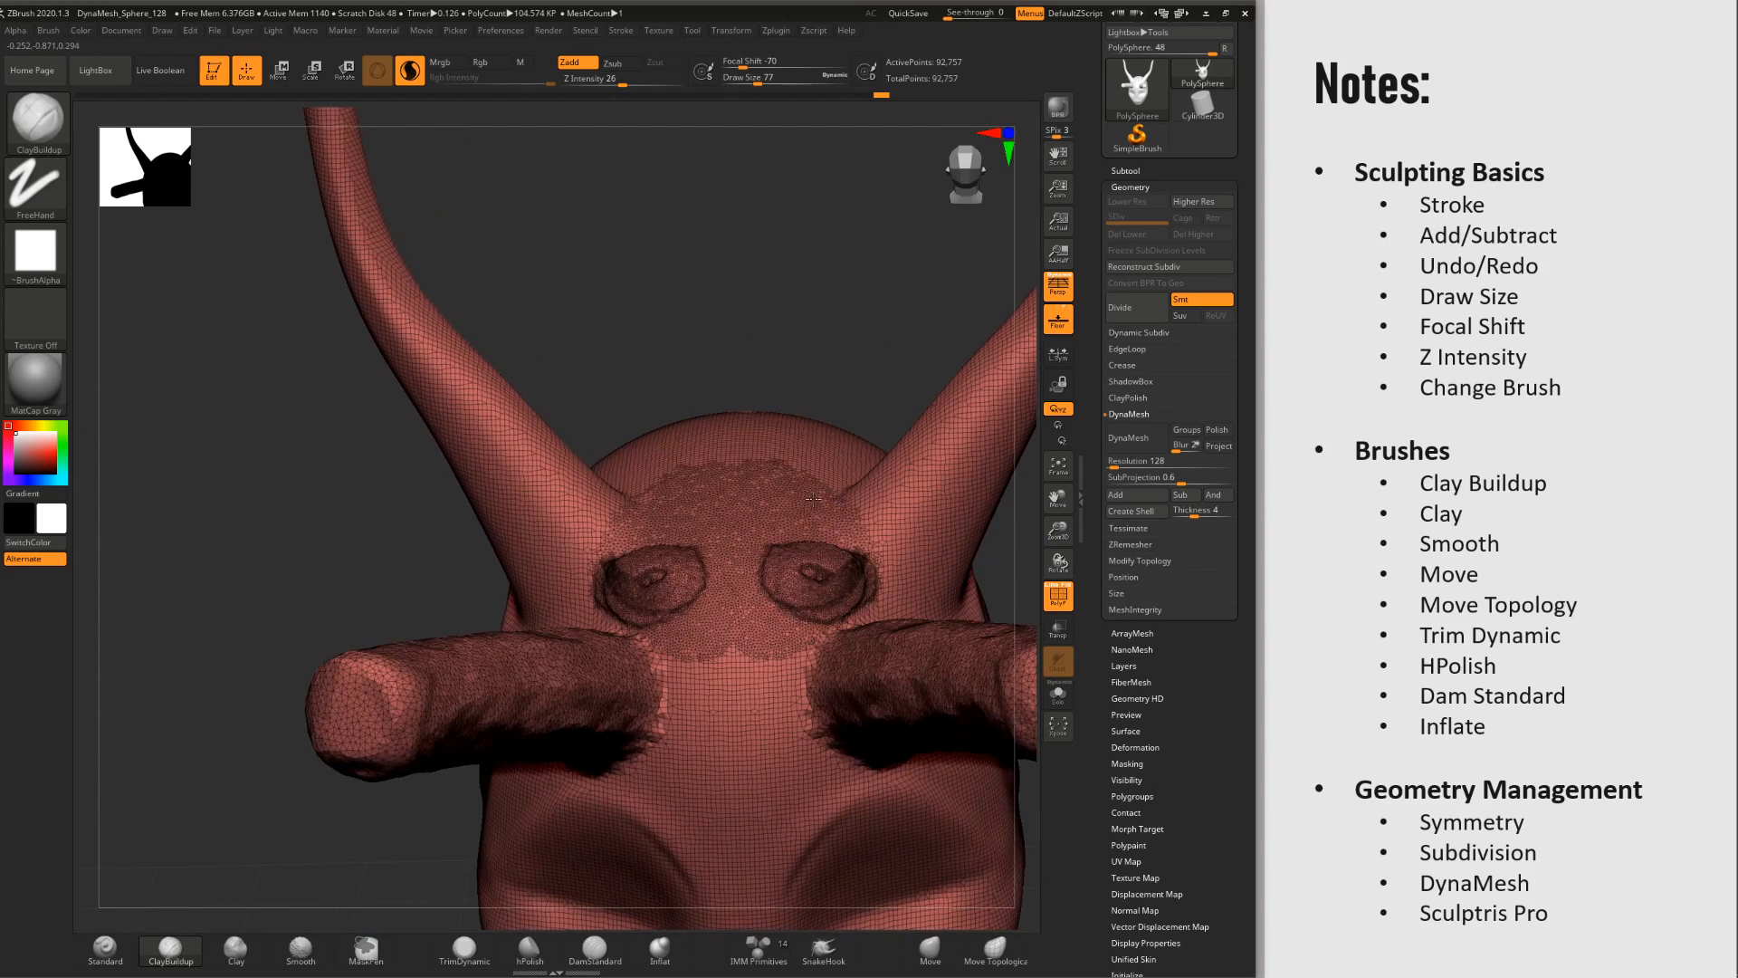
pyautogui.hotkey('shift', 'f')
pyautogui.moveTo(795, 492); pyautogui.dragTo(628, 257, button='right')
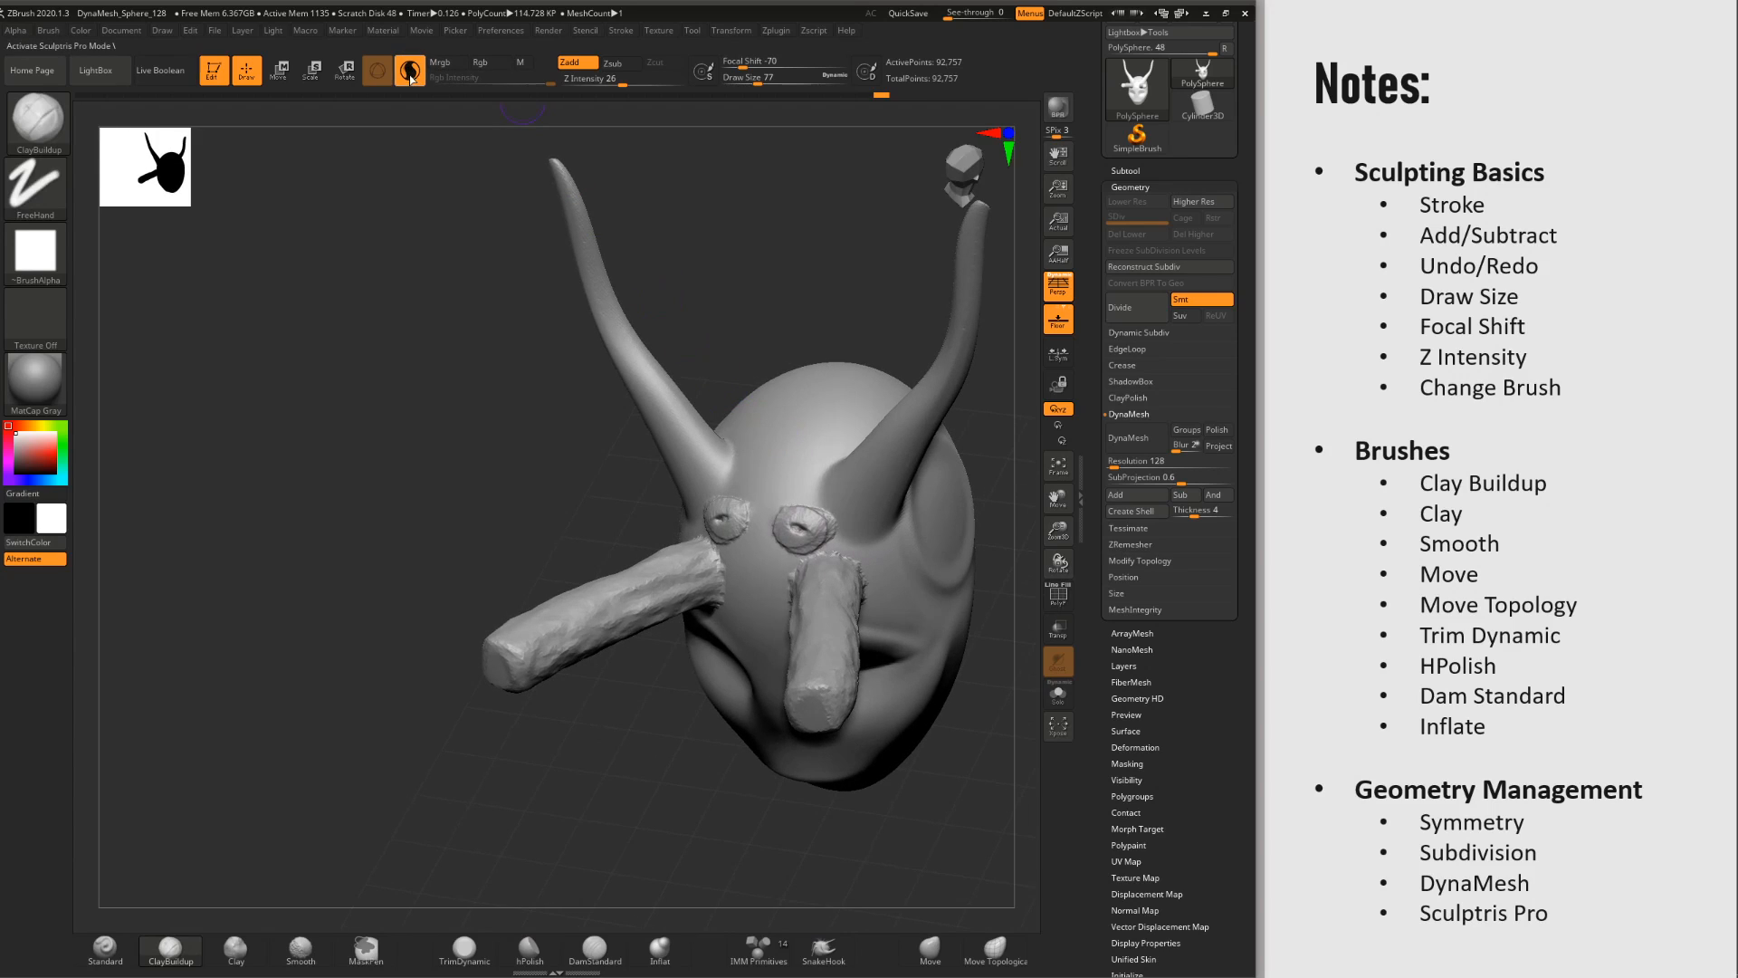
# Step: Smooth the long forehead protrusions down to short cones using large draw sizes of 408 and 172
pyautogui.press('space')
pyautogui.moveTo(568, 582); pyautogui.dragTo(586, 582)
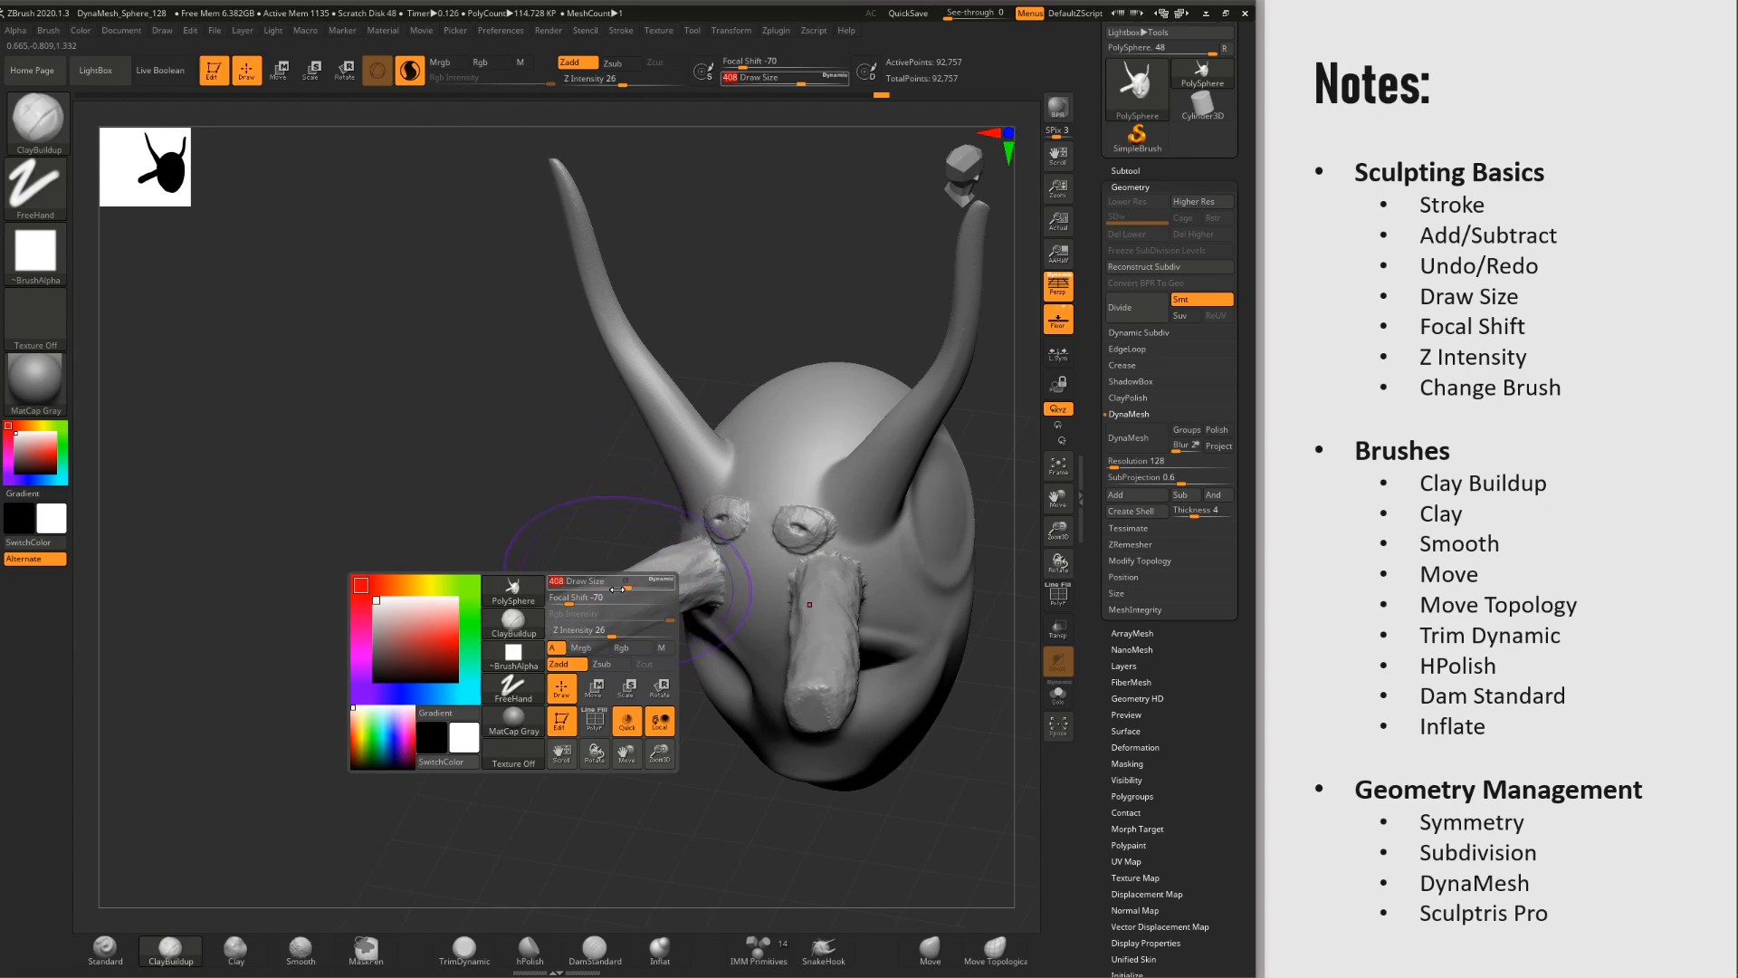
pyautogui.moveTo(536, 645)
pyautogui.keyDown('shift'); pyautogui.mouseDown()
pyautogui.moveTo(500, 655)
pyautogui.moveTo(646, 587)
pyautogui.mouseUp(); pyautogui.keyUp('shift')
pyautogui.press('space')
pyautogui.keyDown('shift'); pyautogui.moveTo(640, 592); pyautogui.dragTo(652, 608); pyautogui.keyUp('shift')
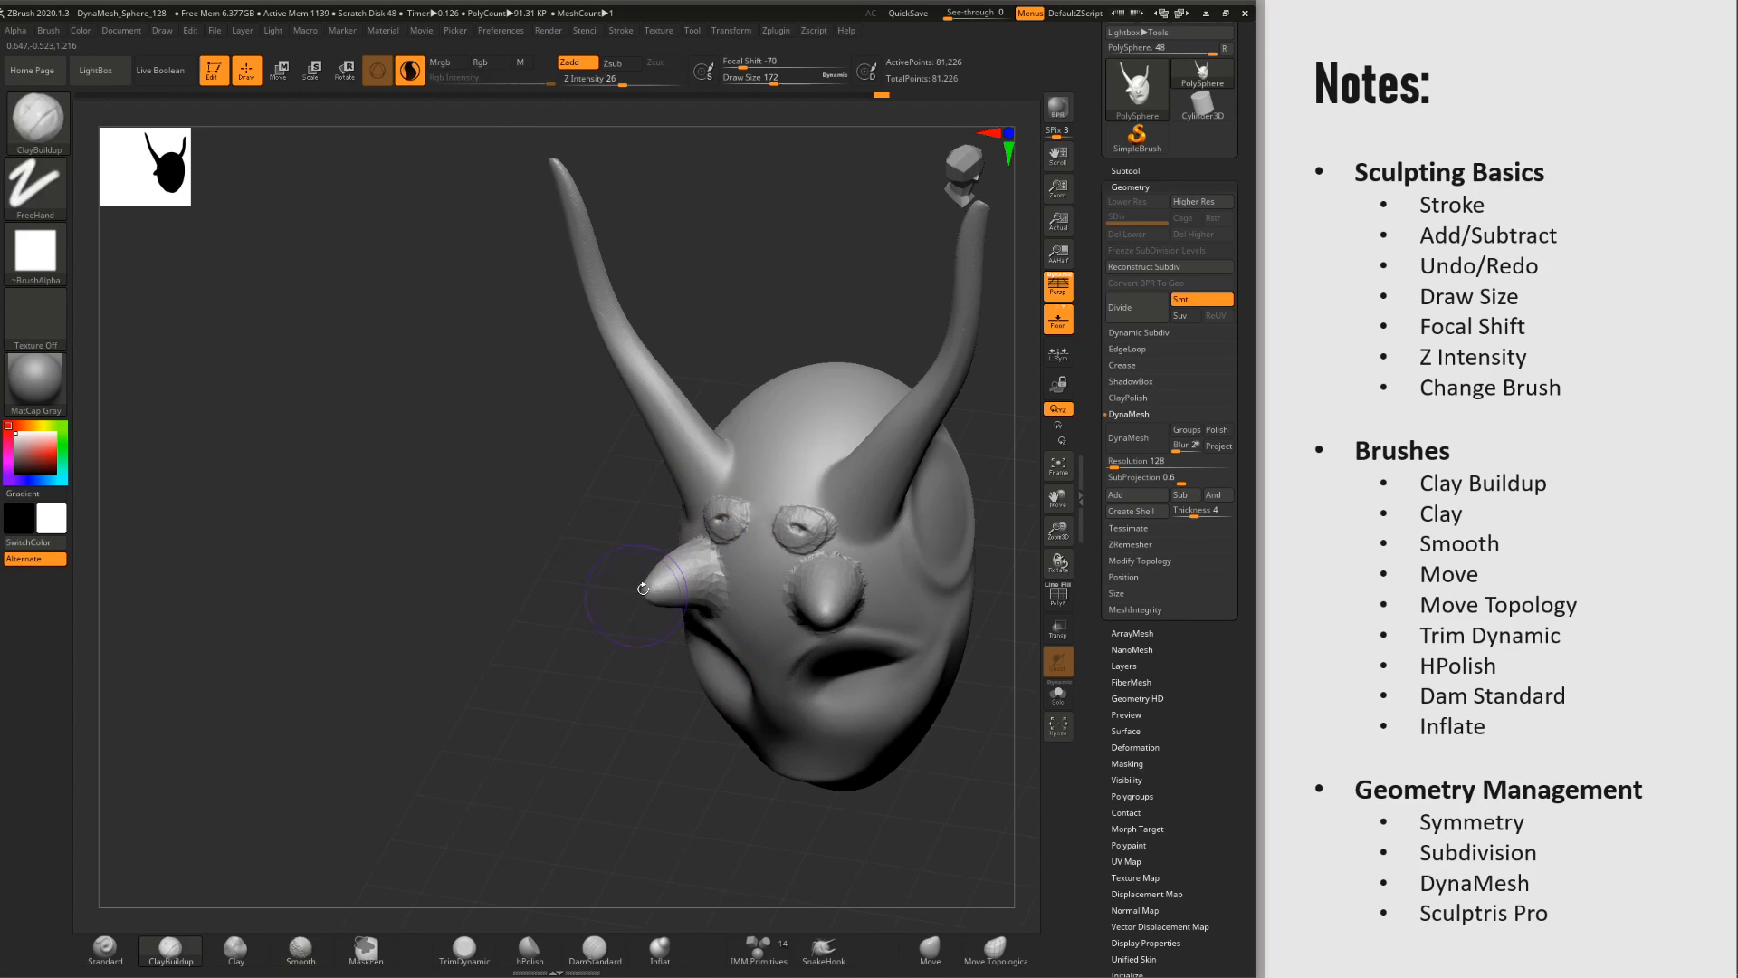
# Step: Smooth away the remaining cones and eye-like details across the forehead at draw size 172
pyautogui.moveTo(645, 611); pyautogui.dragTo(678, 608, button='right')
pyautogui.moveTo(677, 608)
pyautogui.keyDown('ctrl'); pyautogui.mouseDown(button='right')
pyautogui.moveTo(679, 656)
pyautogui.moveTo(688, 630)
pyautogui.mouseUp(button='right'); pyautogui.keyUp('ctrl')
pyautogui.moveTo(687, 629)
pyautogui.keyDown('shift'); pyautogui.mouseDown()
pyautogui.moveTo(607, 580)
pyautogui.moveTo(670, 439)
pyautogui.moveTo(708, 511)
pyautogui.mouseUp(); pyautogui.keyUp('shift')
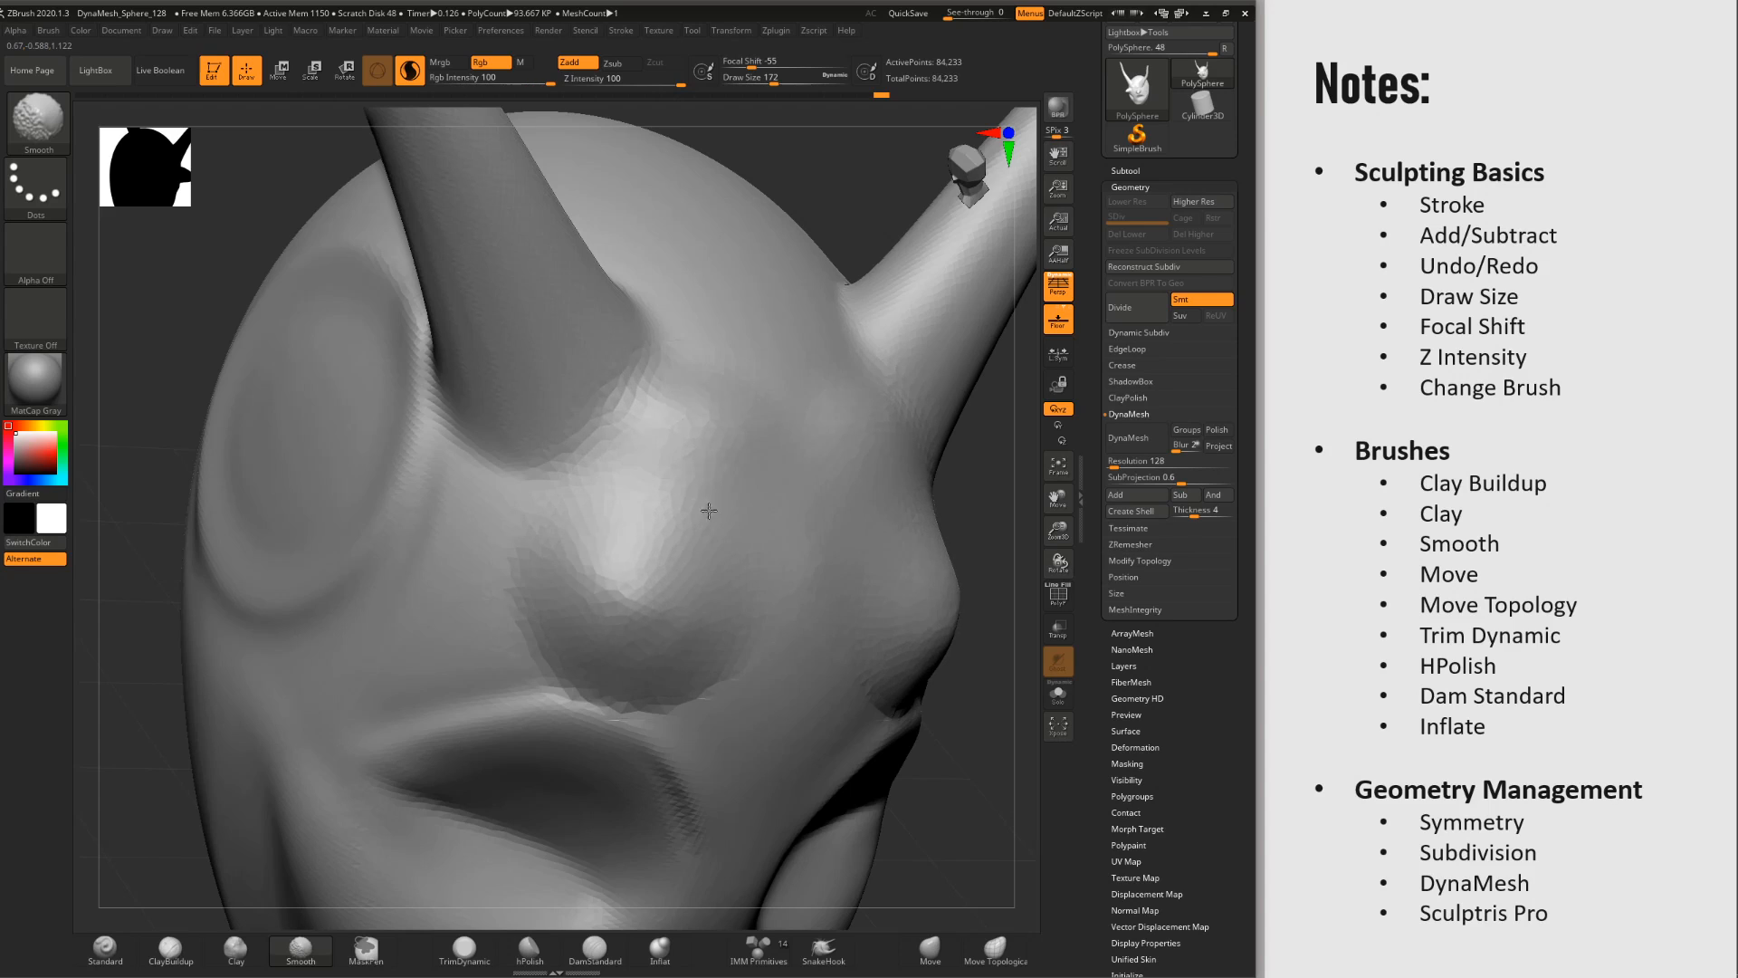
pyautogui.moveTo(678, 581)
pyautogui.keyDown('shift'); pyautogui.mouseDown()
pyautogui.moveTo(680, 599)
pyautogui.moveTo(670, 586)
pyautogui.mouseUp(); pyautogui.keyUp('shift')
pyautogui.keyDown('ctrl'); pyautogui.moveTo(752, 594); pyautogui.dragTo(796, 543, button='right'); pyautogui.keyUp('ctrl')
pyautogui.moveTo(796, 543); pyautogui.dragTo(738, 543, button='right')
pyautogui.keyDown('shift'); pyautogui.moveTo(738, 543); pyautogui.dragTo(753, 530); pyautogui.keyUp('shift')
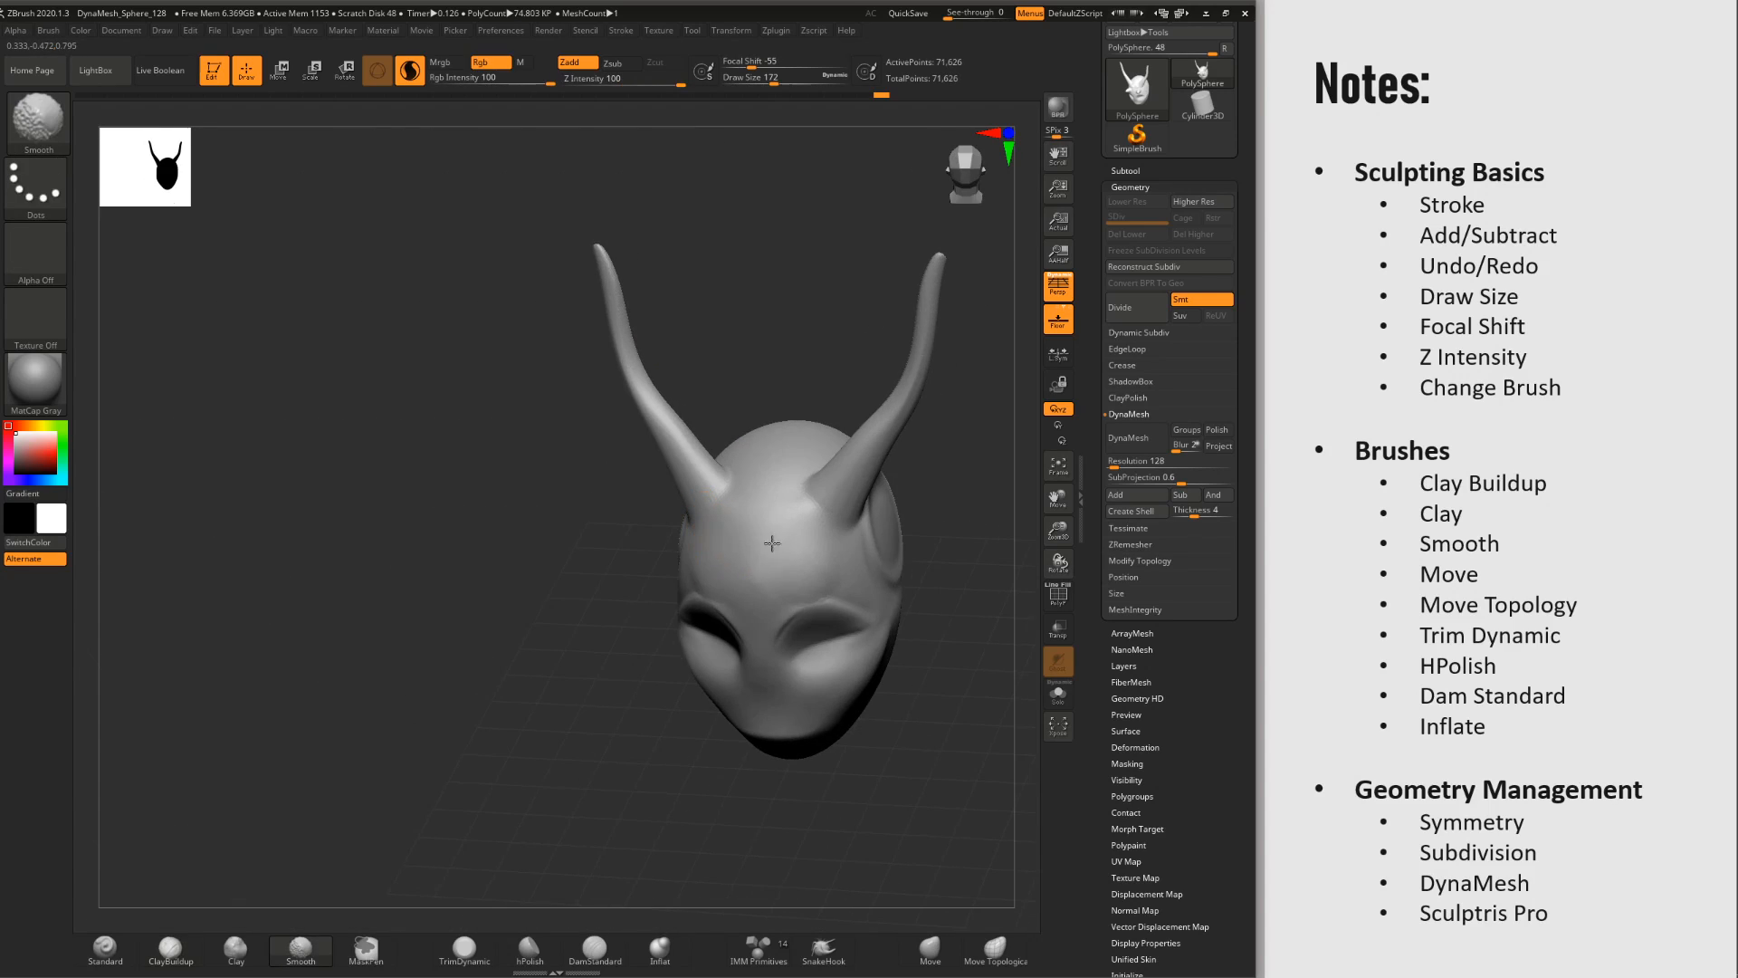
# Step: Turn off Sculptris Pro mode and remesh the smoothed head with DynaMesh at resolution 128
pyautogui.moveTo(739, 494)
pyautogui.mouseDown(button='right')
pyautogui.moveTo(717, 412)
pyautogui.moveTo(601, 466)
pyautogui.moveTo(788, 528)
pyautogui.moveTo(621, 337)
pyautogui.moveTo(652, 335)
pyautogui.mouseUp(button='right')
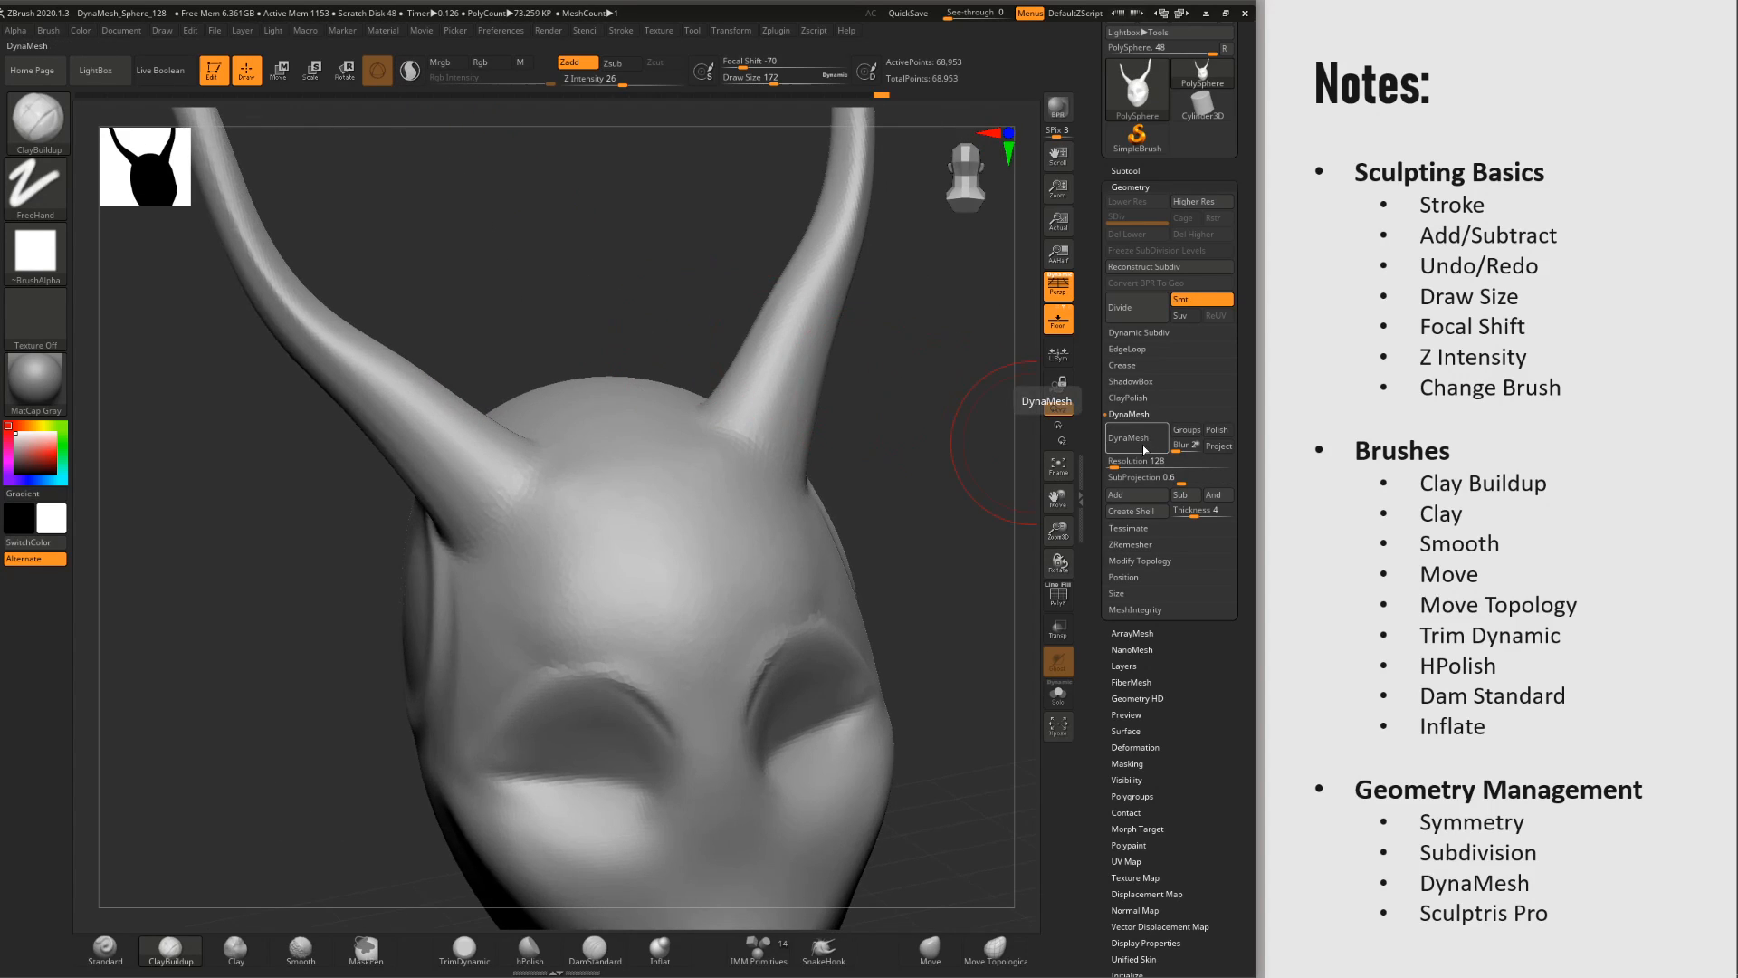
pyautogui.click(1147, 442)
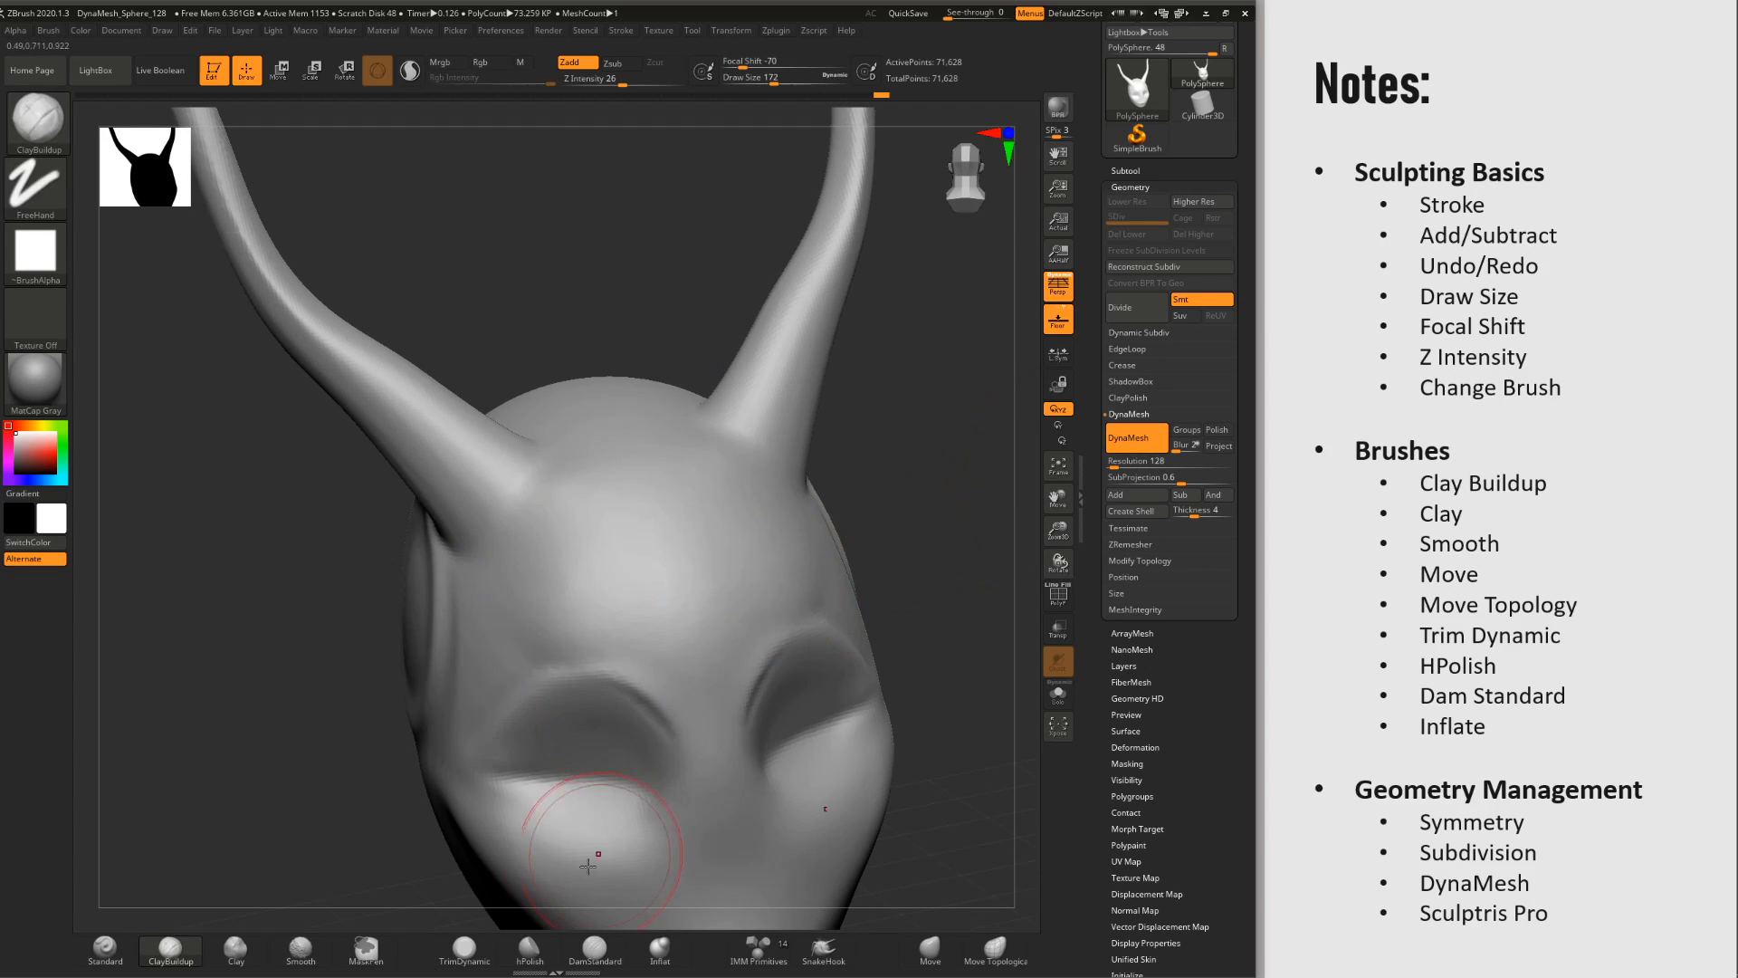
# Step: Flatten the forehead with the TrimDynamic brush and smooth the treated area at draw size 172
pyautogui.click(470, 948)
pyautogui.moveTo(624, 563)
pyautogui.mouseDown()
pyautogui.moveTo(523, 651)
pyautogui.moveTo(577, 611)
pyautogui.mouseUp()
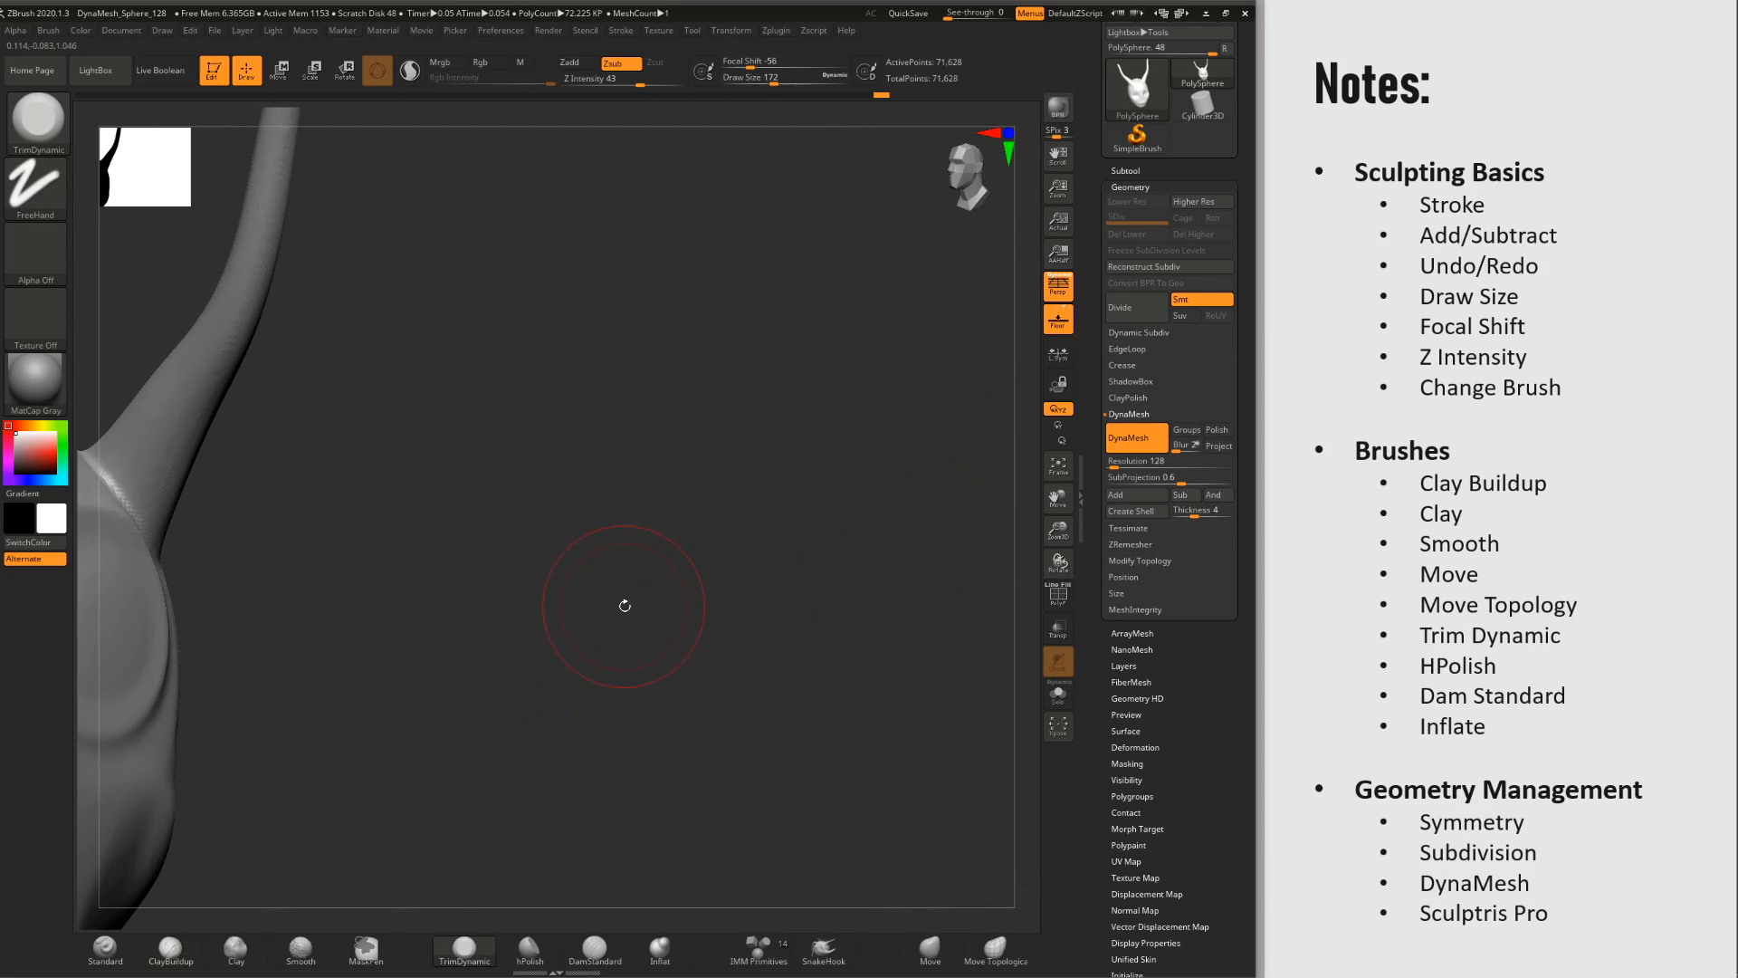
pyautogui.keyDown('alt'); pyautogui.moveTo(624, 606); pyautogui.dragTo(489, 480); pyautogui.keyUp('alt')
pyautogui.keyDown('alt'); pyautogui.moveTo(399, 580); pyautogui.dragTo(488, 625); pyautogui.keyUp('alt')
pyautogui.moveTo(568, 675)
pyautogui.keyDown('alt'); pyautogui.mouseDown()
pyautogui.moveTo(594, 633)
pyautogui.moveTo(579, 587)
pyautogui.mouseUp(); pyautogui.keyUp('alt')
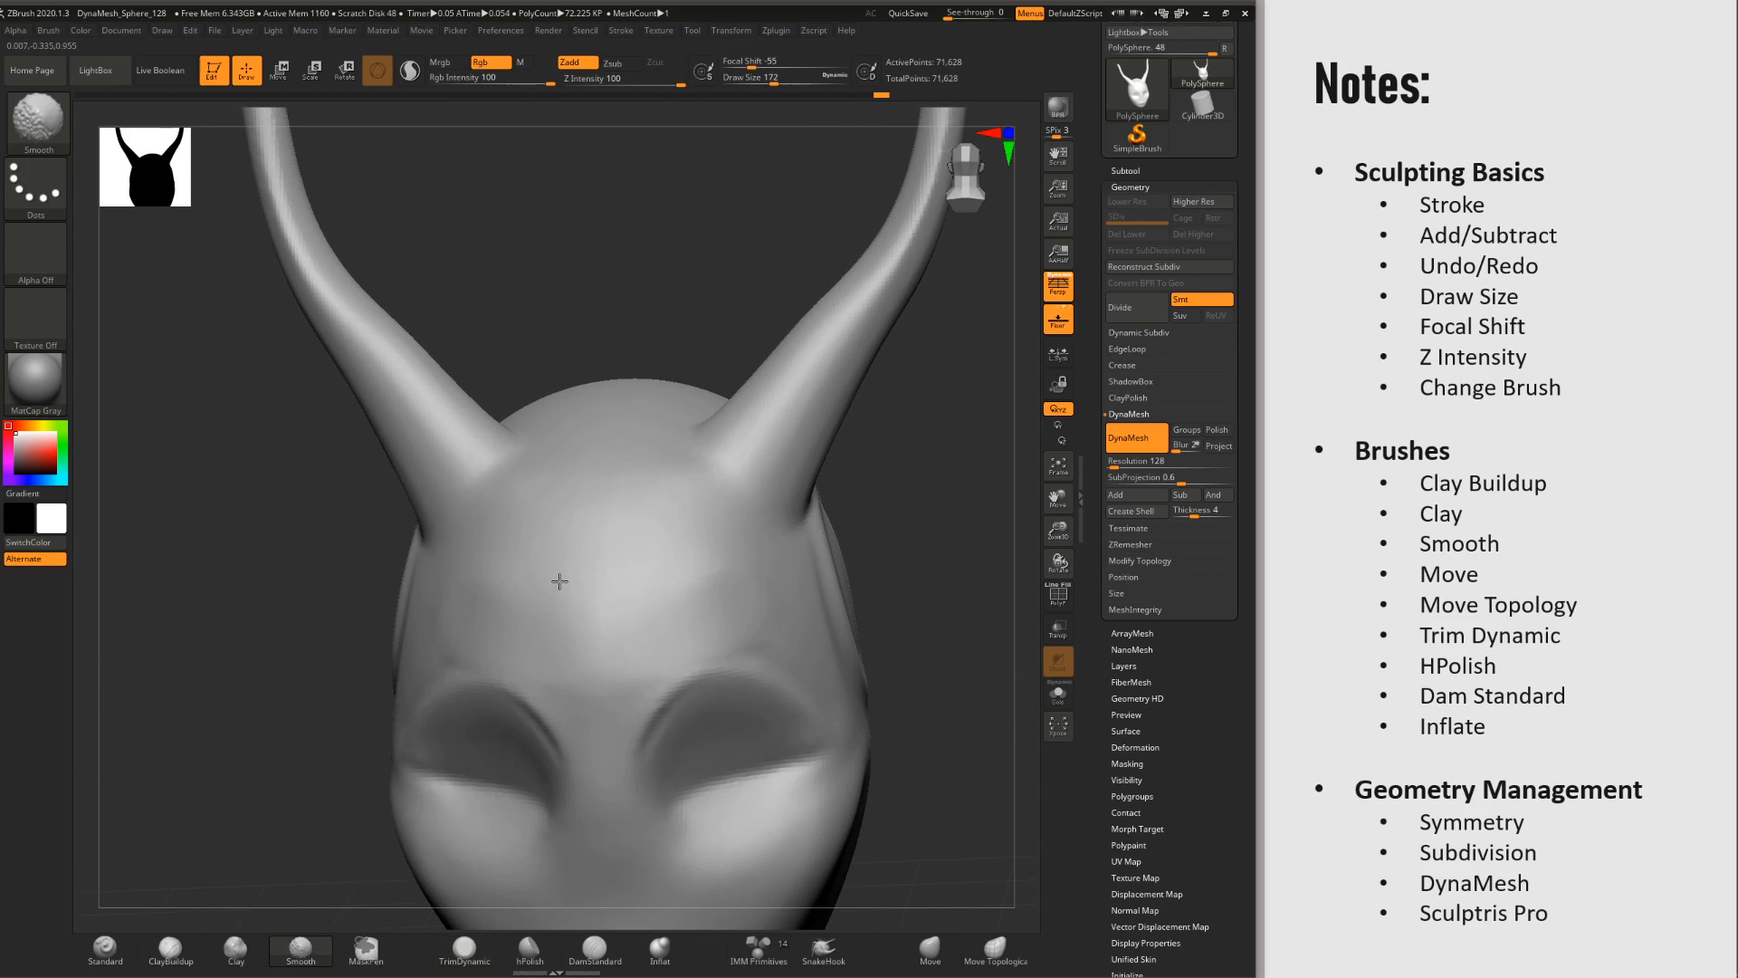
pyautogui.moveTo(690, 570); pyautogui.dragTo(708, 625)
pyautogui.moveTo(706, 589)
pyautogui.keyDown('alt'); pyautogui.mouseDown(button='right')
pyautogui.moveTo(659, 535)
pyautogui.moveTo(652, 586)
pyautogui.moveTo(677, 652)
pyautogui.mouseUp(button='right'); pyautogui.keyUp('alt')
pyautogui.moveTo(695, 569); pyautogui.dragTo(702, 633)
pyautogui.keyDown('shift'); pyautogui.moveTo(714, 556); pyautogui.dragTo(795, 497); pyautogui.keyUp('shift')
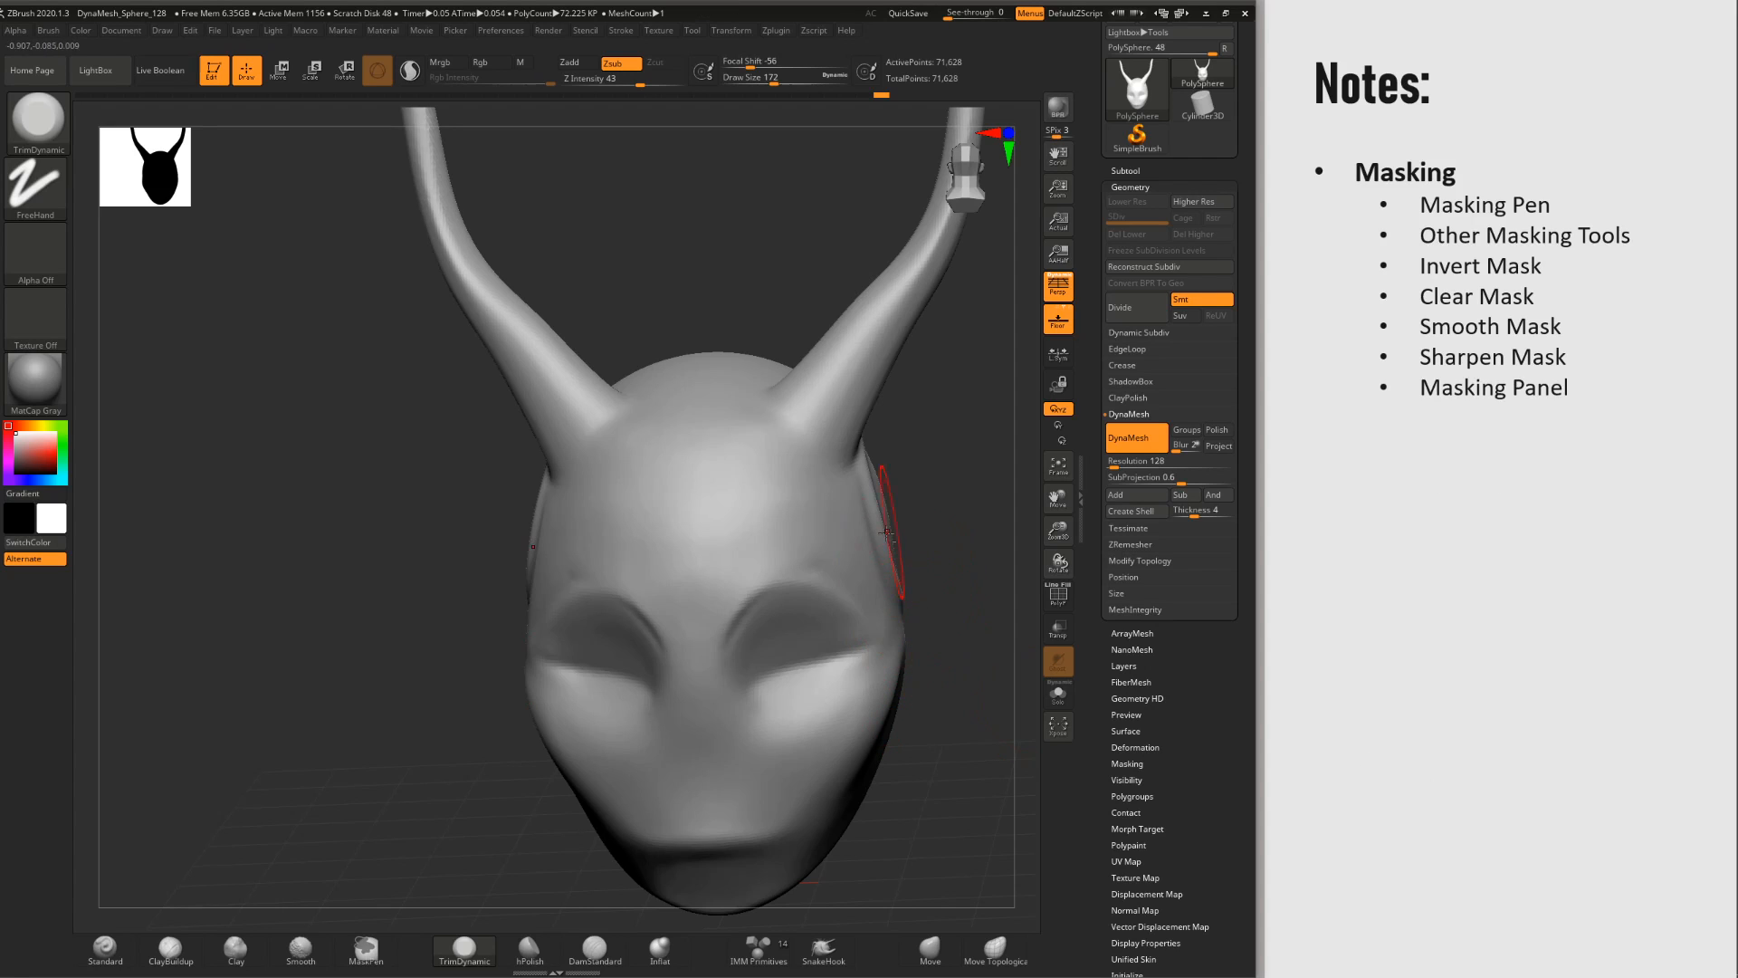
# Step: Reduce the draw size to 132, smooth the brow, and mask a mirrored pair of round patches on the forehead
pyautogui.moveTo(887, 533)
pyautogui.keyDown('ctrl'); pyautogui.mouseDown(button='right')
pyautogui.moveTo(843, 574)
pyautogui.moveTo(827, 534)
pyautogui.moveTo(749, 582)
pyautogui.moveTo(774, 600)
pyautogui.moveTo(738, 556)
pyautogui.moveTo(760, 572)
pyautogui.mouseUp(button='right'); pyautogui.keyUp('ctrl')
pyautogui.press('space')
pyautogui.moveTo(718, 568); pyautogui.dragTo(717, 526)
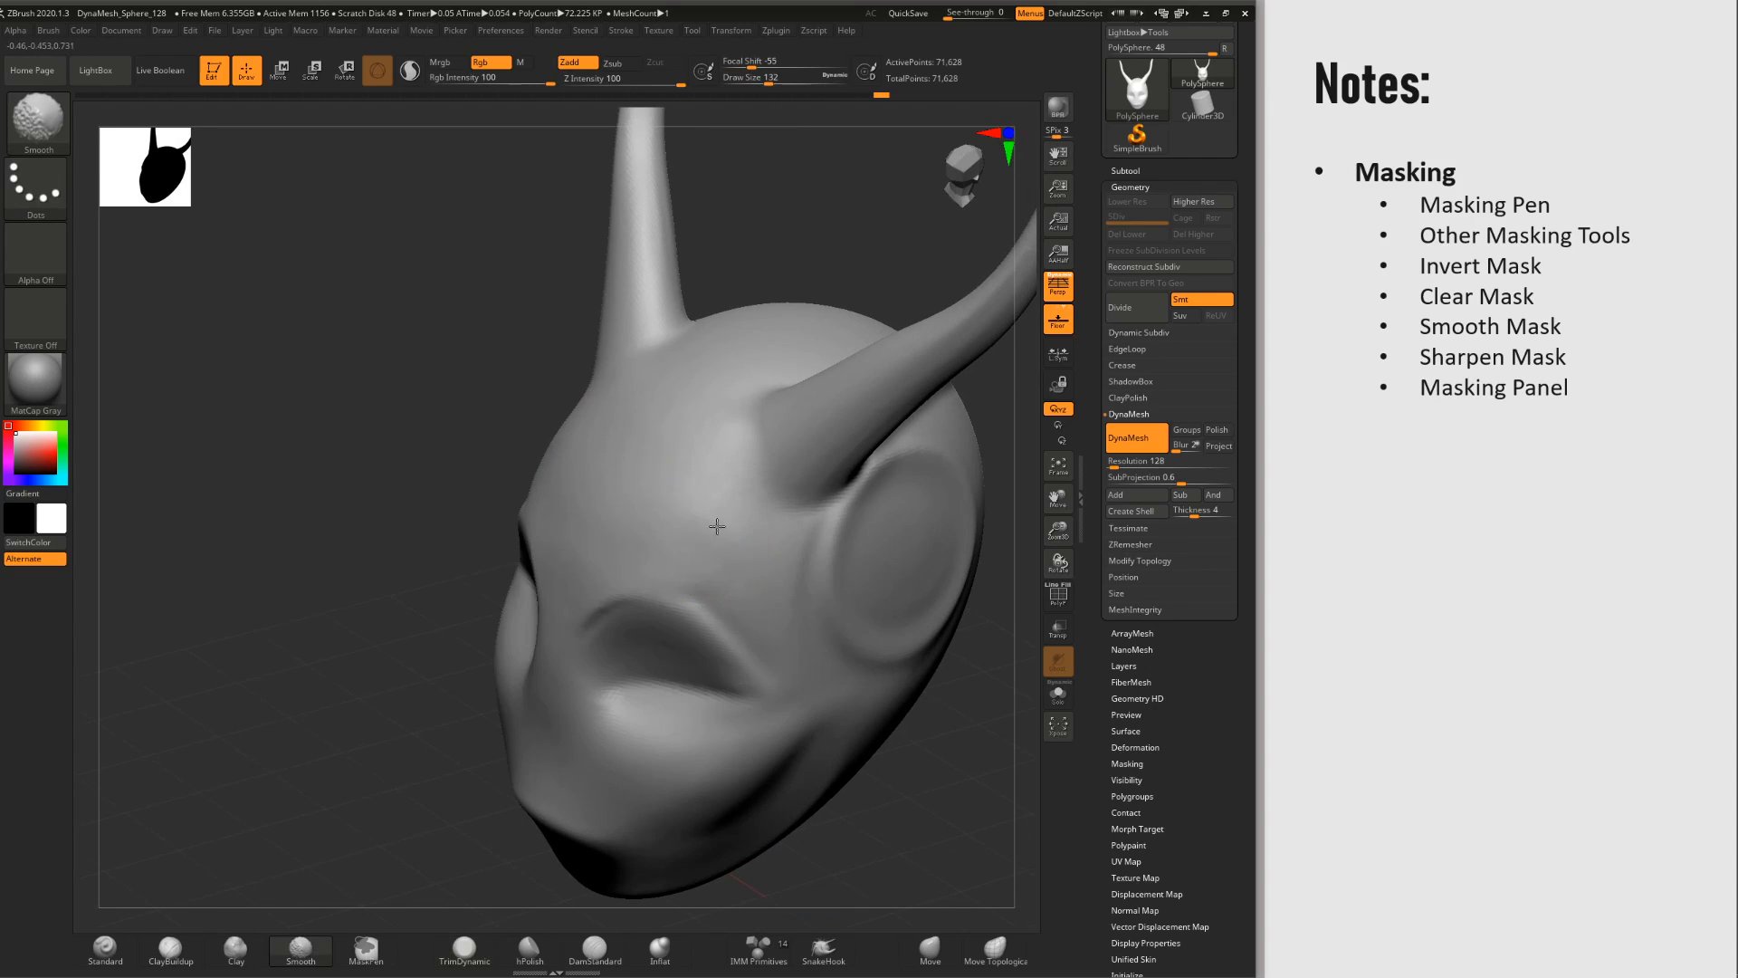
pyautogui.moveTo(691, 544); pyautogui.dragTo(718, 537, button='right')
pyautogui.moveTo(676, 491)
pyautogui.keyDown('ctrl'); pyautogui.mouseDown()
pyautogui.moveTo(683, 511)
pyautogui.moveTo(695, 497)
pyautogui.mouseUp(); pyautogui.keyUp('ctrl')
pyautogui.moveTo(748, 539)
pyautogui.mouseDown(button='right')
pyautogui.moveTo(794, 534)
pyautogui.moveTo(651, 519)
pyautogui.moveTo(698, 567)
pyautogui.moveTo(654, 584)
pyautogui.mouseUp(button='right')
# Step: Pull the unmasked forehead surface outward around the masked circles with the Move brush at draw size 262, forming mirrored recessed sockets
pyautogui.click(929, 947)
pyautogui.press('space')
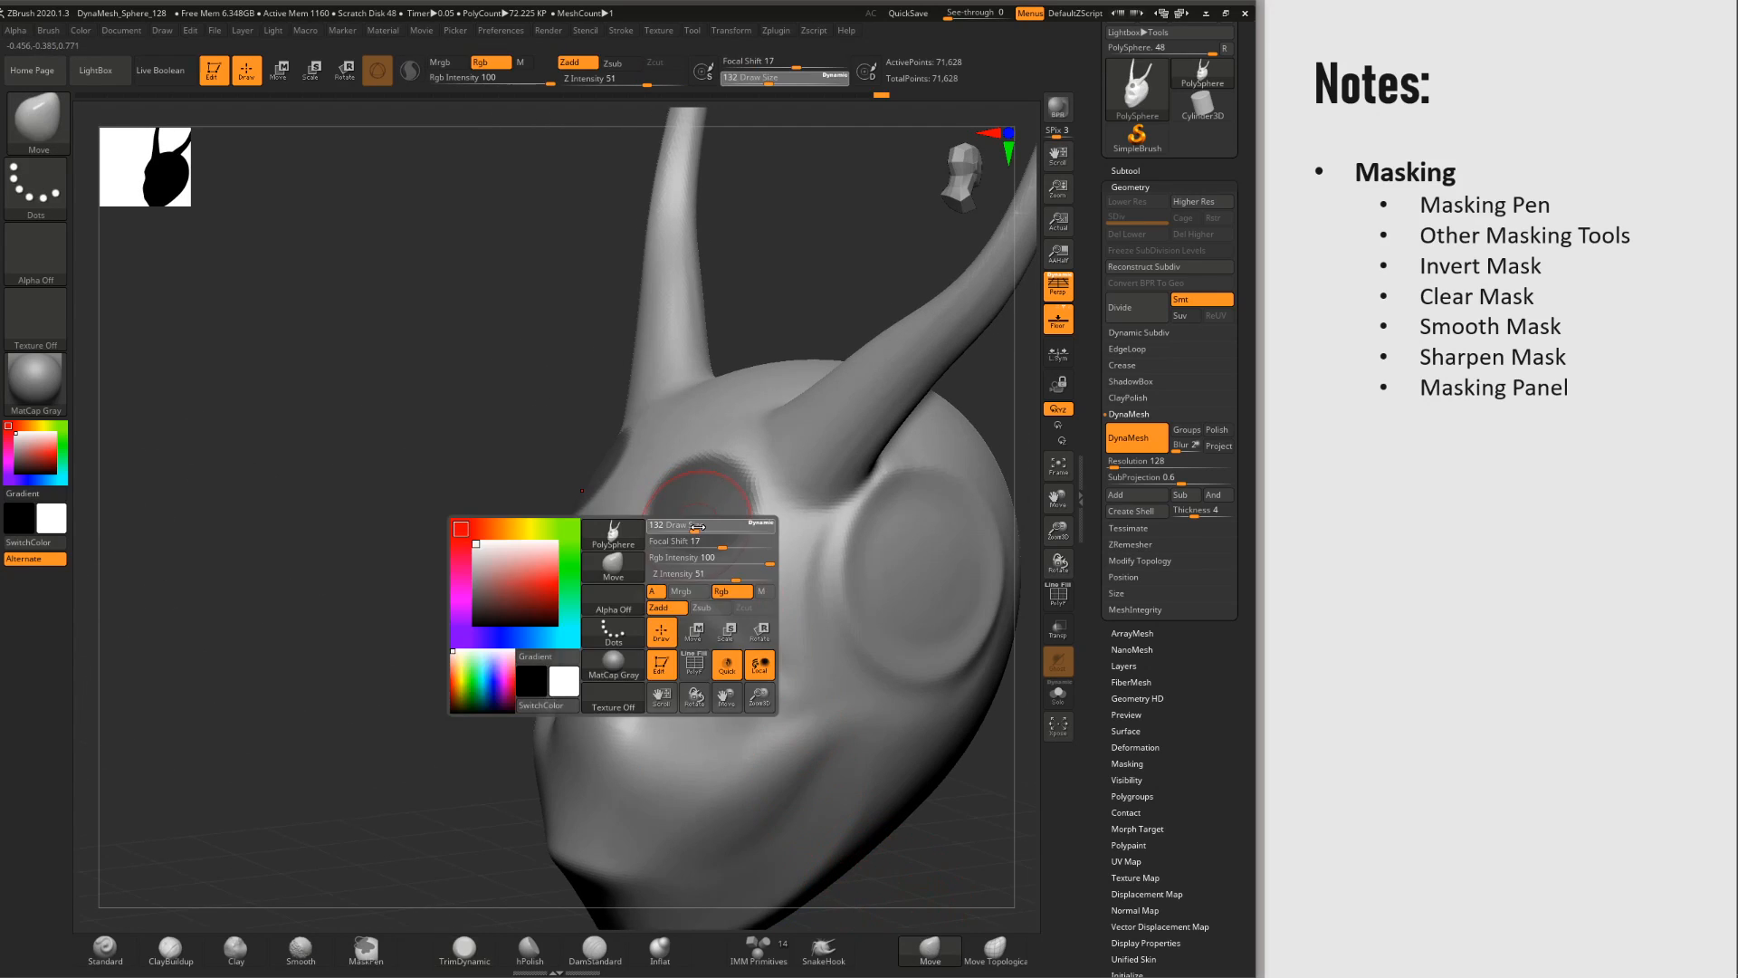
pyautogui.moveTo(697, 526); pyautogui.dragTo(715, 527)
pyautogui.moveTo(693, 507)
pyautogui.mouseDown(button='right')
pyautogui.moveTo(746, 495)
pyautogui.moveTo(679, 640)
pyautogui.moveTo(640, 582)
pyautogui.mouseUp(button='right')
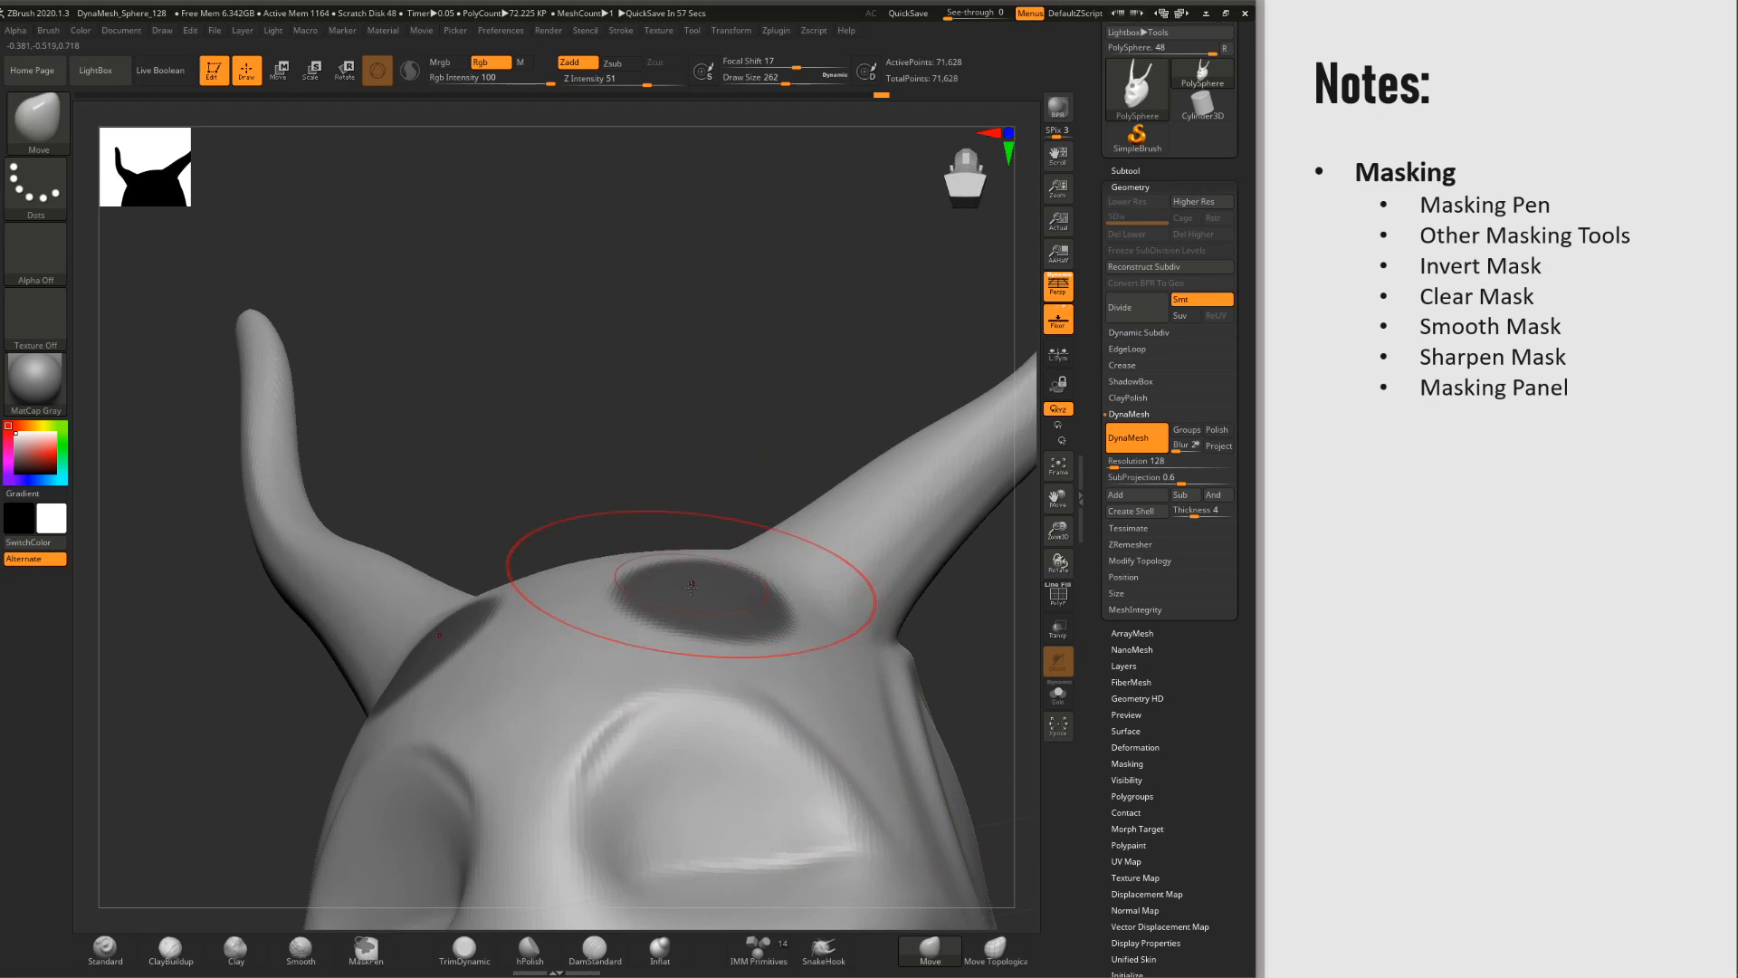
pyautogui.moveTo(692, 588); pyautogui.dragTo(695, 466)
pyautogui.moveTo(757, 698); pyautogui.dragTo(733, 629)
pyautogui.moveTo(728, 602)
pyautogui.mouseDown(button='right')
pyautogui.moveTo(729, 740)
pyautogui.moveTo(654, 517)
pyautogui.moveTo(761, 518)
pyautogui.moveTo(727, 595)
pyautogui.moveTo(723, 680)
pyautogui.mouseUp(button='right')
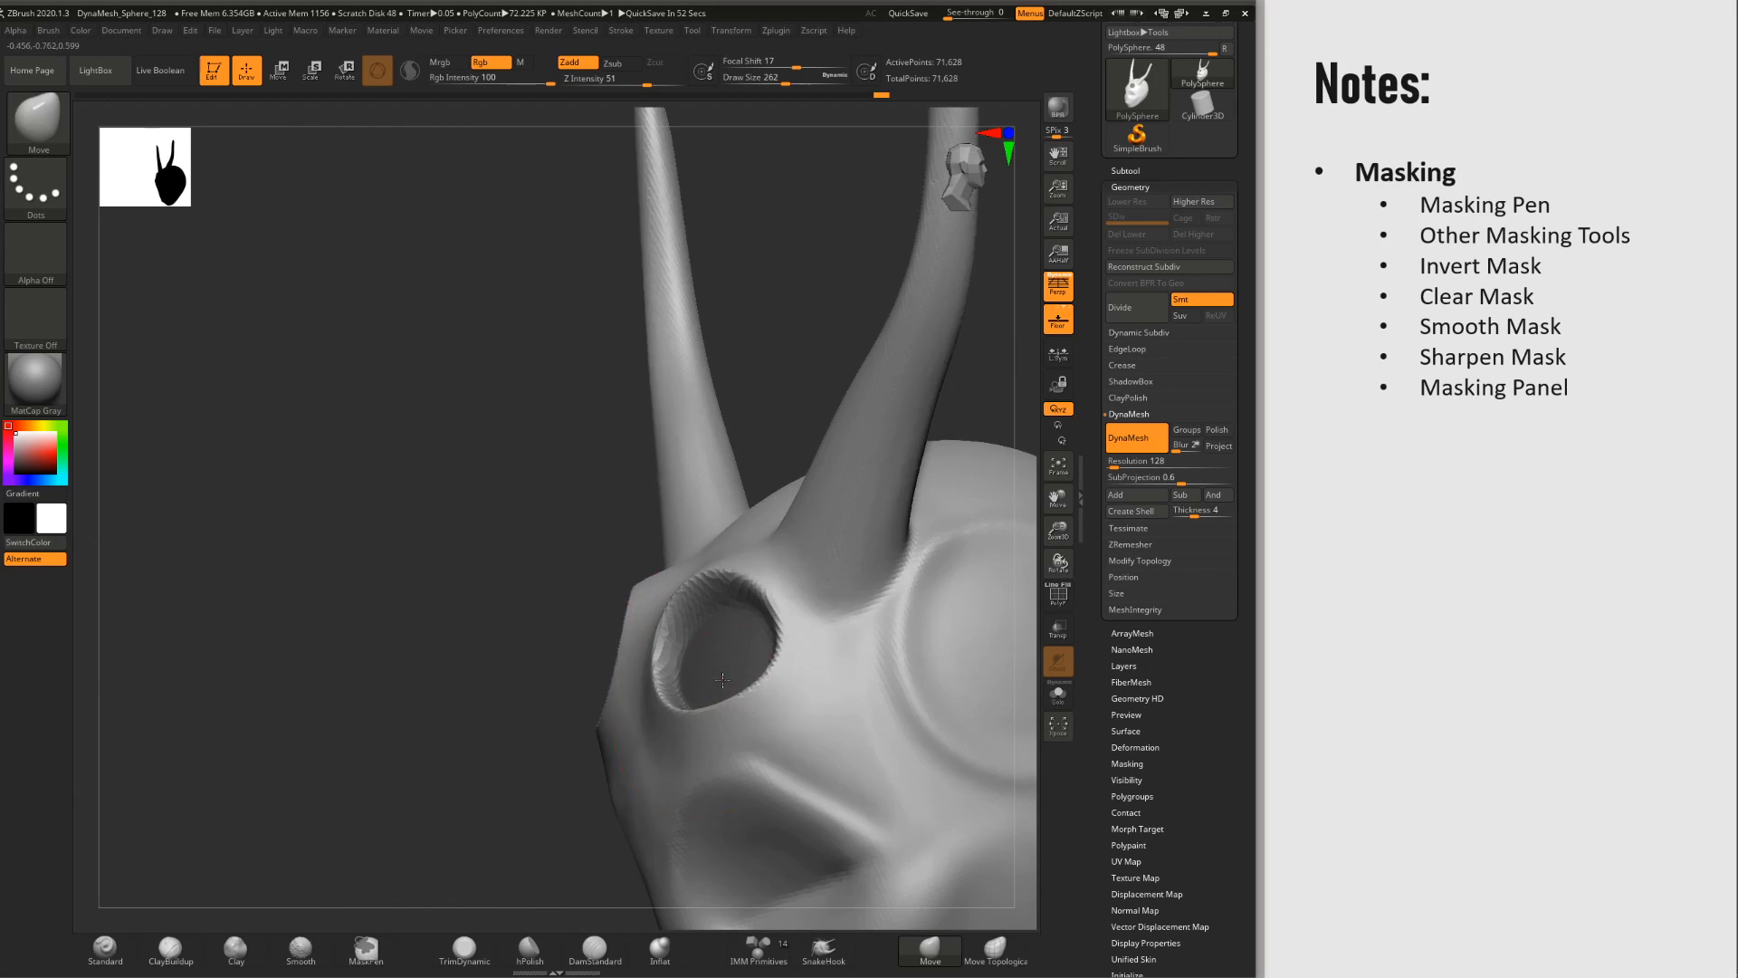
# Step: Smooth the brow around the new sockets at draw sizes 145 and 132, and set TrimDynamic to Z intensity 10
pyautogui.press('s')
pyautogui.moveTo(722, 680); pyautogui.dragTo(689, 692)
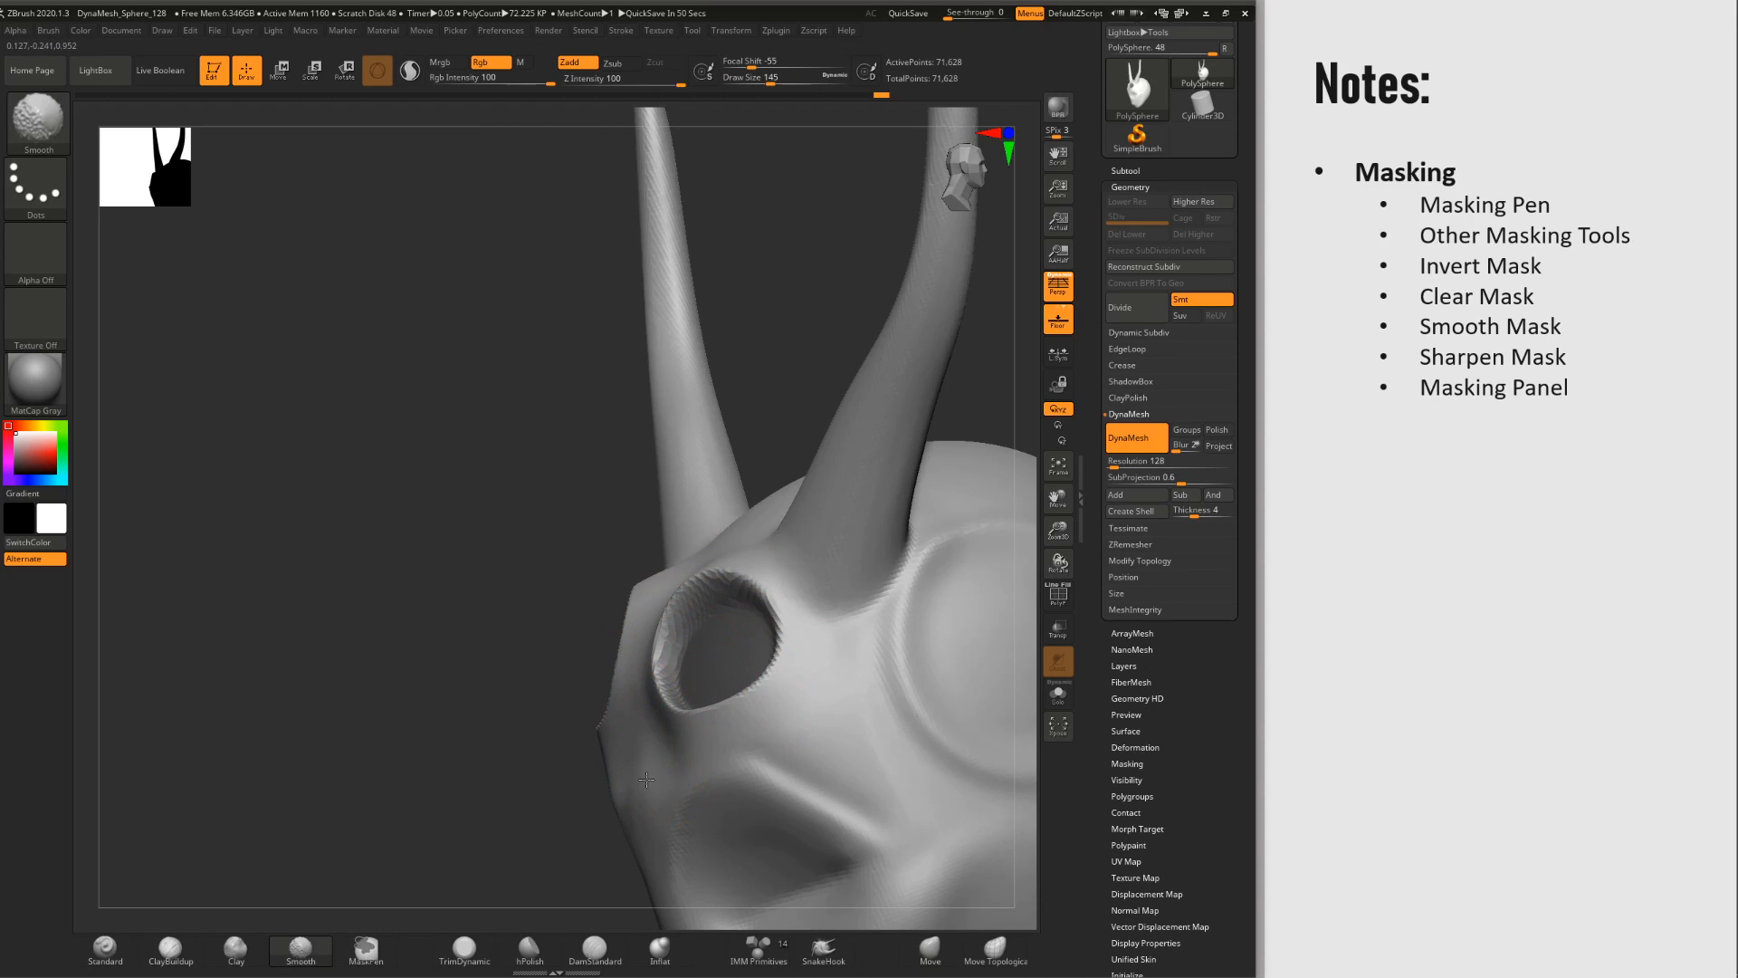
pyautogui.click(465, 947)
pyautogui.moveTo(477, 918); pyautogui.dragTo(658, 771, button='right')
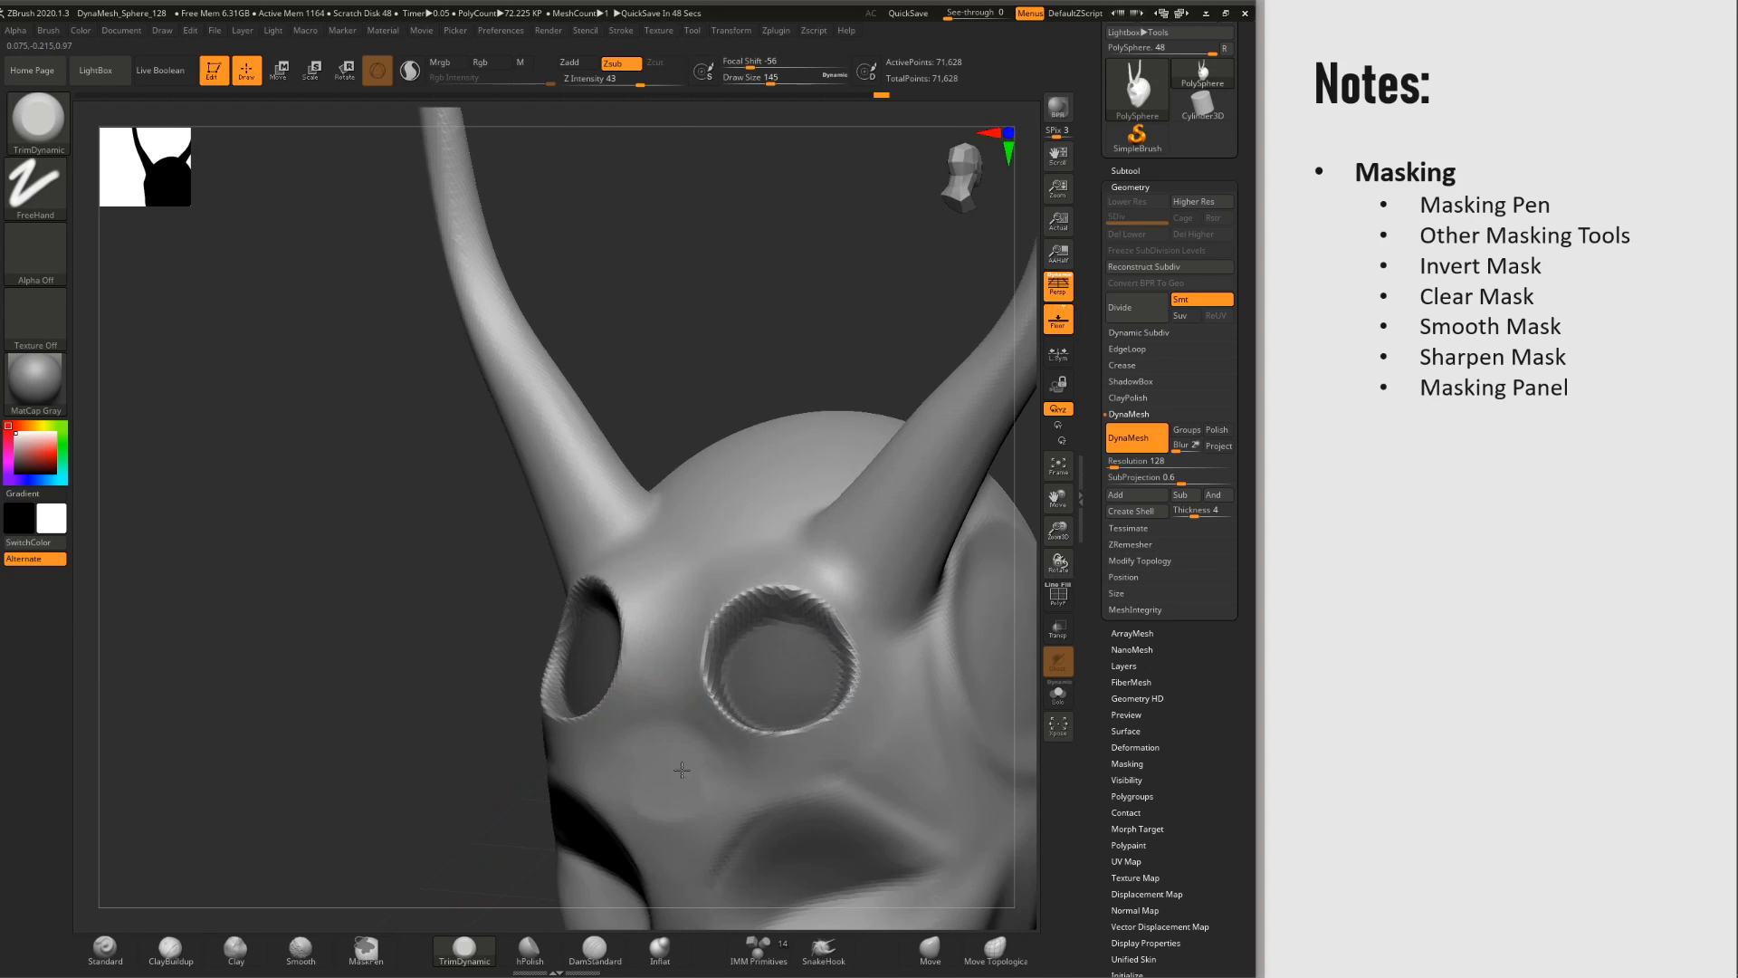
pyautogui.press('u')
pyautogui.press('s')
pyautogui.moveTo(685, 789)
pyautogui.mouseDown()
pyautogui.moveTo(645, 790)
pyautogui.moveTo(671, 774)
pyautogui.mouseUp()
pyautogui.keyDown('shift'); pyautogui.click(668, 781); pyautogui.keyUp('shift')
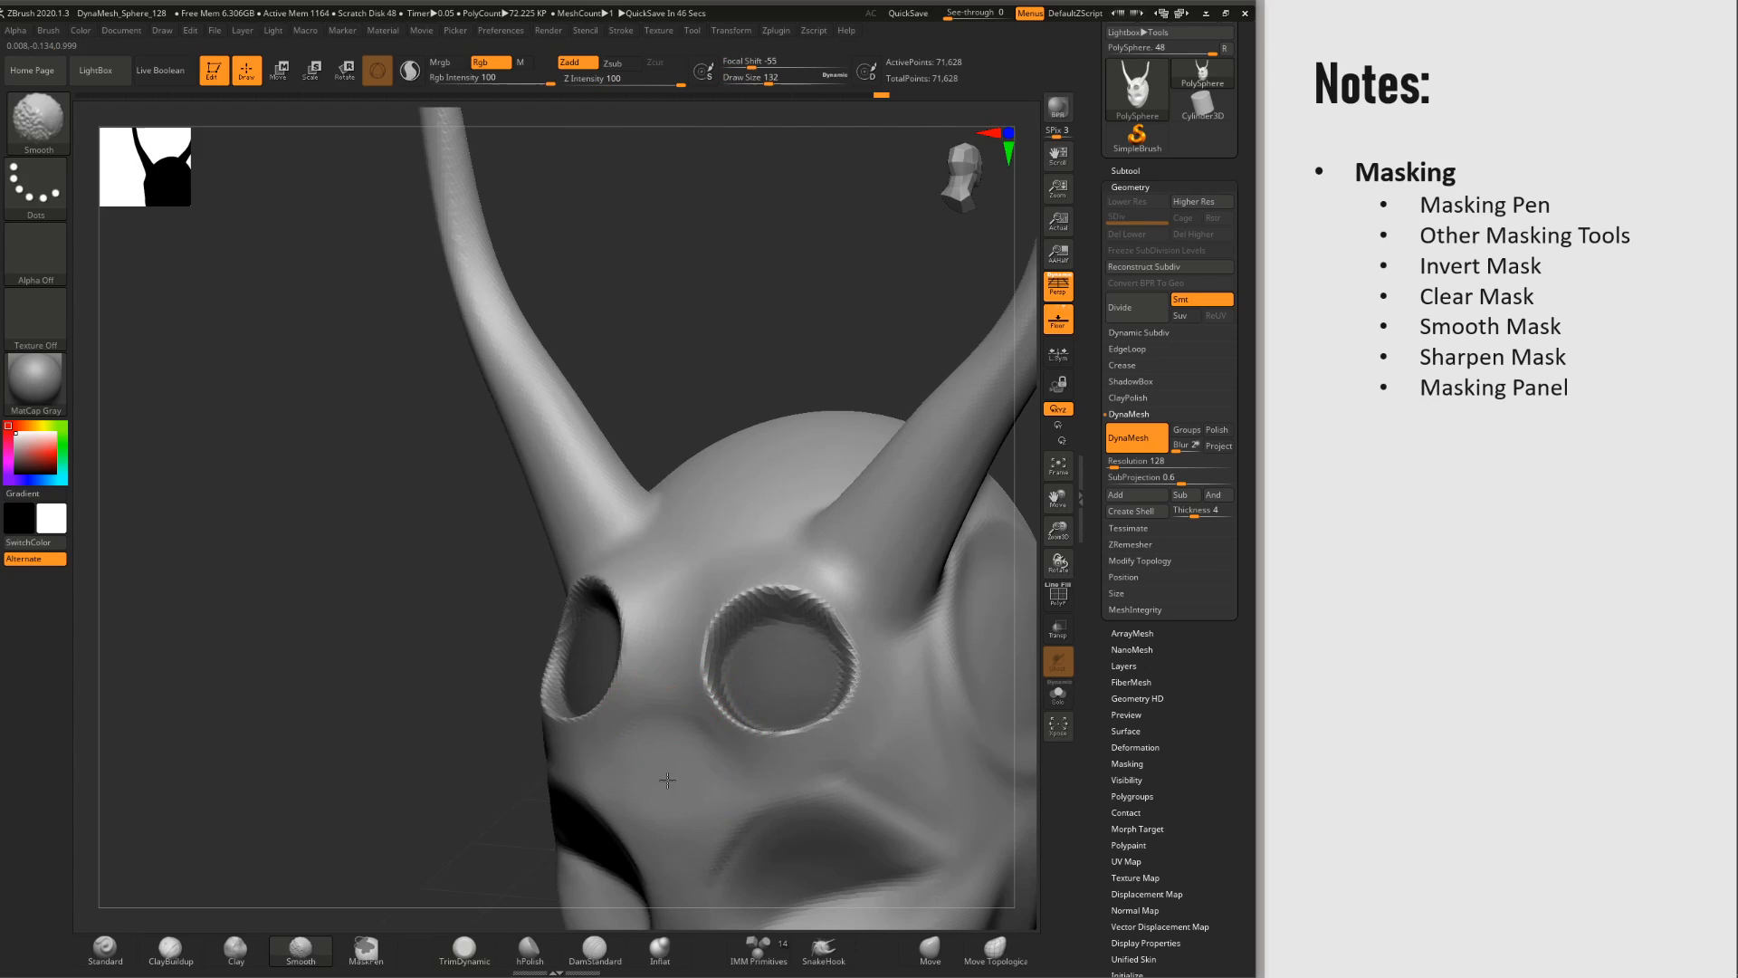
# Step: Soften the surface around the forehead sockets with light strokes and remove the mask from the socket discs
pyautogui.moveTo(768, 676)
pyautogui.mouseDown(button='right')
pyautogui.moveTo(733, 682)
pyautogui.moveTo(700, 647)
pyautogui.mouseUp(button='right')
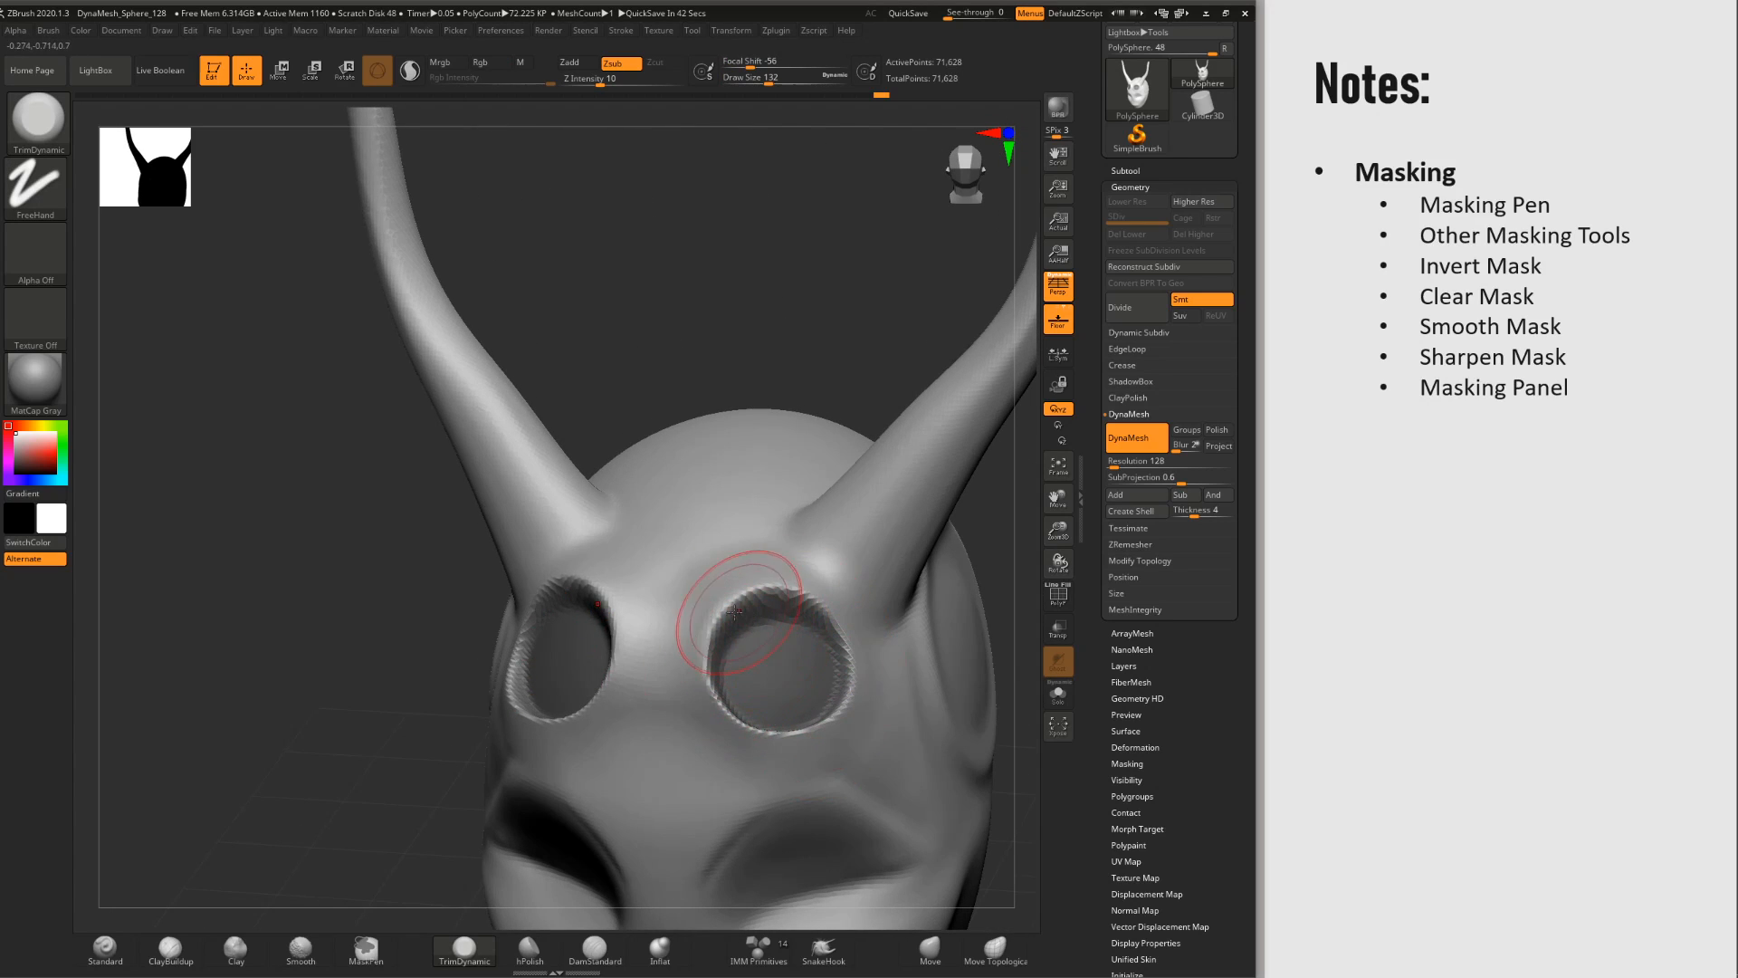
pyautogui.moveTo(836, 689)
pyautogui.keyDown('shift'); pyautogui.mouseDown()
pyautogui.moveTo(837, 643)
pyautogui.moveTo(801, 715)
pyautogui.moveTo(837, 674)
pyautogui.mouseUp(); pyautogui.keyUp('shift')
pyautogui.moveTo(837, 675)
pyautogui.mouseDown(button='right')
pyautogui.moveTo(819, 692)
pyautogui.moveTo(724, 647)
pyautogui.mouseUp(button='right')
pyautogui.moveTo(725, 647); pyautogui.dragTo(785, 653, button='right')
pyautogui.hotkey('ctrl', 'z')
pyautogui.moveTo(970, 795); pyautogui.dragTo(715, 689, button='right')
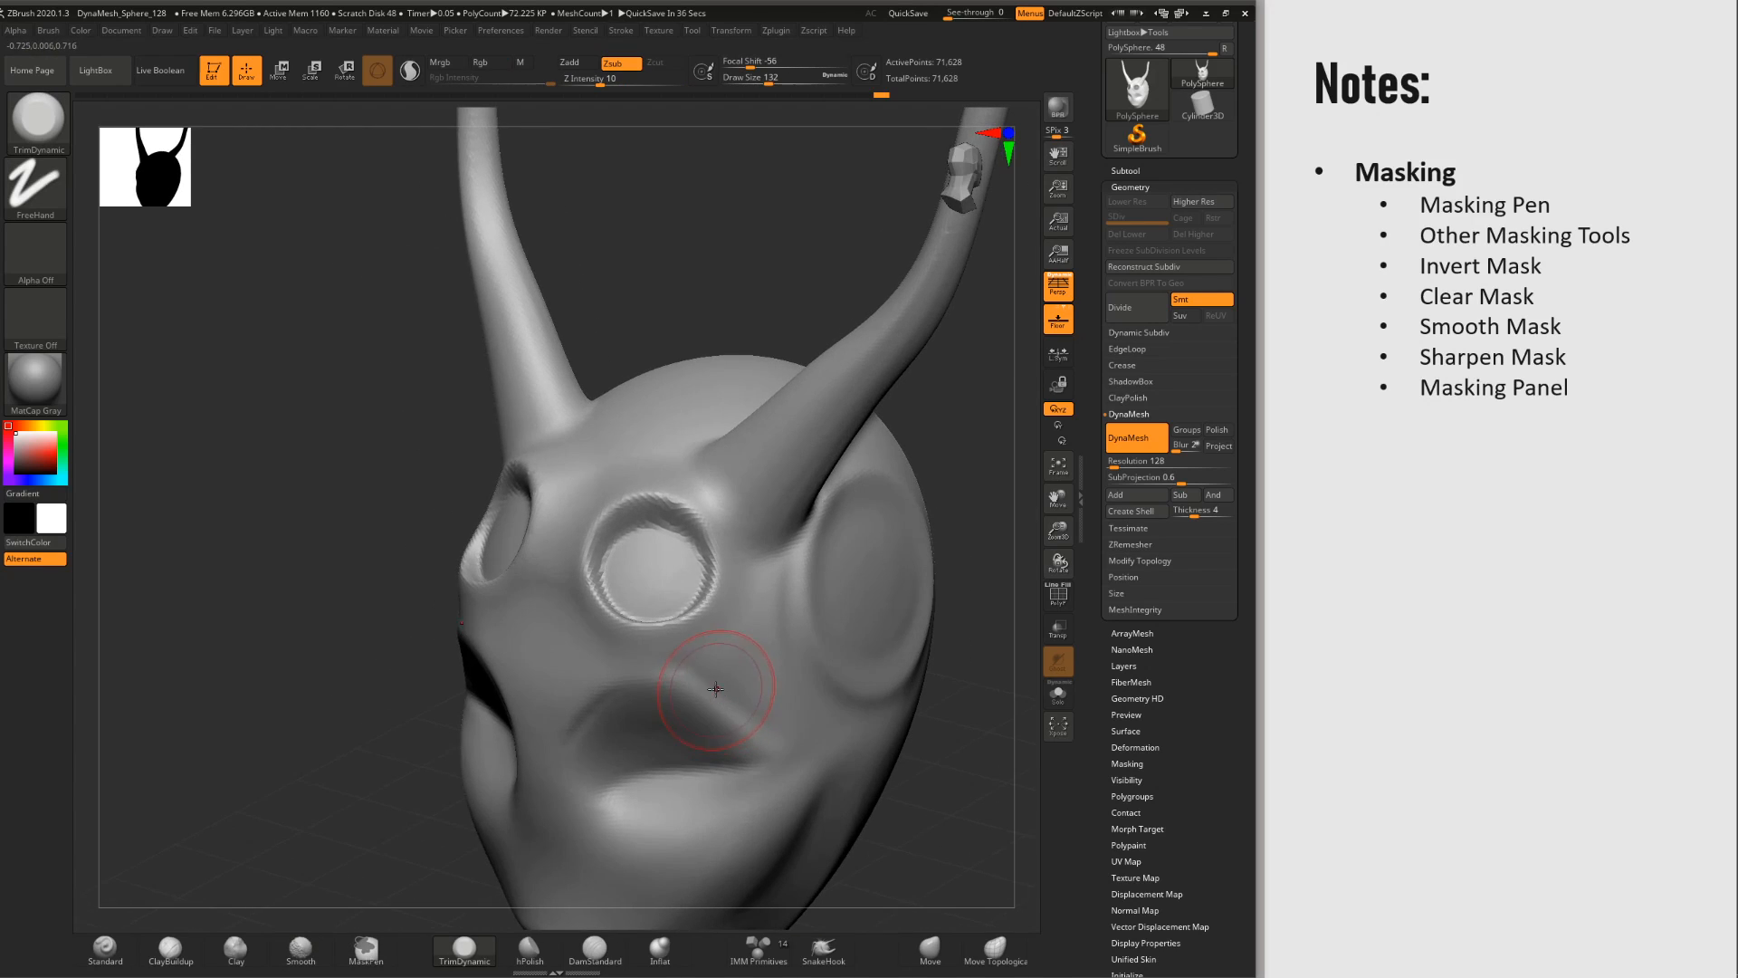
# Step: Paint a round mask on top of the skull at draw size 124, and erase part of it to leave a crescent
pyautogui.press('space')
pyautogui.moveTo(749, 626); pyautogui.dragTo(746, 624)
pyautogui.keyDown('alt'); pyautogui.moveTo(680, 378); pyautogui.dragTo(722, 498, button='right'); pyautogui.keyUp('alt')
pyautogui.moveTo(684, 403)
pyautogui.keyDown('ctrl'); pyautogui.mouseDown()
pyautogui.moveTo(711, 416)
pyautogui.moveTo(667, 357)
pyautogui.moveTo(718, 389)
pyautogui.mouseUp(); pyautogui.keyUp('ctrl')
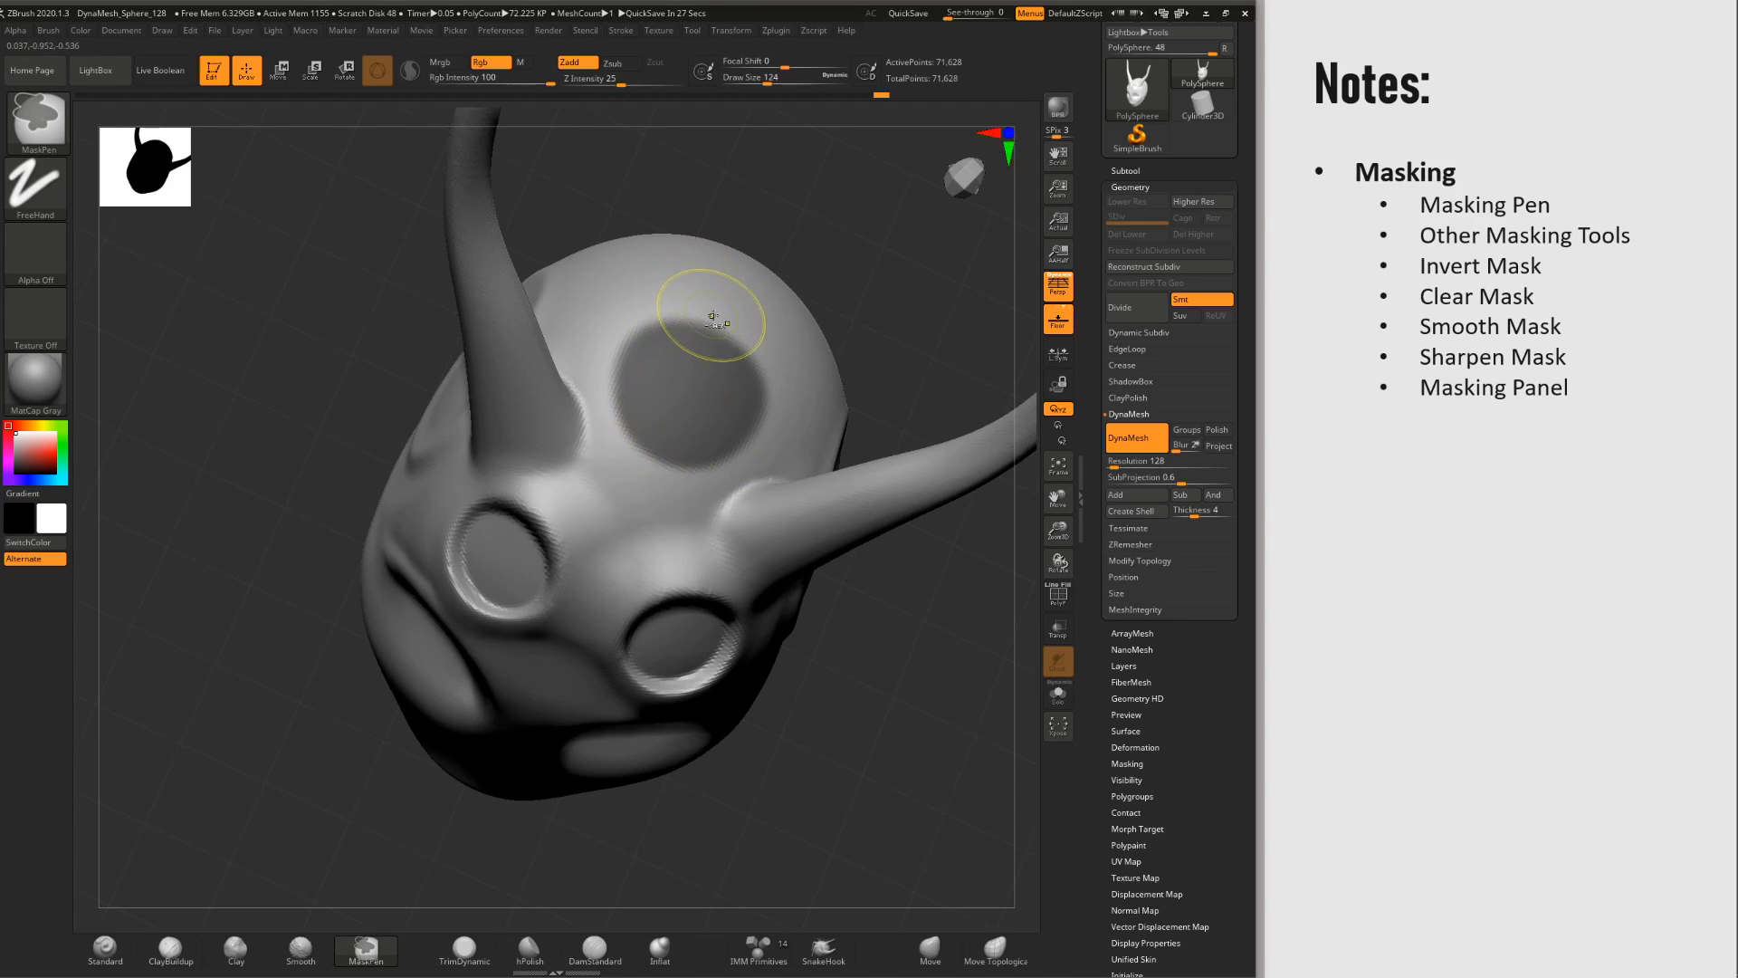
pyautogui.keyDown('ctrl'); pyautogui.keyDown('alt'); pyautogui.moveTo(713, 316); pyautogui.dragTo(702, 350); pyautogui.keyUp('alt'); pyautogui.keyUp('ctrl')
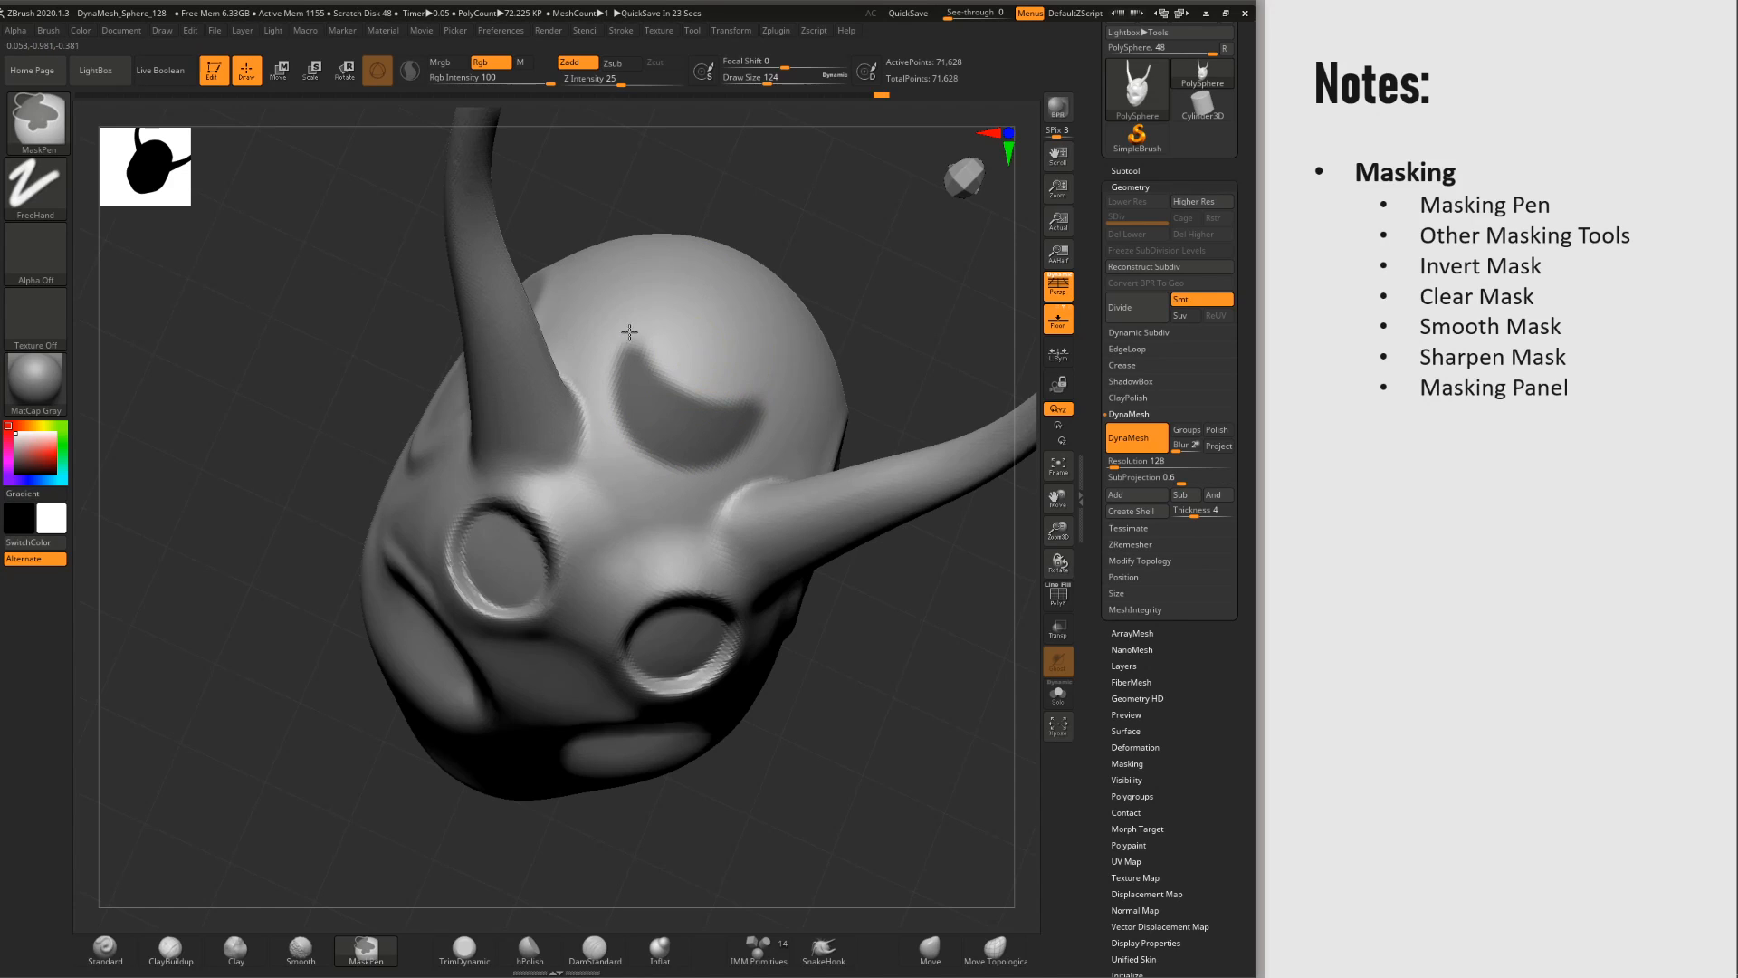
# Step: Clear the crescent-shaped mask from the top of the skull
pyautogui.keyDown('ctrl'); pyautogui.moveTo(738, 519); pyautogui.dragTo(681, 384, button='right'); pyautogui.keyUp('ctrl')
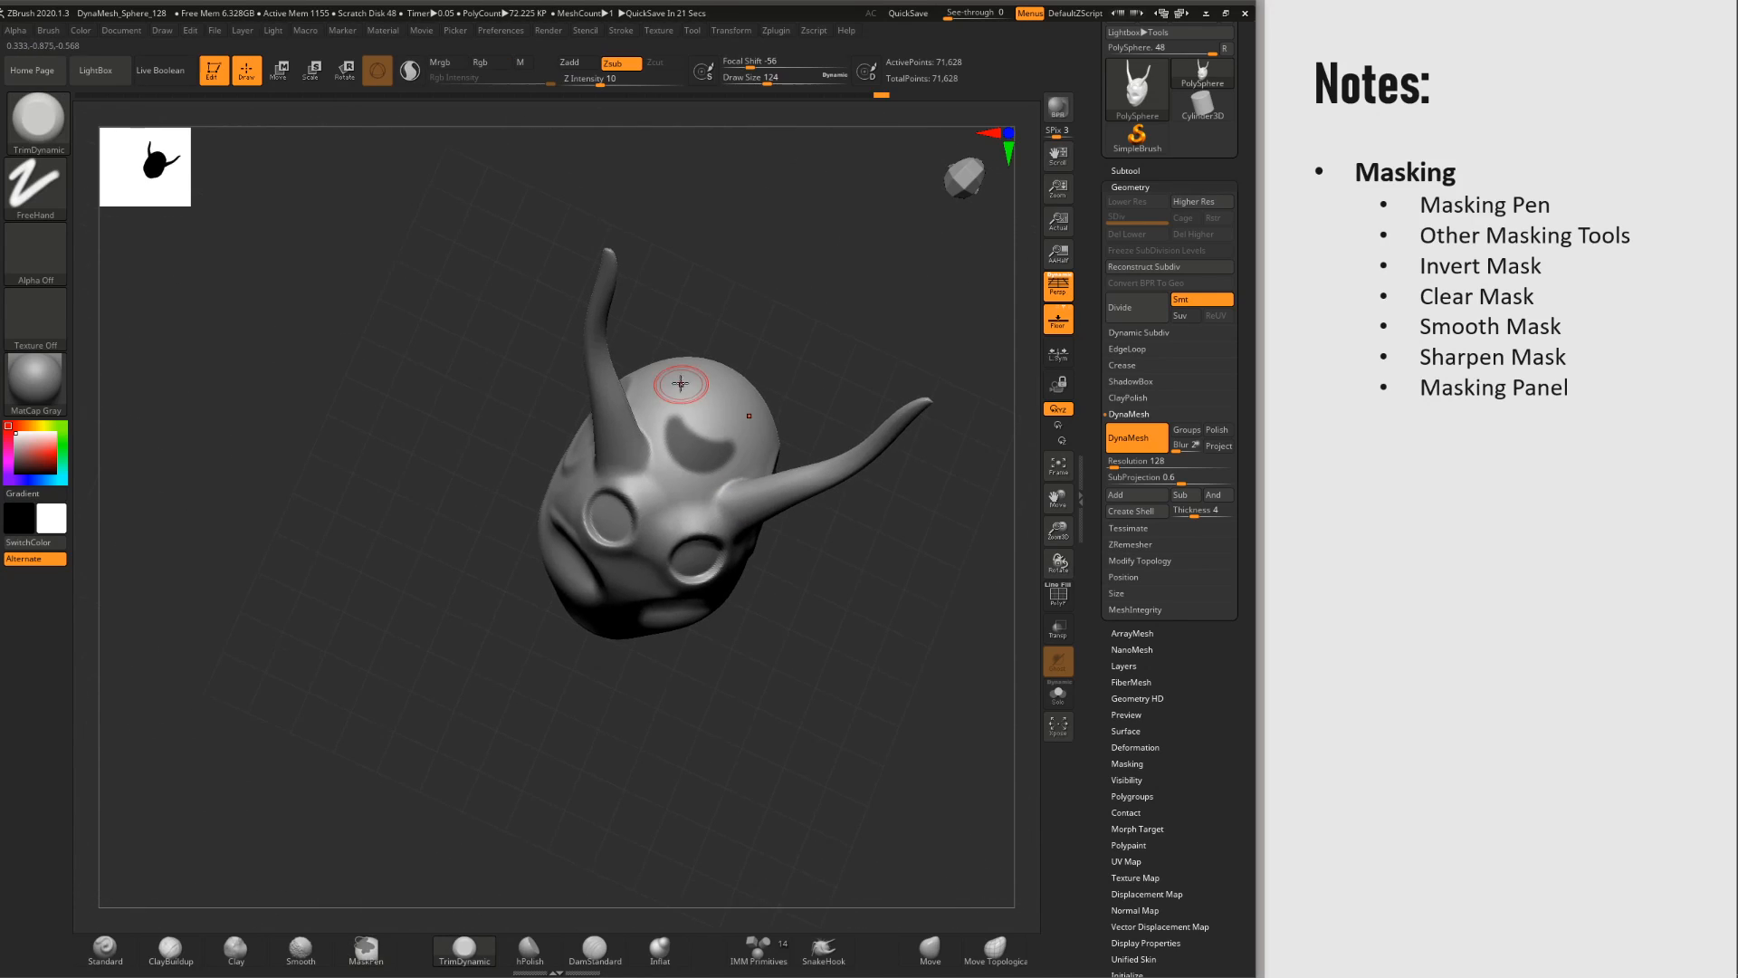
pyautogui.keyDown('ctrl'); pyautogui.moveTo(691, 443); pyautogui.dragTo(682, 383, button='right'); pyautogui.keyUp('ctrl')
pyautogui.moveTo(683, 383)
pyautogui.keyDown('alt'); pyautogui.mouseDown(button='right')
pyautogui.moveTo(698, 544)
pyautogui.moveTo(640, 458)
pyautogui.moveTo(662, 516)
pyautogui.mouseUp(button='right'); pyautogui.keyUp('alt')
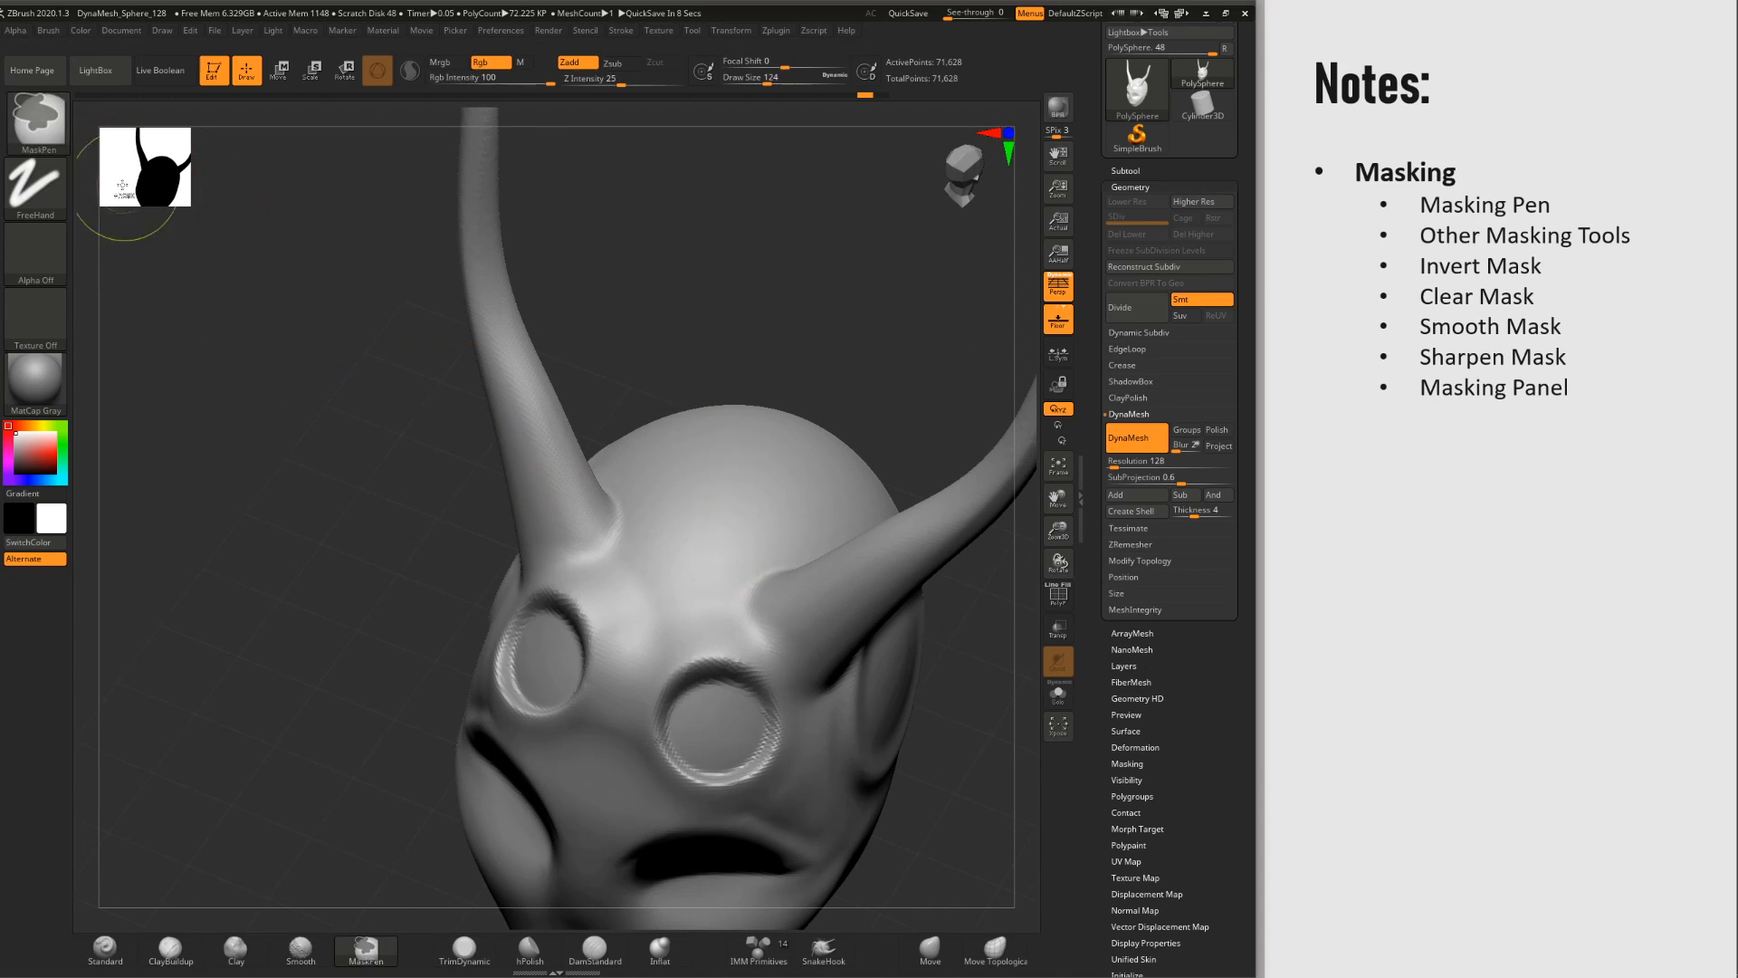
# Step: Choose the MaskLasso brush and mask the top and back of the skull behind the horns with a freehand lasso
pyautogui.click(34, 123)
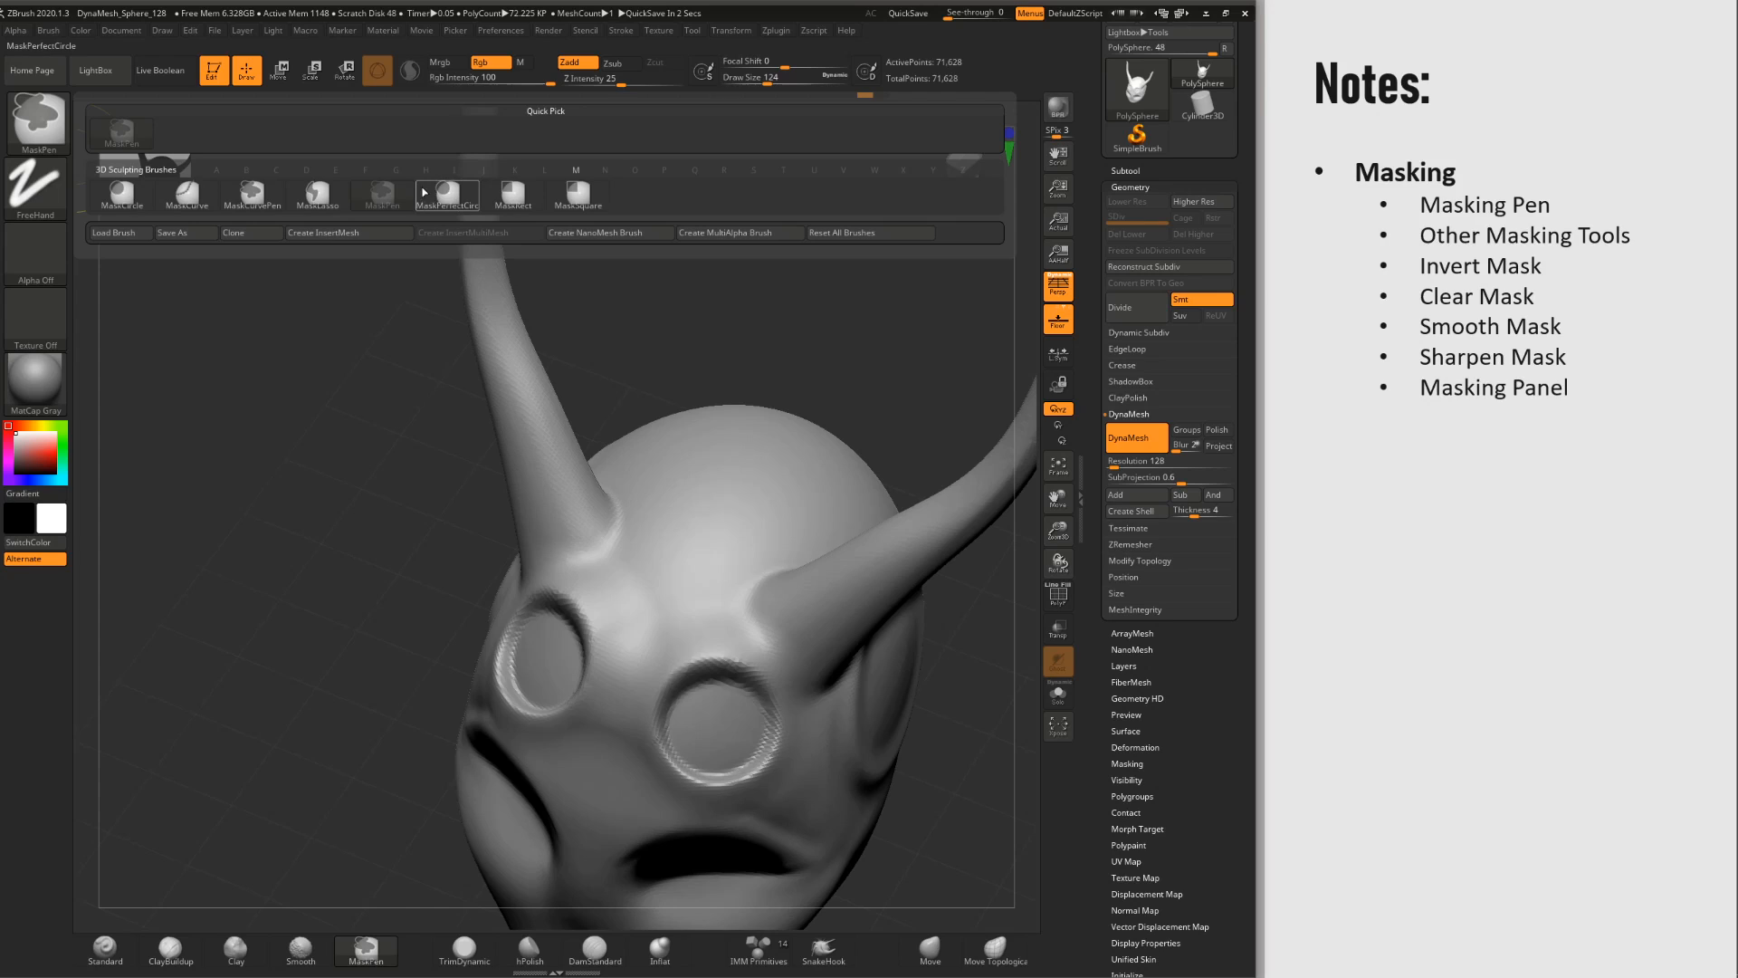
pyautogui.keyDown('ctrl'); pyautogui.click(315, 191); pyautogui.keyUp('ctrl')
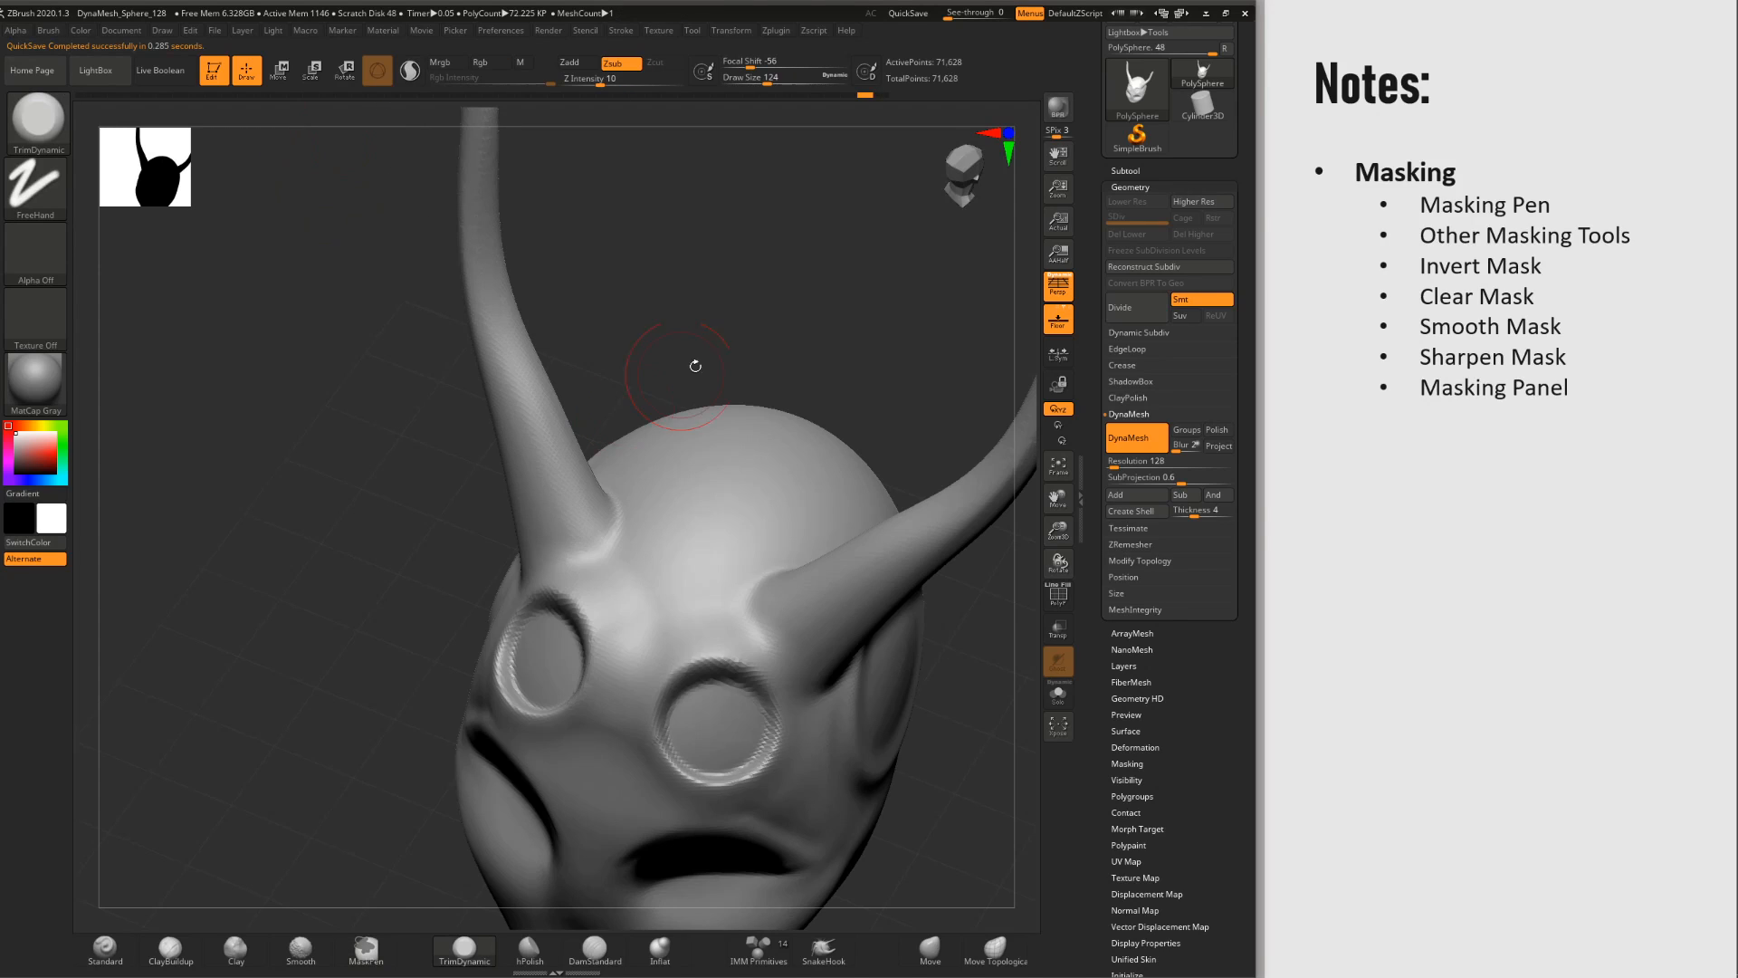
pyautogui.press('ctrl')
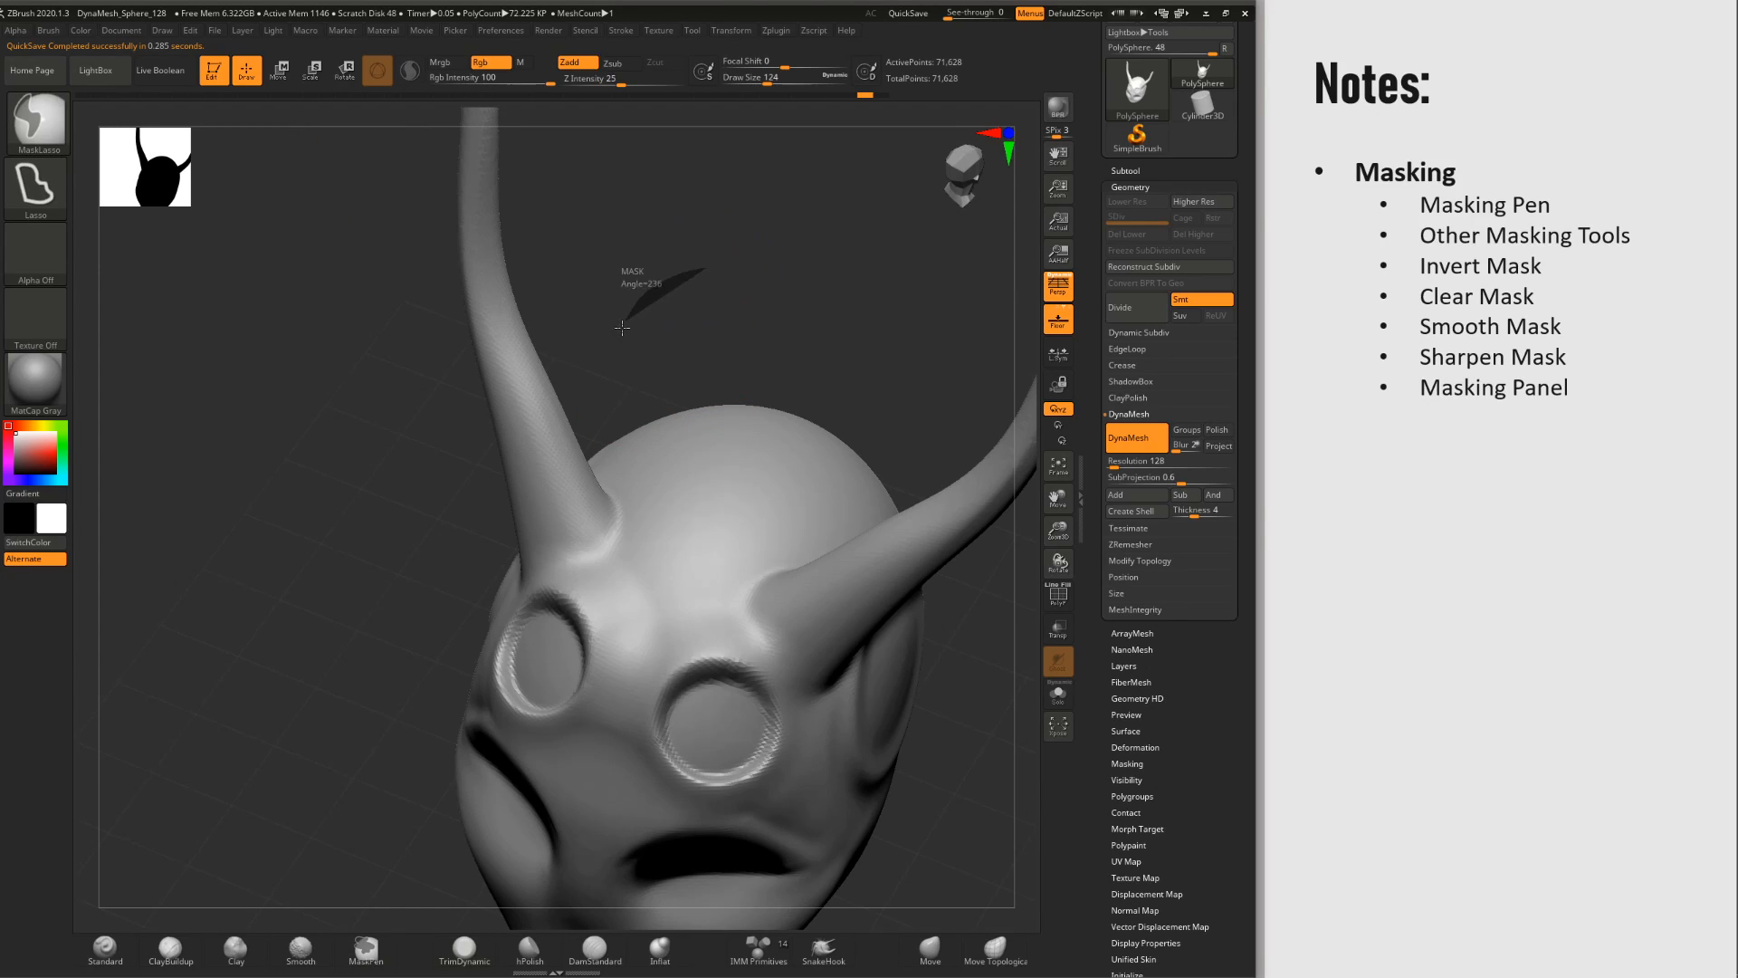
pyautogui.moveTo(622, 328)
pyautogui.keyDown('ctrl'); pyautogui.mouseDown()
pyautogui.moveTo(639, 437)
pyautogui.moveTo(797, 552)
pyautogui.moveTo(910, 435)
pyautogui.moveTo(822, 290)
pyautogui.moveTo(766, 273)
pyautogui.mouseUp(); pyautogui.keyUp('ctrl')
pyautogui.moveTo(776, 380)
pyautogui.mouseDown(button='right')
pyautogui.moveTo(869, 453)
pyautogui.moveTo(788, 534)
pyautogui.moveTo(752, 450)
pyautogui.moveTo(698, 407)
pyautogui.moveTo(720, 358)
pyautogui.mouseUp(button='right')
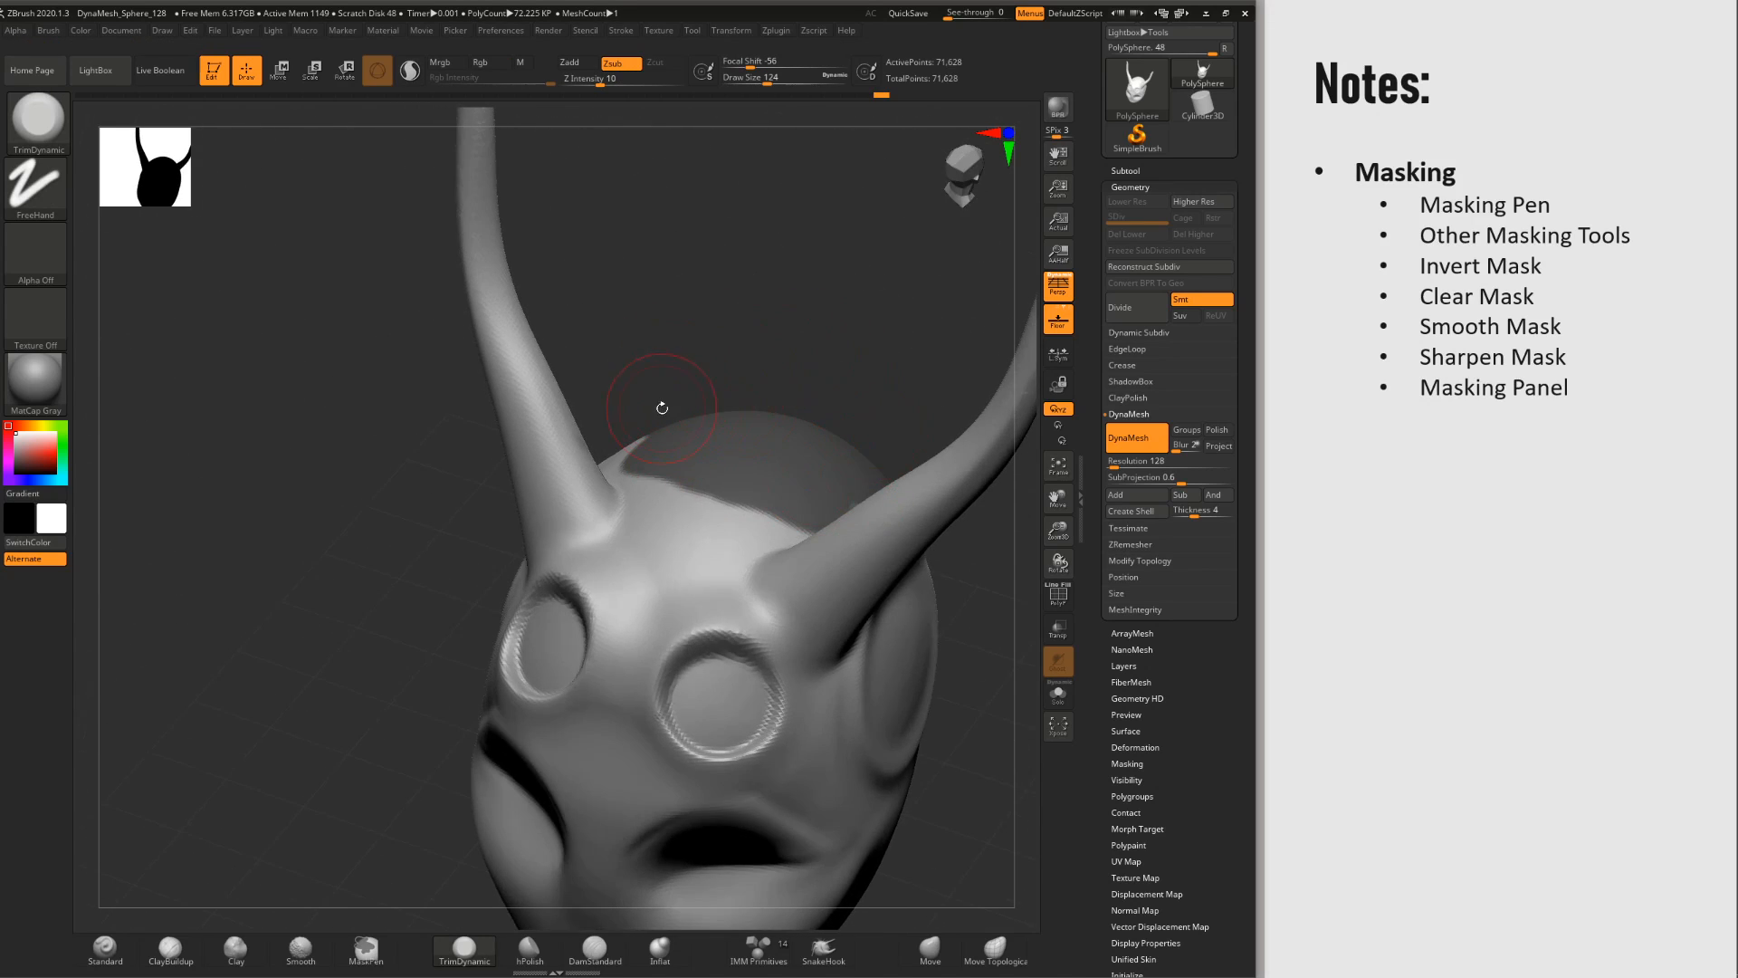
pyautogui.moveTo(662, 408); pyautogui.dragTo(673, 432, button='right')
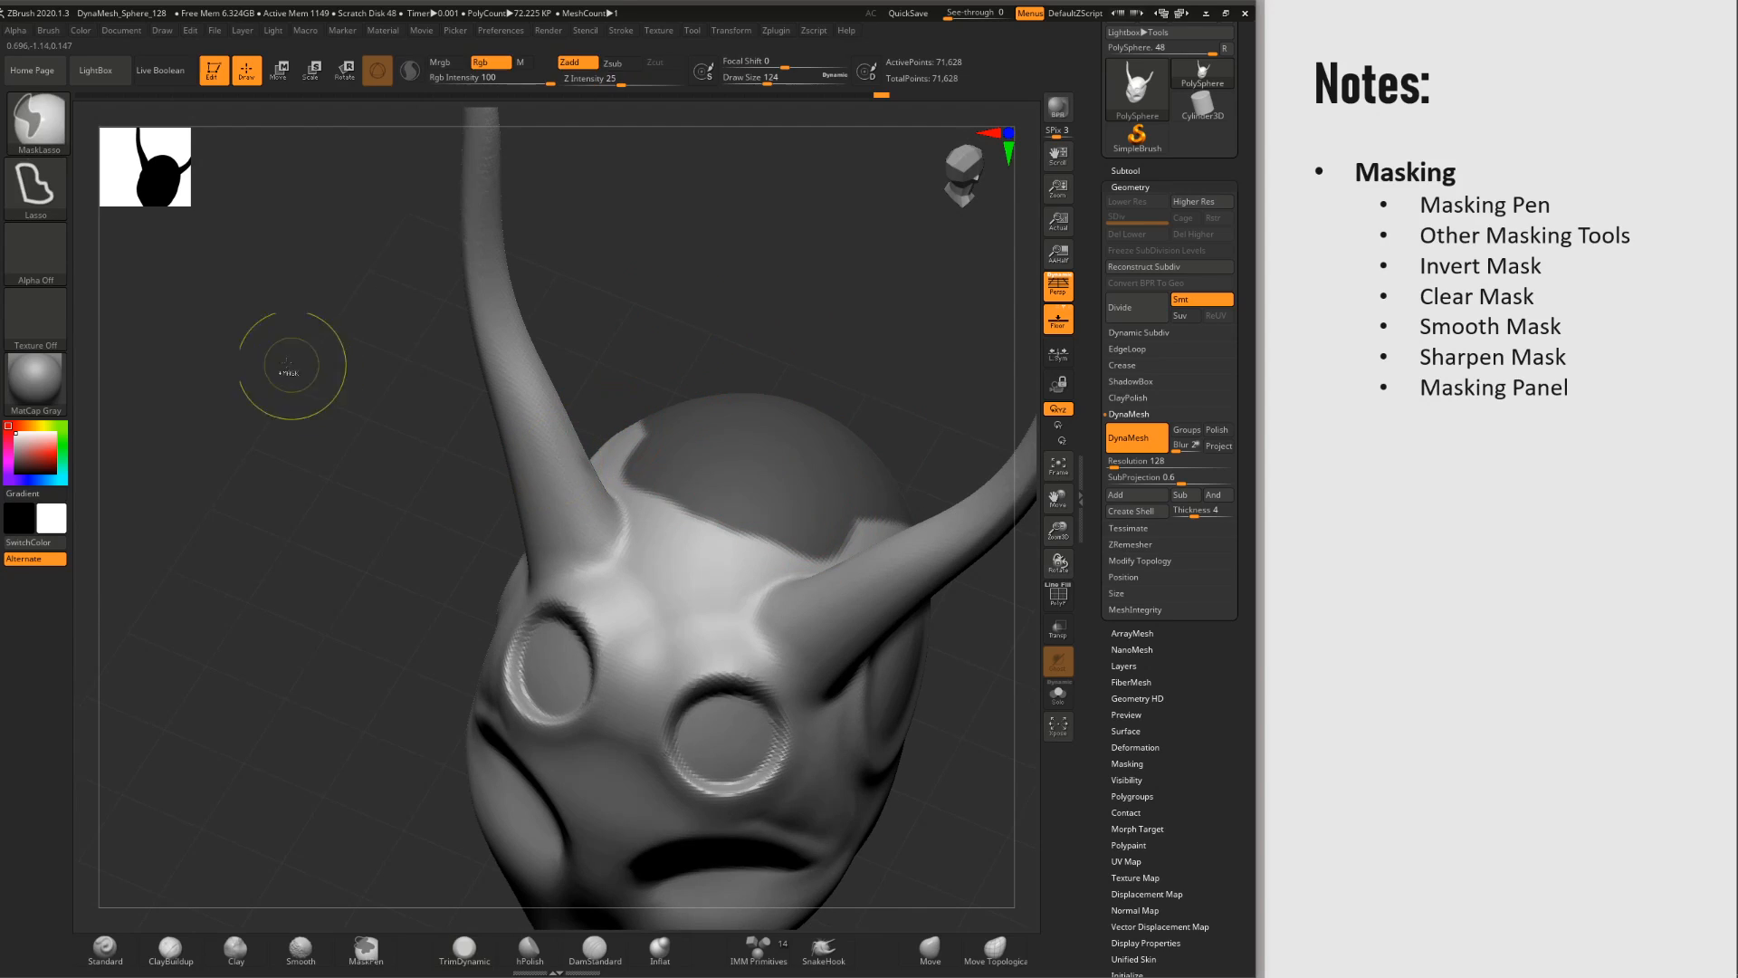
# Step: Clear the lasso mask and switch the masking brush back to MaskPen
pyautogui.keyDown('ctrl'); pyautogui.moveTo(279, 369); pyautogui.dragTo(172, 235); pyautogui.keyUp('ctrl')
pyautogui.click(61, 124)
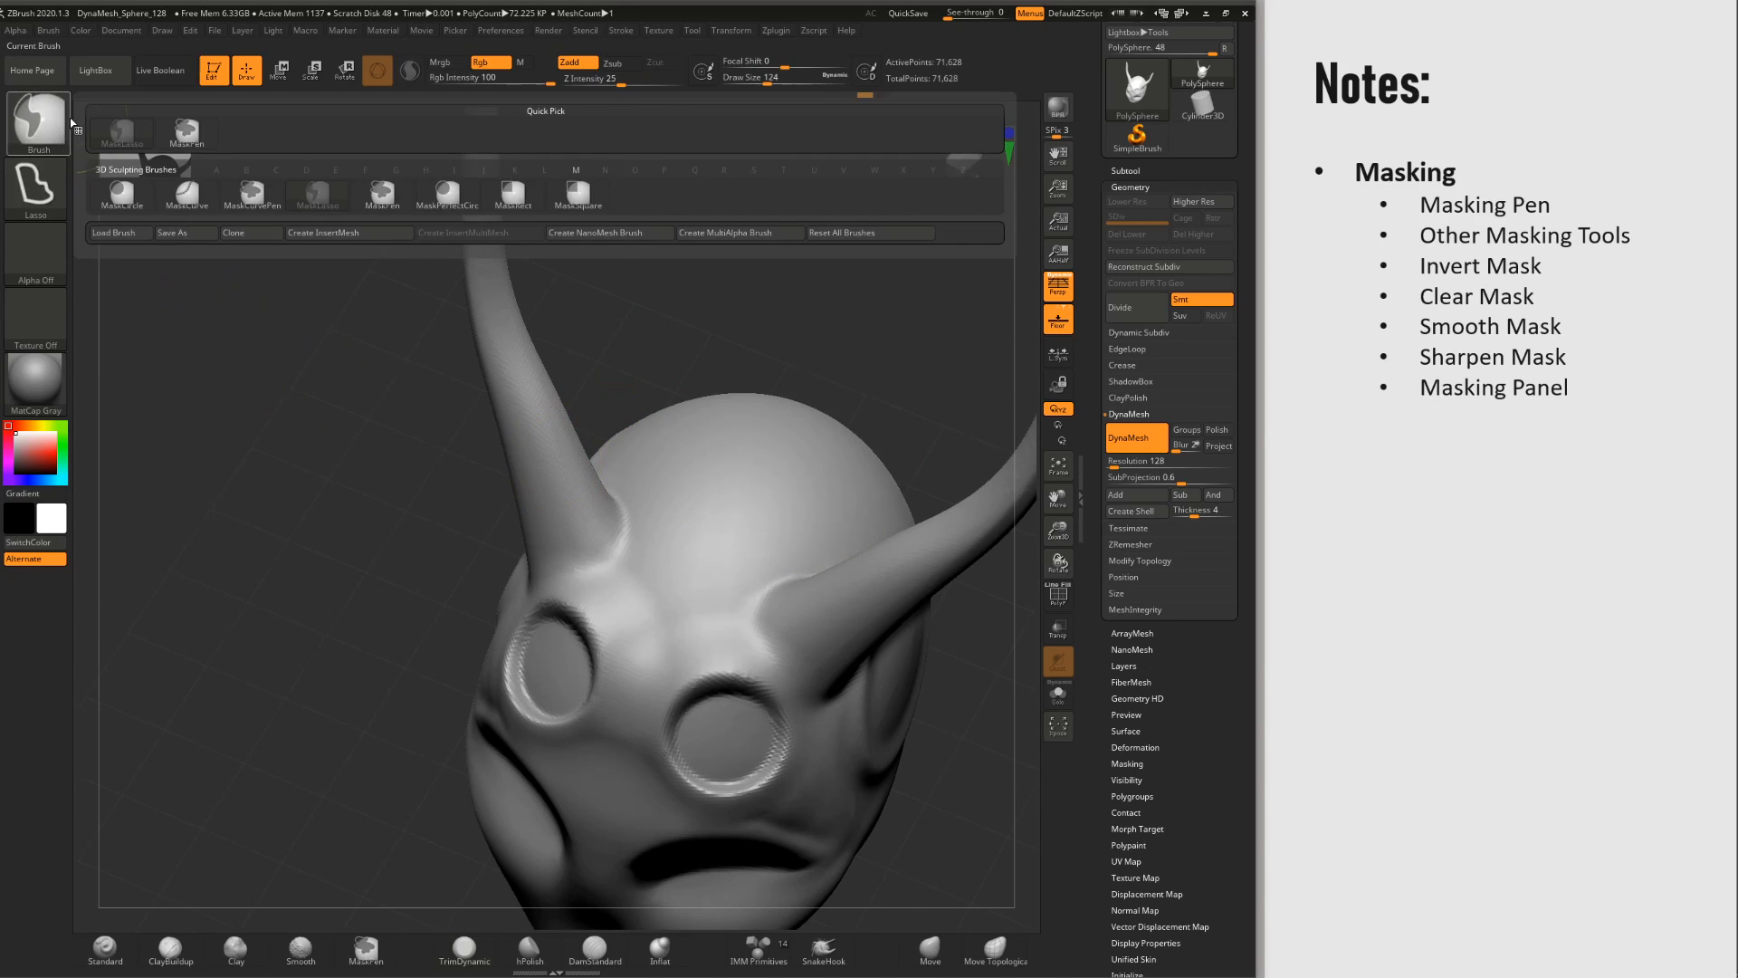
pyautogui.click(384, 197)
# Step: Paint a mask patch on top of the skull between the horns and extend it toward the back
pyautogui.keyDown('ctrl'); pyautogui.moveTo(744, 534); pyautogui.dragTo(735, 512); pyautogui.keyUp('ctrl')
pyautogui.moveTo(800, 554)
pyautogui.mouseDown(button='right')
pyautogui.moveTo(757, 465)
pyautogui.moveTo(779, 481)
pyautogui.moveTo(696, 432)
pyautogui.moveTo(735, 579)
pyautogui.mouseUp(button='right')
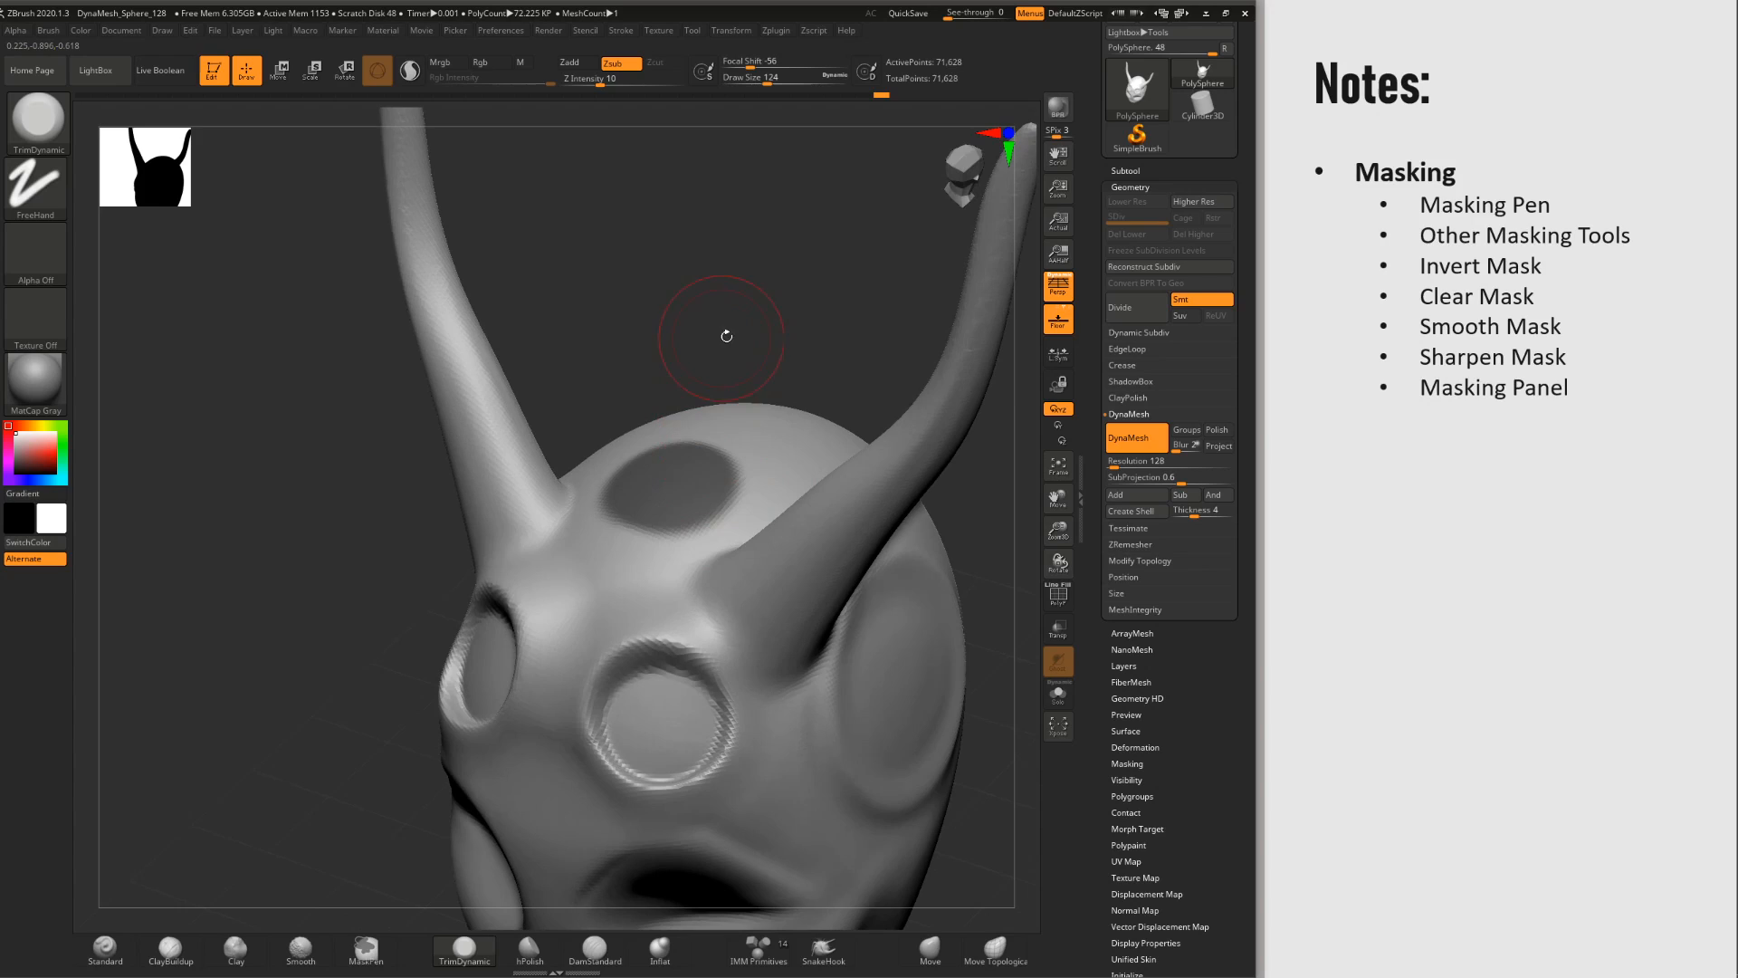
pyautogui.moveTo(725, 338); pyautogui.dragTo(730, 382, button='right')
pyautogui.press('ctrl')
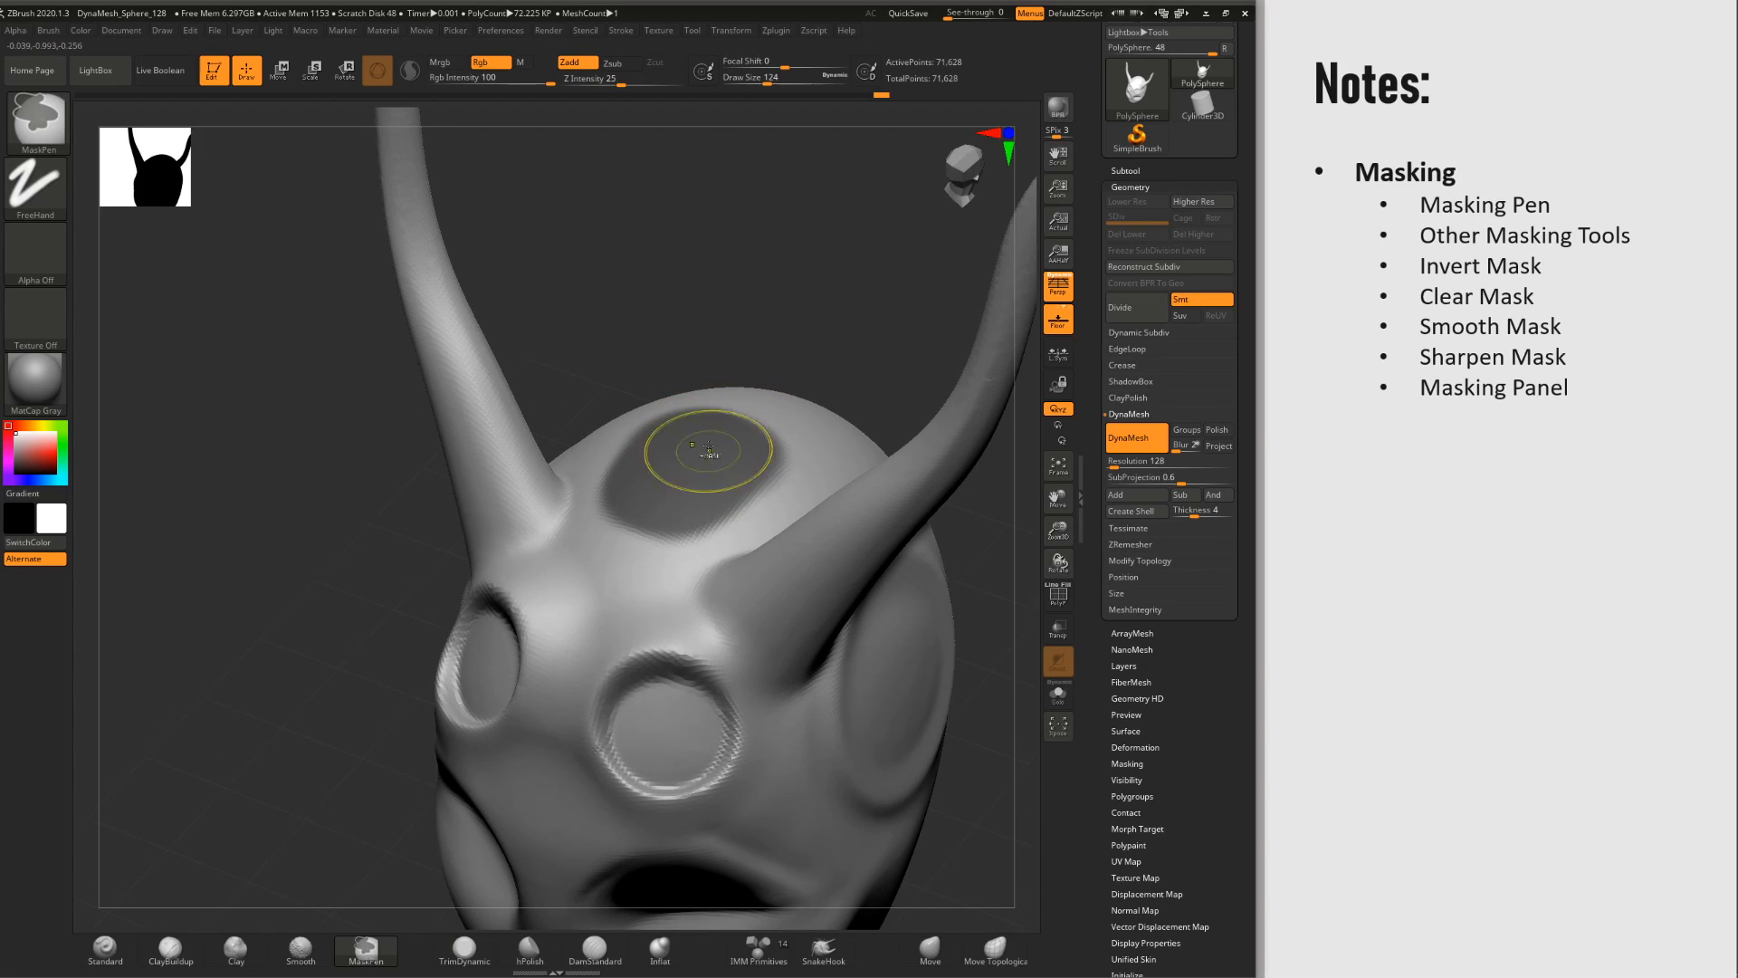
pyautogui.press('b')
pyautogui.press('t')
pyautogui.press('d')
# Step: Invert the skull mask and clear it completely from the model
pyautogui.press('ctrl')
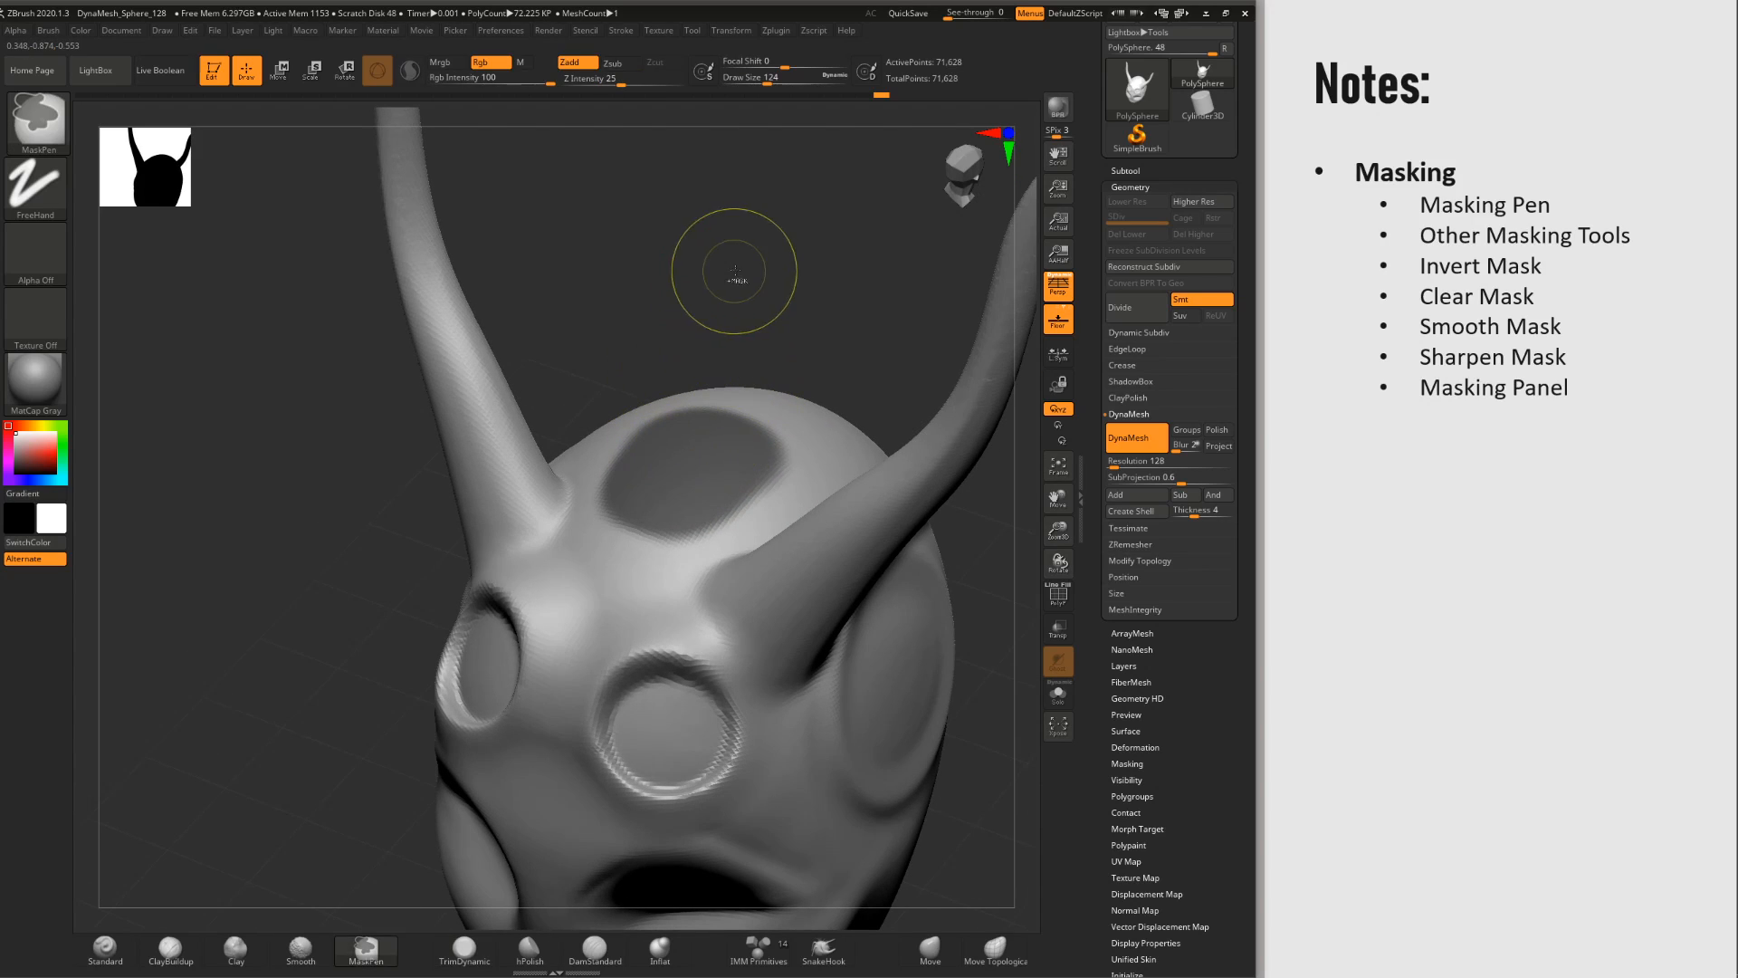
pyautogui.keyDown('ctrl'); pyautogui.click(744, 272); pyautogui.keyUp('ctrl')
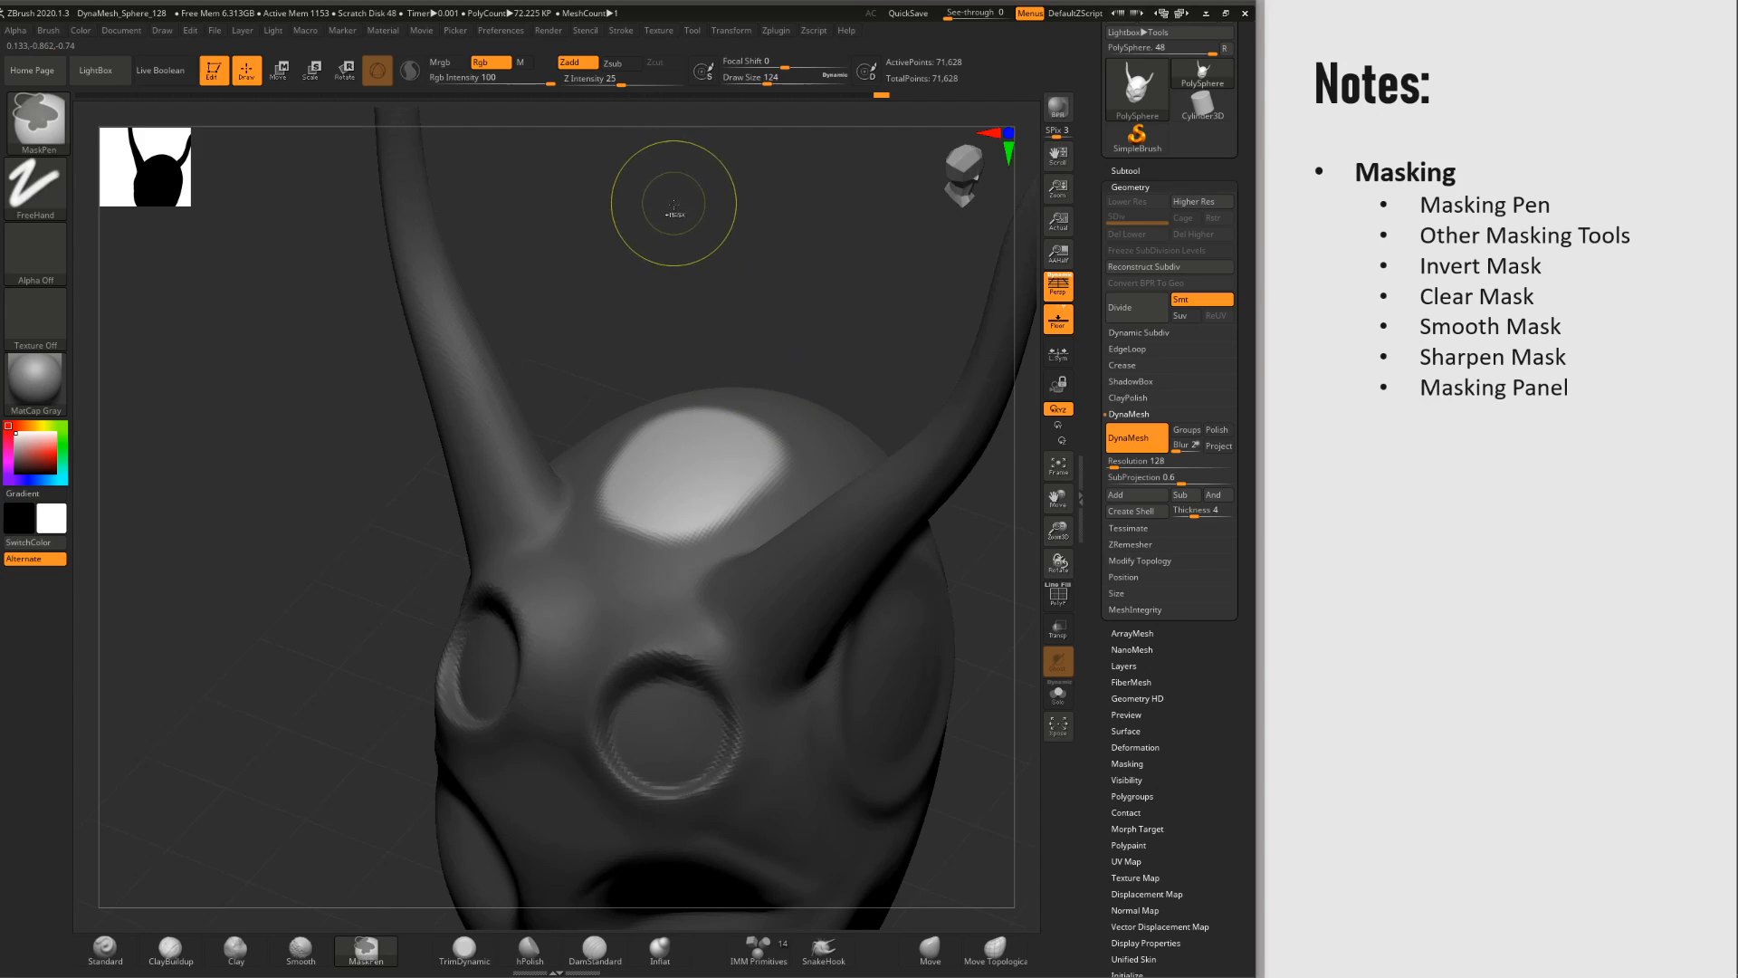
pyautogui.moveTo(656, 188)
pyautogui.keyDown('ctrl'); pyautogui.mouseDown()
pyautogui.moveTo(744, 262)
pyautogui.moveTo(738, 242)
pyautogui.mouseUp(); pyautogui.keyUp('ctrl')
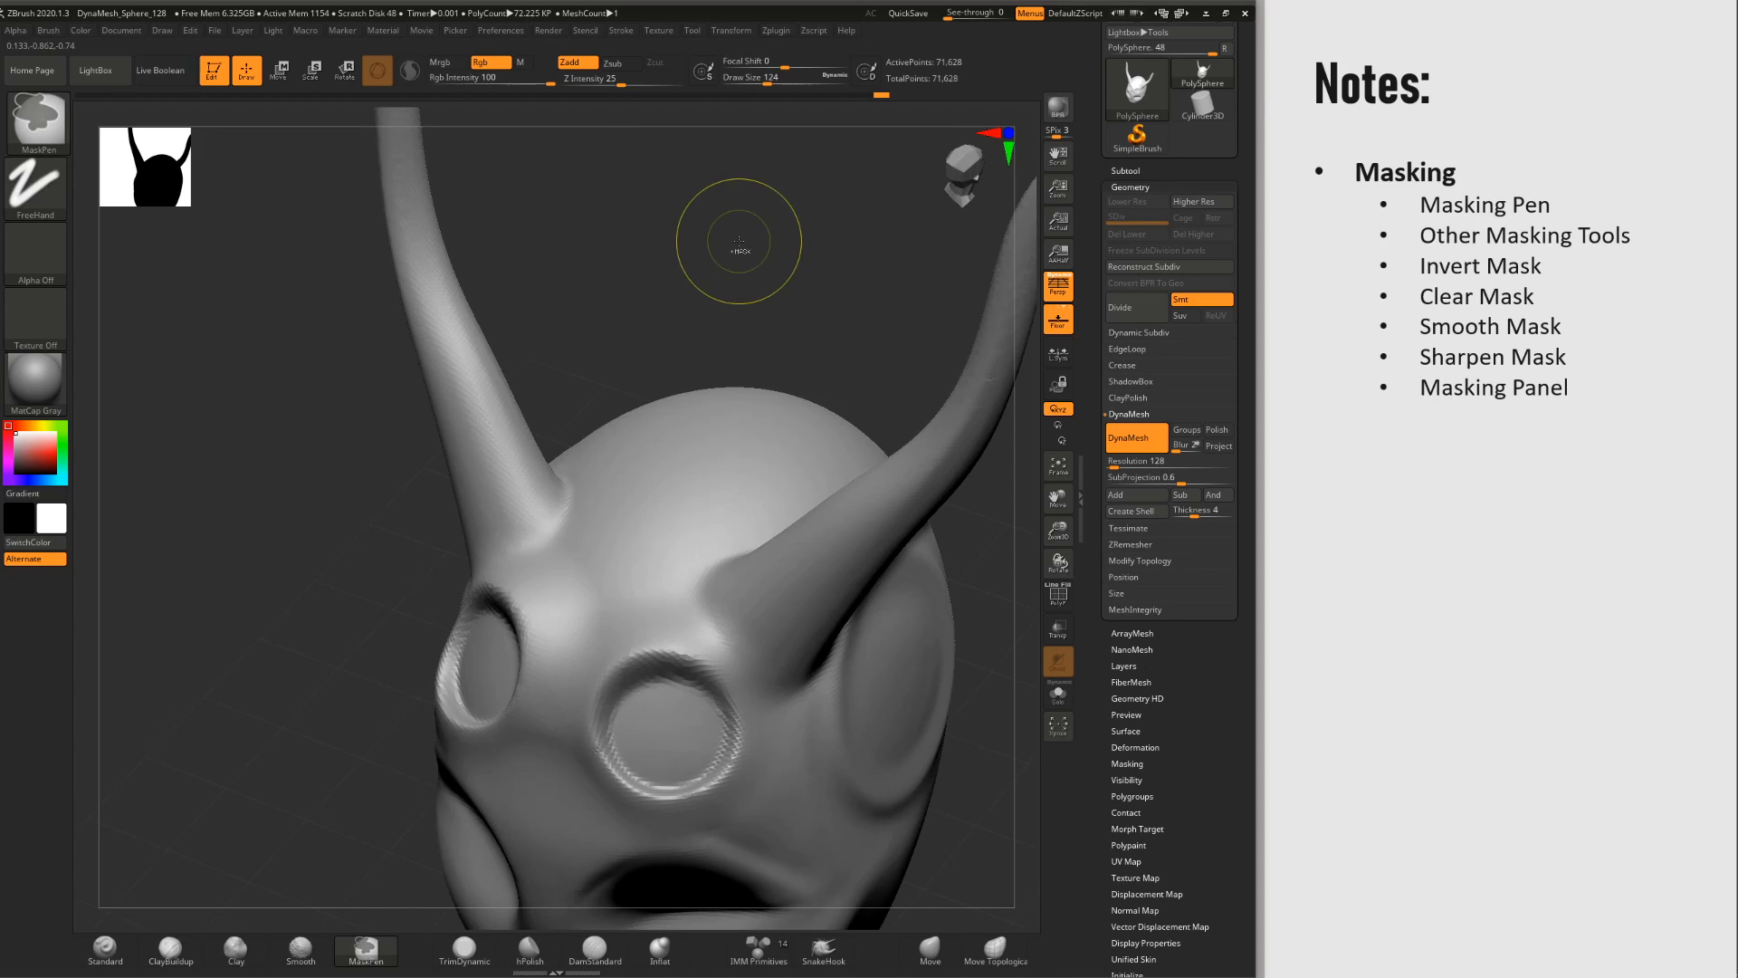
# Step: Remesh the unmasked head with DynaMesh at resolution 128
pyautogui.moveTo(684, 399)
pyautogui.keyDown('alt'); pyautogui.mouseDown(button='right')
pyautogui.moveTo(580, 271)
pyautogui.moveTo(677, 435)
pyautogui.moveTo(701, 441)
pyautogui.moveTo(706, 395)
pyautogui.moveTo(511, 543)
pyautogui.mouseUp(button='right'); pyautogui.keyUp('alt')
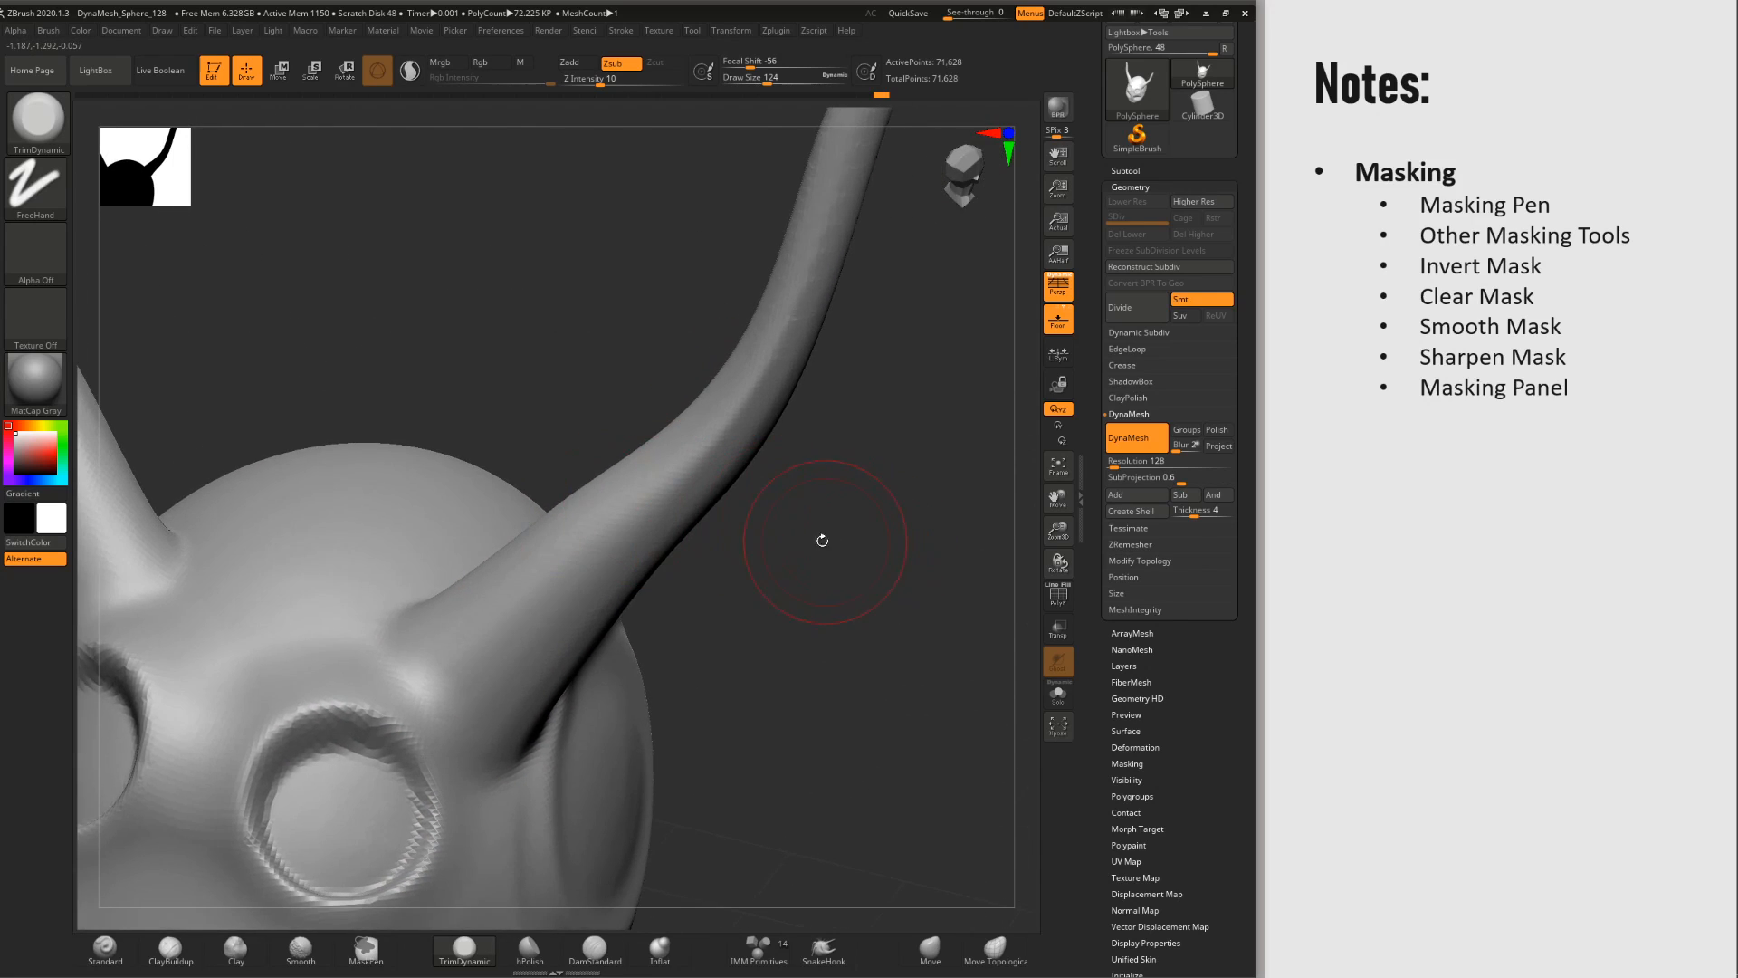
pyautogui.keyDown('ctrl'); pyautogui.moveTo(813, 530); pyautogui.dragTo(922, 625); pyautogui.keyUp('ctrl')
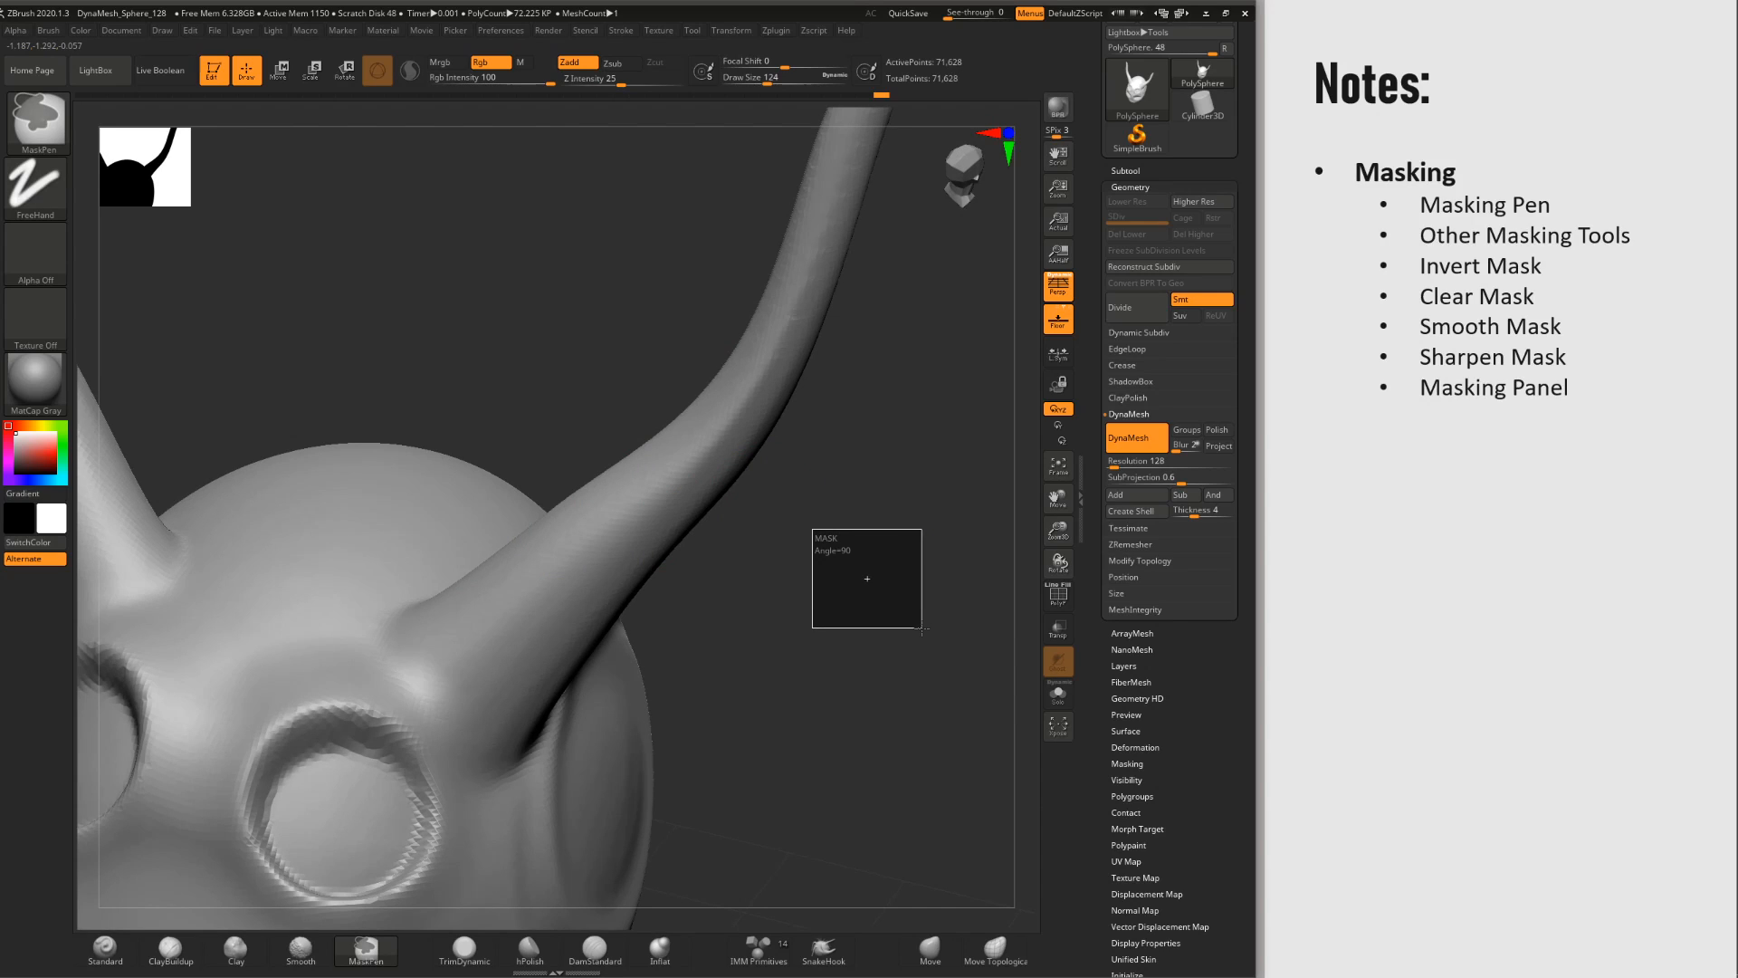
pyautogui.keyDown('ctrl'); pyautogui.moveTo(922, 629); pyautogui.dragTo(923, 629); pyautogui.keyUp('ctrl')
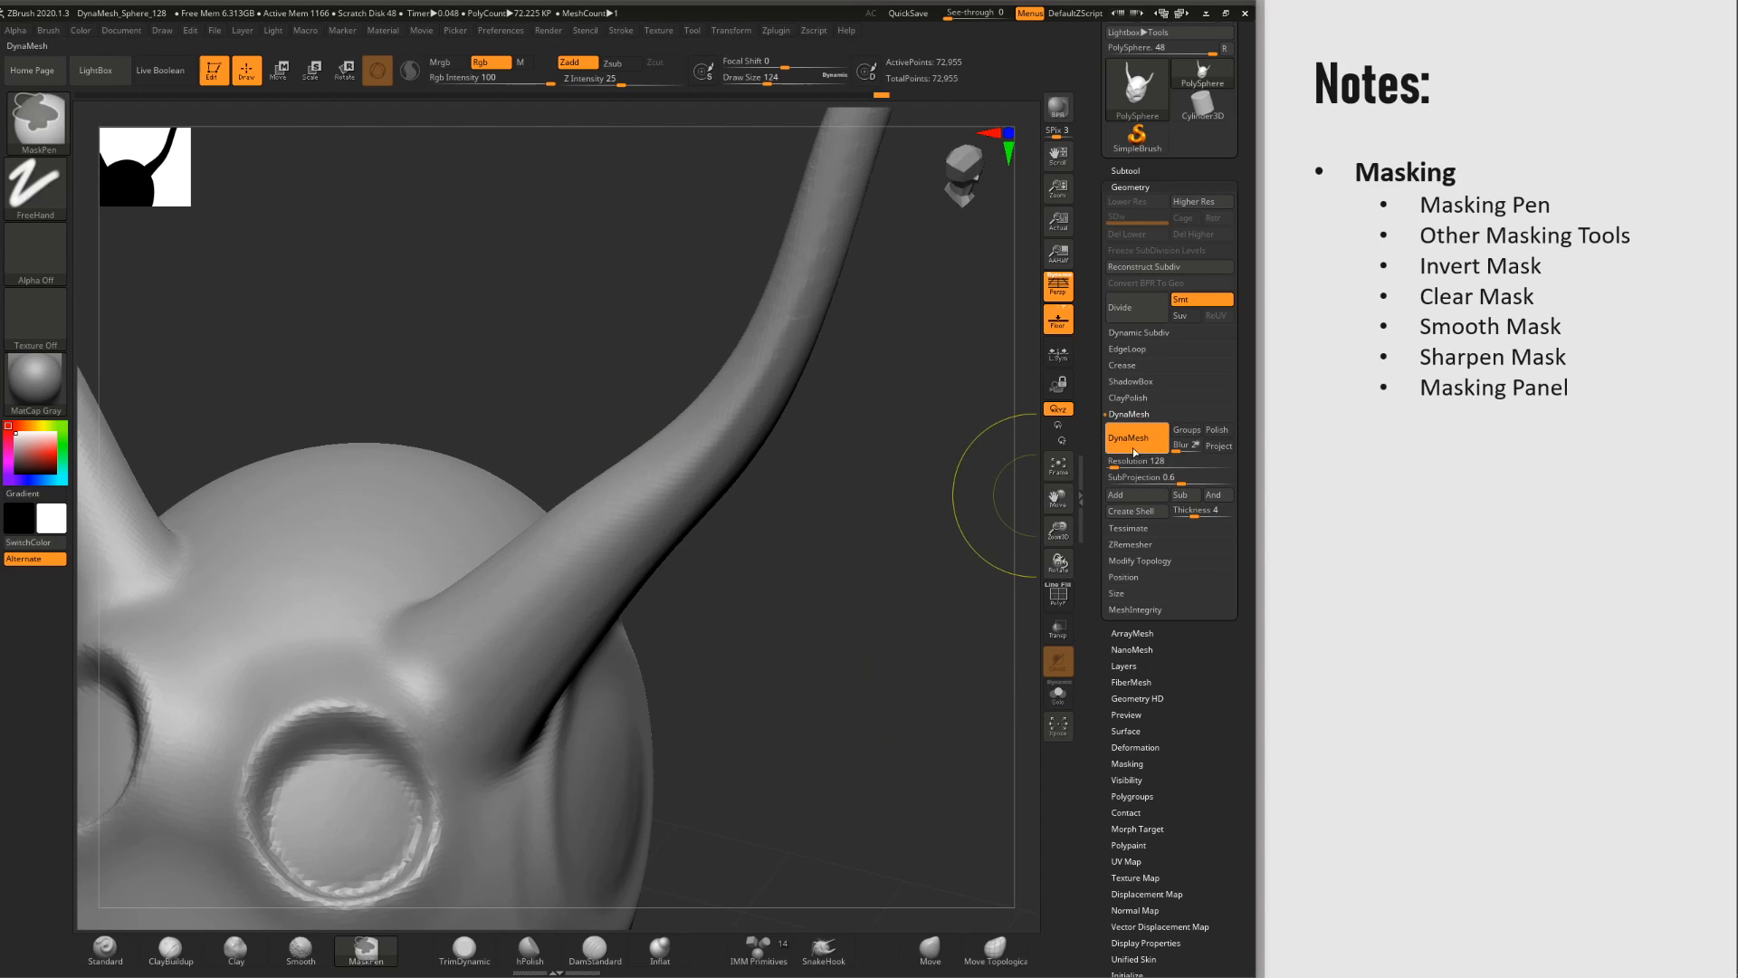
# Step: Paint a new soft-edged mask patch on the upper forehead between the horns at draw size 124
pyautogui.moveTo(718, 621)
pyautogui.keyDown('alt'); pyautogui.mouseDown(button='right')
pyautogui.moveTo(876, 429)
pyautogui.moveTo(848, 580)
pyautogui.moveTo(851, 467)
pyautogui.moveTo(815, 466)
pyautogui.moveTo(818, 484)
pyautogui.moveTo(849, 455)
pyautogui.moveTo(819, 484)
pyautogui.mouseUp(button='right'); pyautogui.keyUp('alt')
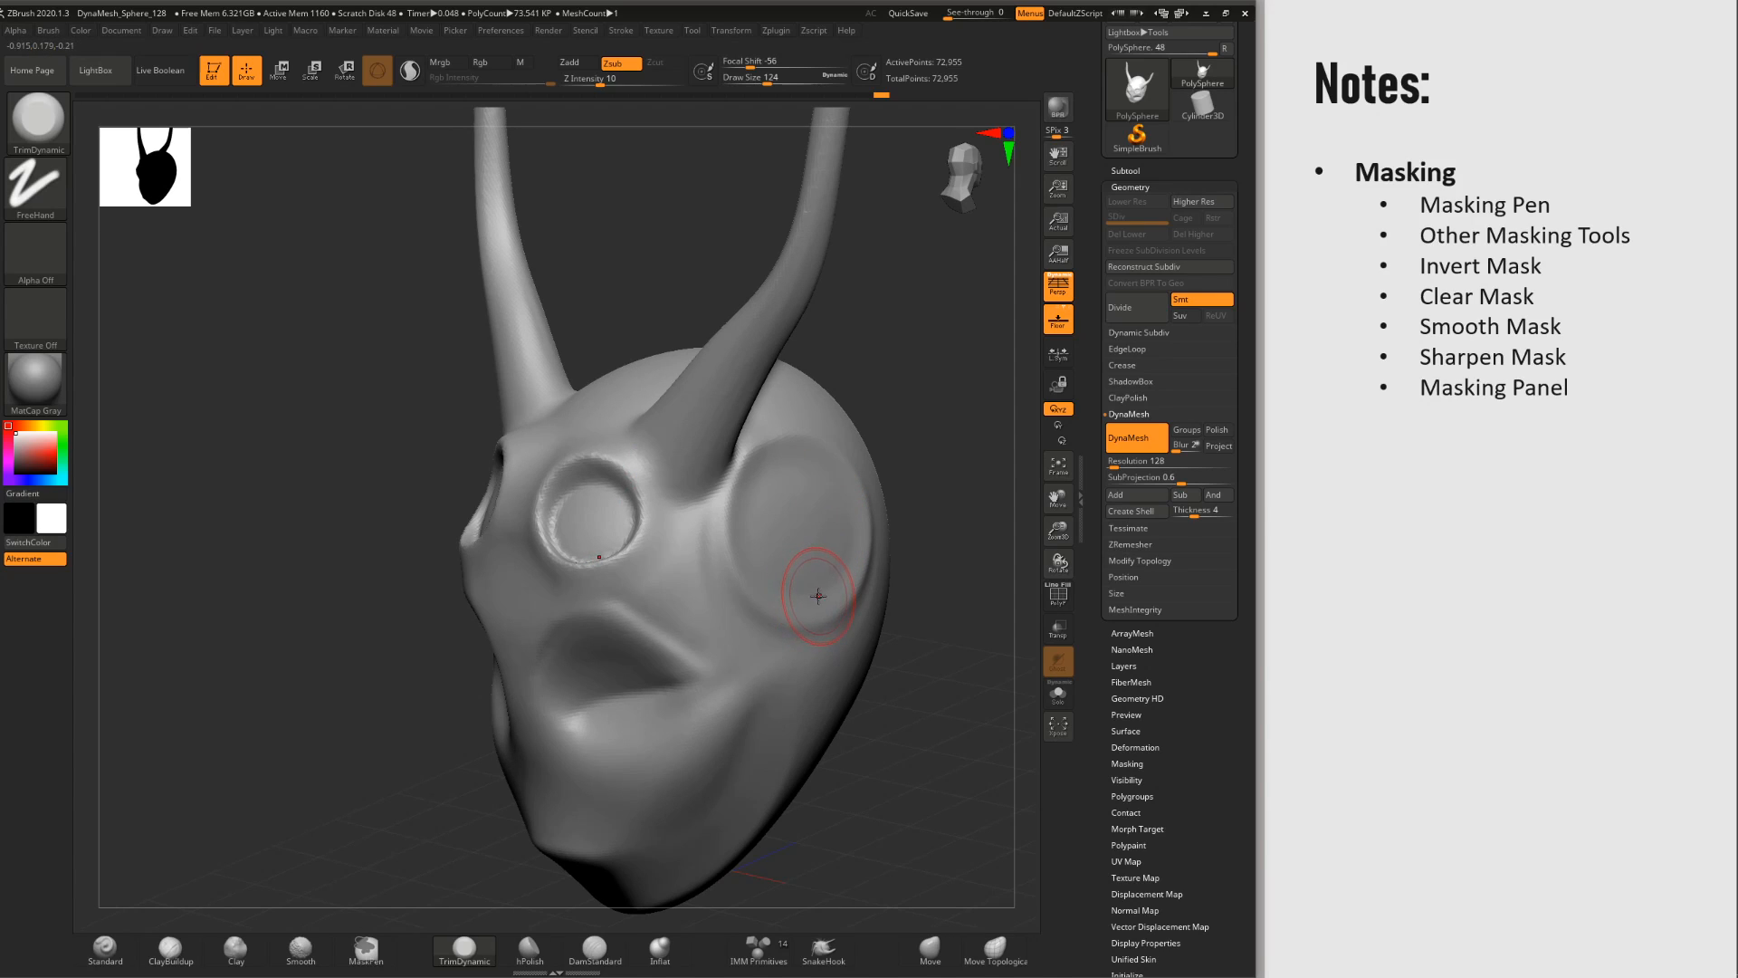
pyautogui.moveTo(805, 493); pyautogui.dragTo(710, 458, button='right')
pyautogui.keyDown('ctrl'); pyautogui.moveTo(623, 385); pyautogui.dragTo(644, 378); pyautogui.keyUp('ctrl')
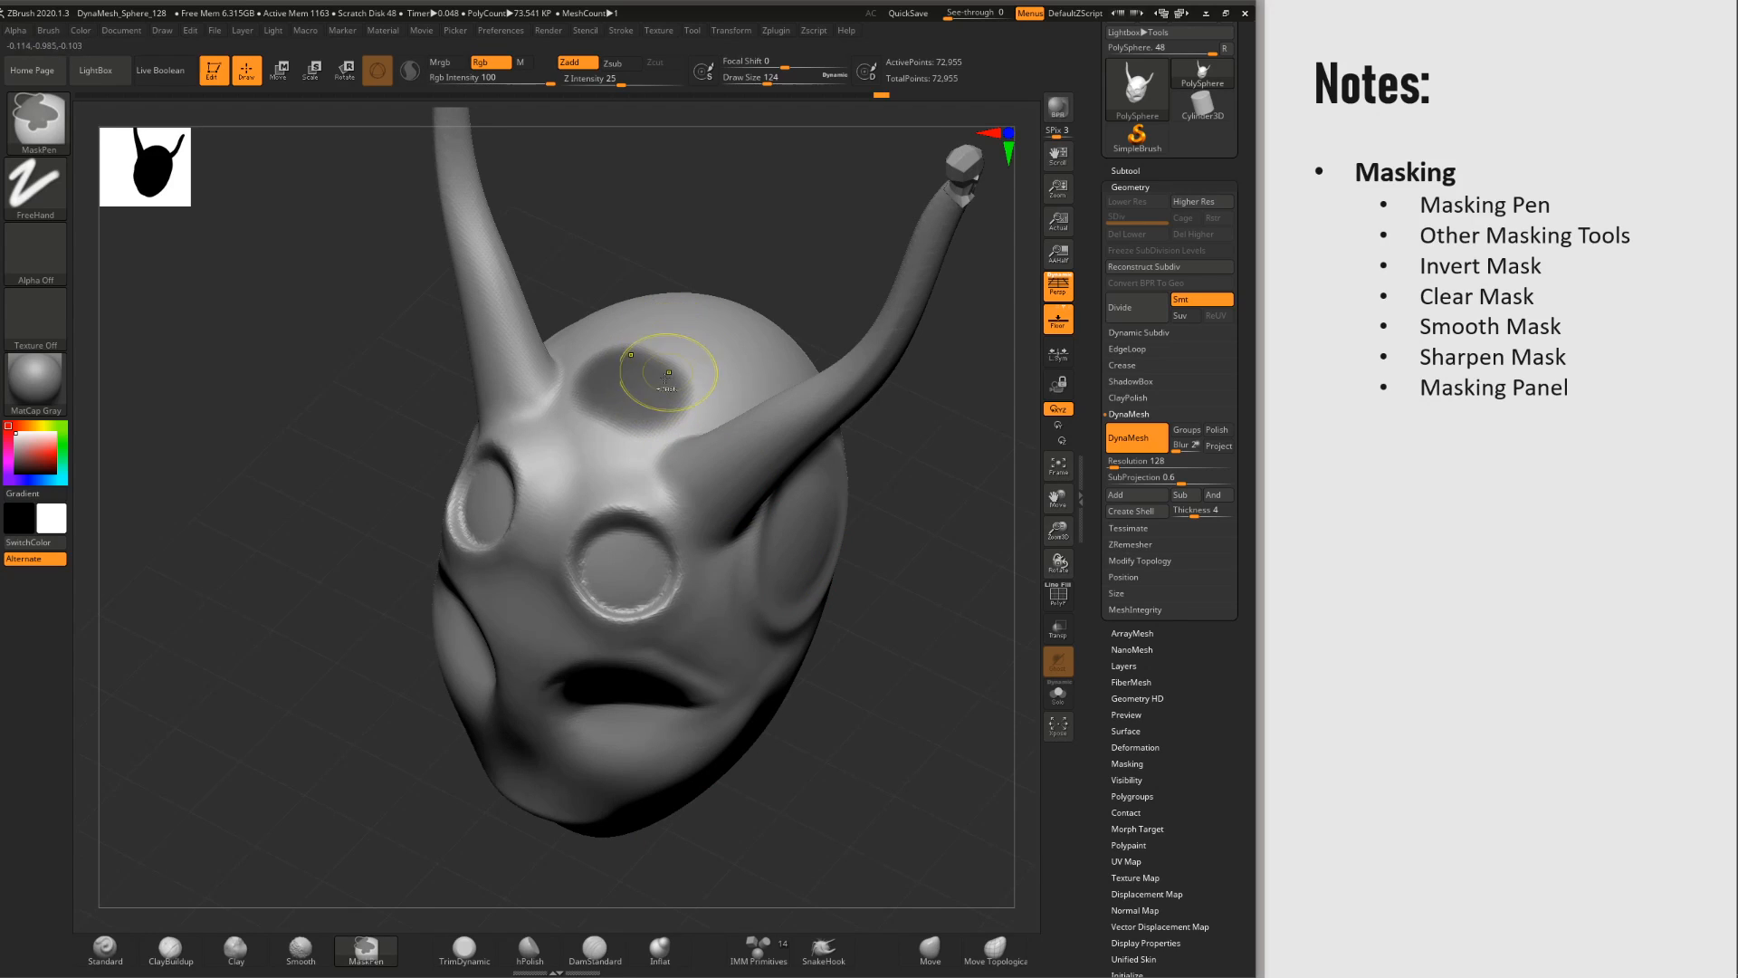
pyautogui.press('b')
pyautogui.press('t')
pyautogui.press('d')
# Step: Blur the edges of the forehead mask patch and sharpen them again
pyautogui.keyDown('ctrl'); pyautogui.moveTo(669, 374); pyautogui.dragTo(671, 416, button='right'); pyautogui.keyUp('ctrl')
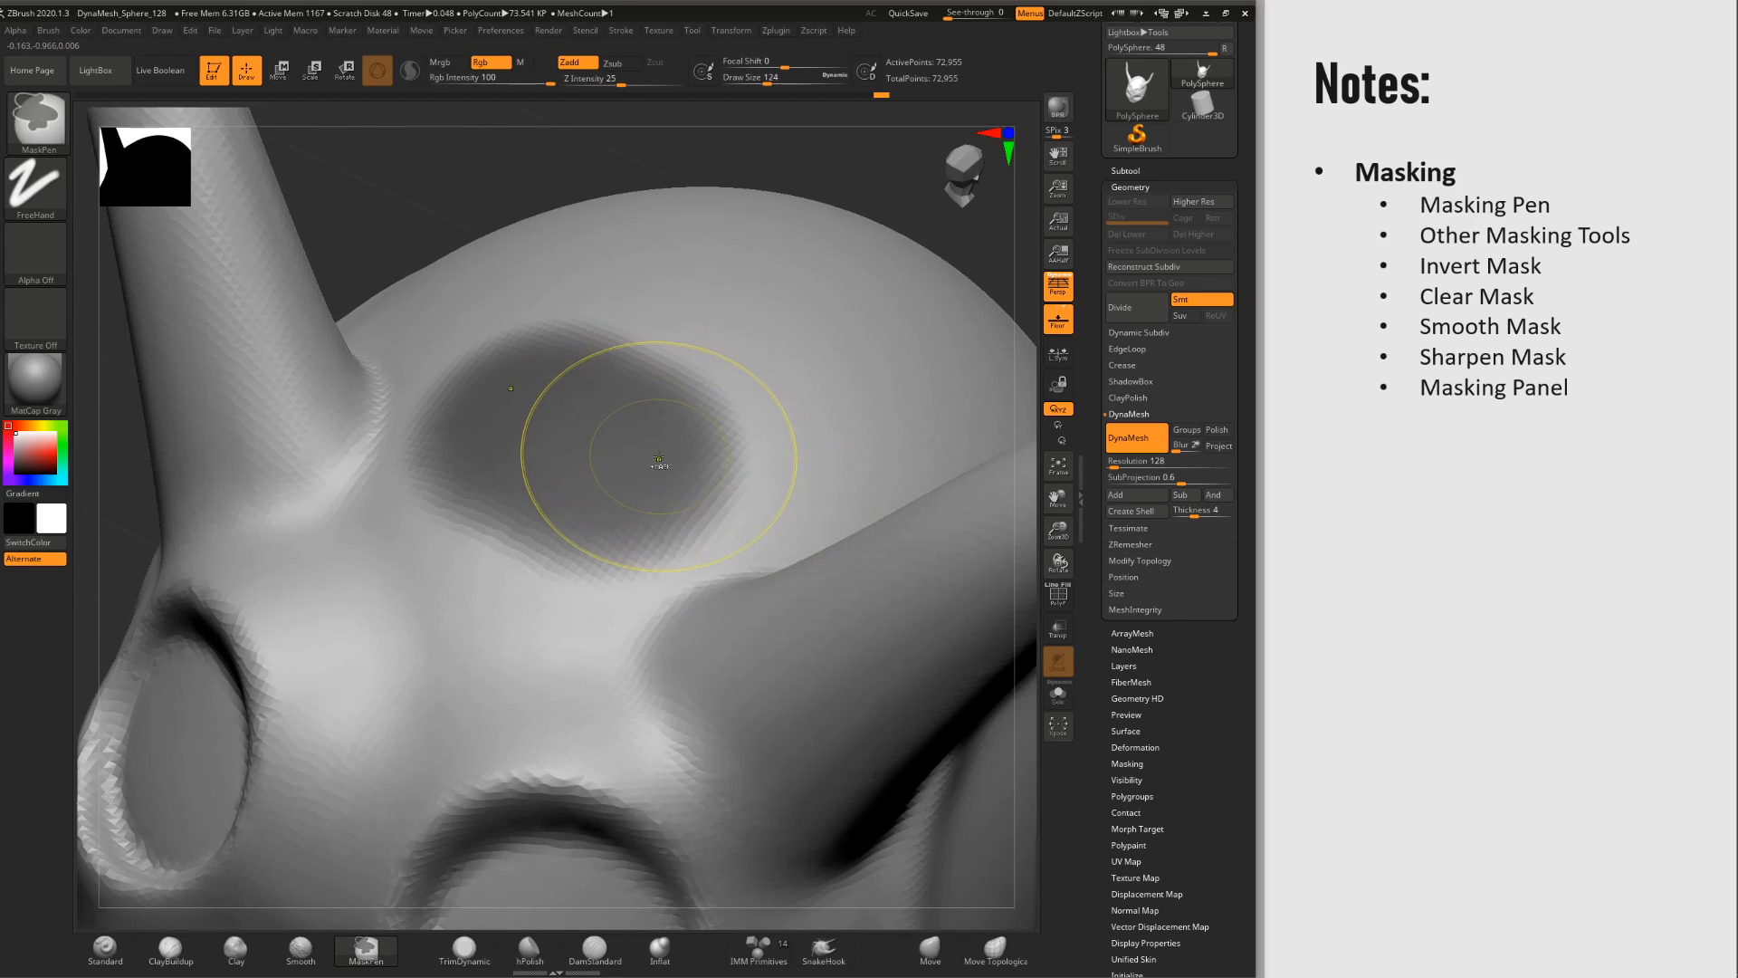
pyautogui.keyDown('ctrl'); pyautogui.click(657, 454); pyautogui.keyUp('ctrl')
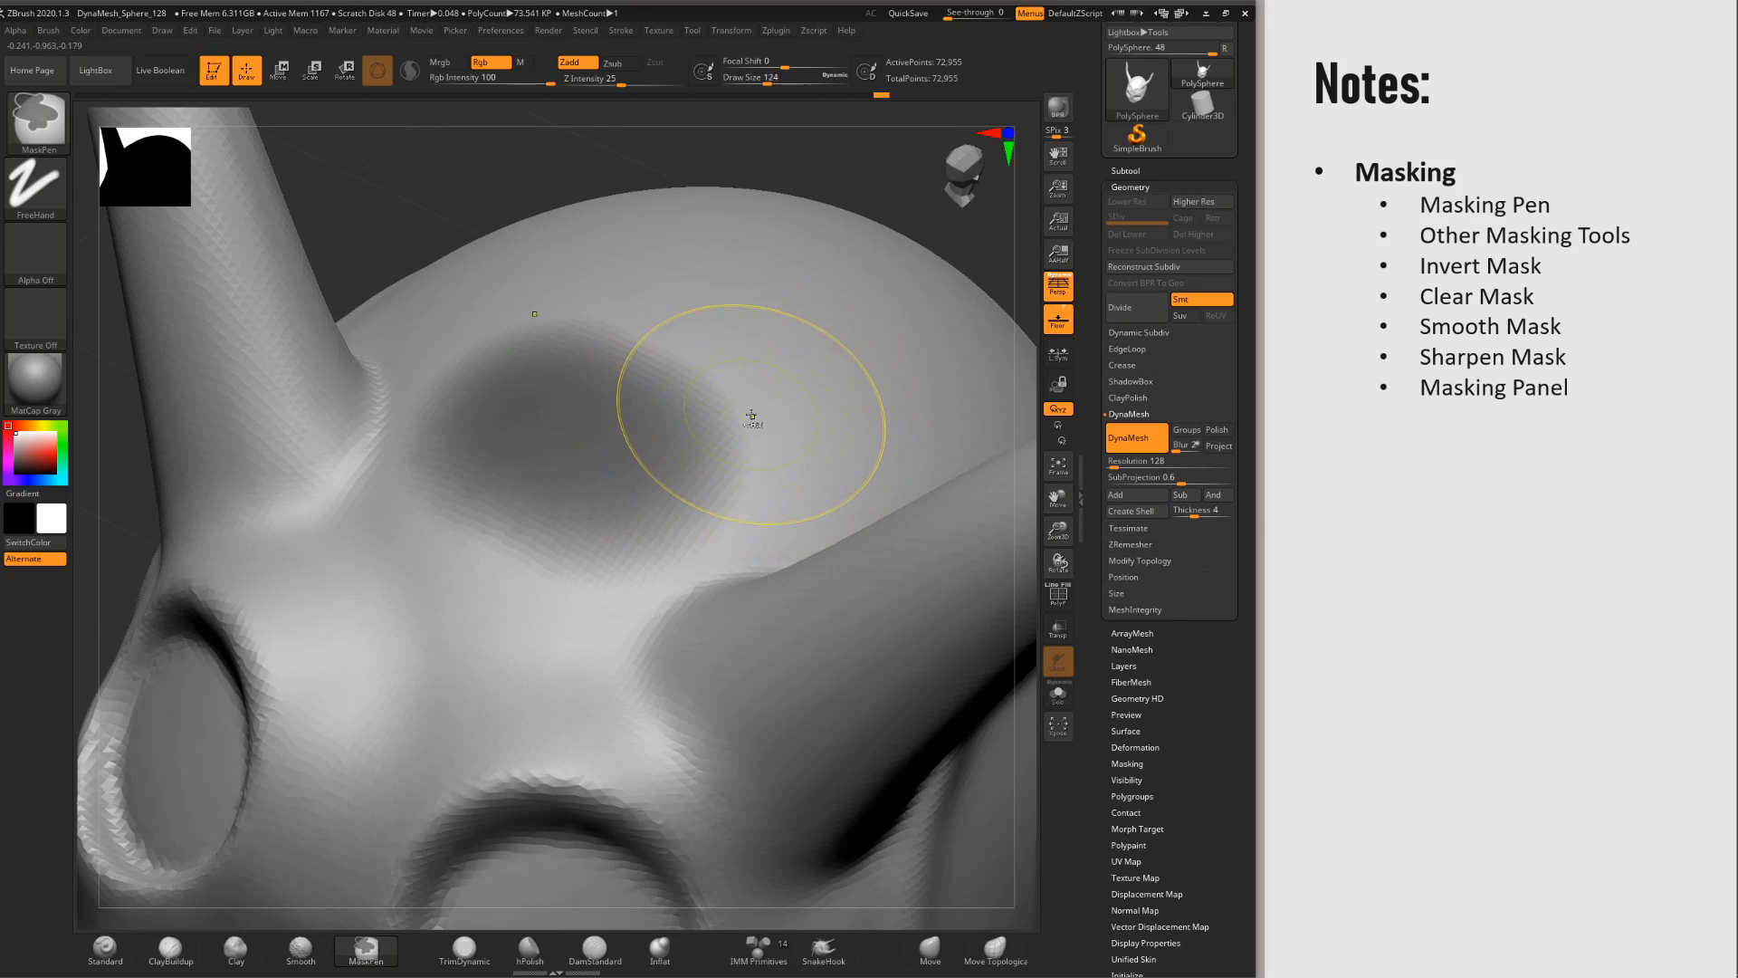
pyautogui.keyDown('ctrl'); pyautogui.keyDown('alt'); pyautogui.click(776, 403); pyautogui.keyUp('alt'); pyautogui.keyUp('ctrl')
pyautogui.keyDown('ctrl'); pyautogui.keyDown('alt'); pyautogui.click(779, 416); pyautogui.keyUp('alt'); pyautogui.keyUp('ctrl')
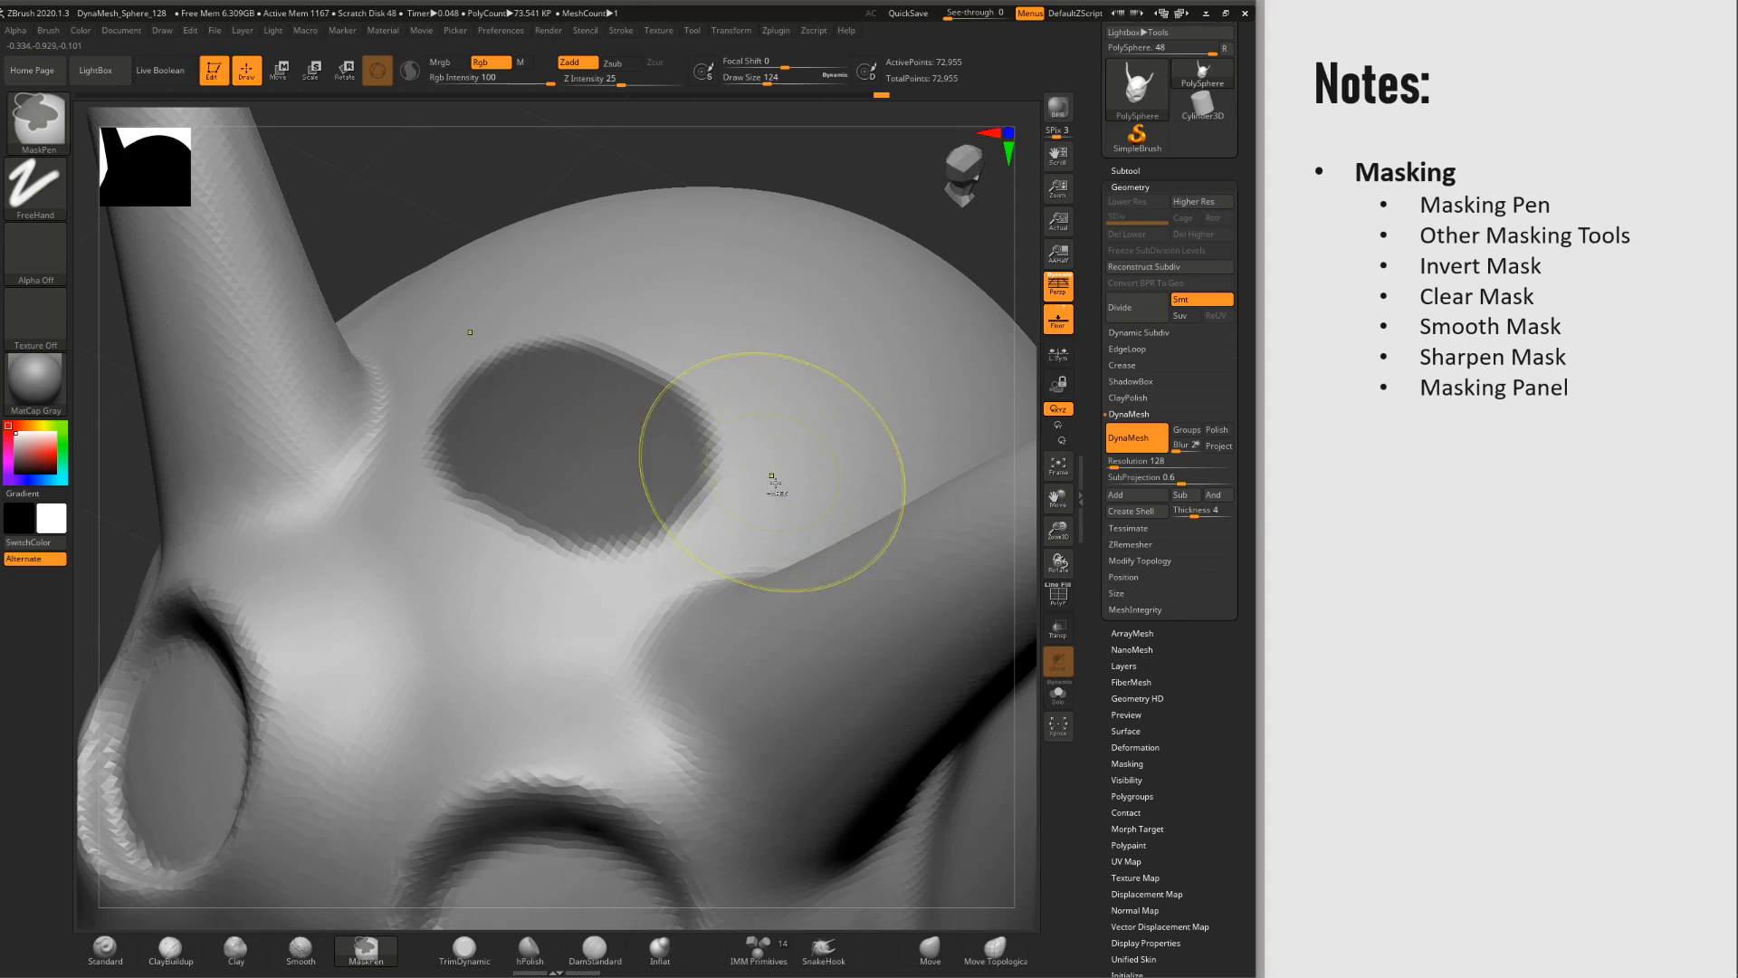
# Step: Blur the forehead mask and sharpen its edge several times with the BlurMask and SharpenMask commands
pyautogui.press('f')
pyautogui.moveTo(744, 500)
pyautogui.mouseDown(button='right')
pyautogui.moveTo(784, 467)
pyautogui.moveTo(725, 455)
pyautogui.moveTo(790, 444)
pyautogui.mouseUp(button='right')
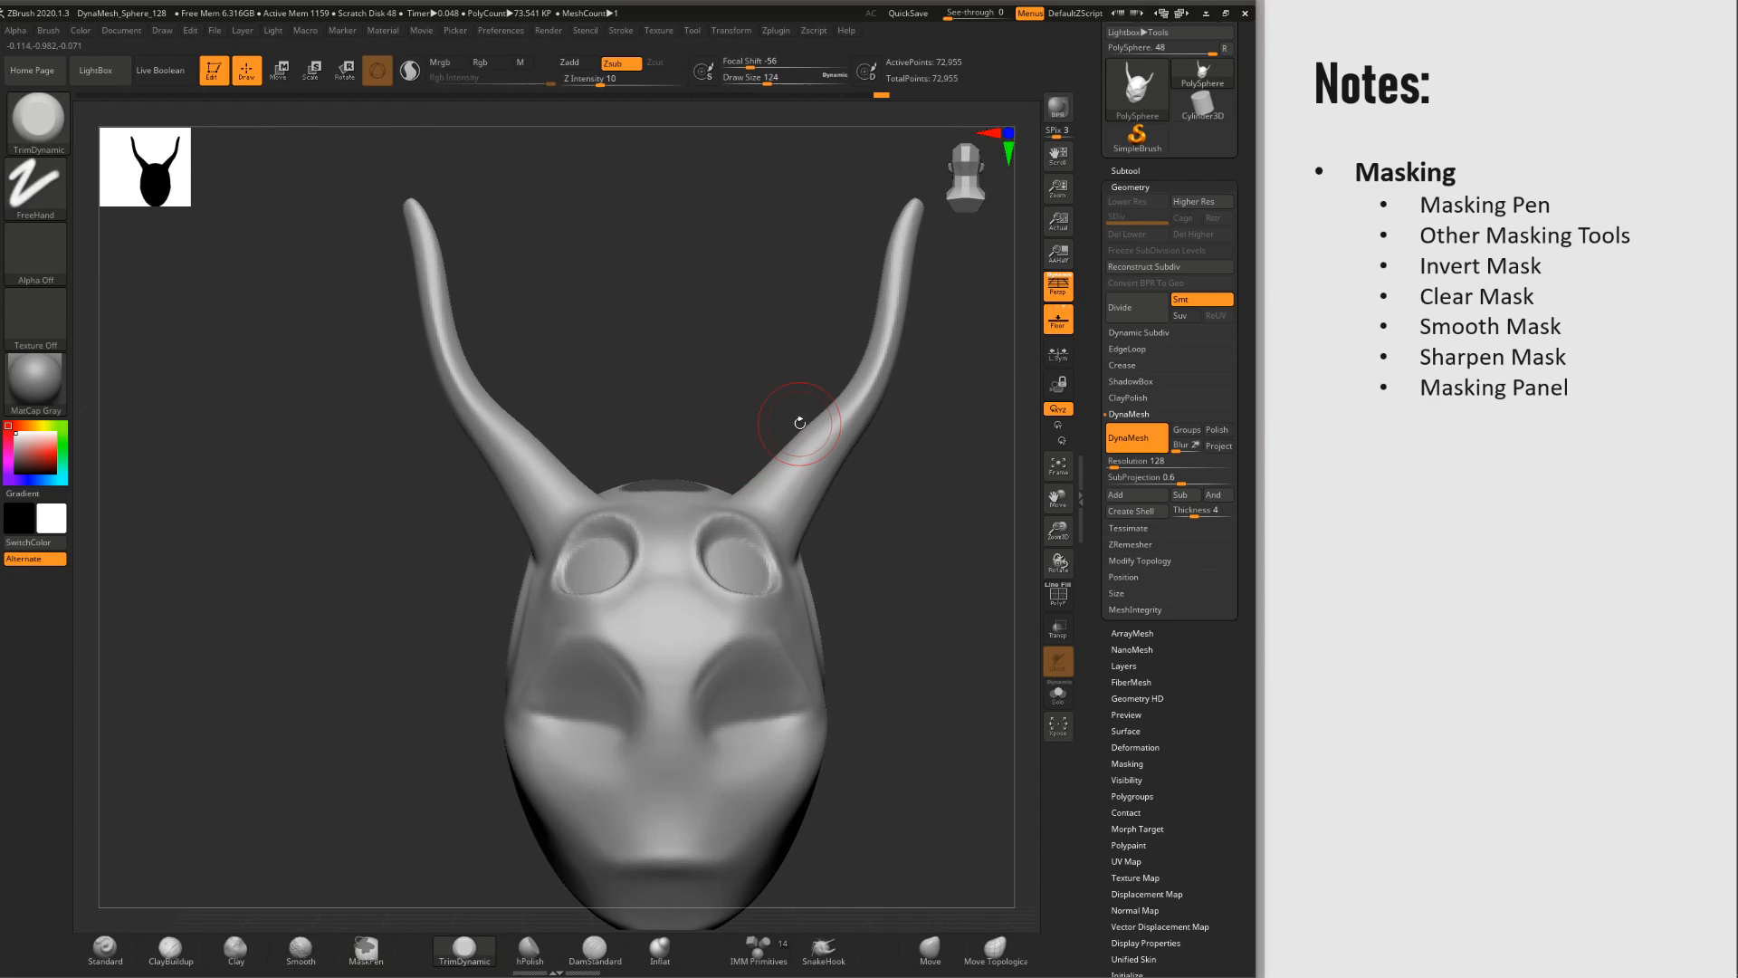
pyautogui.click(1126, 764)
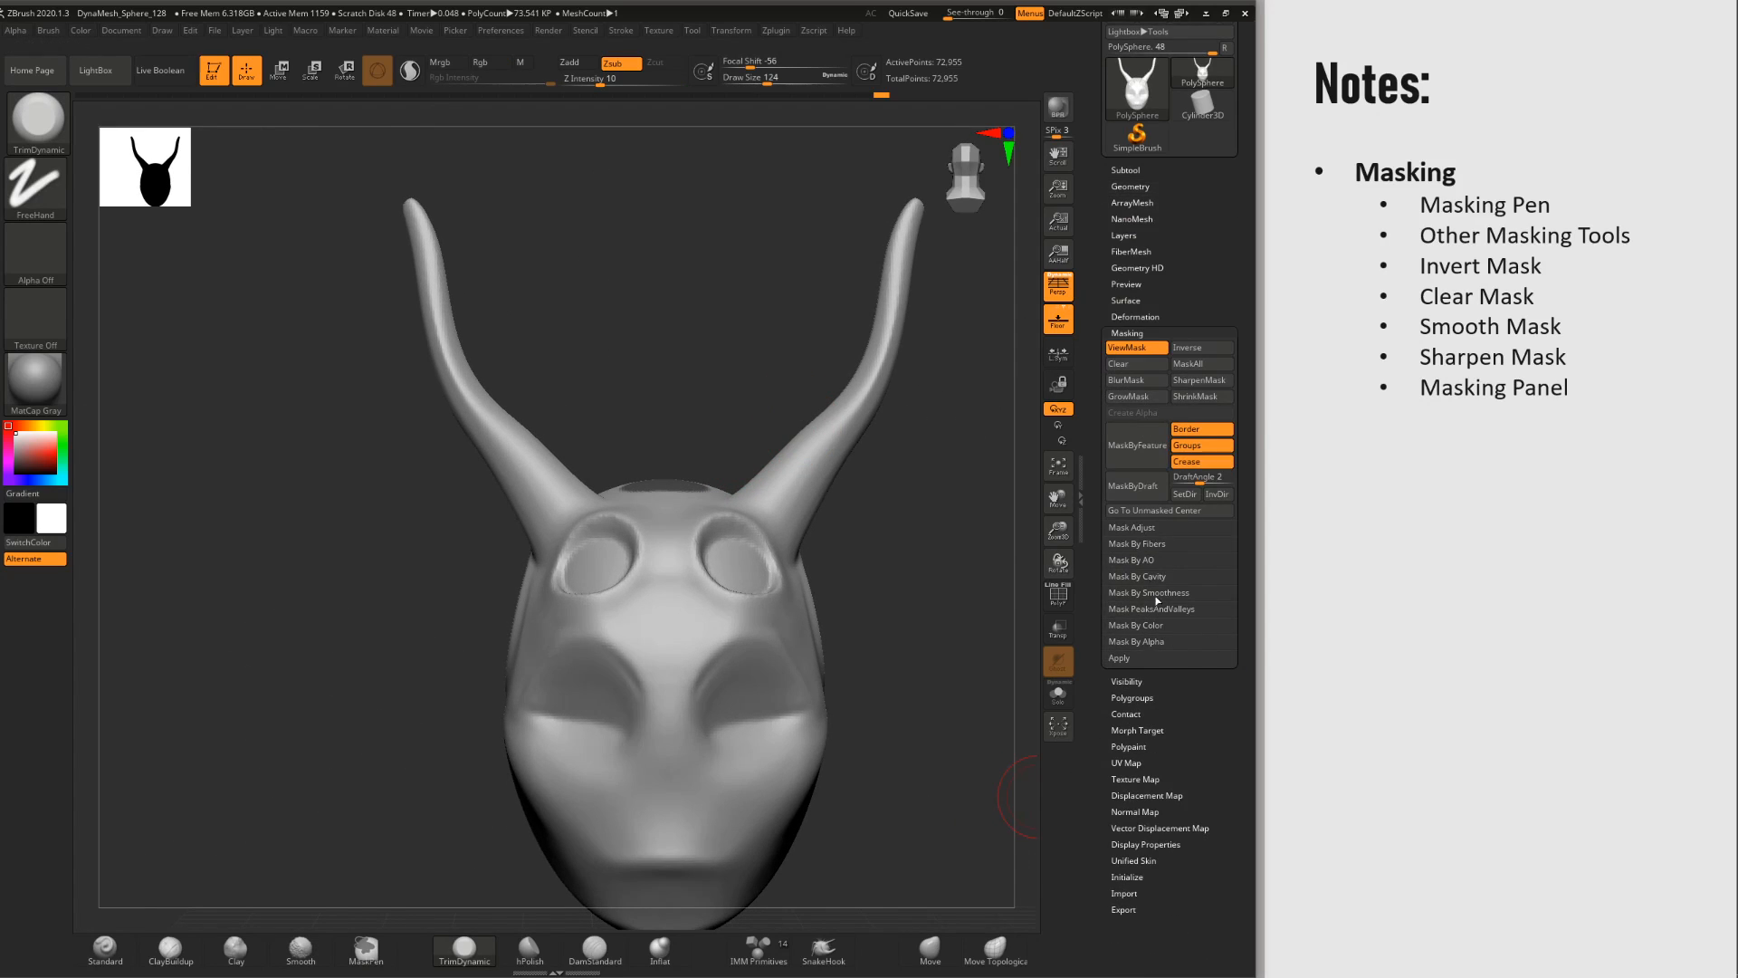
pyautogui.moveTo(946, 463); pyautogui.dragTo(908, 540, button='right')
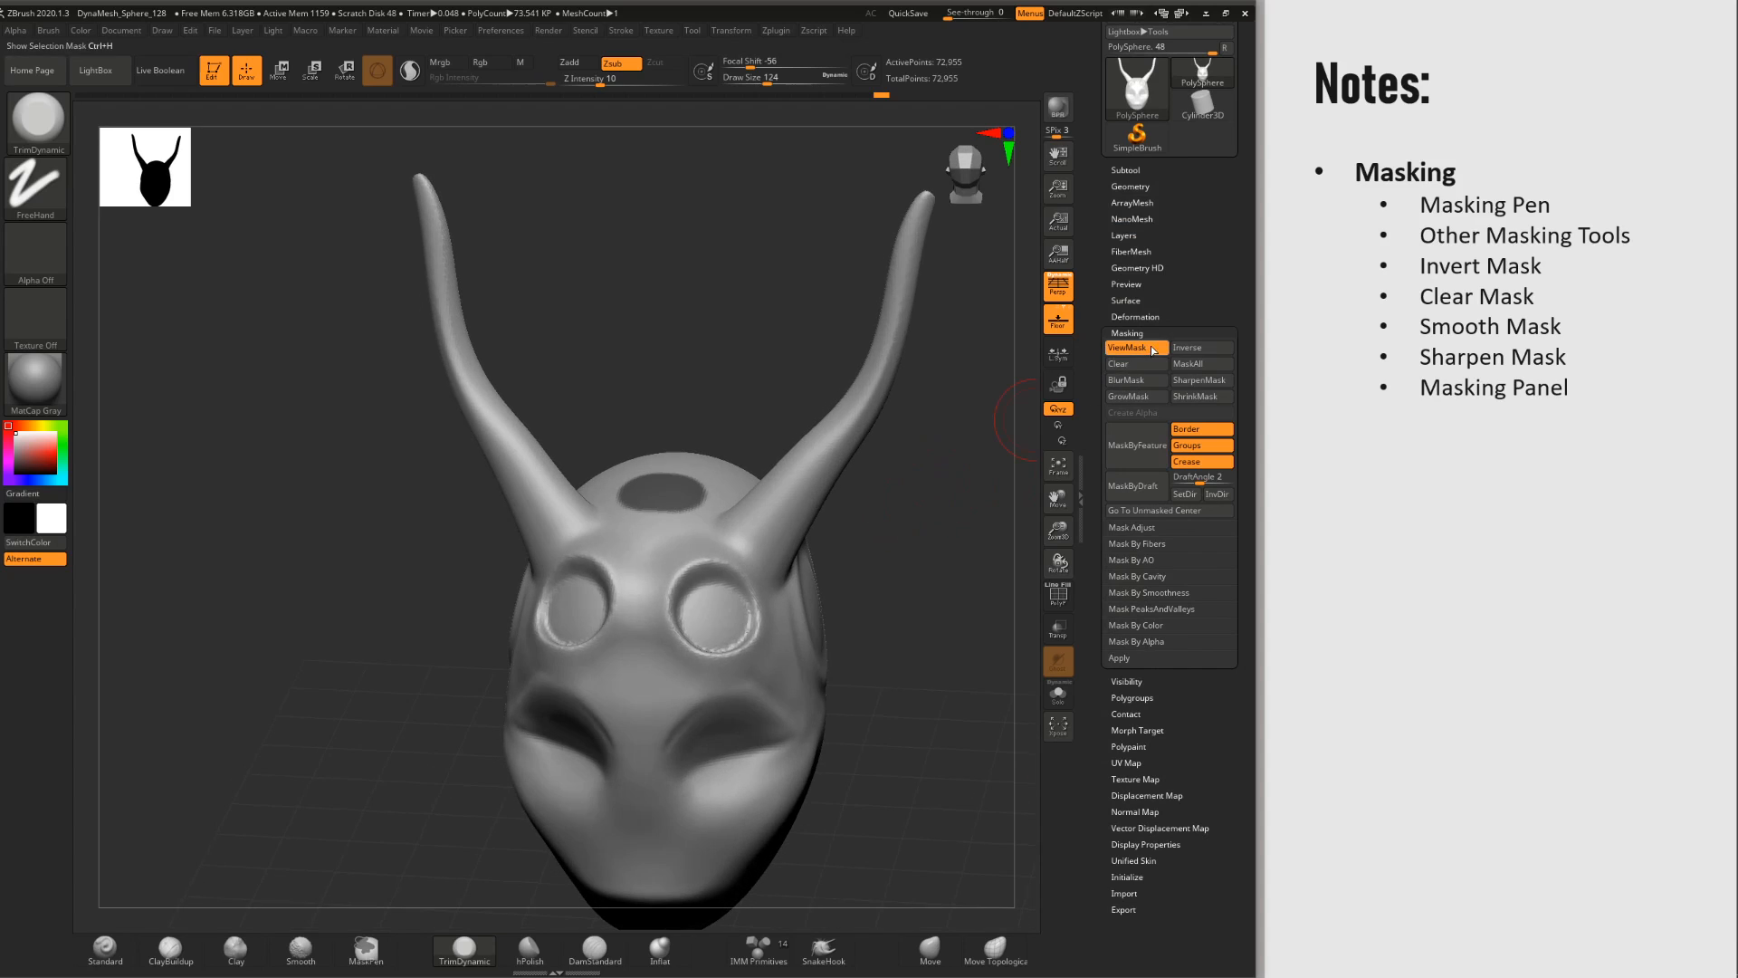
pyautogui.click(1135, 380)
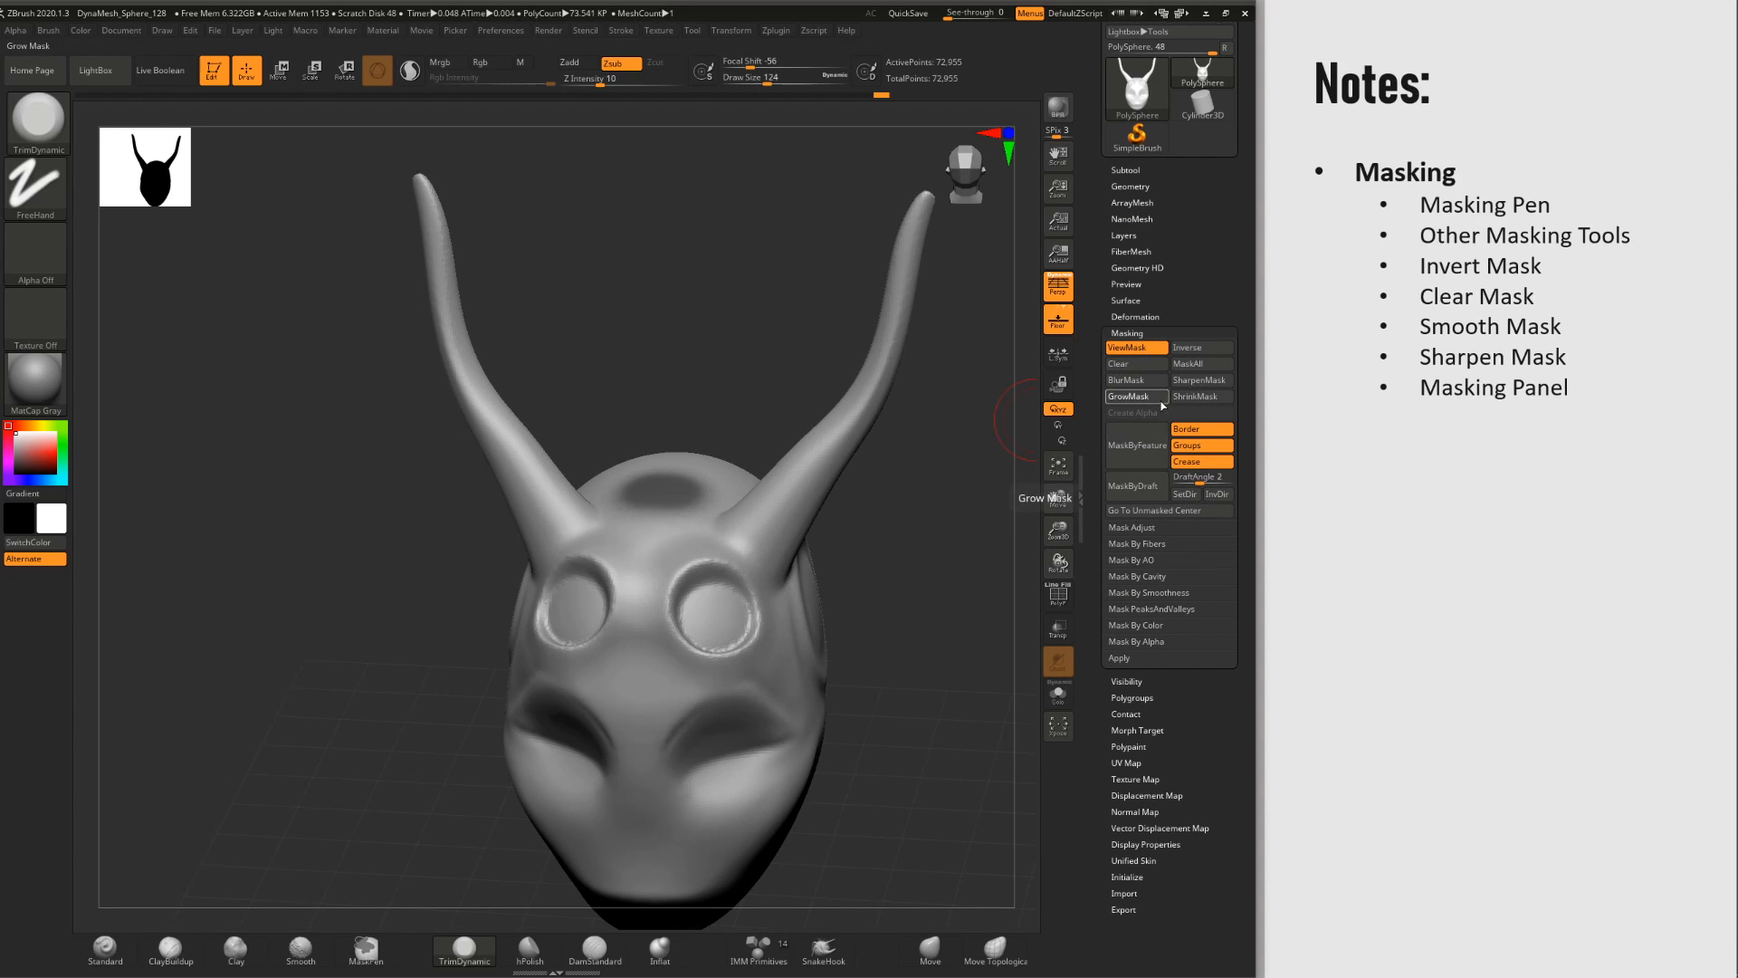
pyautogui.click(1204, 382)
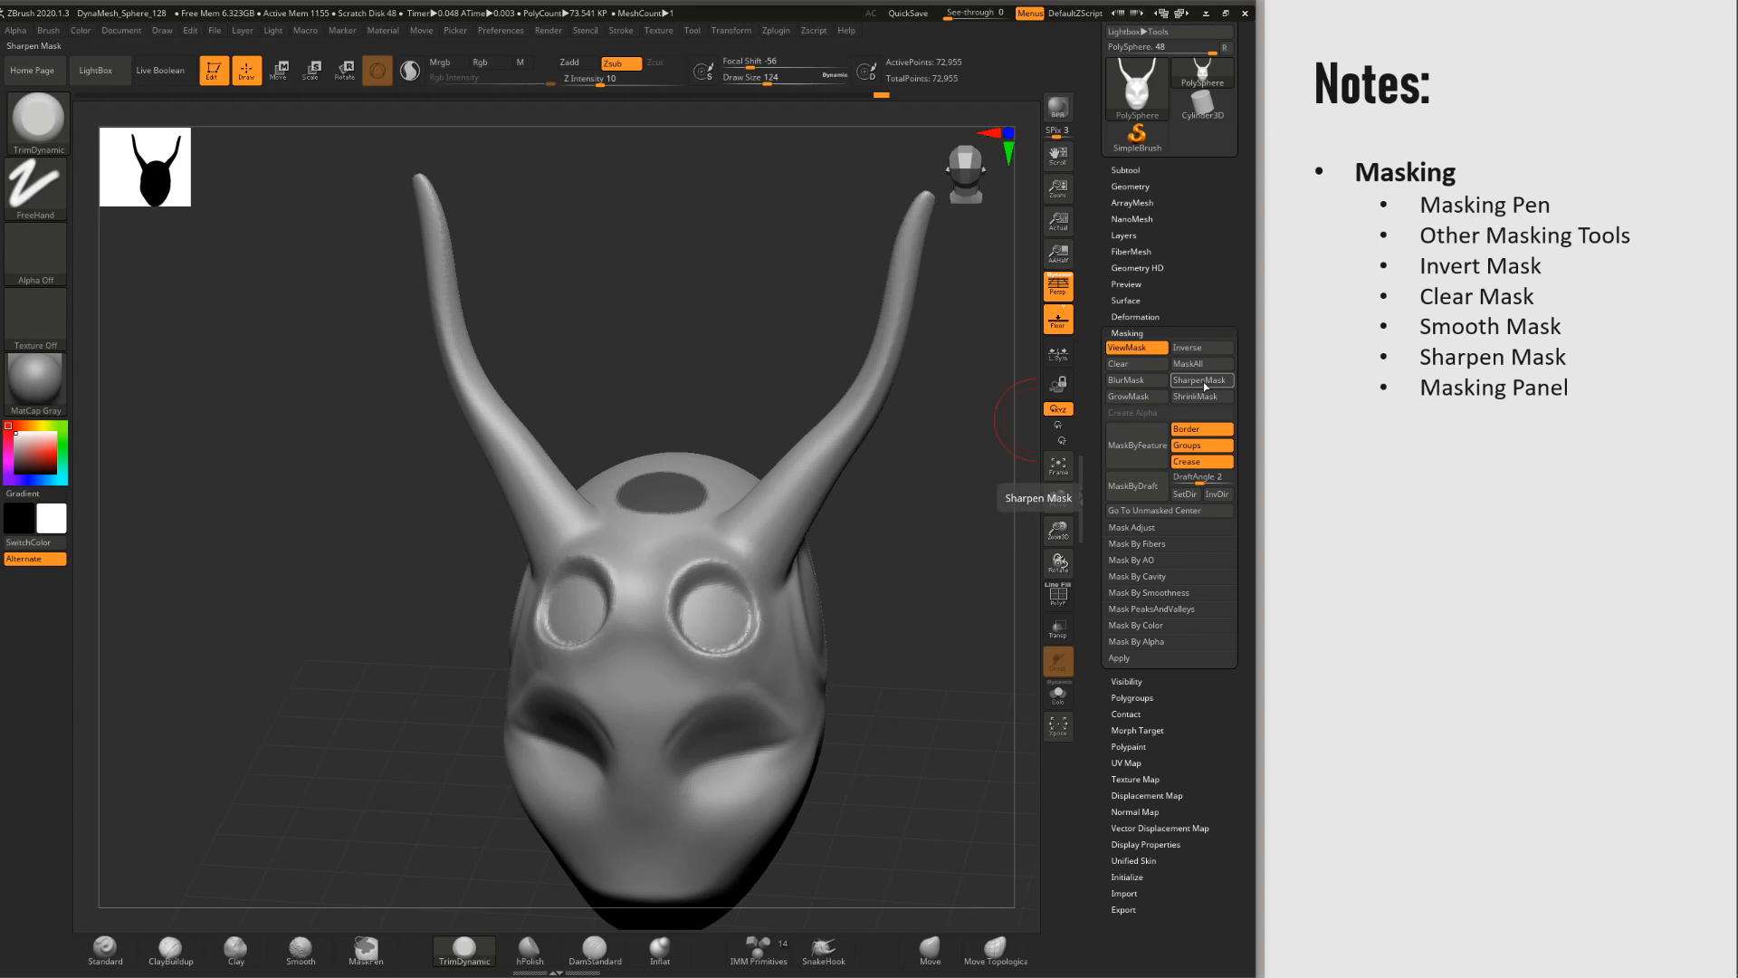
pyautogui.click(1203, 382)
pyautogui.click(1199, 383)
pyautogui.click(1197, 384)
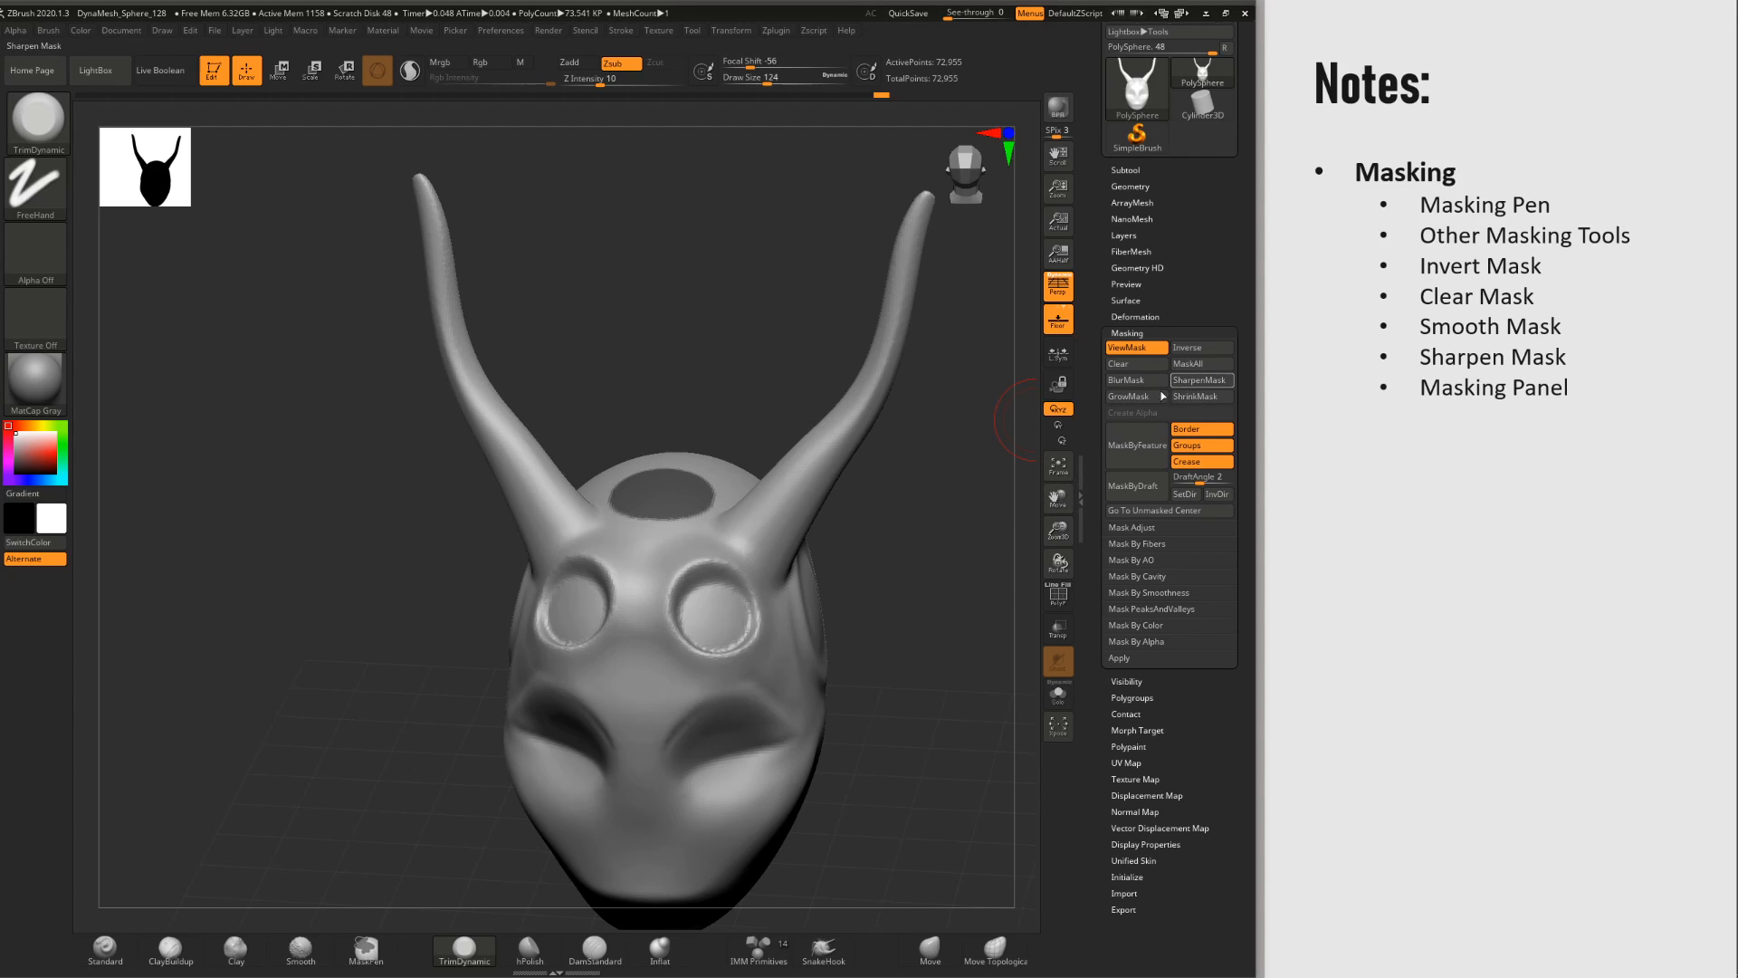
pyautogui.moveTo(1012, 593); pyautogui.dragTo(935, 662)
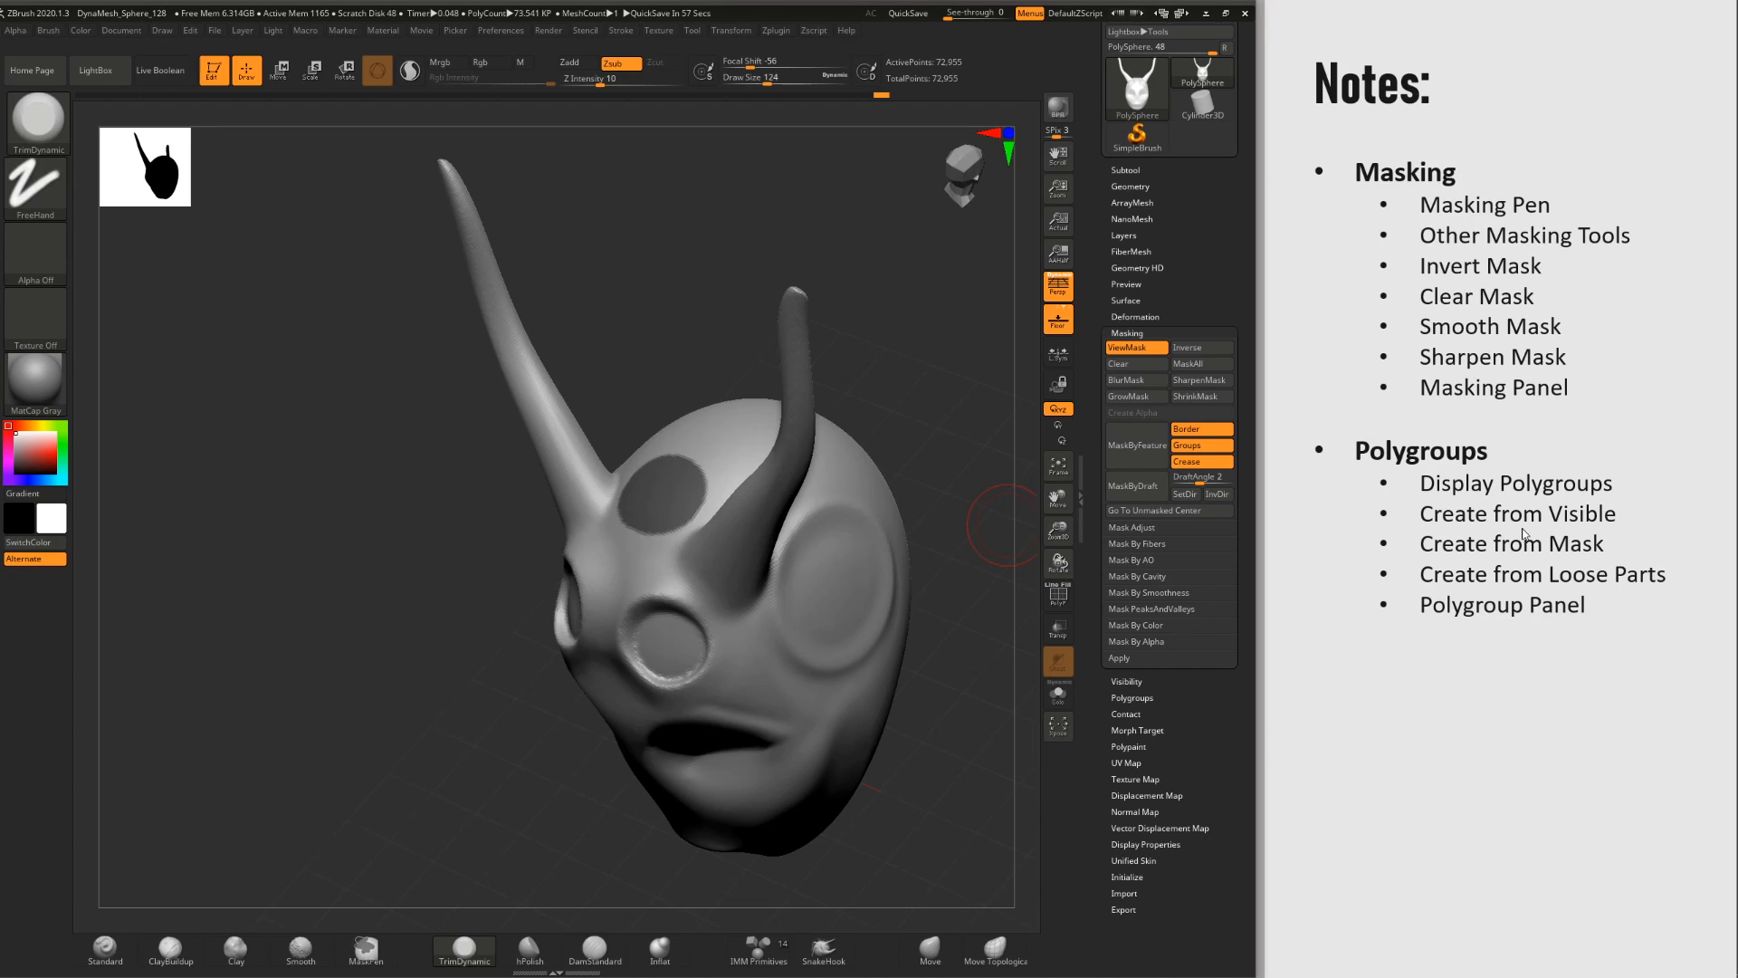
# Step: Turn off the mask display and turn on Draw Polyframe to show the head's polygroup colour and wireframe
pyautogui.moveTo(663, 345); pyautogui.dragTo(713, 292, button='right')
pyautogui.hotkey('ctrl', 'h')
pyautogui.moveTo(779, 460); pyautogui.dragTo(930, 490, button='right')
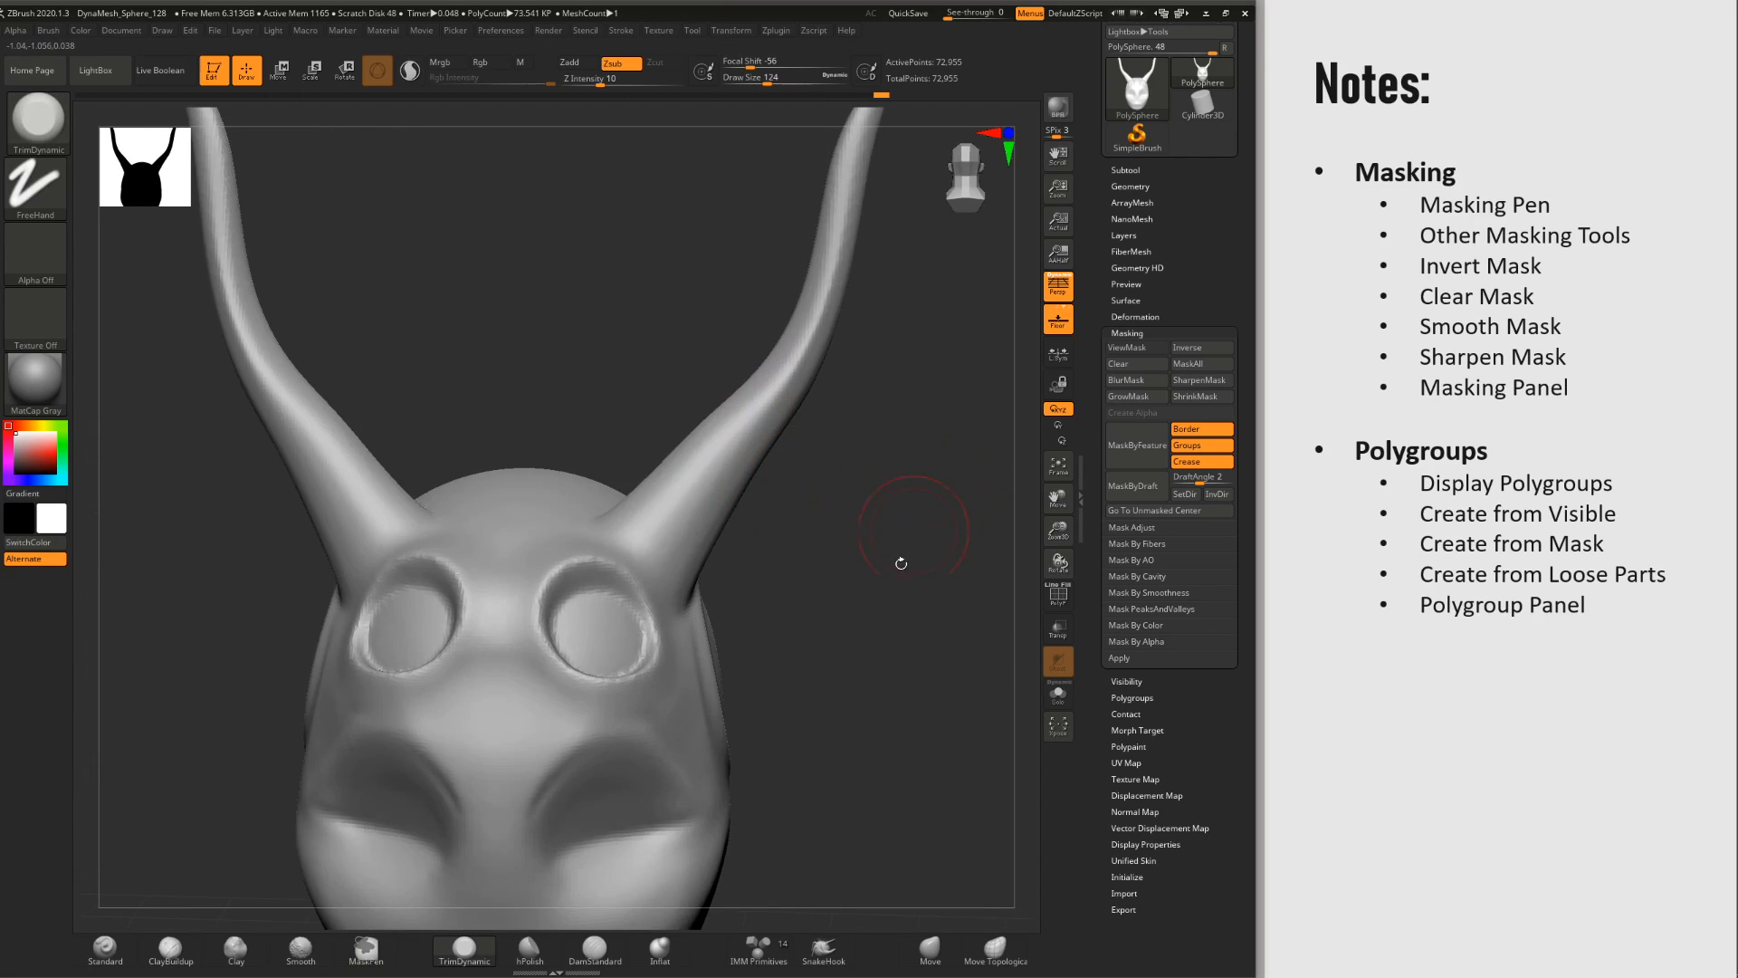
pyautogui.keyDown('alt'); pyautogui.moveTo(900, 562); pyautogui.dragTo(861, 510, button='right'); pyautogui.keyUp('alt')
pyautogui.keyDown('ctrl'); pyautogui.moveTo(976, 562); pyautogui.dragTo(958, 516, button='right'); pyautogui.keyUp('ctrl')
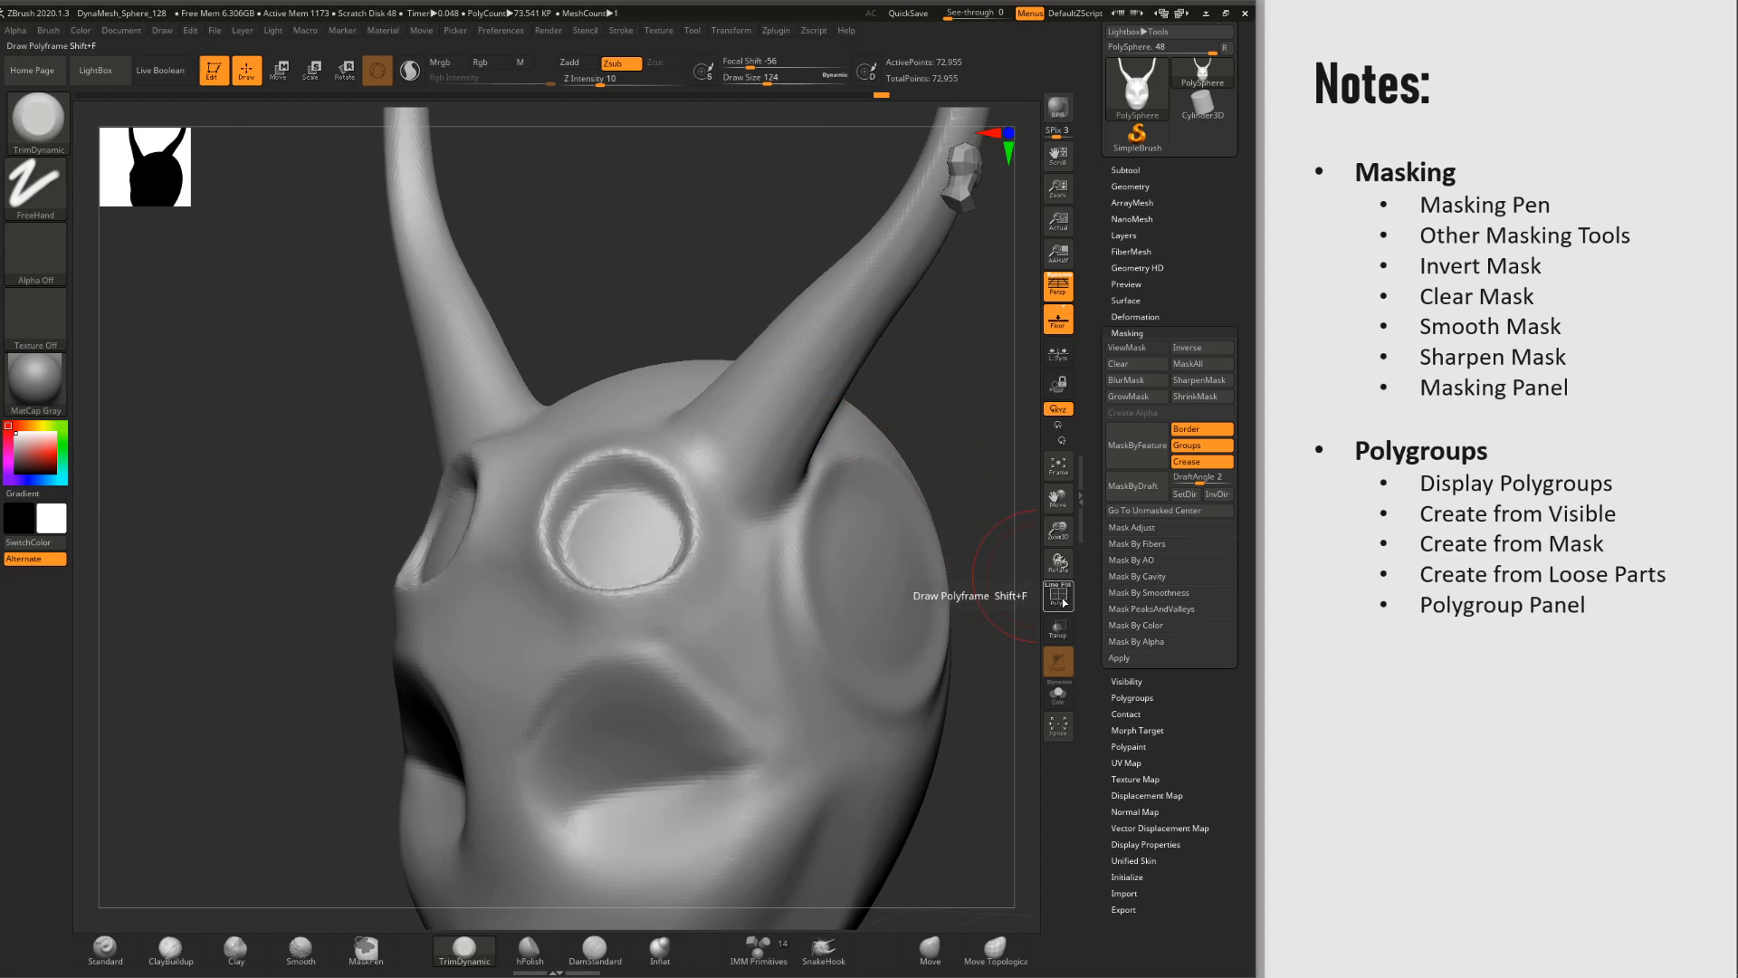
pyautogui.click(1066, 600)
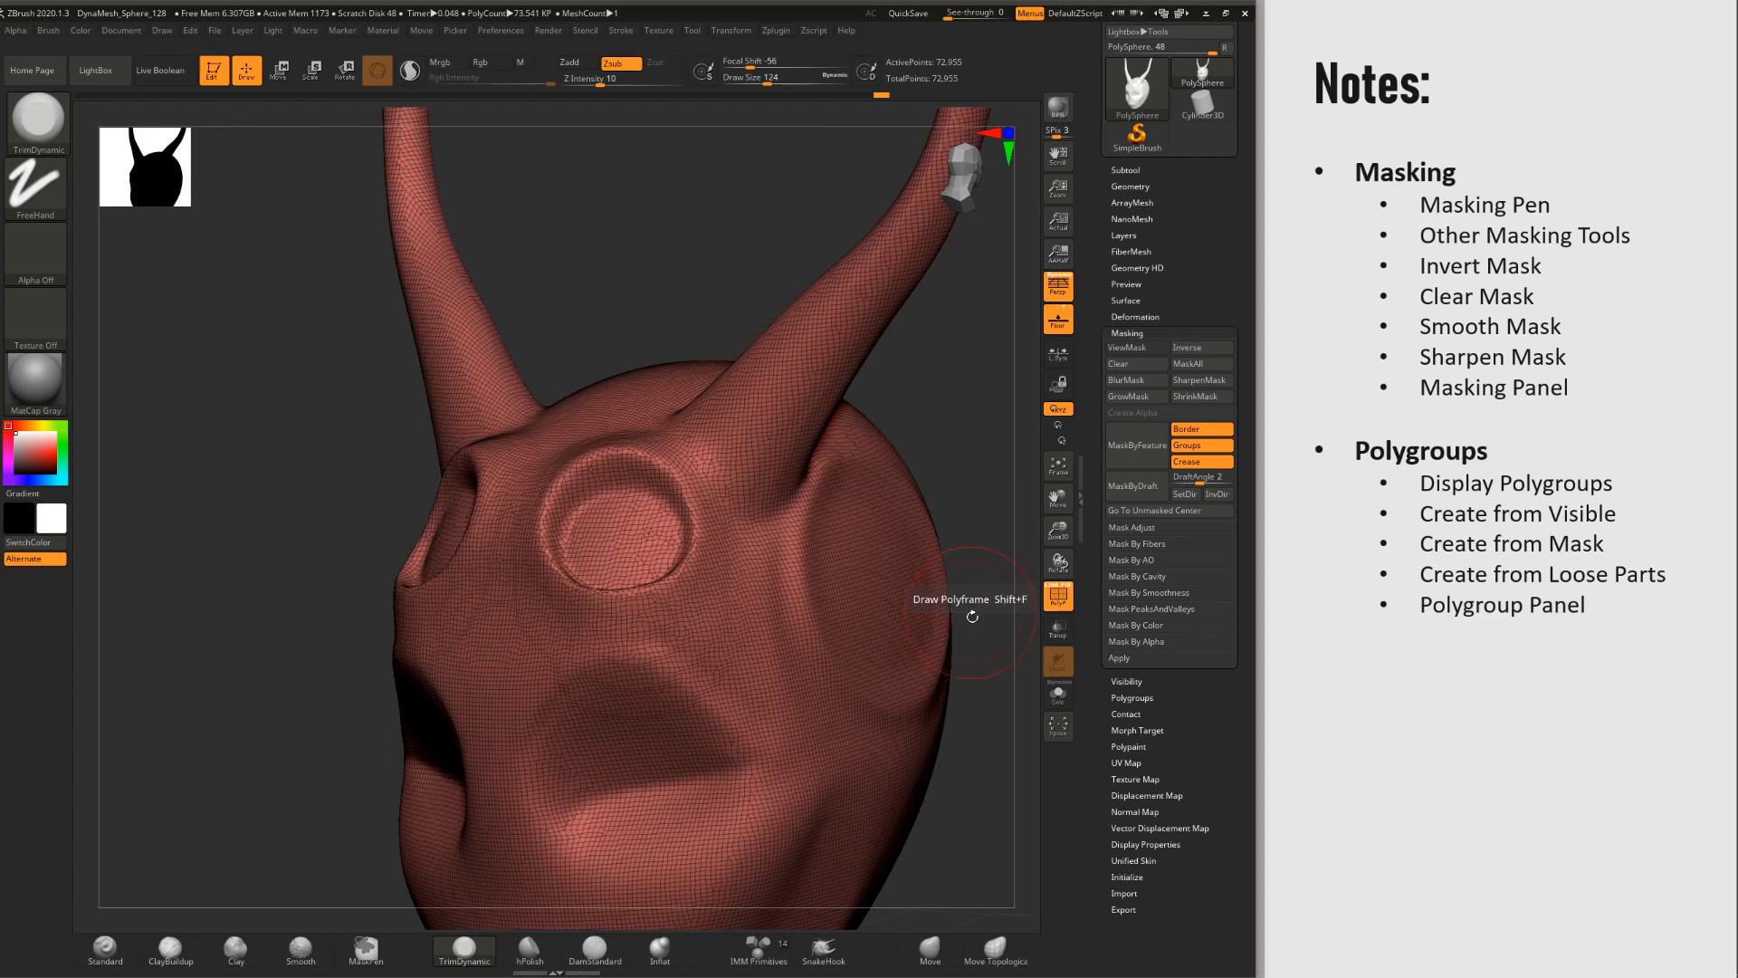
# Step: Assign the whole visible head to a new polygroup twice in succession
pyautogui.keyDown('ctrl'); pyautogui.moveTo(977, 579); pyautogui.dragTo(891, 588, button='right'); pyautogui.keyUp('ctrl')
pyautogui.keyDown('alt'); pyautogui.moveTo(634, 589); pyautogui.dragTo(803, 613, button='right'); pyautogui.keyUp('alt')
pyautogui.moveTo(842, 677); pyautogui.dragTo(755, 403, button='right')
pyautogui.keyDown('ctrl'); pyautogui.moveTo(754, 403); pyautogui.dragTo(757, 473, button='right'); pyautogui.keyUp('ctrl')
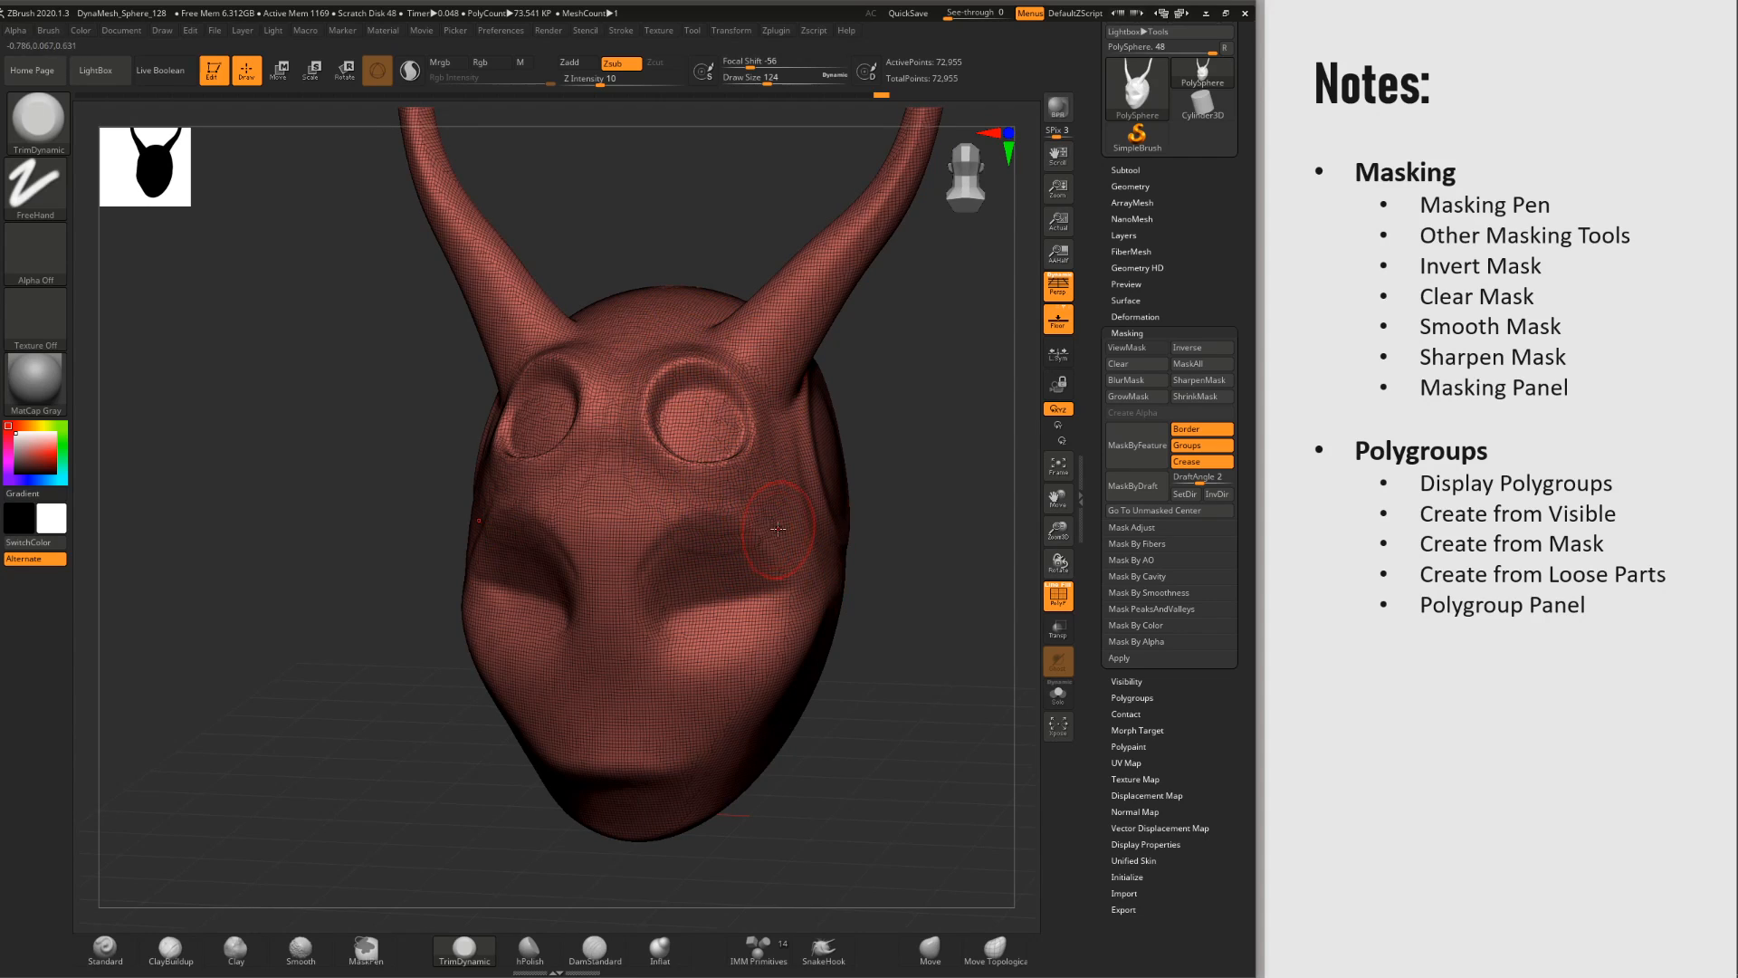
pyautogui.moveTo(711, 445); pyautogui.dragTo(744, 478, button='right')
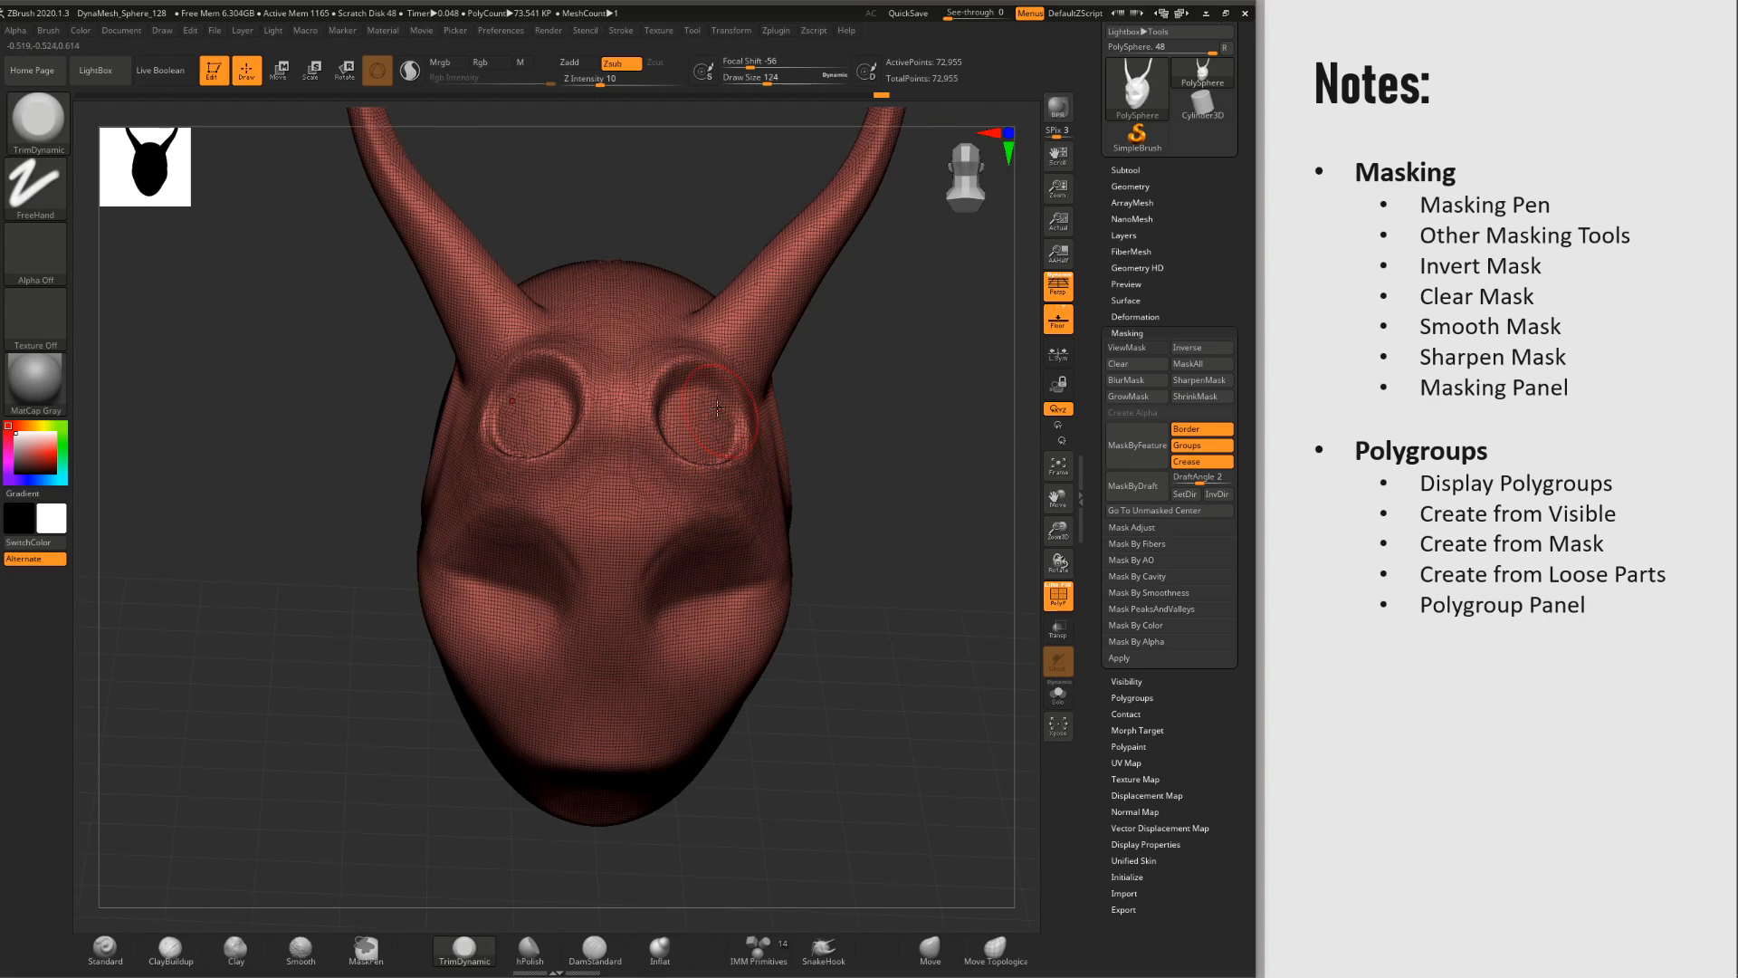
pyautogui.keyDown('ctrl'); pyautogui.moveTo(713, 410); pyautogui.dragTo(744, 458, button='right'); pyautogui.keyUp('ctrl')
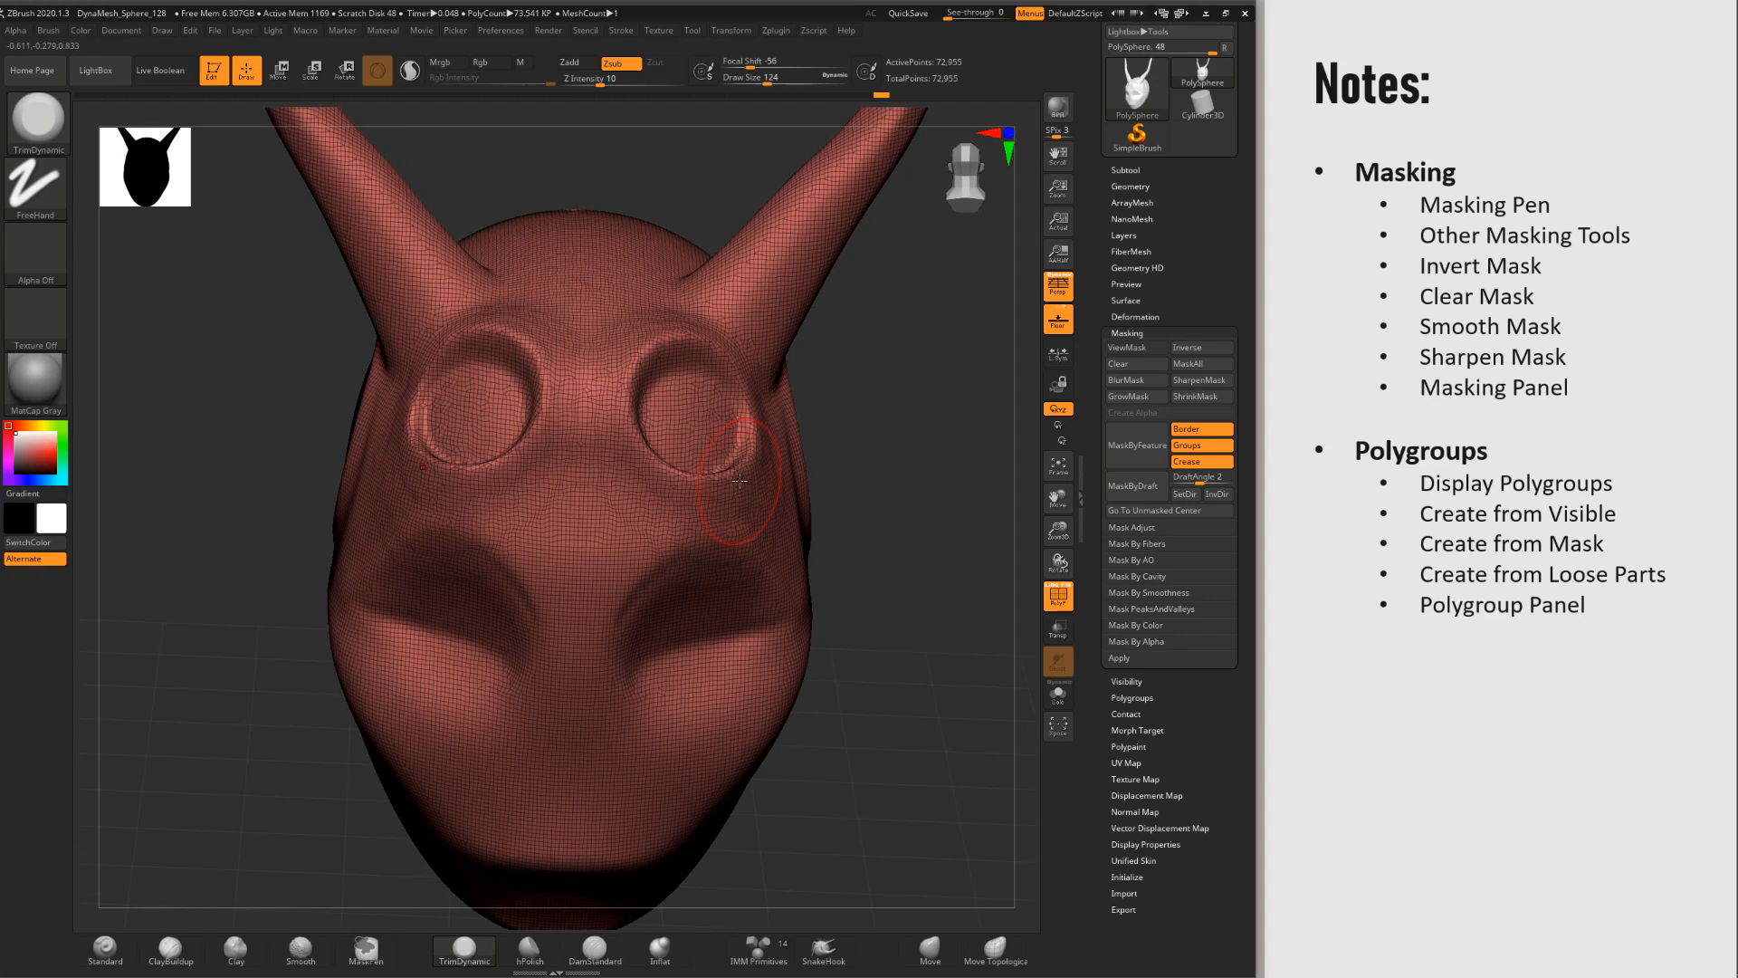
pyautogui.hotkey('ctrl', 'w')
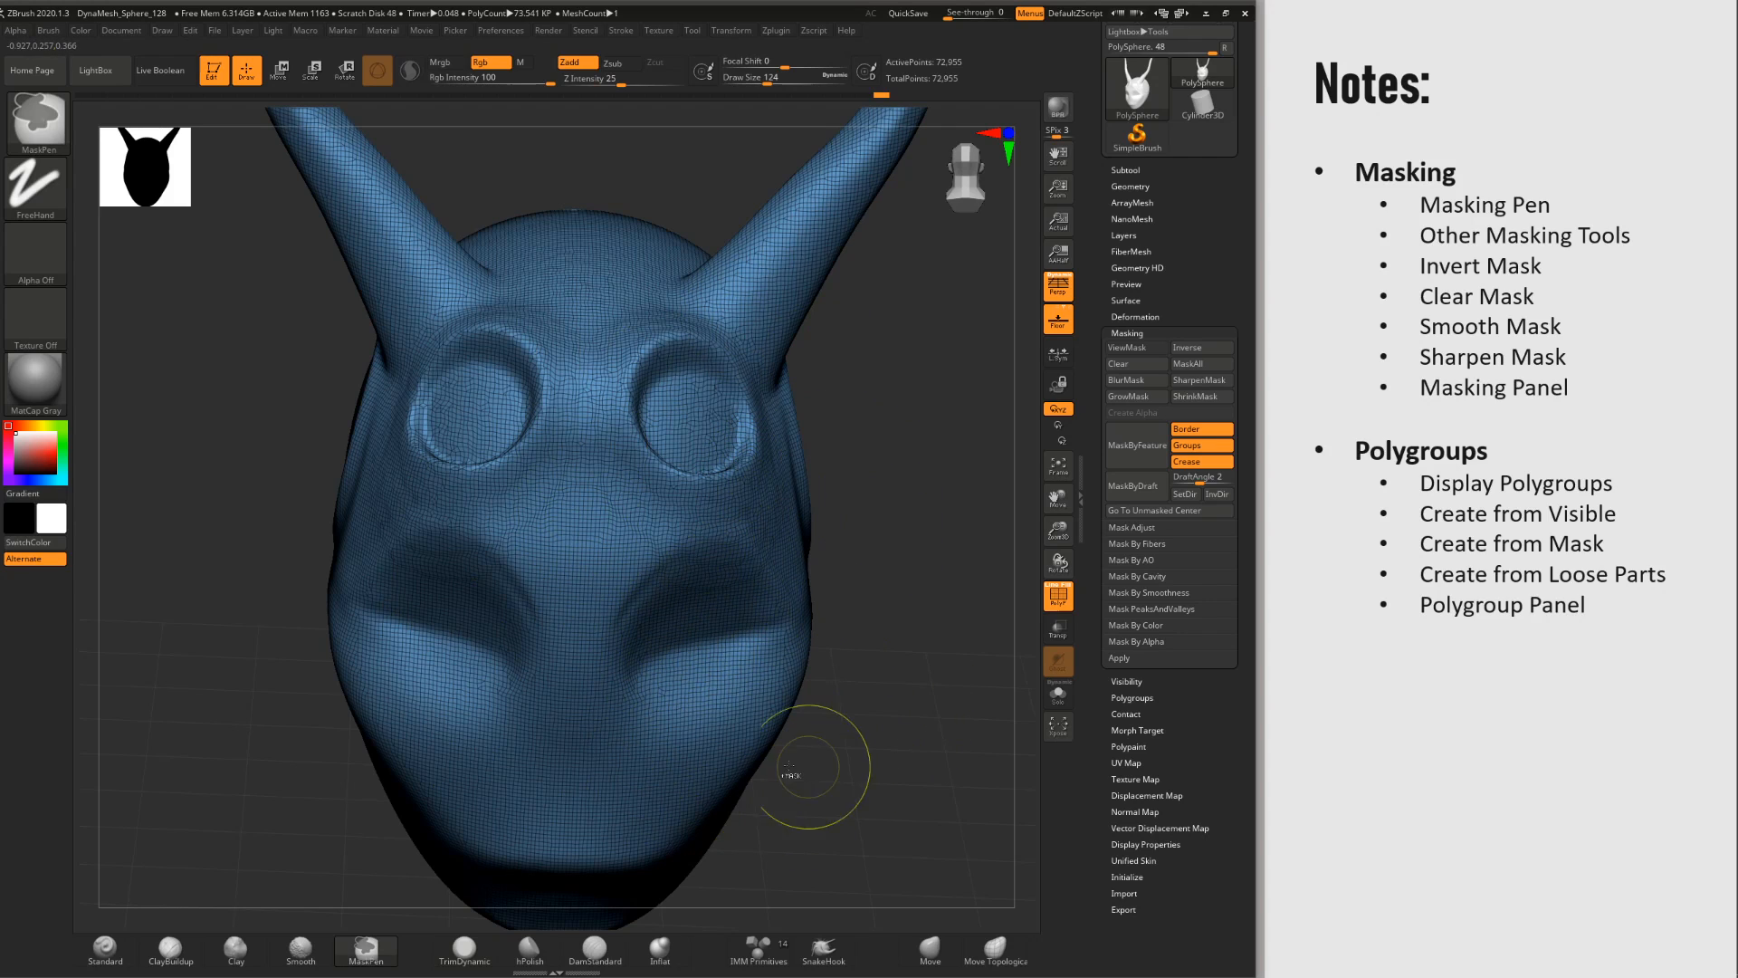
pyautogui.hotkey('ctrl', 'w')
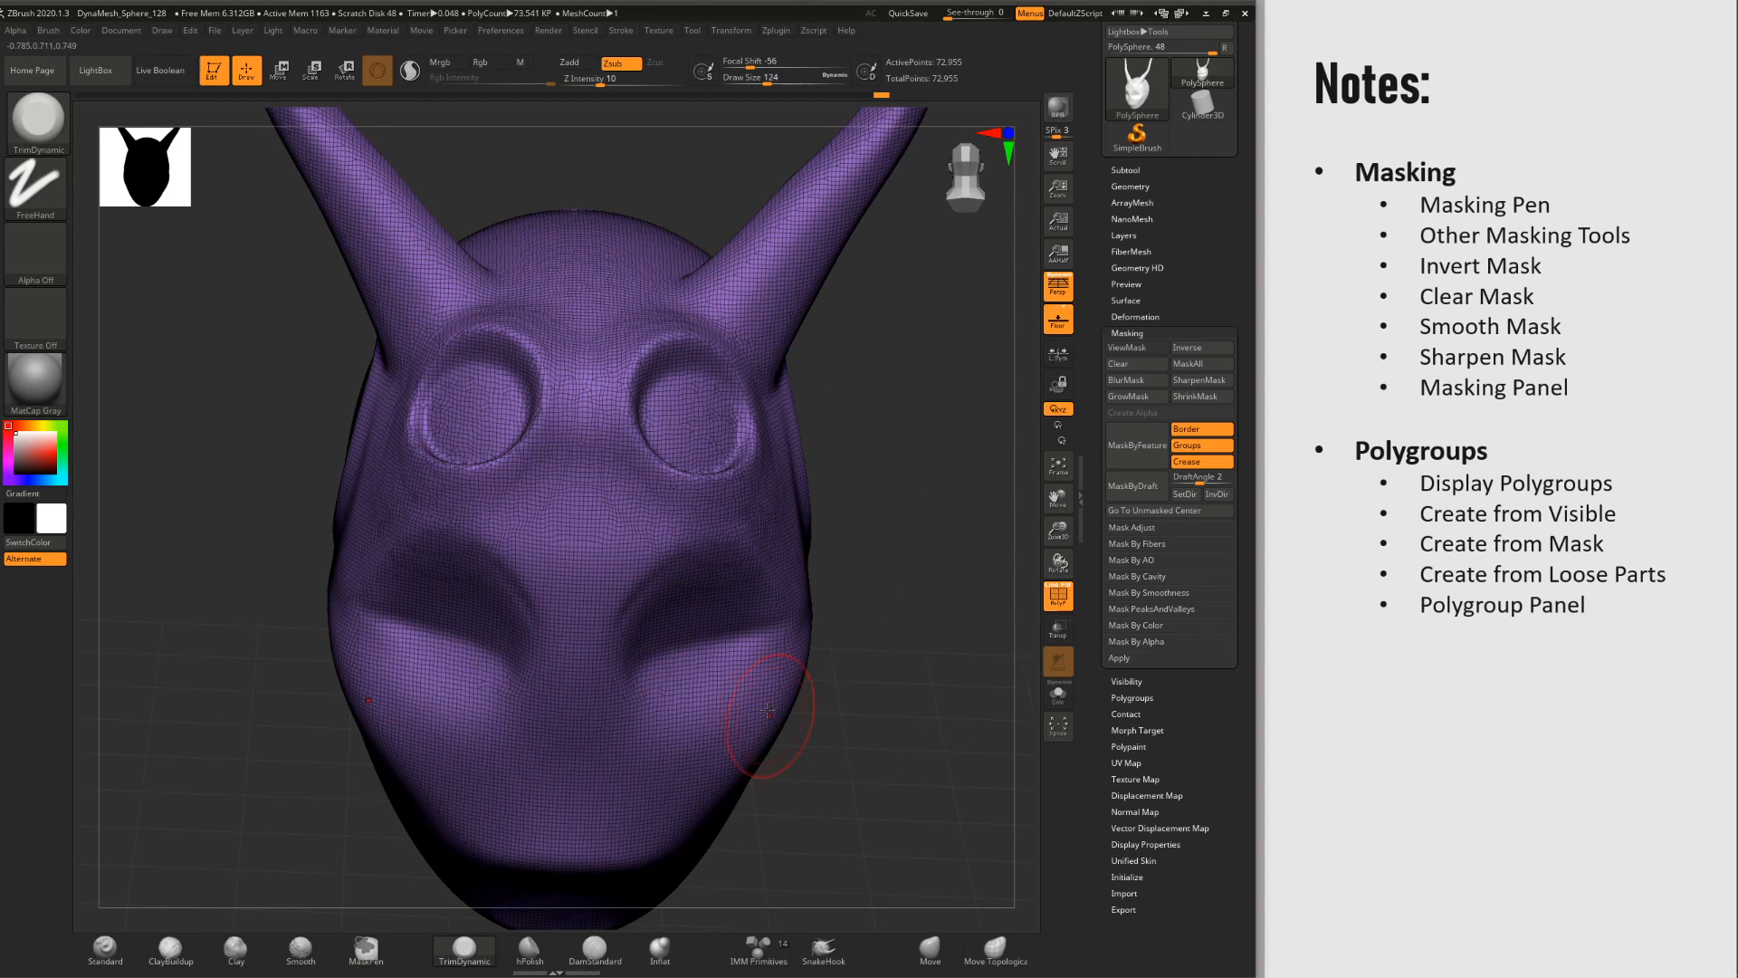
# Step: Paint a mask over both eye sockets with the MaskPen at draw size 97
pyautogui.moveTo(768, 711)
pyautogui.mouseDown()
pyautogui.moveTo(797, 652)
pyautogui.moveTo(786, 609)
pyautogui.moveTo(765, 610)
pyautogui.mouseUp()
pyautogui.press('s')
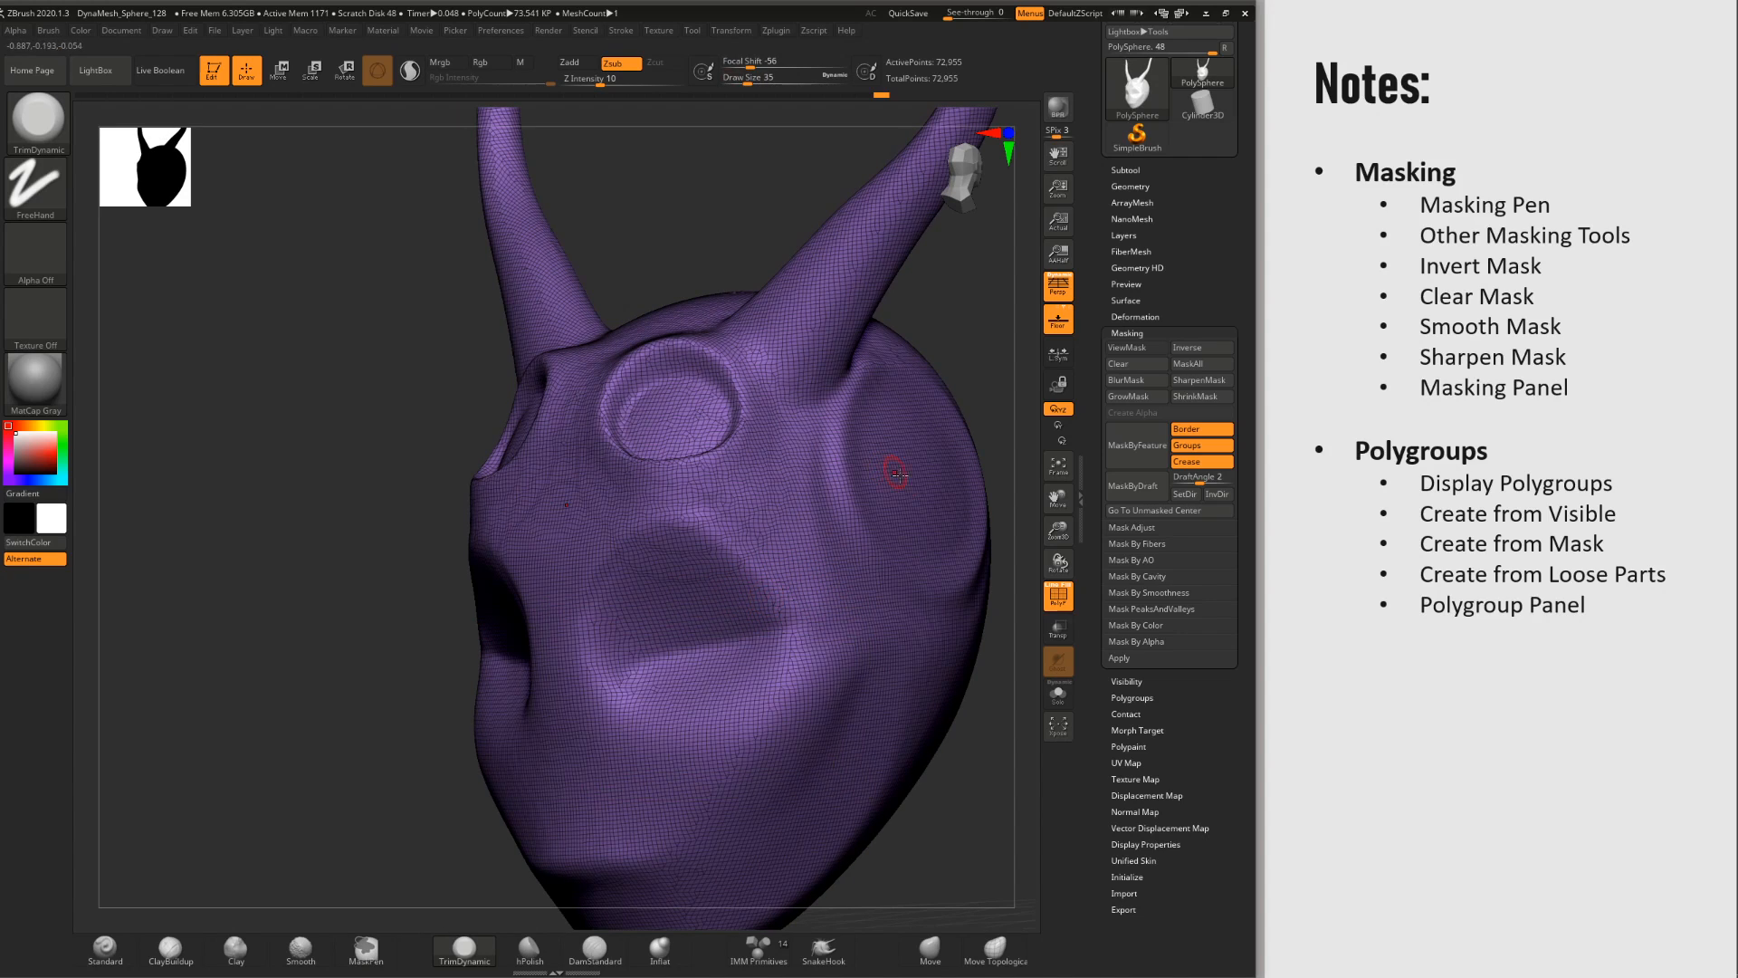
pyautogui.press('space')
pyautogui.moveTo(855, 513); pyautogui.dragTo(871, 513)
pyautogui.moveTo(671, 619); pyautogui.dragTo(714, 549, button='right')
pyautogui.press('space')
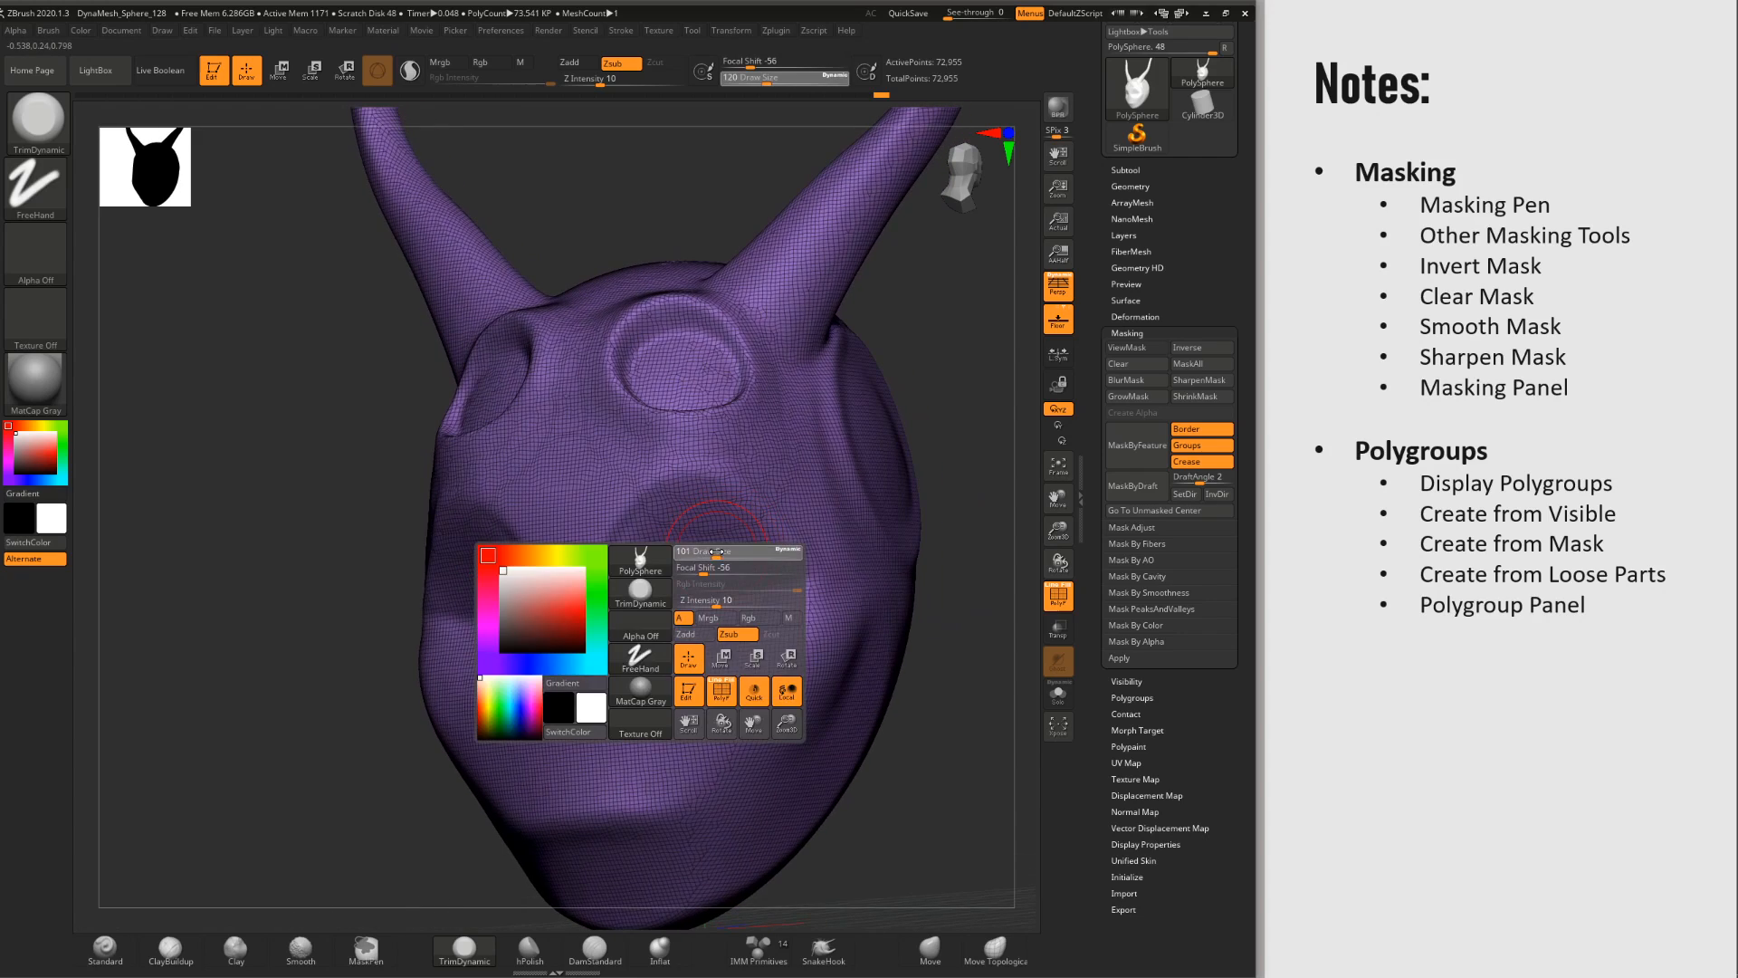
pyautogui.moveTo(714, 548)
pyautogui.mouseDown()
pyautogui.moveTo(653, 528)
pyautogui.moveTo(645, 612)
pyautogui.moveTo(724, 634)
pyautogui.moveTo(755, 588)
pyautogui.moveTo(724, 480)
pyautogui.moveTo(659, 571)
pyautogui.mouseUp()
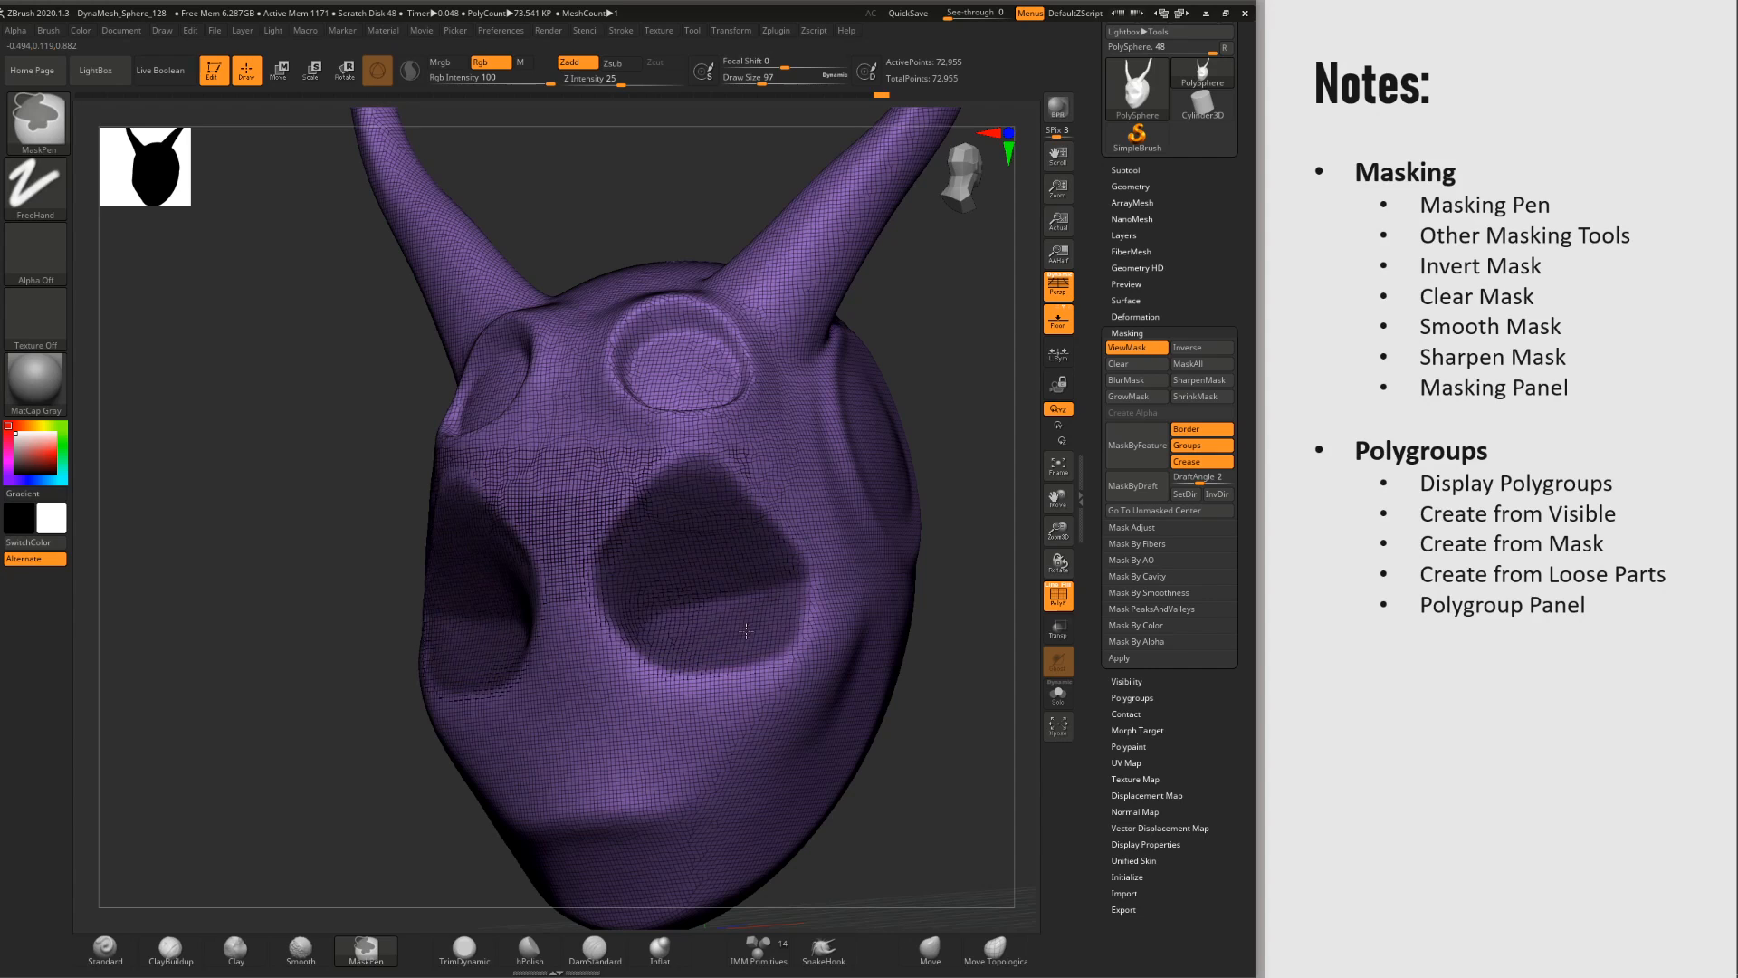
# Step: Create a polygroup from the masked eye sockets
pyautogui.hotkey('ctrl', 'w')
pyautogui.moveTo(709, 590); pyautogui.dragTo(770, 543, button='right')
pyautogui.moveTo(769, 543); pyautogui.dragTo(752, 606, button='right')
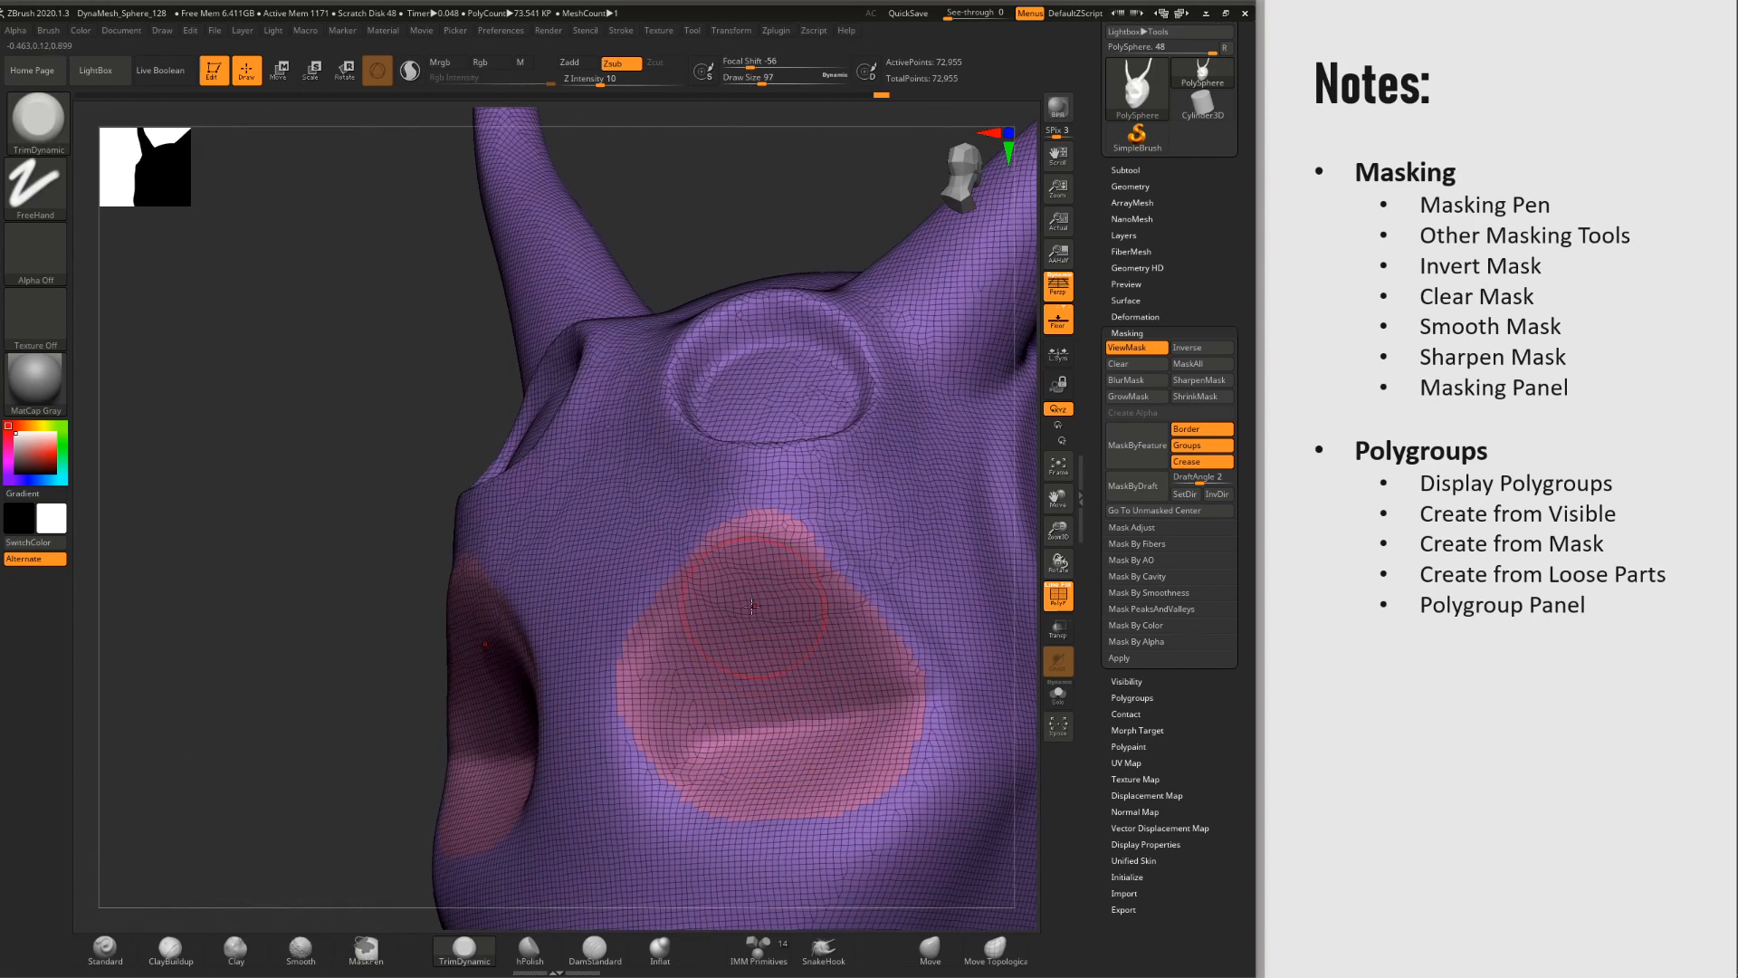
# Step: Undo and redo the eye-socket grouping, go back to the masked state and group the masked sockets again
pyautogui.hotkey('ctrl', 'z')
pyautogui.hotkey('ctrl', 'z')
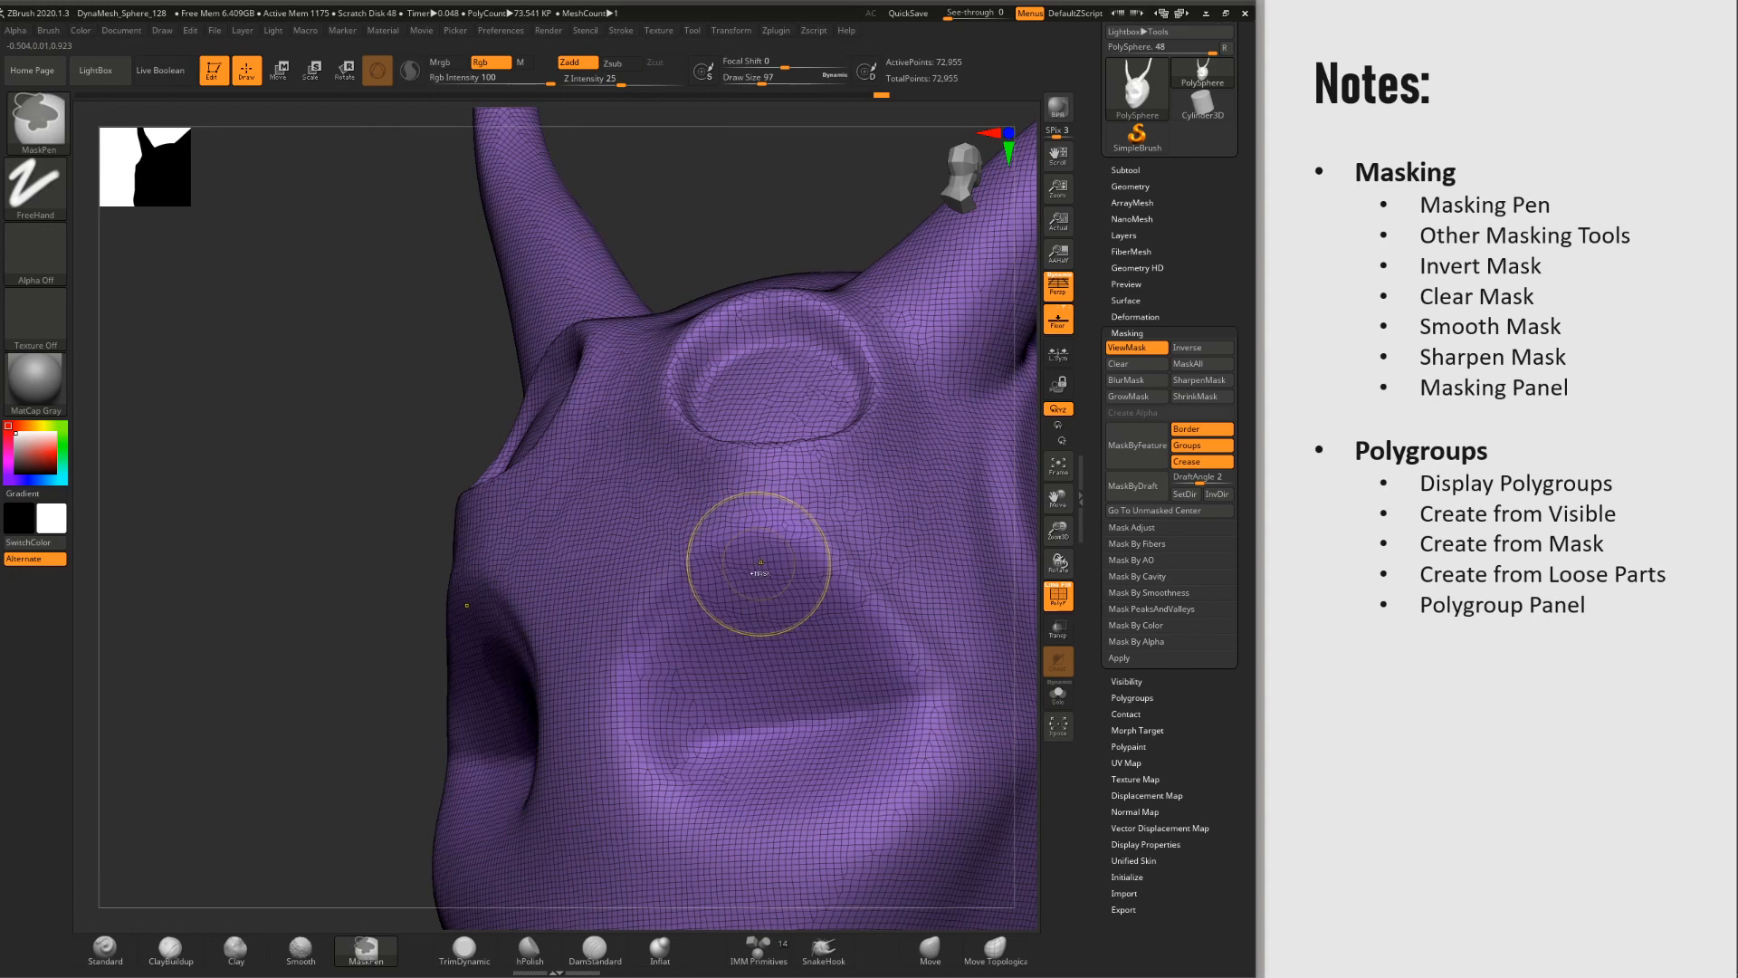
pyautogui.hotkey('ctrl', 'shift', 'z')
pyautogui.hotkey('ctrl', 'shift', 'z')
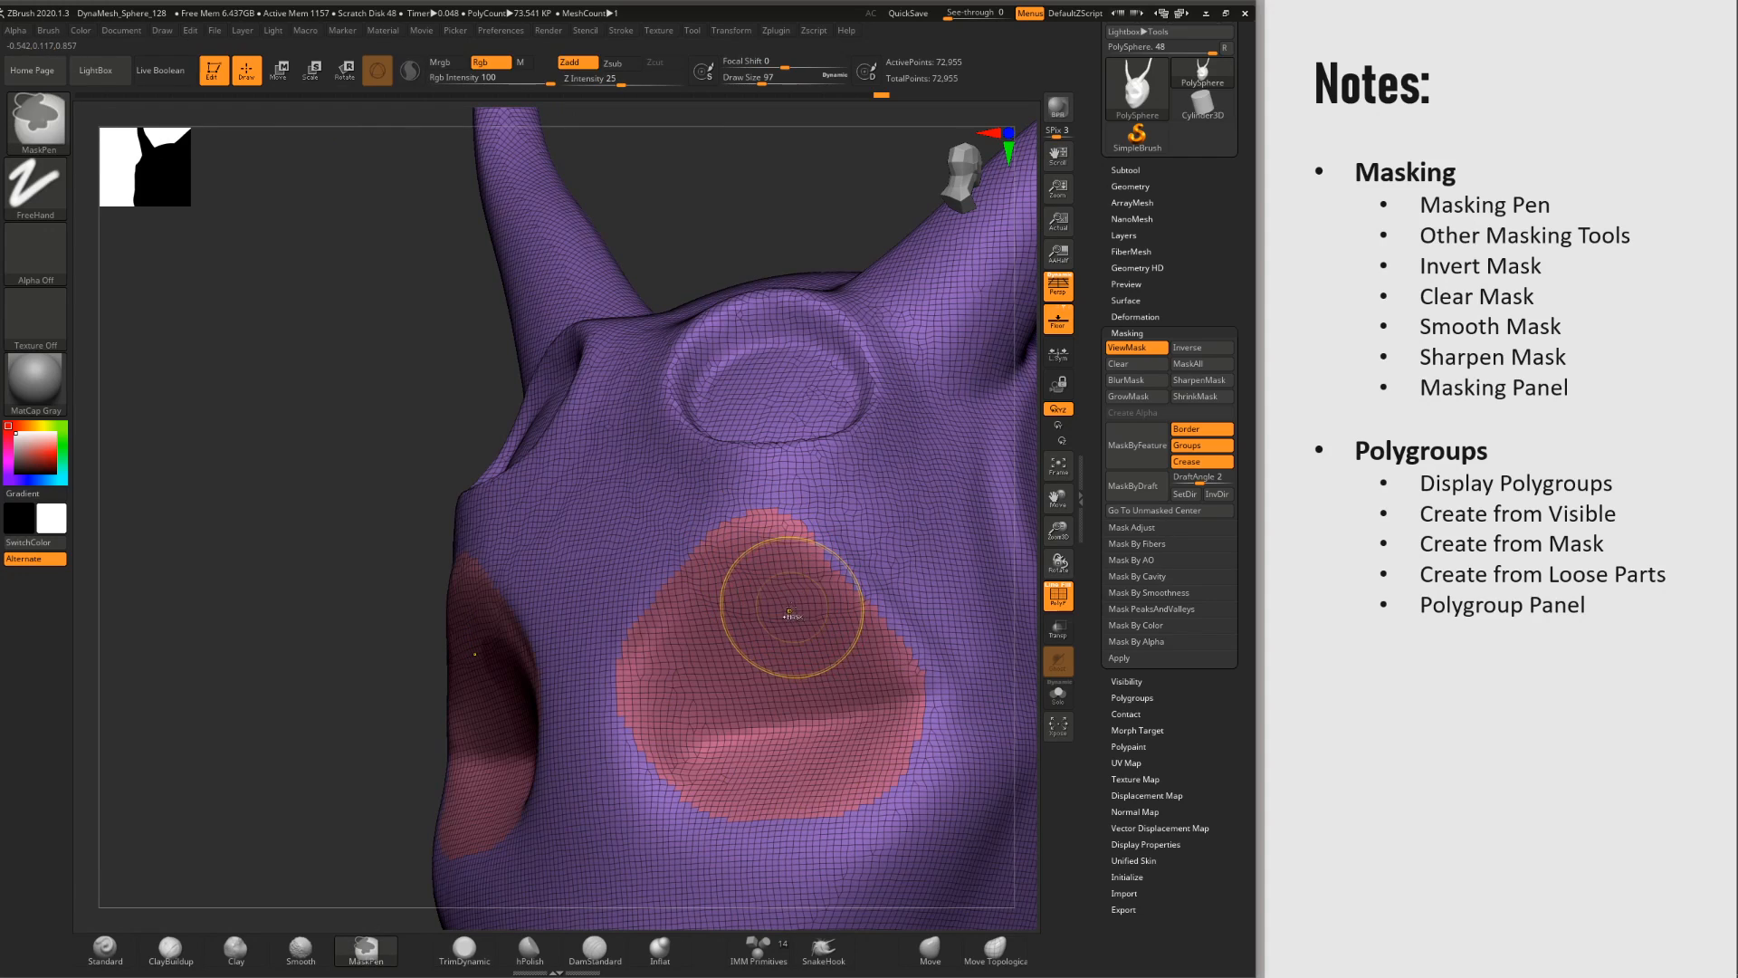
pyautogui.hotkey('ctrl', 'z')
pyautogui.hotkey('ctrl', 'shift', 'z')
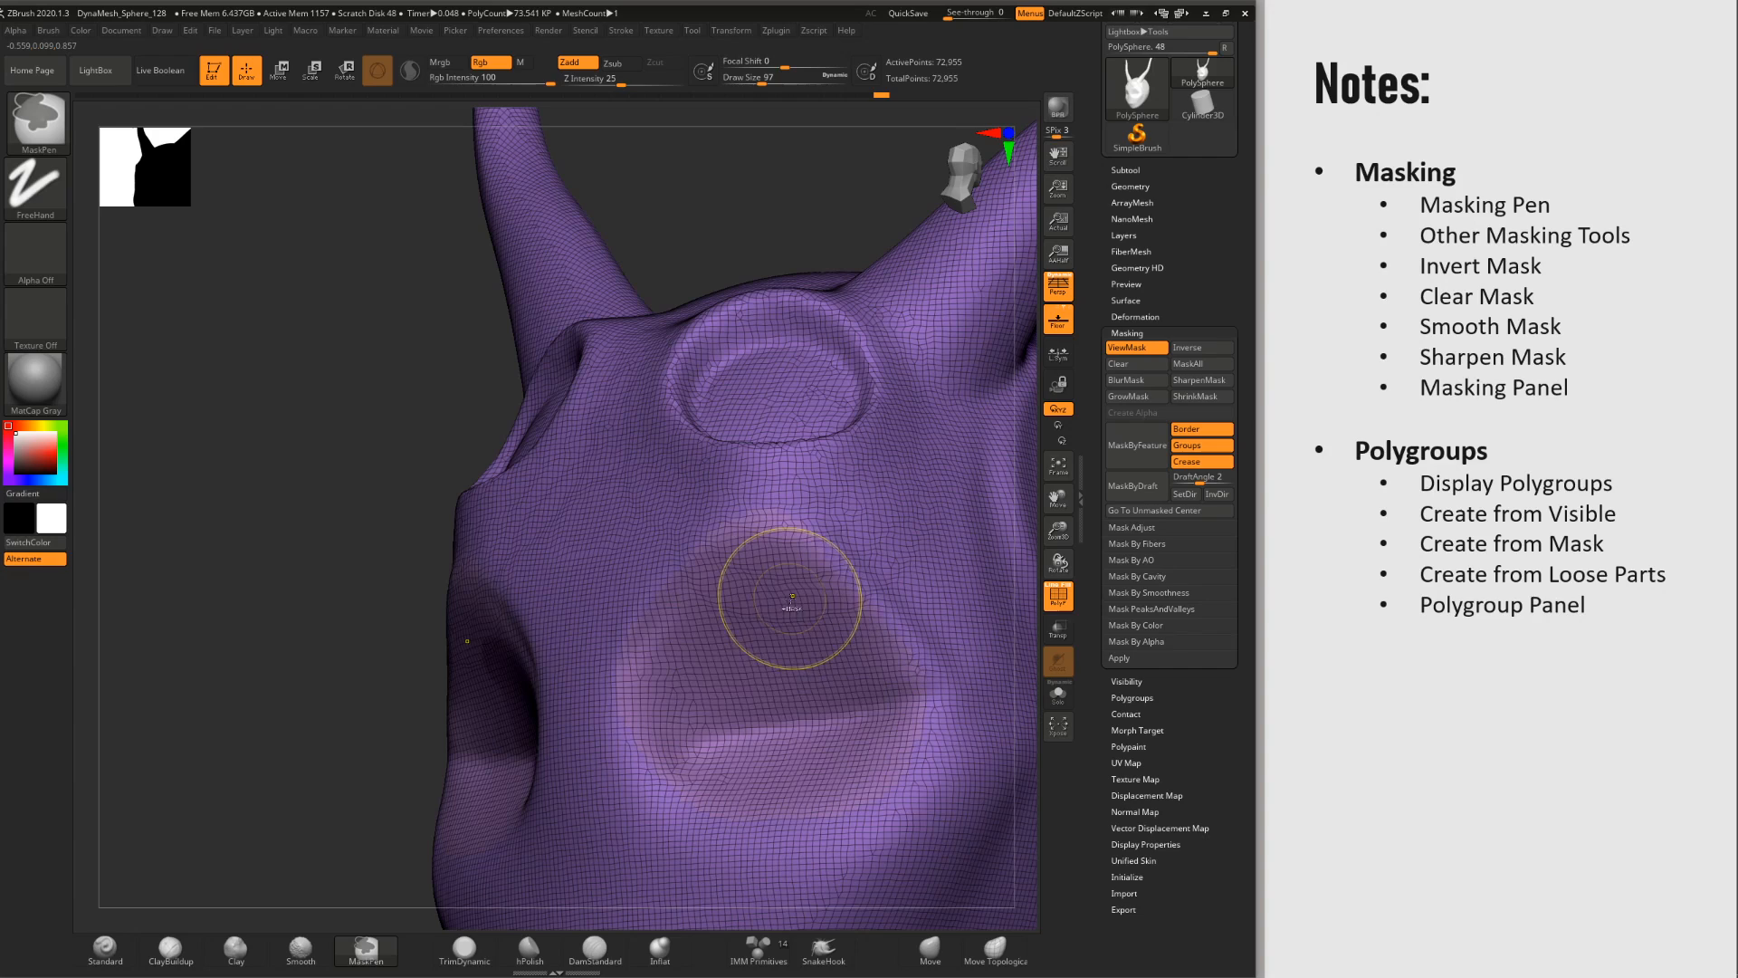
pyautogui.hotkey('ctrl', 'z')
pyautogui.hotkey('ctrl', 'w')
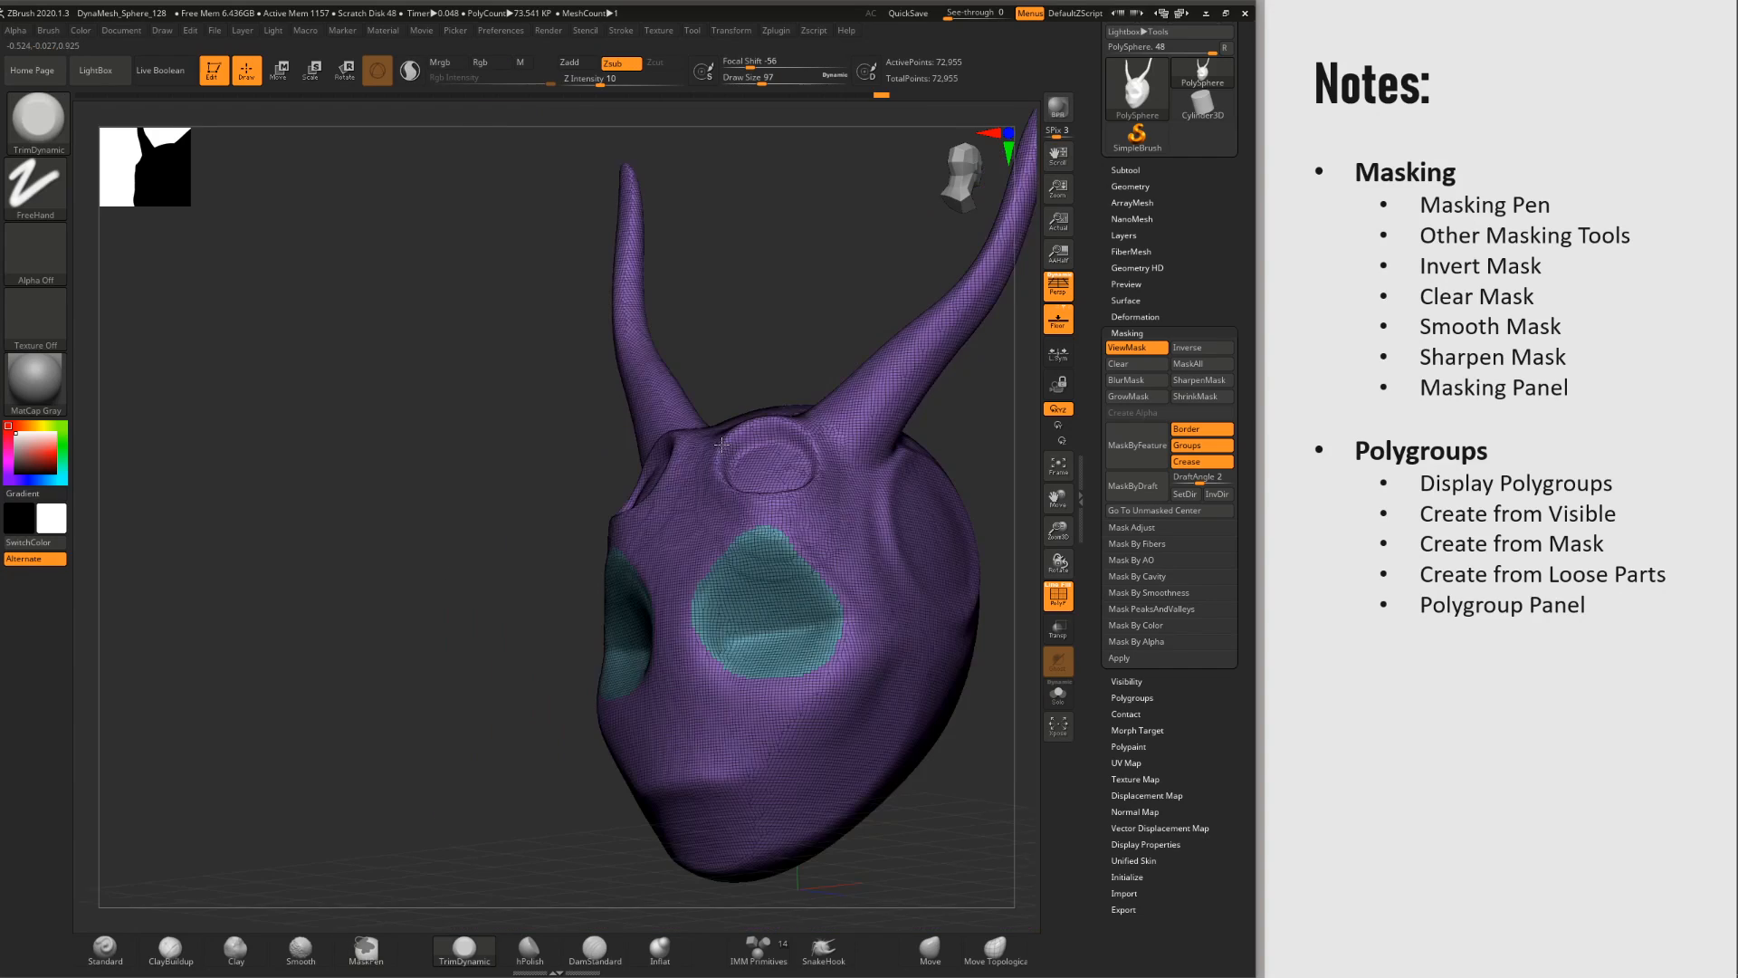
pyautogui.moveTo(721, 444)
pyautogui.mouseDown(button='right')
pyautogui.moveTo(785, 569)
pyautogui.moveTo(737, 566)
pyautogui.moveTo(794, 550)
pyautogui.moveTo(755, 438)
pyautogui.moveTo(781, 424)
pyautogui.moveTo(767, 597)
pyautogui.moveTo(709, 457)
pyautogui.mouseUp(button='right')
# Step: Duplicate the head straight down along Y with the Move gizmo and clear the mask
pyautogui.press('w')
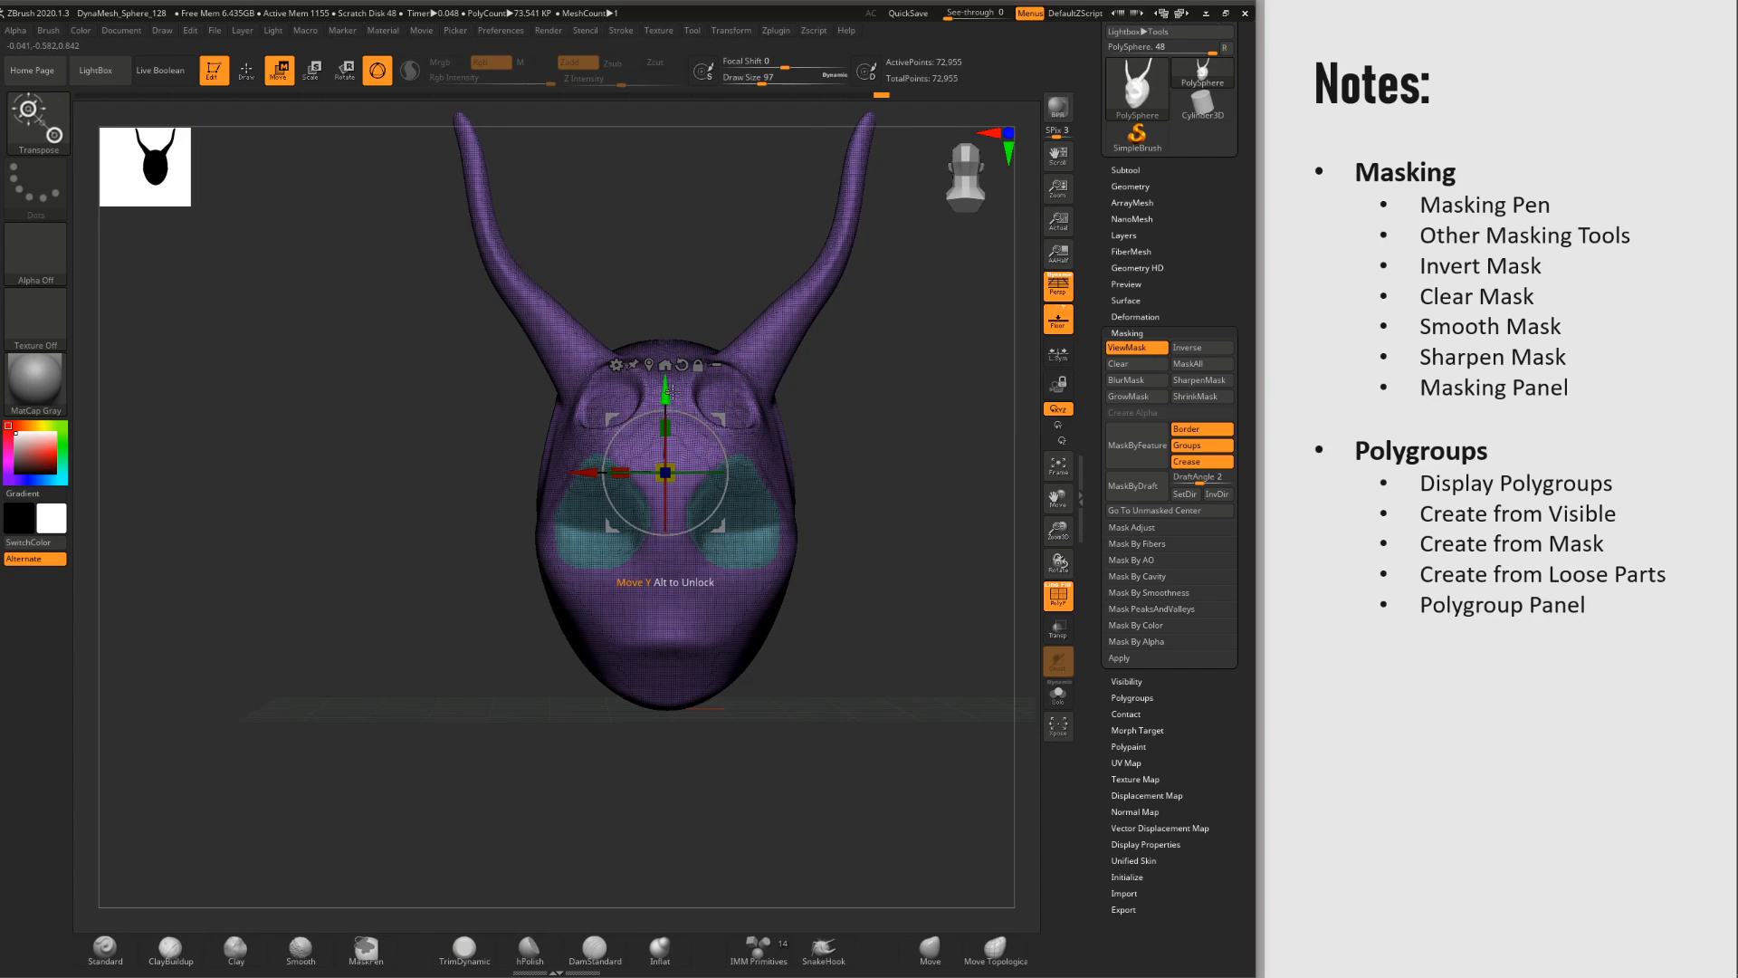
pyautogui.moveTo(671, 391); pyautogui.dragTo(724, 631)
pyautogui.keyDown('ctrl'); pyautogui.moveTo(897, 589); pyautogui.dragTo(904, 659); pyautogui.keyUp('ctrl')
pyautogui.moveTo(806, 668); pyautogui.dragTo(763, 350, button='right')
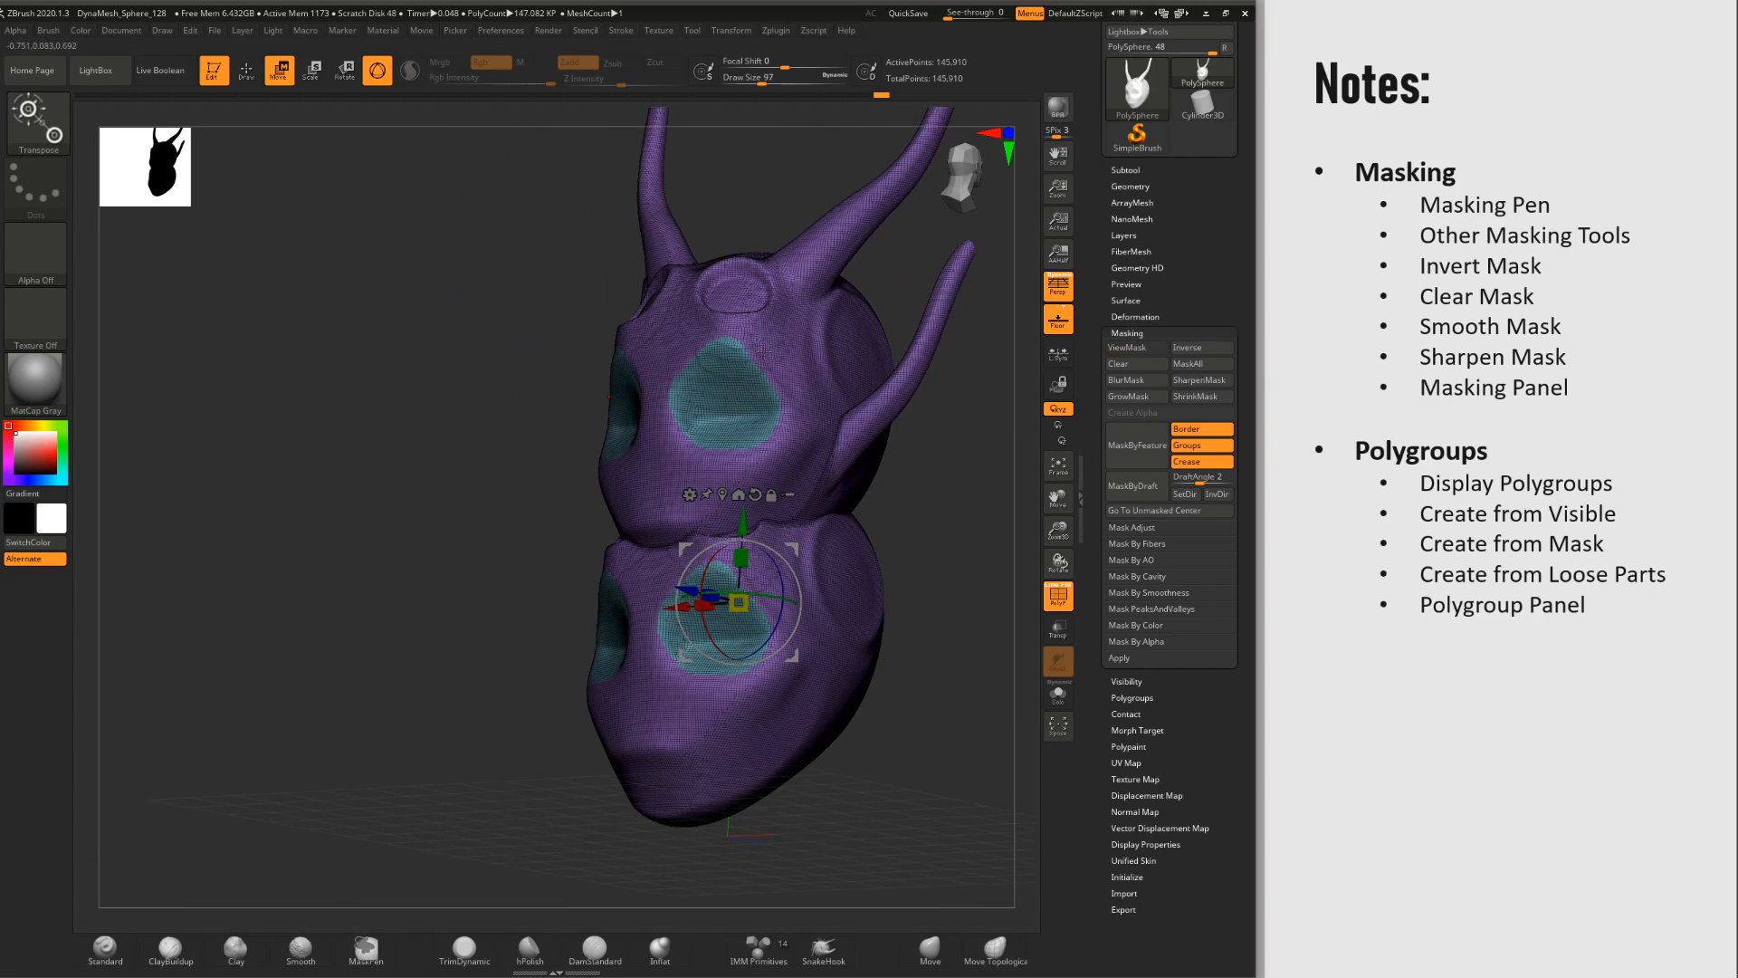
# Step: Run Auto Groups to give each of the two disconnected heads its own polygroup
pyautogui.click(1132, 332)
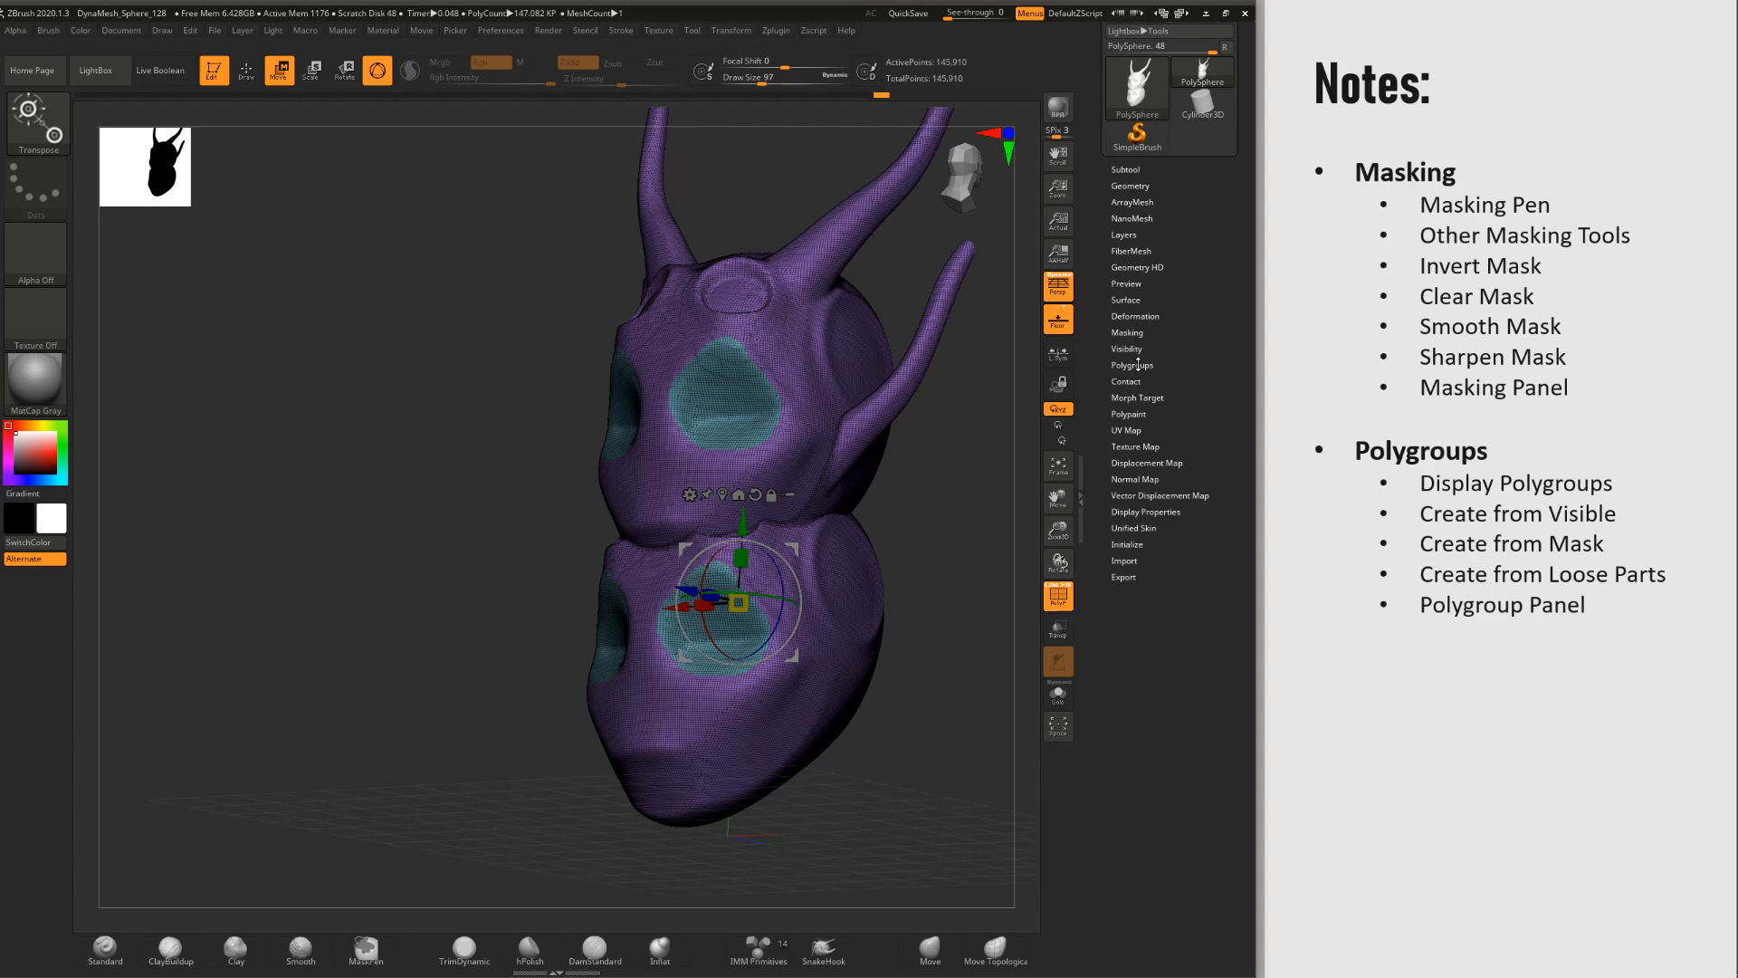
pyautogui.click(1132, 365)
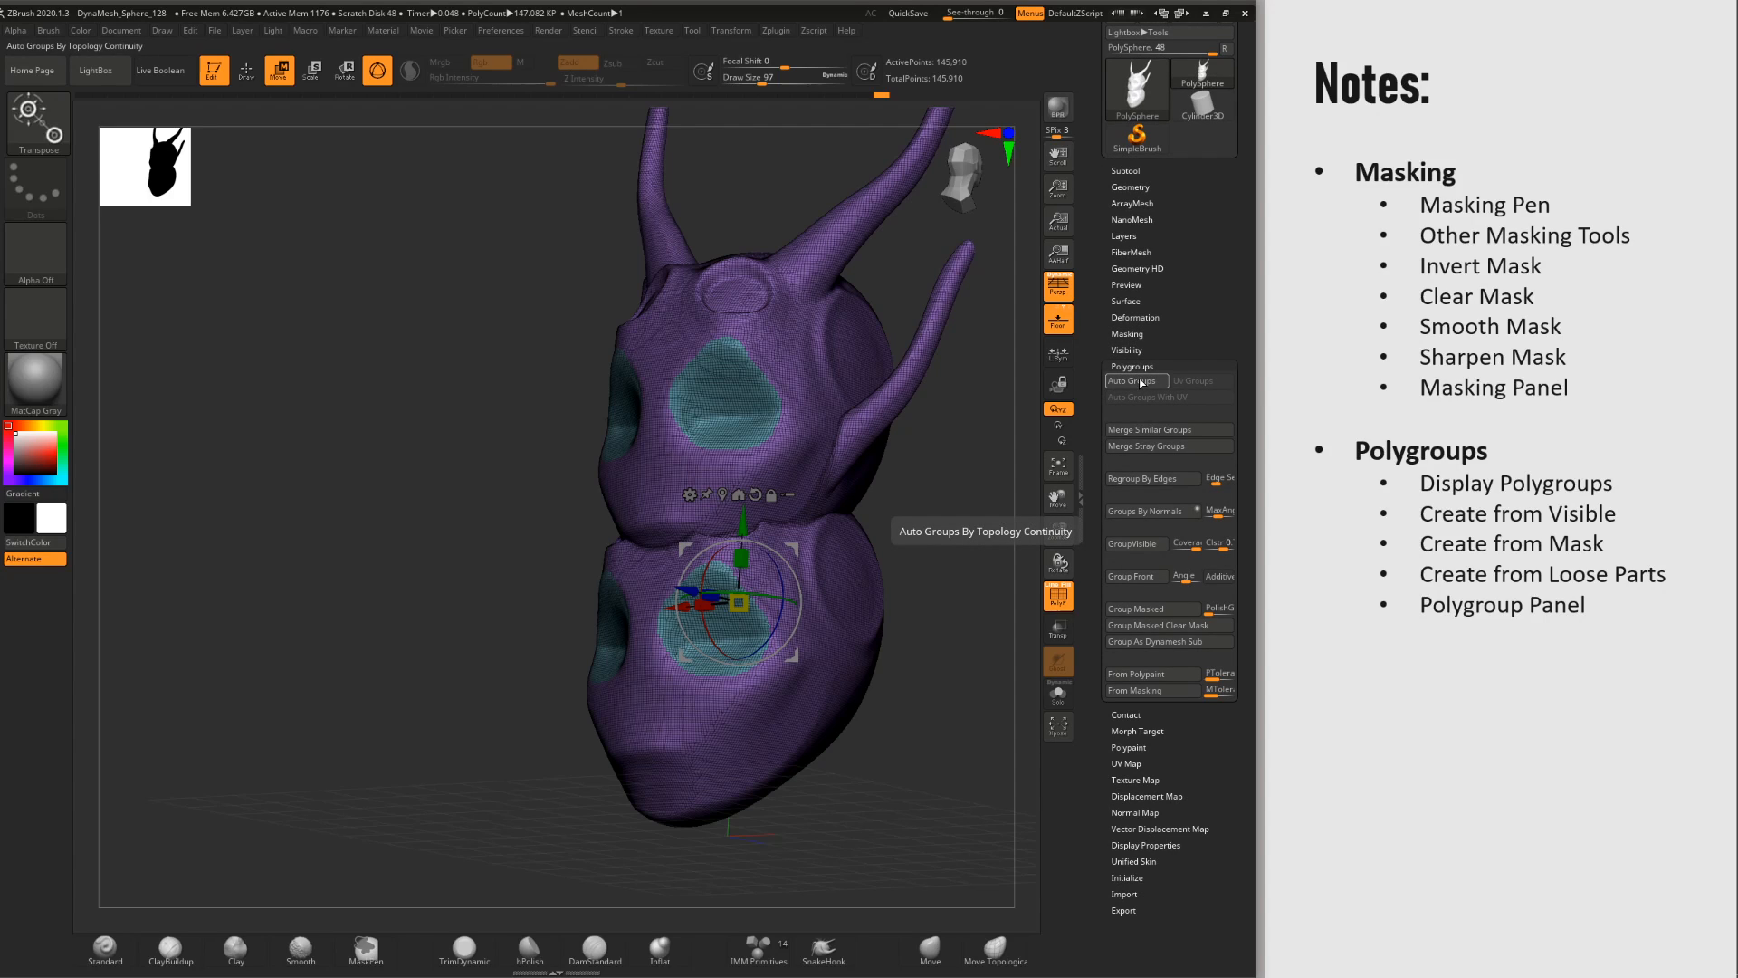
pyautogui.click(1131, 381)
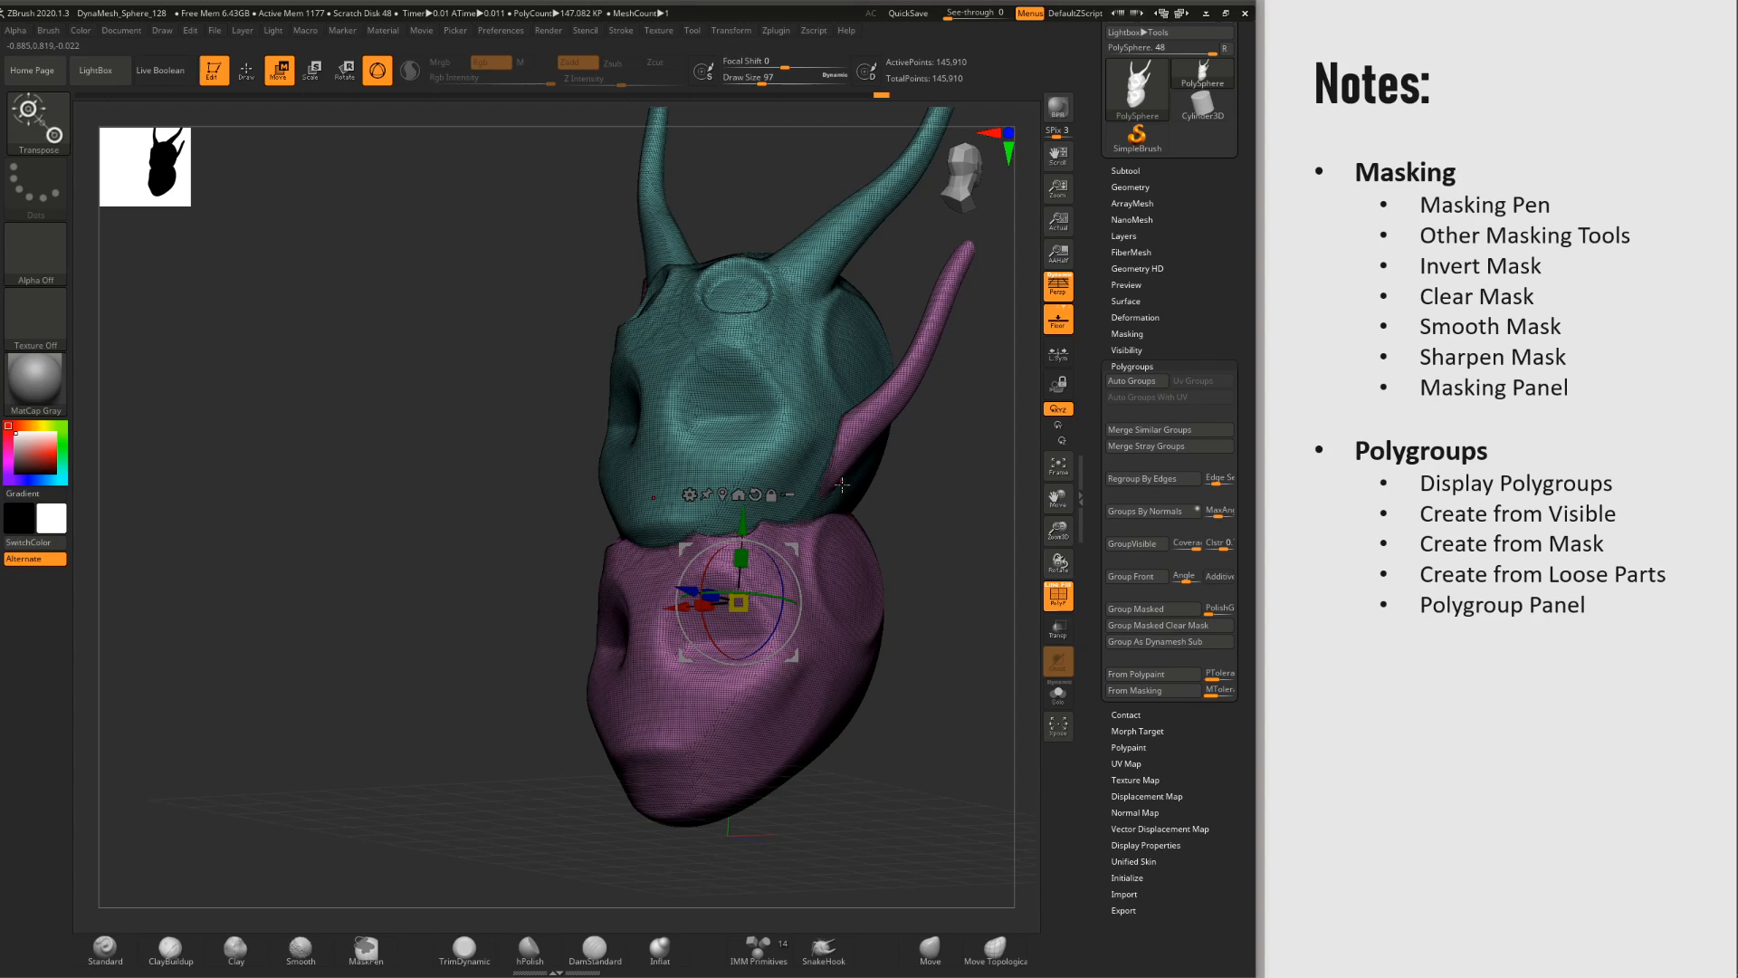
# Step: Step back through the history past the auto grouping and duplication to the single head with grouped eye sockets
pyautogui.hotkey('ctrl', 'z')
pyautogui.hotkey('ctrl', 'z')
pyautogui.hotkey('ctrl', 'z')
pyautogui.hotkey('ctrl', 'z')
pyautogui.hotkey('ctrl', 'z')
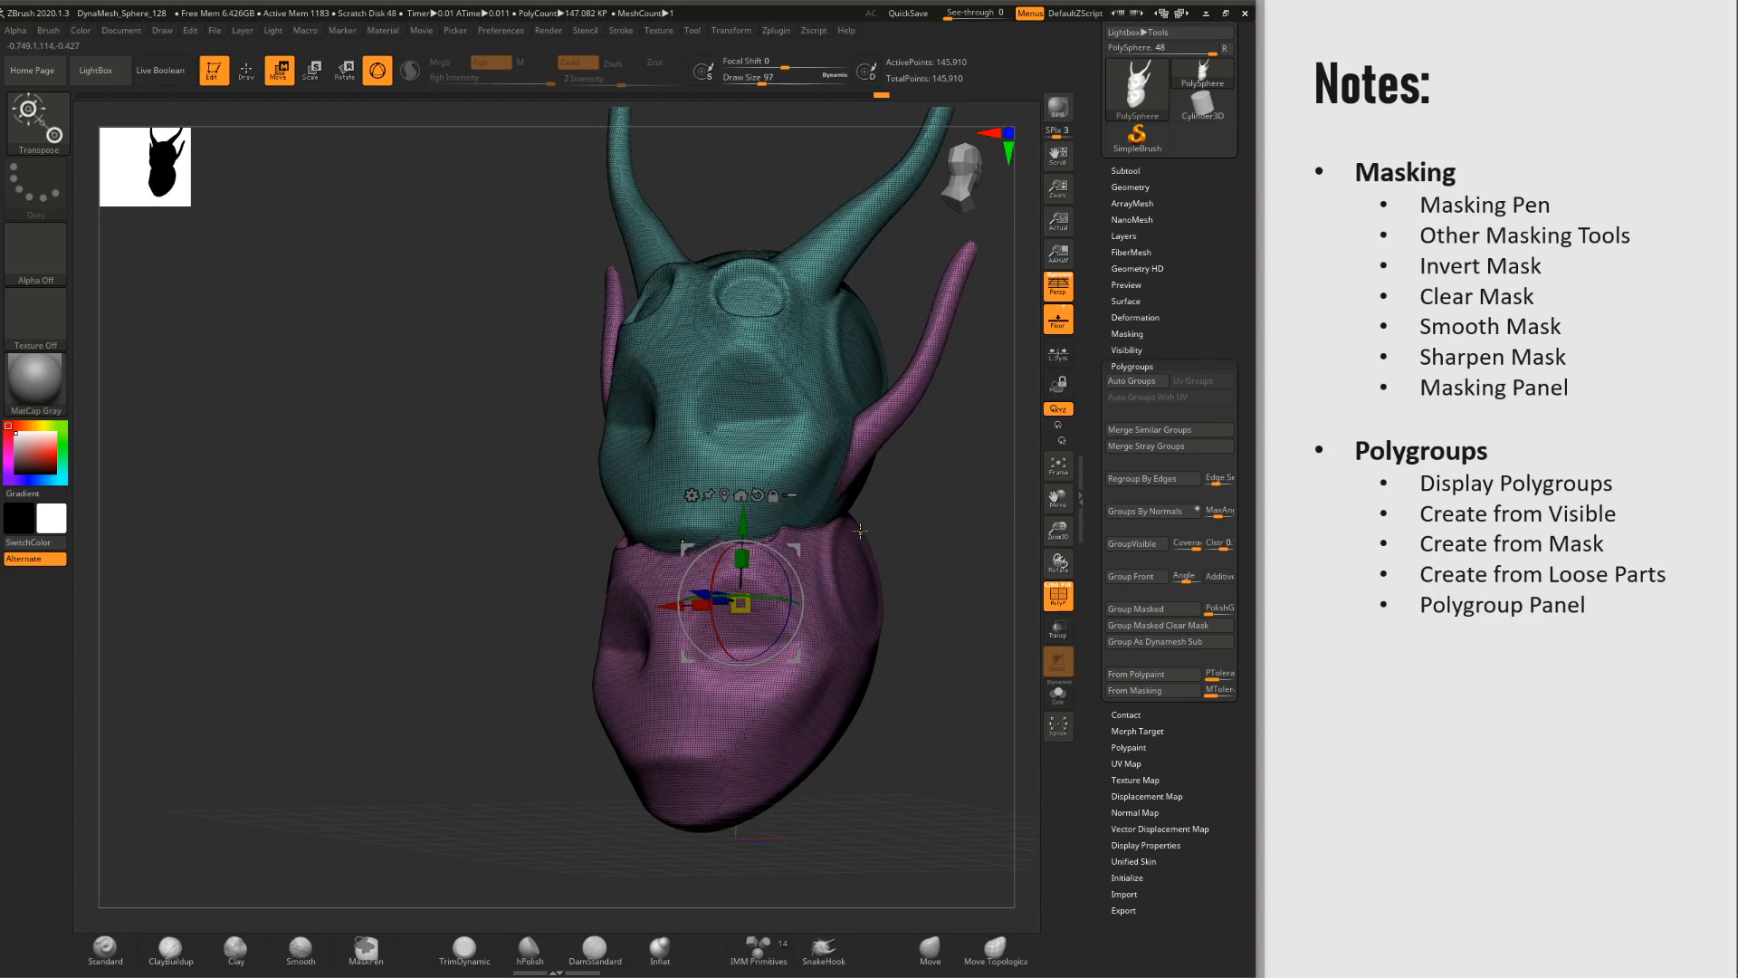
pyautogui.hotkey('ctrl', 'z')
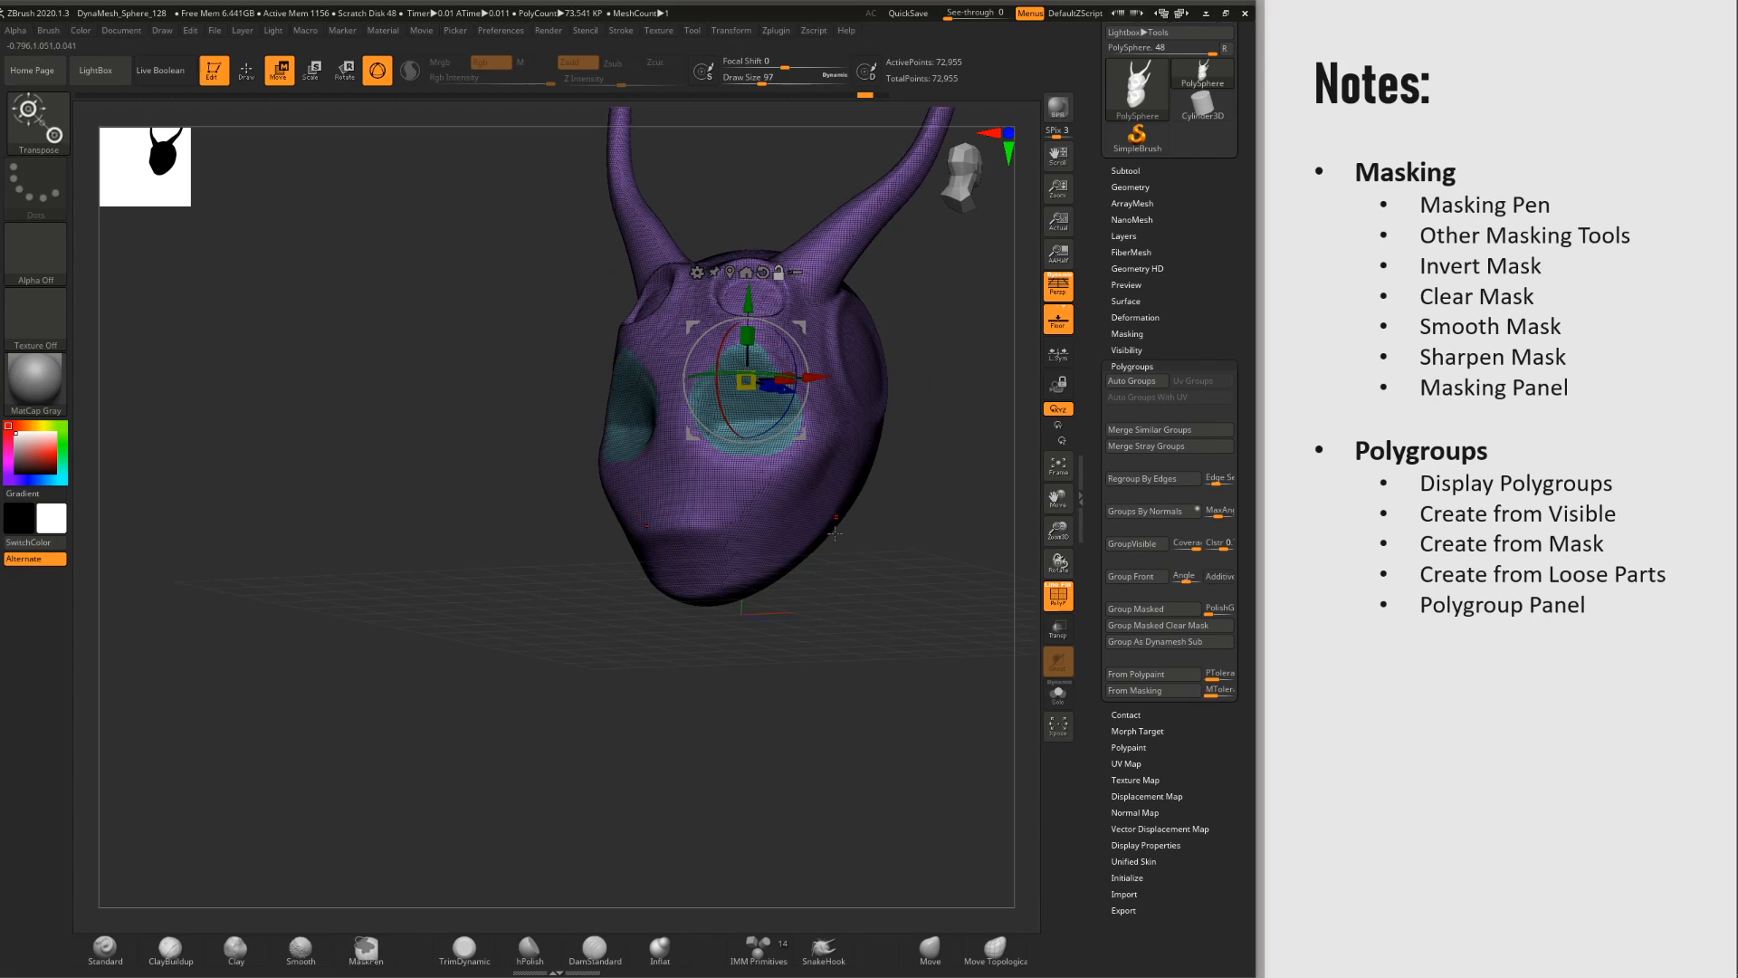
pyautogui.hotkey('ctrl', 'shift', 'z')
pyautogui.hotkey('ctrl', 'shift', 'z')
pyautogui.hotkey('ctrl', 'shift', 'z')
pyautogui.hotkey('ctrl', 'shift', 'z')
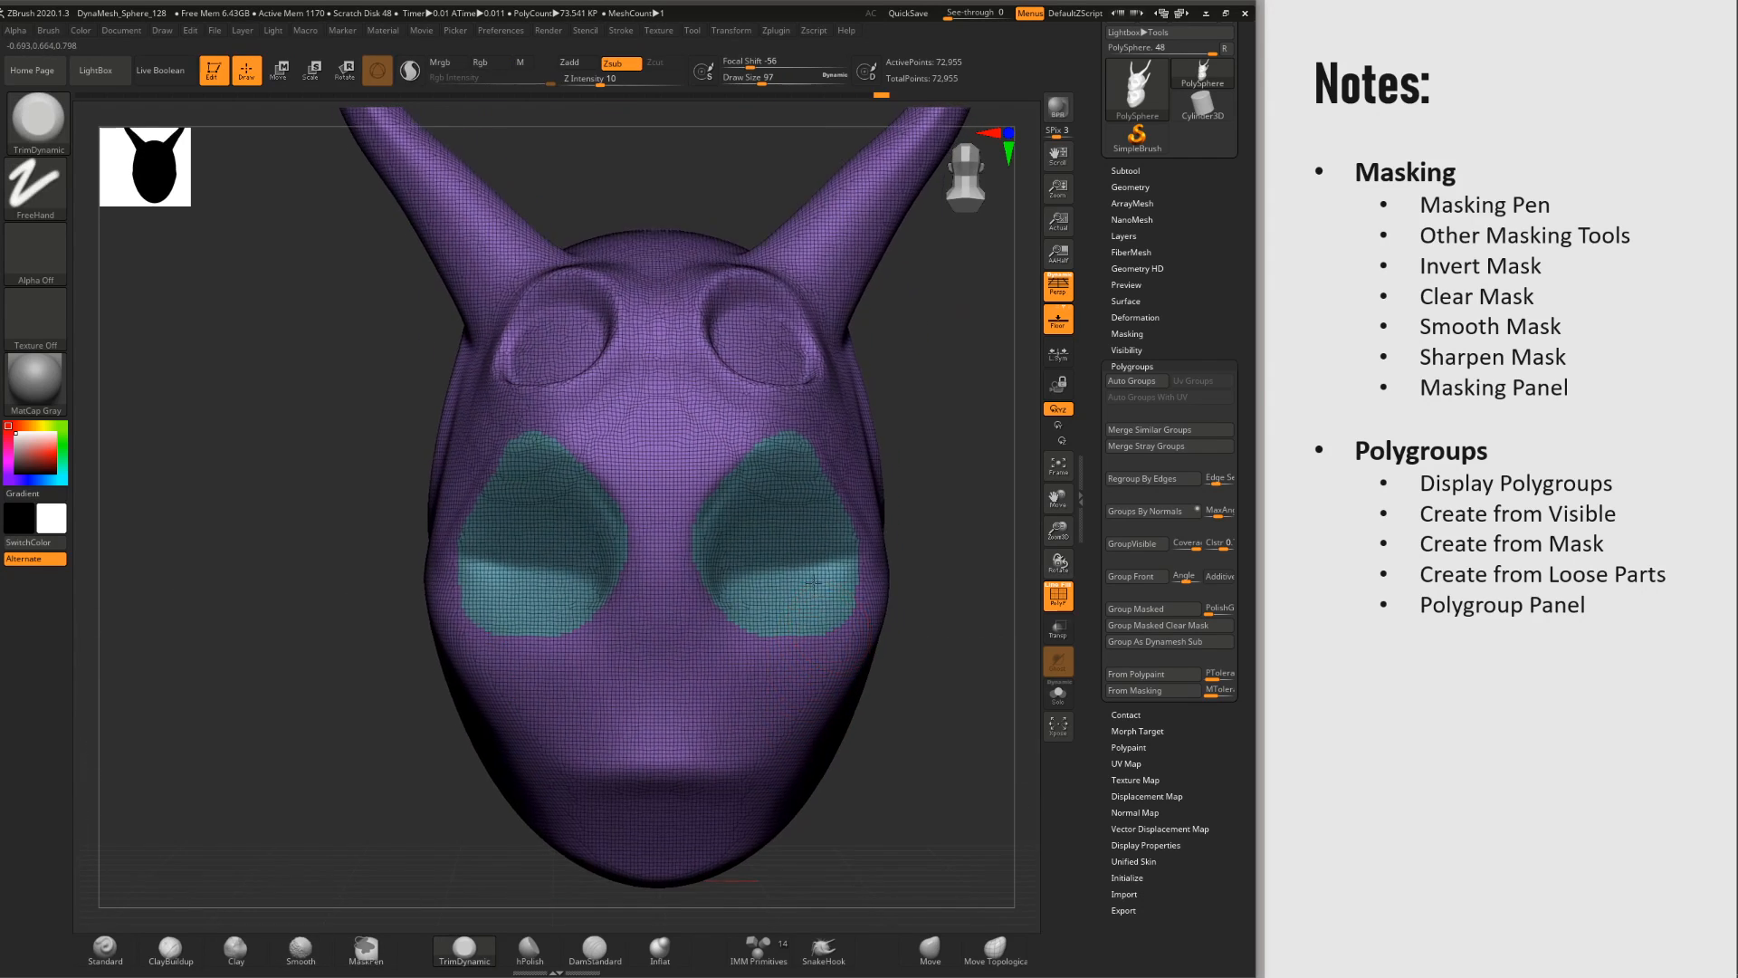
# Step: Isolate the eye-socket polygroup so the rest of the head is hidden
pyautogui.keyDown('ctrl'); pyautogui.moveTo(814, 582); pyautogui.dragTo(801, 549, button='right'); pyautogui.keyUp('ctrl')
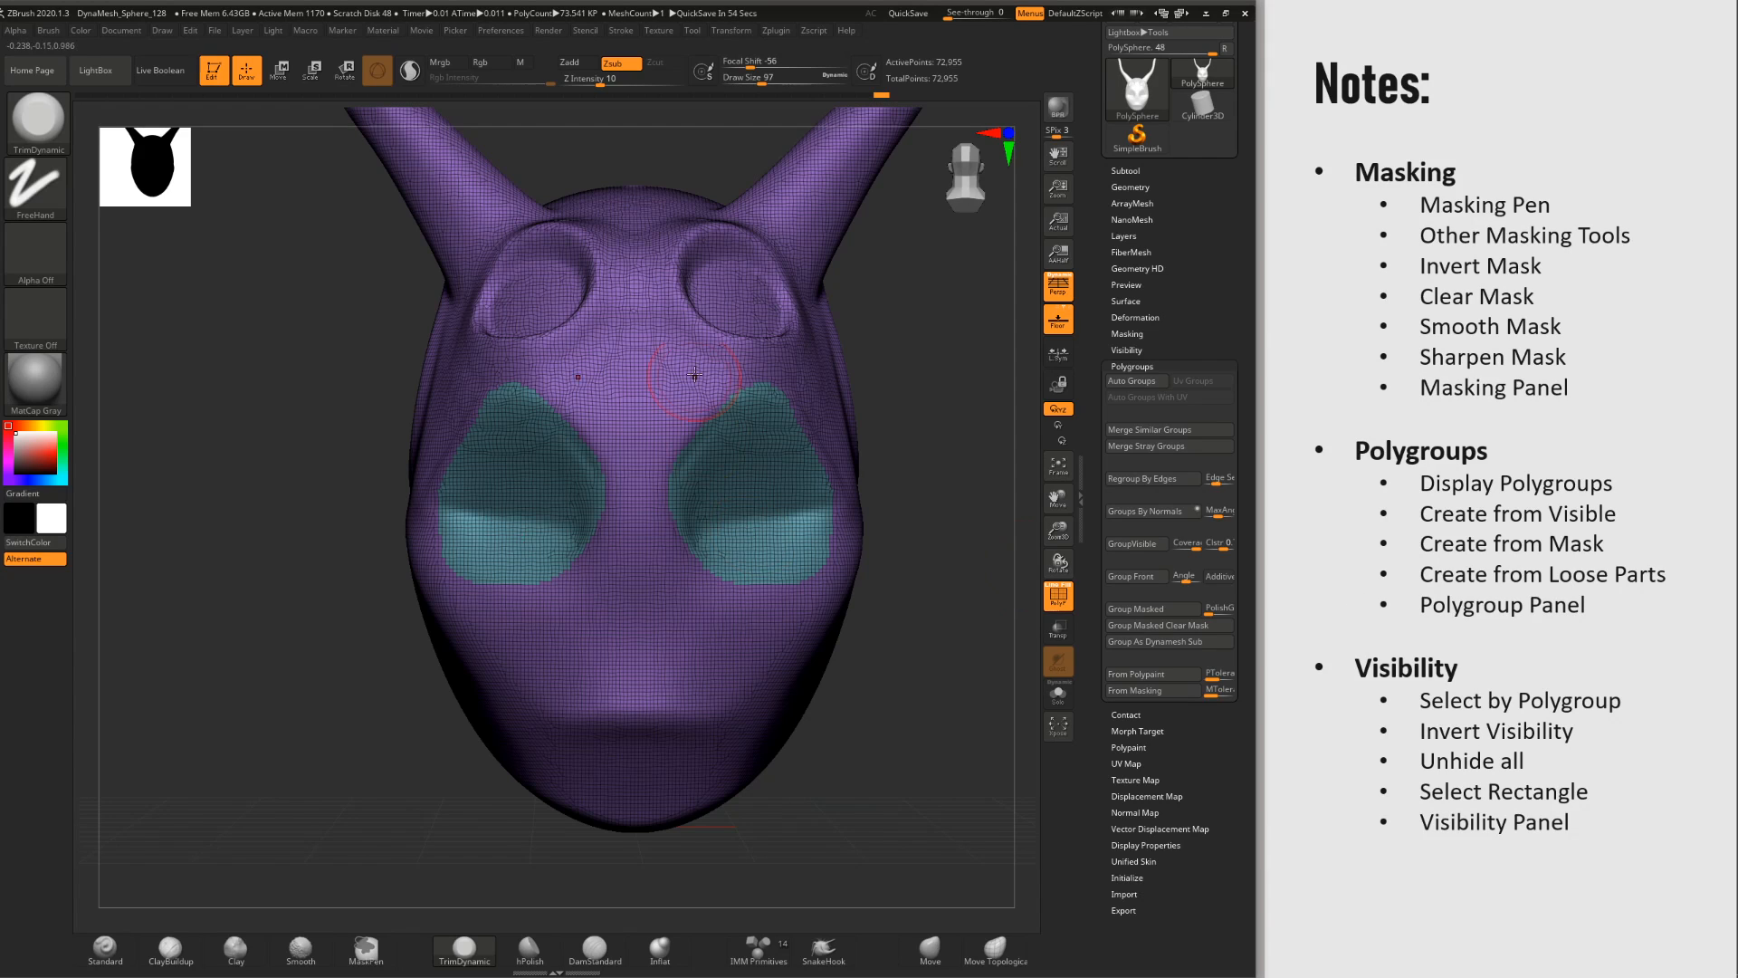
pyautogui.moveTo(879, 601); pyautogui.dragTo(674, 459)
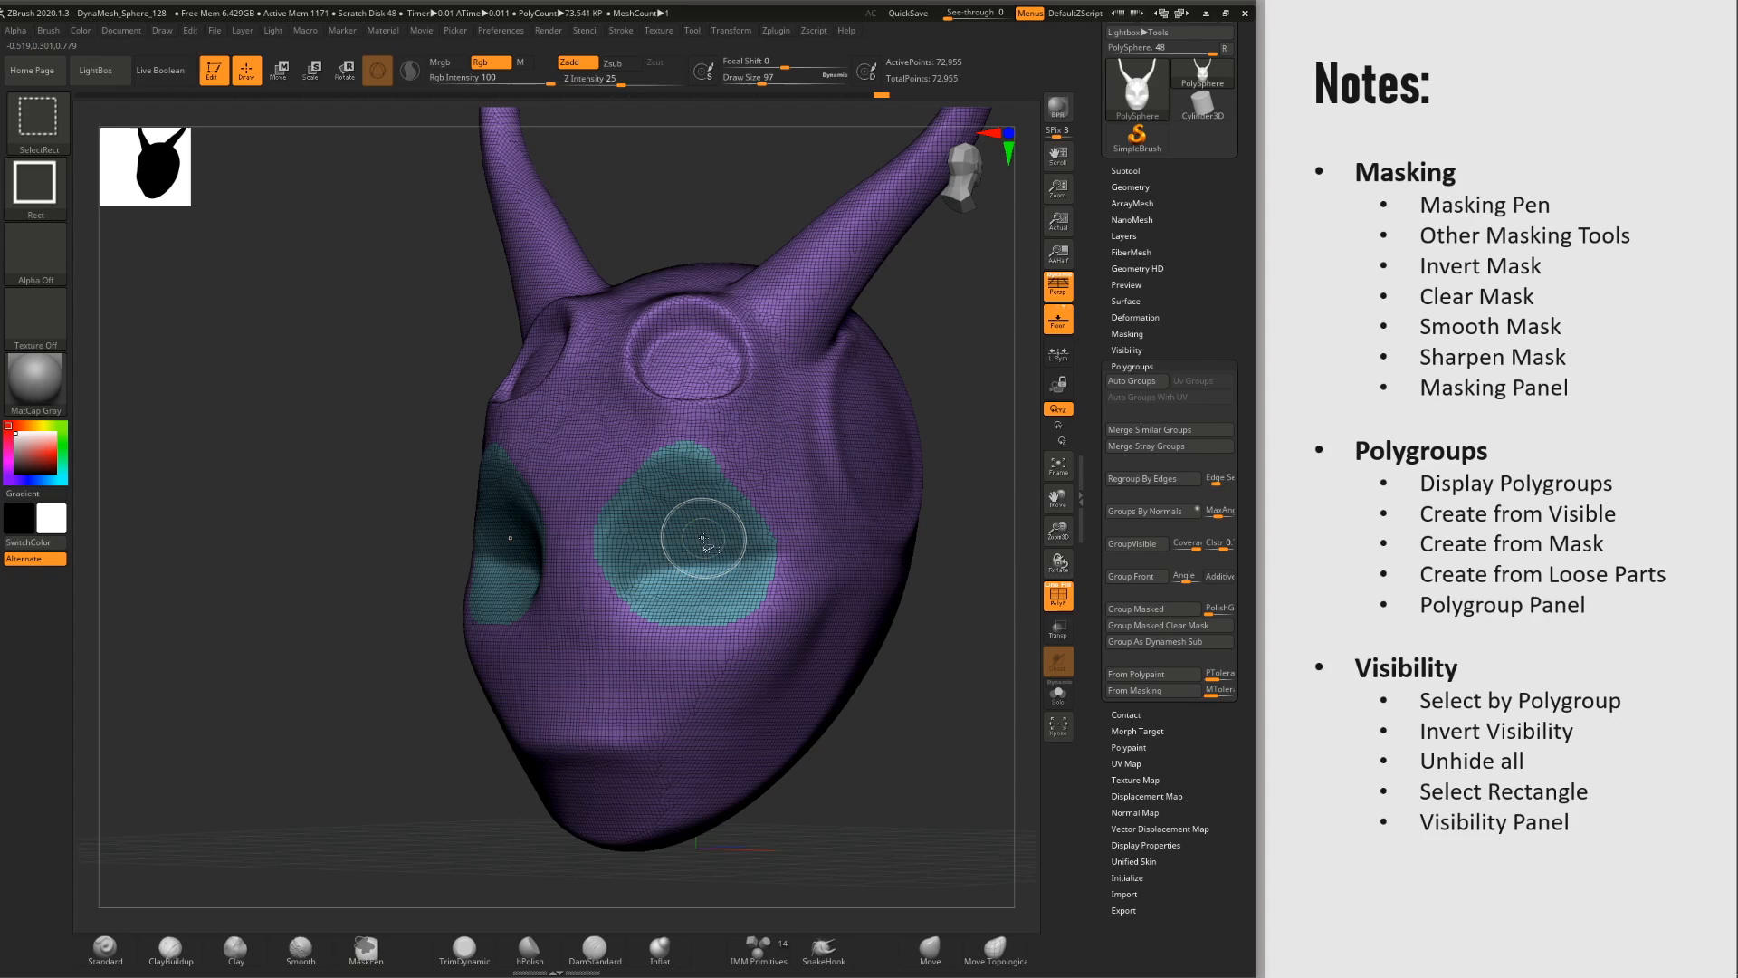
pyautogui.keyDown('ctrl'); pyautogui.keyDown('shift'); pyautogui.click(713, 550); pyautogui.keyUp('shift'); pyautogui.keyUp('ctrl')
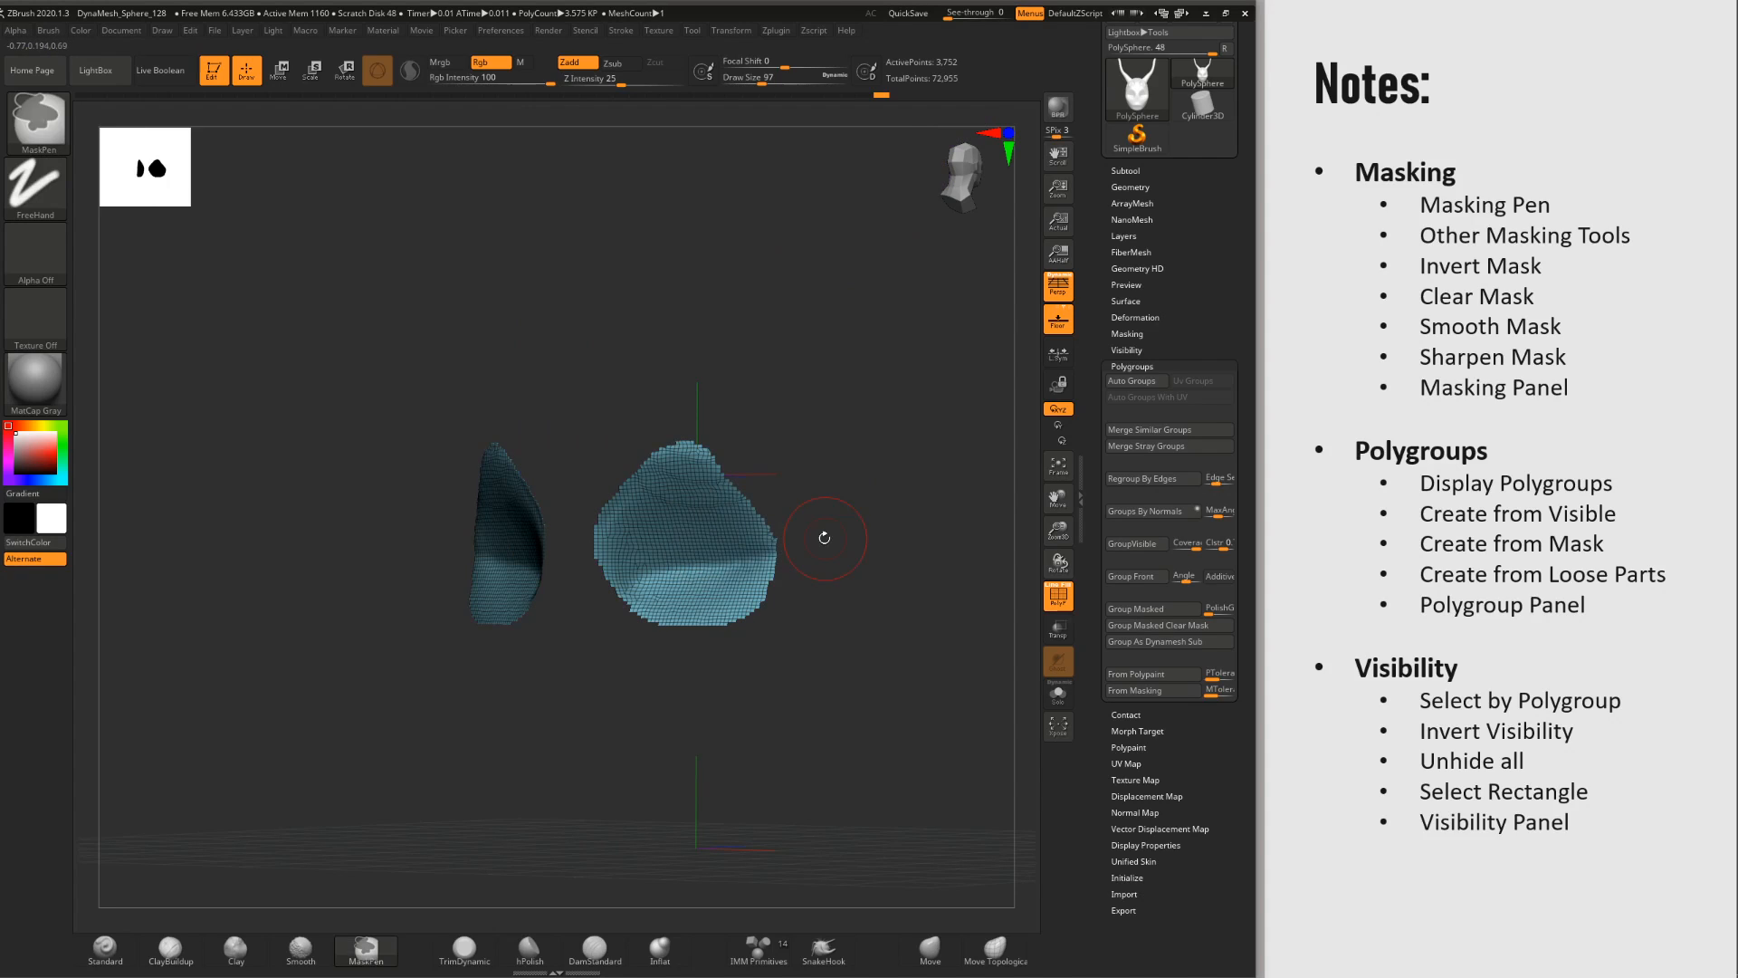
pyautogui.moveTo(822, 536); pyautogui.dragTo(829, 534)
pyautogui.hotkey('ctrl', 'shift')
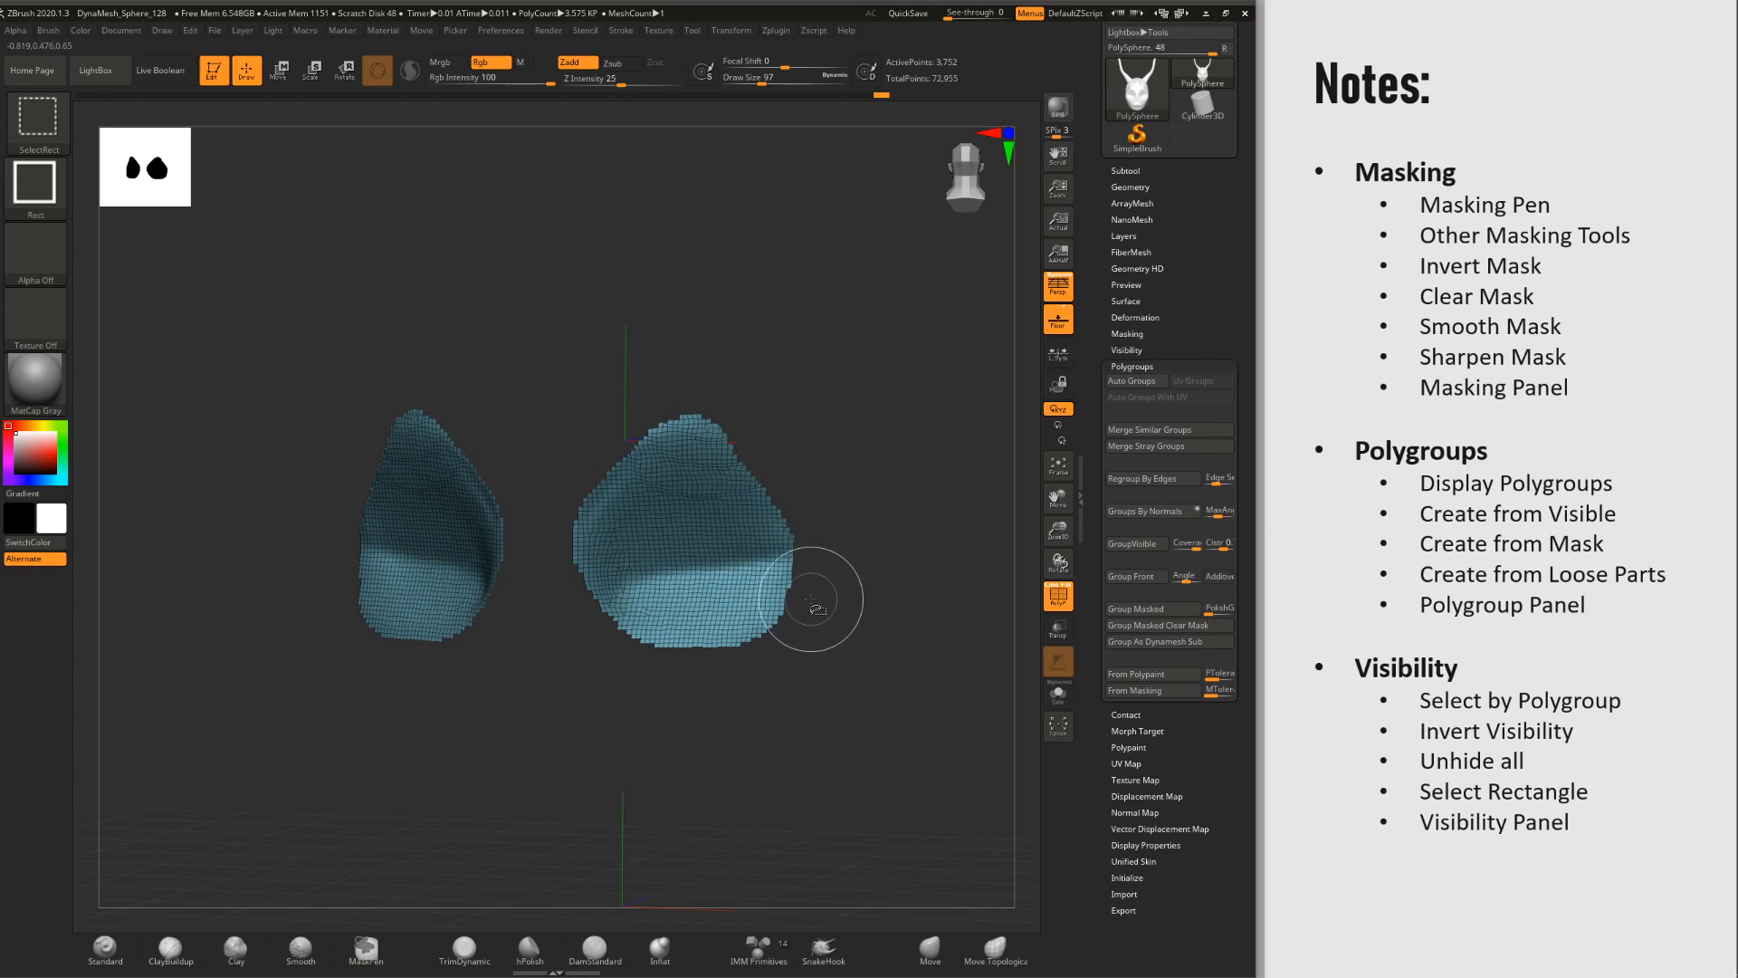
# Step: Swap visibility between the eye sockets and the rest of the head, and unhide all polygroups
pyautogui.moveTo(842, 613); pyautogui.dragTo(818, 574)
pyautogui.hotkey('ctrl', 'shift')
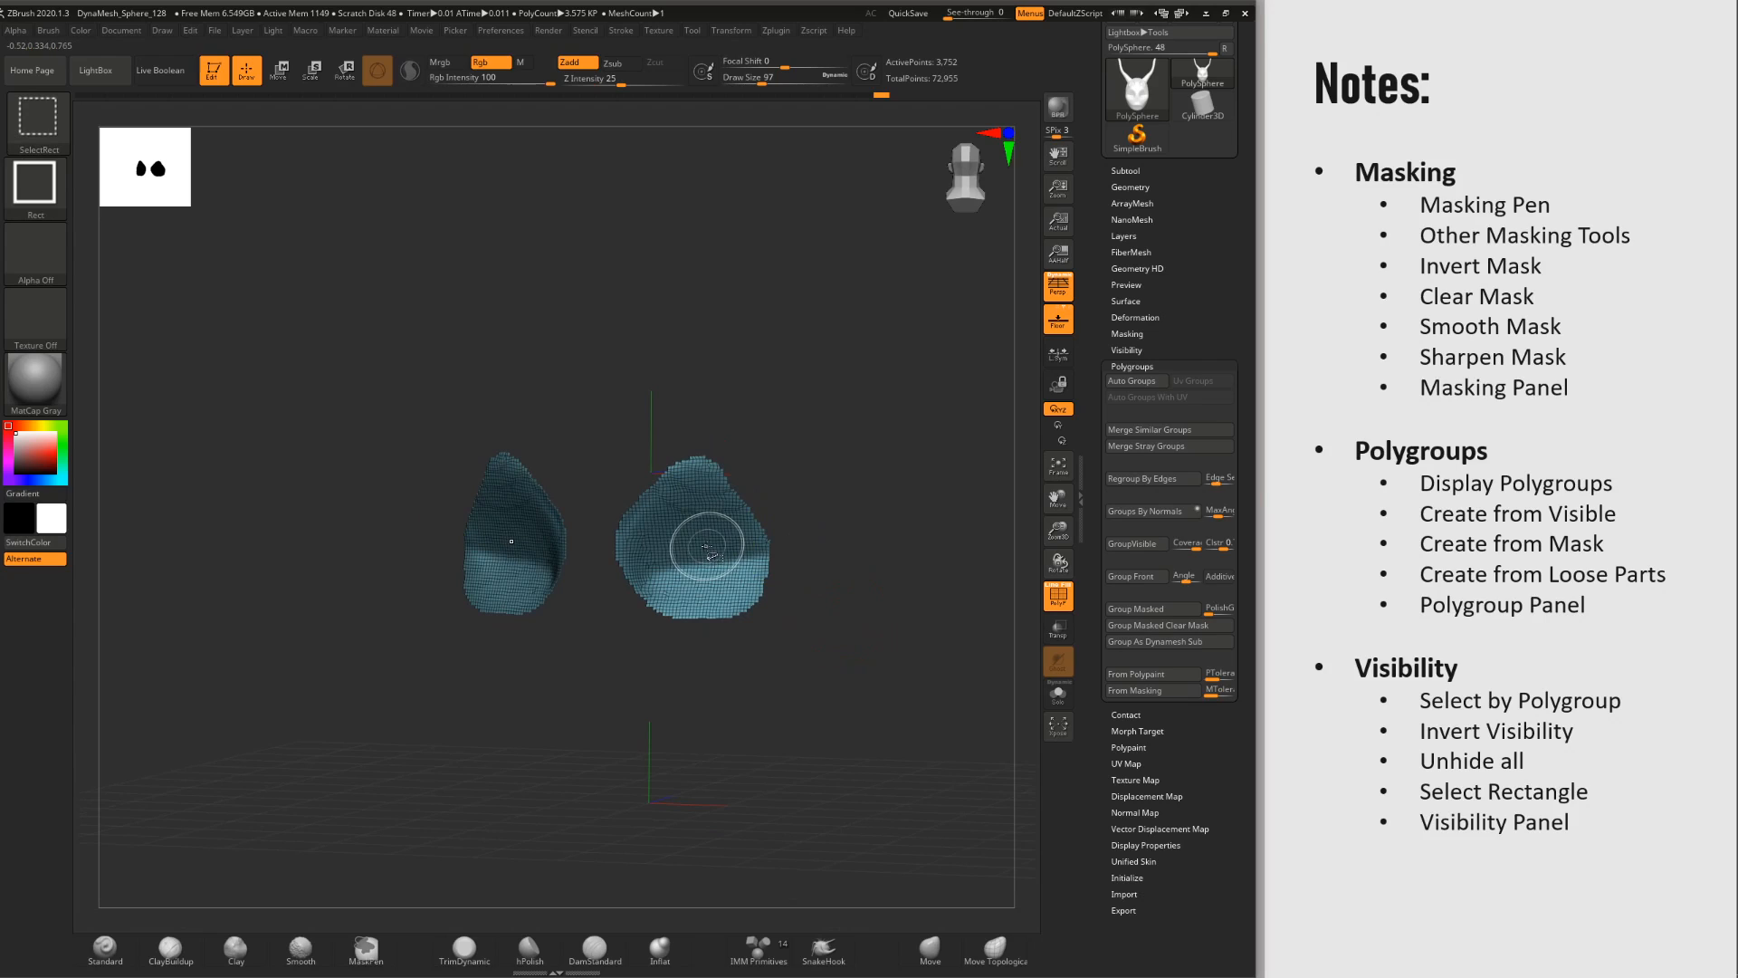
pyautogui.keyDown('ctrl'); pyautogui.keyDown('shift'); pyautogui.click(717, 543); pyautogui.keyUp('shift'); pyautogui.keyUp('ctrl')
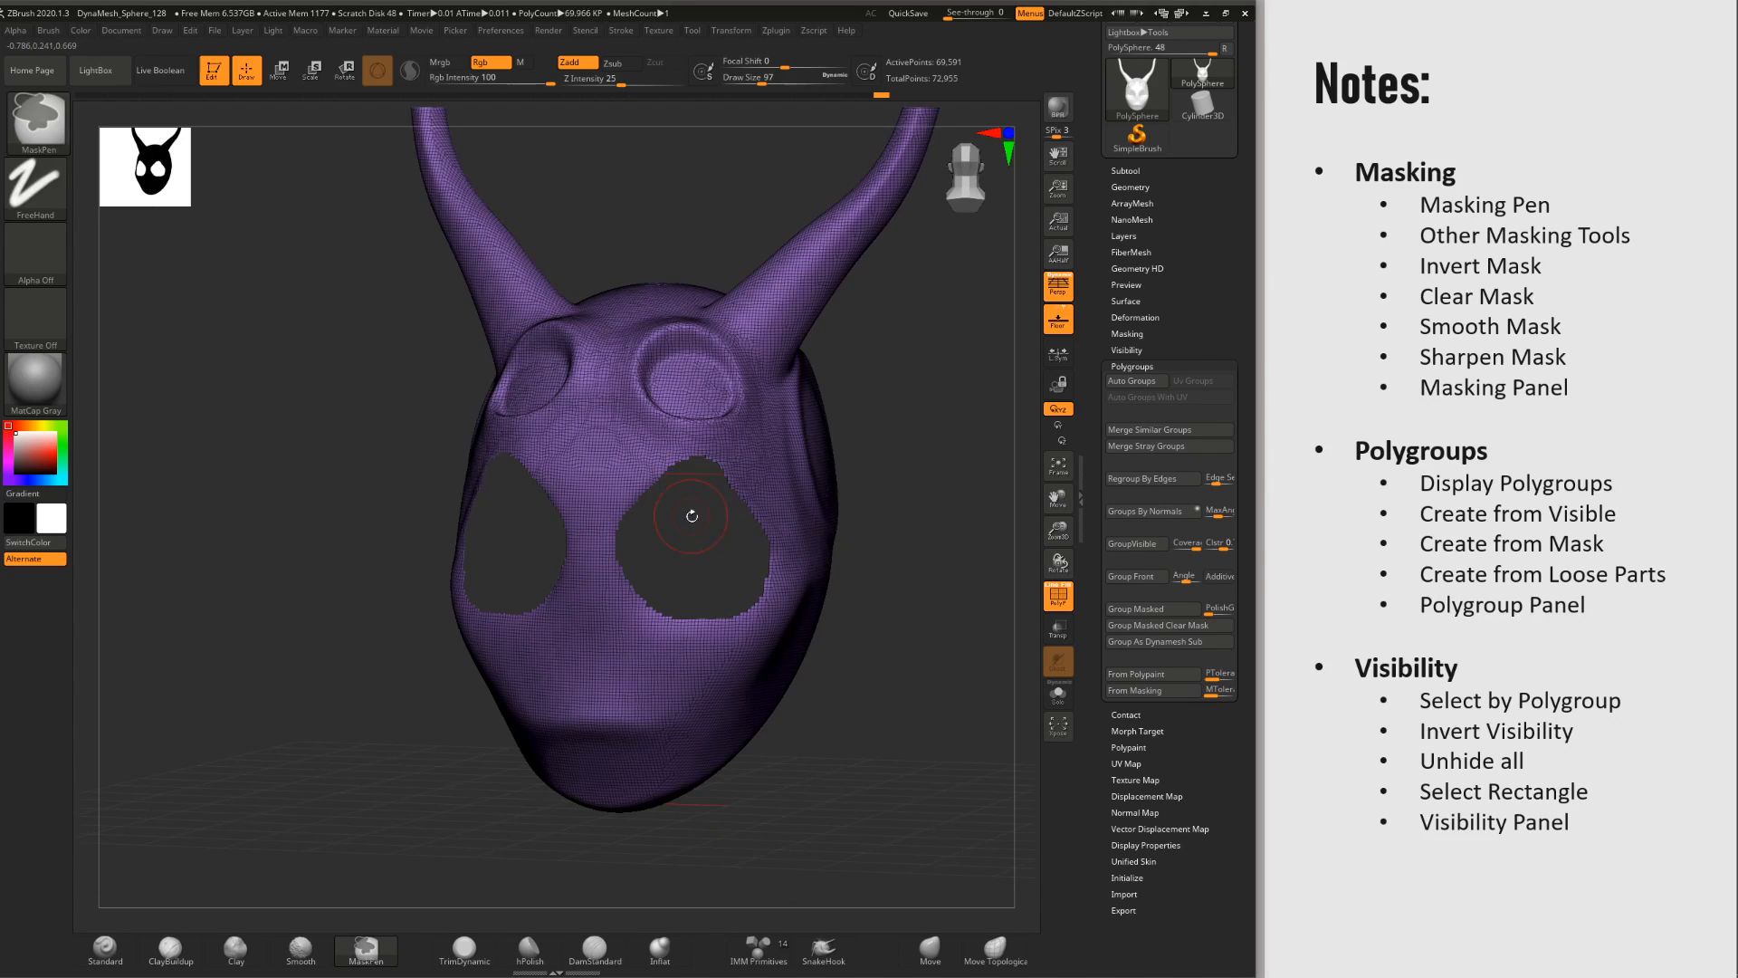
pyautogui.moveTo(737, 542)
pyautogui.keyDown('alt'); pyautogui.mouseDown()
pyautogui.moveTo(742, 601)
pyautogui.moveTo(759, 549)
pyautogui.mouseUp(); pyautogui.keyUp('alt')
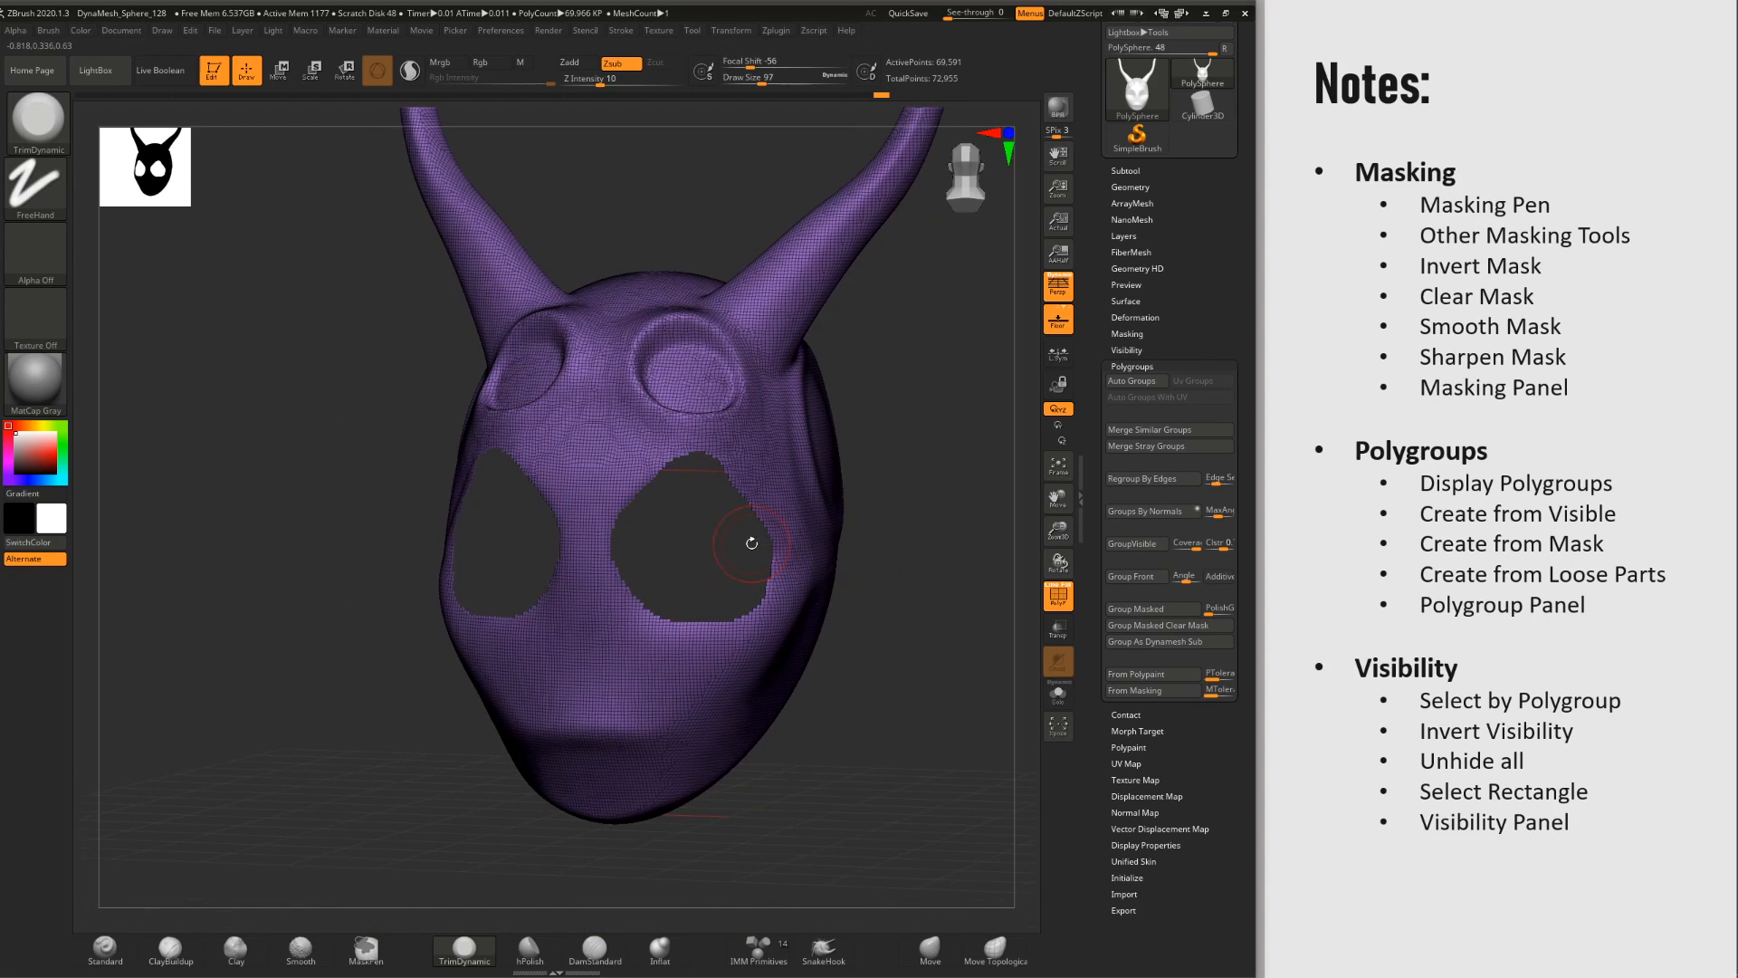
pyautogui.keyDown('ctrl'); pyautogui.keyDown('shift'); pyautogui.click(745, 548); pyautogui.keyUp('shift'); pyautogui.keyUp('ctrl')
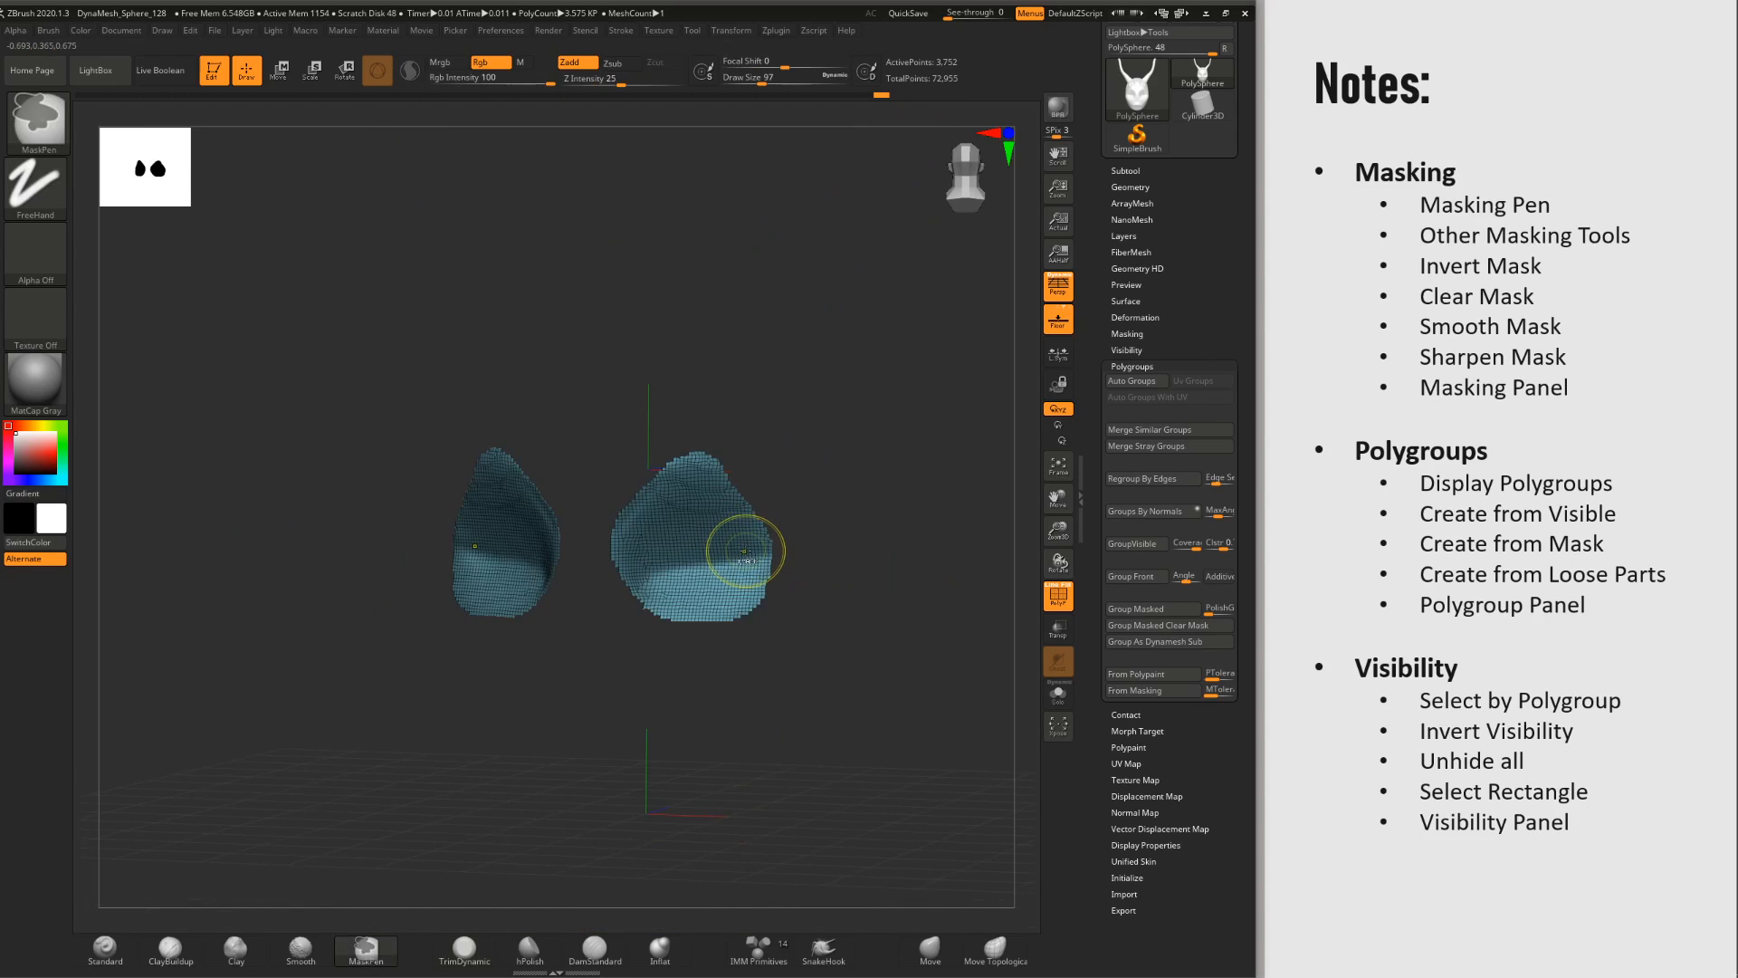
pyautogui.keyDown('ctrl'); pyautogui.keyDown('shift'); pyautogui.click(805, 576); pyautogui.keyUp('shift'); pyautogui.keyUp('ctrl')
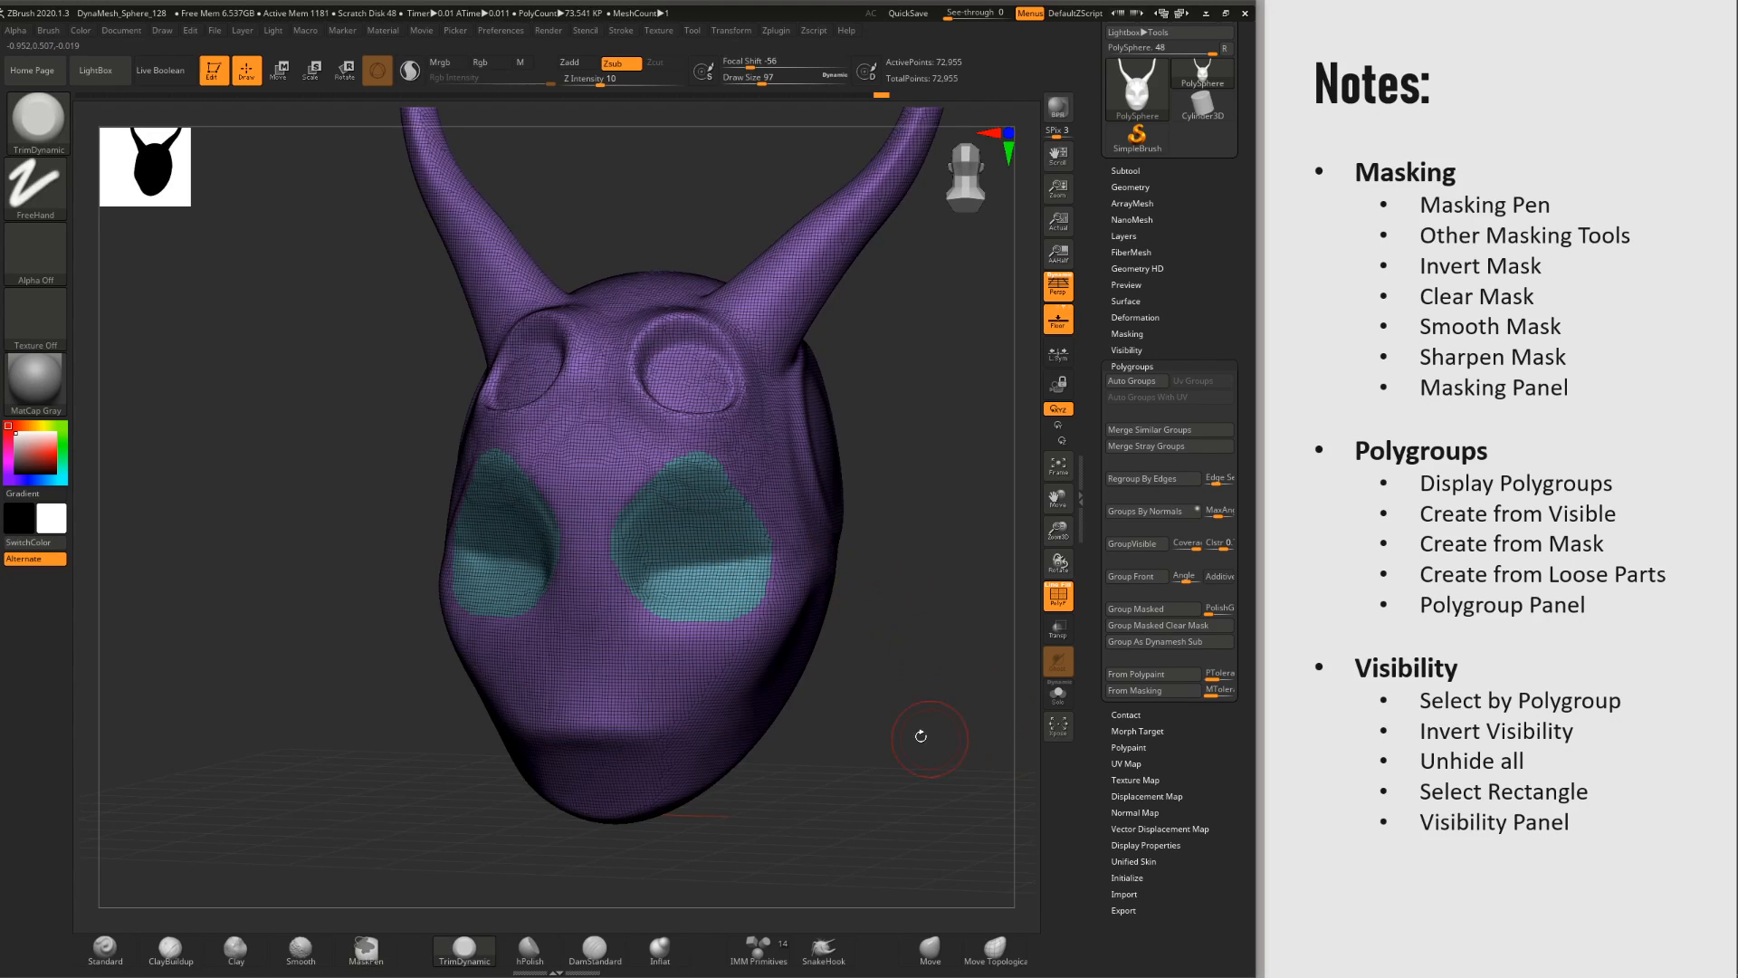
# Step: Isolate the eye-socket polygroup again from a three-quarter view of the head
pyautogui.moveTo(875, 692)
pyautogui.mouseDown()
pyautogui.moveTo(838, 768)
pyautogui.moveTo(857, 579)
pyautogui.moveTo(765, 528)
pyautogui.moveTo(776, 679)
pyautogui.moveTo(805, 537)
pyautogui.moveTo(763, 476)
pyautogui.mouseUp()
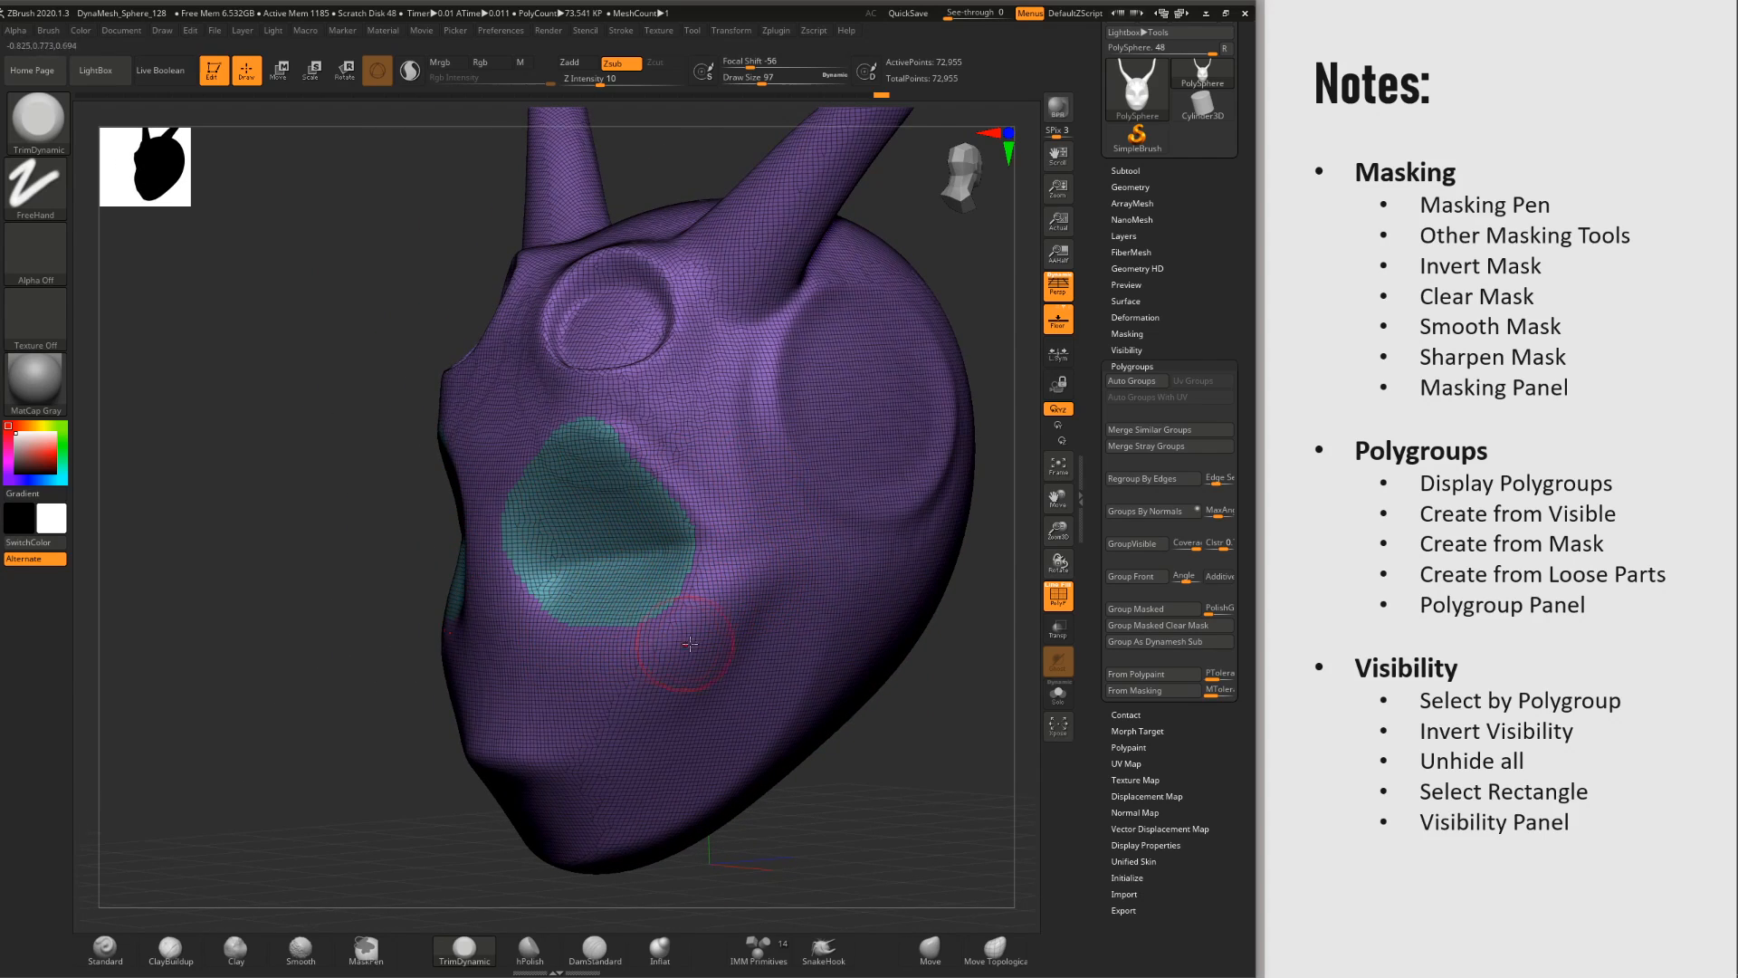
pyautogui.moveTo(725, 645); pyautogui.dragTo(757, 628, button='right')
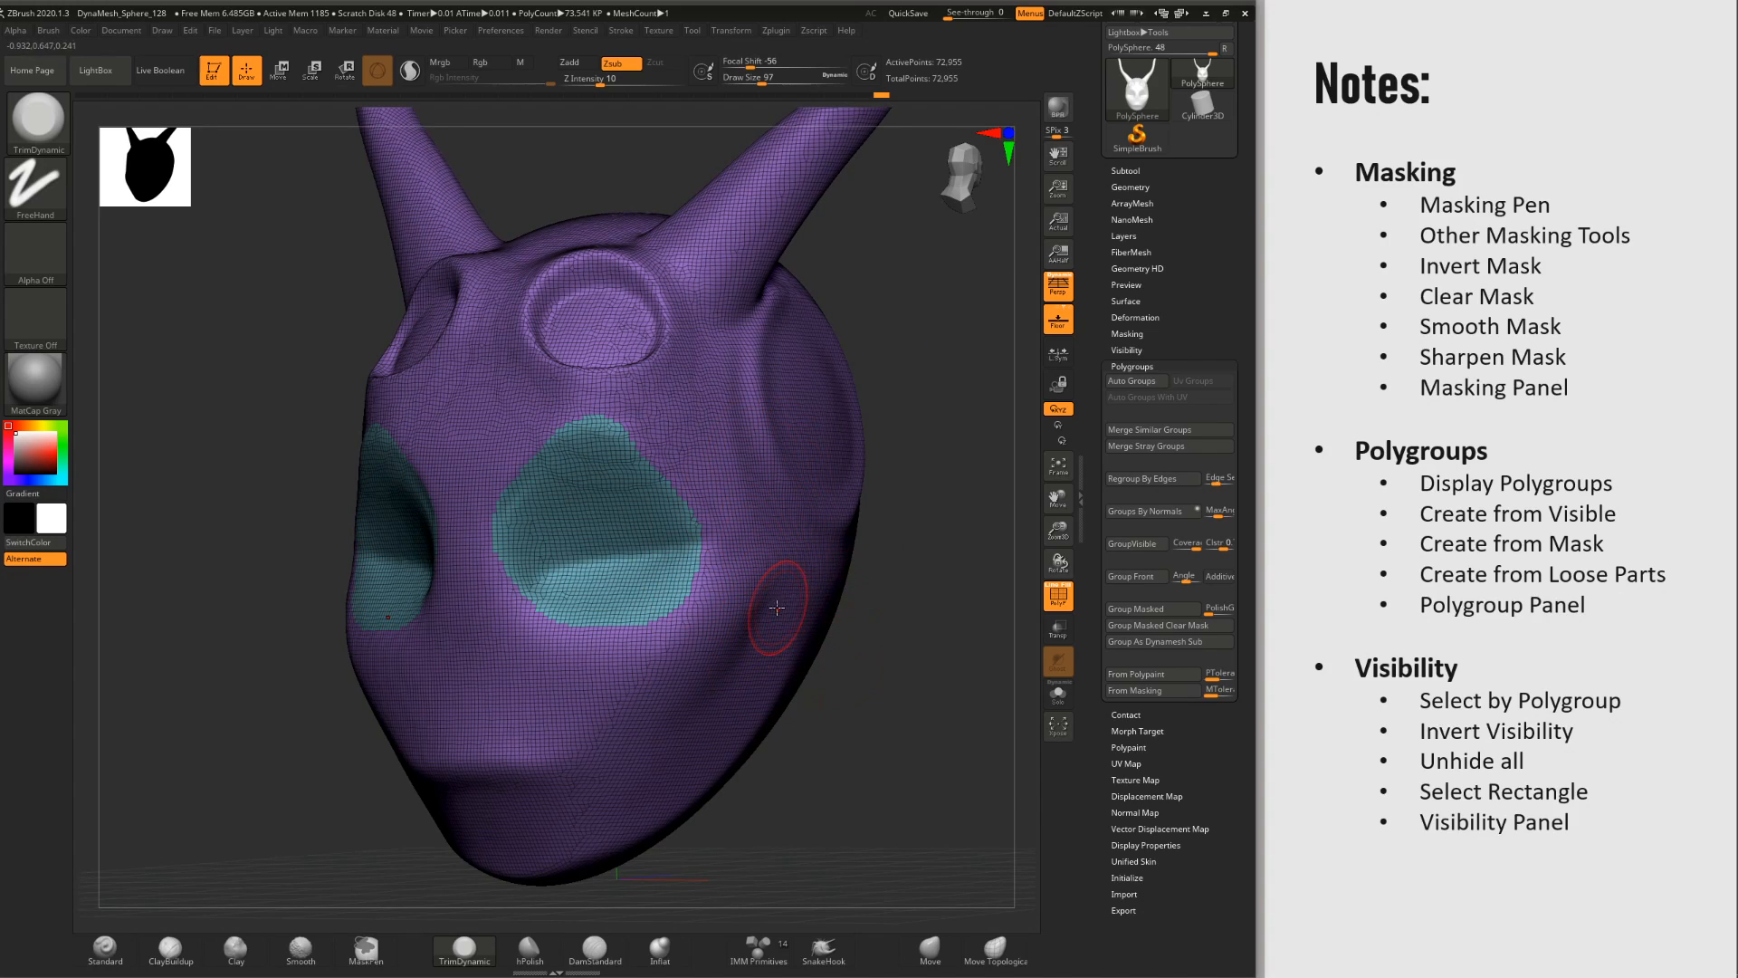
pyautogui.hotkey('ctrl', 'shift')
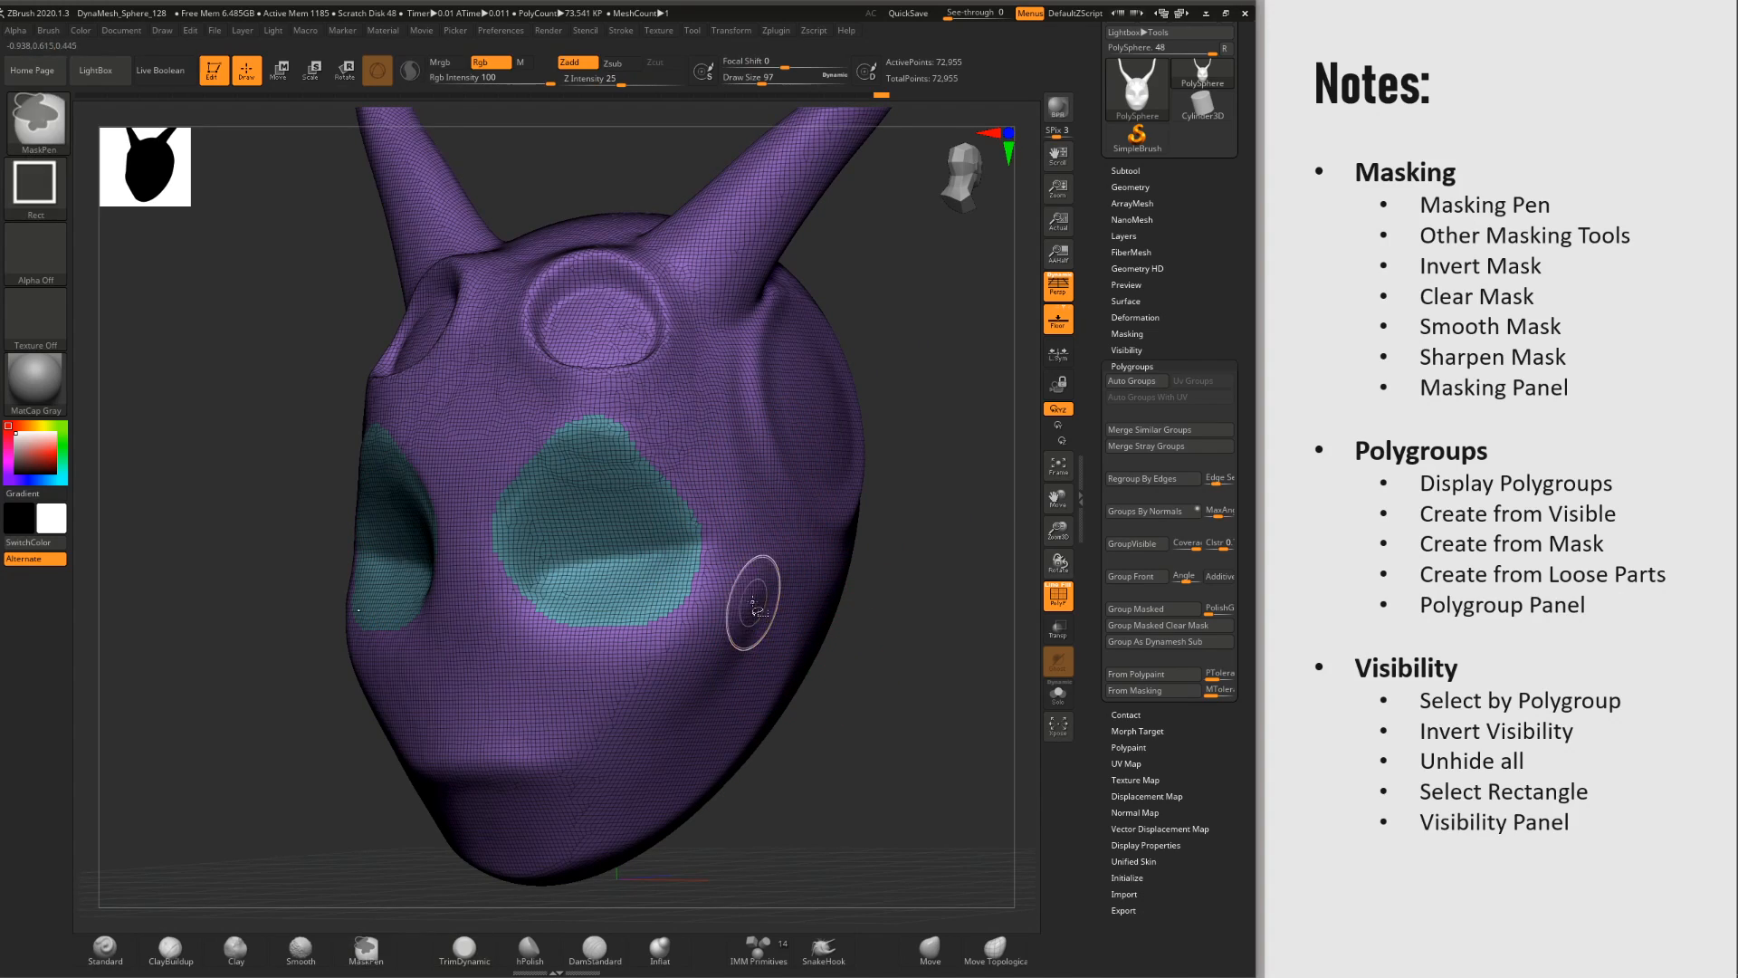
pyautogui.keyDown('ctrl'); pyautogui.keyDown('shift'); pyautogui.click(622, 536); pyautogui.keyUp('shift'); pyautogui.keyUp('ctrl')
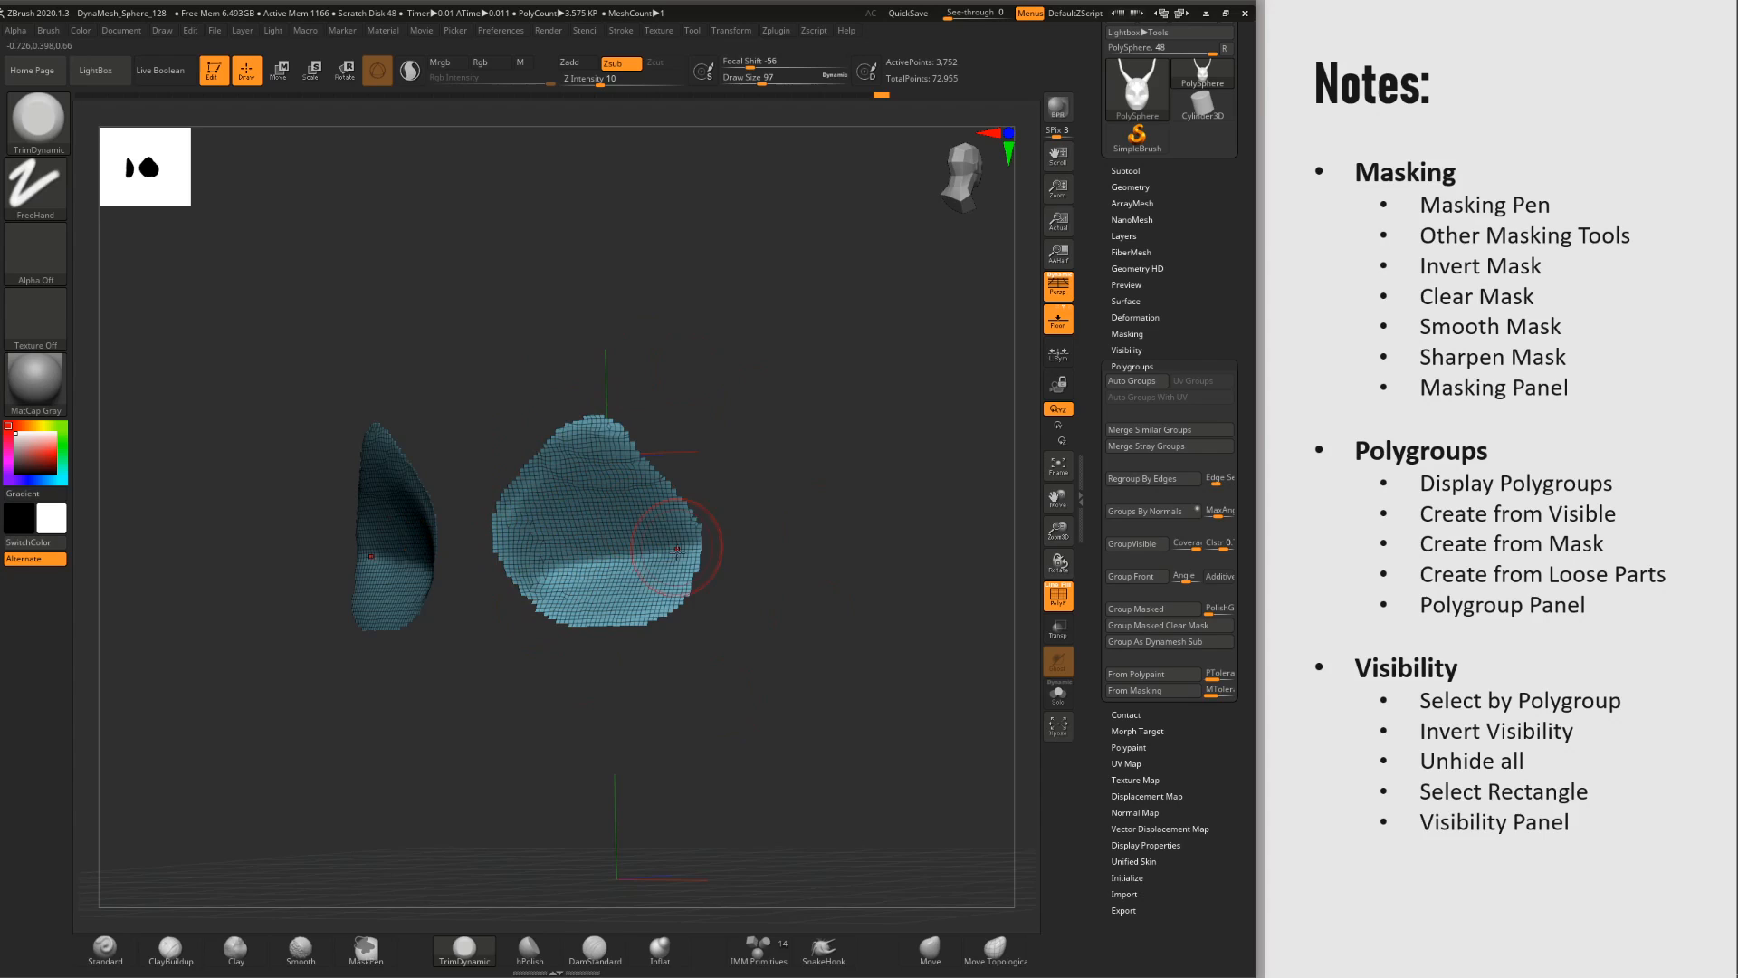
# Step: Invert the visibility to hide only the eye sockets, and unhide the whole head
pyautogui.moveTo(676, 536)
pyautogui.mouseDown(button='right')
pyautogui.moveTo(670, 494)
pyautogui.moveTo(630, 547)
pyautogui.moveTo(660, 541)
pyautogui.mouseUp(button='right')
pyautogui.press('ctrl')
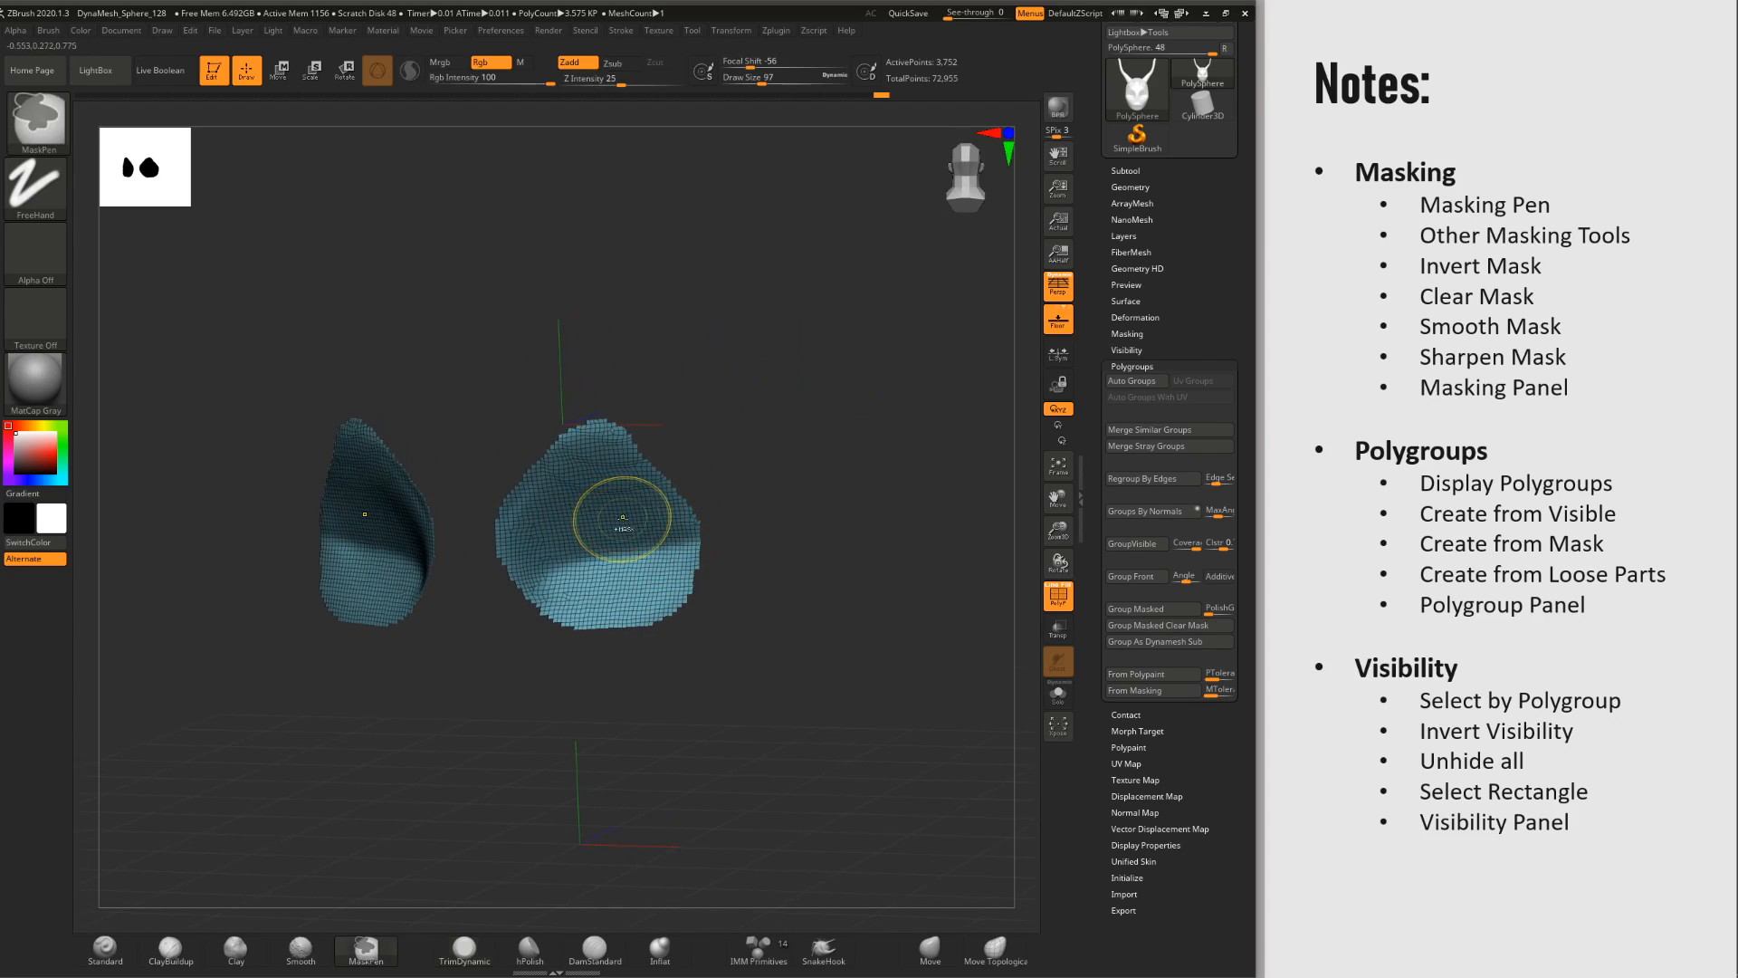
pyautogui.hotkey('ctrl', 'shift')
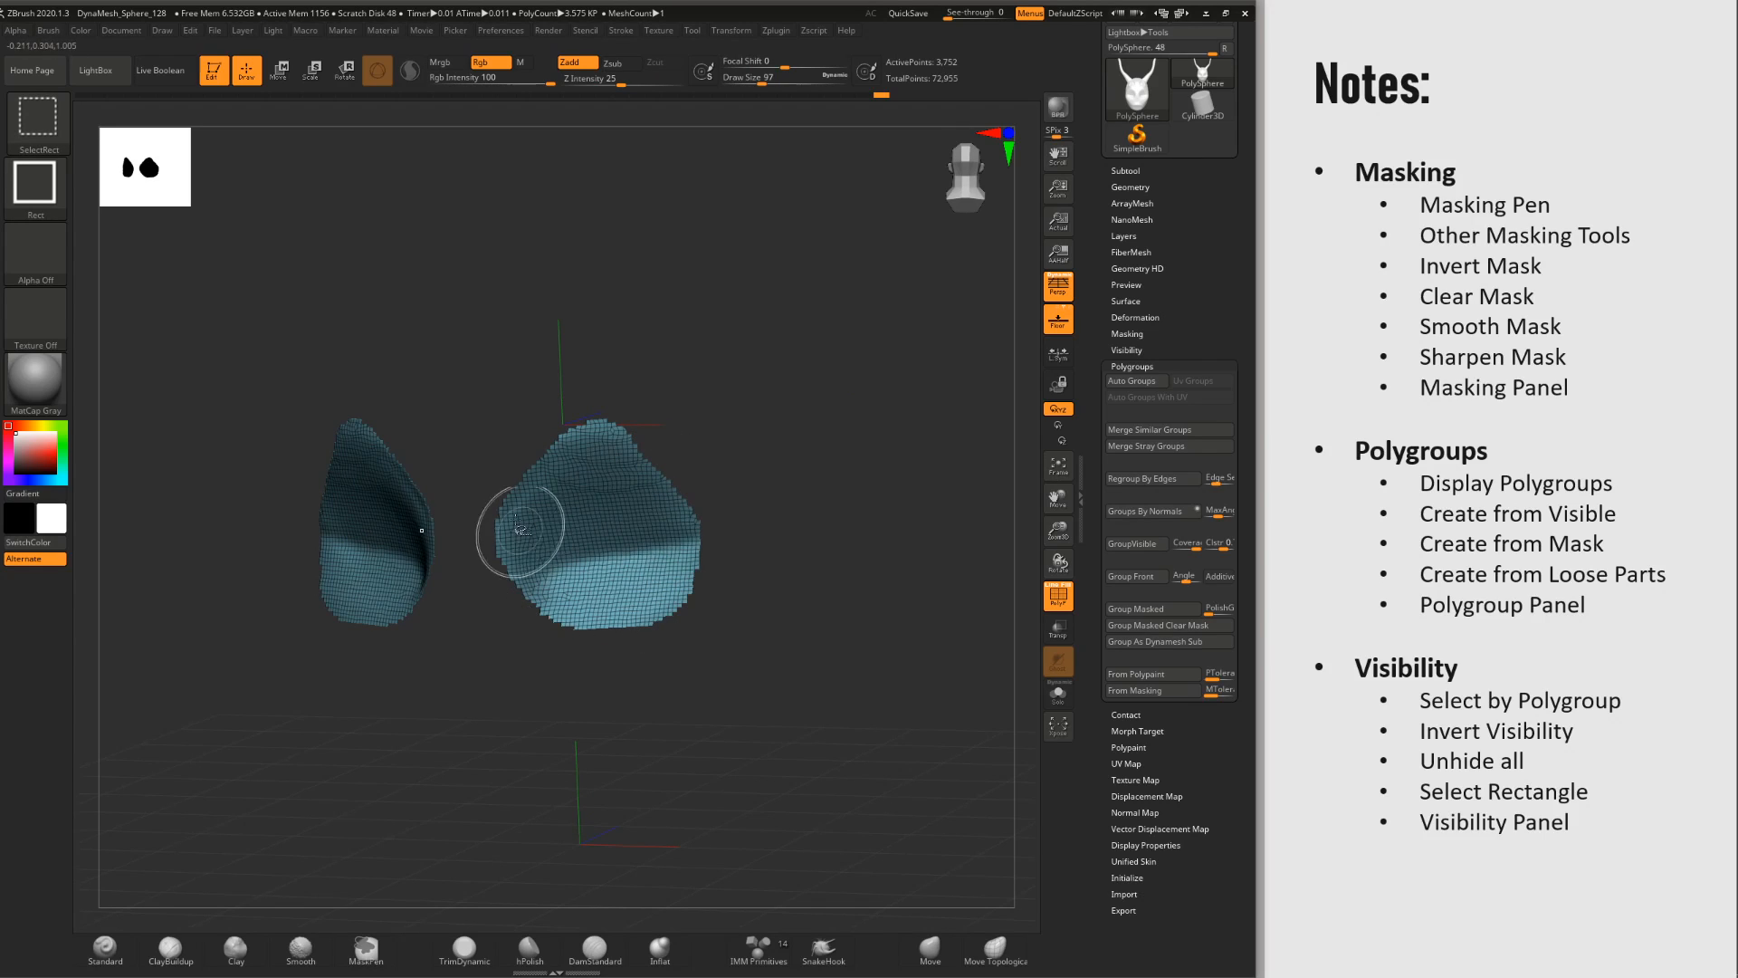
pyautogui.keyDown('ctrl'); pyautogui.keyDown('shift'); pyautogui.click(641, 561); pyautogui.keyUp('shift'); pyautogui.keyUp('ctrl')
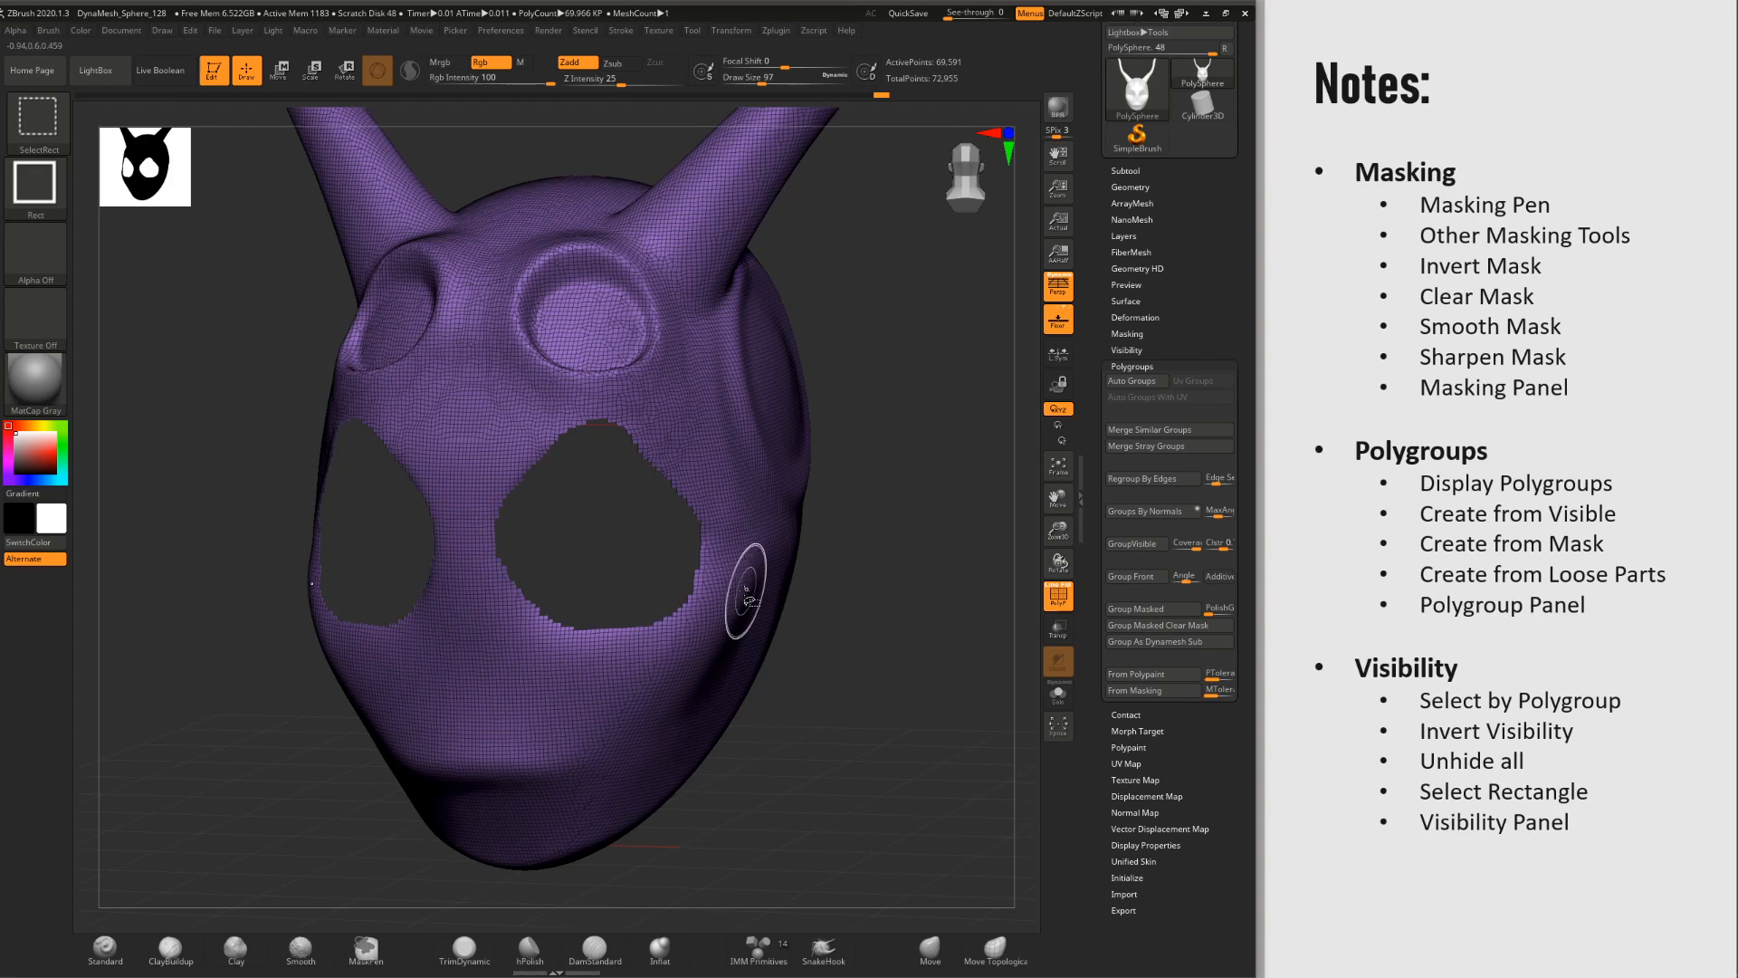
pyautogui.keyDown('ctrl'); pyautogui.keyDown('shift'); pyautogui.click(869, 605); pyautogui.keyUp('shift'); pyautogui.keyUp('ctrl')
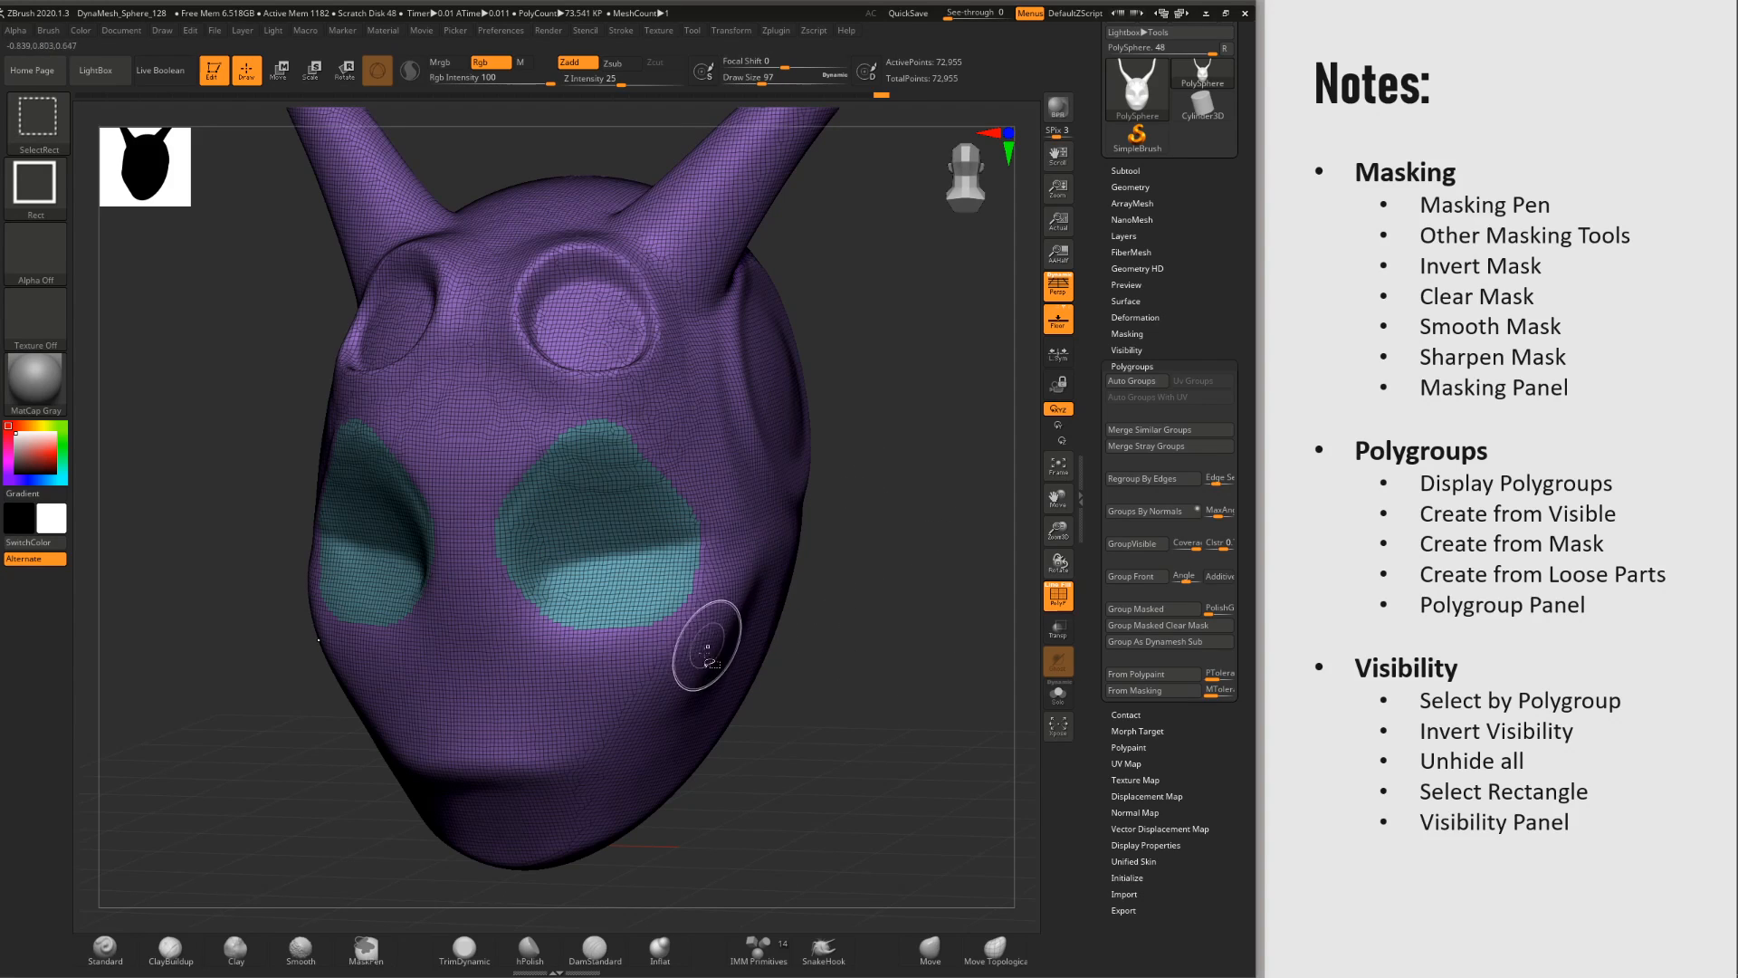
# Step: Mask one patch above the mouth and another across the nose, turning each into its own polygroup
pyautogui.keyDown('ctrl'); pyautogui.moveTo(497, 710); pyautogui.dragTo(503, 722); pyautogui.keyUp('ctrl')
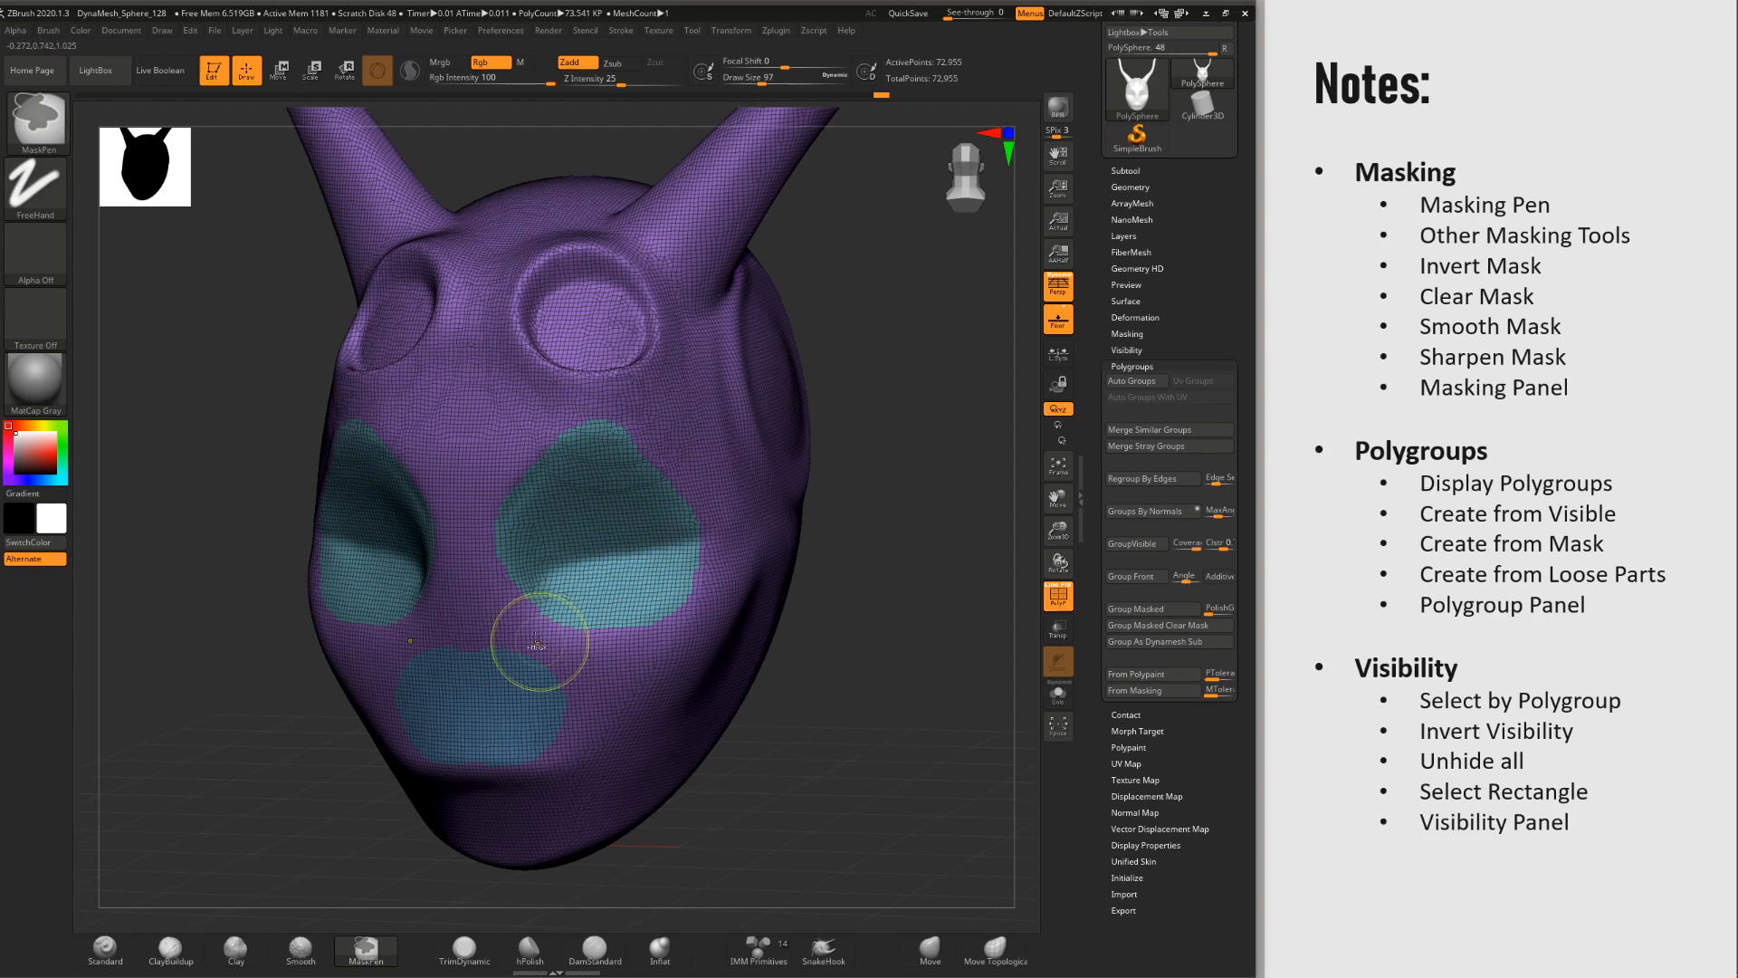
pyautogui.moveTo(539, 643)
pyautogui.keyDown('ctrl'); pyautogui.mouseDown()
pyautogui.moveTo(425, 633)
pyautogui.moveTo(474, 604)
pyautogui.moveTo(579, 599)
pyautogui.mouseUp(); pyautogui.keyUp('ctrl')
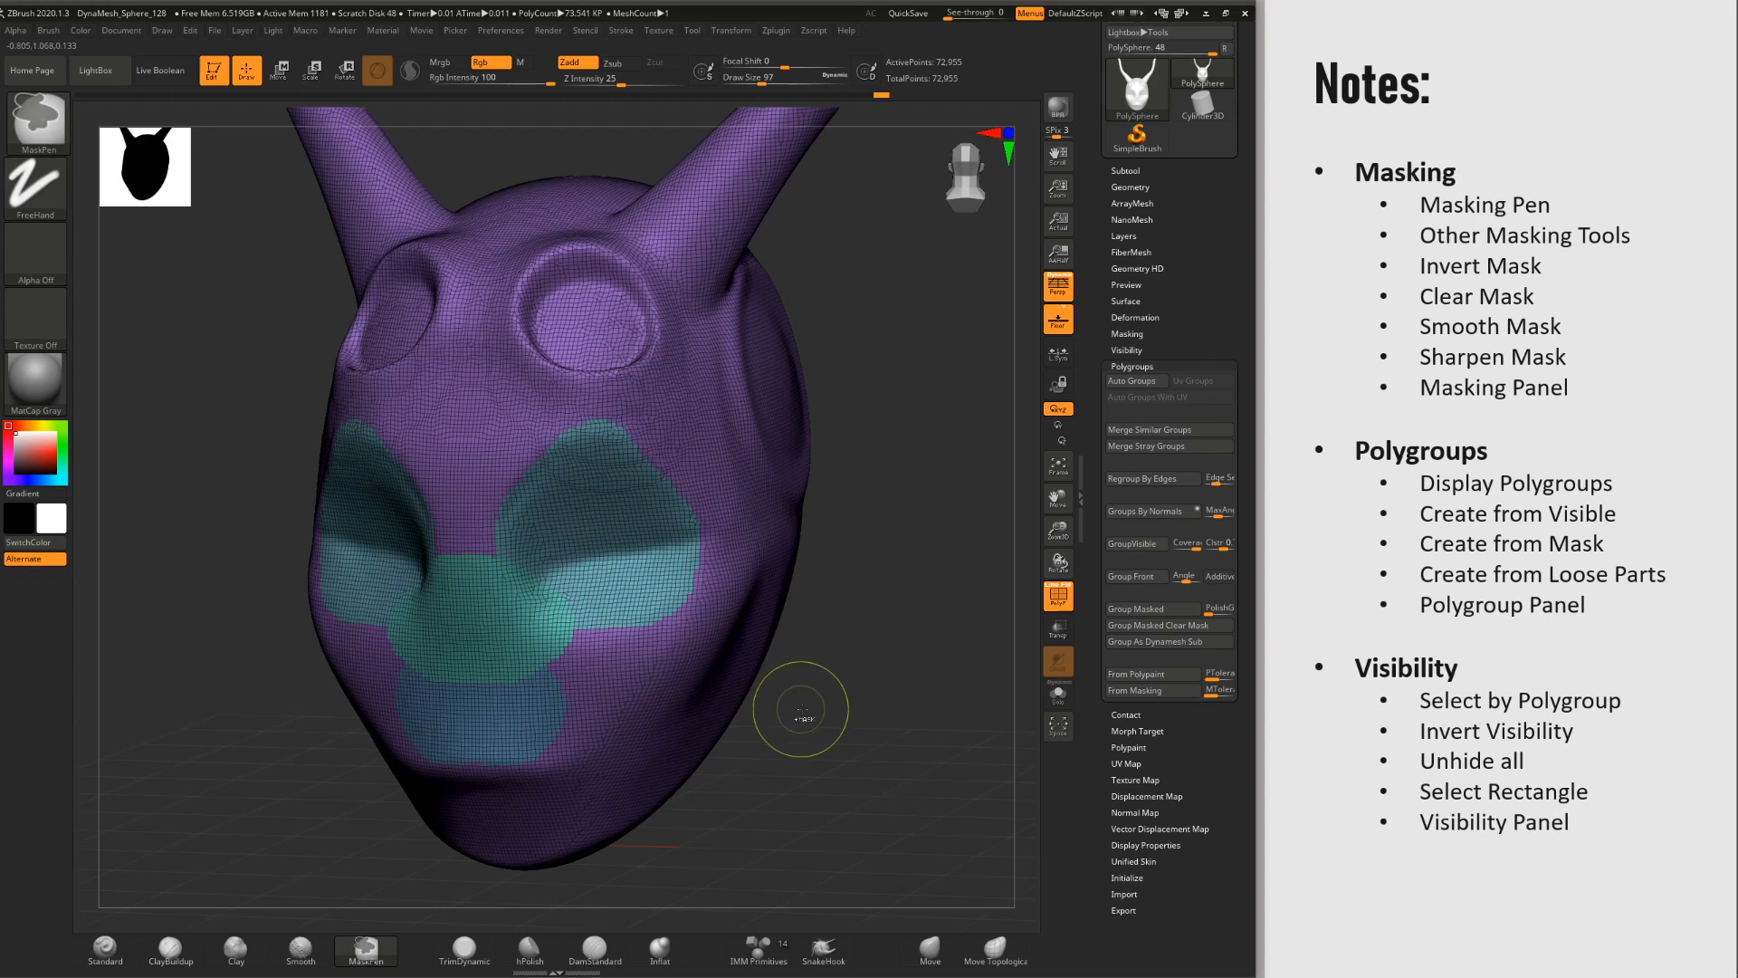
pyautogui.hotkey('ctrl', 'z')
pyautogui.hotkey('ctrl', 'w')
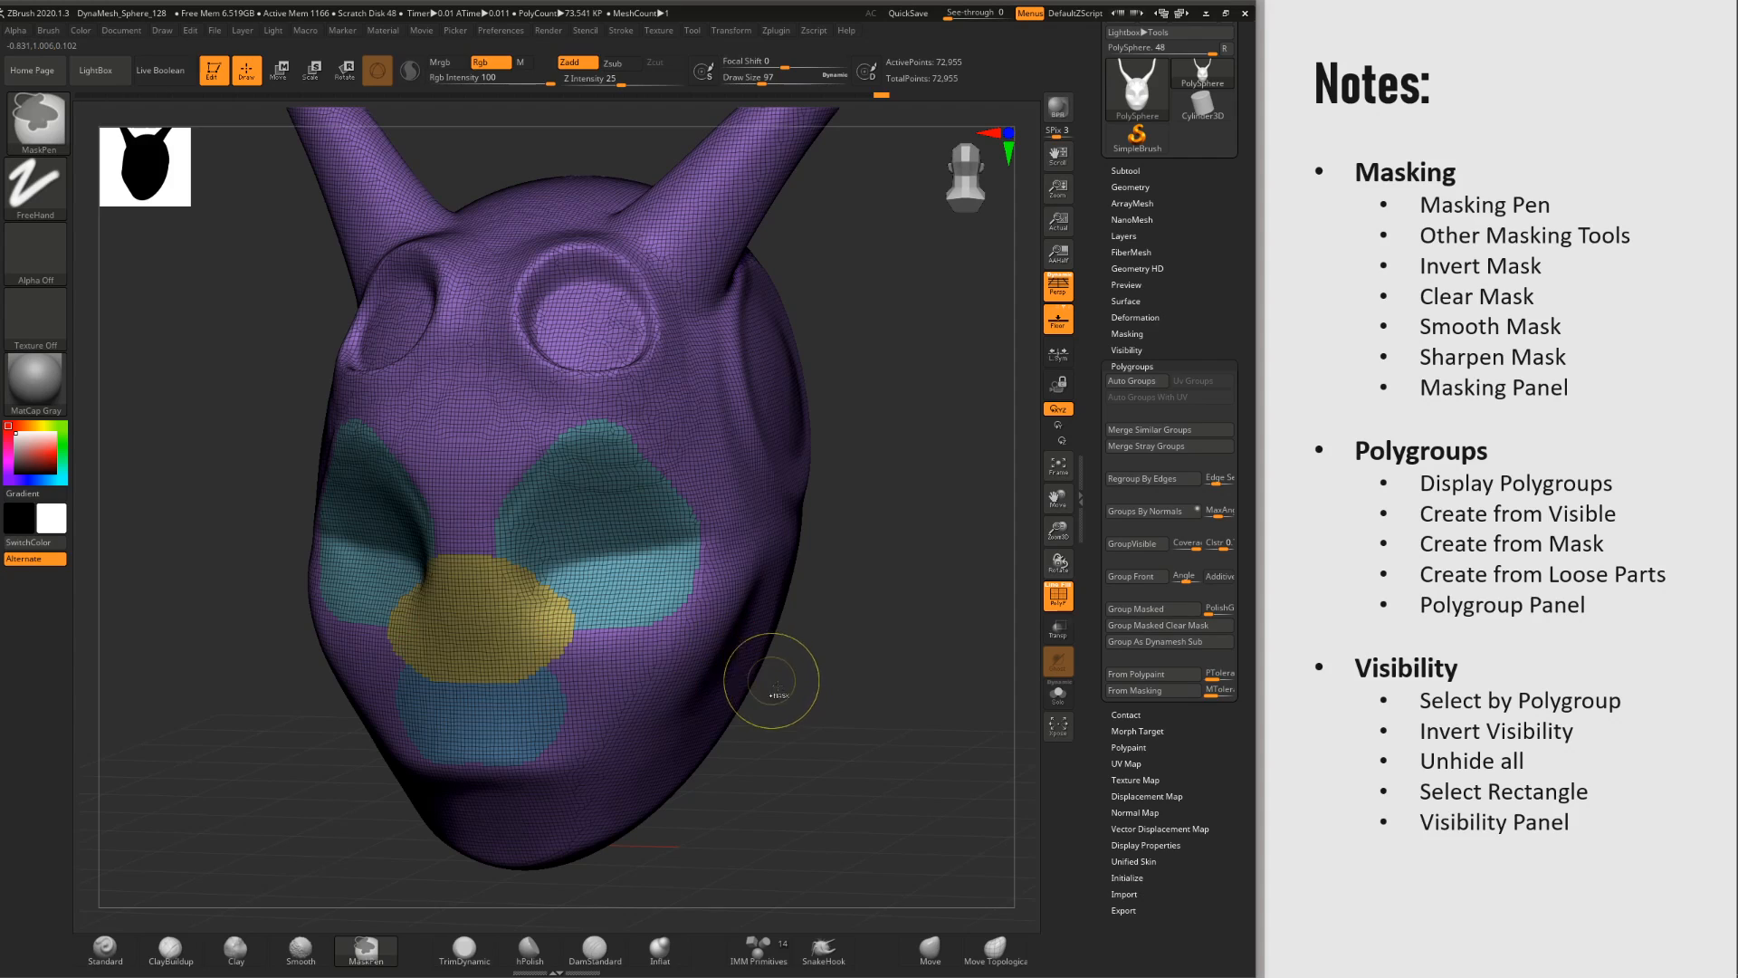
# Step: Isolate the eye-socket polygroup and invert the visibility so only the sockets are hidden
pyautogui.moveTo(859, 731)
pyautogui.keyDown('alt'); pyautogui.mouseDown()
pyautogui.moveTo(877, 644)
pyautogui.moveTo(883, 668)
pyautogui.moveTo(770, 625)
pyautogui.mouseUp(); pyautogui.keyUp('alt')
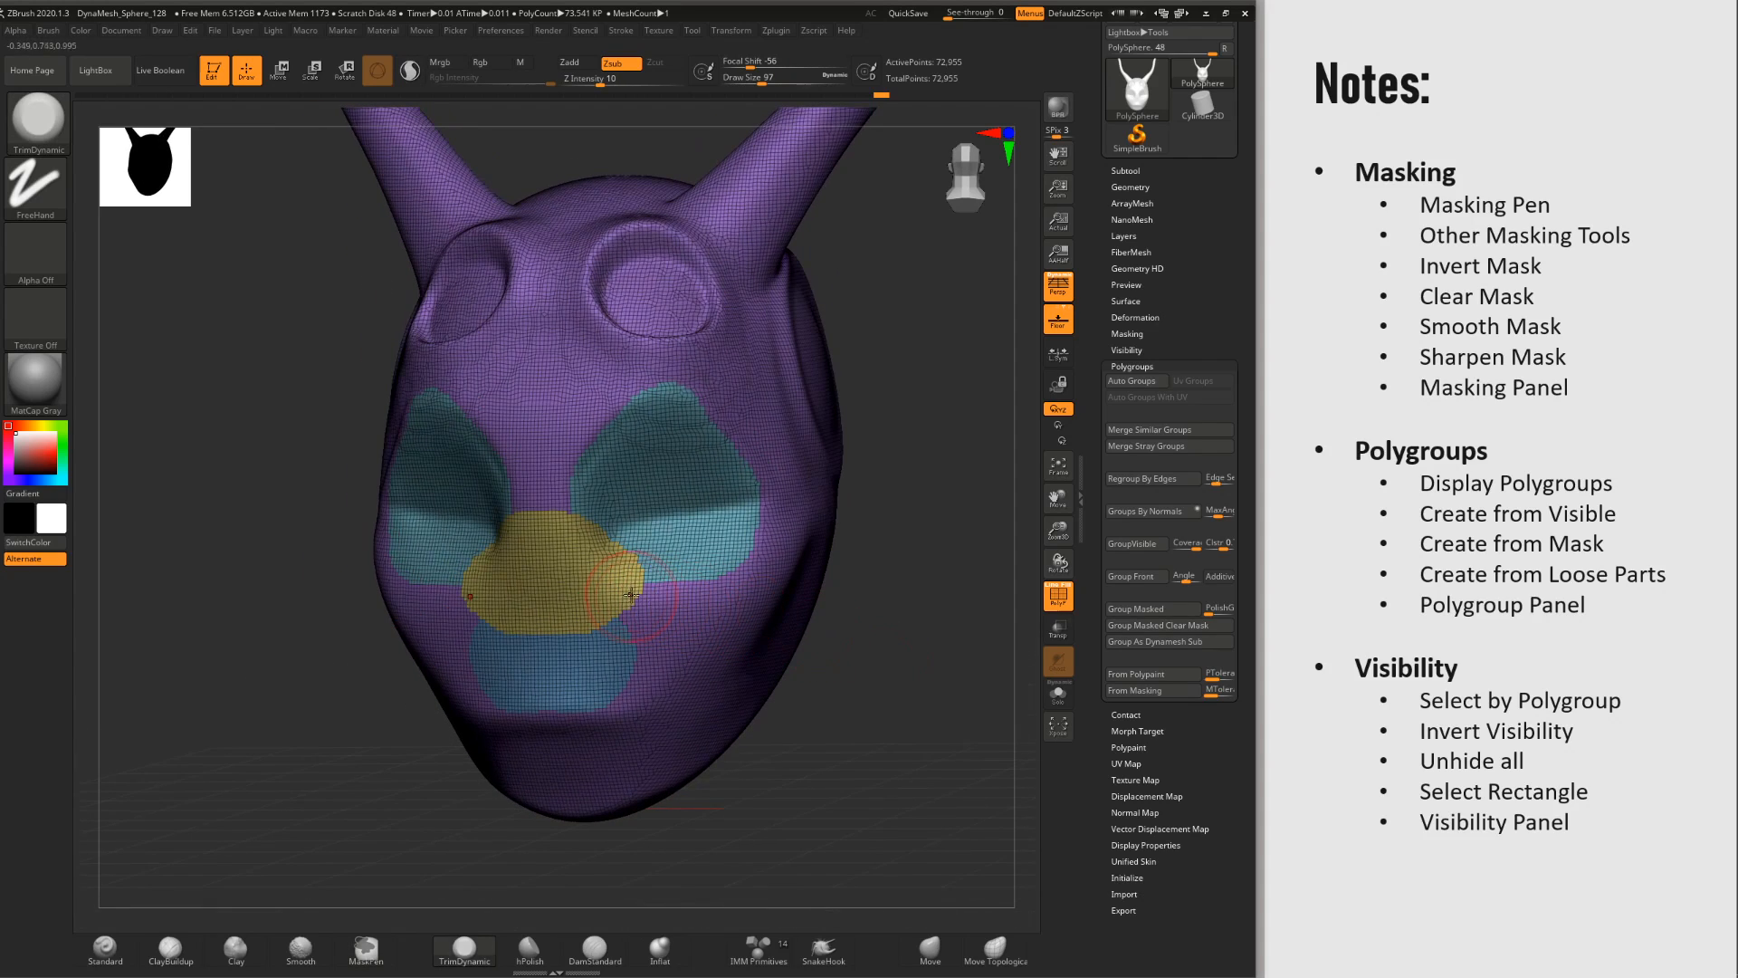
pyautogui.hotkey('ctrl', 'shift')
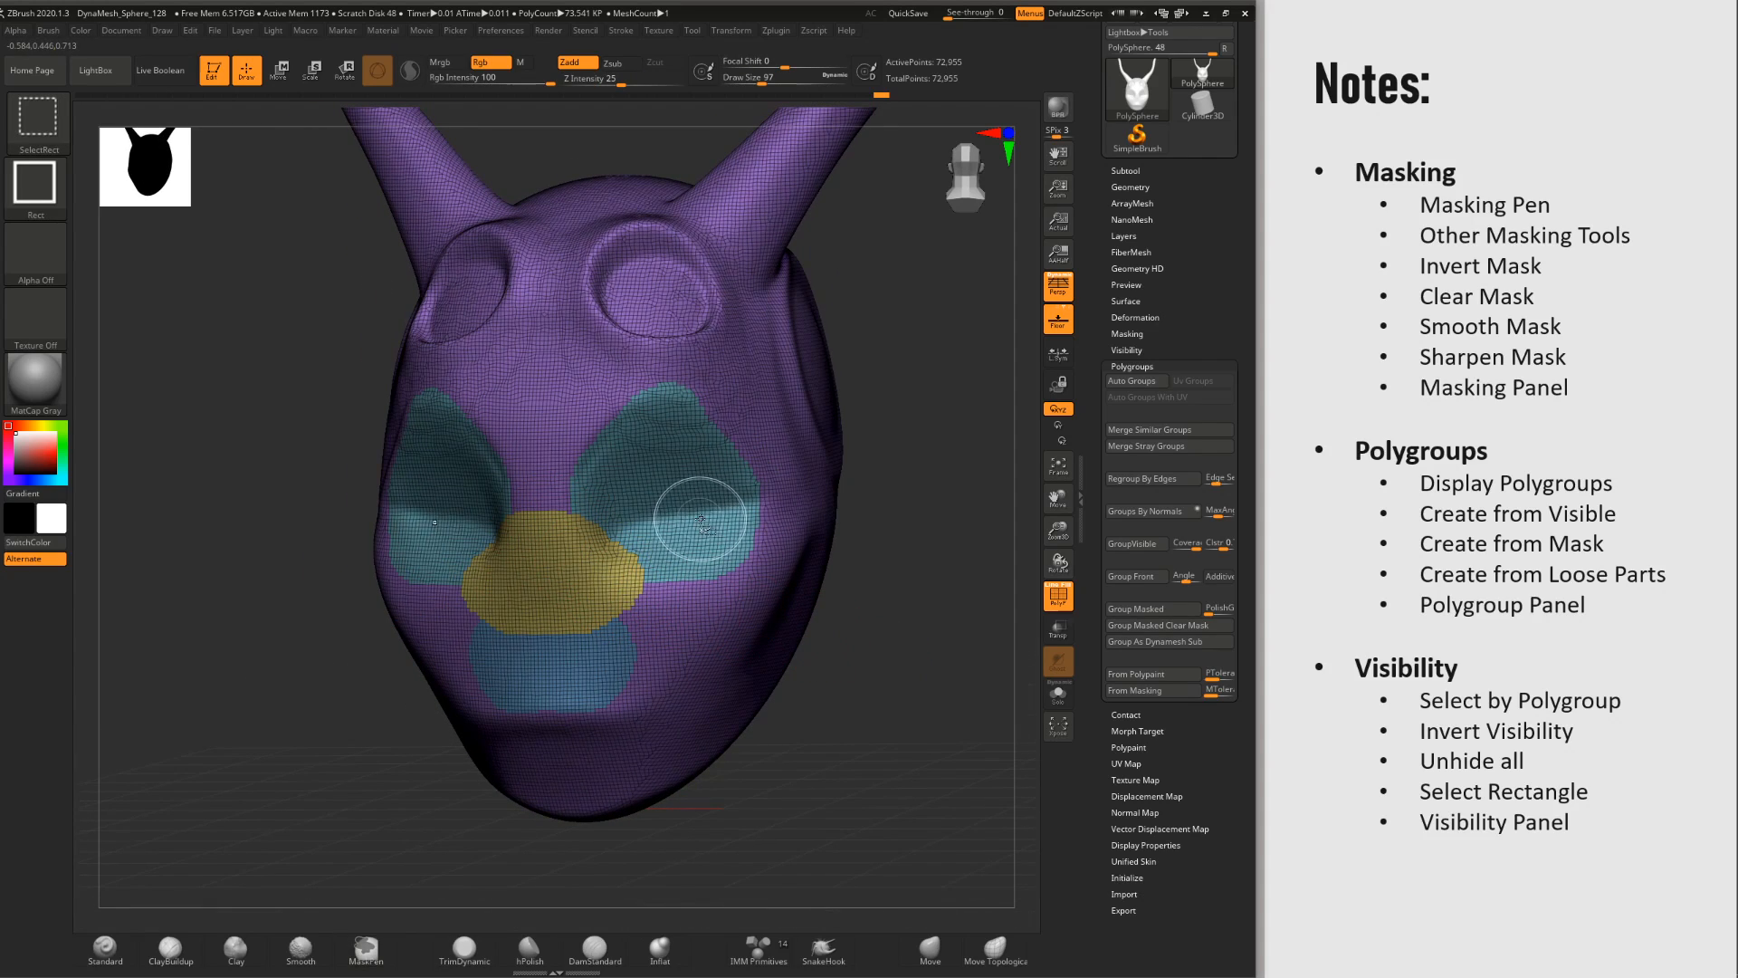
pyautogui.keyDown('ctrl'); pyautogui.keyDown('shift'); pyautogui.click(697, 522); pyautogui.keyUp('shift'); pyautogui.keyUp('ctrl')
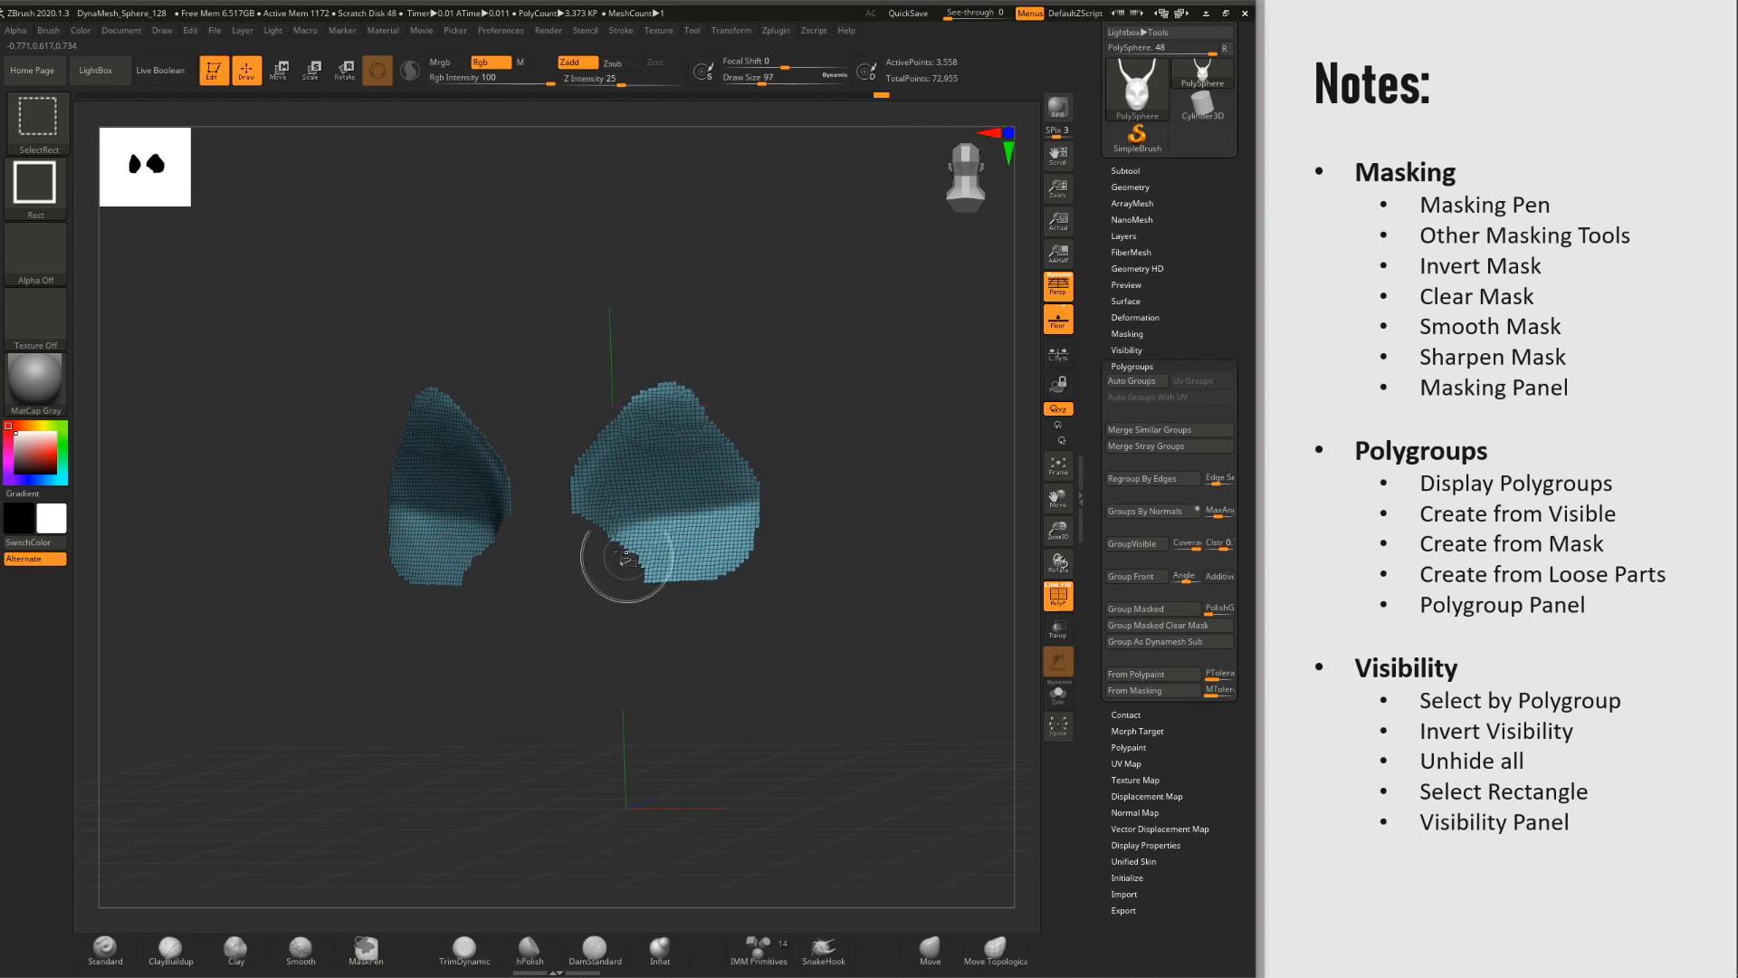
pyautogui.keyDown('ctrl'); pyautogui.keyDown('shift'); pyautogui.click(687, 525); pyautogui.keyUp('shift'); pyautogui.keyUp('ctrl')
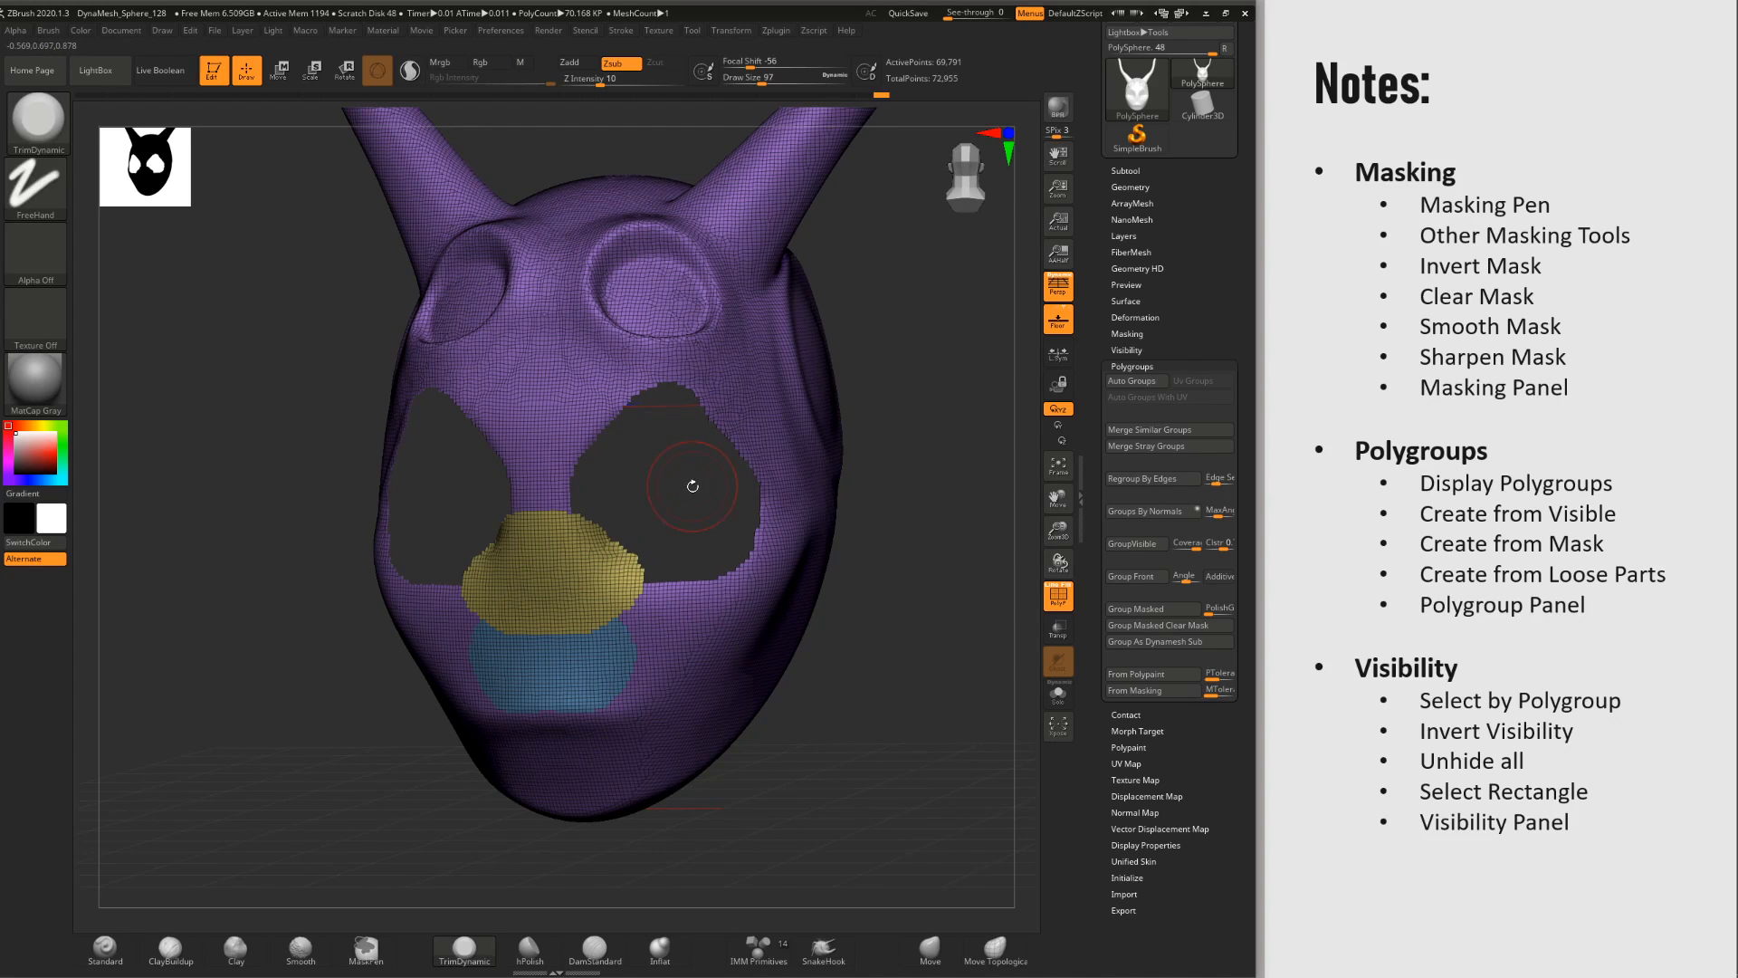
# Step: Hide the yellow nose and blue mouth polygroups as well, and invert the visibility to show only the hidden patches
pyautogui.hotkey('ctrl', 'shift')
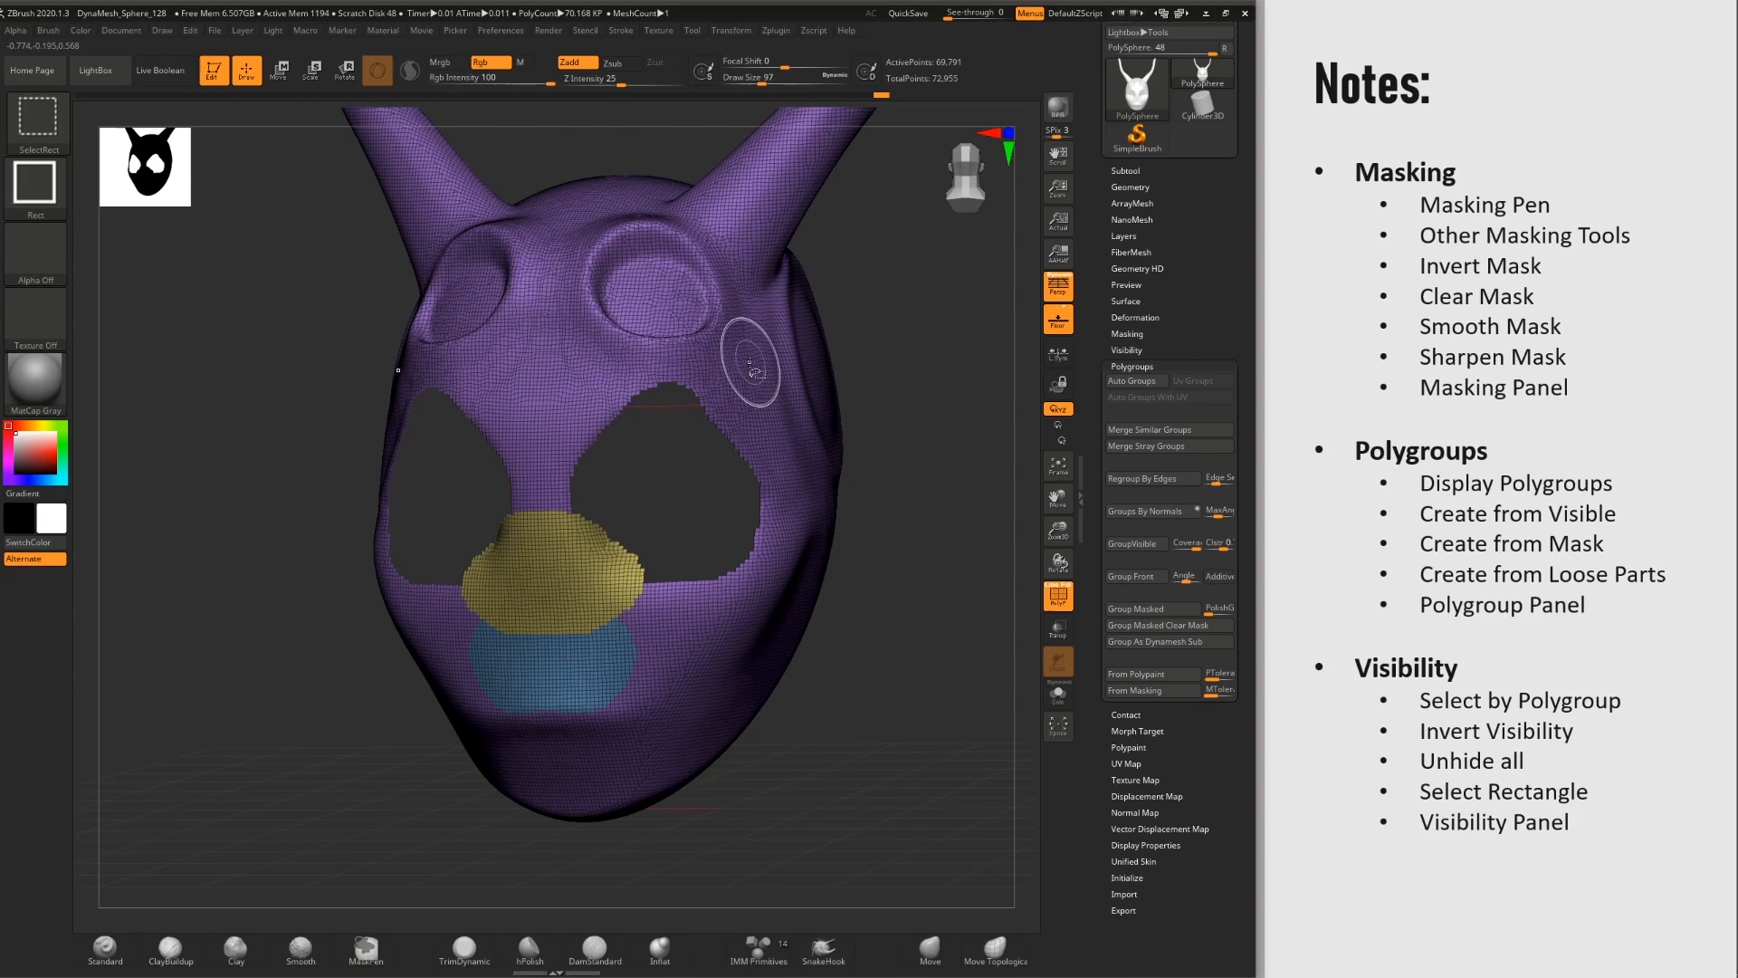
pyautogui.keyDown('ctrl'); pyautogui.keyDown('shift'); pyautogui.click(589, 584); pyautogui.keyUp('shift'); pyautogui.keyUp('ctrl')
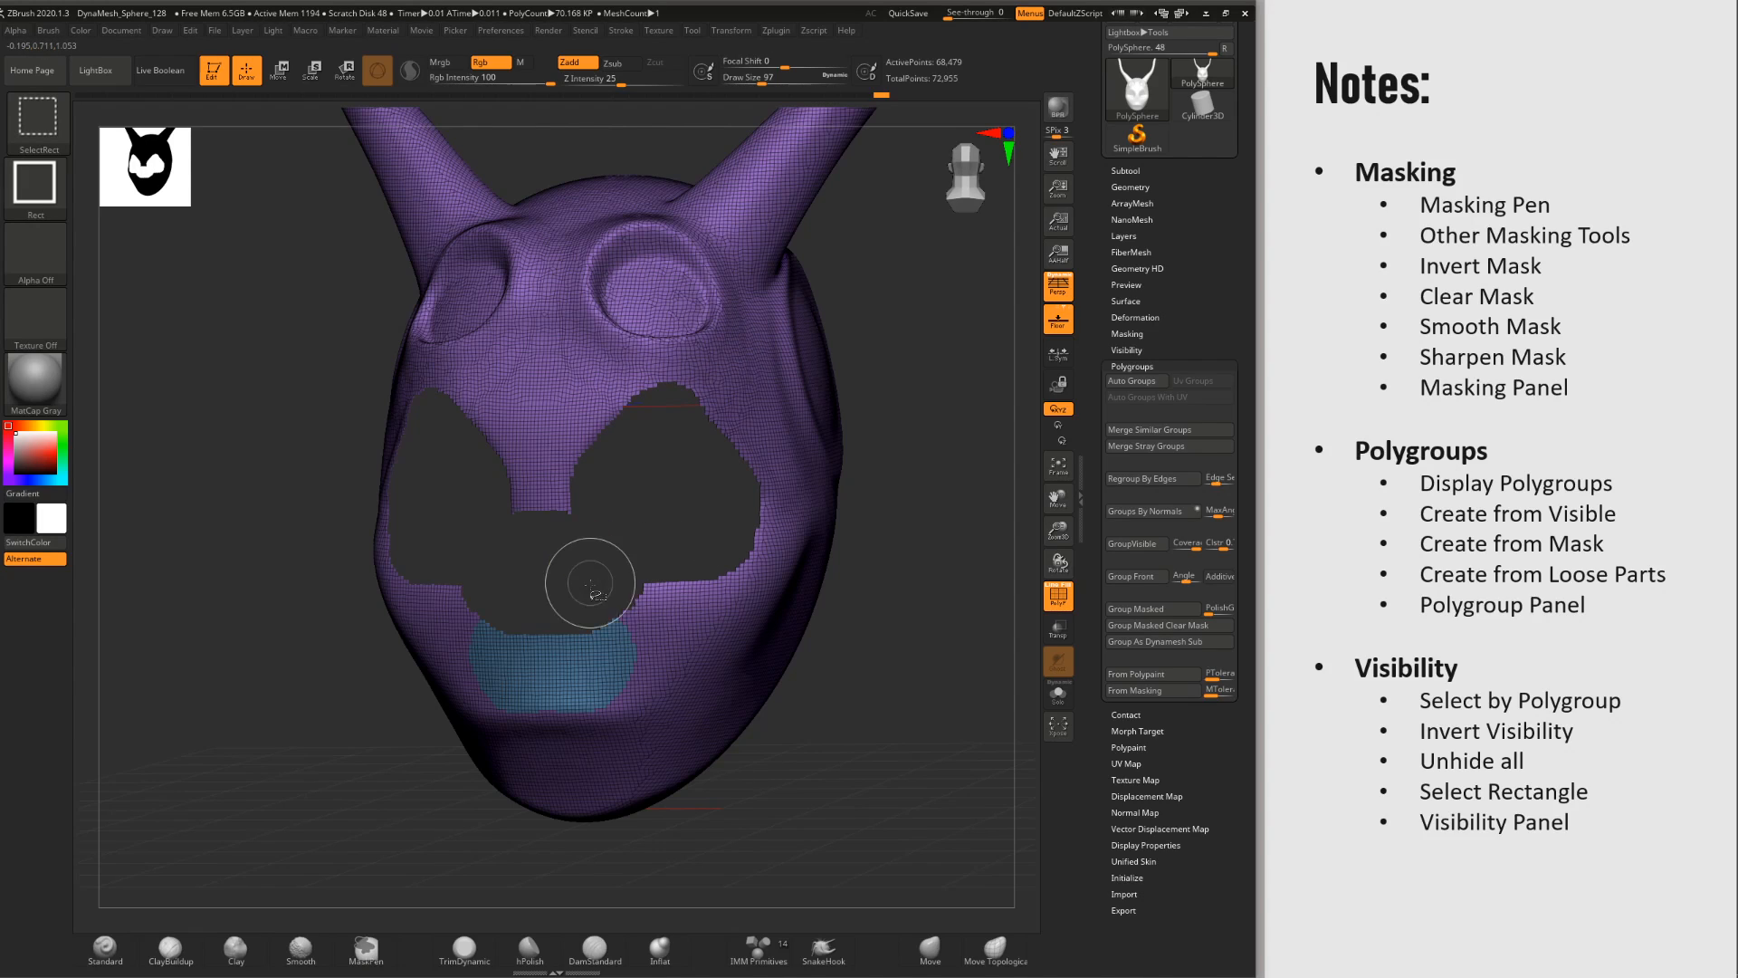
pyautogui.keyDown('ctrl'); pyautogui.keyDown('shift'); pyautogui.click(561, 656); pyautogui.keyUp('shift'); pyautogui.keyUp('ctrl')
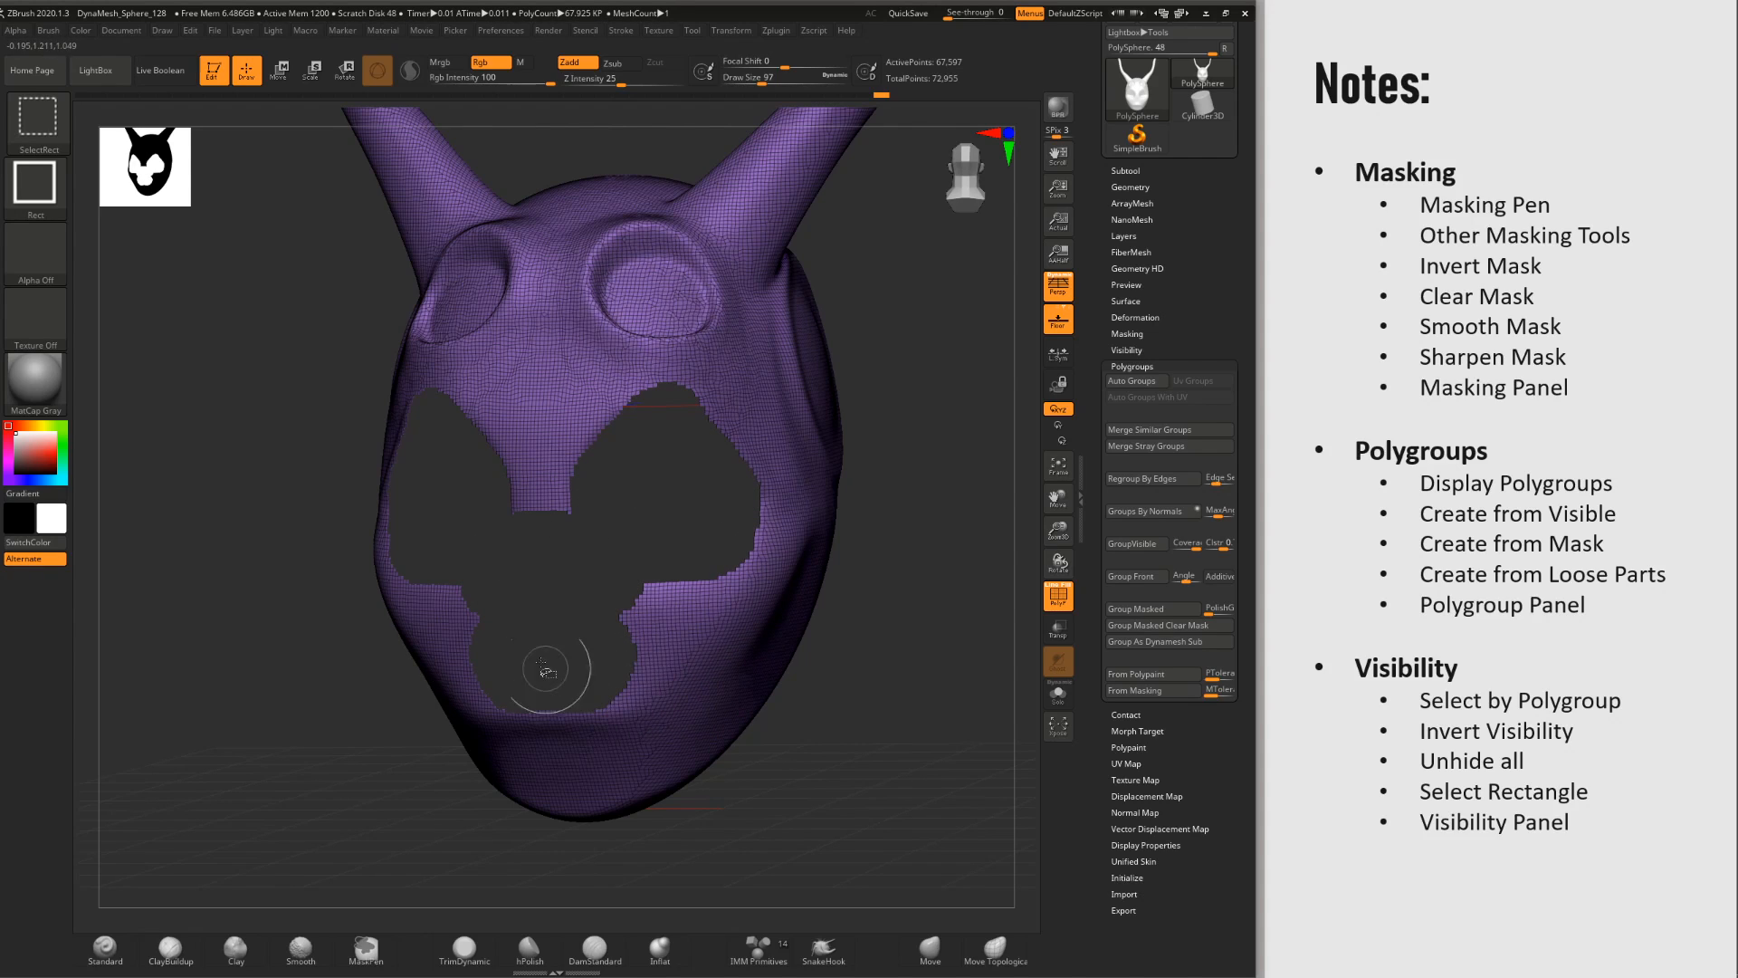
pyautogui.keyDown('ctrl'); pyautogui.keyDown('shift'); pyautogui.click(709, 641); pyautogui.keyUp('shift'); pyautogui.keyUp('ctrl')
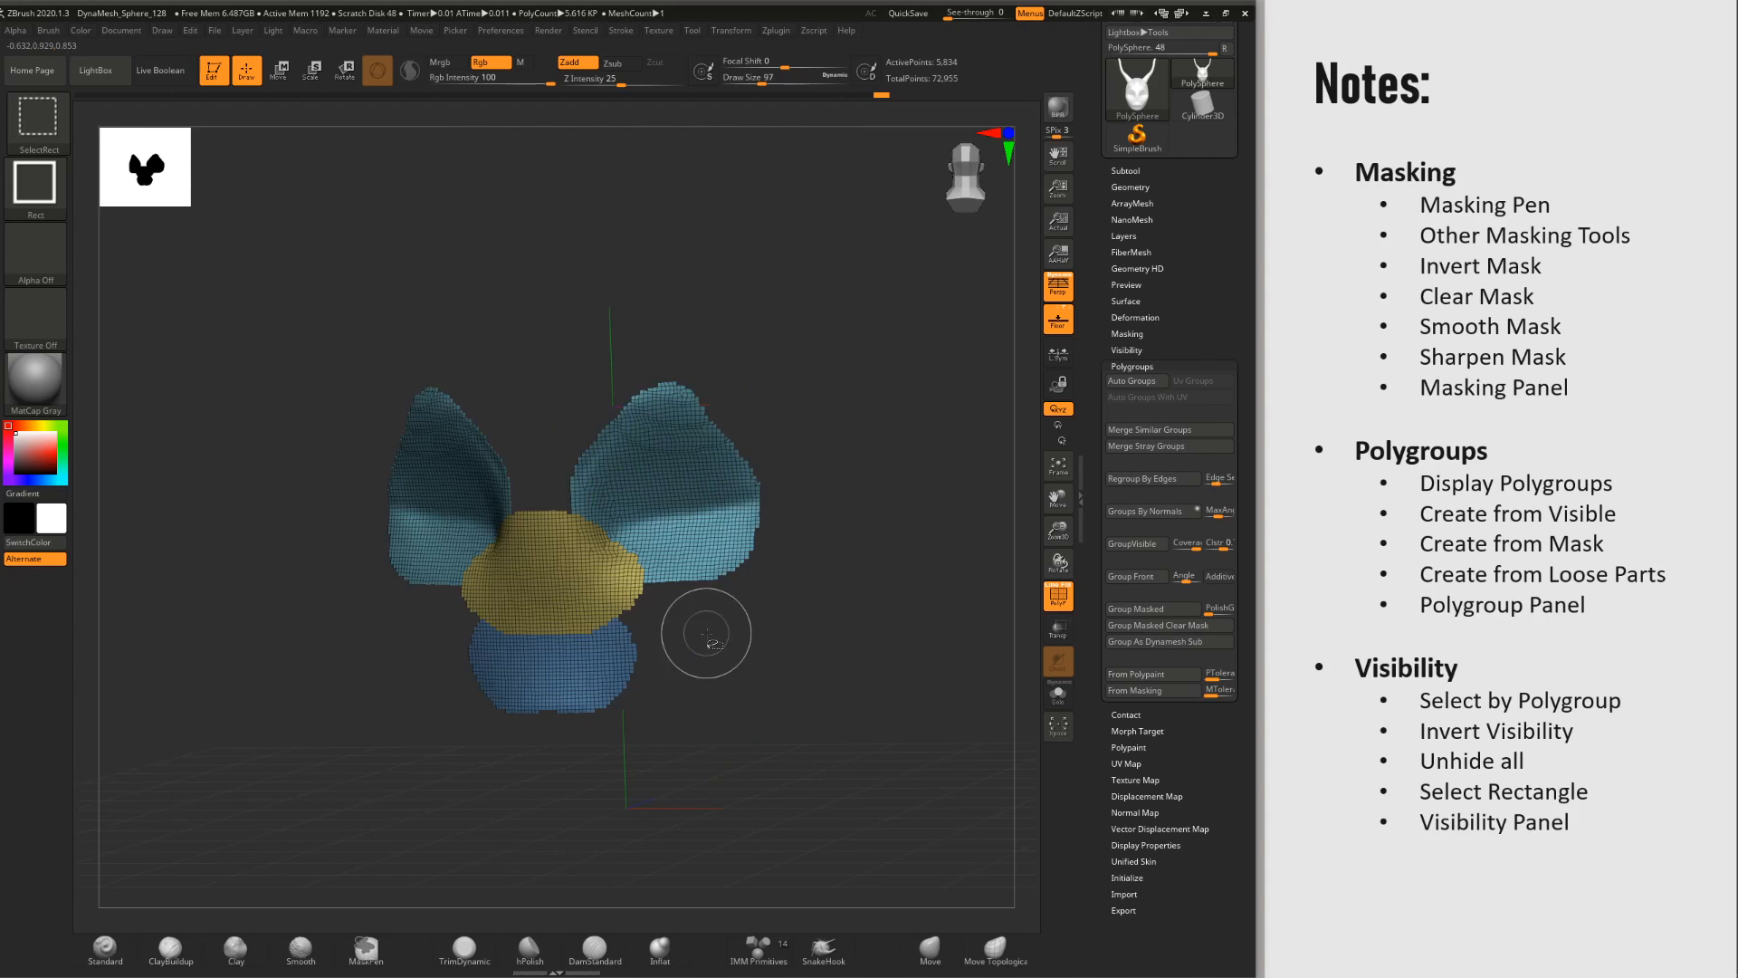
# Step: Toggle polygroups one by one until only the eye sockets and the yellow nose patch are visible
pyautogui.keyDown('ctrl'); pyautogui.keyDown('shift'); pyautogui.click(636, 495); pyautogui.keyUp('shift'); pyautogui.keyUp('ctrl')
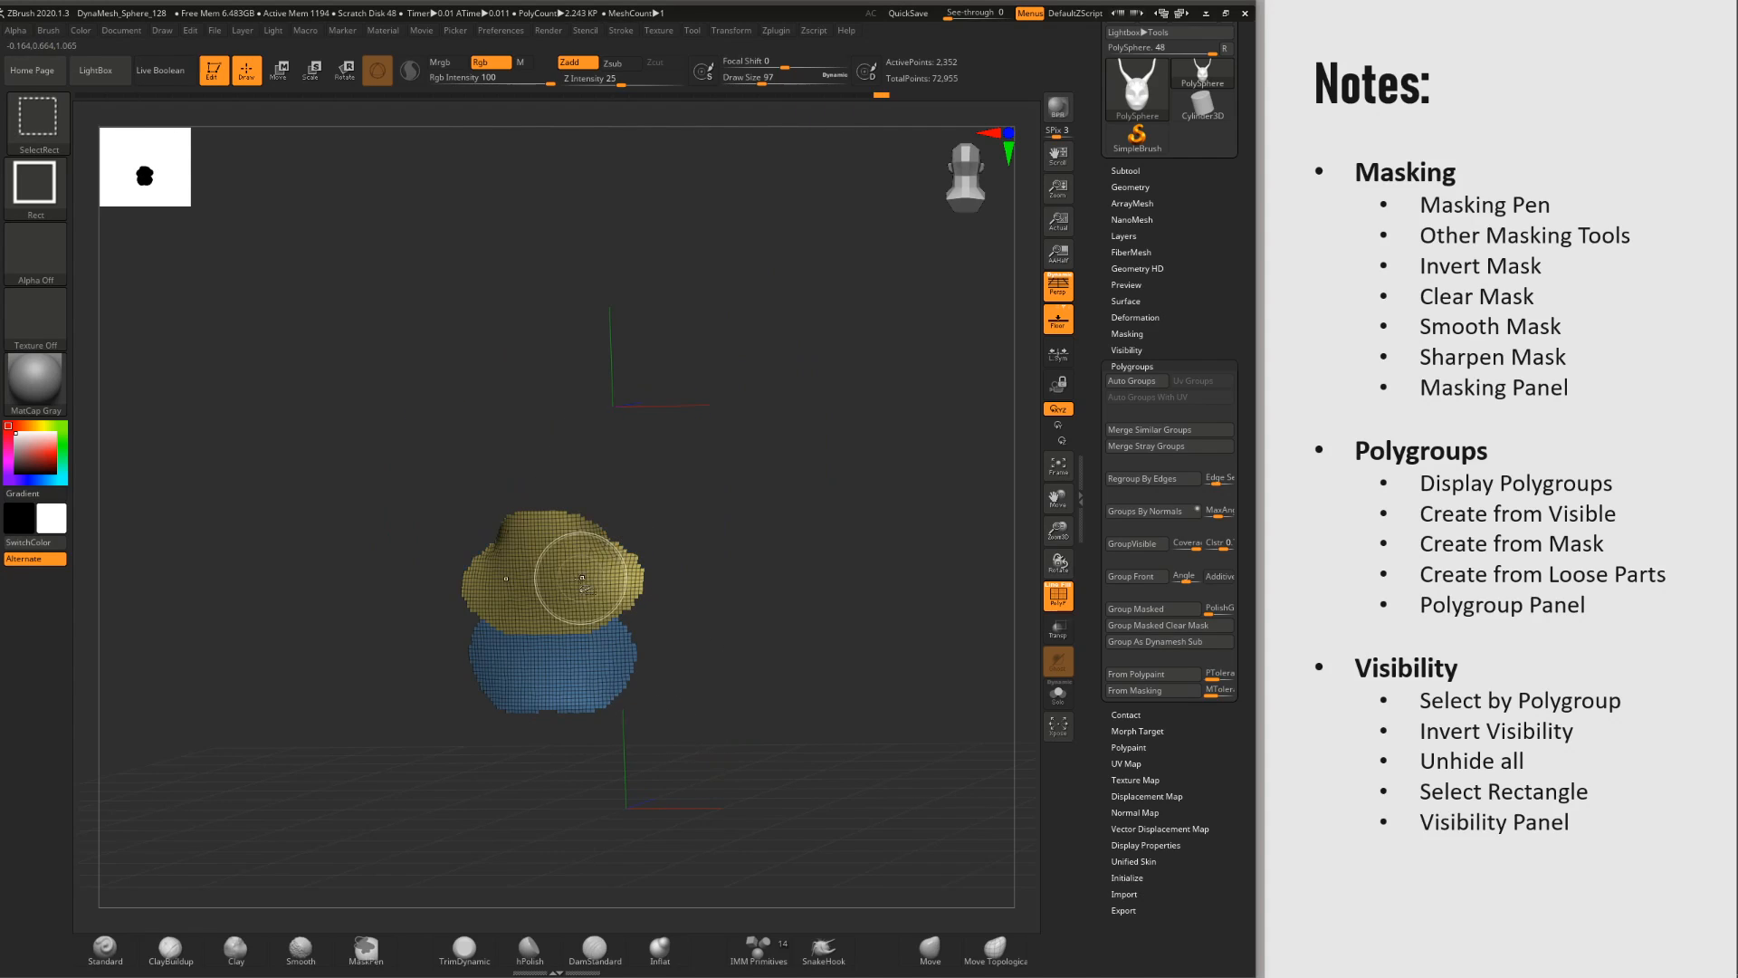
pyautogui.keyDown('ctrl'); pyautogui.keyDown('shift'); pyautogui.click(580, 569); pyautogui.keyUp('shift'); pyautogui.keyUp('ctrl')
pyautogui.keyDown('ctrl'); pyautogui.keyDown('shift'); pyautogui.click(575, 663); pyautogui.keyUp('shift'); pyautogui.keyUp('ctrl')
pyautogui.keyDown('ctrl'); pyautogui.keyDown('shift'); pyautogui.click(690, 639); pyautogui.keyUp('shift'); pyautogui.keyUp('ctrl')
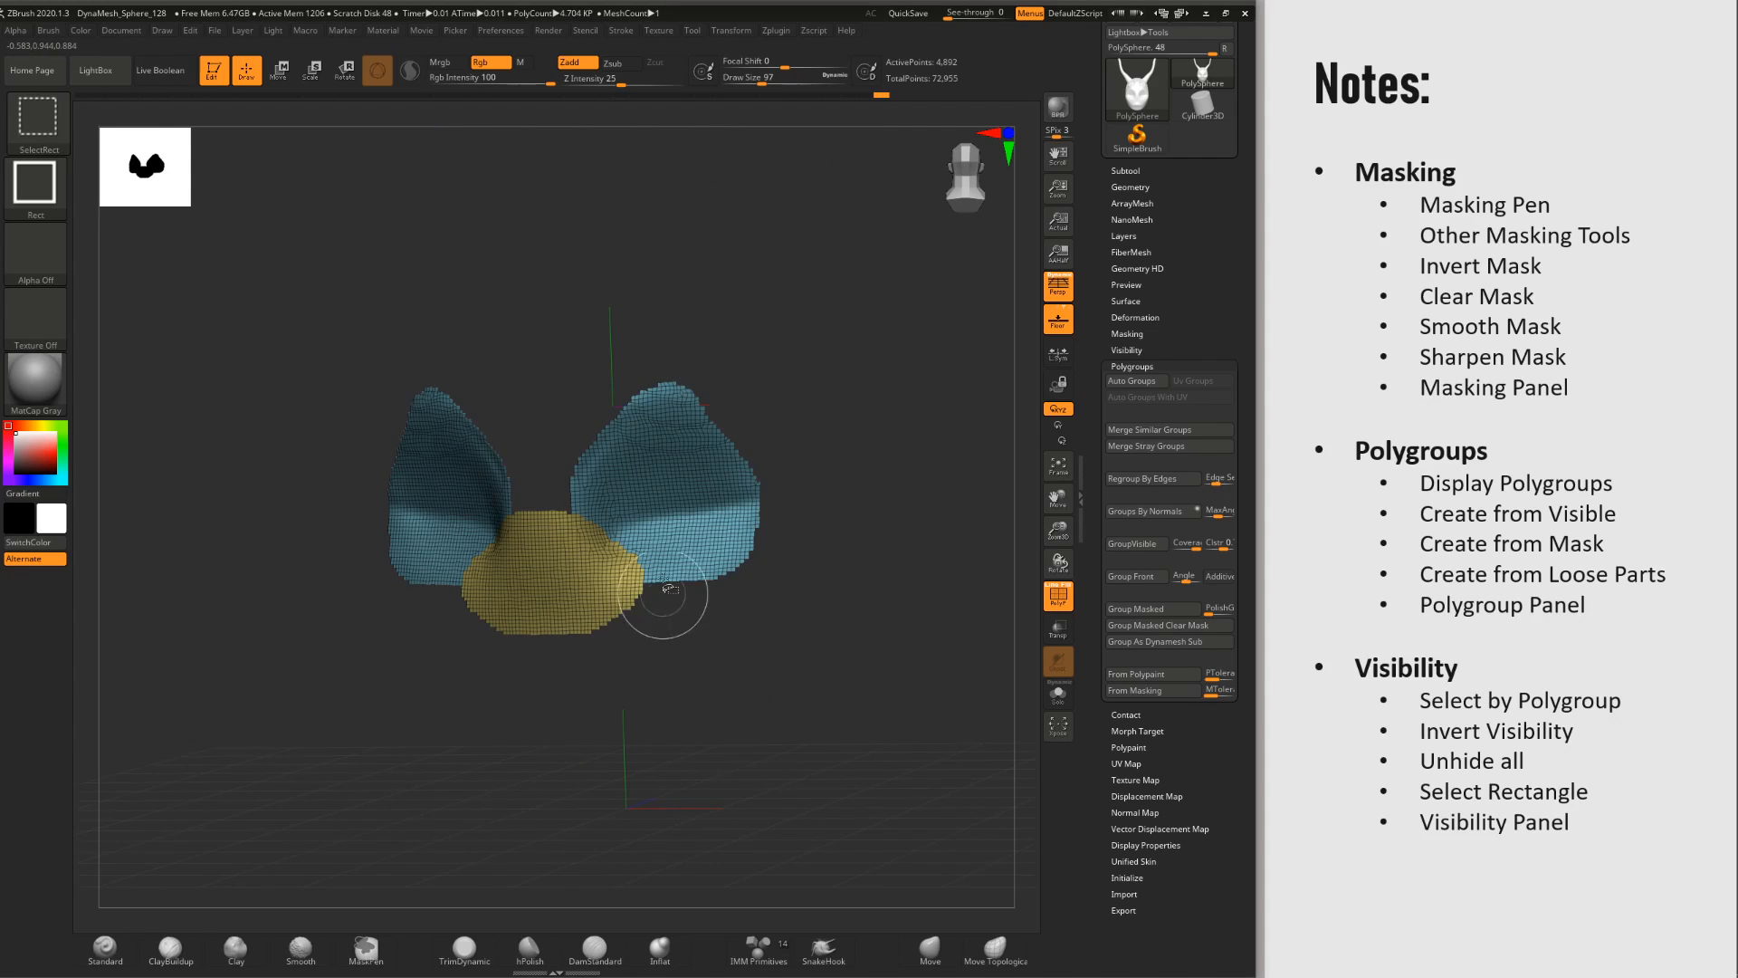
# Step: Keep hiding and inverting polygroups until only the eye sockets are visible
pyautogui.keyDown('ctrl'); pyautogui.keyDown('shift'); pyautogui.click(650, 541); pyautogui.keyUp('shift'); pyautogui.keyUp('ctrl')
pyautogui.keyDown('ctrl'); pyautogui.keyDown('shift'); pyautogui.click(597, 563); pyautogui.keyUp('shift'); pyautogui.keyUp('ctrl')
pyautogui.keyDown('ctrl'); pyautogui.keyDown('shift'); pyautogui.click(644, 668); pyautogui.keyUp('shift'); pyautogui.keyUp('ctrl')
pyautogui.keyDown('ctrl'); pyautogui.keyDown('shift'); pyautogui.click(636, 670); pyautogui.keyUp('shift'); pyautogui.keyUp('ctrl')
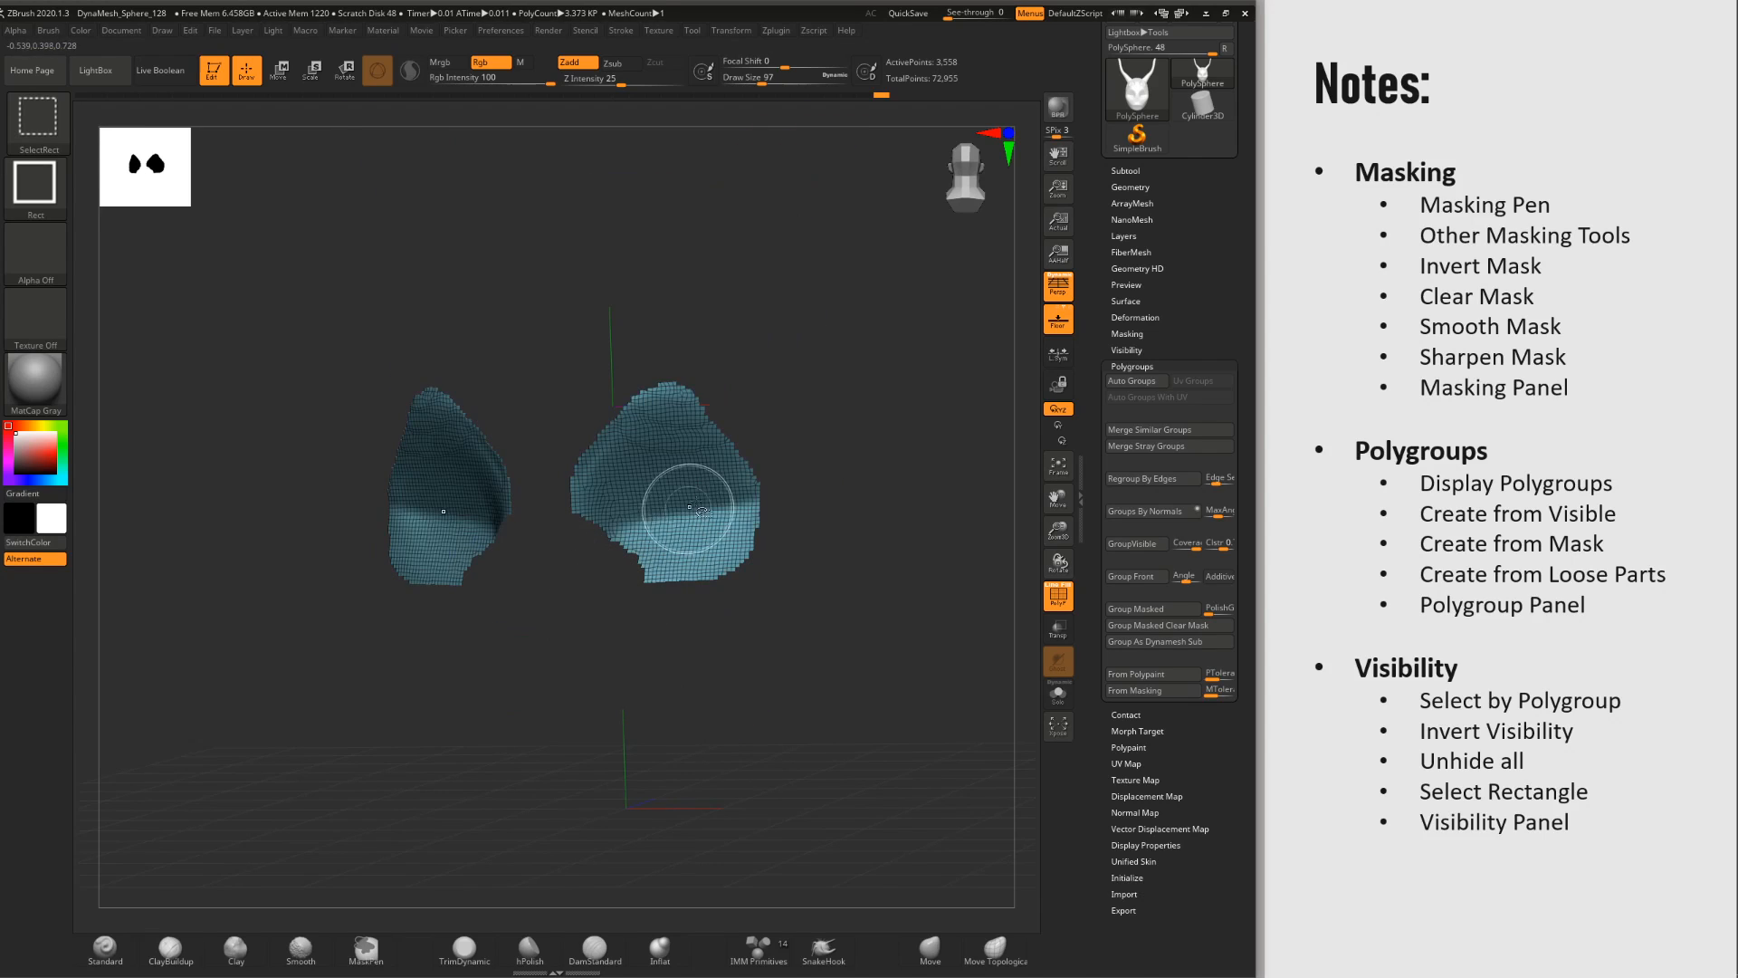
# Step: Reduce the visible mesh to the purple head polygroup, invert the visibility, and unhide everything
pyautogui.keyDown('ctrl'); pyautogui.keyDown('shift'); pyautogui.click(708, 523); pyautogui.keyUp('shift'); pyautogui.keyUp('ctrl')
pyautogui.keyDown('ctrl'); pyautogui.keyDown('shift'); pyautogui.click(611, 588); pyautogui.keyUp('shift'); pyautogui.keyUp('ctrl')
pyautogui.keyDown('ctrl'); pyautogui.keyDown('shift'); pyautogui.click(568, 650); pyautogui.keyUp('shift'); pyautogui.keyUp('ctrl')
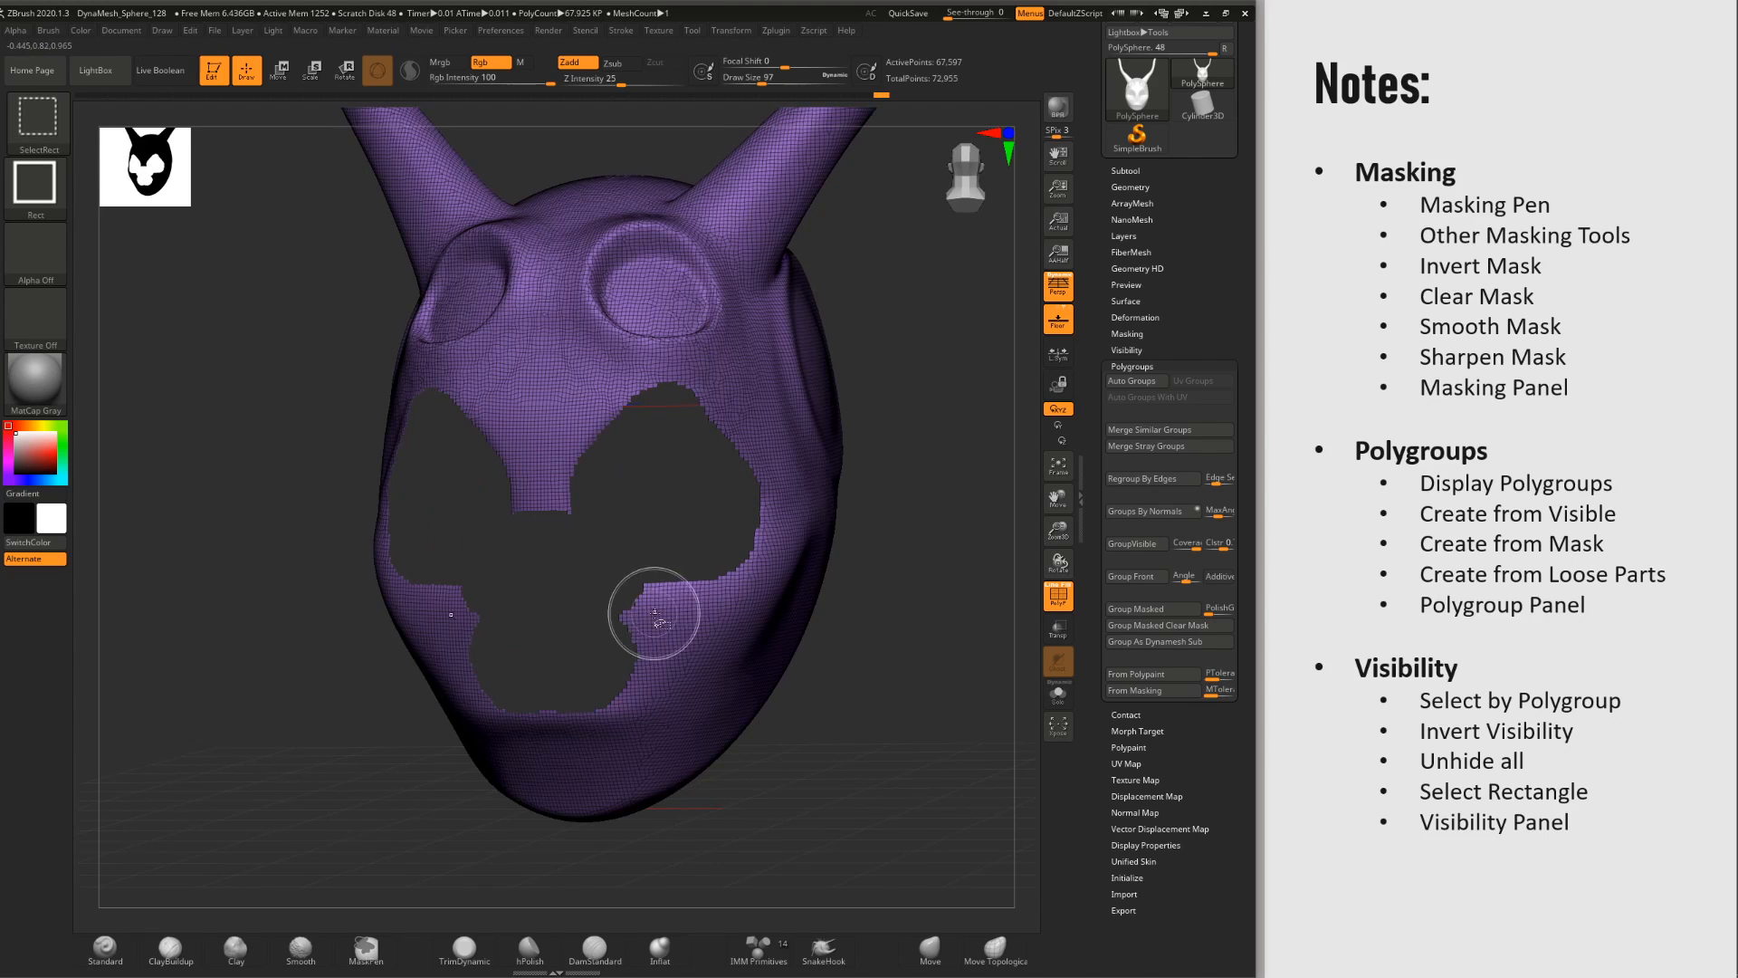
pyautogui.keyDown('ctrl'); pyautogui.keyDown('shift'); pyautogui.click(659, 609); pyautogui.keyUp('shift'); pyautogui.keyUp('ctrl')
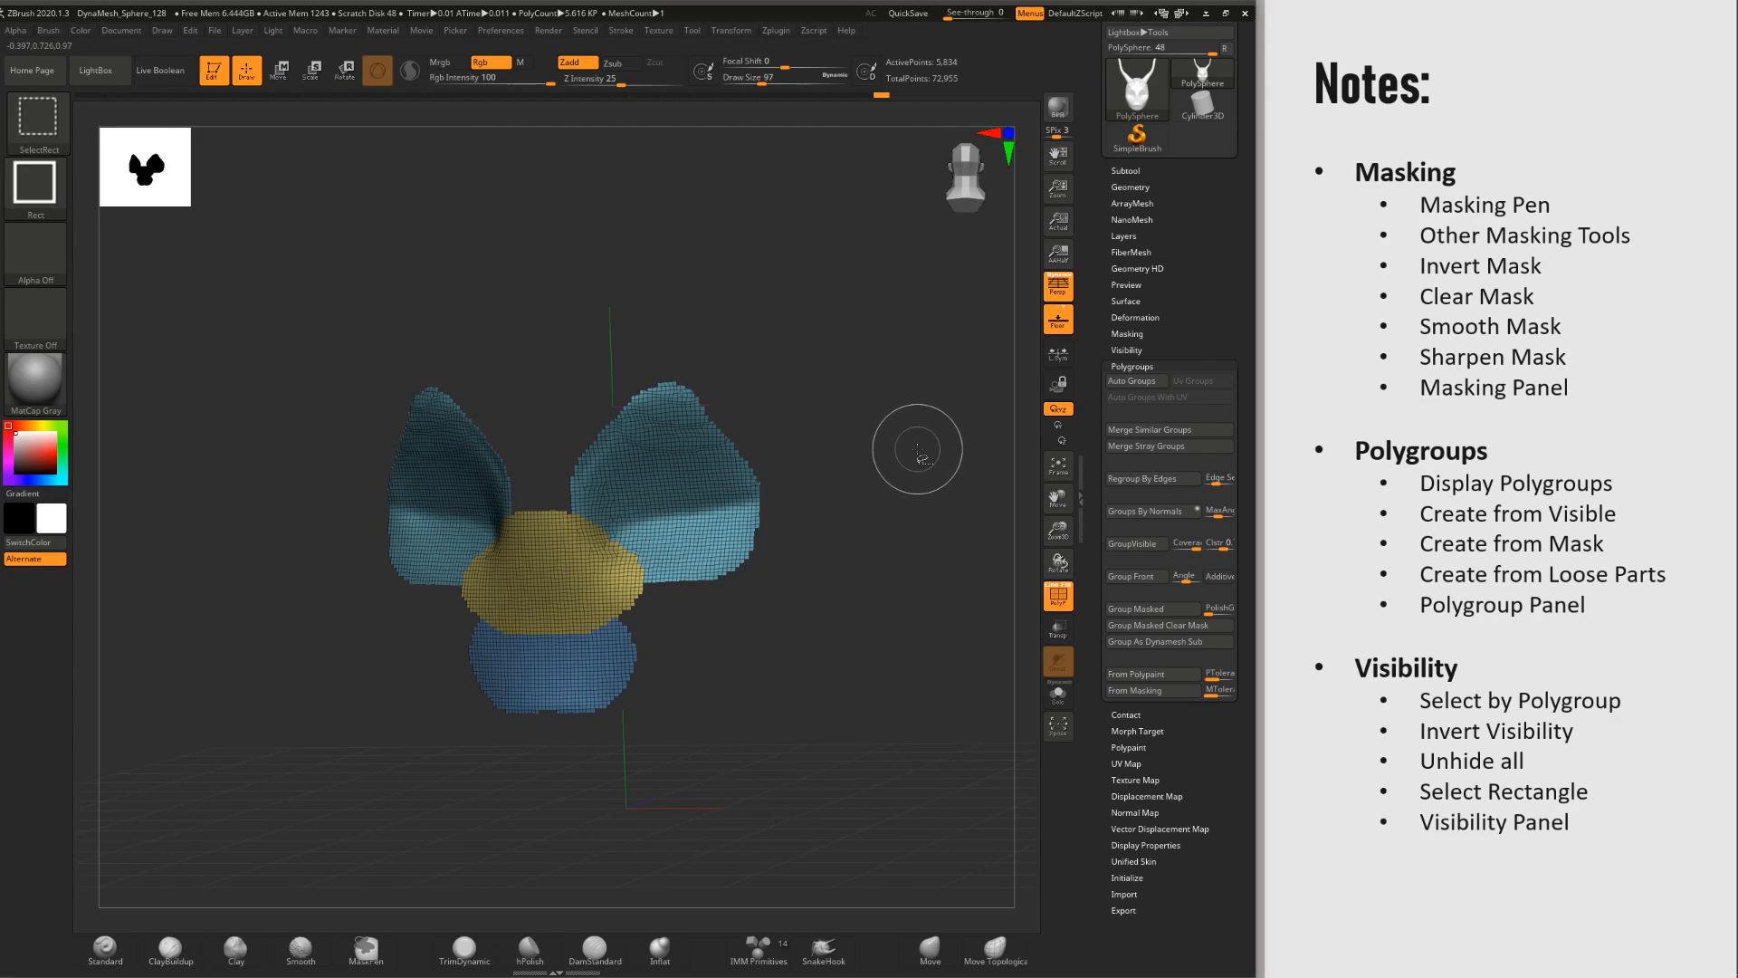
pyautogui.keyDown('ctrl'); pyautogui.keyDown('shift'); pyautogui.click(916, 438); pyautogui.keyUp('shift'); pyautogui.keyUp('ctrl')
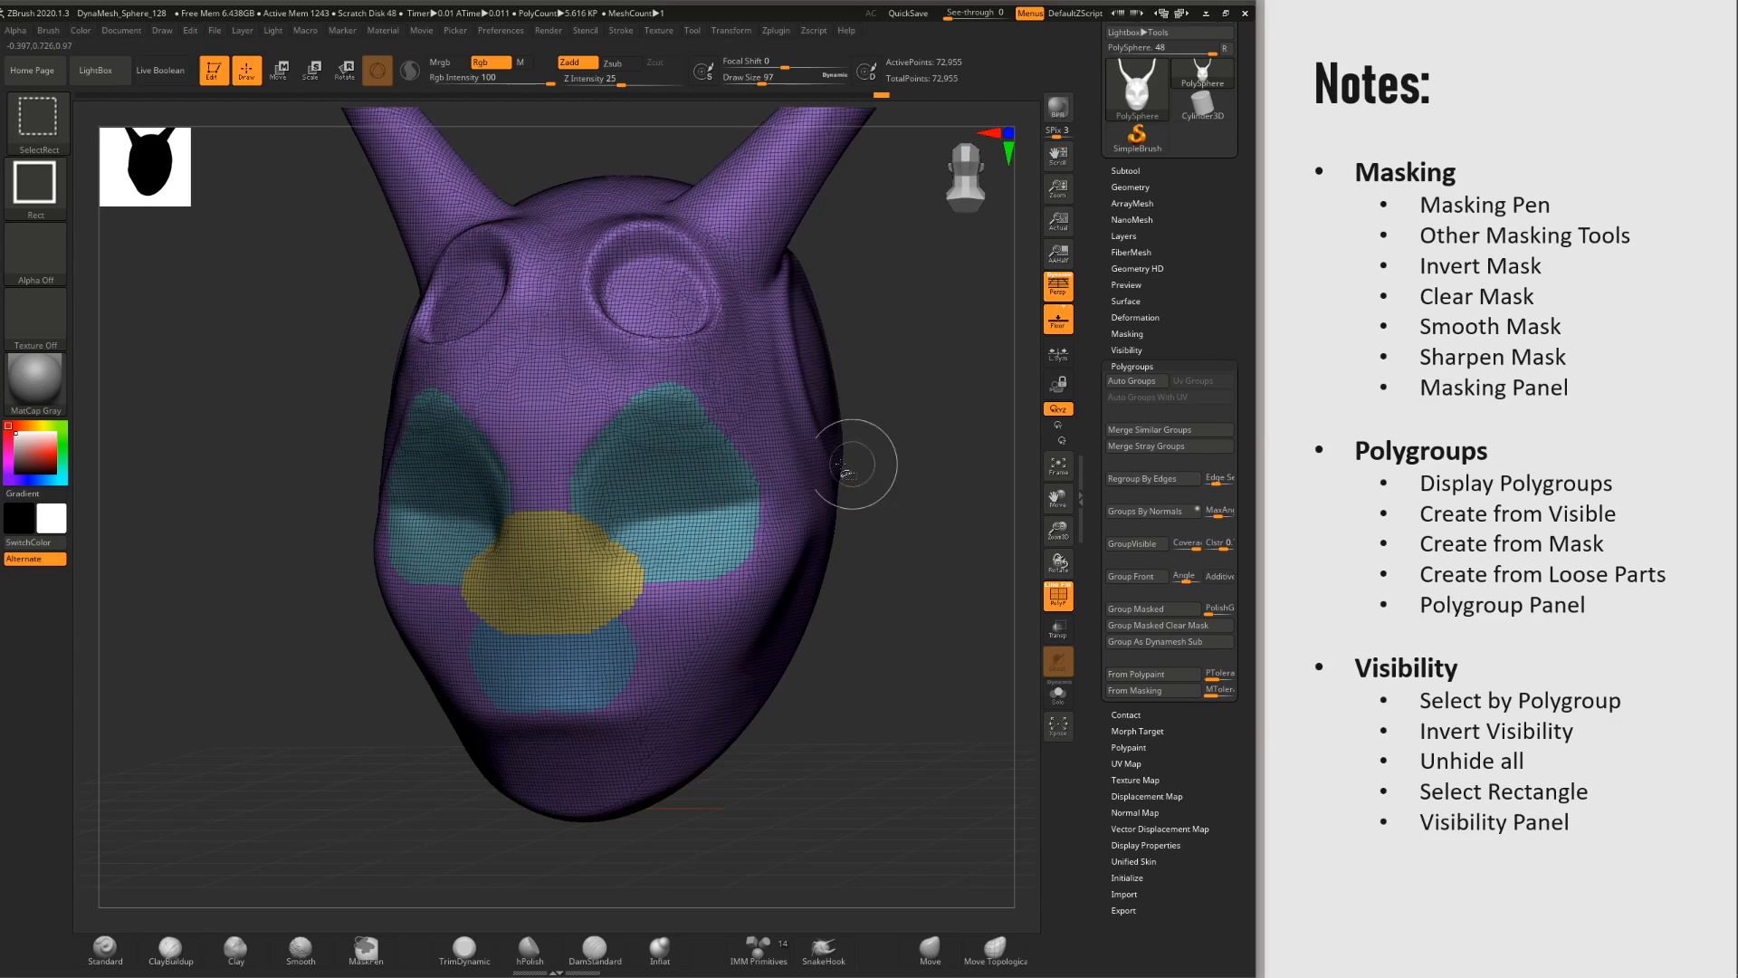
# Step: Hide the eye-socket and nose polygroups, and invert the visibility with a selection rectangle on empty canvas
pyautogui.keyDown('ctrl'); pyautogui.keyDown('shift'); pyautogui.click(651, 504); pyautogui.keyUp('shift'); pyautogui.keyUp('ctrl')
pyautogui.keyDown('ctrl'); pyautogui.keyDown('shift'); pyautogui.moveTo(598, 557); pyautogui.dragTo(589, 566); pyautogui.keyUp('shift'); pyautogui.keyUp('ctrl')
pyautogui.keyDown('ctrl'); pyautogui.keyDown('shift'); pyautogui.click(590, 566); pyautogui.keyUp('shift'); pyautogui.keyUp('ctrl')
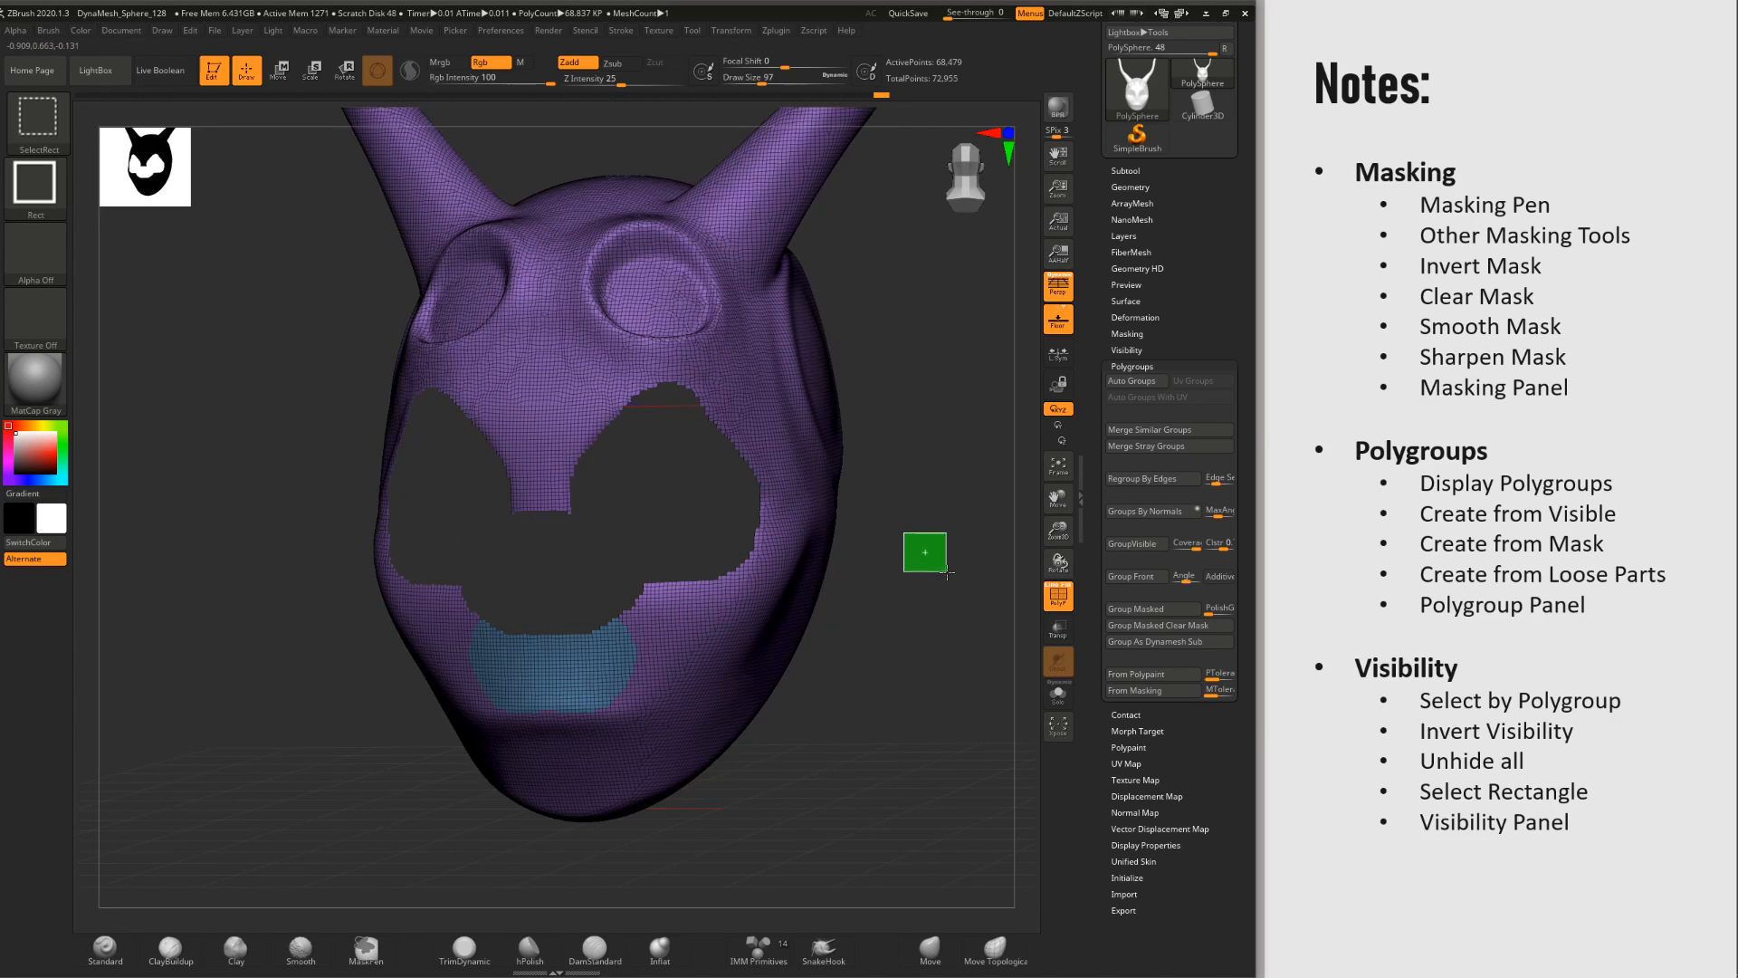
pyautogui.keyDown('ctrl'); pyautogui.keyDown('shift'); pyautogui.moveTo(946, 572); pyautogui.dragTo(935, 574); pyautogui.keyUp('shift'); pyautogui.keyUp('ctrl')
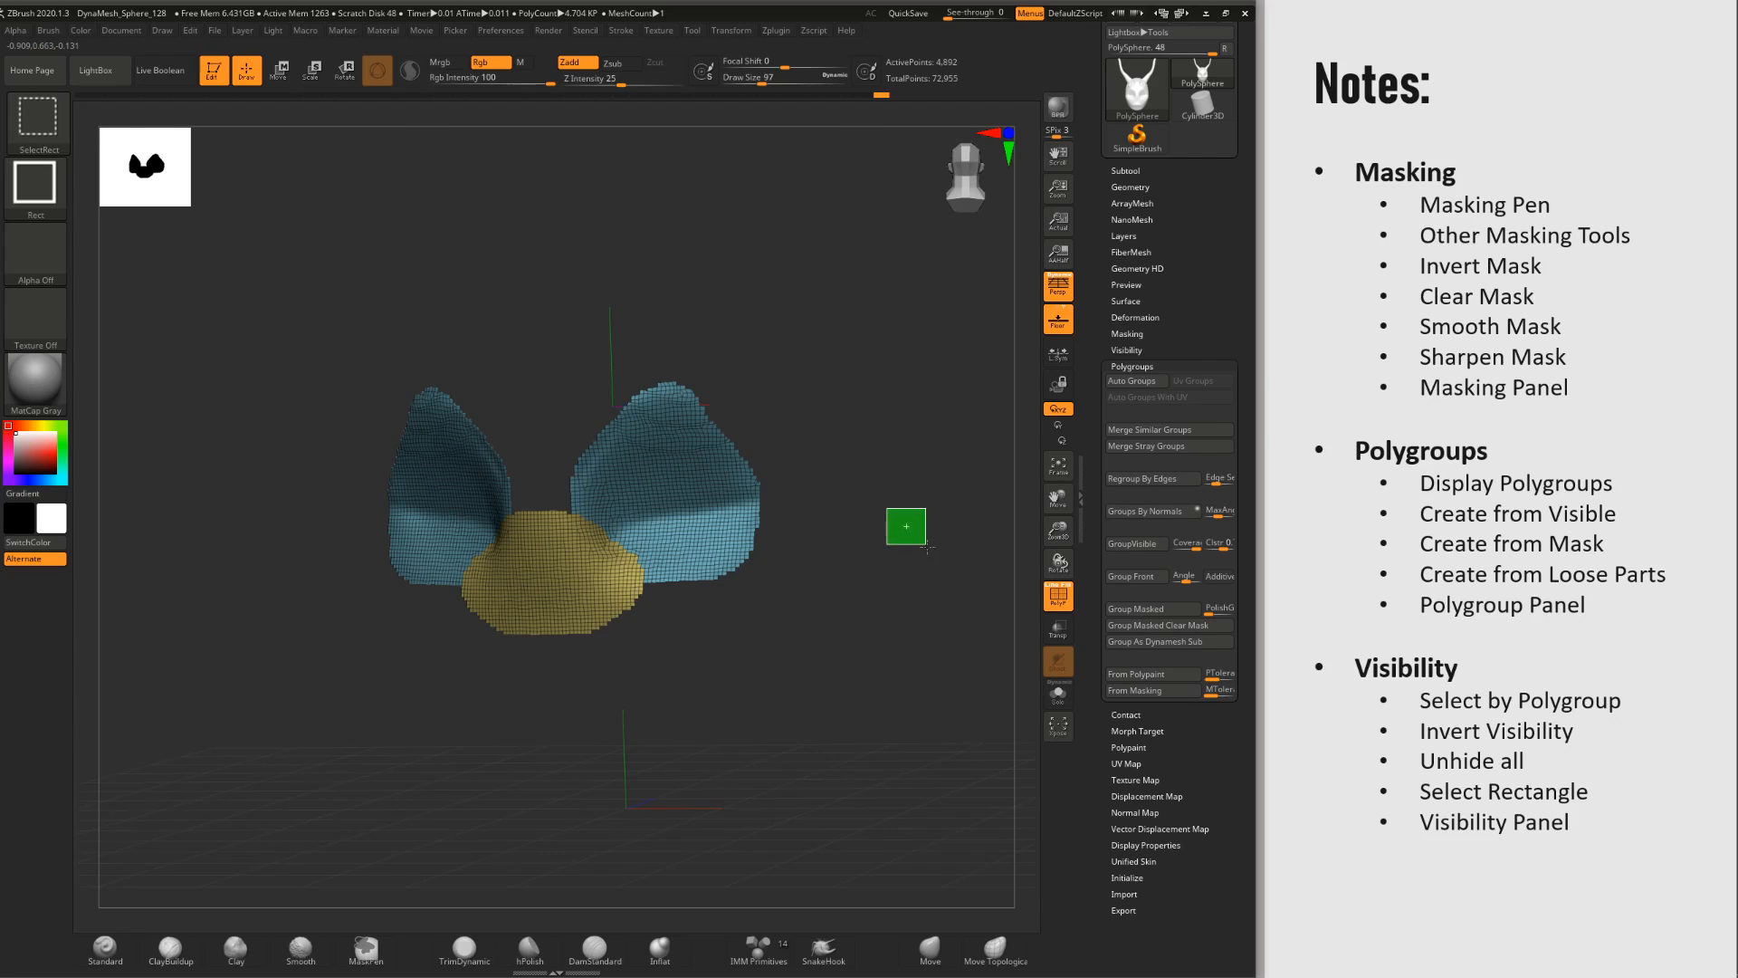
pyautogui.keyDown('ctrl'); pyautogui.keyDown('shift'); pyautogui.click(923, 542); pyautogui.keyUp('shift'); pyautogui.keyUp('ctrl')
# Step: Invert the visibility once more, unhide all polygroups, and frame the full head with its horns
pyautogui.keyDown('ctrl'); pyautogui.keyDown('shift'); pyautogui.click(884, 469); pyautogui.keyUp('shift'); pyautogui.keyUp('ctrl')
pyautogui.keyDown('ctrl'); pyautogui.keyDown('shift'); pyautogui.click(910, 478); pyautogui.keyUp('shift'); pyautogui.keyUp('ctrl')
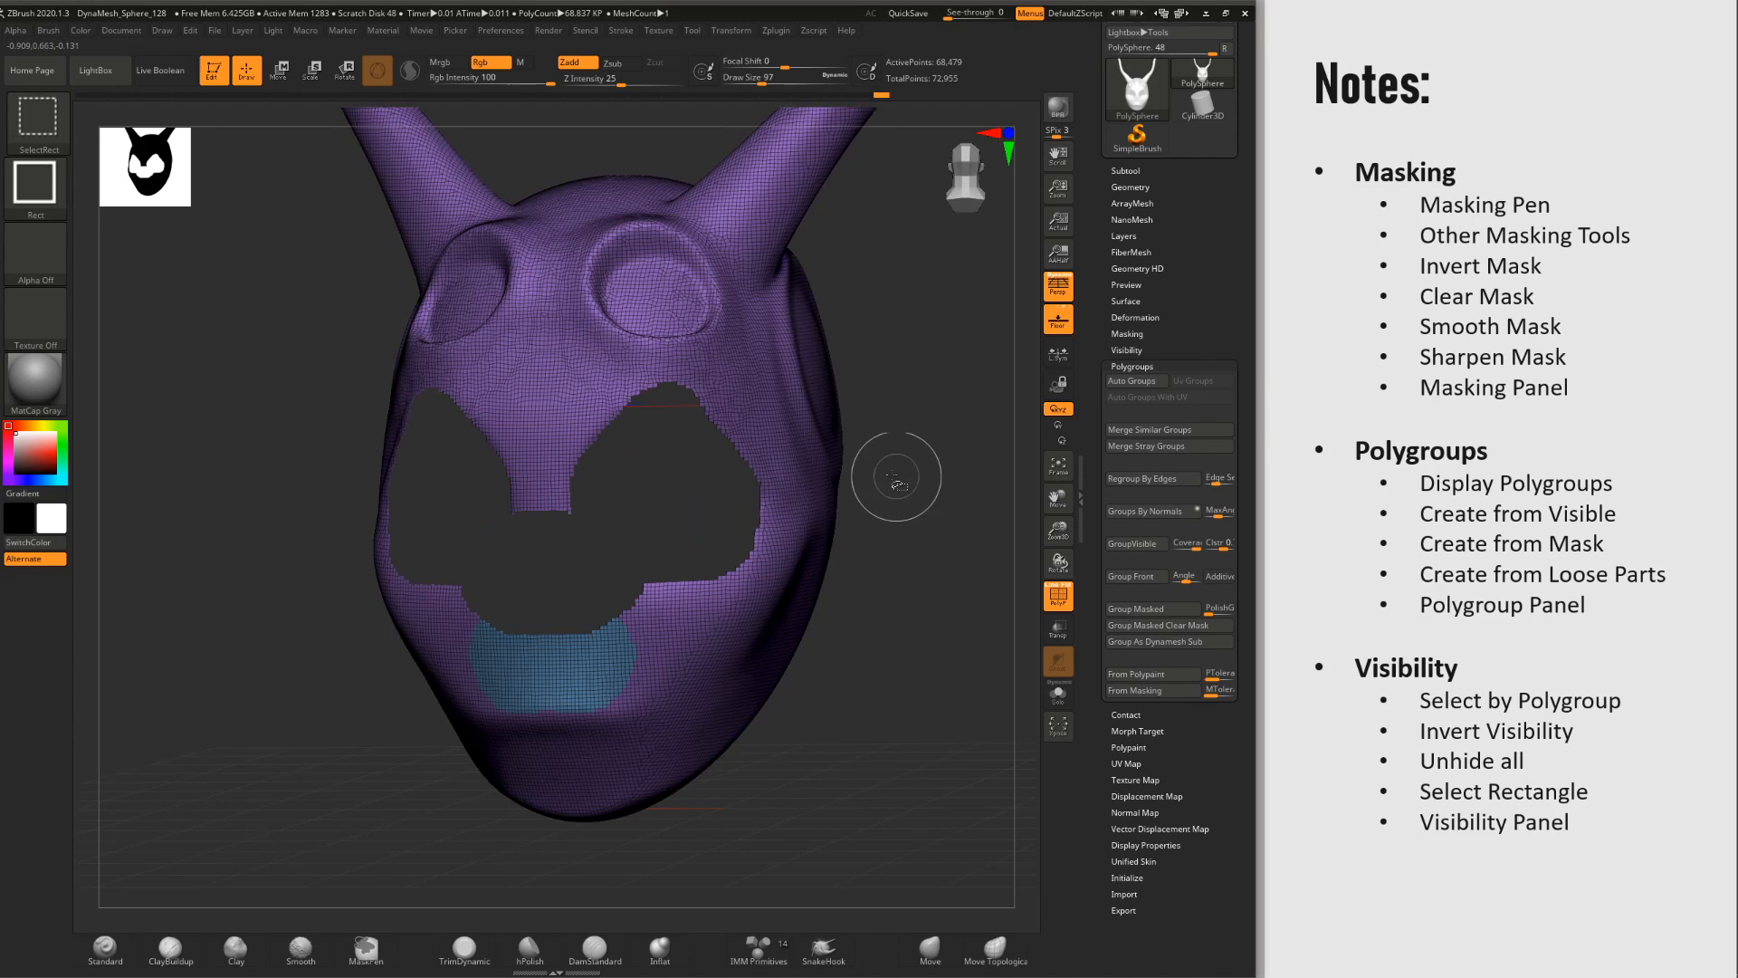
pyautogui.keyDown('ctrl'); pyautogui.keyDown('shift'); pyautogui.click(942, 566); pyautogui.keyUp('shift'); pyautogui.keyUp('ctrl')
pyautogui.keyDown('ctrl'); pyautogui.keyDown('shift'); pyautogui.click(910, 571); pyautogui.keyUp('shift'); pyautogui.keyUp('ctrl')
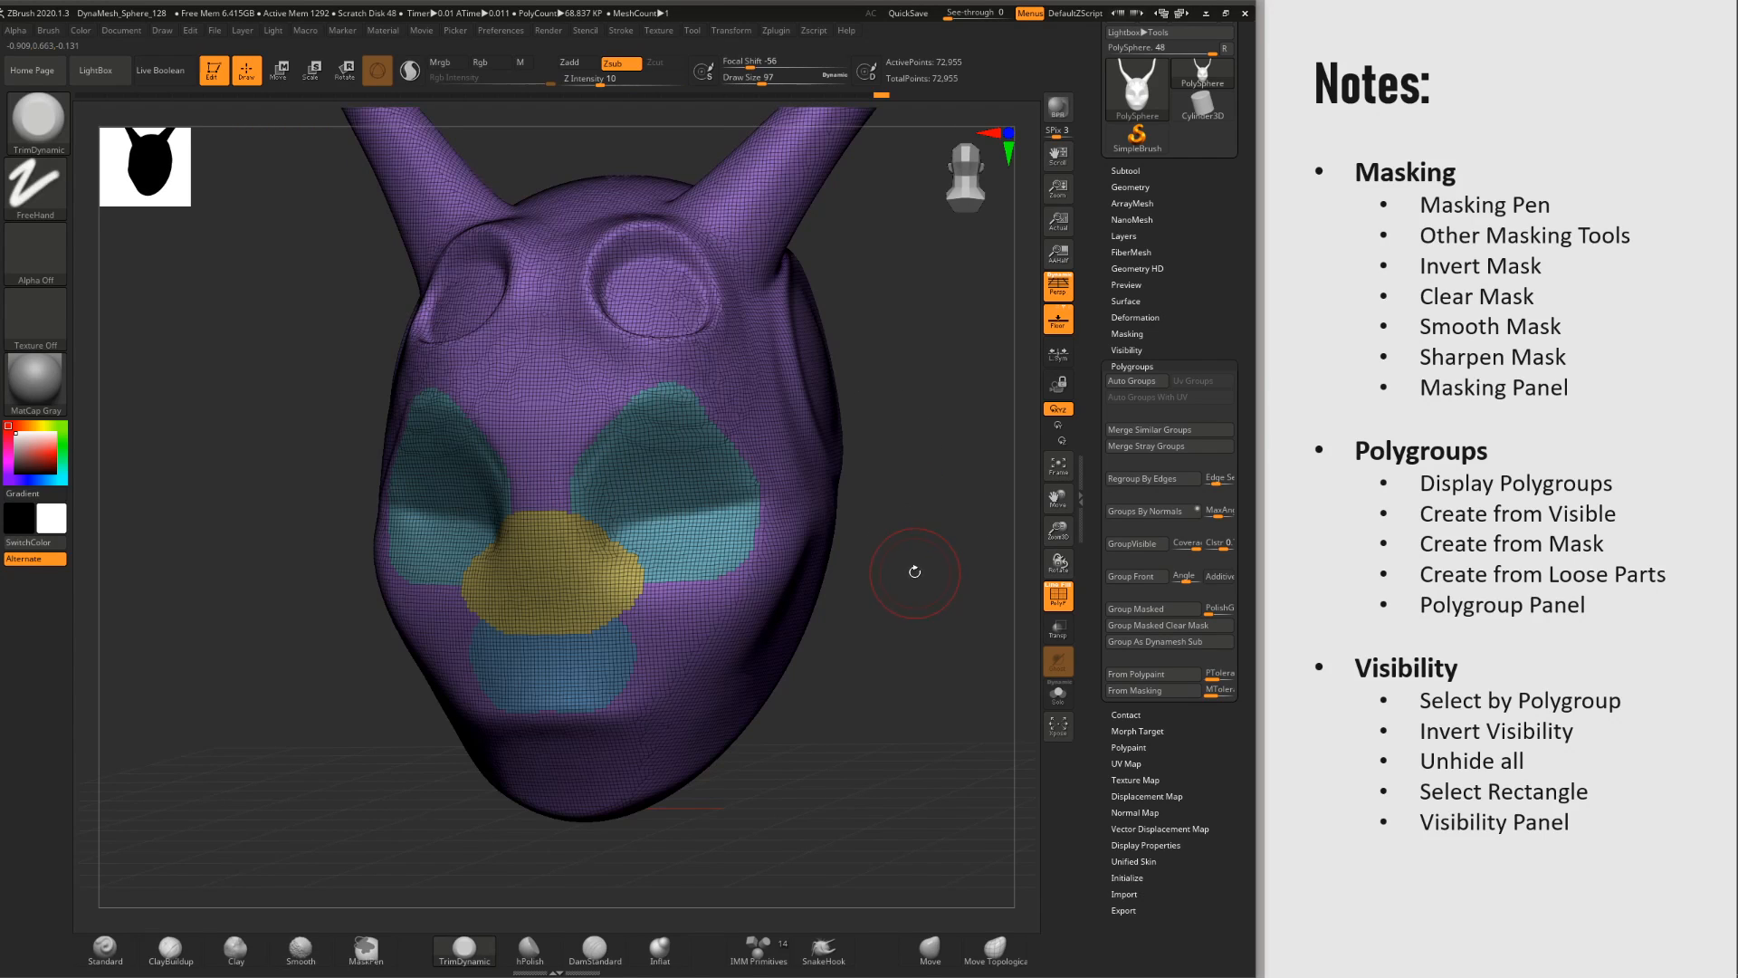
pyautogui.moveTo(914, 572); pyautogui.dragTo(804, 360)
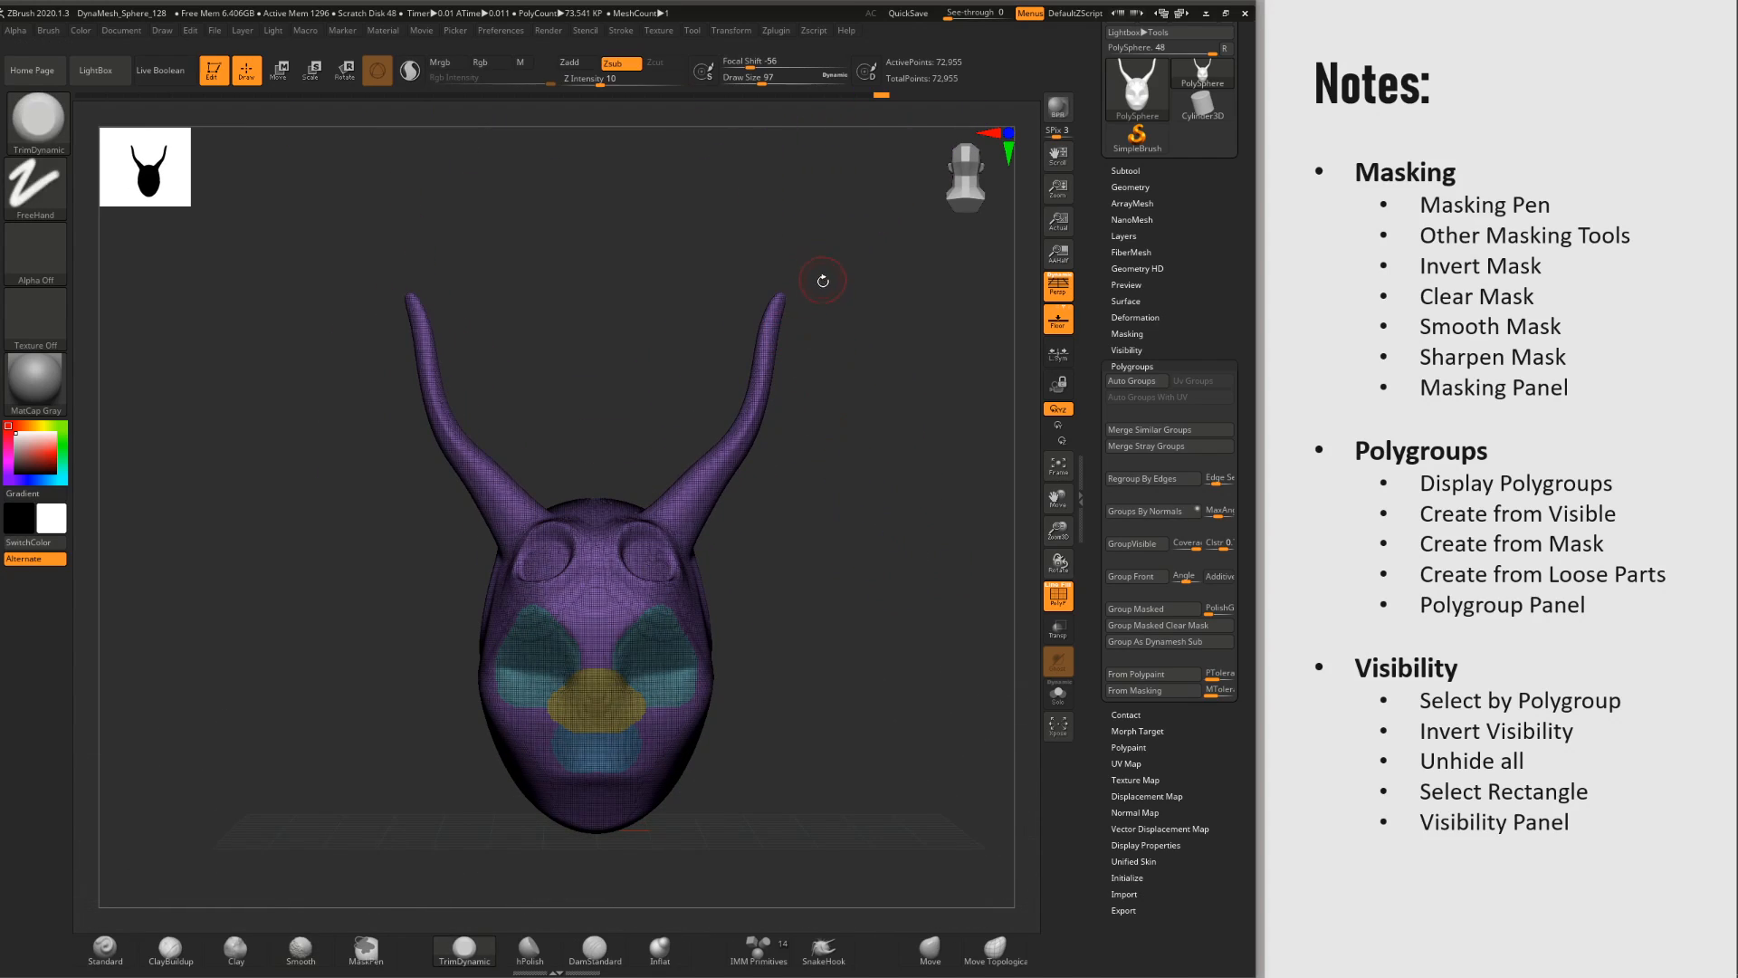
# Step: Isolate the horns and upper forehead with a selection rectangle, and unhide the rest of the head
pyautogui.hotkey('ctrl', 'shift')
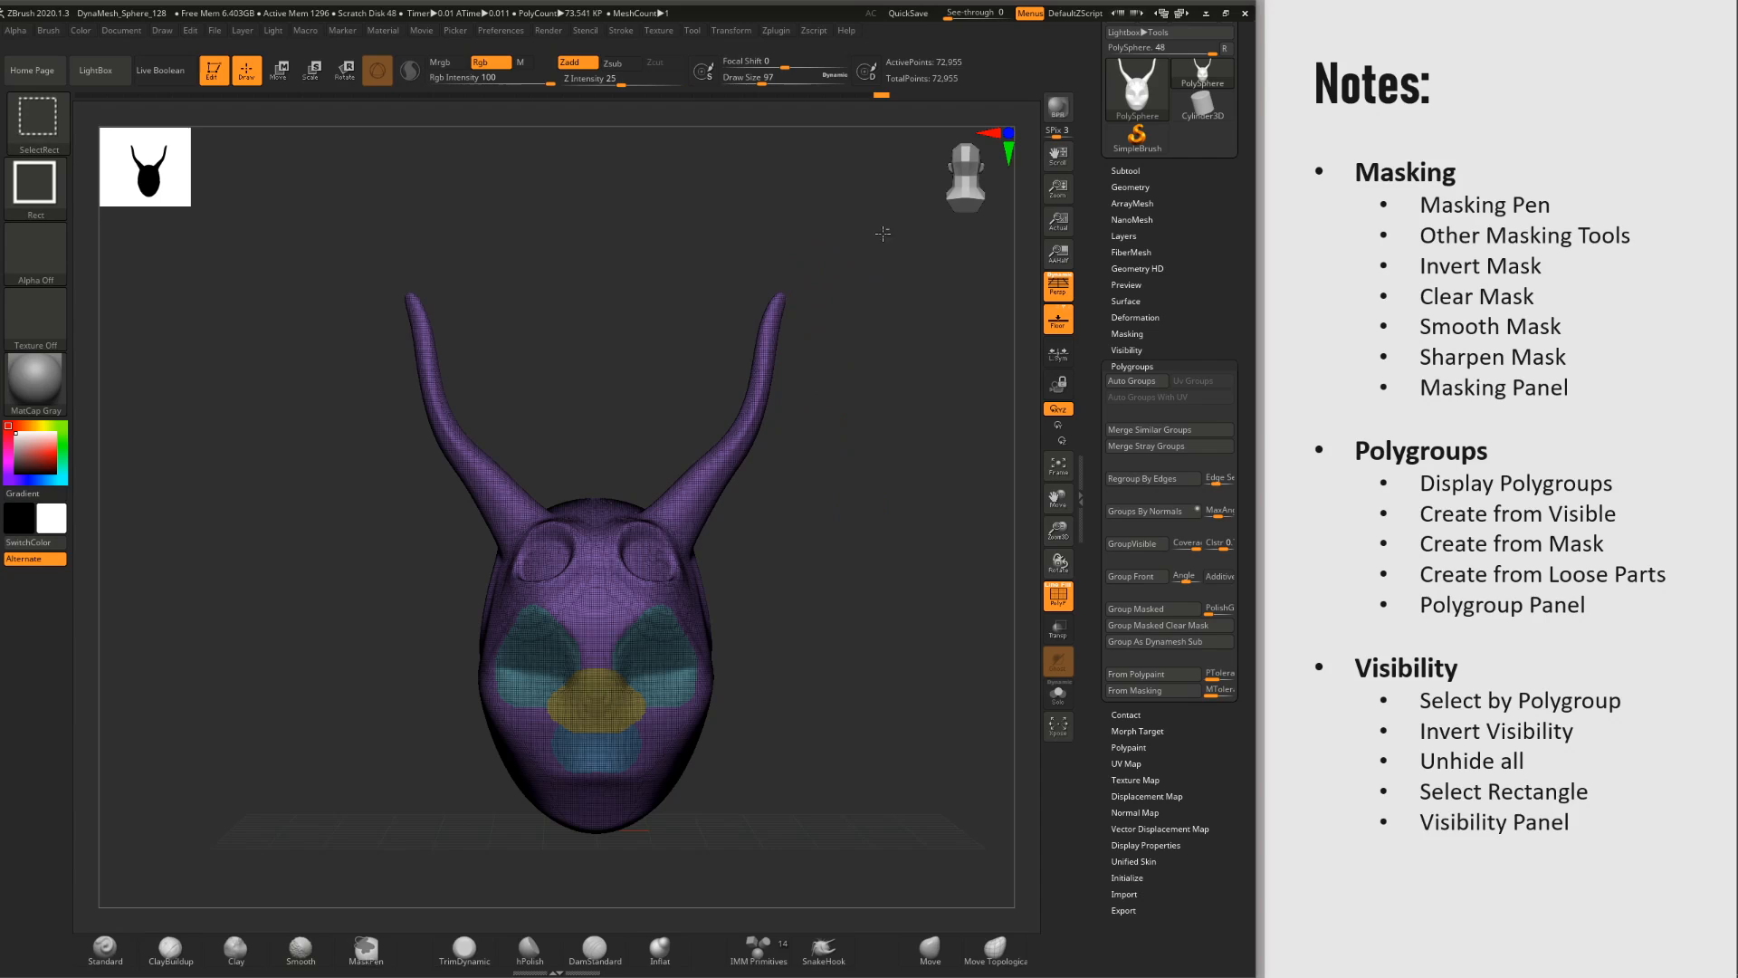
pyautogui.keyDown('ctrl'); pyautogui.keyDown('shift'); pyautogui.moveTo(883, 233); pyautogui.dragTo(611, 590); pyautogui.keyUp('shift'); pyautogui.keyUp('ctrl')
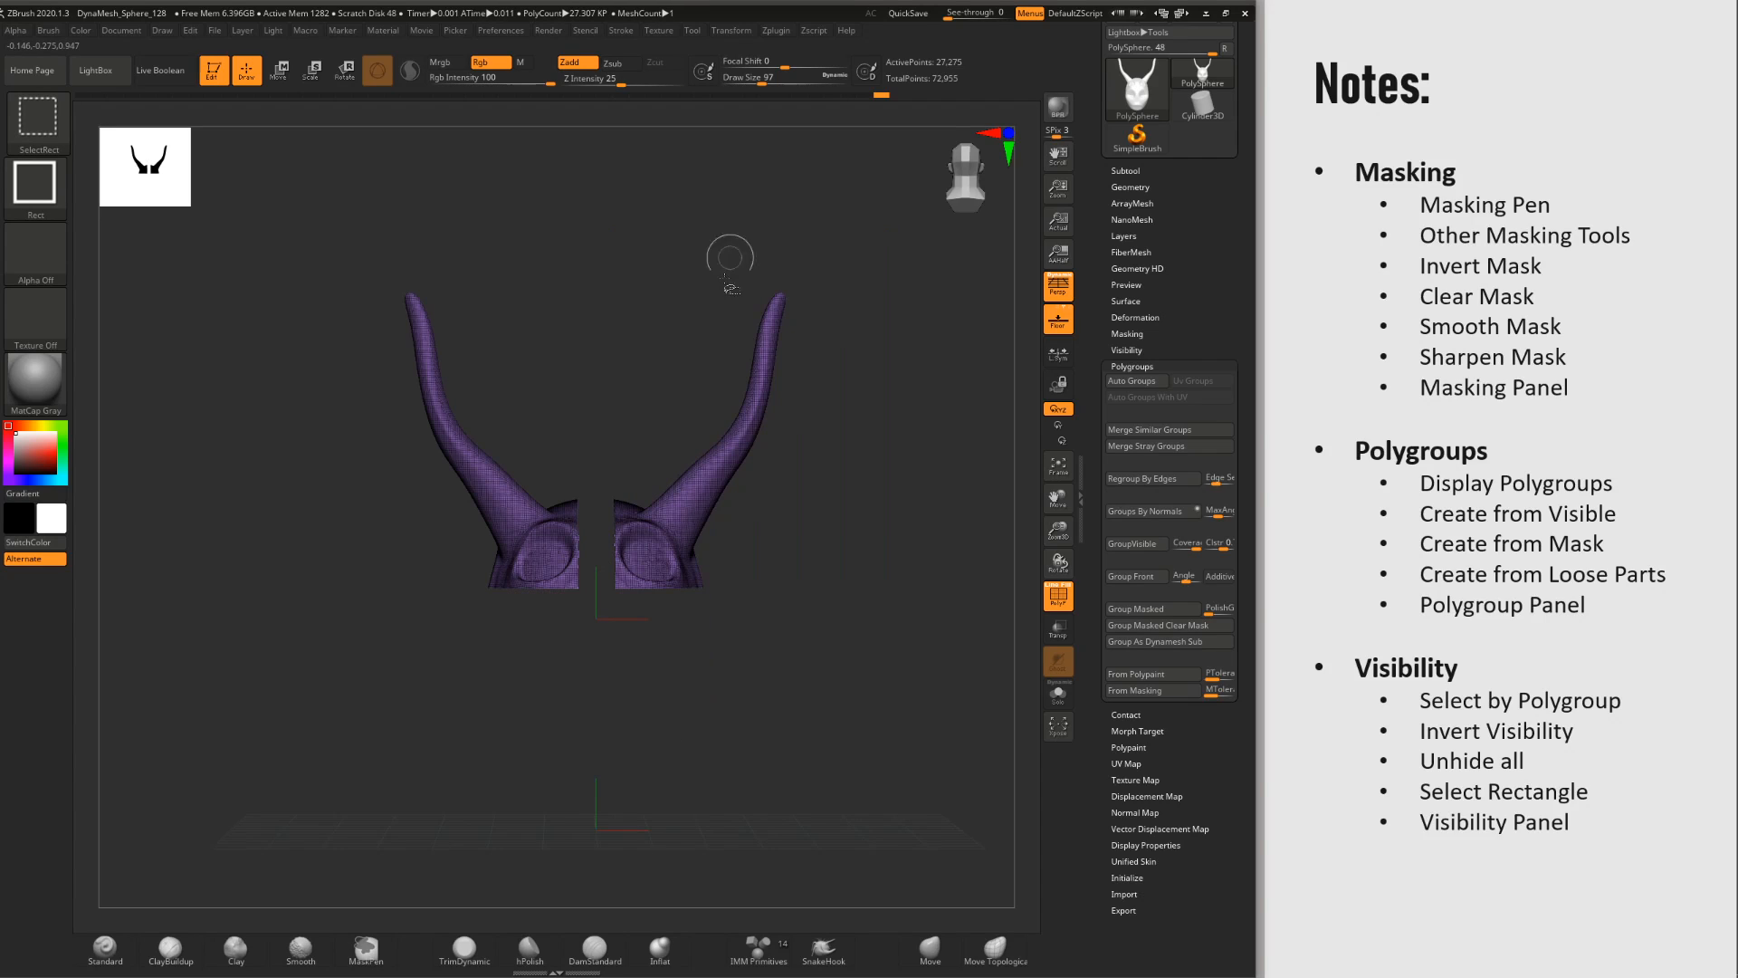
pyautogui.moveTo(862, 335)
pyautogui.keyDown('alt'); pyautogui.mouseDown()
pyautogui.moveTo(904, 442)
pyautogui.moveTo(732, 521)
pyautogui.mouseUp(); pyautogui.keyUp('alt')
pyautogui.keyDown('alt'); pyautogui.moveTo(842, 254); pyautogui.dragTo(785, 126); pyautogui.keyUp('alt')
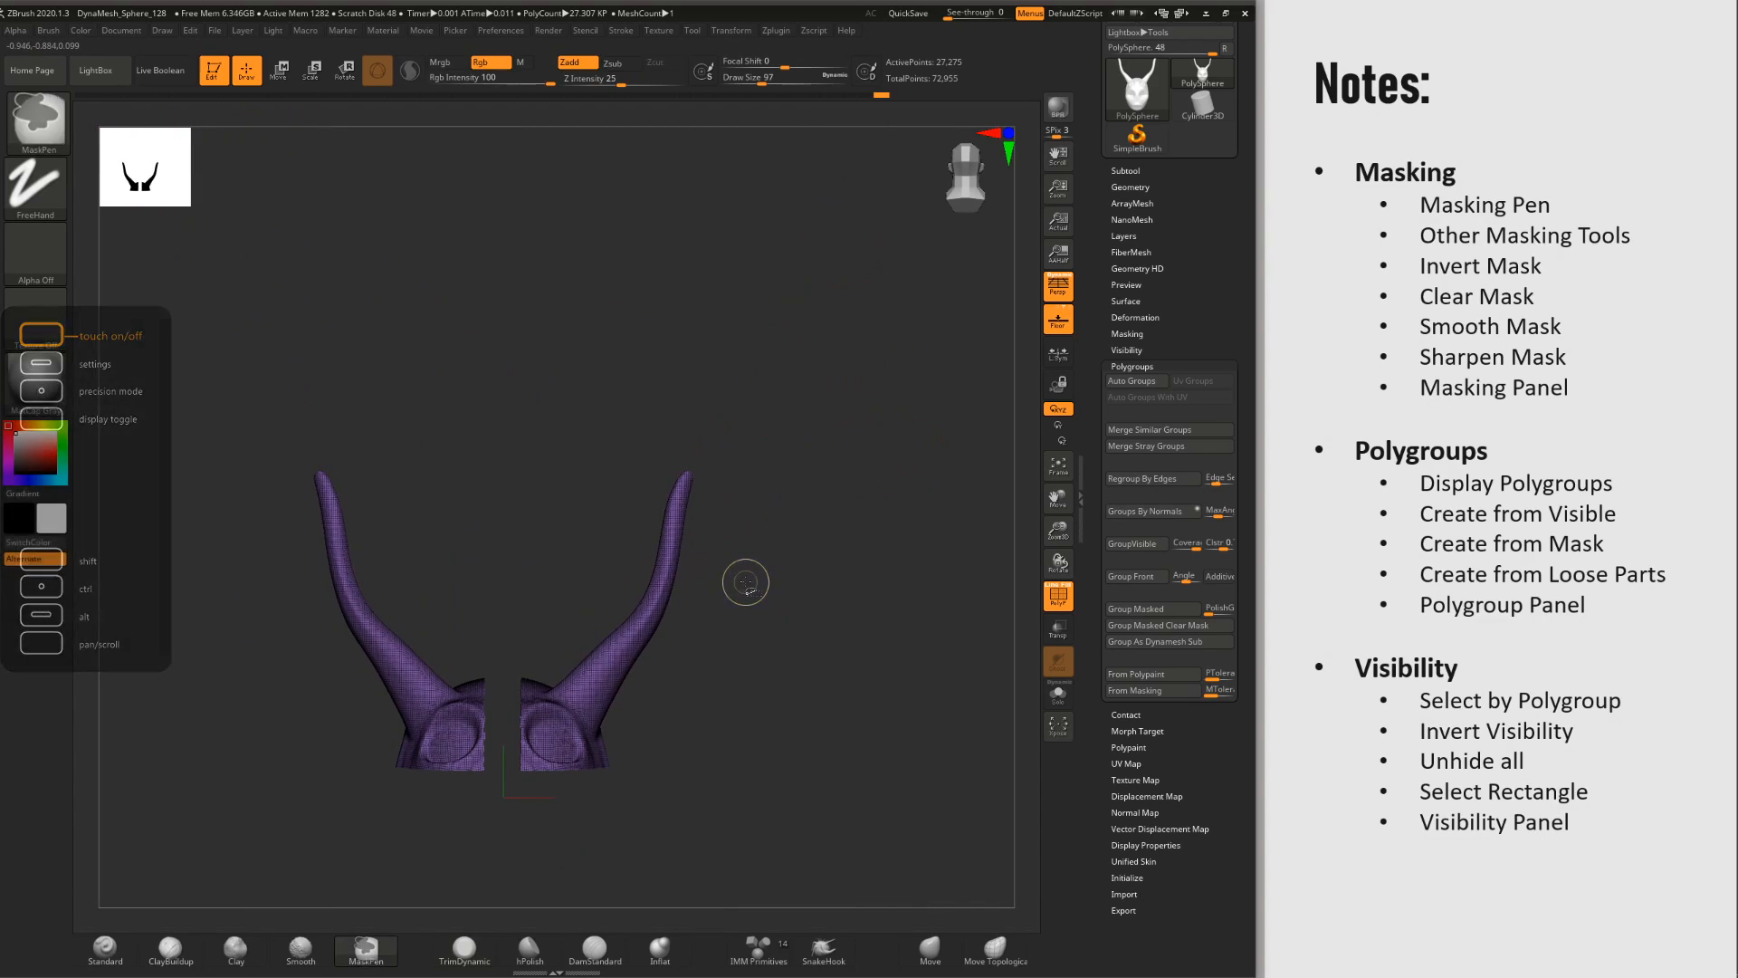
pyautogui.keyDown('ctrl'); pyautogui.keyDown('shift'); pyautogui.click(746, 582); pyautogui.keyUp('shift'); pyautogui.keyUp('ctrl')
pyautogui.keyDown('alt'); pyautogui.moveTo(746, 582); pyautogui.dragTo(816, 409); pyautogui.keyUp('alt')
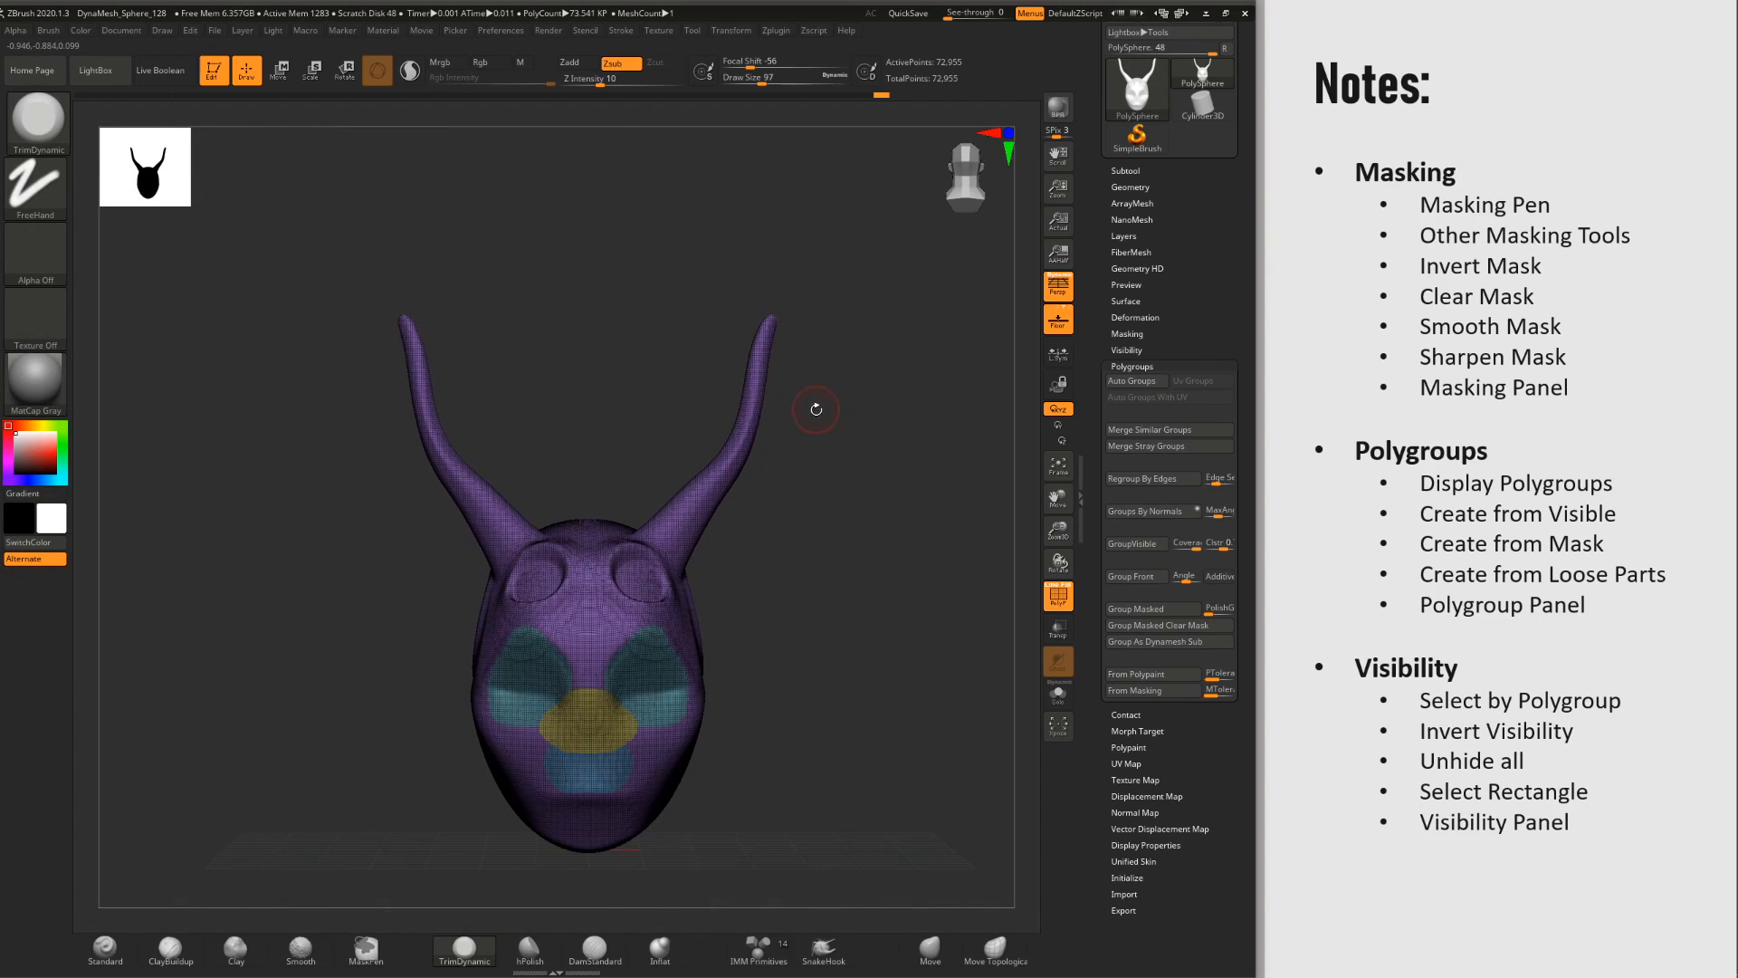
# Step: Hide the horns and the sides of the upper head with a subtractive selection rectangle
pyautogui.hotkey('ctrl', 'shift')
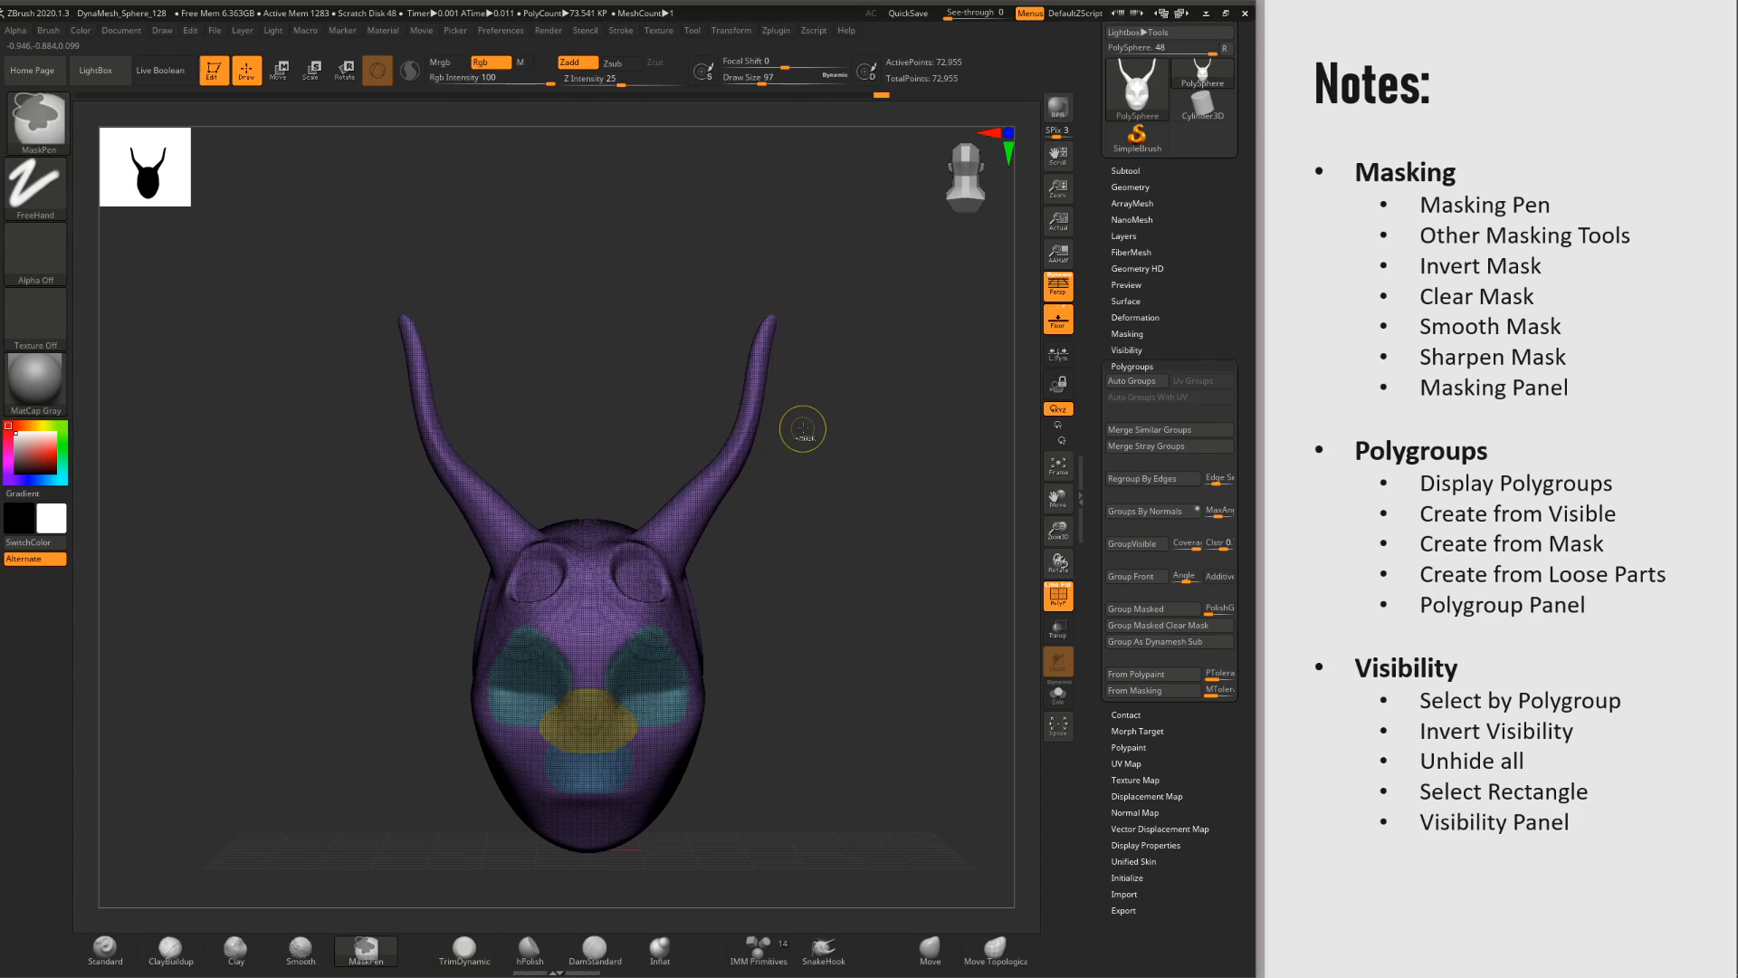
pyautogui.moveTo(863, 260)
pyautogui.keyDown('ctrl'); pyautogui.keyDown('shift'); pyautogui.mouseDown()
pyautogui.moveTo(687, 570)
pyautogui.moveTo(609, 638)
pyautogui.moveTo(581, 638)
pyautogui.mouseUp(); pyautogui.keyUp('shift'); pyautogui.keyUp('ctrl')
pyautogui.hotkey('ctrl', 'shift')
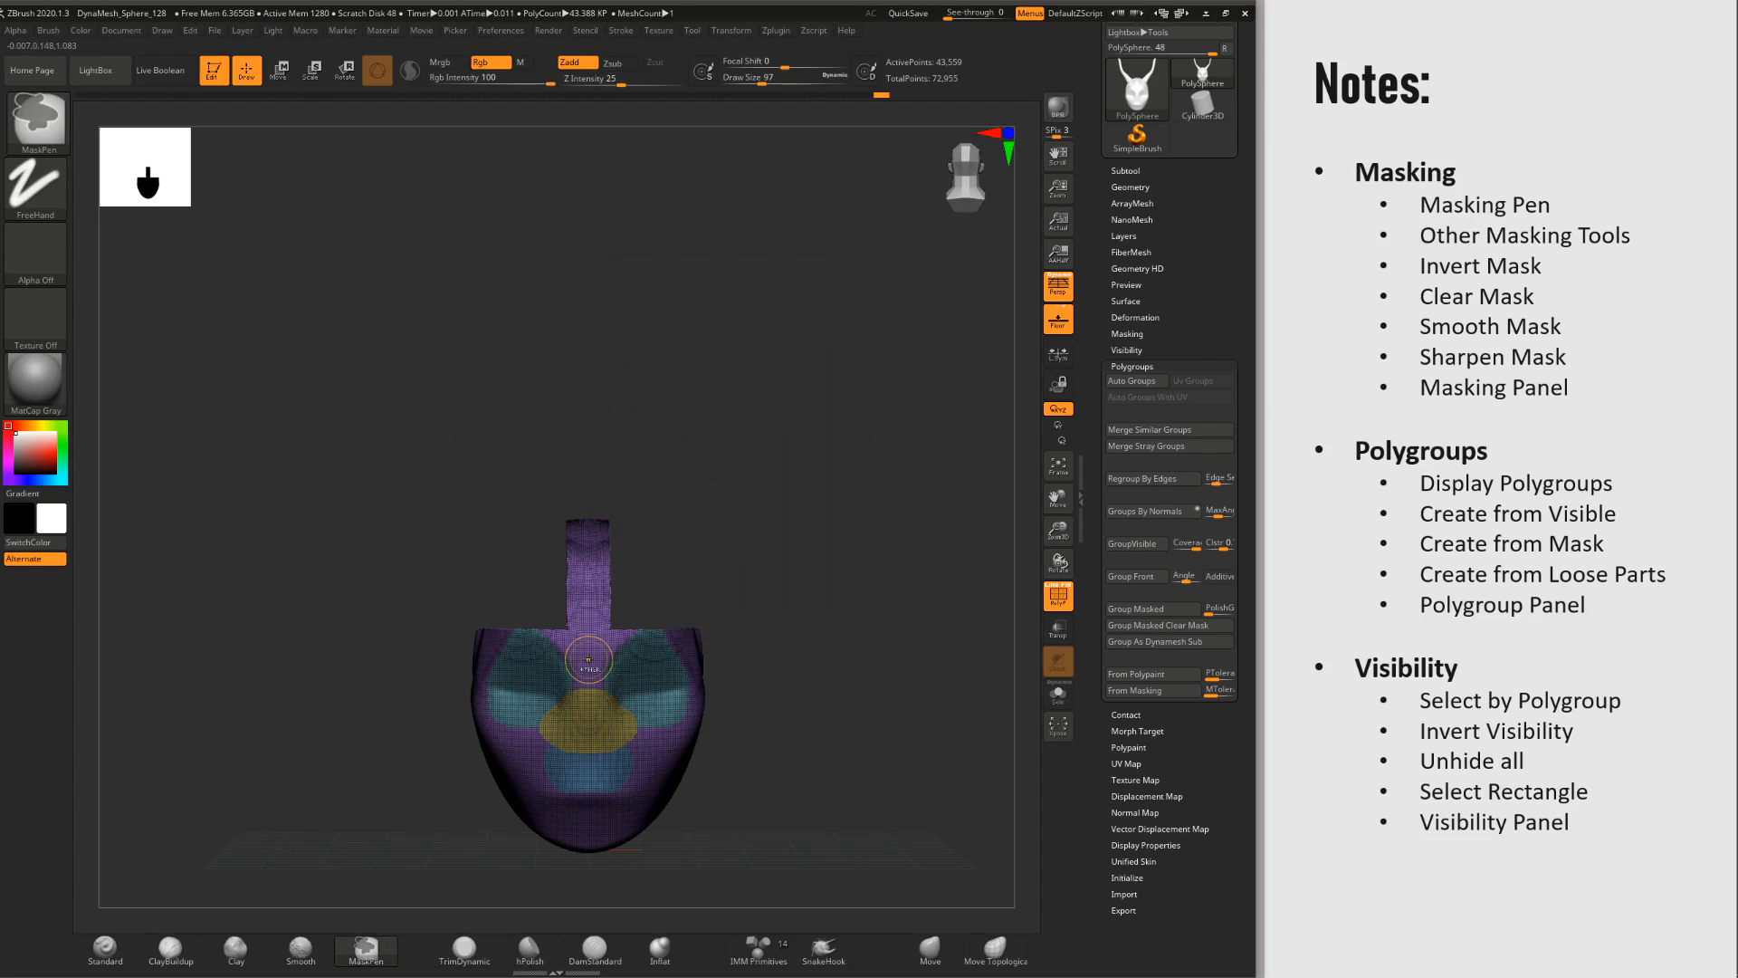
# Step: Change the selection brush to SelectLasso, and unhide the whole mesh
pyautogui.click(39, 127)
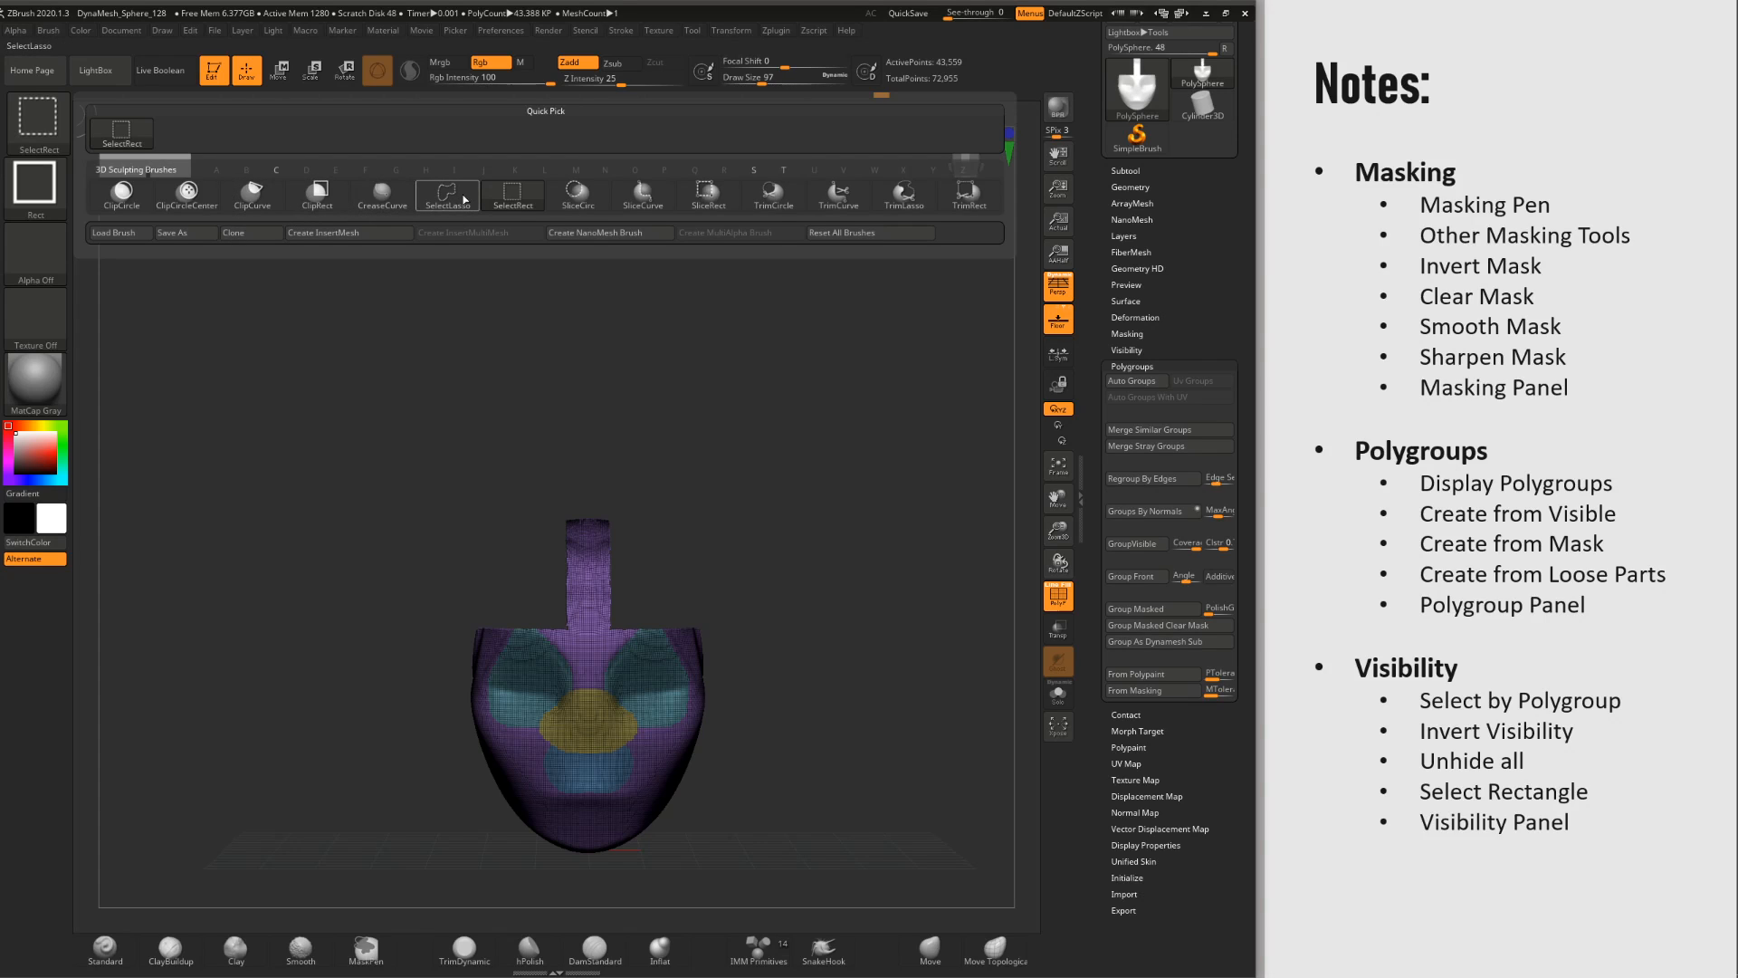
pyautogui.moveTo(470, 192)
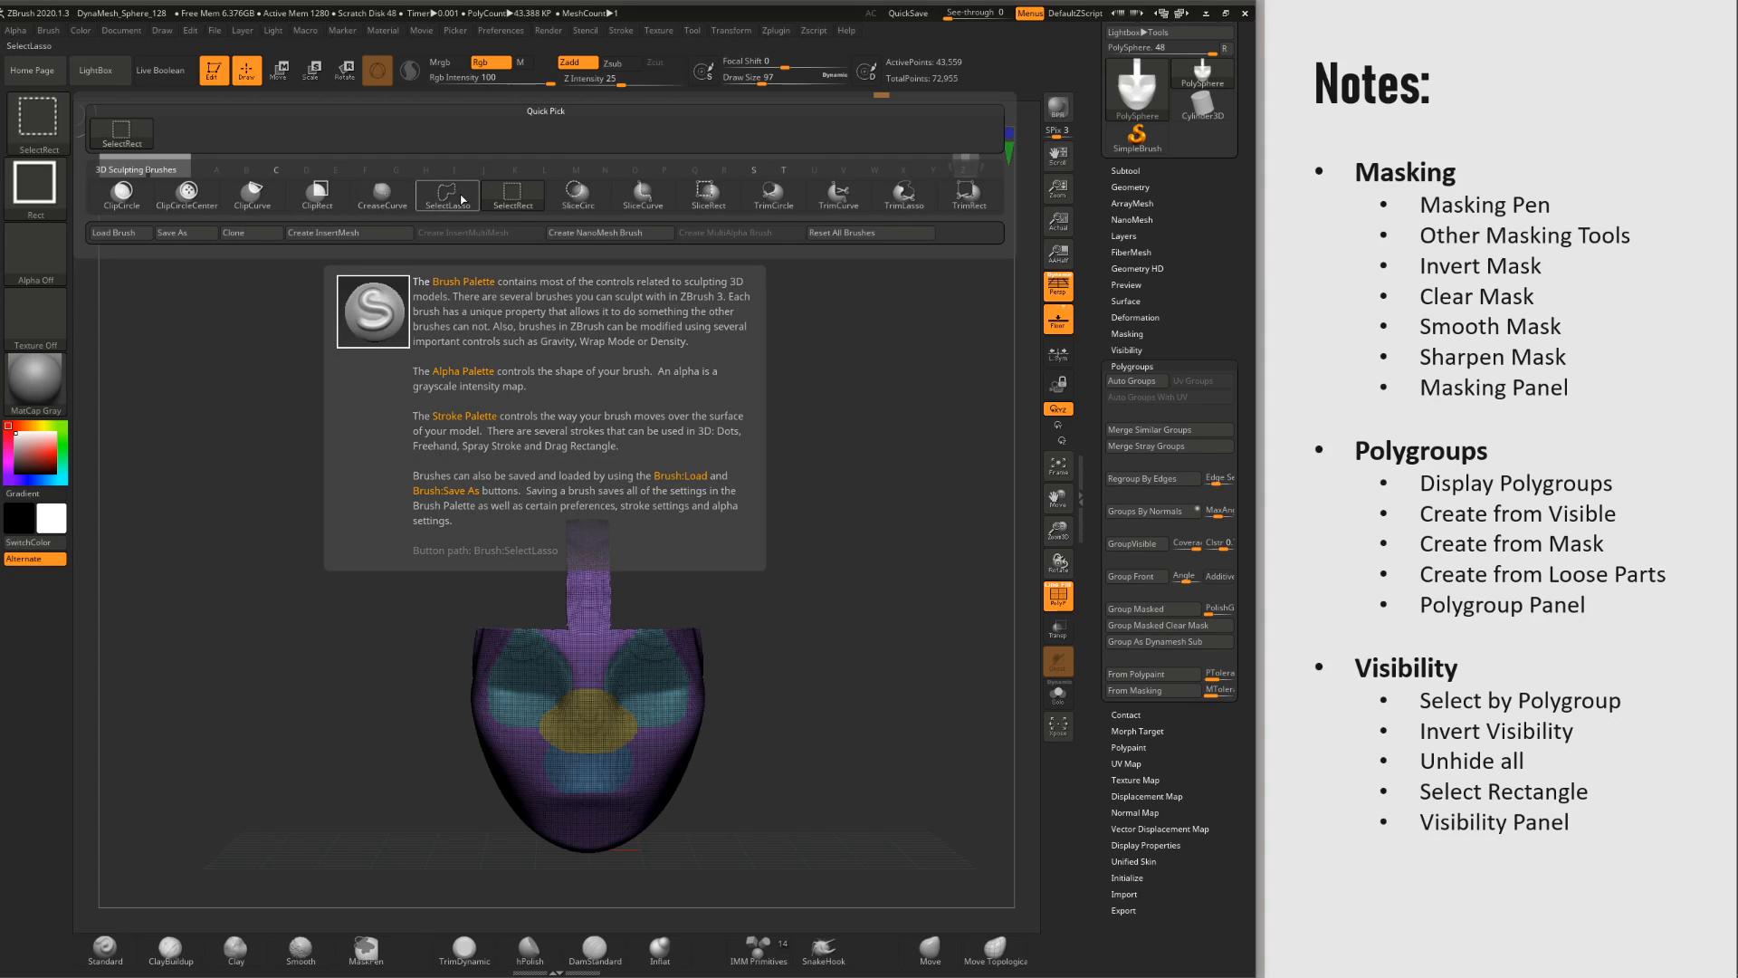
pyautogui.keyDown('ctrl'); pyautogui.keyDown('shift'); pyautogui.click(460, 192); pyautogui.keyUp('shift'); pyautogui.keyUp('ctrl')
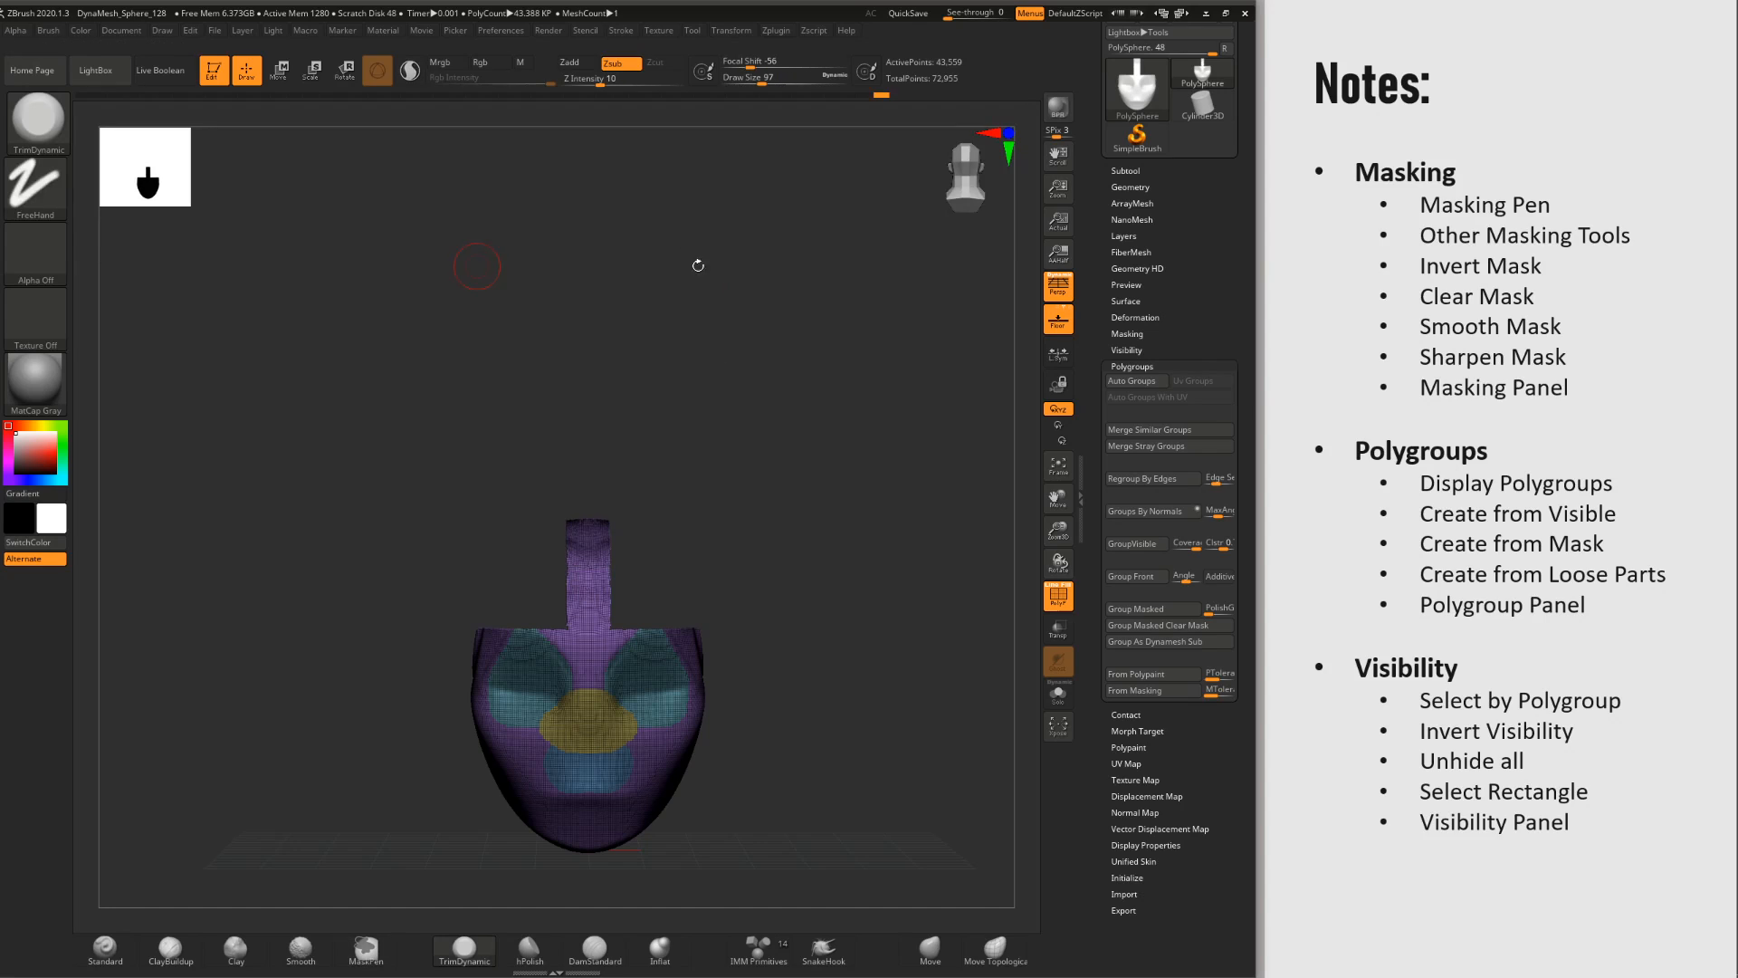
pyautogui.keyDown('ctrl'); pyautogui.keyDown('shift'); pyautogui.click(788, 534); pyautogui.keyUp('shift'); pyautogui.keyUp('ctrl')
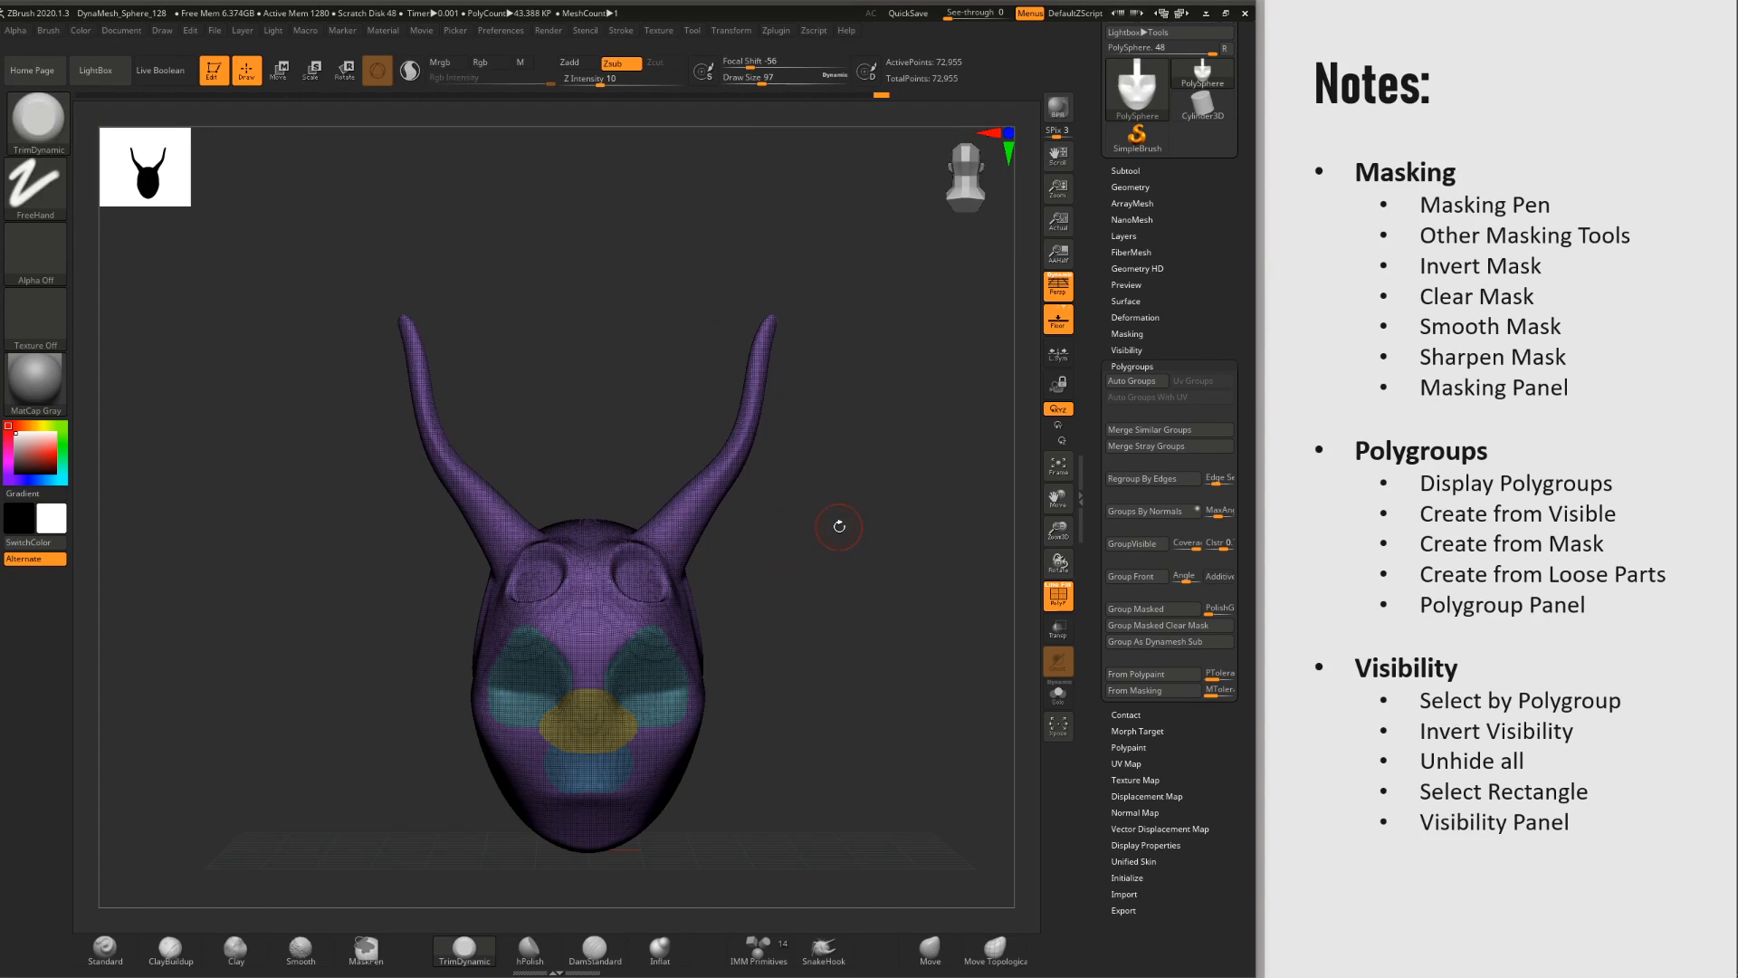
# Step: Isolate the horns and the outer sides of the face with a freehand lasso selection, and unhide everything
pyautogui.moveTo(900, 422)
pyautogui.keyDown('ctrl'); pyautogui.keyDown('shift'); pyautogui.mouseDown()
pyautogui.moveTo(715, 240)
pyautogui.moveTo(623, 515)
pyautogui.moveTo(599, 665)
pyautogui.moveTo(633, 804)
pyautogui.moveTo(836, 661)
pyautogui.moveTo(909, 509)
pyautogui.mouseUp(); pyautogui.keyUp('shift'); pyautogui.keyUp('ctrl')
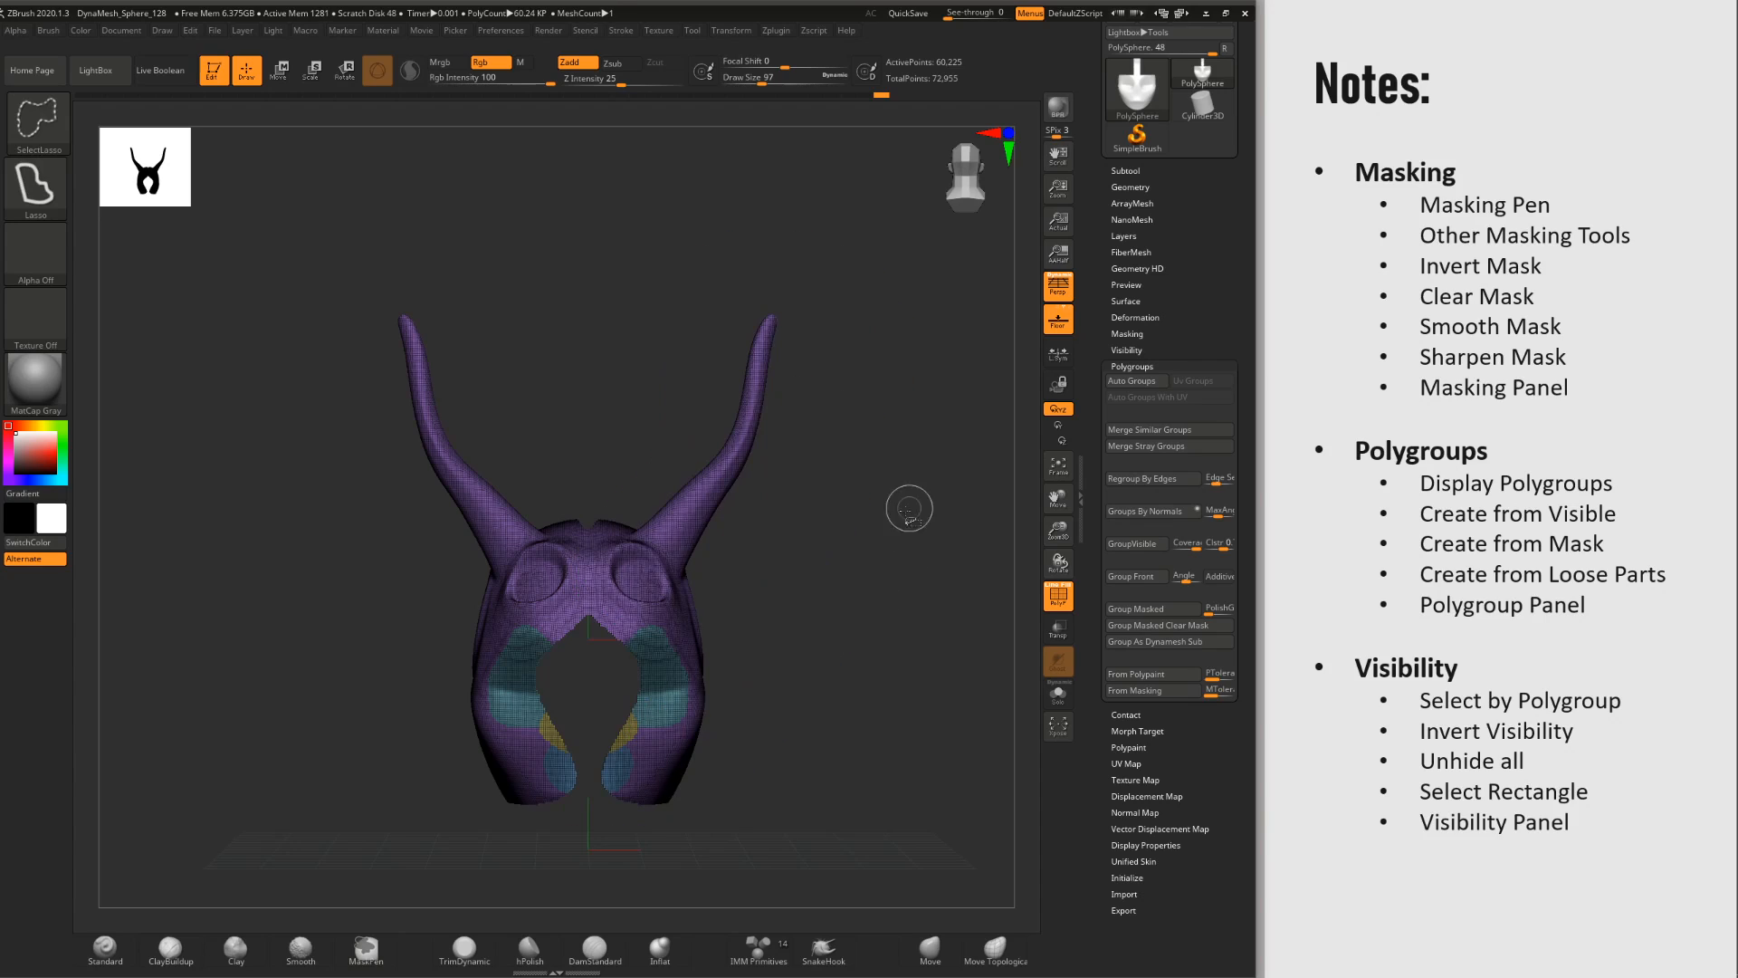
pyautogui.keyDown('ctrl'); pyautogui.keyDown('shift'); pyautogui.click(851, 530); pyautogui.keyUp('shift'); pyautogui.keyUp('ctrl')
# Step: Hide the upper horns and the temples beside the eye sockets with a subtractive lasso selection, and unhide all parts
pyautogui.moveTo(945, 366)
pyautogui.keyDown('ctrl'); pyautogui.keyDown('shift'); pyautogui.mouseDown()
pyautogui.moveTo(669, 307)
pyautogui.moveTo(614, 659)
pyautogui.moveTo(874, 534)
pyautogui.moveTo(794, 512)
pyautogui.moveTo(837, 574)
pyautogui.moveTo(923, 579)
pyautogui.mouseUp(); pyautogui.keyUp('shift'); pyautogui.keyUp('ctrl')
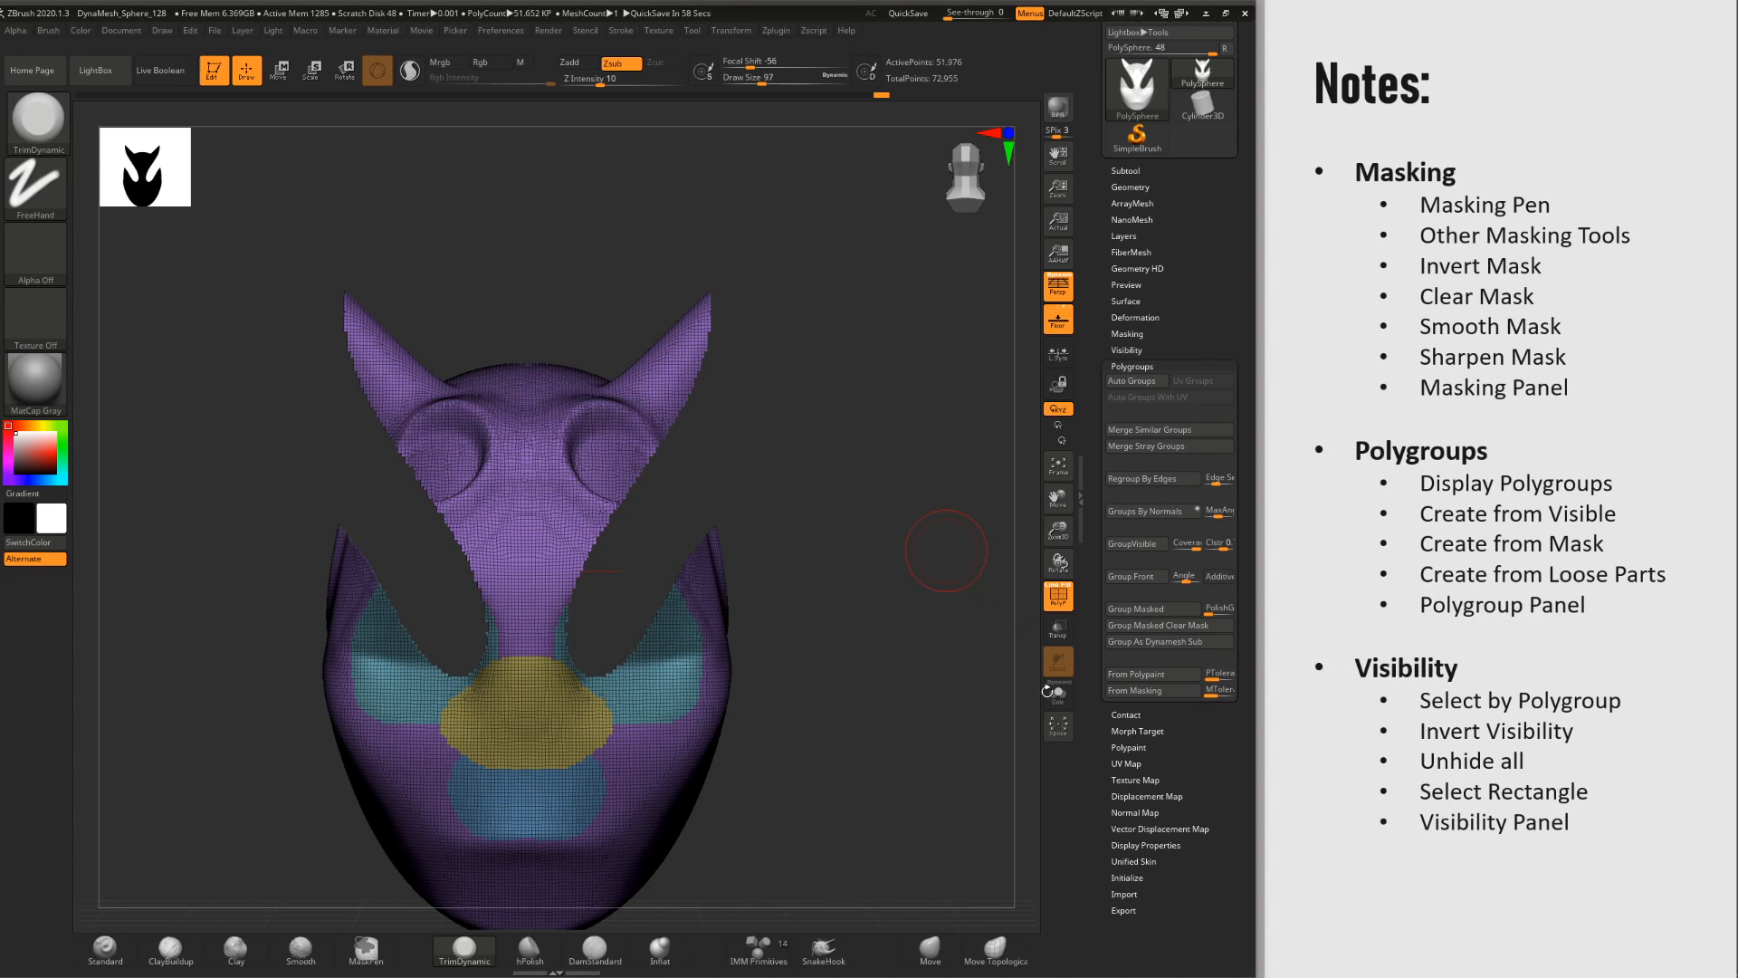
pyautogui.moveTo(959, 629); pyautogui.dragTo(886, 682)
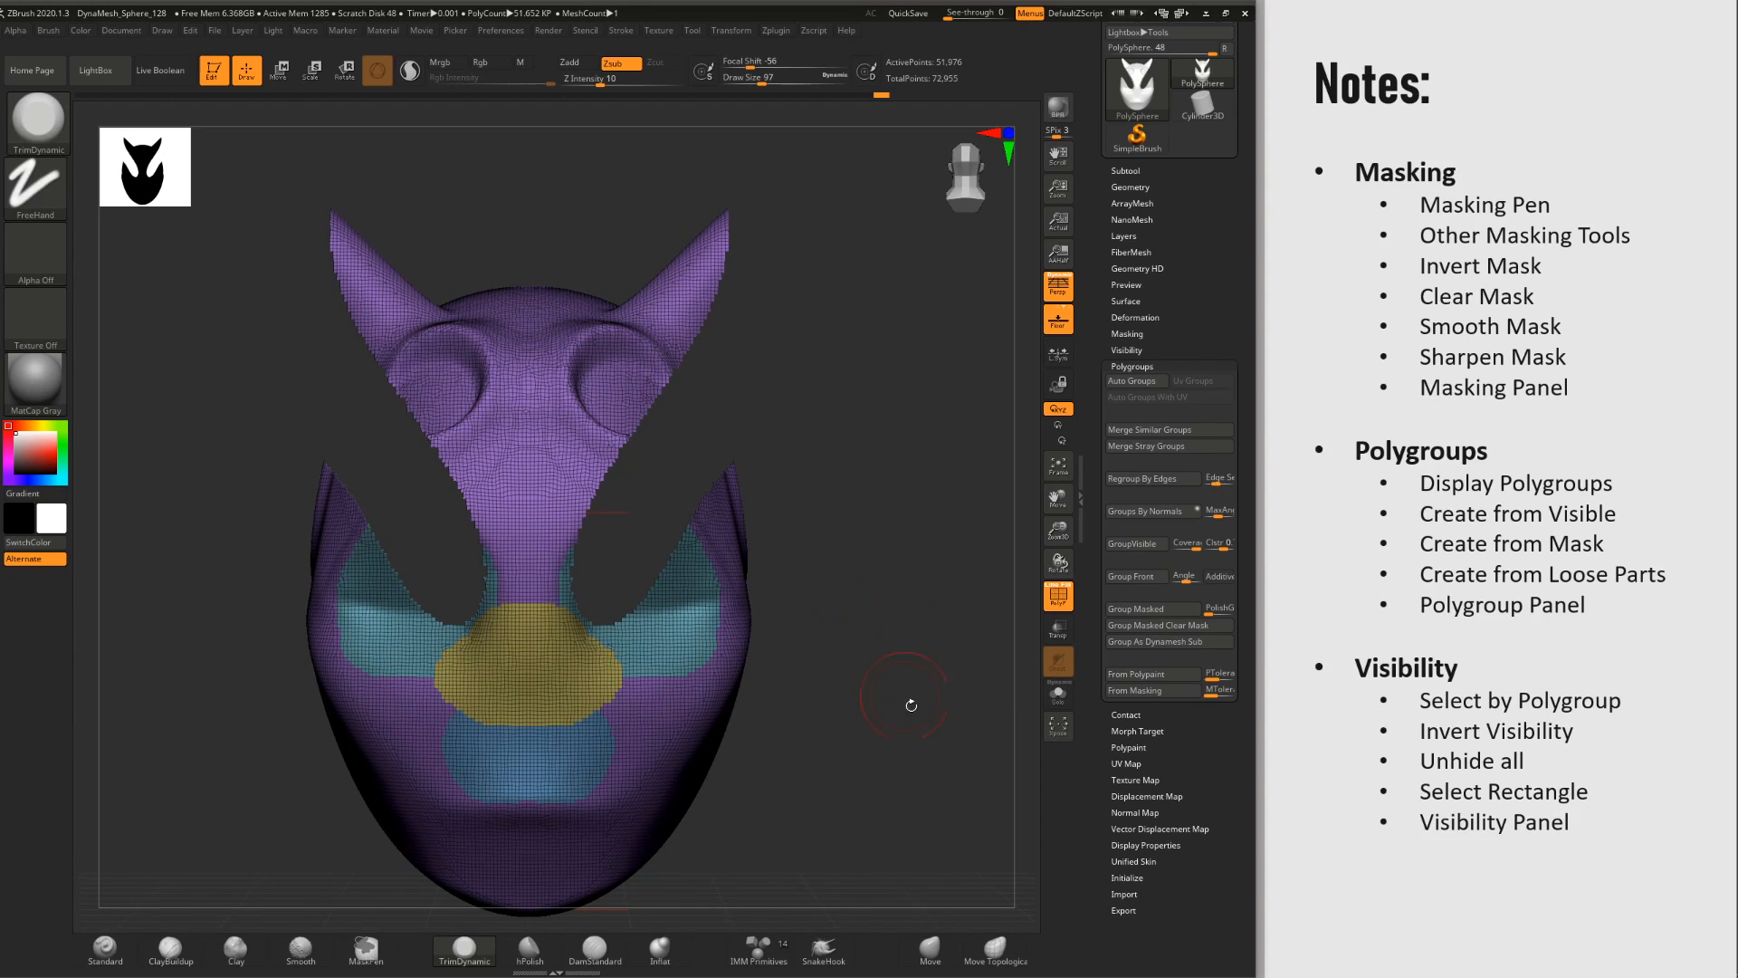
pyautogui.moveTo(910, 704)
pyautogui.keyDown('alt'); pyautogui.mouseDown()
pyautogui.moveTo(885, 628)
pyautogui.moveTo(873, 667)
pyautogui.mouseUp(); pyautogui.keyUp('alt')
pyautogui.keyDown('ctrl'); pyautogui.keyDown('shift'); pyautogui.click(884, 633); pyautogui.keyUp('shift'); pyautogui.keyUp('ctrl')
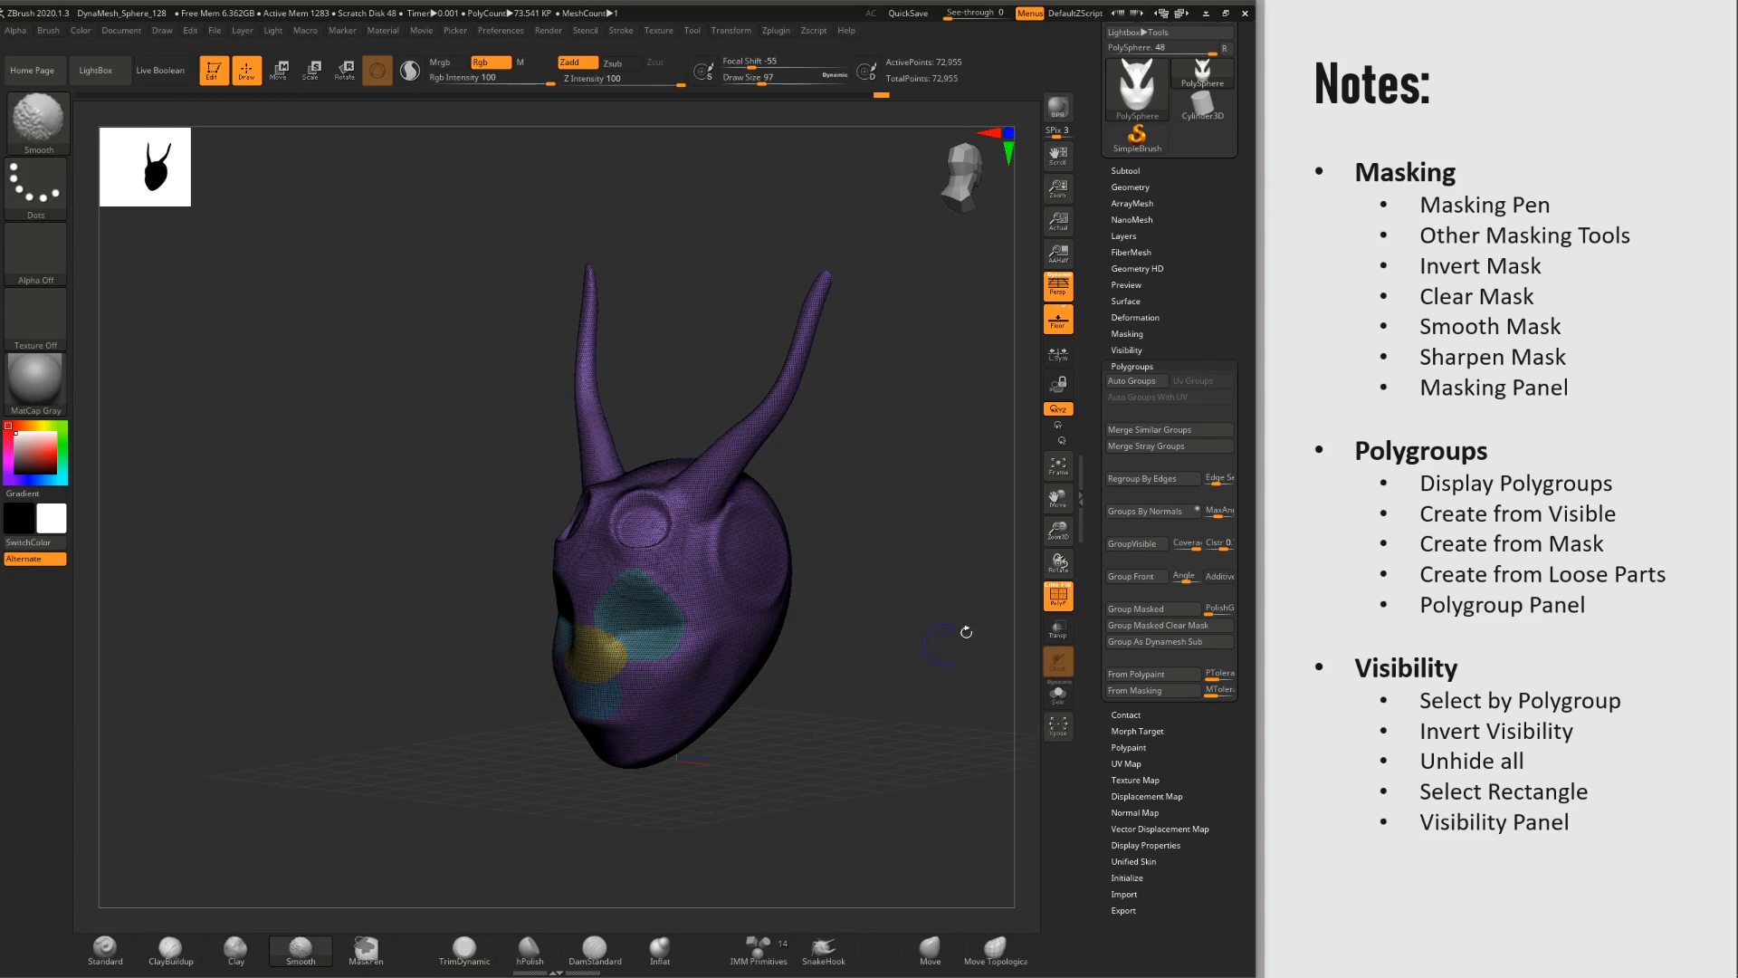
# Step: Turn off the PolyFrame display and view the plain head from the front
pyautogui.hotkey('shift', 'f')
pyautogui.moveTo(966, 631)
pyautogui.mouseDown()
pyautogui.moveTo(891, 659)
pyautogui.moveTo(934, 669)
pyautogui.moveTo(849, 711)
pyautogui.mouseUp()
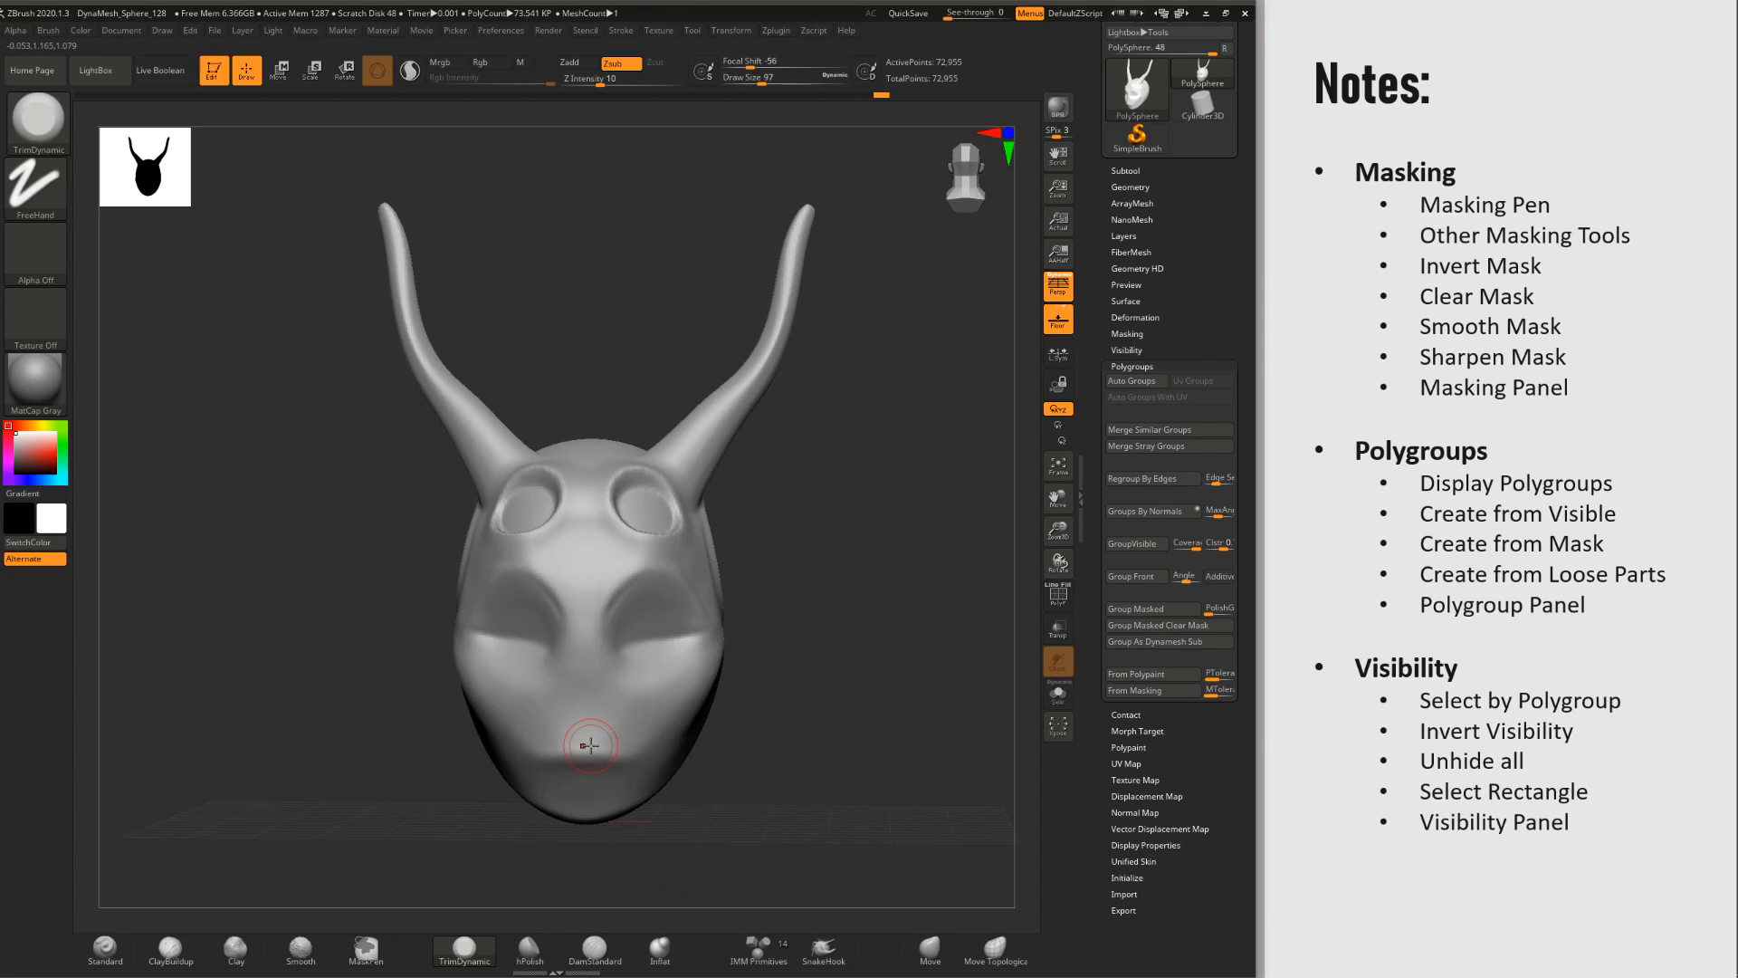
# Step: Sculpt strokes around the eye sockets and cheeks with the ClayBuildup brush, and smooth the cheek area
pyautogui.click(174, 940)
pyautogui.moveTo(328, 762); pyautogui.dragTo(444, 780)
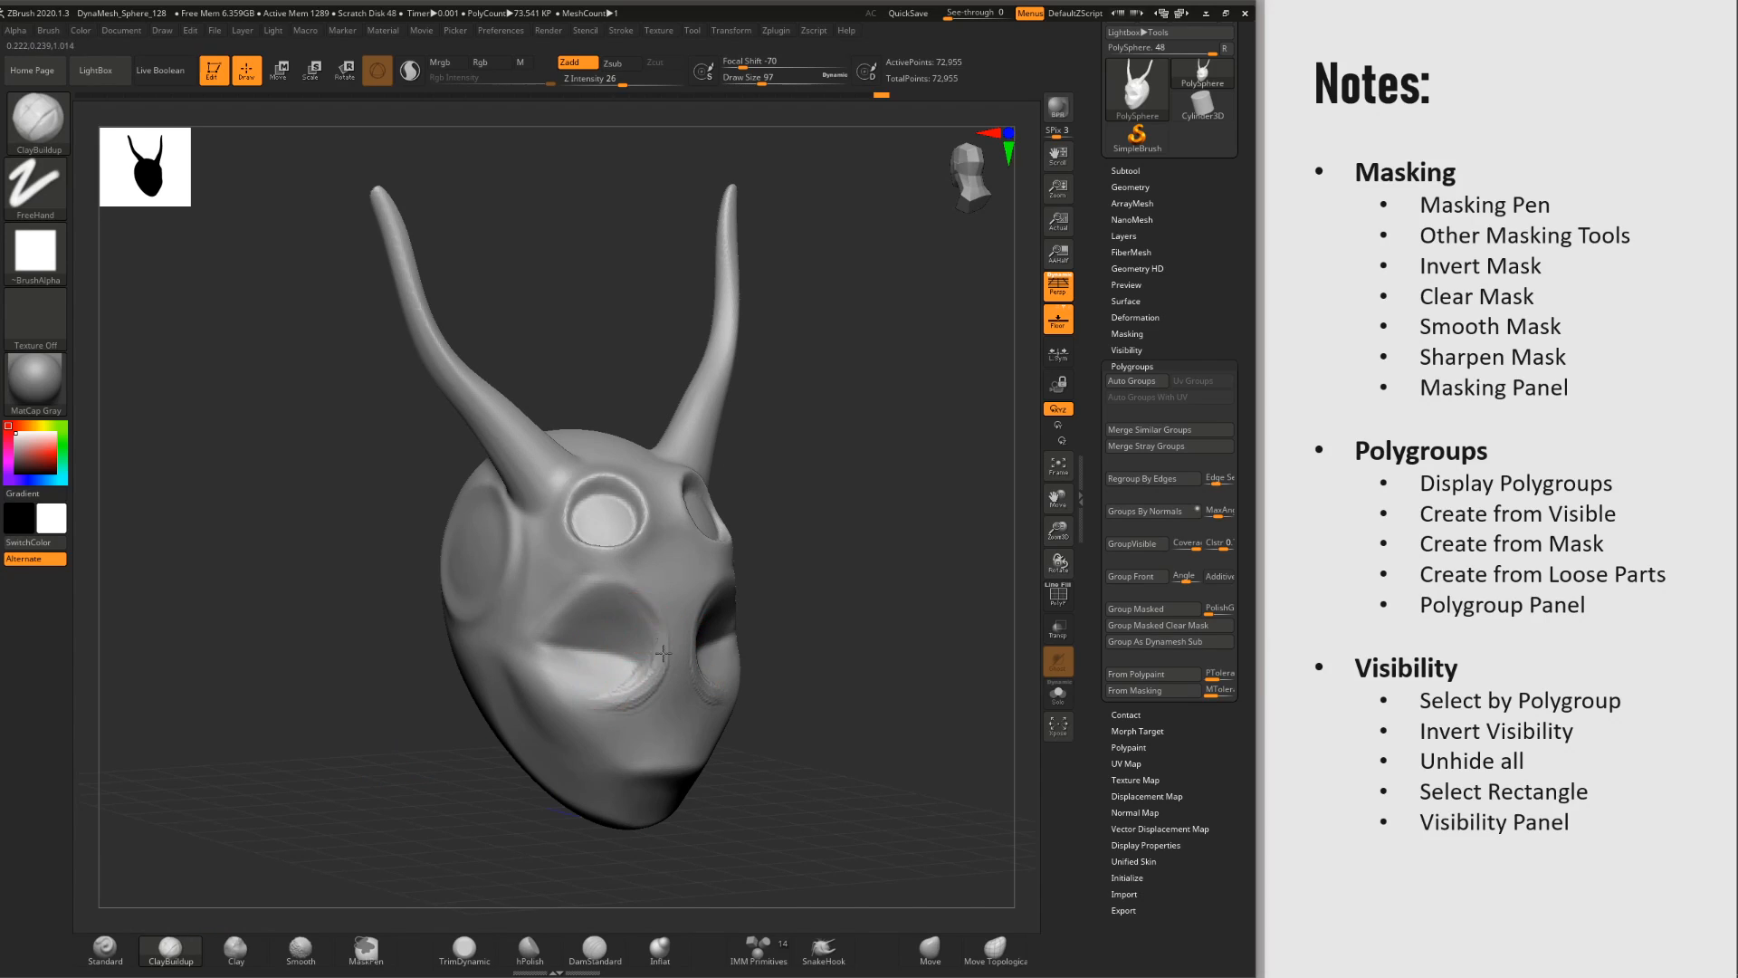
pyautogui.press('shift')
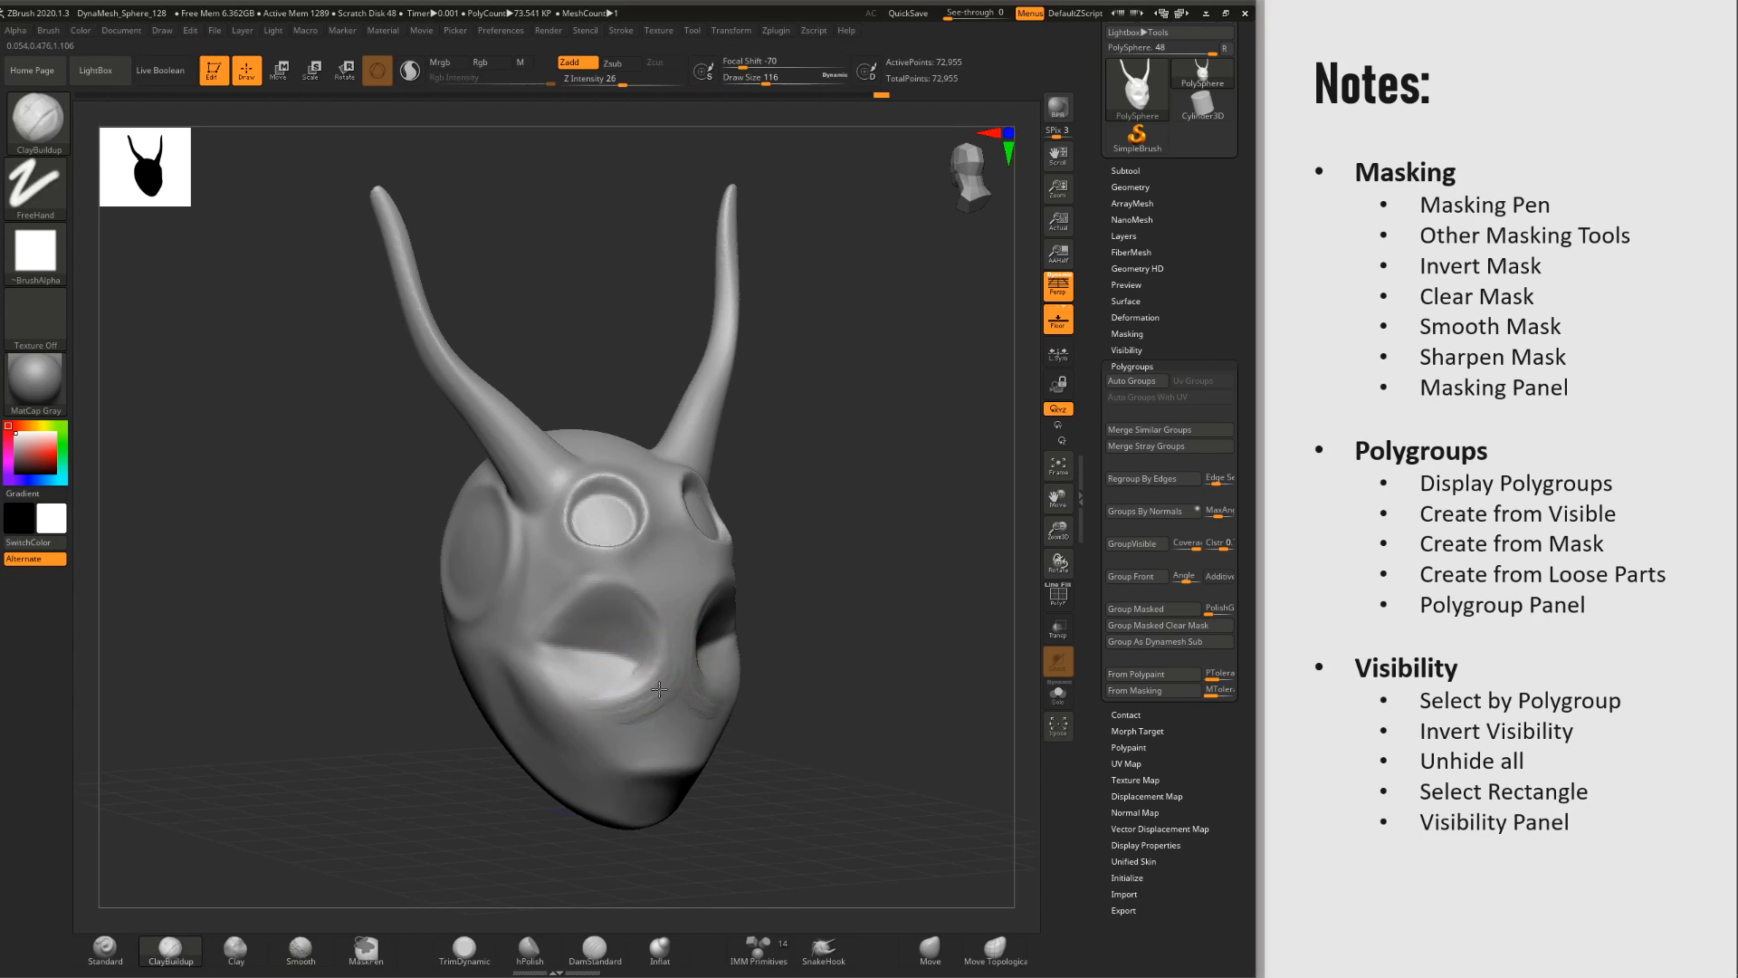
pyautogui.press('shift')
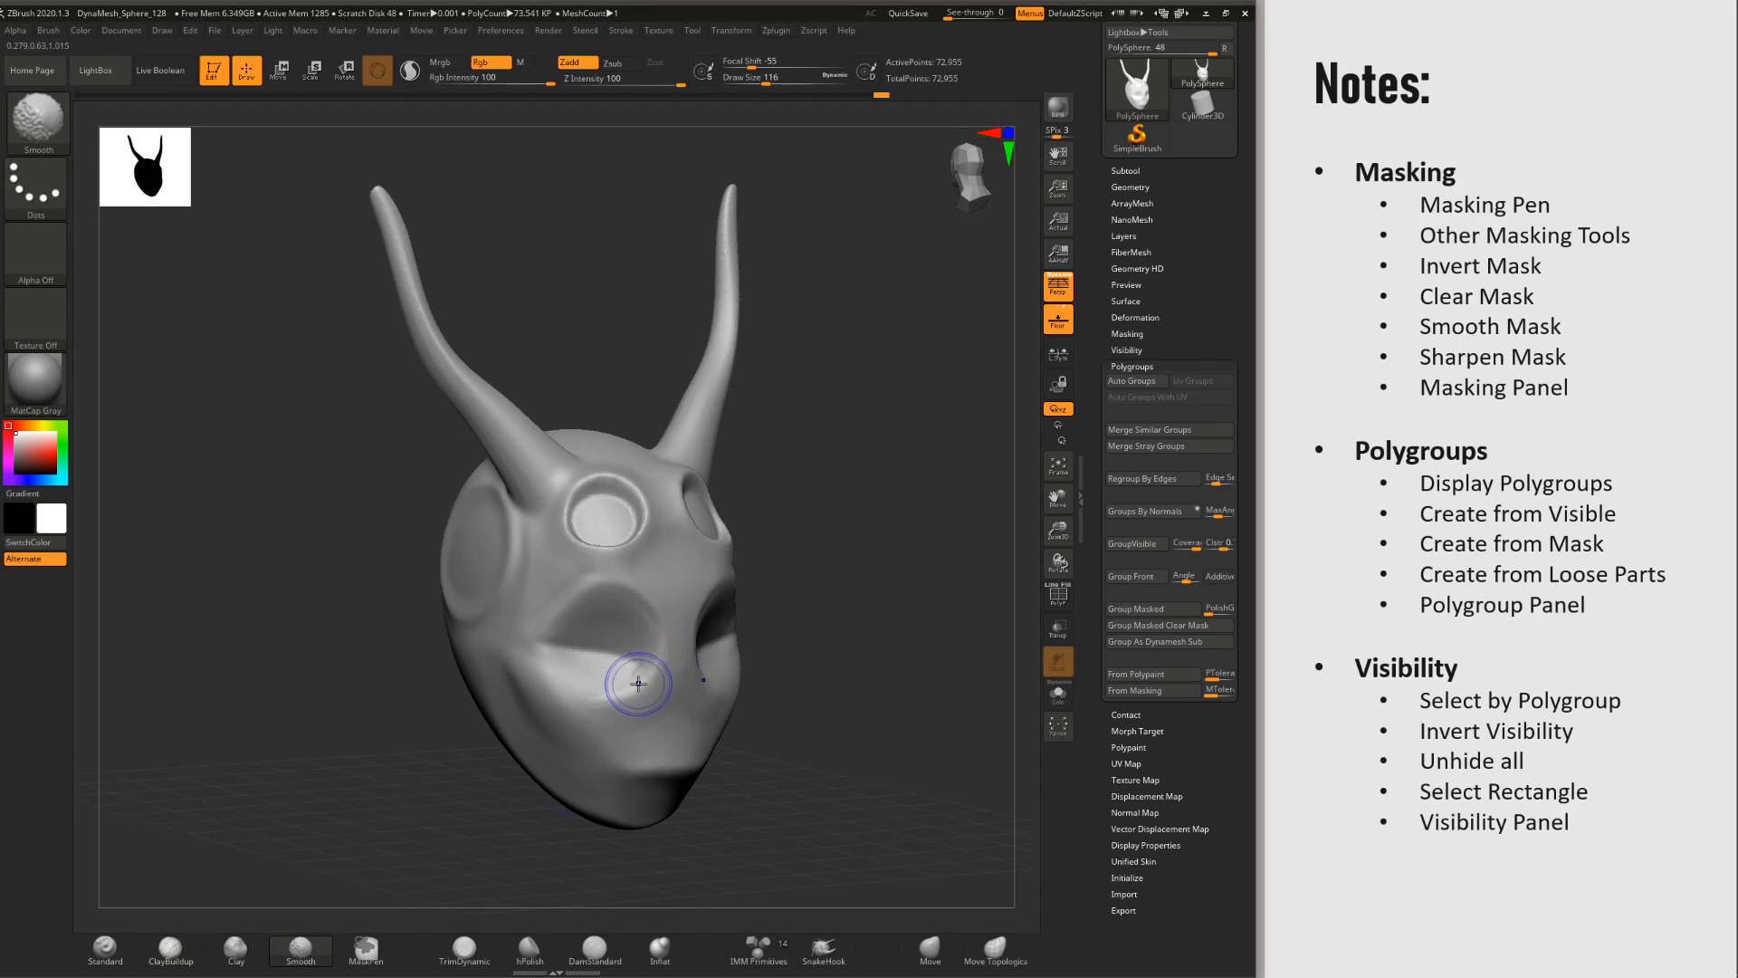
pyautogui.moveTo(878, 624); pyautogui.dragTo(837, 755)
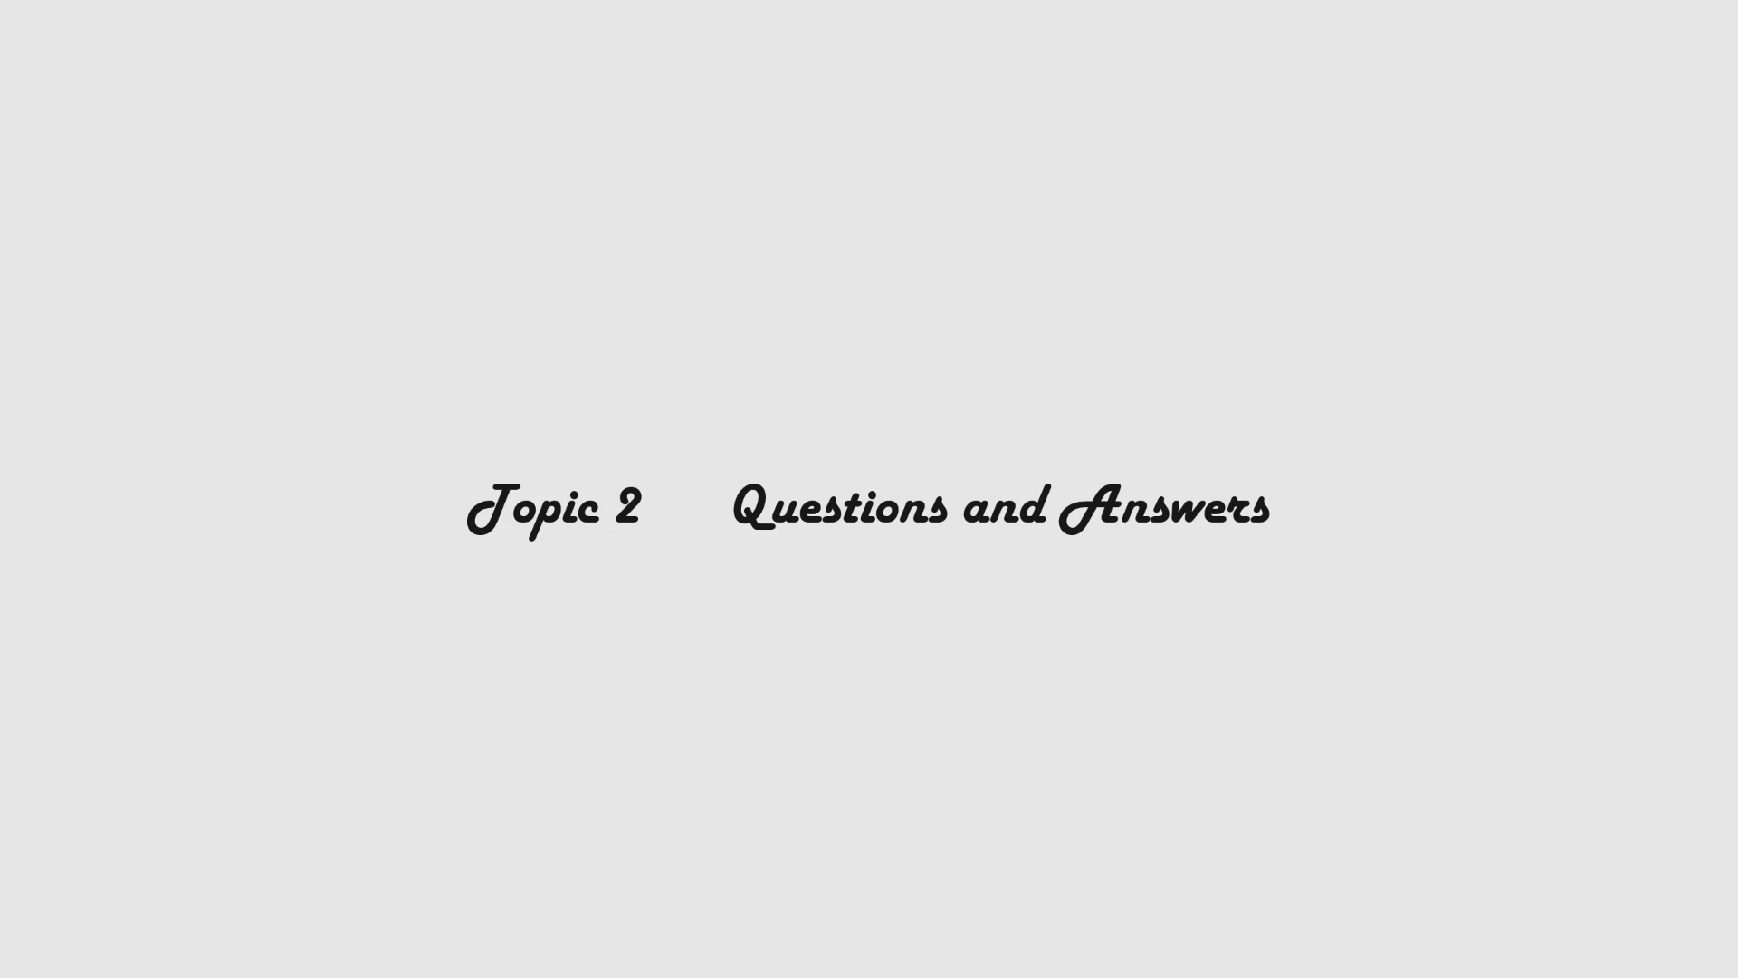
pyautogui.press('Right')
pyautogui.press('Right')
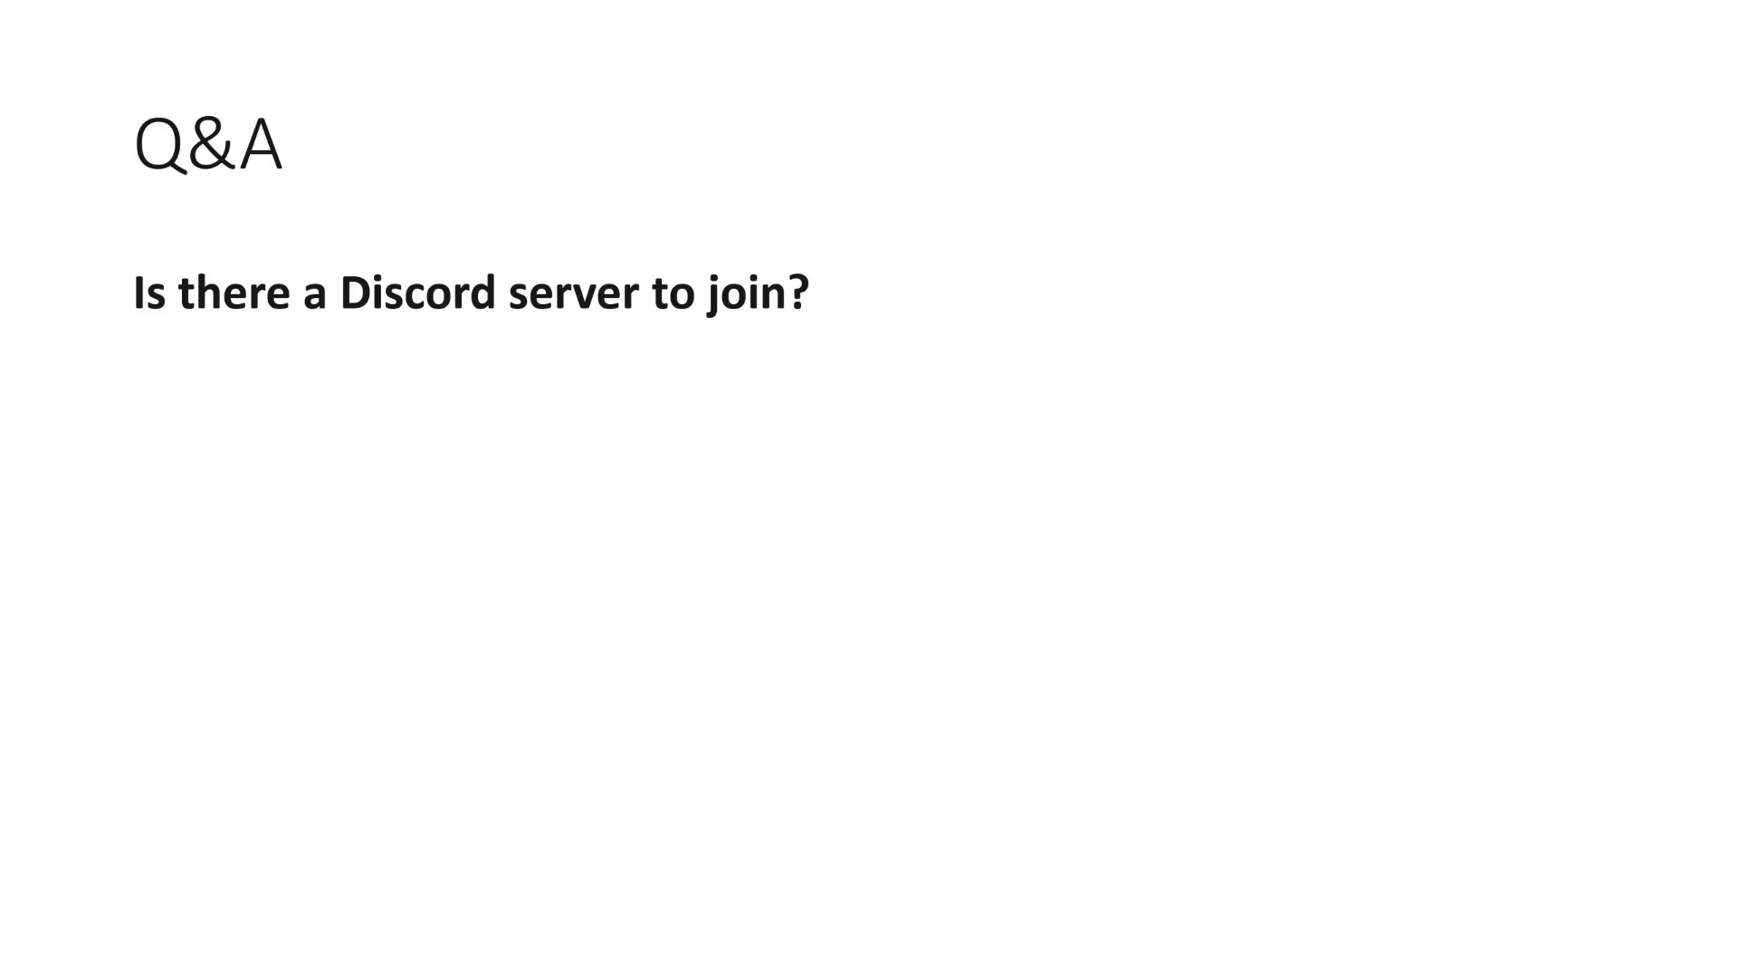
pyautogui.press('Right')
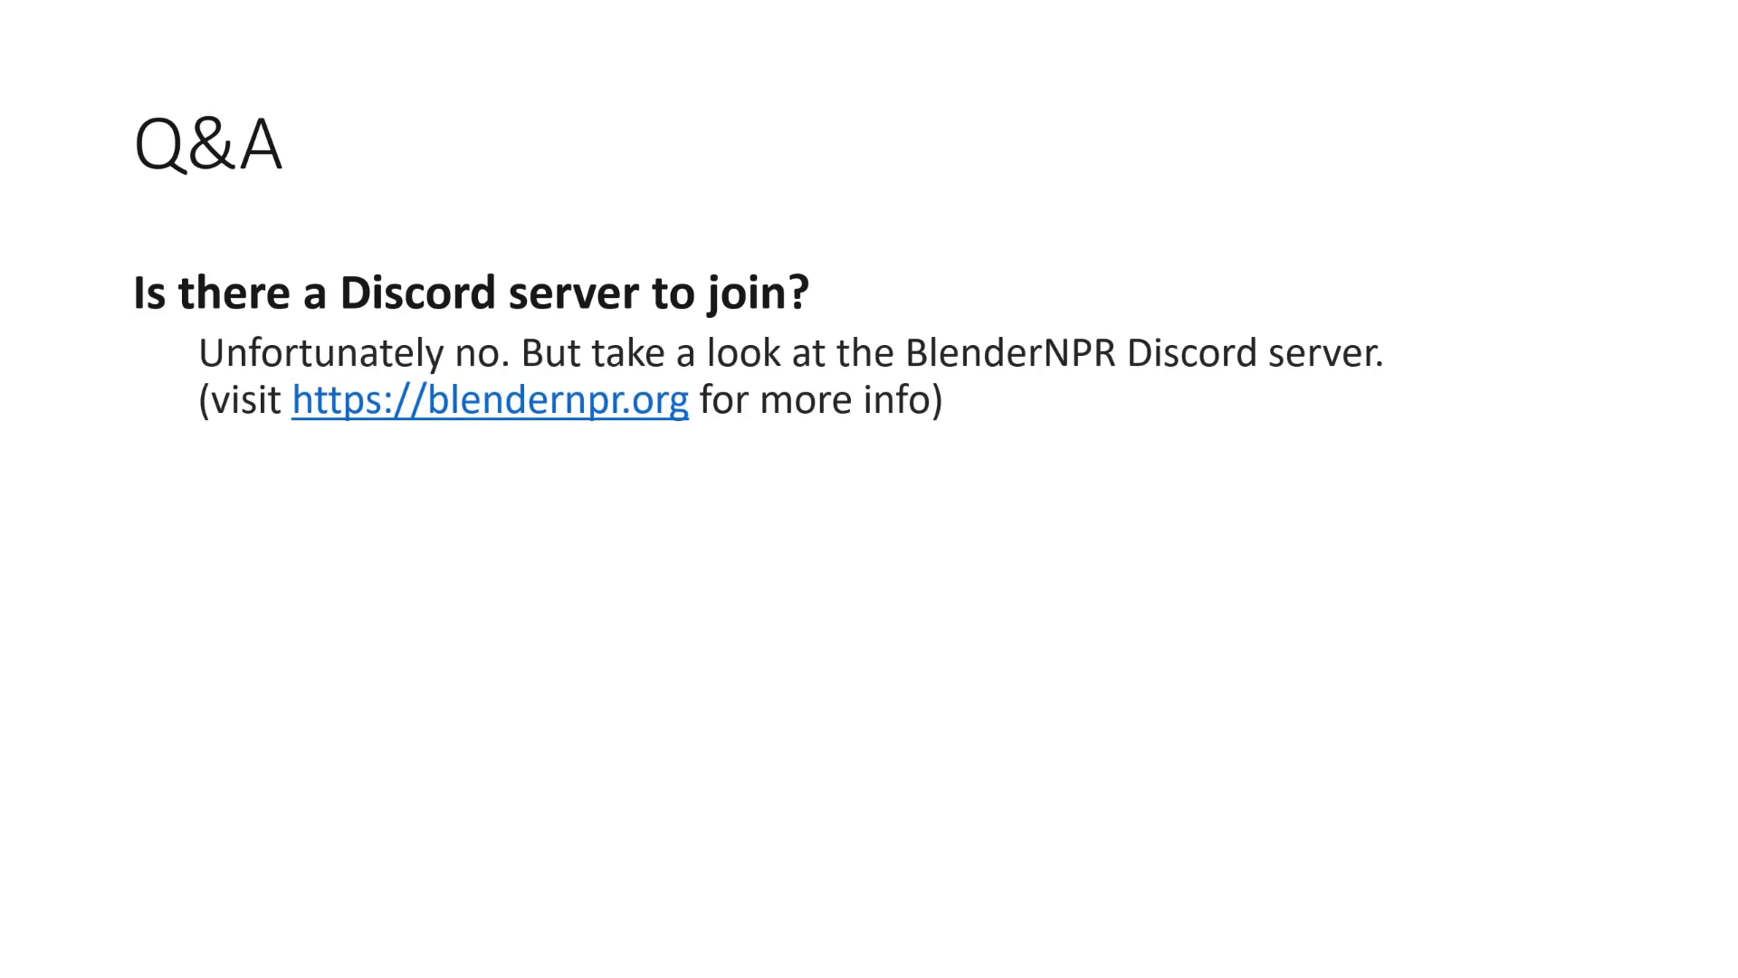